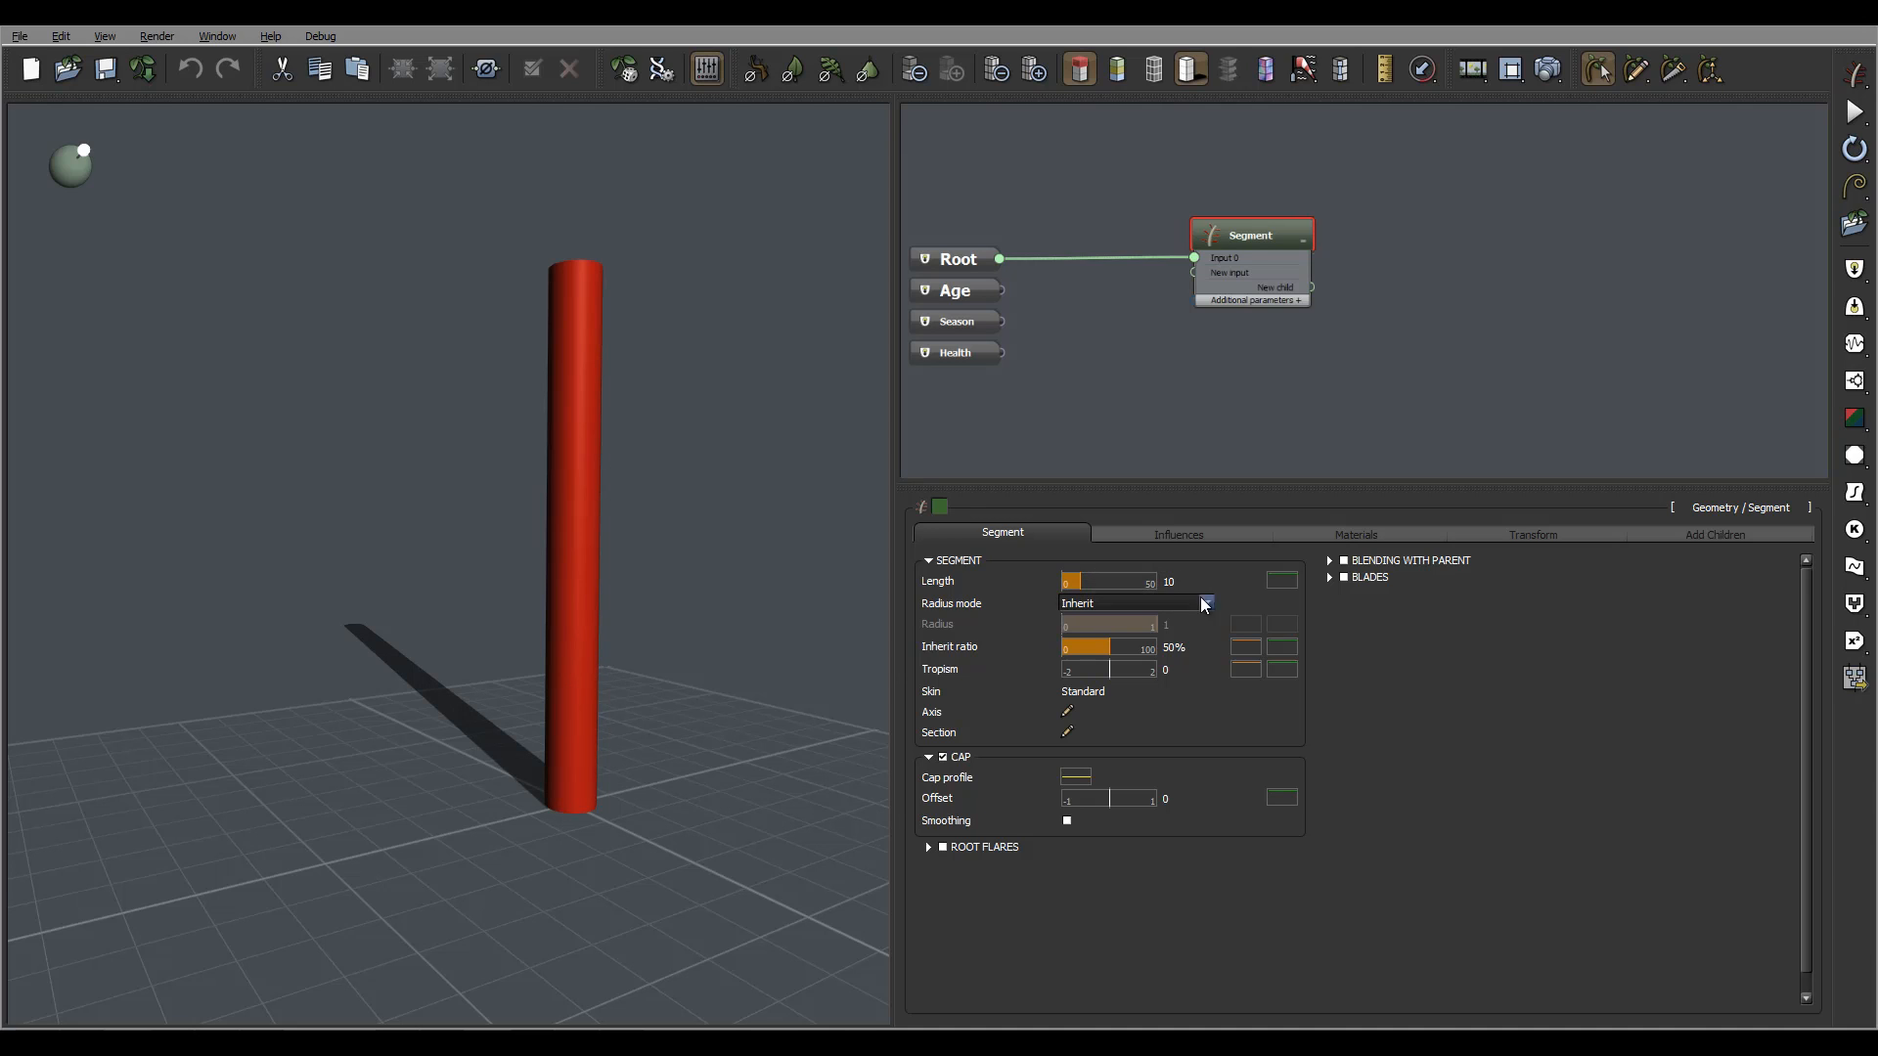
Set the segment's length to 2 with a random variation of 0.5
double_click(1179, 577)
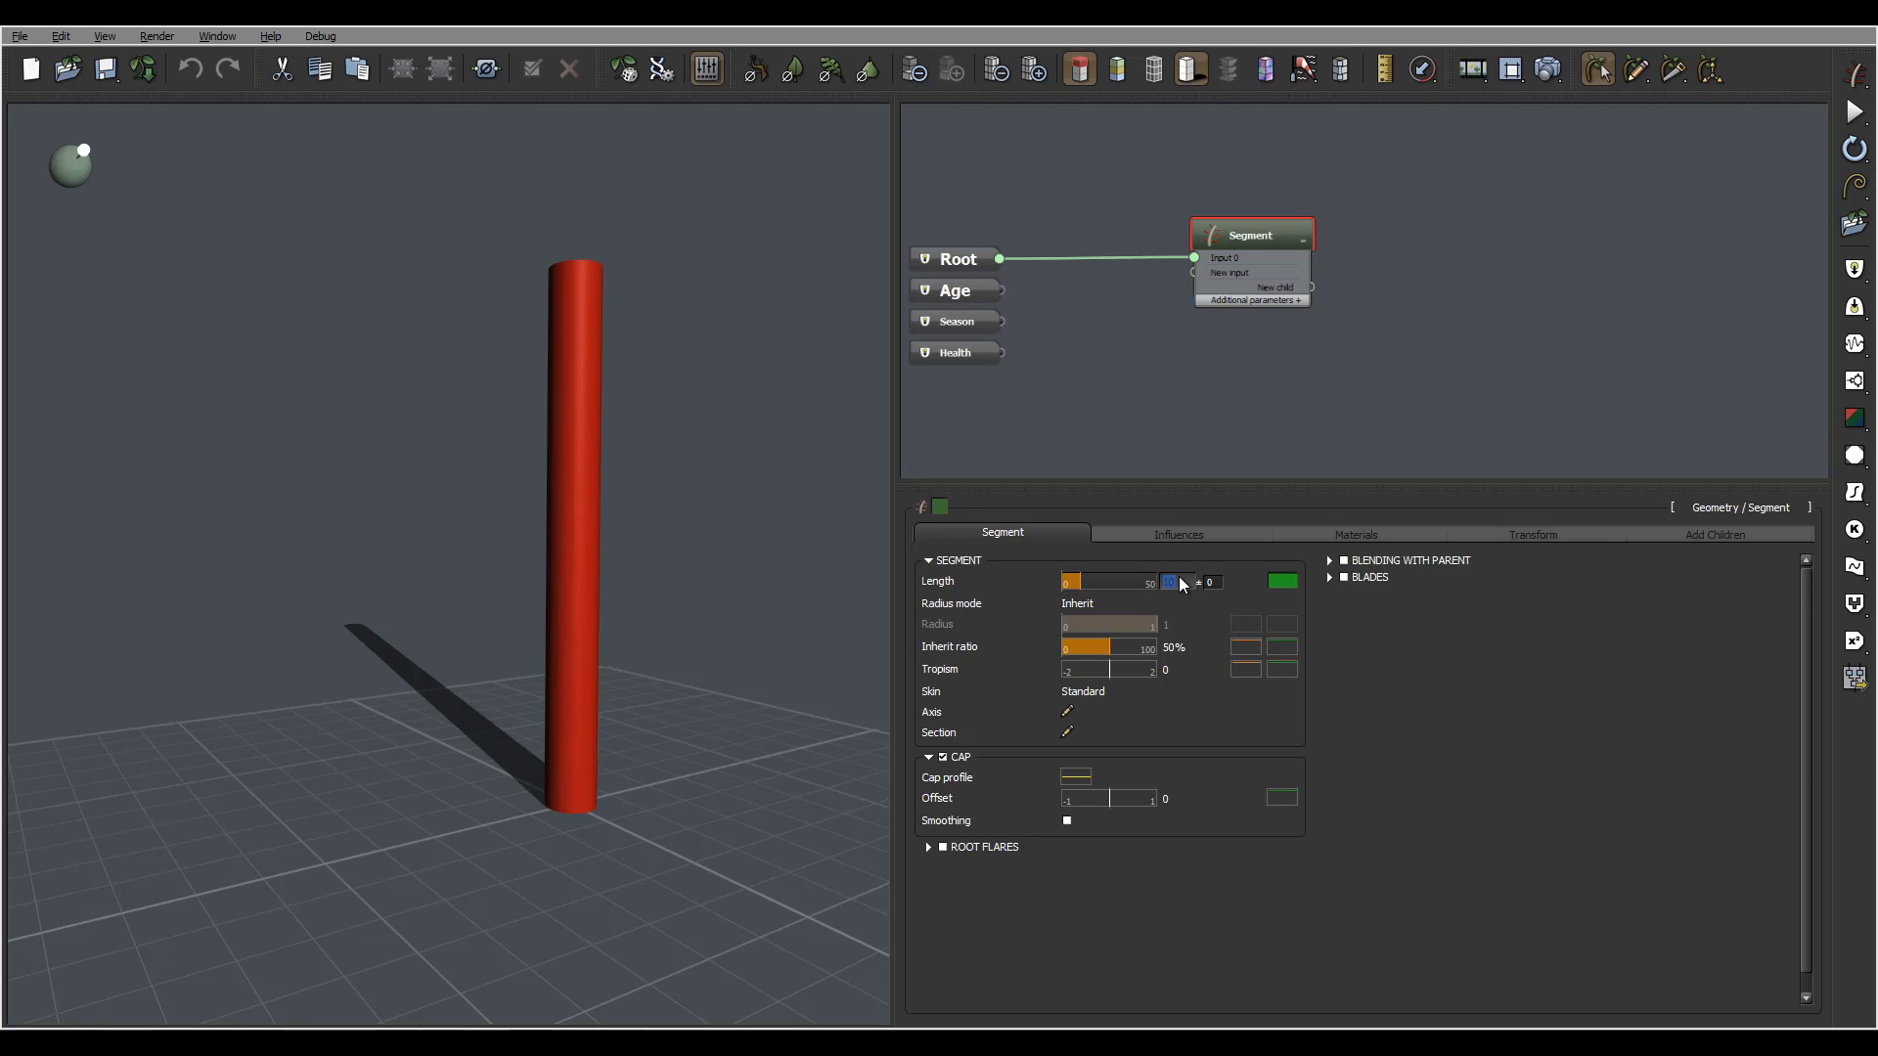
text(2)
key(Return)
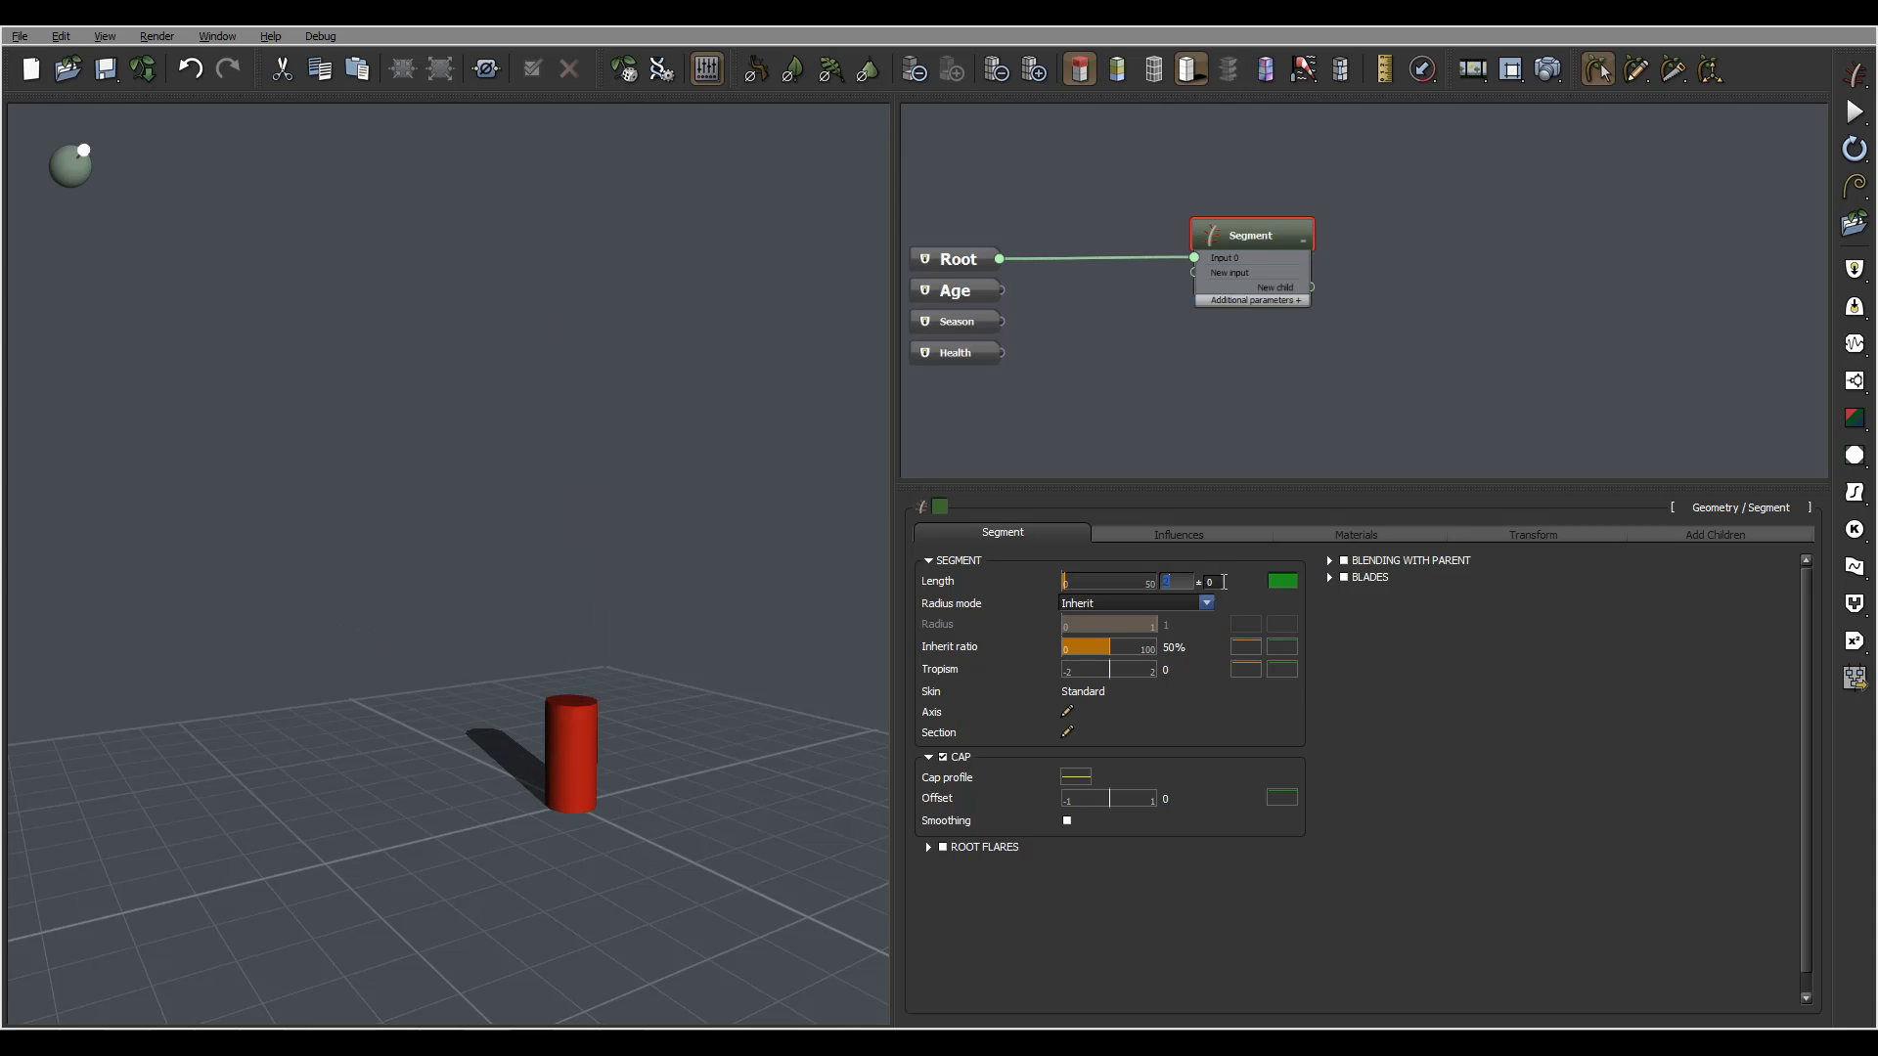
key(Tab)
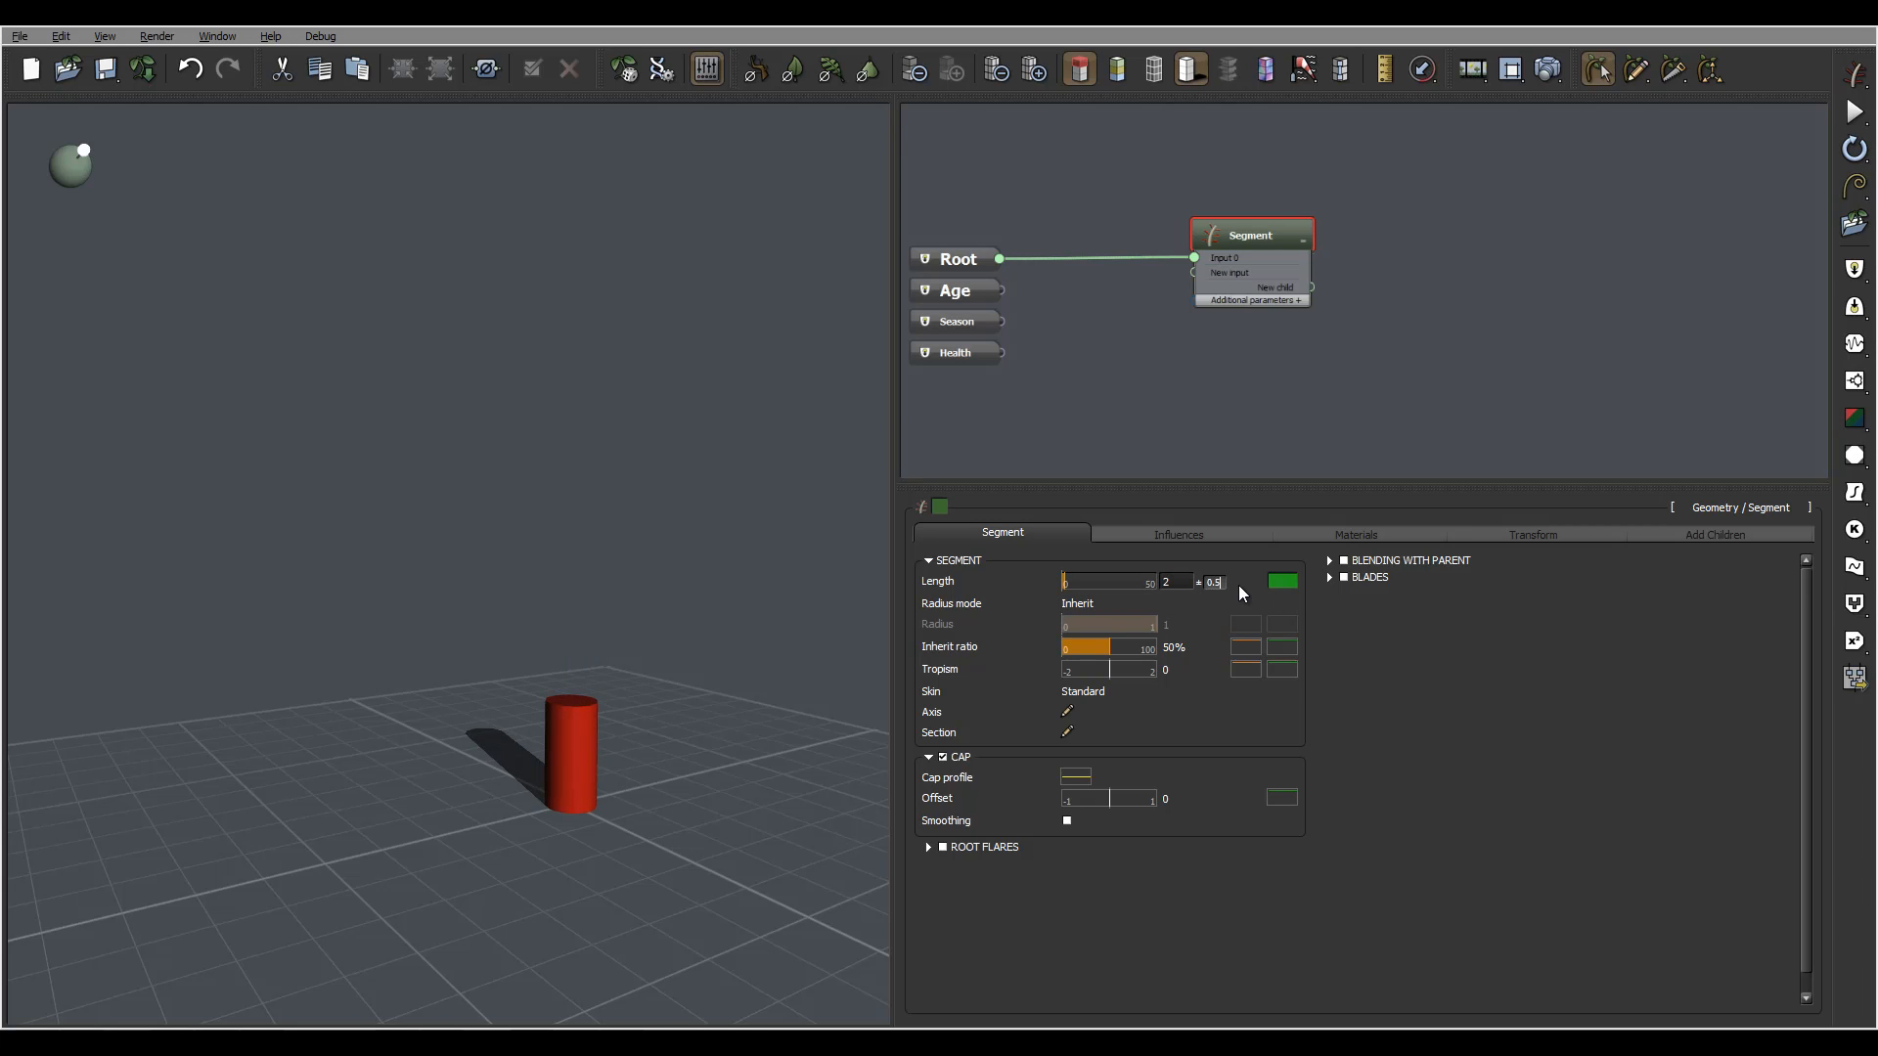
key(Return)
Change the segment's radius mode to User defined and set its radius to 0.2
mouse_move(1168, 645)
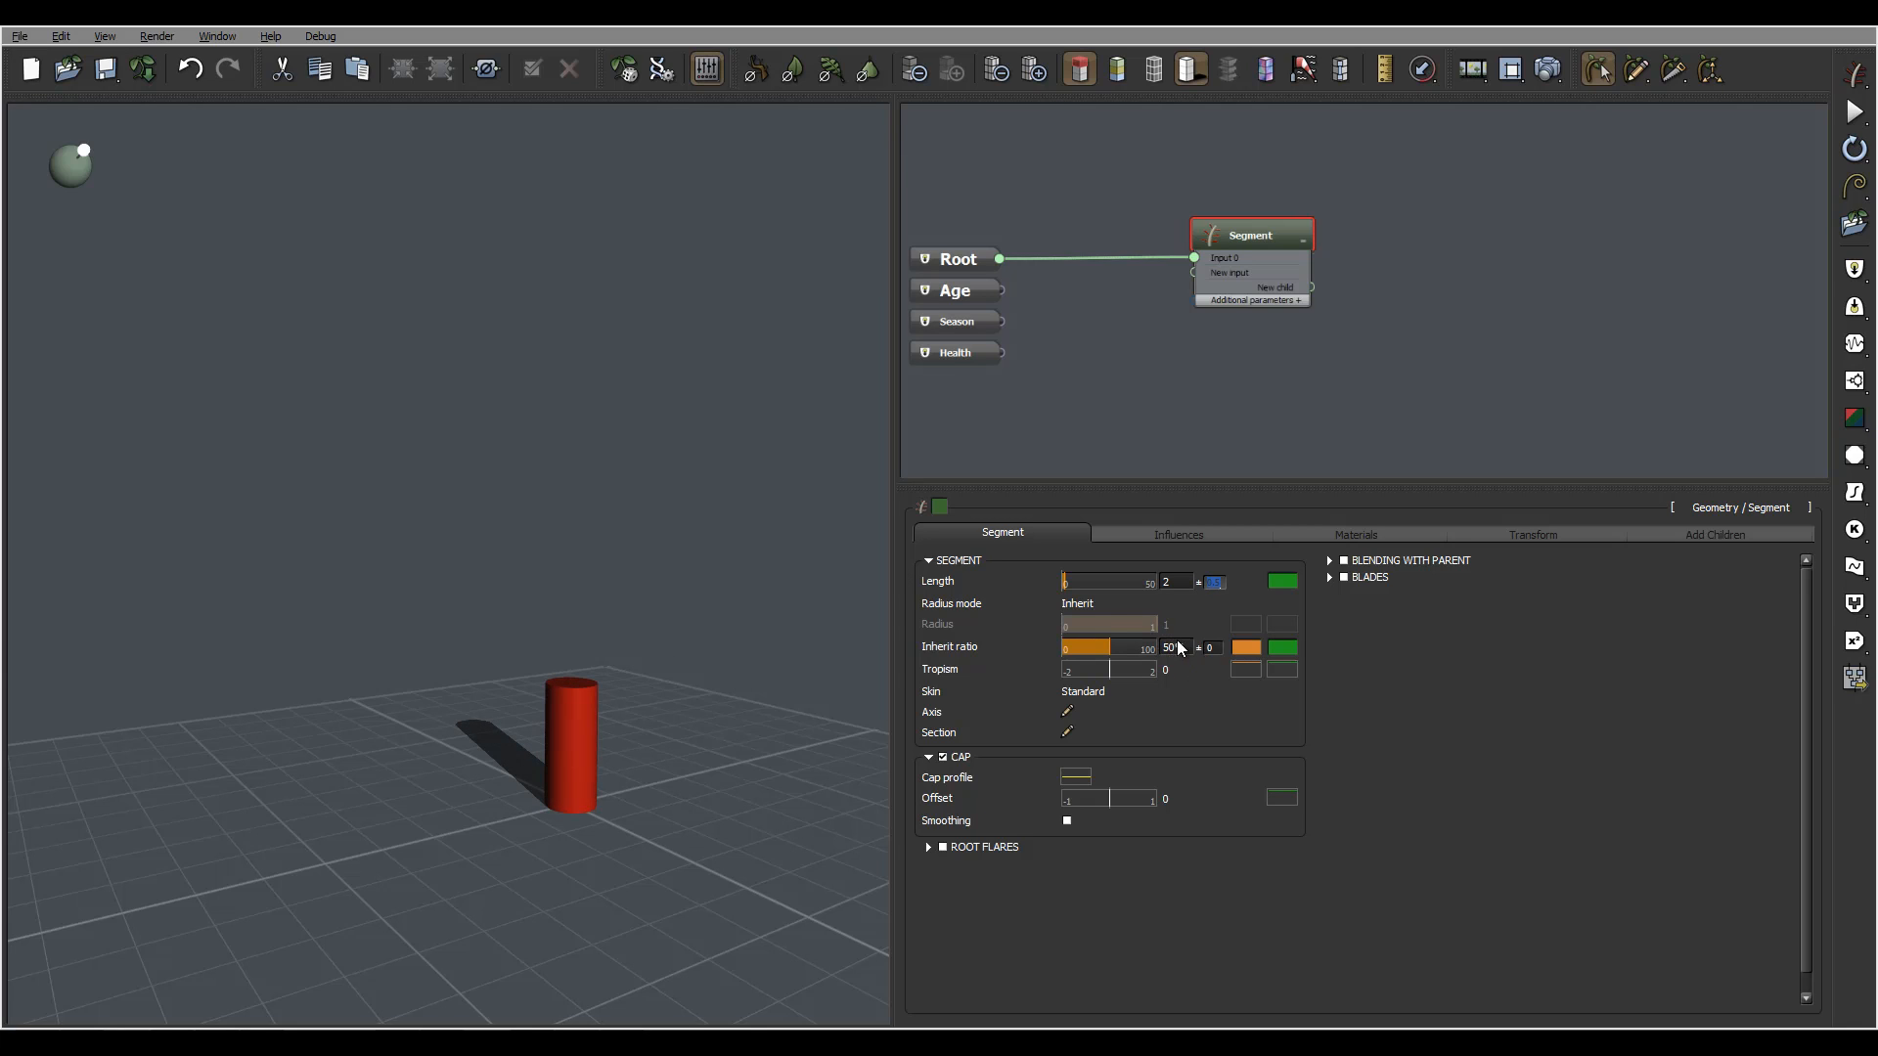
click(1087, 605)
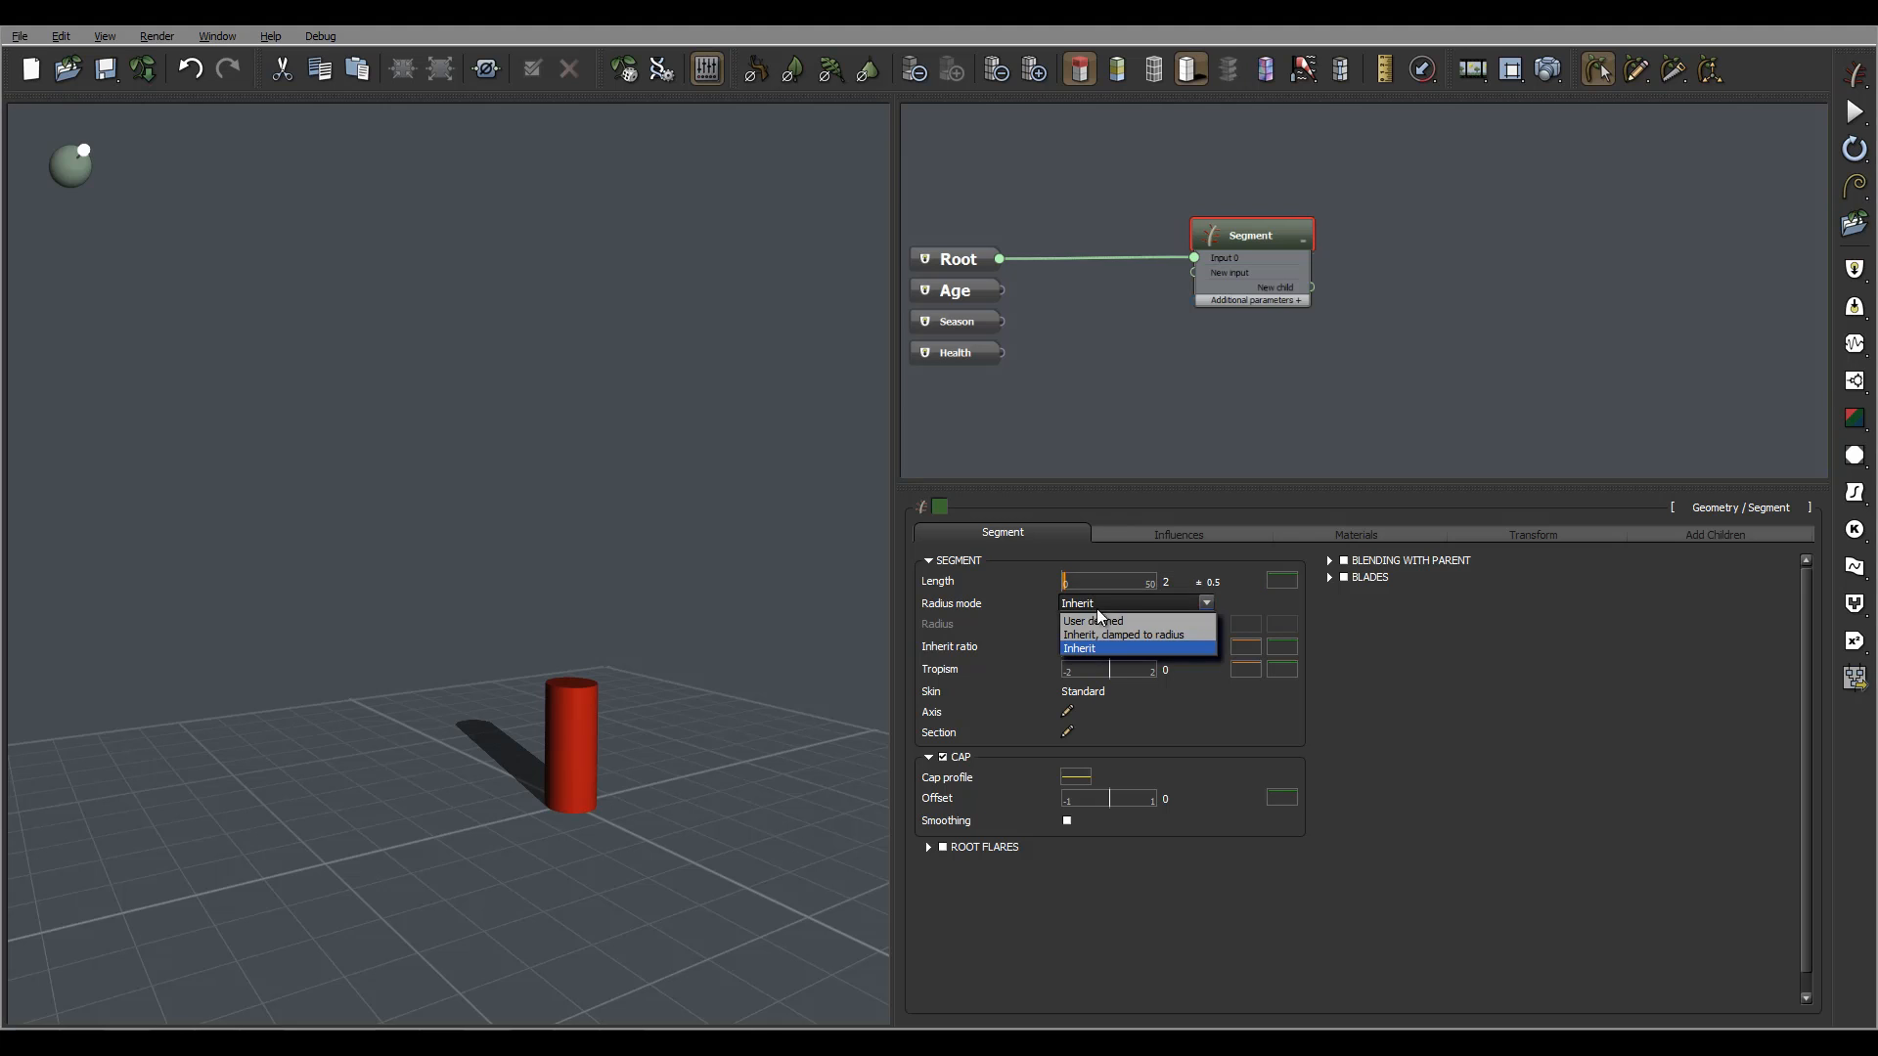
click(1096, 621)
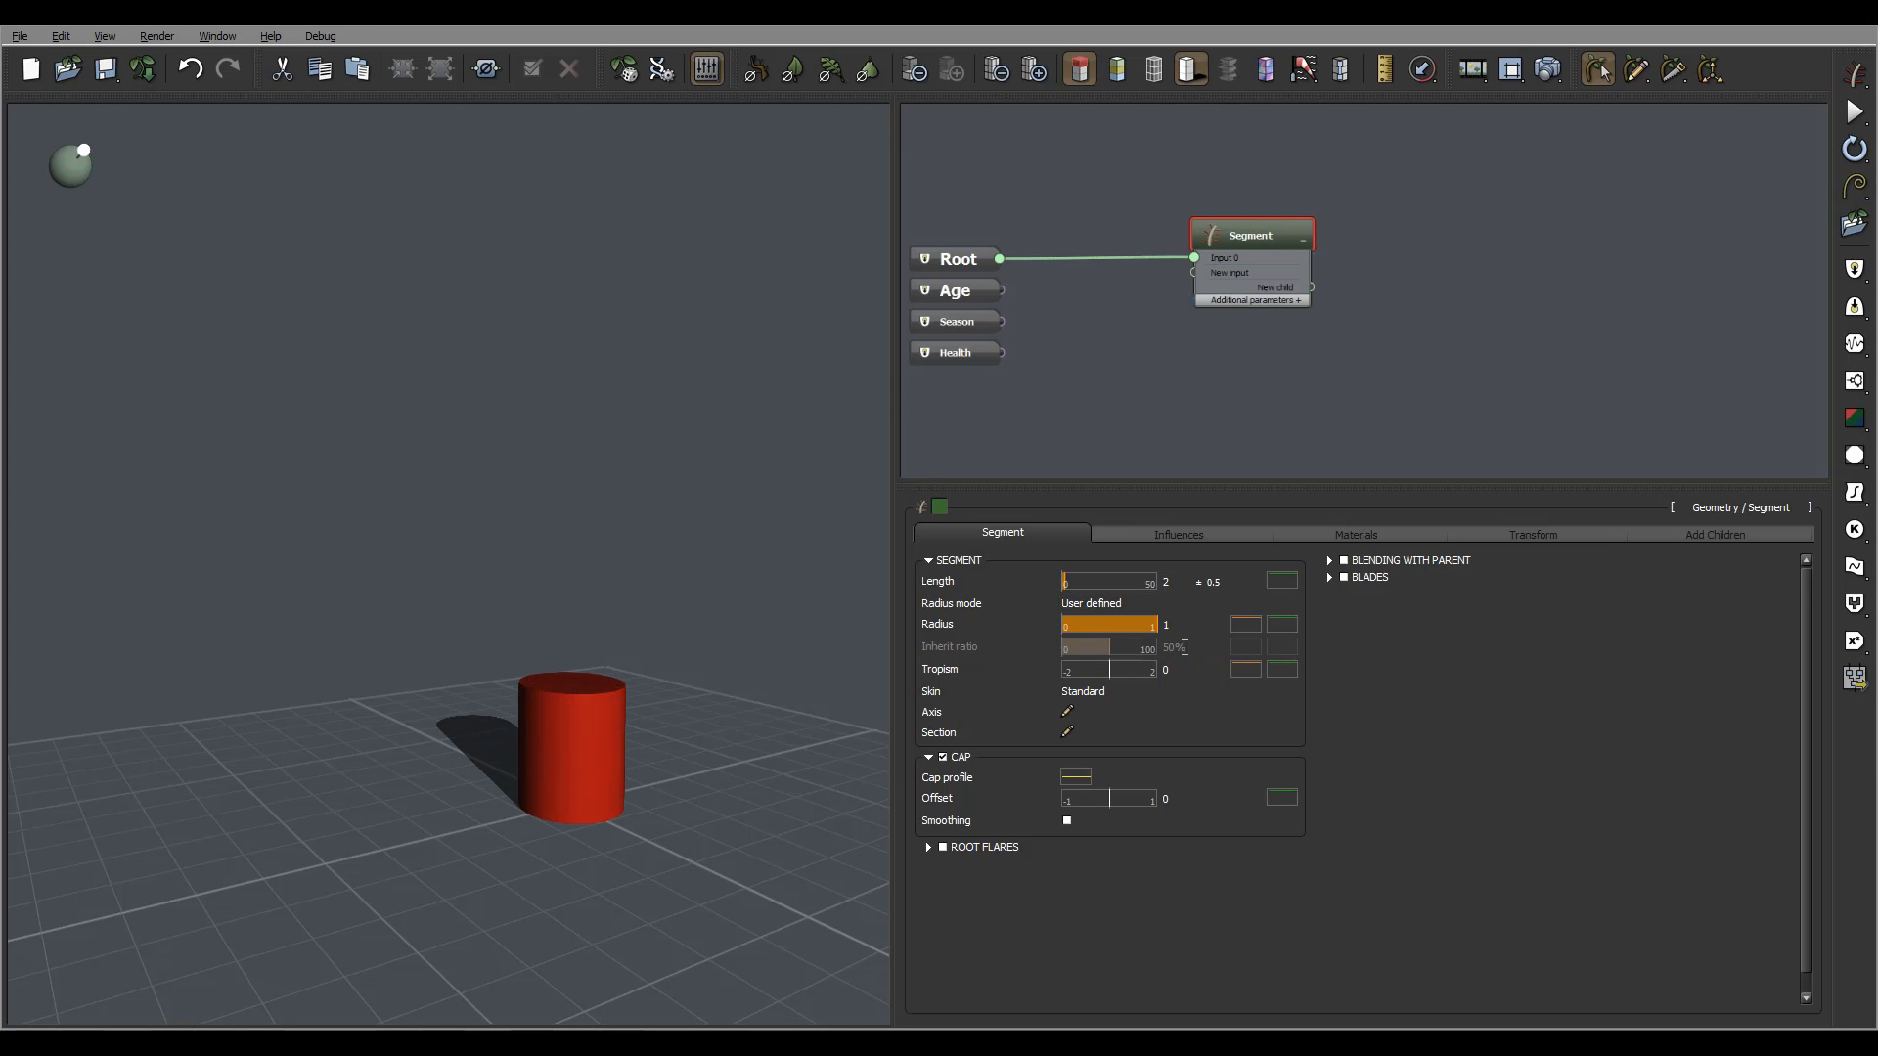
mouse_move(699, 669)
right_down()
mouse_move(709, 703)
mouse_move(722, 680)
right_up()
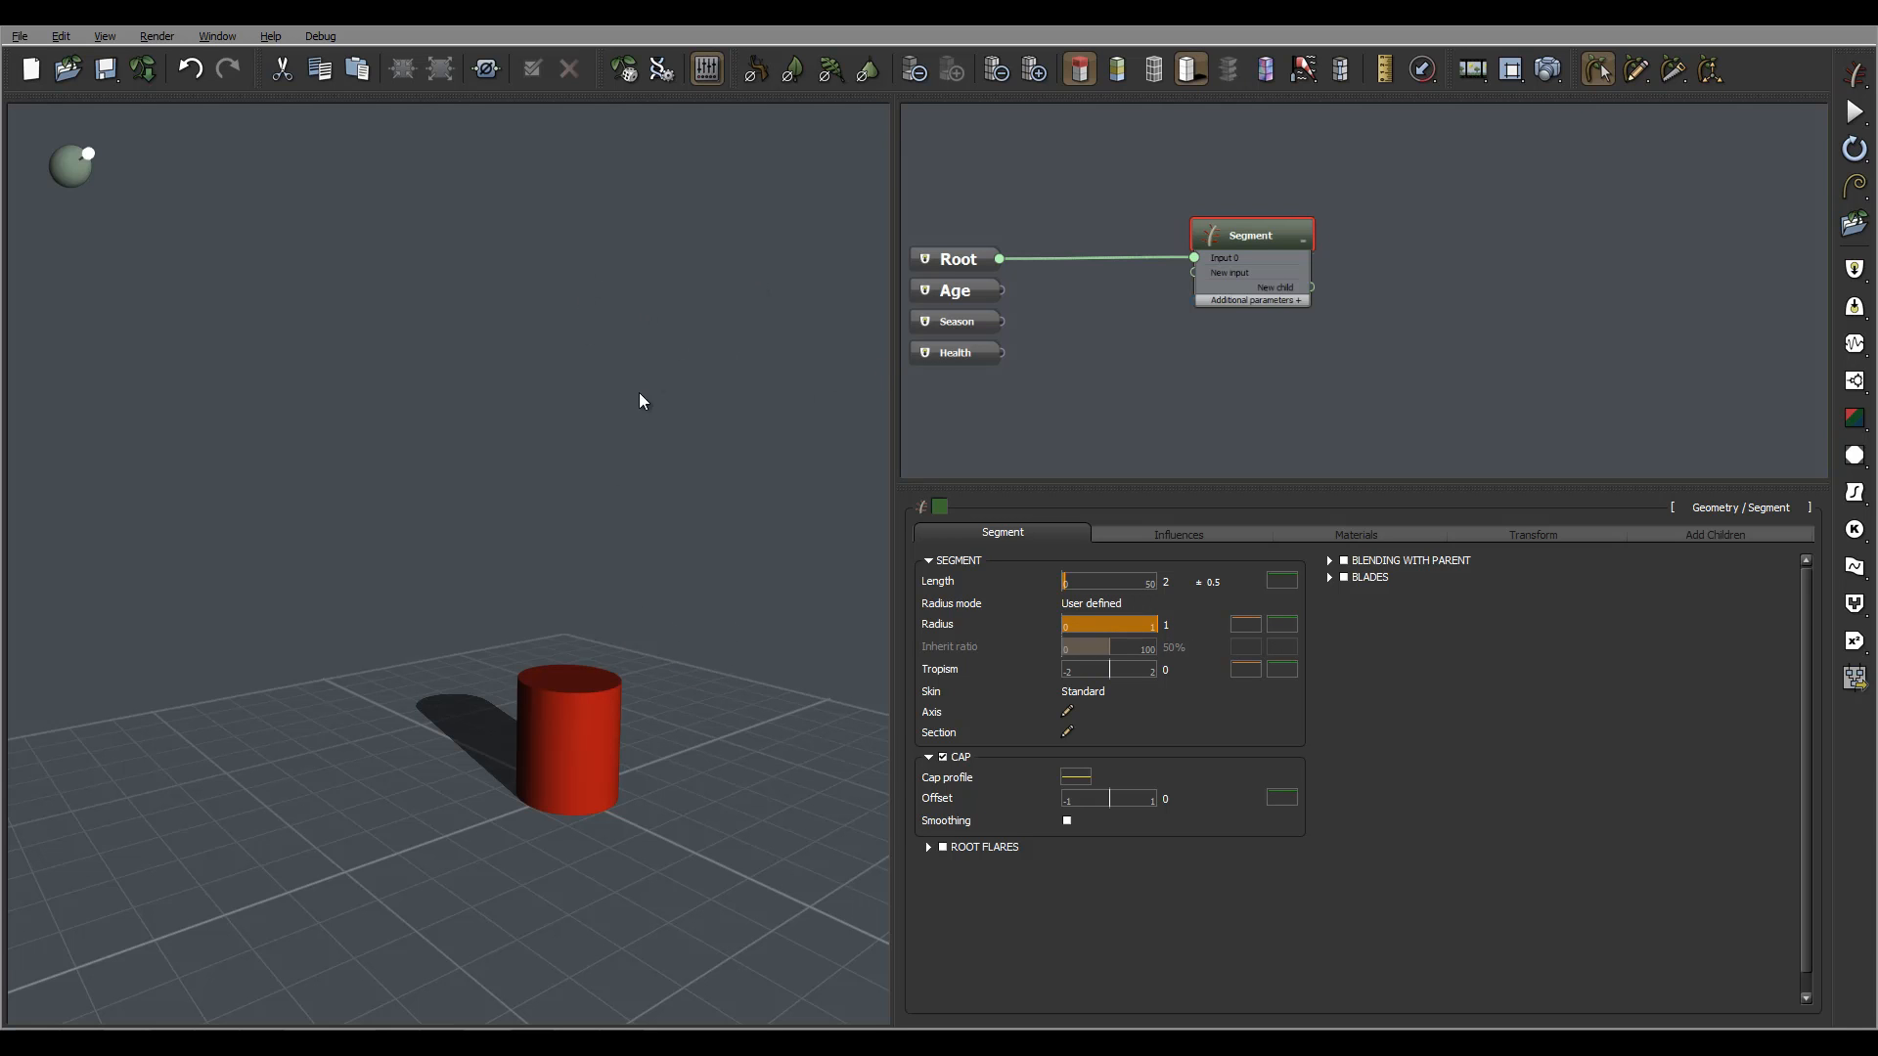
right_drag(669, 510, 708, 645)
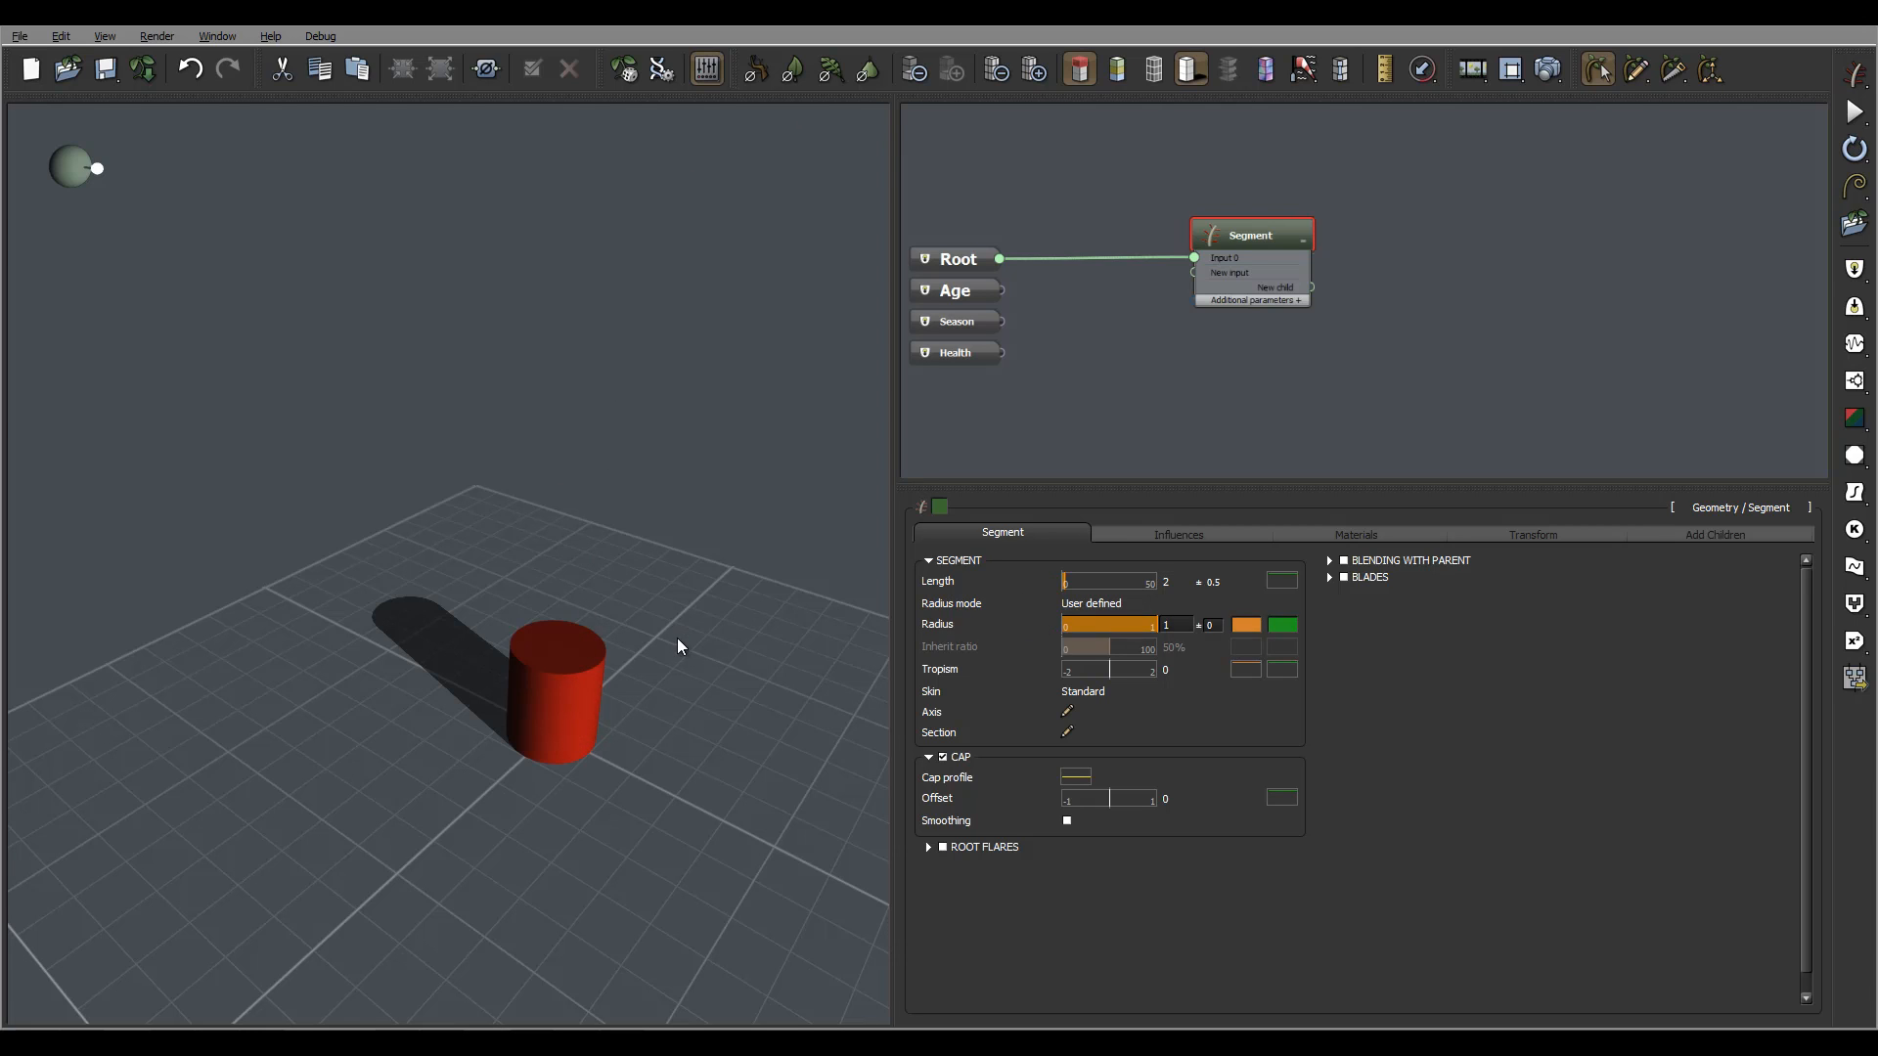
drag(677, 637, 675, 602)
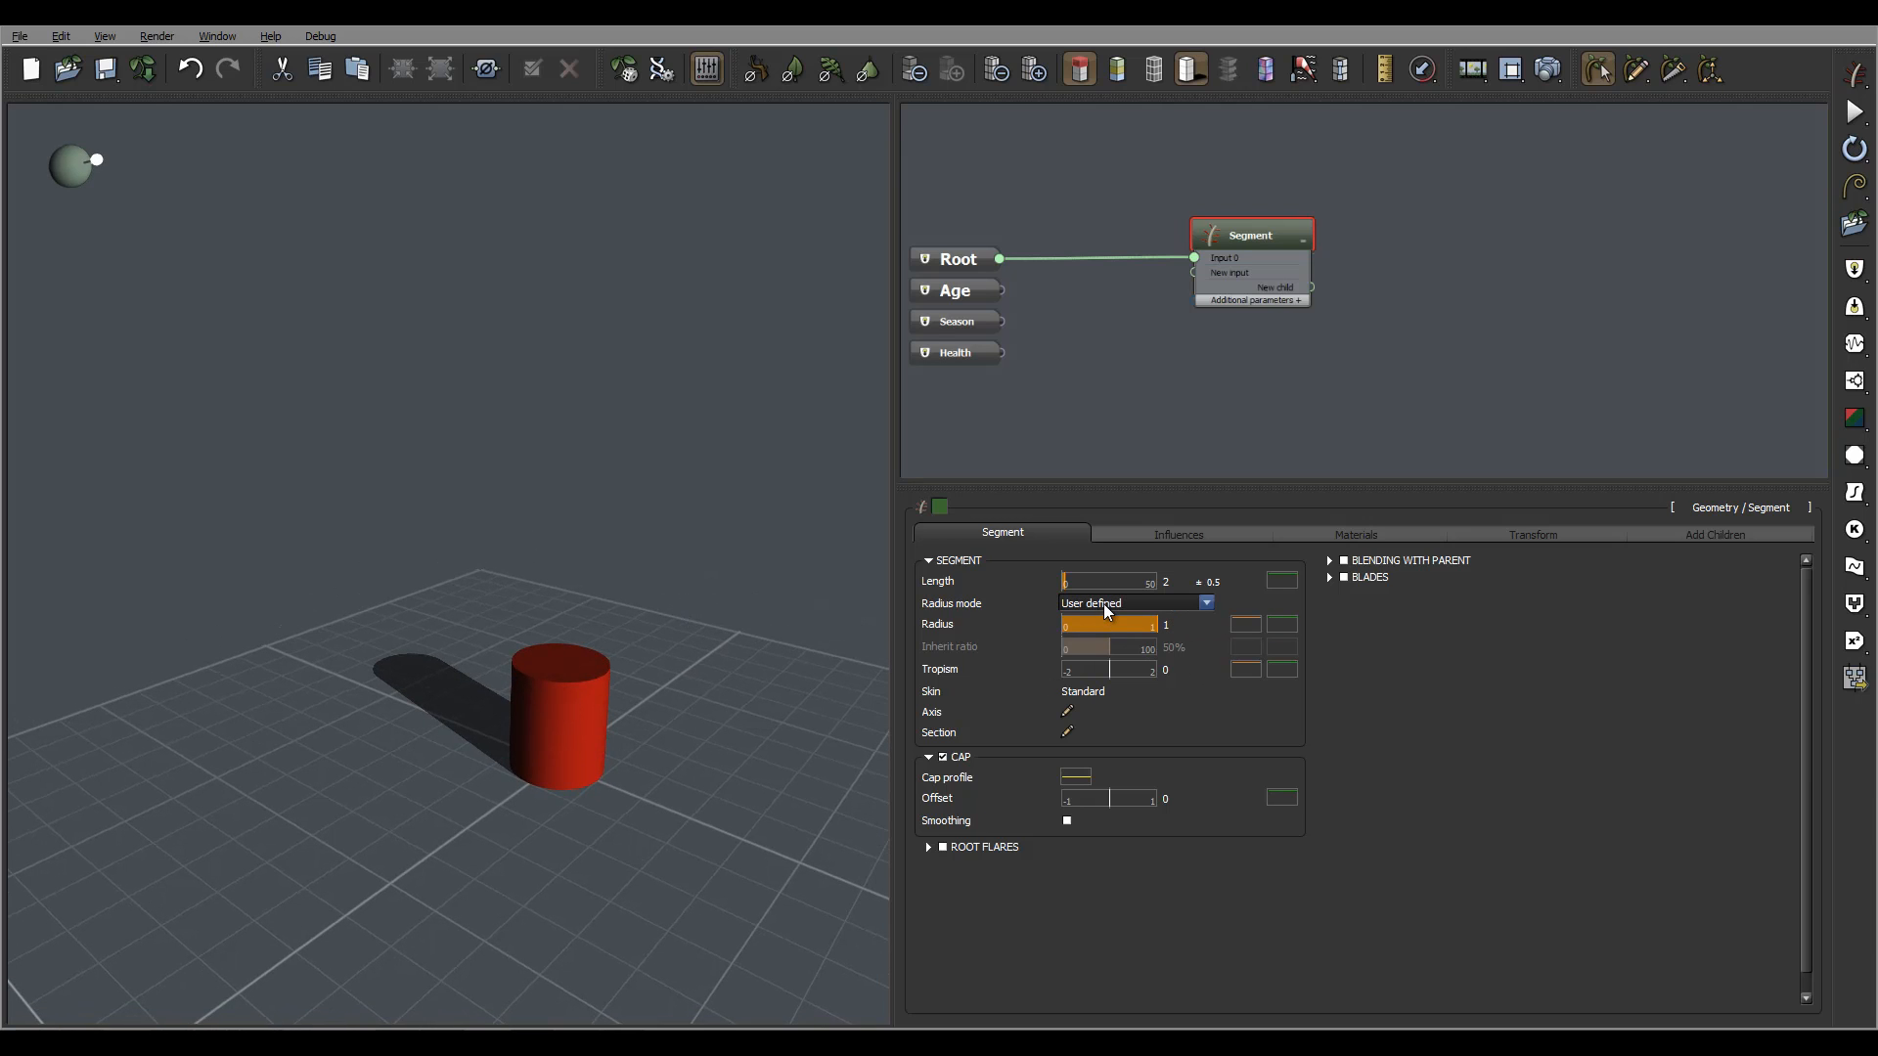
click(1166, 624)
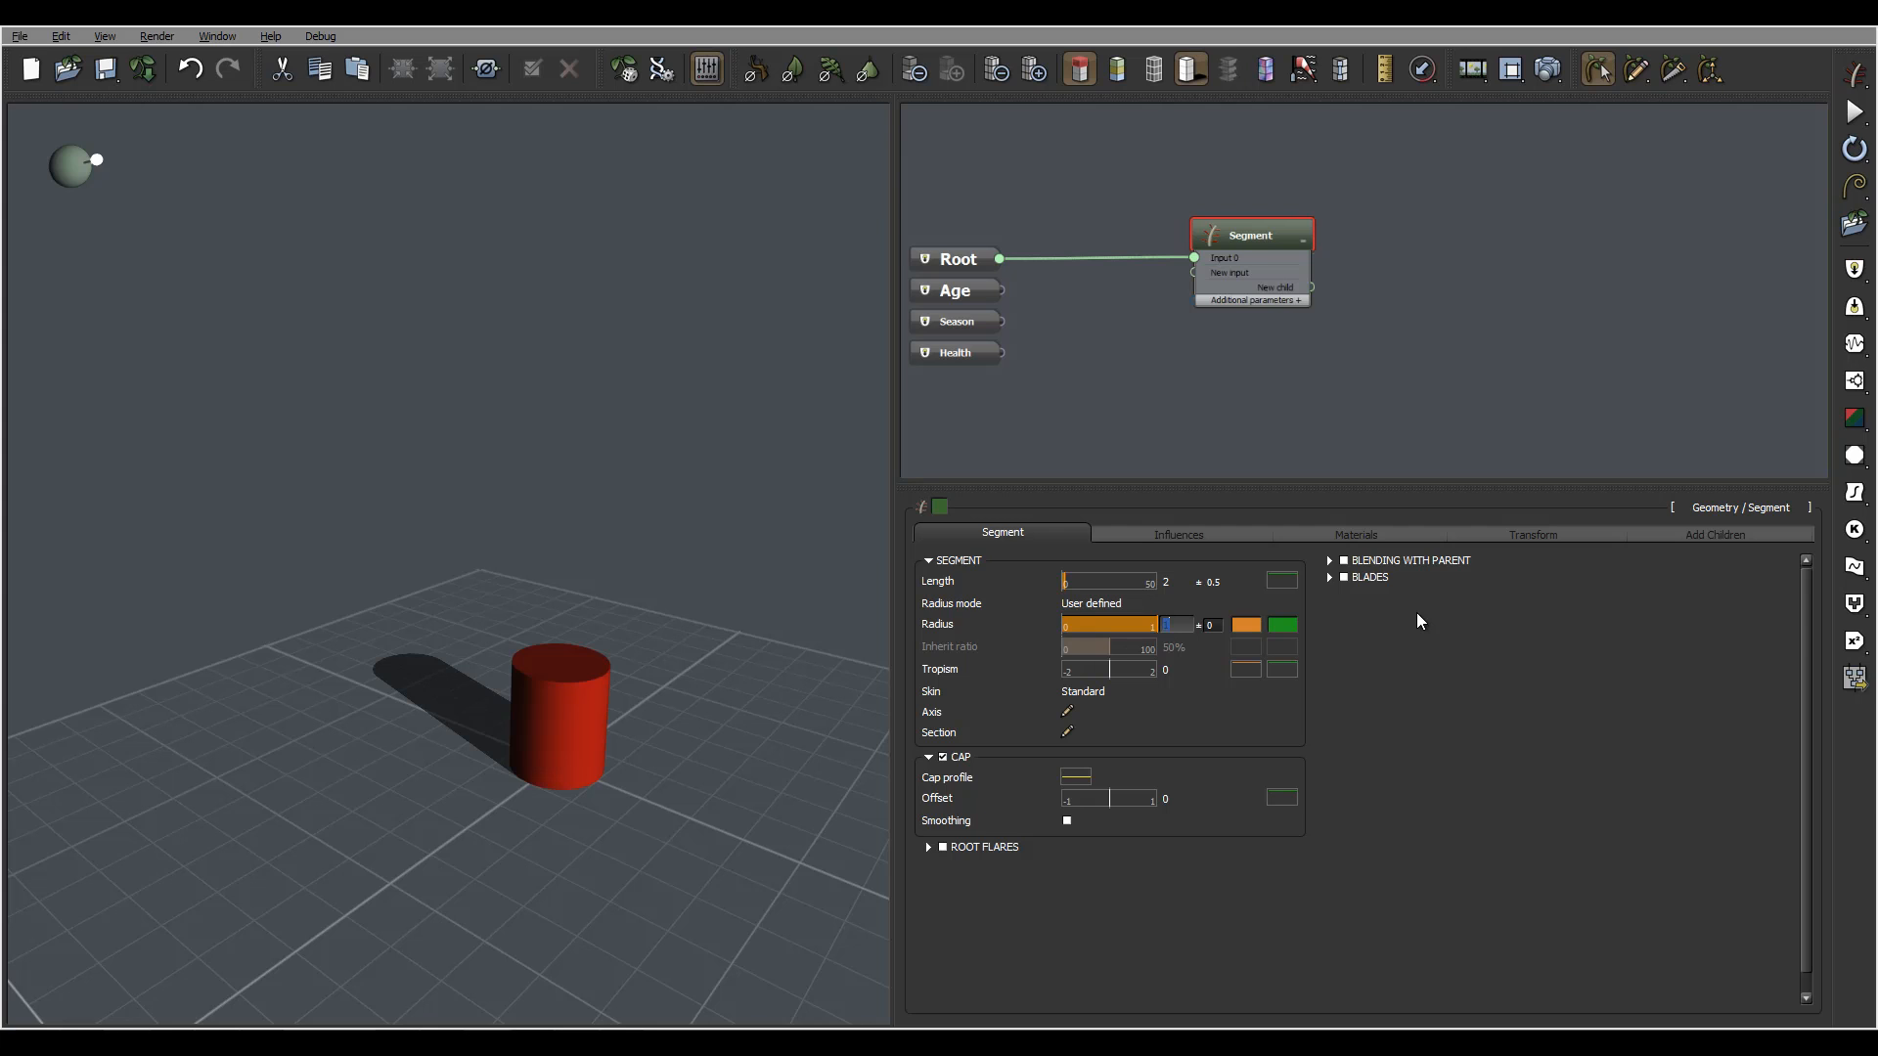
text(0.2)
key(Return)
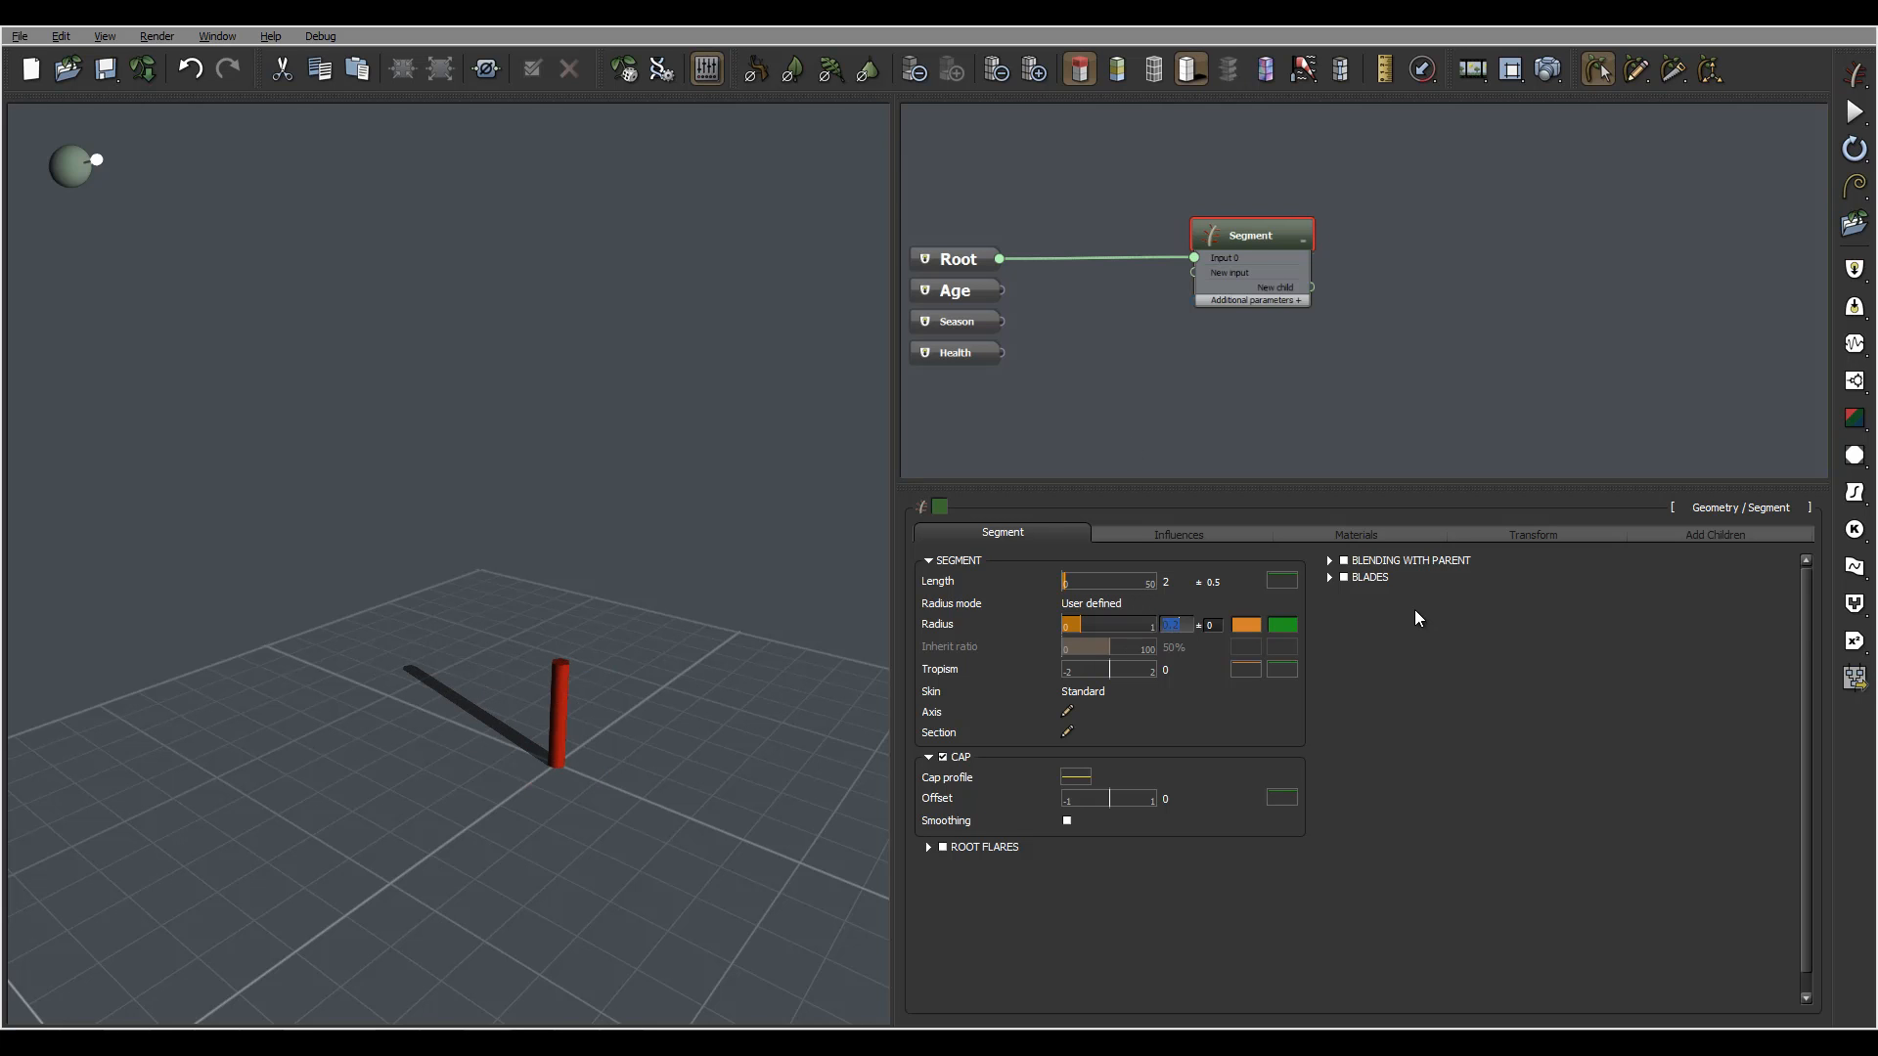
Open the segment's section editor and add four closely spaced cross-sections near the right end of the profile
drag(681, 601, 551, 589)
drag(772, 721, 714, 696)
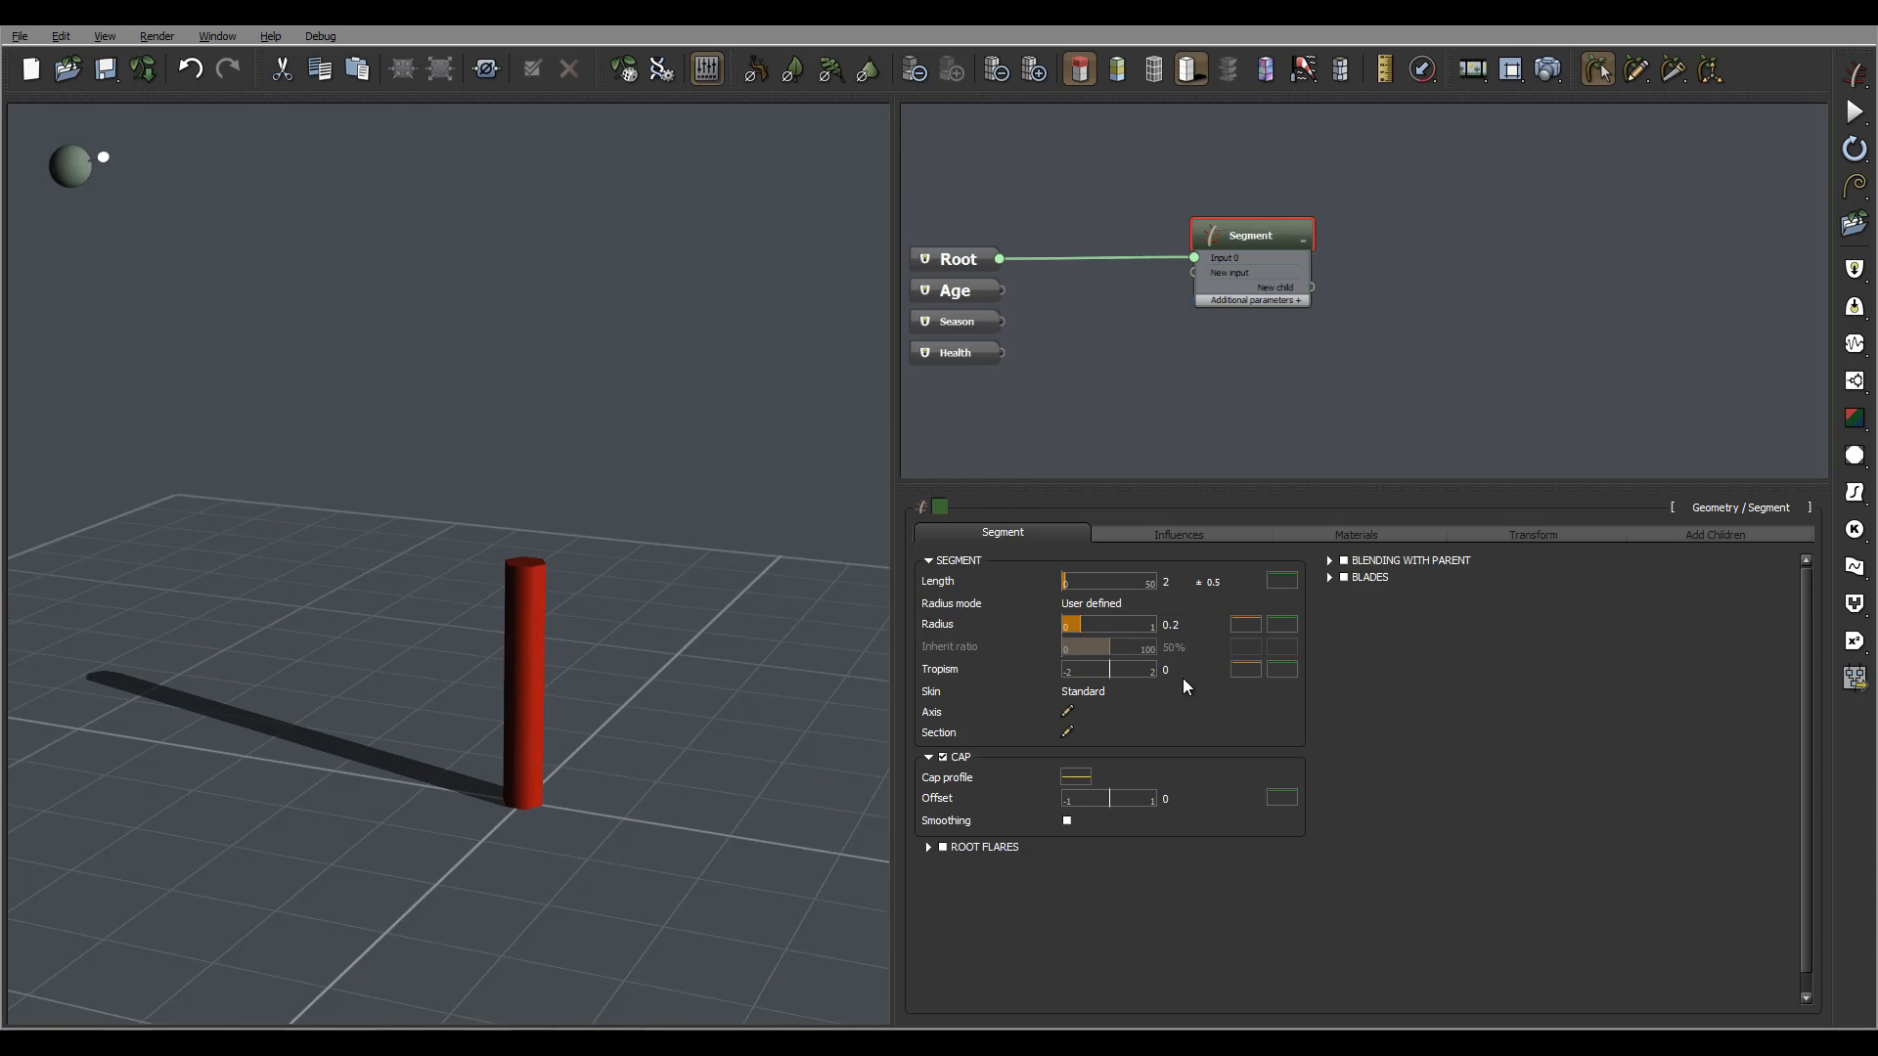
click(1067, 733)
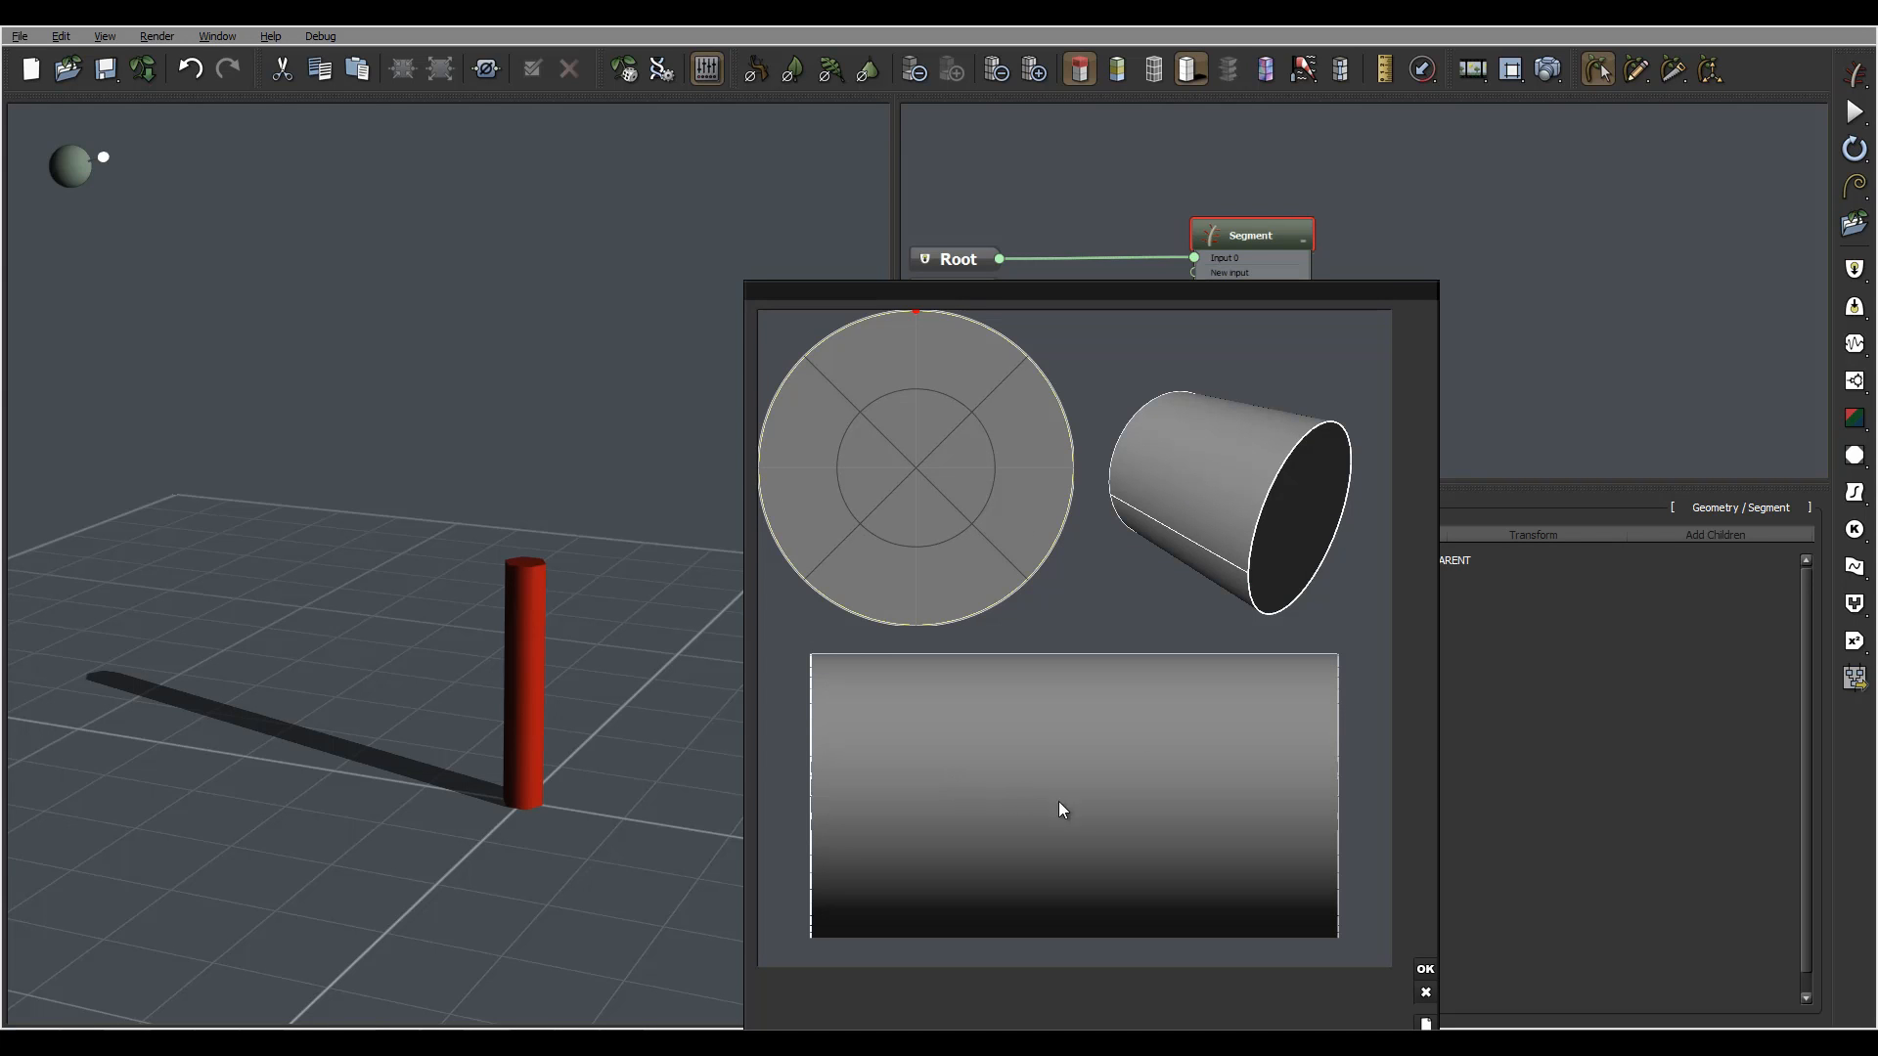
click(1317, 710)
click(1293, 714)
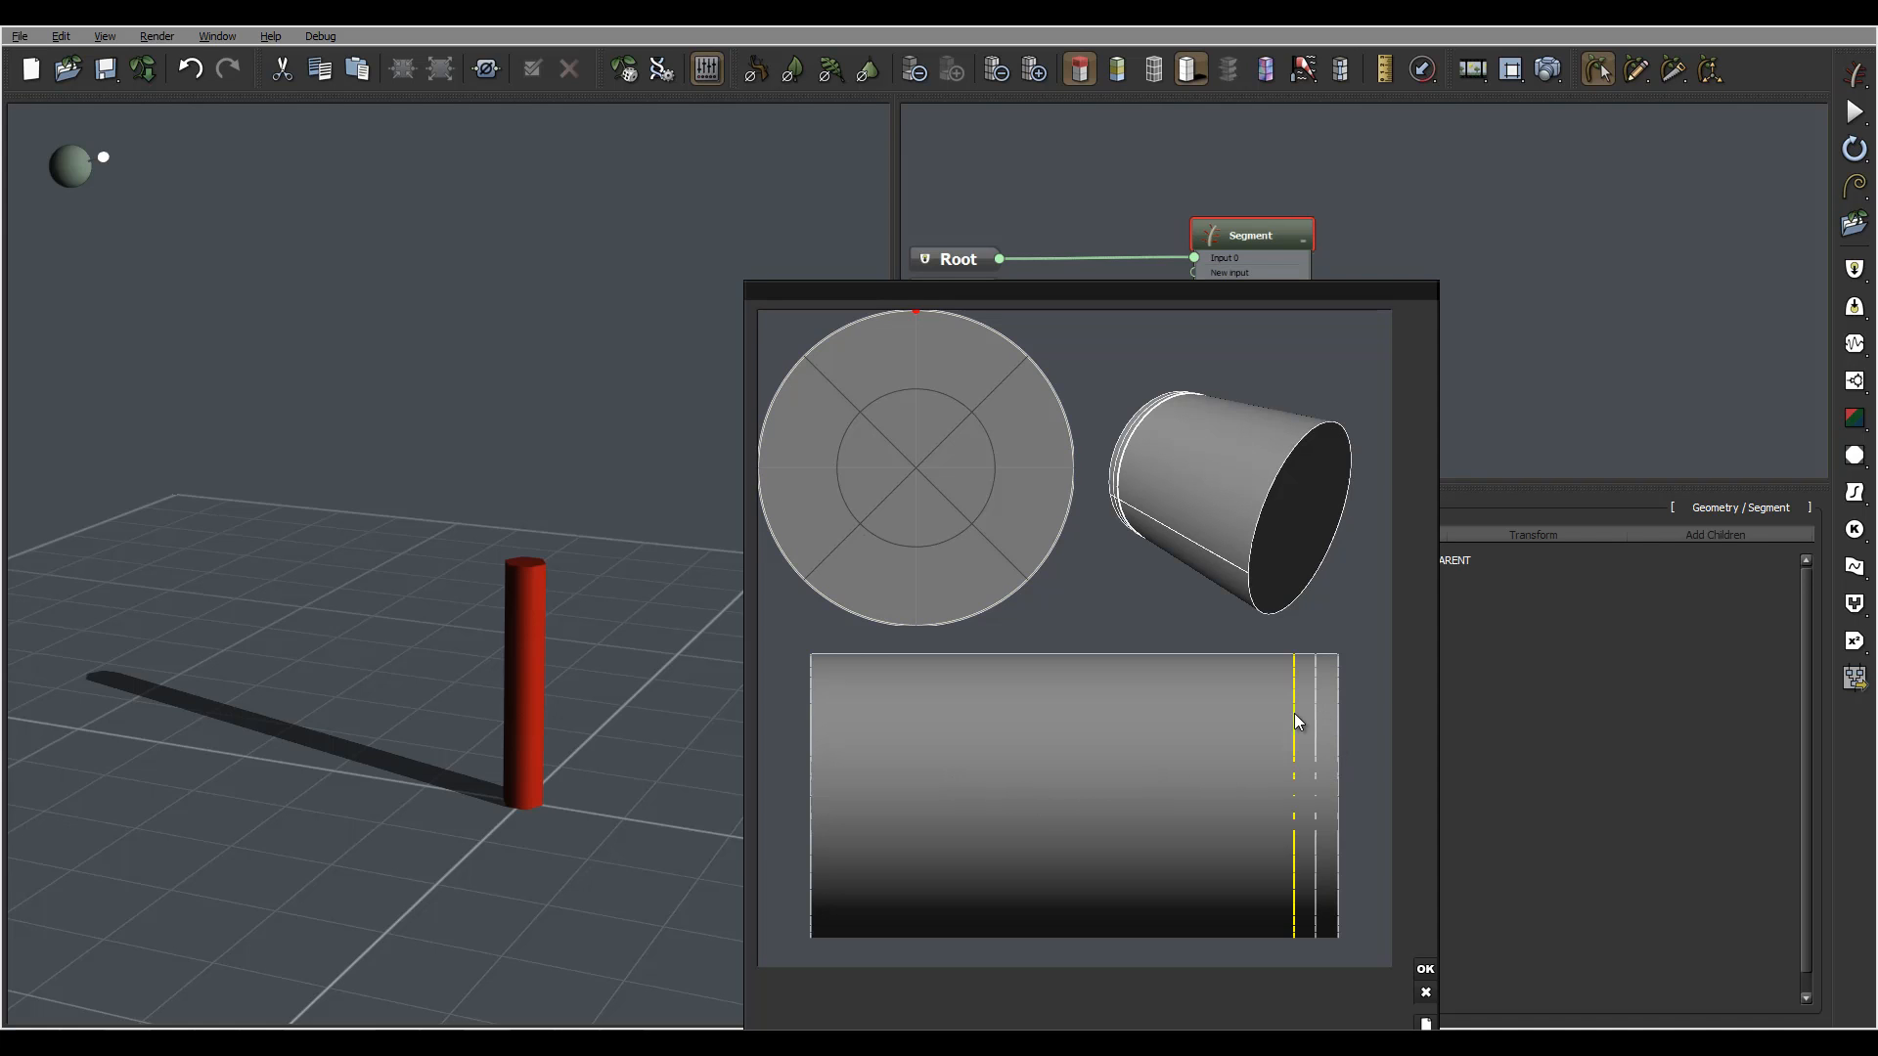
click(1269, 728)
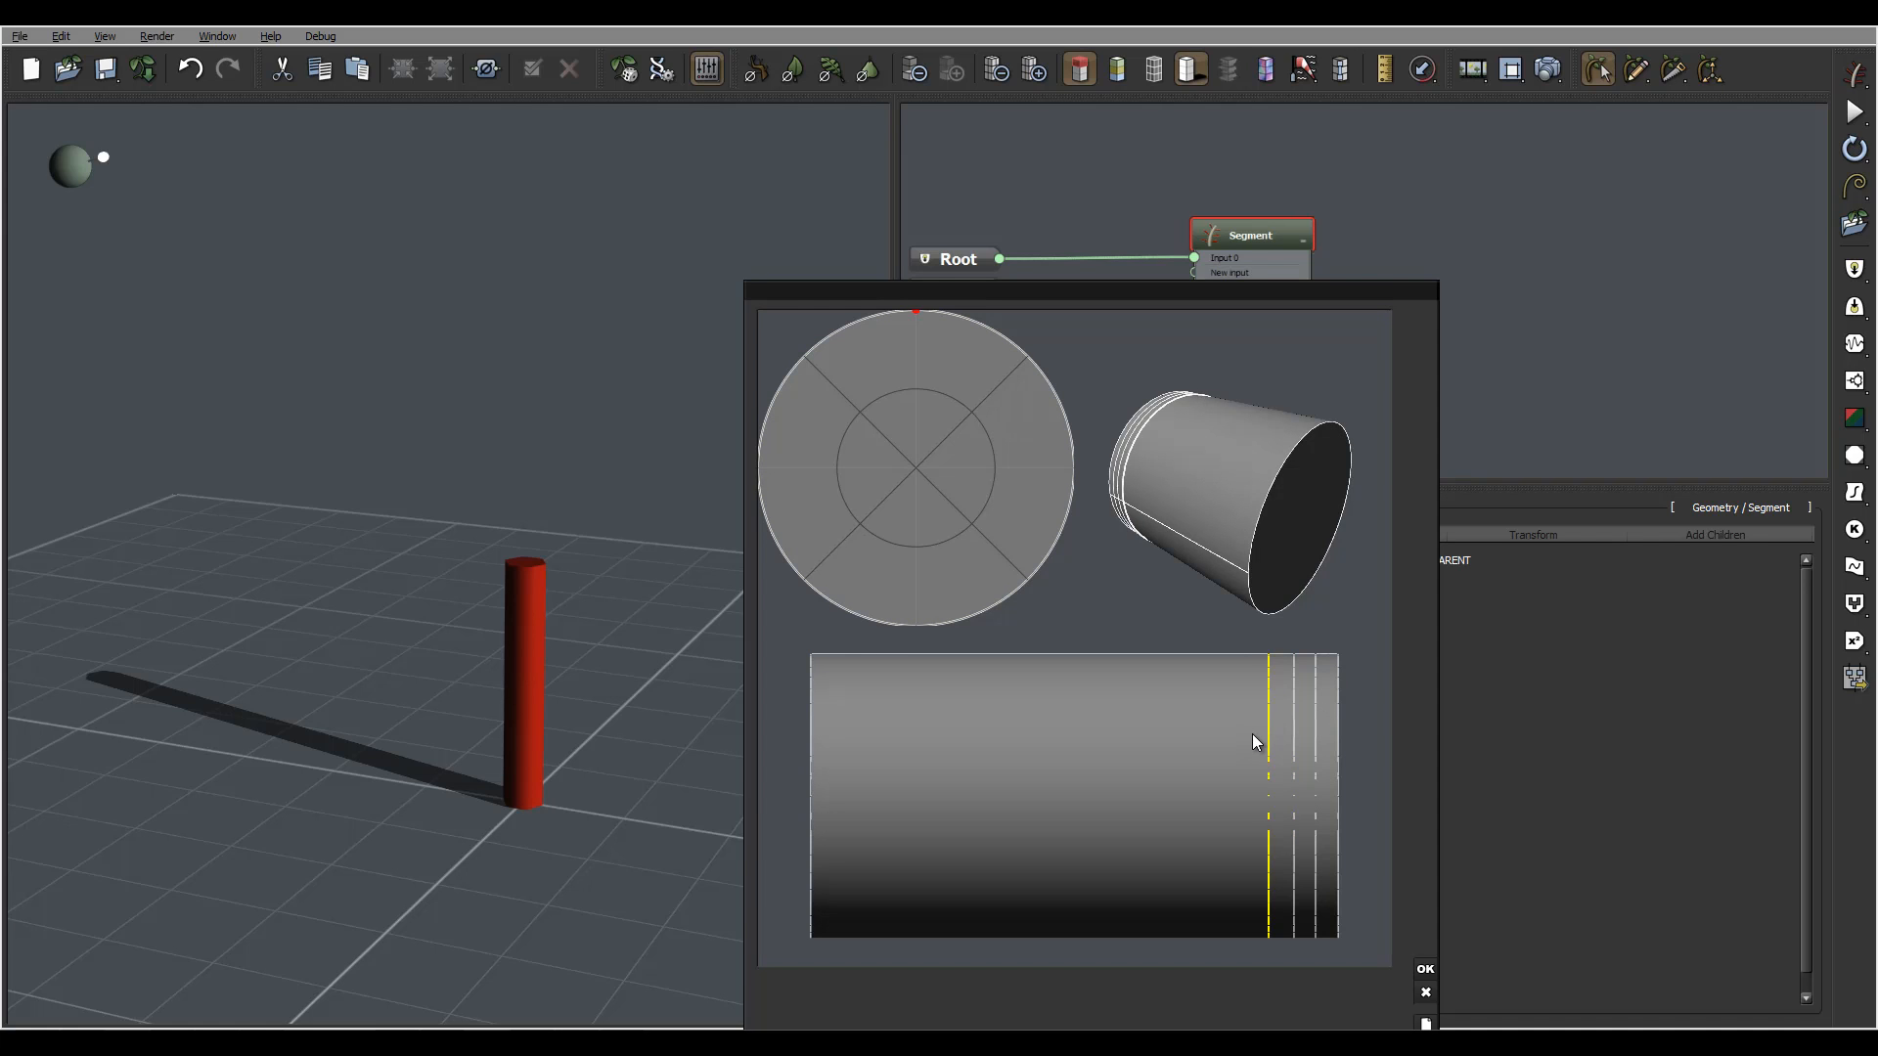
click(1252, 734)
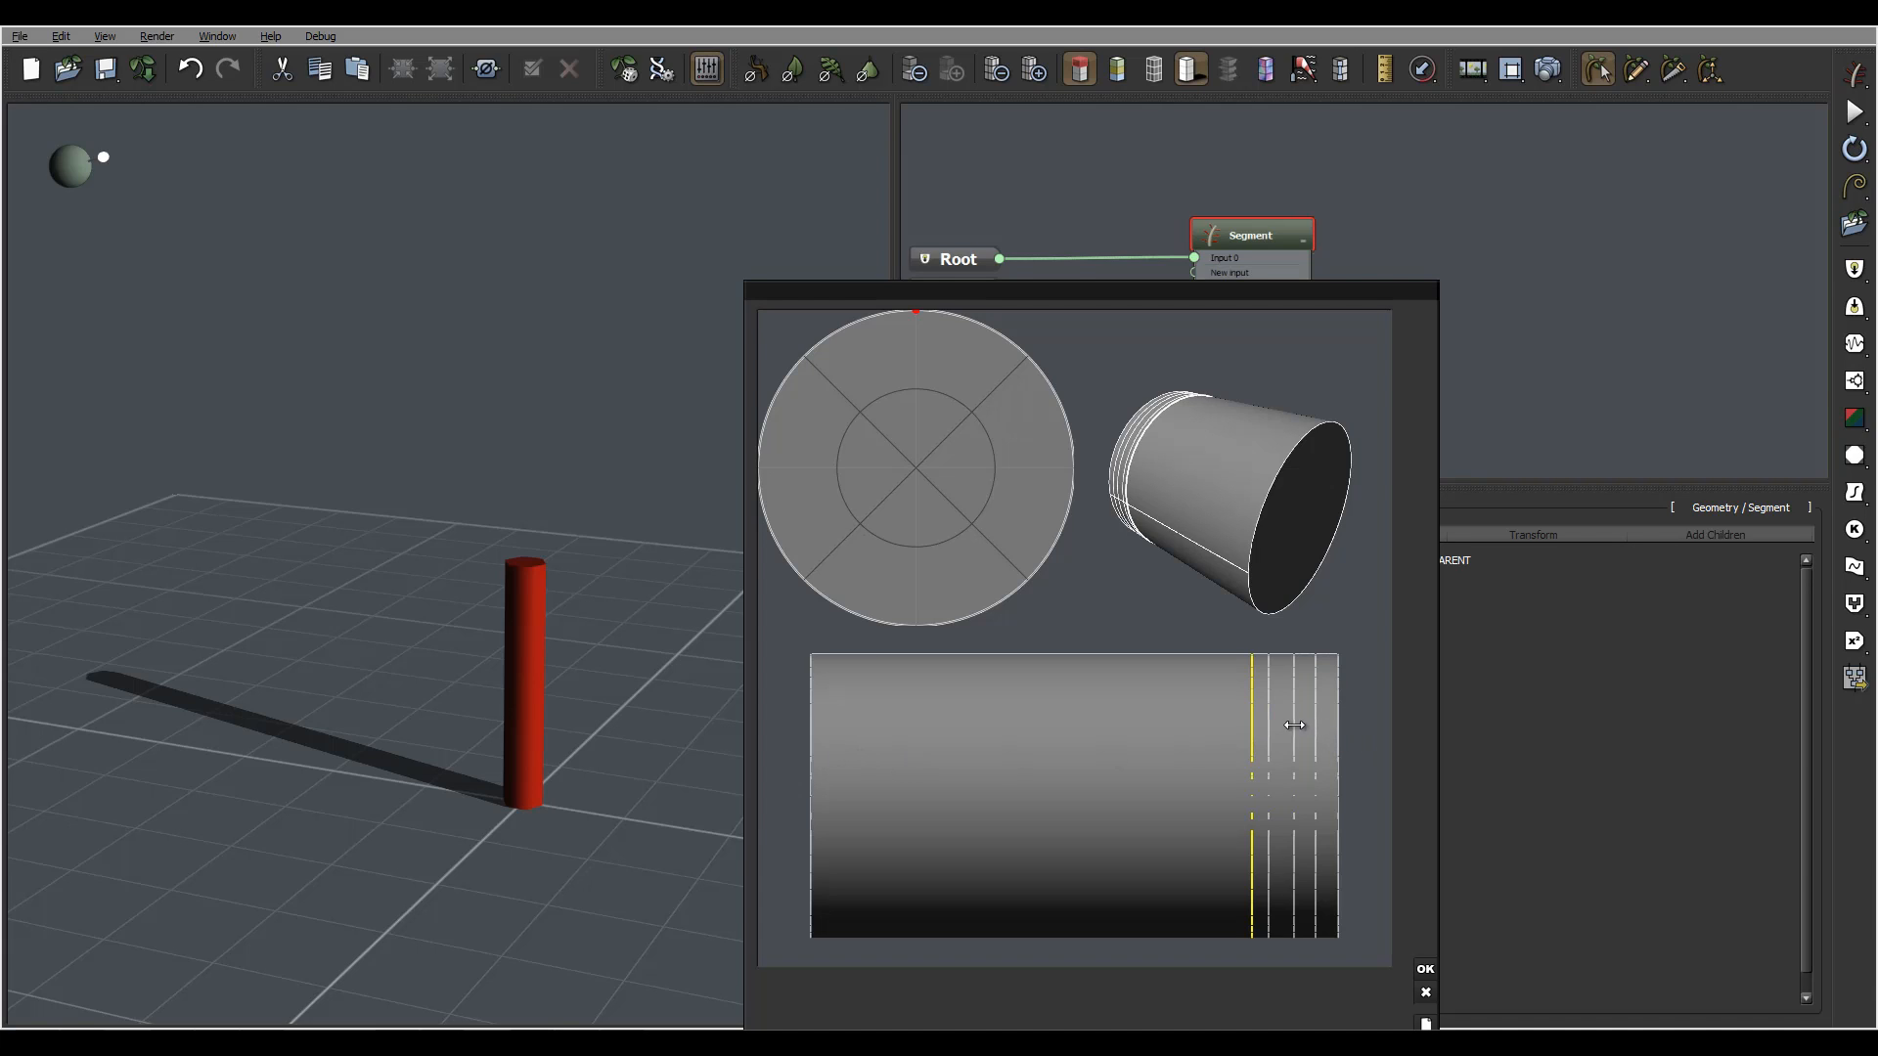
Add four closely spaced cross-sections near the left end of the profile
click(831, 728)
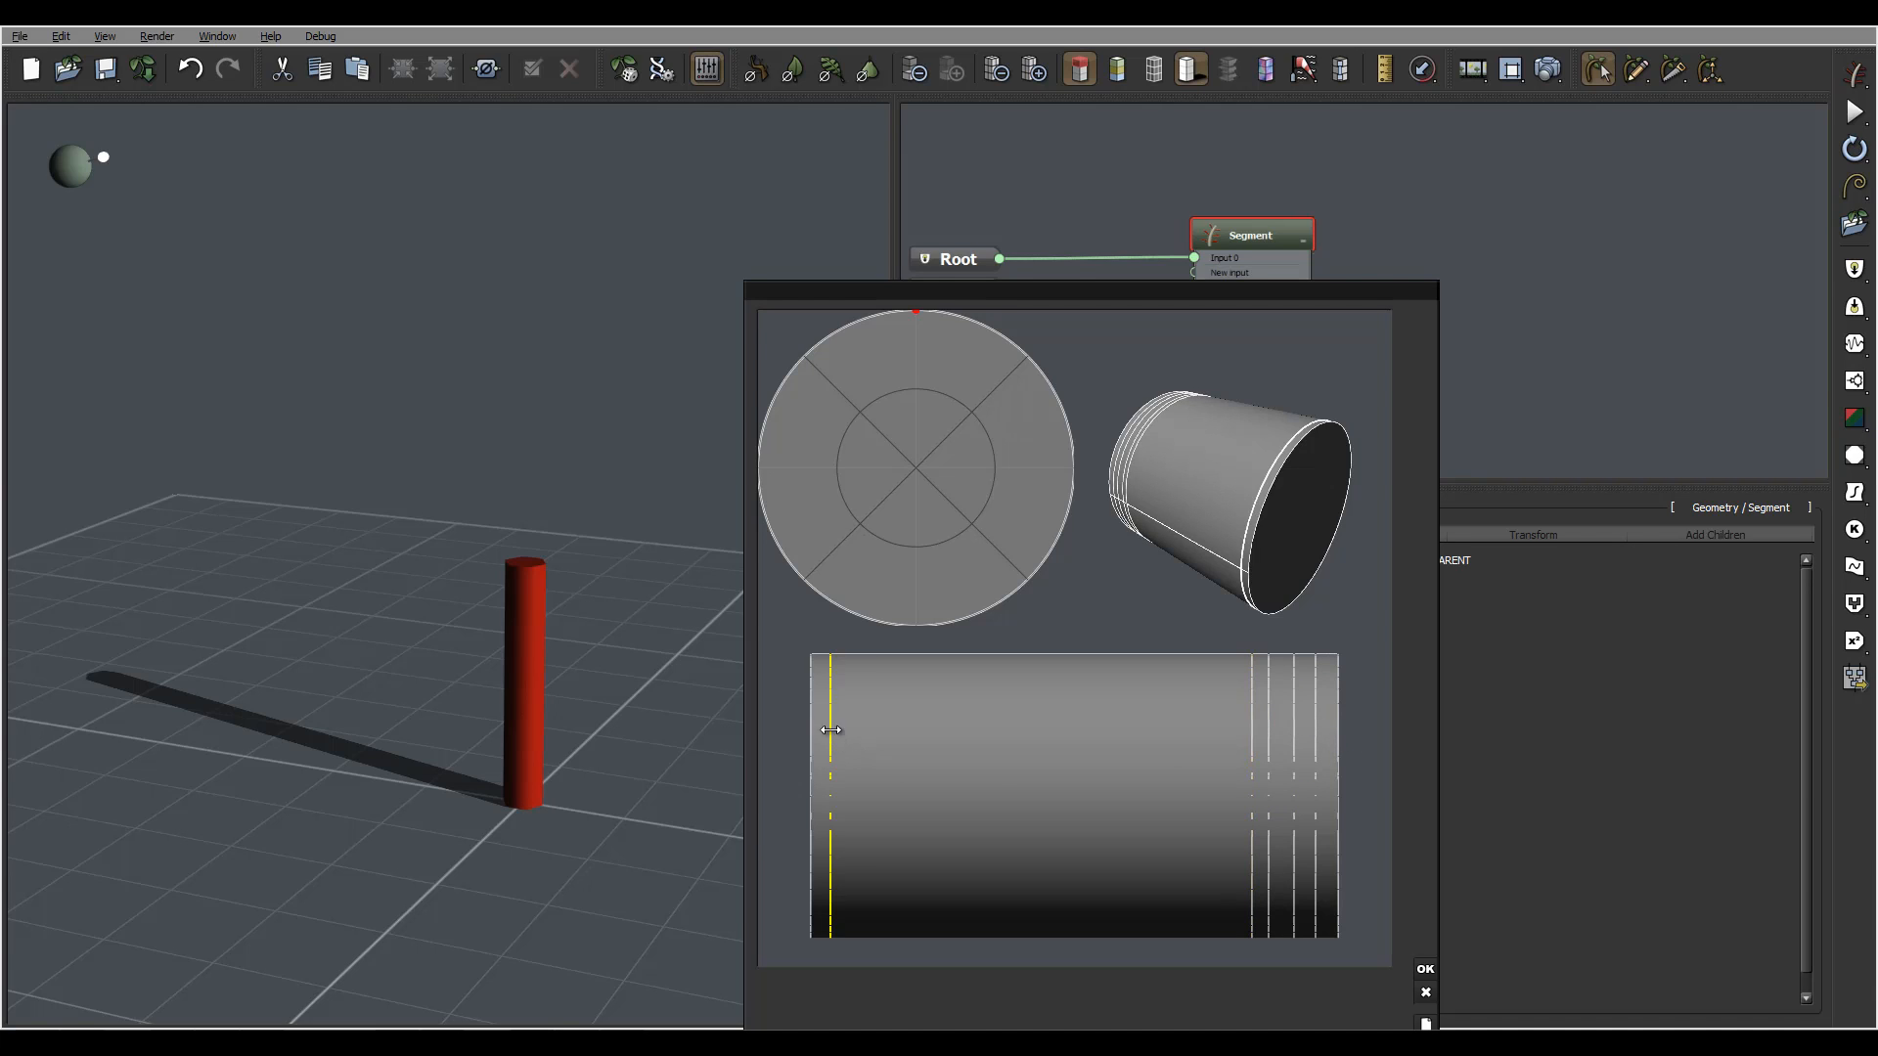
click(856, 732)
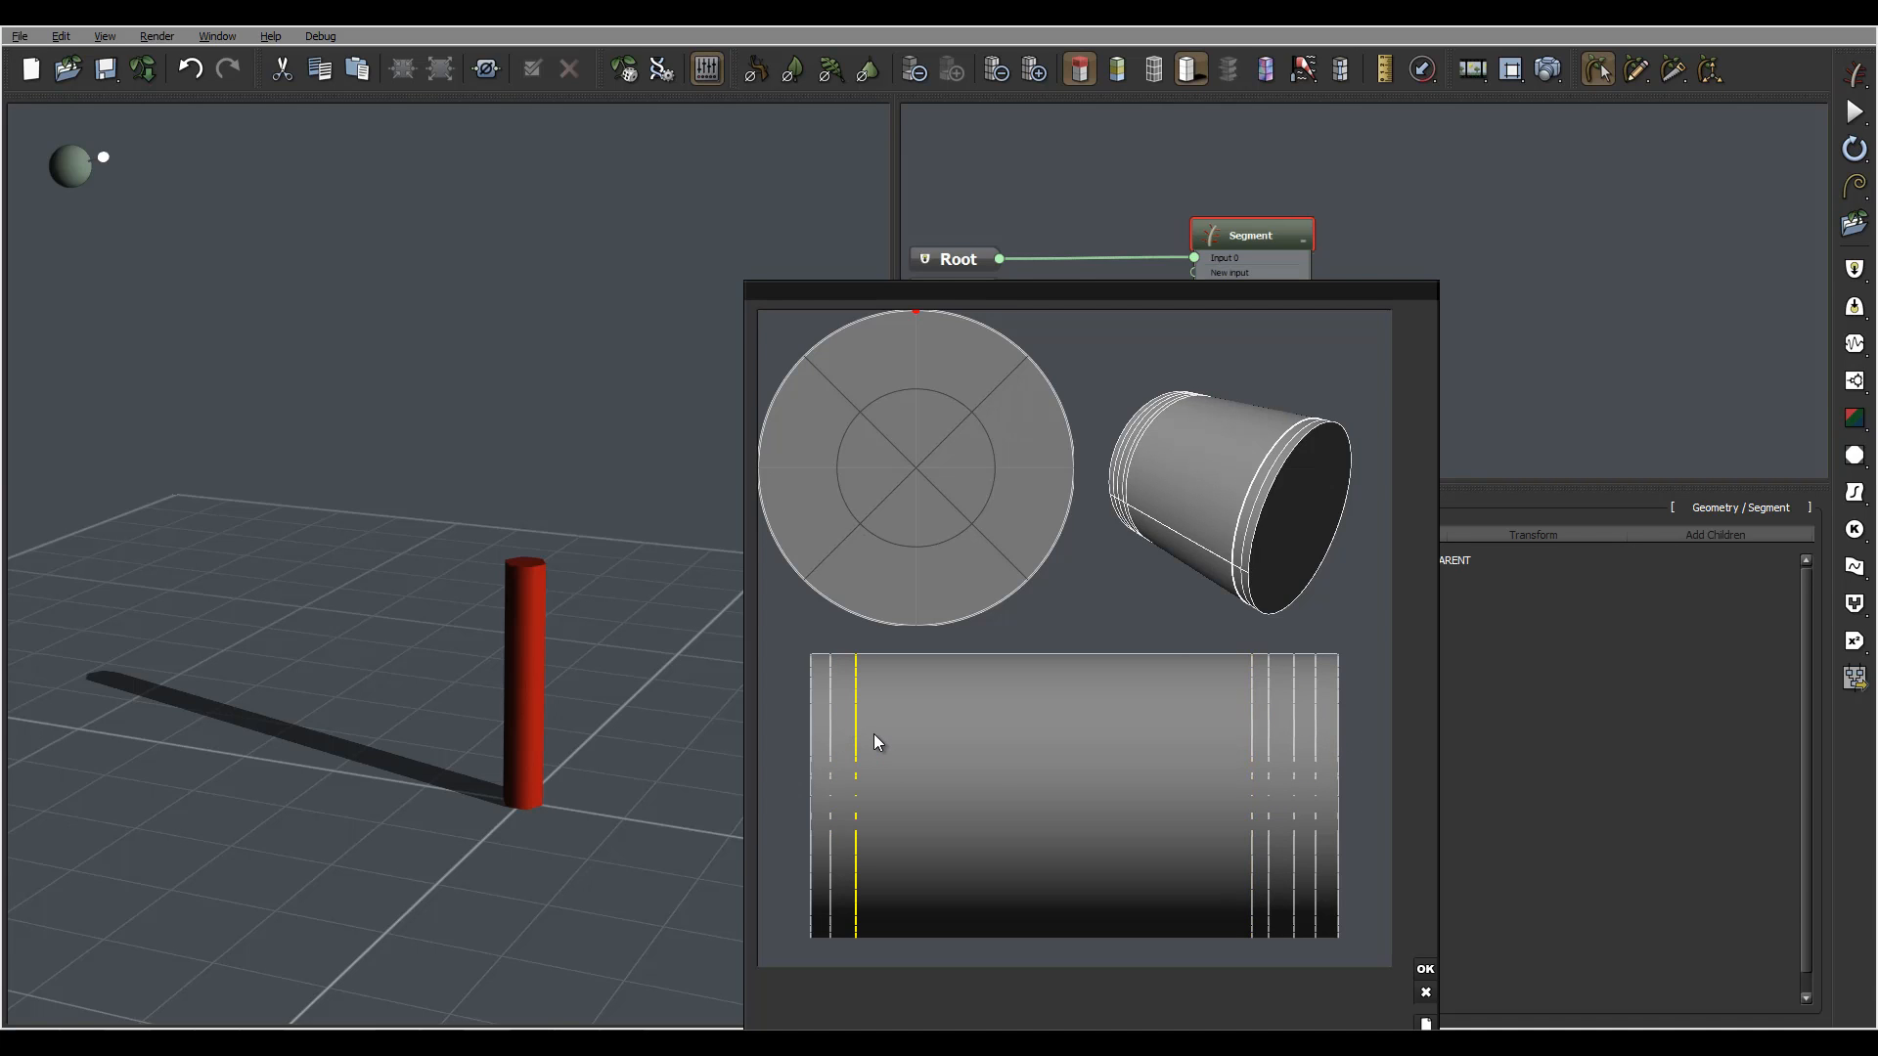
click(872, 733)
click(896, 741)
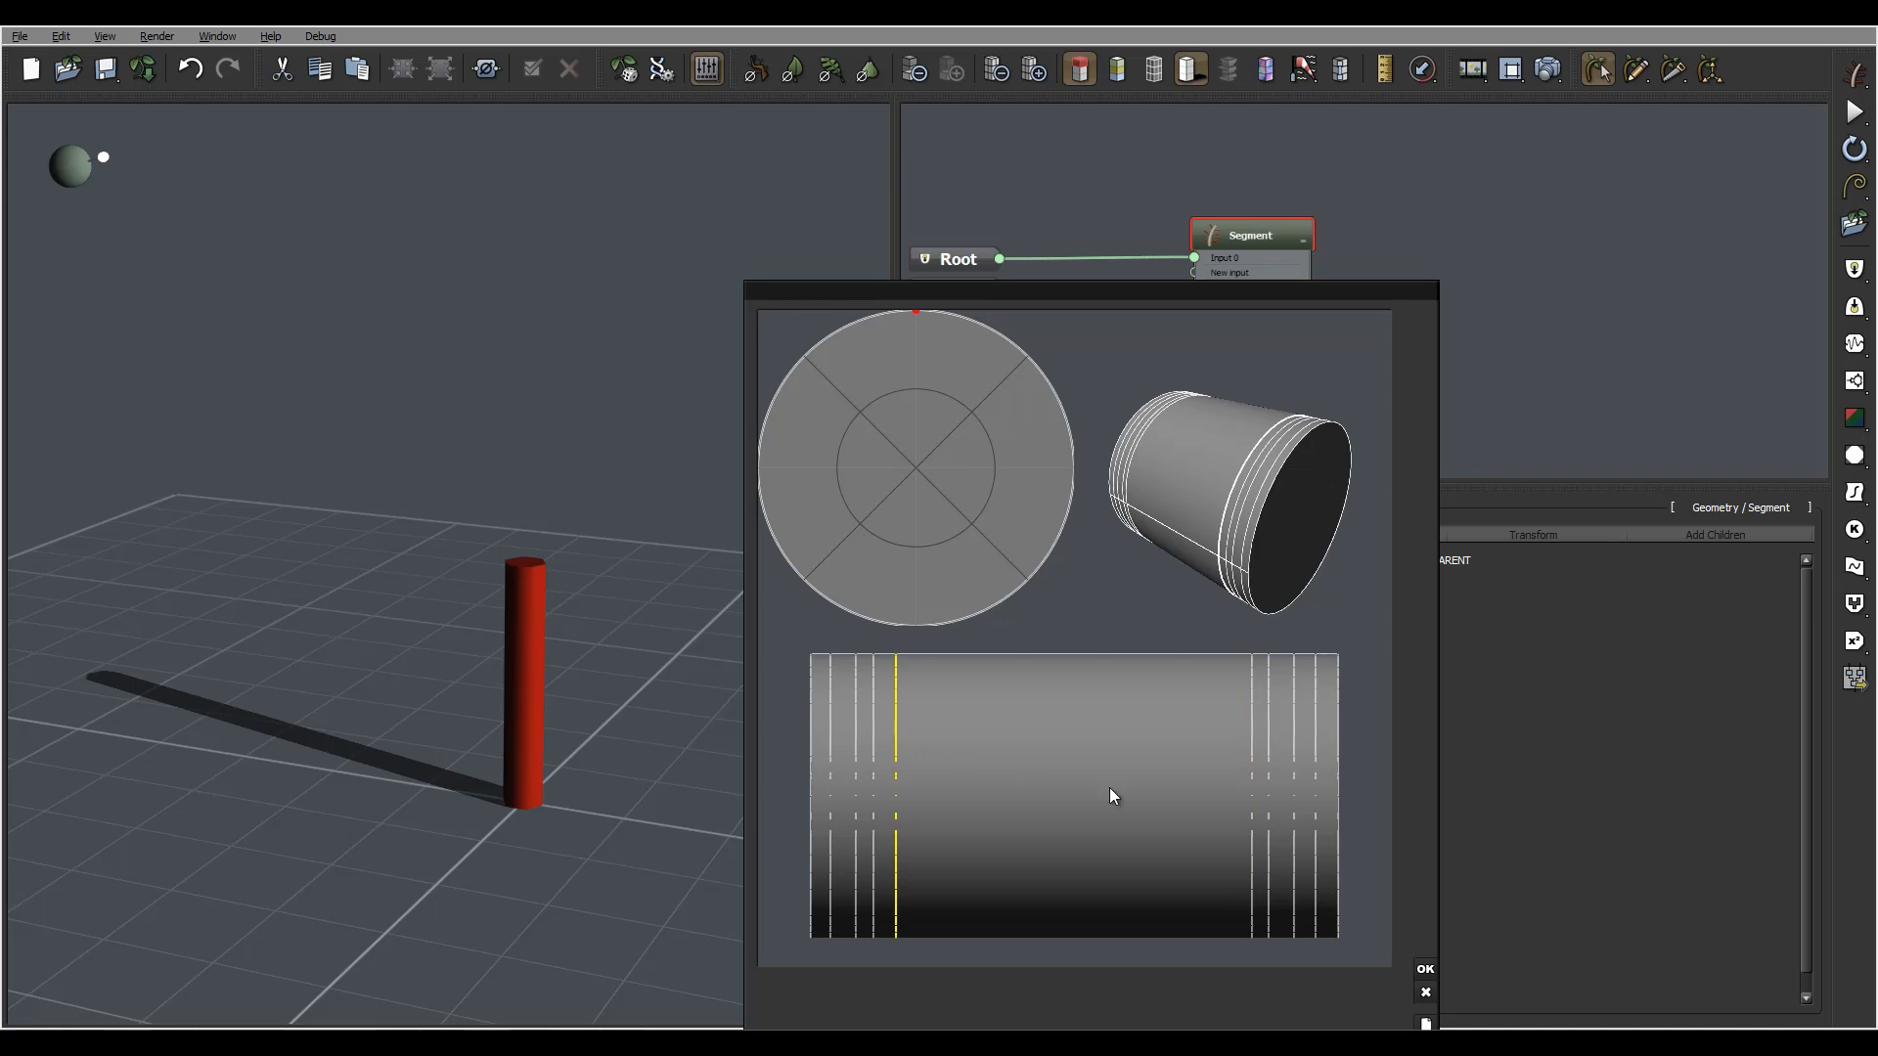
Narrow the right end section to a radius of about 0.77, and narrow the innermost right-hand section to about 0.61 while shifting it inward
click(1337, 784)
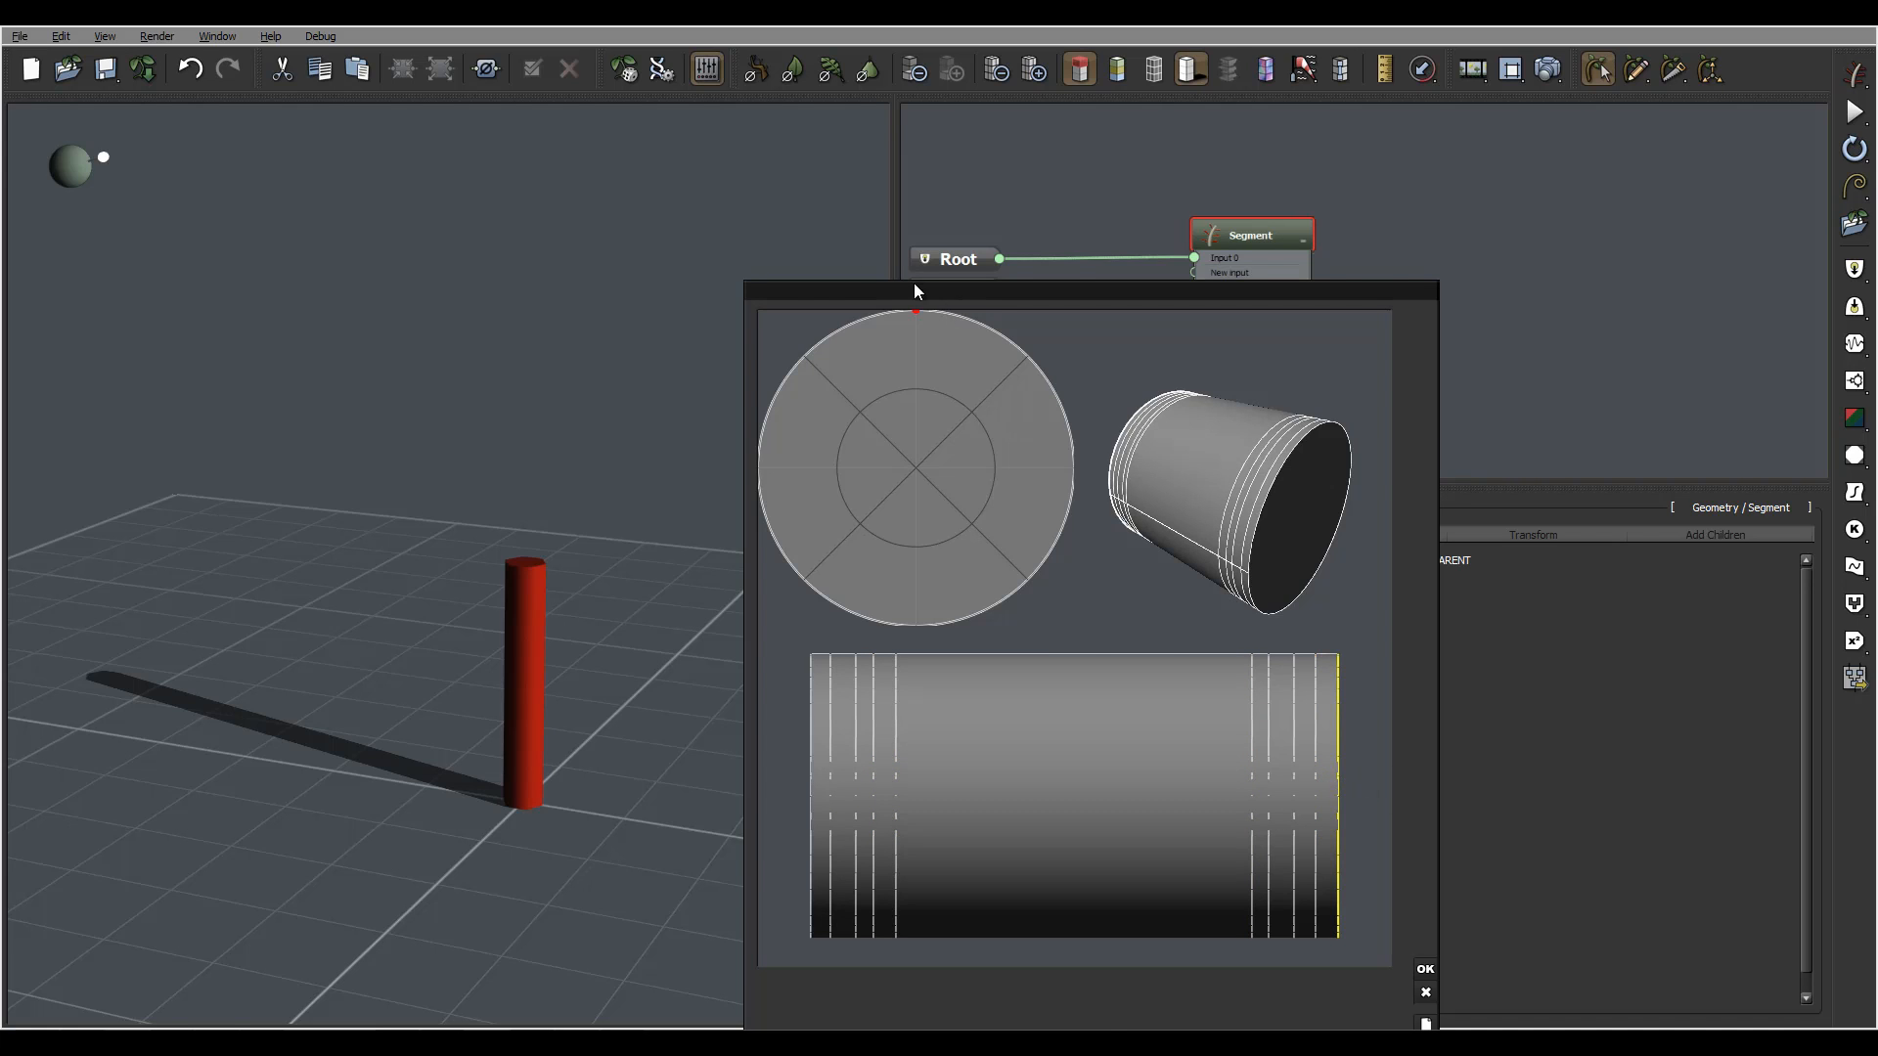
mouse_move(910, 311)
mouse_down()
mouse_move(899, 365)
mouse_move(916, 346)
mouse_up()
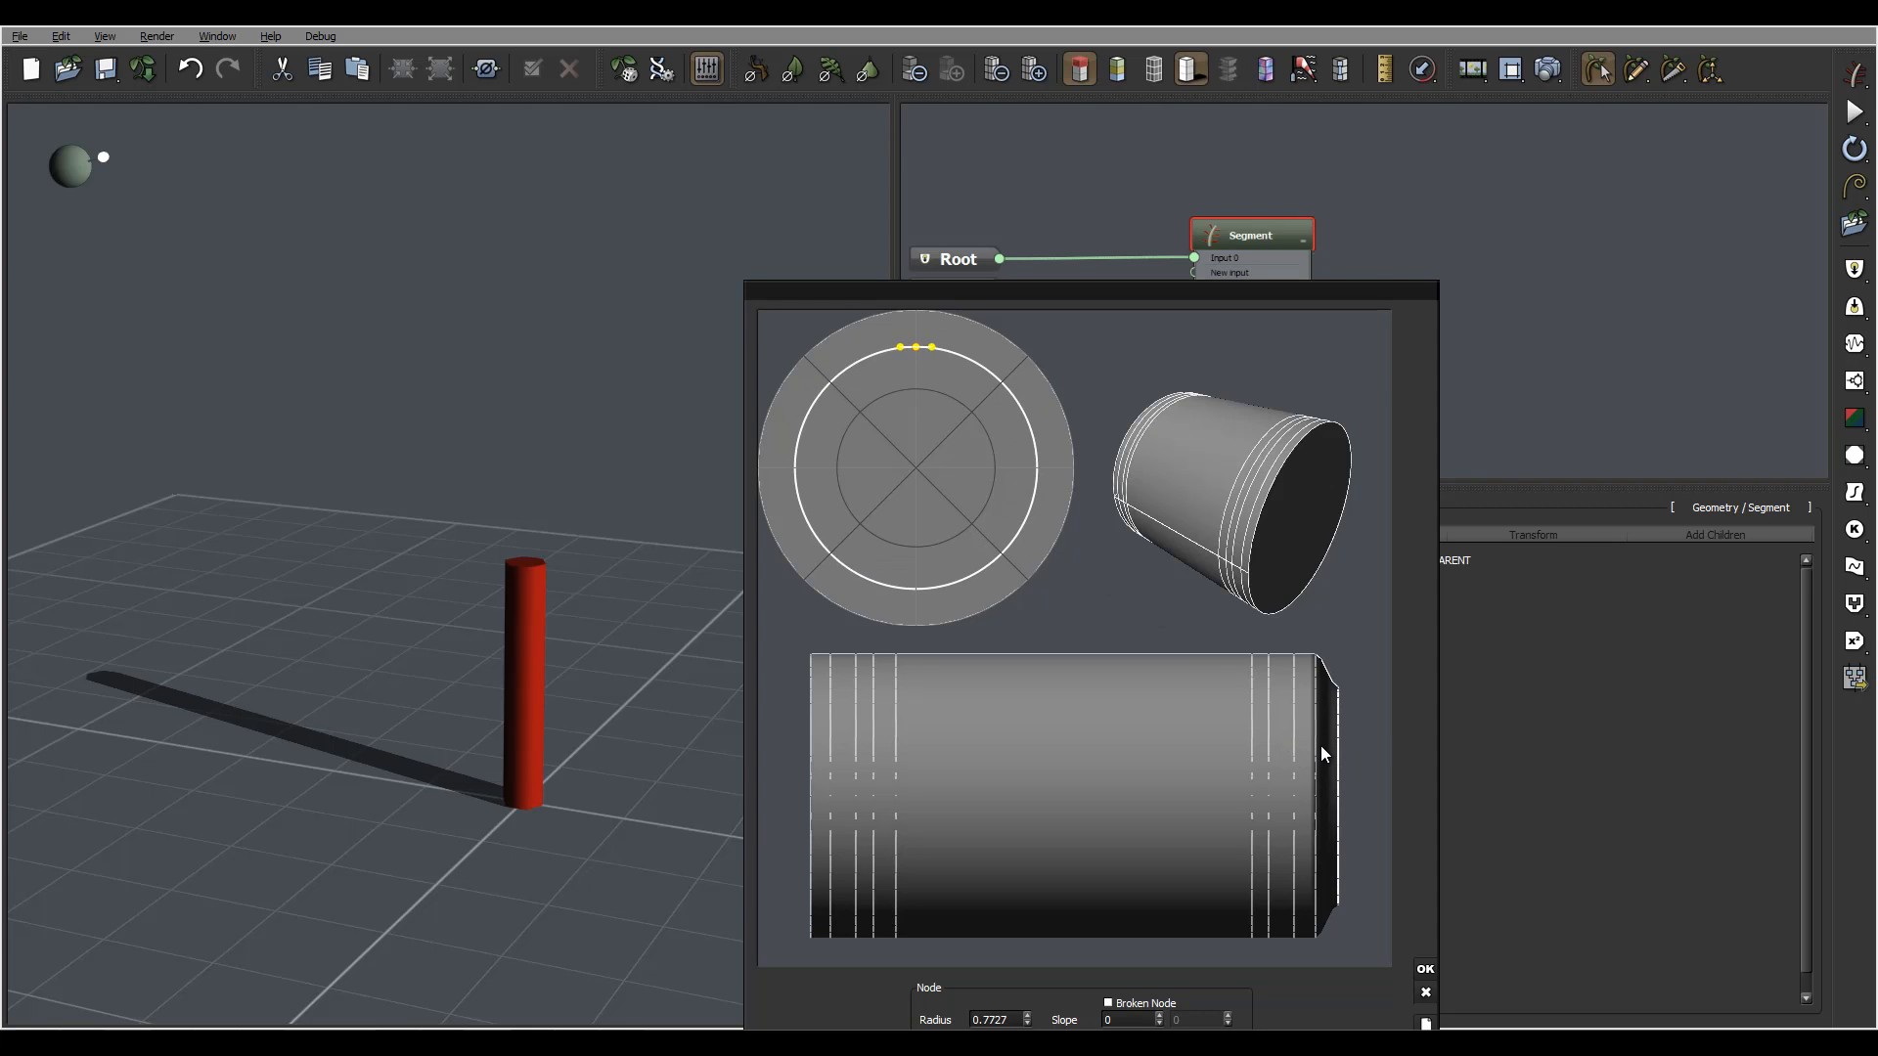
click(1253, 751)
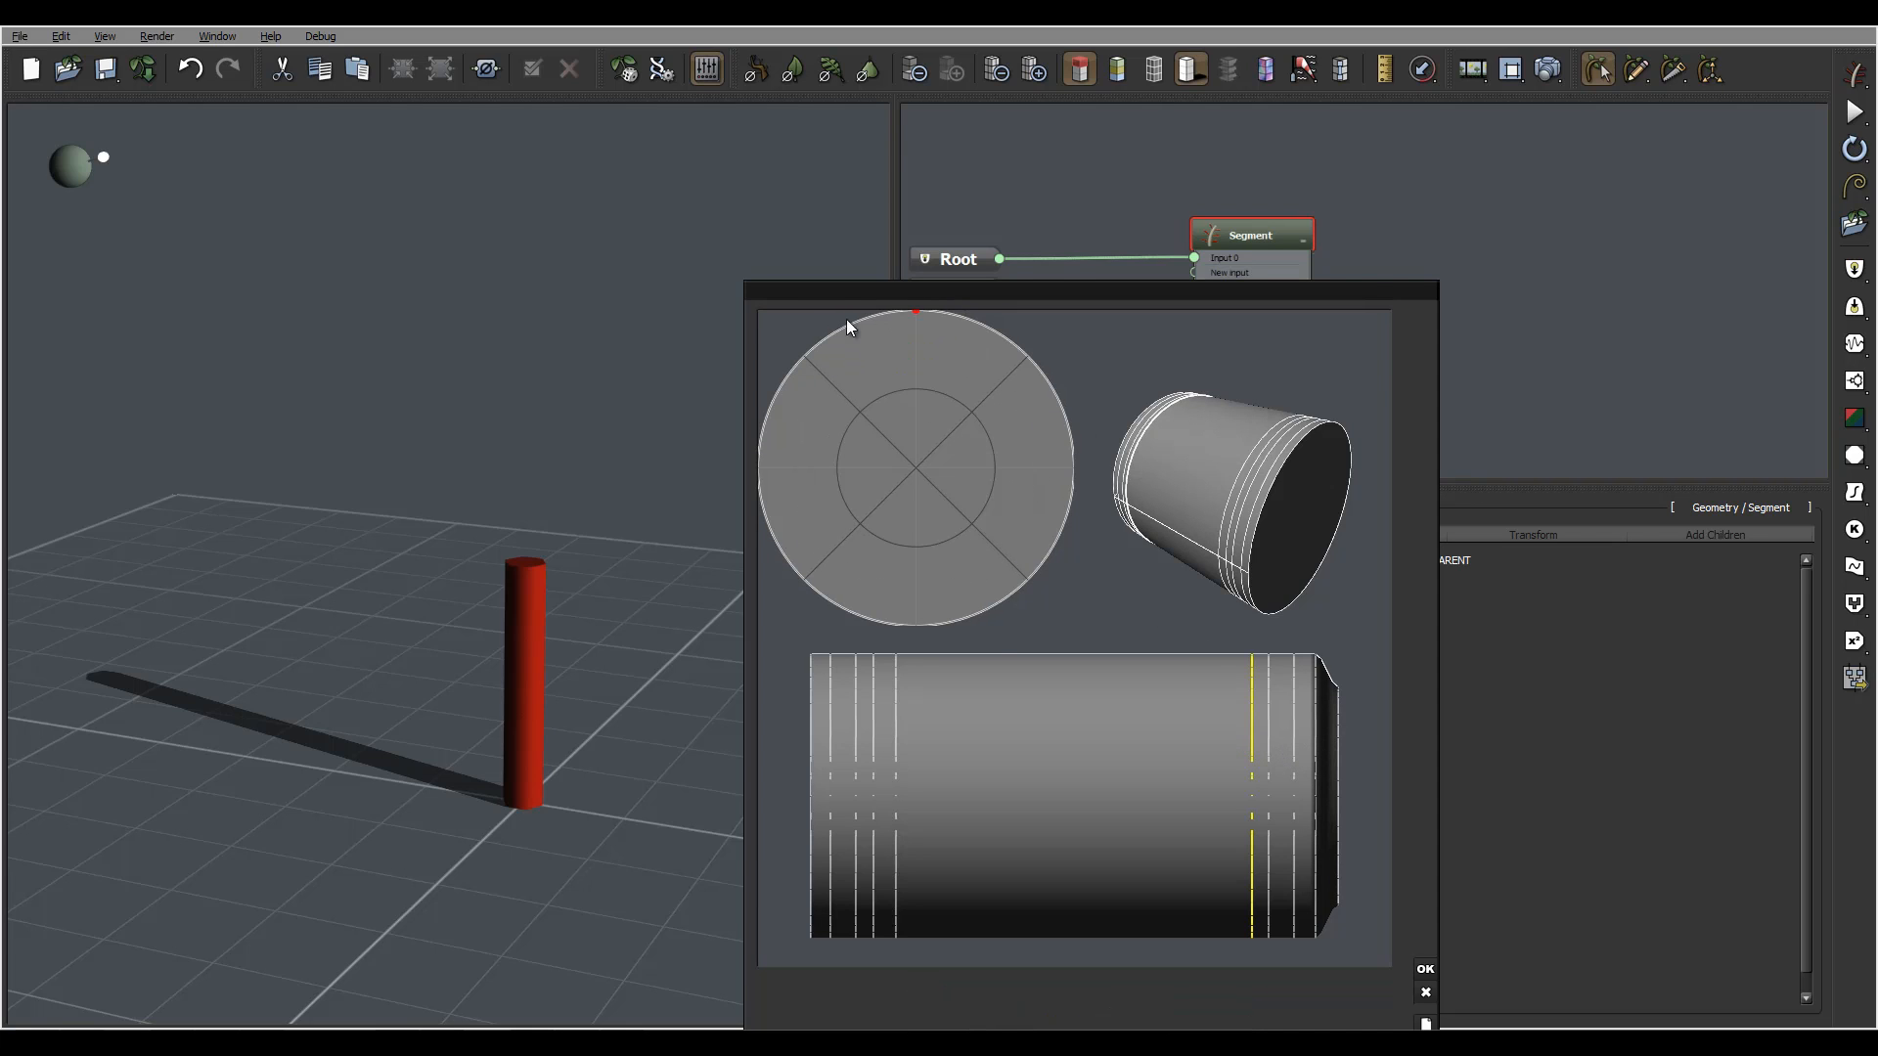
drag(915, 310, 896, 493)
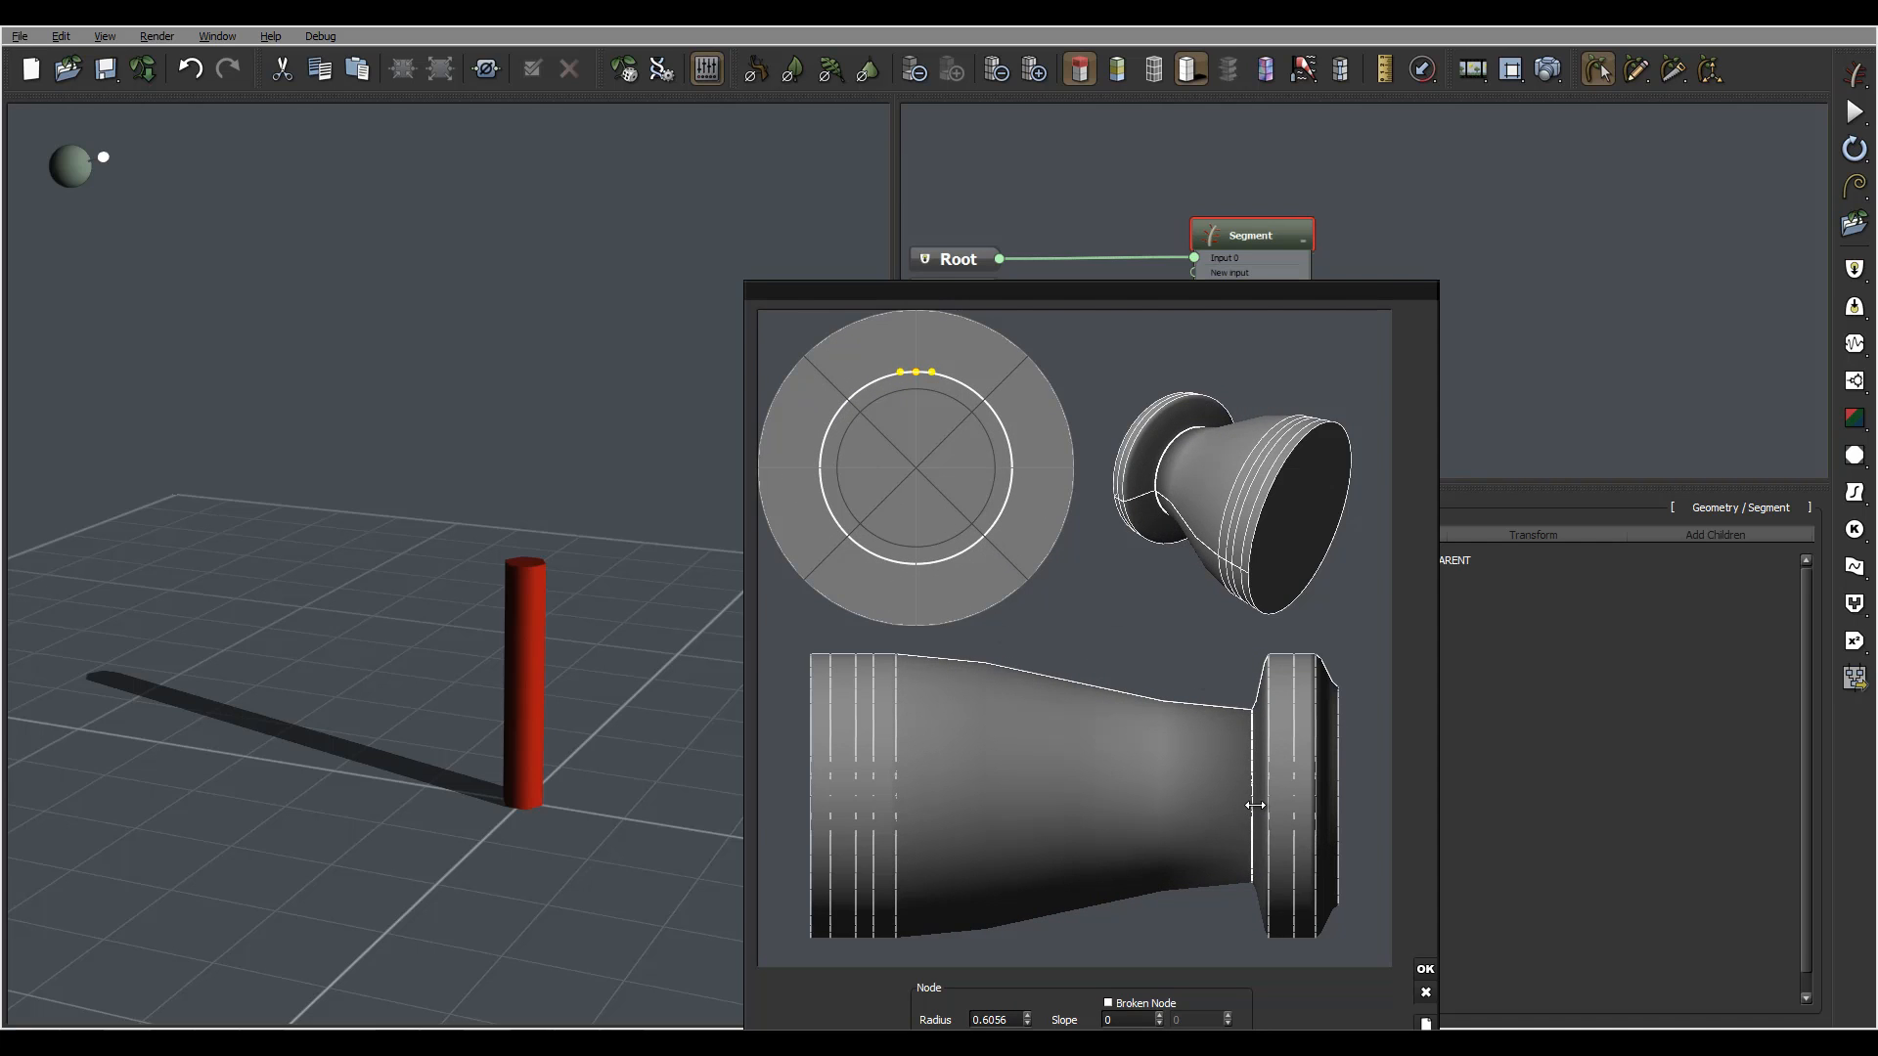
drag(1246, 807, 1211, 806)
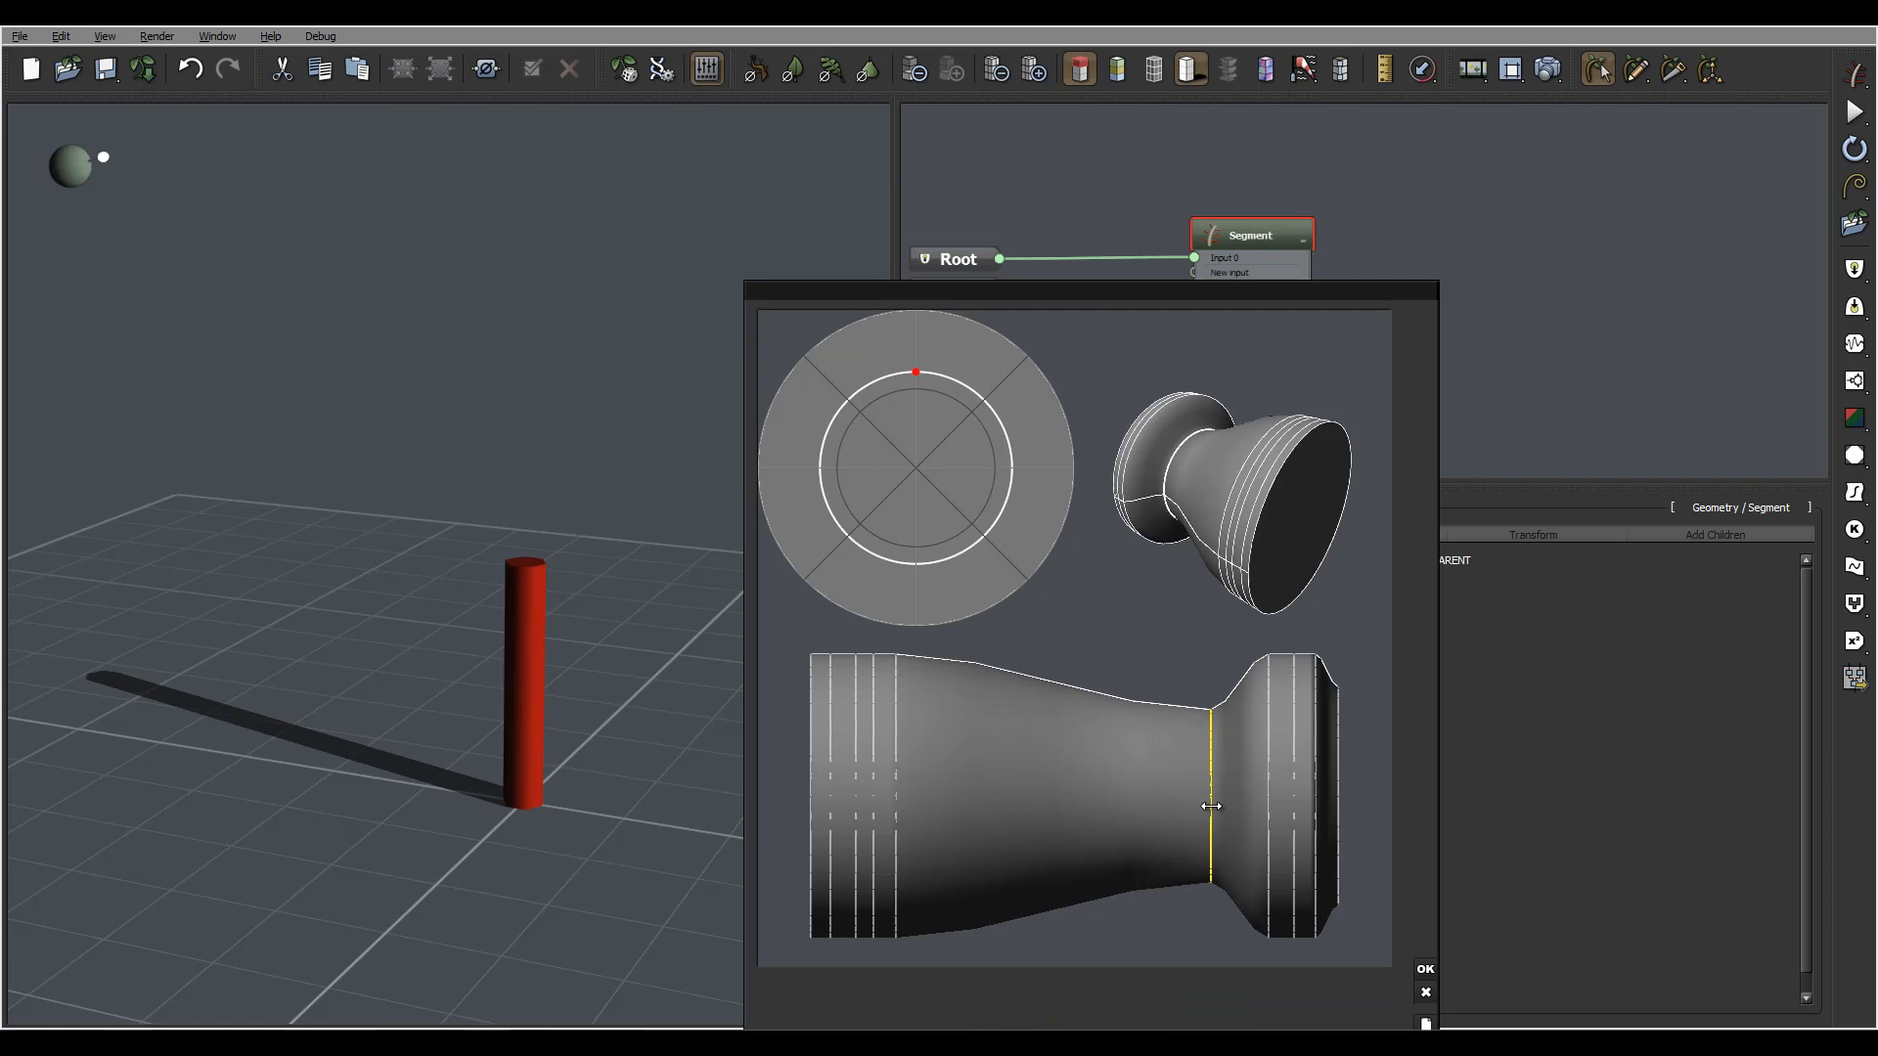
Shift the two inner rim sections at the profile's right end slightly inward and narrow the two sections nearest the end to about 0.95 radius
click(1259, 798)
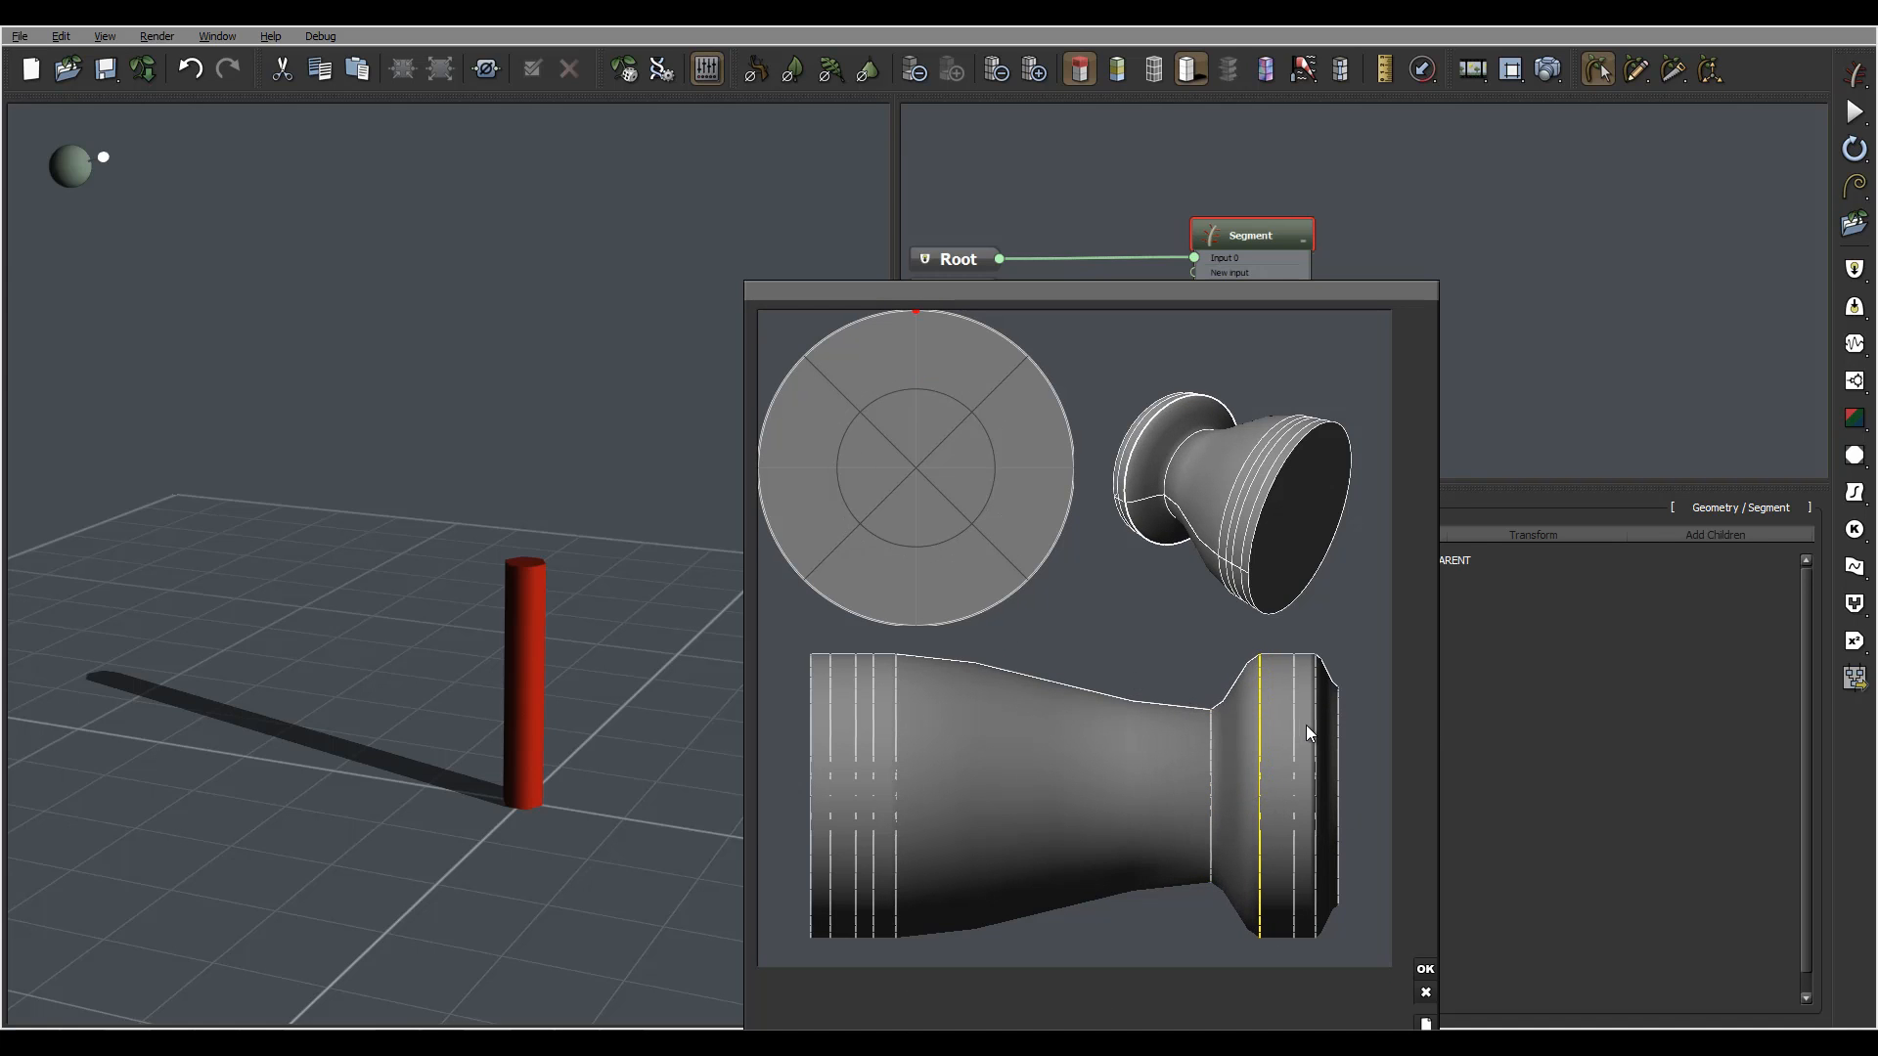
drag(1294, 731, 1286, 732)
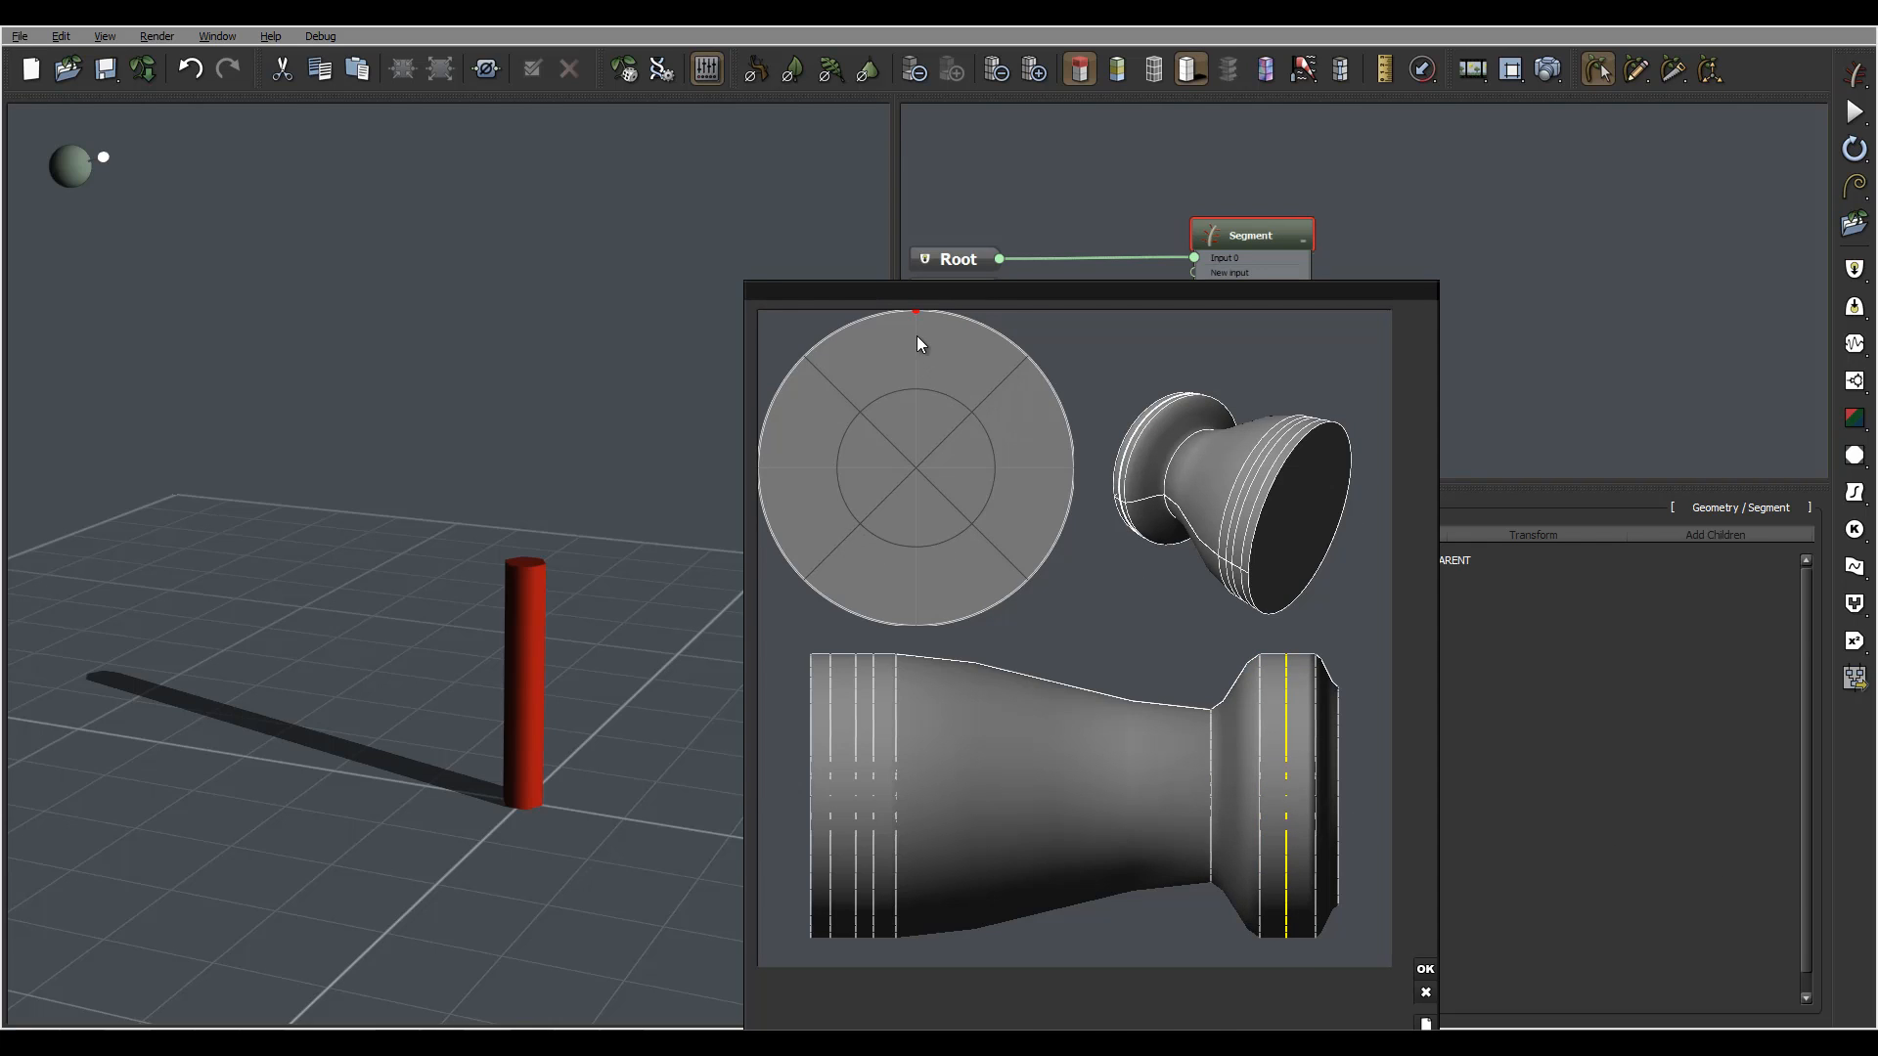
drag(916, 312, 909, 318)
click(1322, 747)
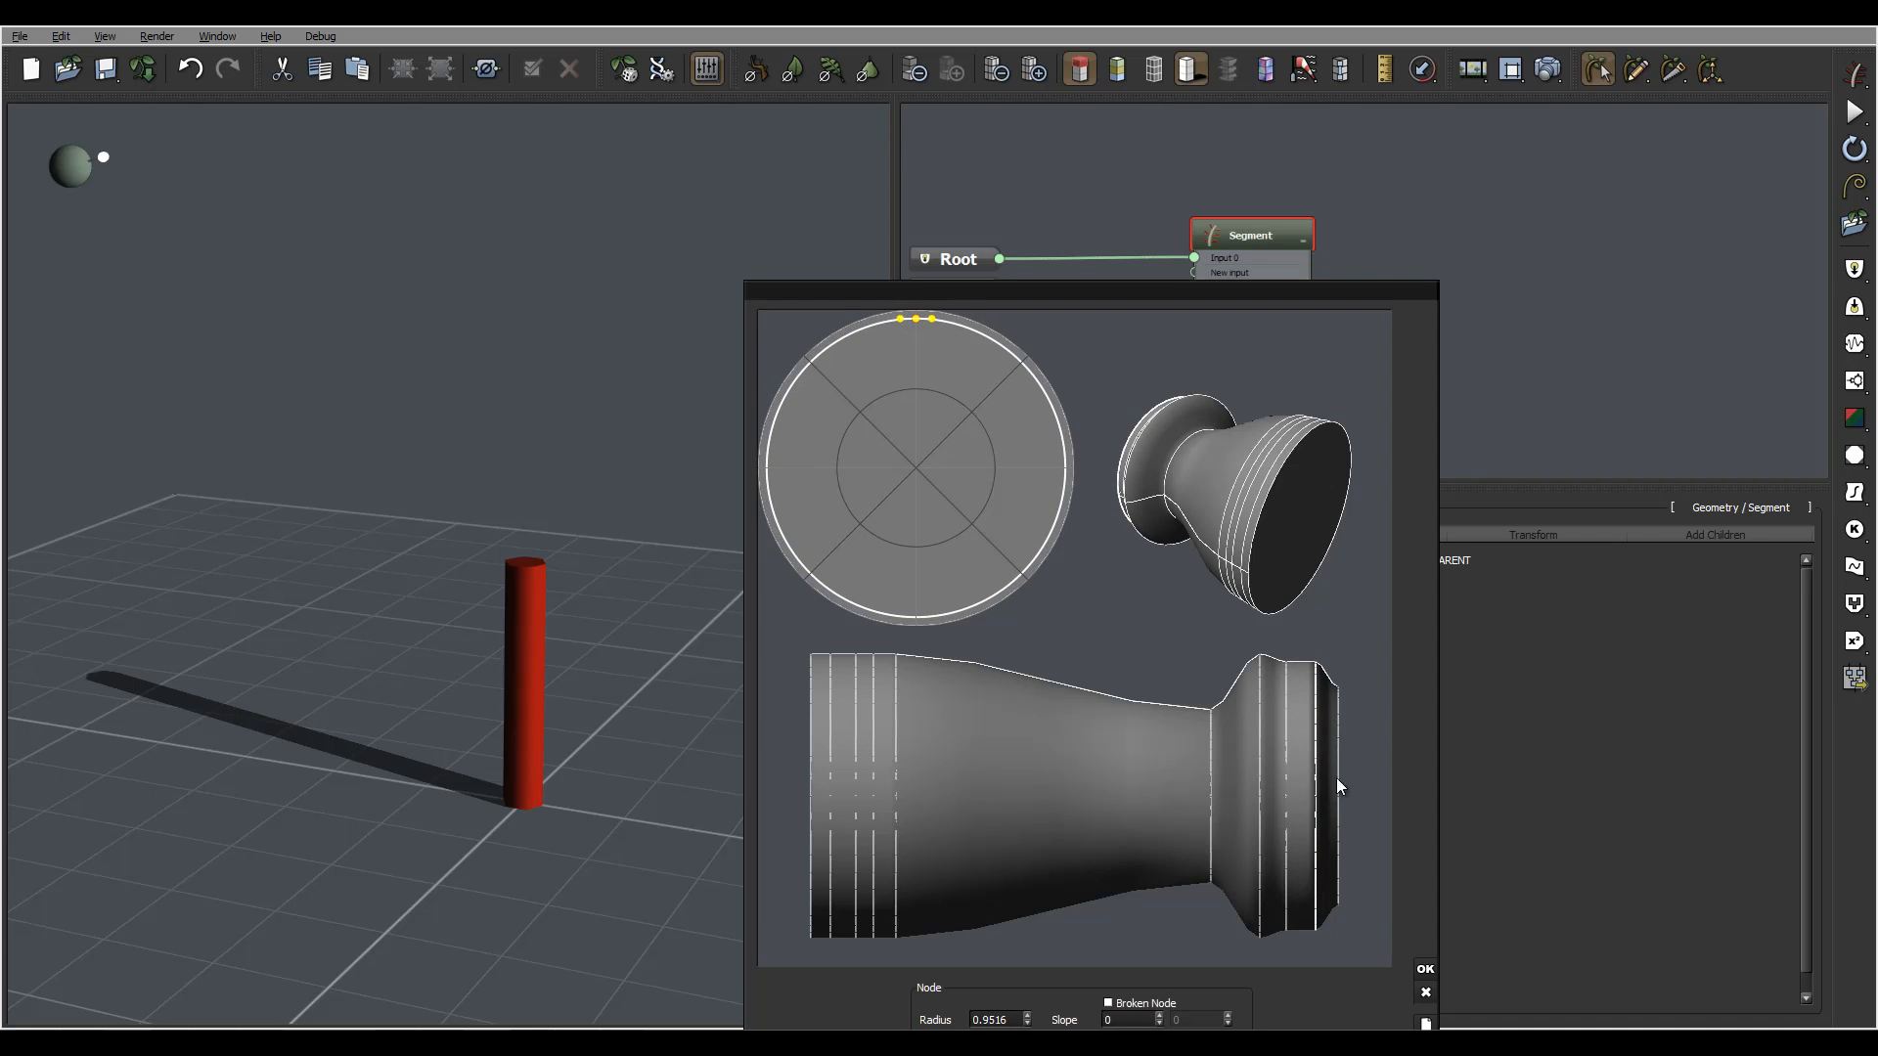
Move the narrow neck section and the two inner rim sections closer to the profile's right end
click(1226, 751)
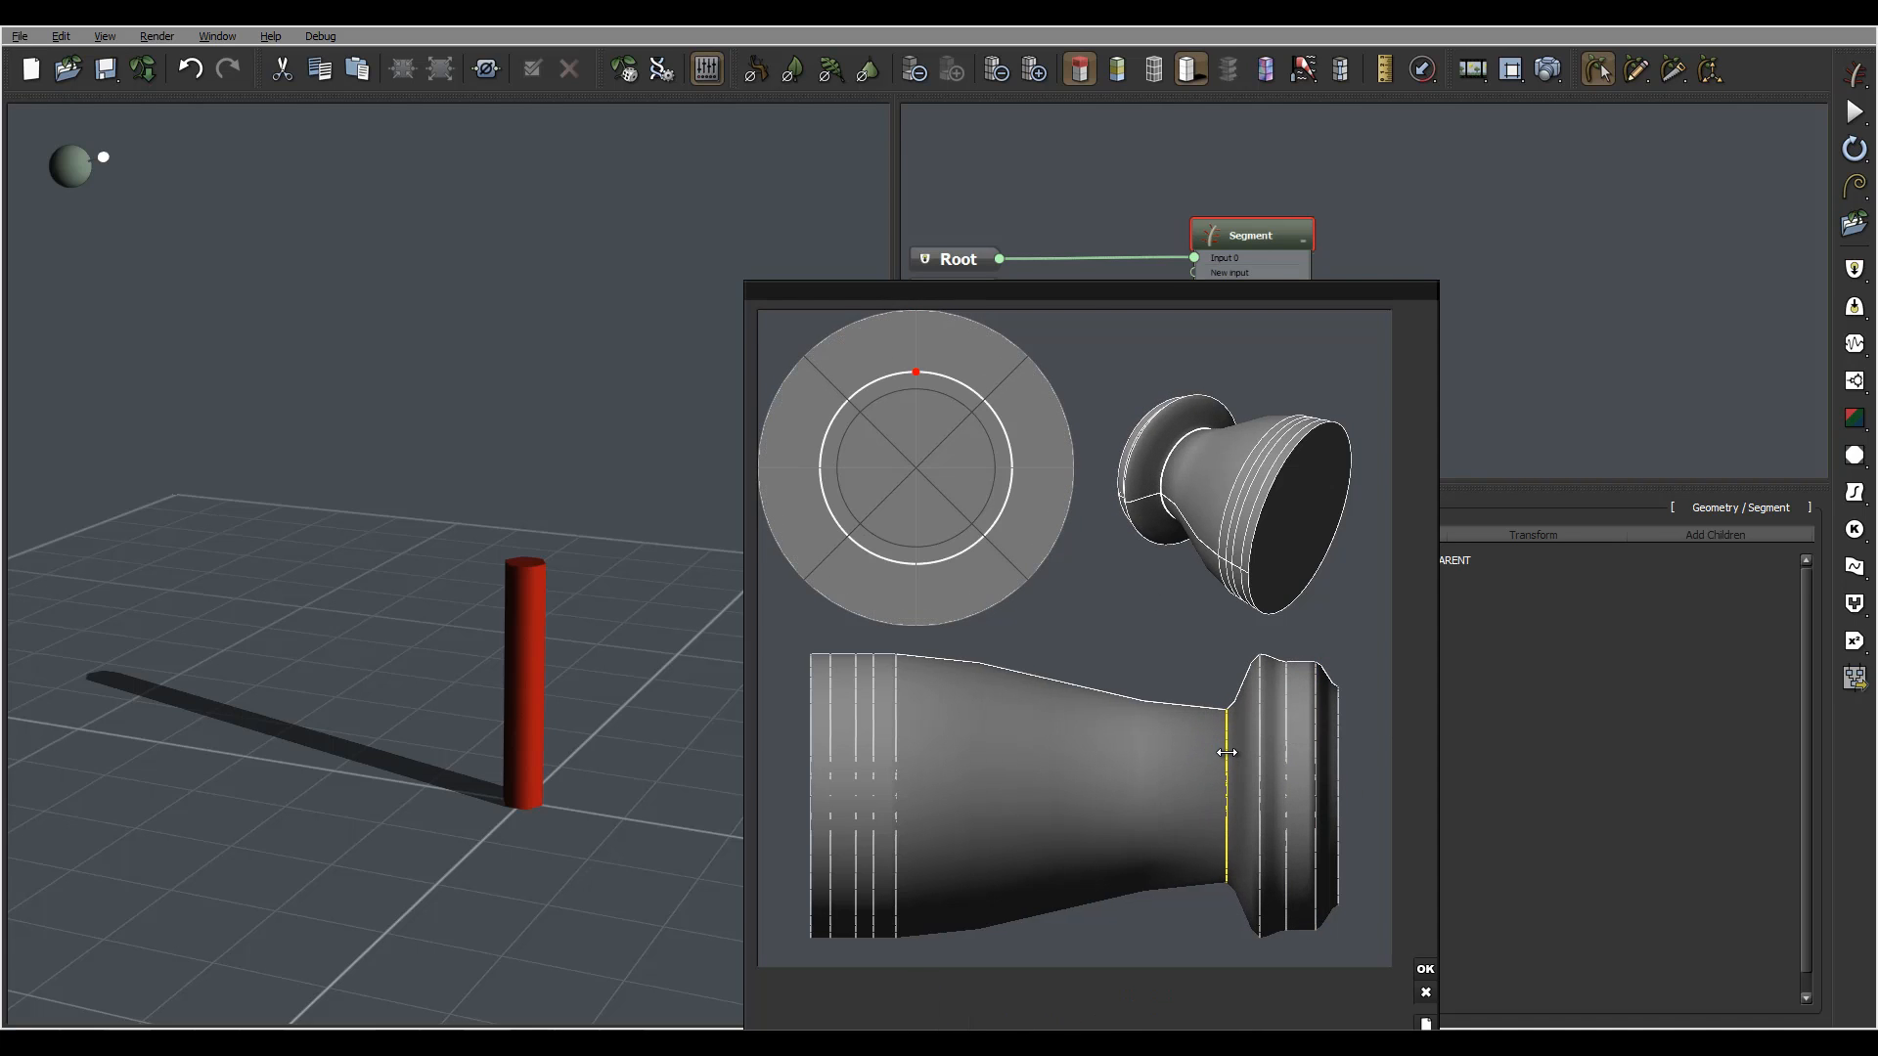
click(1299, 771)
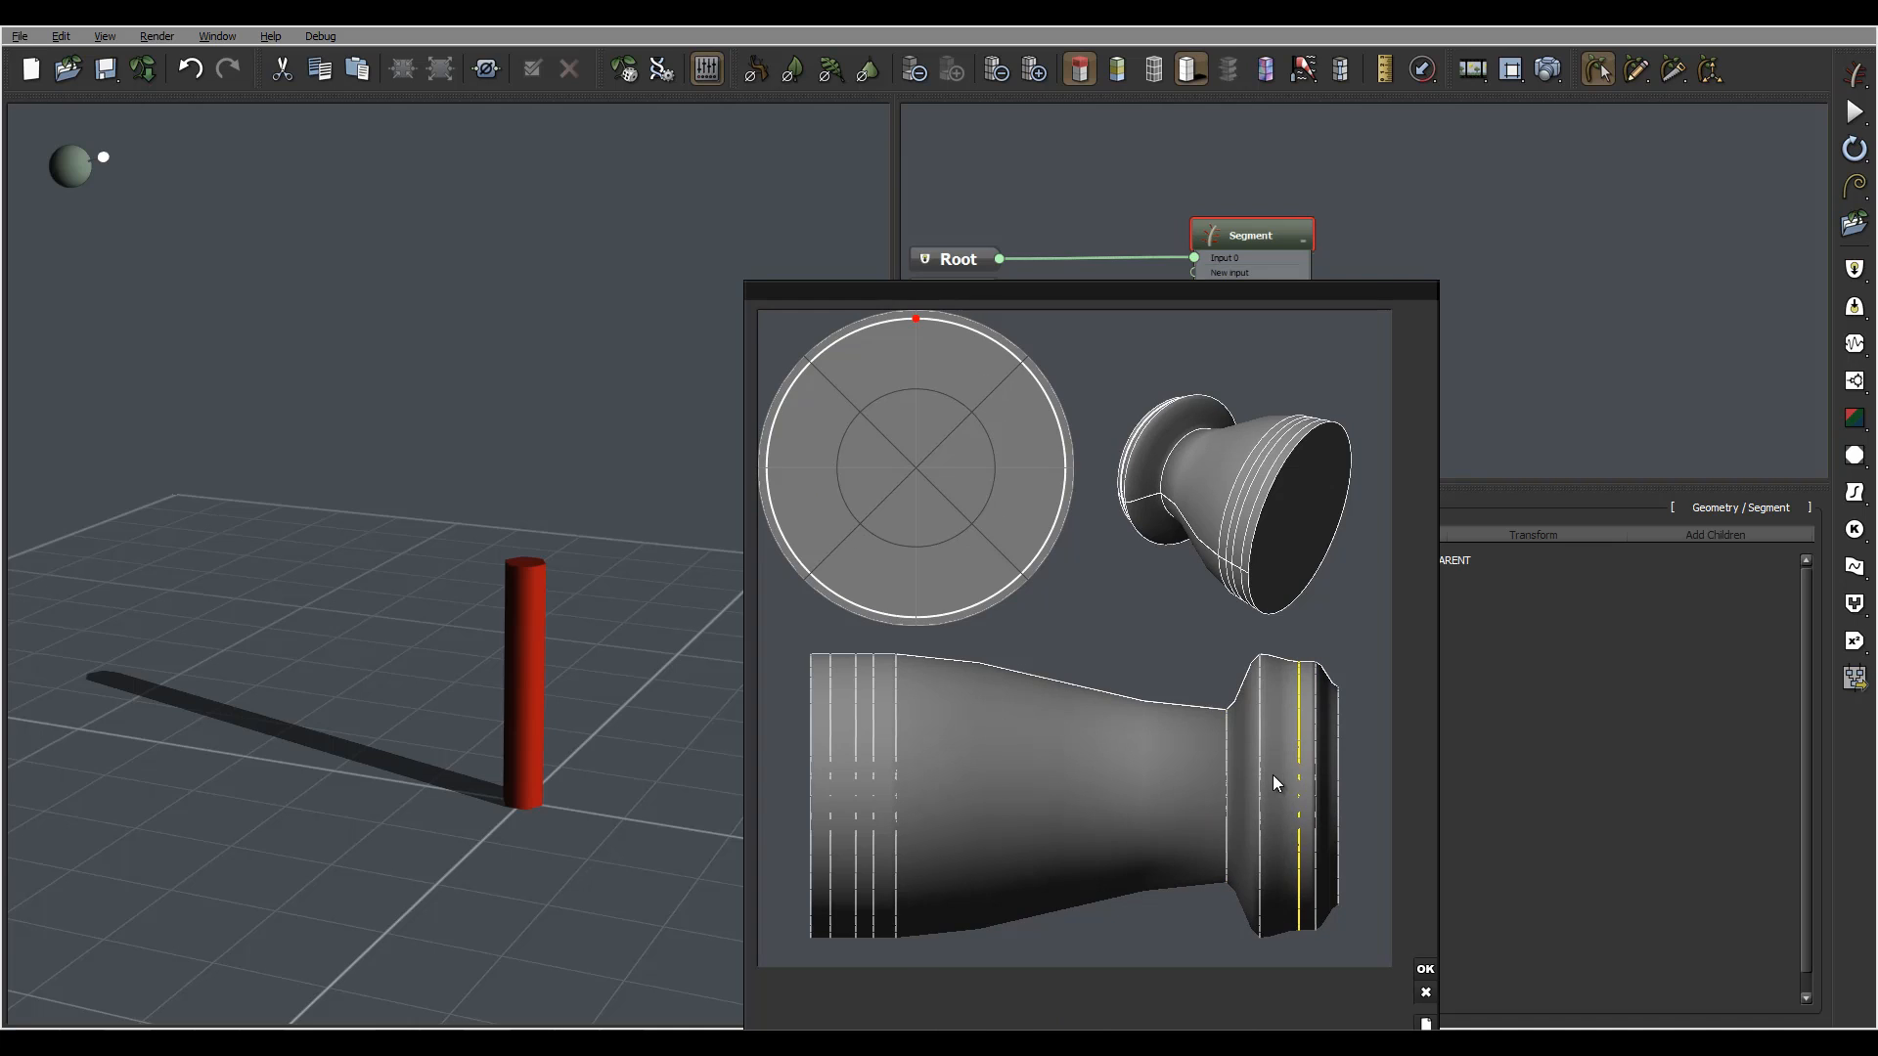
drag(1271, 775, 1238, 755)
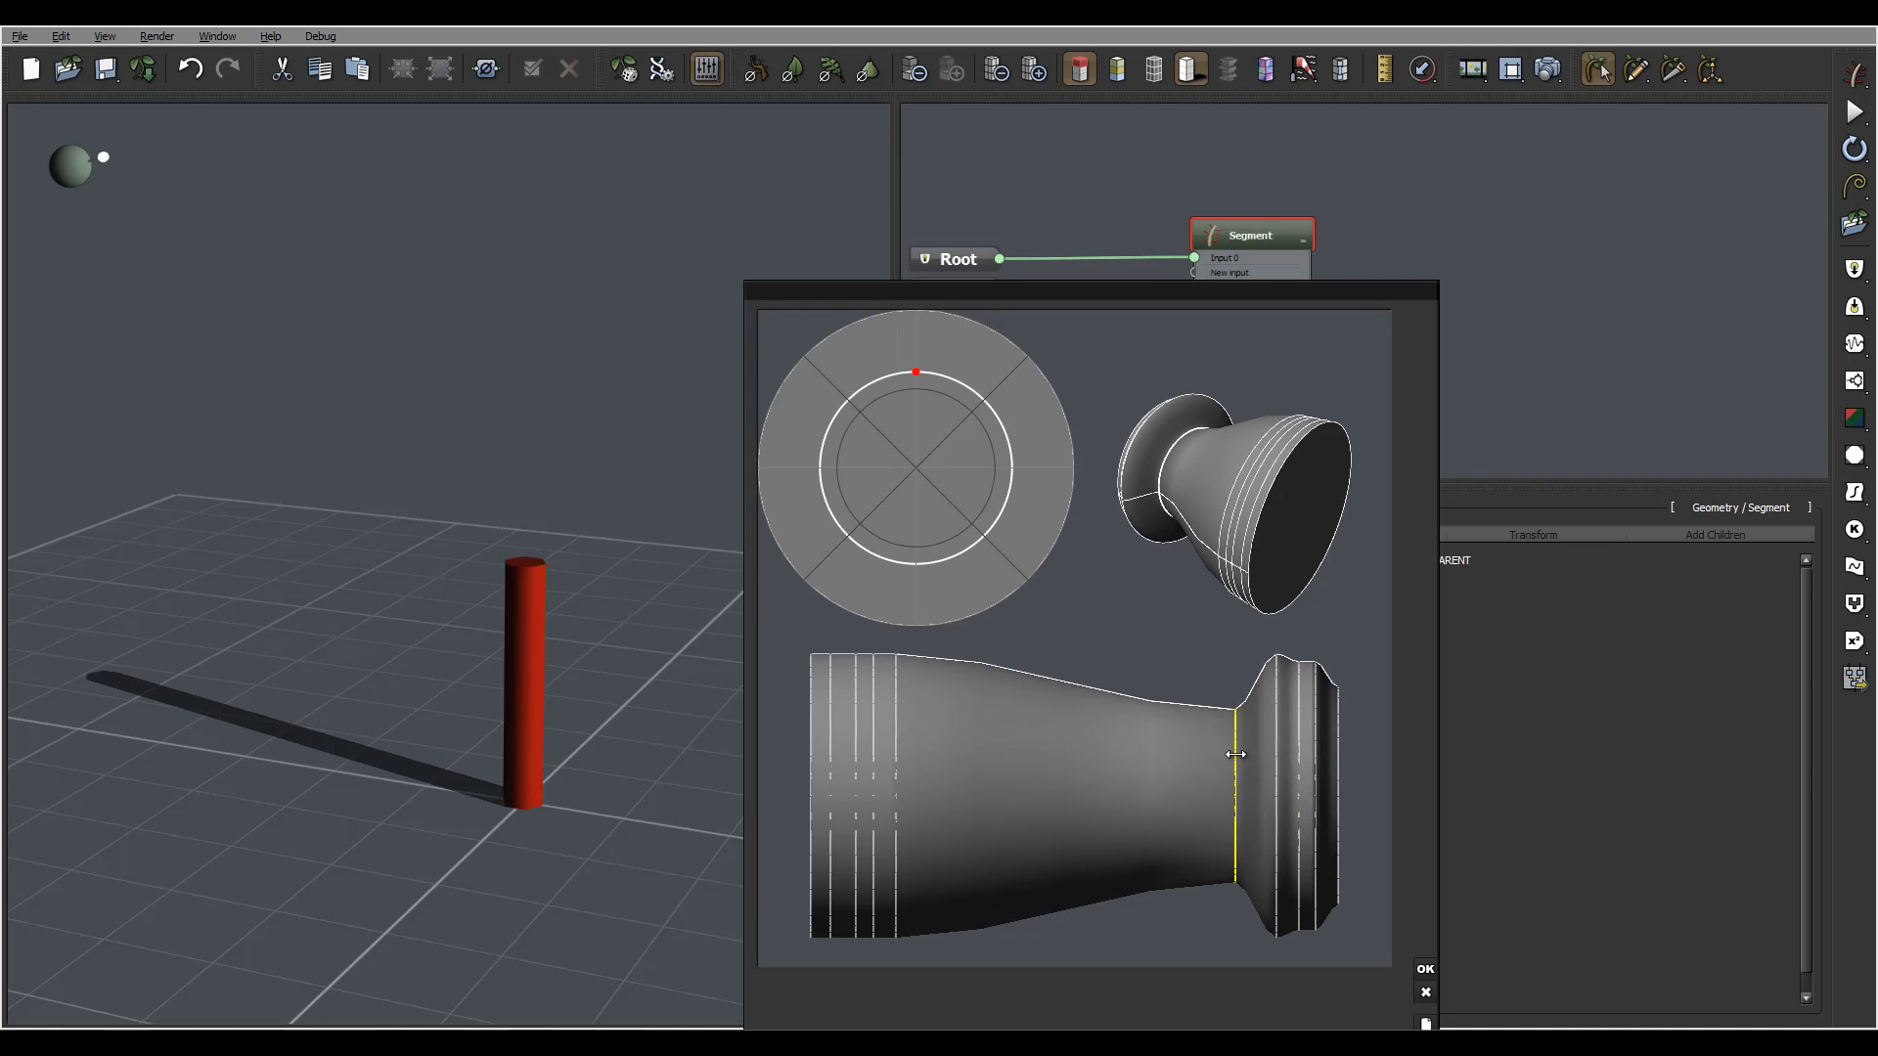
Narrow the innermost left-hand cross-section to a radius of about 0.61 and the middle section of the left rim to about 0.95
click(890, 779)
drag(918, 319, 922, 371)
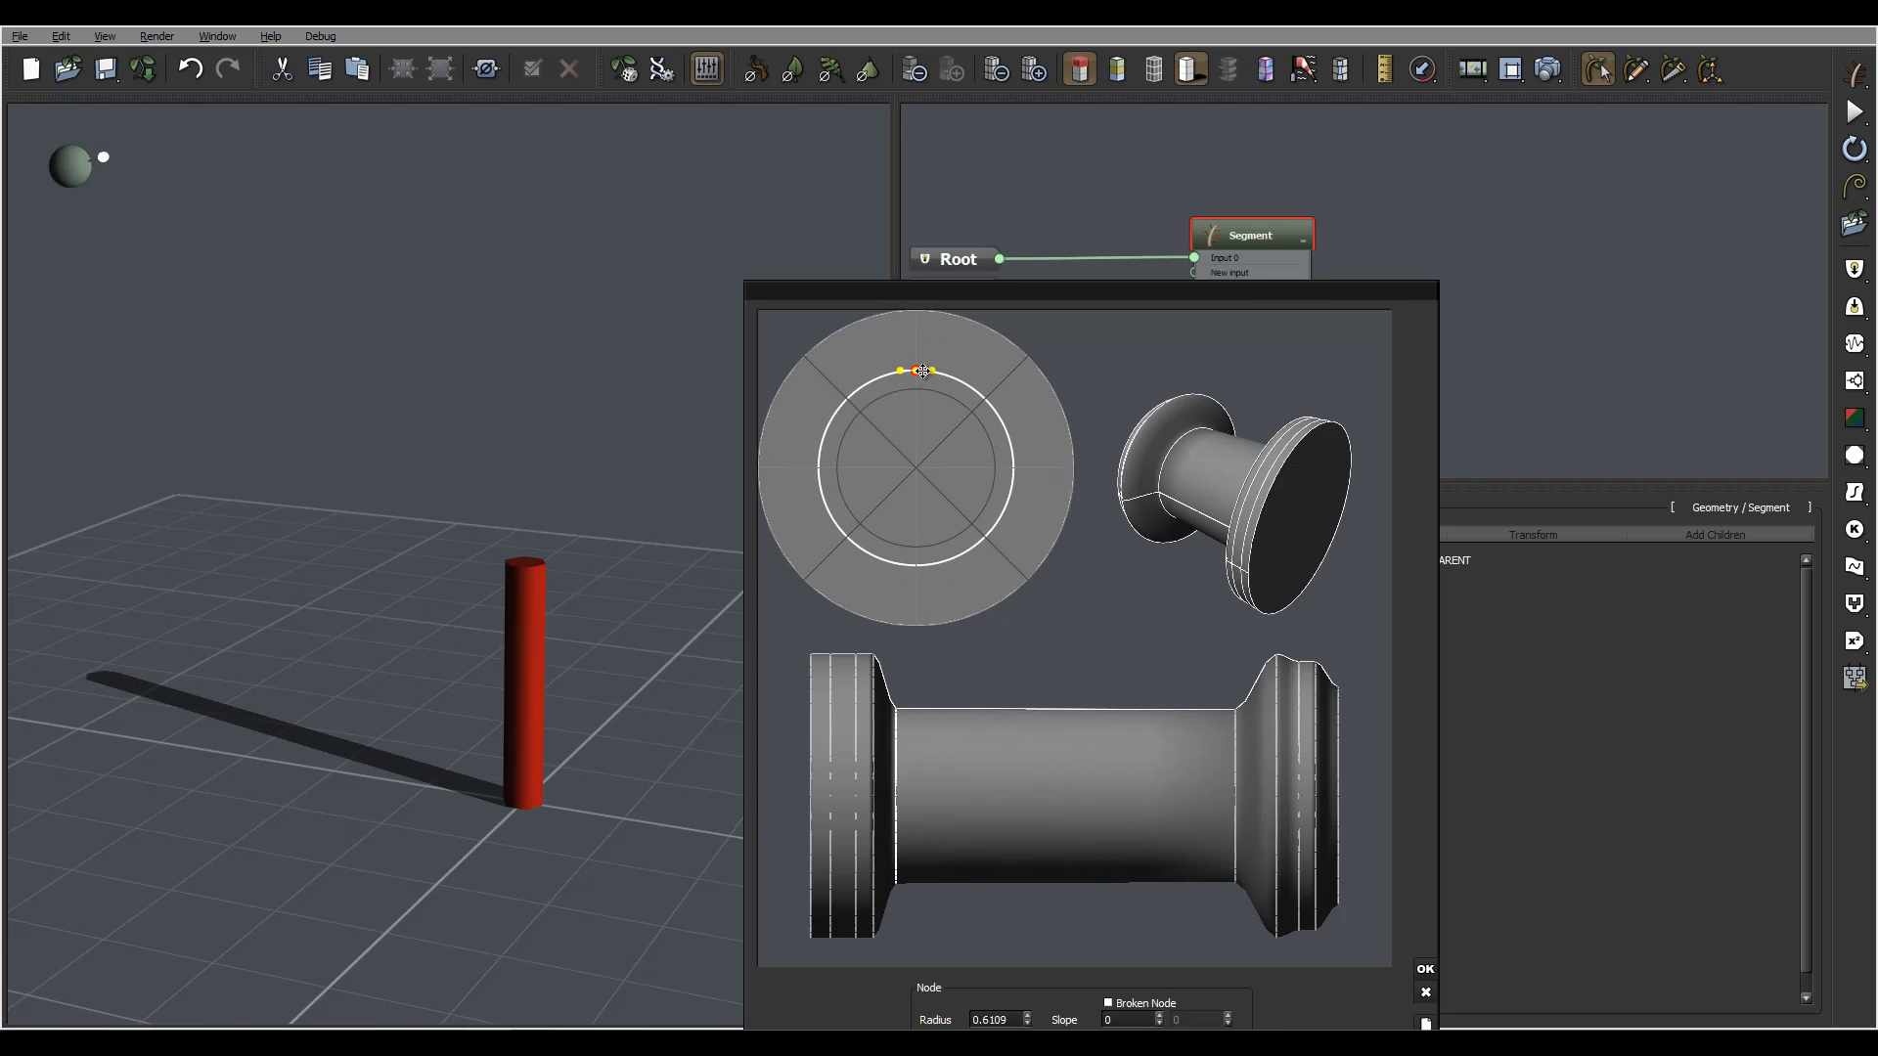
click(876, 792)
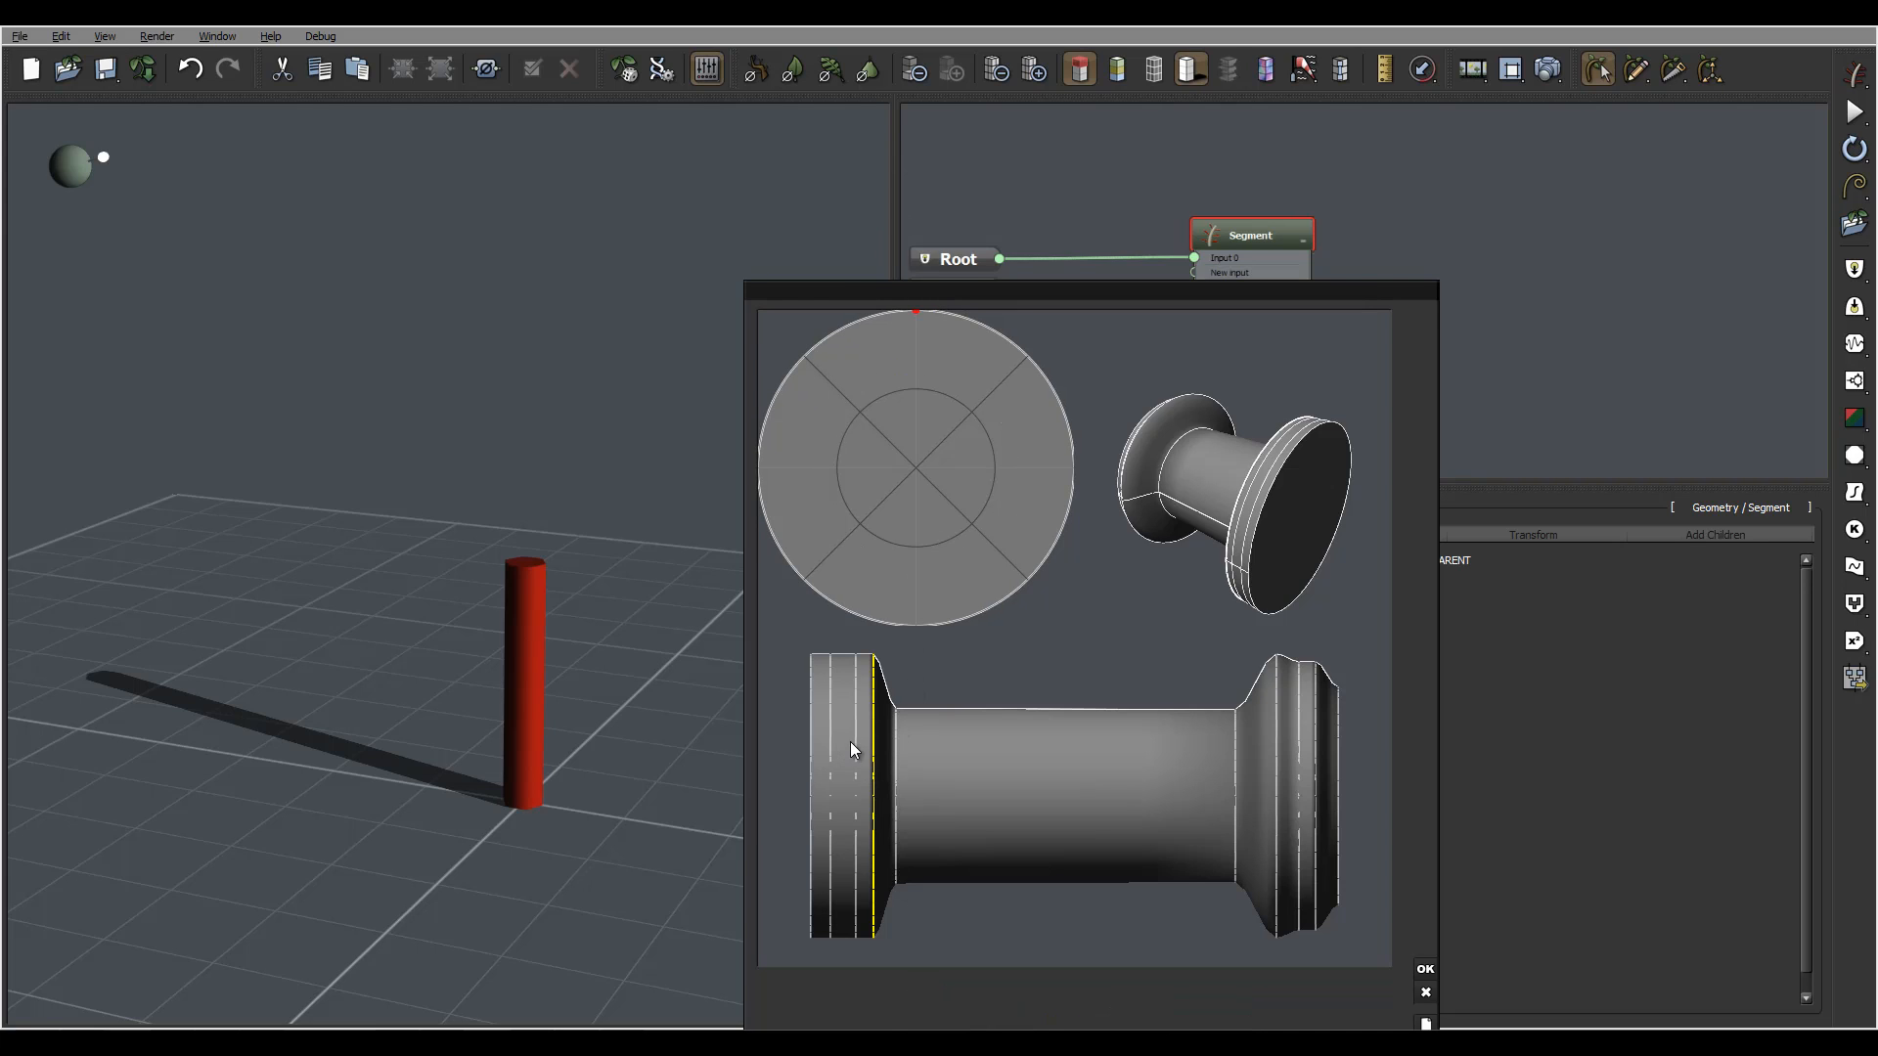
drag(853, 738, 855, 739)
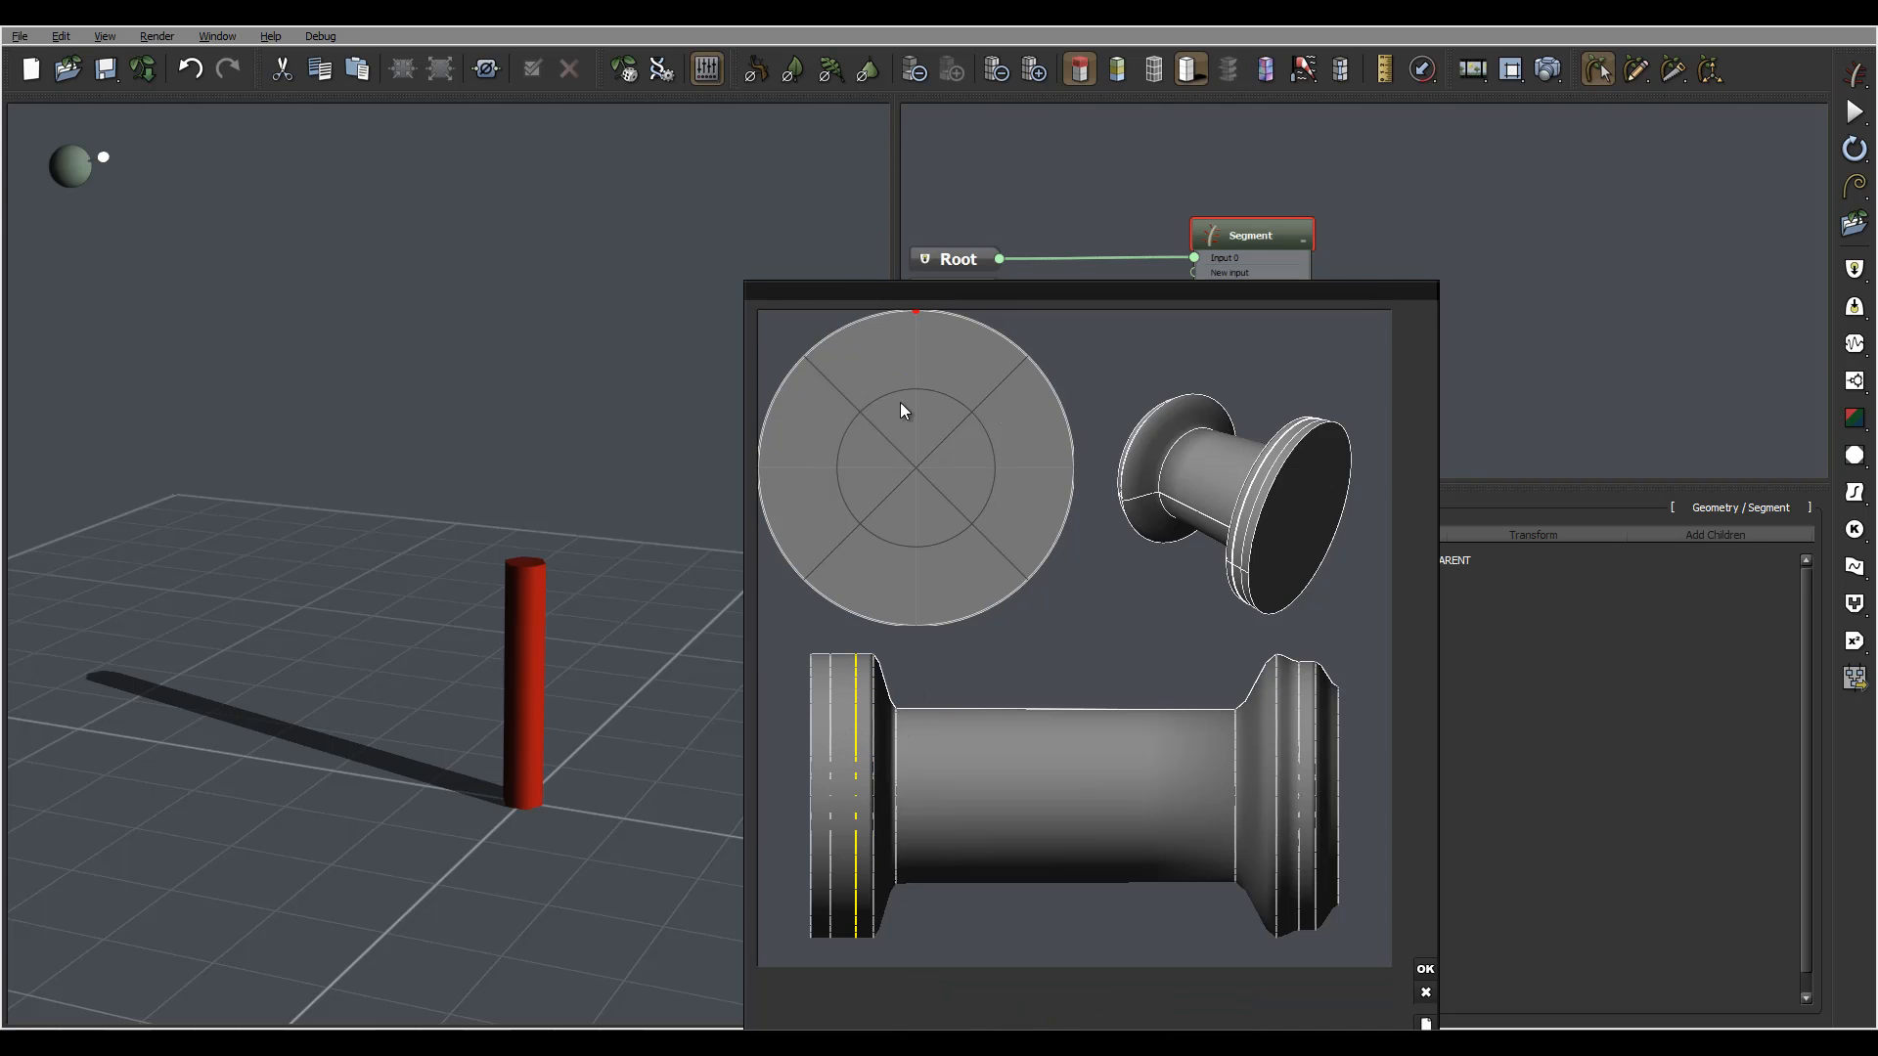
click(907, 313)
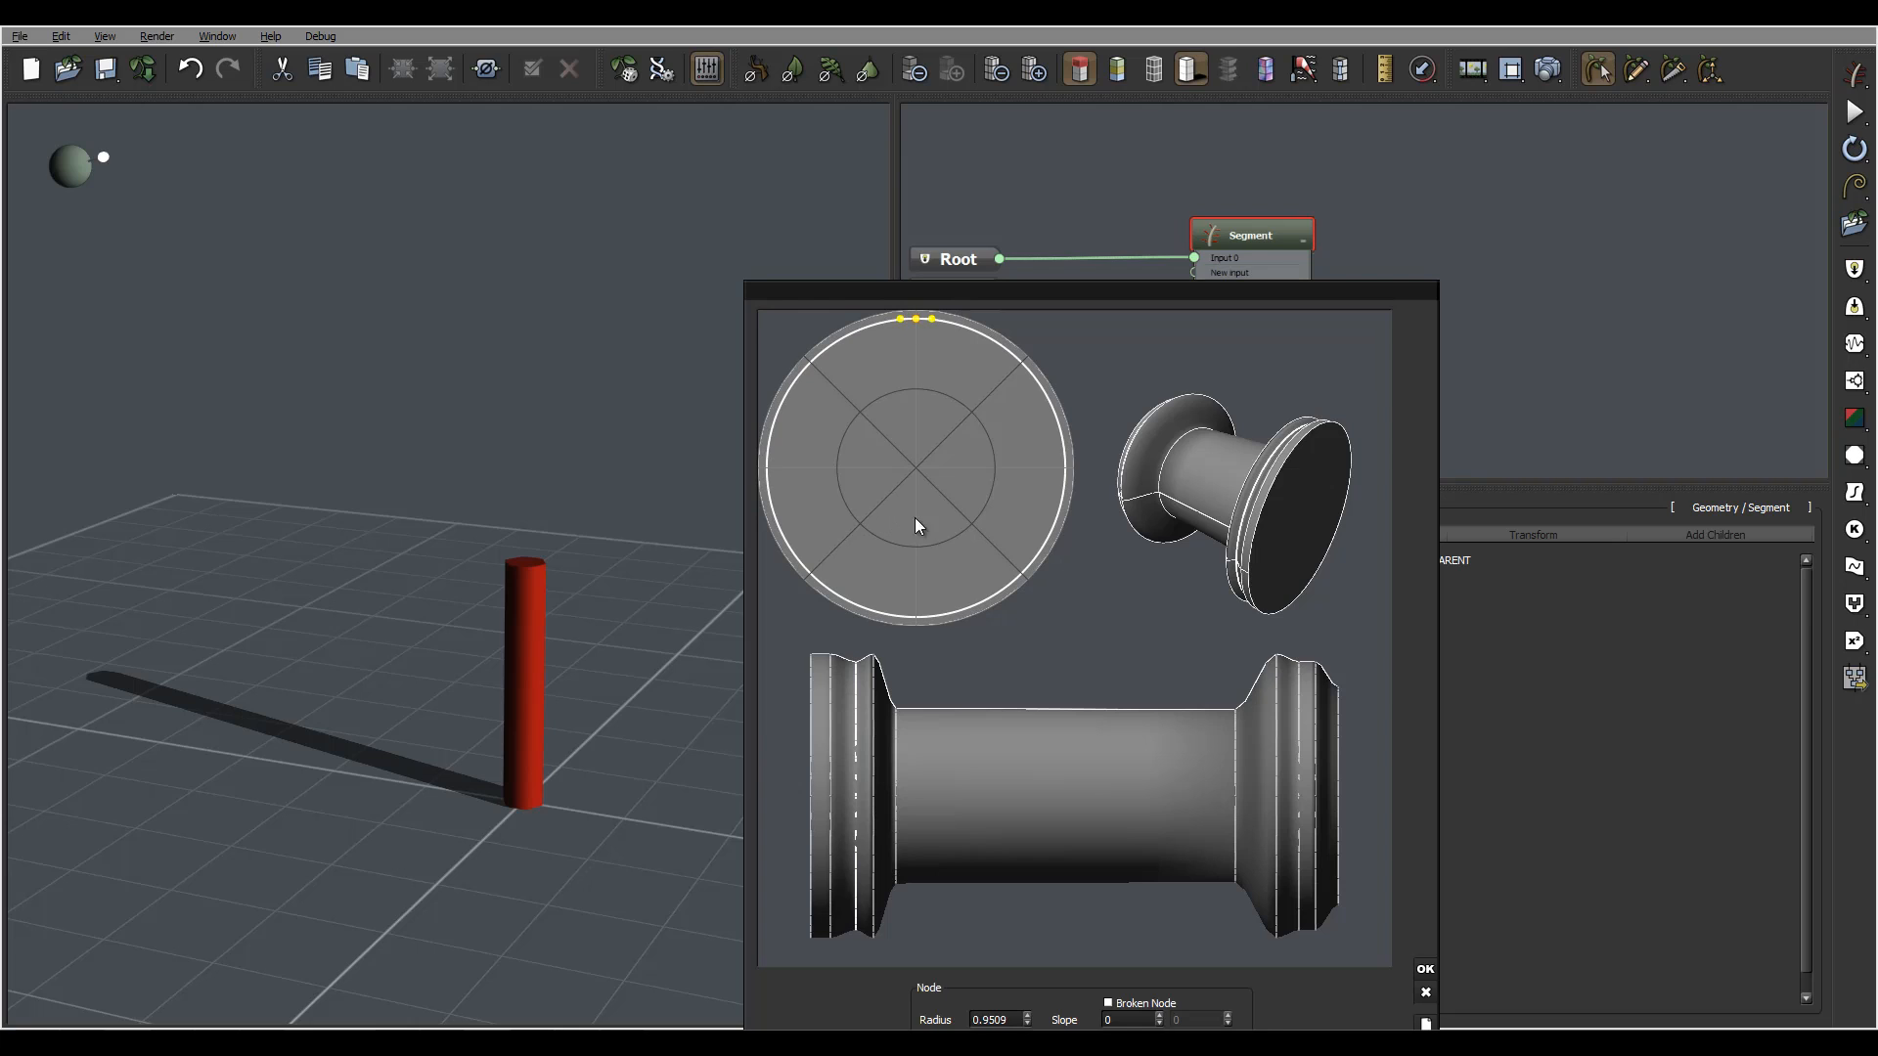
Narrow the left end section to a radius of about 0.79 and shift the sections next to both ends slightly outward
click(808, 743)
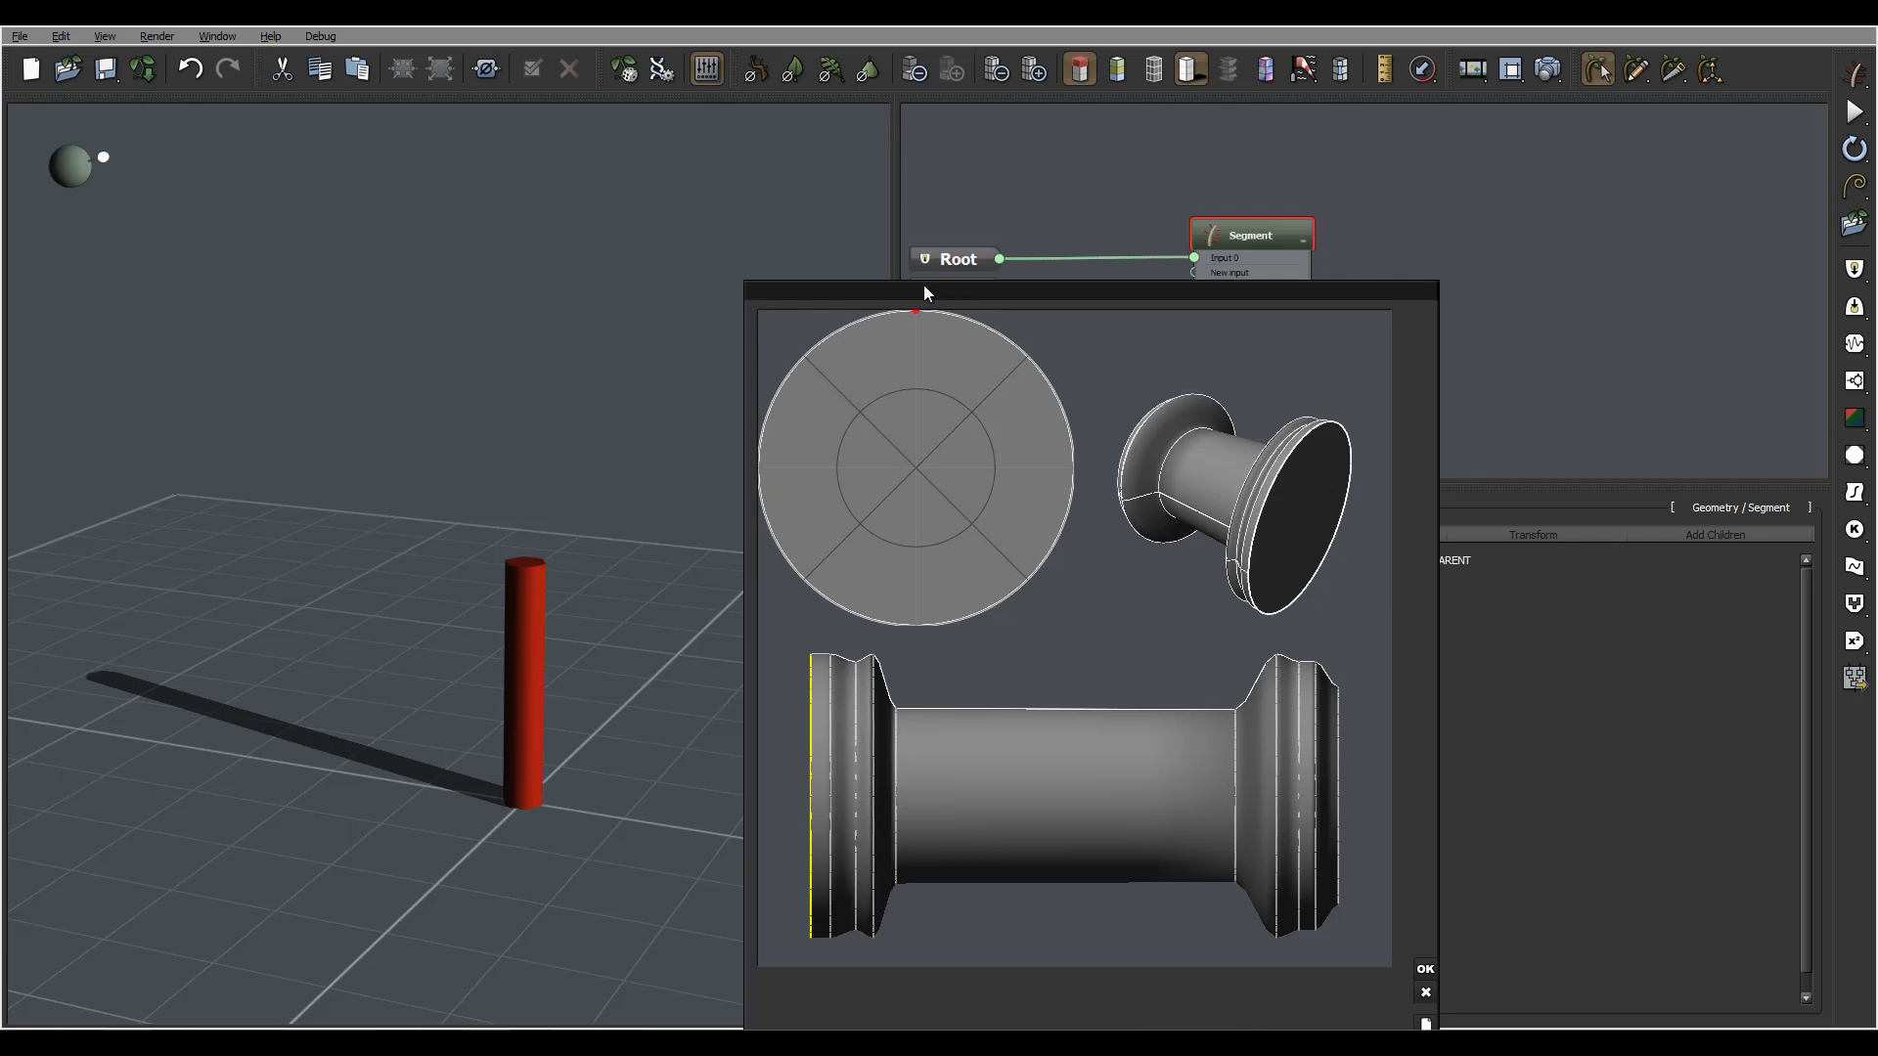
drag(913, 312, 870, 353)
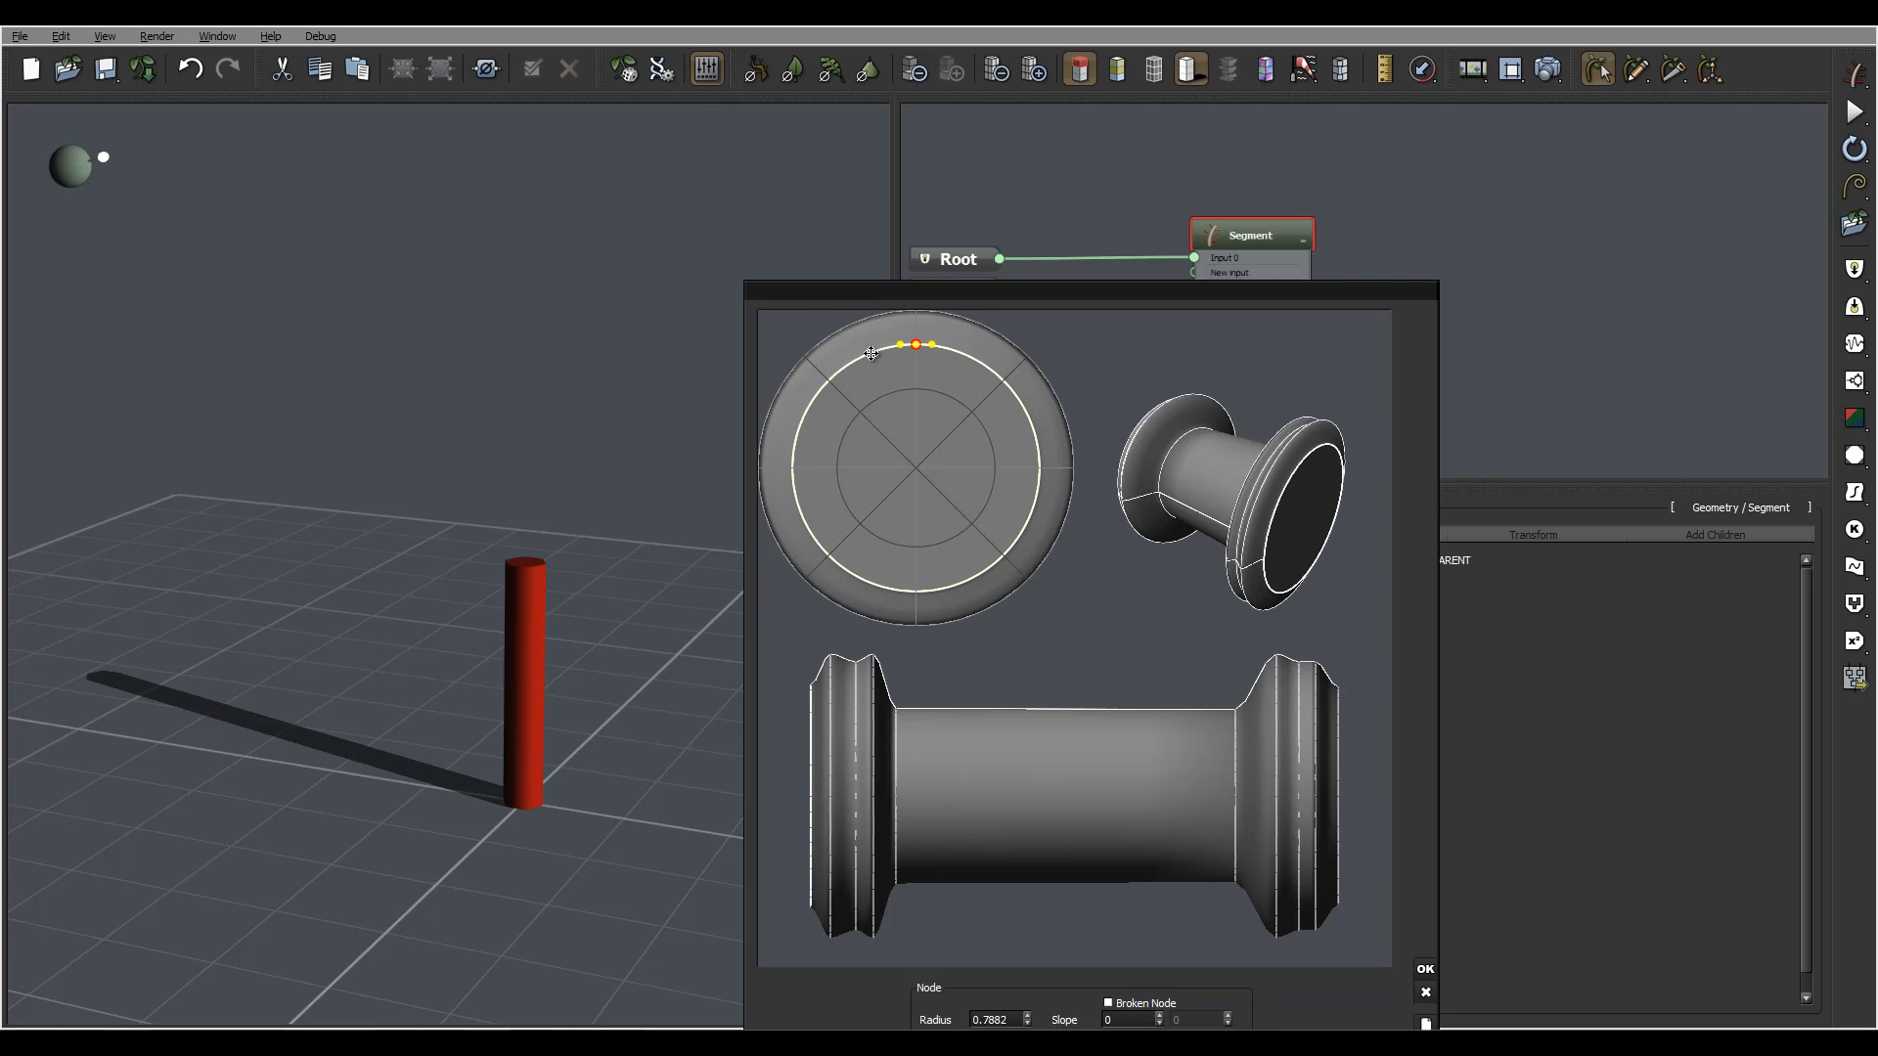
click(808, 751)
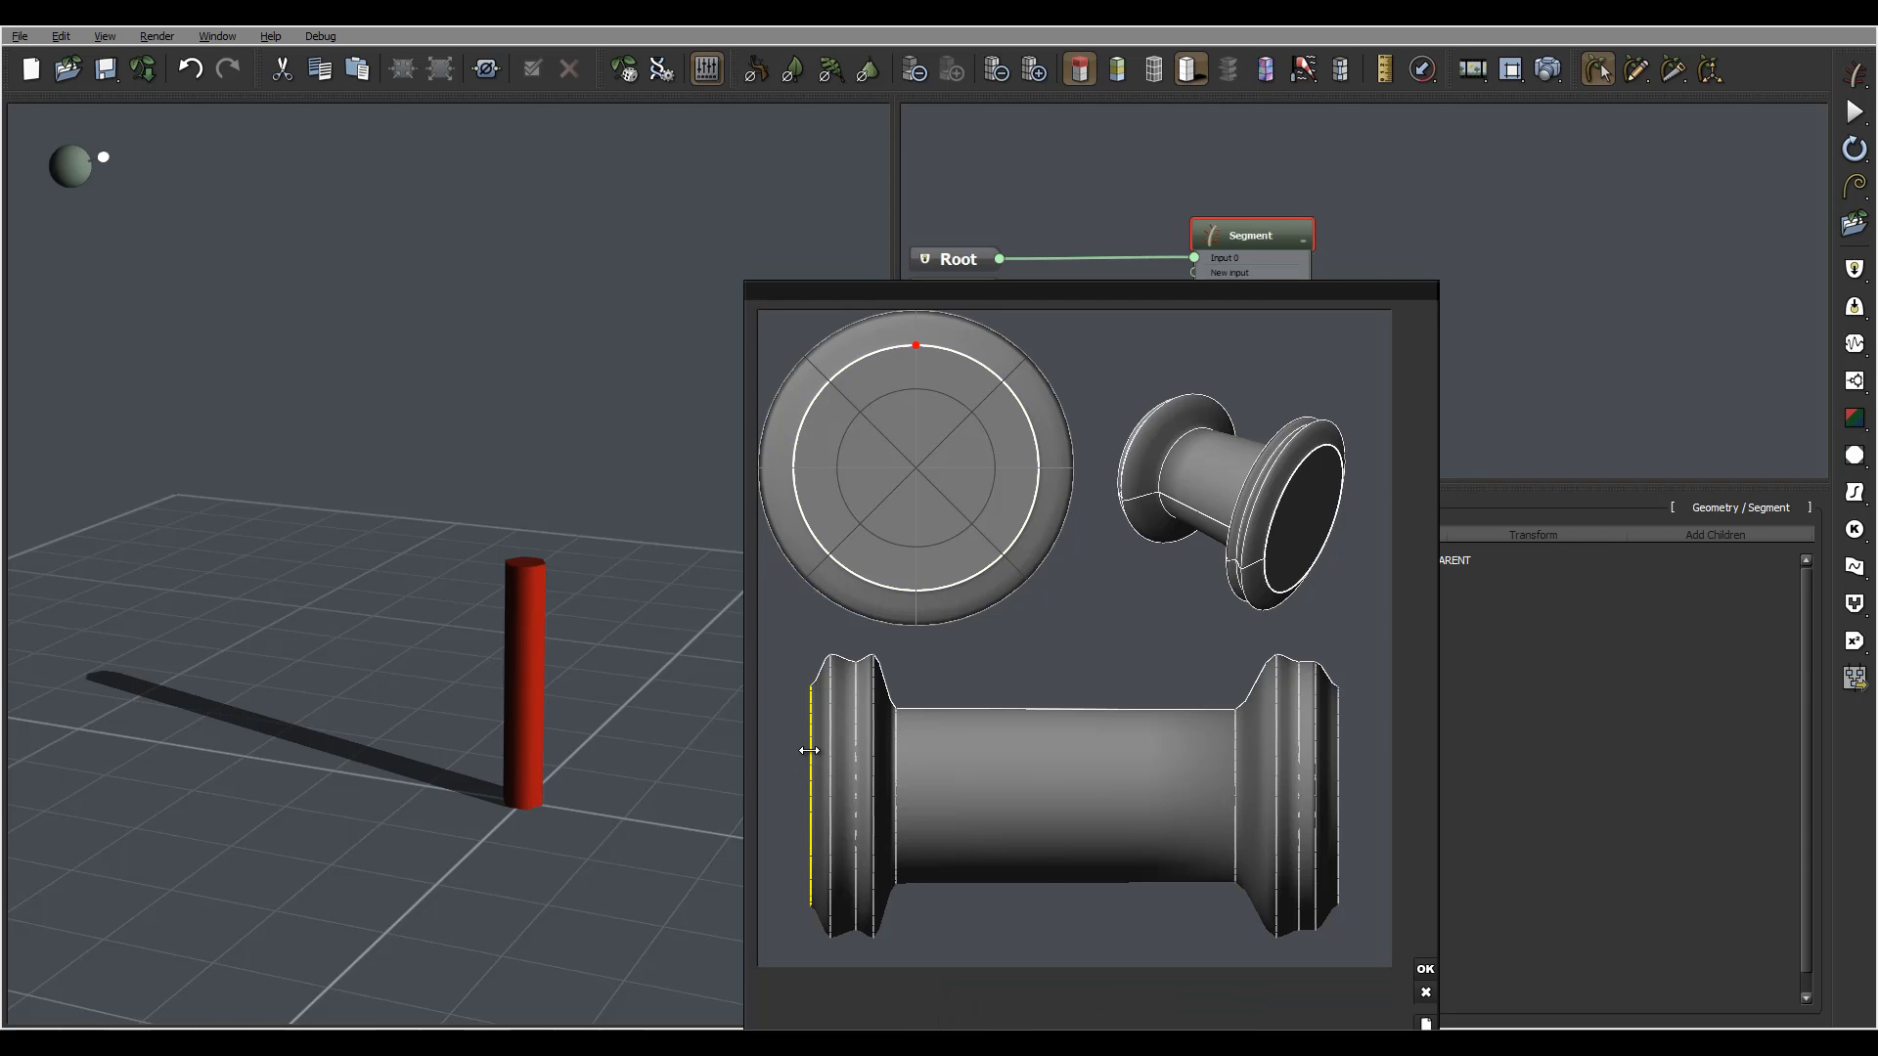
drag(802, 751, 825, 753)
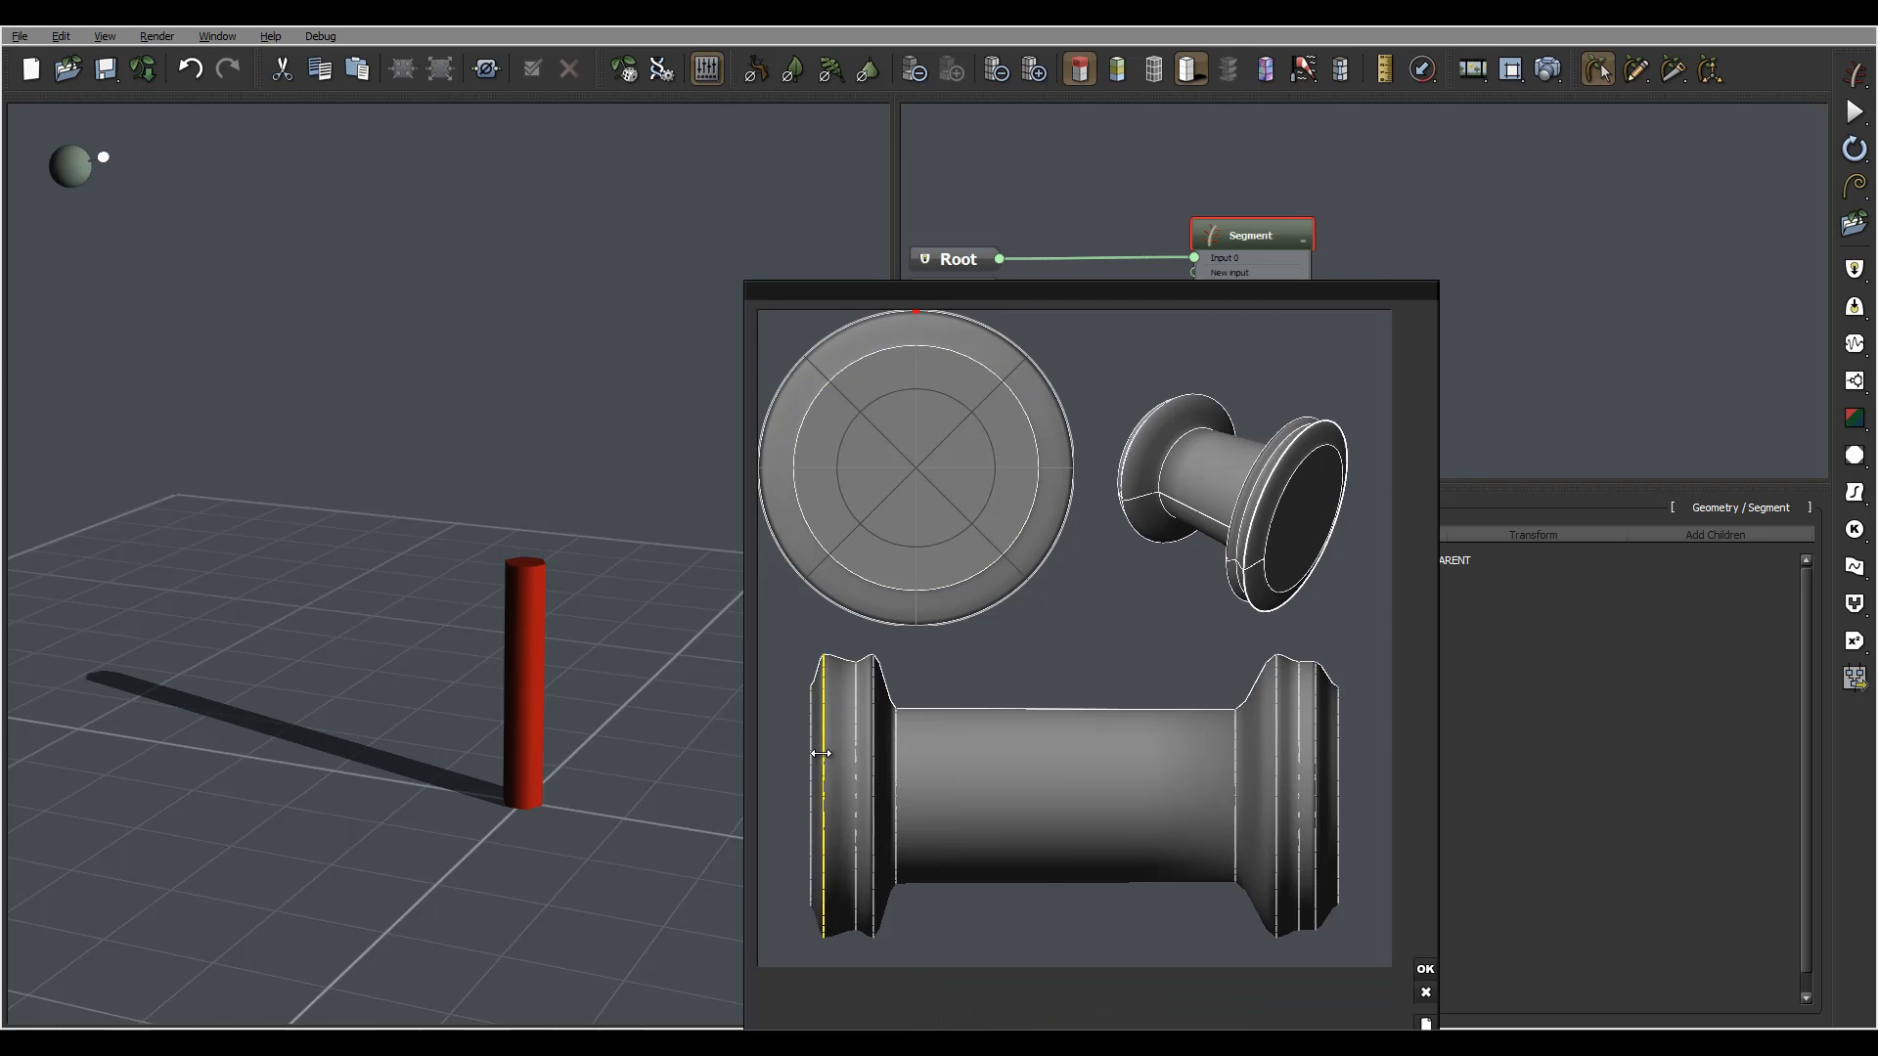
click(1318, 764)
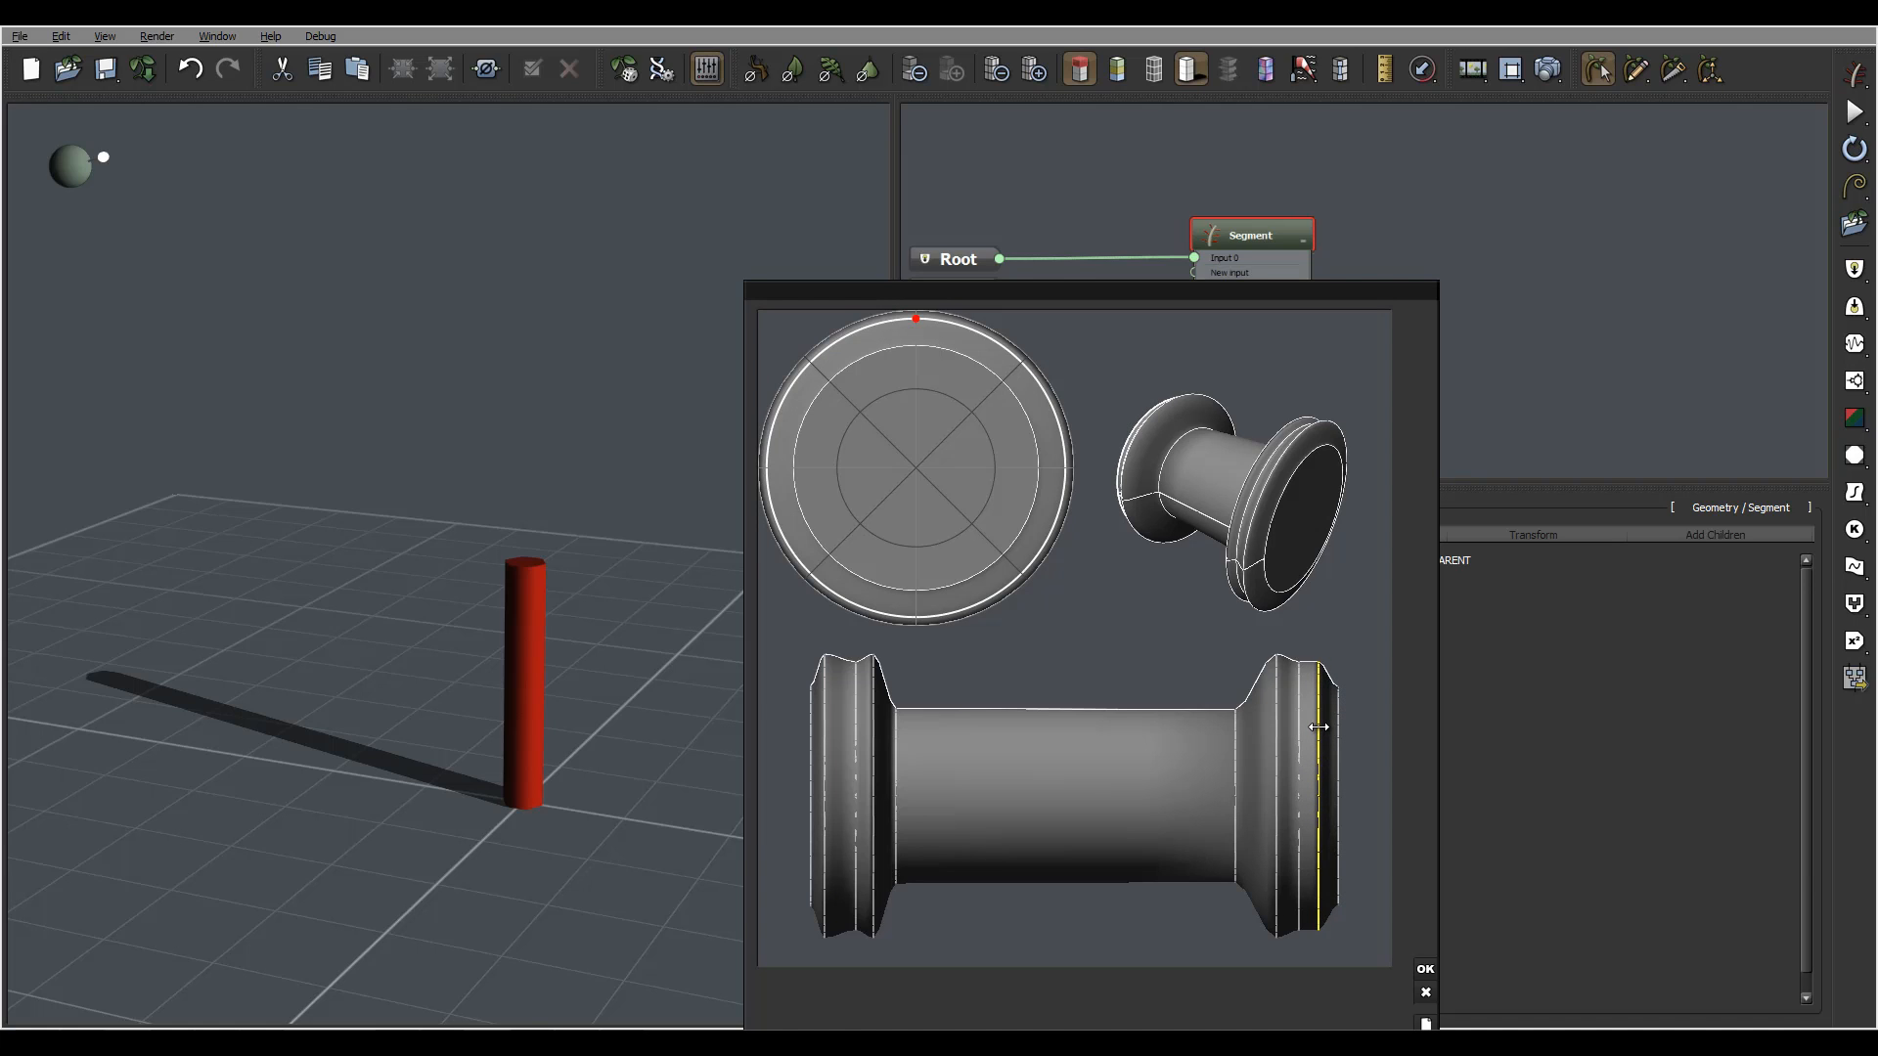
Narrow the profile's left end to a radius of about 0.72 and its right end to about 0.73, and accept the profile
click(815, 740)
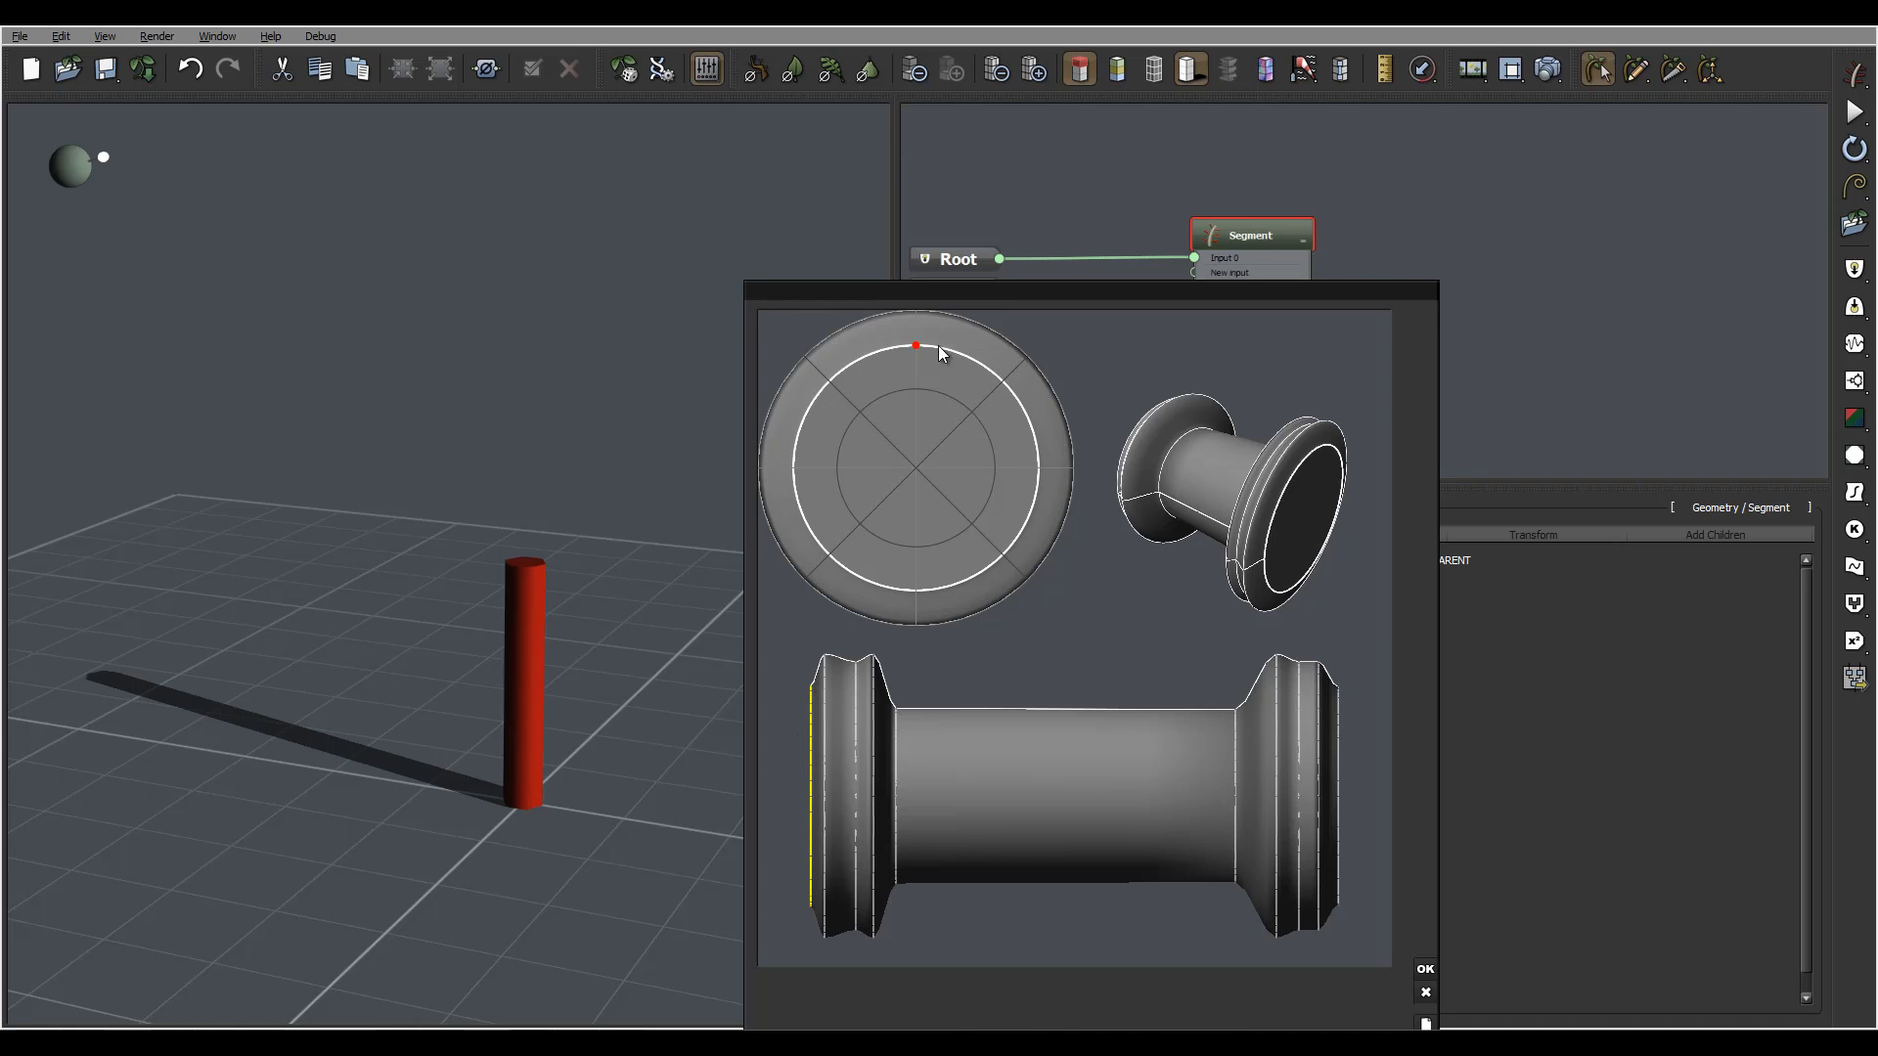
click(912, 356)
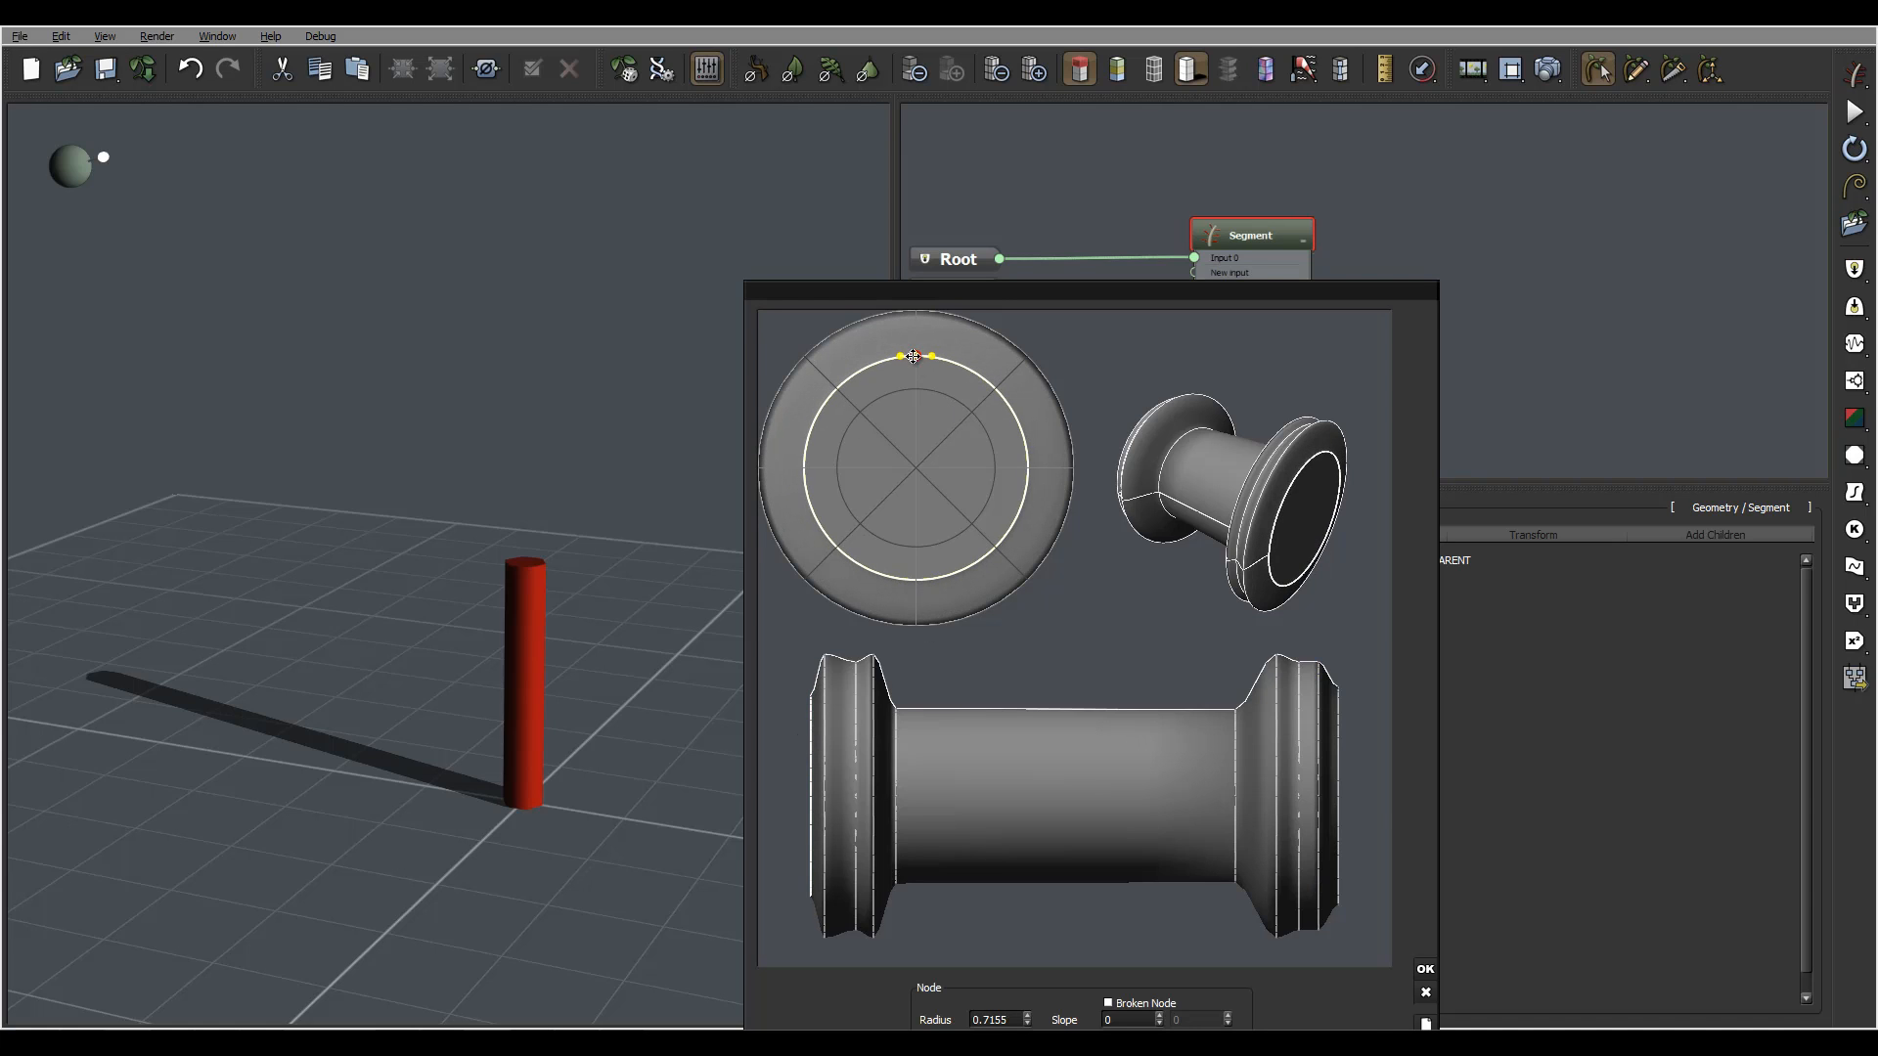
click(1341, 770)
drag(915, 346, 915, 355)
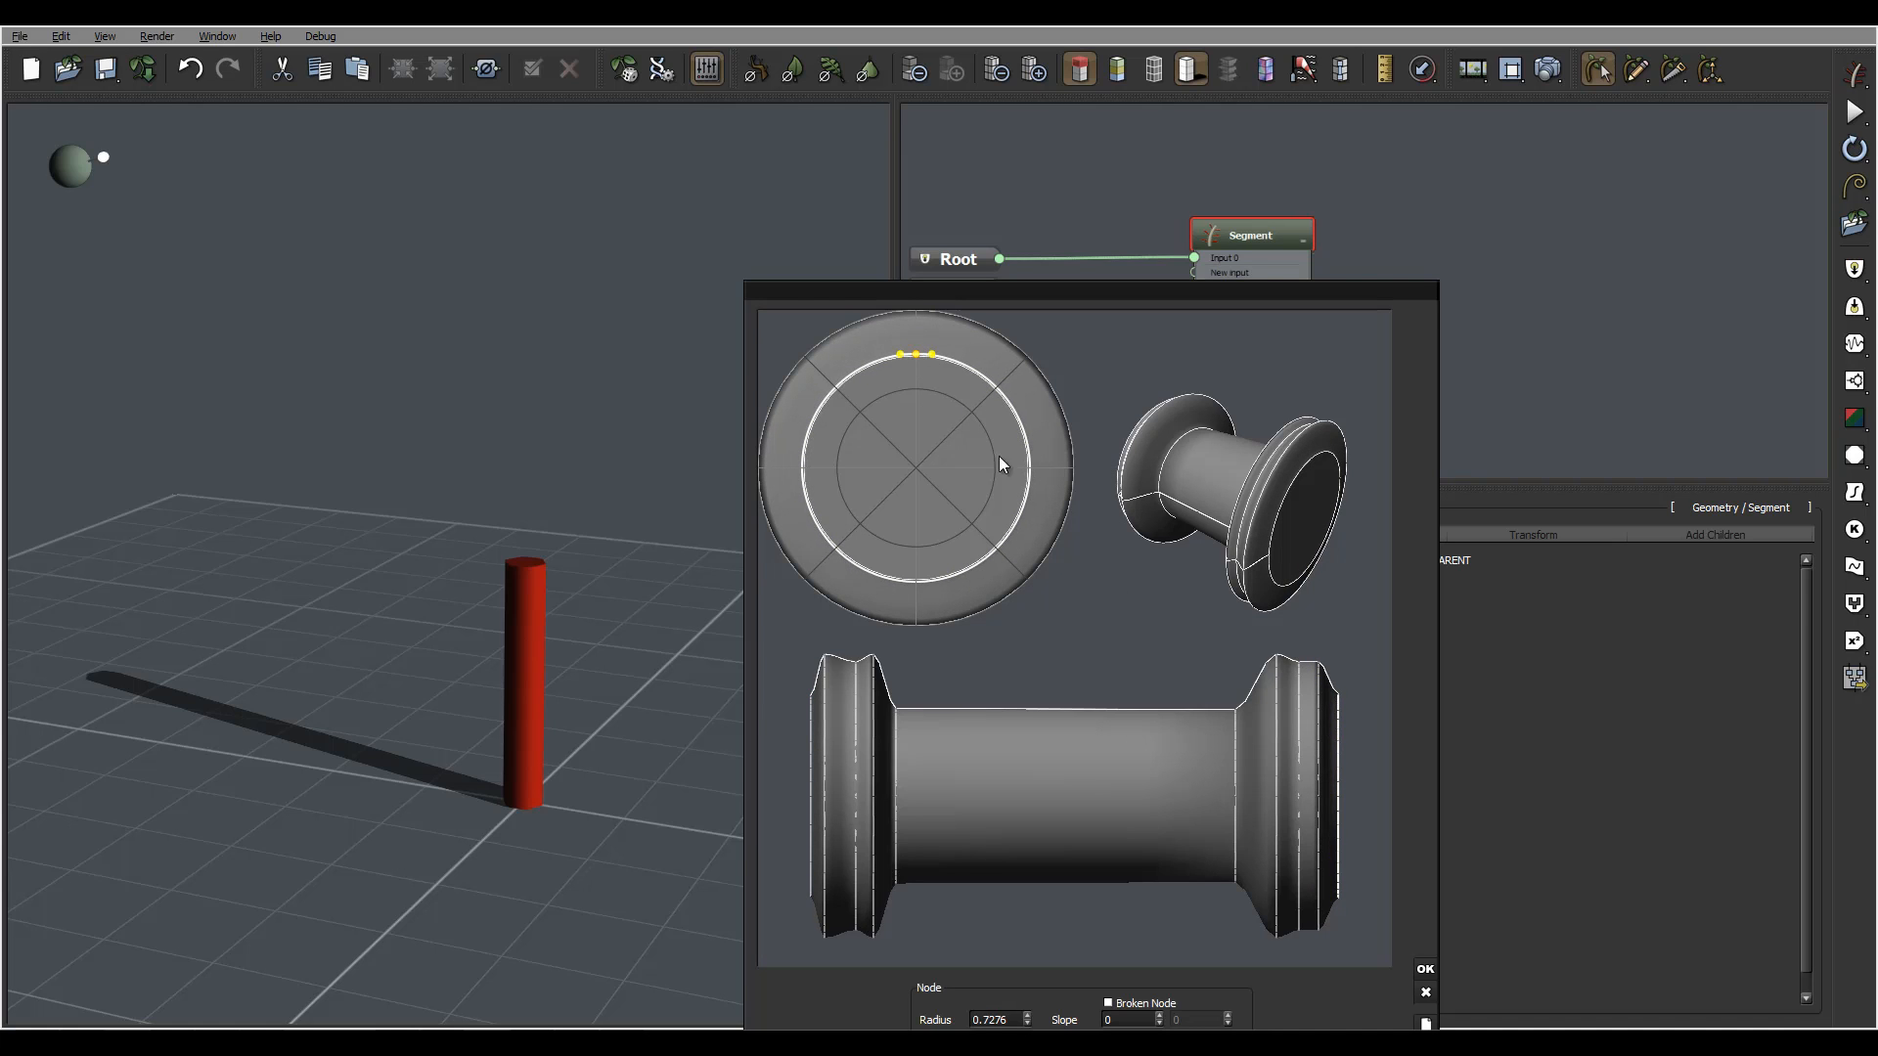
click(1431, 968)
right_drag(605, 536, 528, 542)
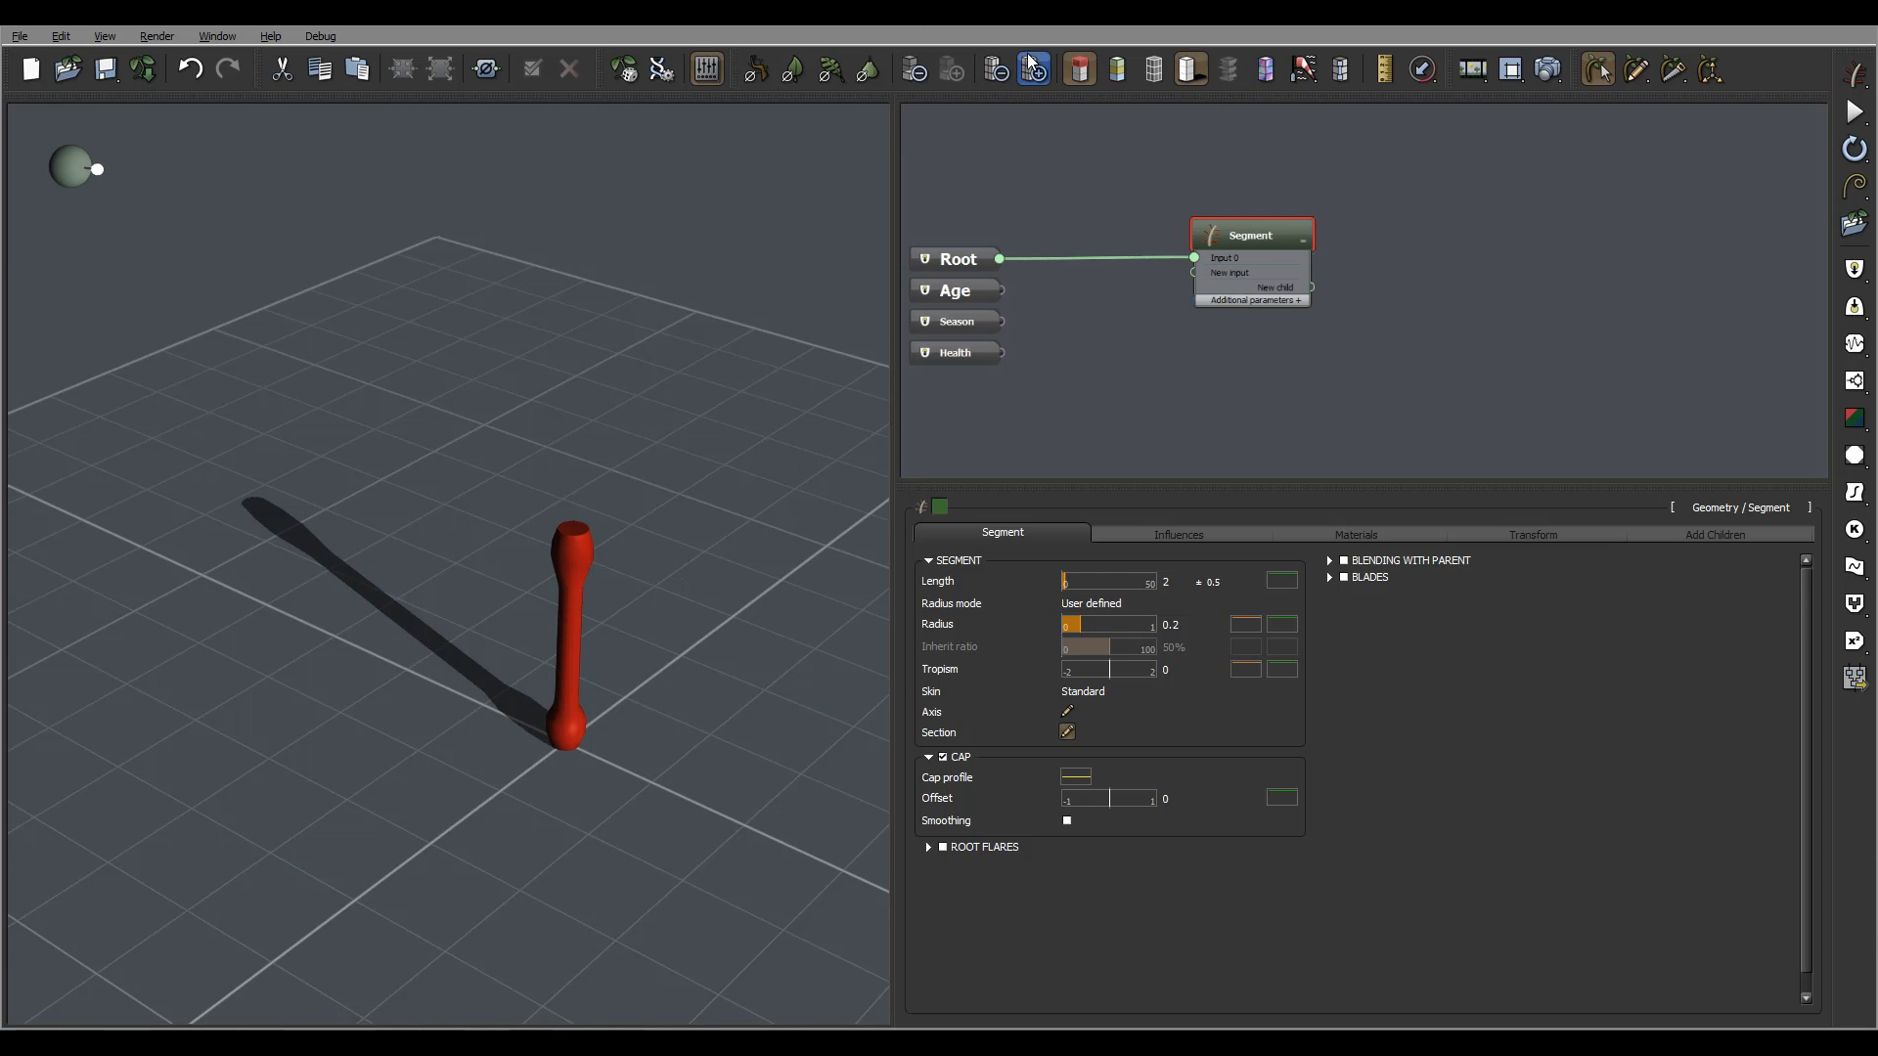
right_drag(659, 671, 642, 587)
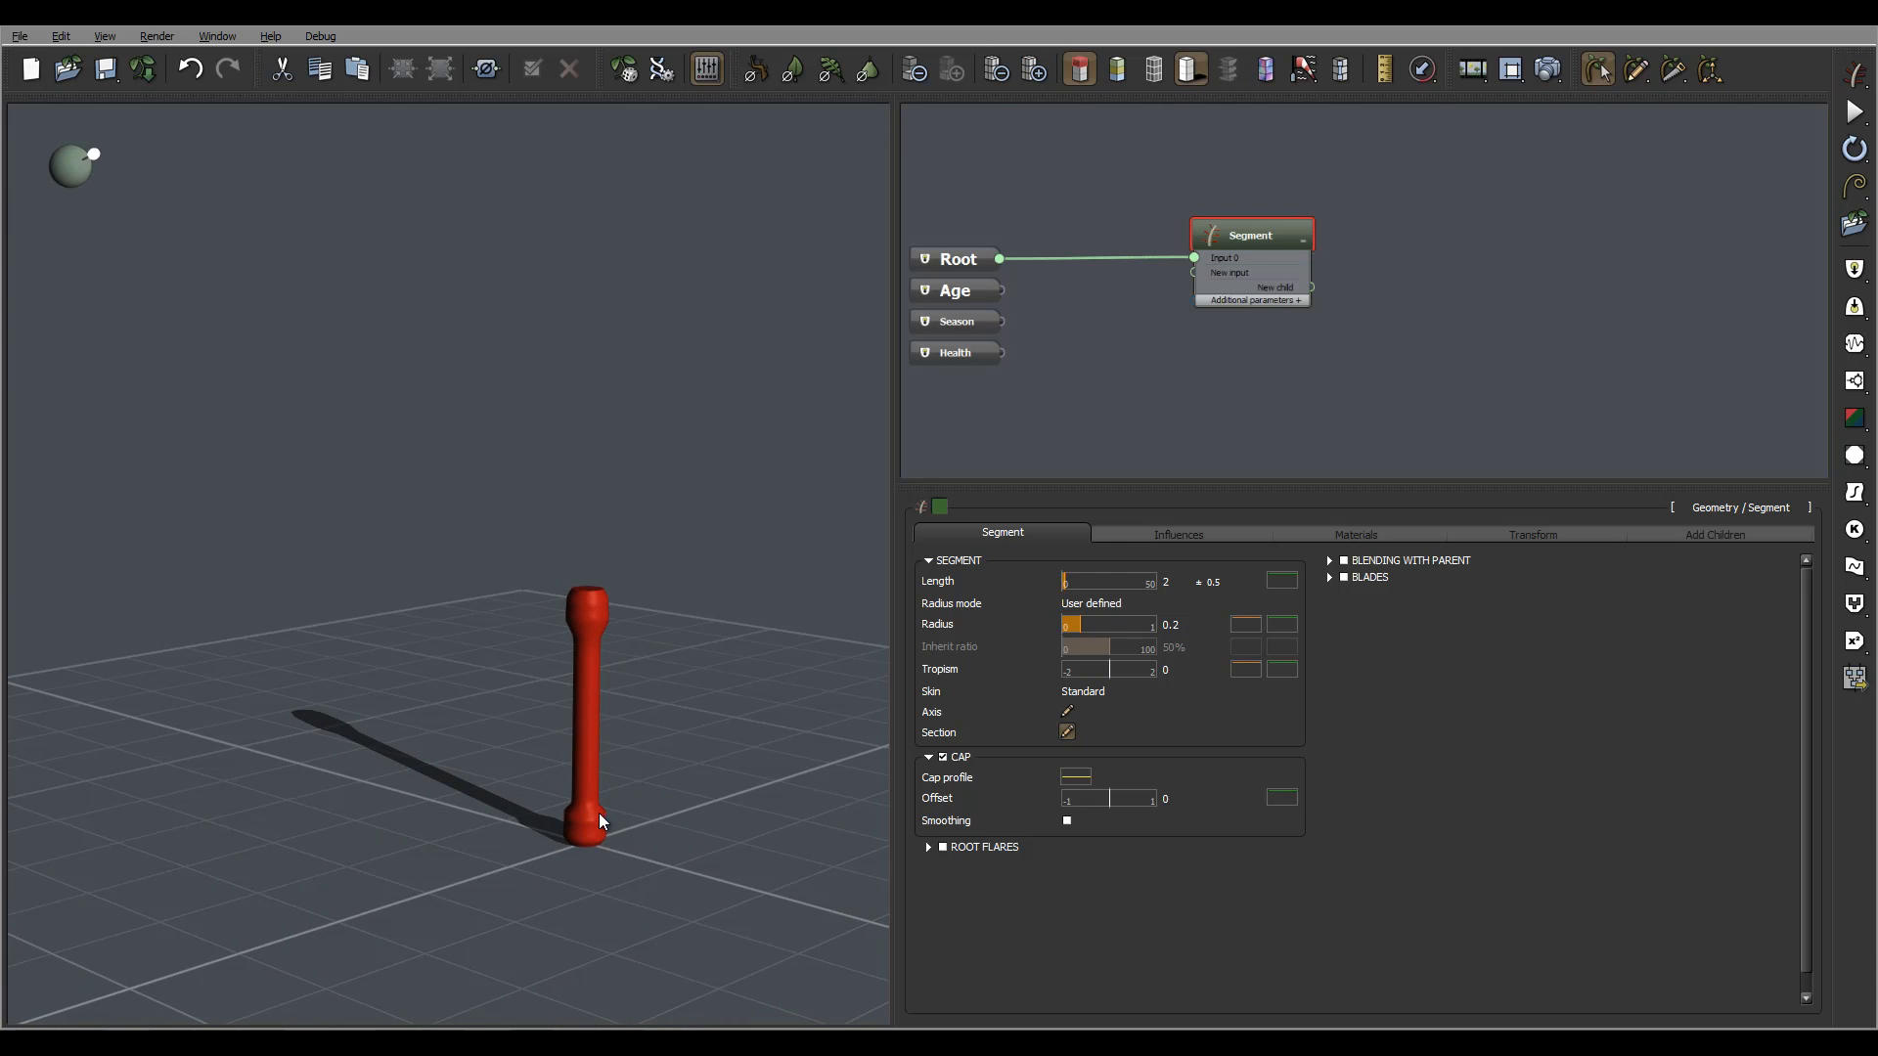
Reopen the segment's section profile and move the rim and neck sections at both sides slightly closer to the ends
click(1067, 732)
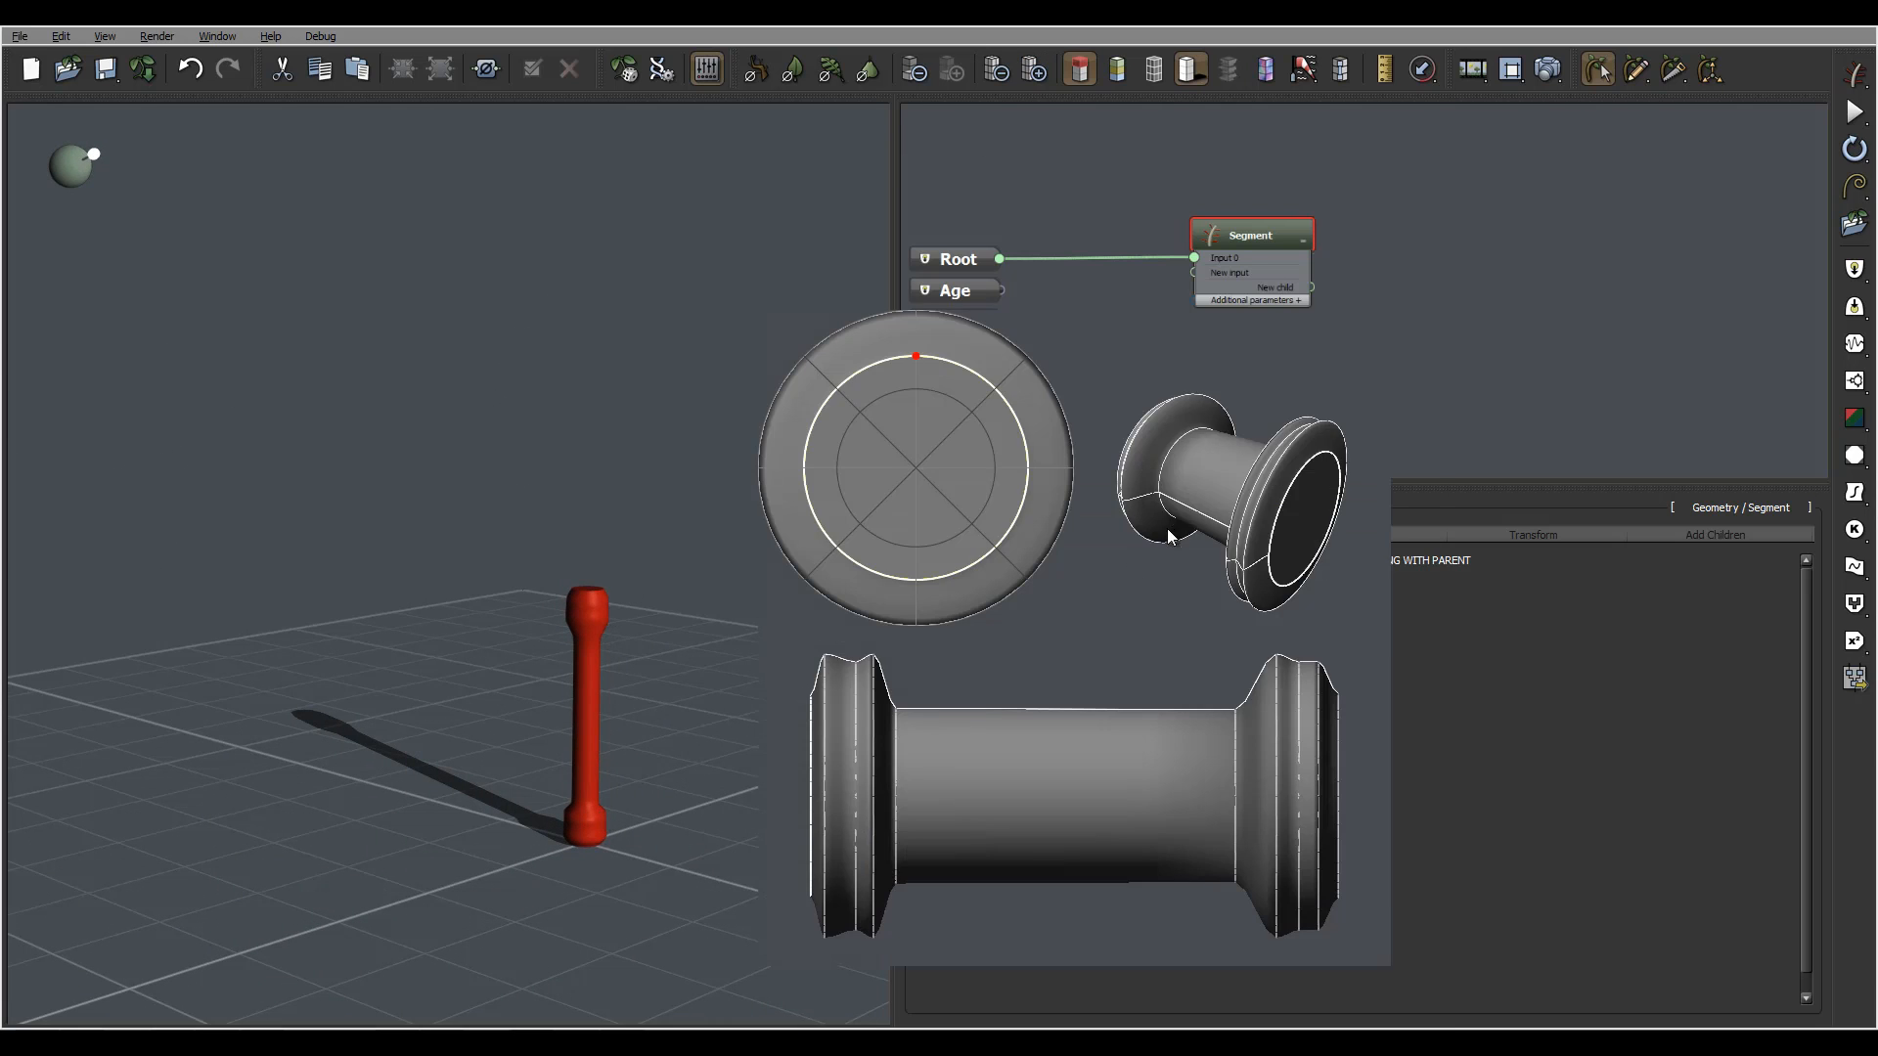
mouse_move(1213, 489)
mouse_down()
mouse_move(1182, 539)
mouse_move(1213, 542)
mouse_up()
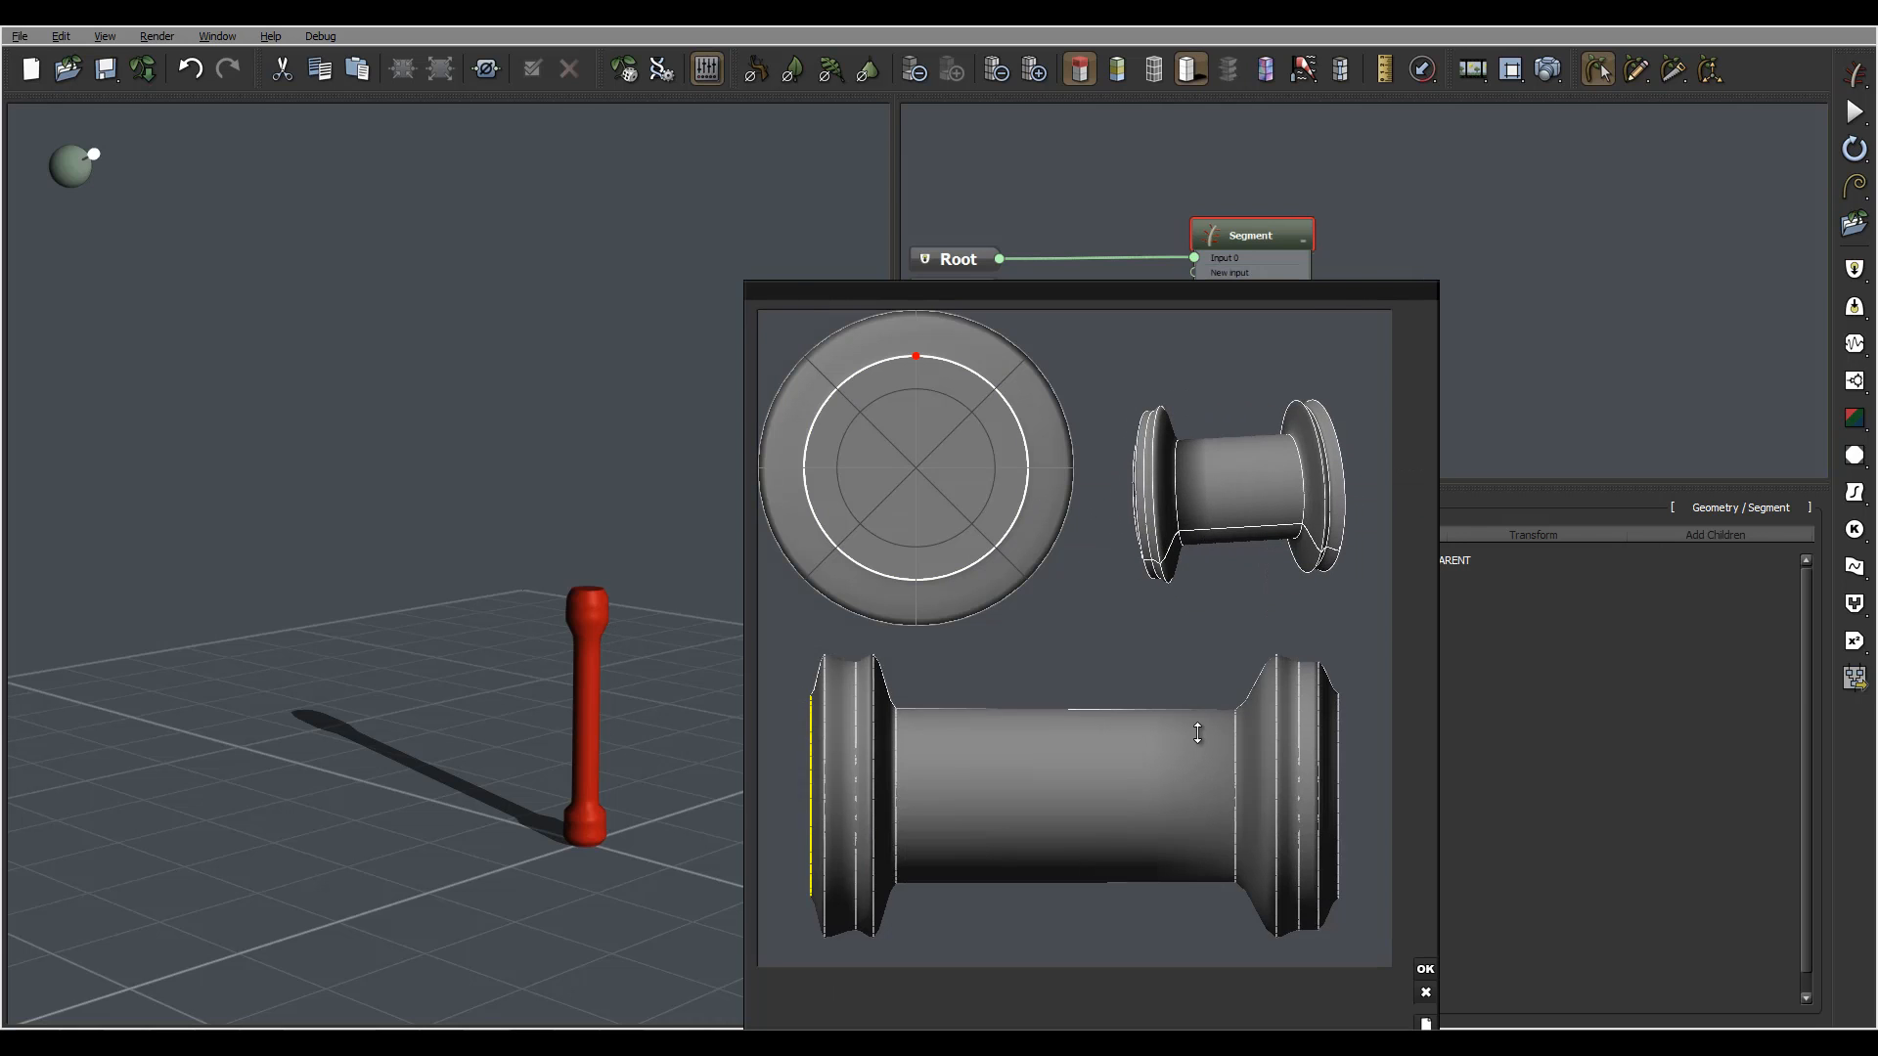
click(1305, 788)
click(1281, 784)
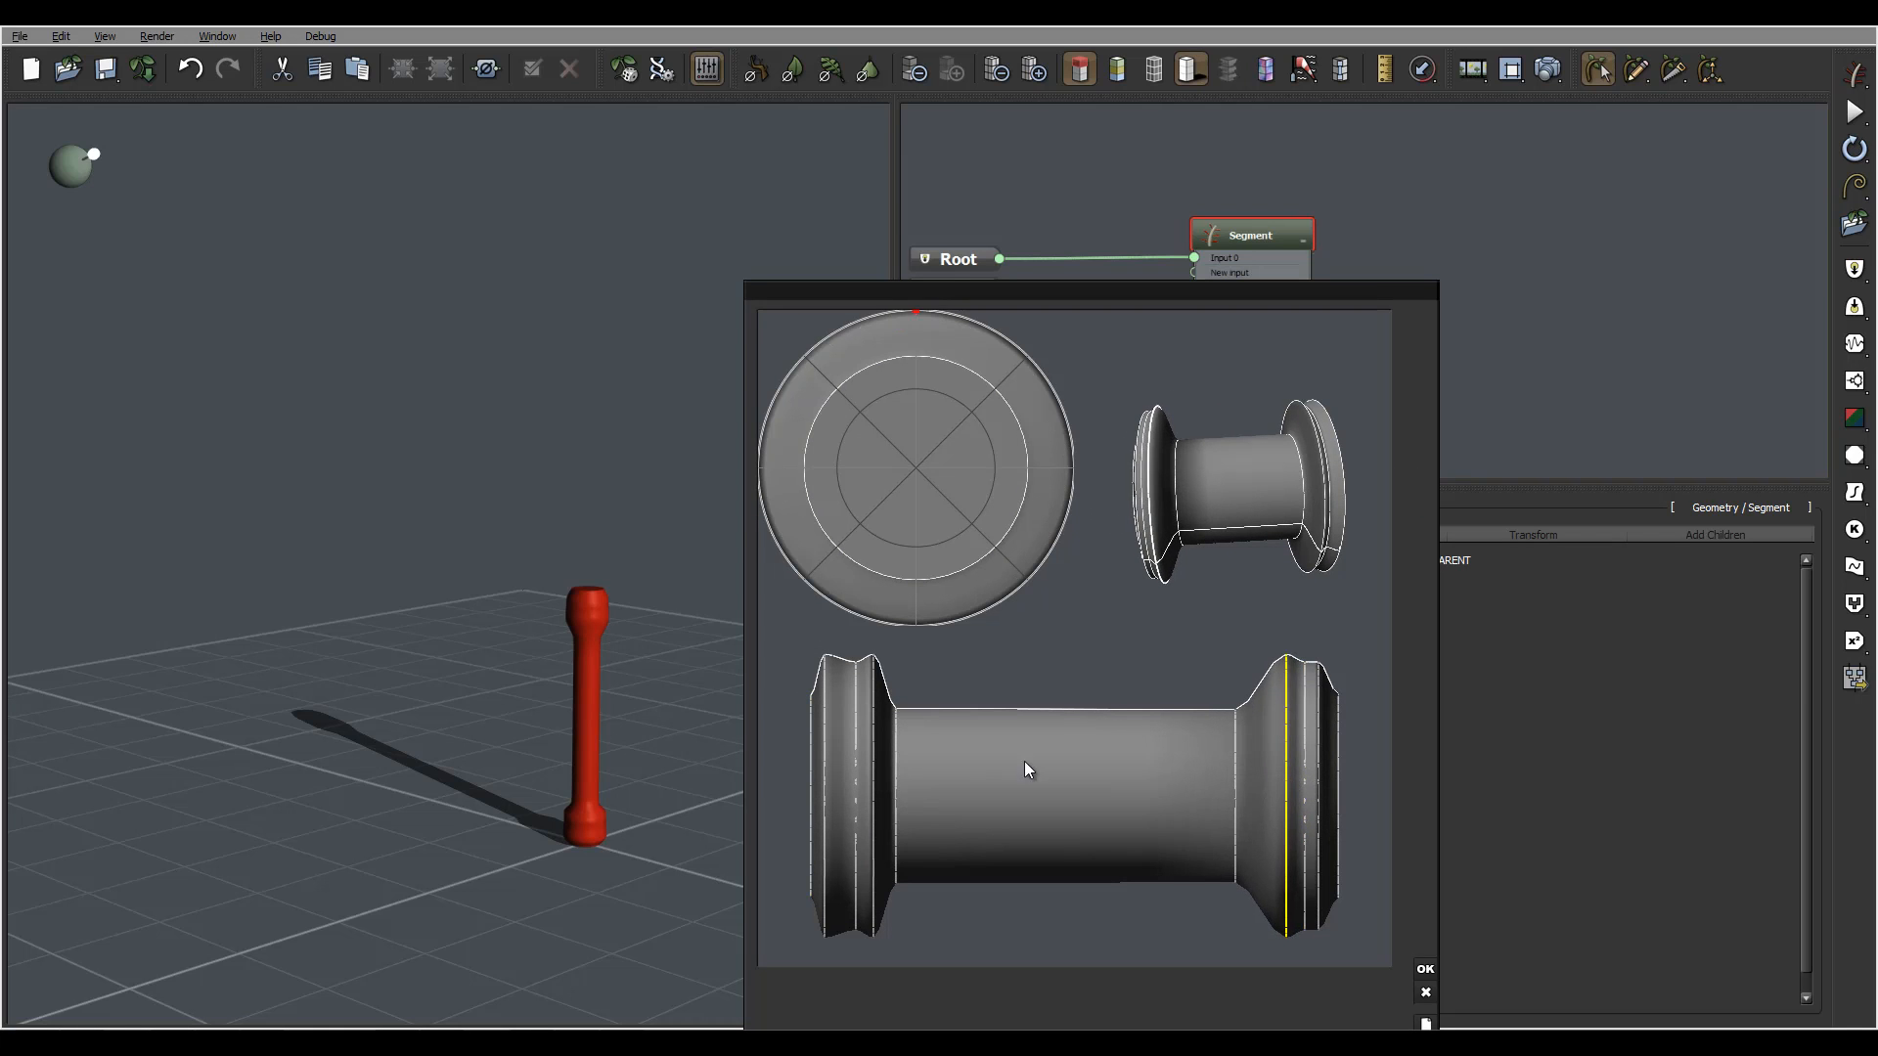
click(861, 773)
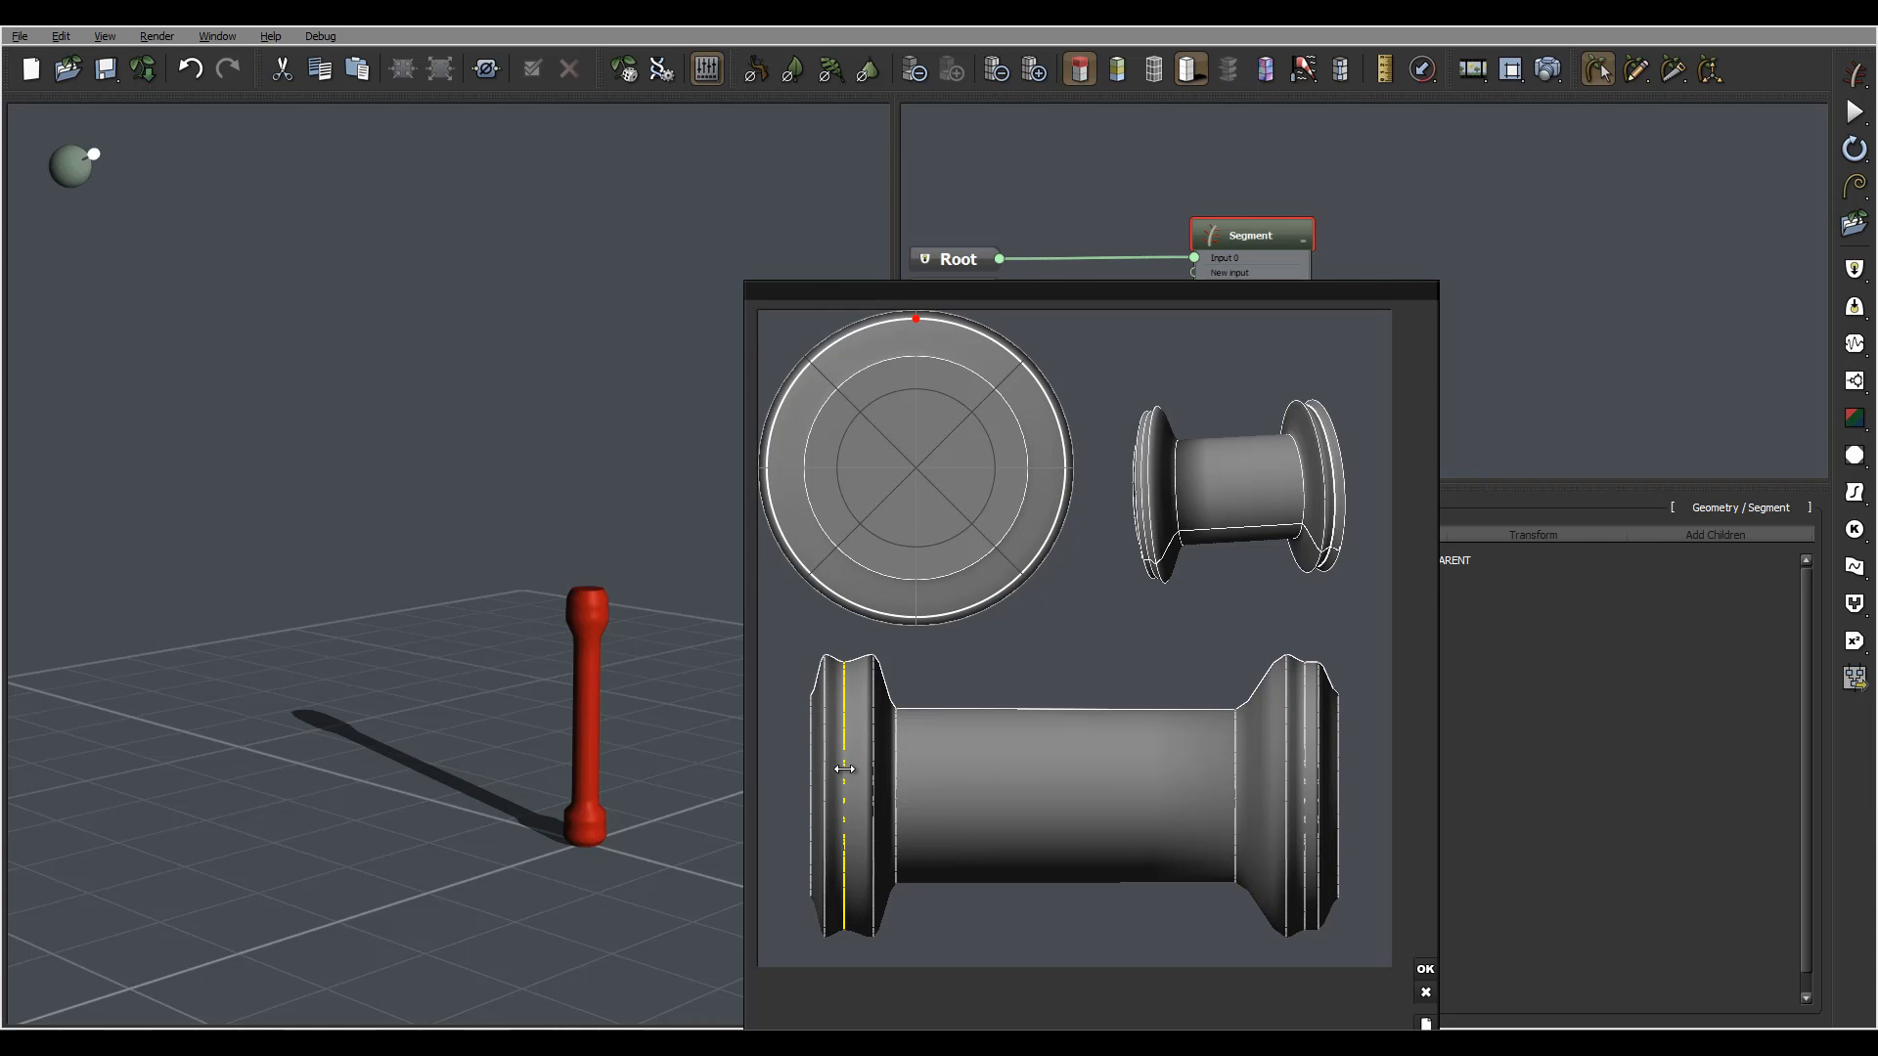
drag(860, 772, 892, 783)
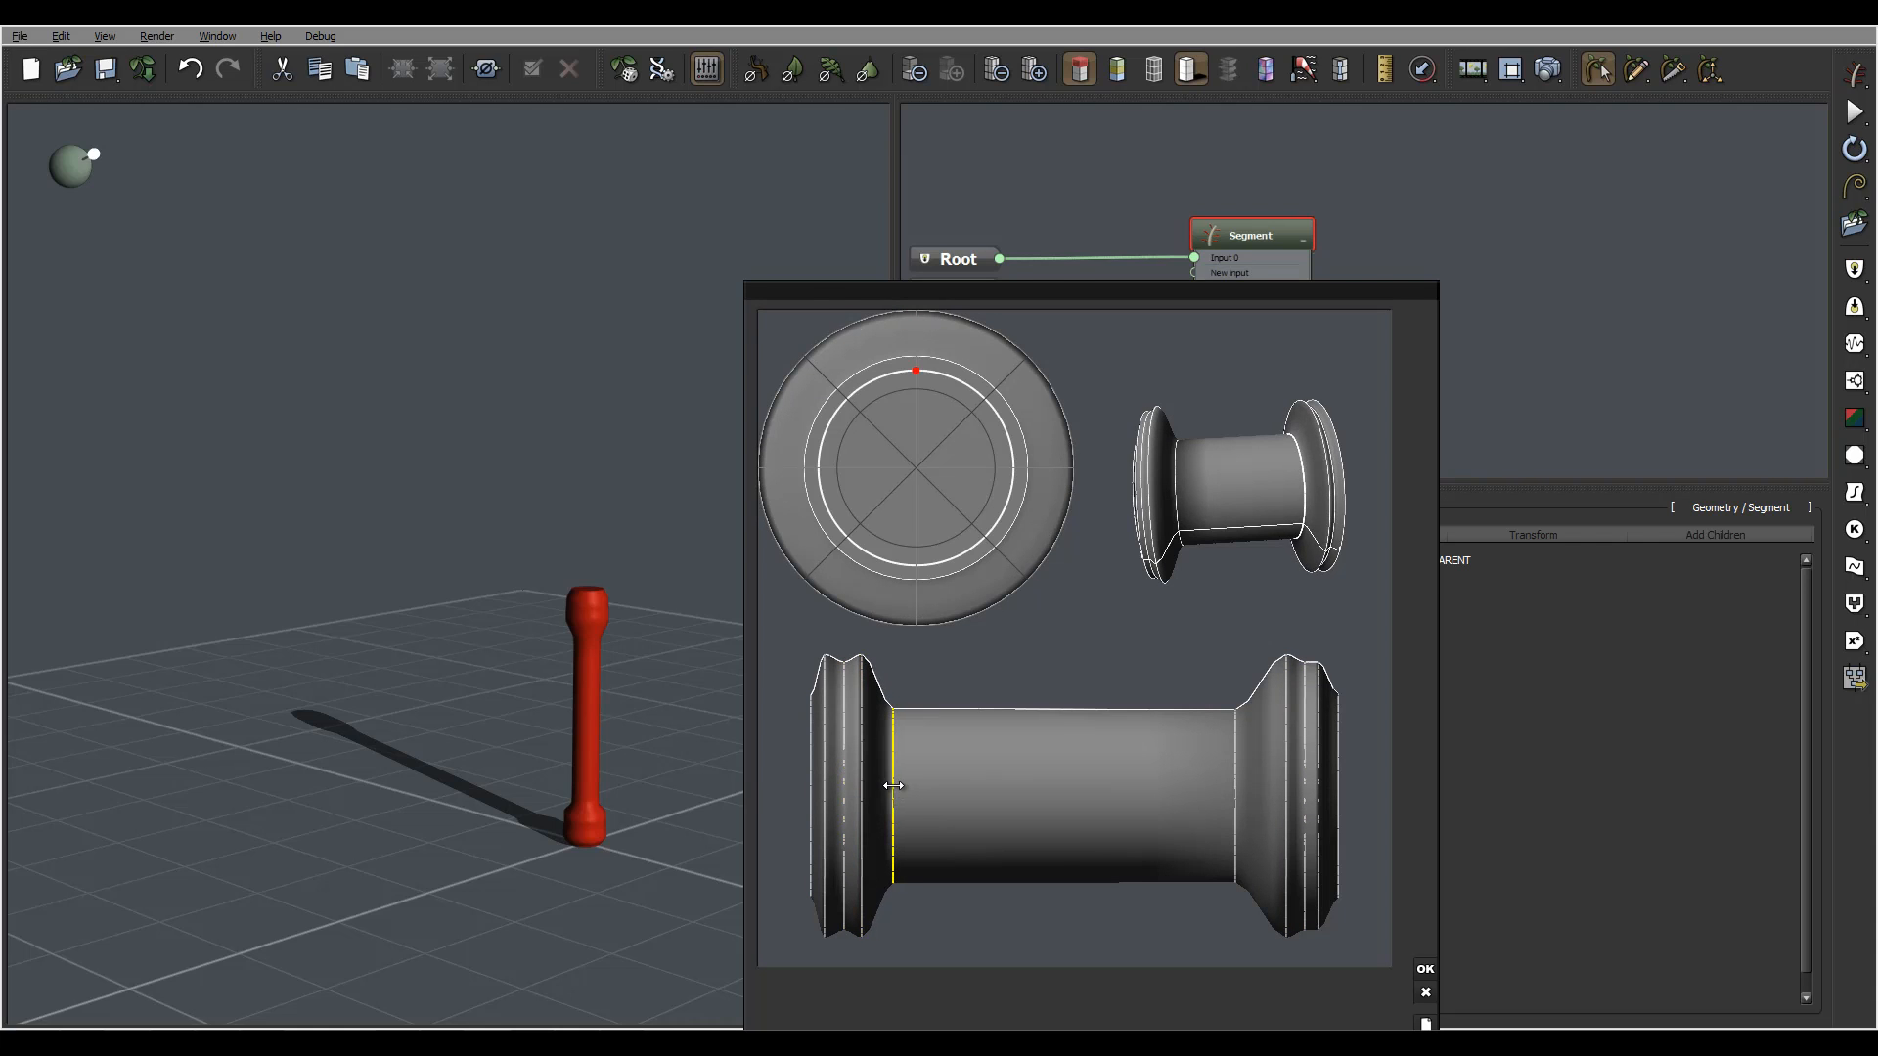
drag(1235, 807, 1250, 807)
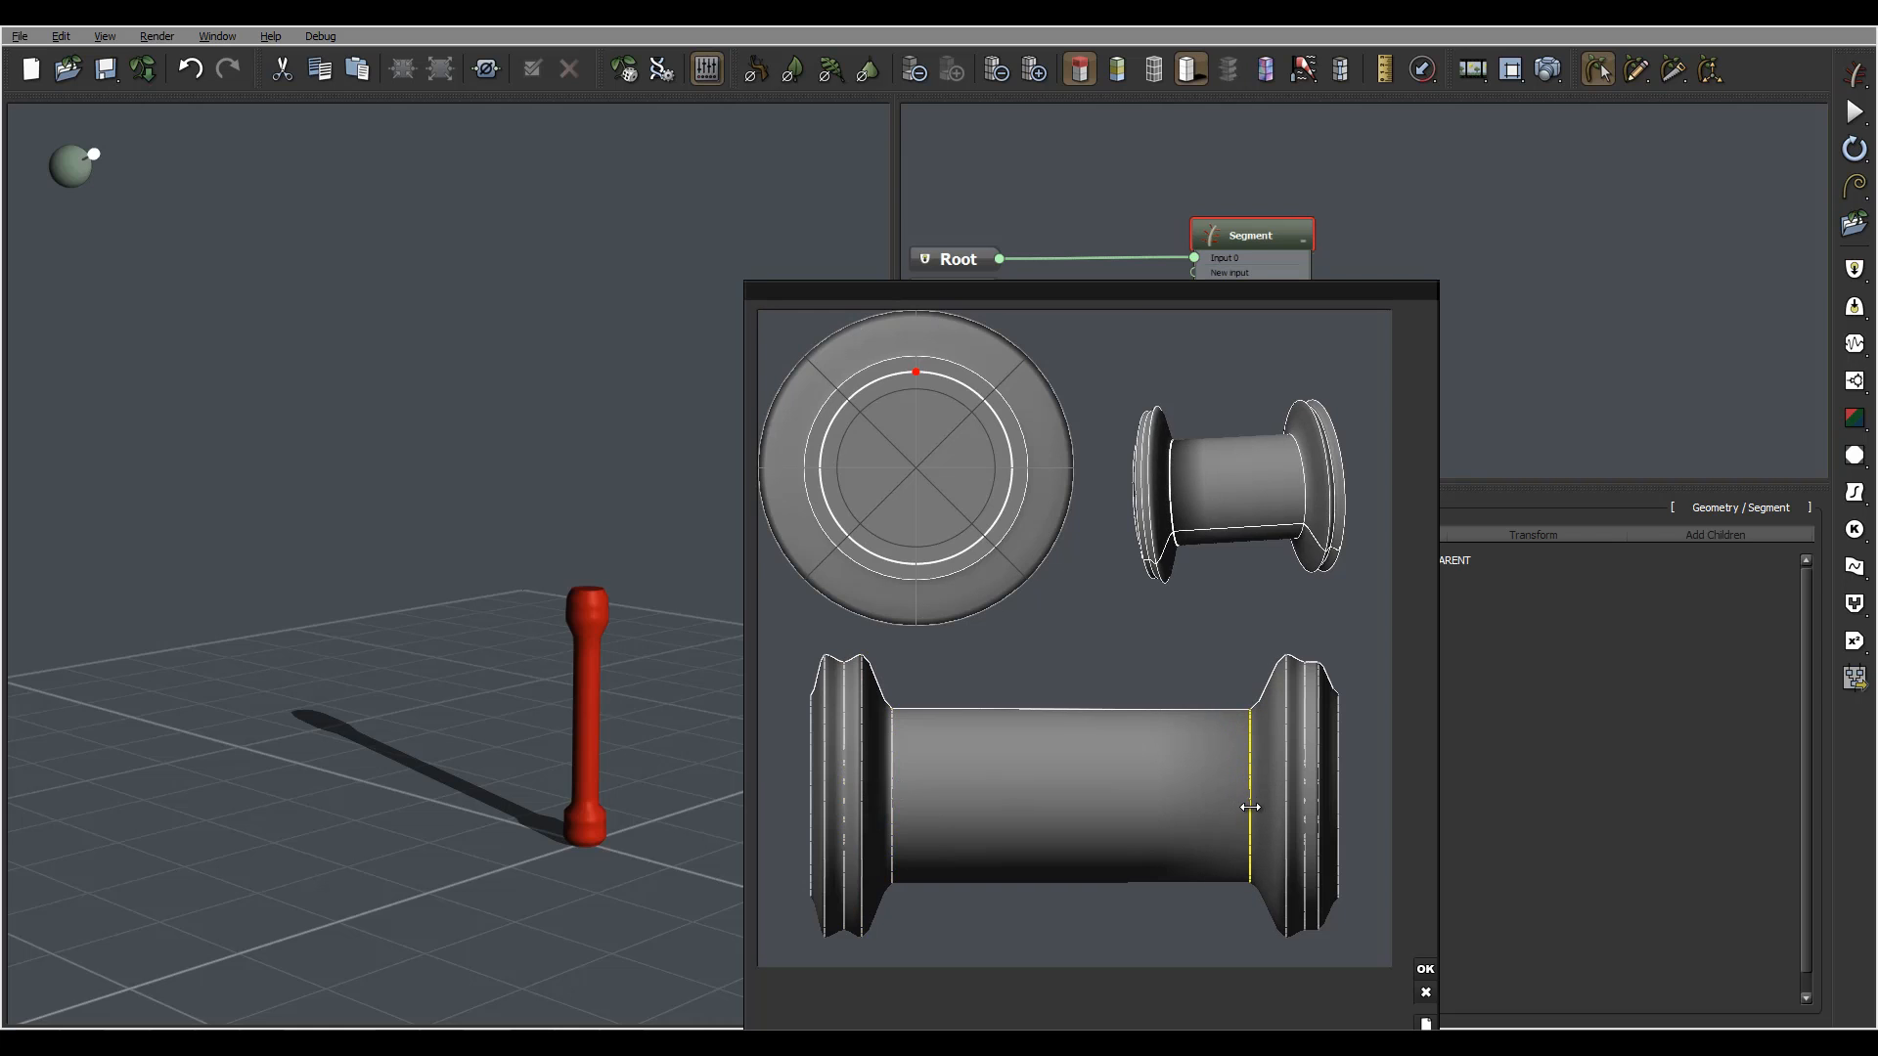
Widen the two neck sections bounding the long middle part to a radius of about 0.80 and accept the profile
click(917, 374)
drag(919, 381, 916, 344)
click(892, 788)
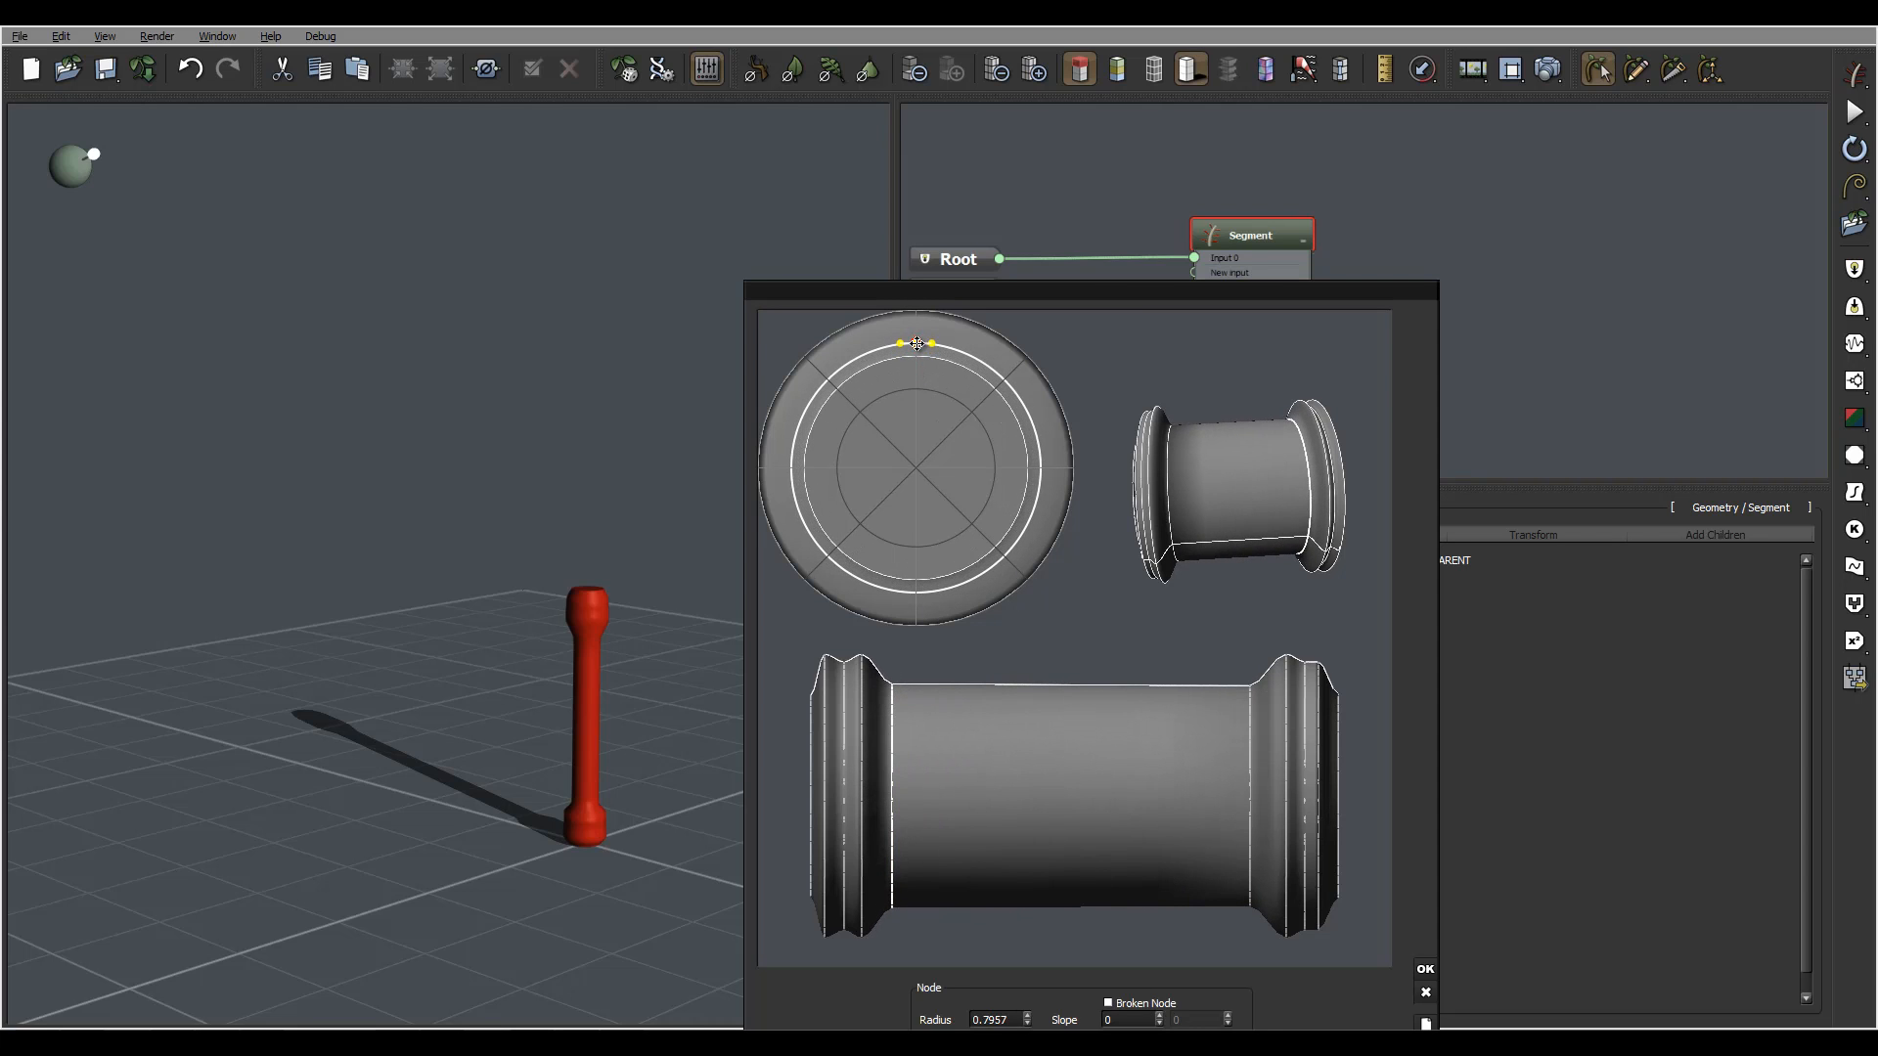
click(1426, 969)
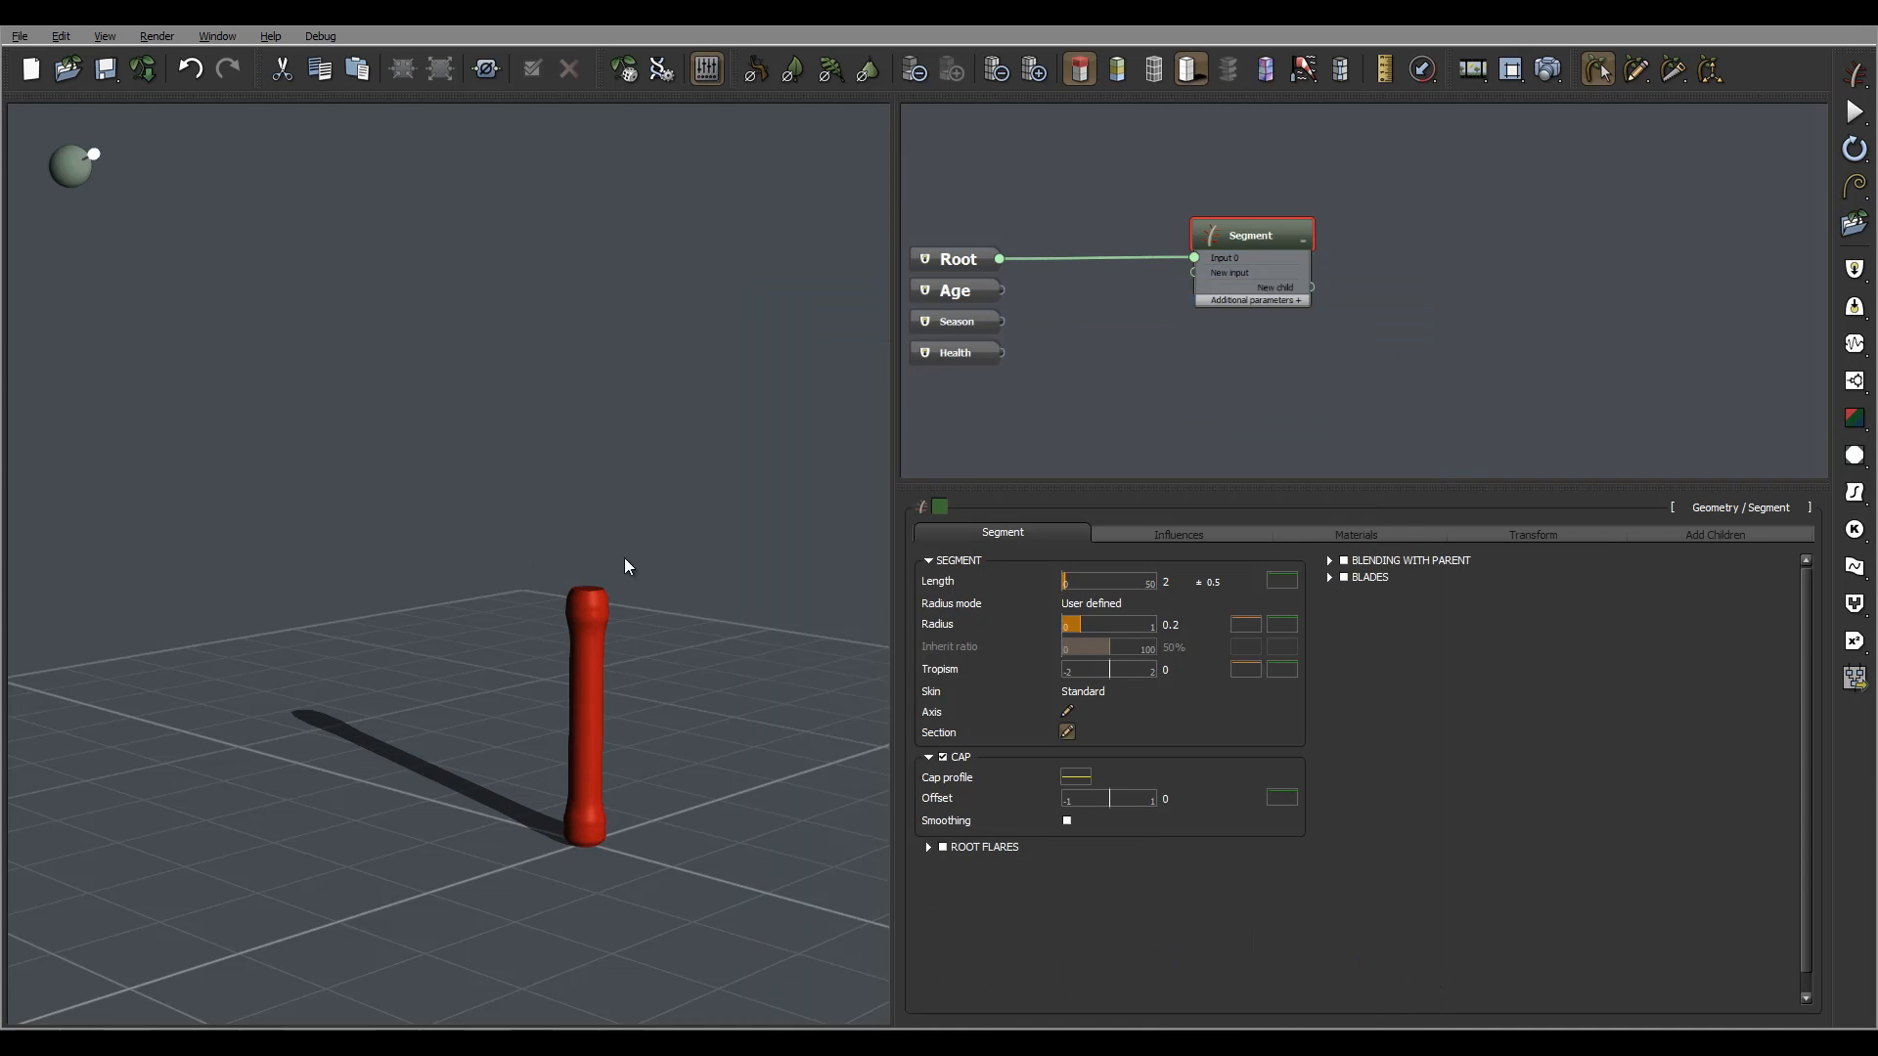
drag(624, 557, 685, 675)
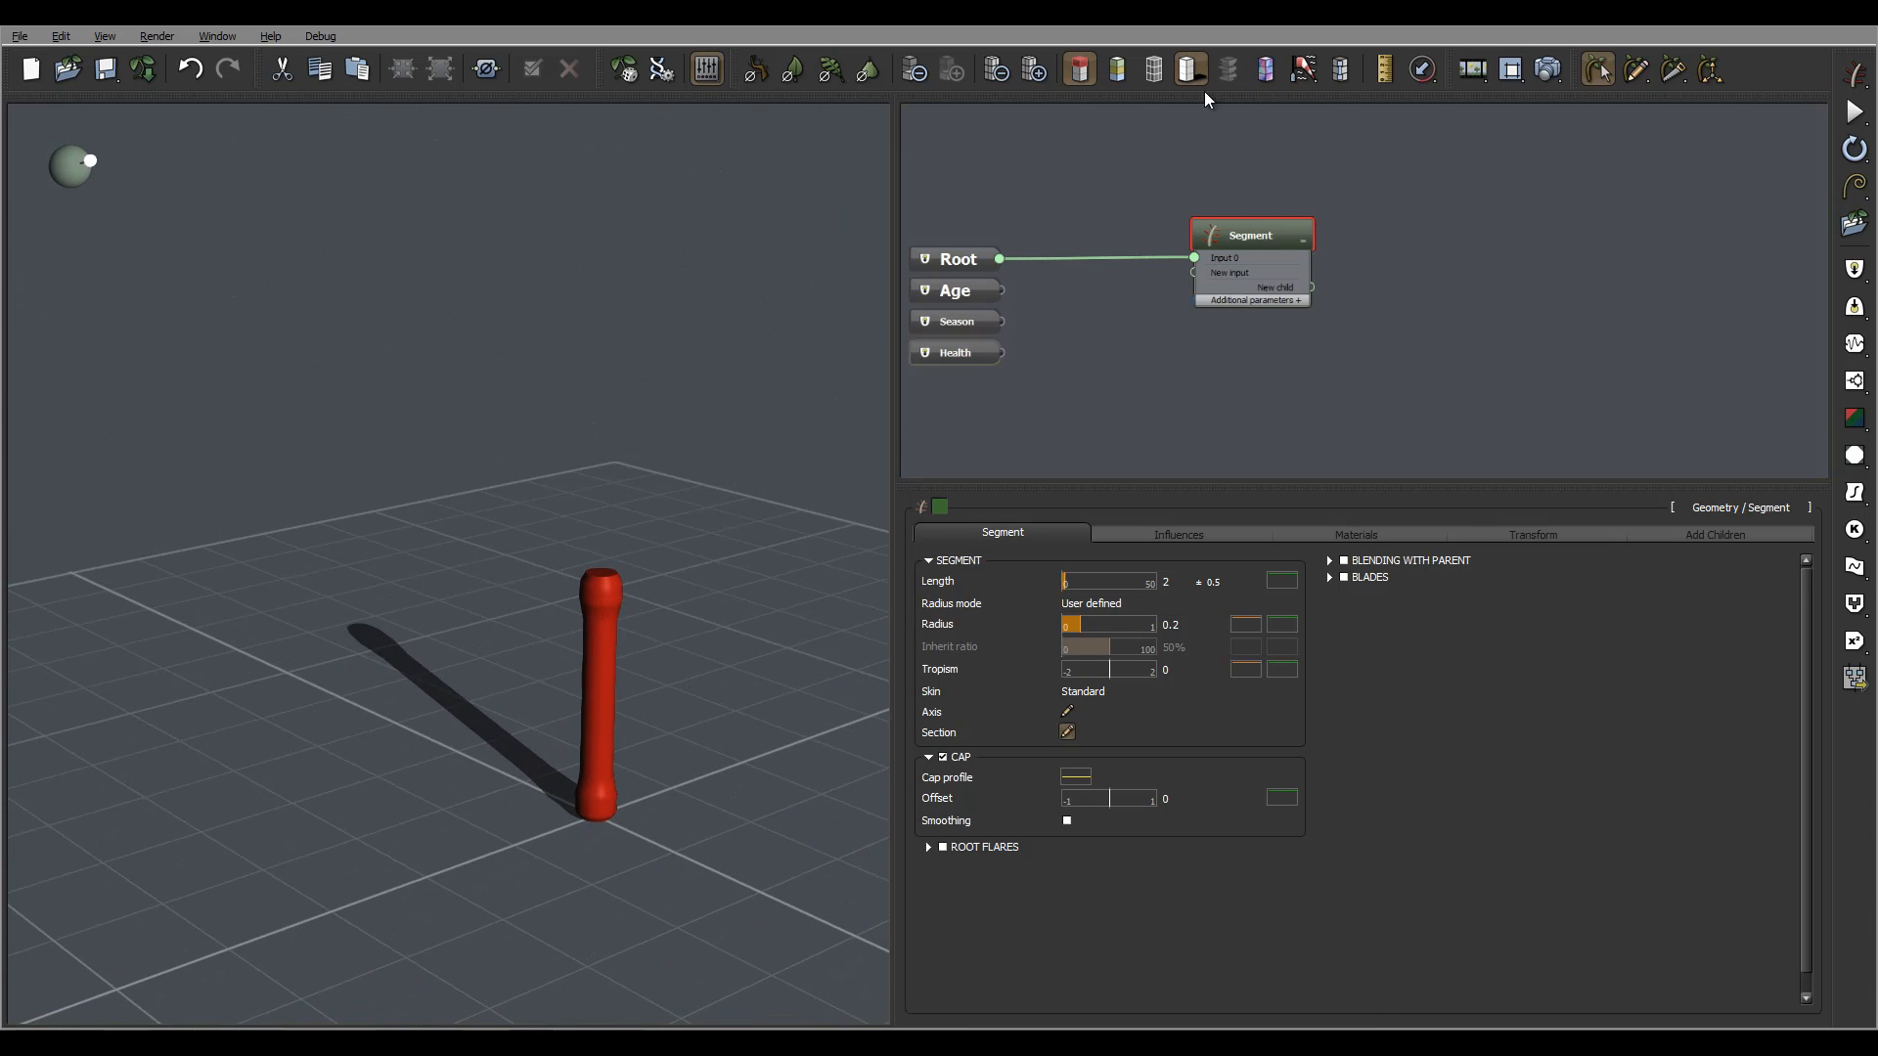
Rename the Segment node as Bamboo
double_click(1249, 235)
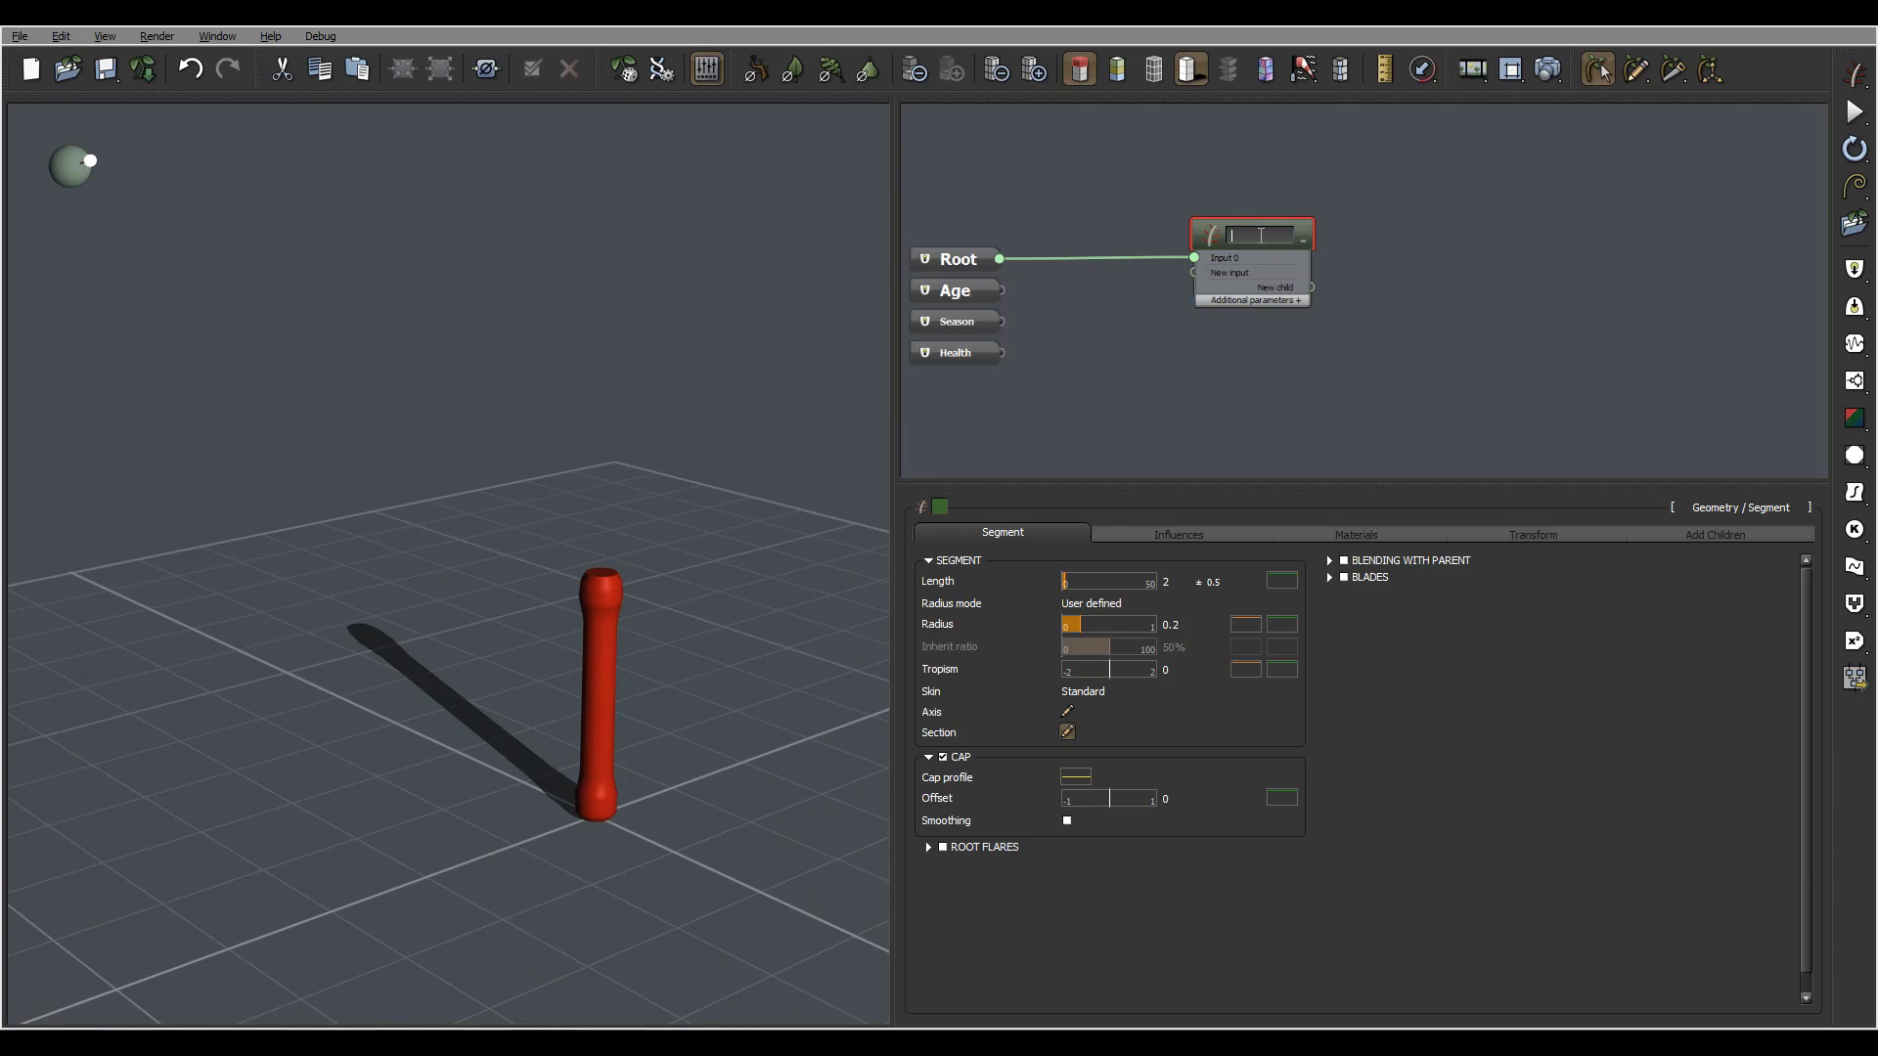
text(Bamboo)
key(Return)
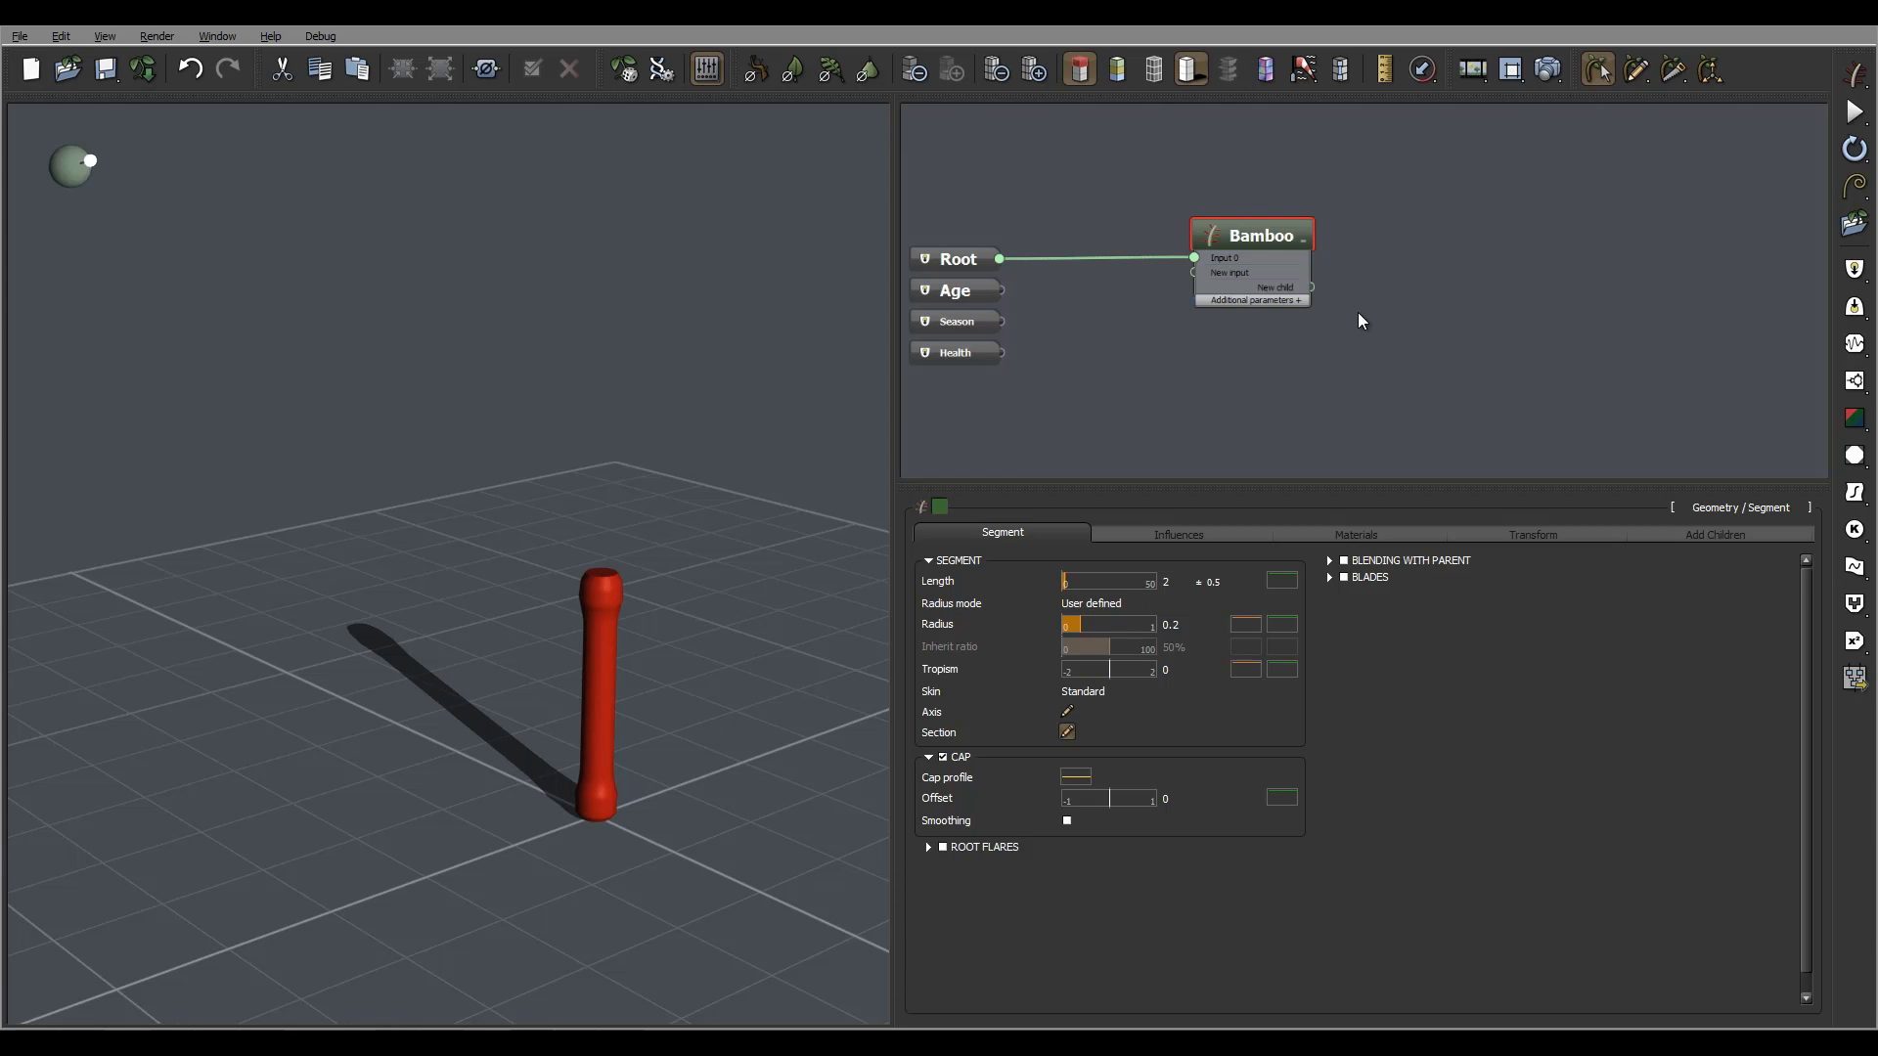
Add a Repeat loop node, connect it between Root and the Bamboo node's input, and move Bamboo farther from Repeat
mouse_move(1438, 311)
middle_down()
mouse_move(1350, 314)
mouse_move(1404, 301)
middle_up()
click(1094, 307)
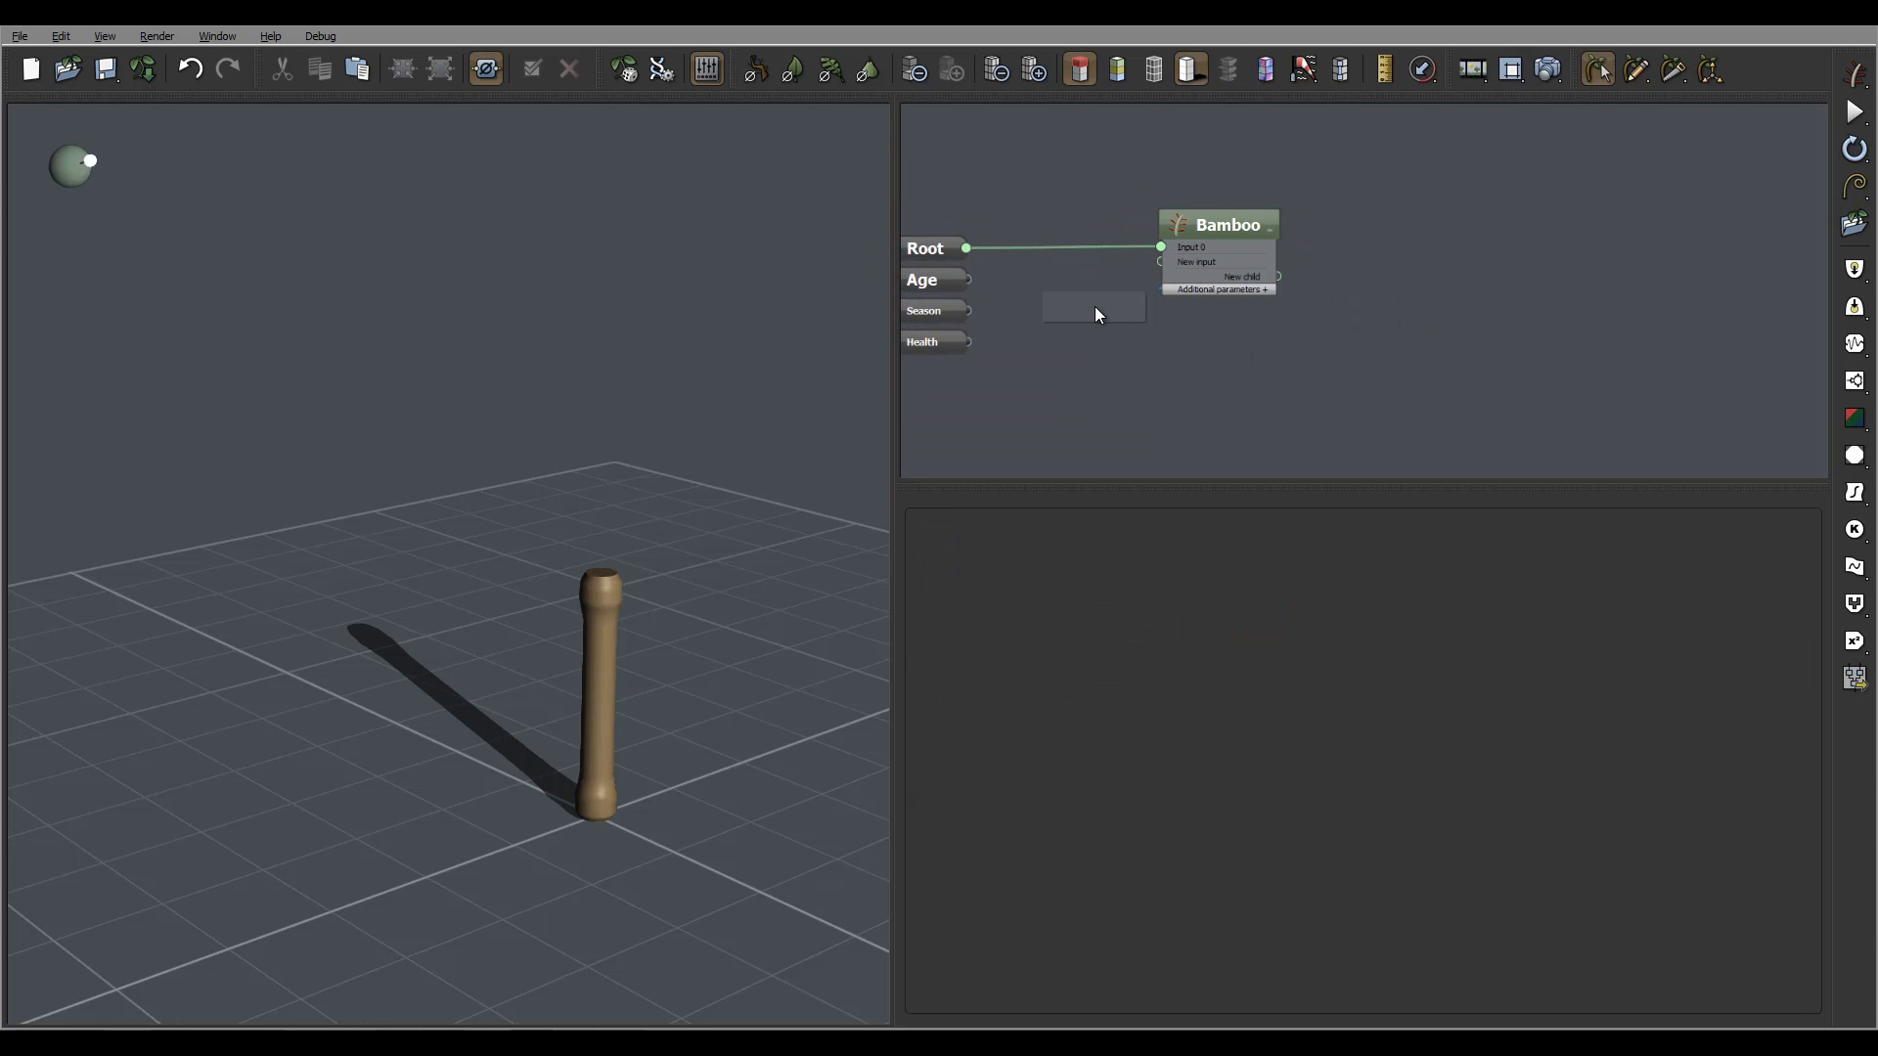
right_click(1094, 307)
mouse_move(1161, 352)
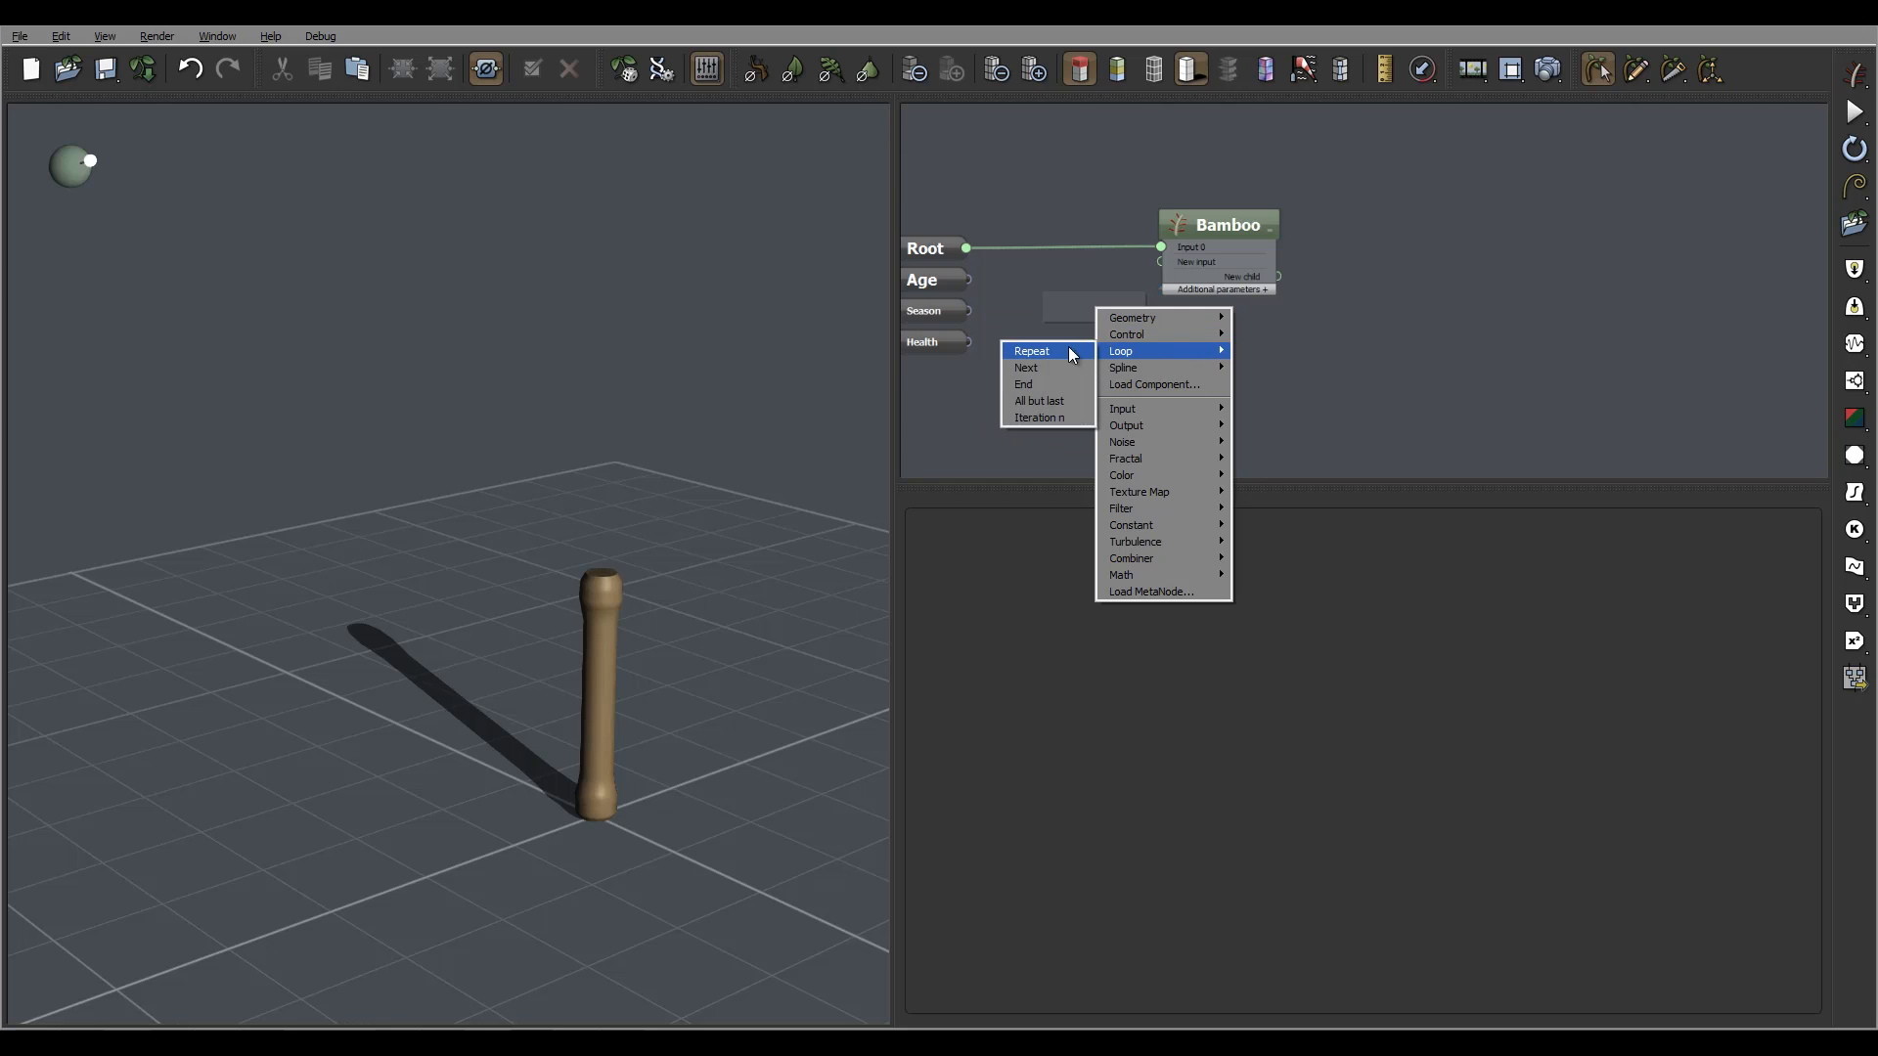
click(1054, 348)
drag(1049, 303, 966, 249)
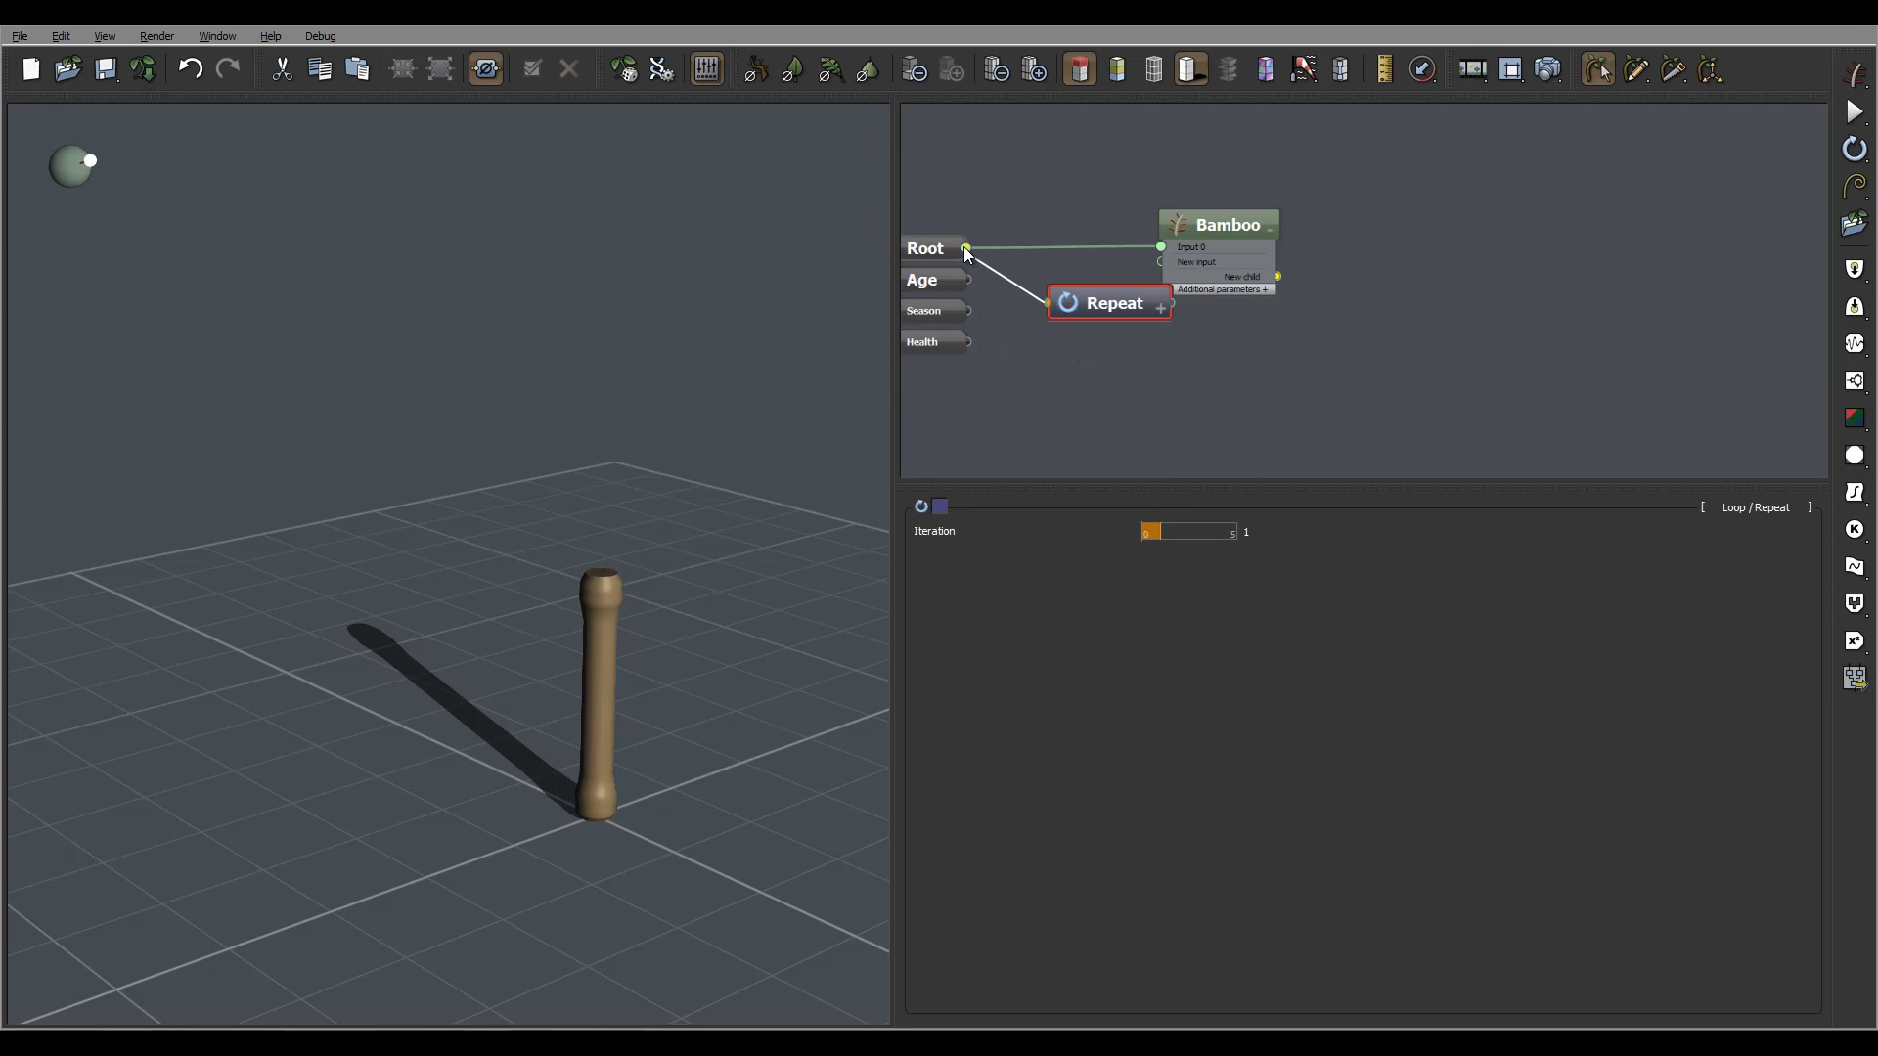
drag(1161, 247, 1168, 305)
click(1207, 217)
click(1199, 219)
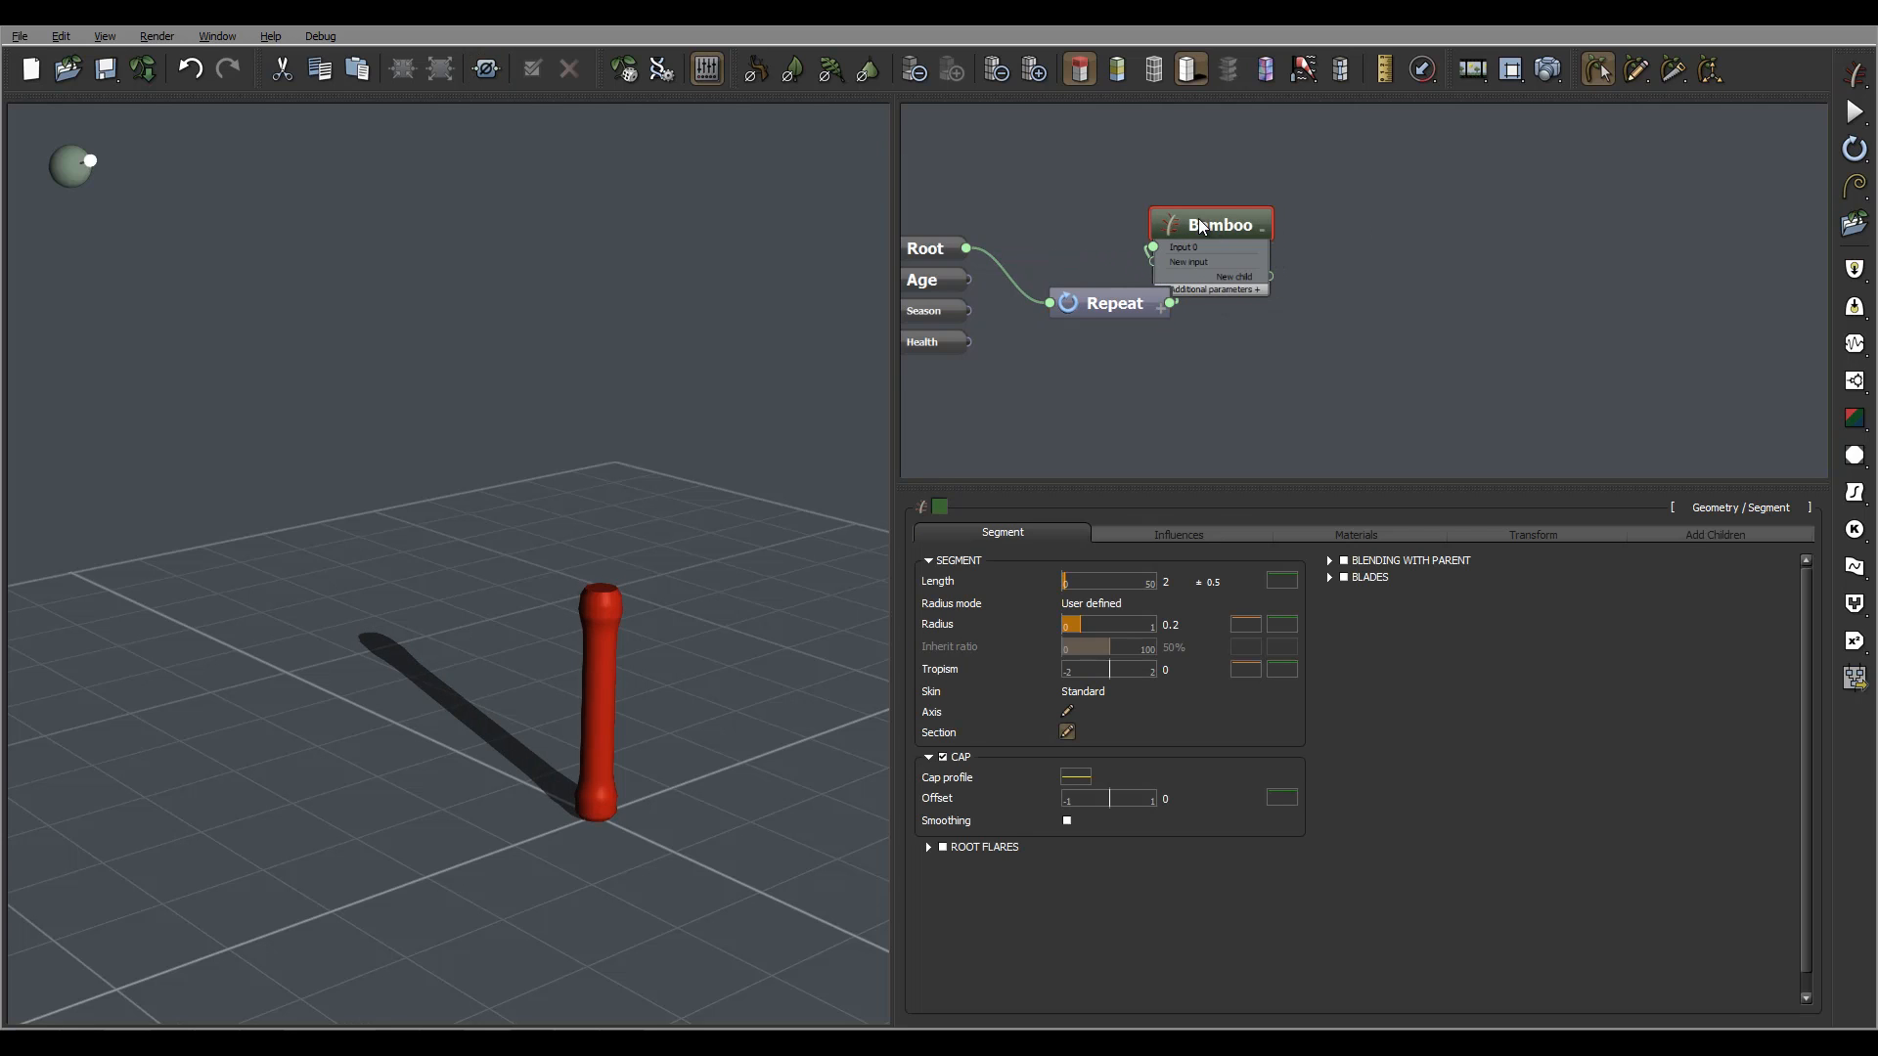
drag(1199, 219, 1288, 217)
Add a Next loop node and connect it to the Bamboo node's new child output
middle_drag(1551, 264, 1497, 255)
right_click(1389, 266)
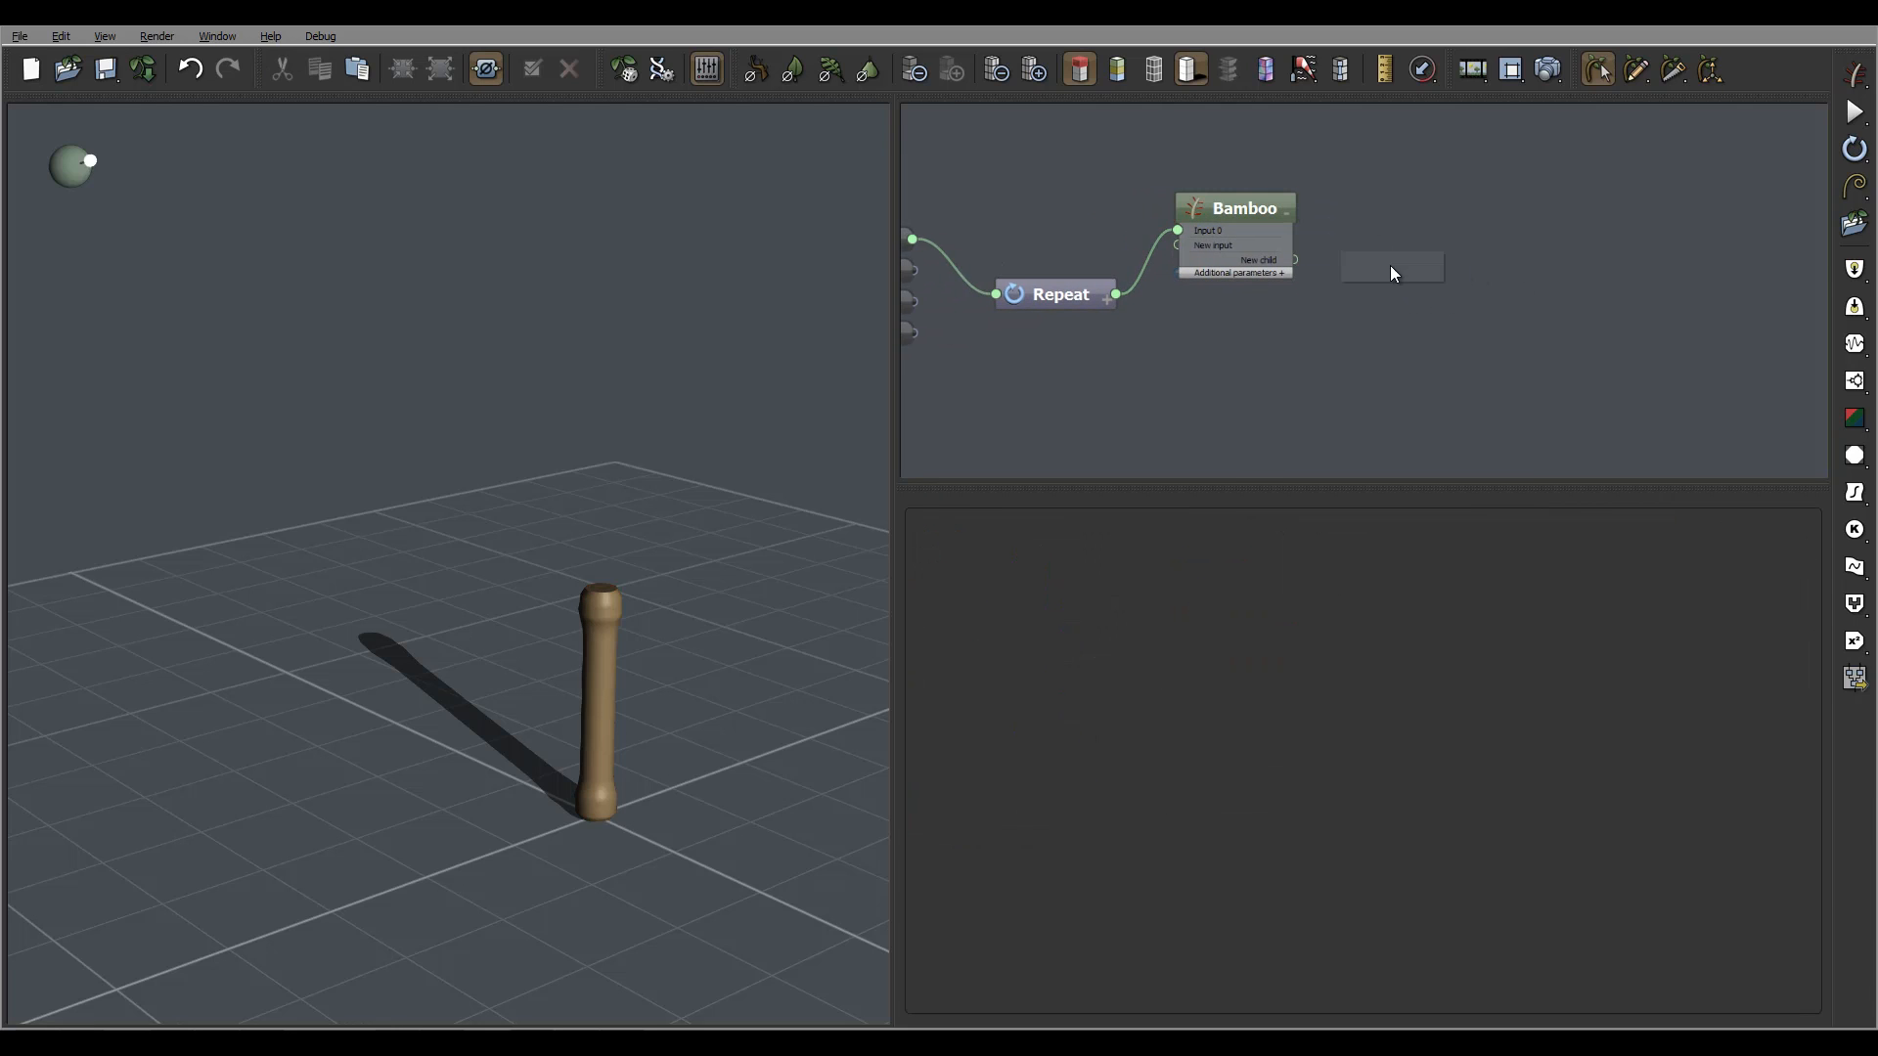
mouse_move(1441, 272)
mouse_move(1439, 309)
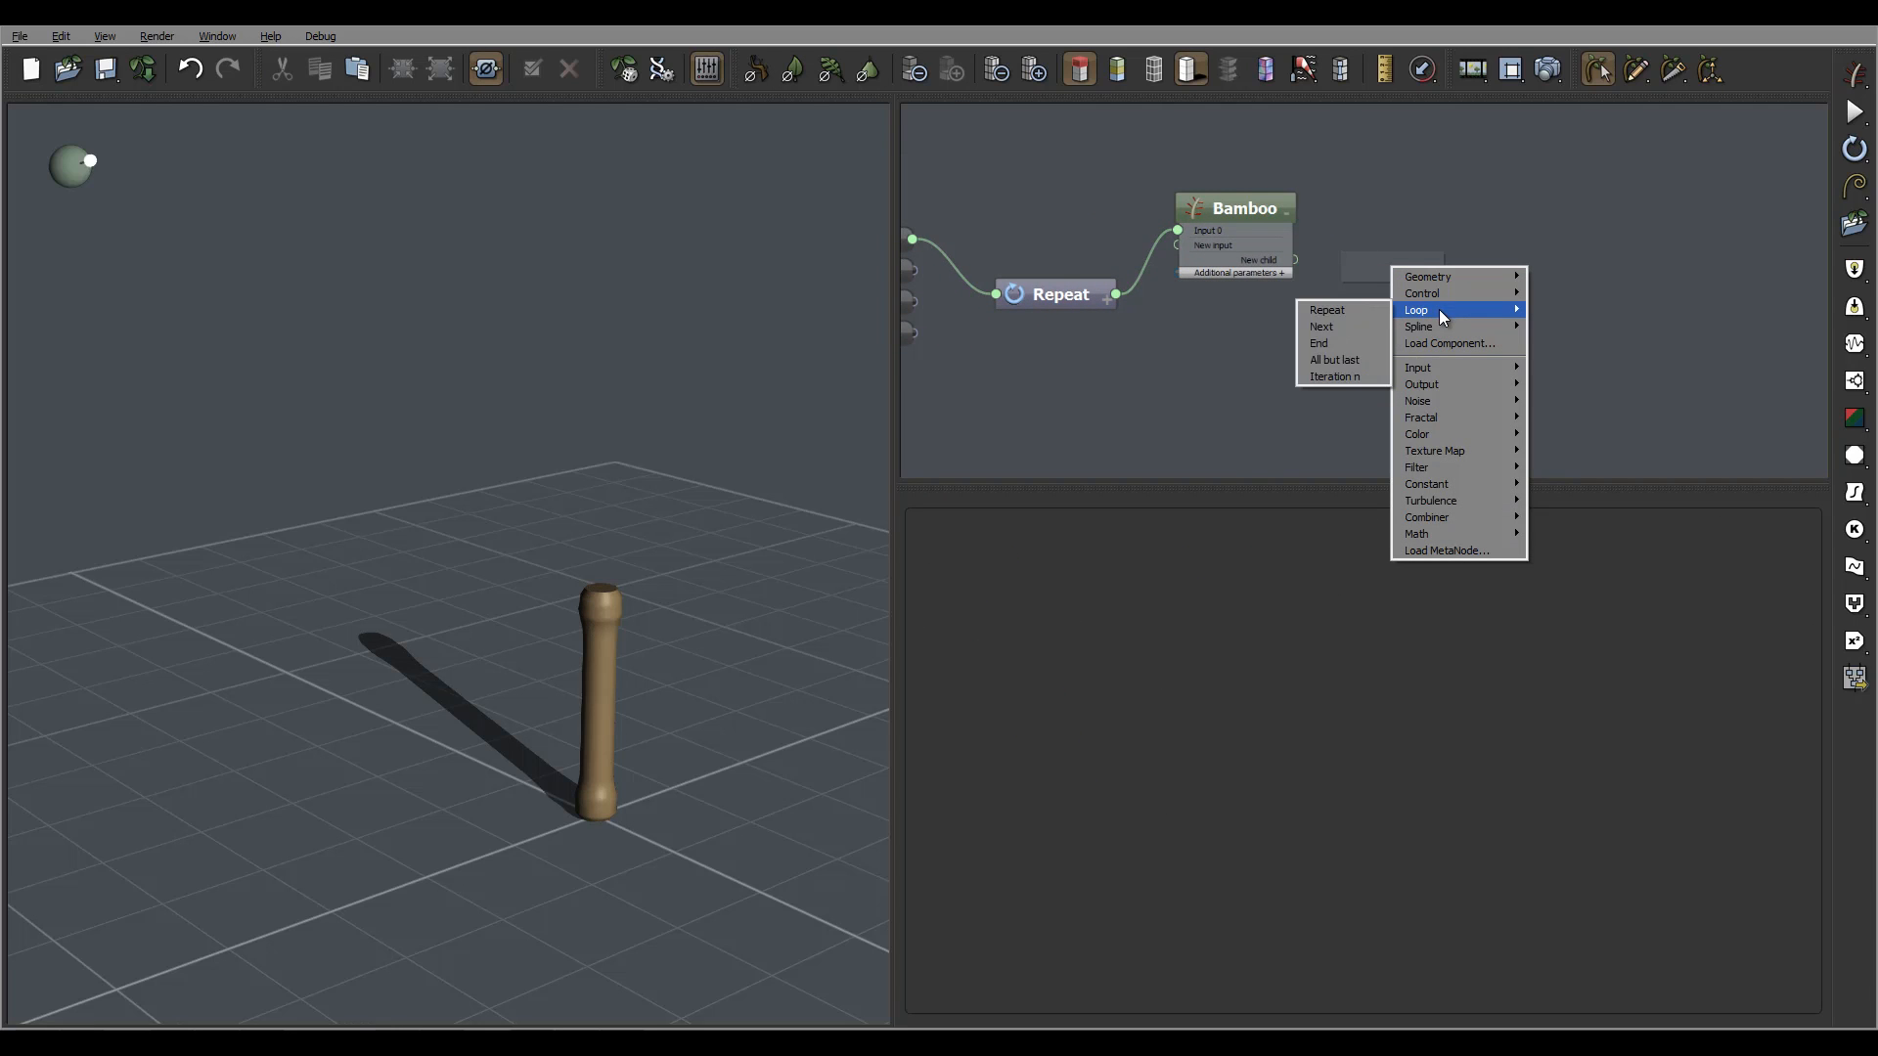
click(1353, 336)
drag(1346, 262, 1293, 261)
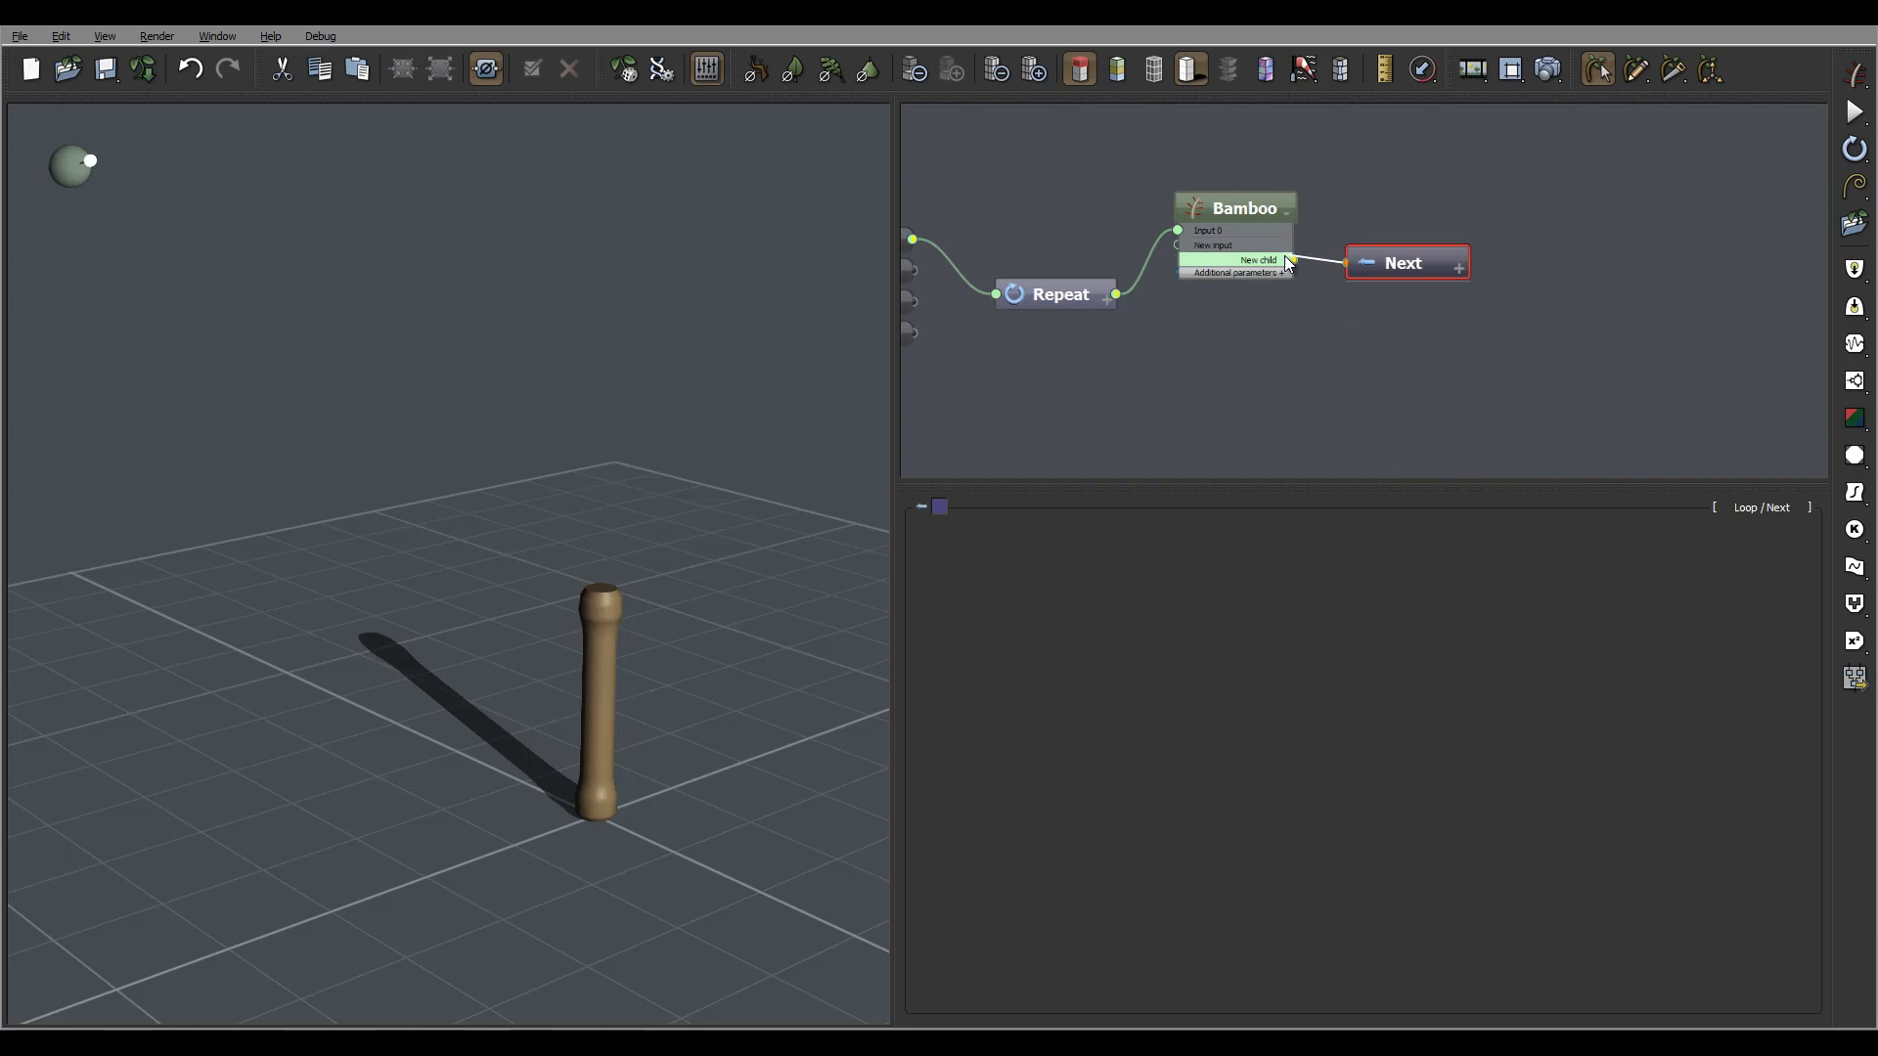
Set the Repeat node's iteration to 5 and inspect the repeated bamboo segments from another angle
click(1060, 299)
click(1259, 536)
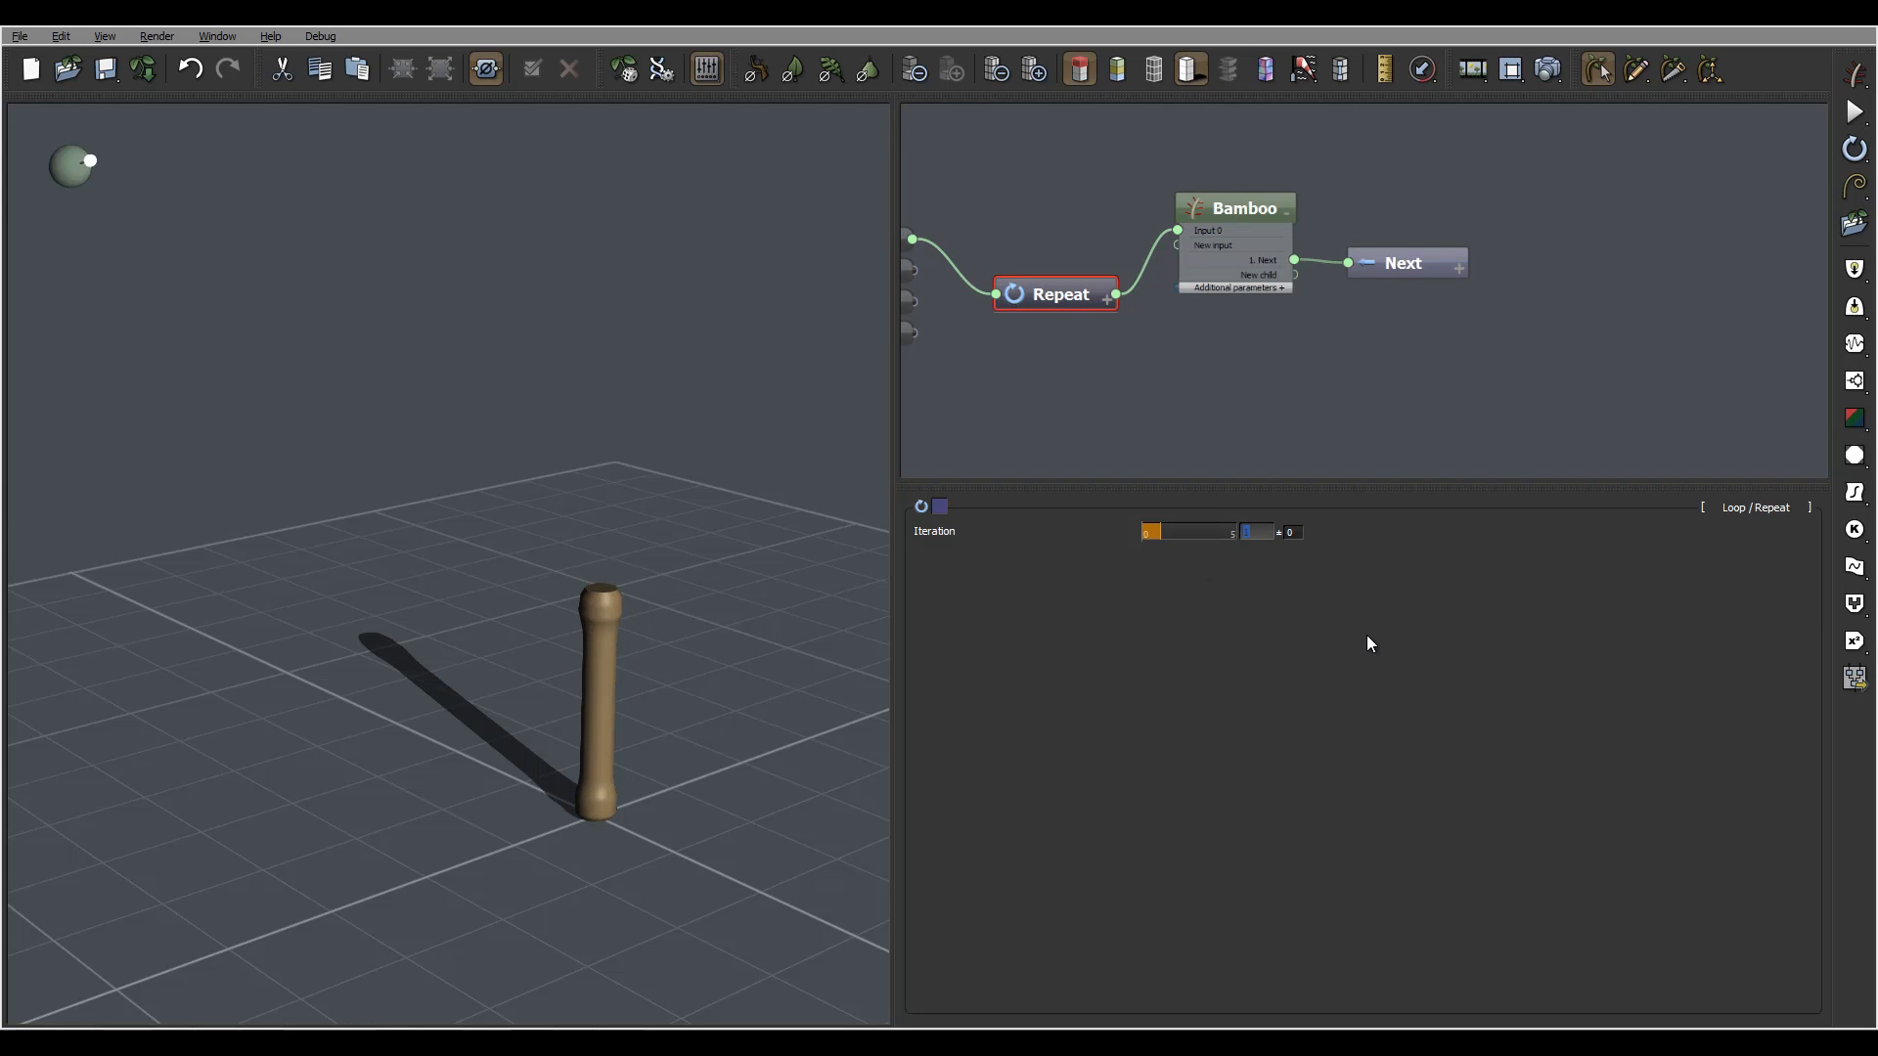
key(Return)
drag(601, 526, 743, 606)
middle_drag(960, 424, 720, 361)
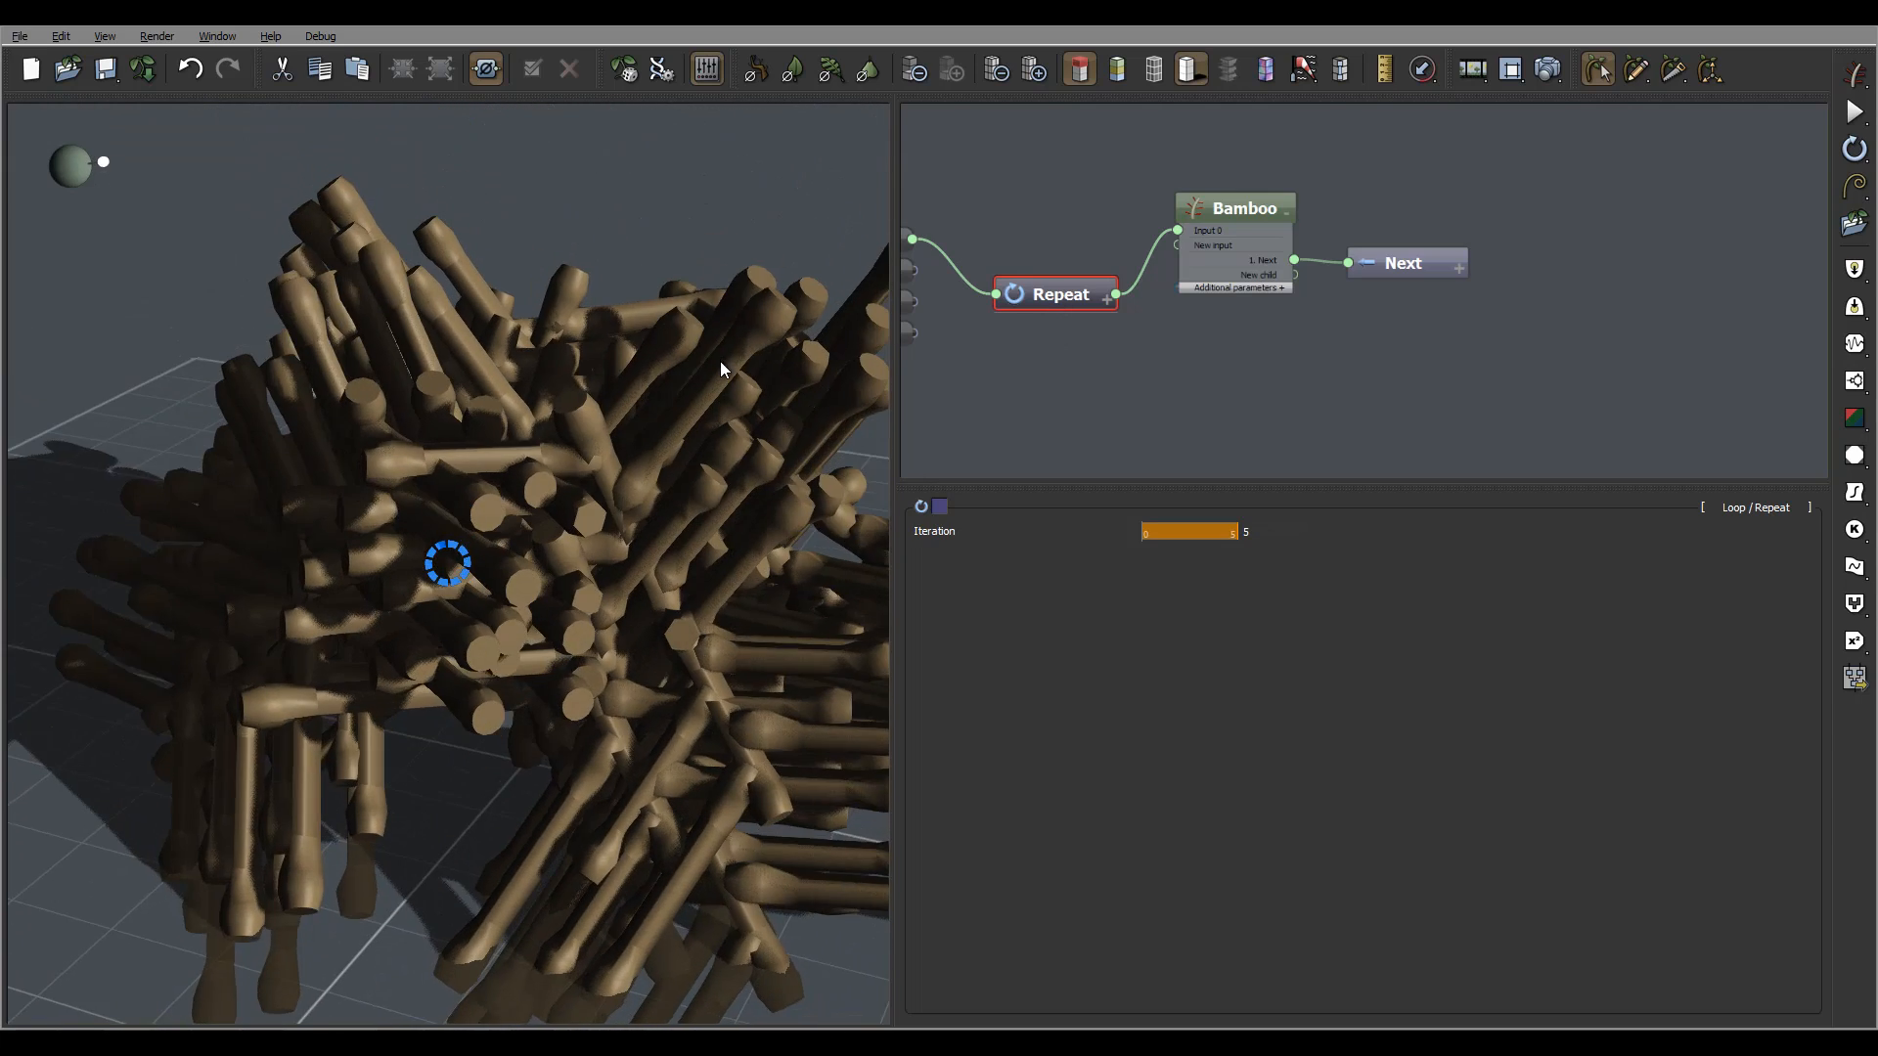
middle_drag(1396, 299, 1478, 315)
middle_drag(673, 516, 763, 508)
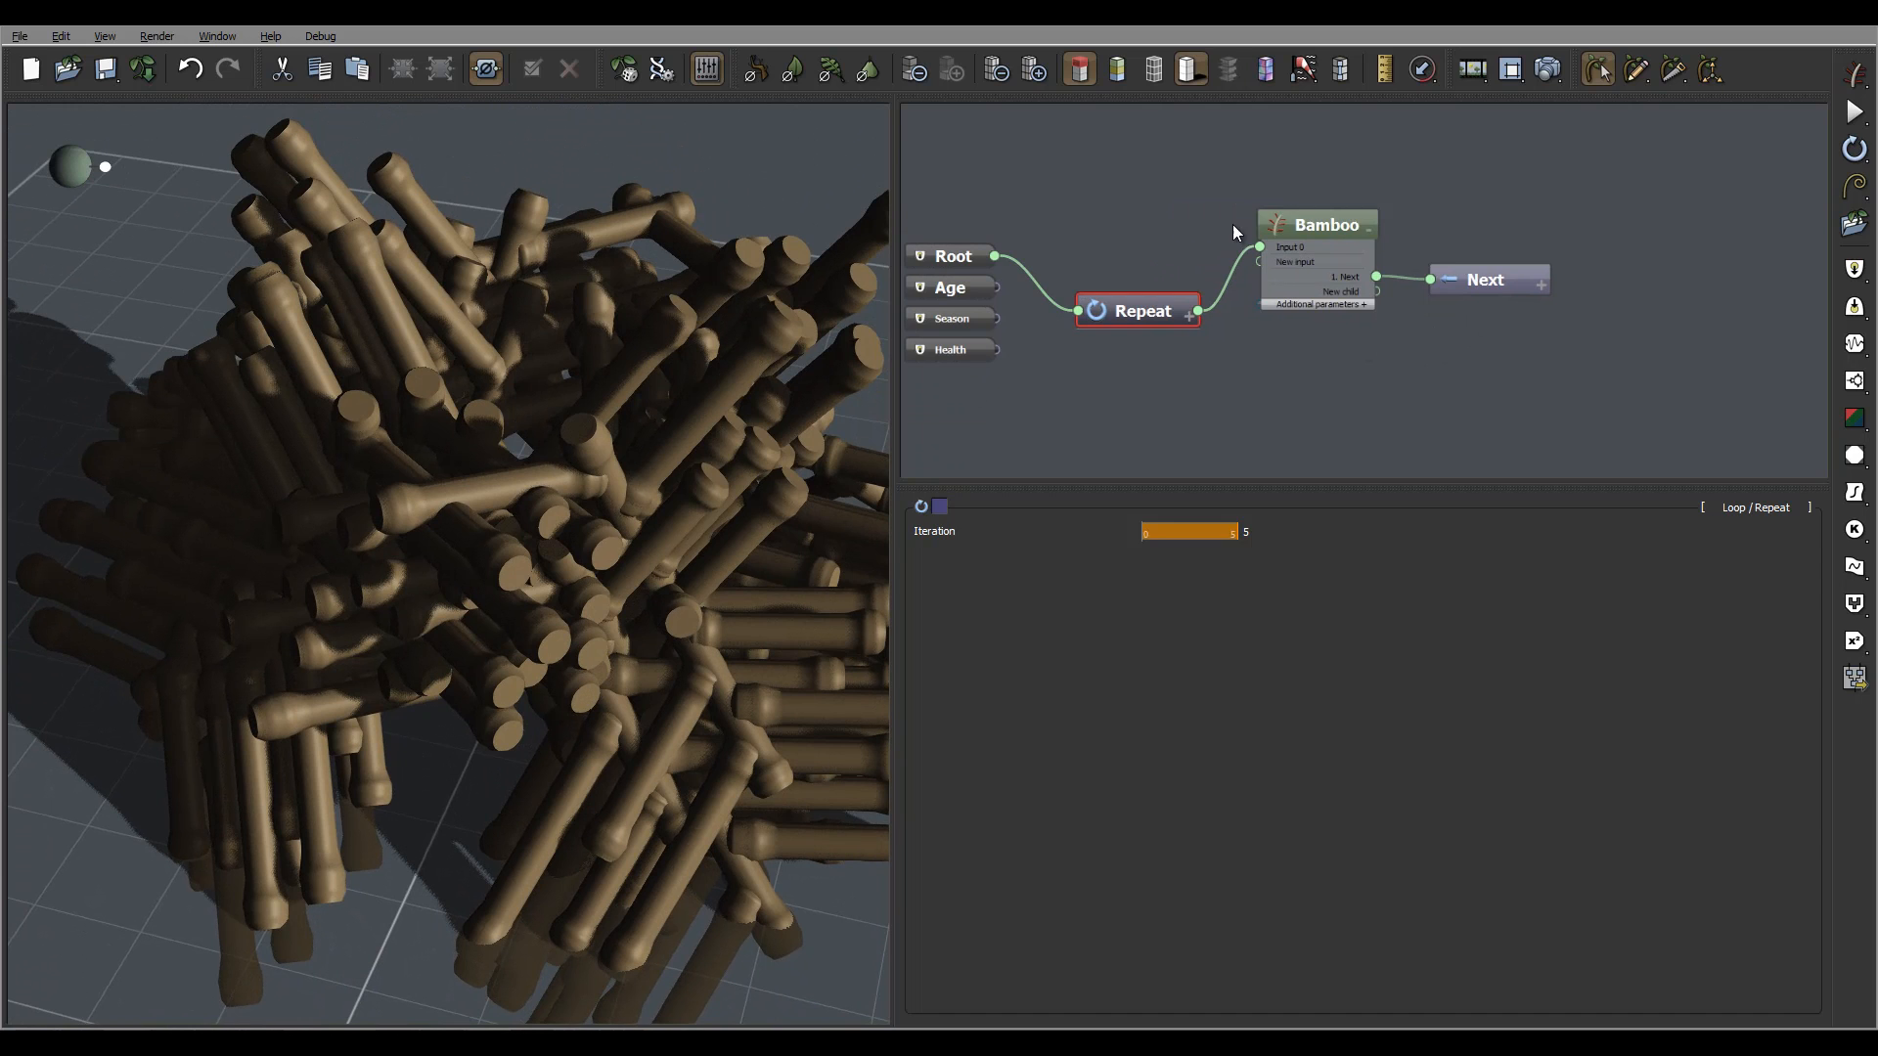
Make the Bamboo node's Next child start from the tip of the segment
click(1318, 233)
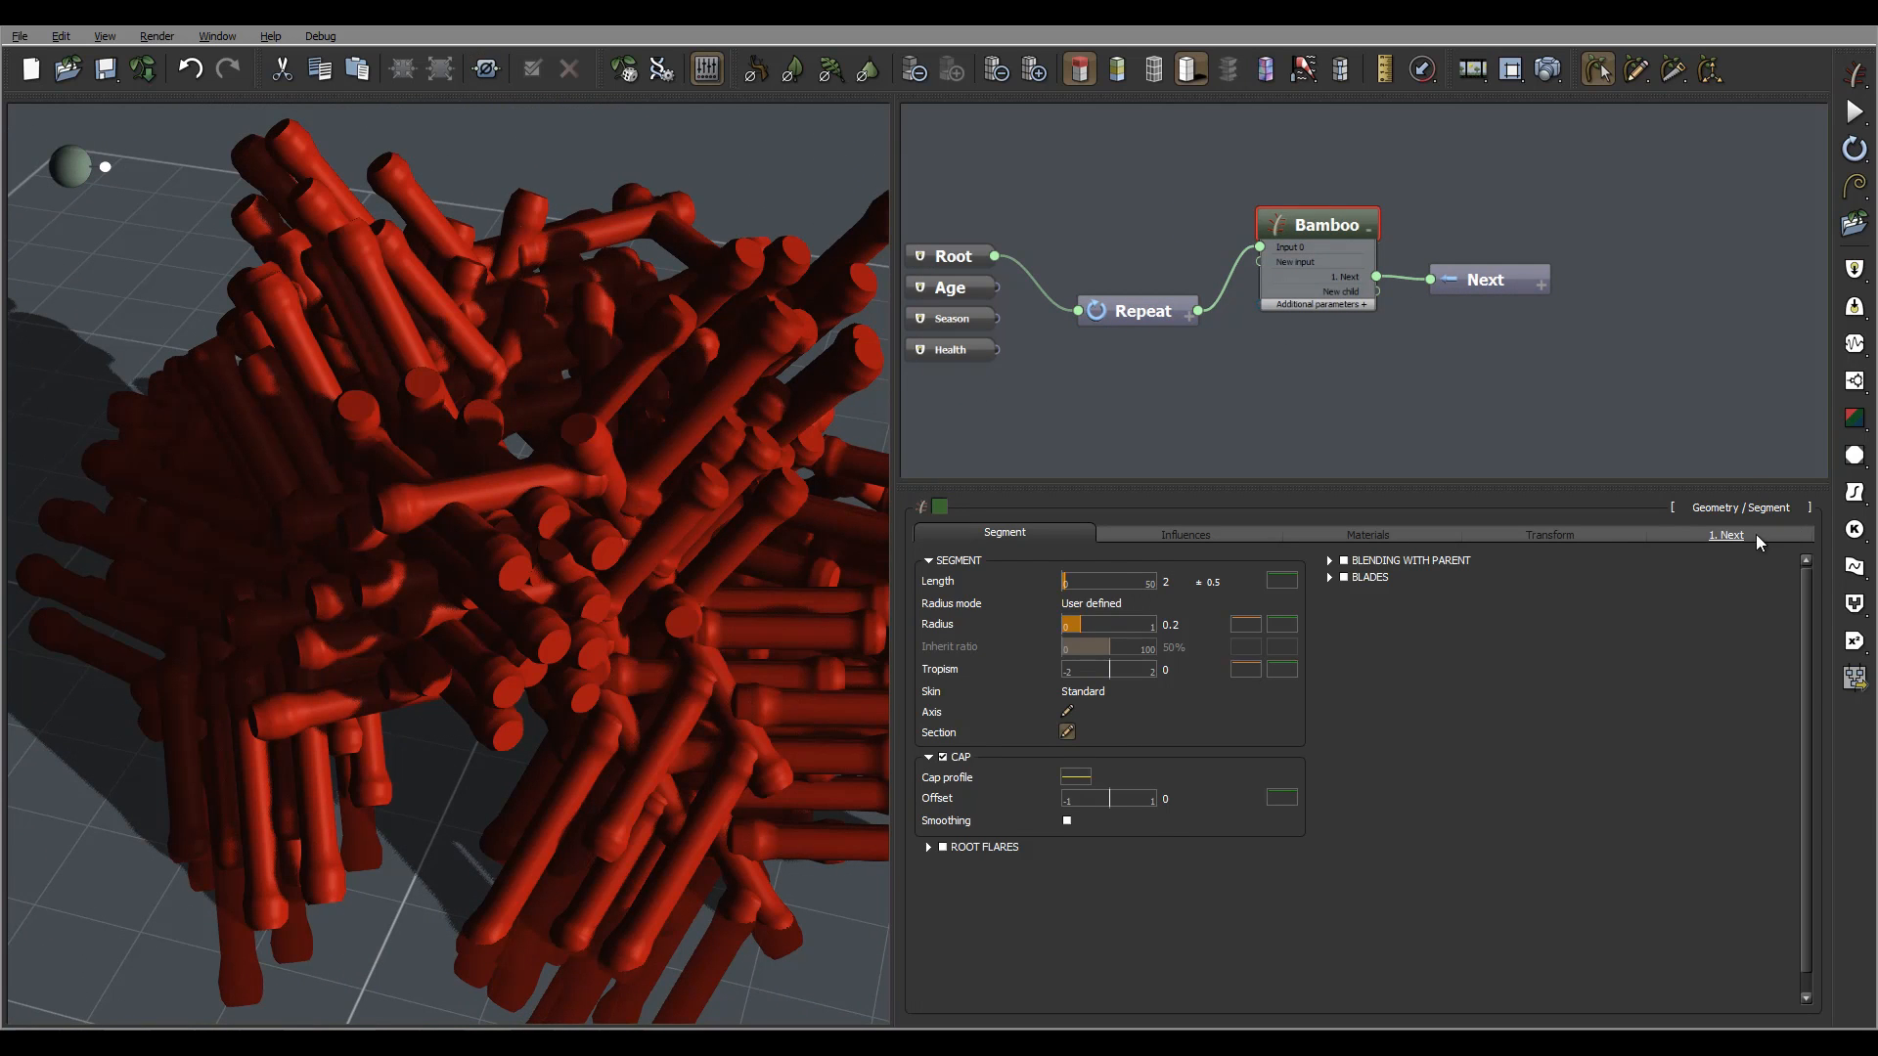
click(1729, 534)
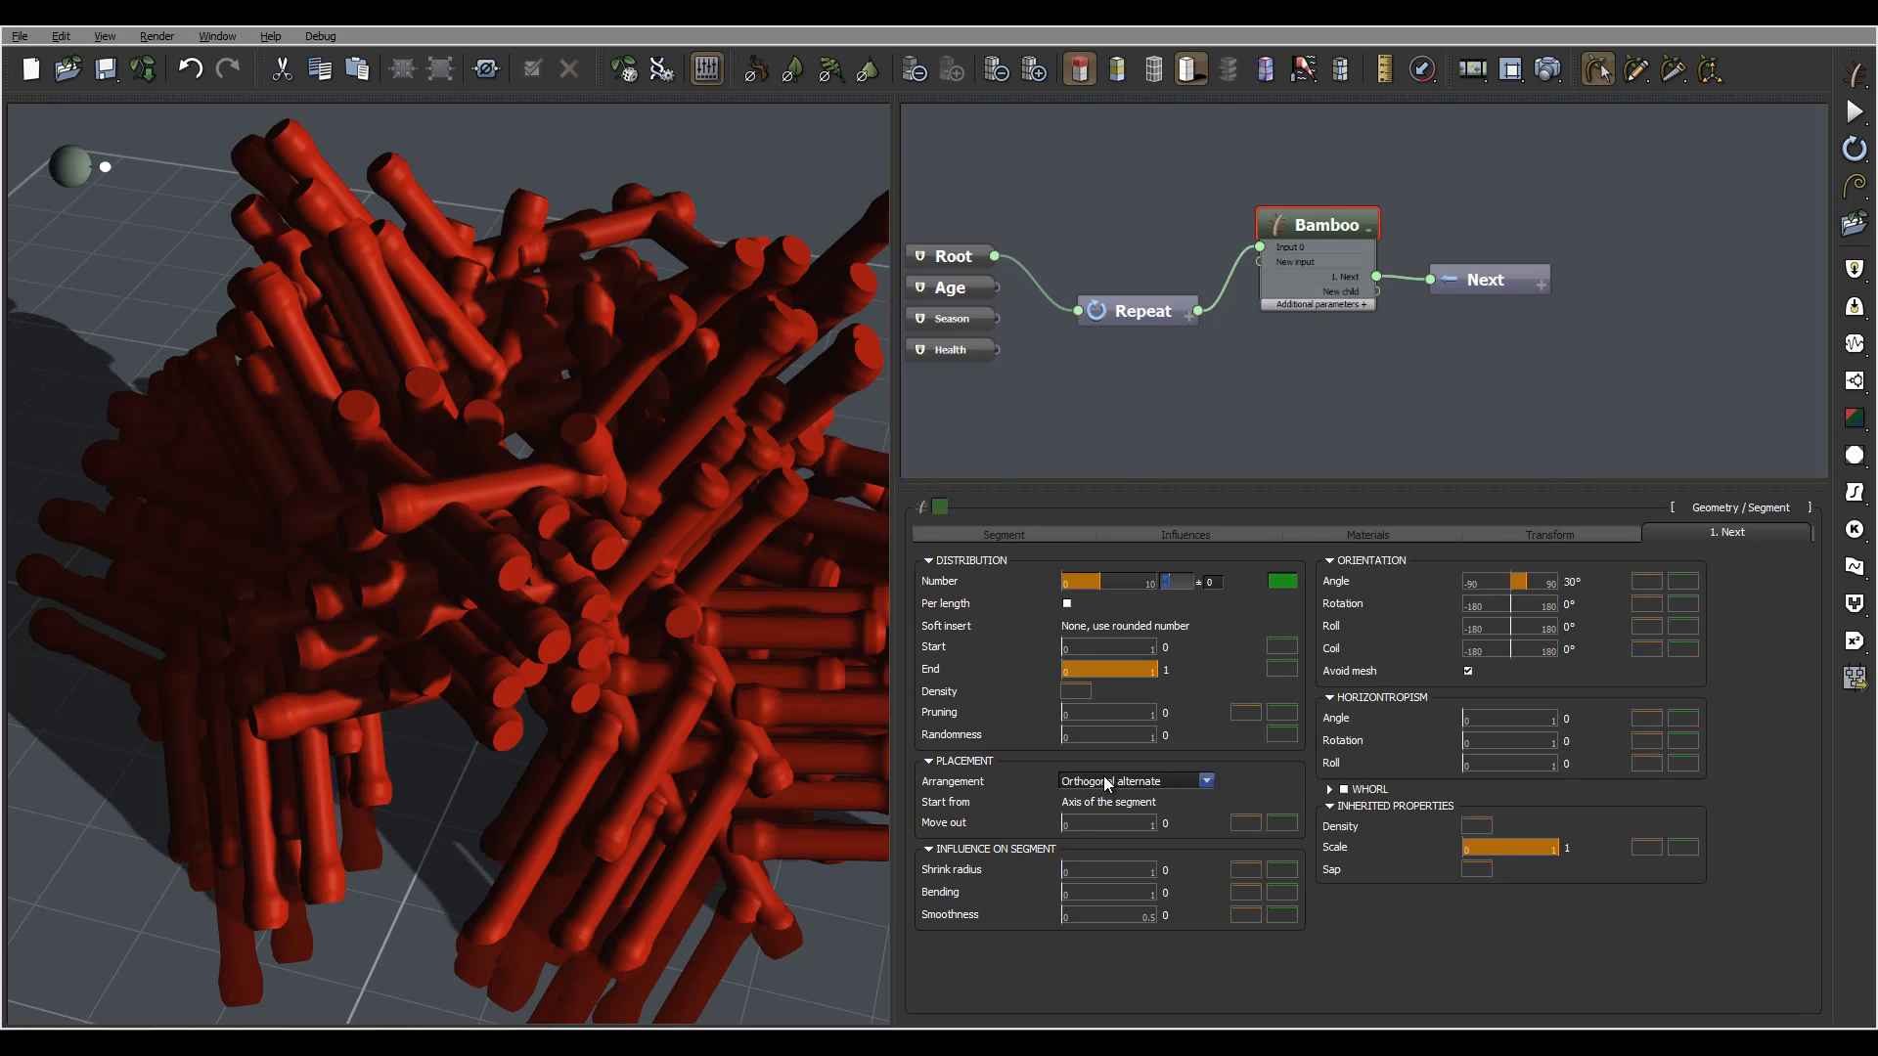
click(1135, 802)
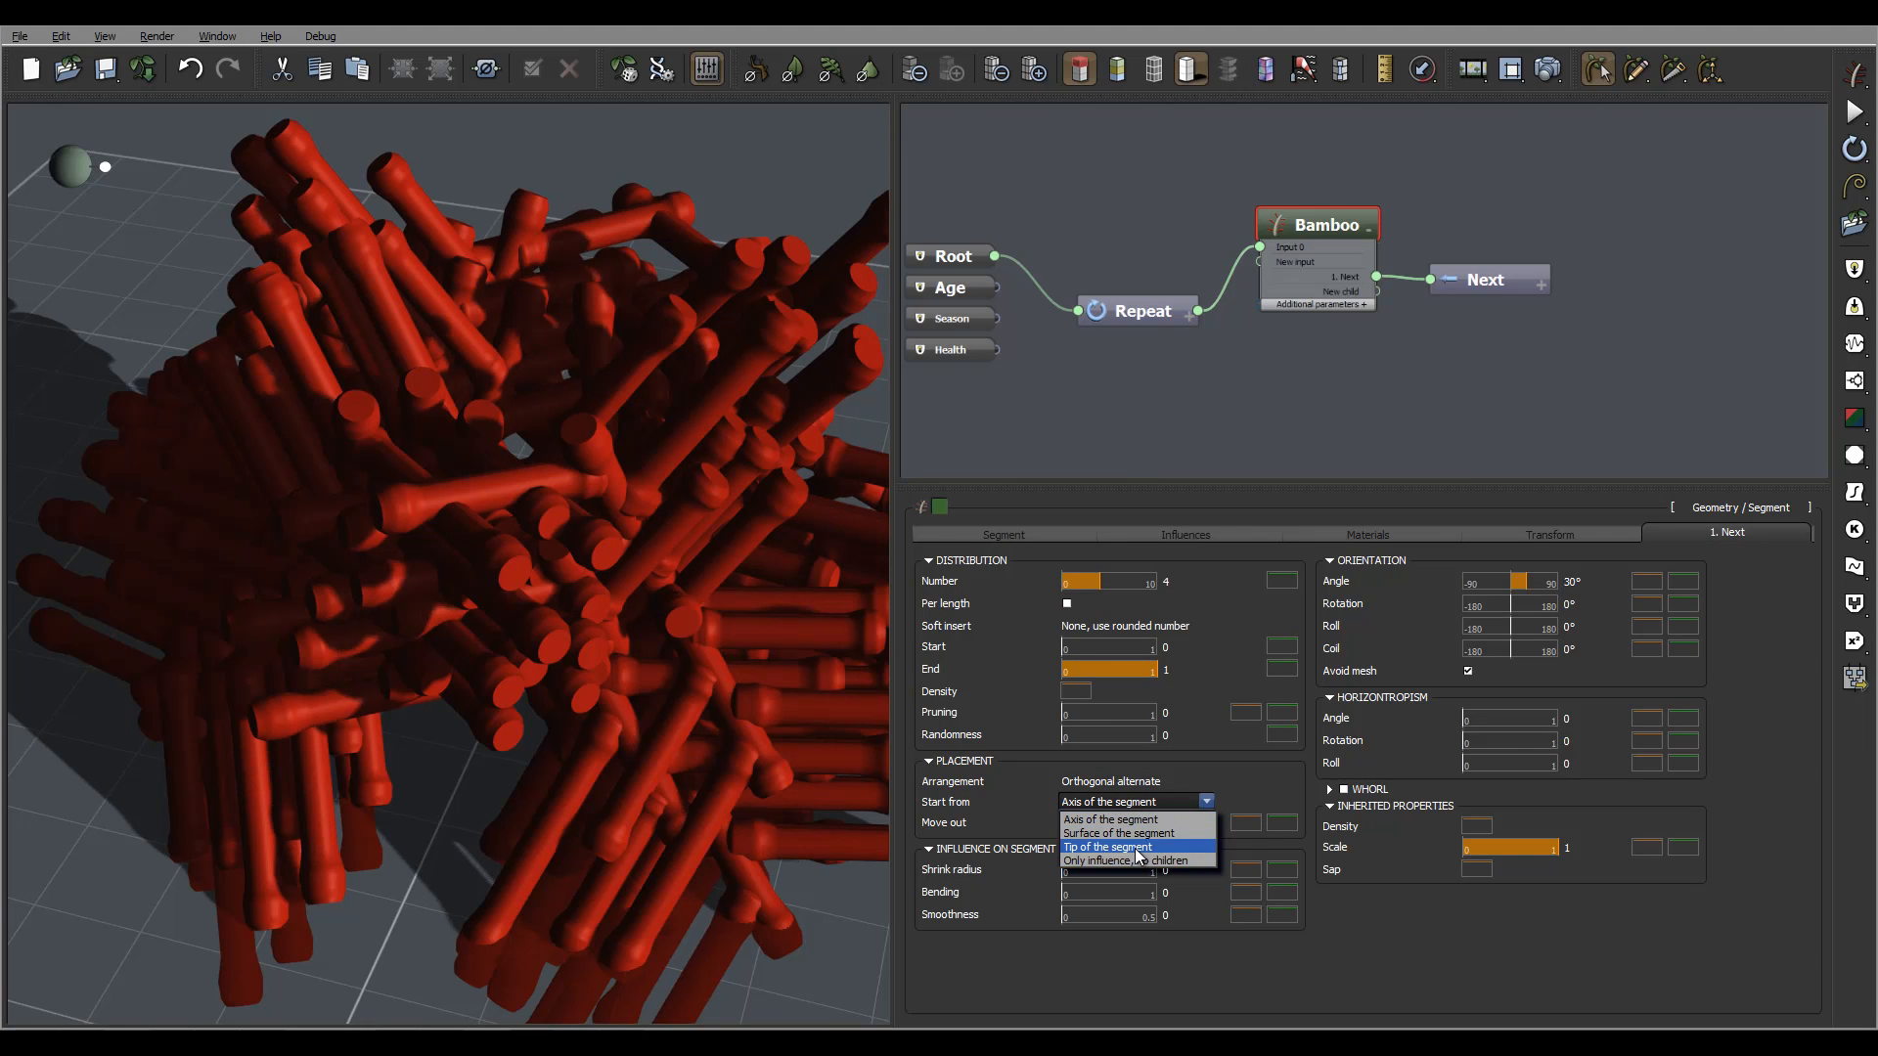
click(1135, 847)
right_drag(686, 485, 830, 419)
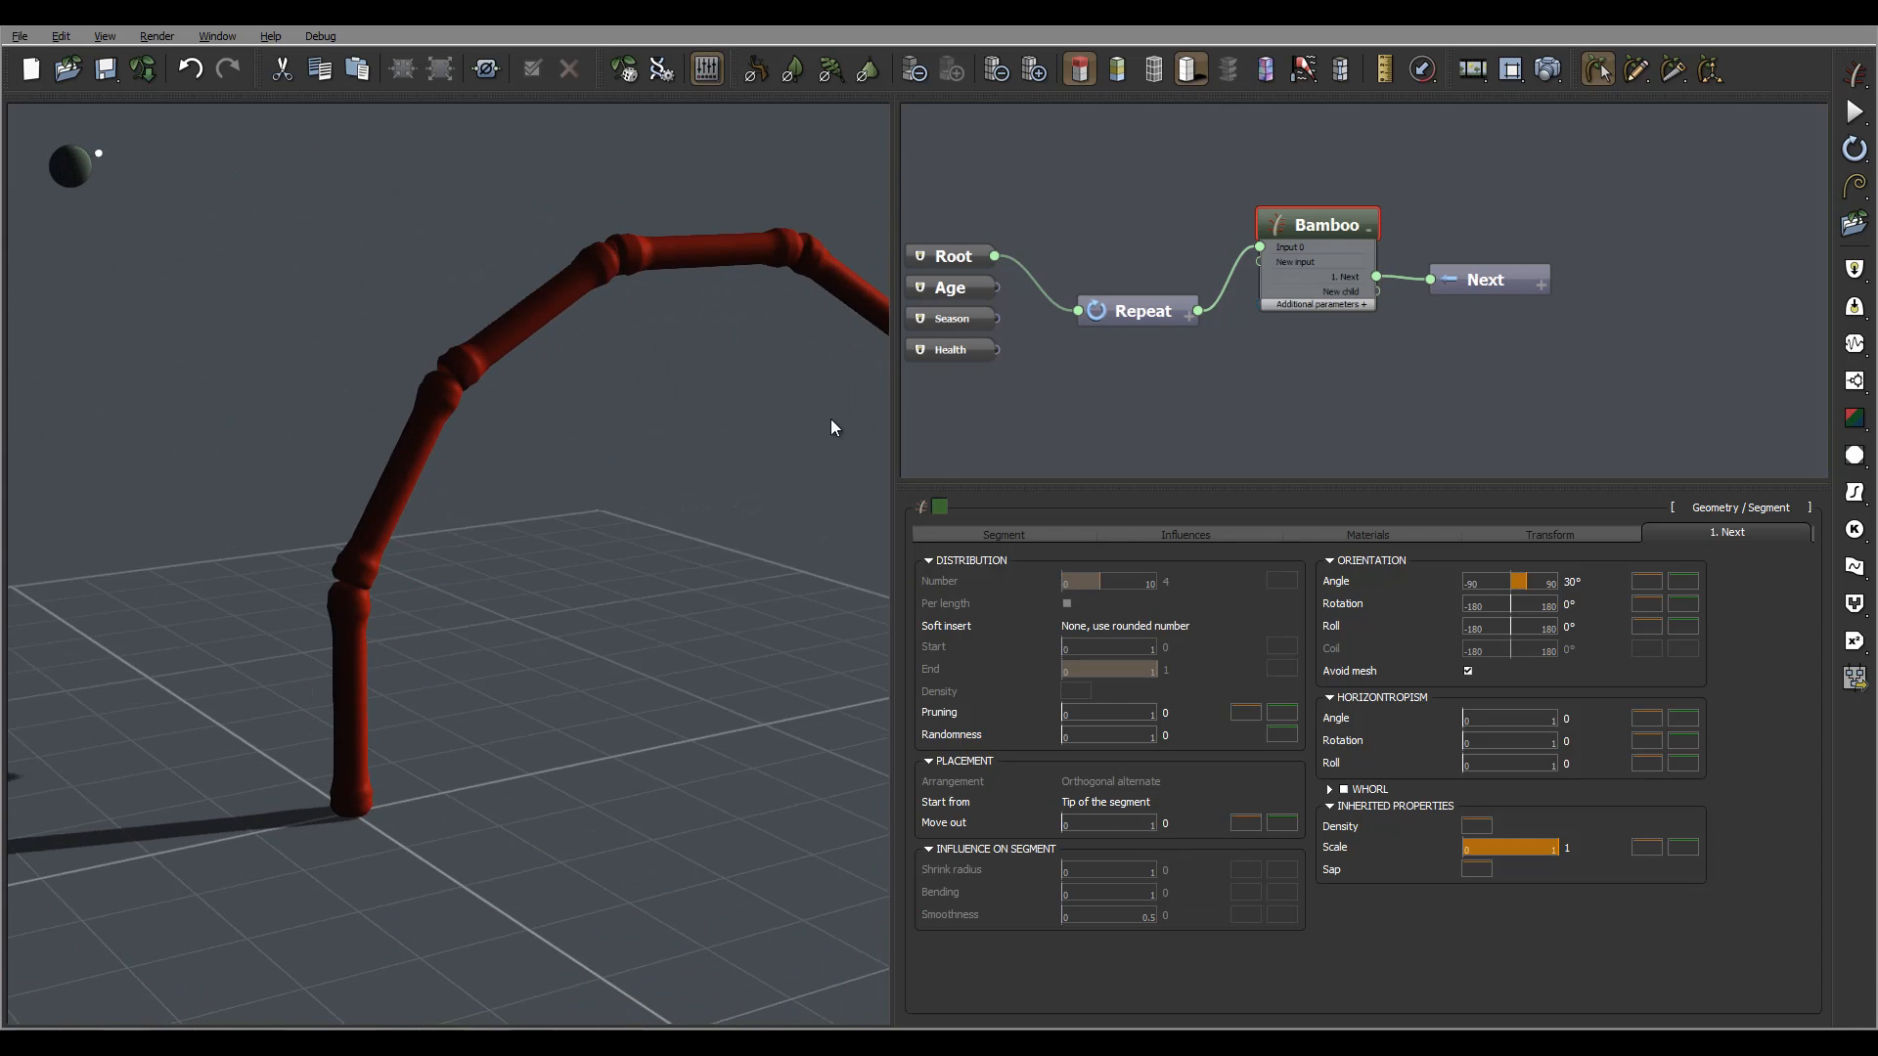
Set the orientation angle of the Bamboo node's Next child to 0° and view the whole stalk
click(1586, 583)
text(0)
key(Return)
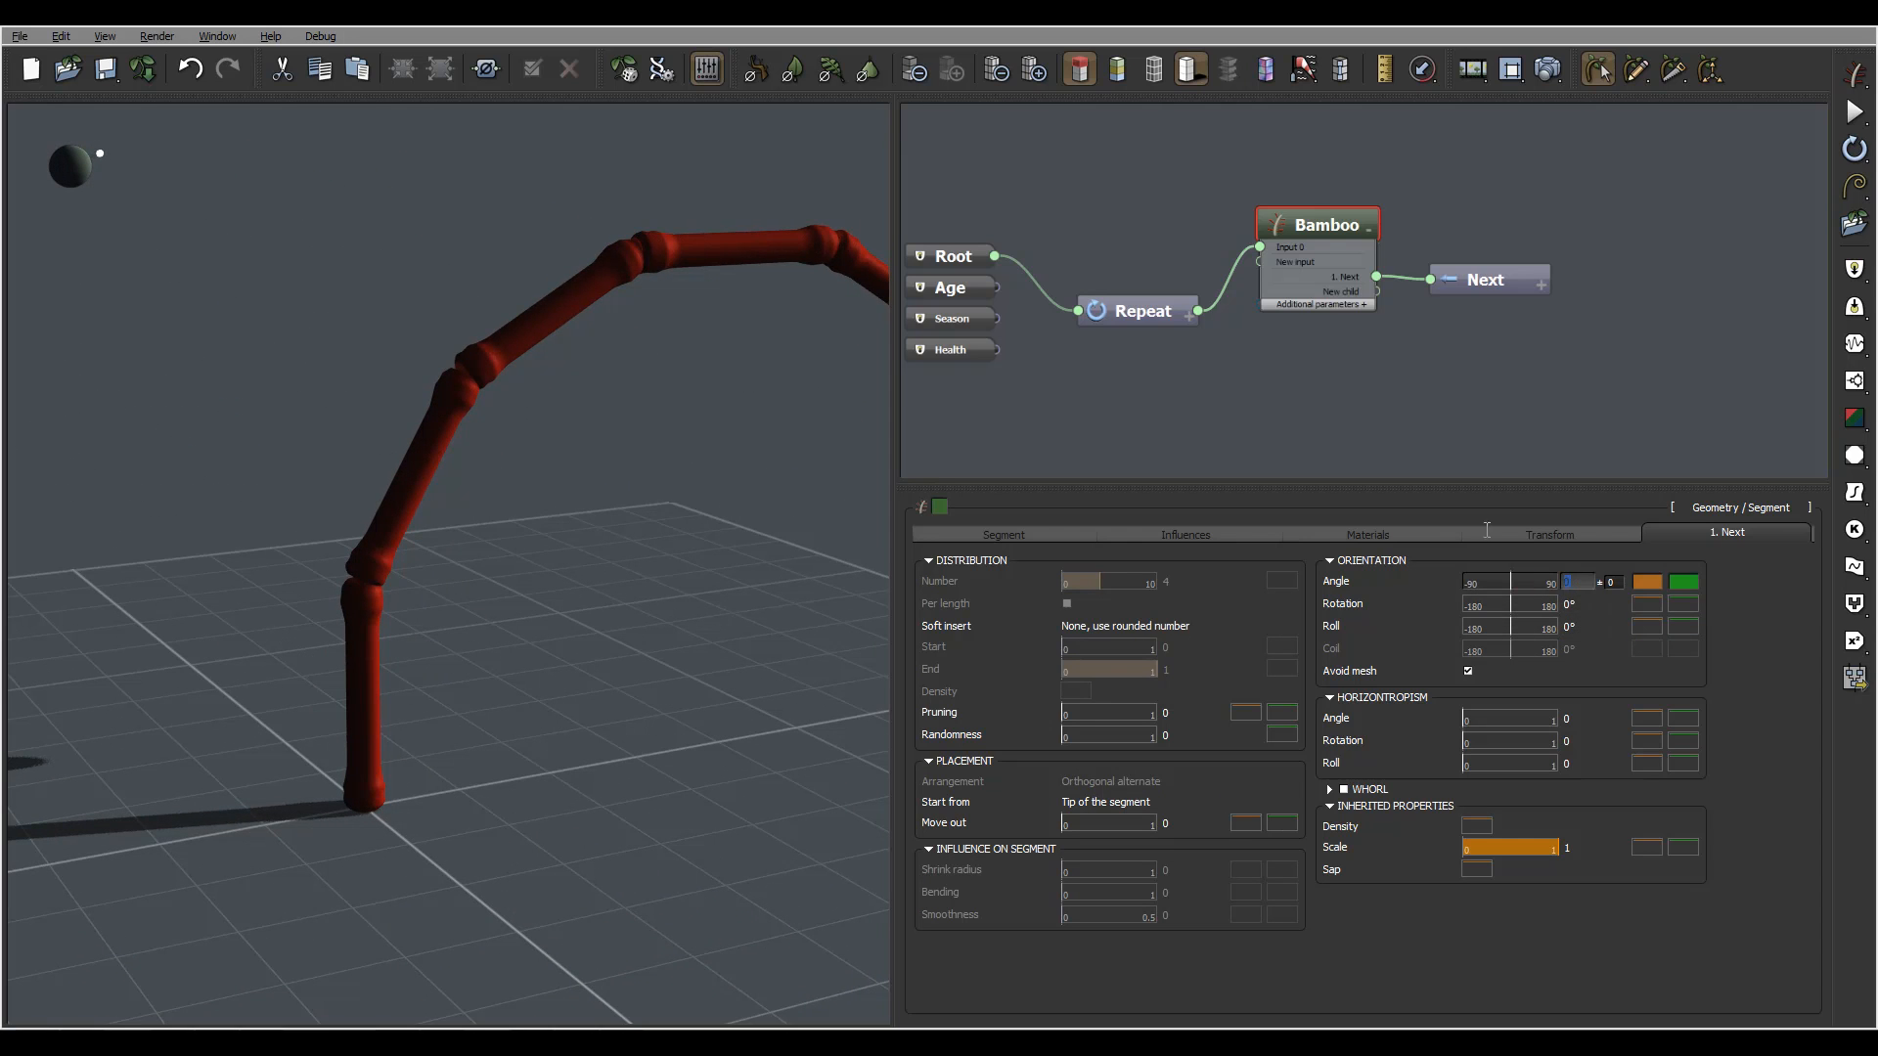
right_drag(638, 287, 665, 456)
right_drag(571, 311, 489, 262)
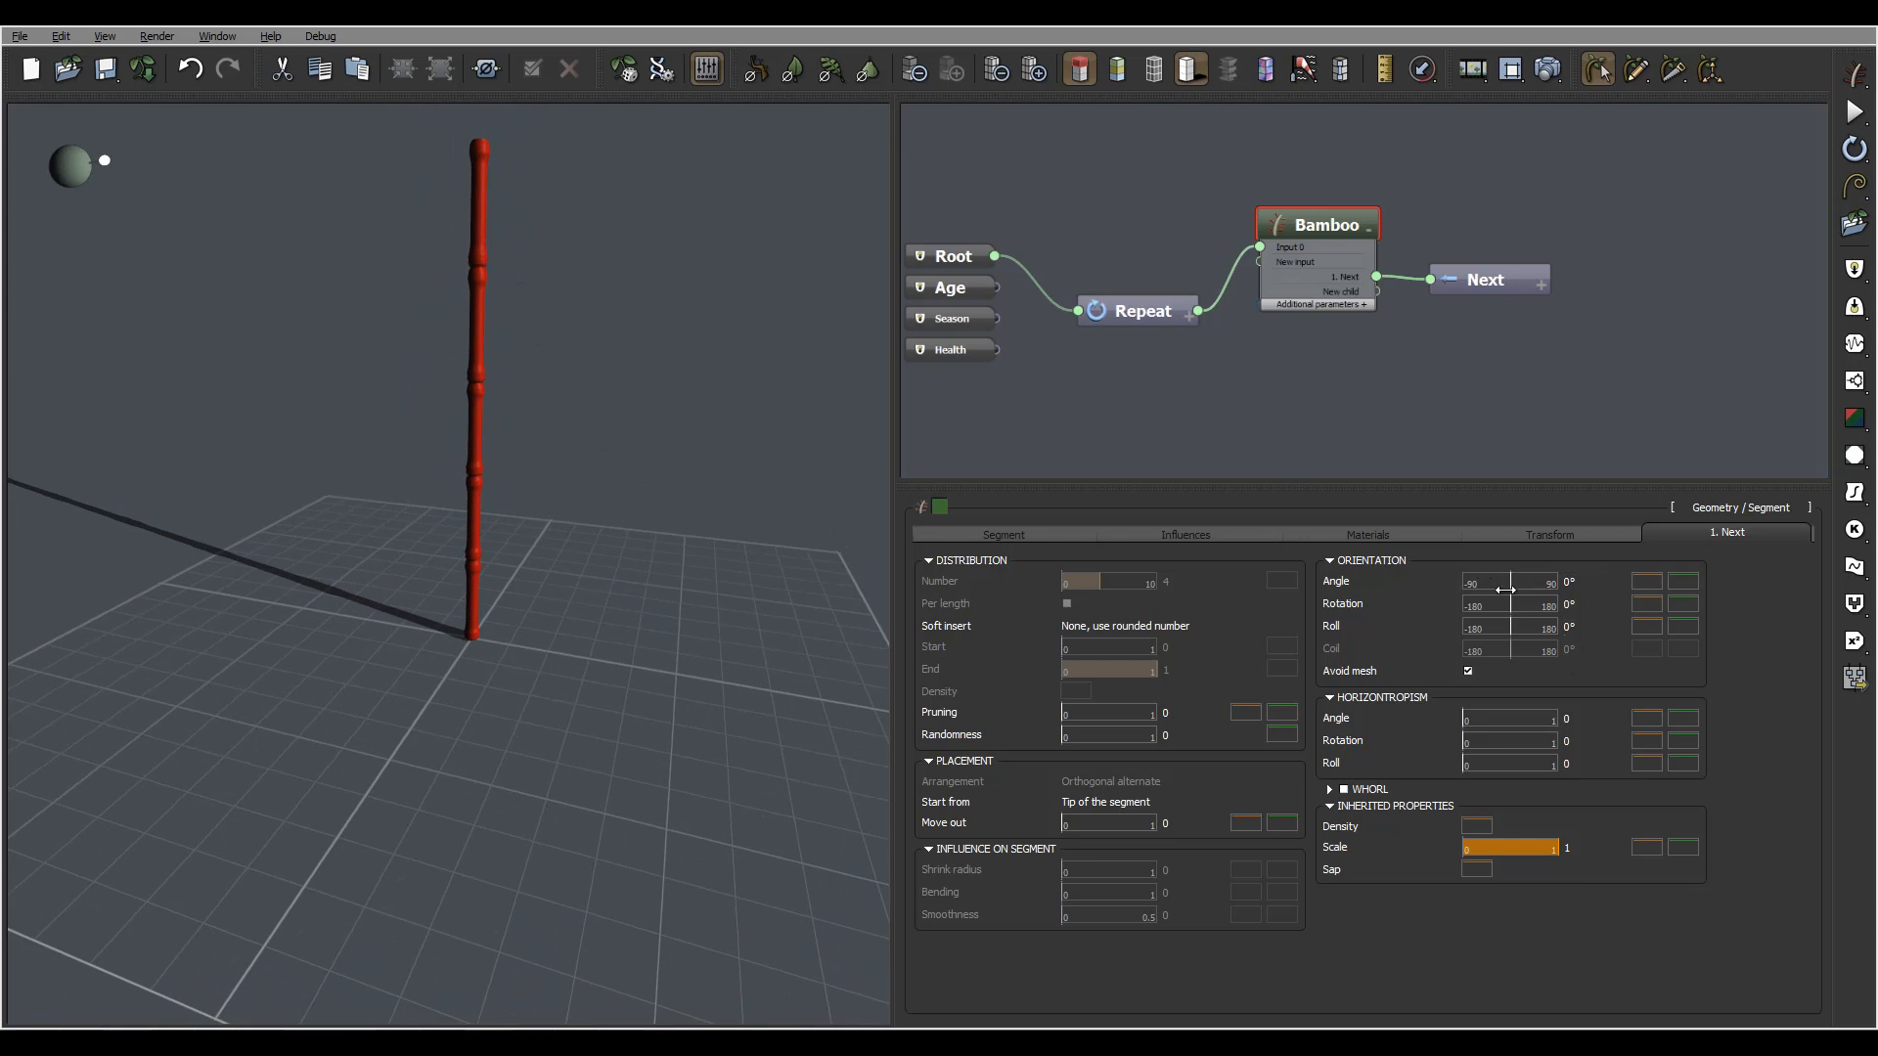
Enable blending with parent on the Bamboo segment, with length 2, upper width 0.34 and lower width 2
click(1023, 531)
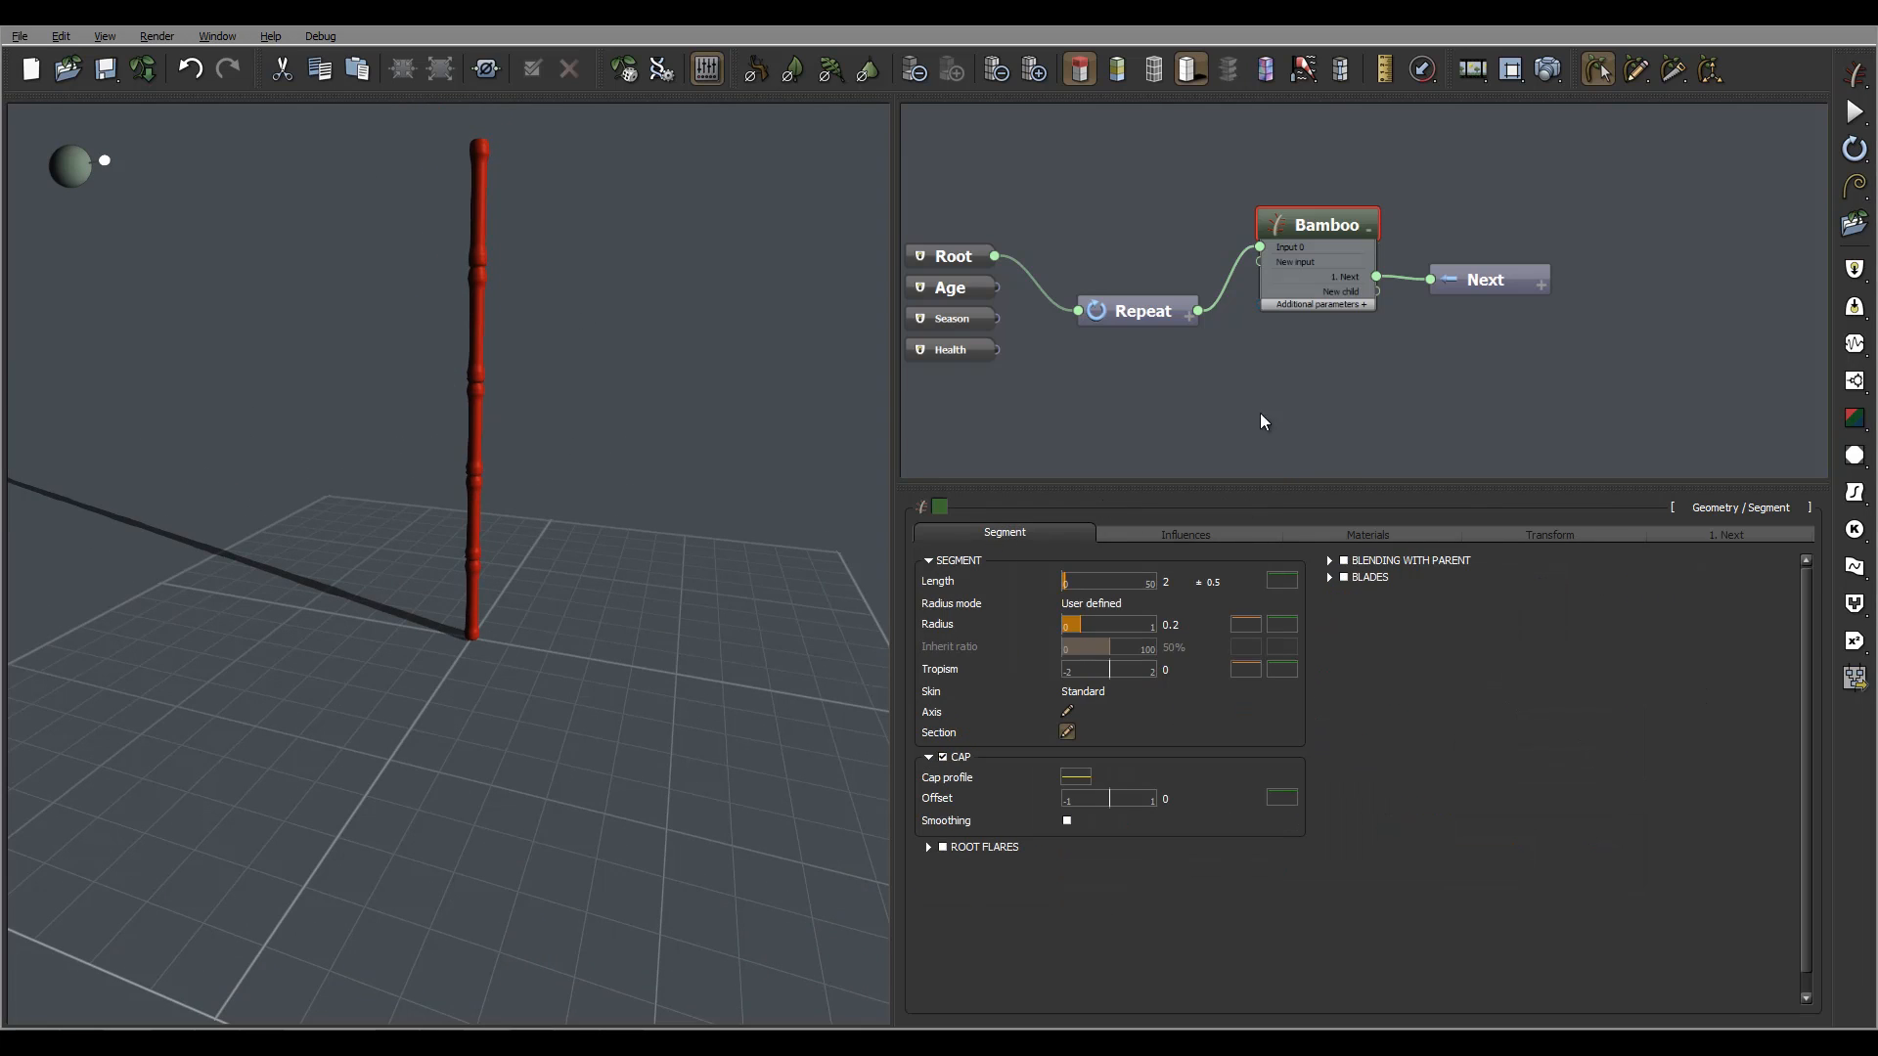
click(1345, 562)
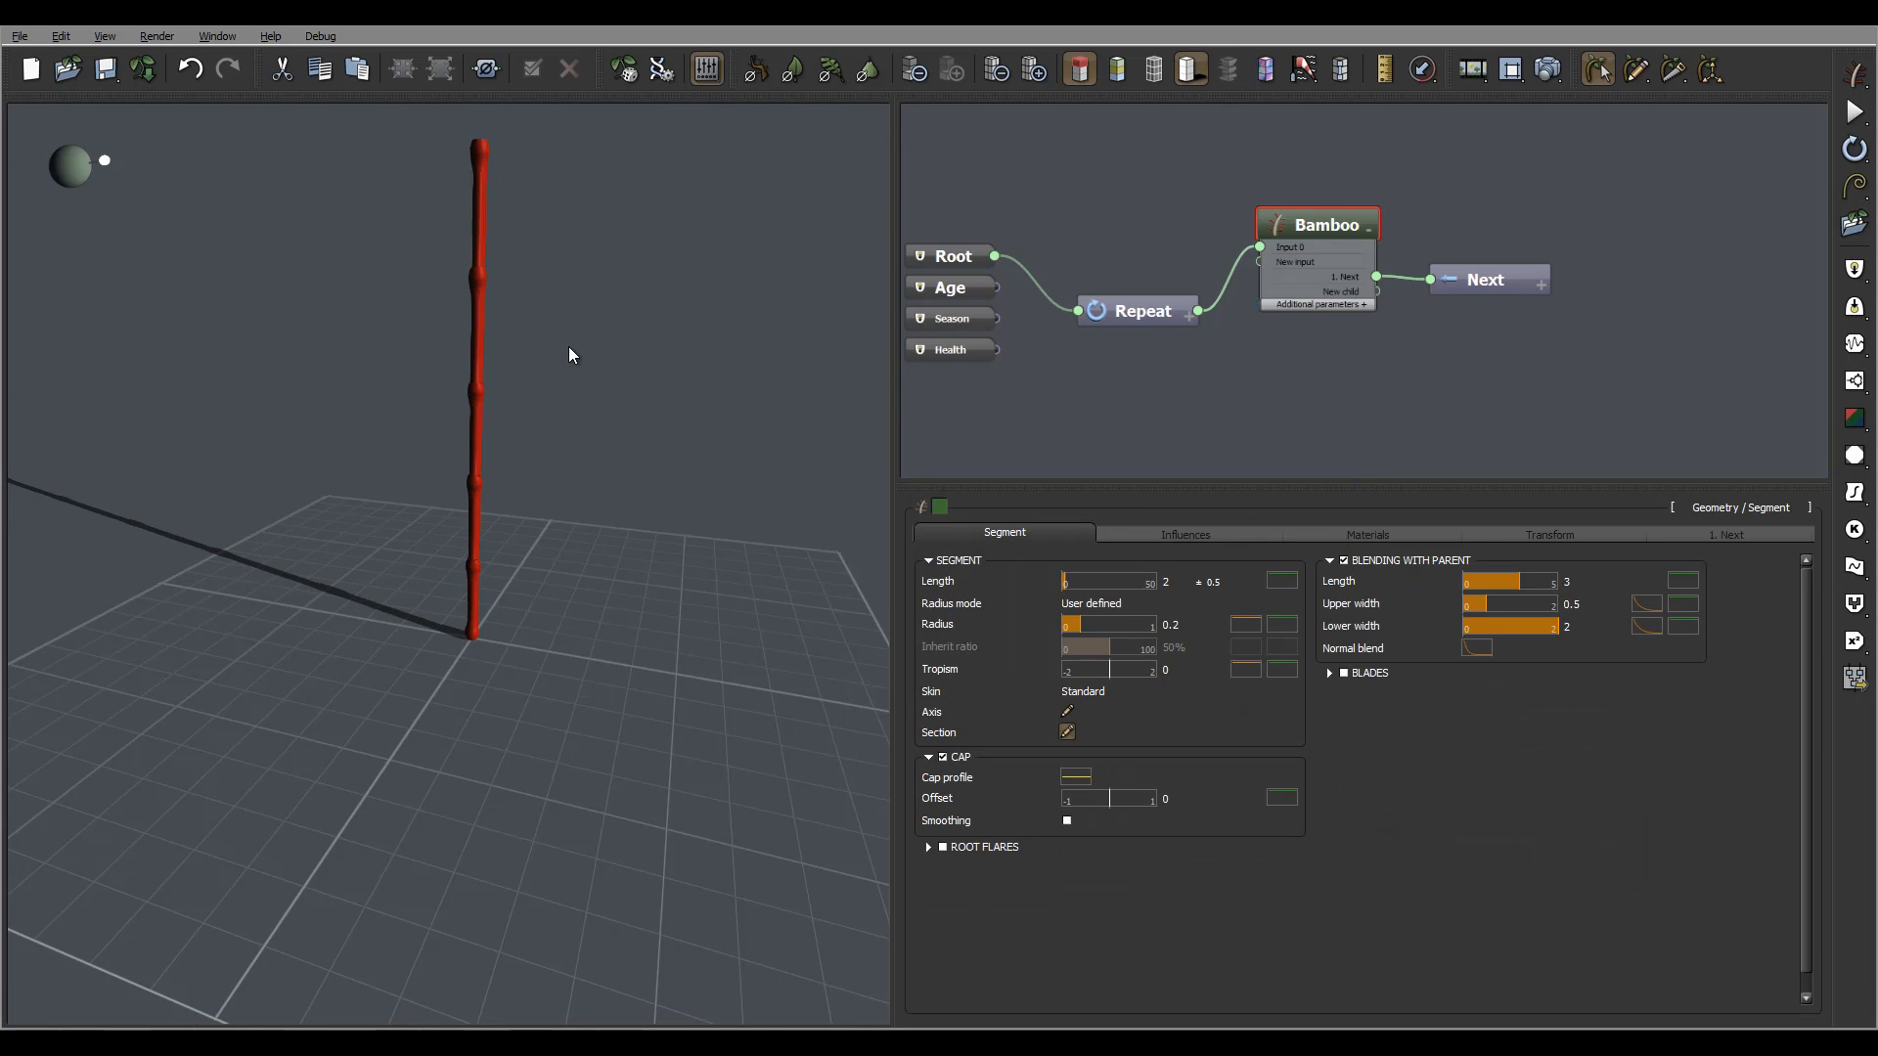
drag(513, 296, 472, 298)
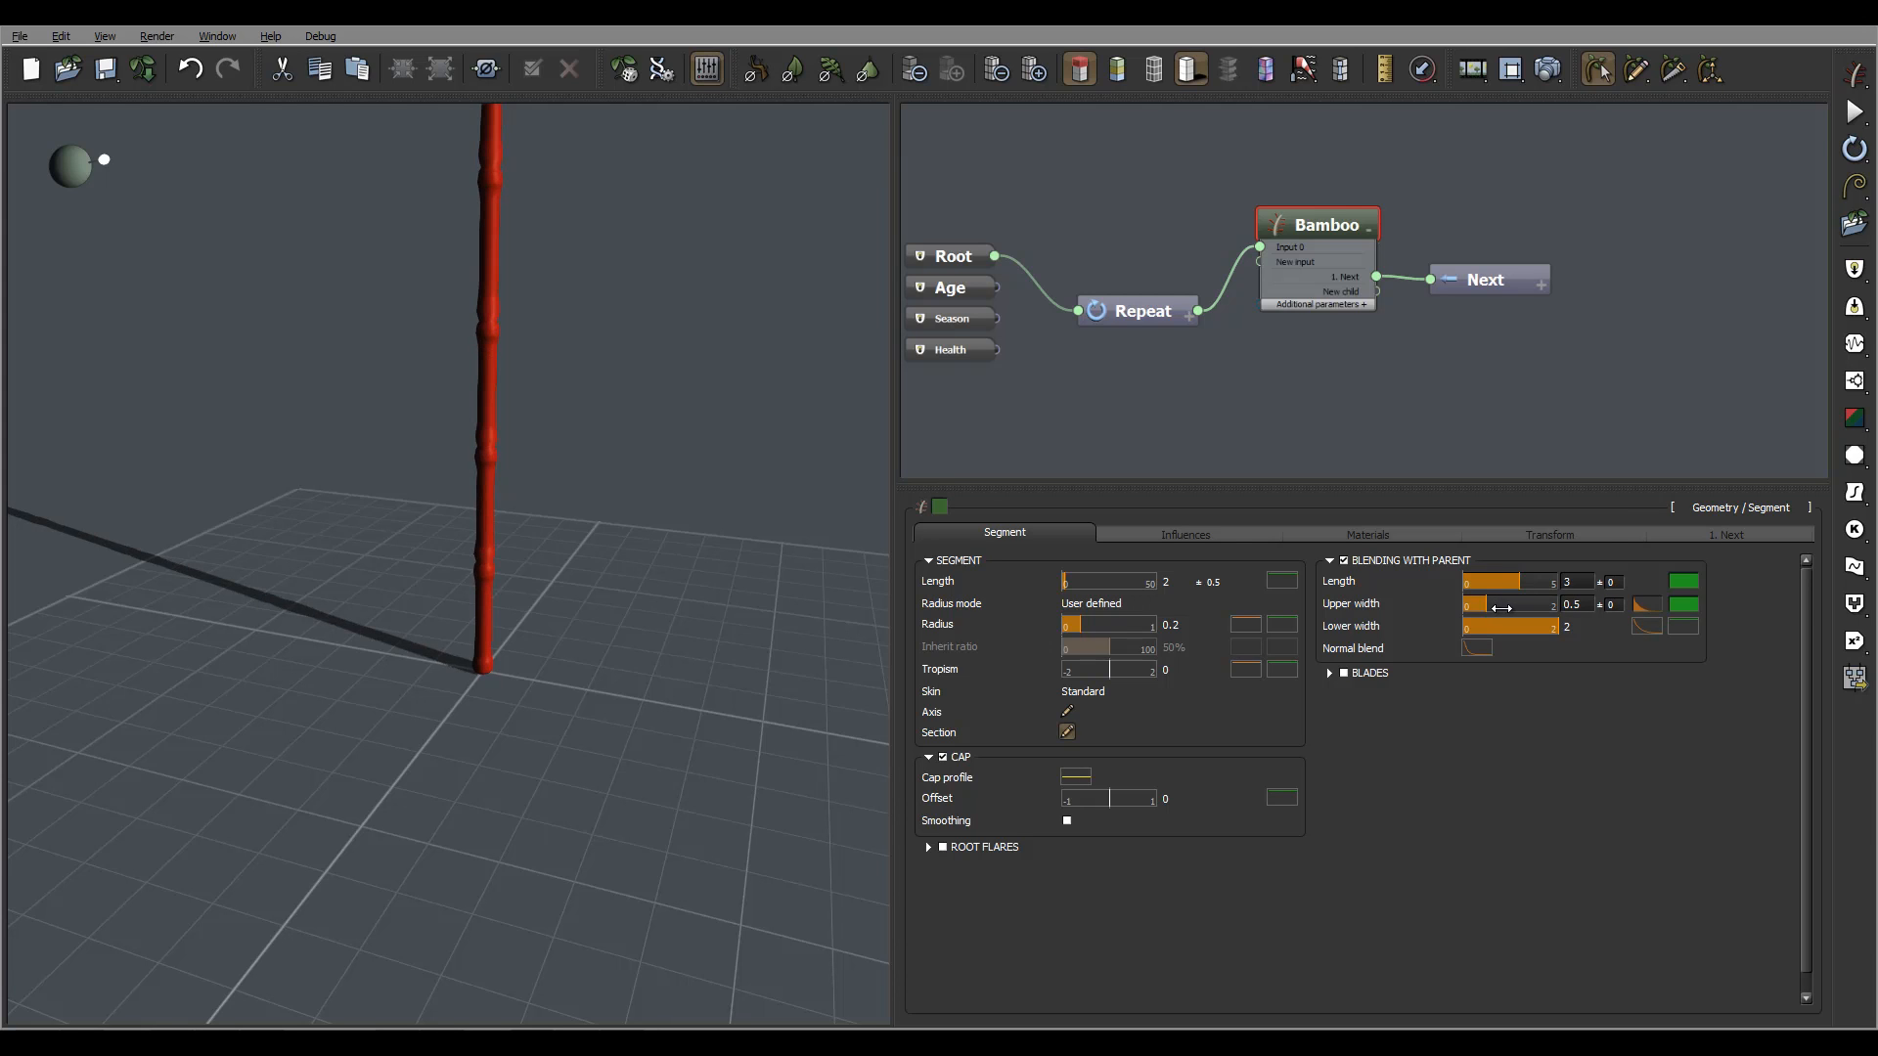
drag(1500, 606, 1536, 629)
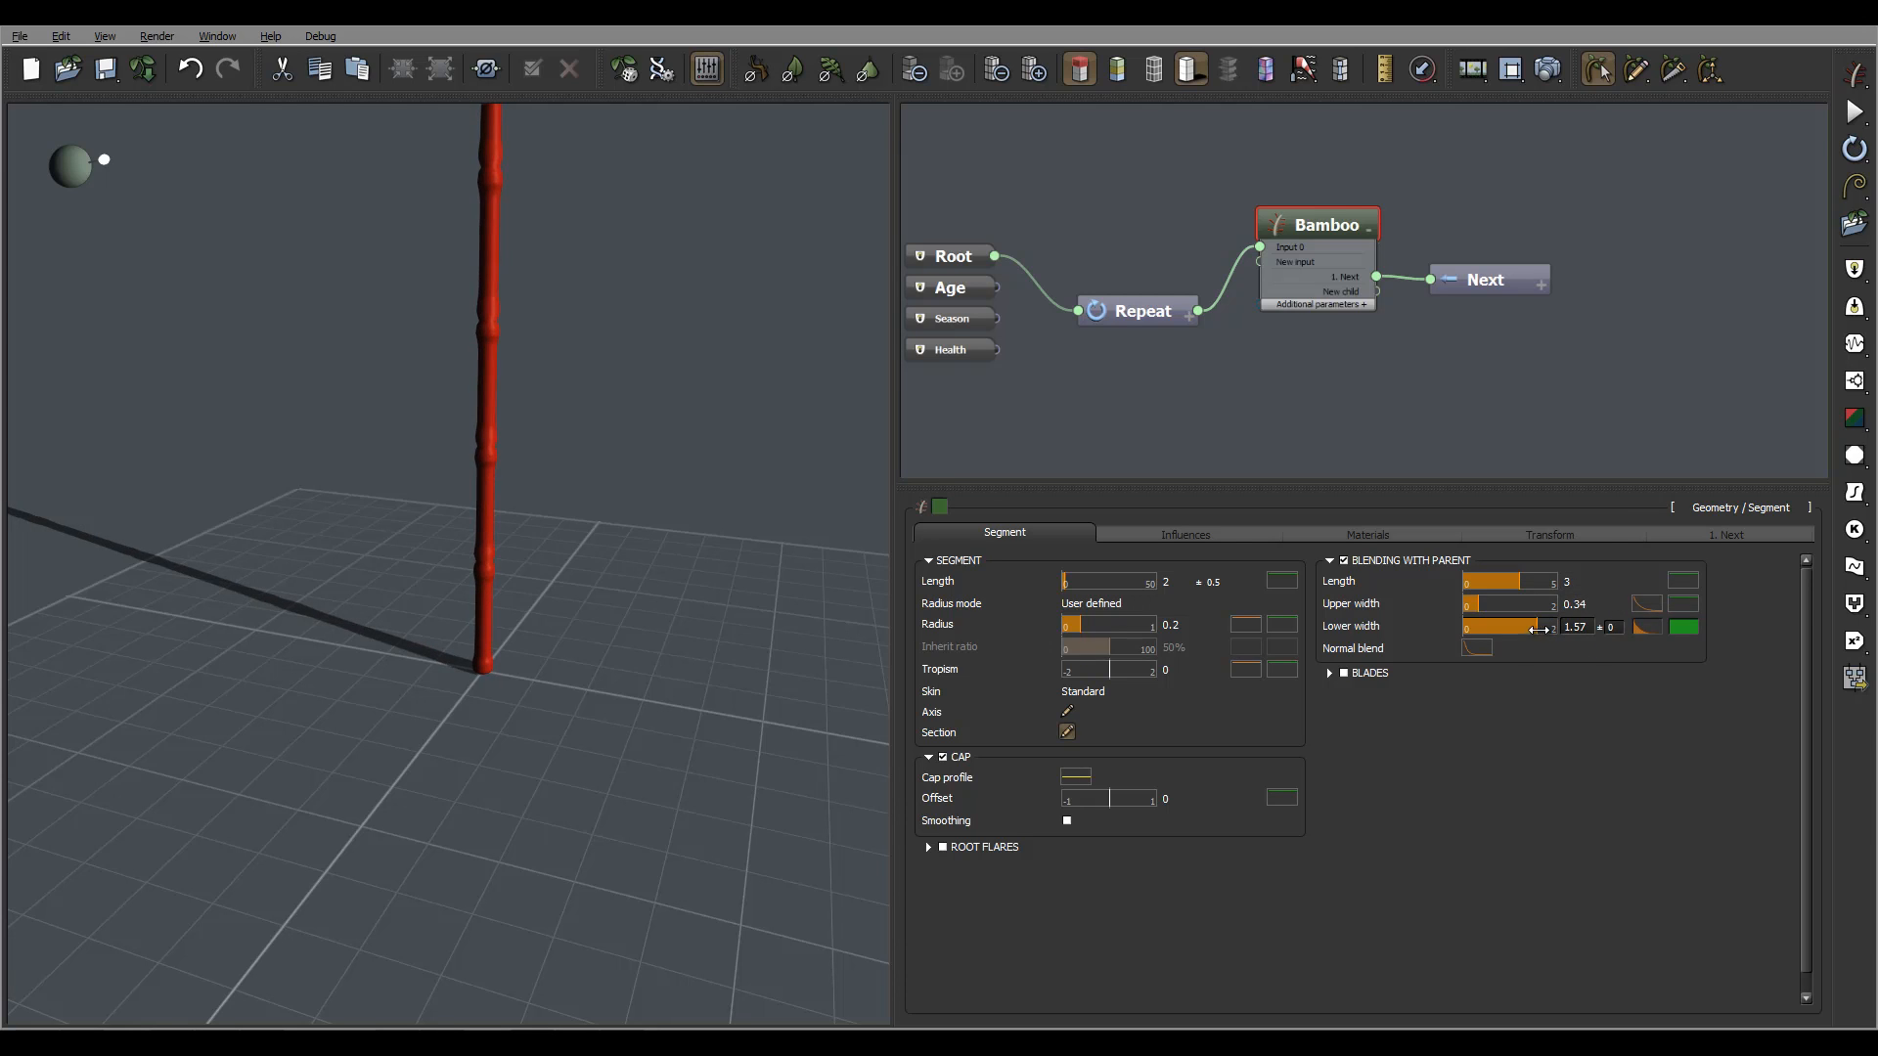
double_click(1574, 583)
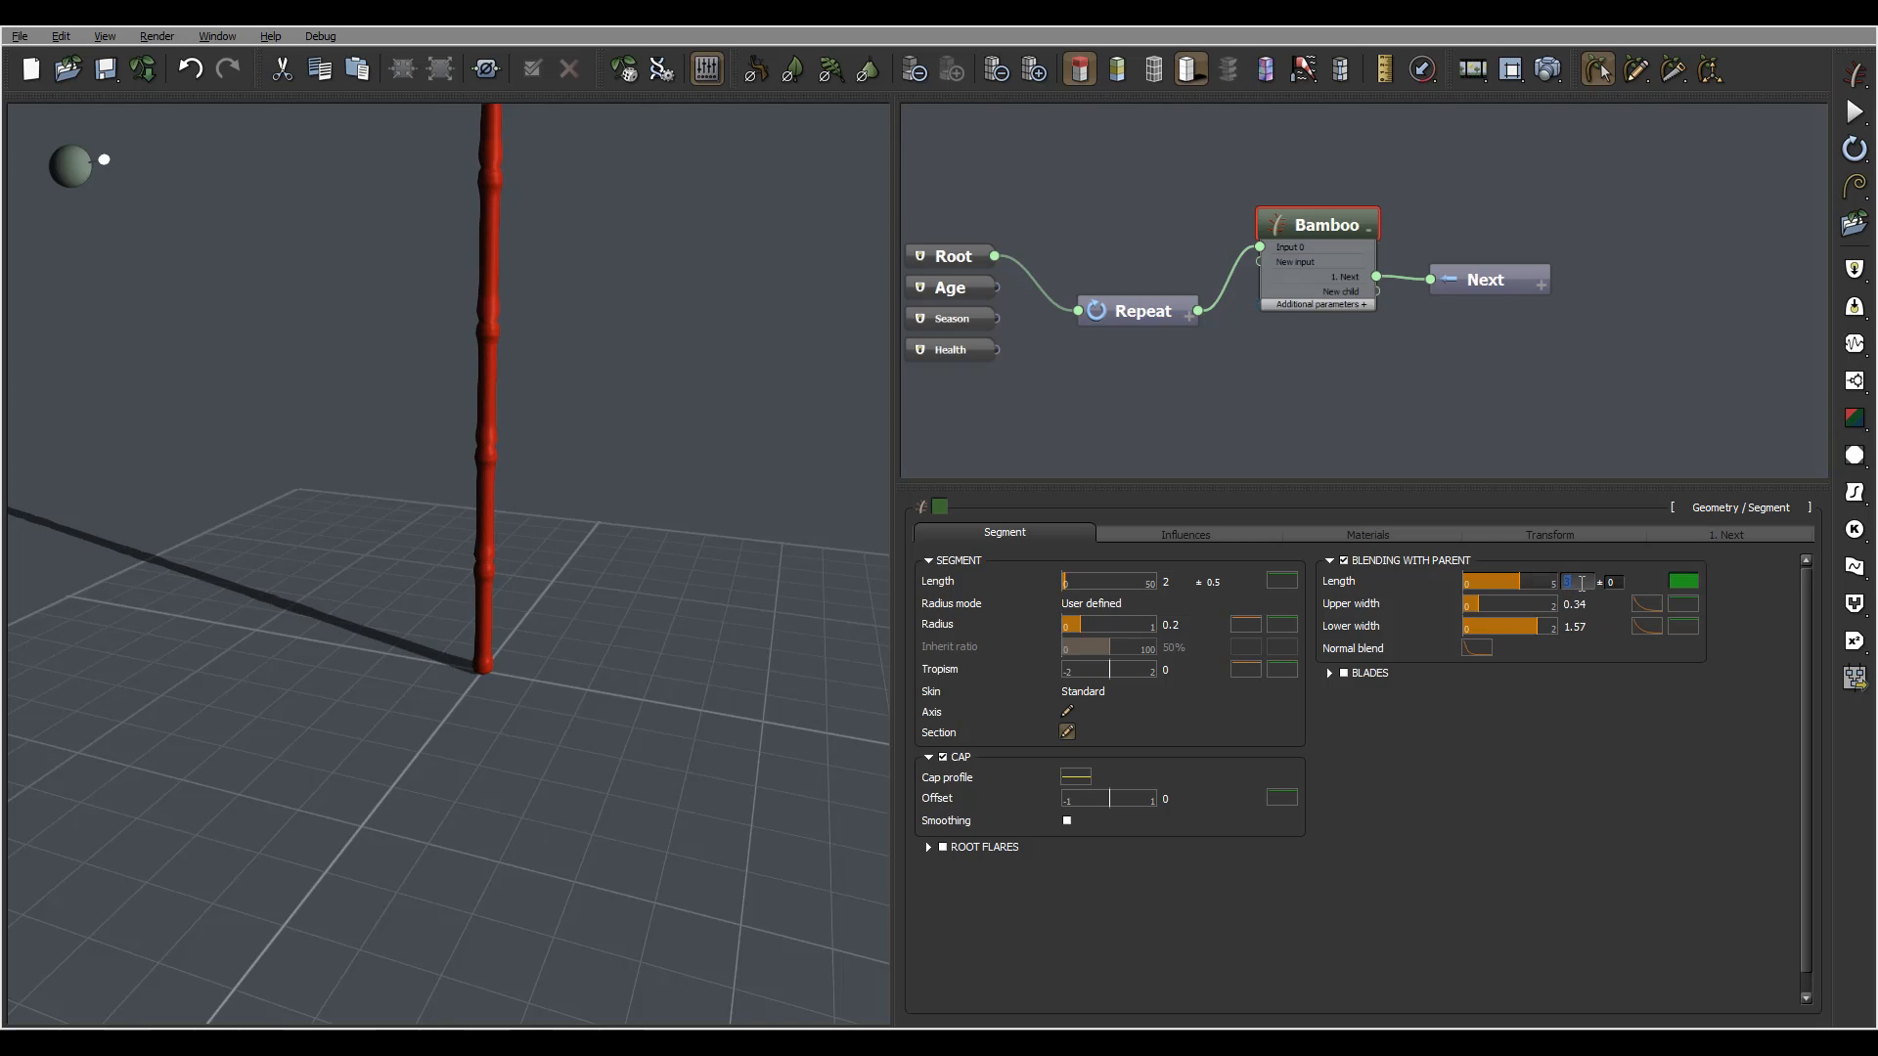
text(2)
key(Return)
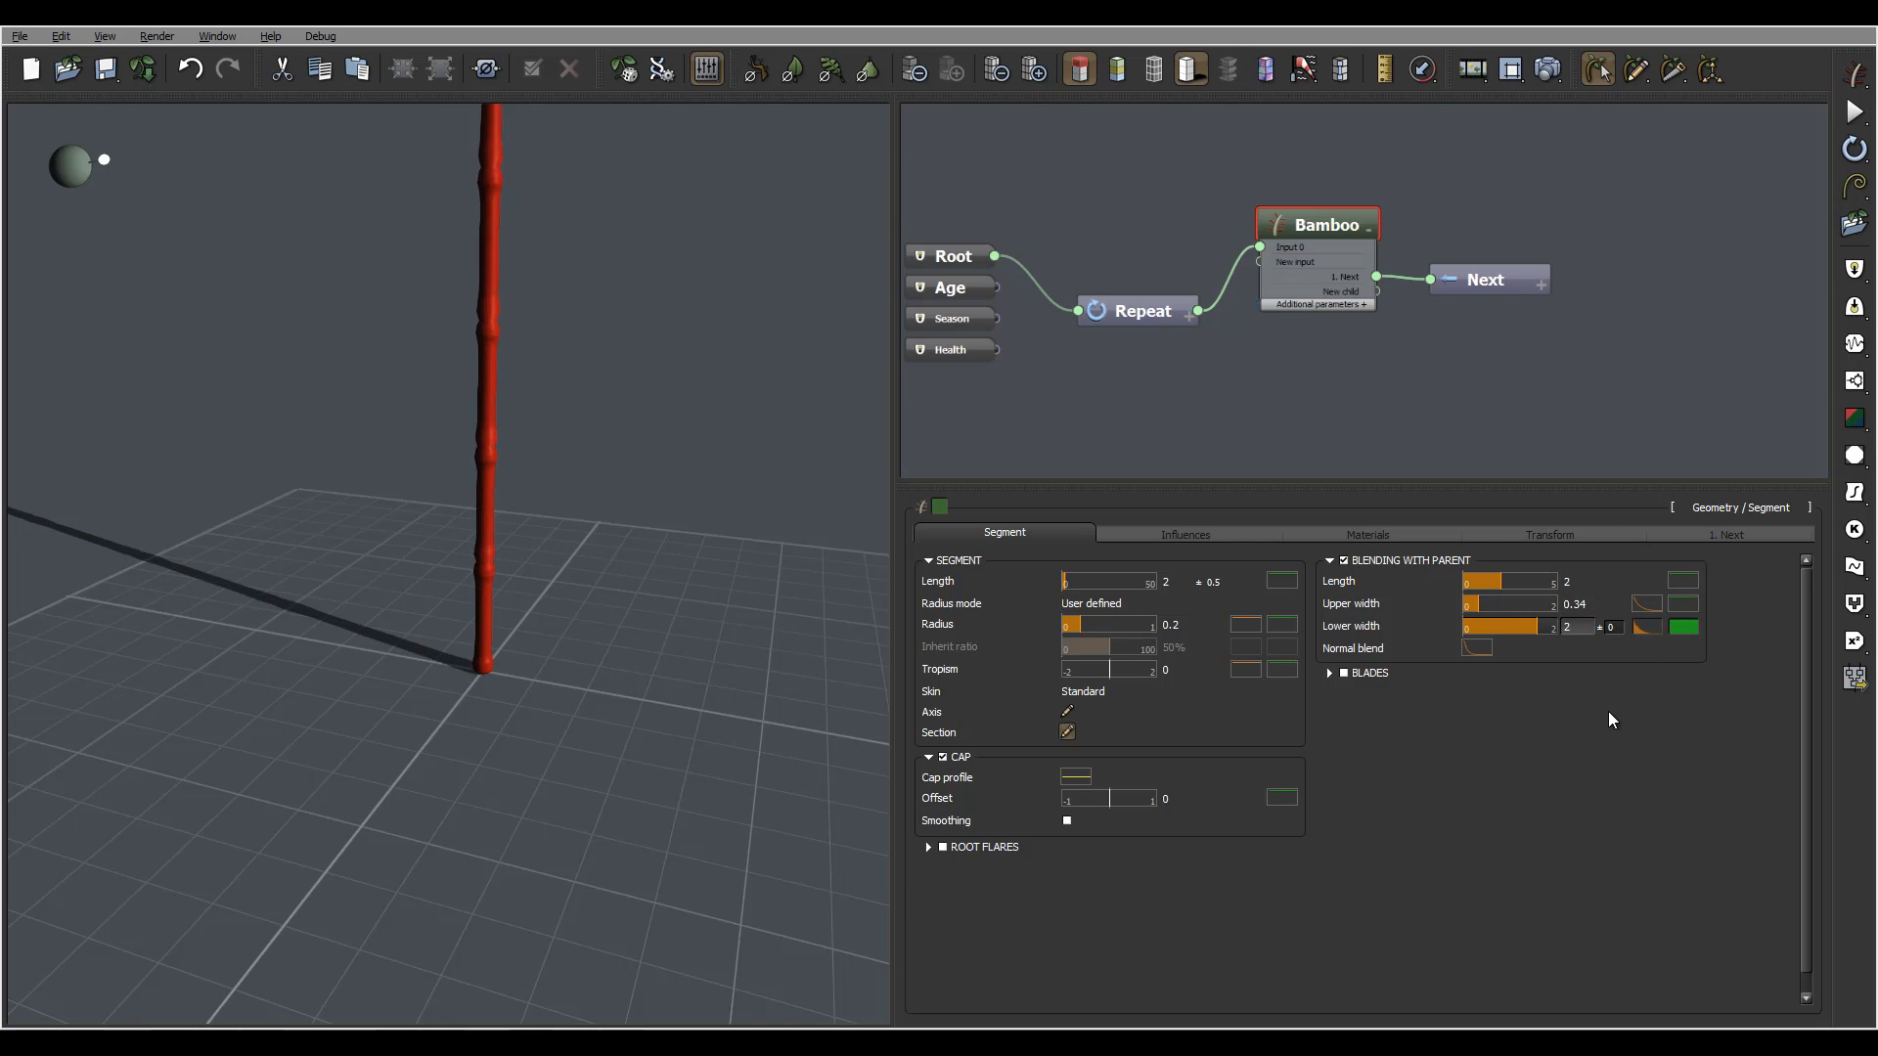
mouse_move(606, 319)
mouse_down()
mouse_move(620, 405)
mouse_move(620, 354)
mouse_move(318, 352)
mouse_move(529, 372)
mouse_move(583, 419)
mouse_move(587, 457)
mouse_move(629, 390)
mouse_move(616, 414)
mouse_move(631, 308)
mouse_up()
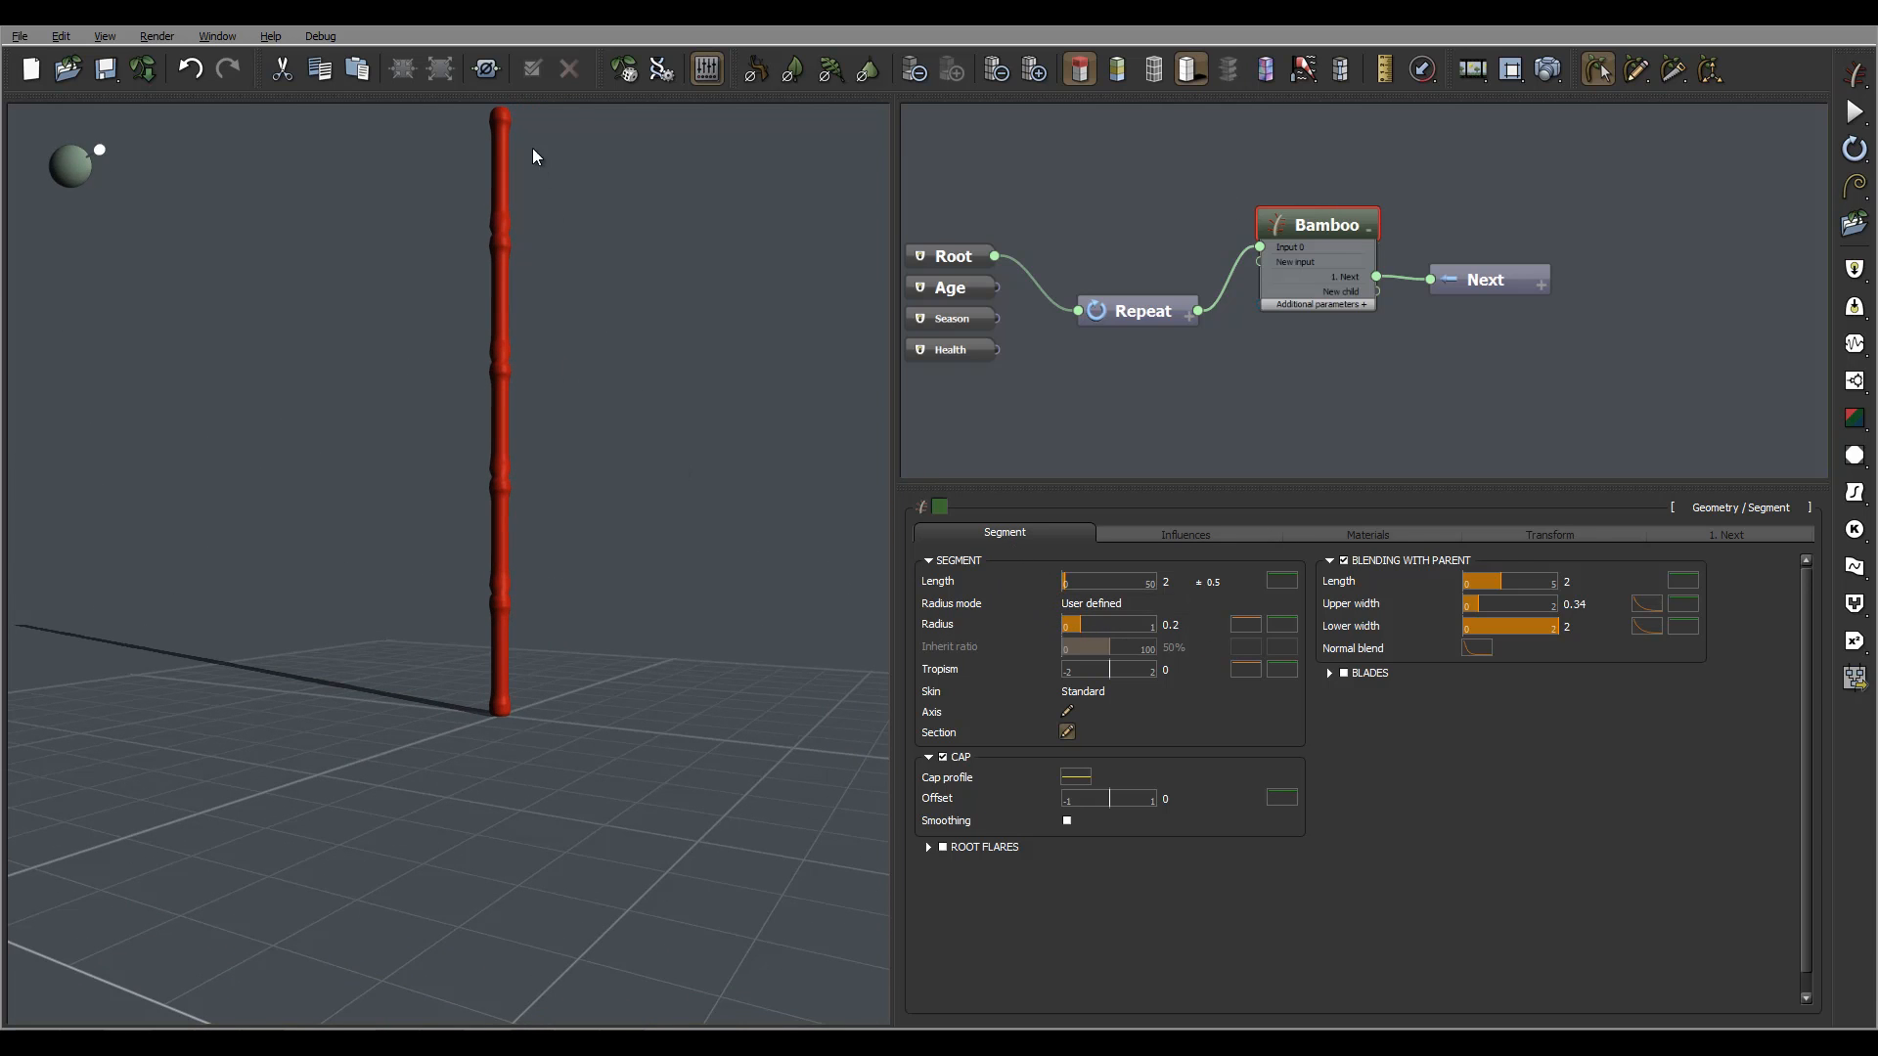
Try the Inherit radius mode on the Bamboo segment with an inherit ratio of 95%
click(1201, 604)
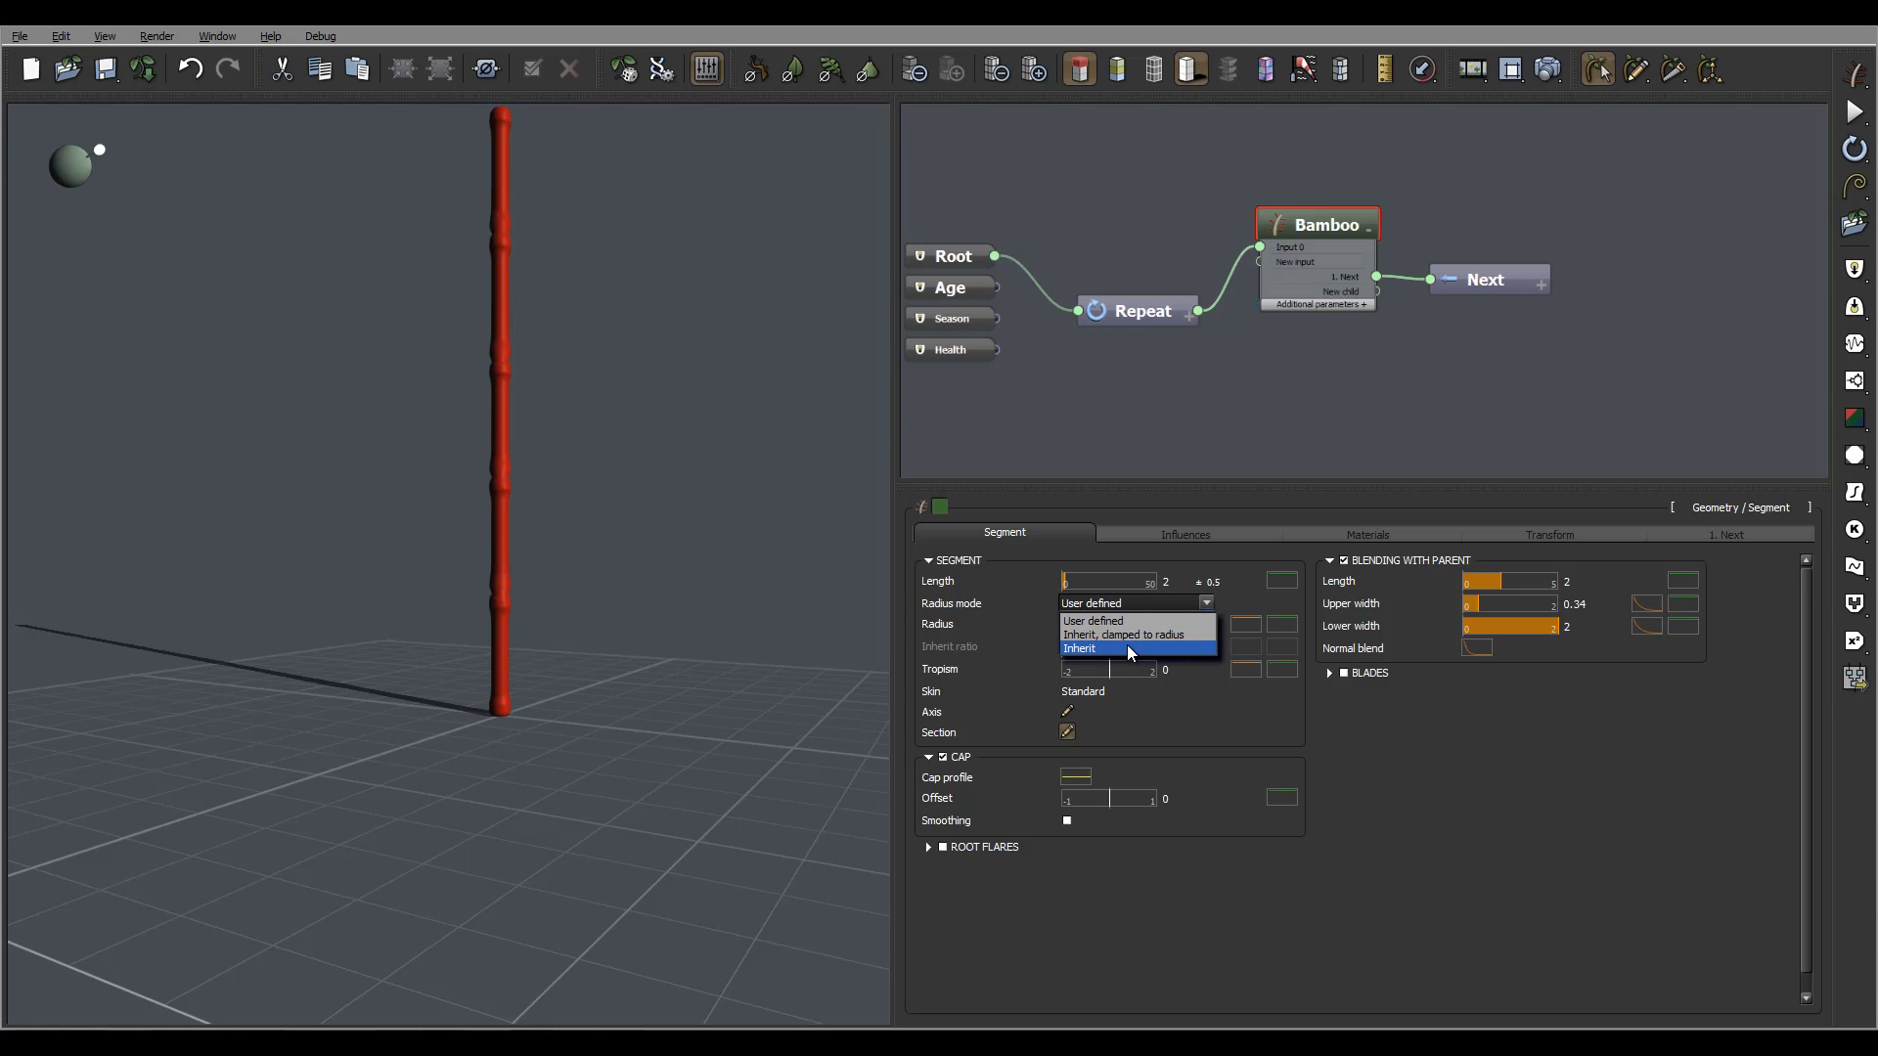
click(1127, 647)
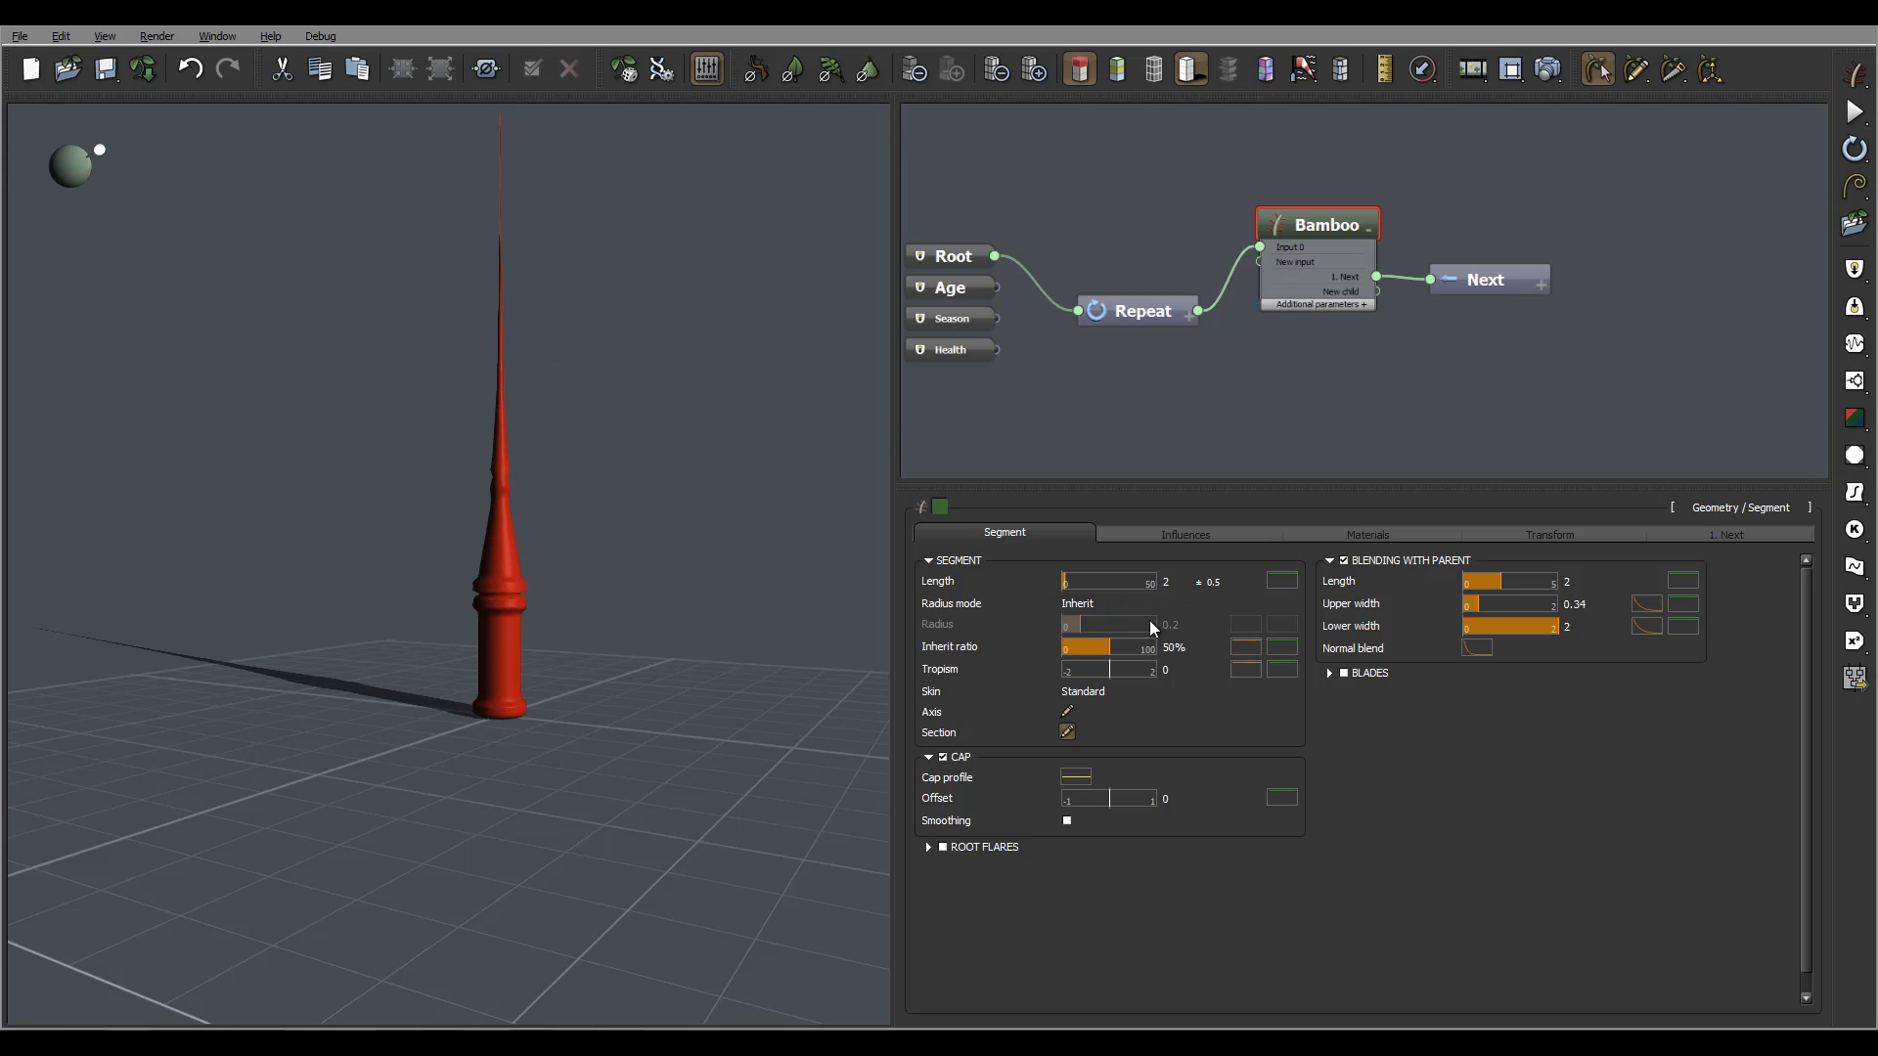
double_click(1179, 645)
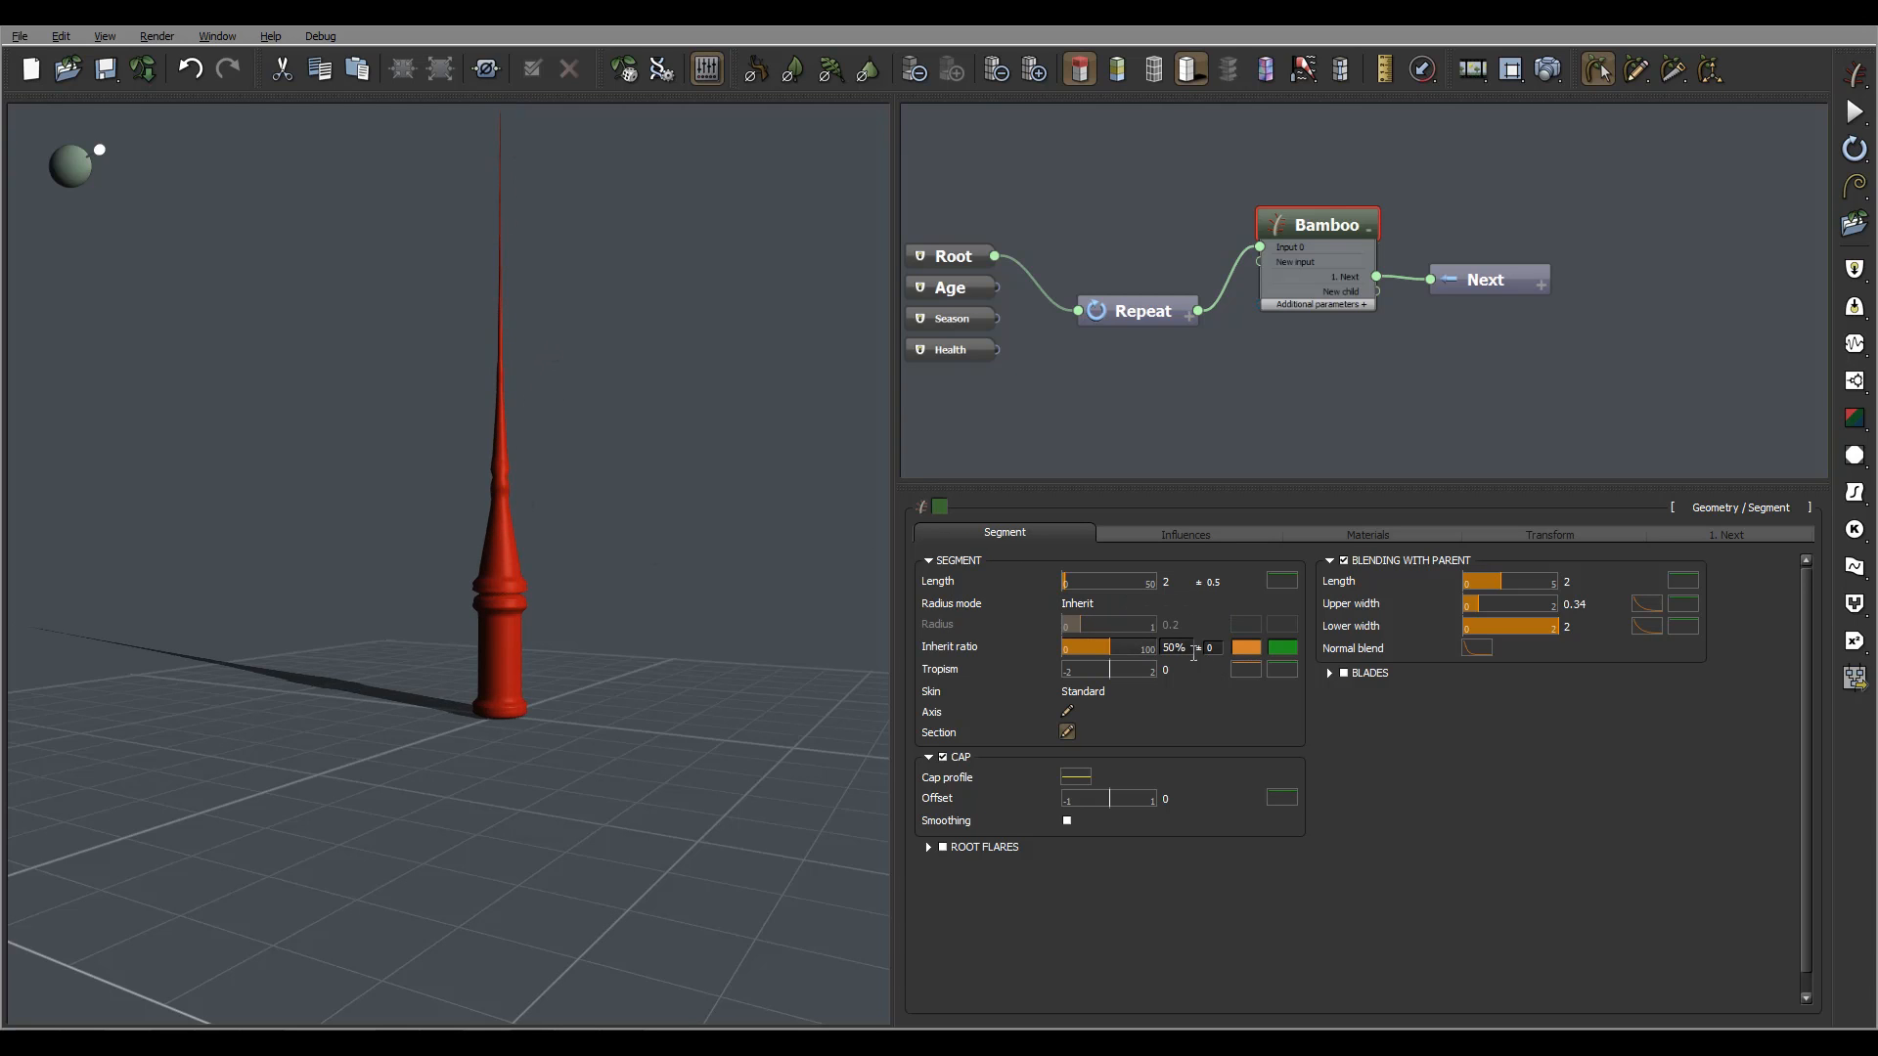
text(95)
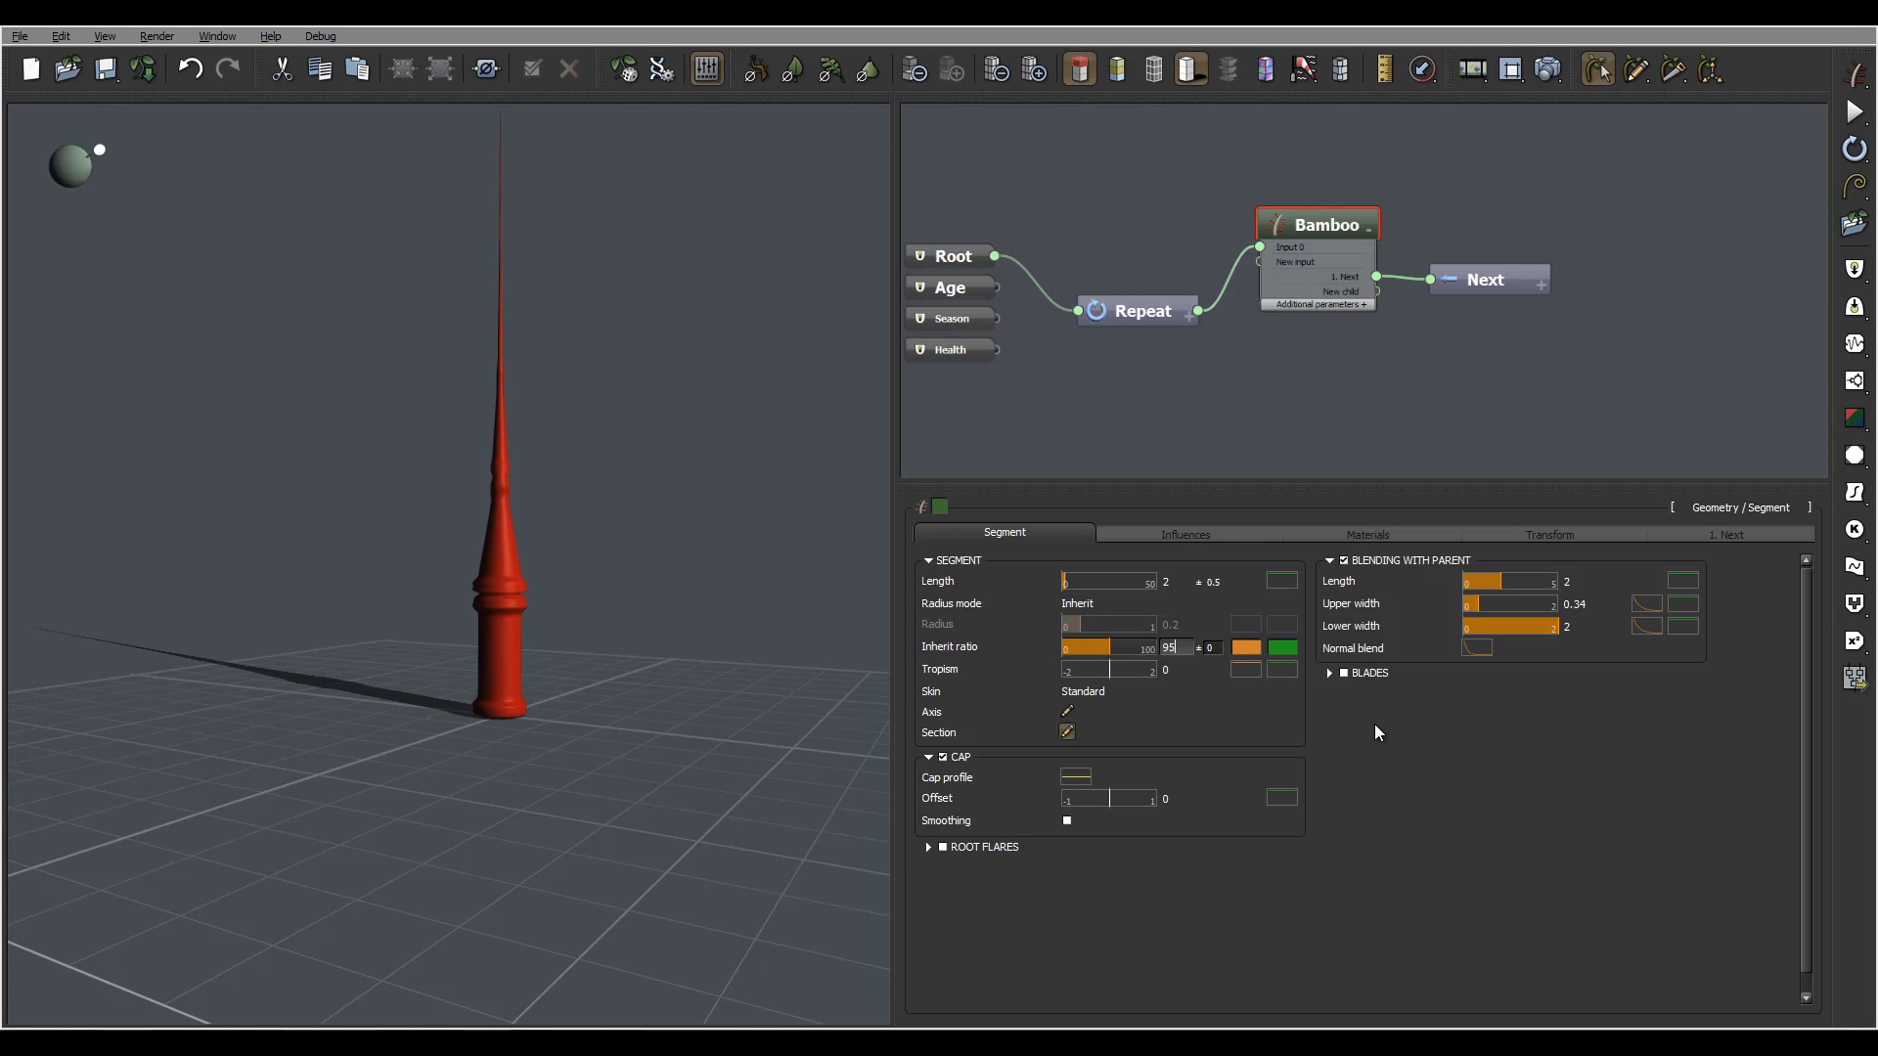
key(Return)
drag(615, 408, 552, 623)
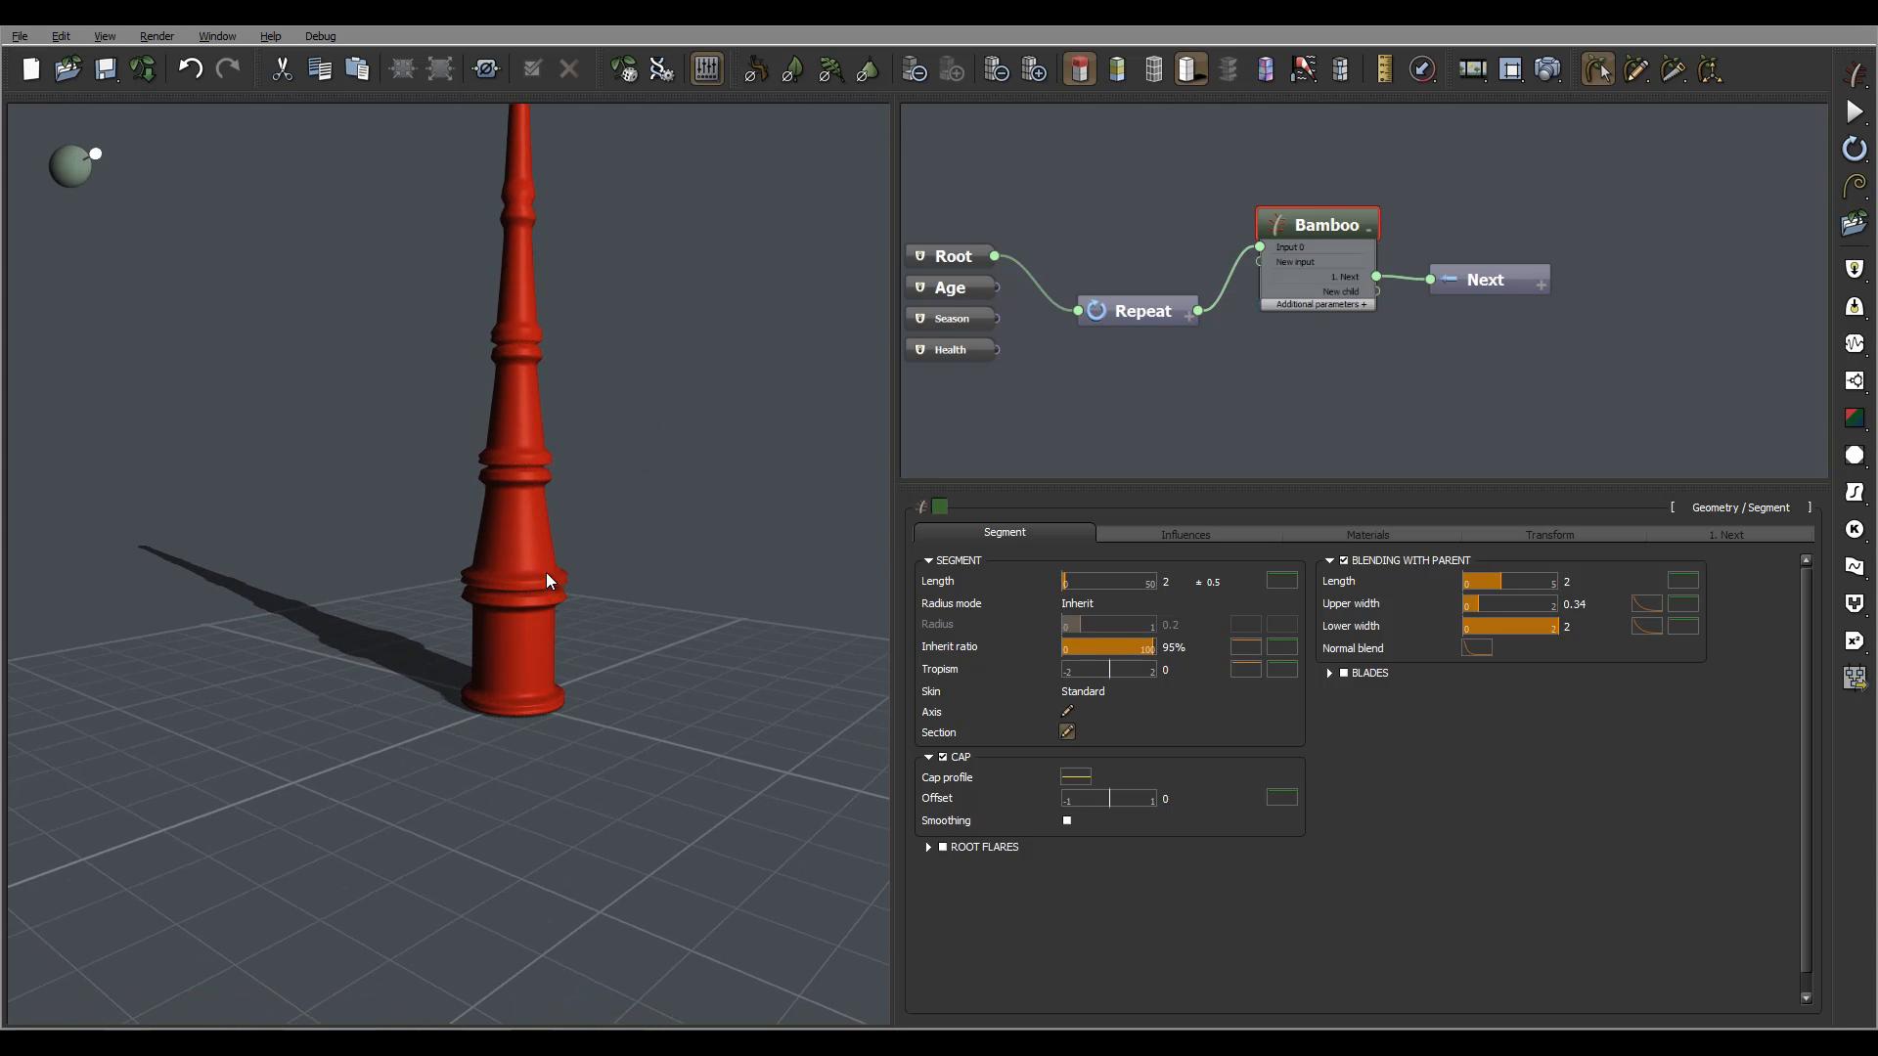
Try an inherit ratio of 100% for the Bamboo segment's radius and view the whole stalk
click(1185, 653)
text(100)
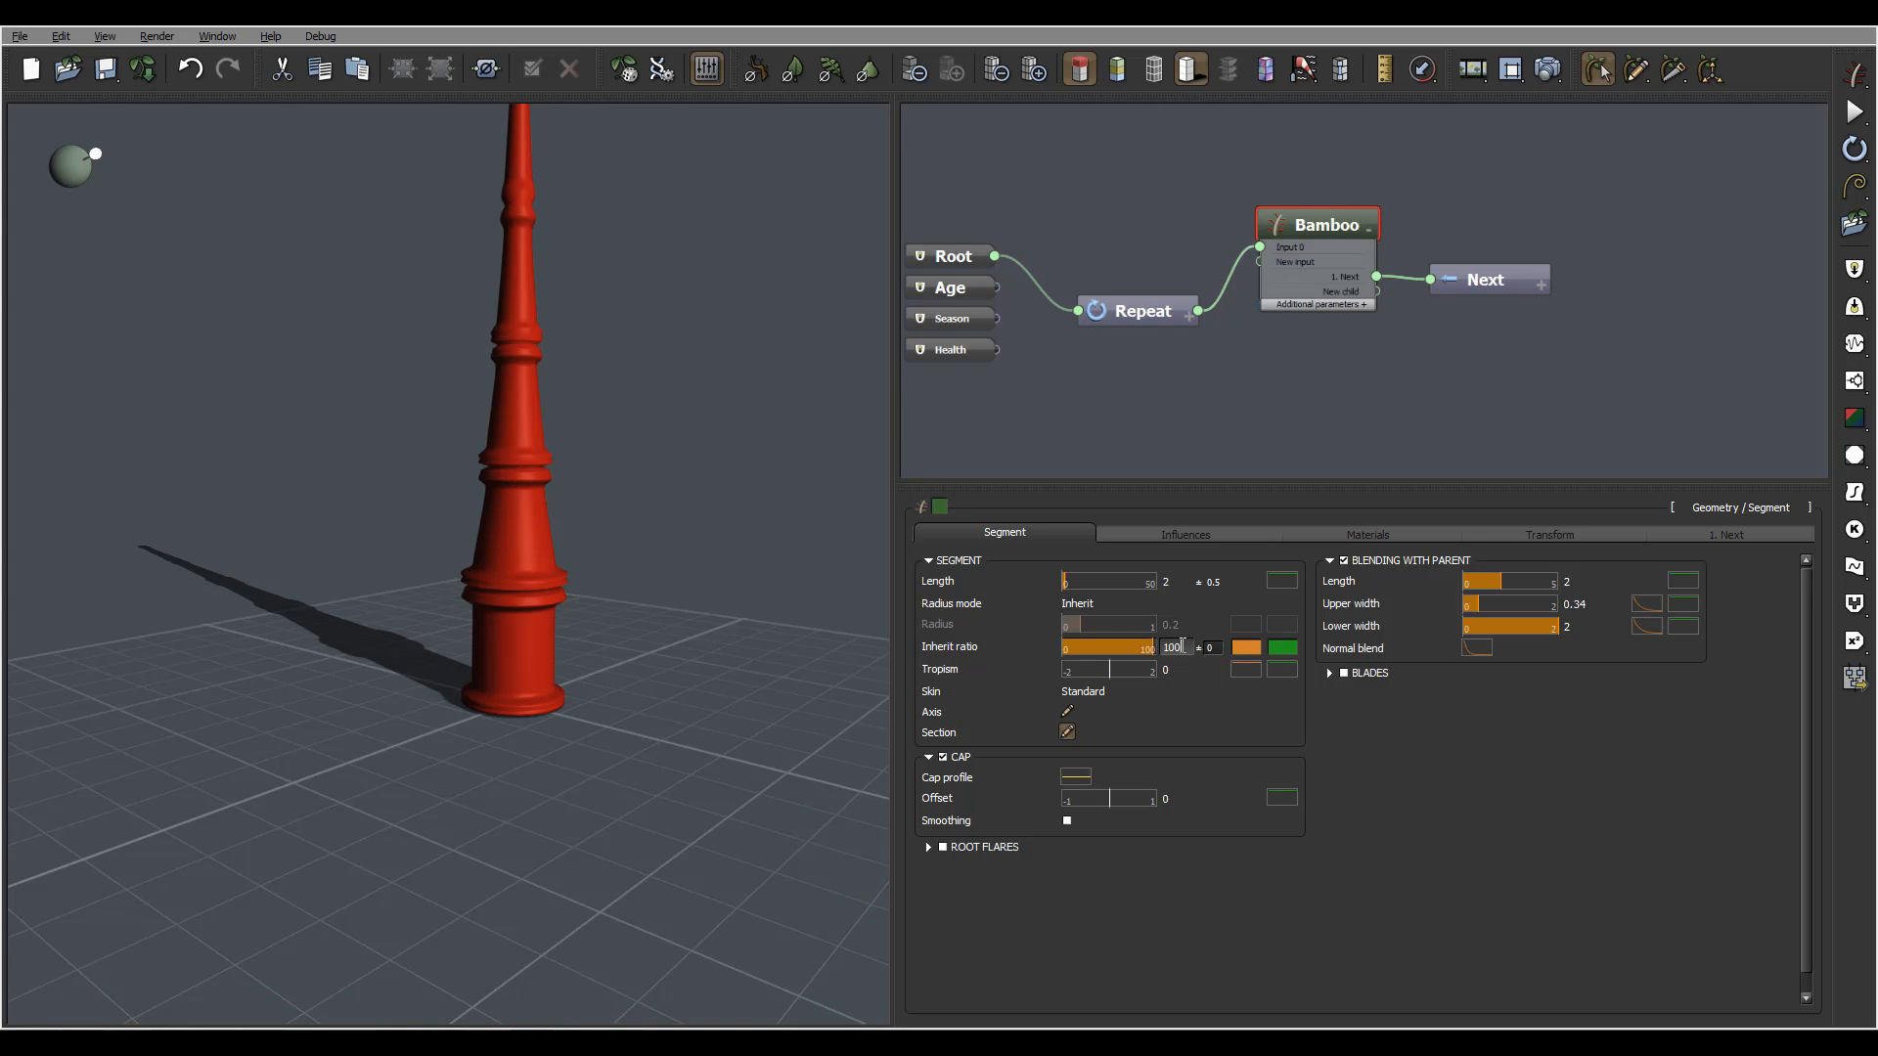
key(Return)
mouse_move(567, 291)
mouse_down()
mouse_move(606, 268)
mouse_move(741, 419)
mouse_move(590, 365)
mouse_up()
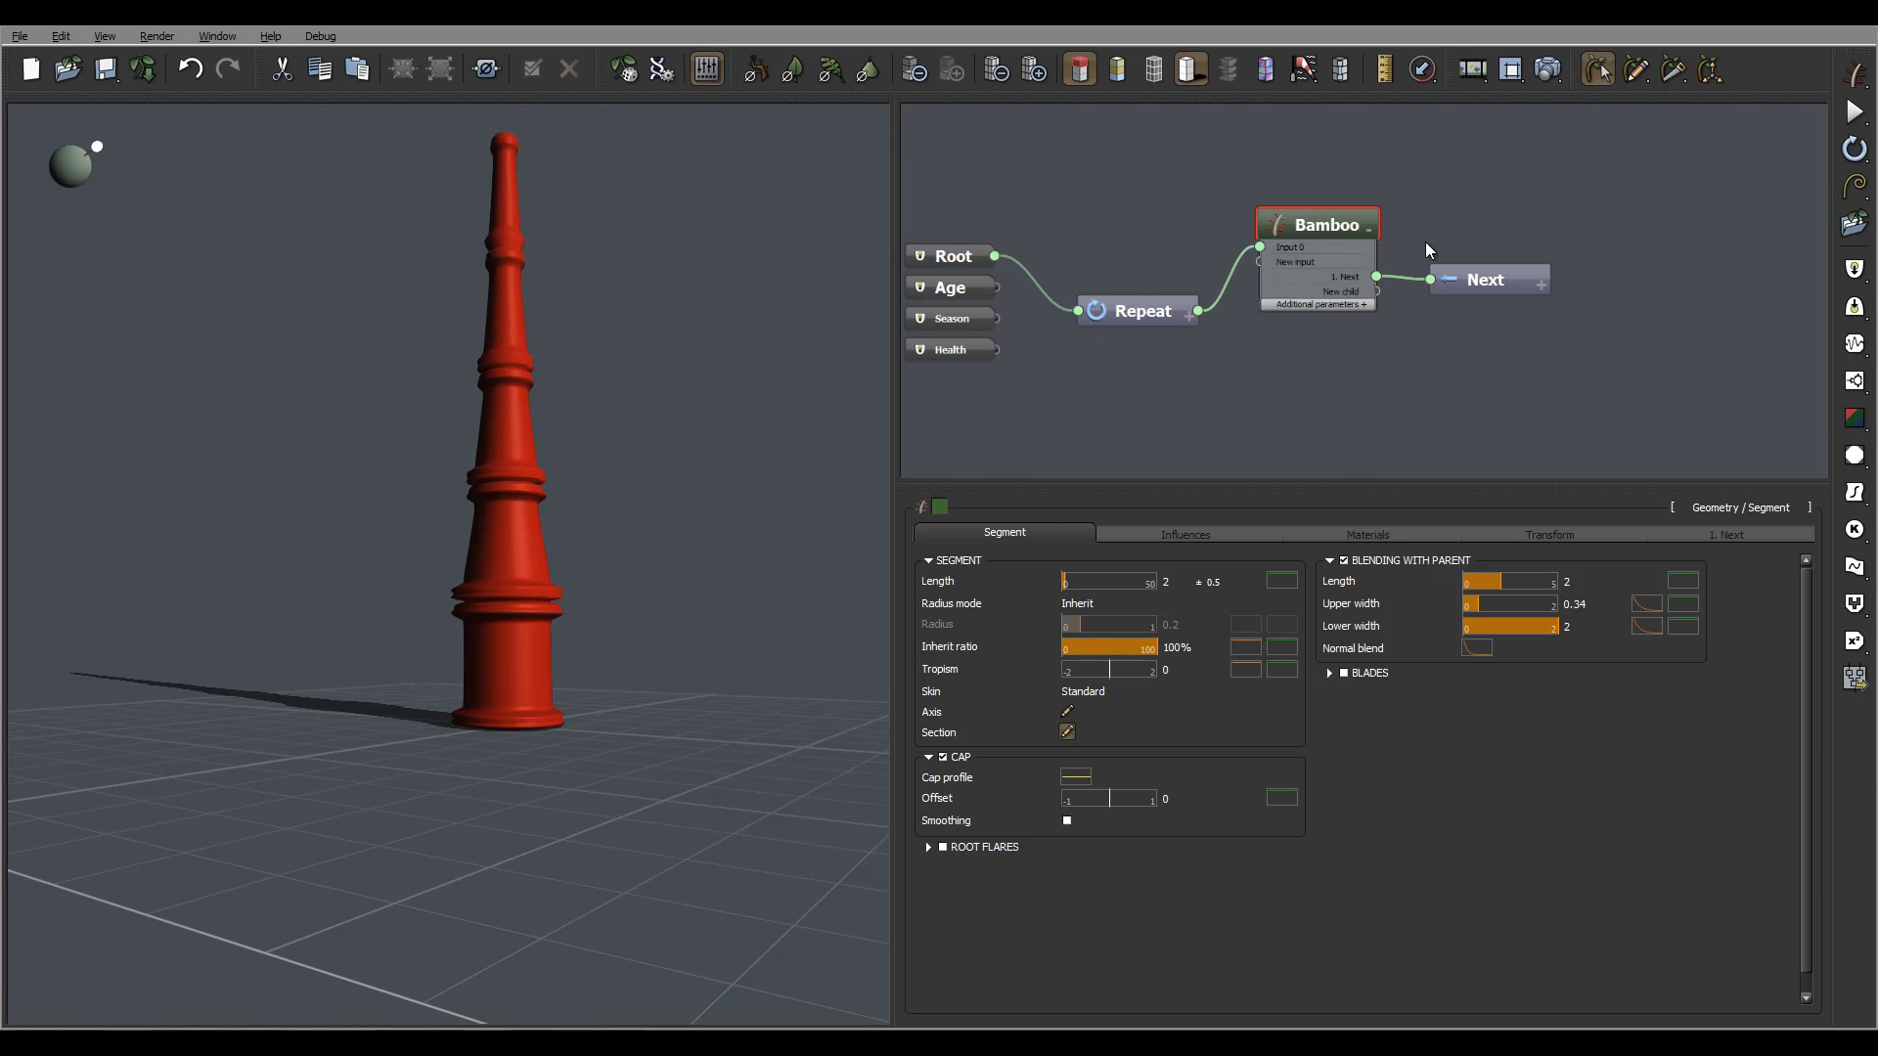
Try the "Inherit, clamped to radius" mode on the Bamboo segment and return the radius mode to User defined
click(1140, 602)
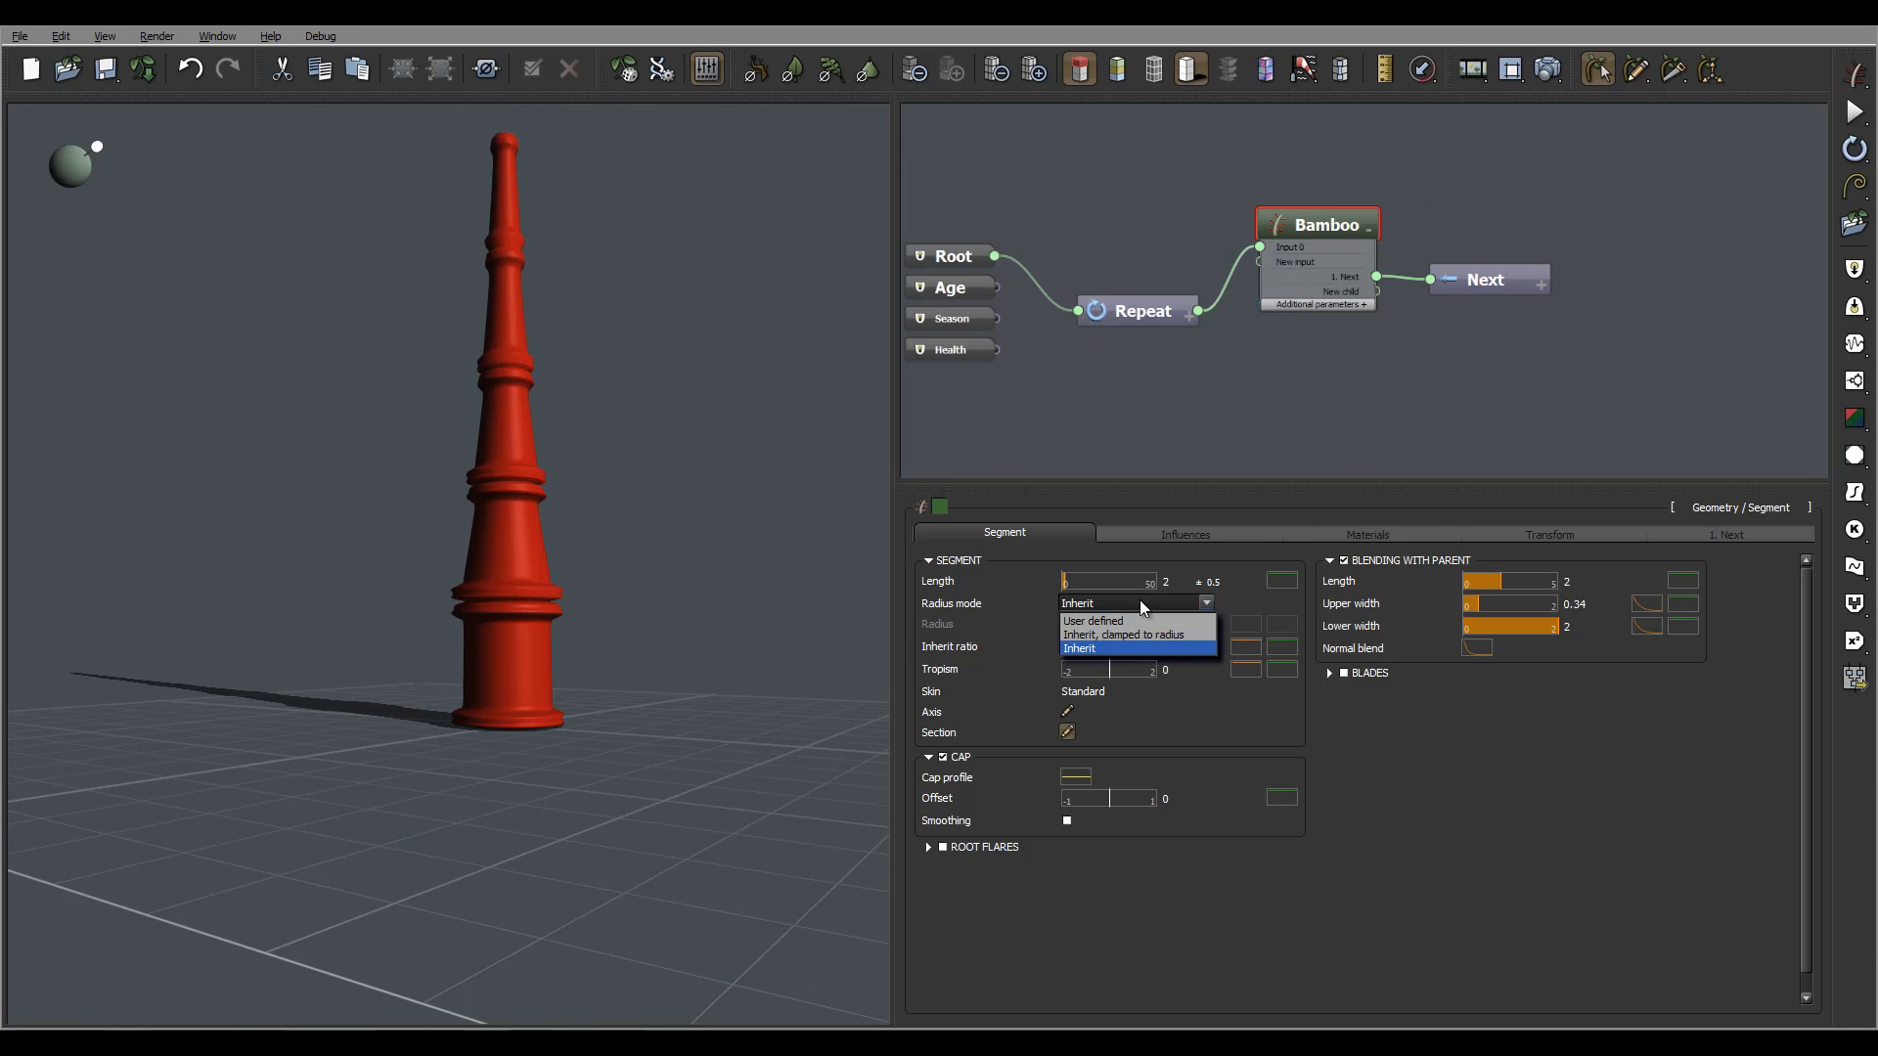
click(1140, 635)
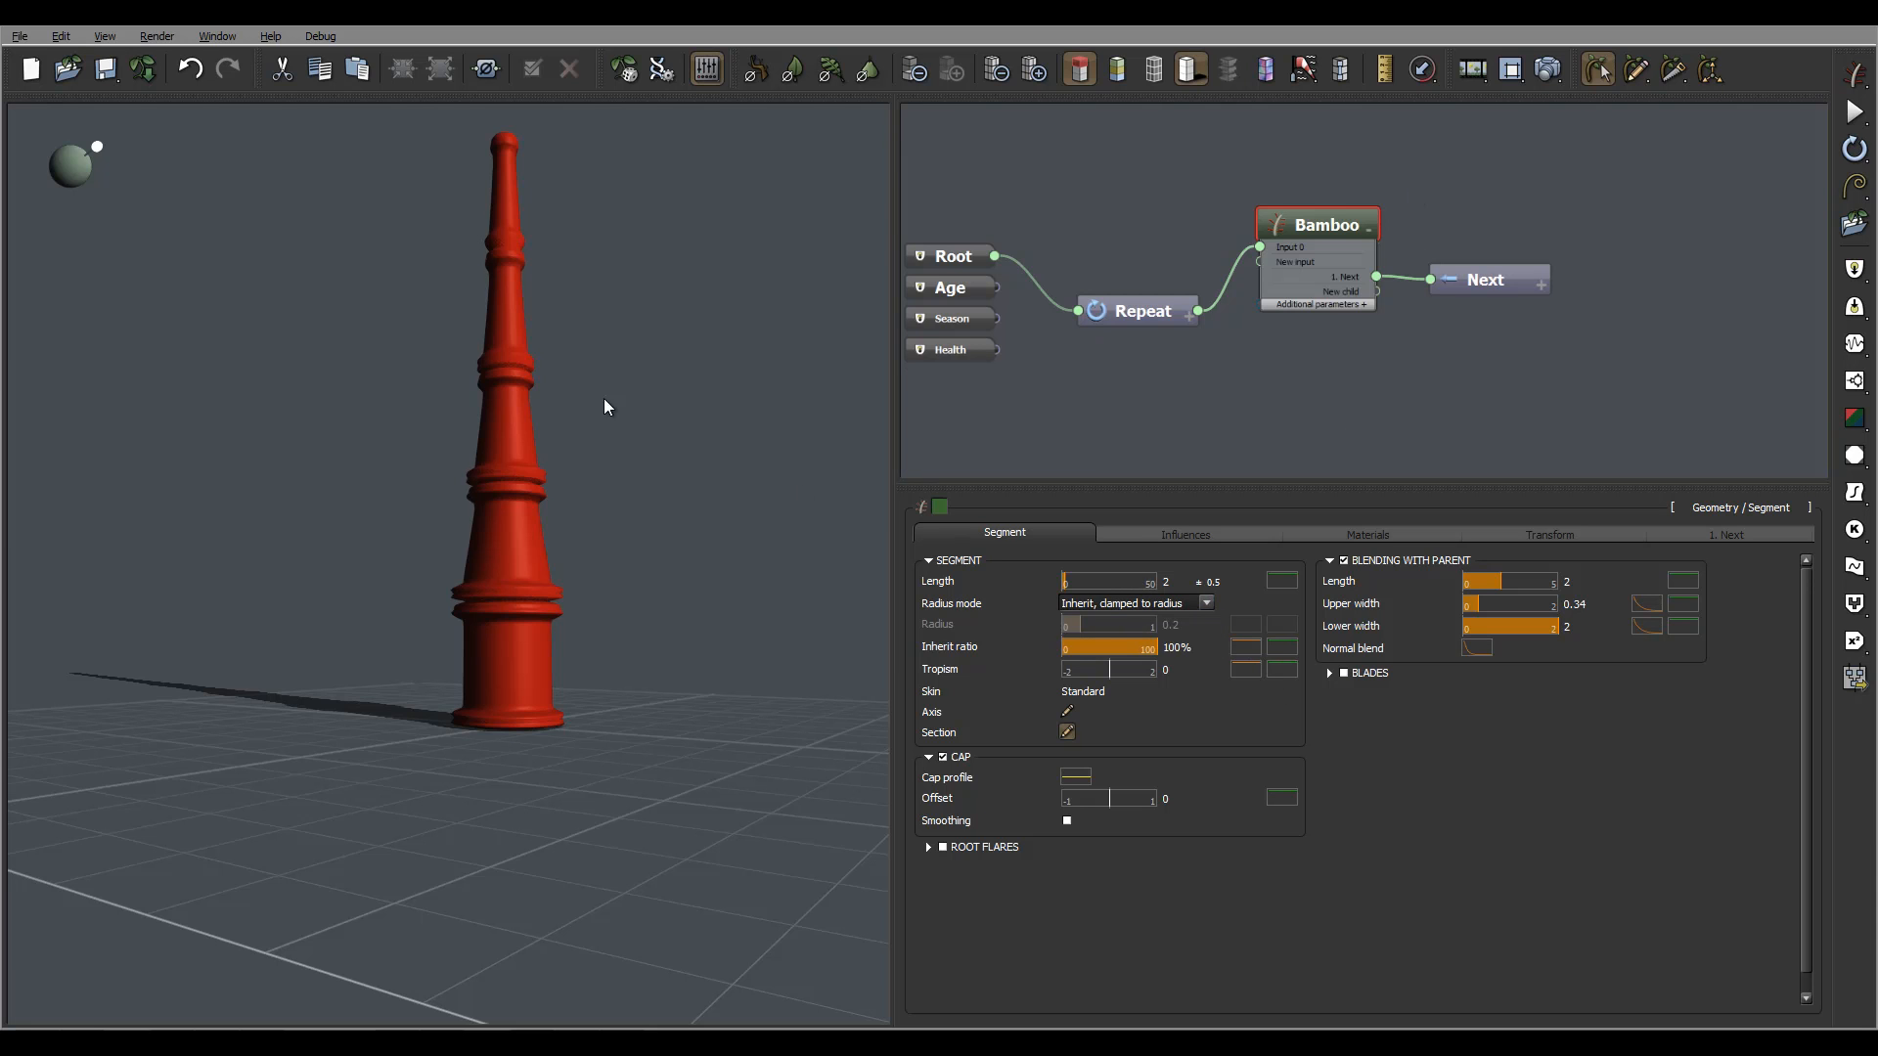
mouse_move(633, 391)
mouse_down()
mouse_move(537, 368)
mouse_move(666, 485)
mouse_move(632, 421)
mouse_up()
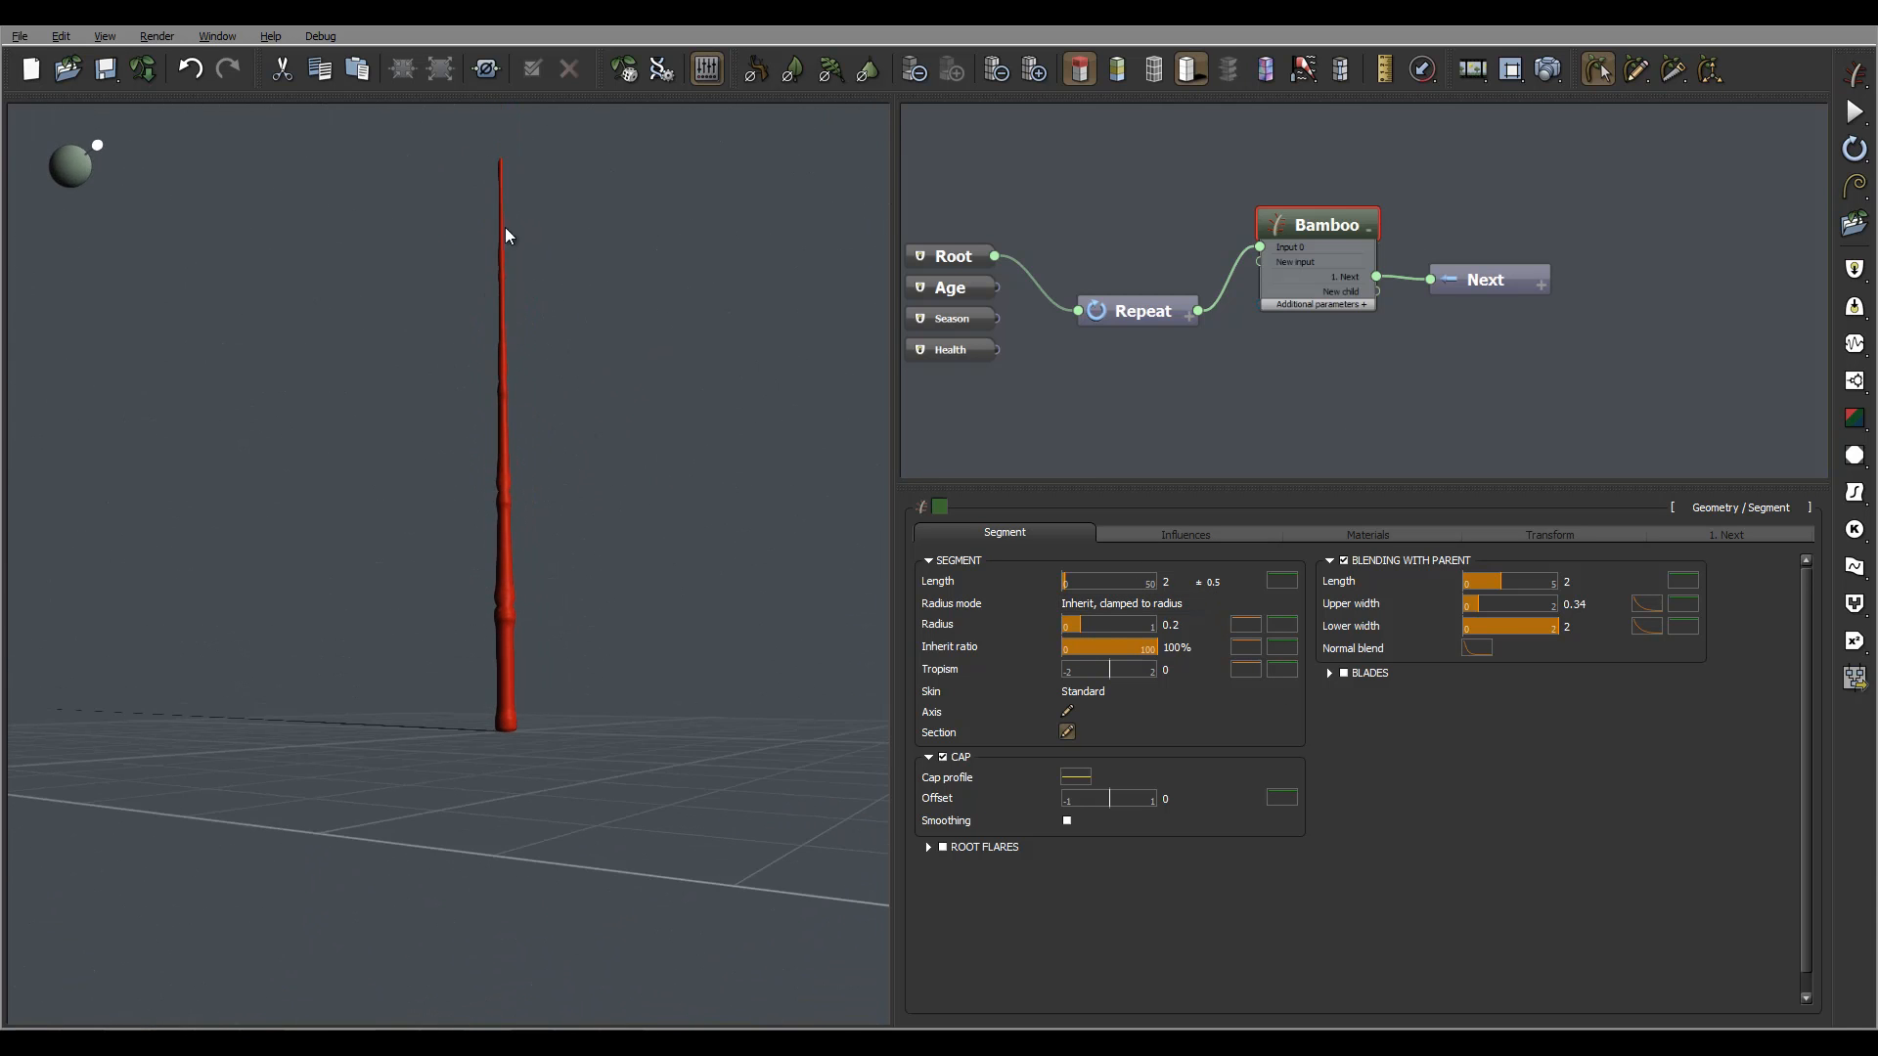
click(1130, 600)
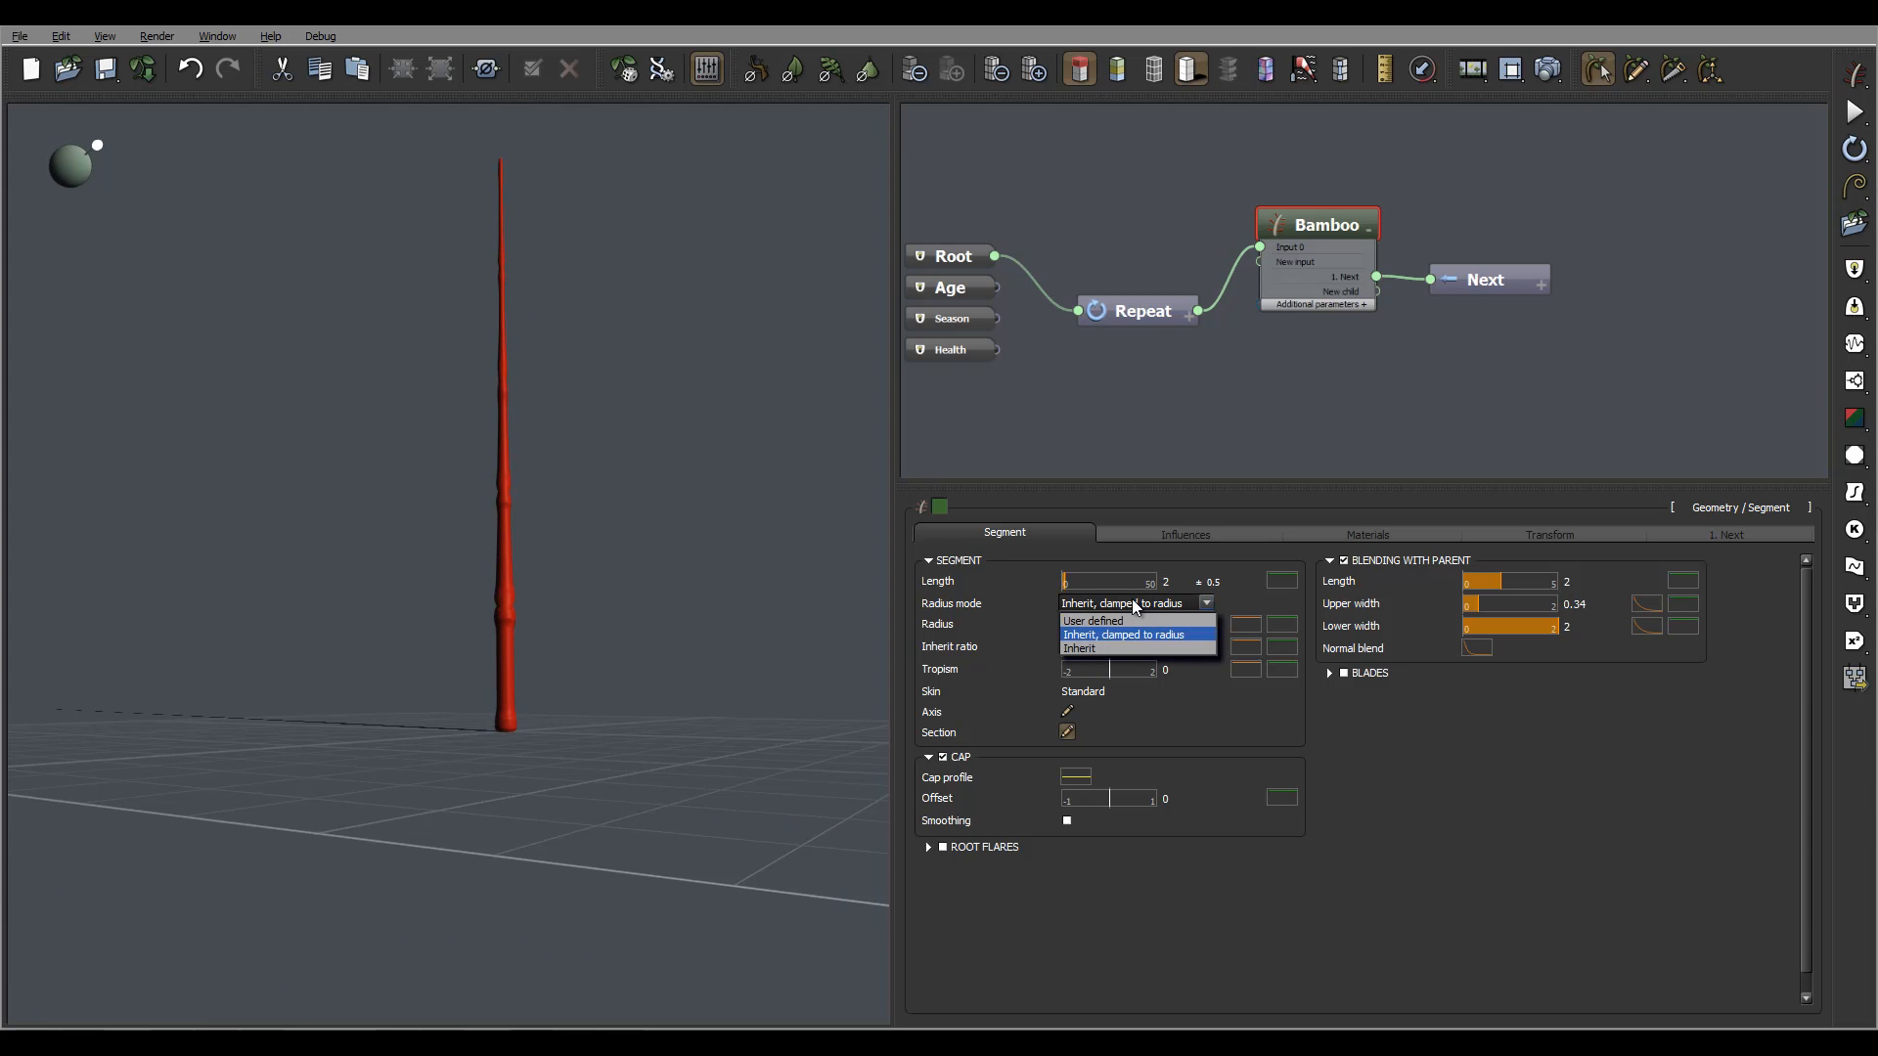
click(1203, 630)
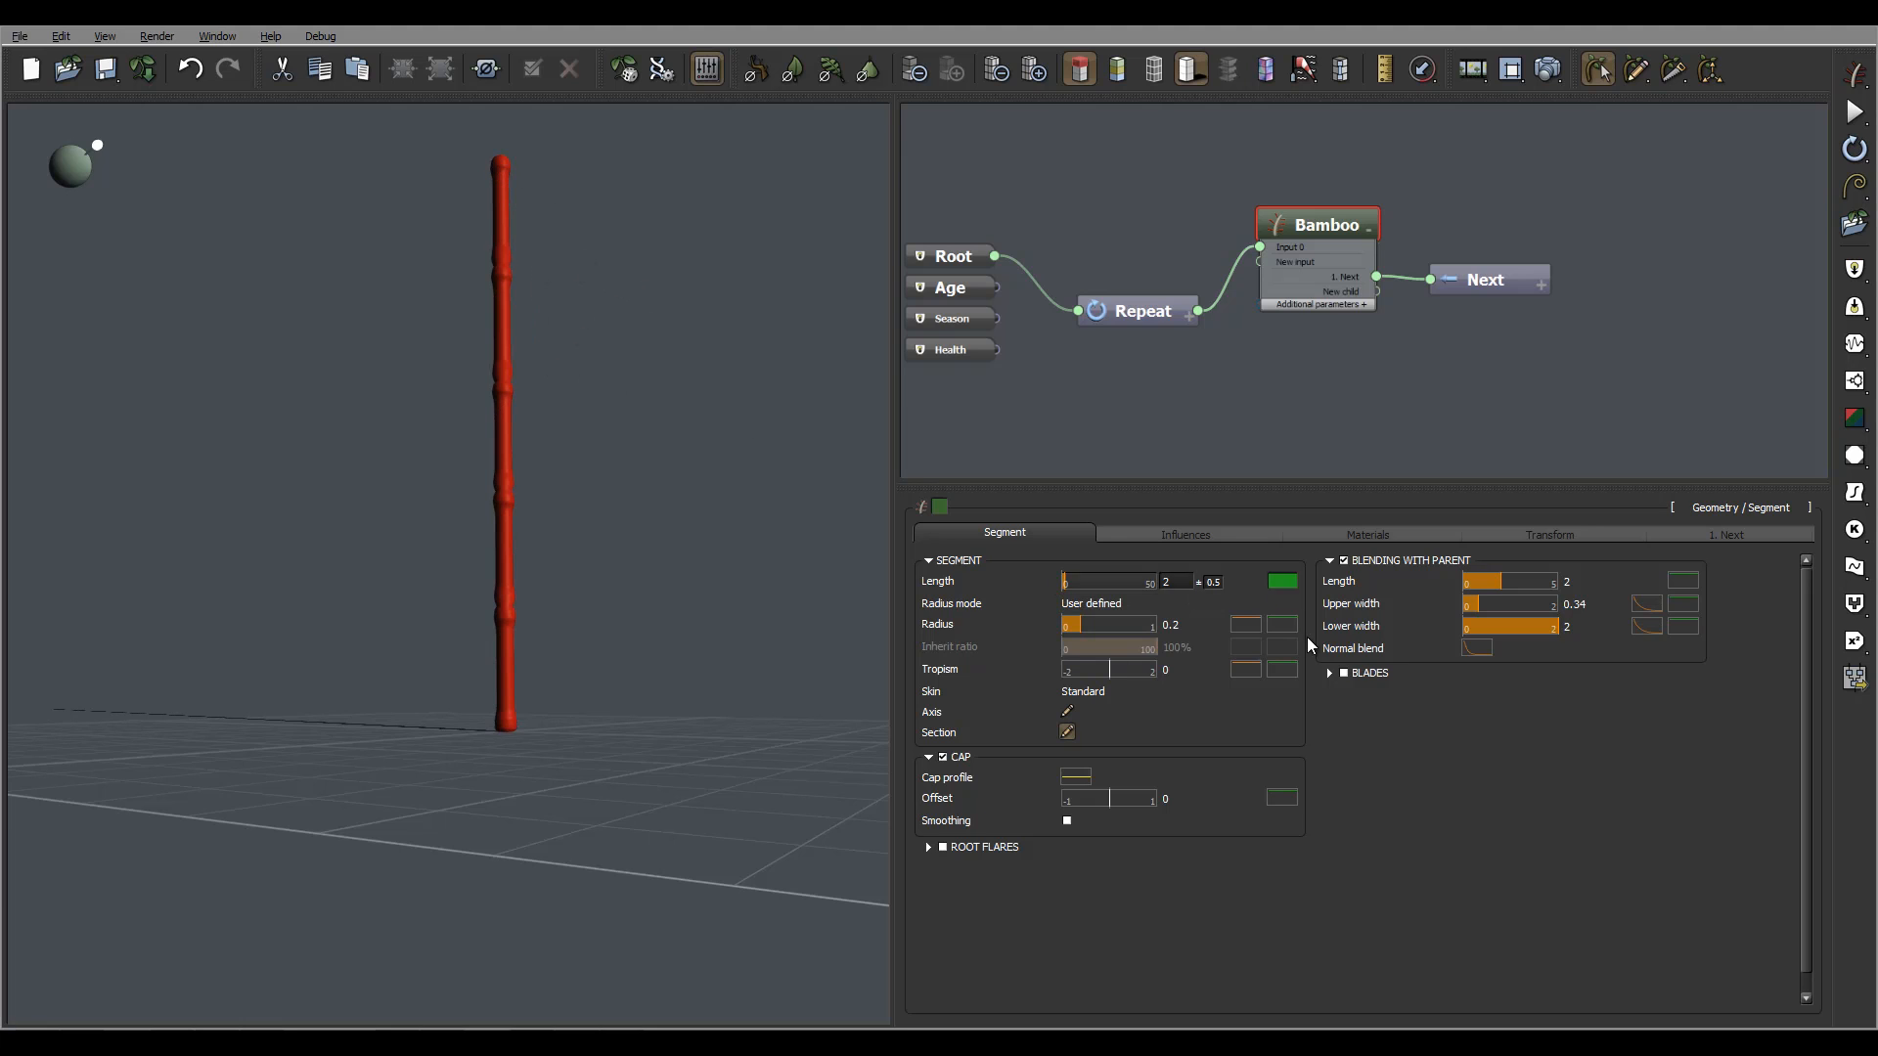
Lower the end keypoint of the Bamboo radius's function-of-parent curve to just below 0.75 and inspect the taper
click(1282, 624)
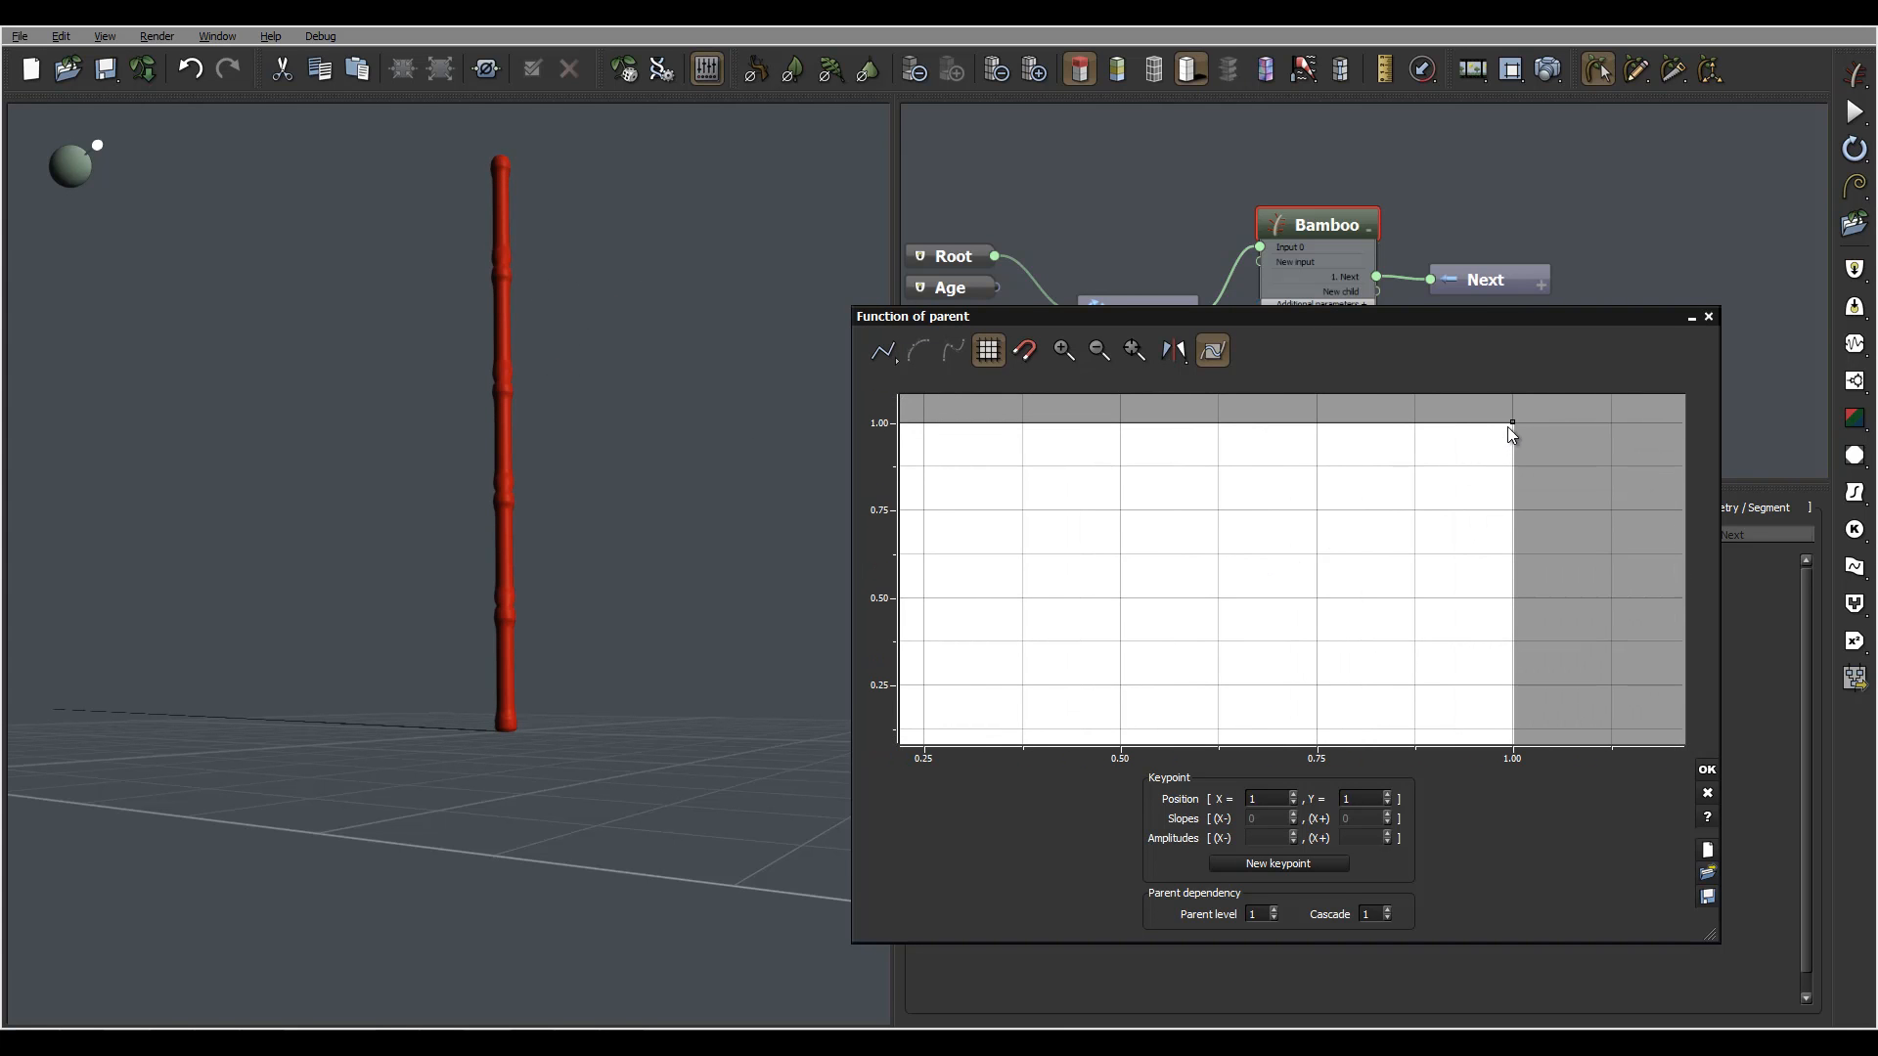
drag(1512, 425, 1522, 519)
click(1706, 770)
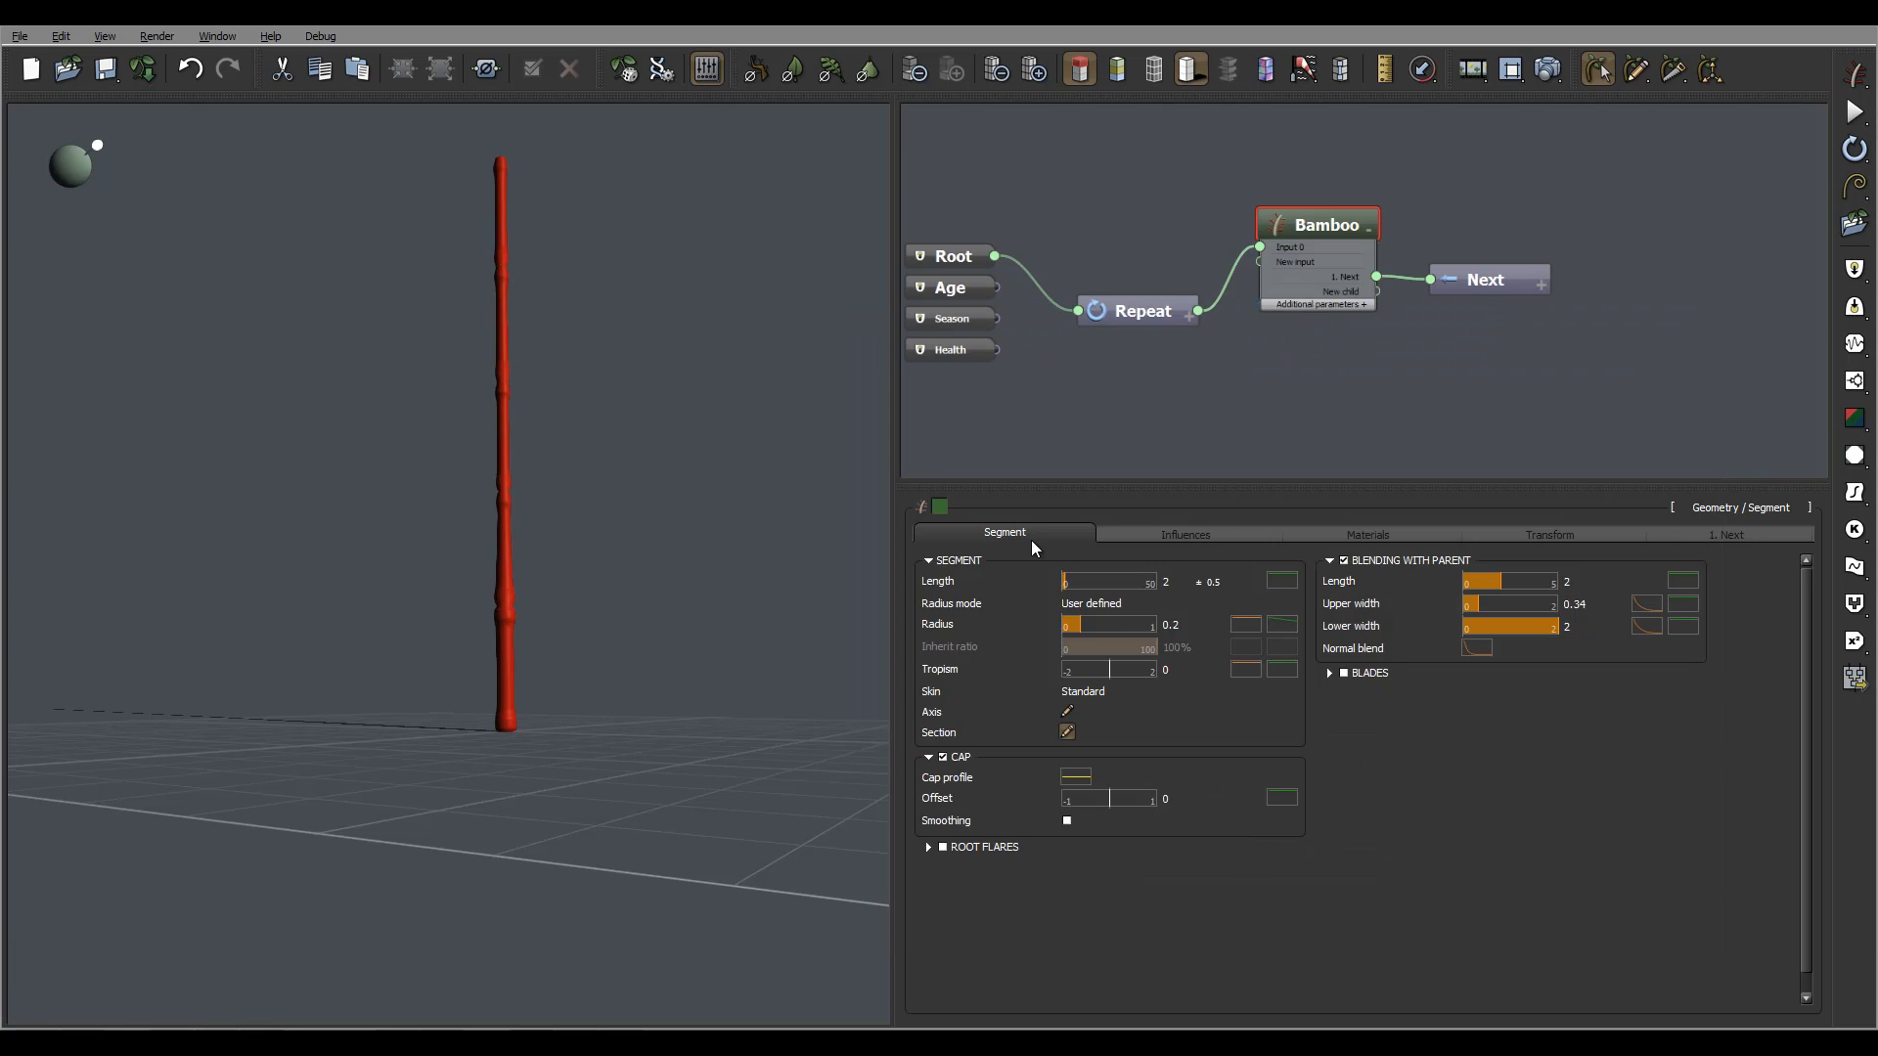
drag(618, 291, 500, 218)
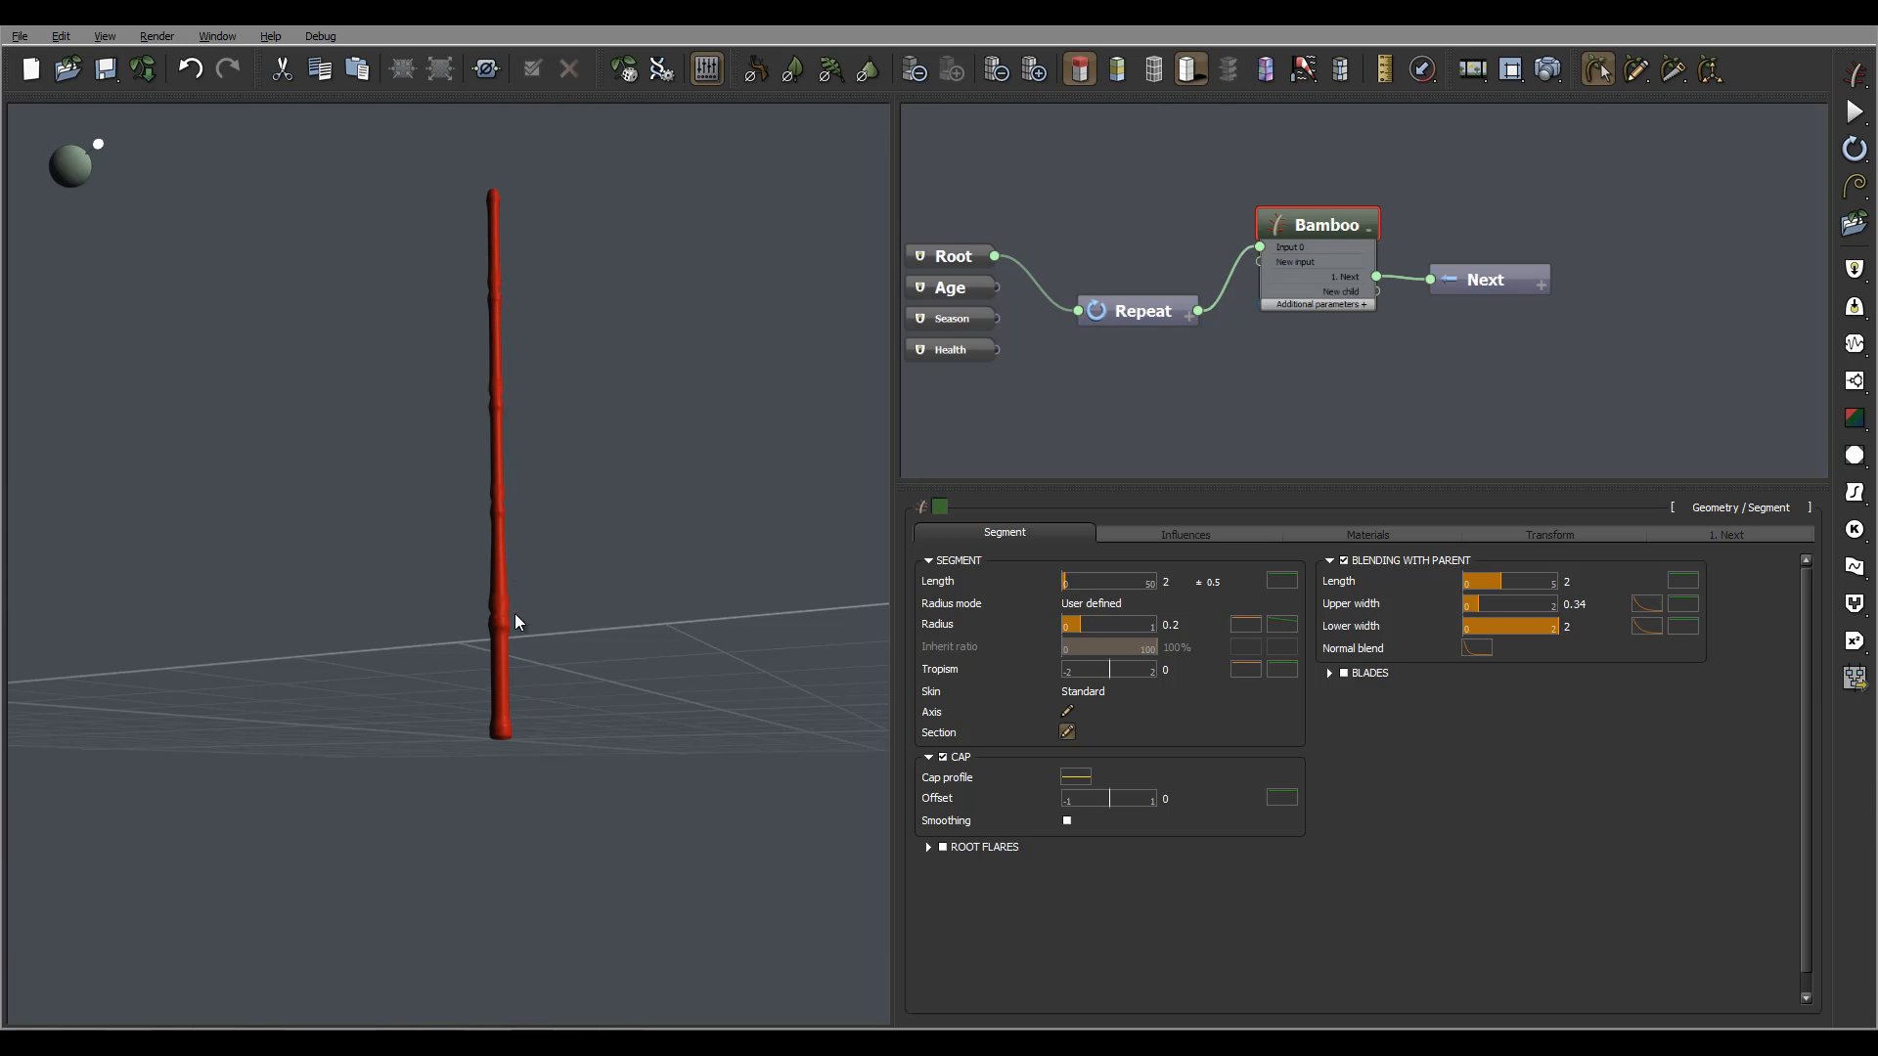
drag(515, 613, 570, 329)
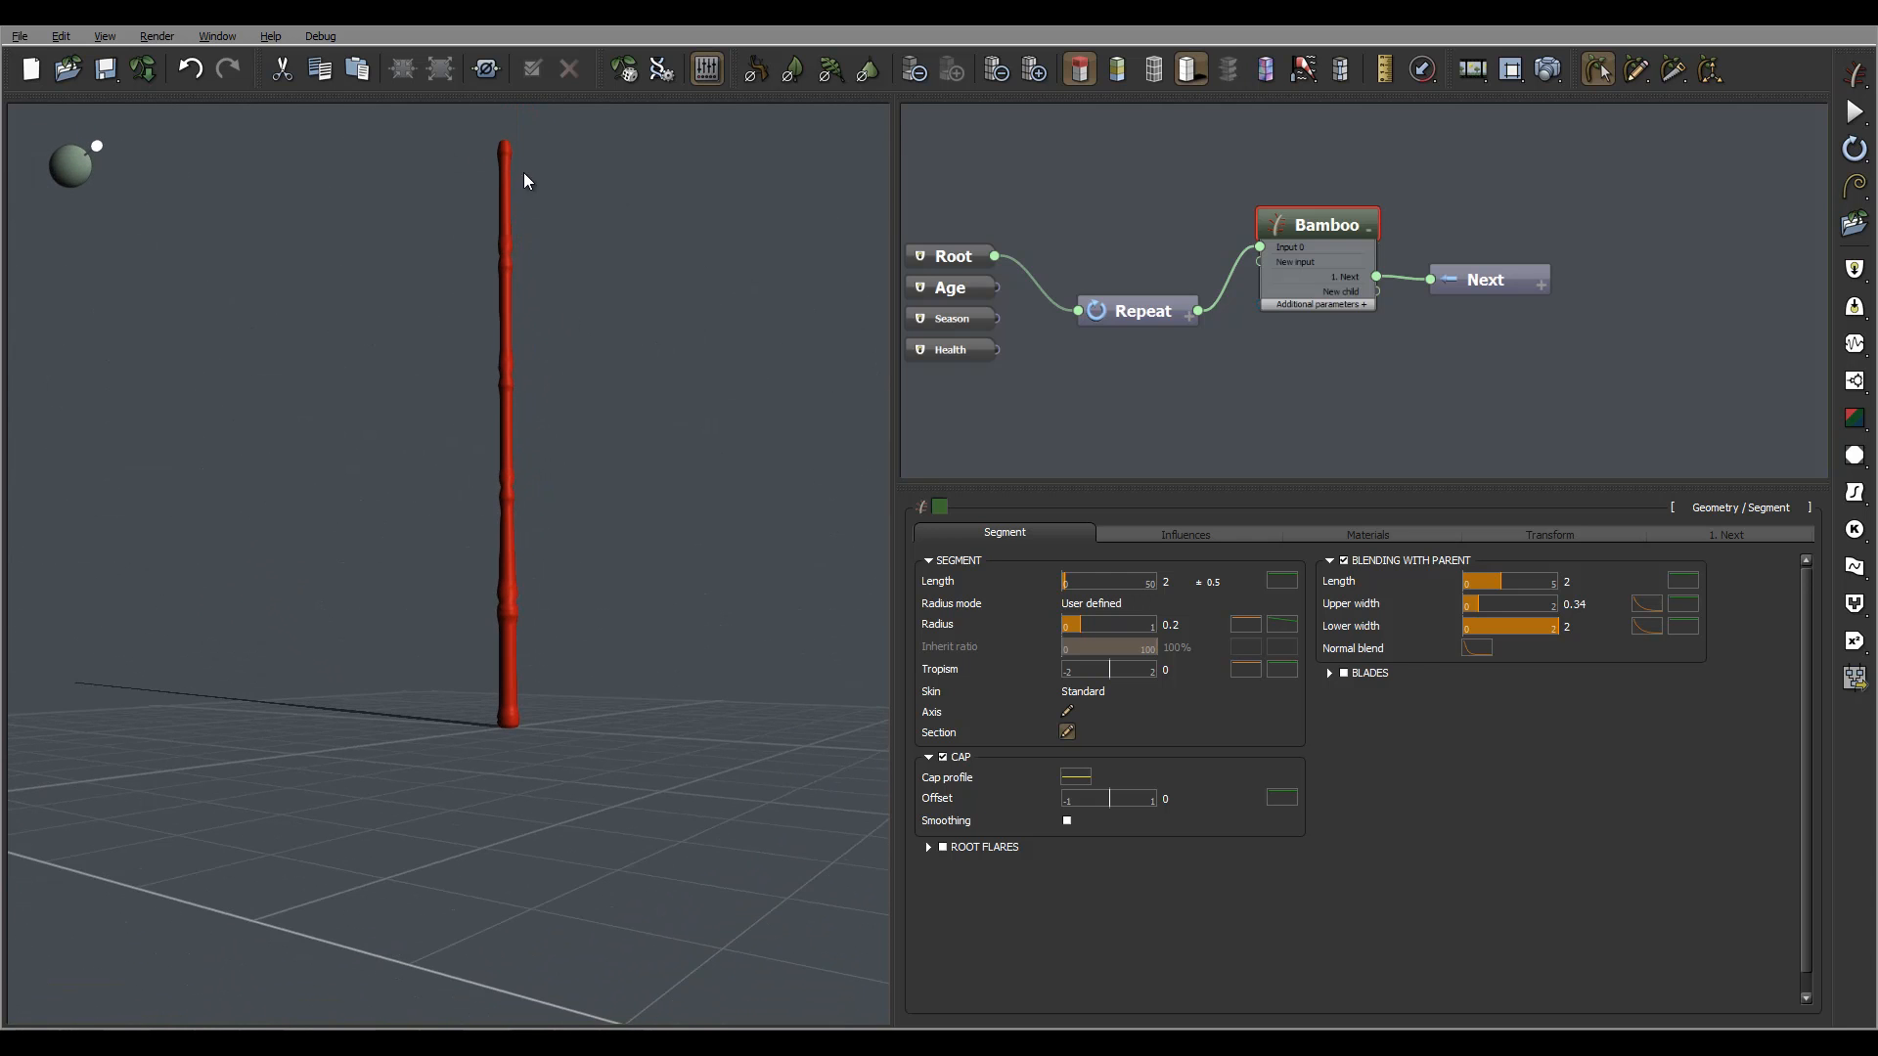
drag(612, 233, 612, 303)
Set the end keypoint of the Bamboo radius's function-of-parent curve to Y = 0.824
click(1281, 624)
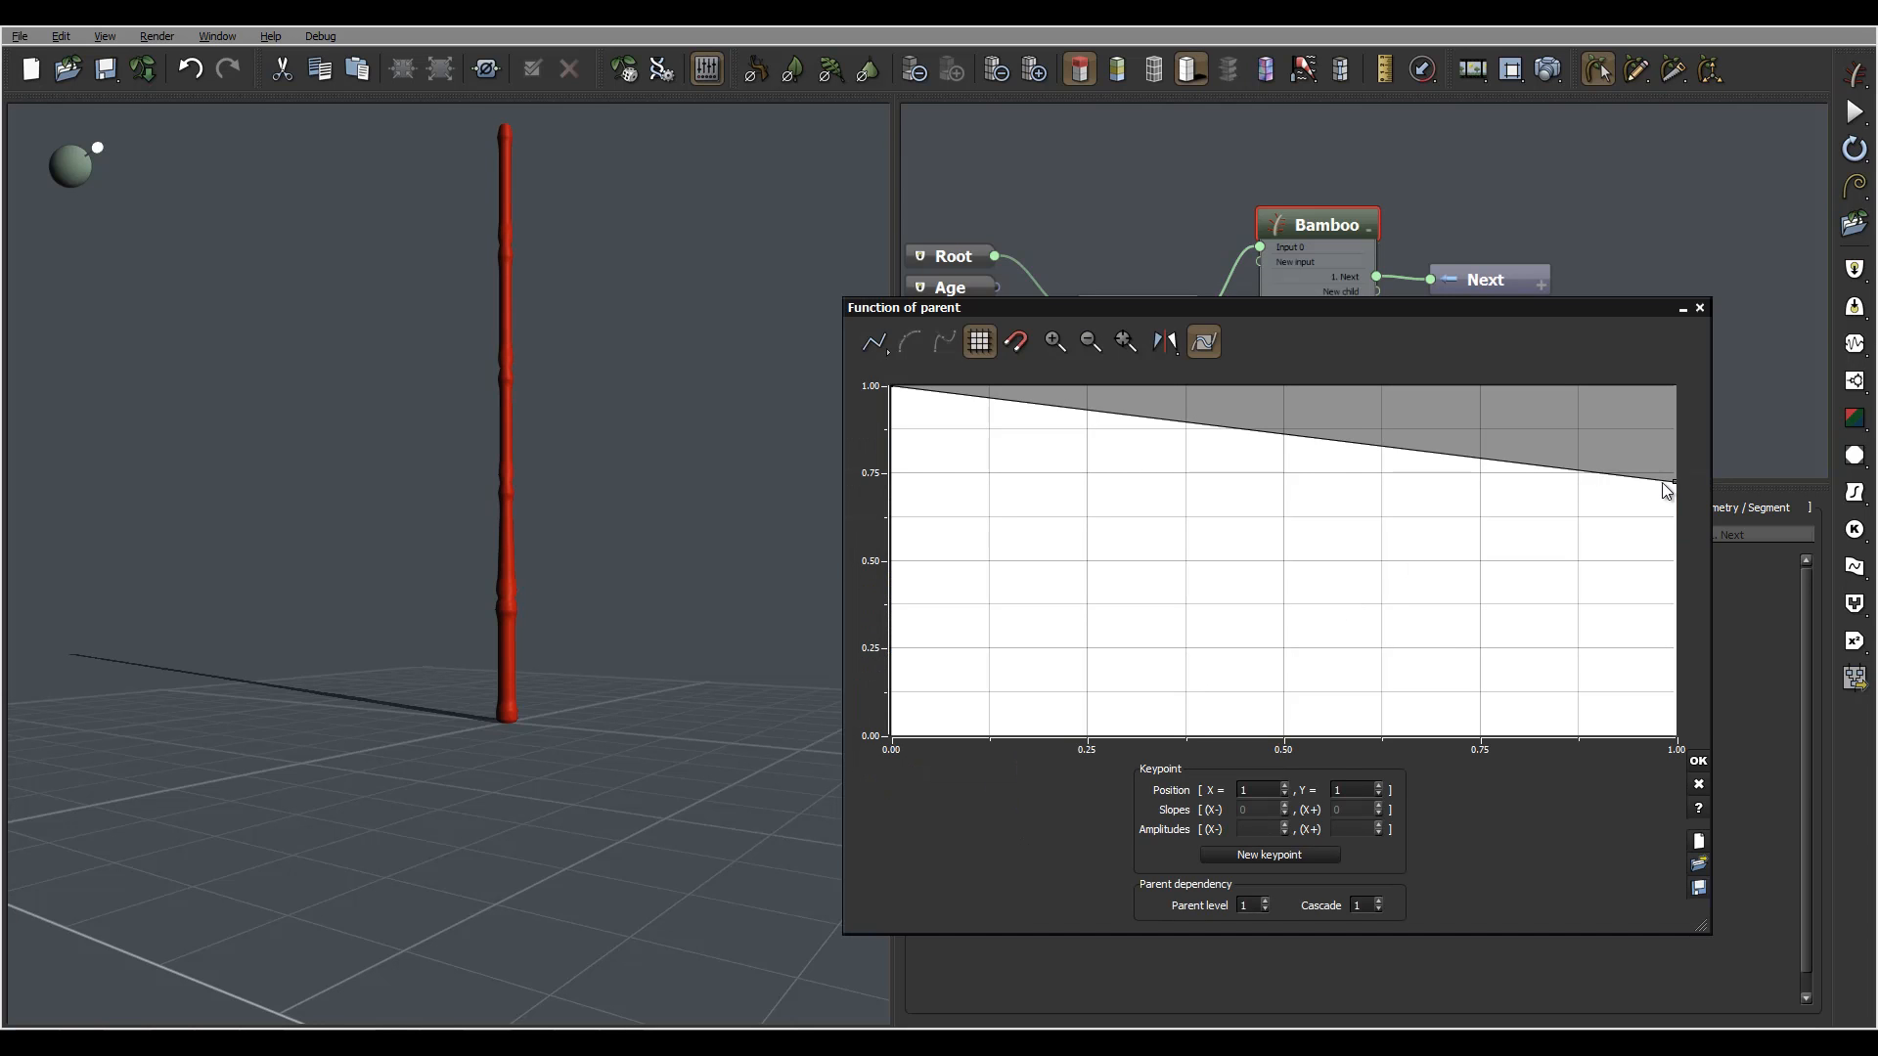
drag(1675, 486, 1676, 440)
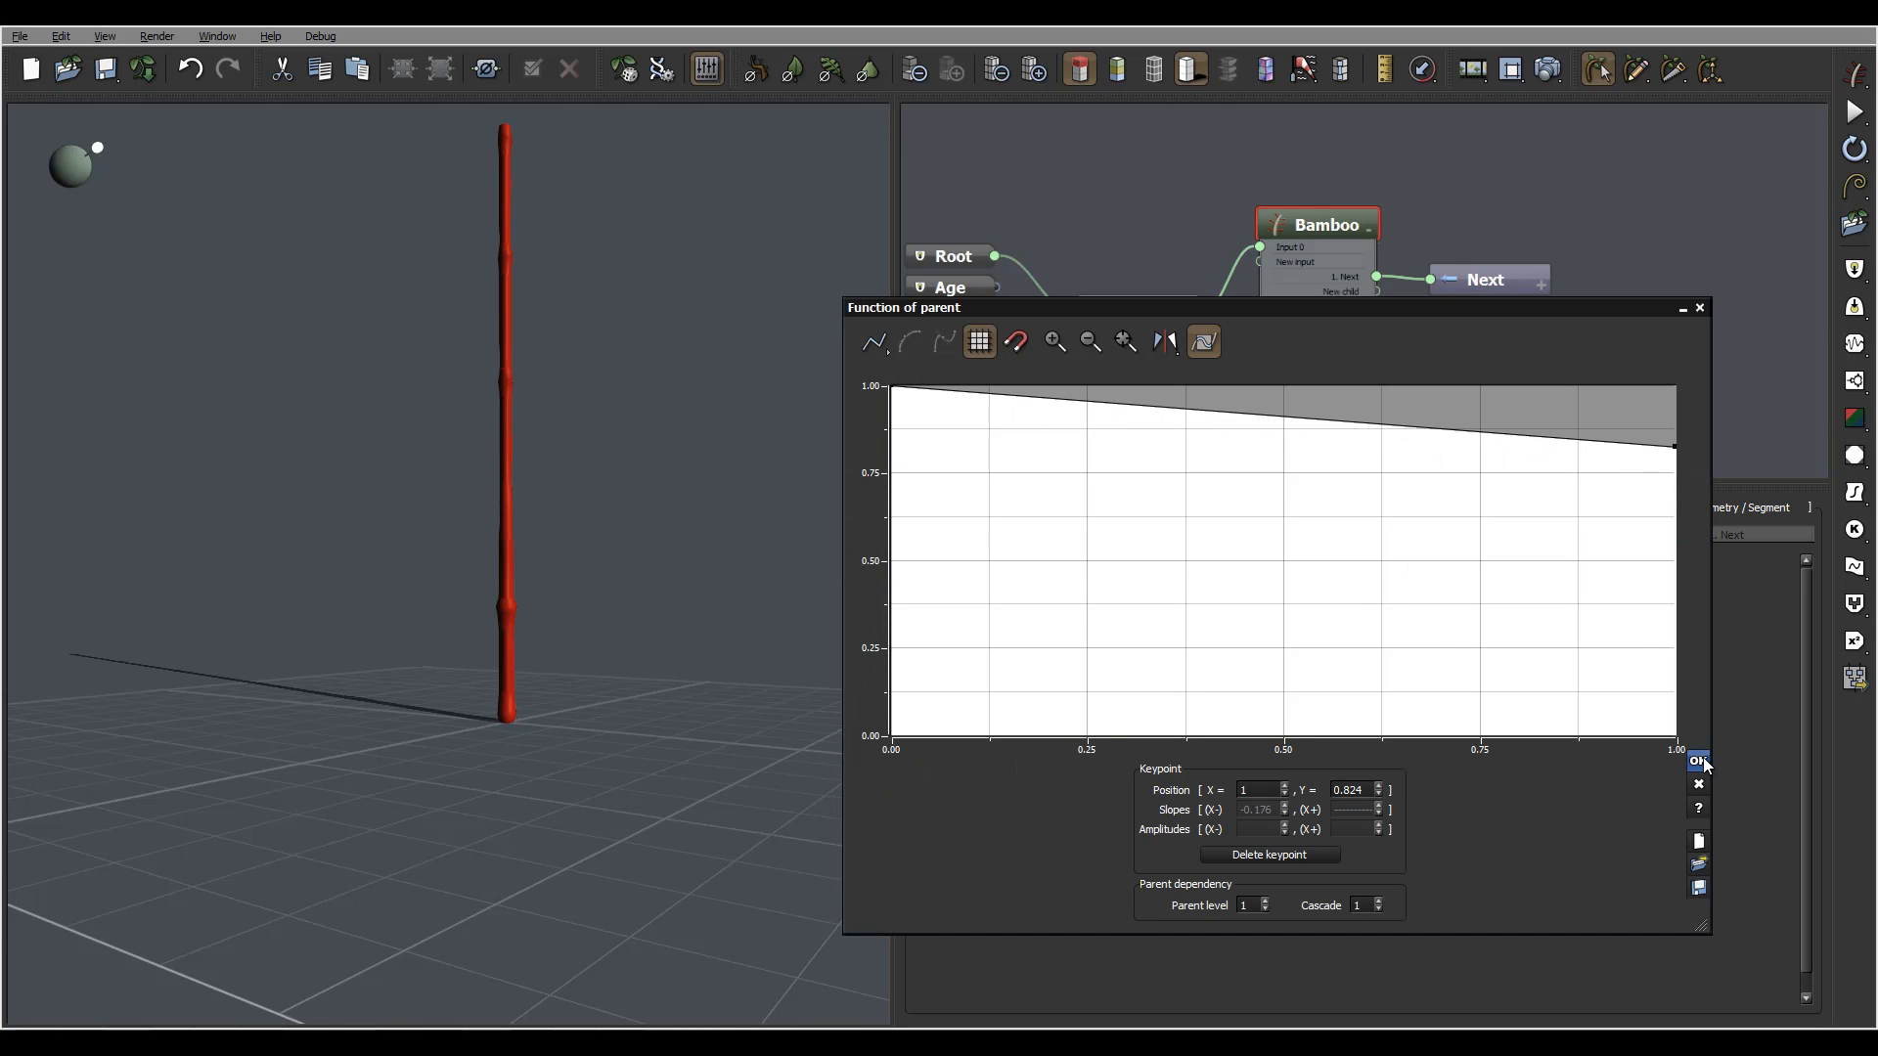
click(1698, 760)
mouse_move(603, 281)
mouse_down()
mouse_move(456, 275)
mouse_move(583, 286)
mouse_up()
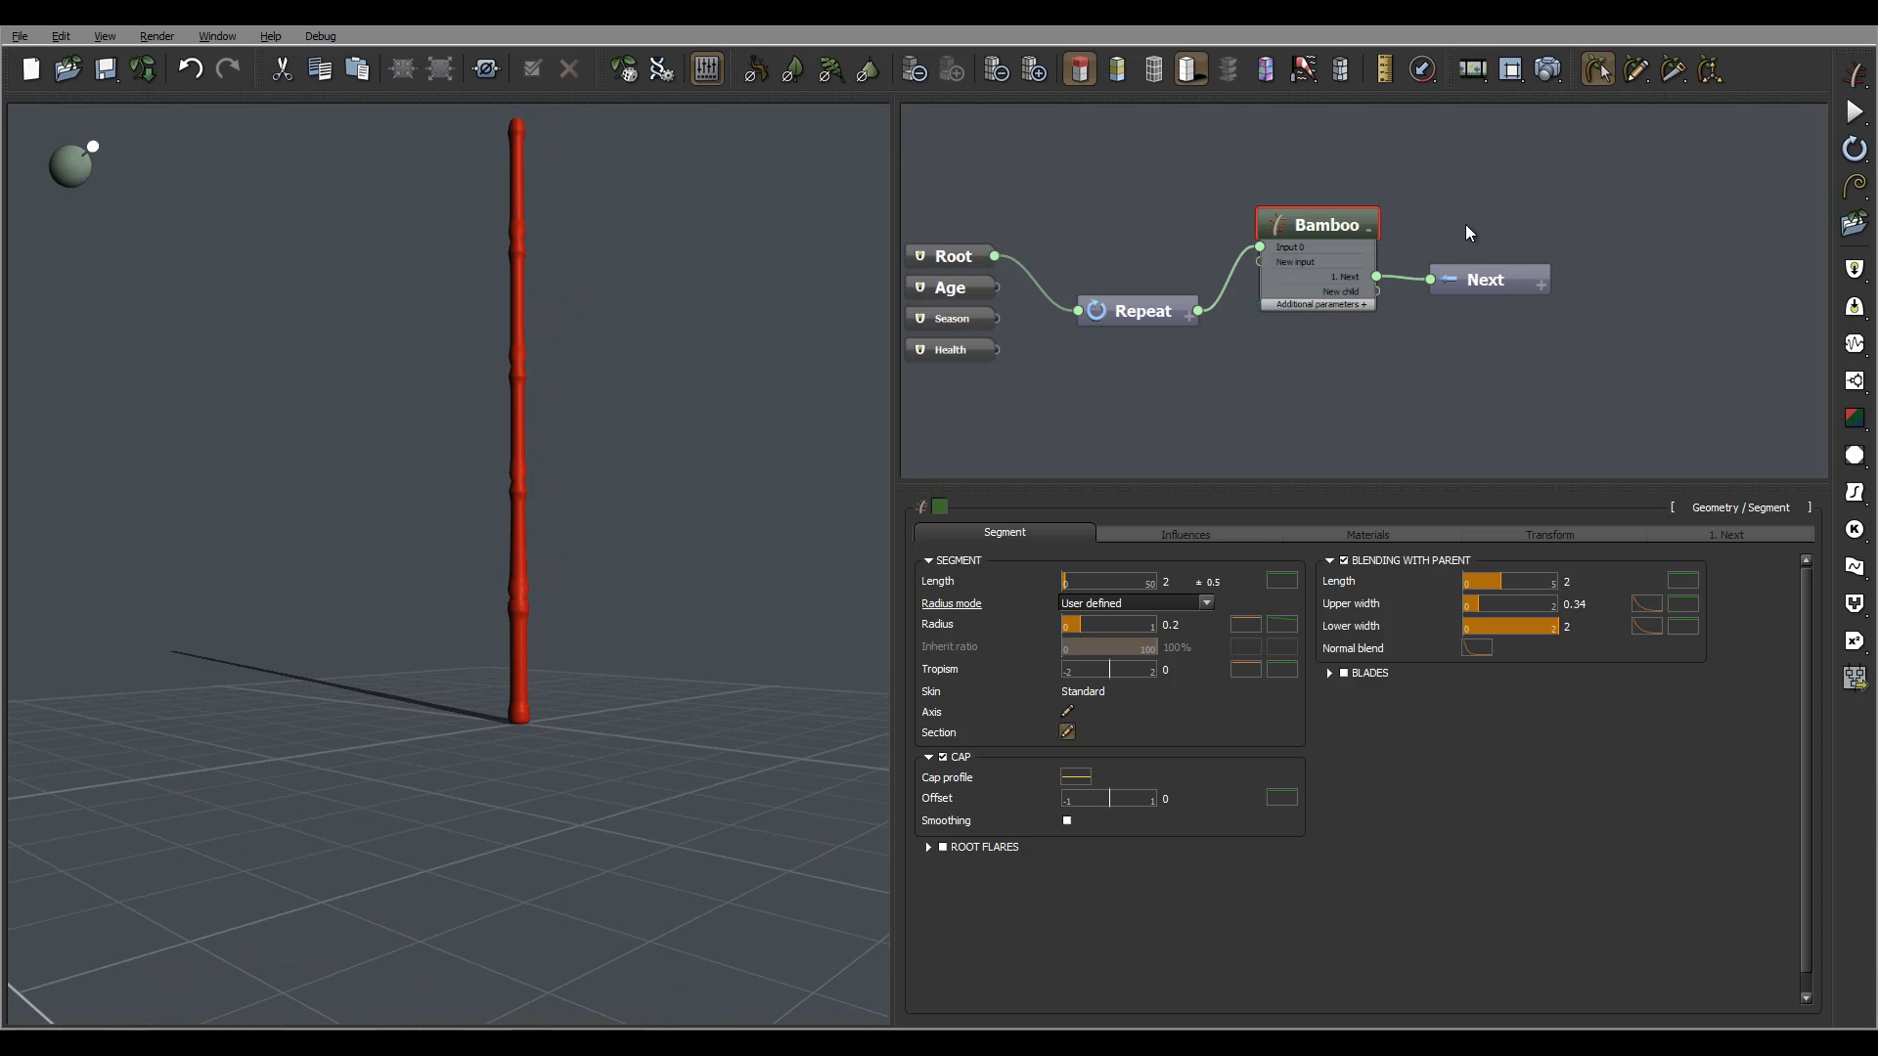
Add a new Segment node to the graph above the Next node and rename it "Leaf"
drag(1556, 191, 1529, 232)
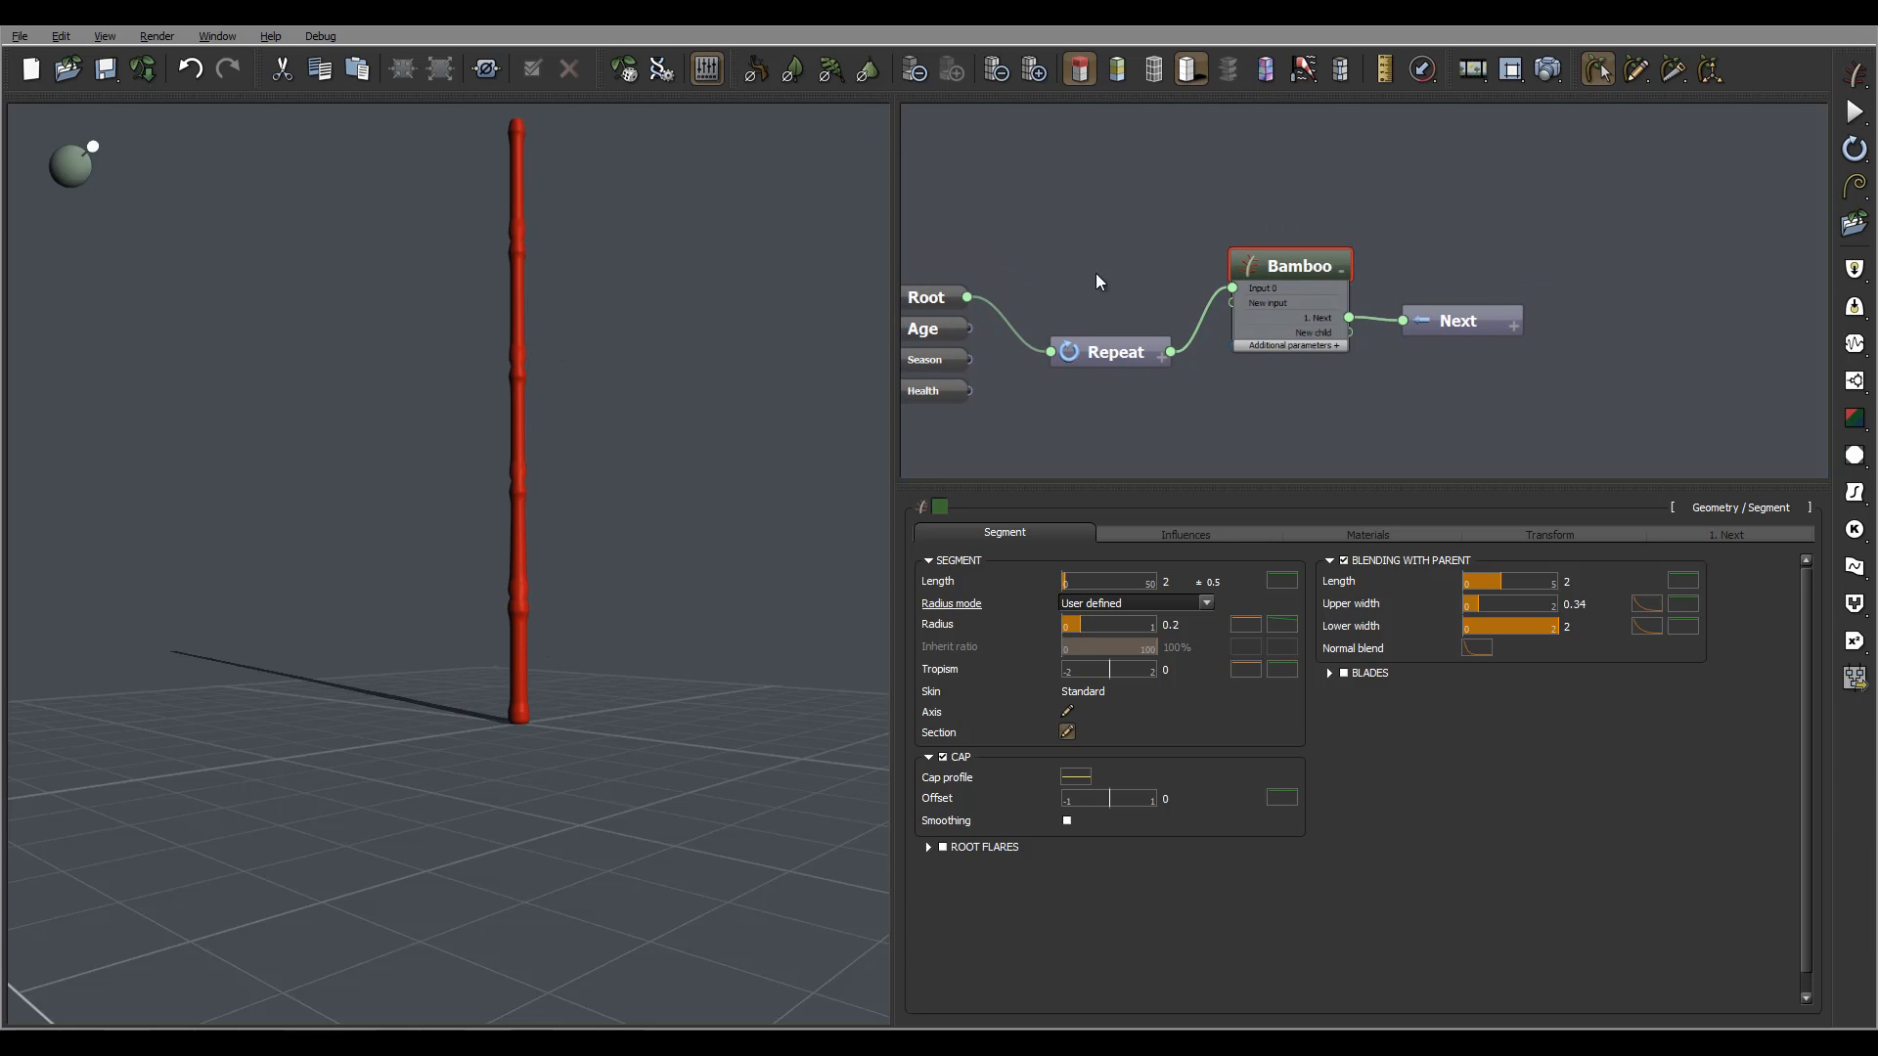
middle_drag(1487, 233, 1451, 272)
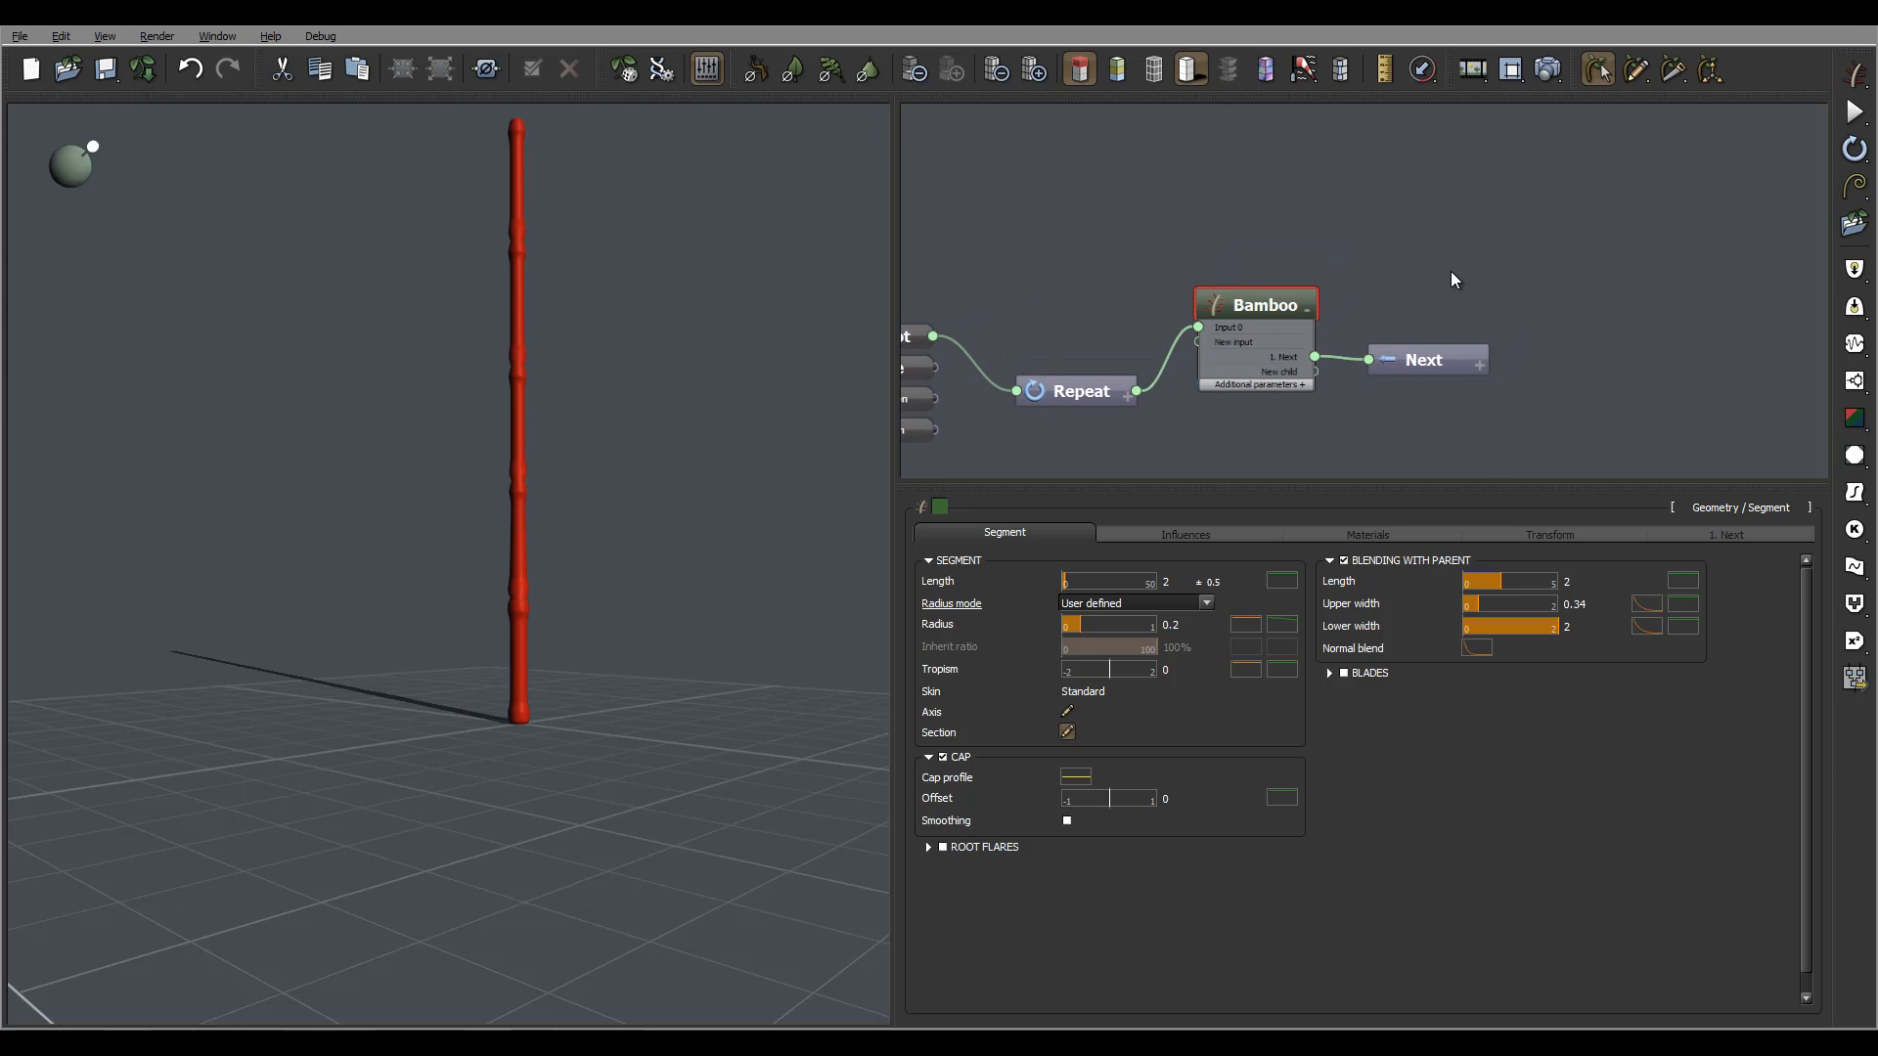
click(1436, 237)
right_click(1438, 240)
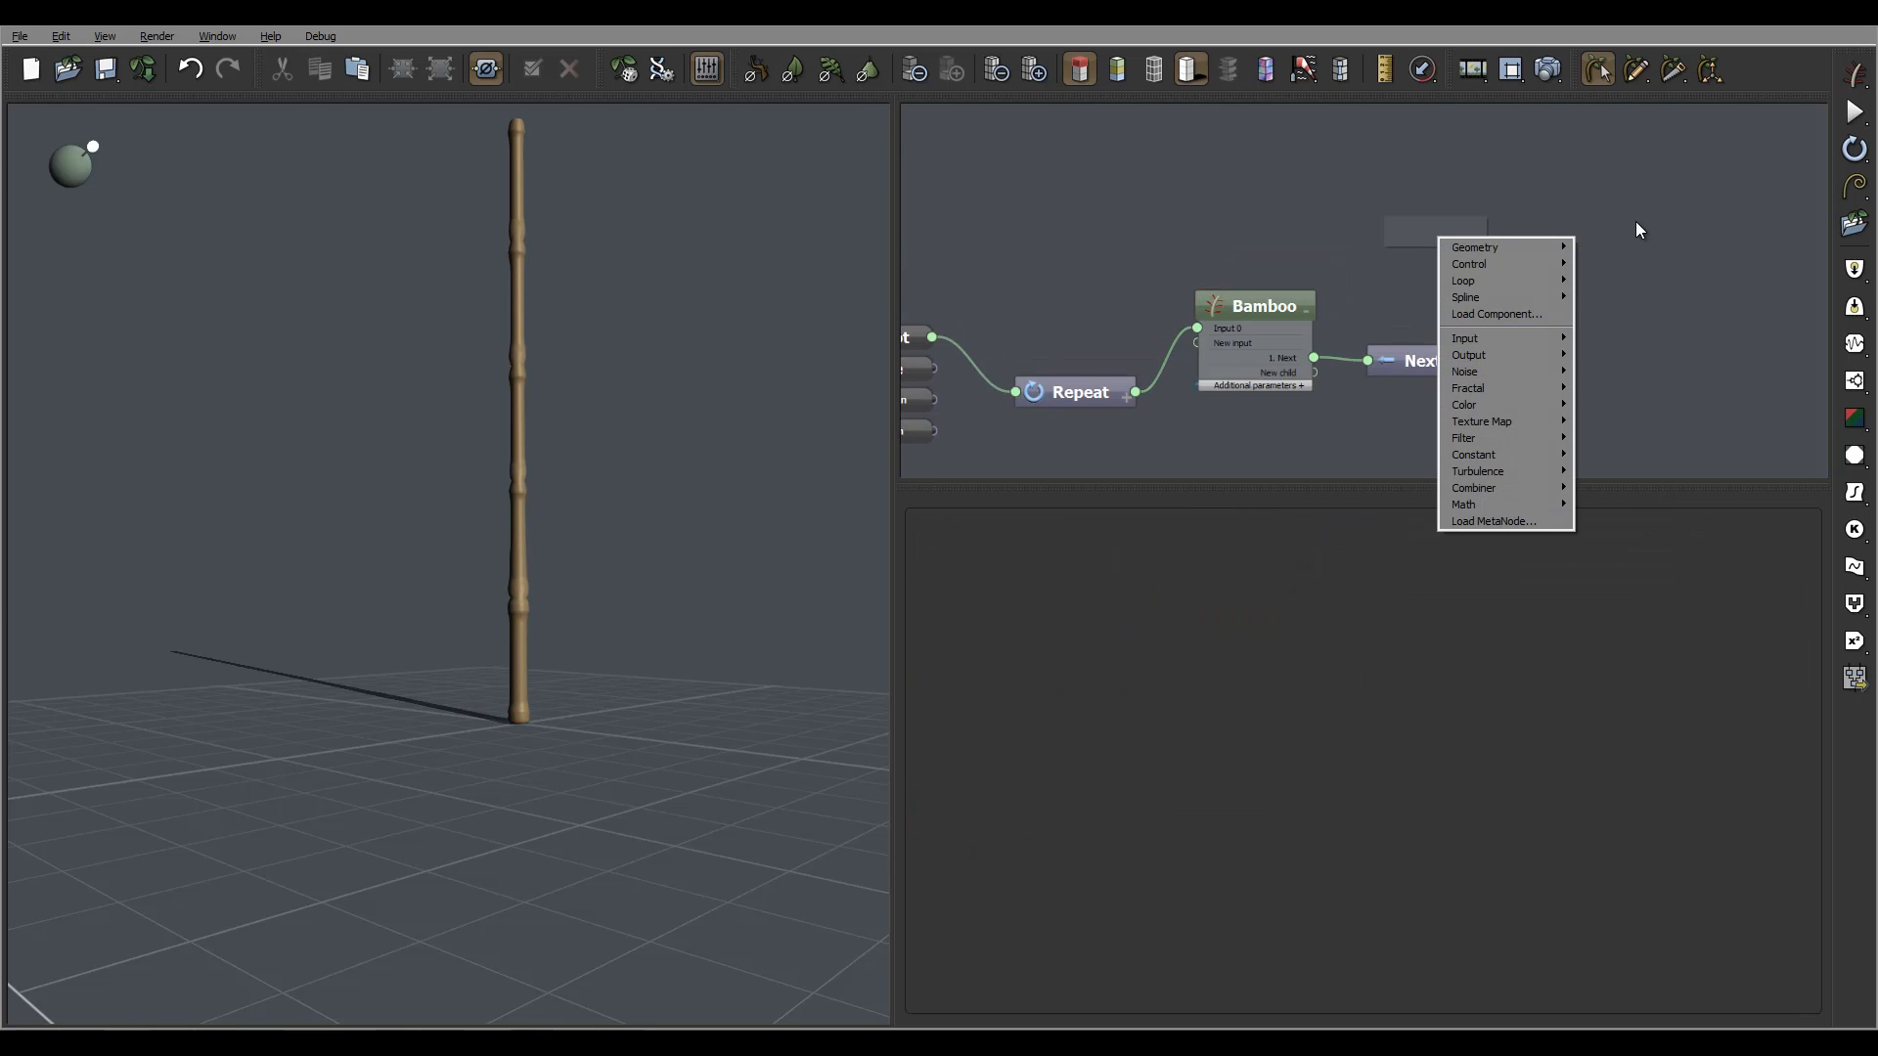
mouse_move(1506, 247)
click(1411, 252)
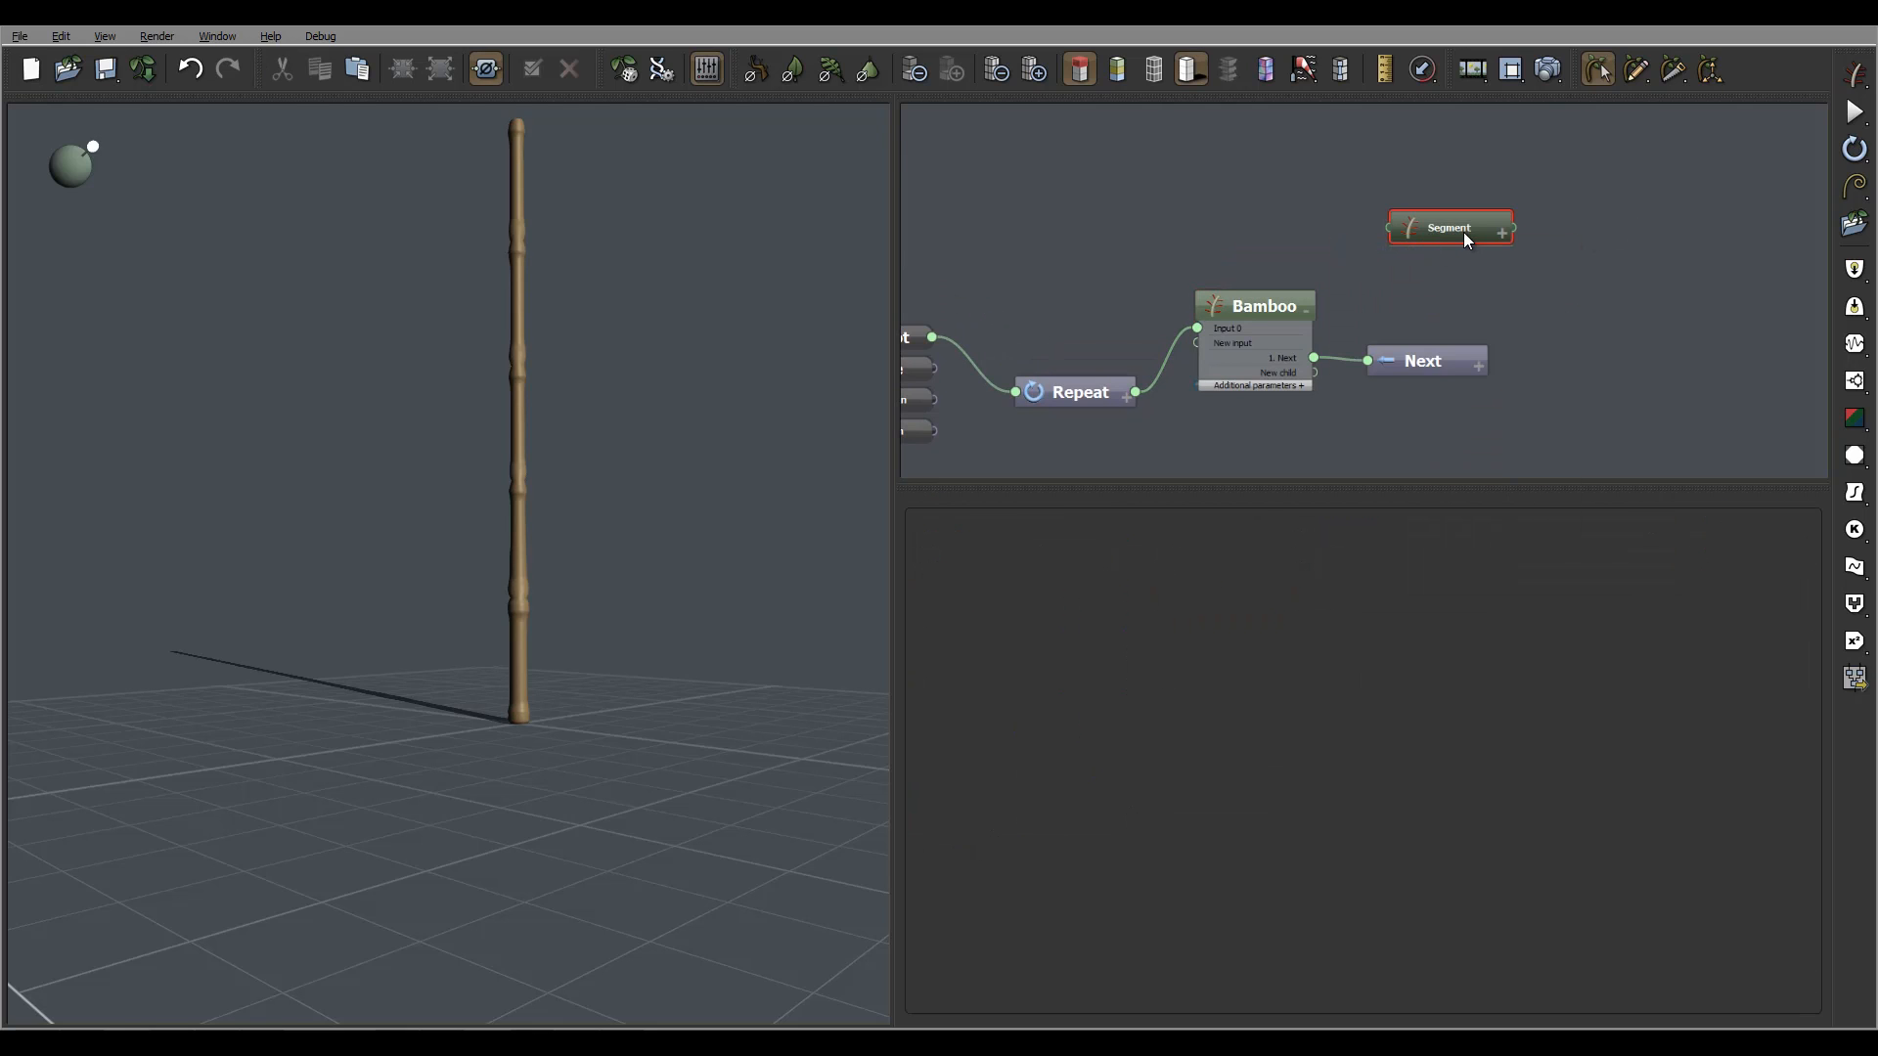
double_click(1454, 229)
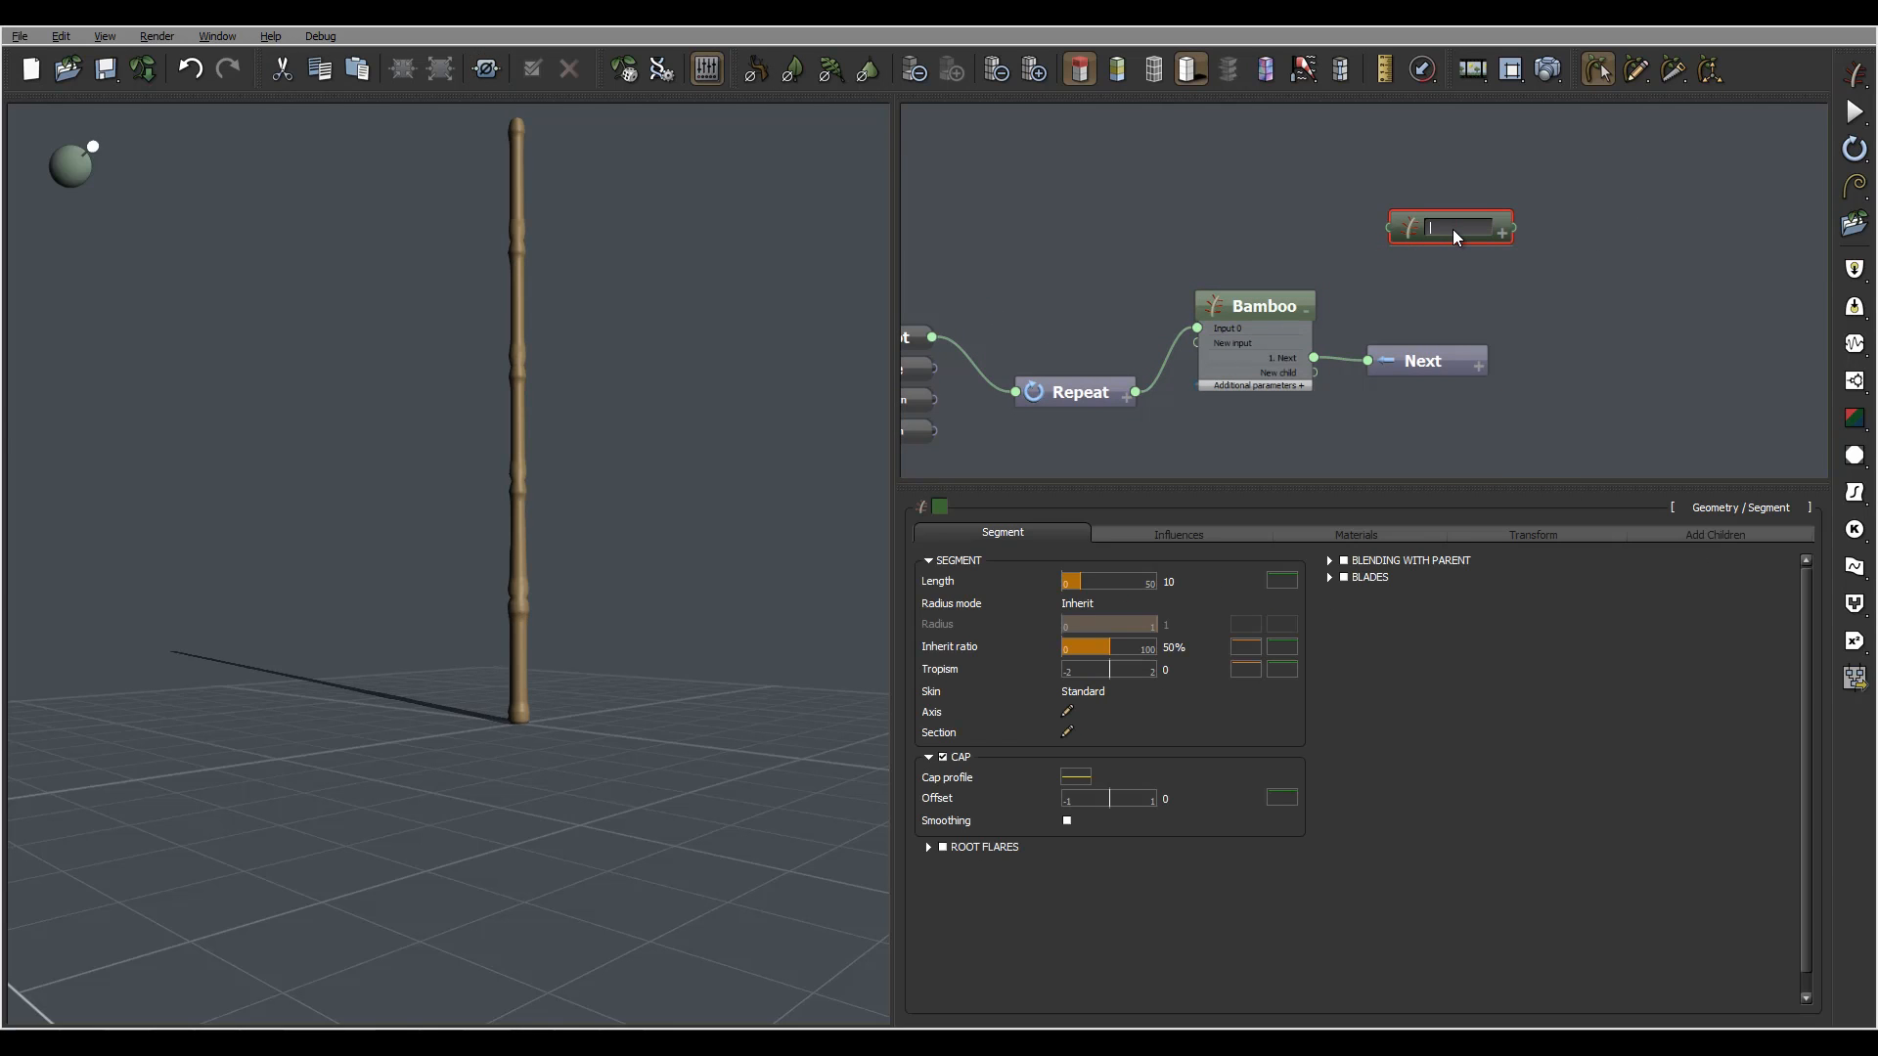
text(Leaf)
key(Return)
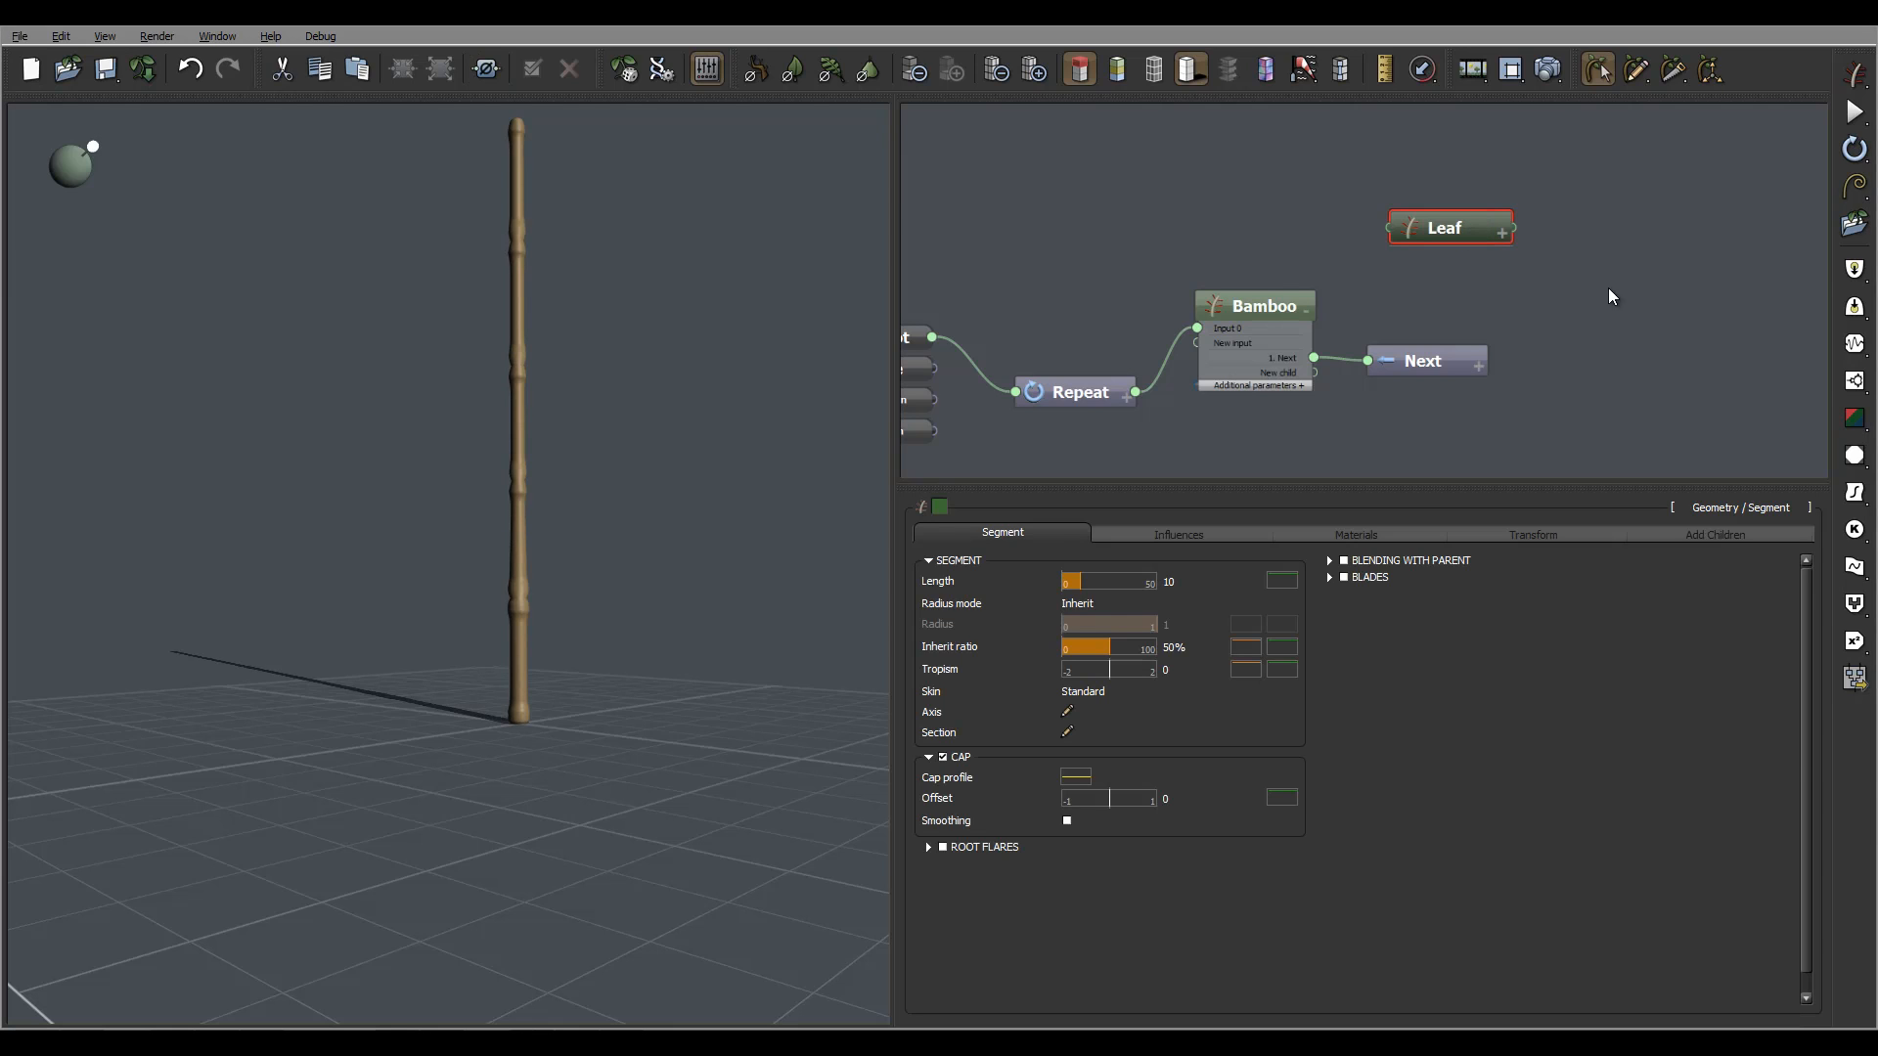
Connect the Leaf node's input to the Bamboo segment's New child output and view the attached leaves
middle_drag(1332, 249, 1271, 175)
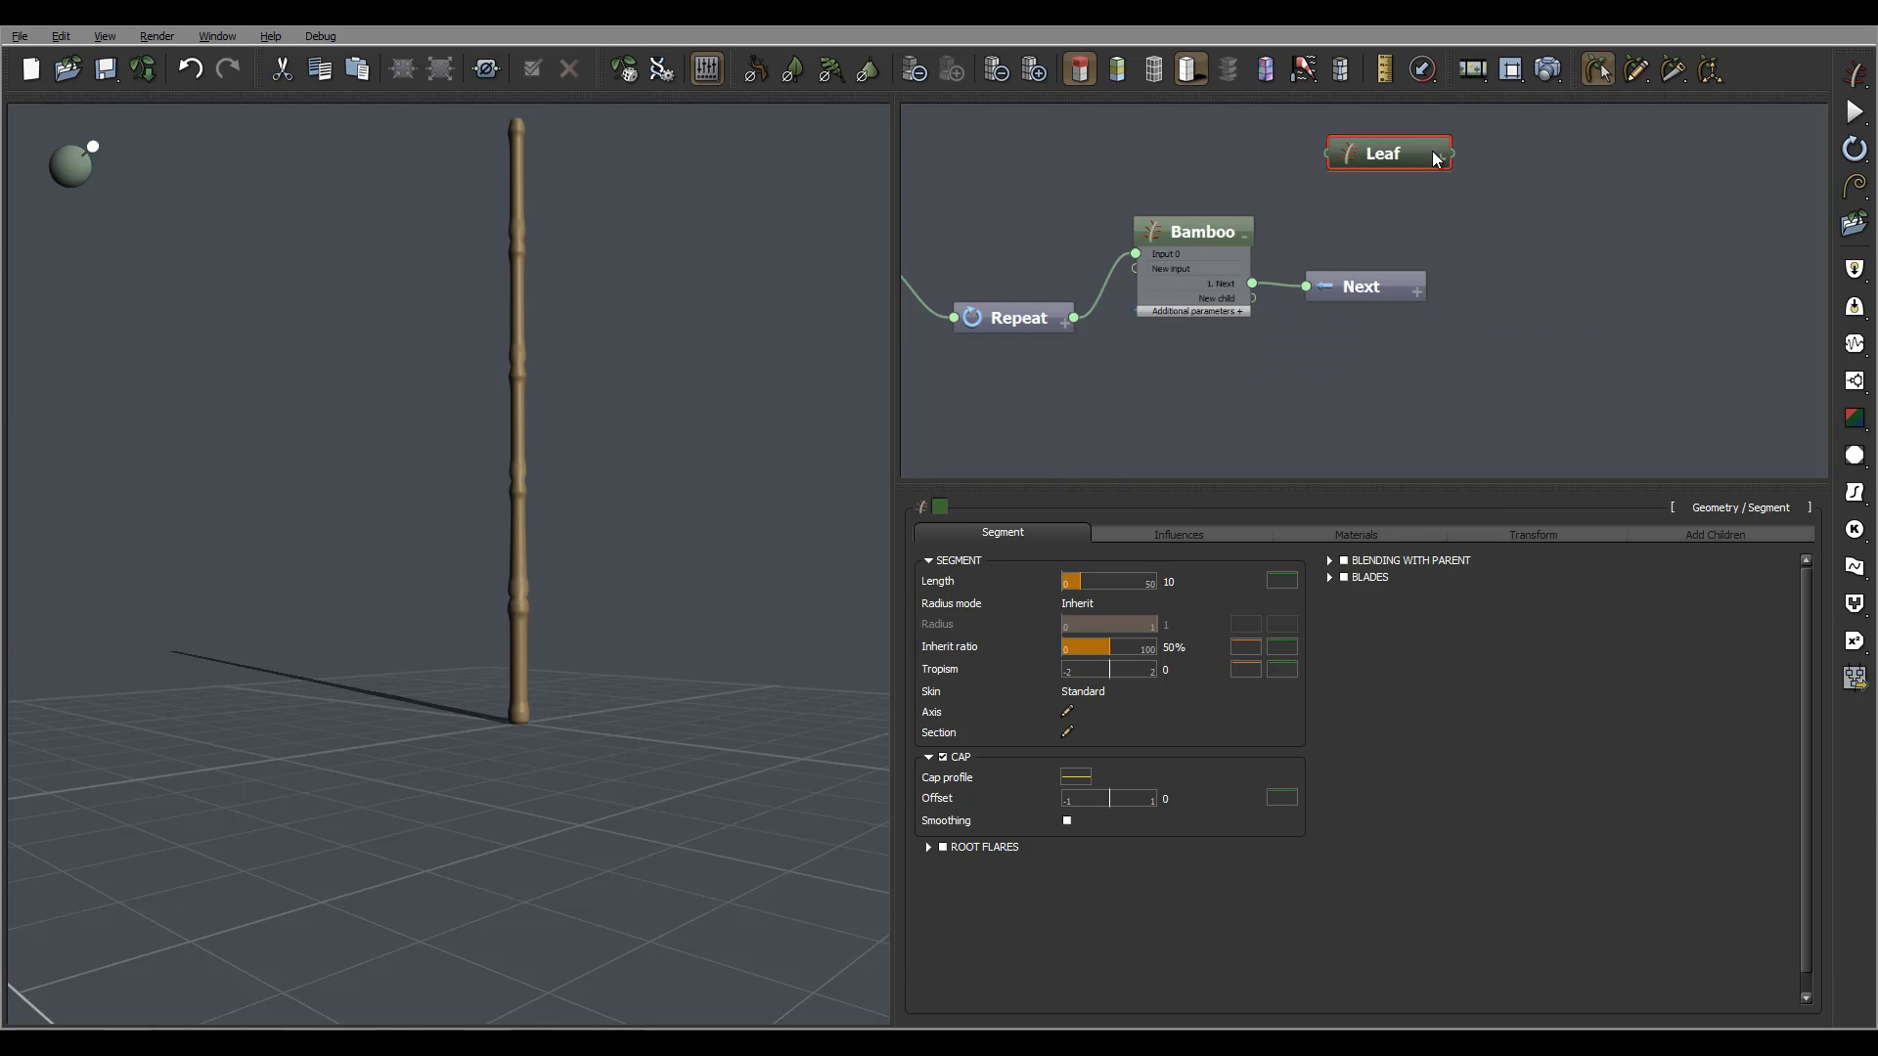
drag(1329, 153, 1252, 298)
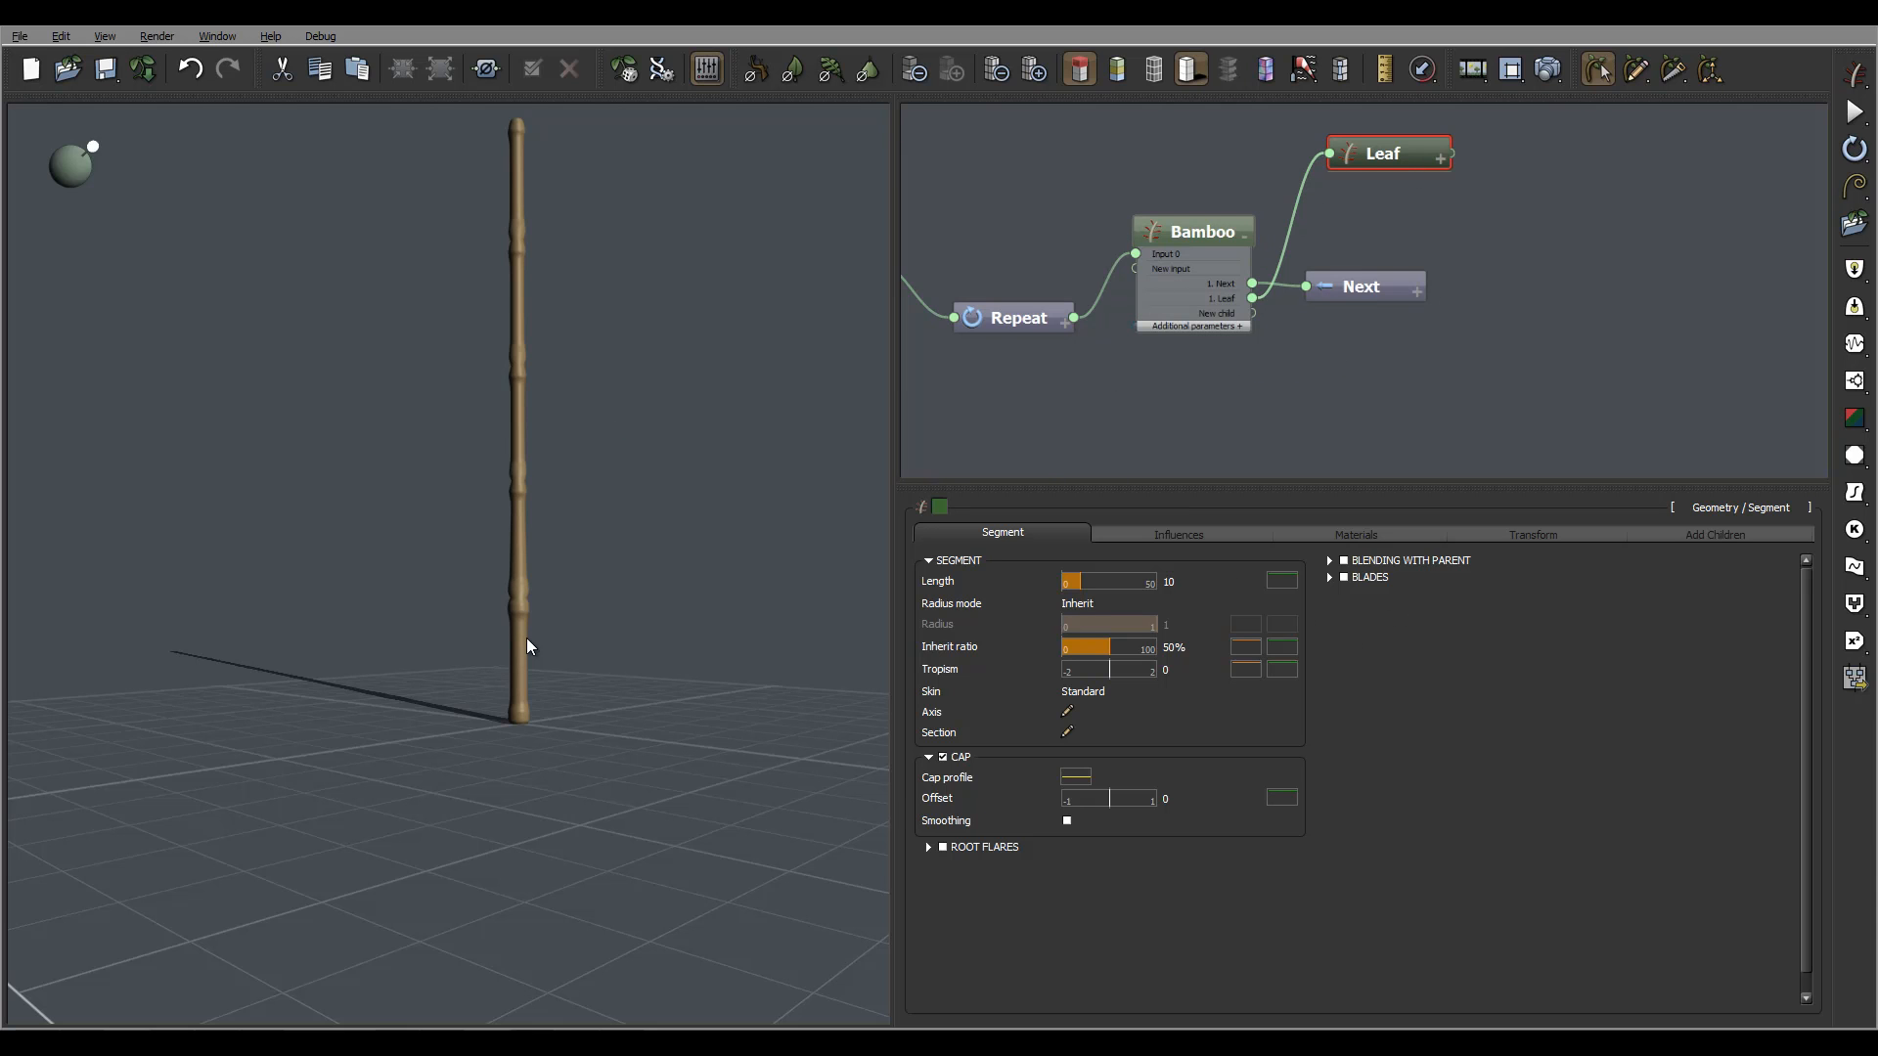
drag(583, 391, 600, 426)
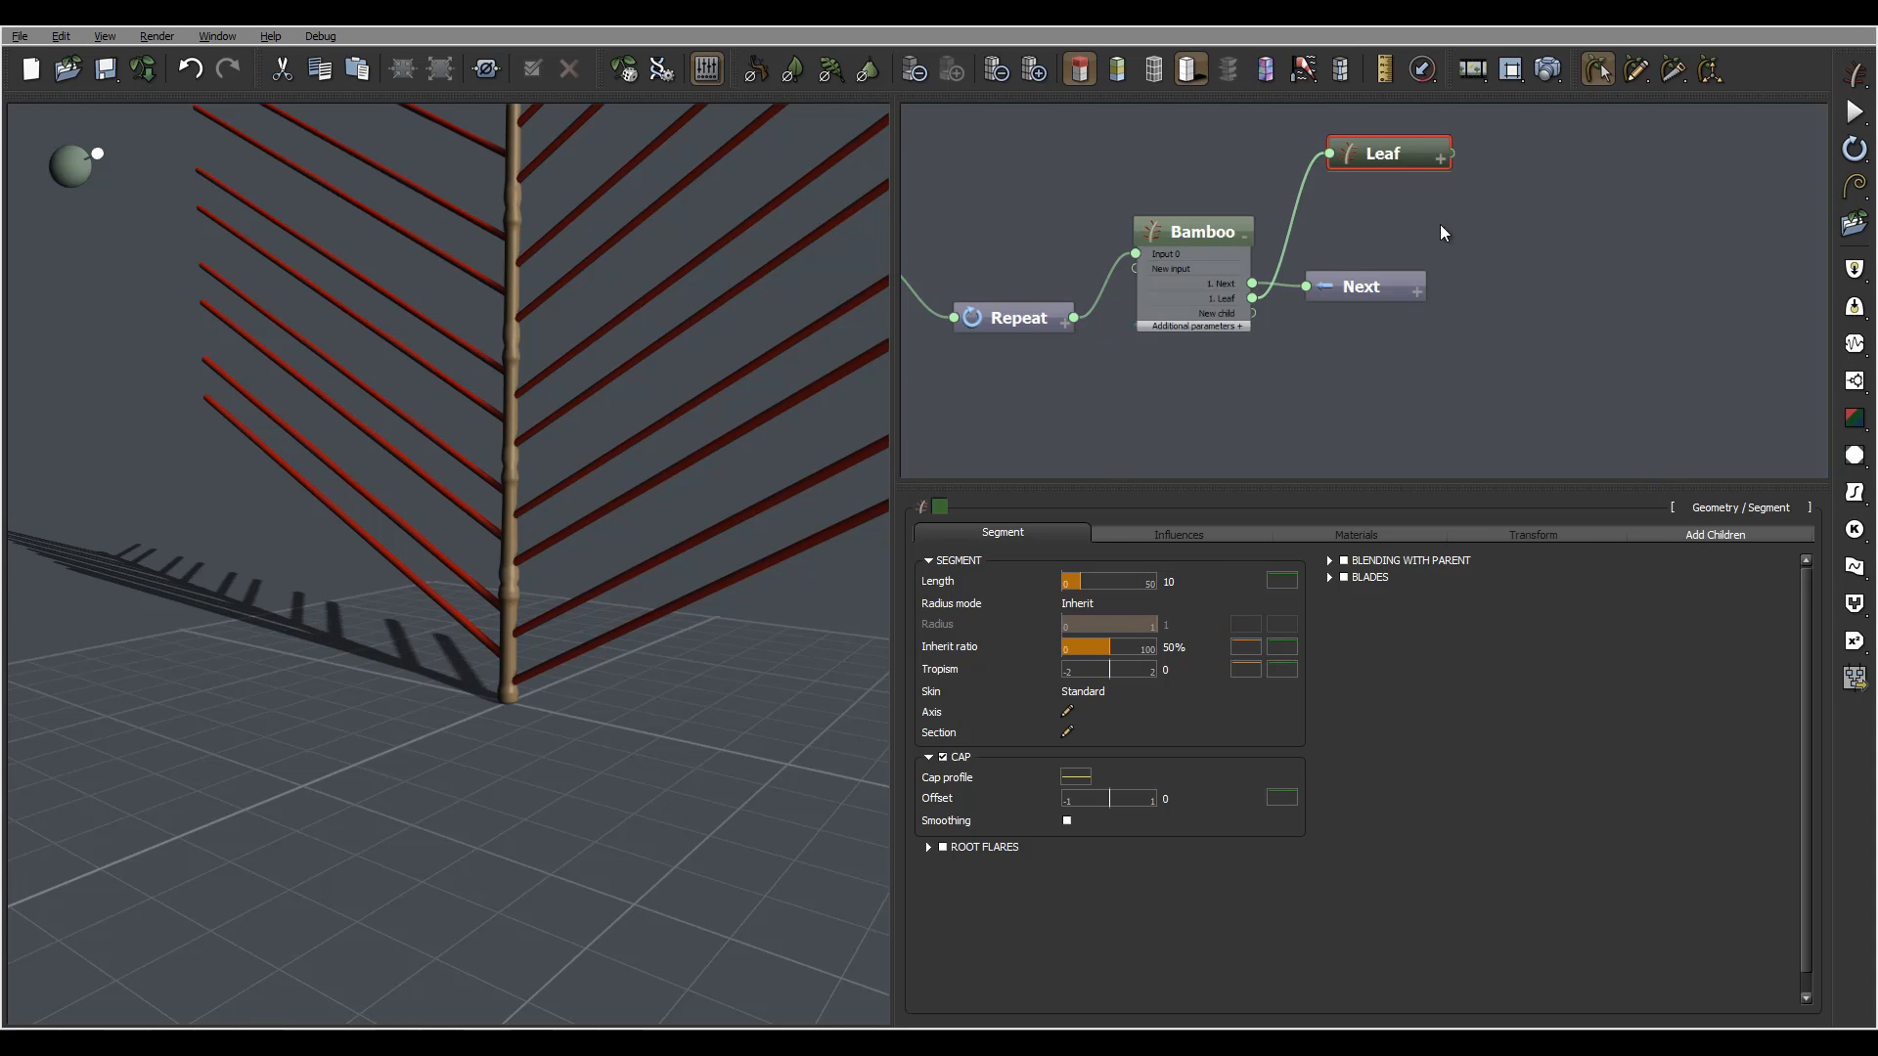
Set the number of Leaf children on the Bamboo segment to 2 with a variation of 1
click(1208, 226)
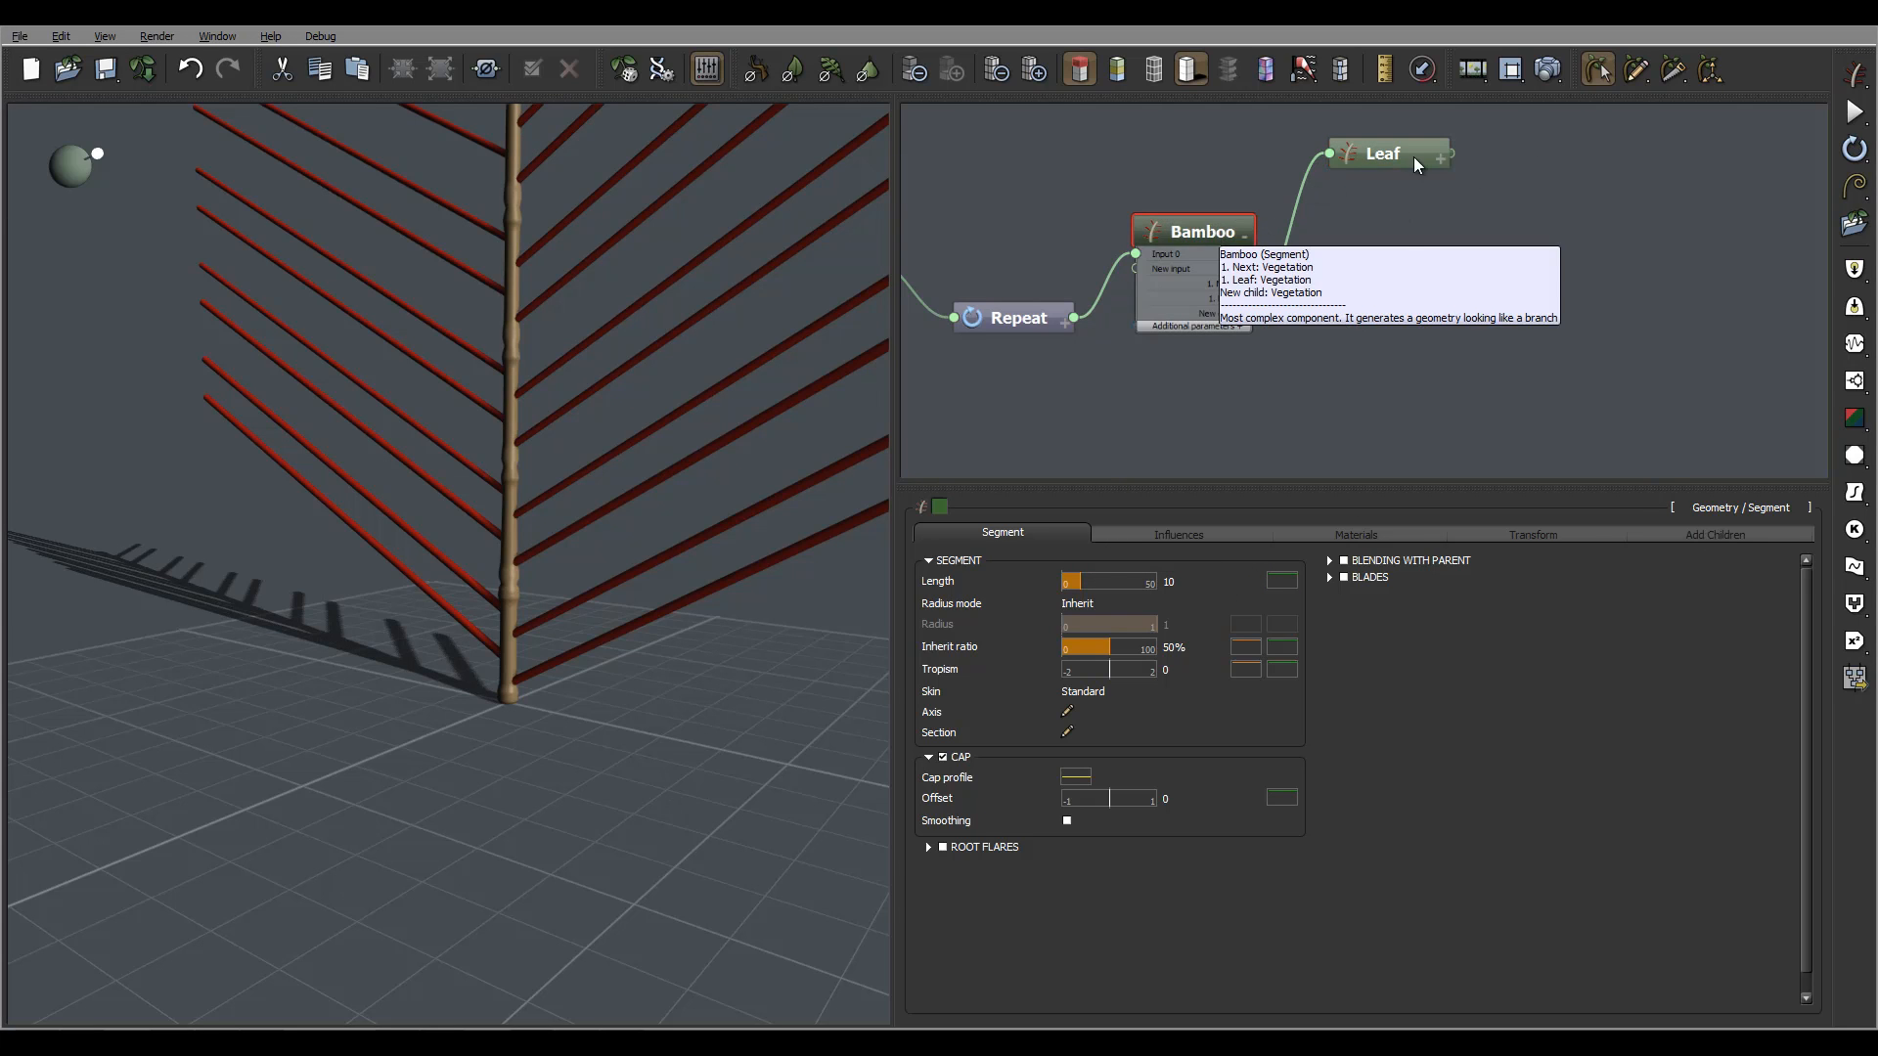
click(1741, 534)
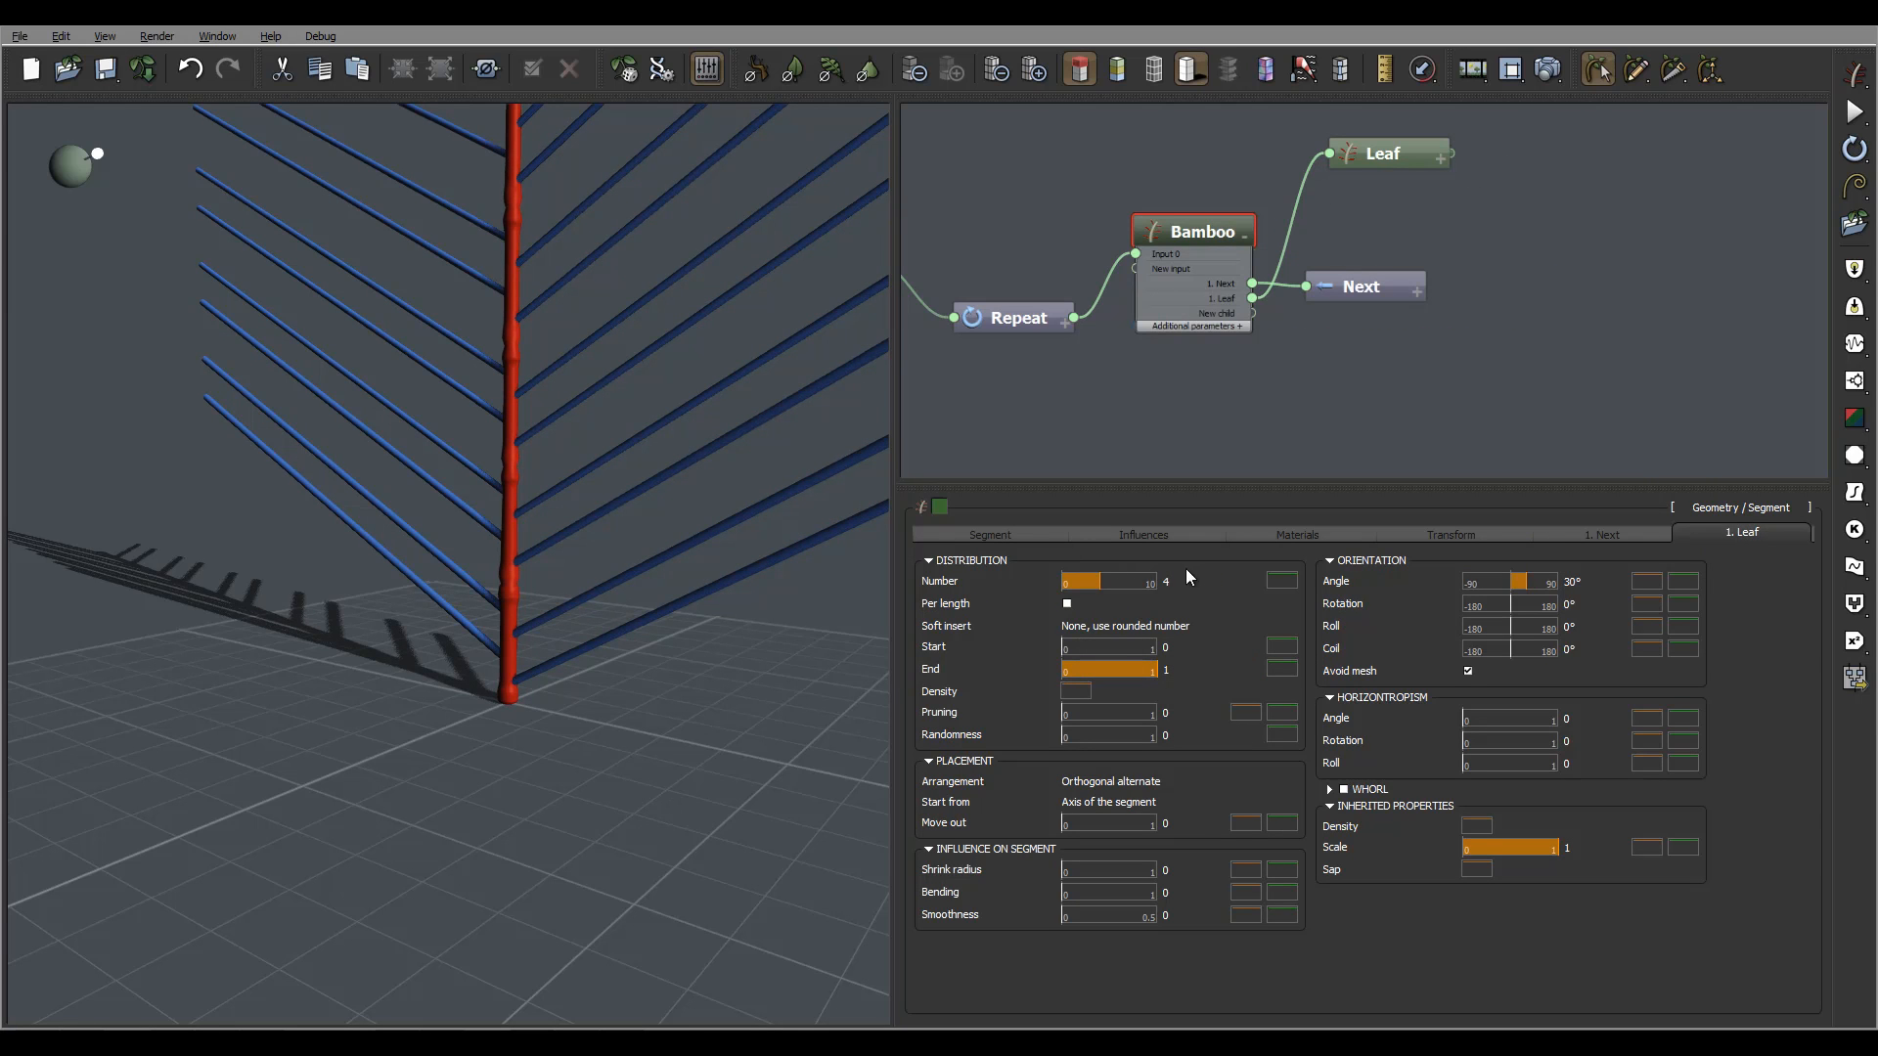
click(1282, 581)
text(2)
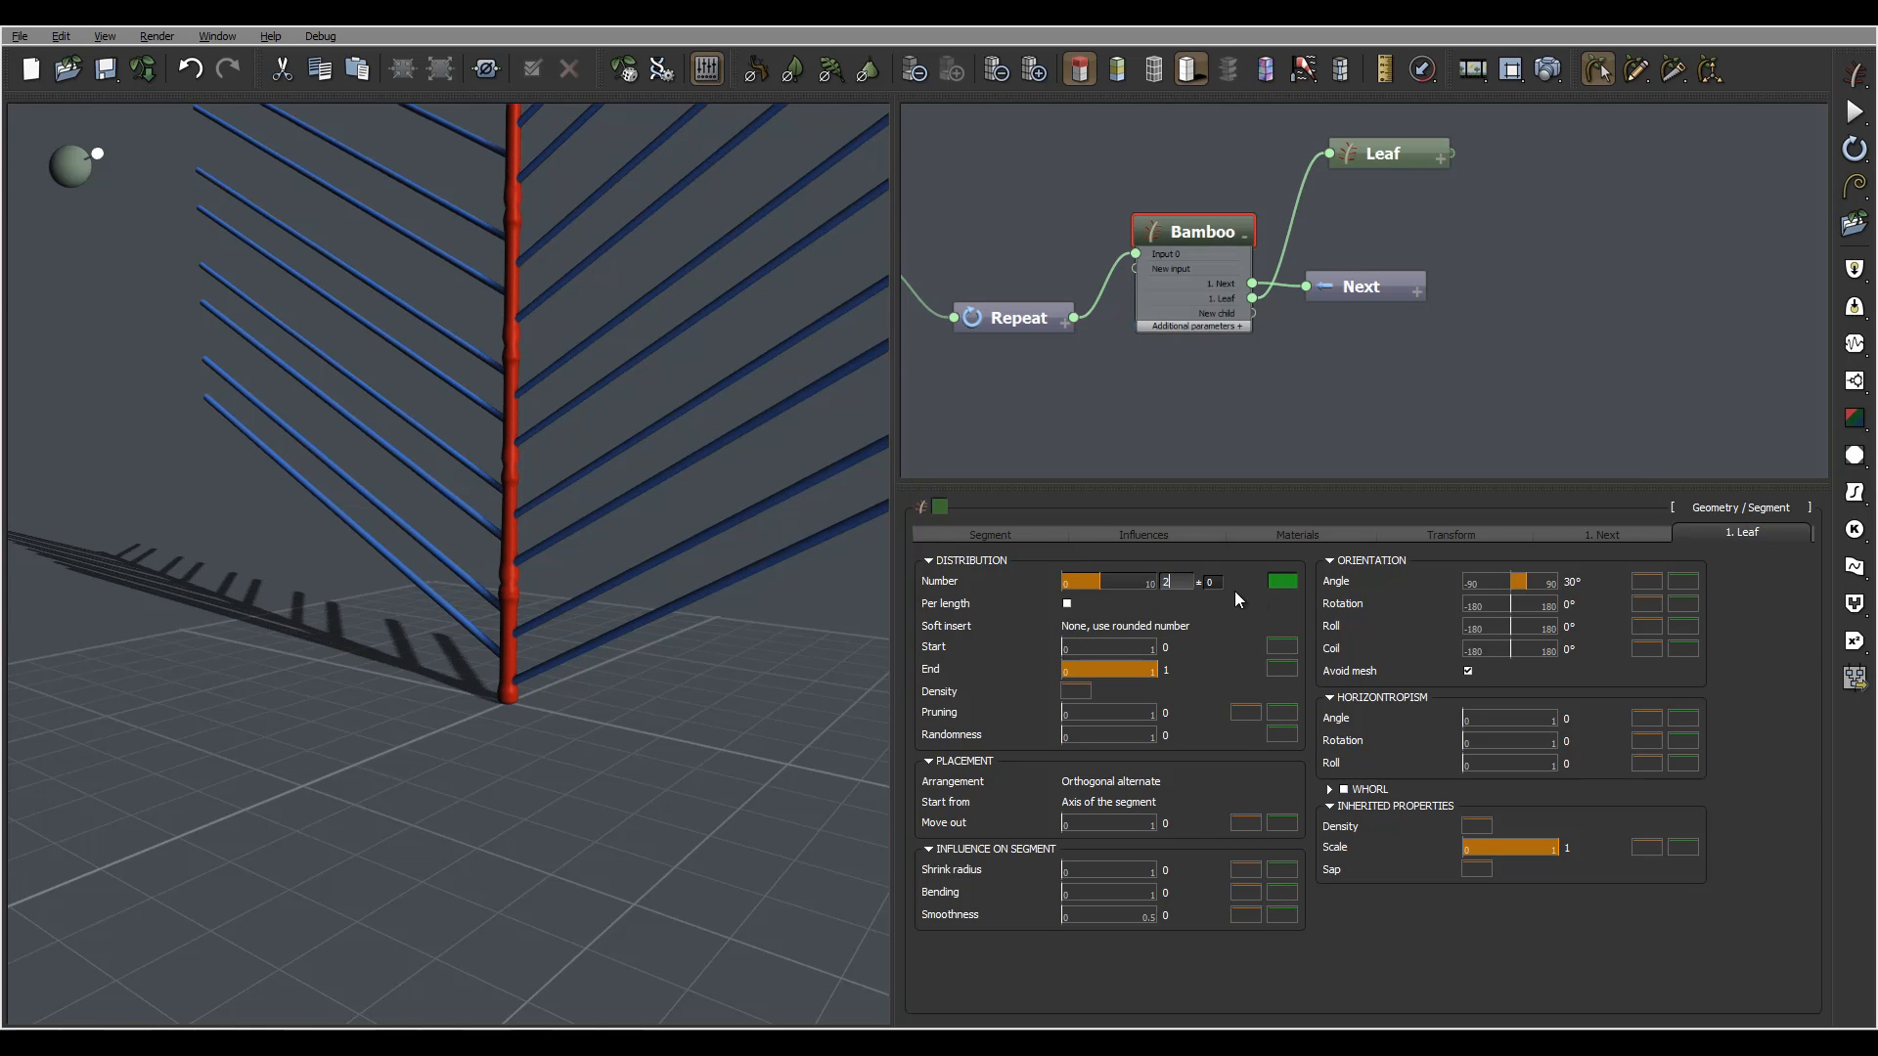
click(1219, 583)
text(1)
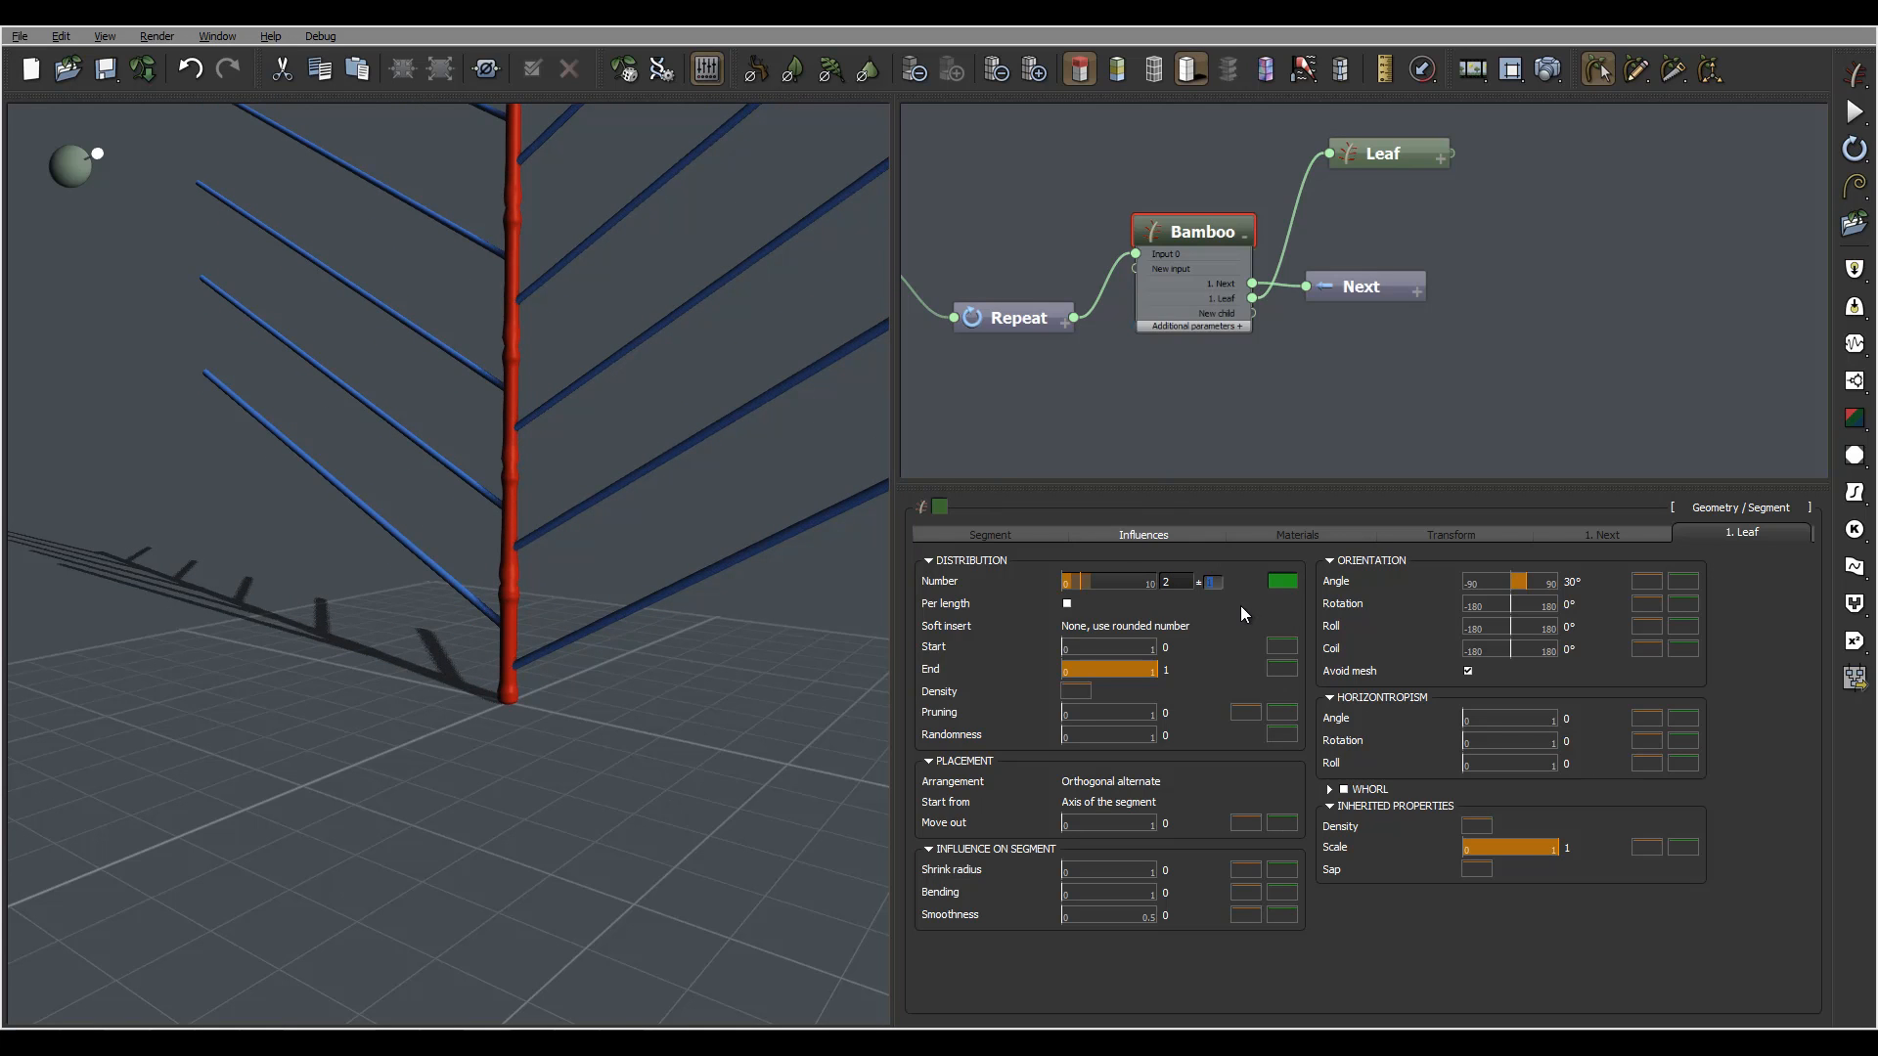
drag(640, 442, 729, 422)
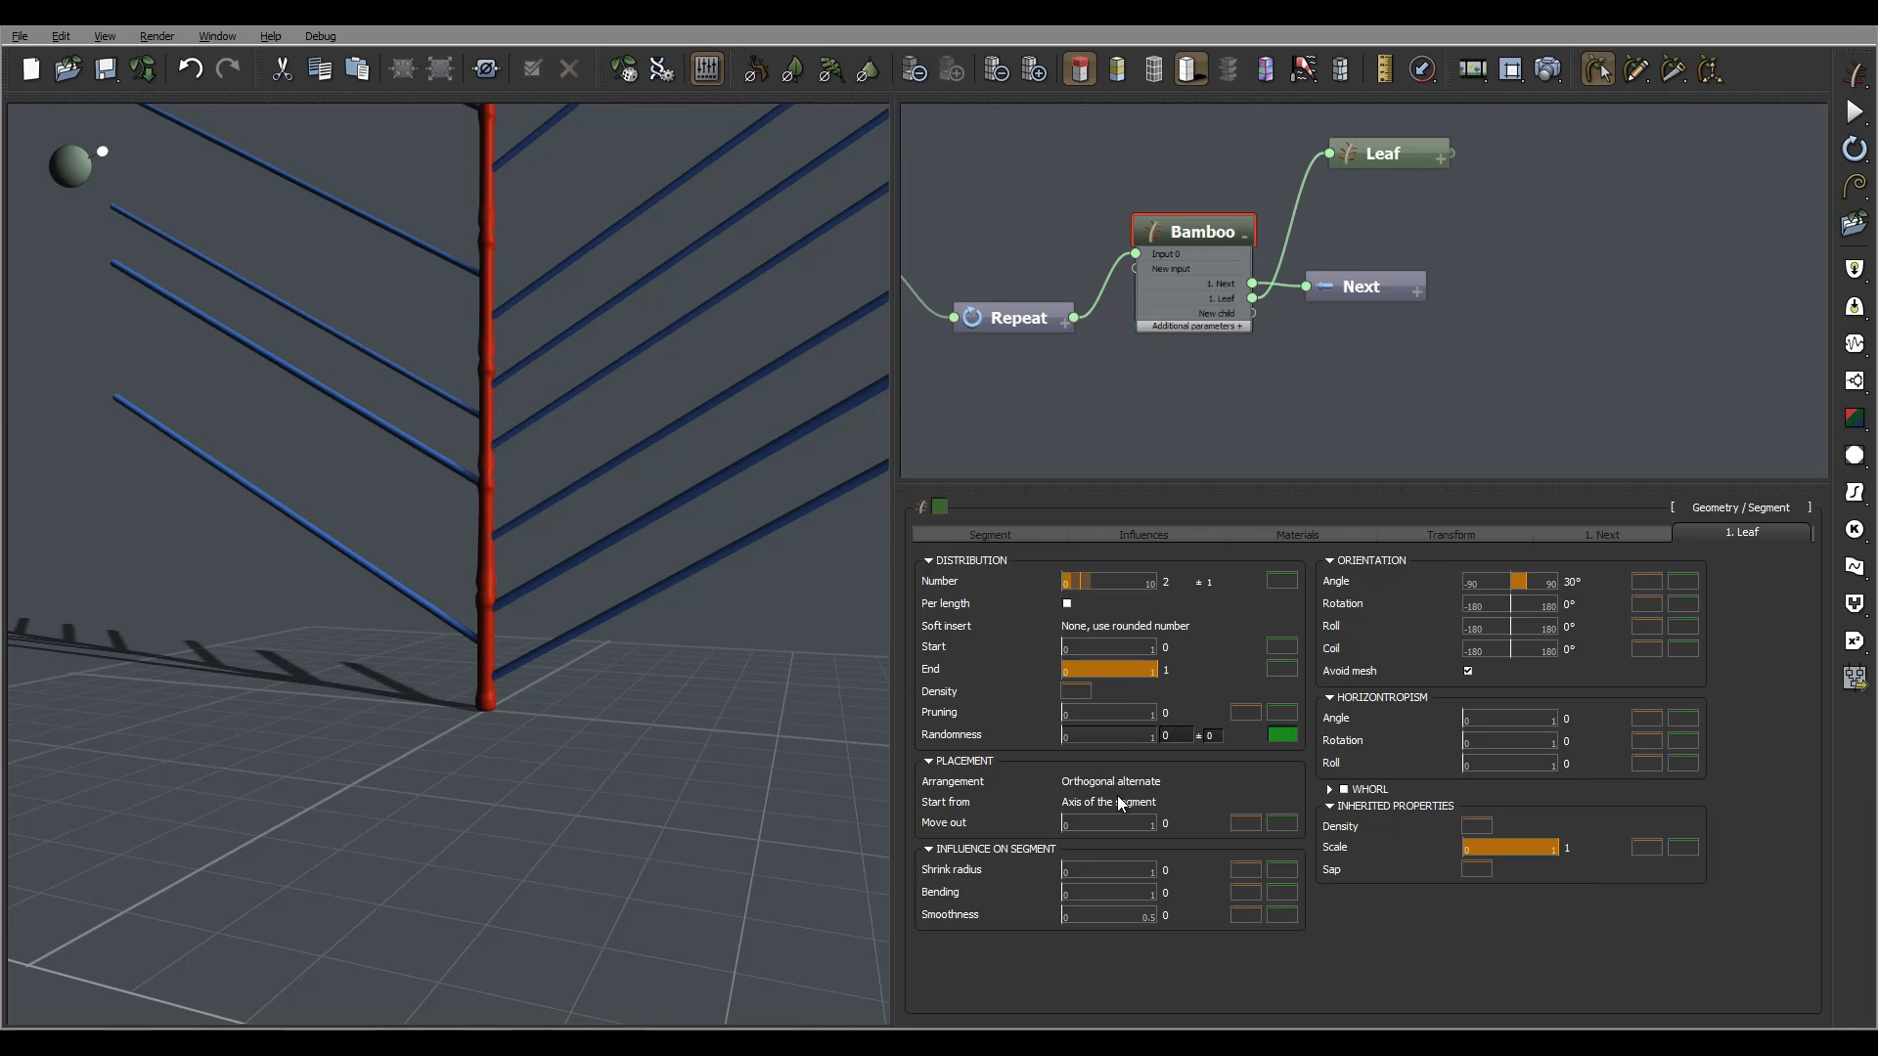
Set the Leaf children's orientation angle to 70° with a variation of 5, and their roll variation to 50
double_click(1571, 581)
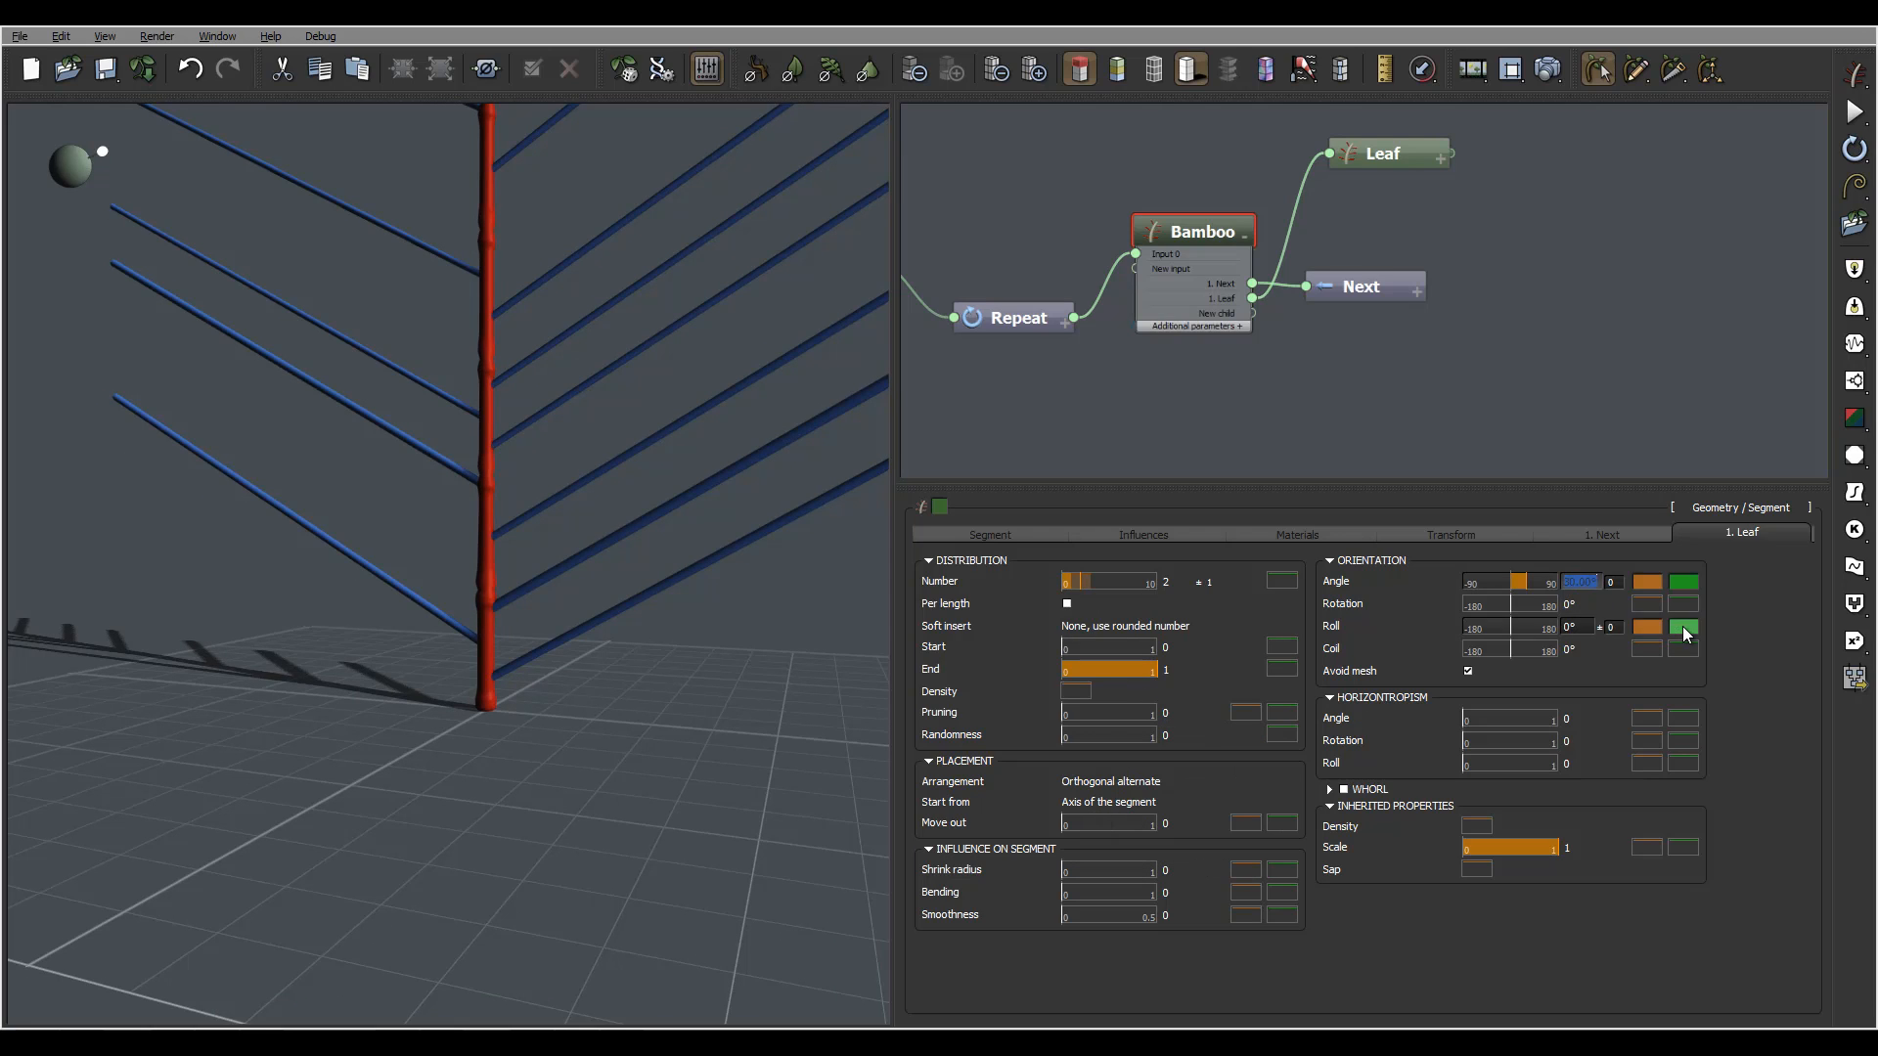
text(70)
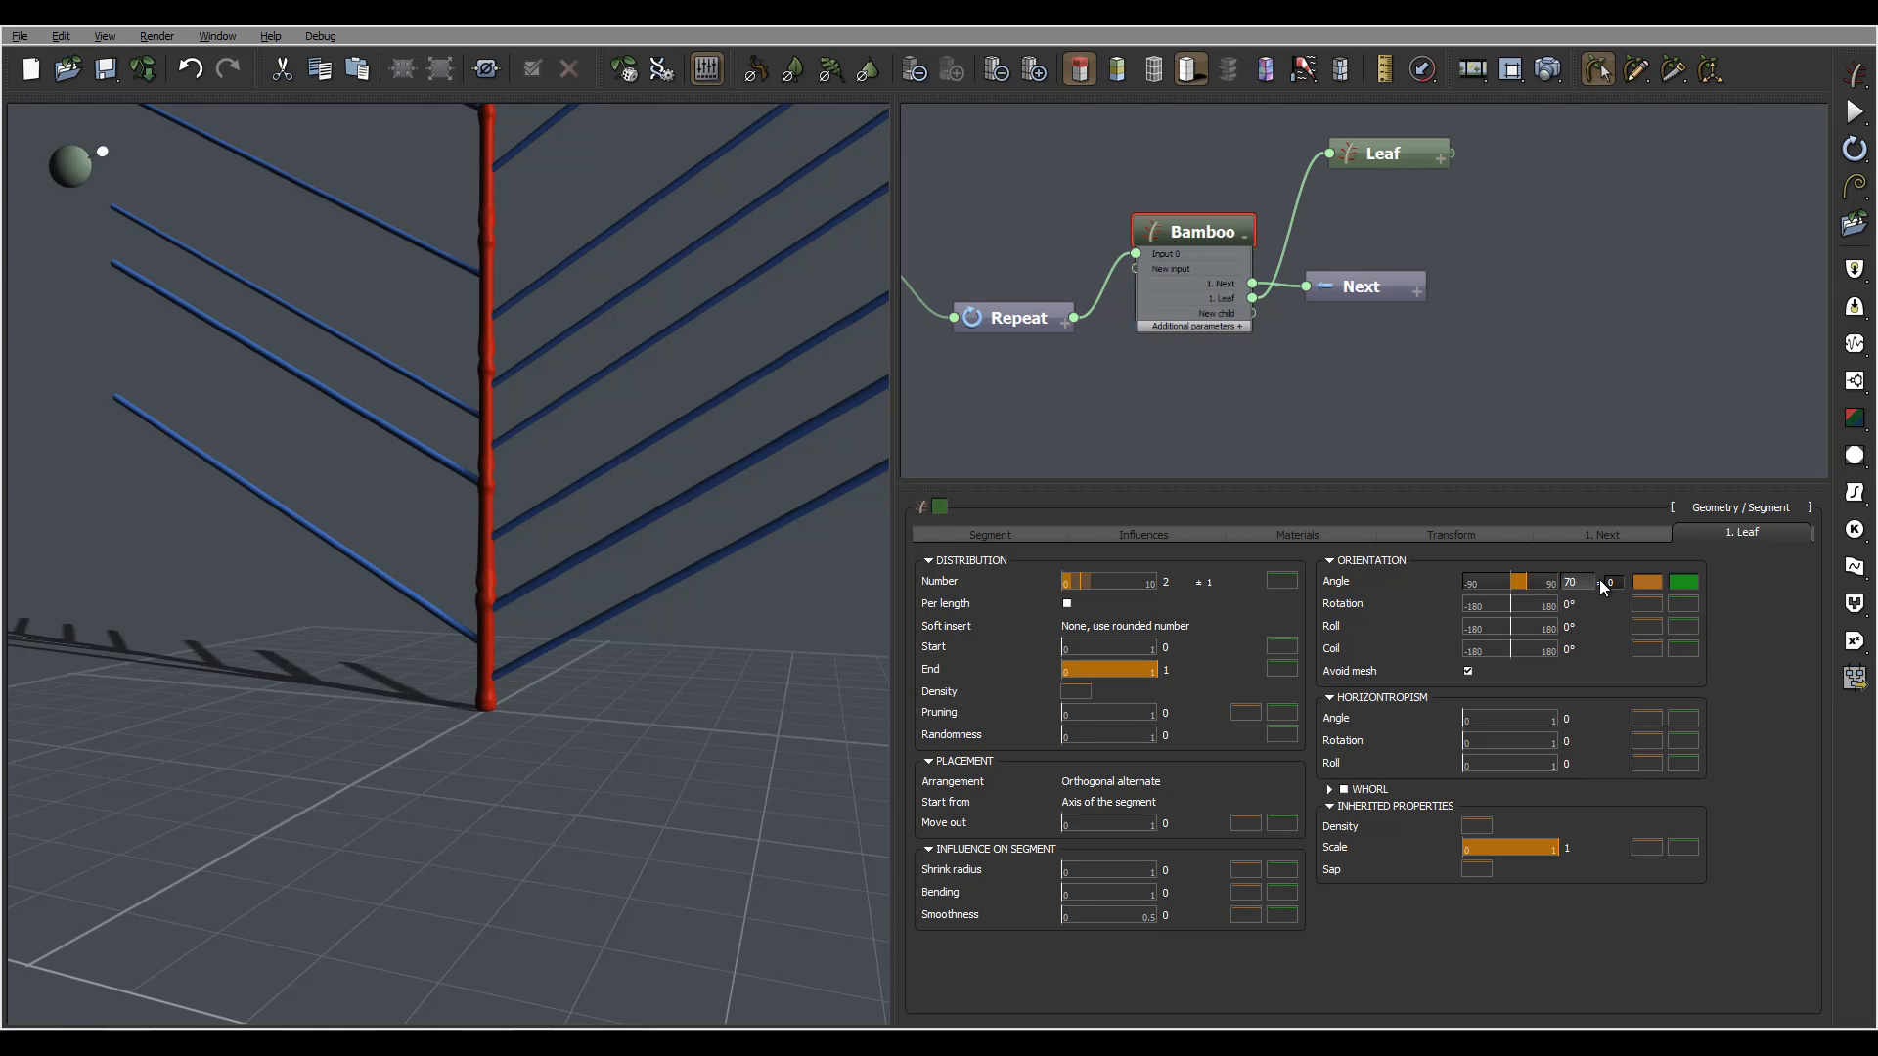
key(Tab)
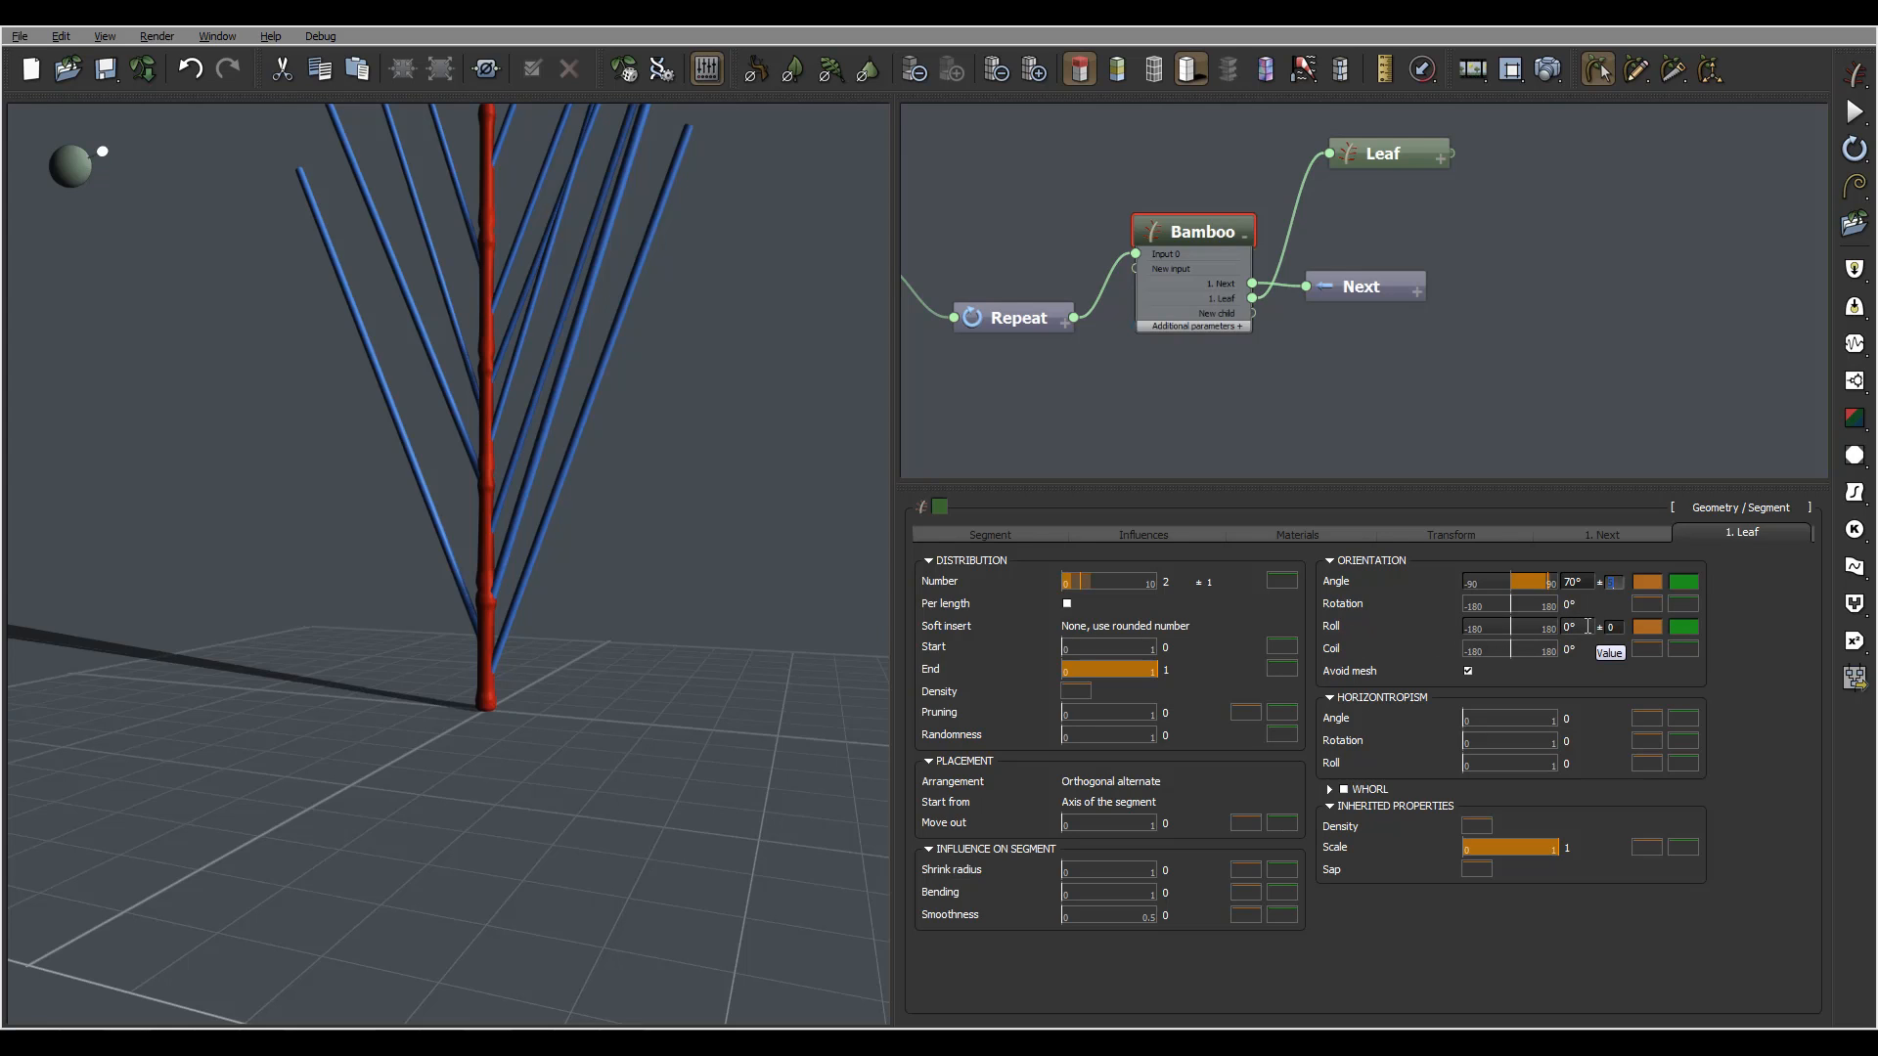
click(1617, 627)
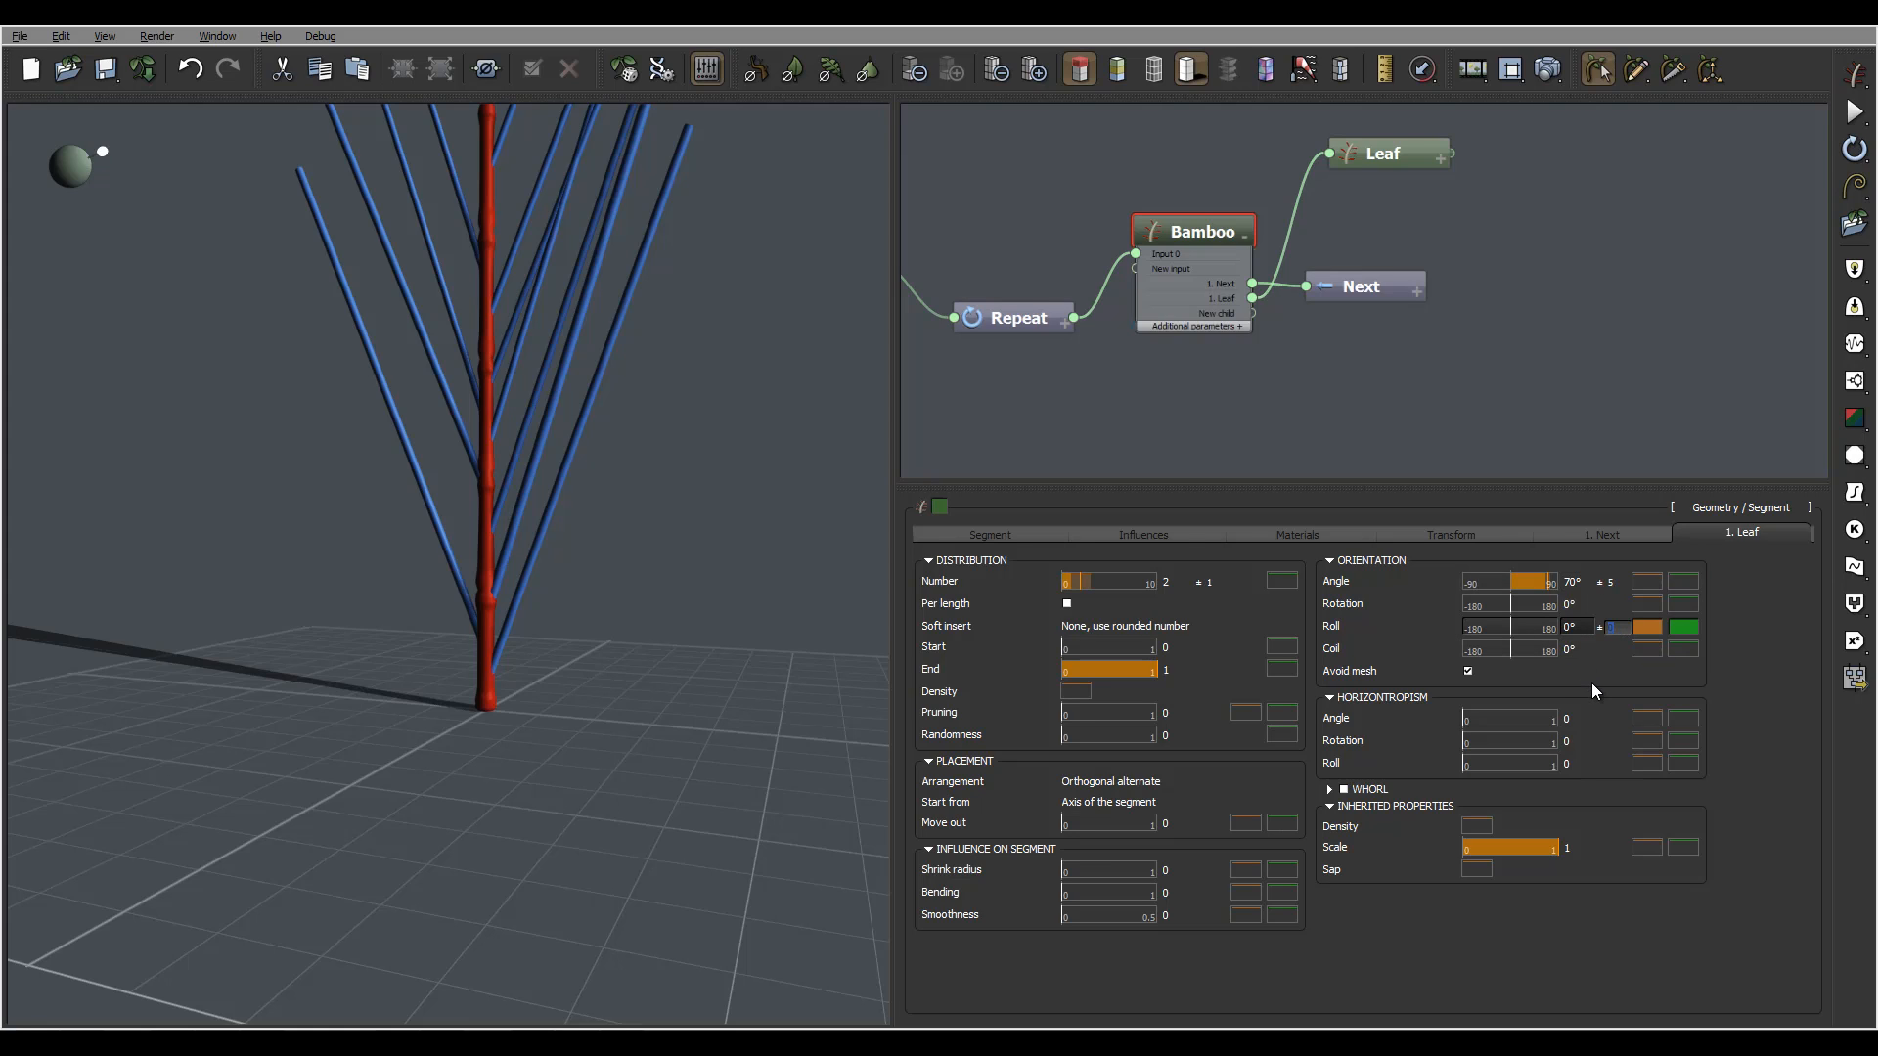
text(50)
key(Return)
drag(487, 437, 621, 449)
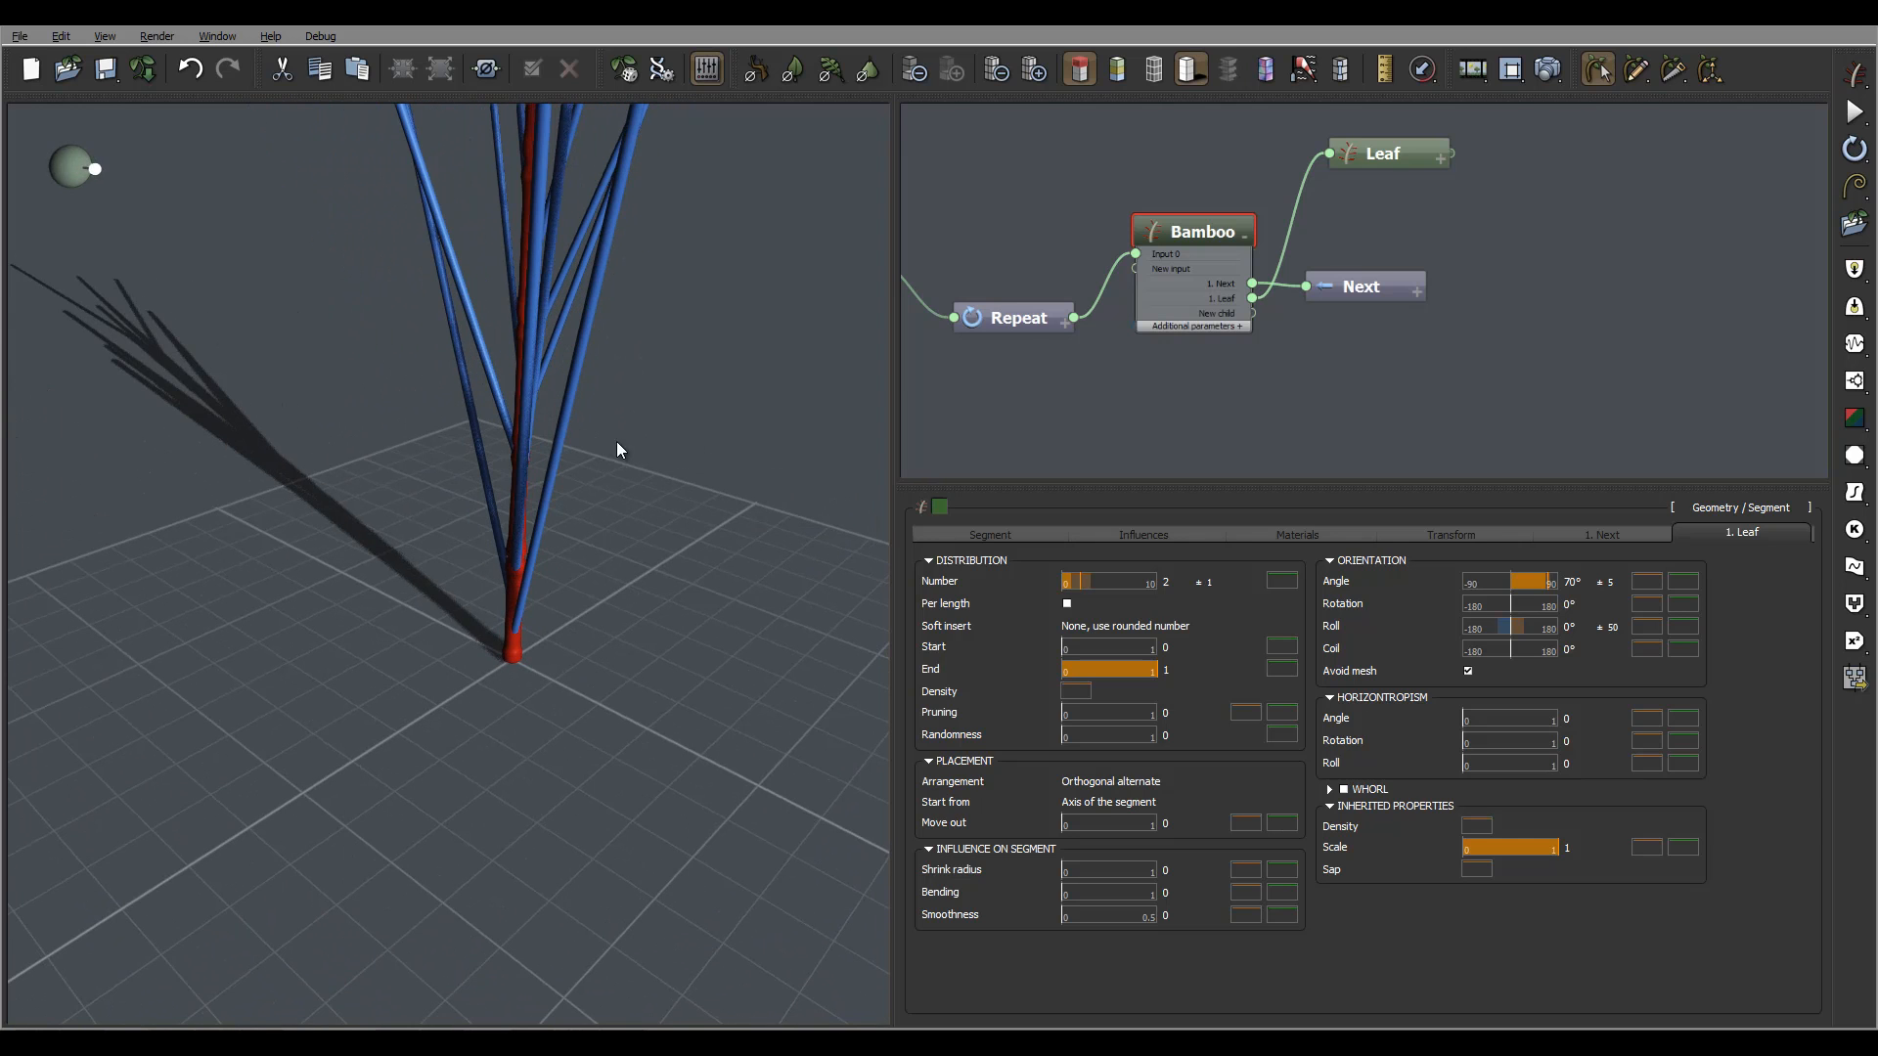
Set the Leaf children's coil to 45° with a variation of 25 and inspect their distribution around the stalk
click(1615, 651)
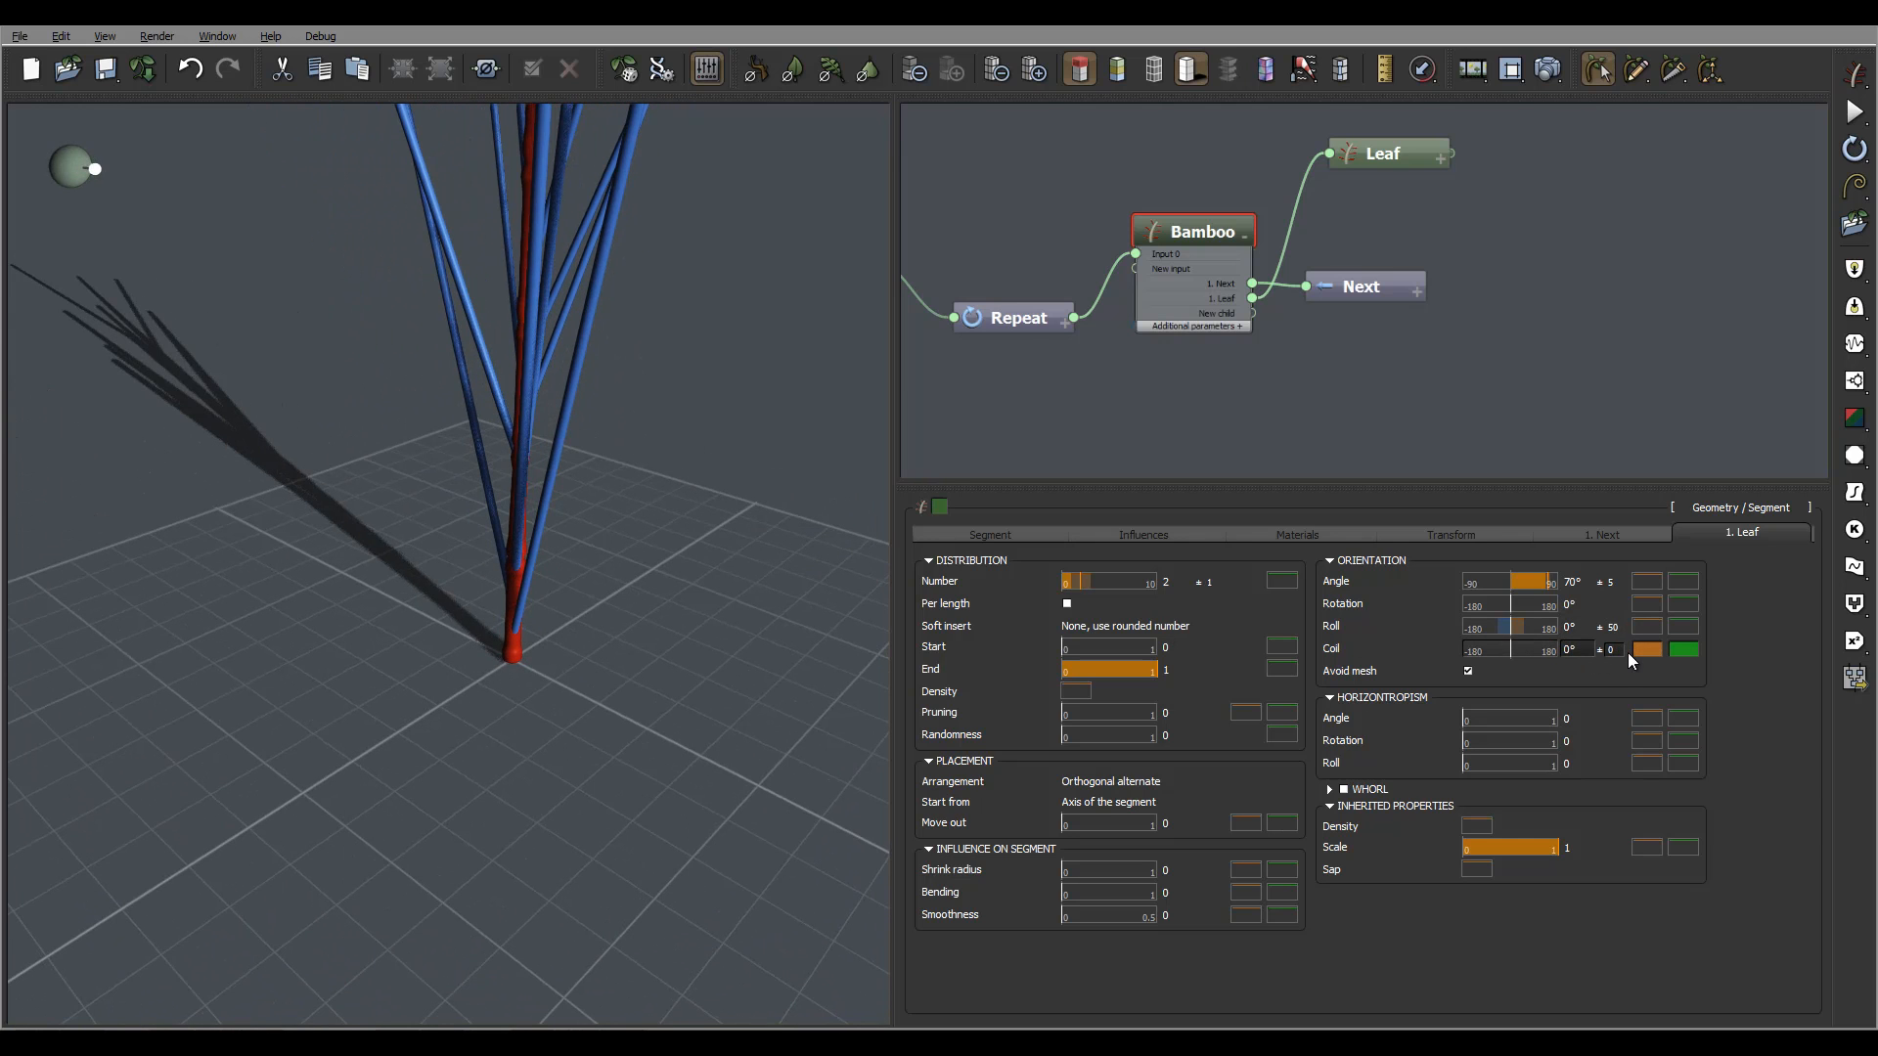
click(1574, 649)
text(45)
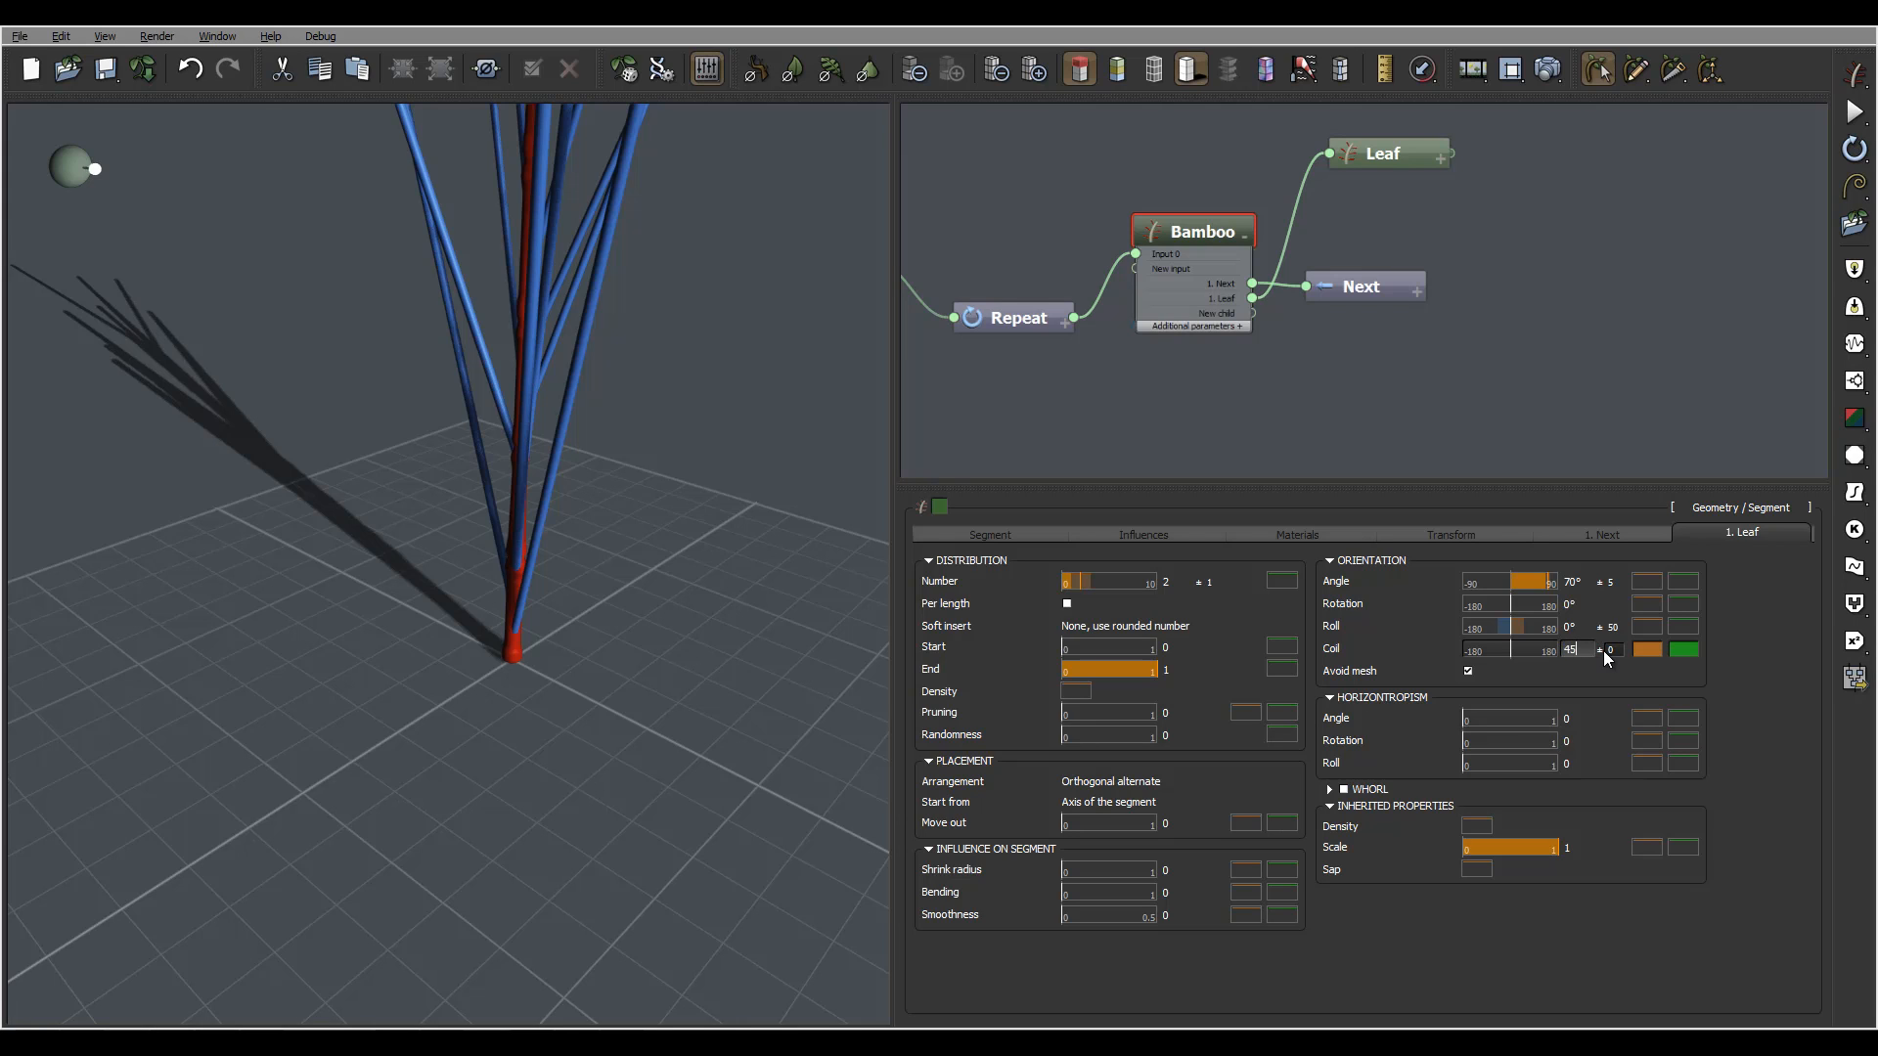
key(Tab)
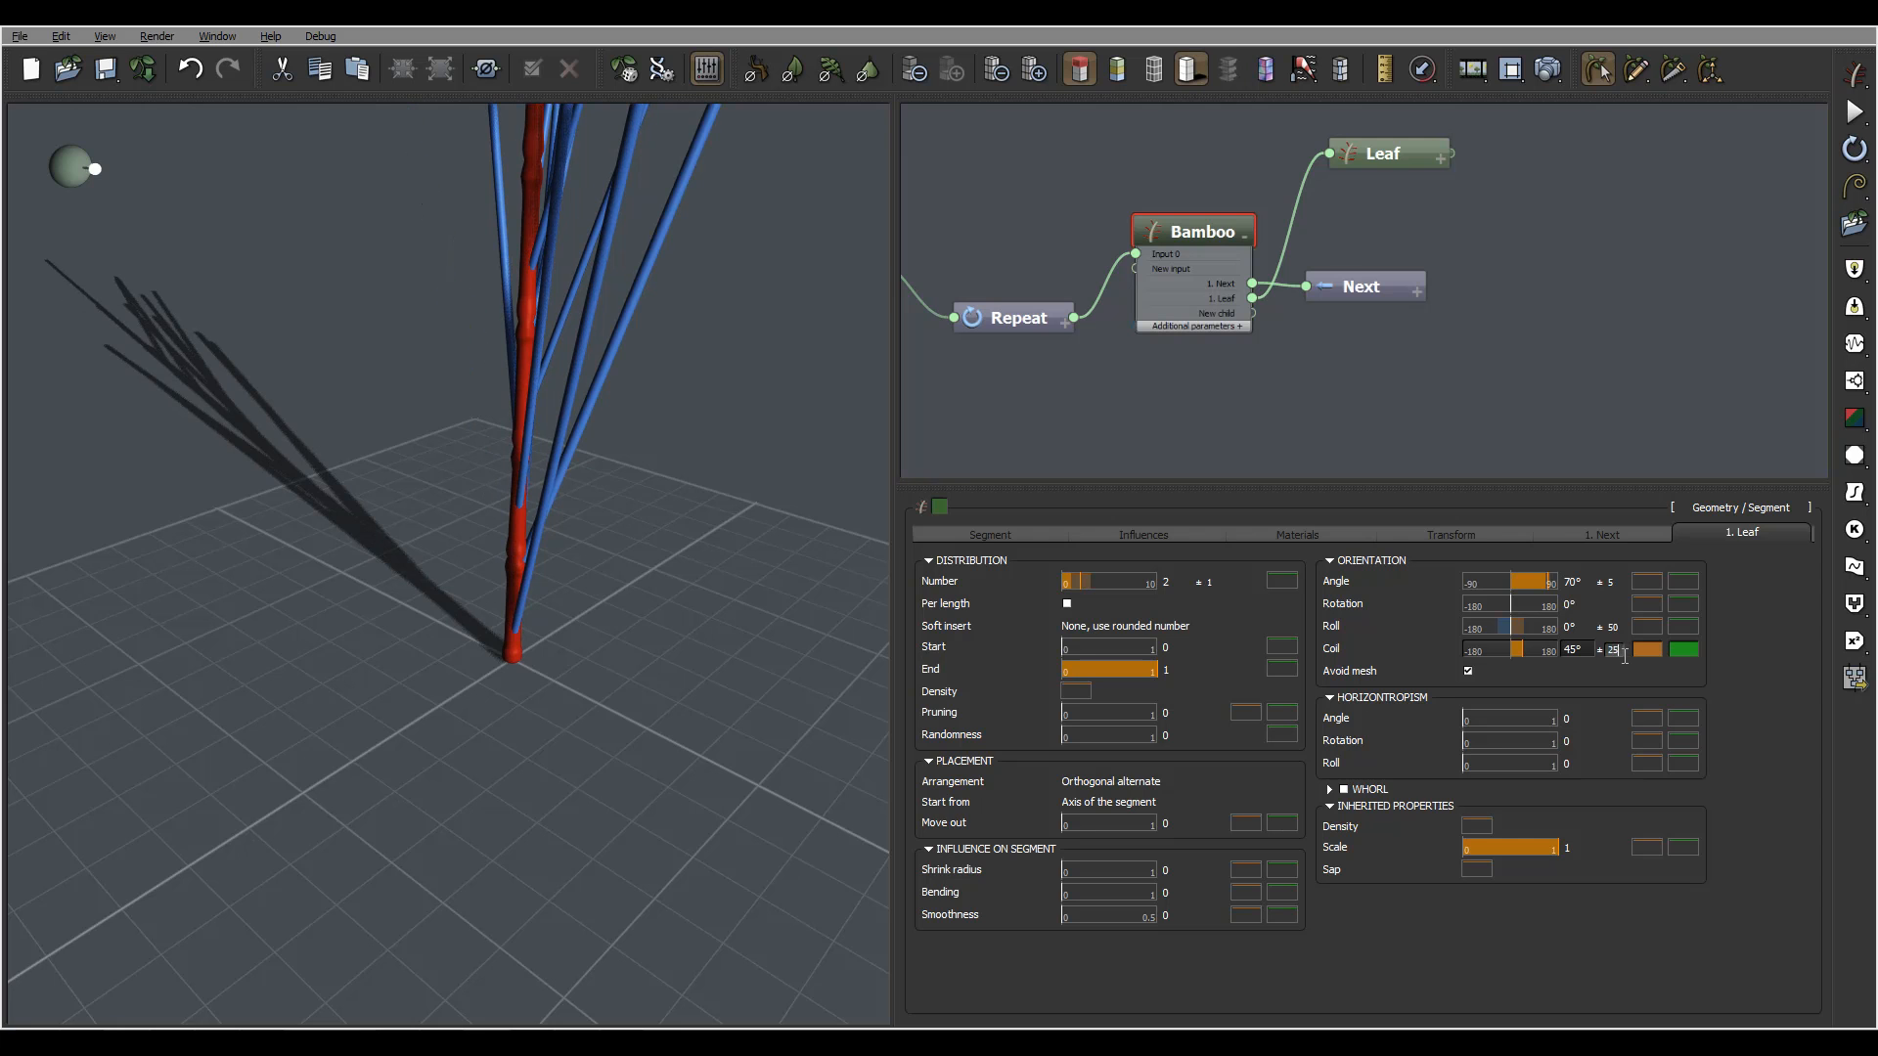
text(25)
key(Return)
drag(538, 349, 675, 333)
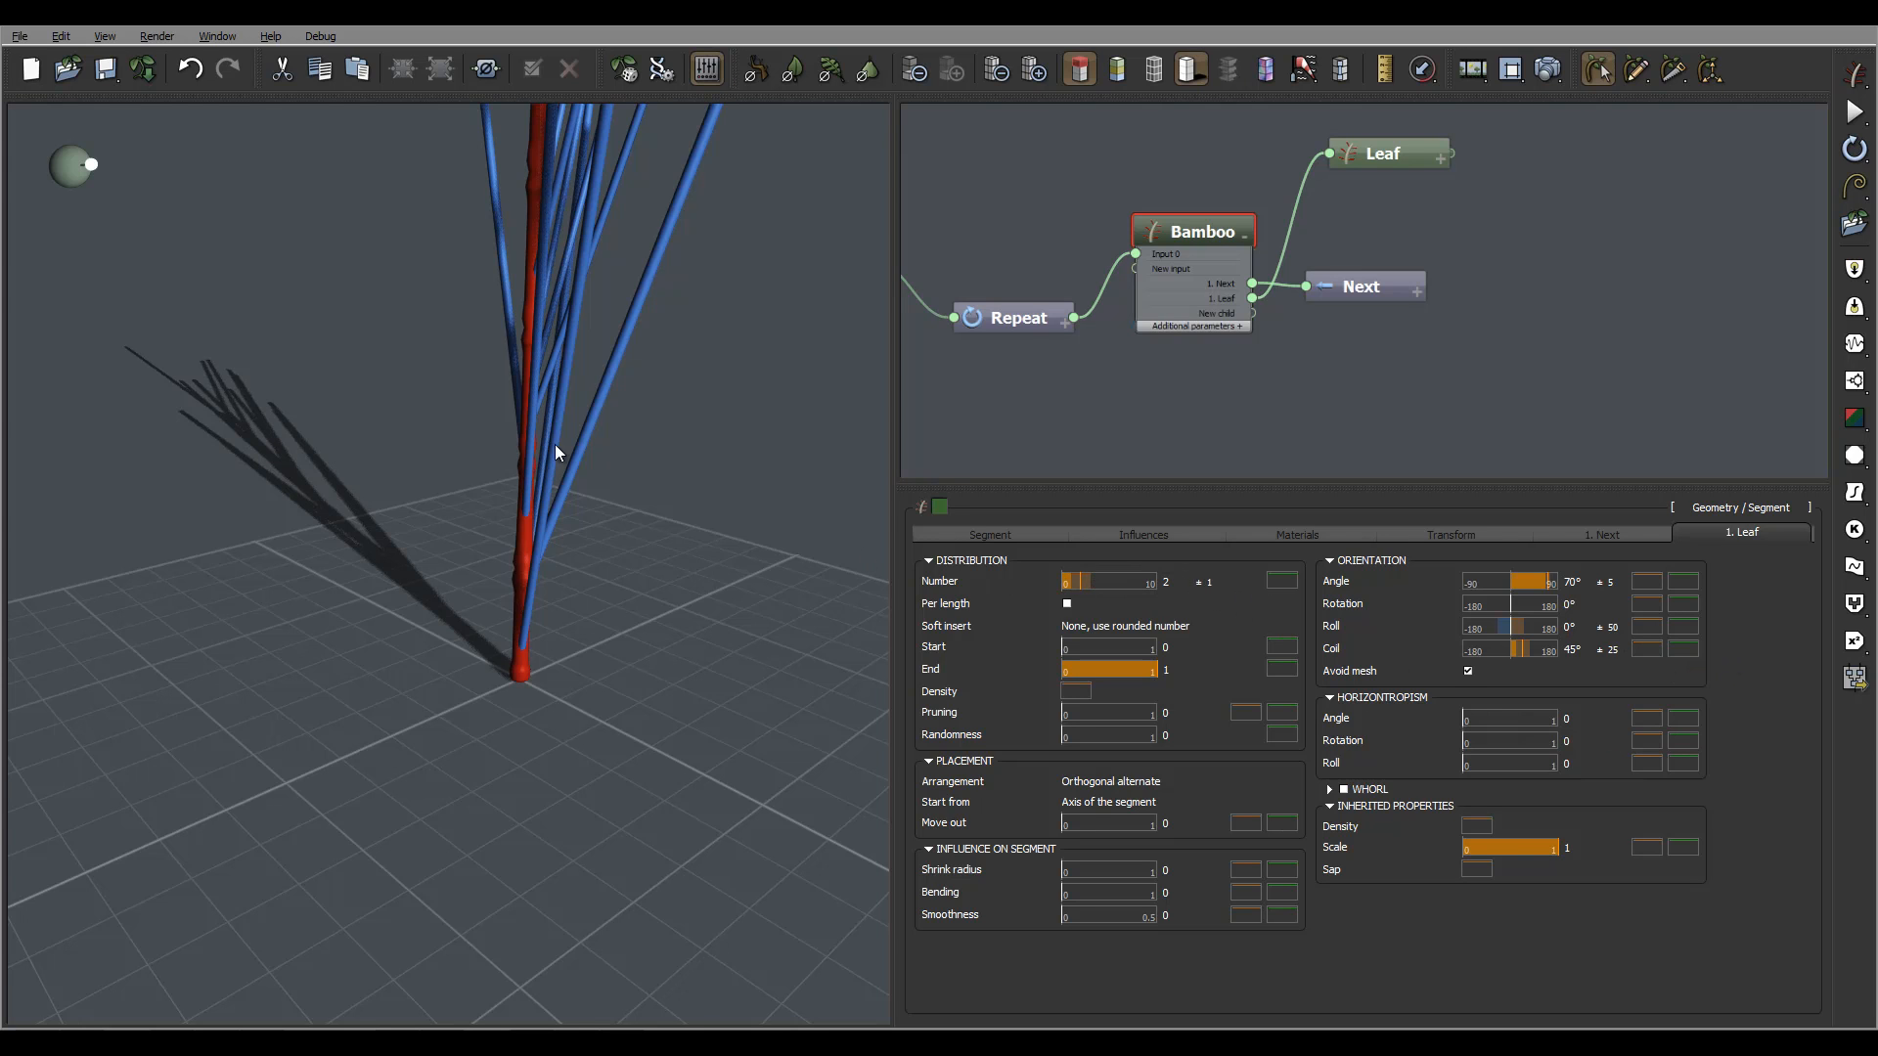
drag(555, 444, 625, 360)
Lower the end keypoint of the Leaf number's function-of-parent curve to Y = 0.7123 and accept the curve
click(1282, 581)
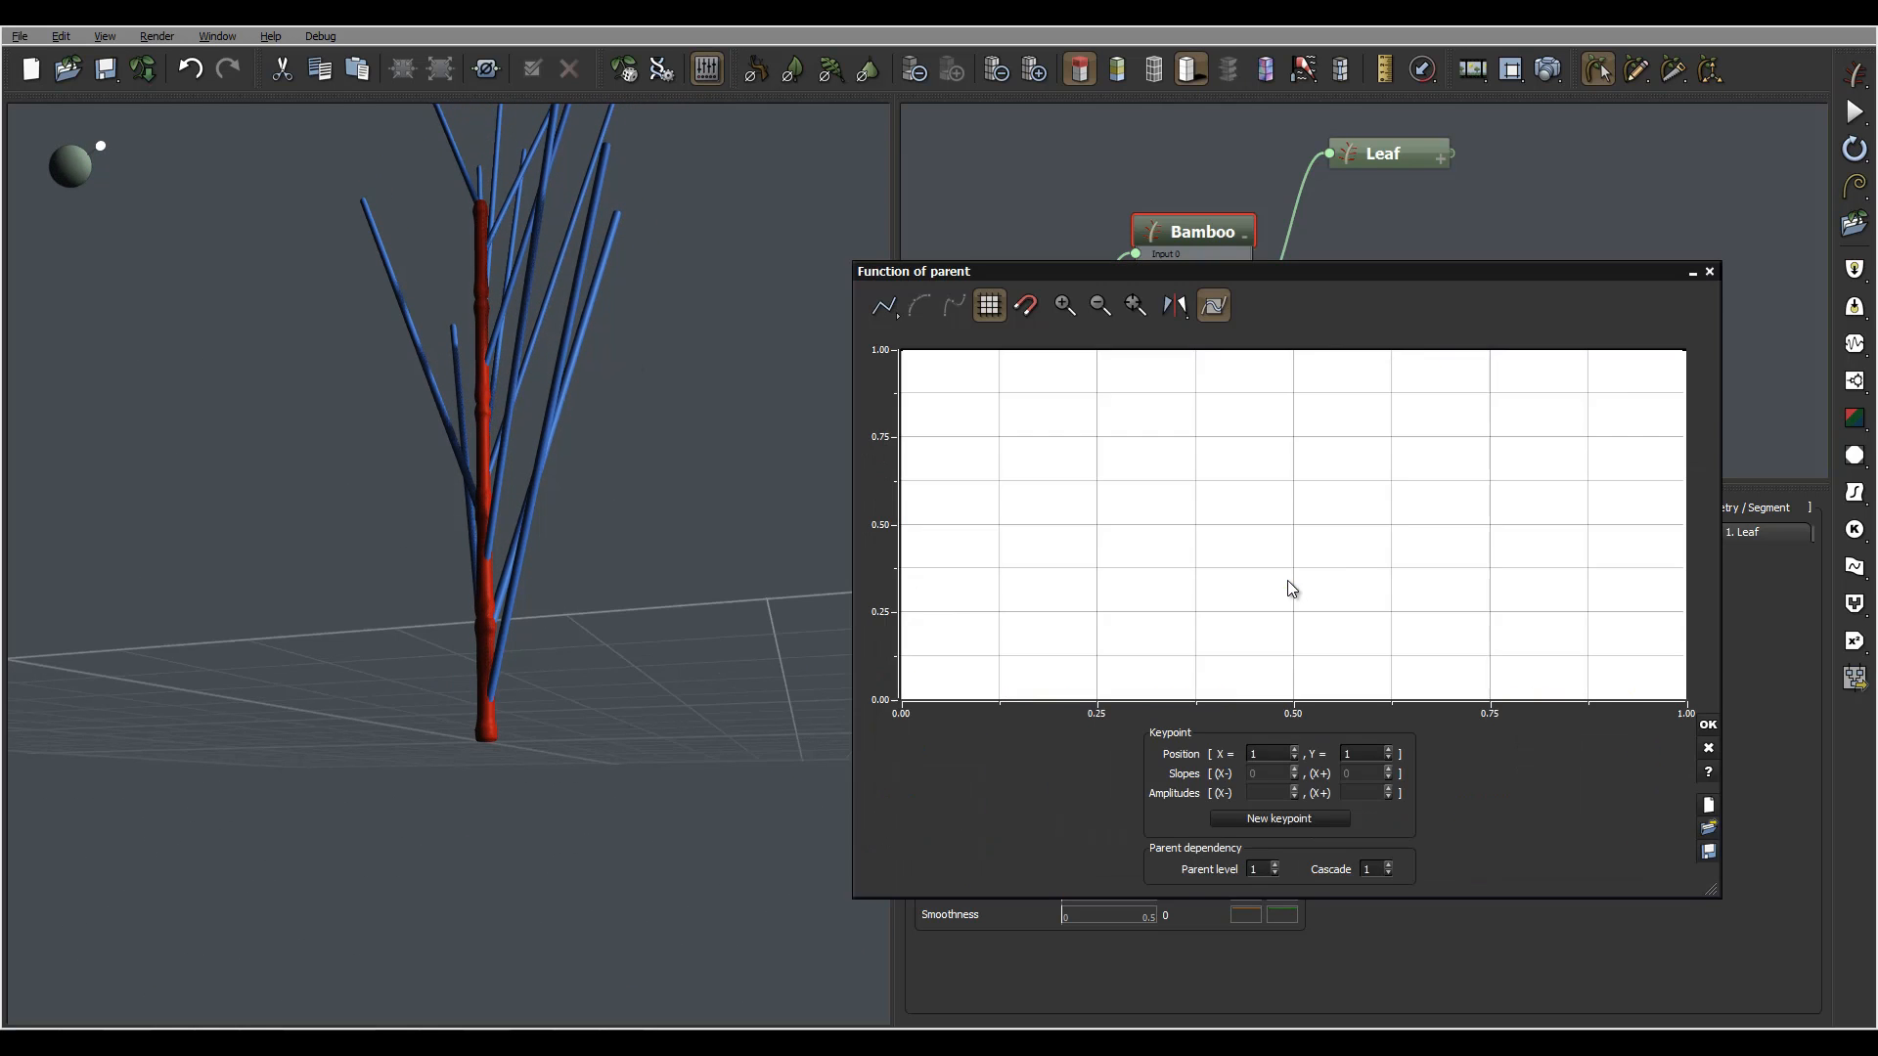
scroll(1329, 528, down, 2)
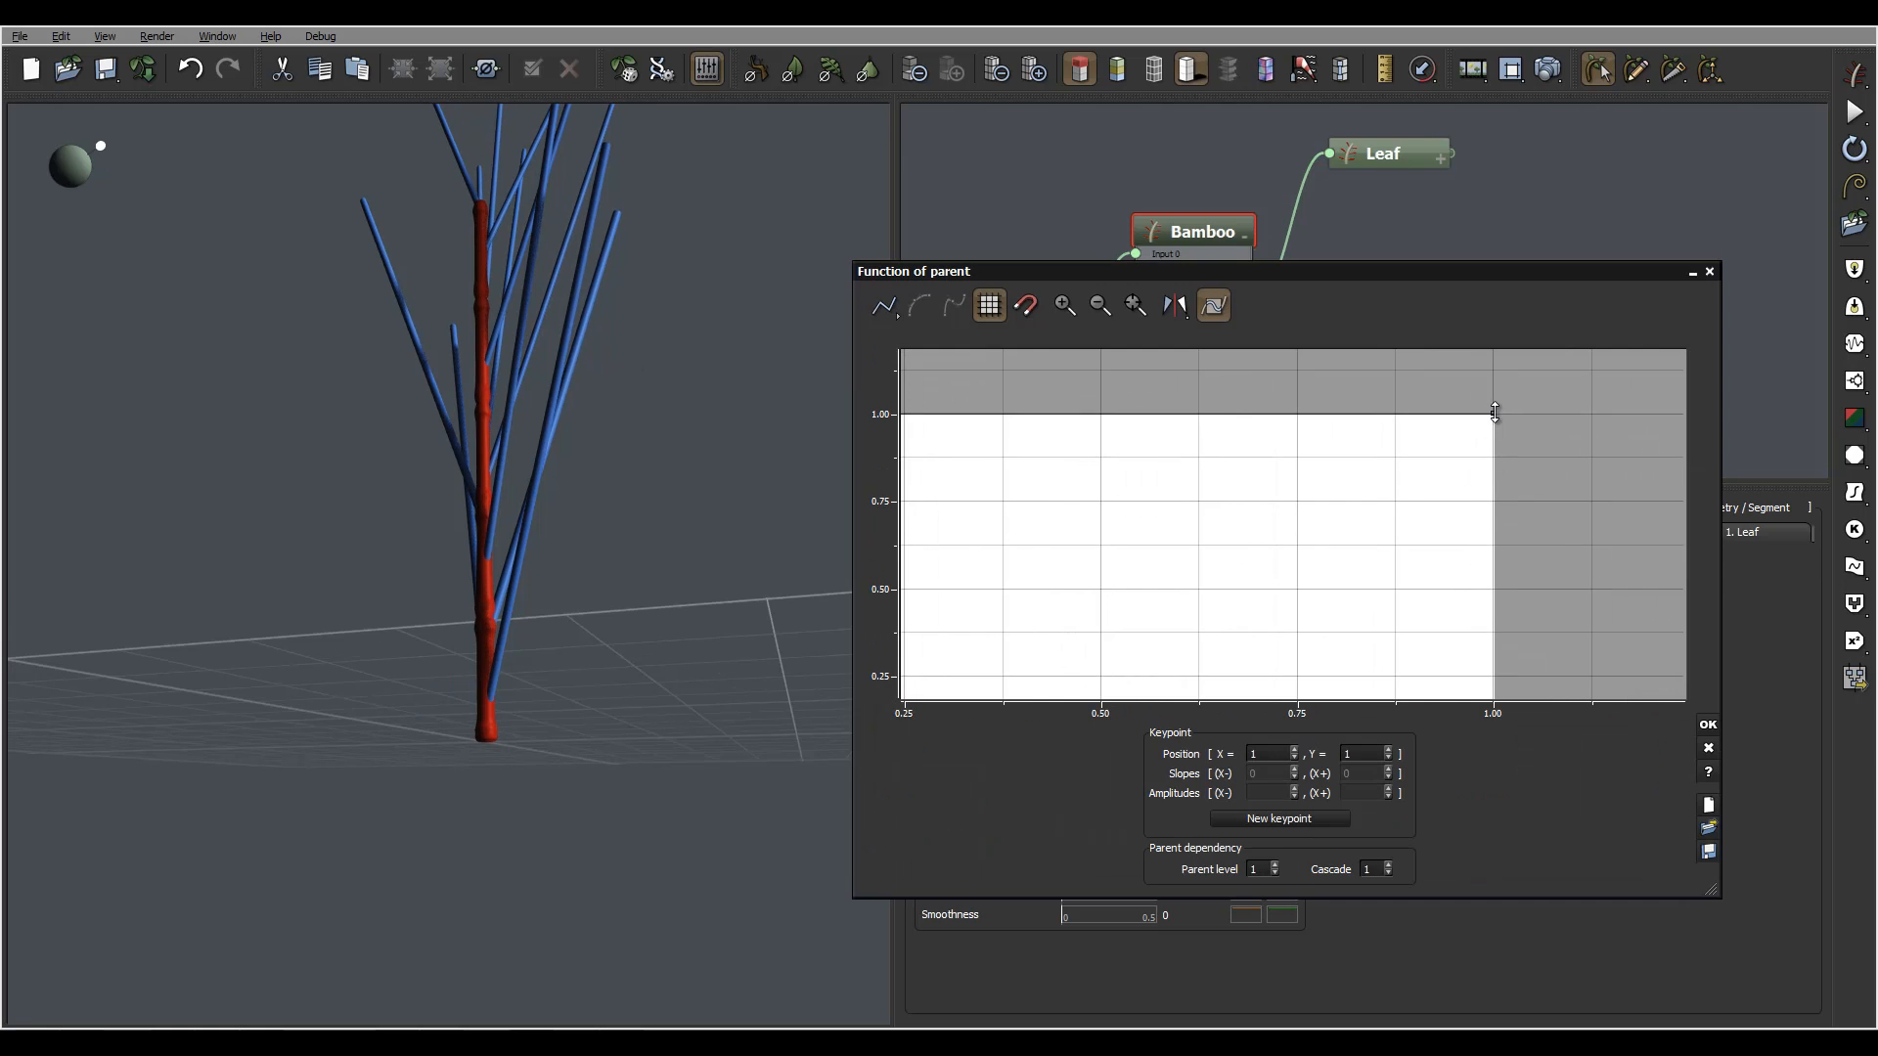
drag(1493, 414, 1497, 513)
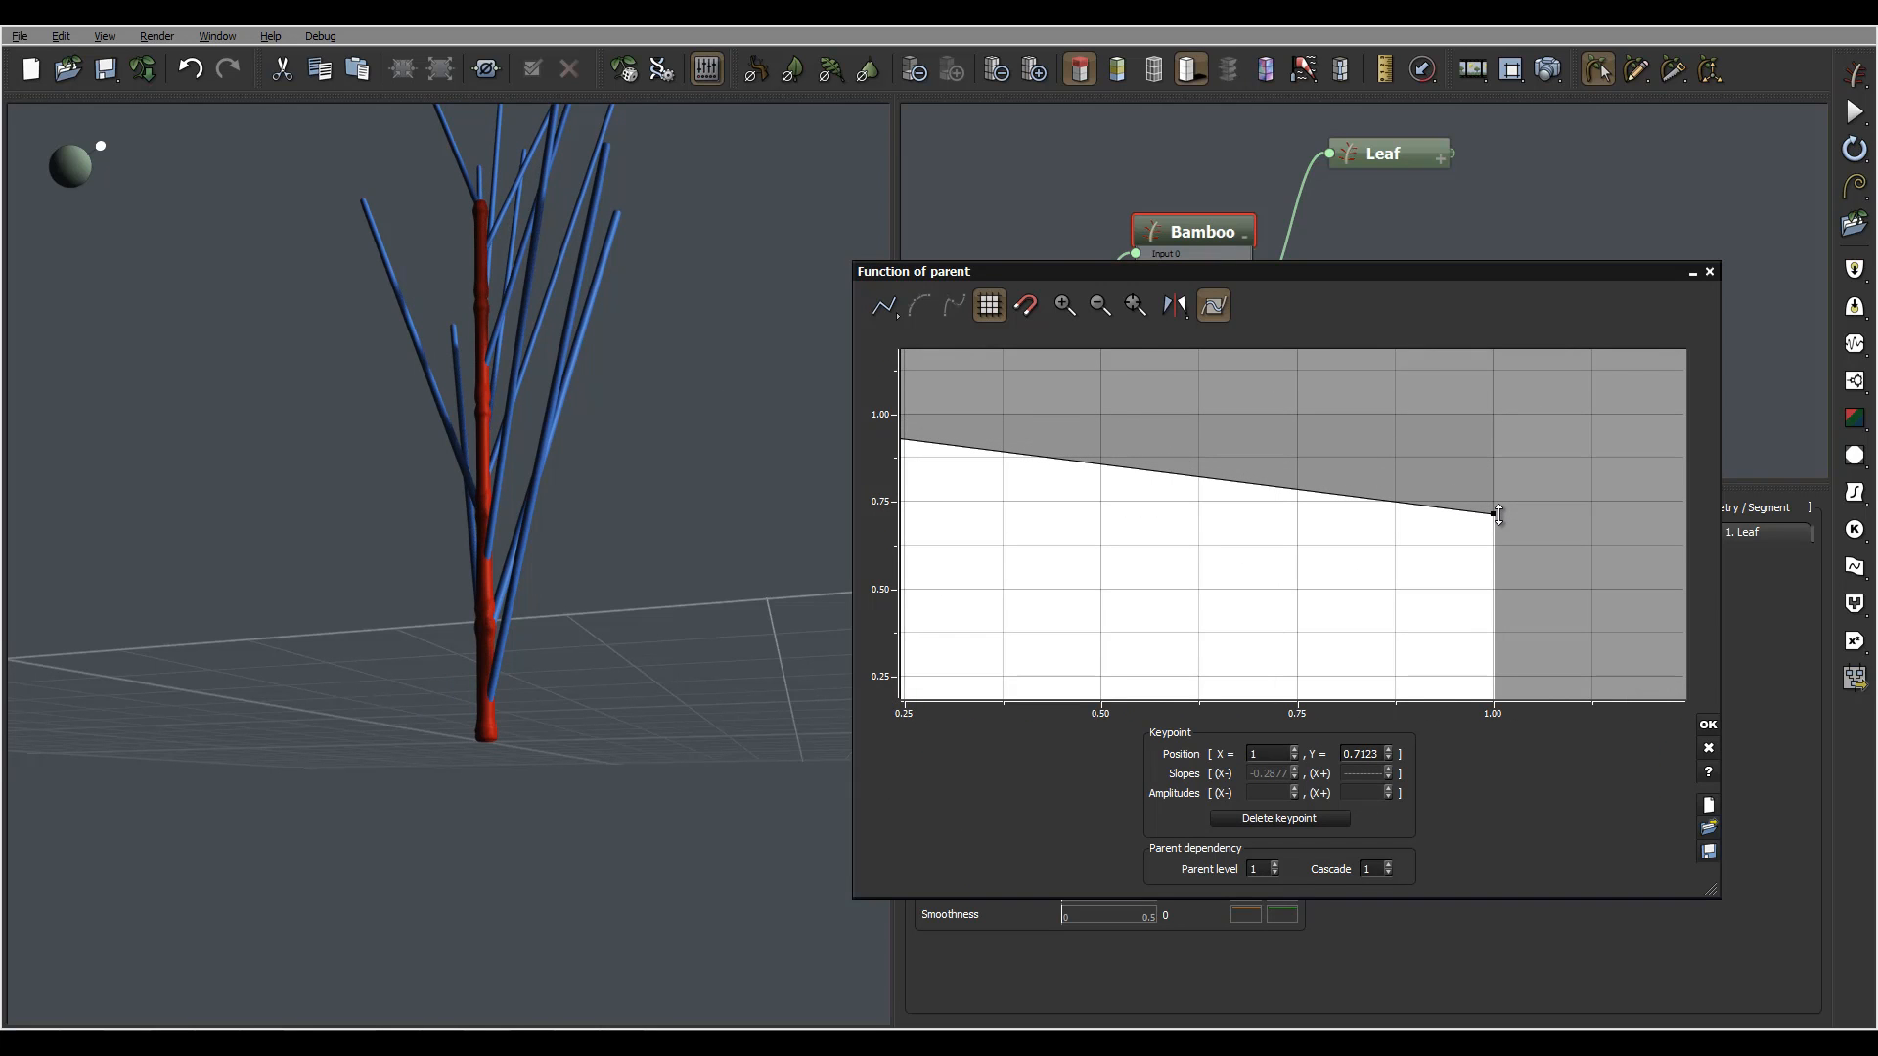
click(1704, 726)
right_drag(507, 337, 556, 448)
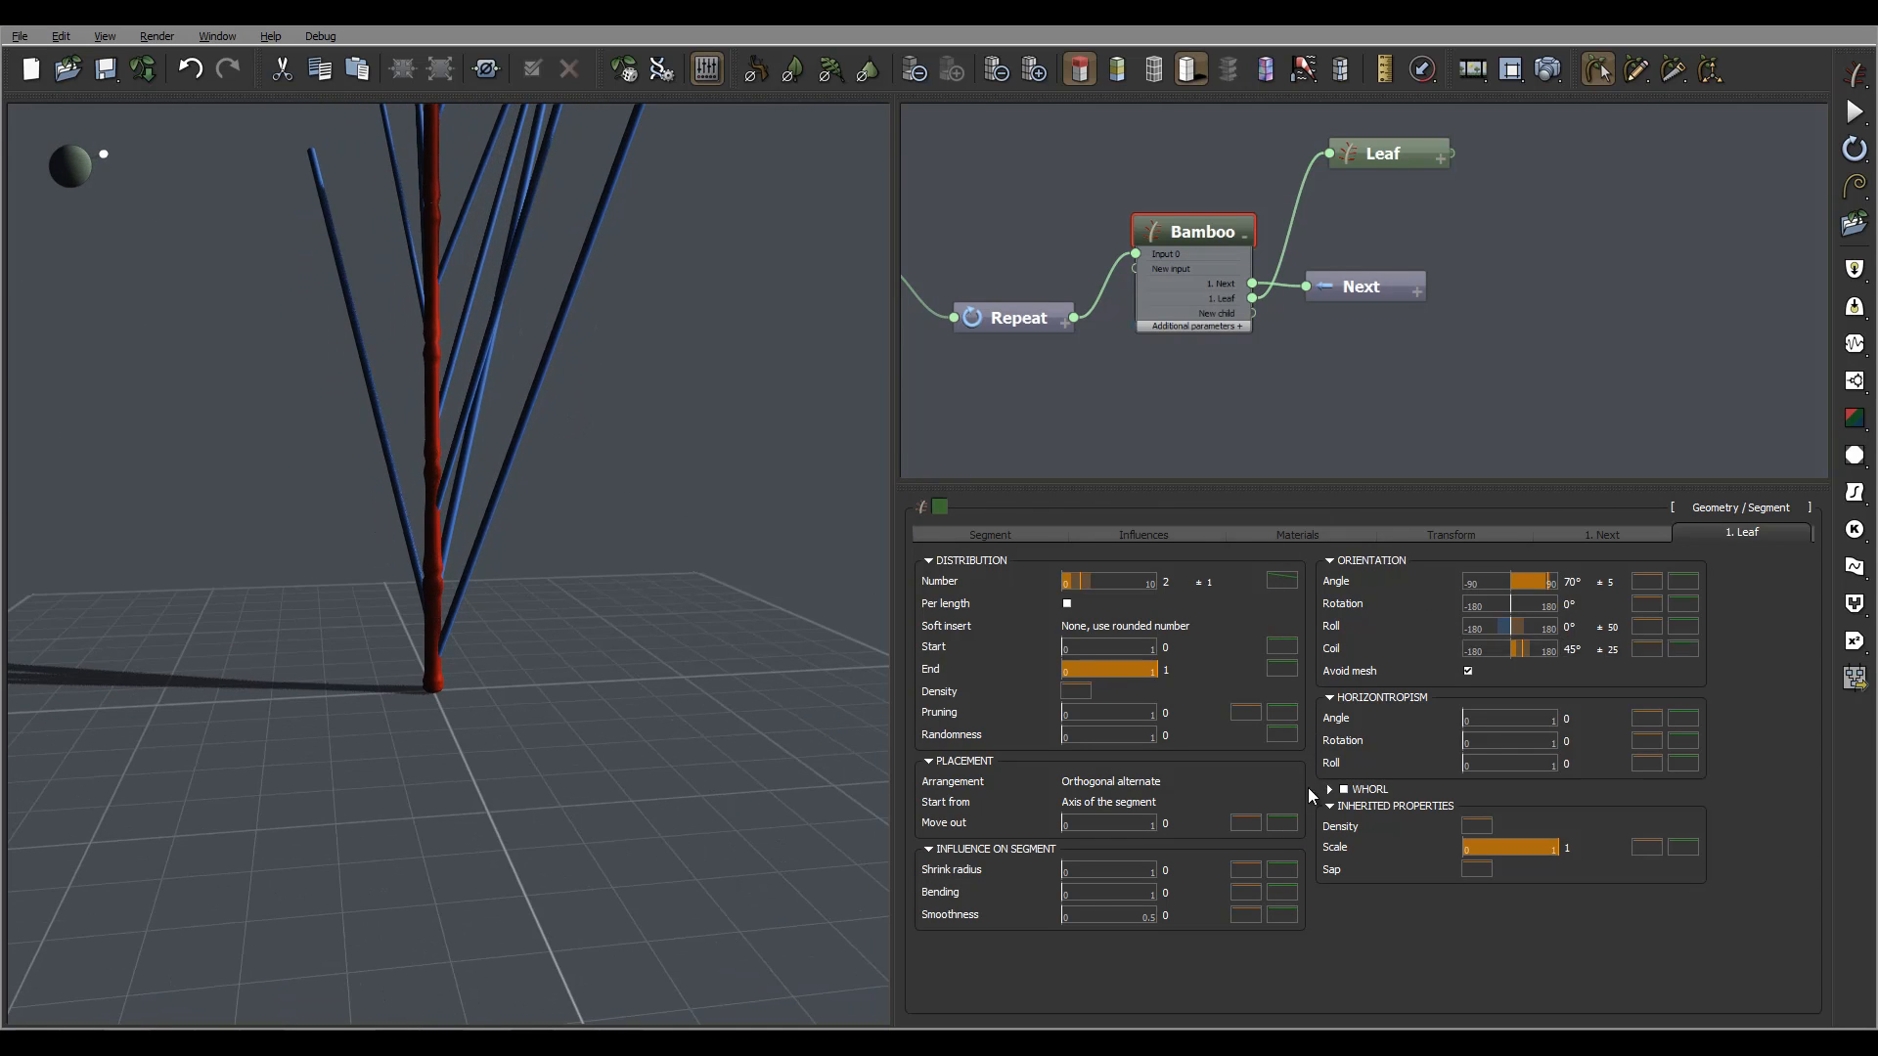
Move the Leaf node below the Next node and set its segment length to 5 with a variation of 1.5
drag(1381, 145, 1405, 350)
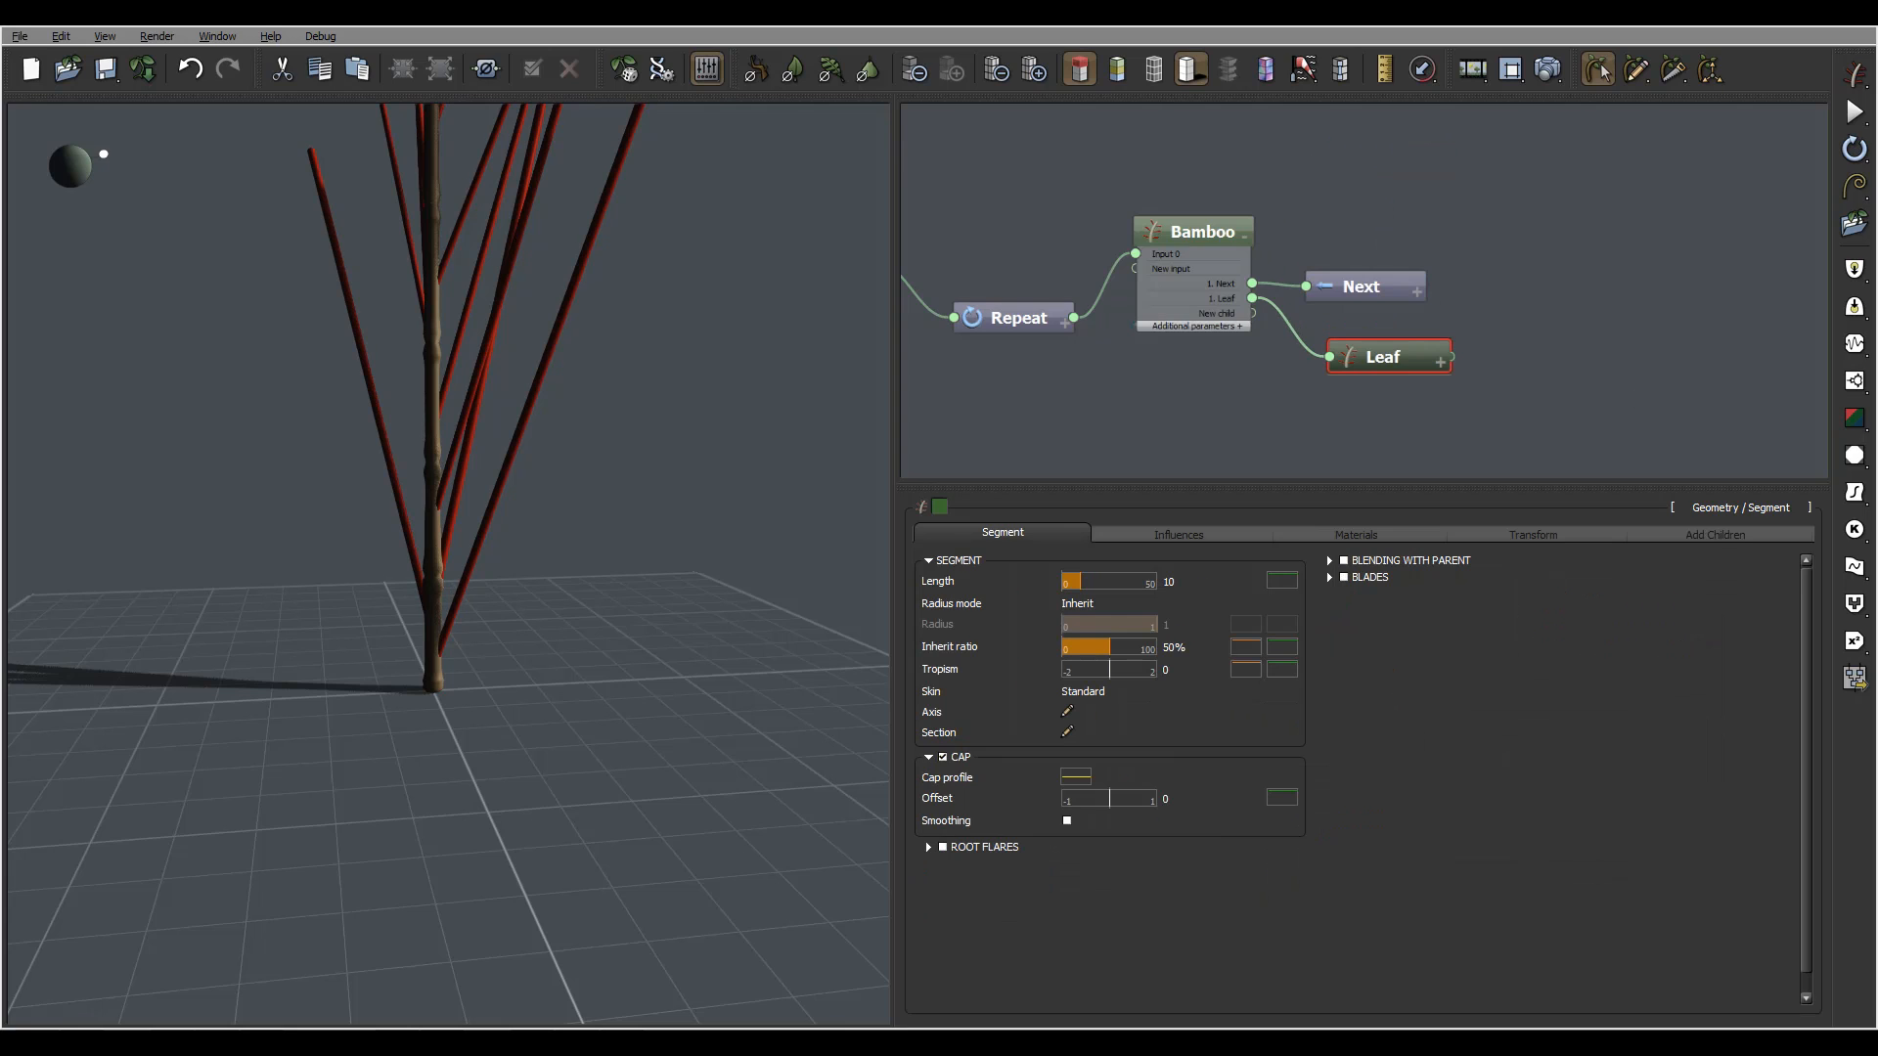
click(1282, 580)
text(5)
key(Tab)
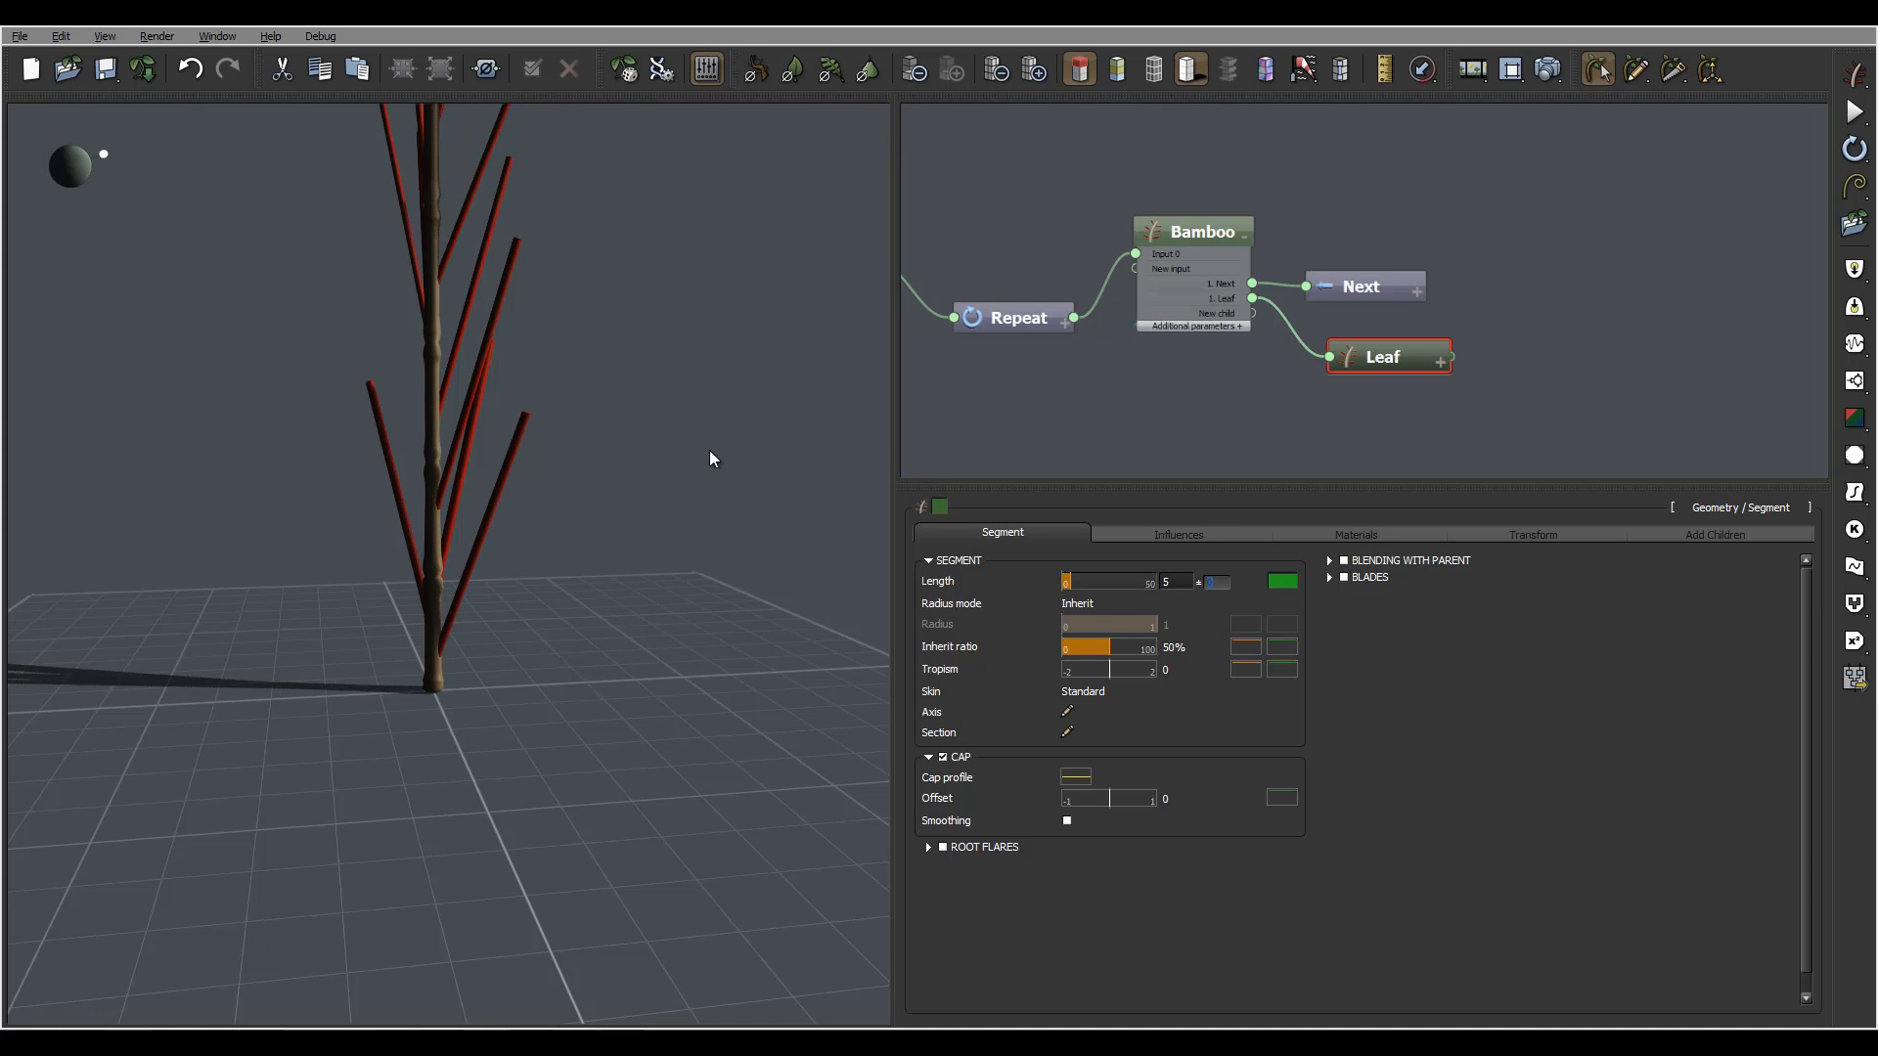
mouse_move(709, 450)
right_down()
mouse_move(698, 355)
mouse_move(712, 464)
right_up()
click(1233, 589)
click(1283, 581)
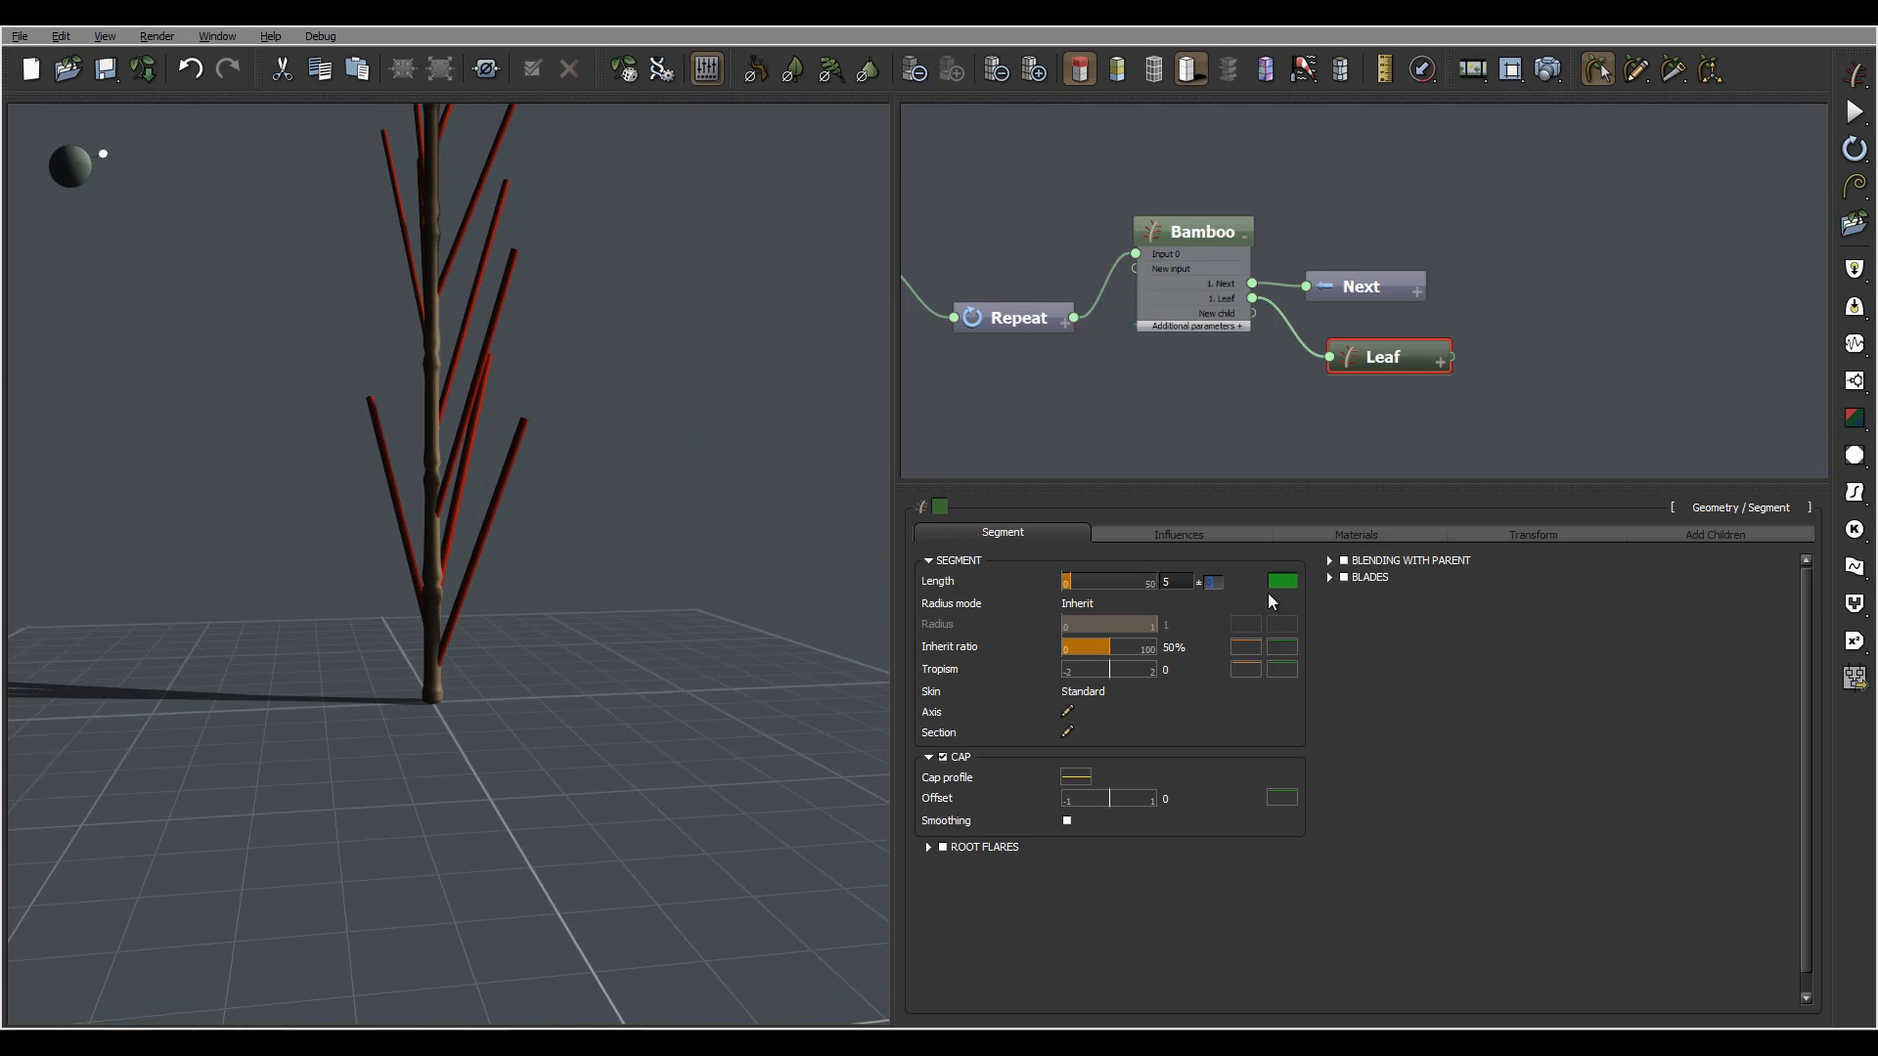
text(1.5)
key(Return)
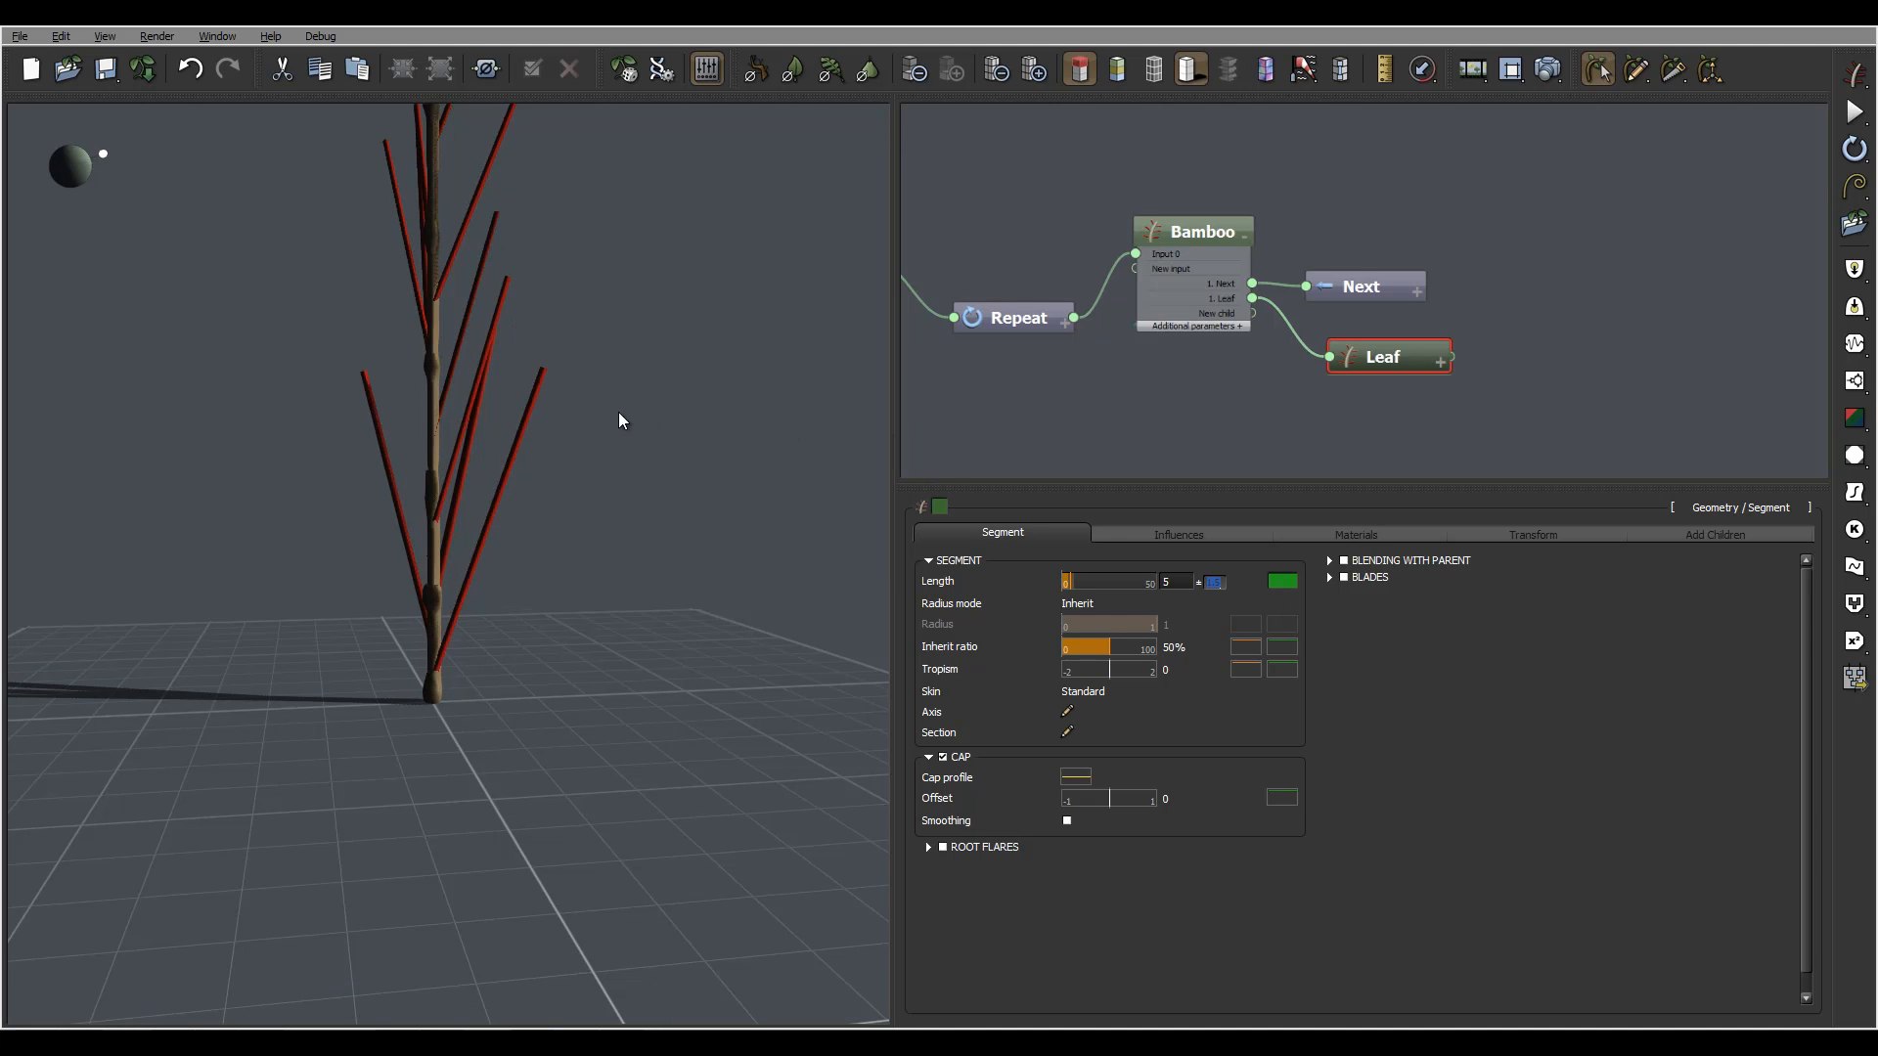
mouse_move(622, 418)
right_down()
mouse_move(606, 318)
mouse_move(607, 396)
right_up()
Set the Leaf segment's tropism to 10 with a variation of 3 and inspect how the leaves droop
click(1282, 647)
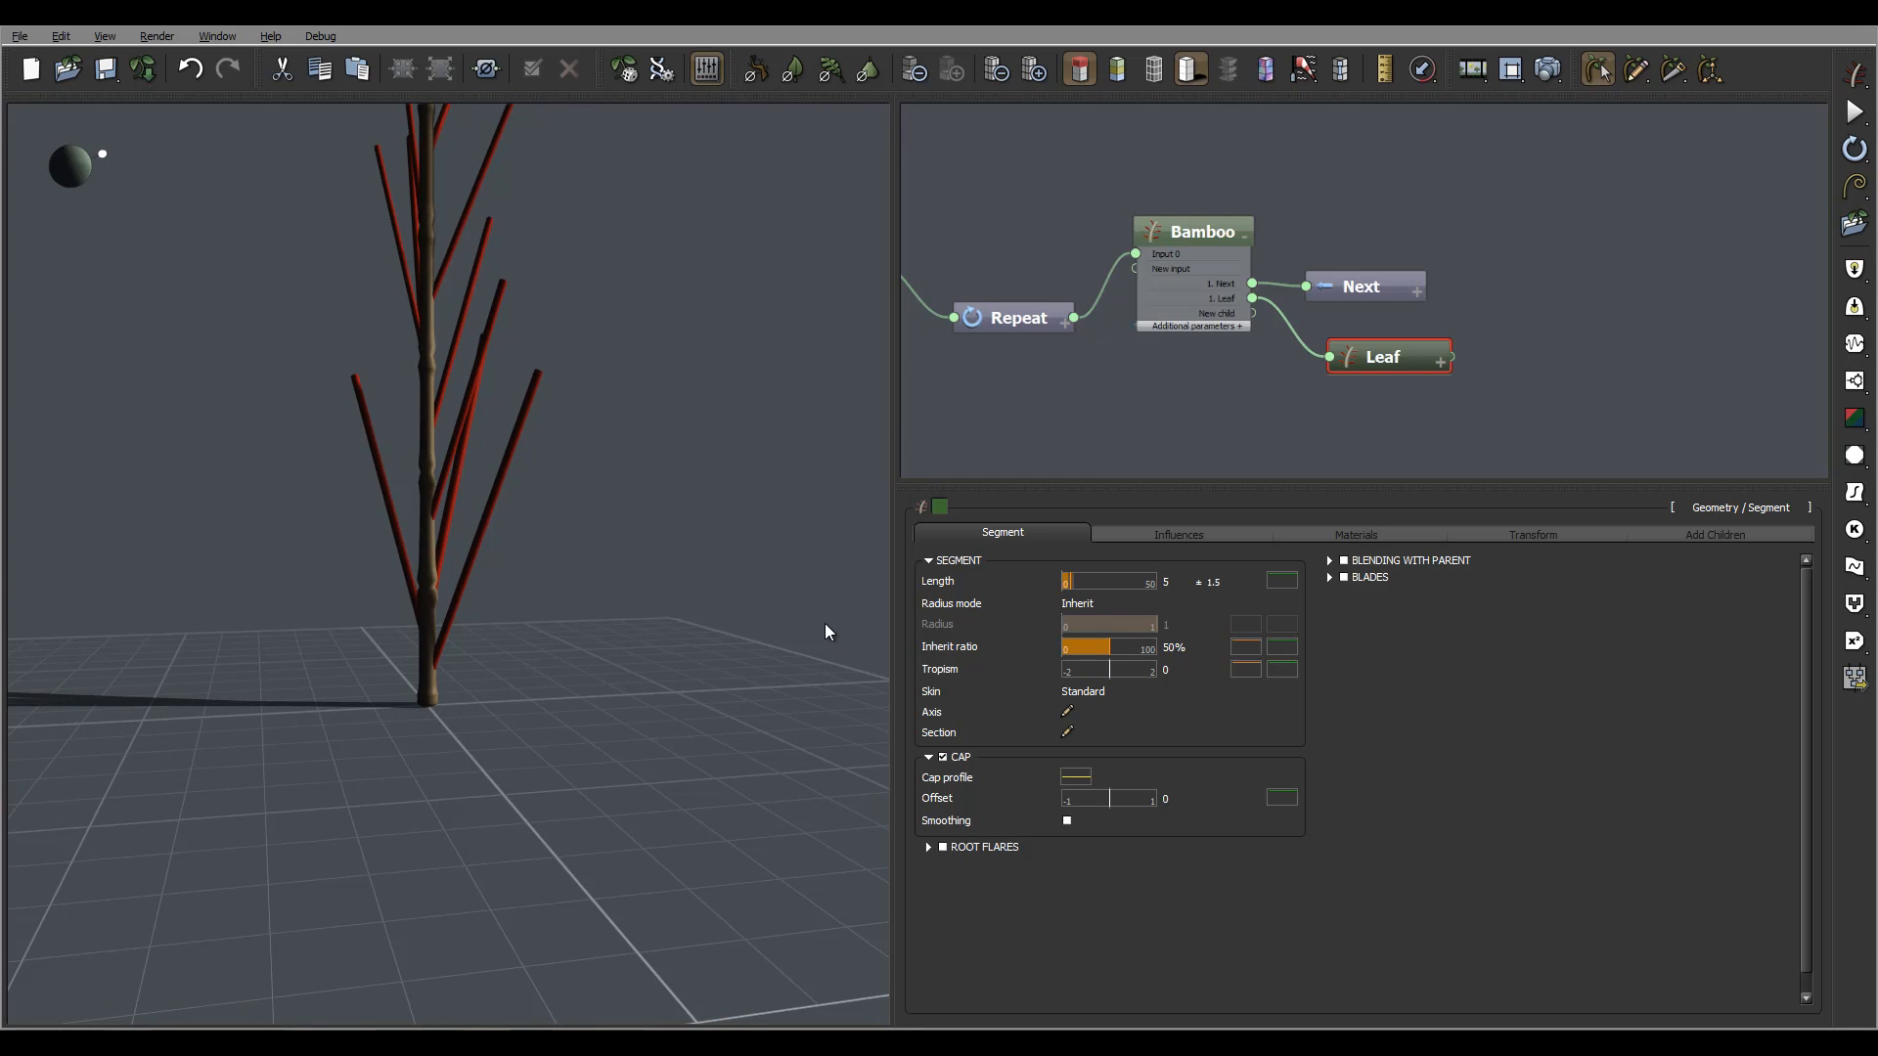
right_drag(393, 519, 469, 542)
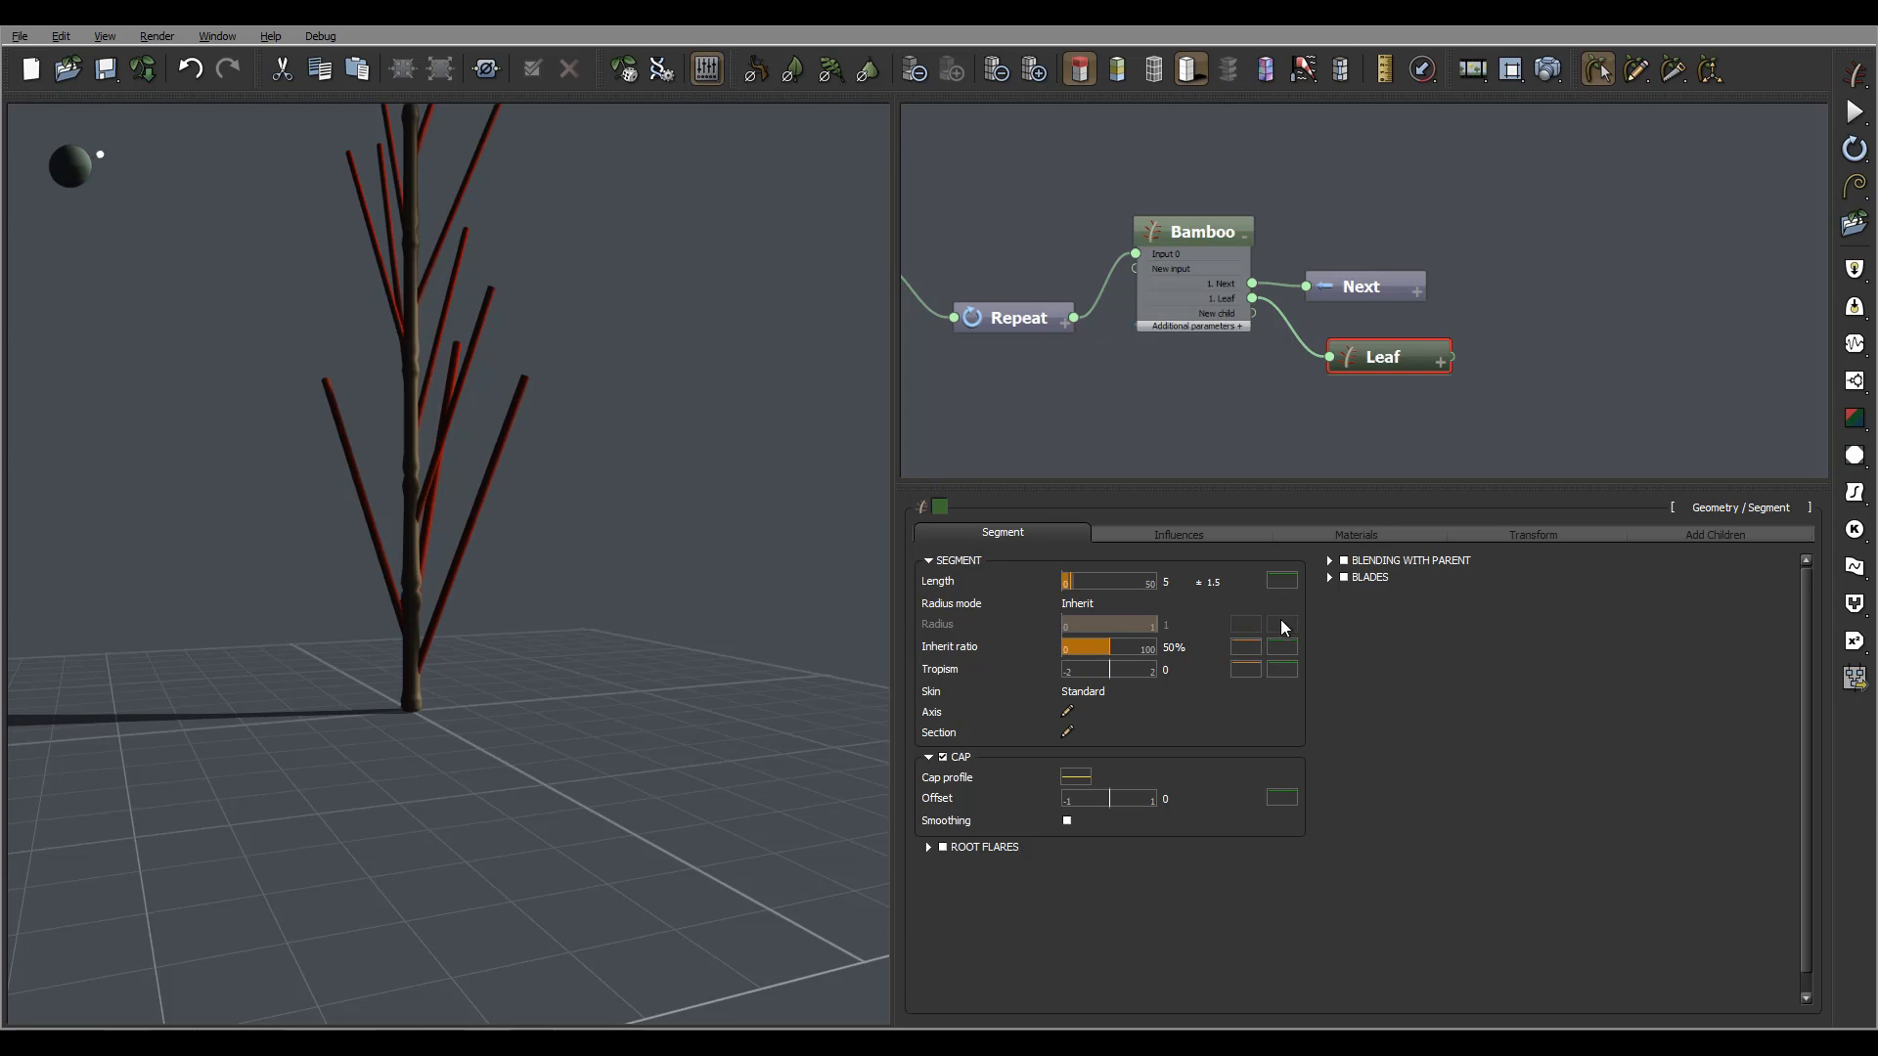
double_click(1176, 669)
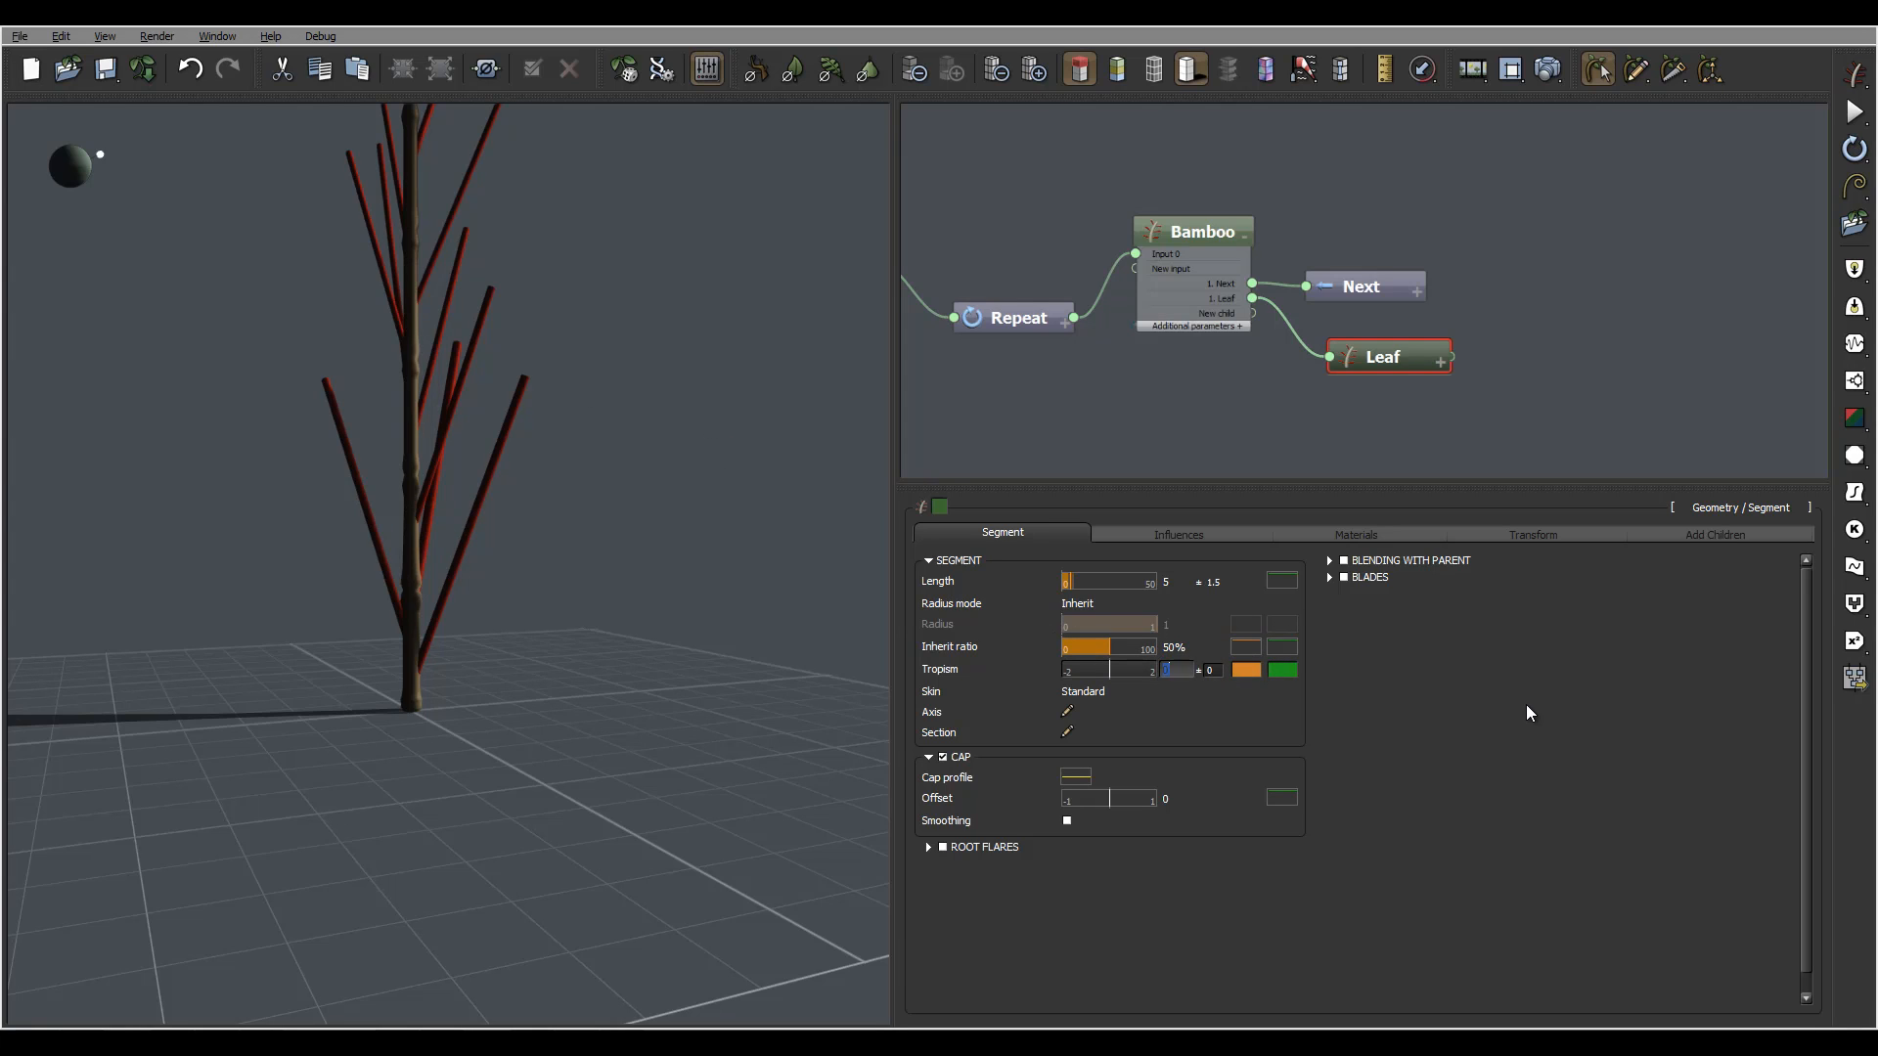
text(10)
double_click(1213, 670)
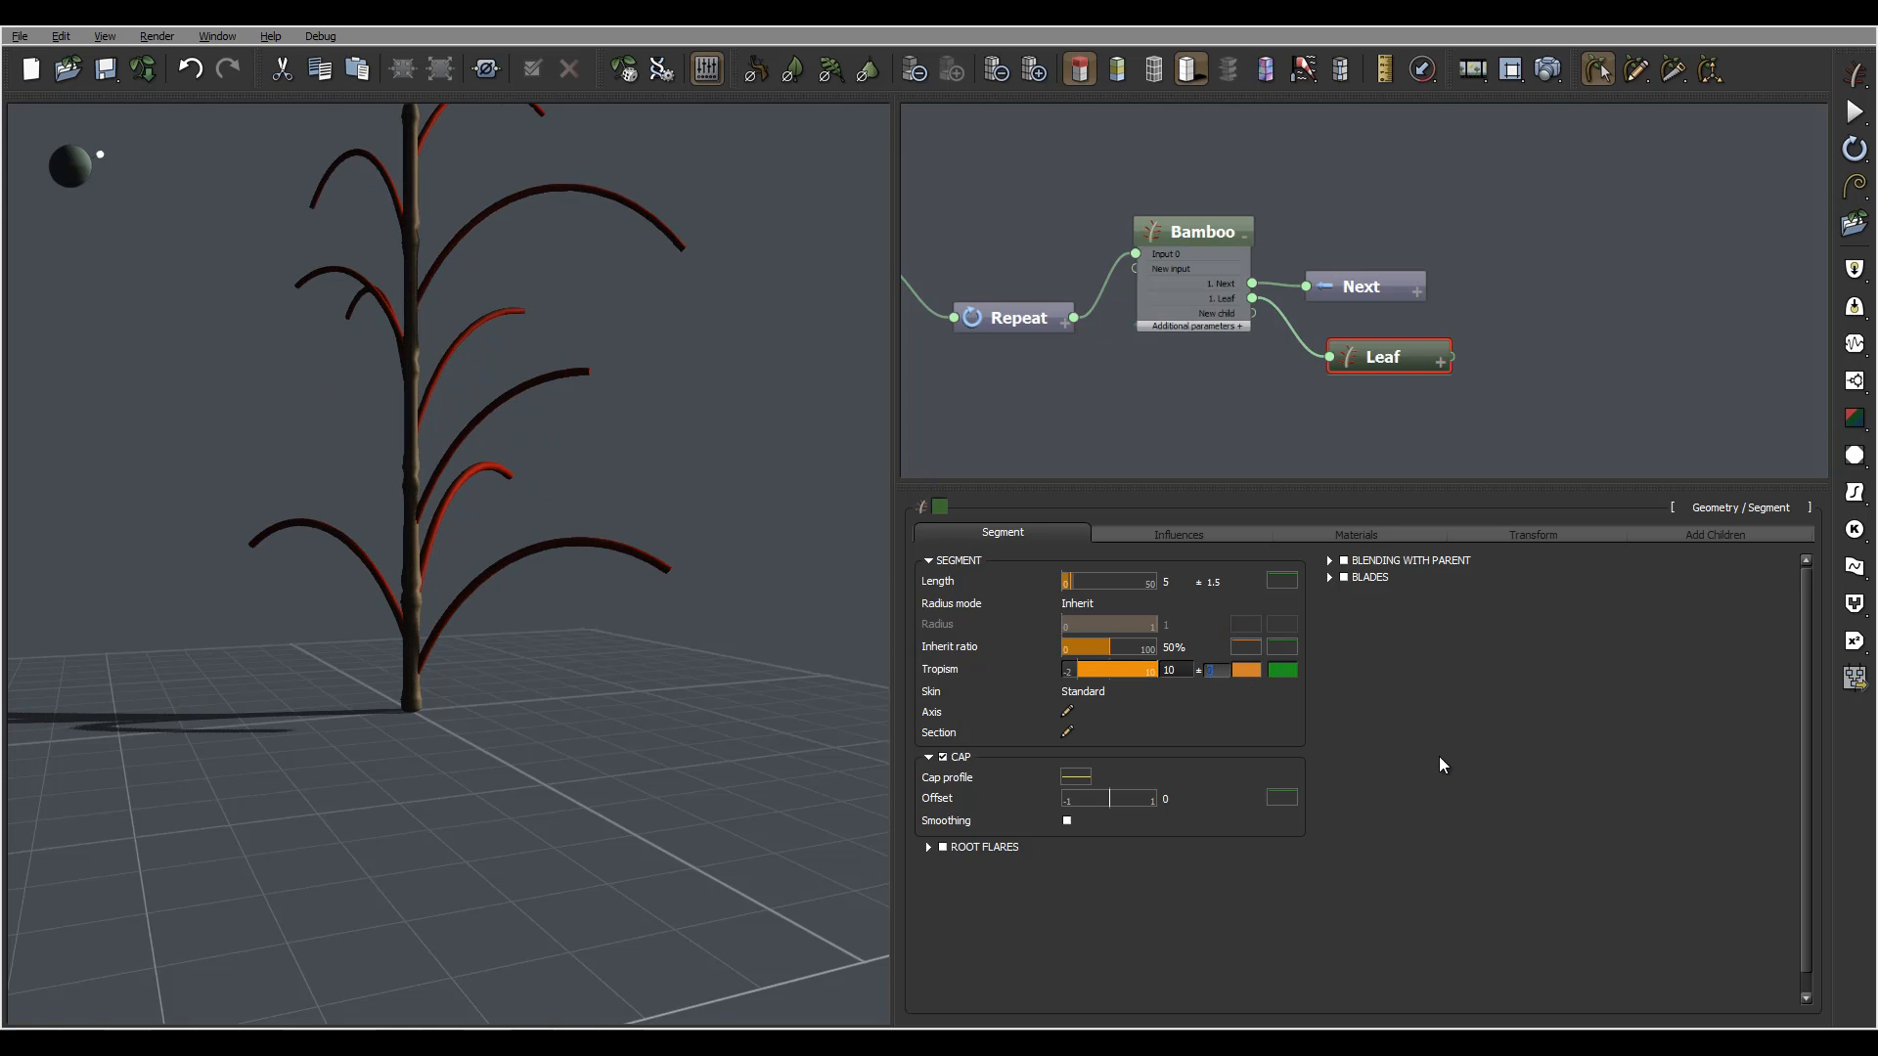
text(3)
key(Return)
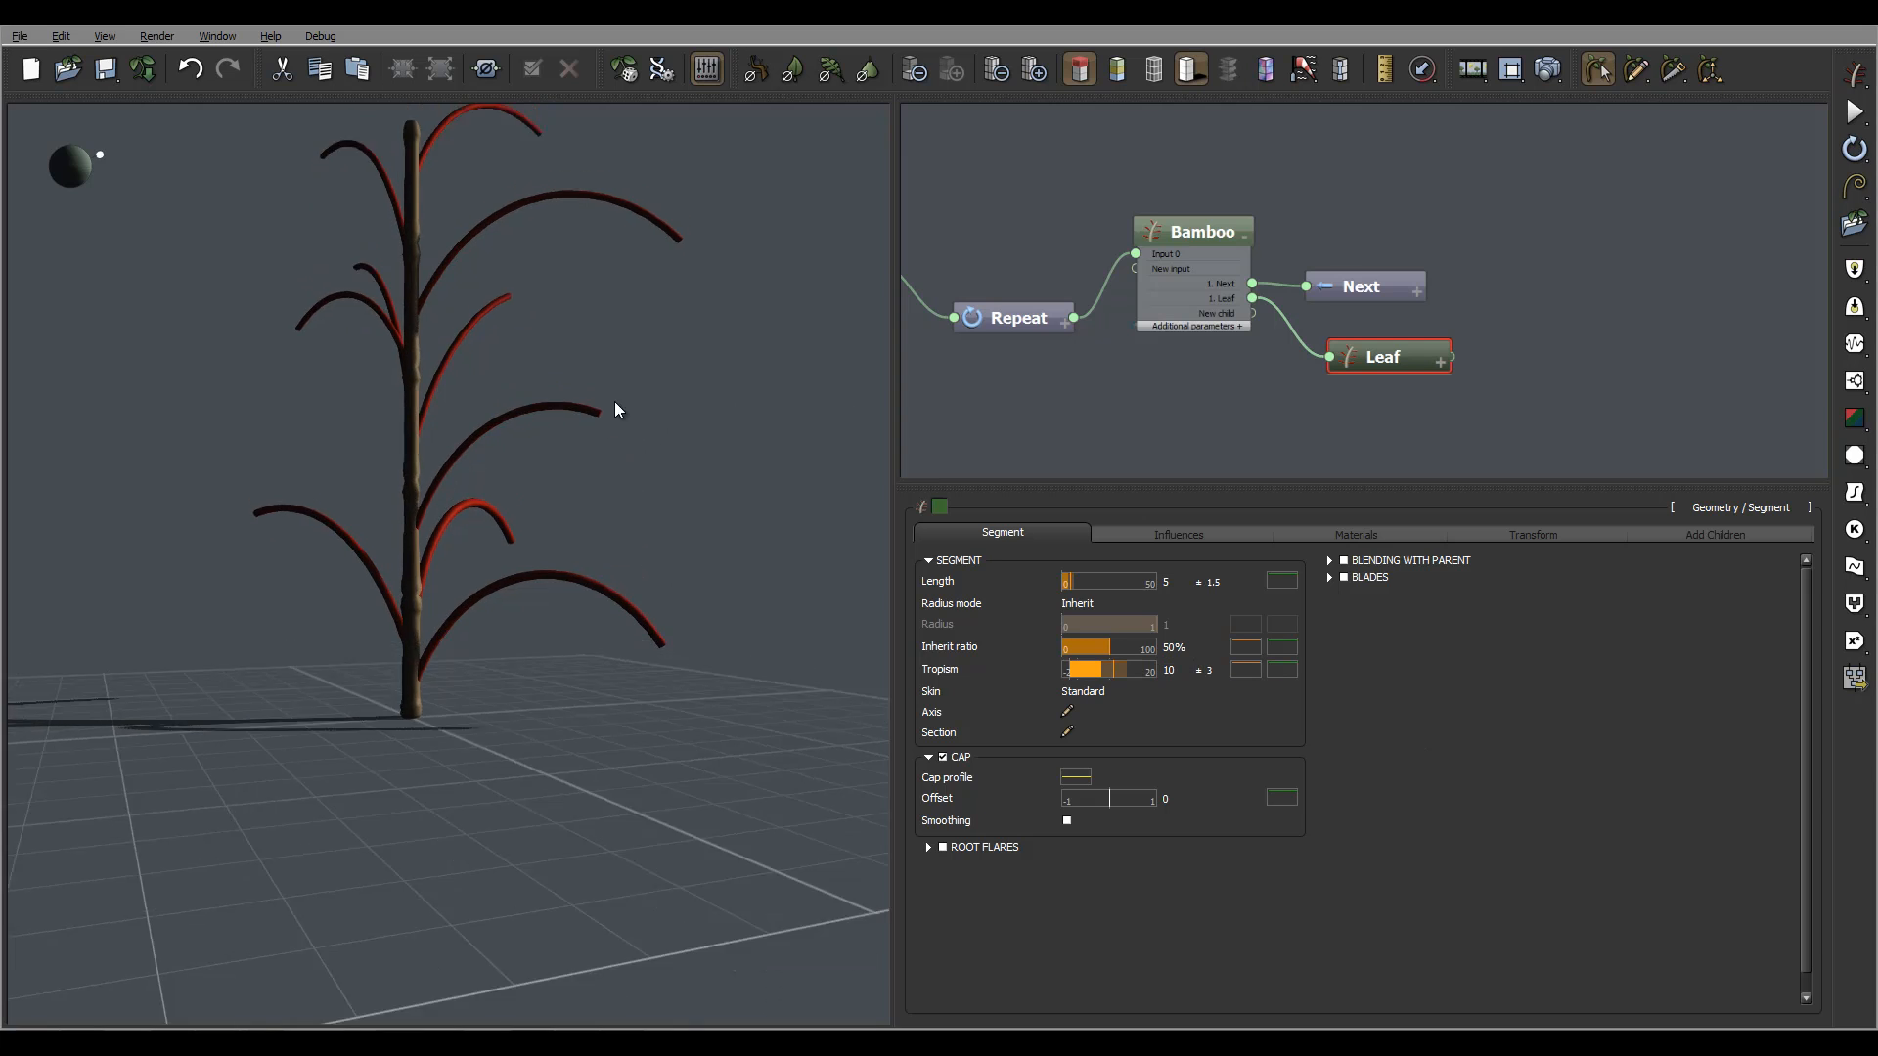
drag(613, 437, 431, 208)
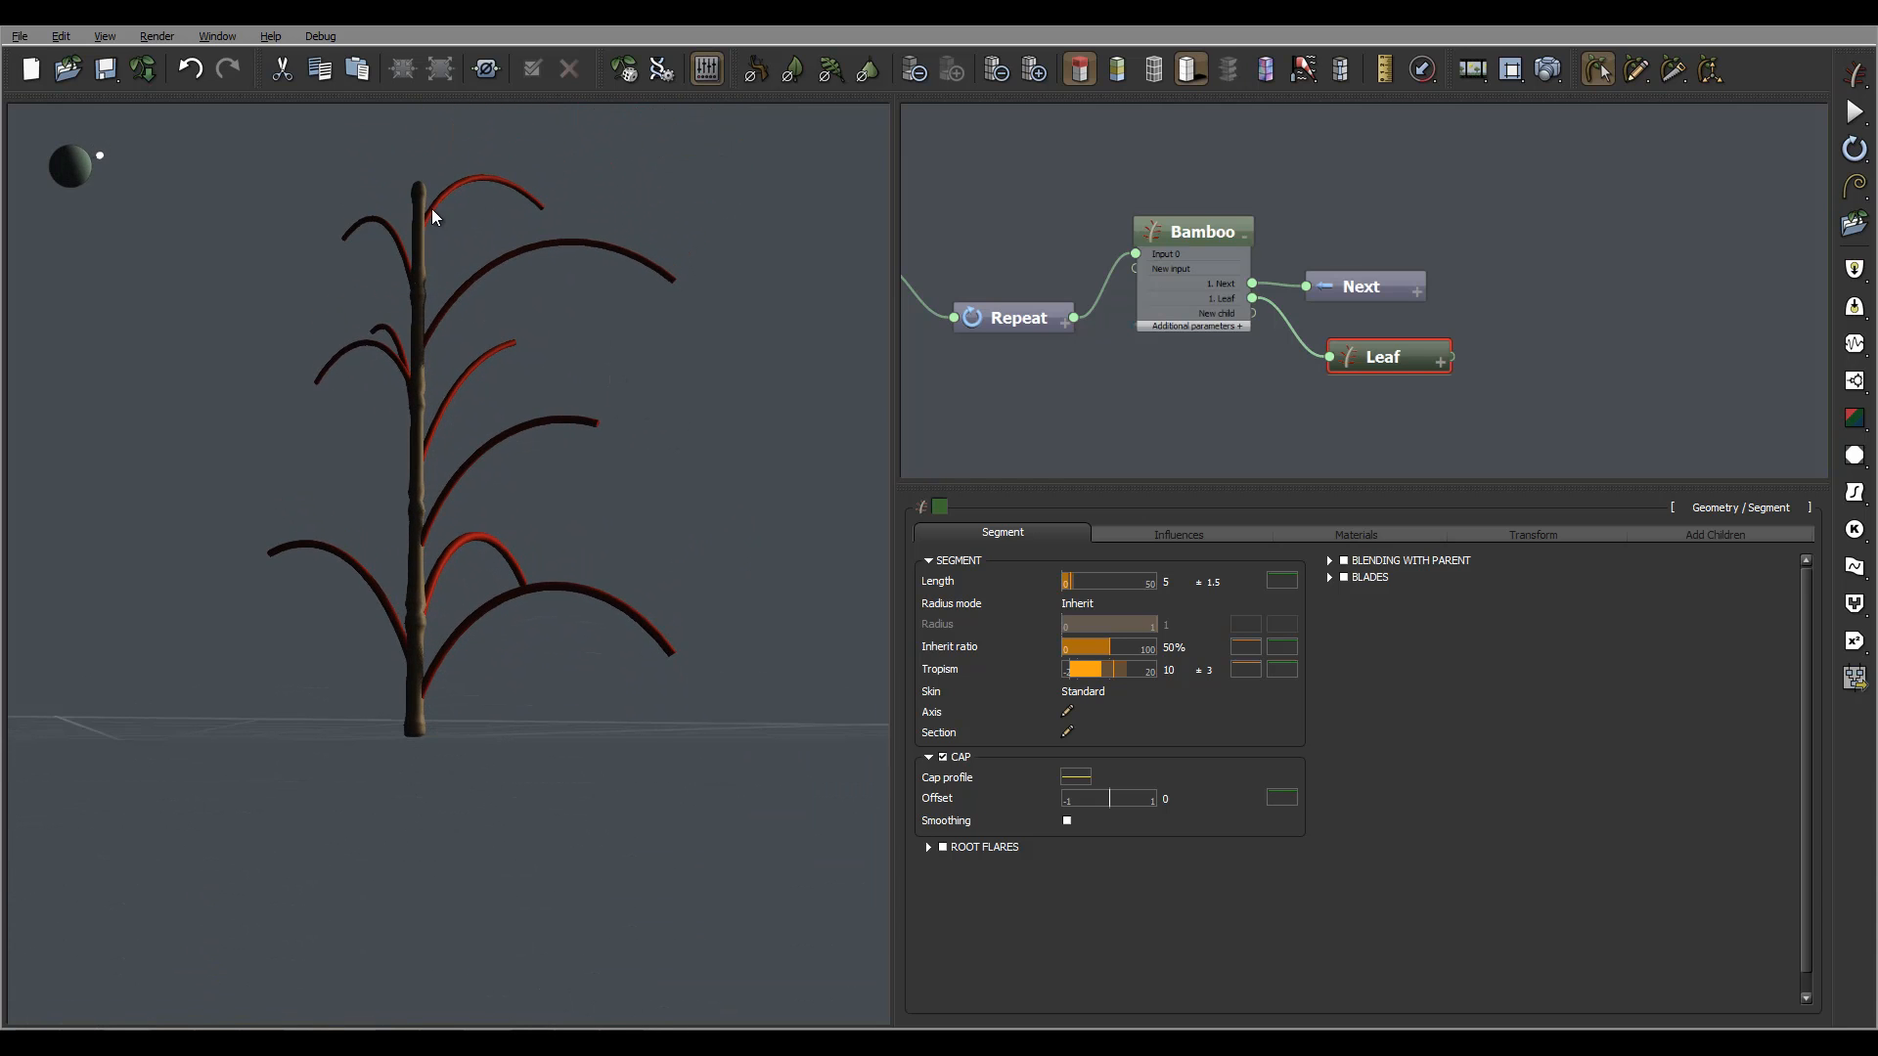
mouse_move(710, 489)
mouse_down()
mouse_move(578, 495)
mouse_move(636, 528)
mouse_move(440, 537)
mouse_move(629, 536)
mouse_move(675, 494)
mouse_up()
On the Bamboo node, try a coil of 137° with a variation of 0 for the Leaf children
click(1205, 231)
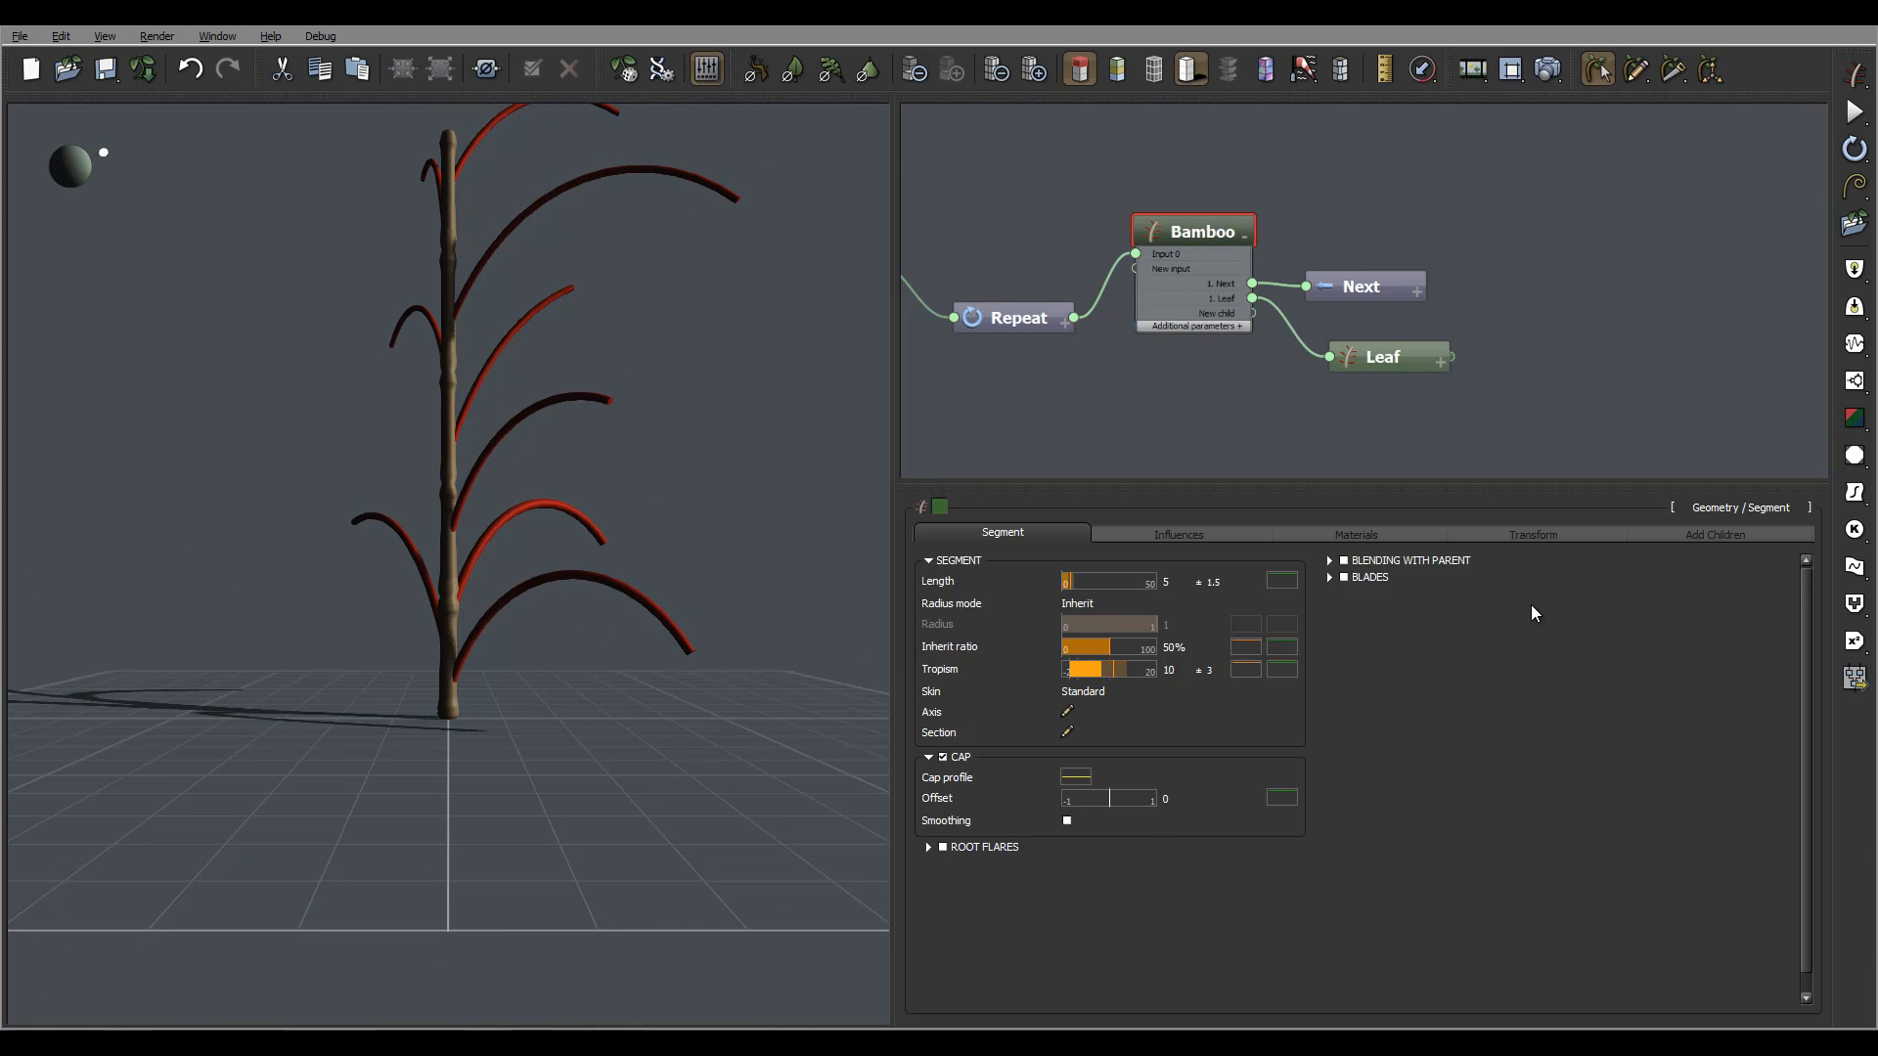
double_click(1583, 649)
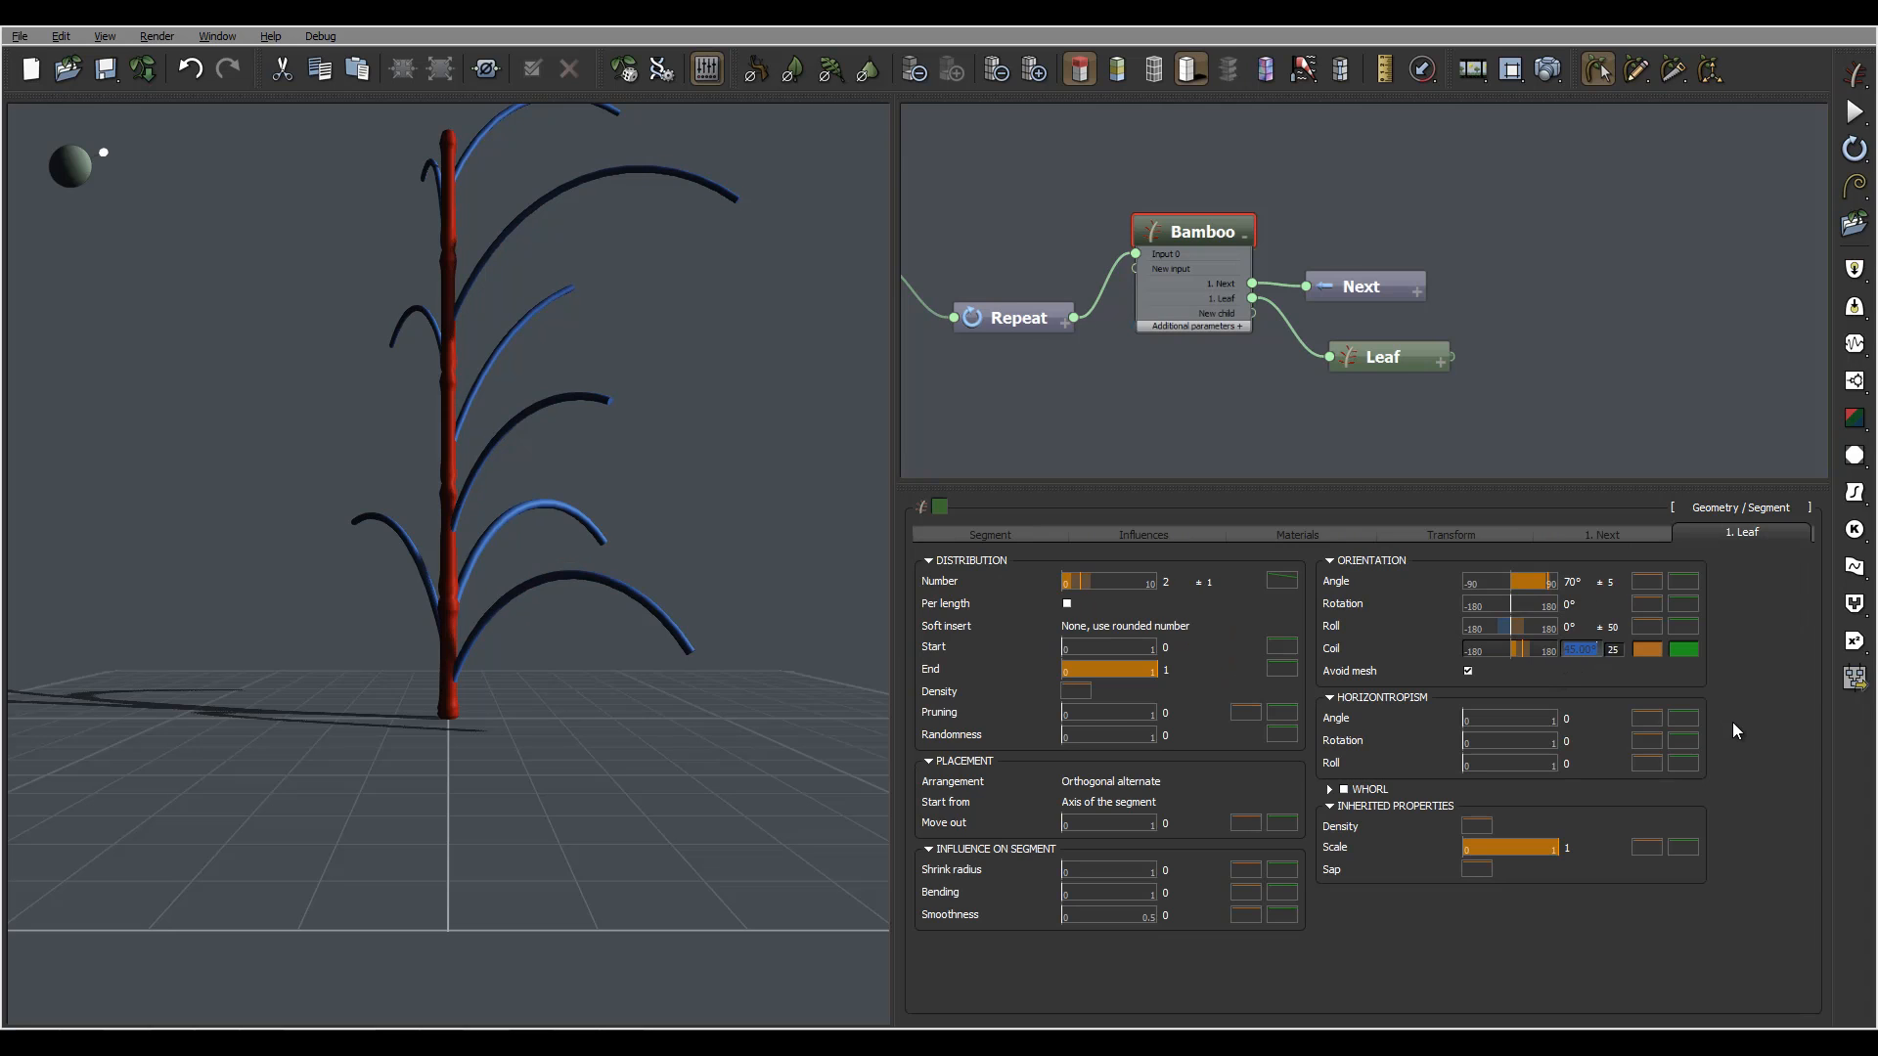
text(137)
key(Return)
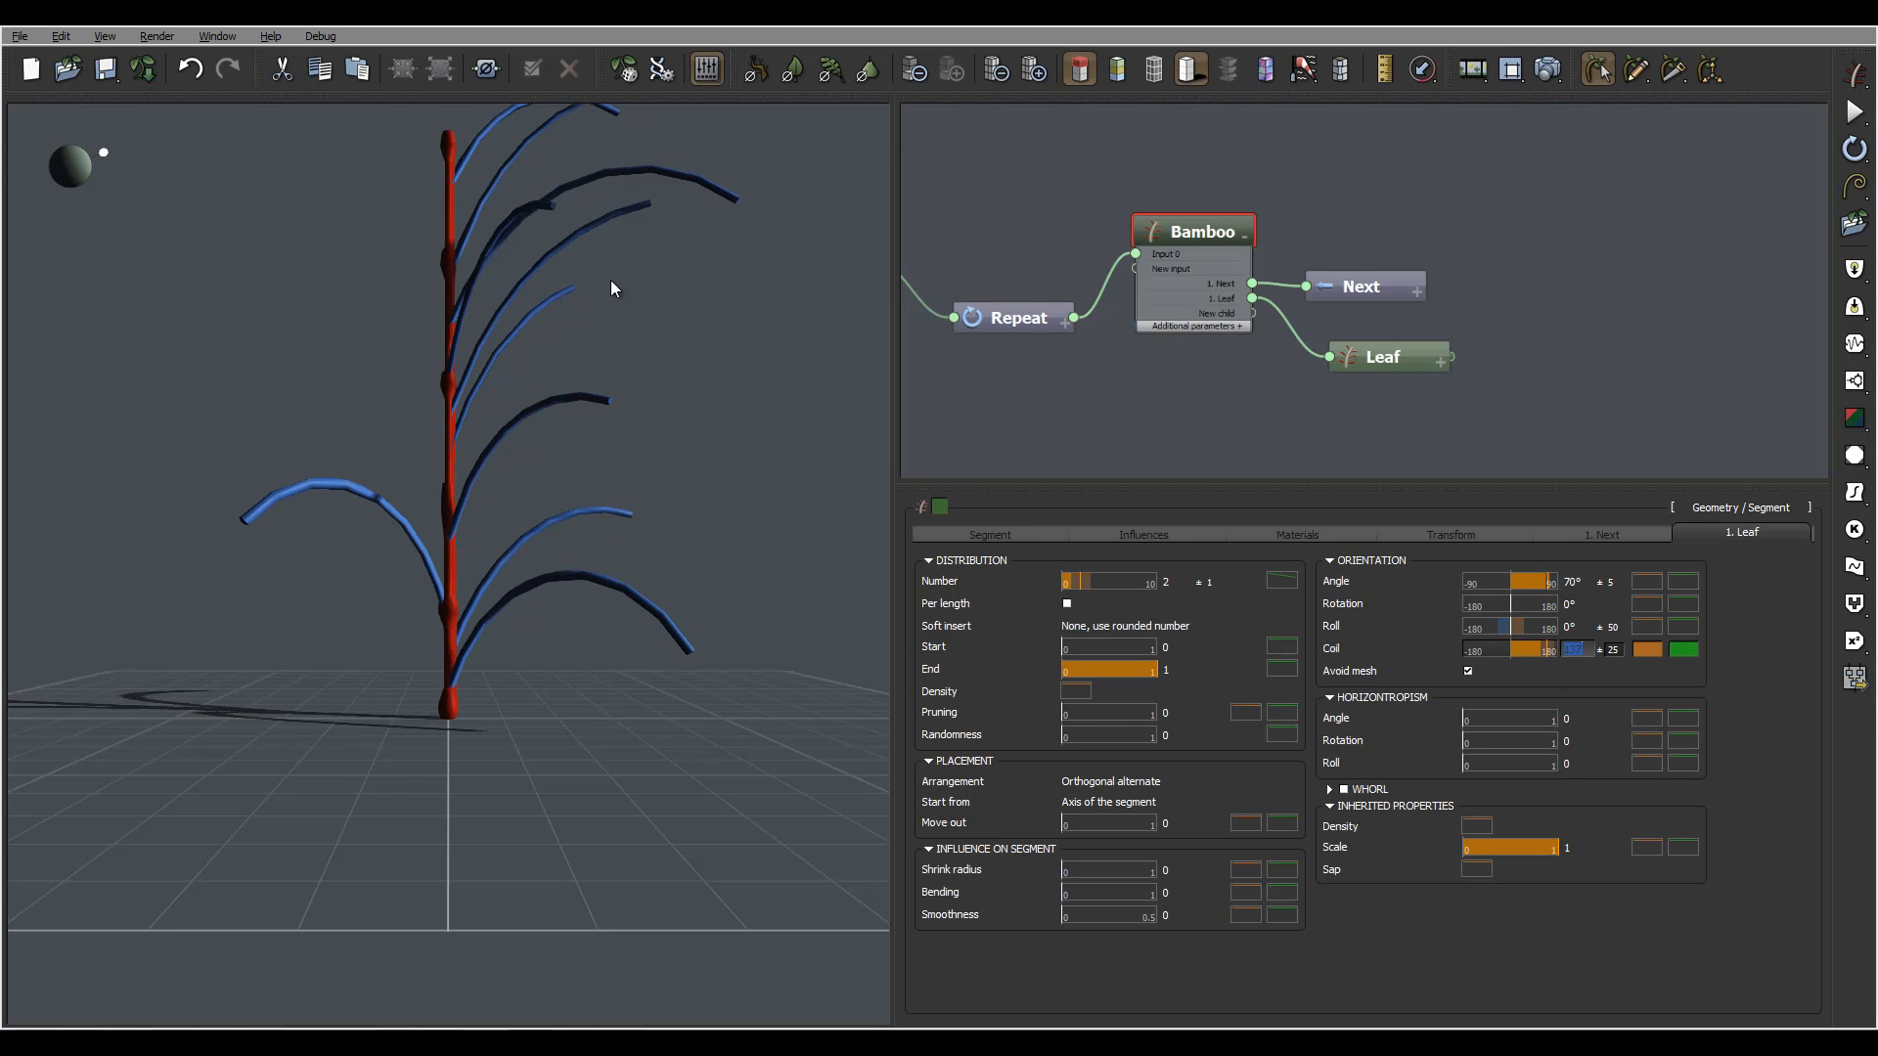
right_drag(583, 344, 534, 350)
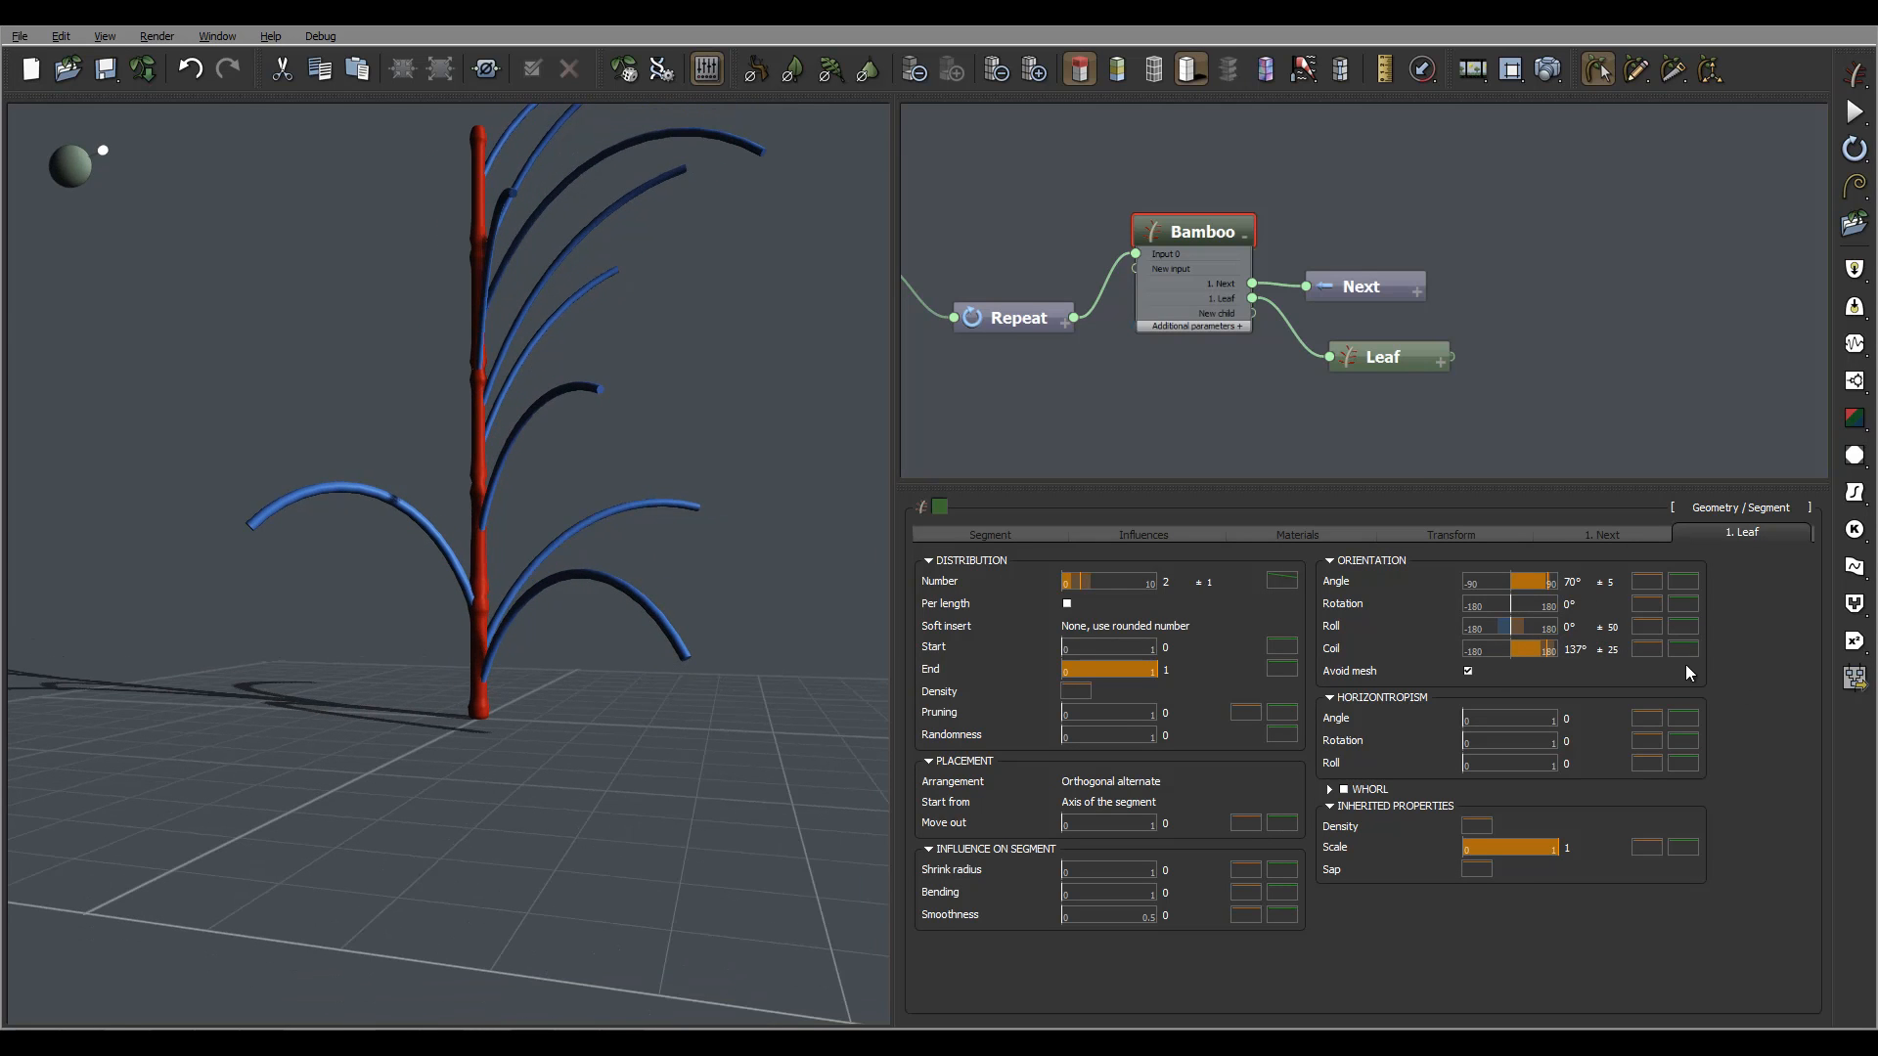
double_click(1614, 650)
text(0)
key(Return)
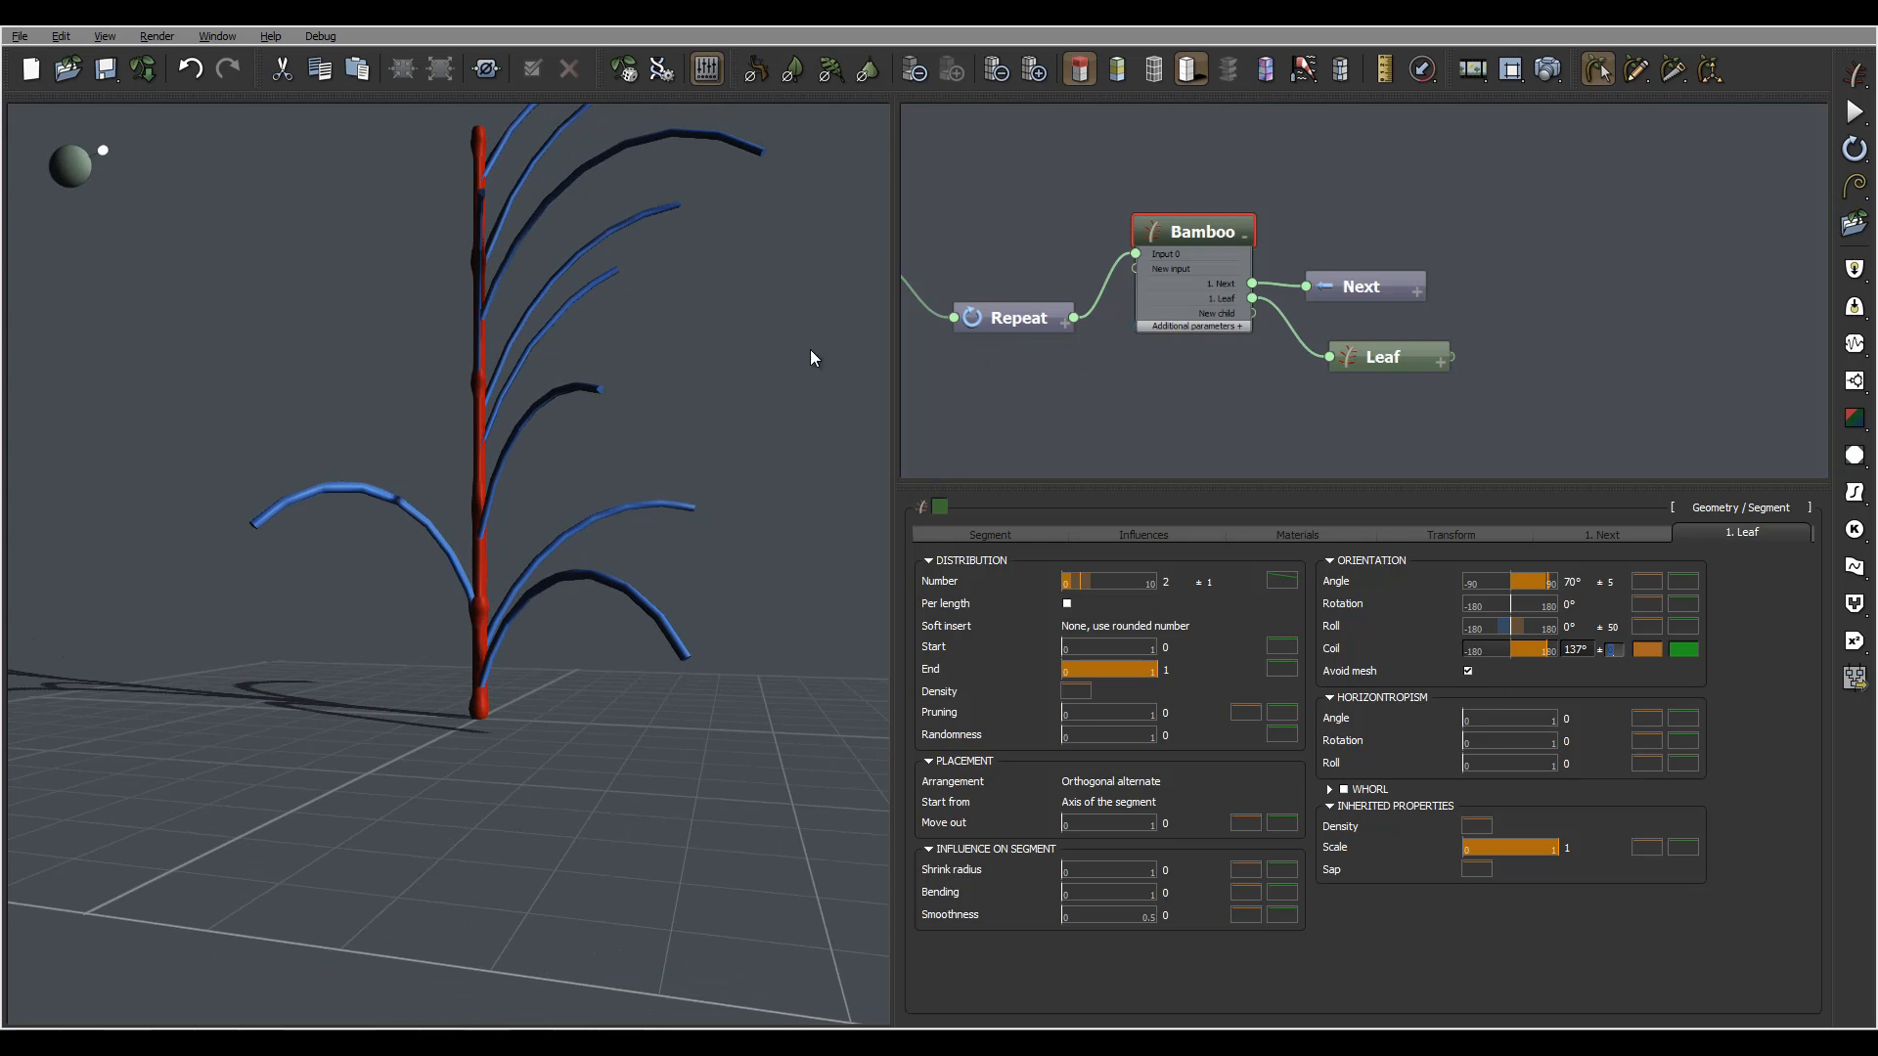
right_drag(809, 349, 616, 303)
Set the Leaf children's coil to 128° with a variation of 5 and check their arrangement around the stalk
double_click(1592, 651)
text(128)
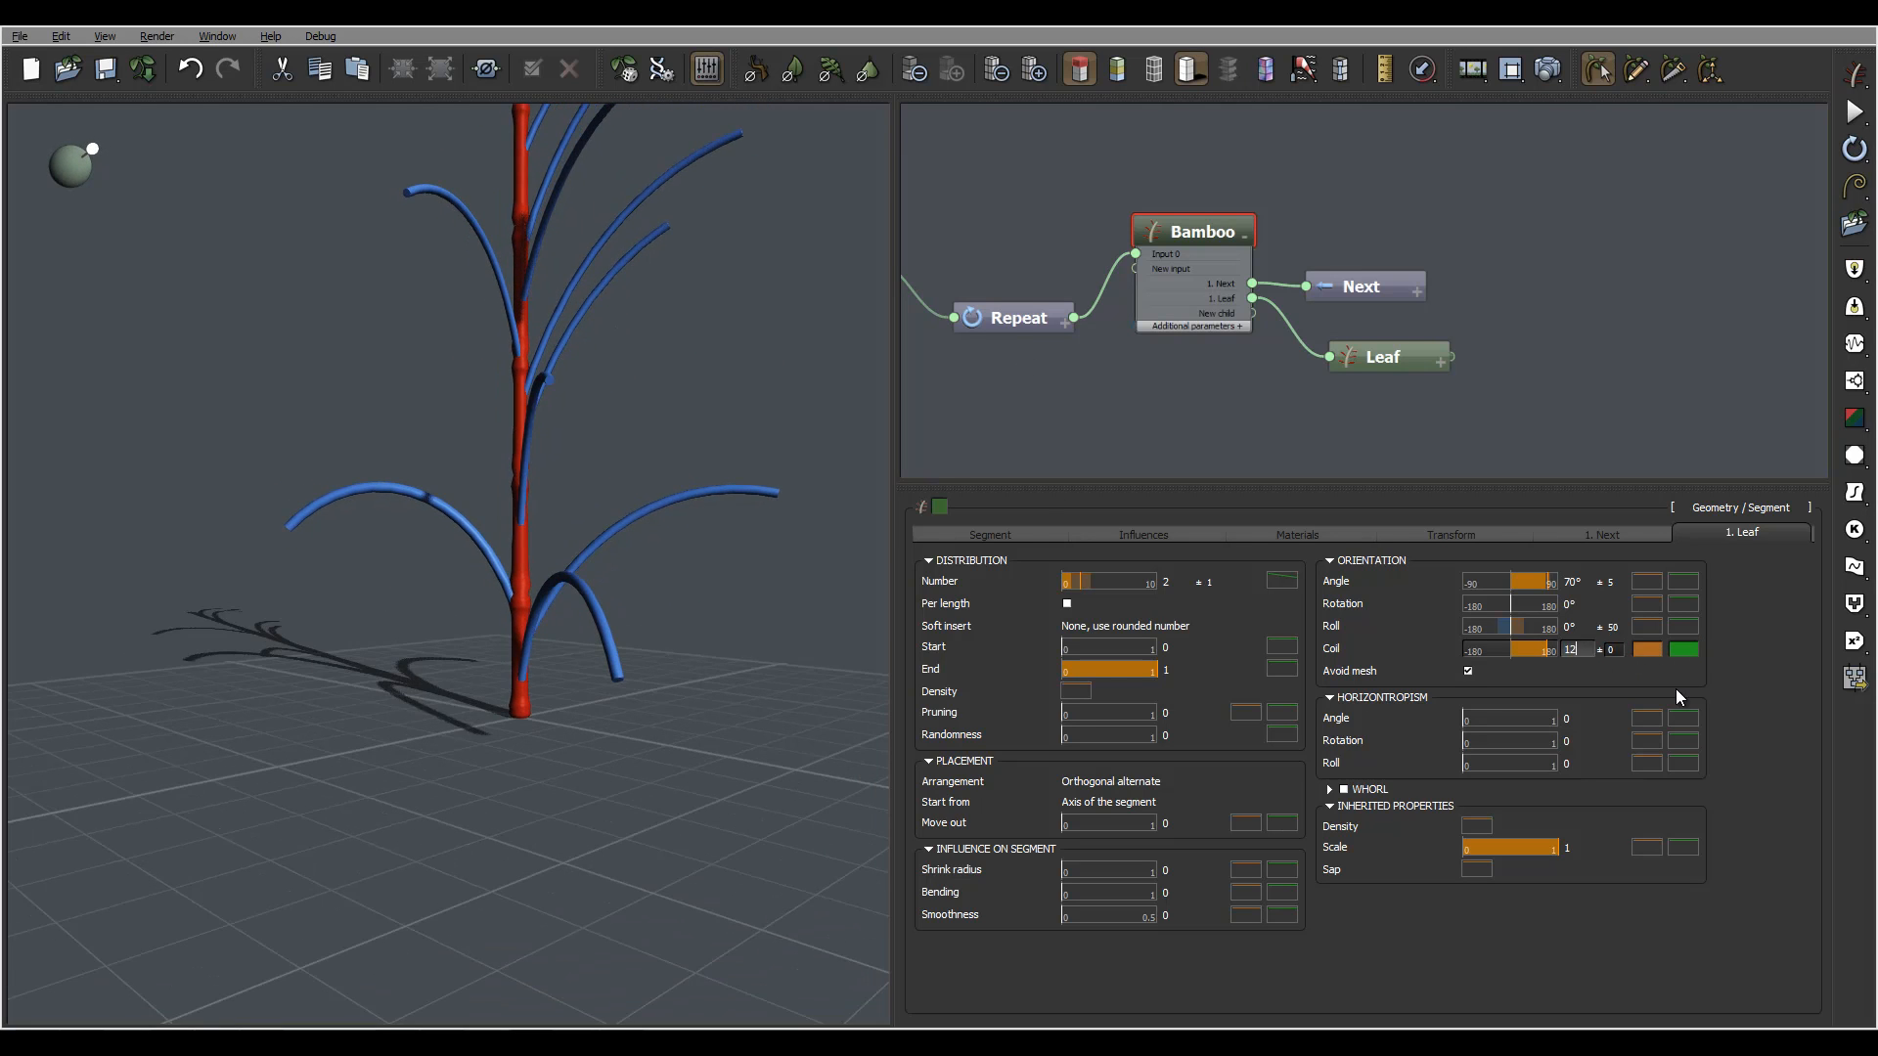
key(Return)
right_drag(791, 301, 732, 345)
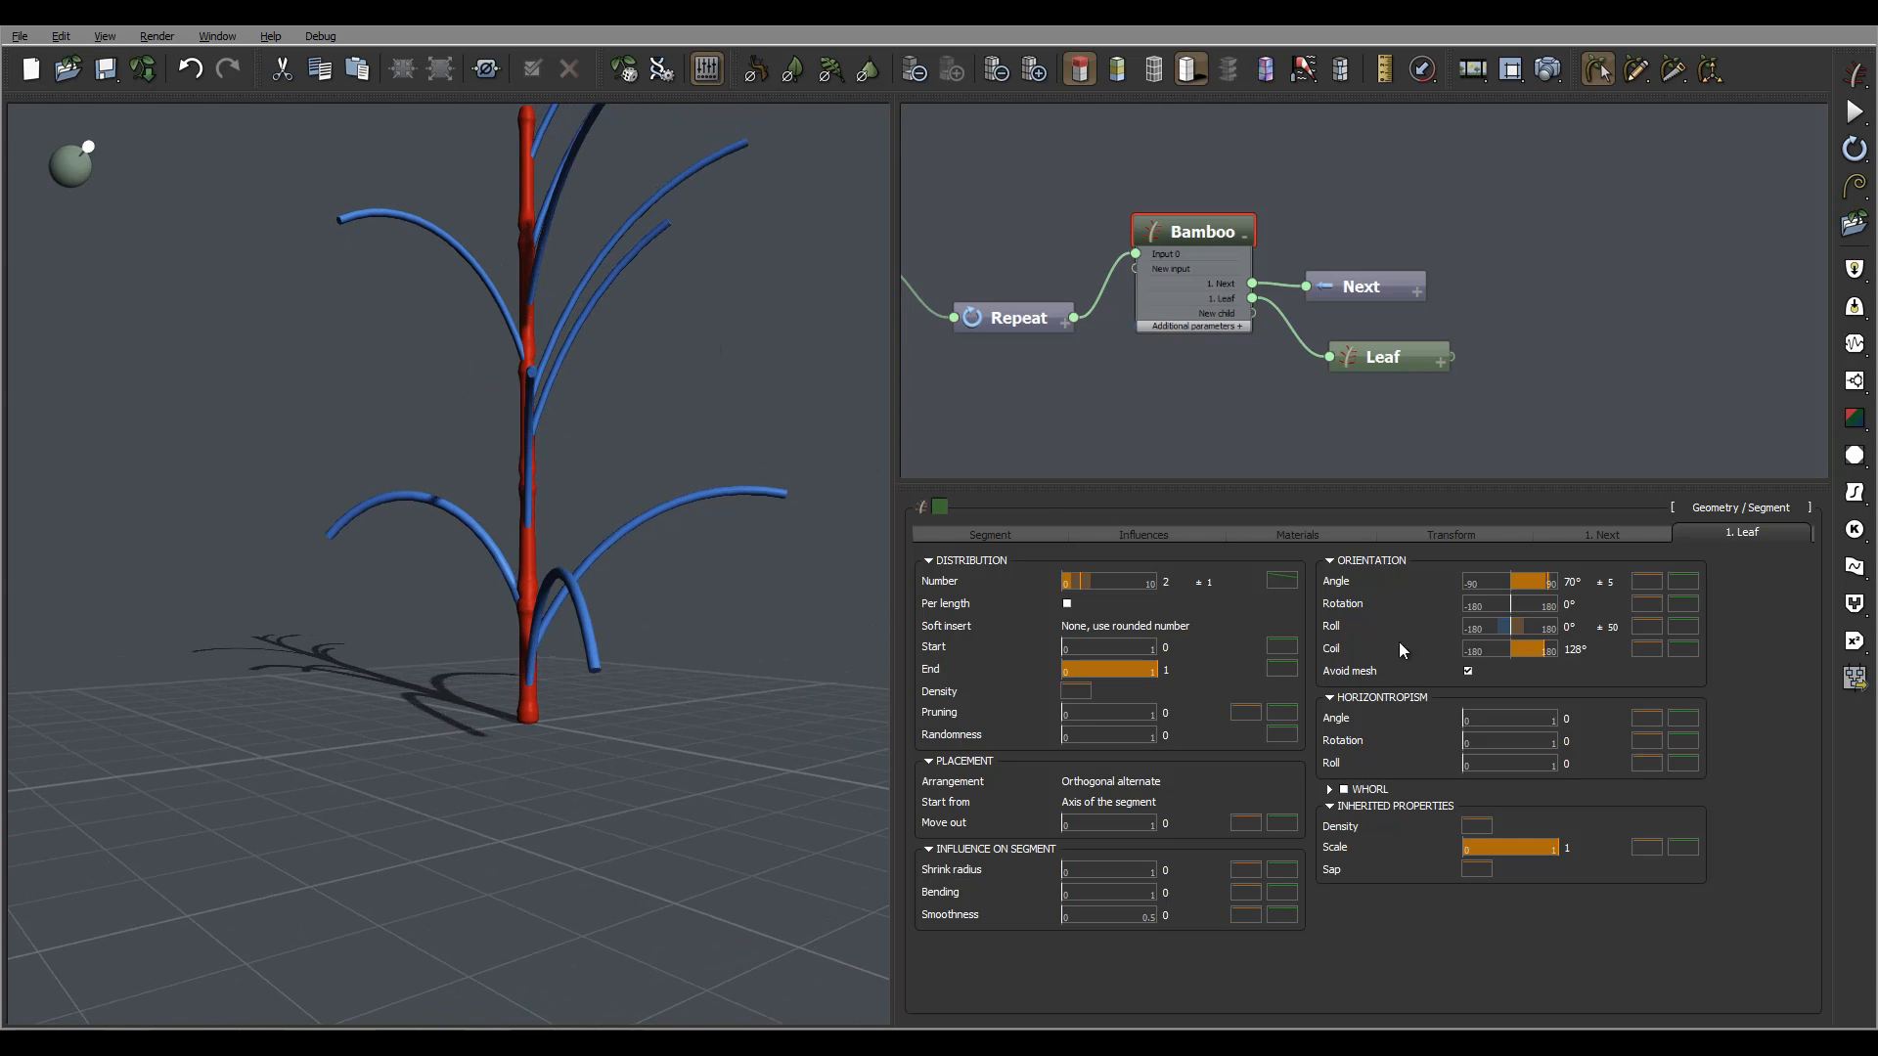
double_click(1622, 651)
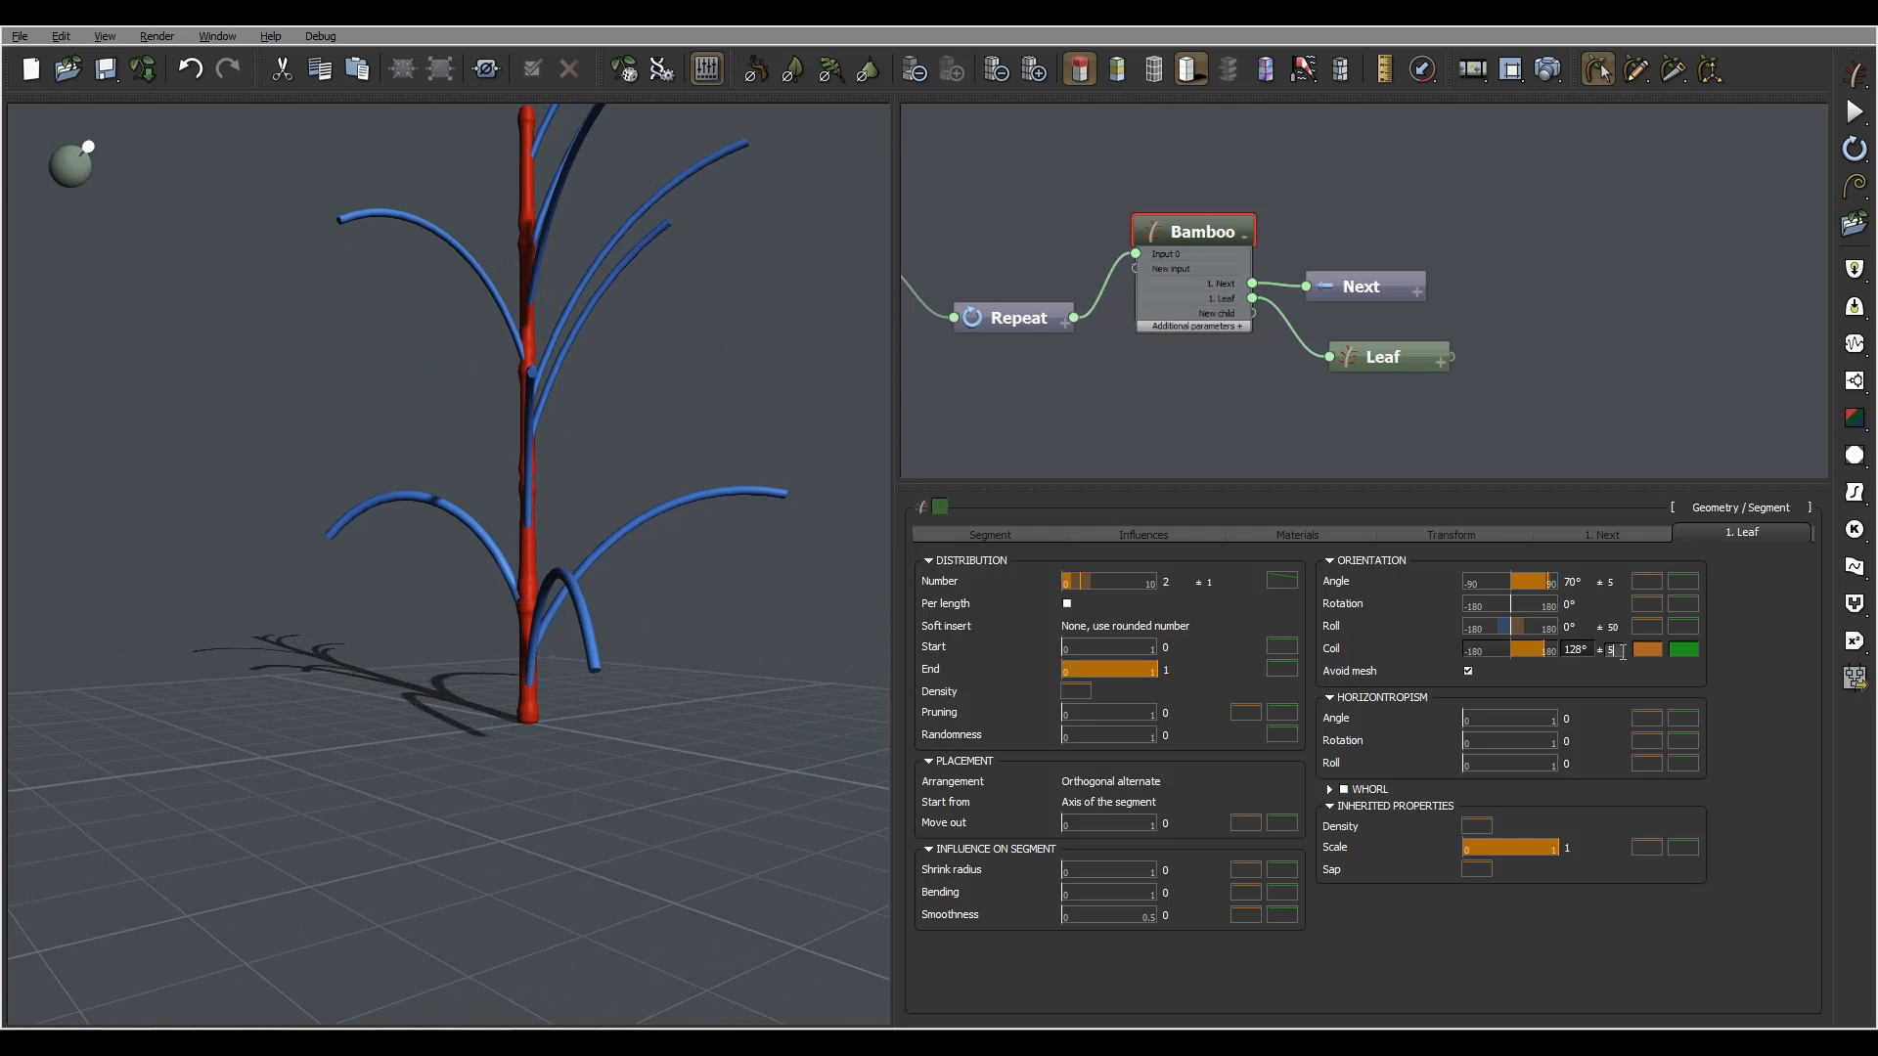
text(5)
key(Return)
right_drag(786, 344, 665, 332)
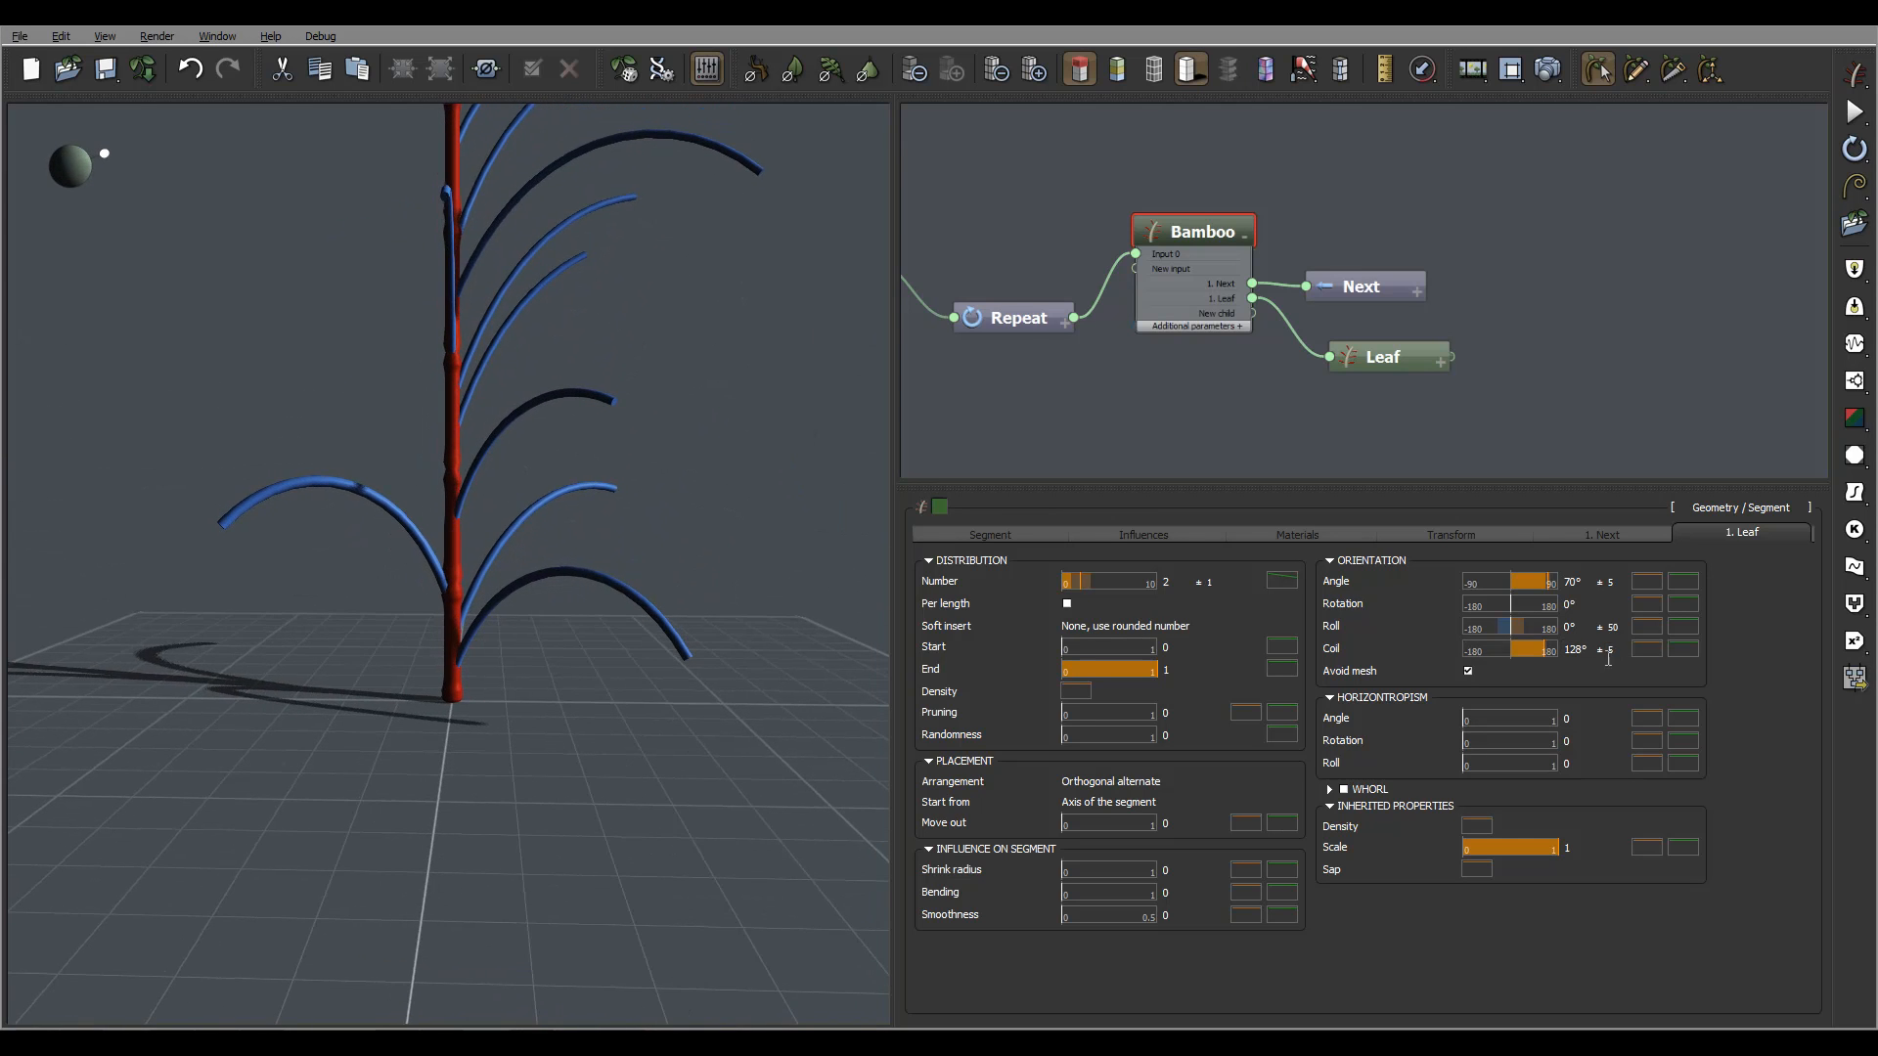
Enable blending with parent on the Leaf segment and examine the joints where the leaves meet the stalk
click(1410, 350)
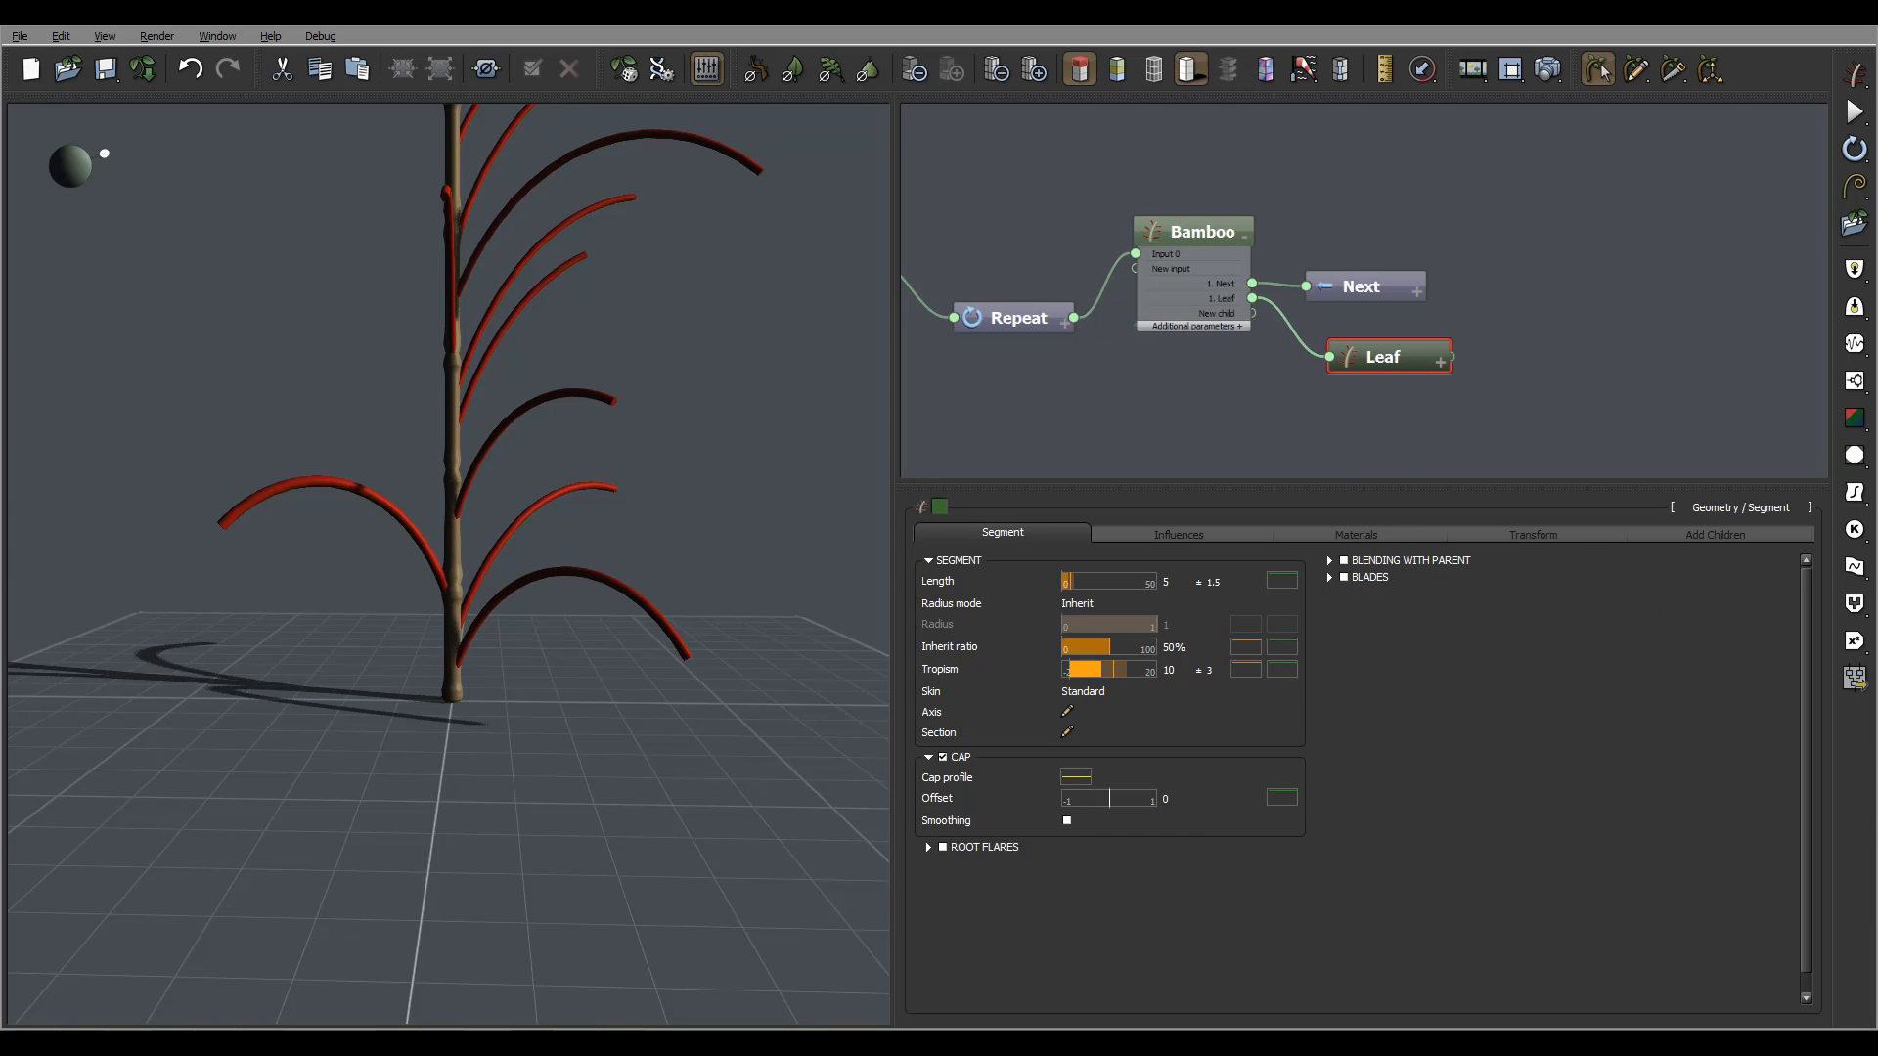
drag(659, 492, 593, 472)
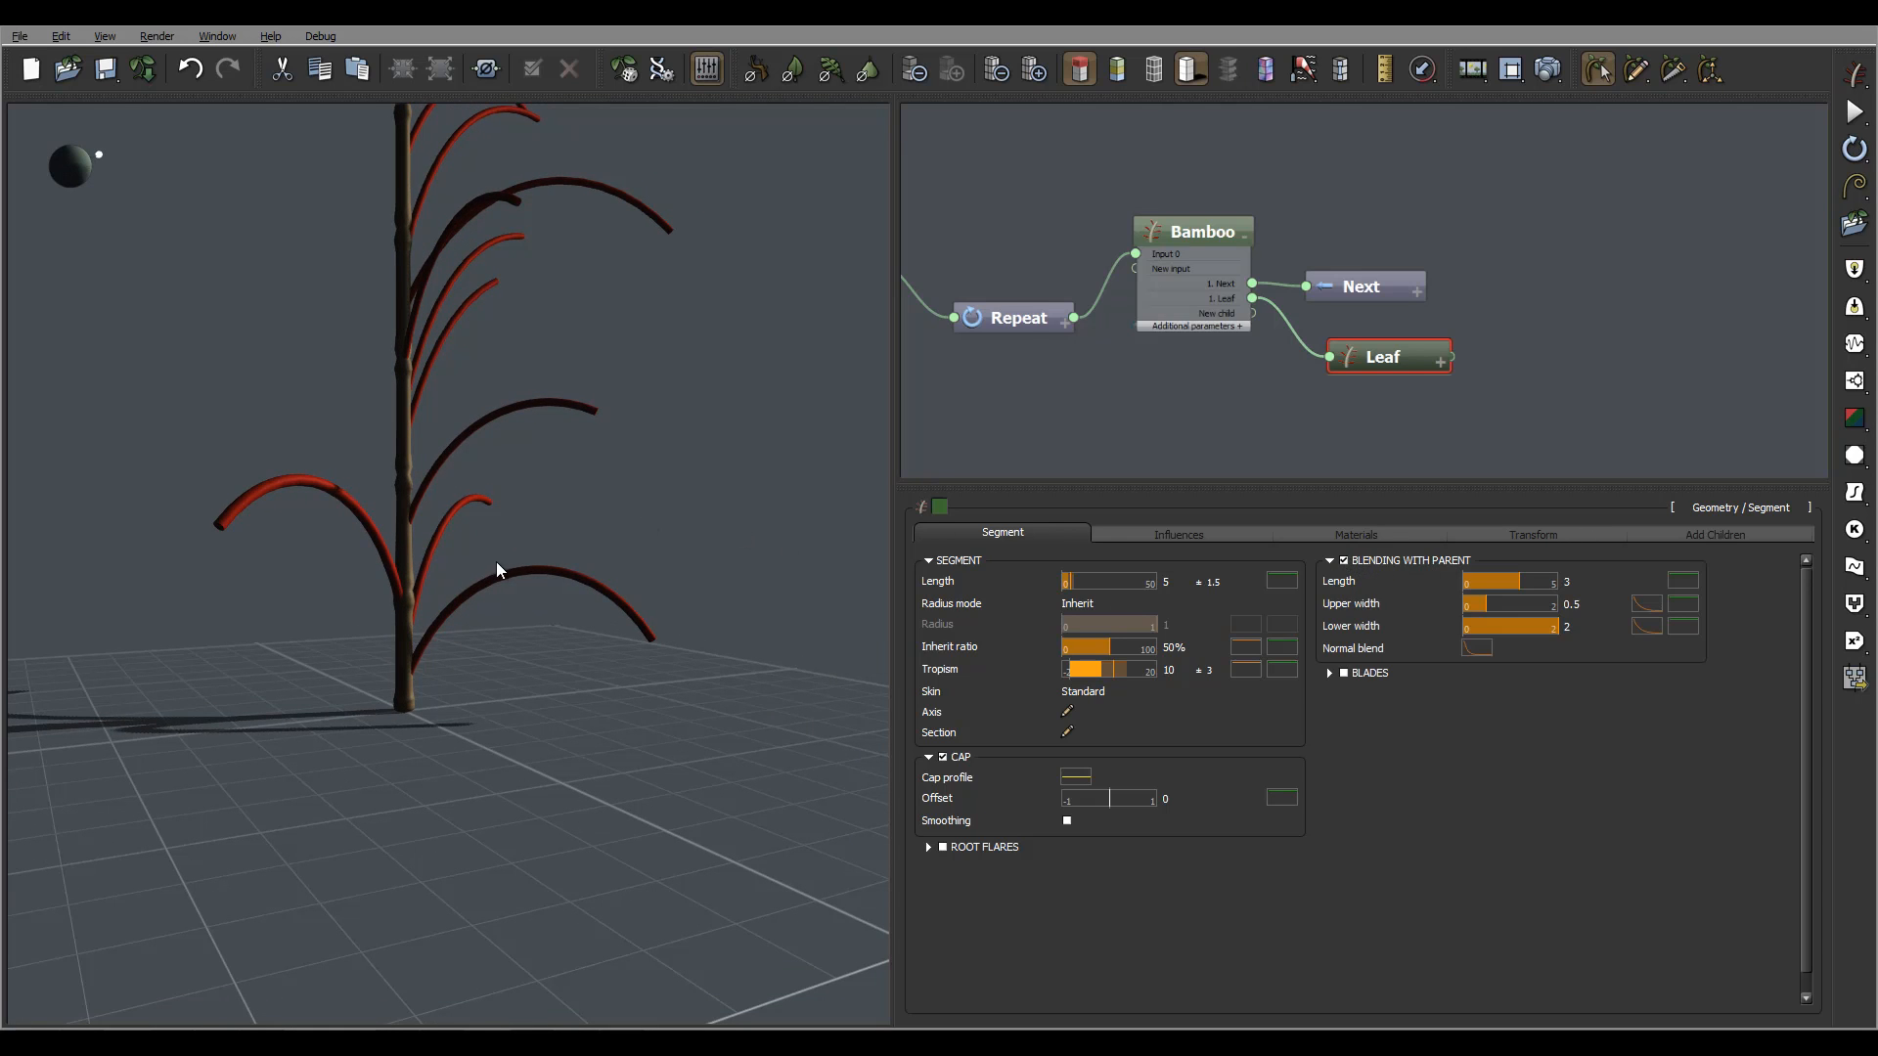
drag(501, 566, 456, 672)
scroll(442, 561, up, 6)
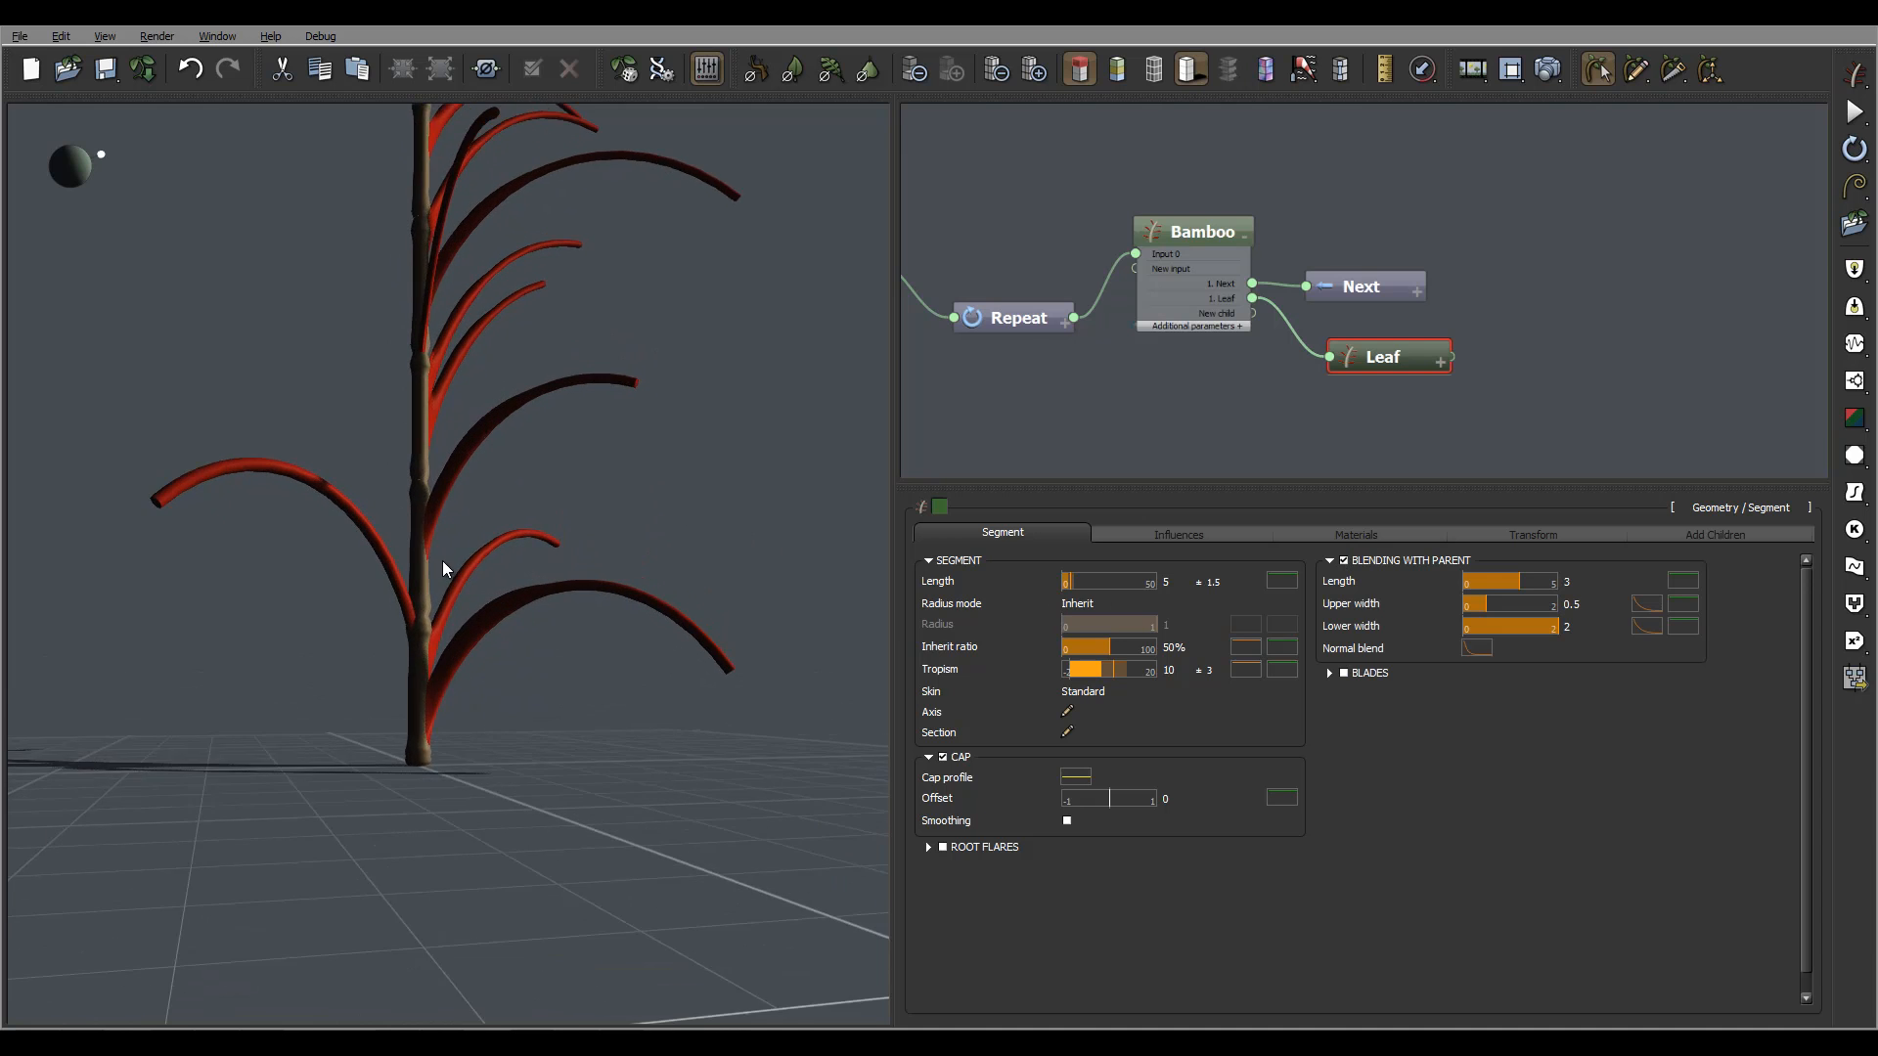
scroll(469, 540, up, 6)
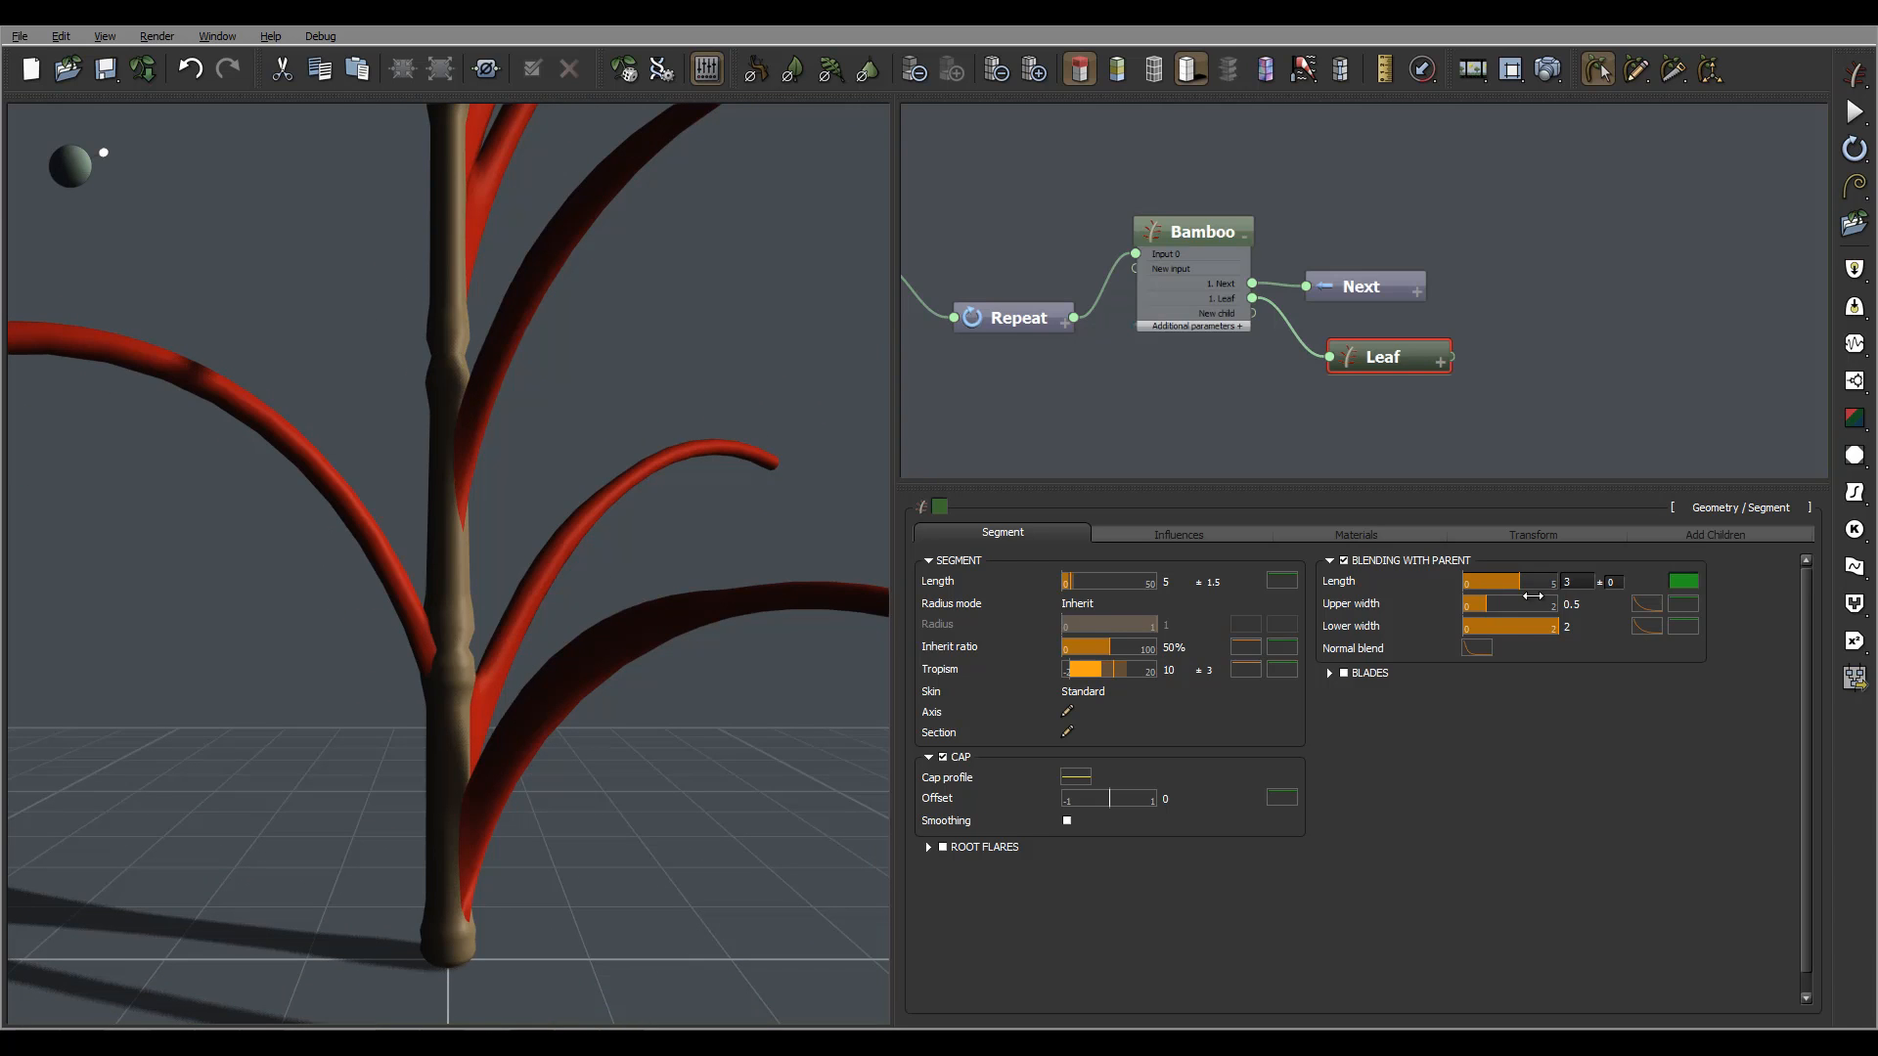
Set the Leaf segment's blending upper width to 0.3 and its blending length to 3.05
drag(1485, 606, 1479, 606)
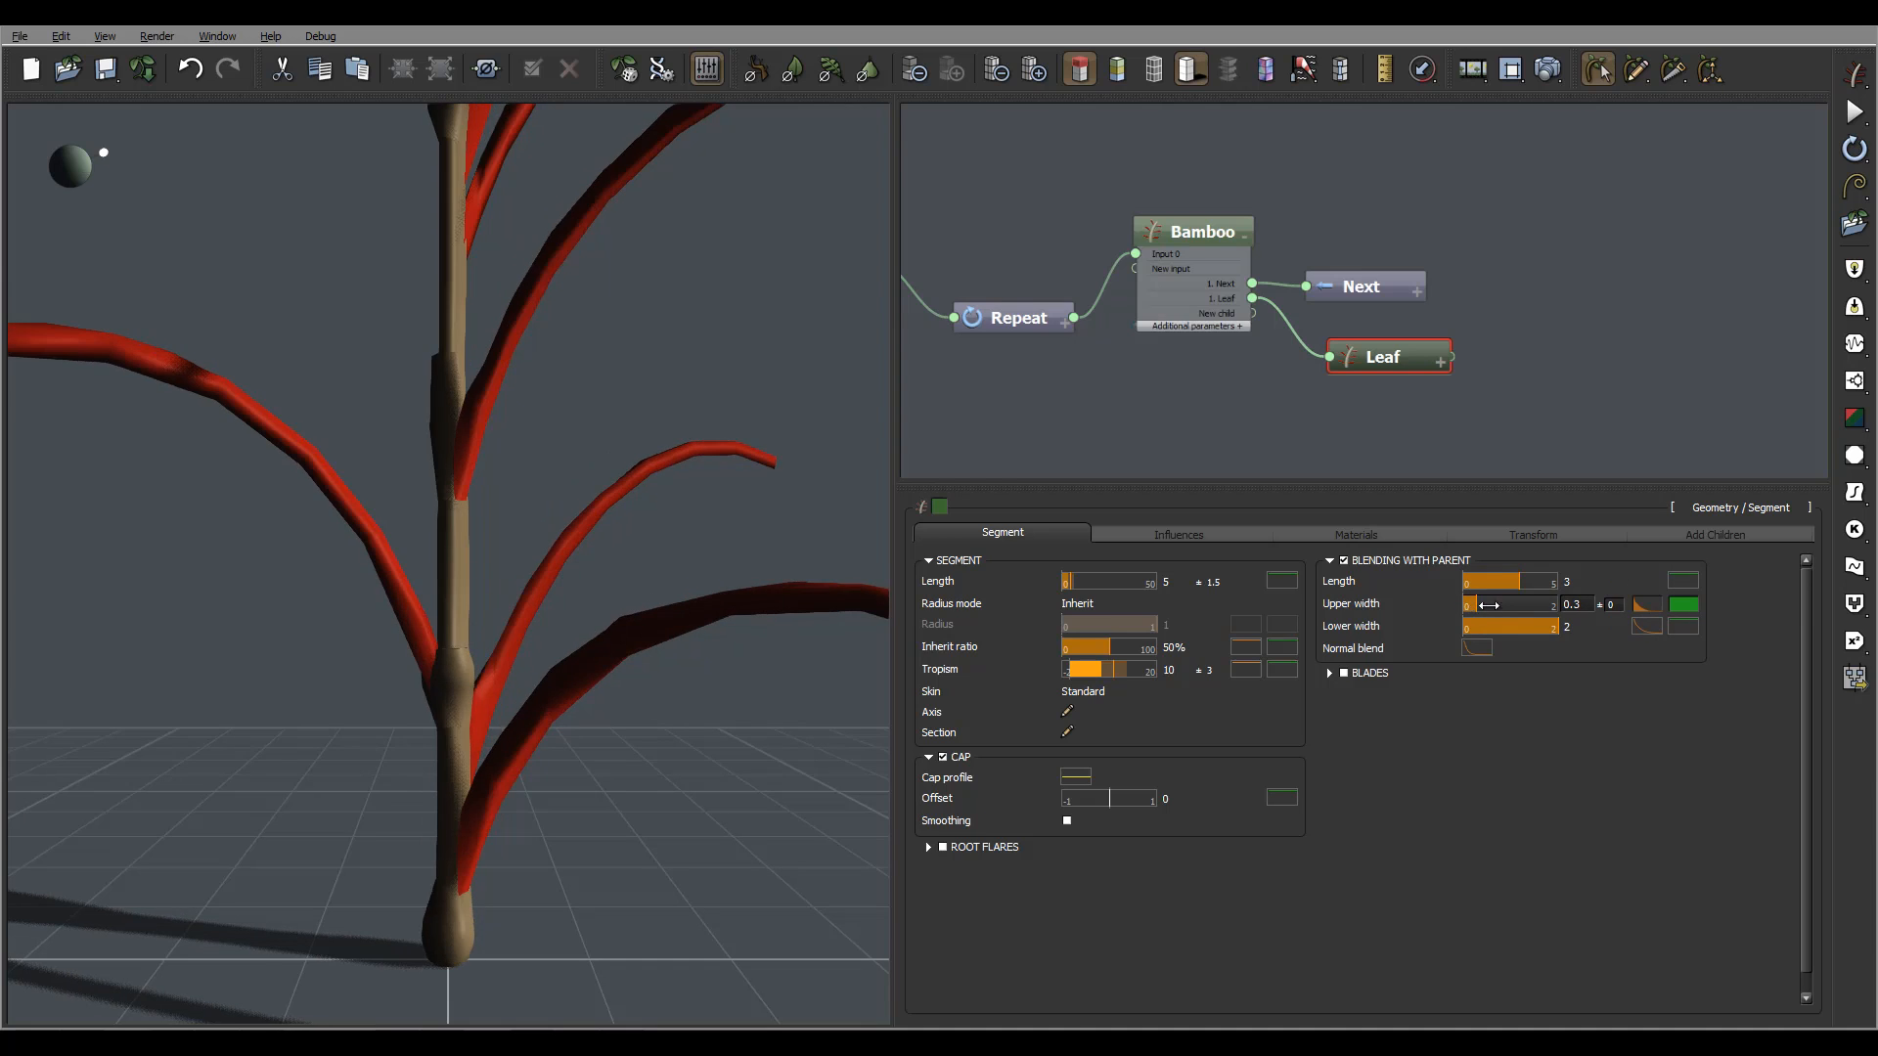
click(1540, 581)
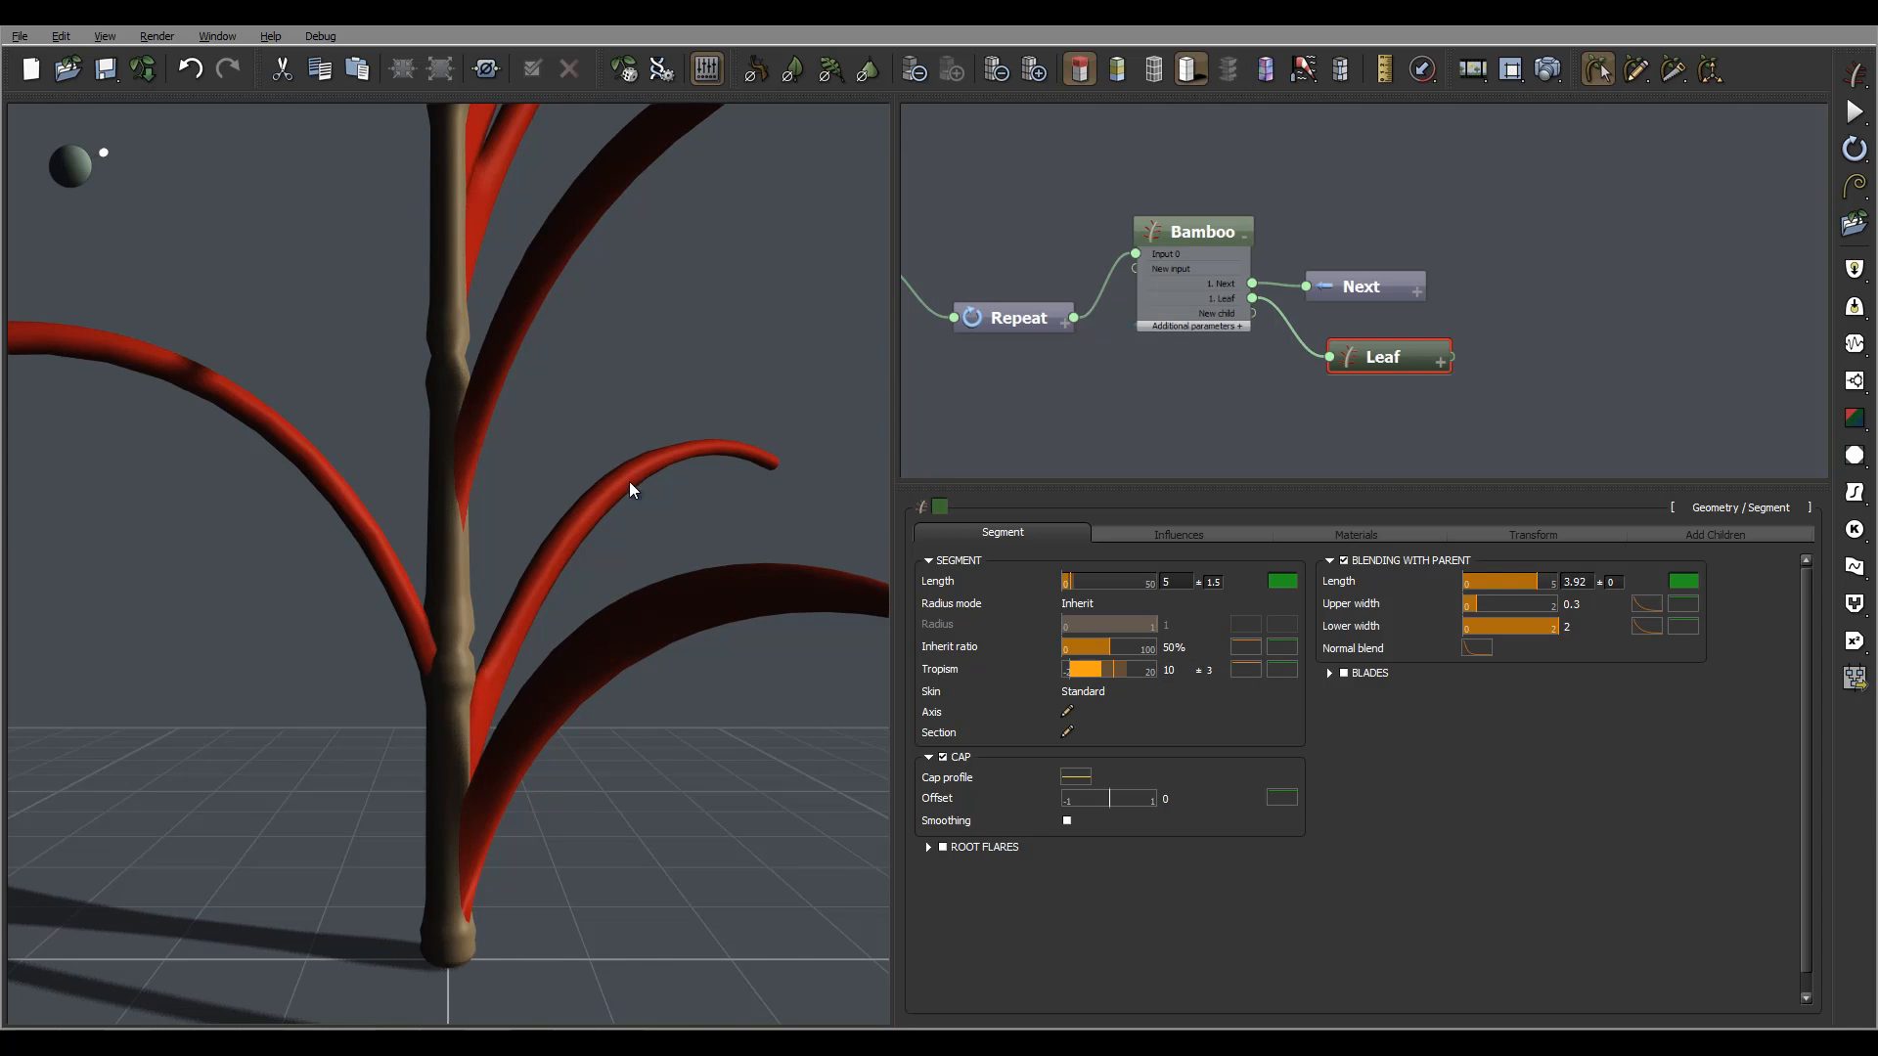
right_drag(629, 481, 487, 737)
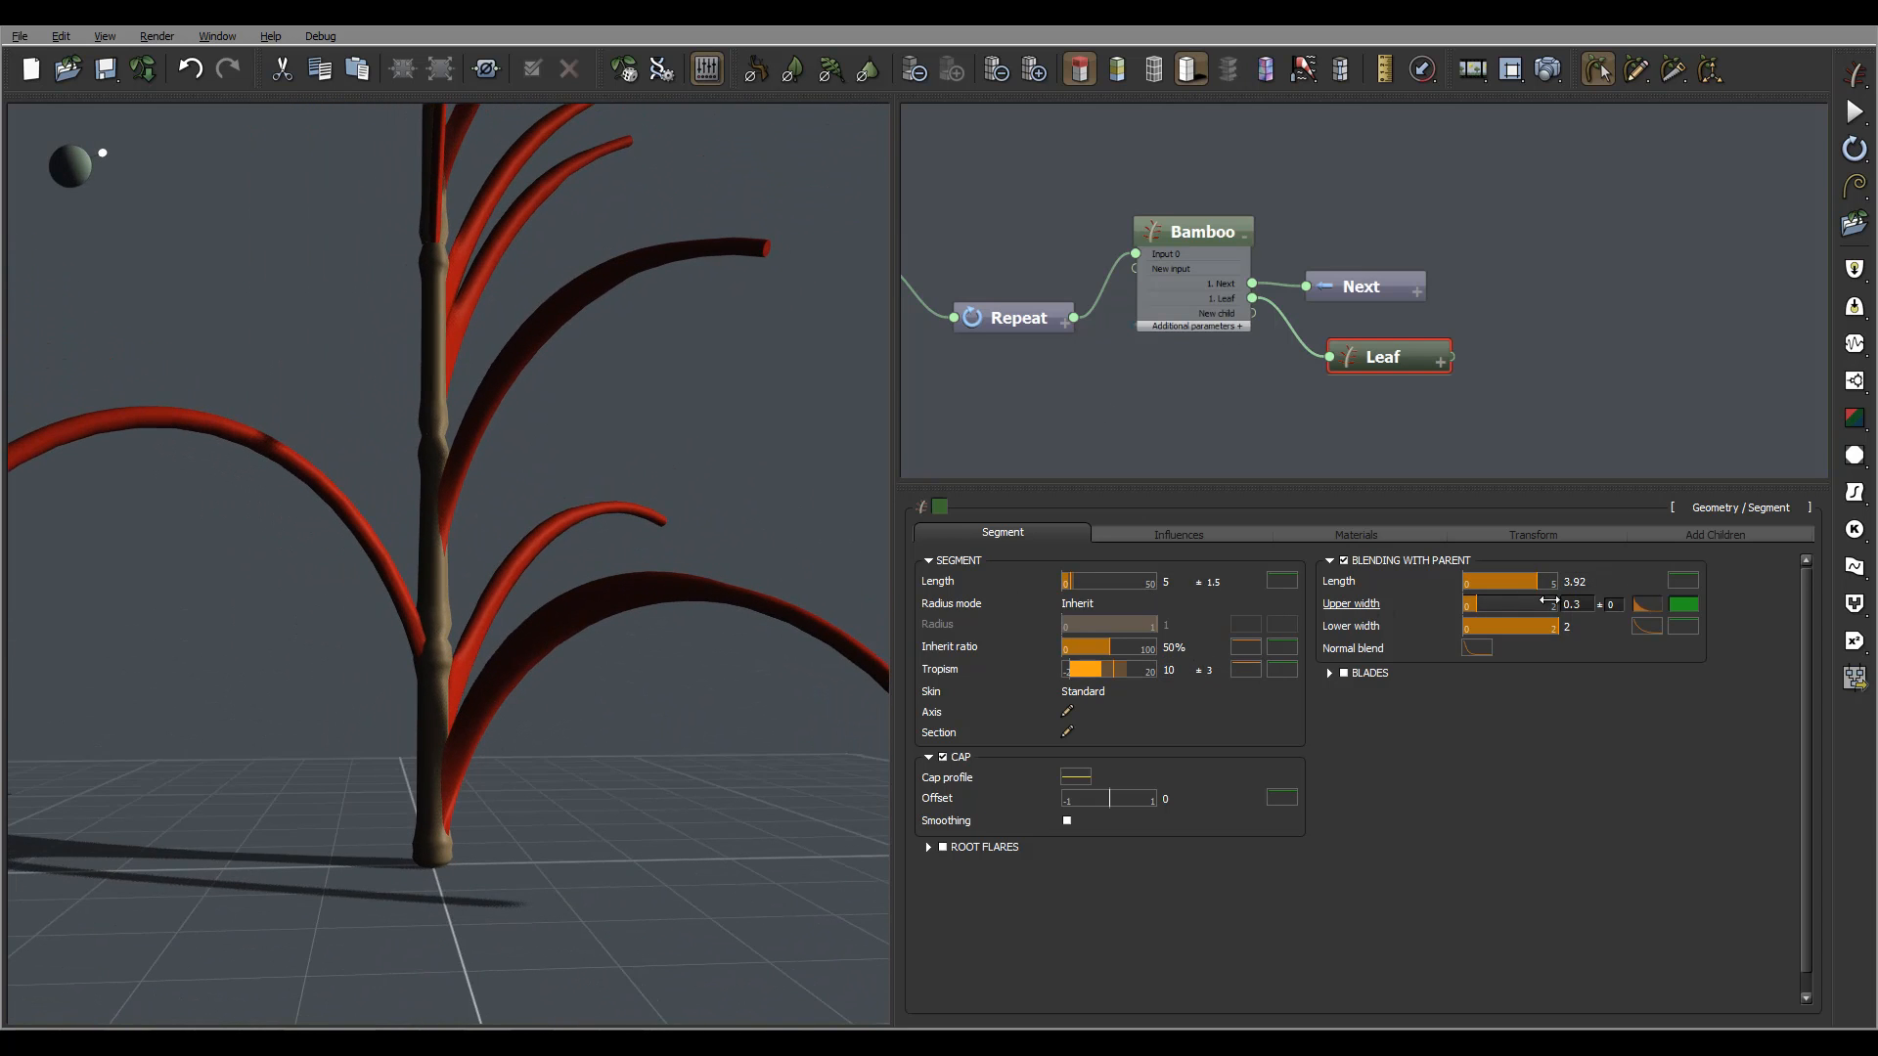
drag(1539, 583, 1526, 584)
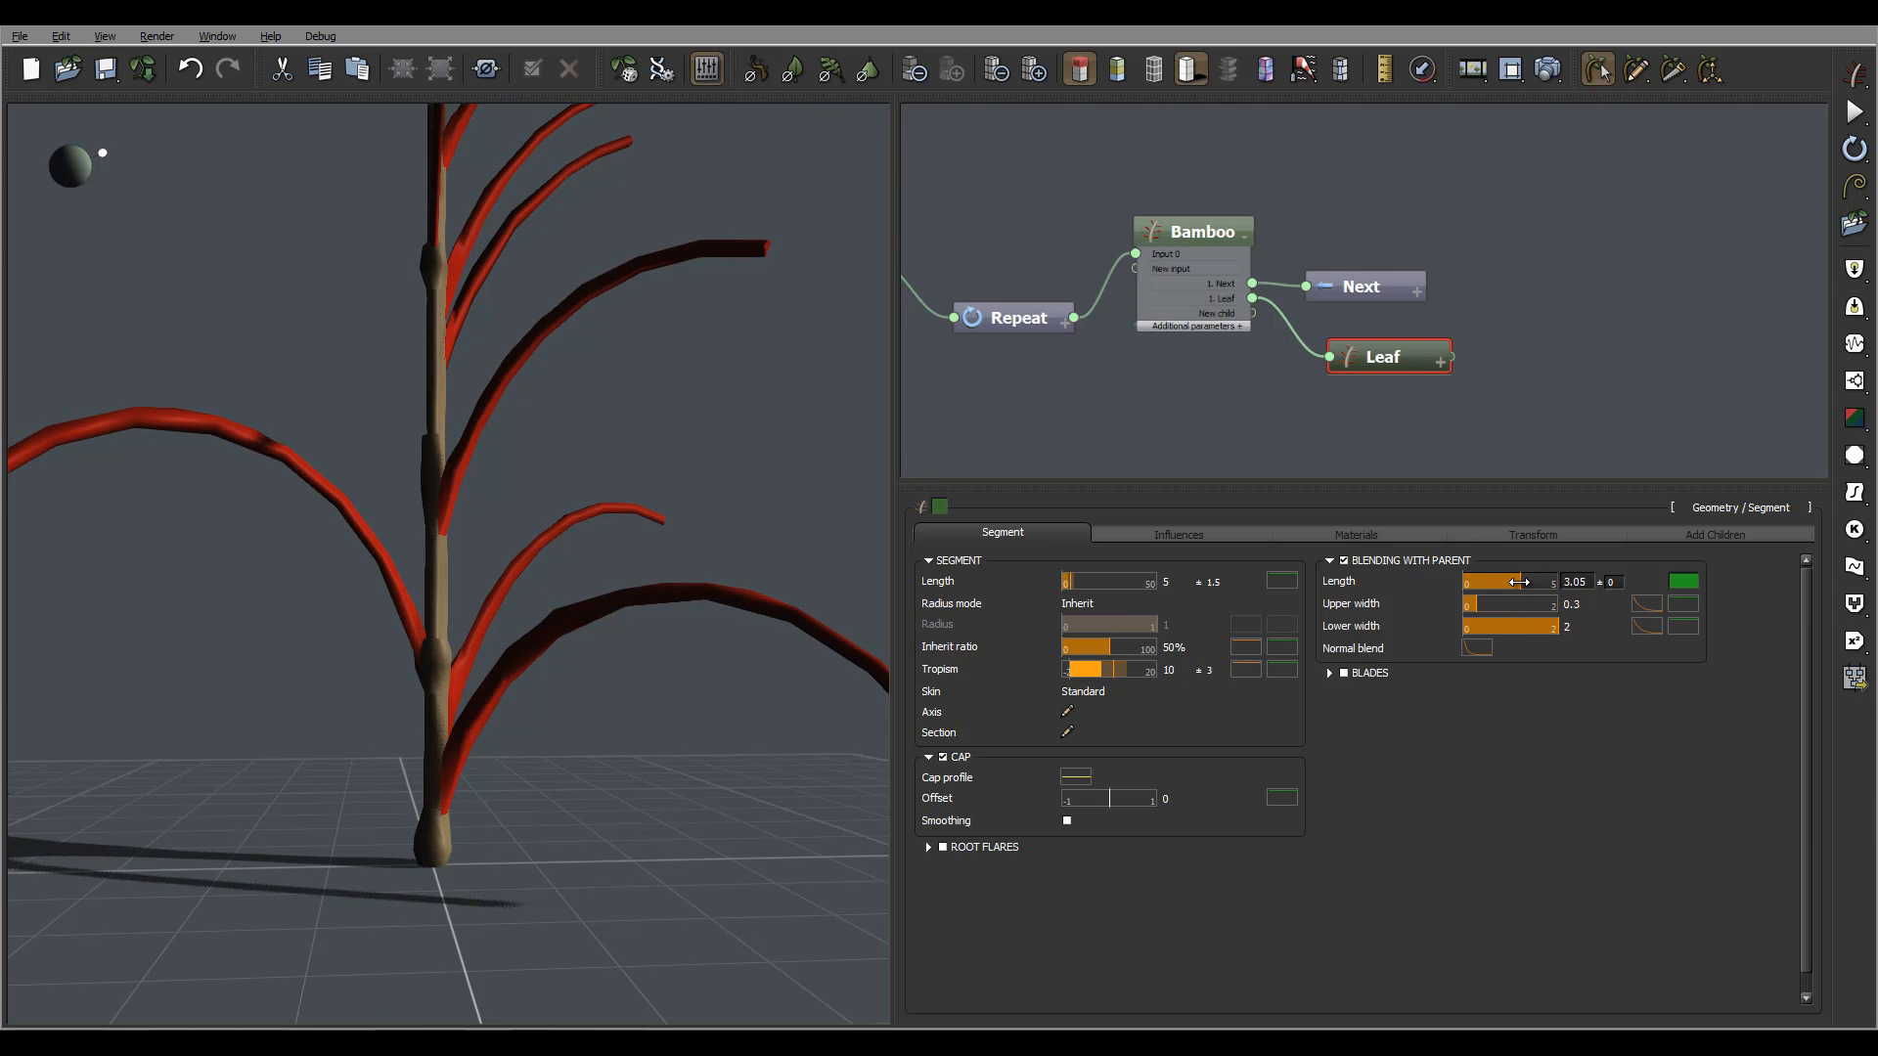
drag(476, 583, 543, 608)
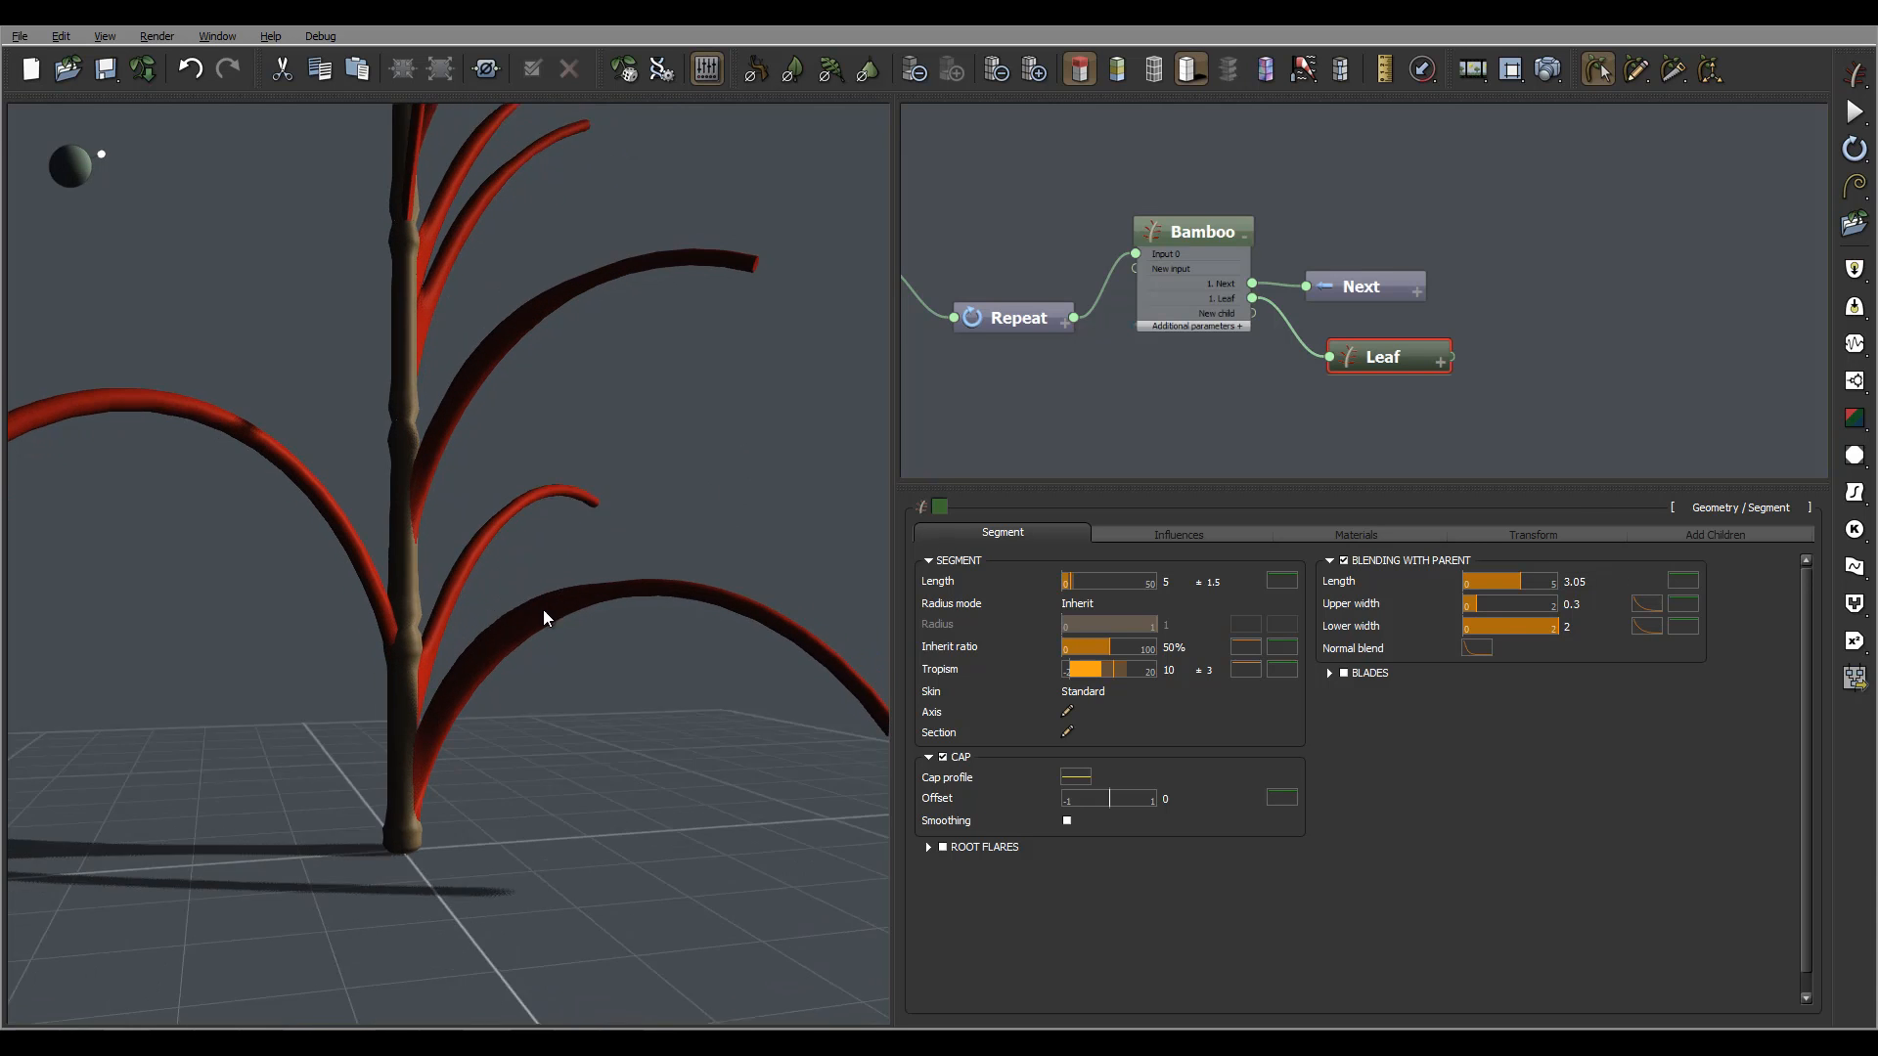
In the Leaf segment's inherit ratio profile, add a keypoint at X = 0.0735, Y = 0.9972 and lower the end keypoint to Y = 0
click(1236, 647)
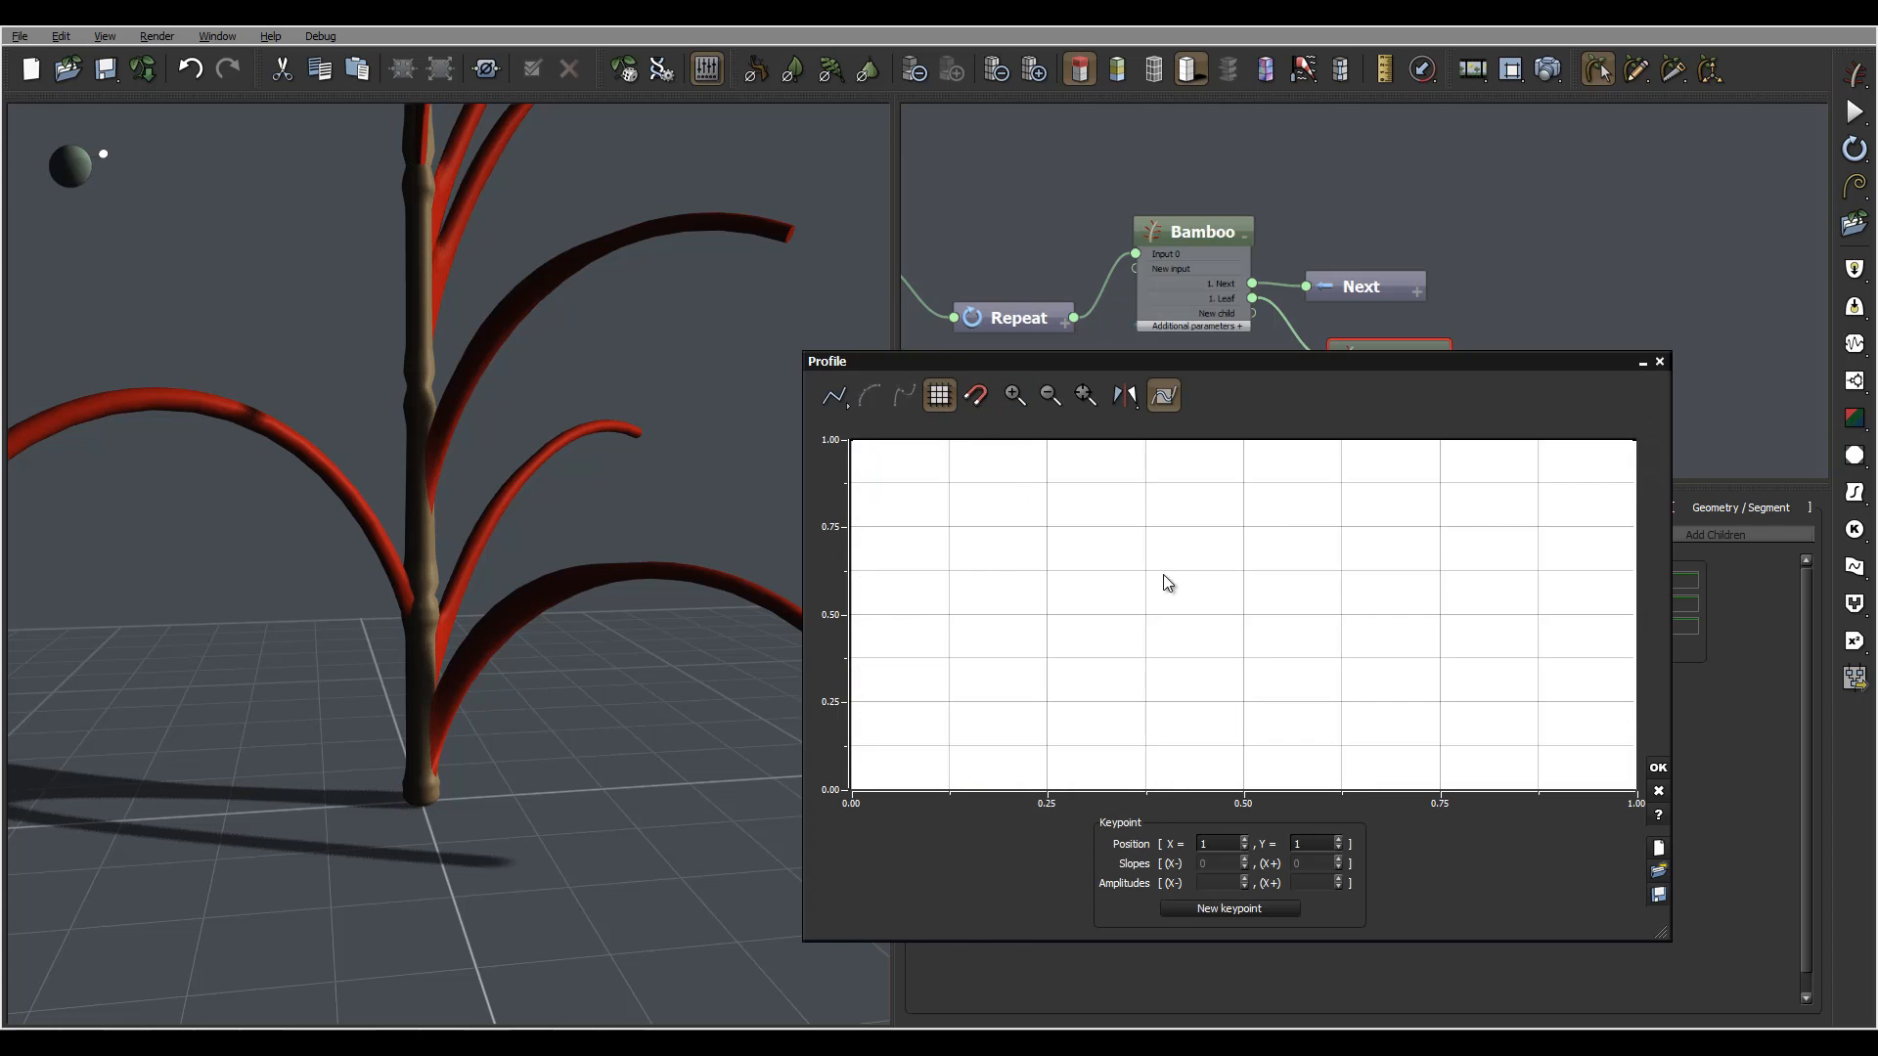
drag(1314, 568, 1330, 599)
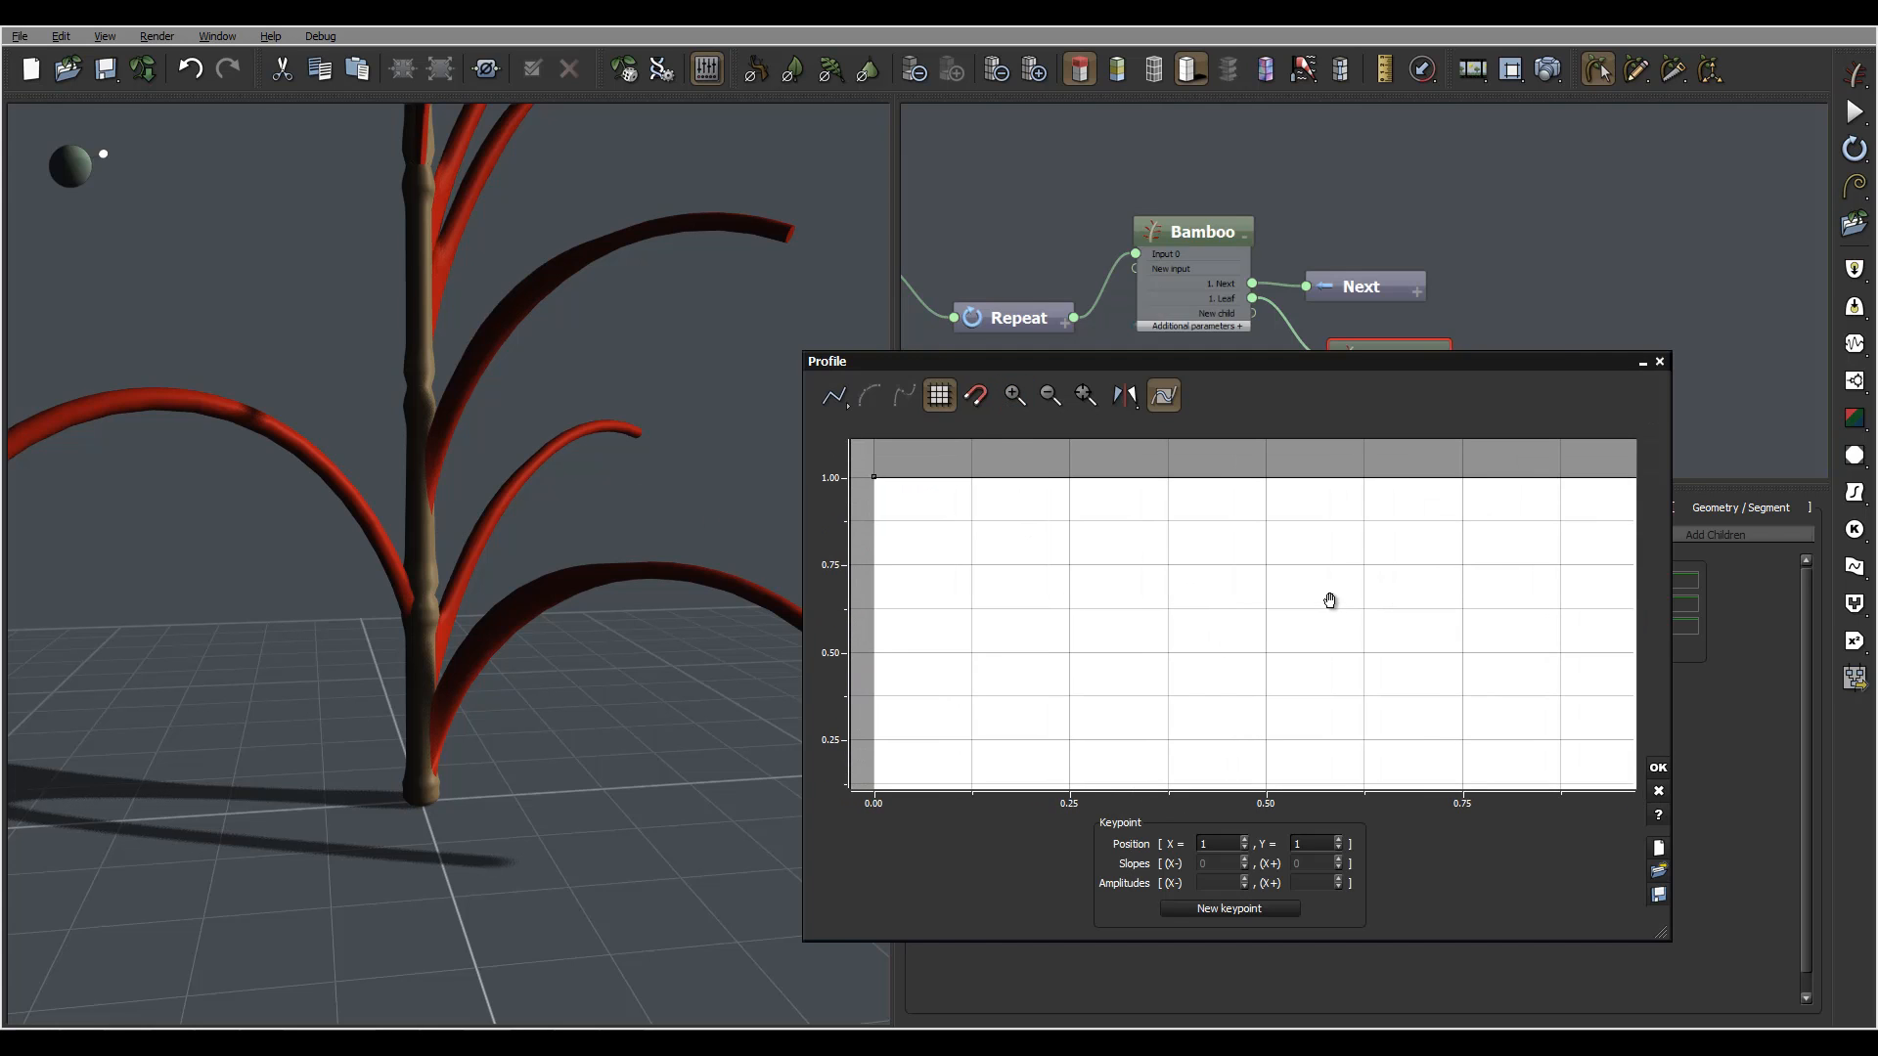
click(931, 478)
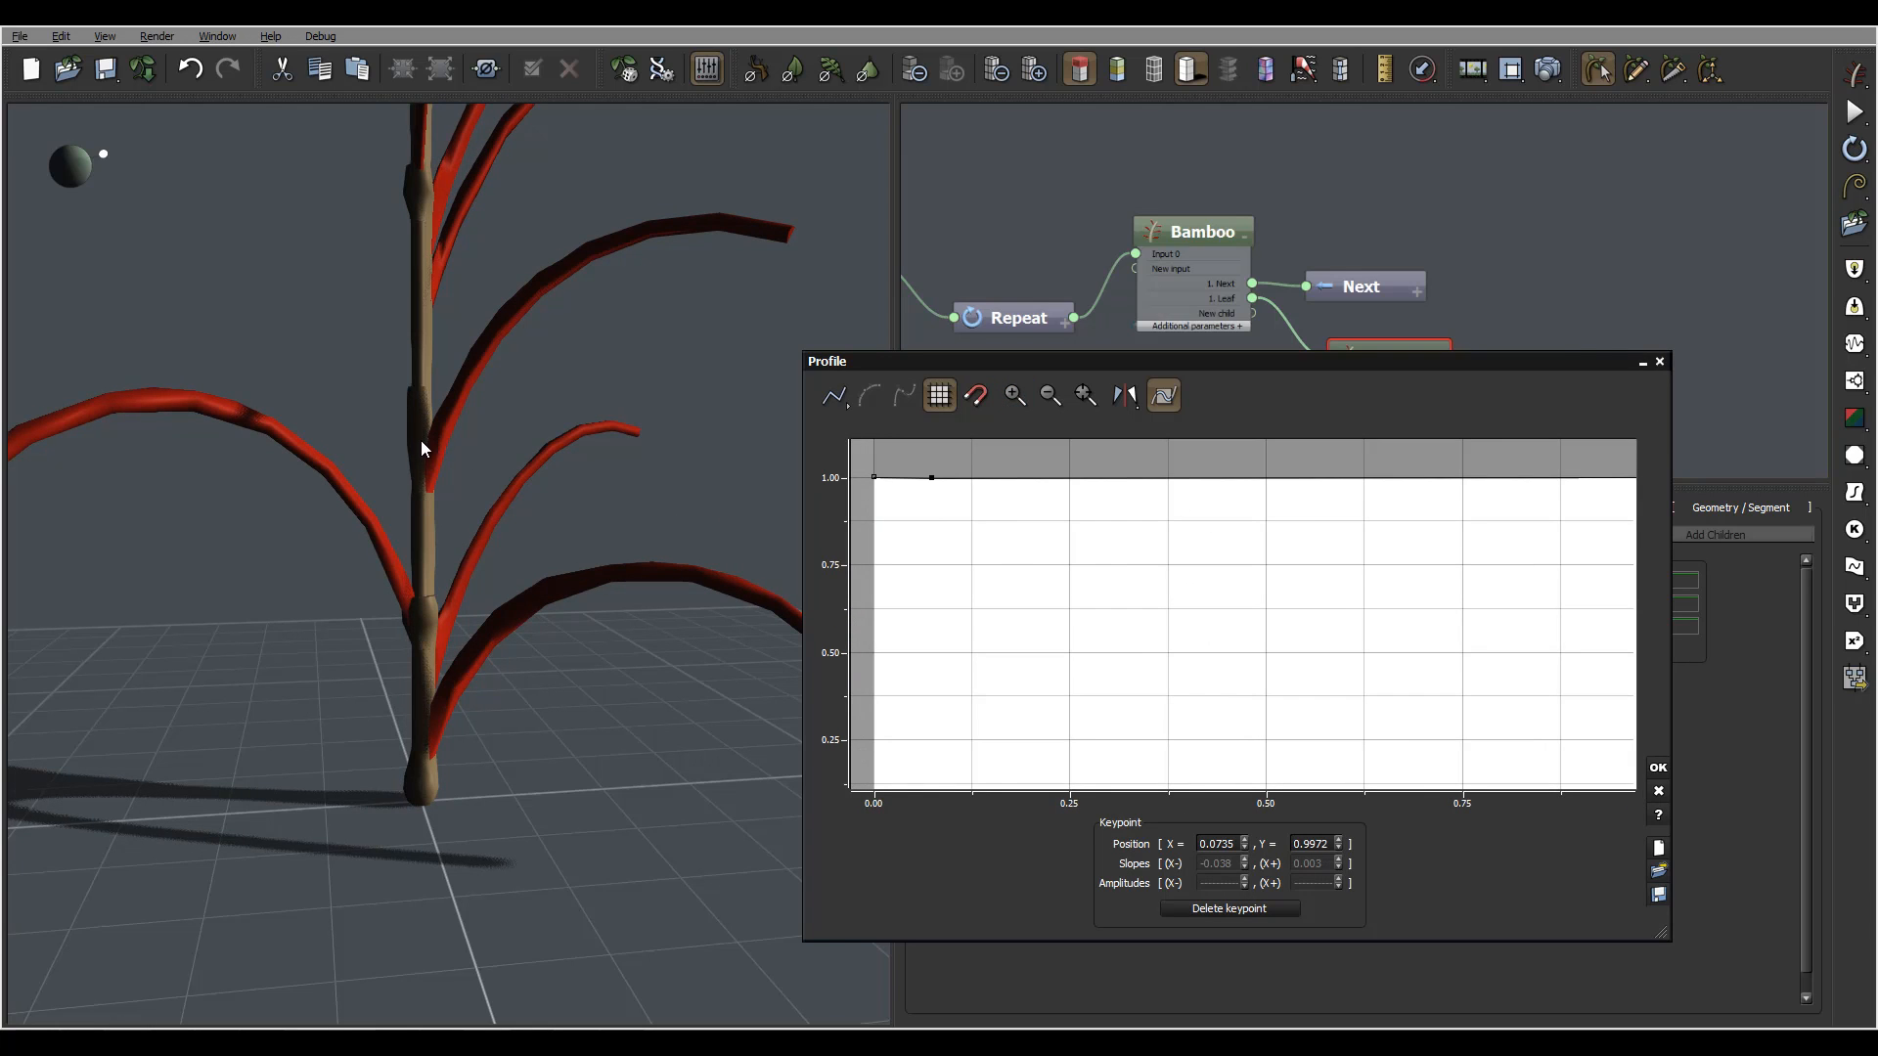
drag(1351, 567, 1194, 537)
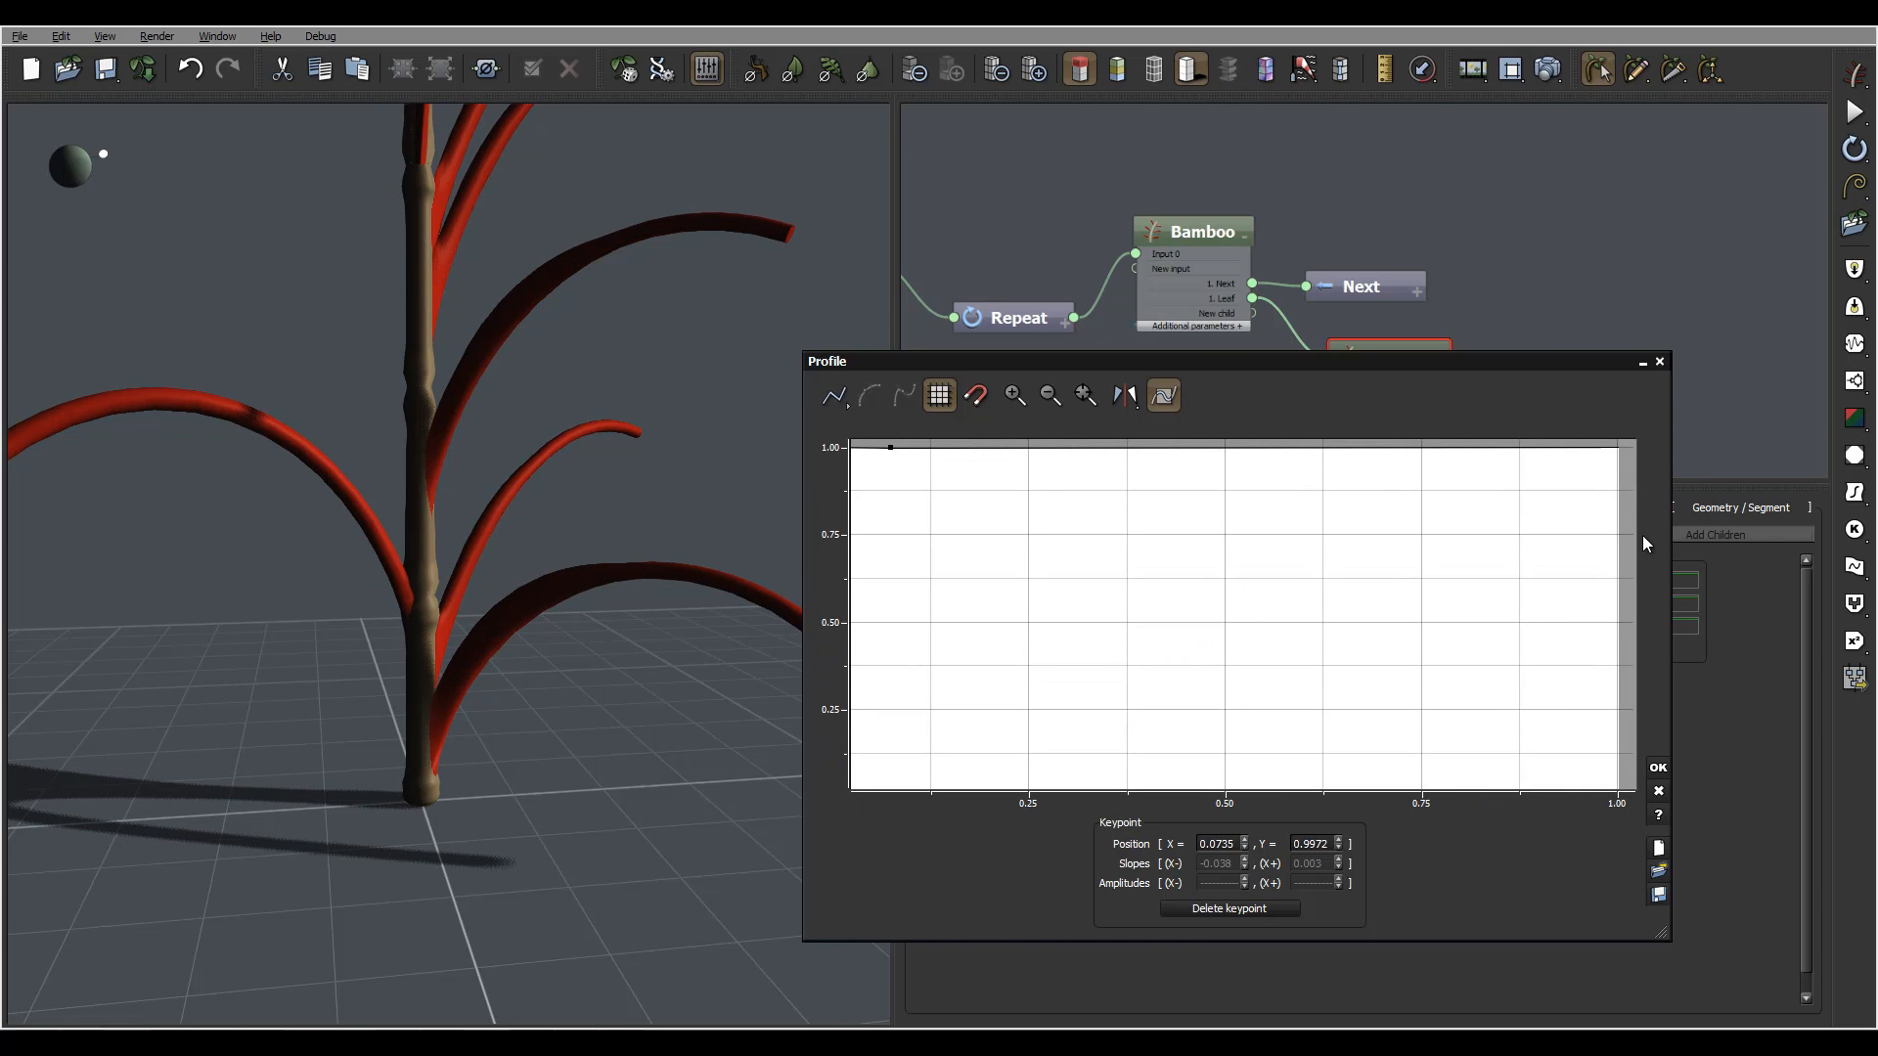
drag(1619, 446, 1619, 789)
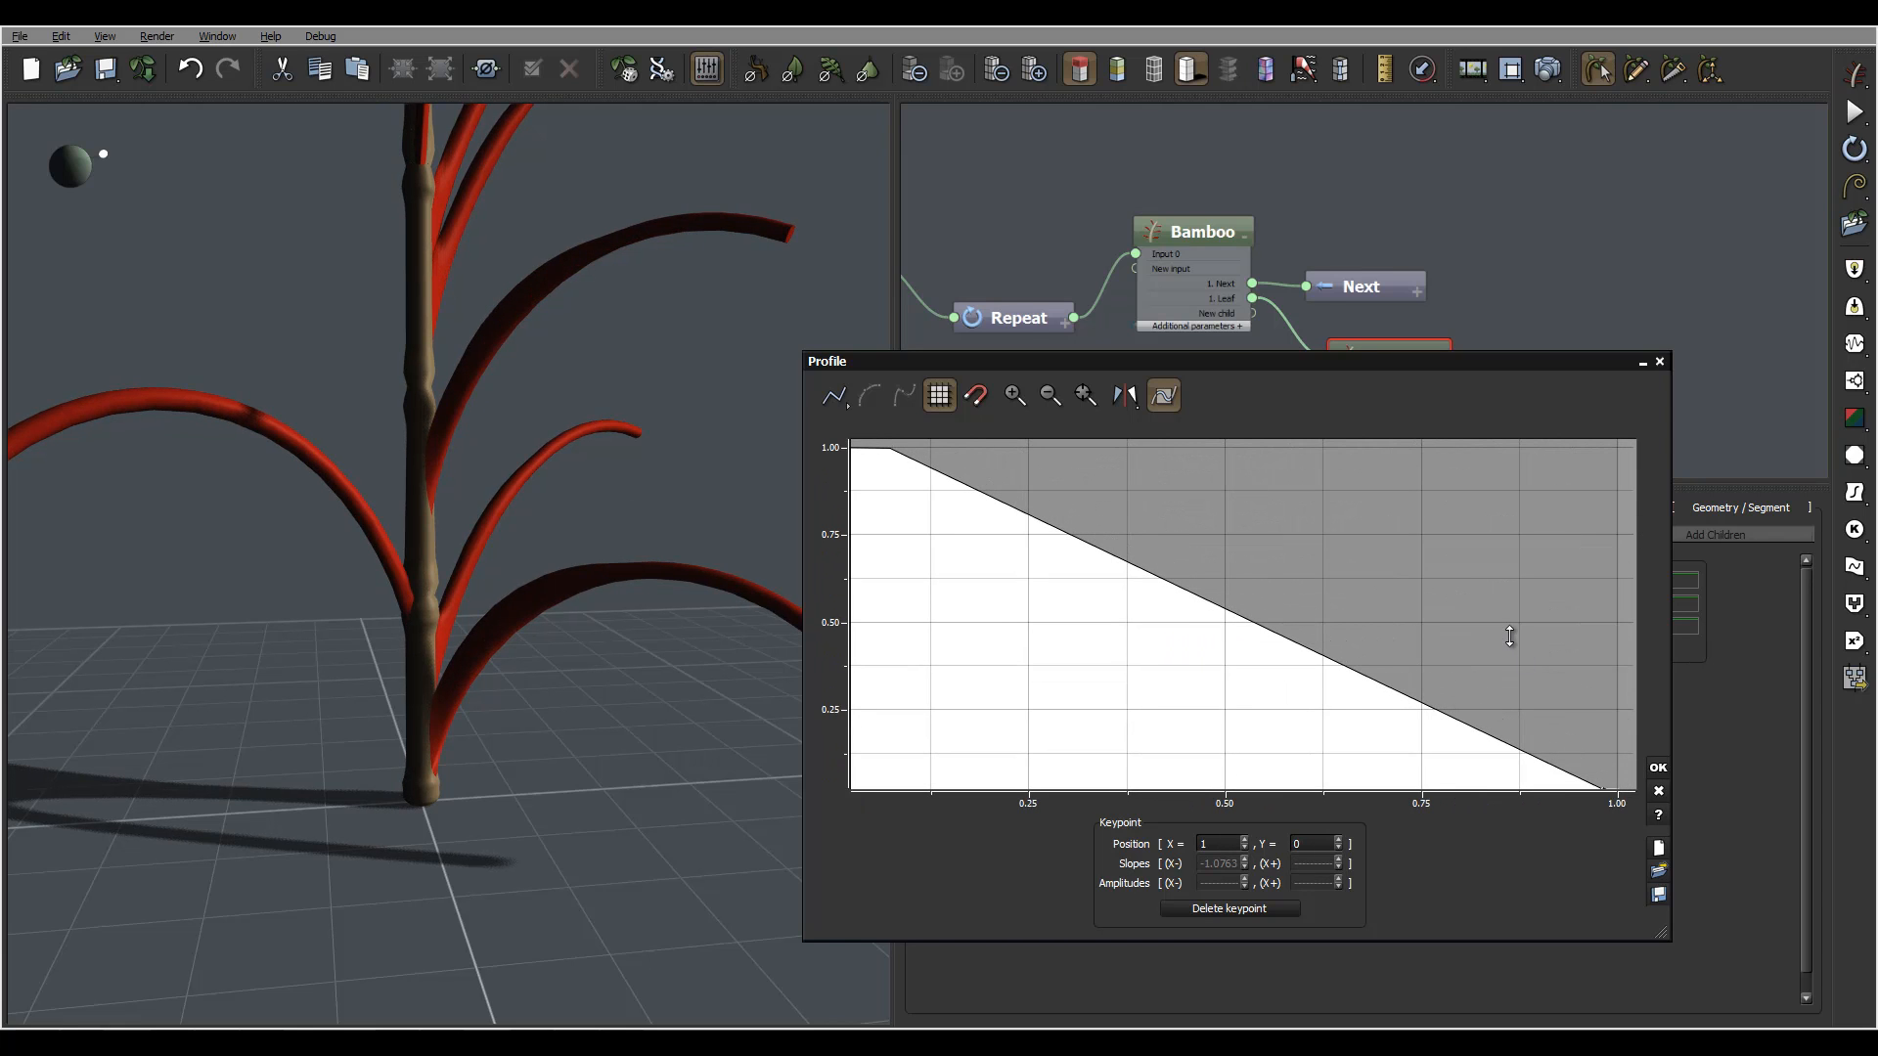
drag(1491, 645, 1637, 639)
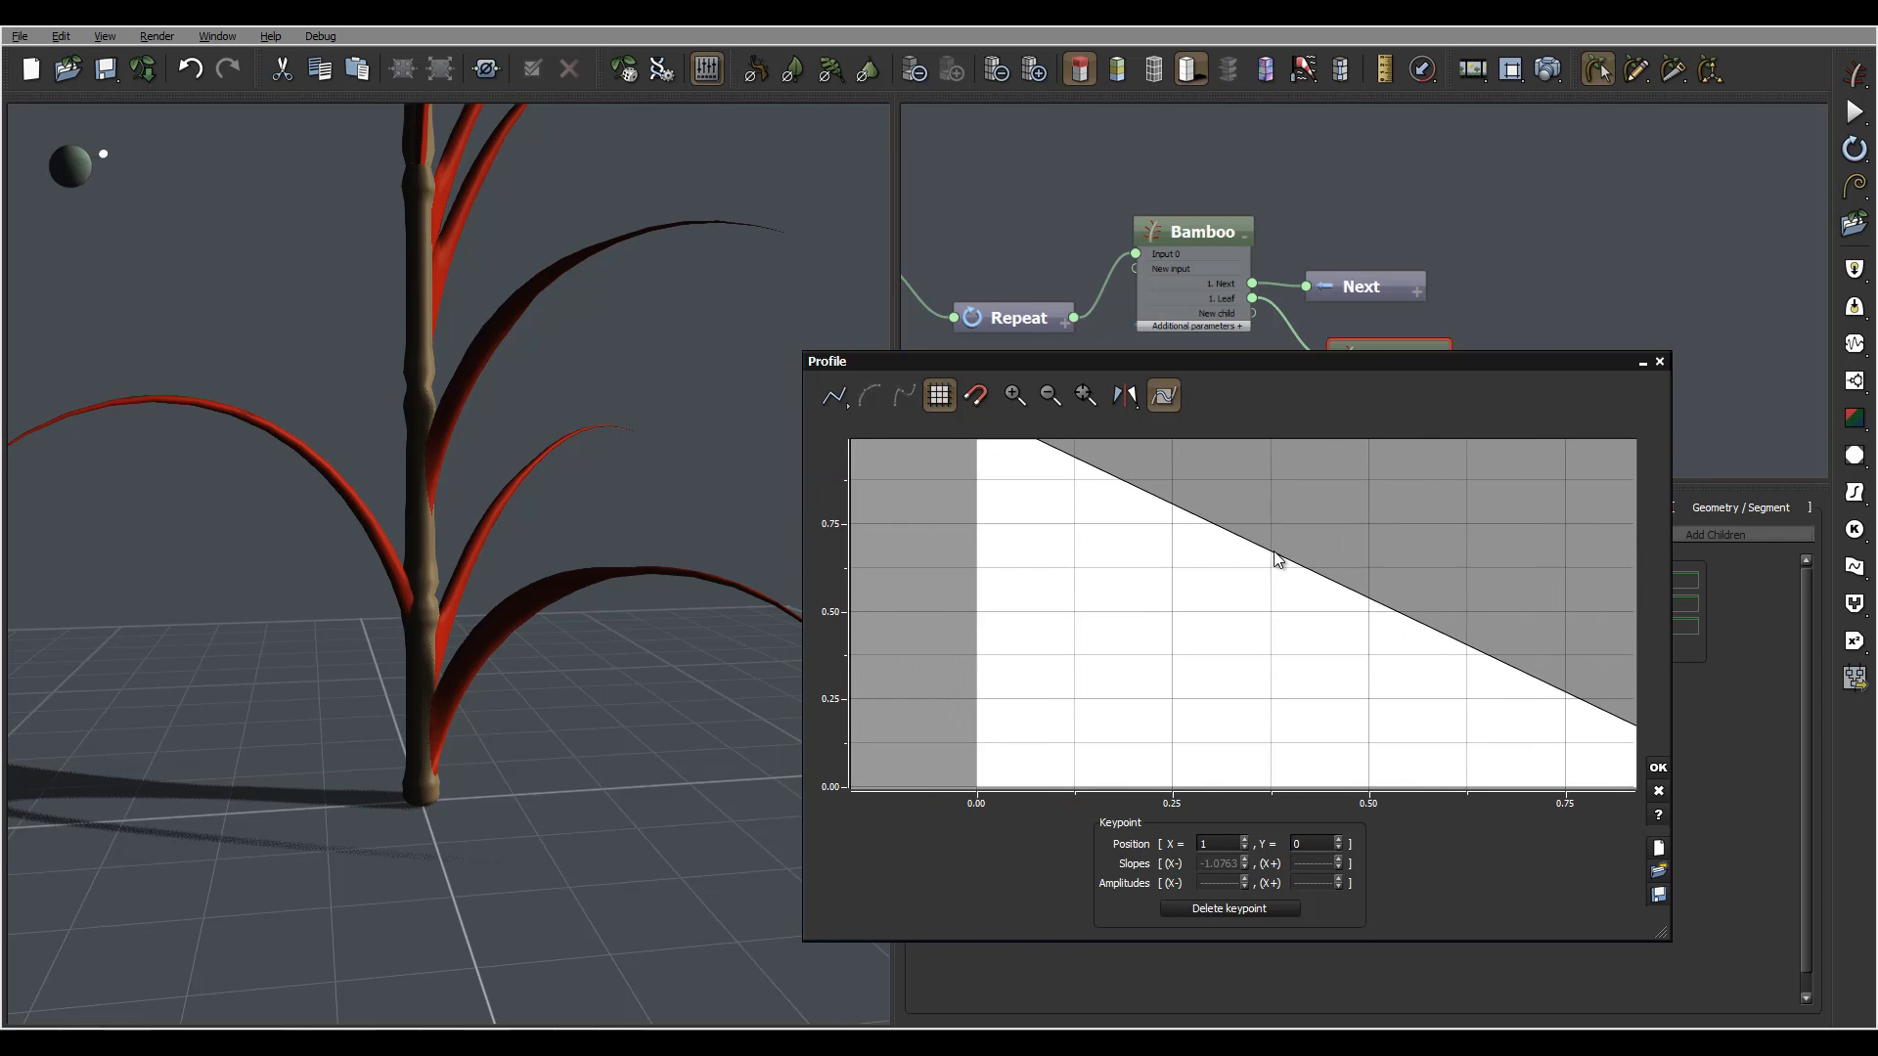
Move the middle keypoint of the Leaf's inherit ratio profile to X = 0.1245, Y = 0
drag(1142, 520, 1199, 605)
click(1091, 520)
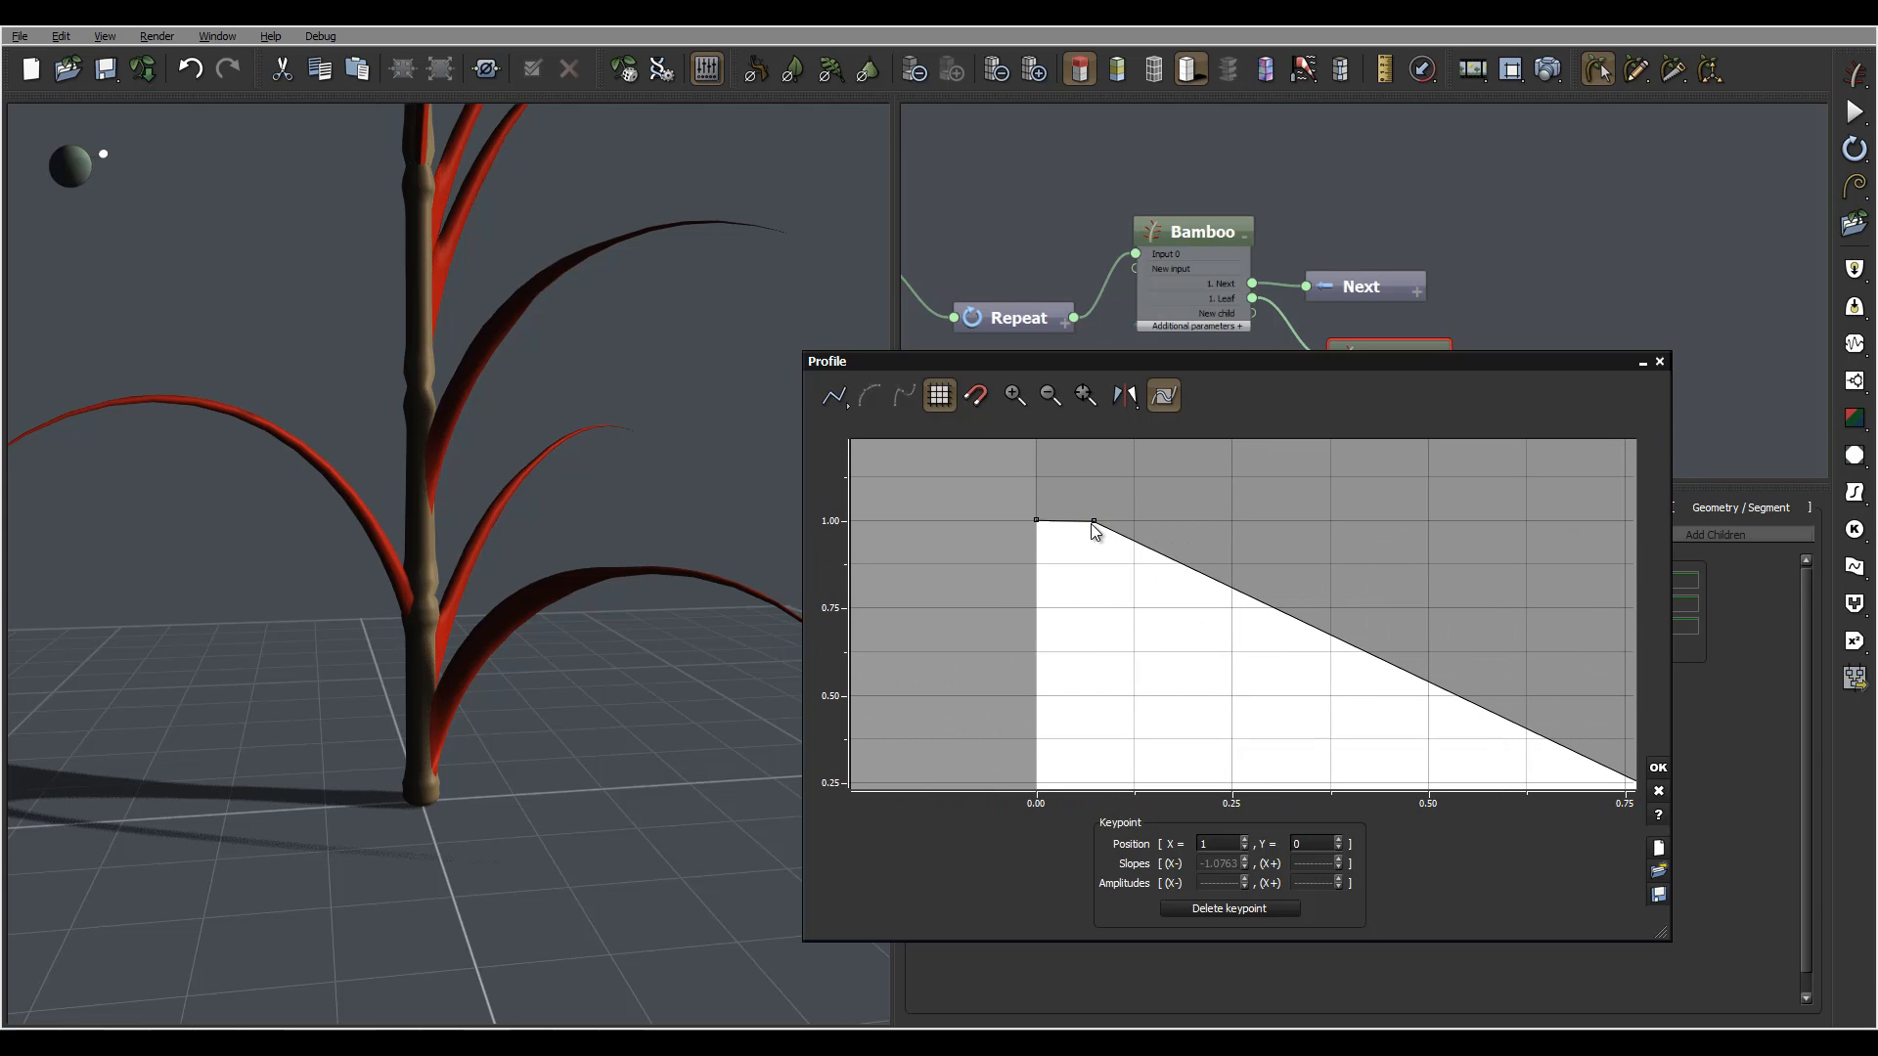
drag(1093, 526, 1131, 777)
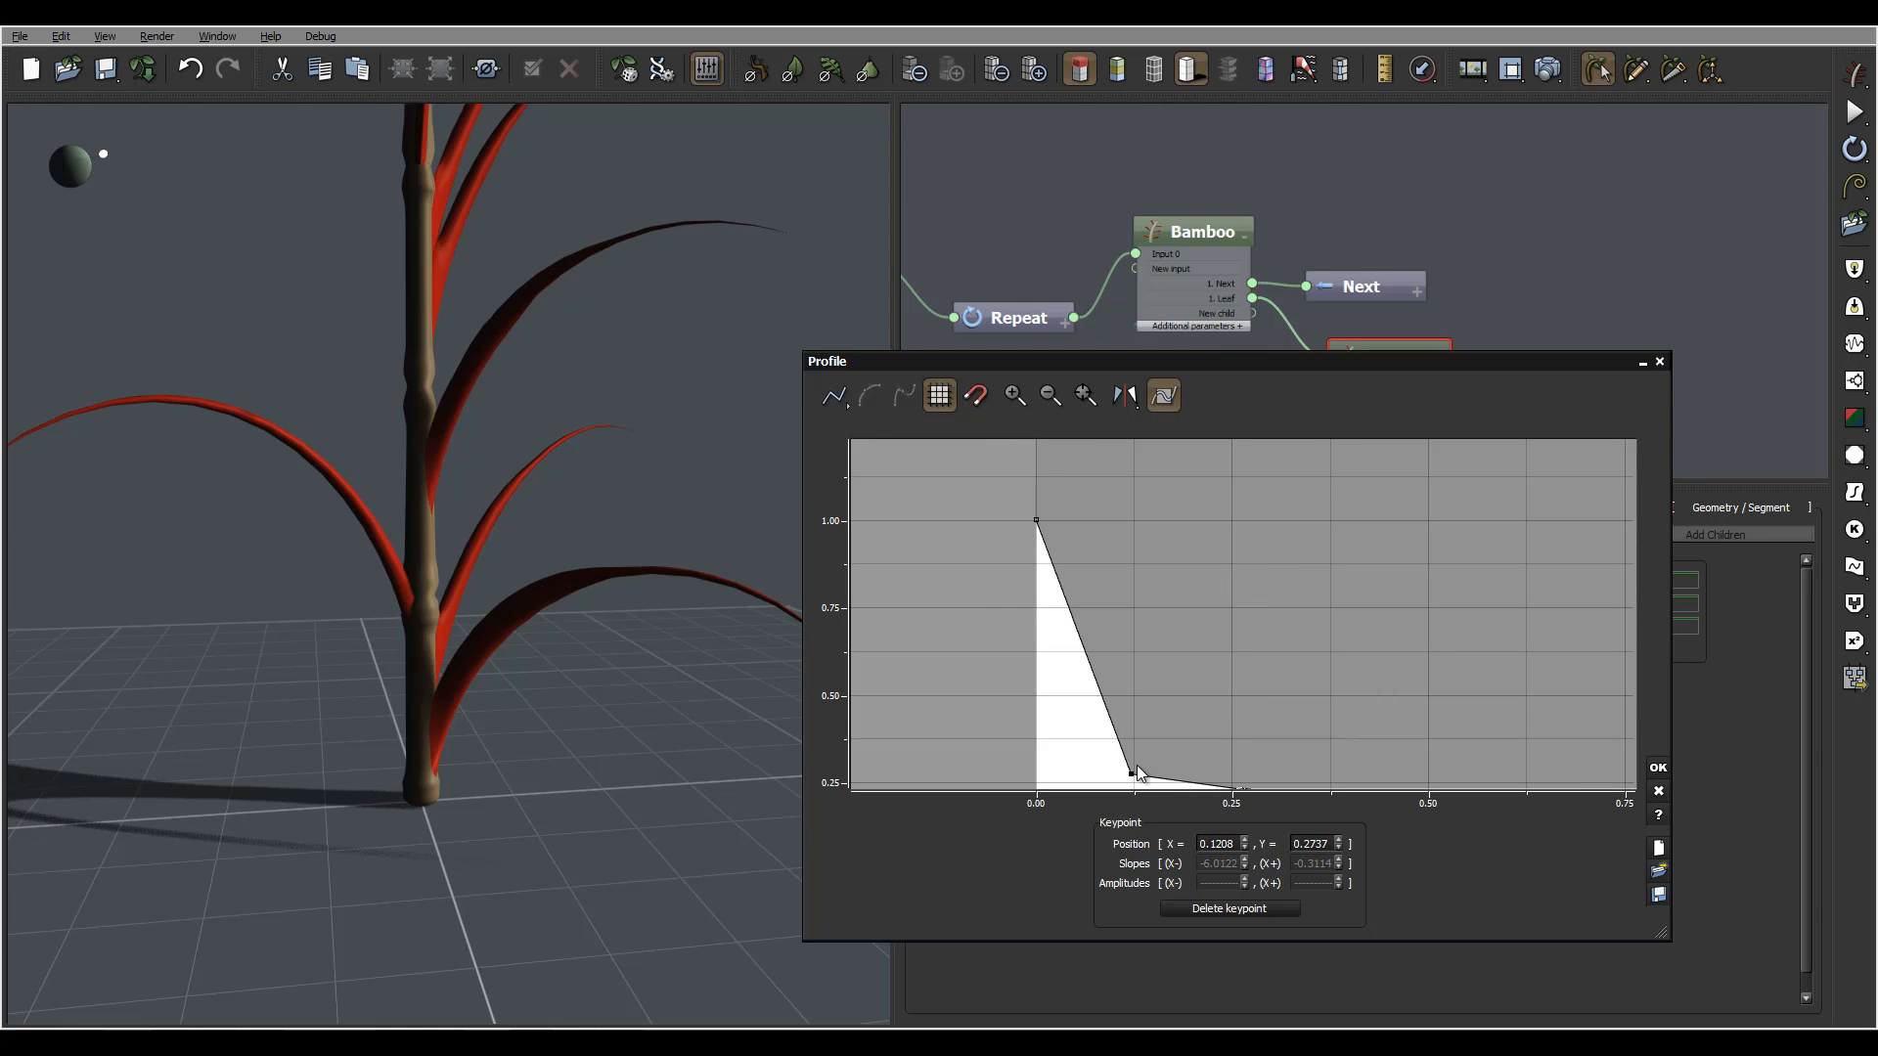
drag(1351, 592, 1309, 402)
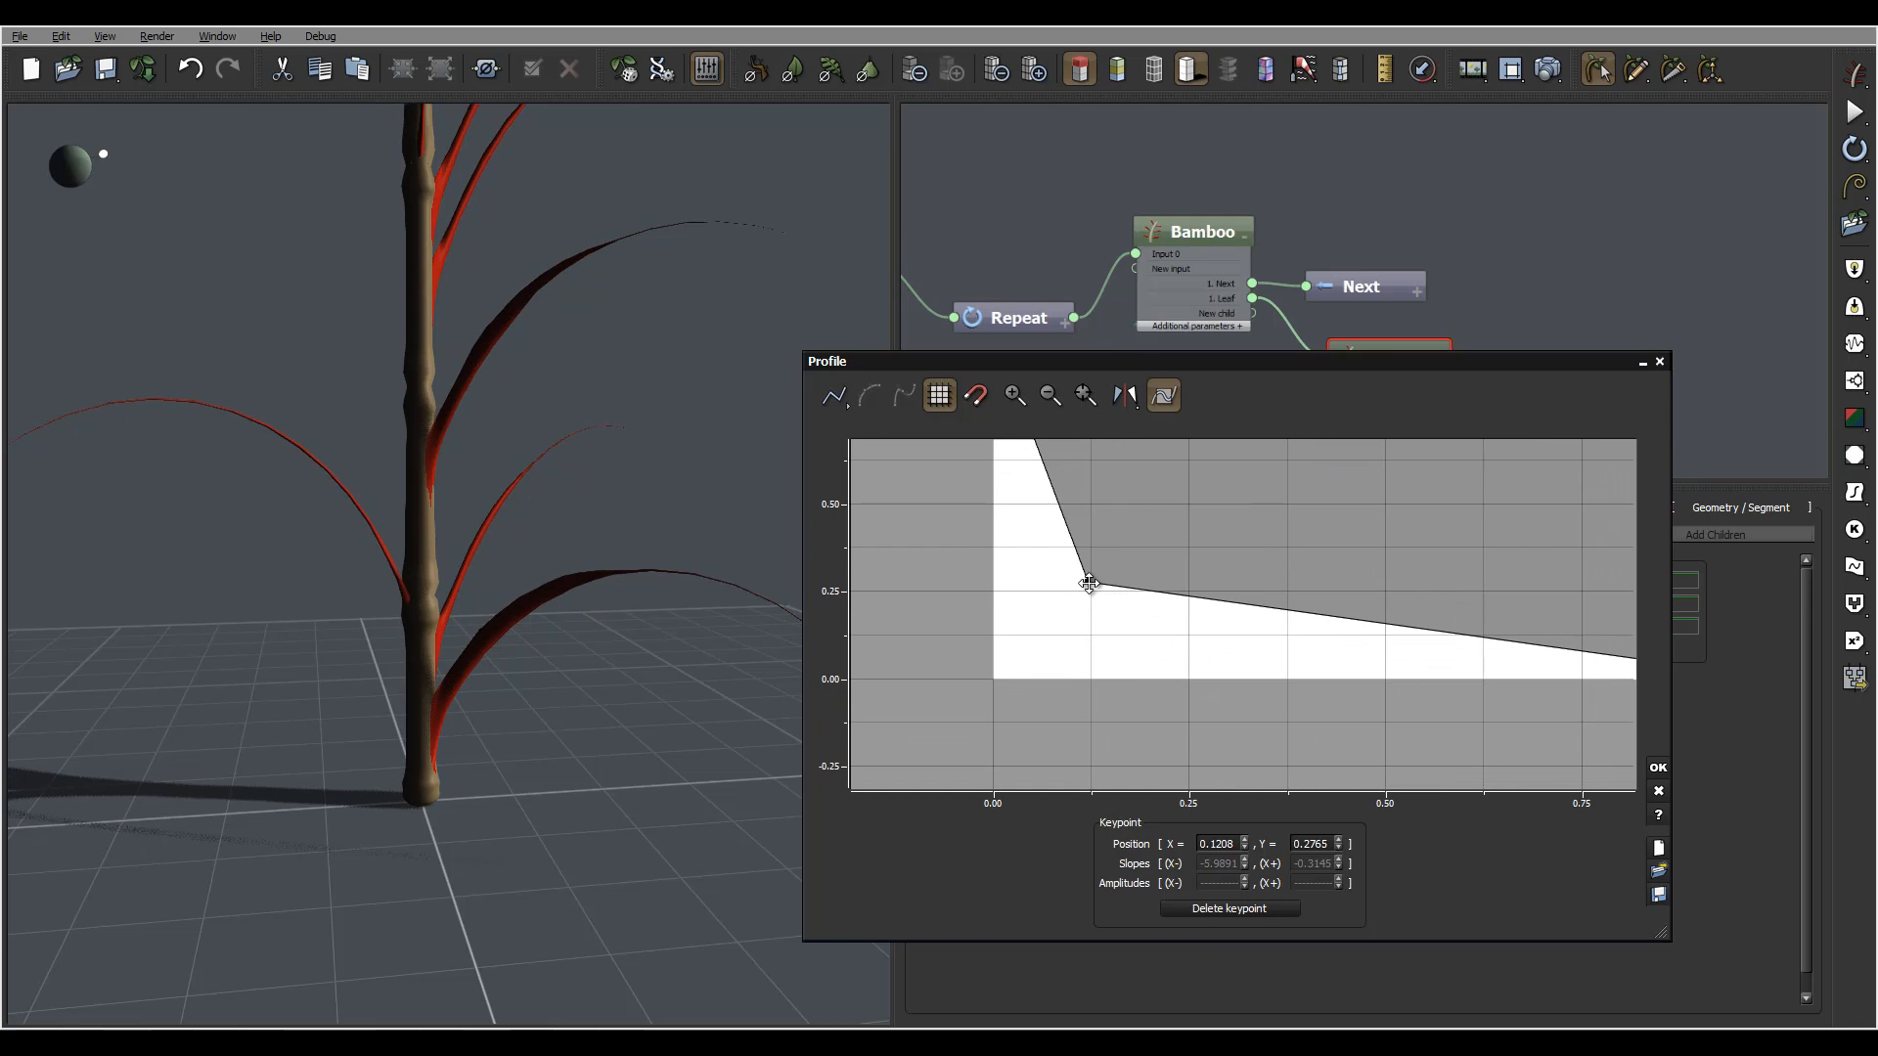
drag(1088, 583, 1118, 678)
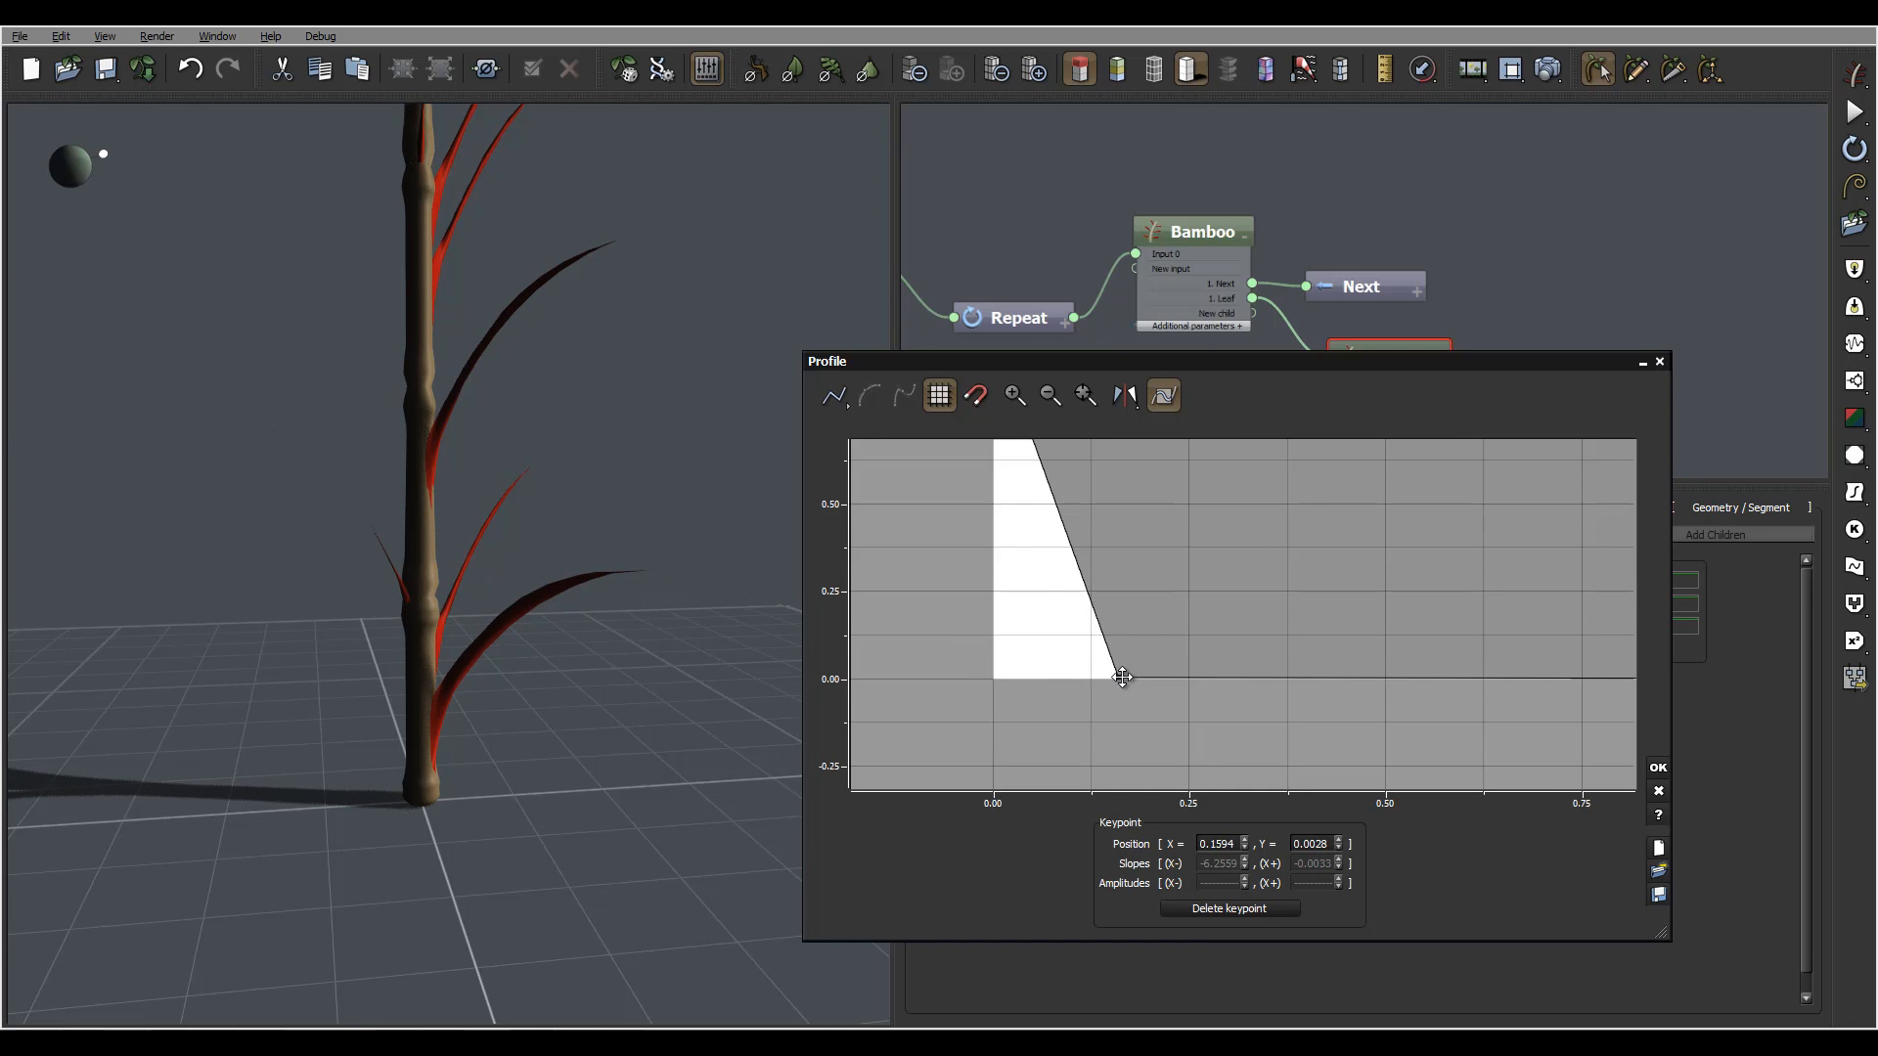
drag(1122, 676, 1091, 677)
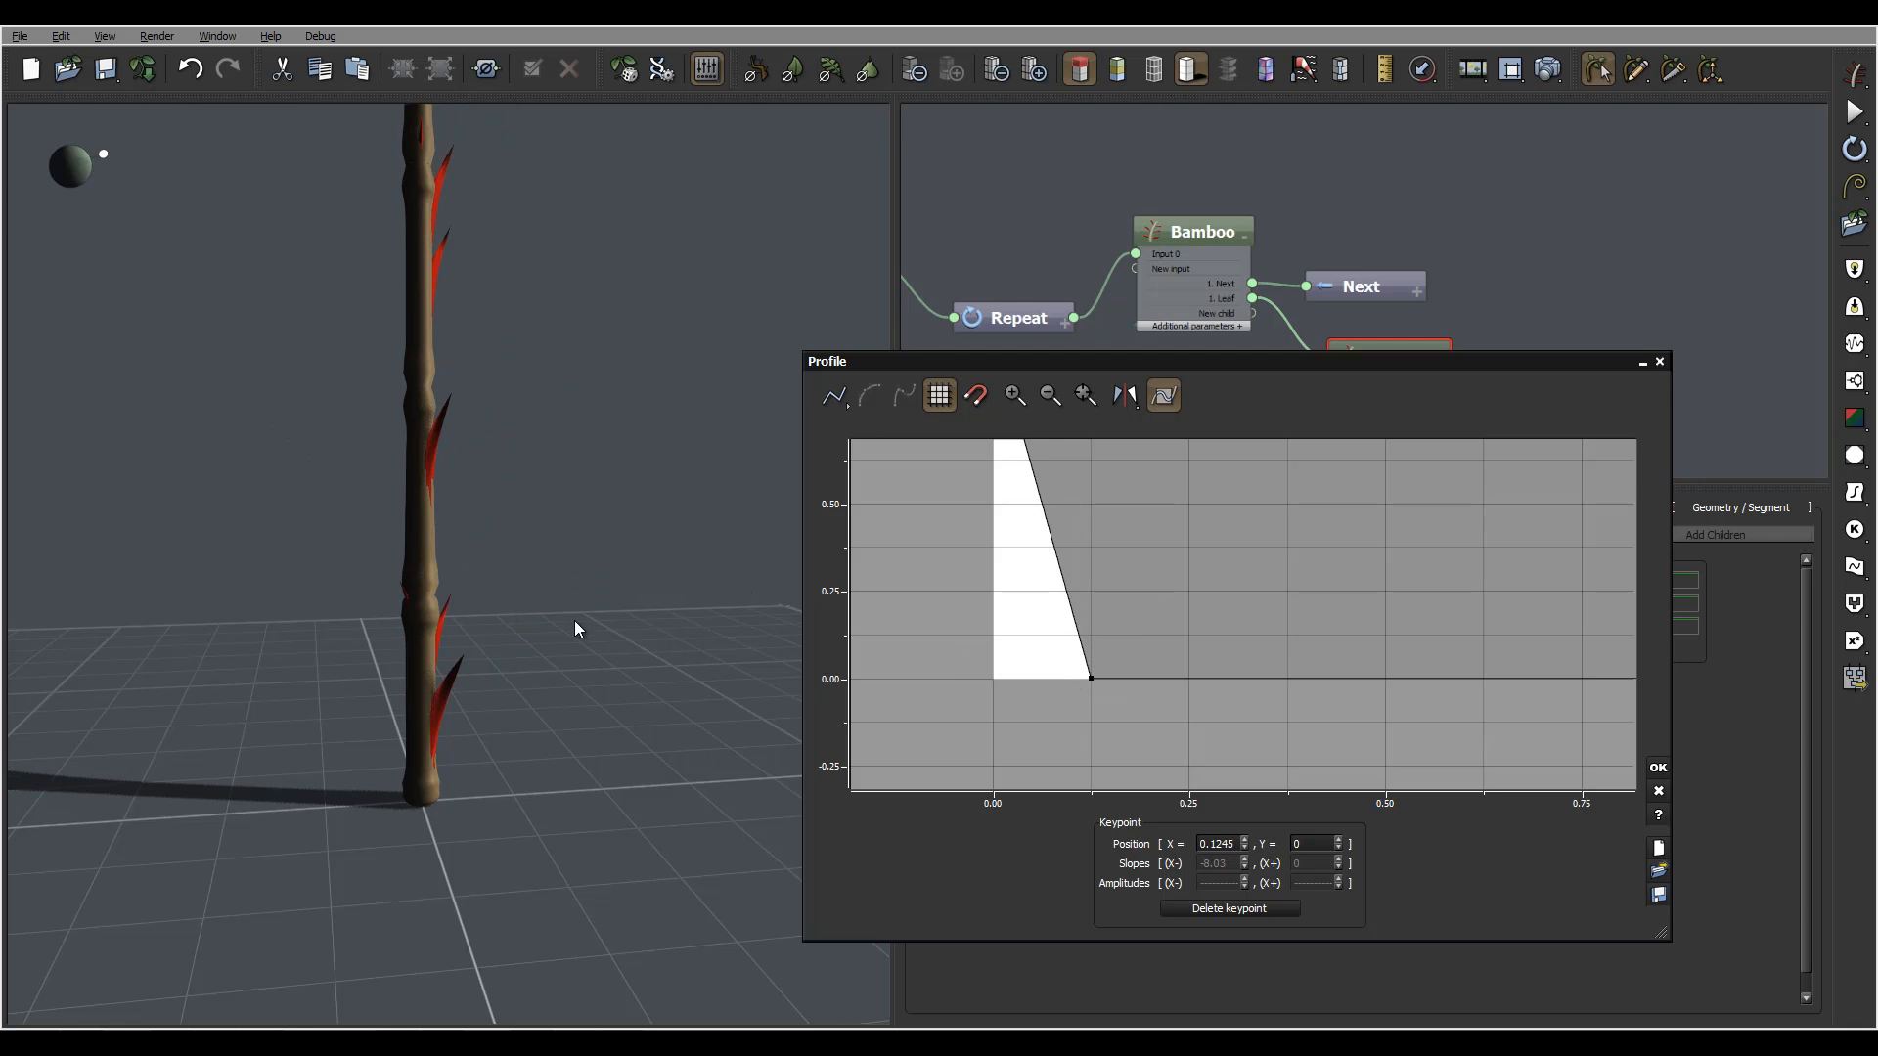
Accept the Leaf's inherit ratio profile and enable blades on the Leaf segment
drag(584, 430, 522, 413)
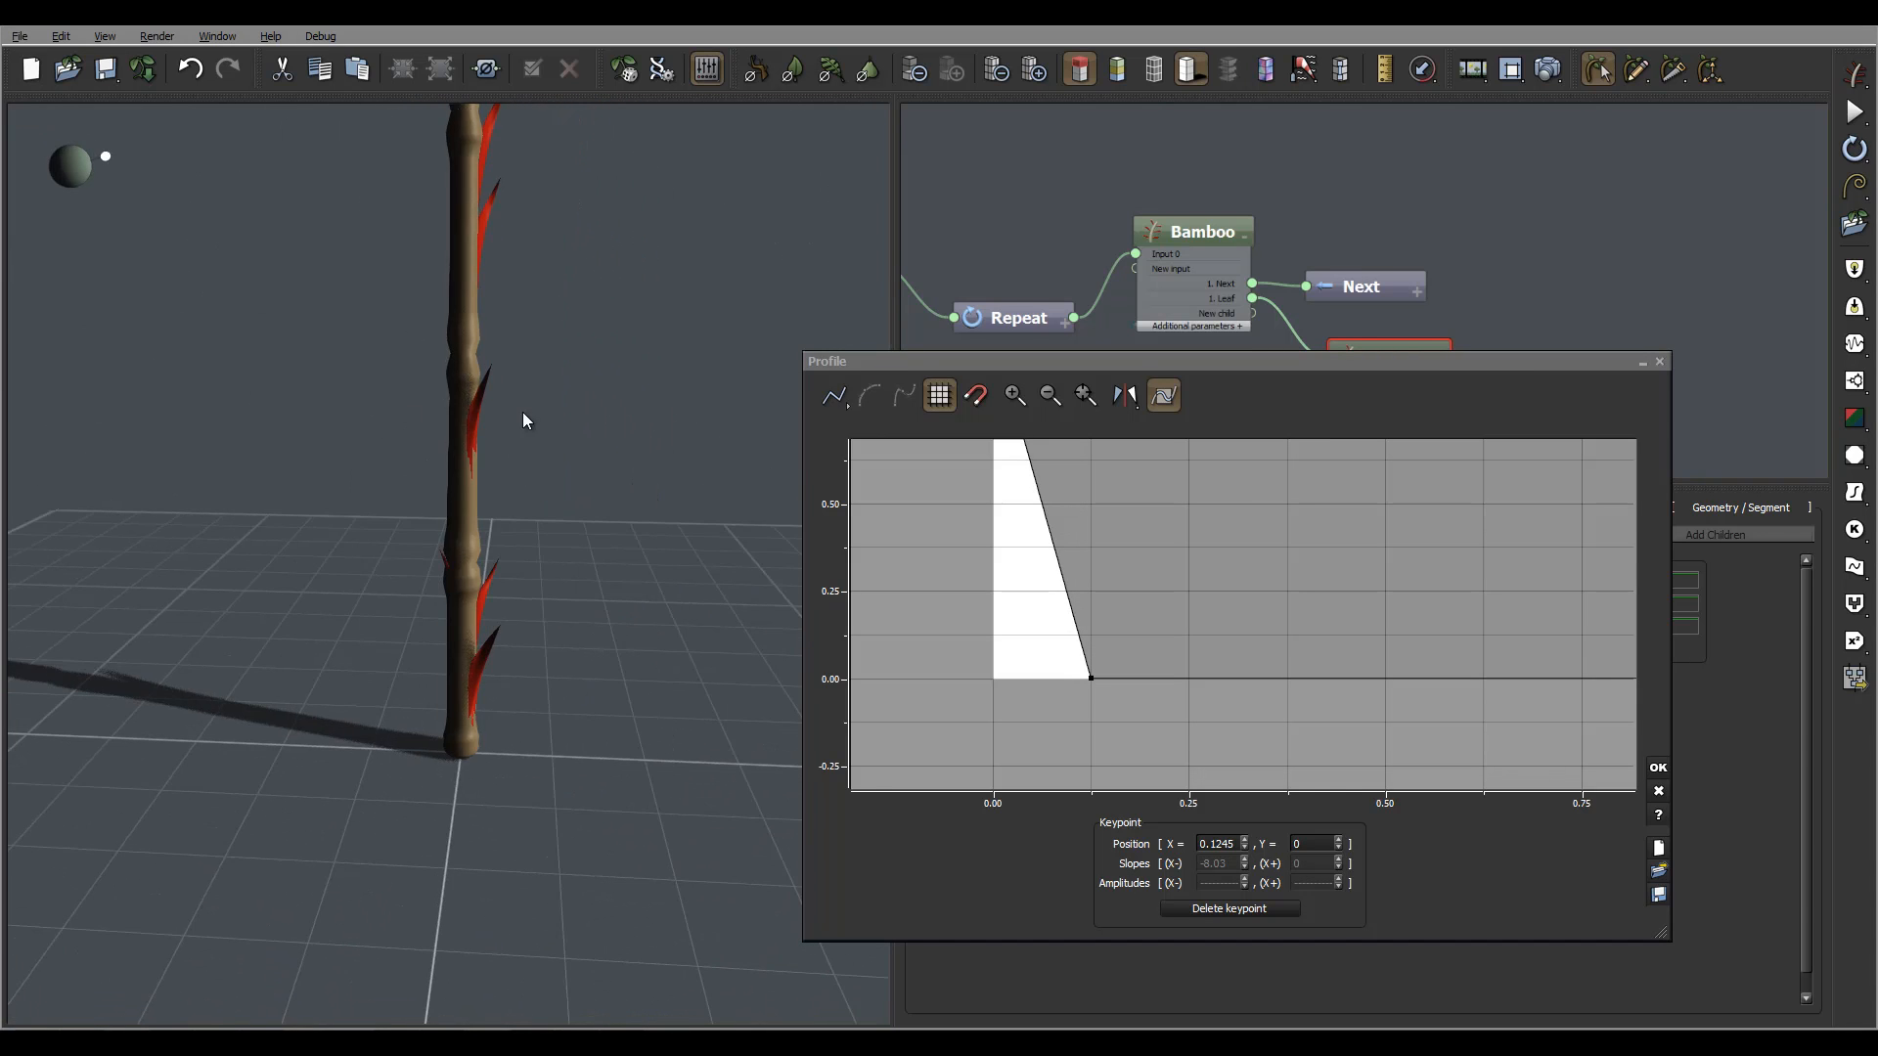
click(1657, 769)
drag(561, 545, 739, 505)
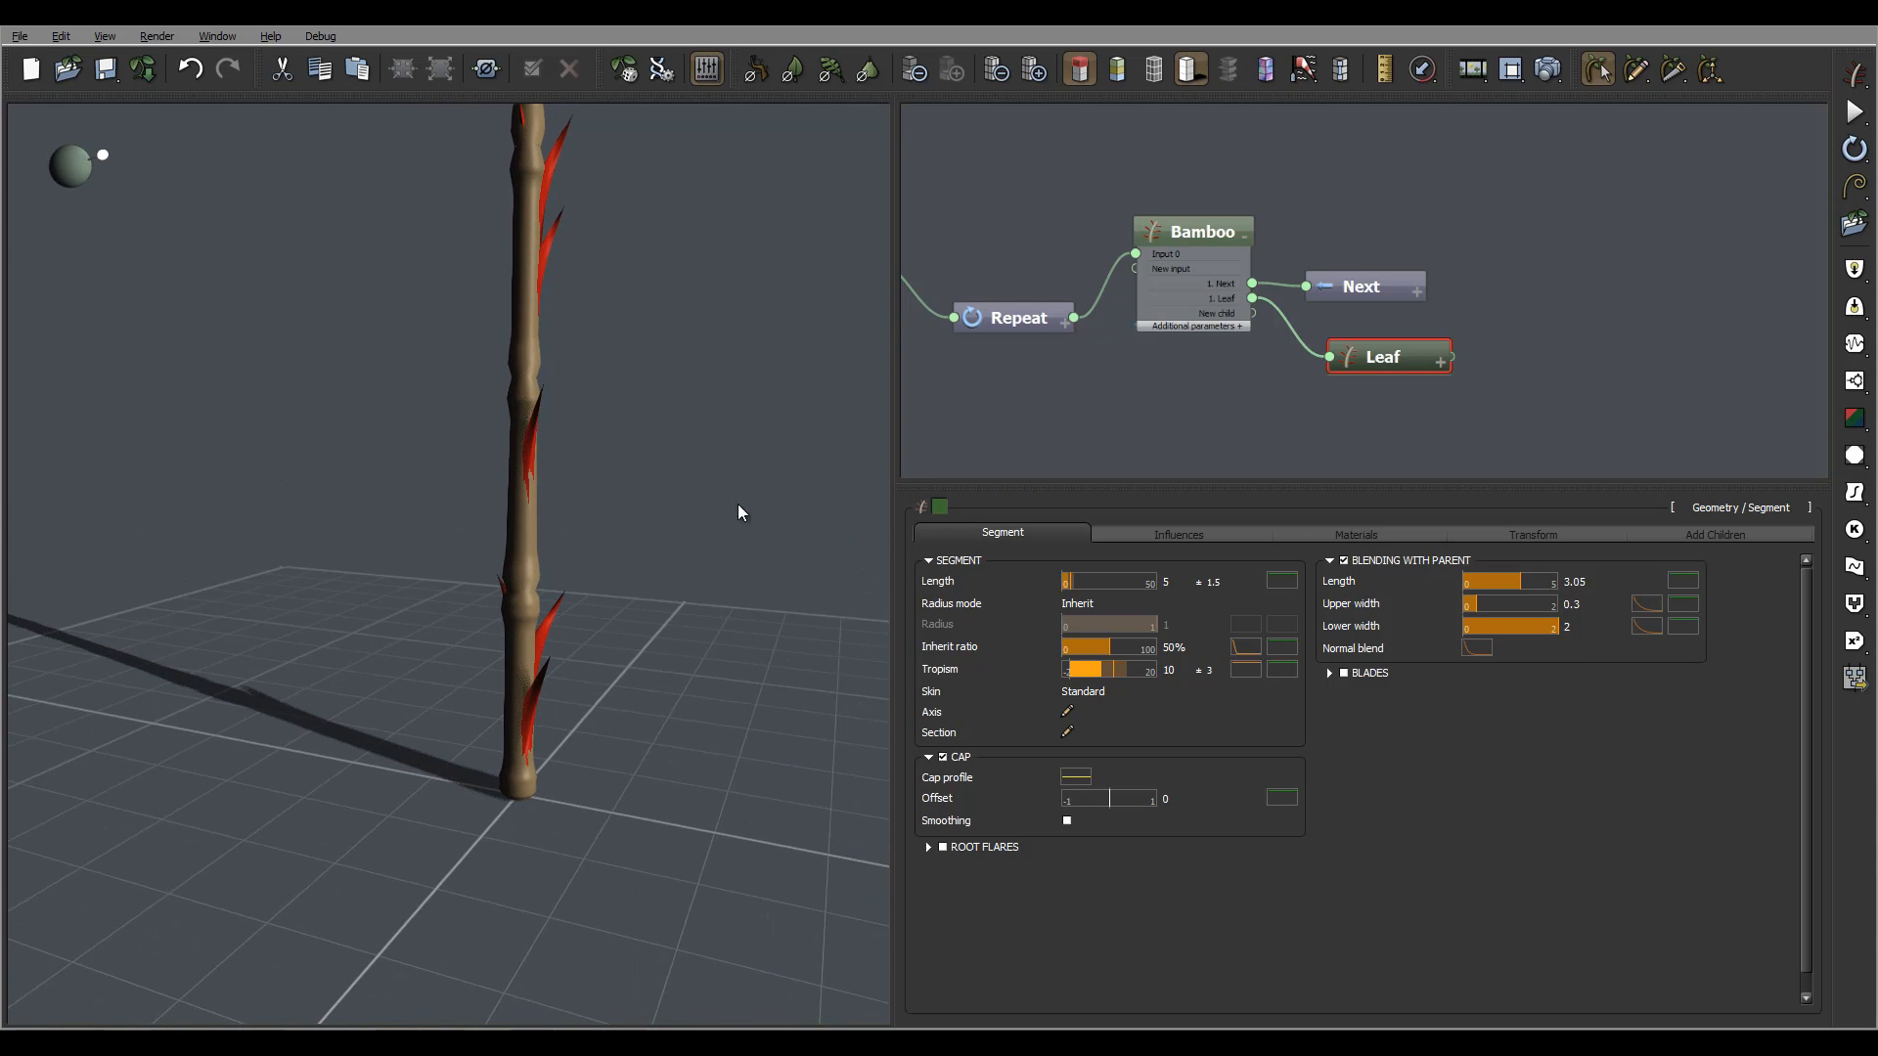
click(1344, 673)
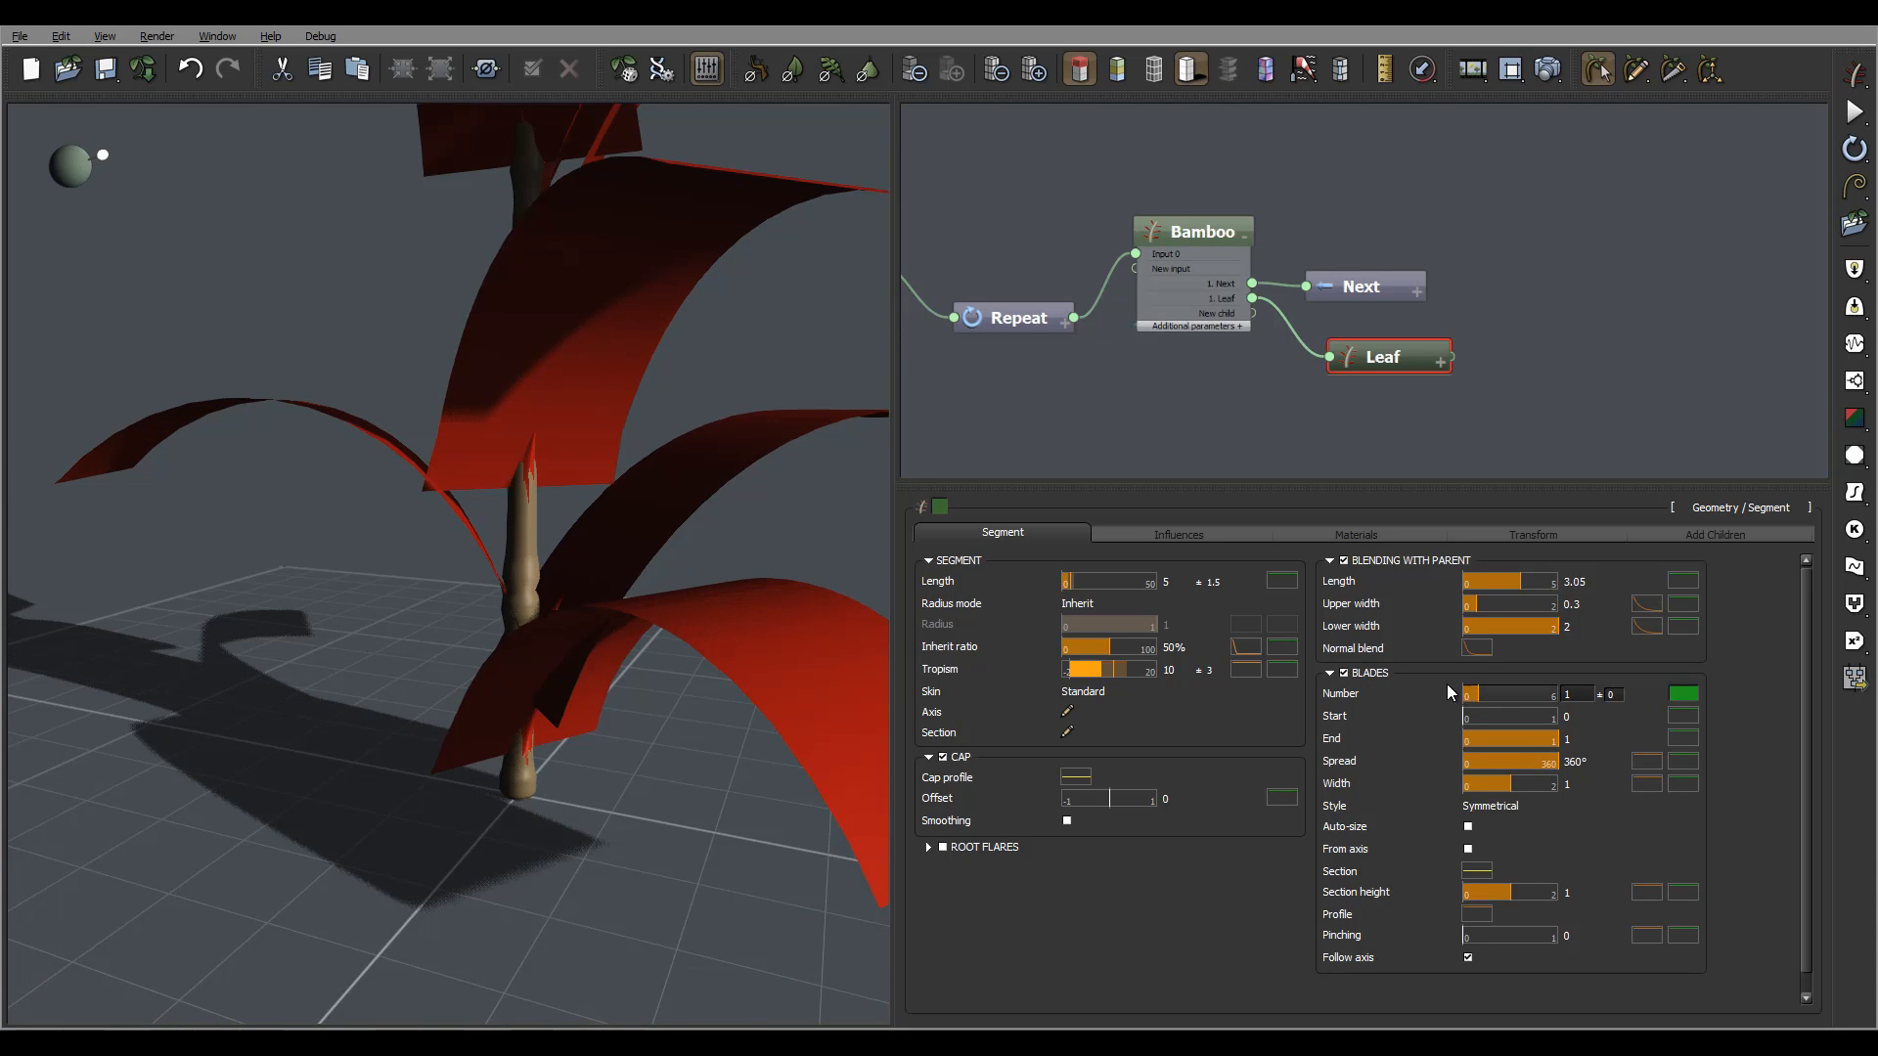
drag(671, 434, 648, 450)
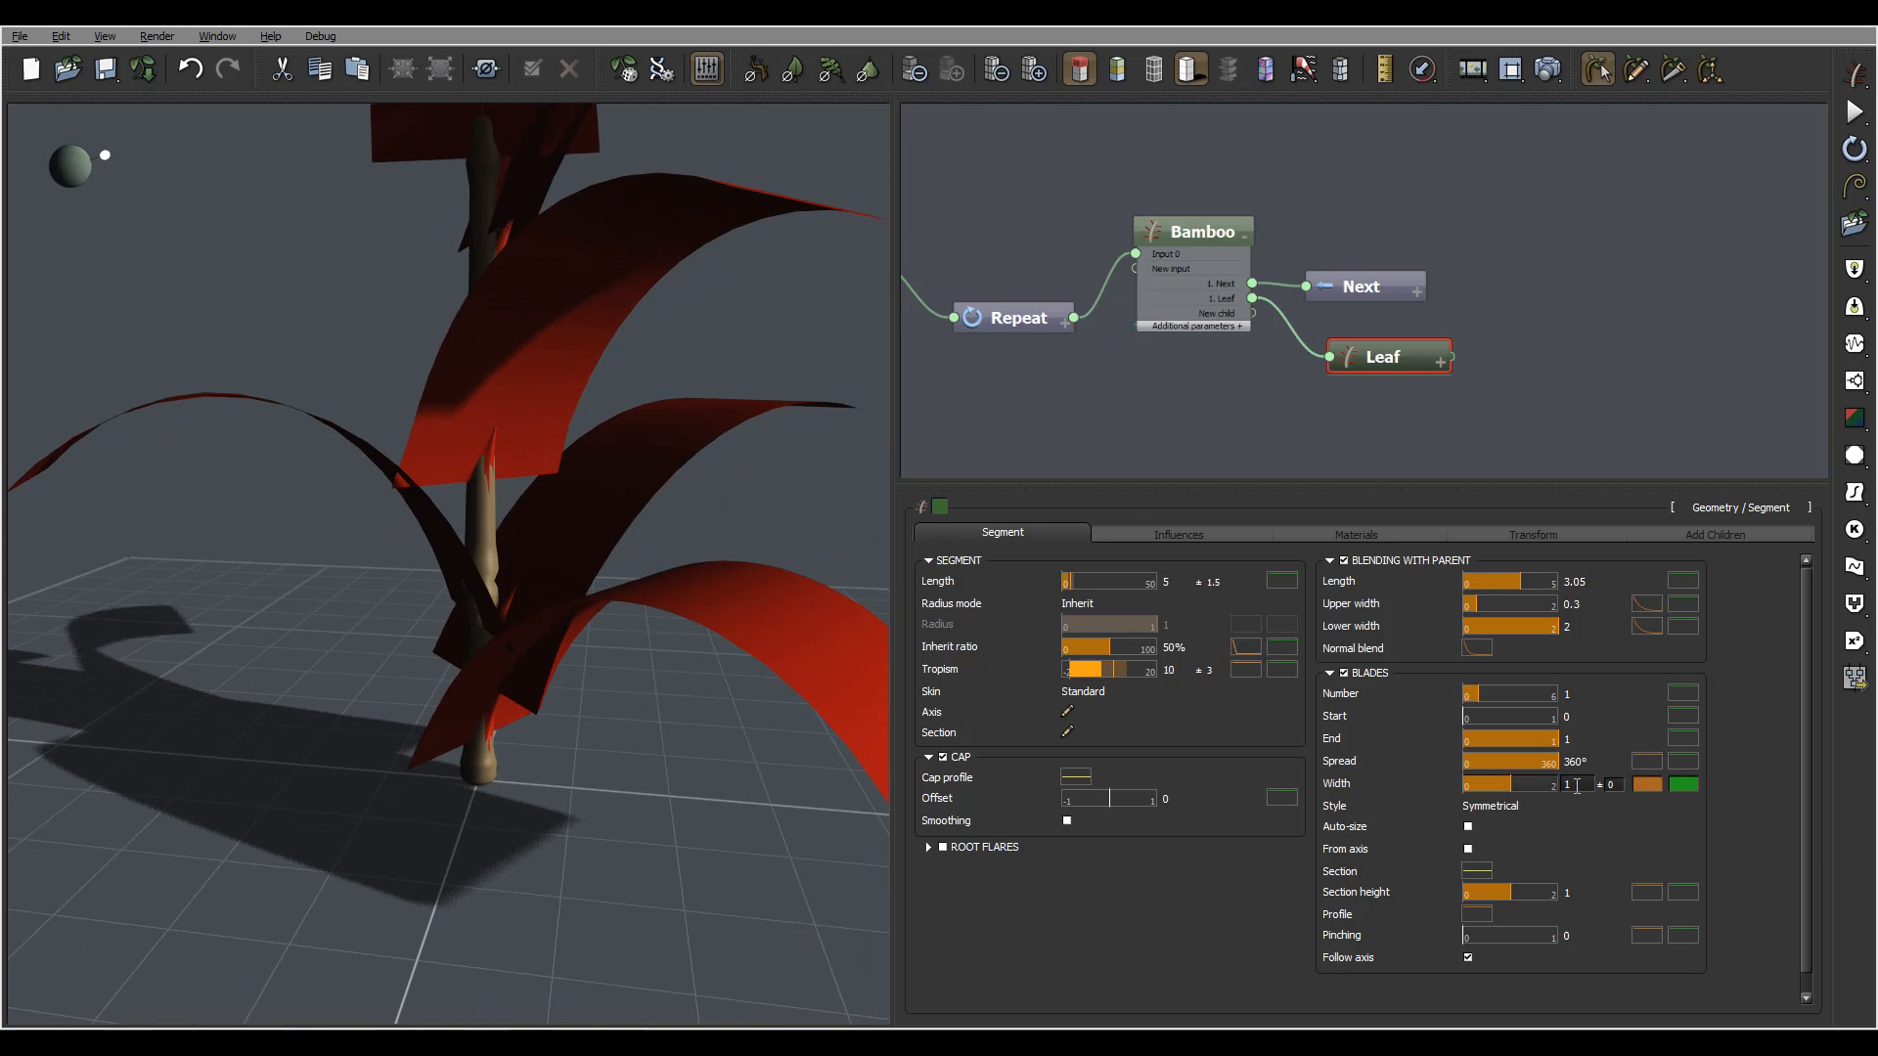
Set the Leaf's blade width to 0.12
double_click(1575, 784)
key(Return)
drag(701, 385, 577, 490)
scroll(583, 495, up, 3)
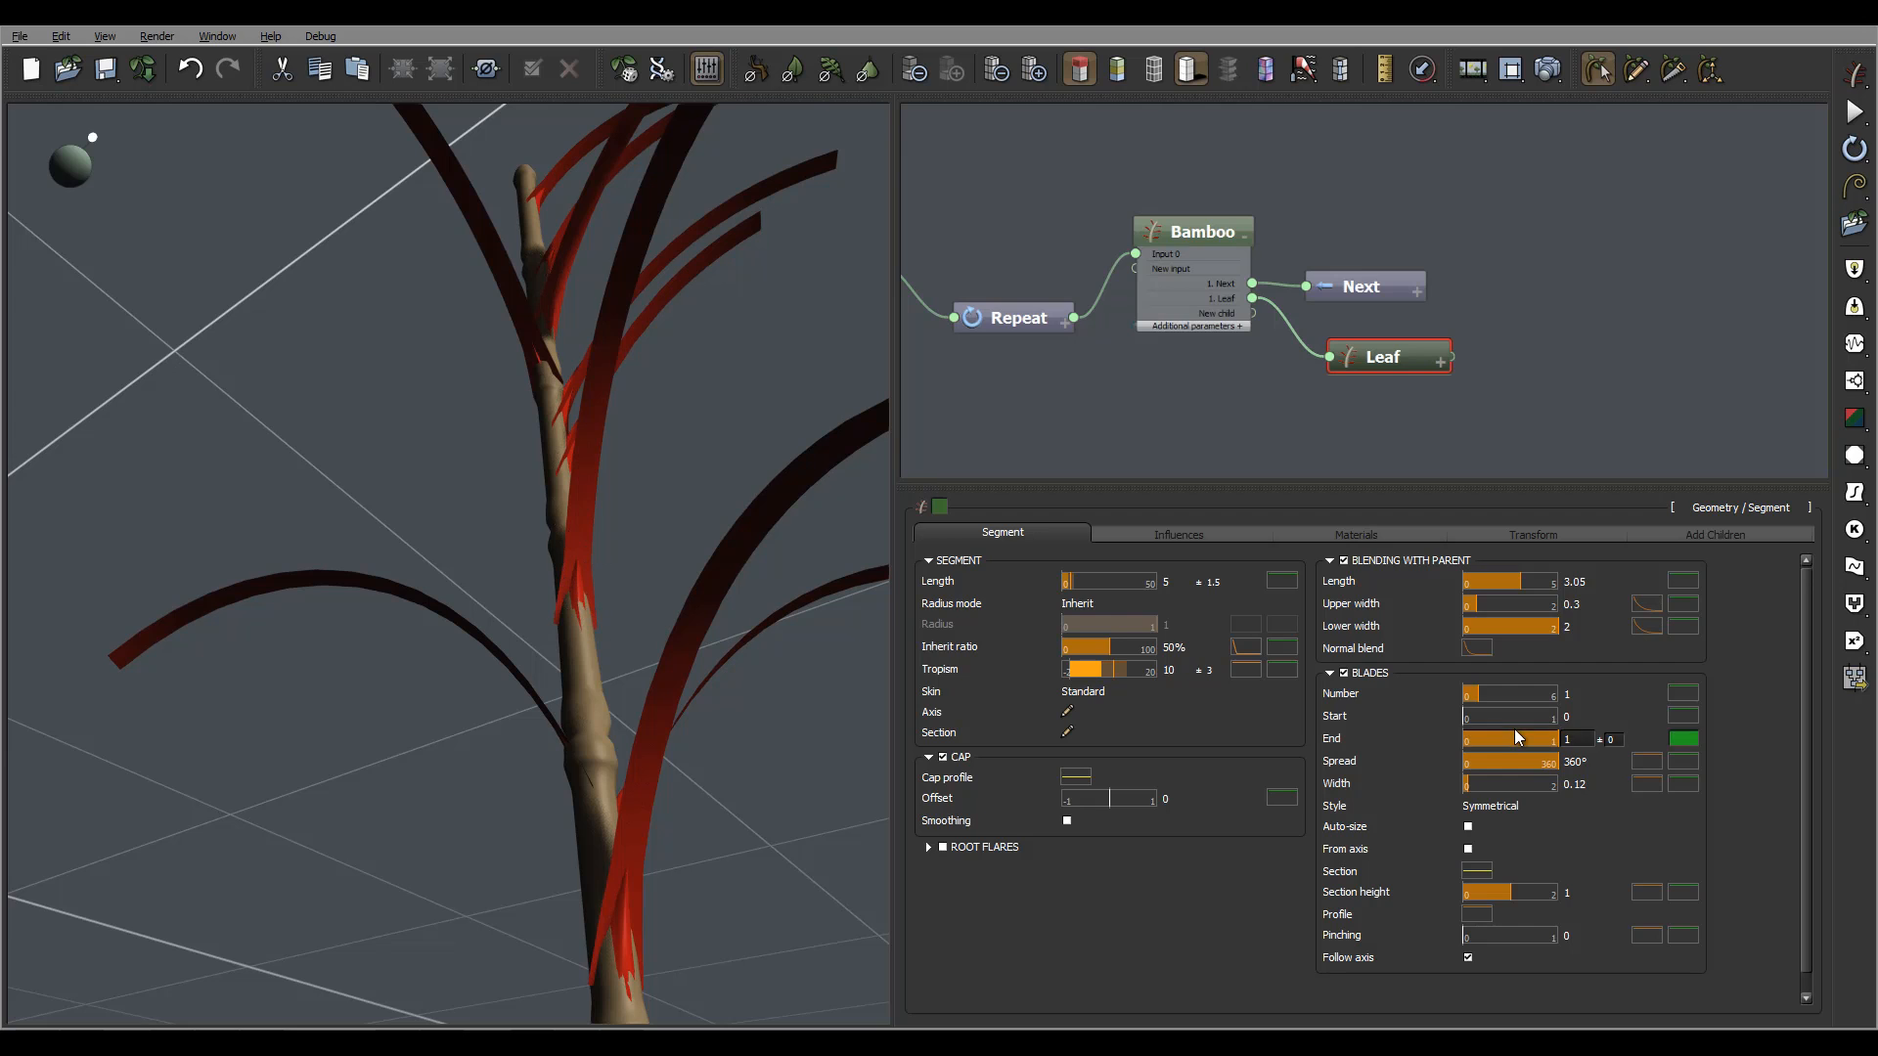
In the blade width profile, lower the start keypoint to about Y = 0 and add two keypoints, the lower at X = 0.0399, Y = 0.6844
click(1650, 789)
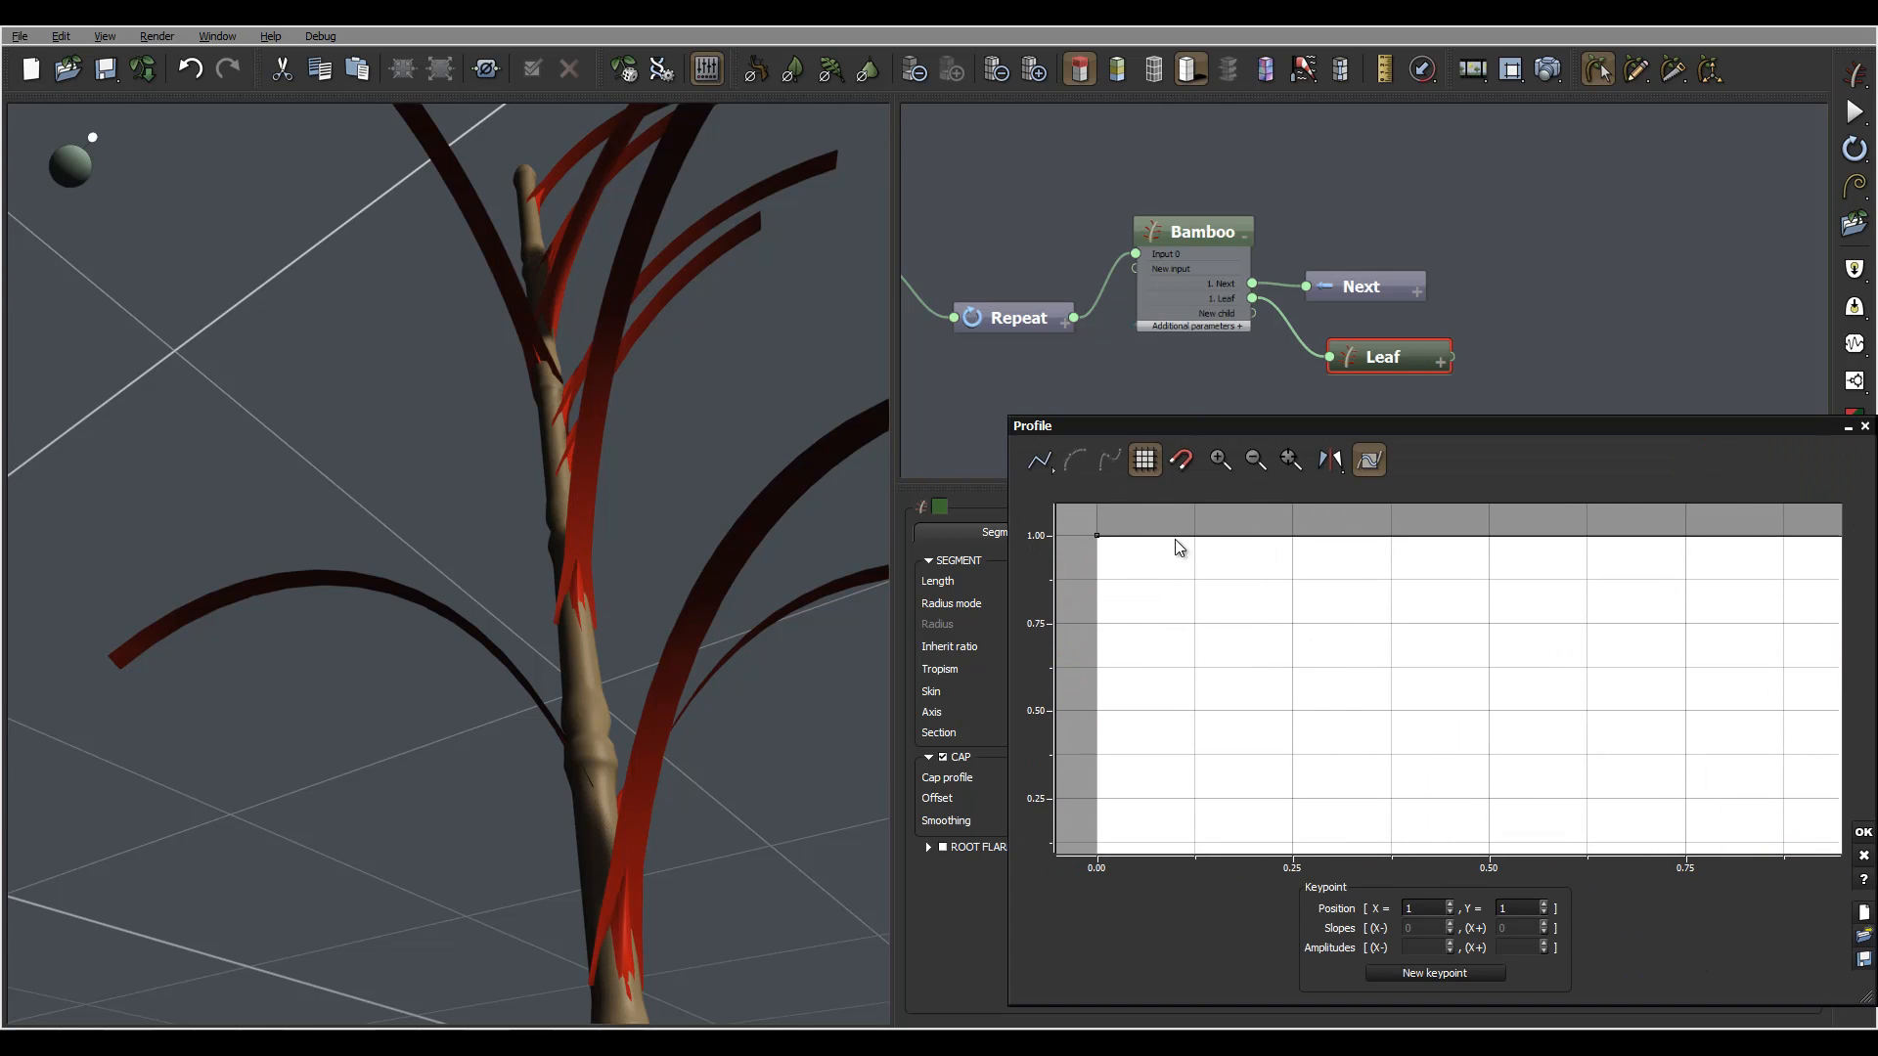
click(1155, 538)
drag(1096, 535, 1112, 690)
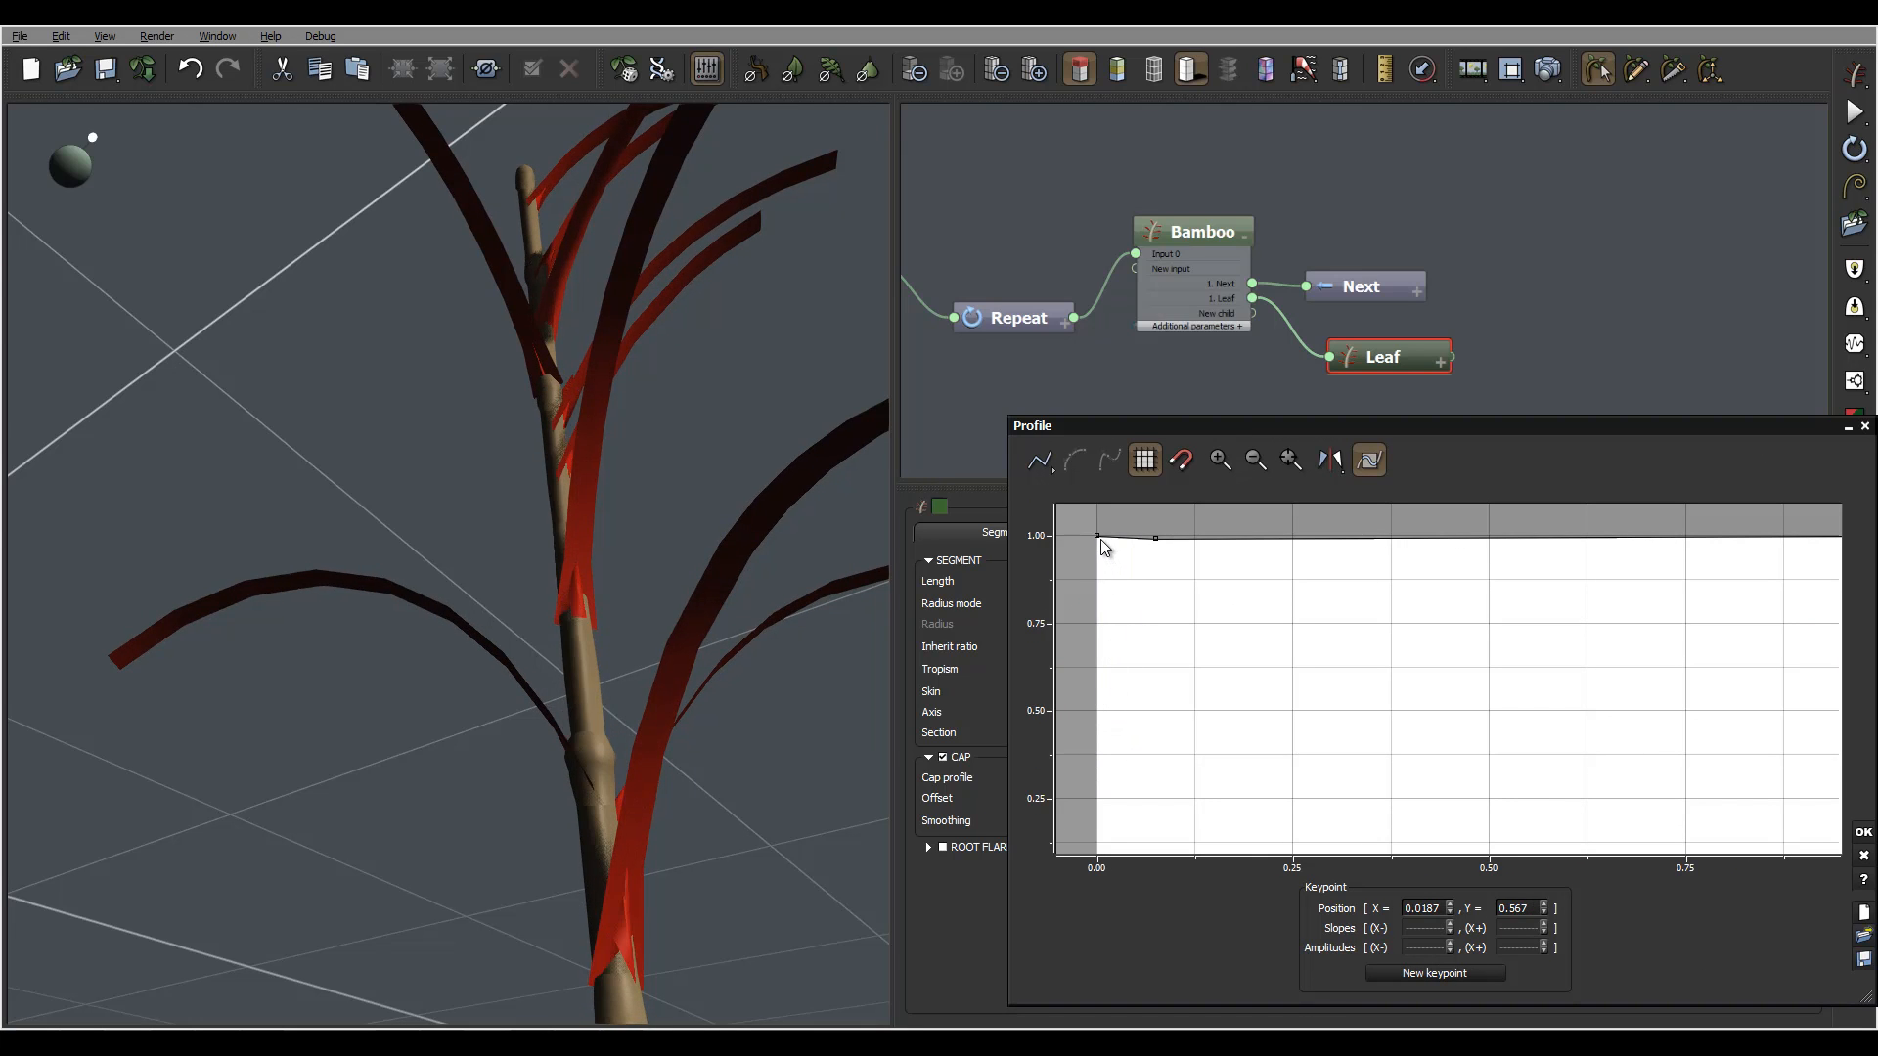
click(1116, 635)
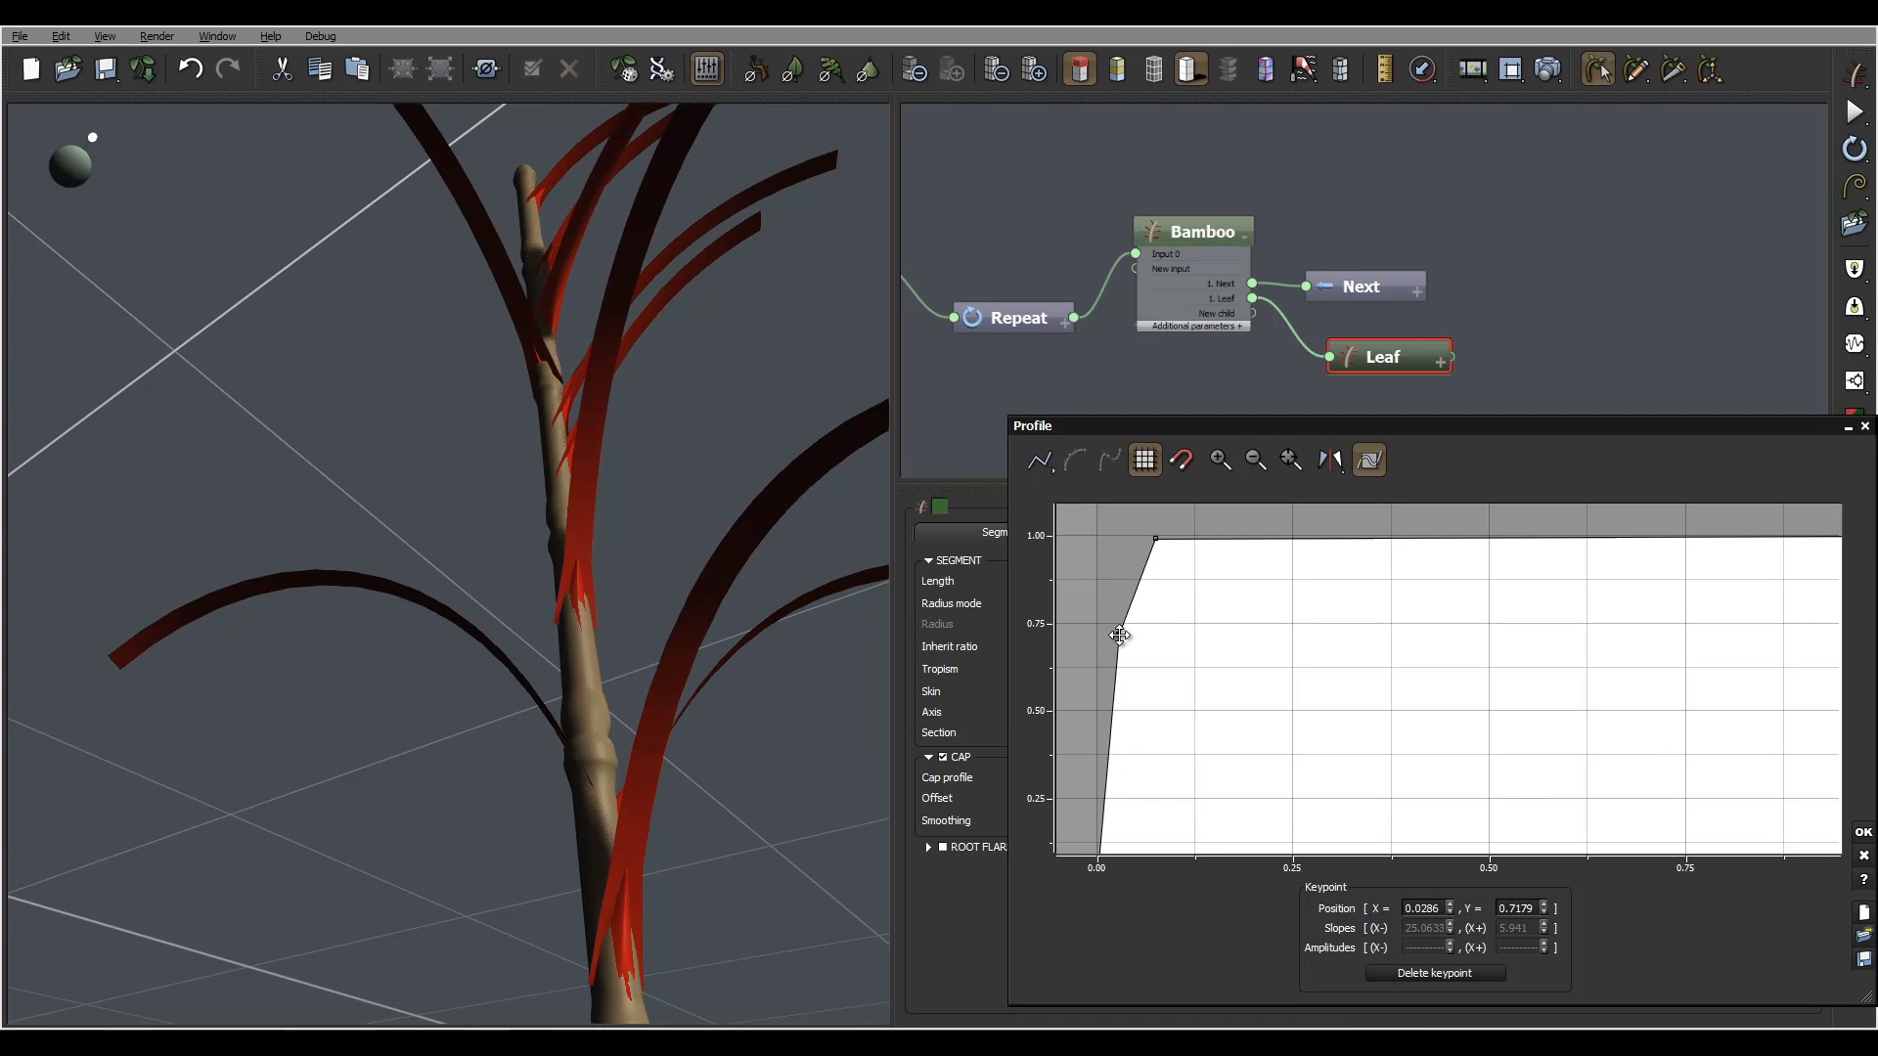
middle_drag(1240, 661, 1243, 572)
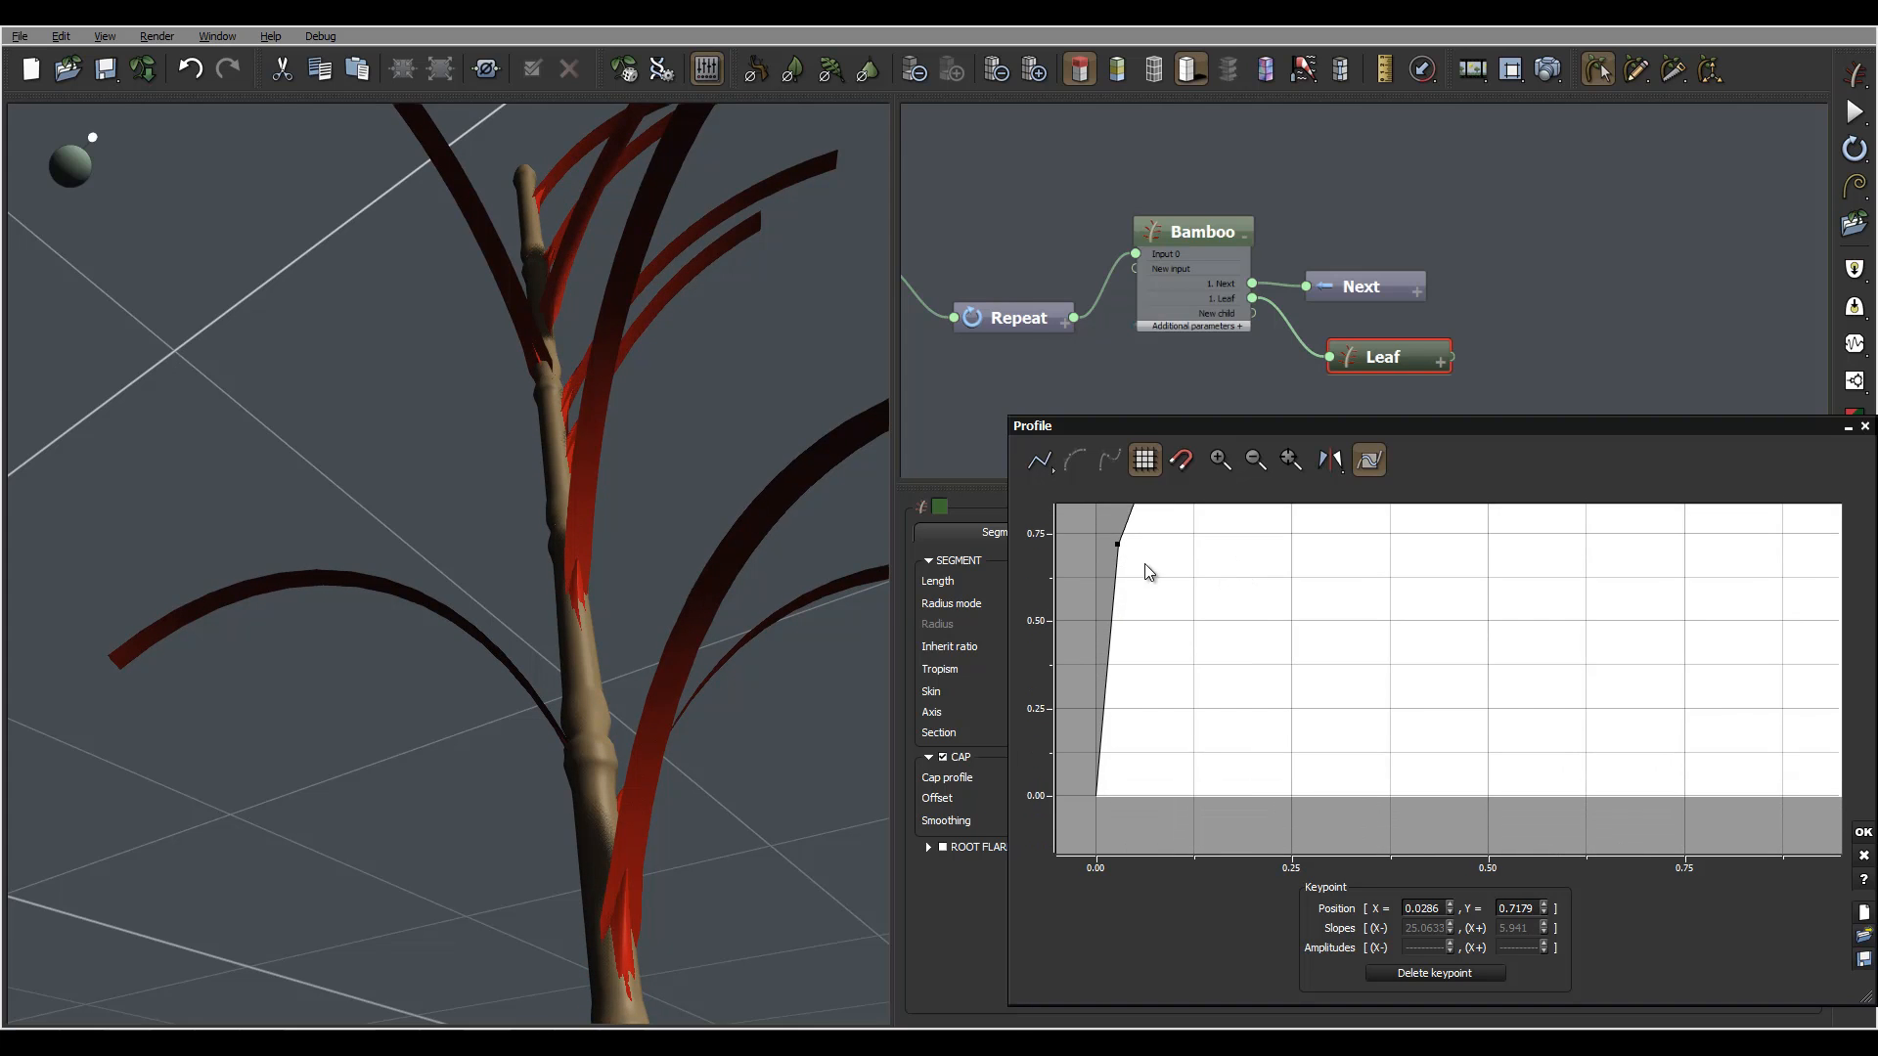
drag(1119, 544, 1128, 555)
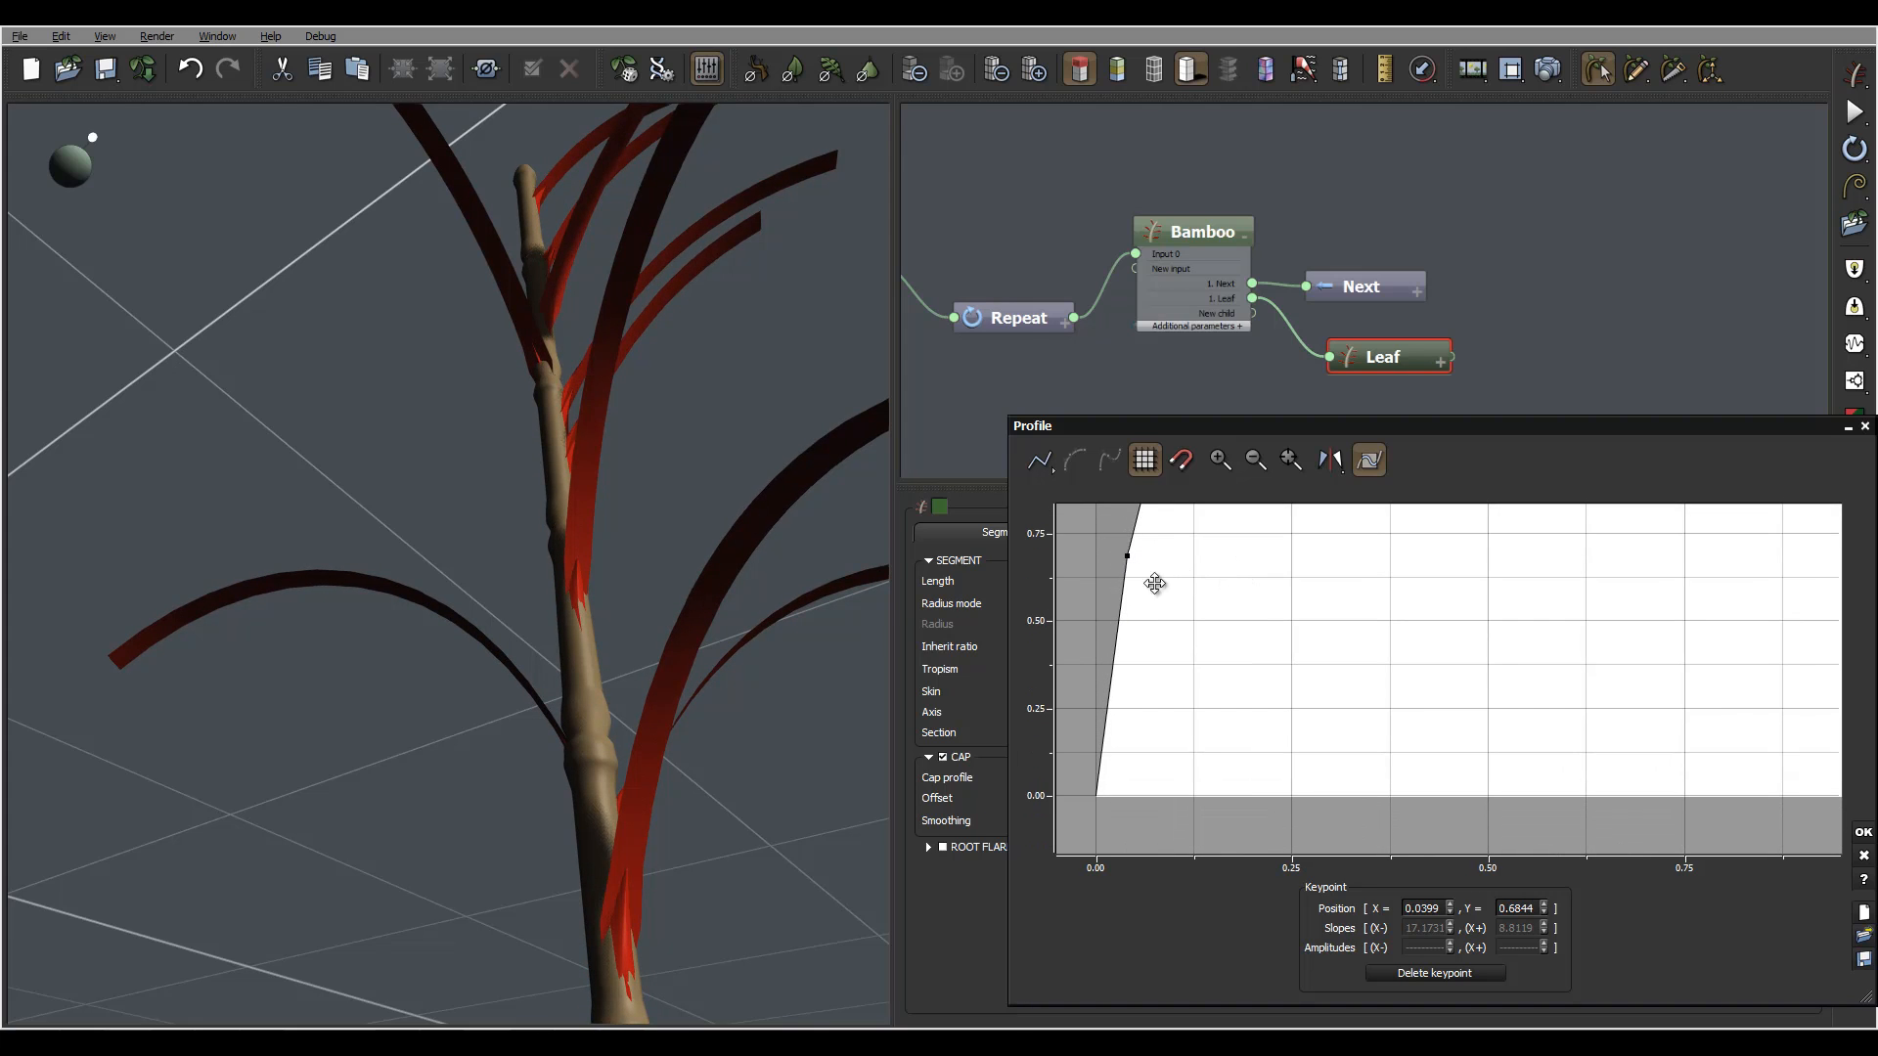
Move the blade width profile's upper keypoint to X = 0.1731, Y = 0.9972, lower the end keypoint to Y = 0.014, and accept
middle_drag(1216, 607, 1187, 726)
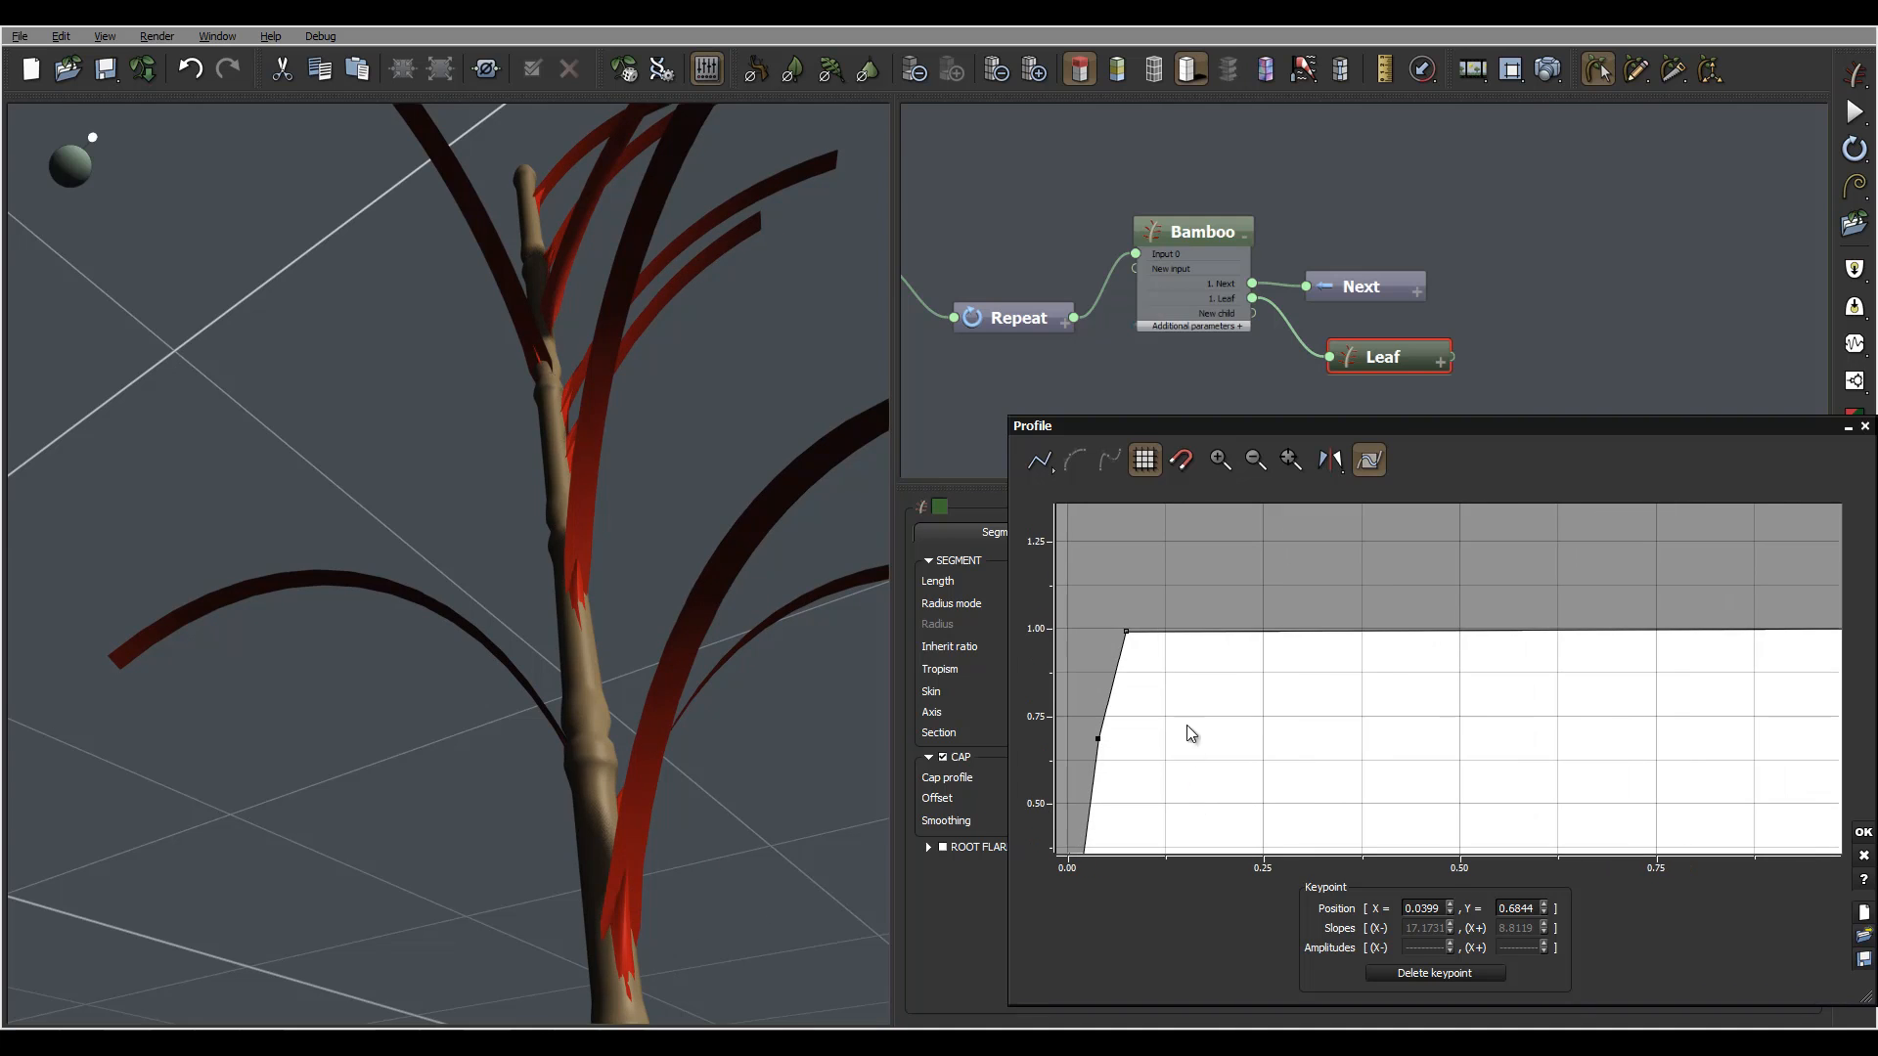
click(1149, 623)
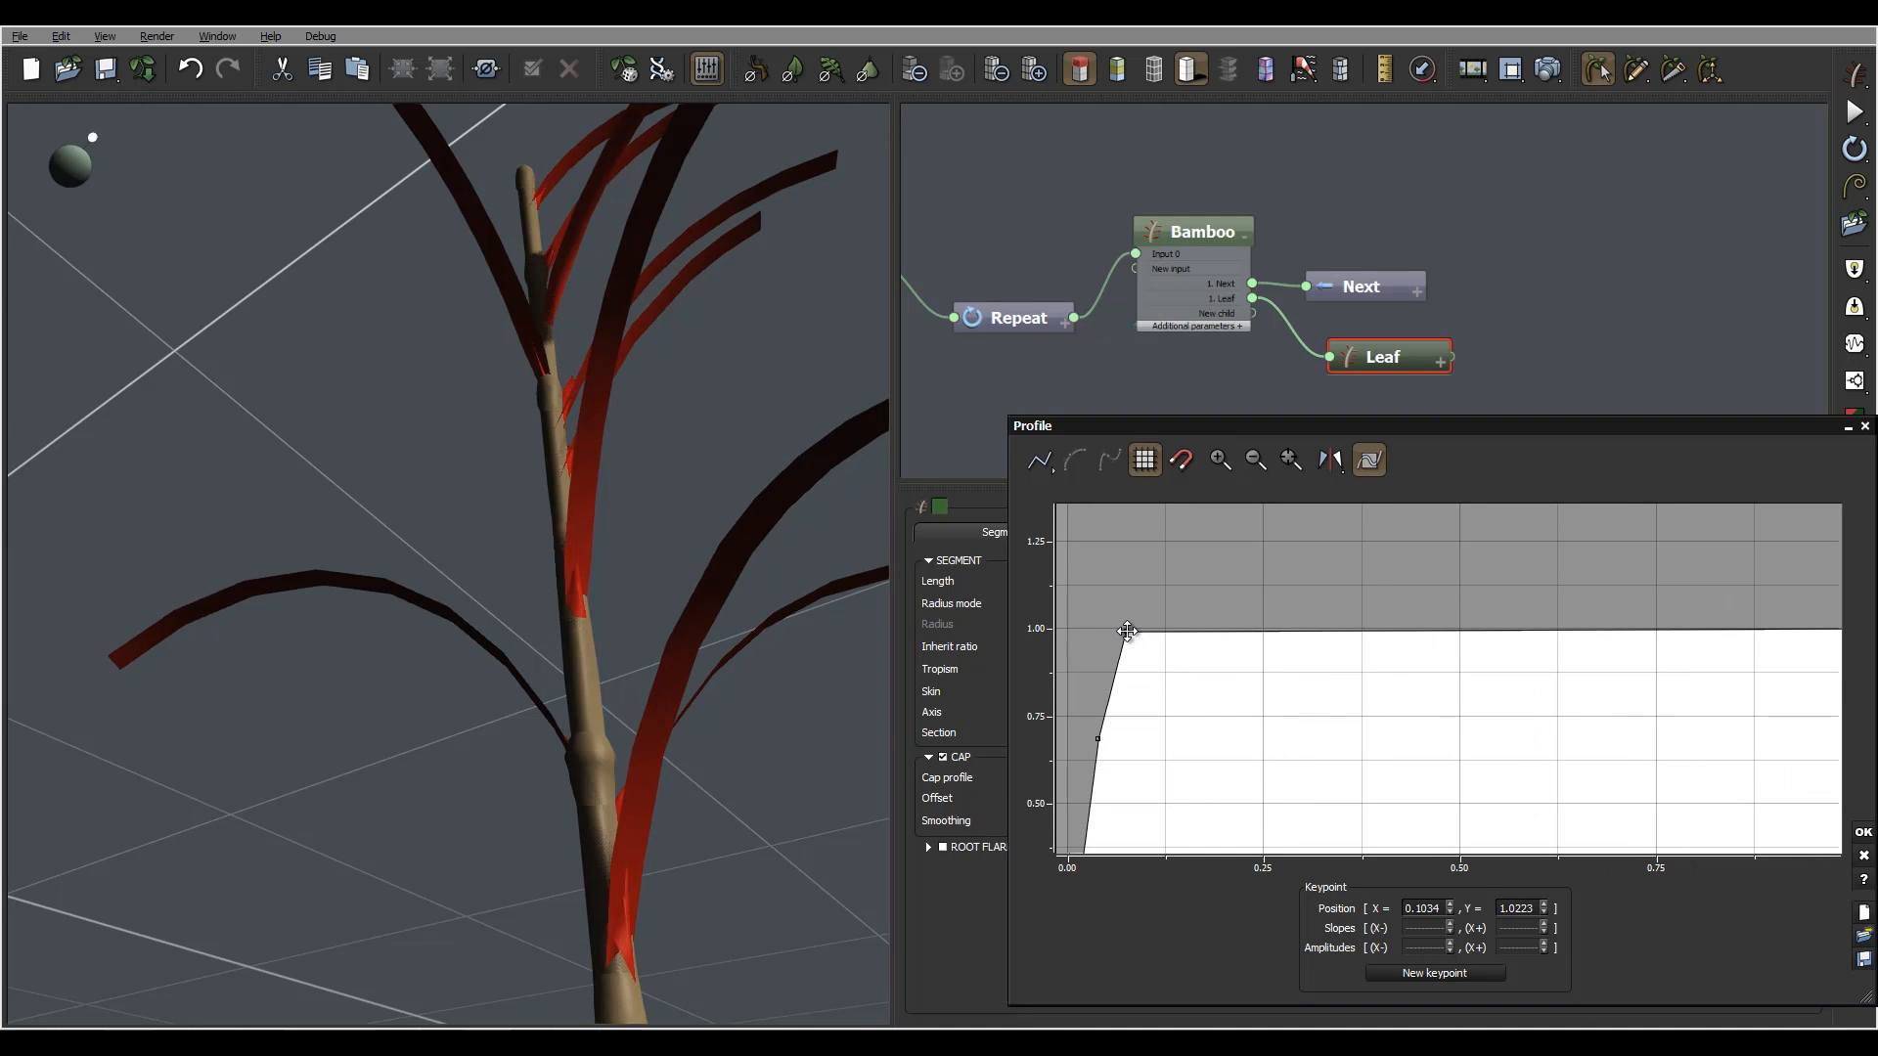
drag(1130, 633, 1203, 629)
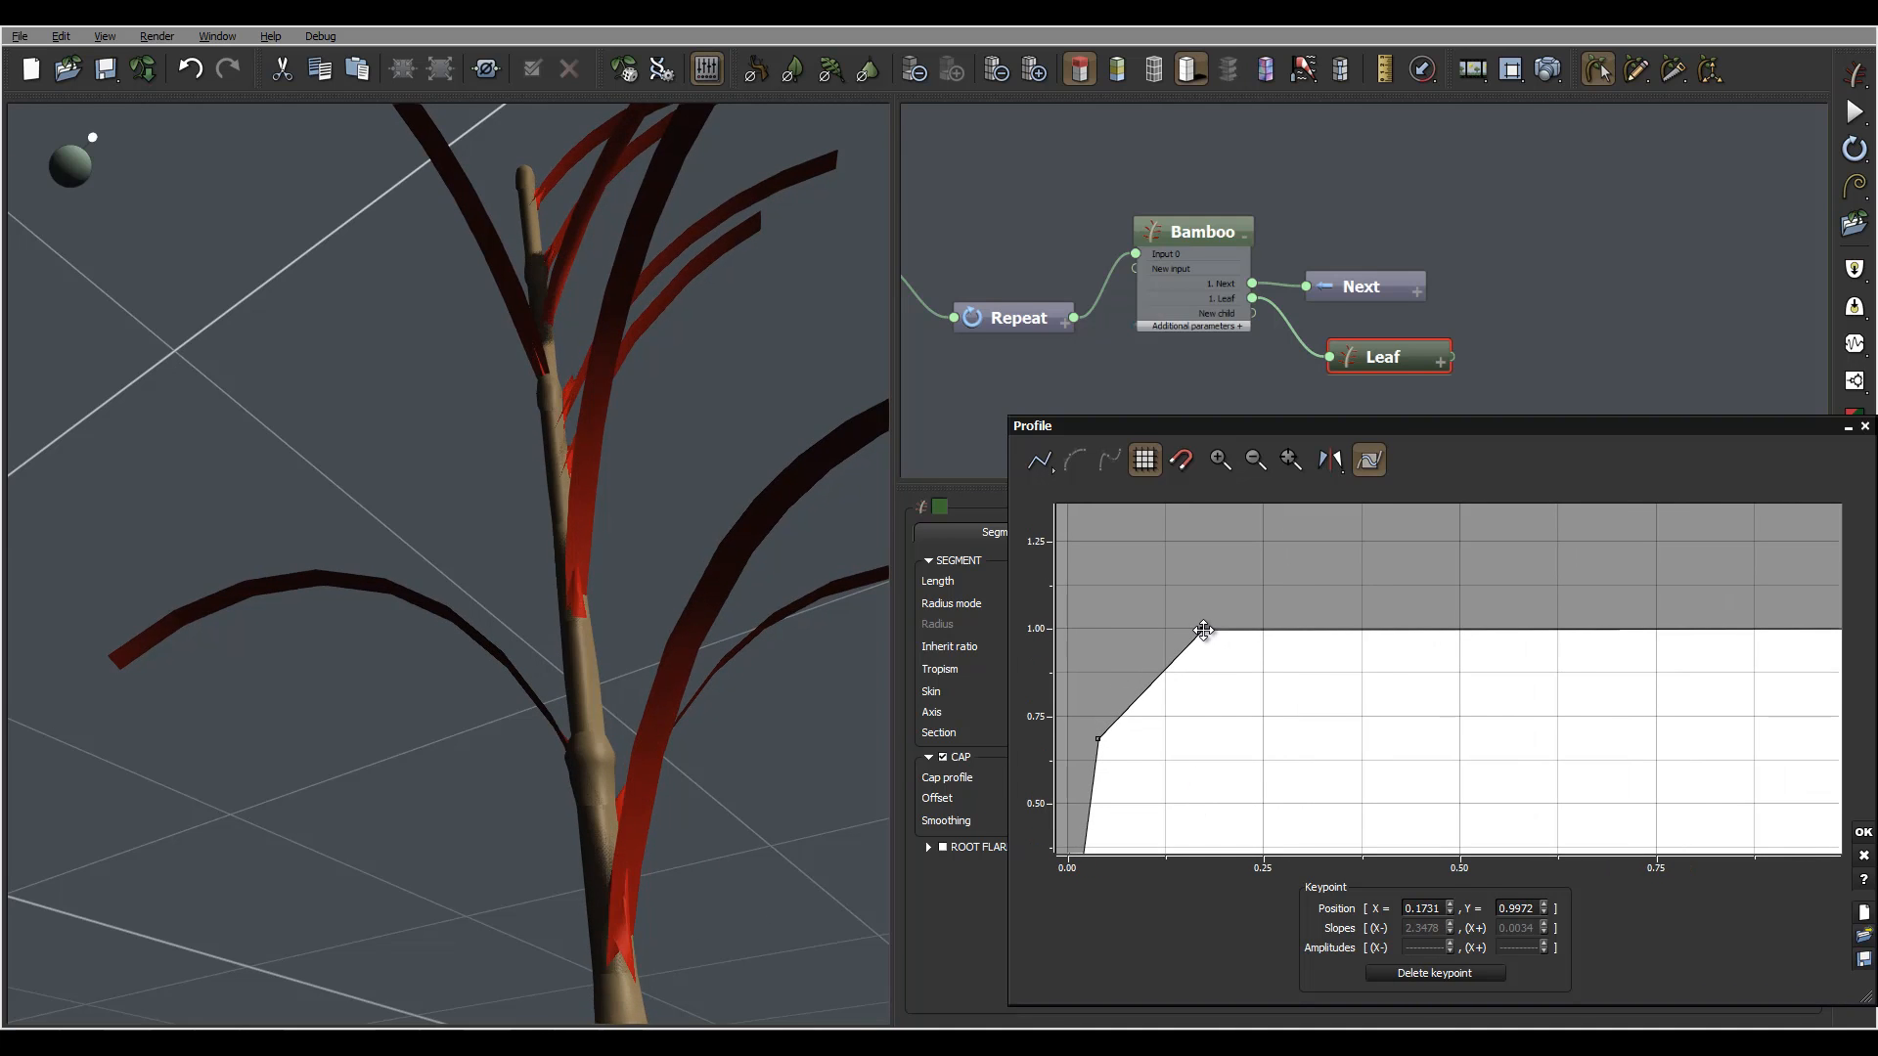
middle_drag(1597, 717, 1105, 623)
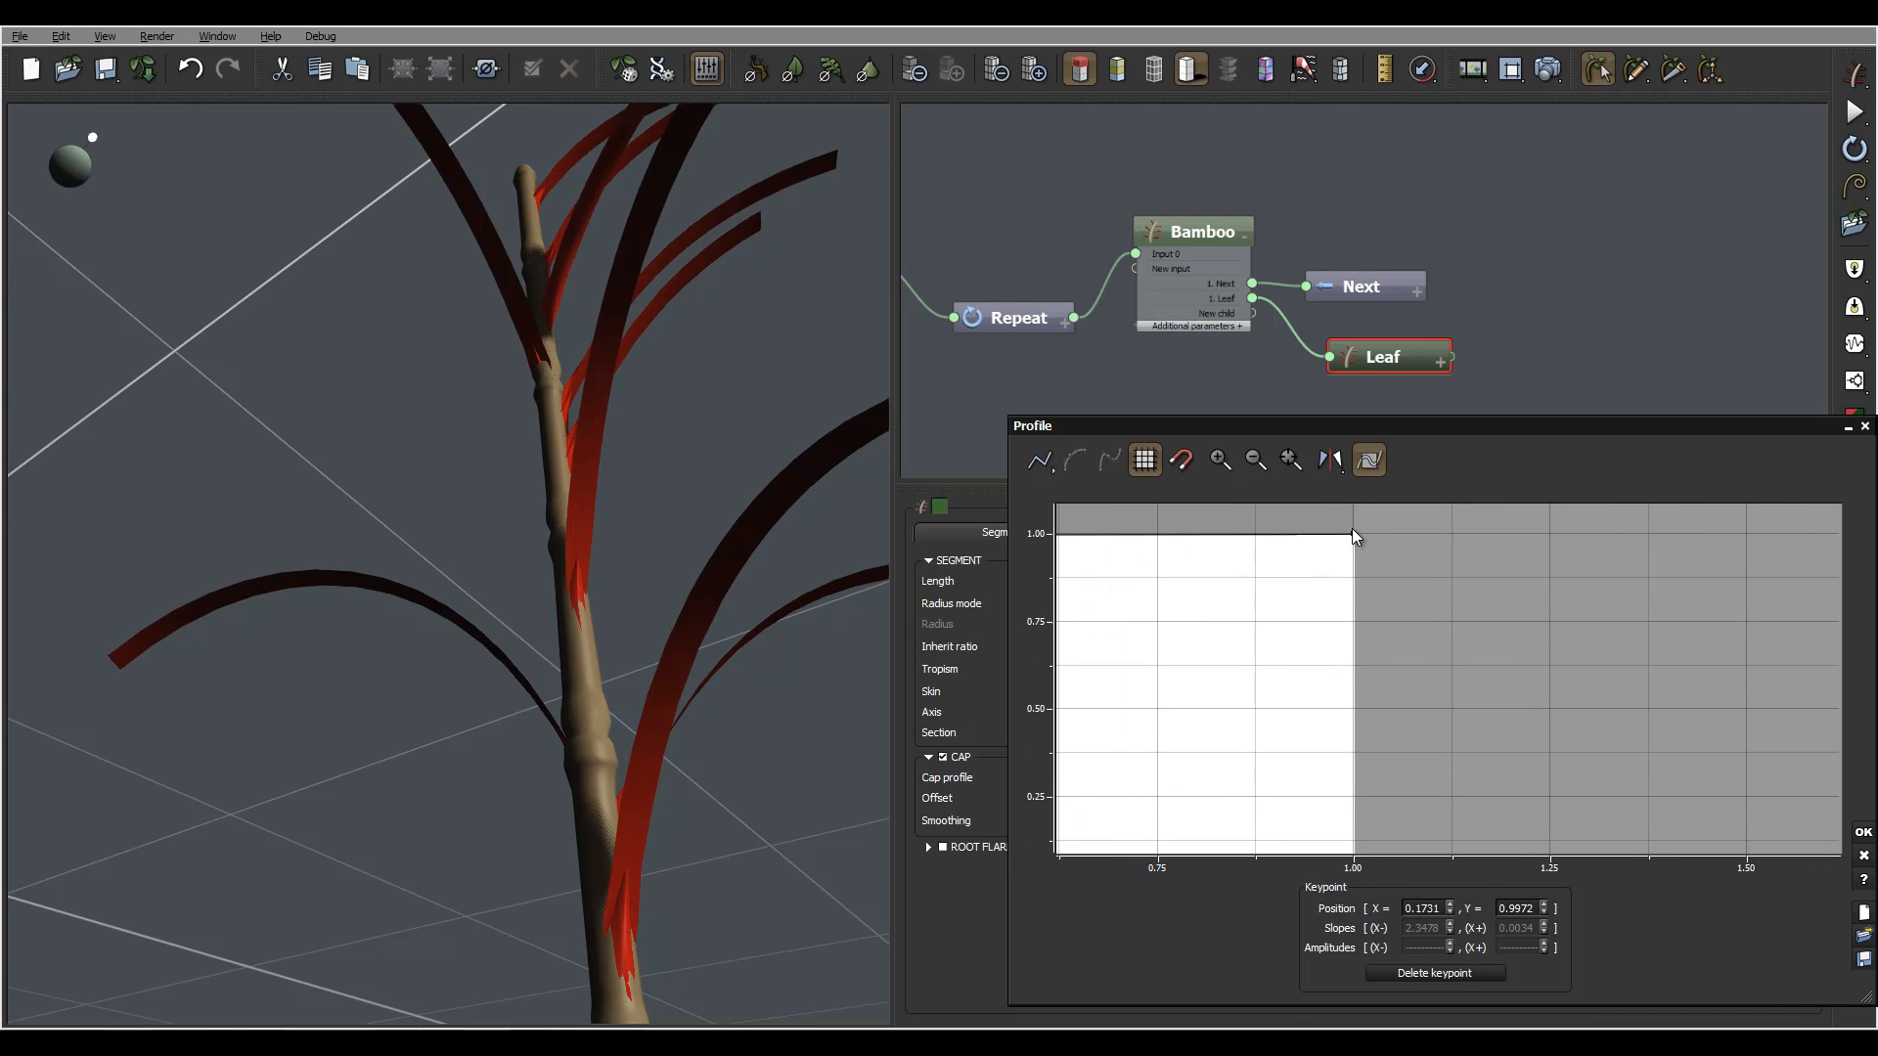
drag(1353, 533, 1385, 745)
middle_drag(1400, 741, 1469, 540)
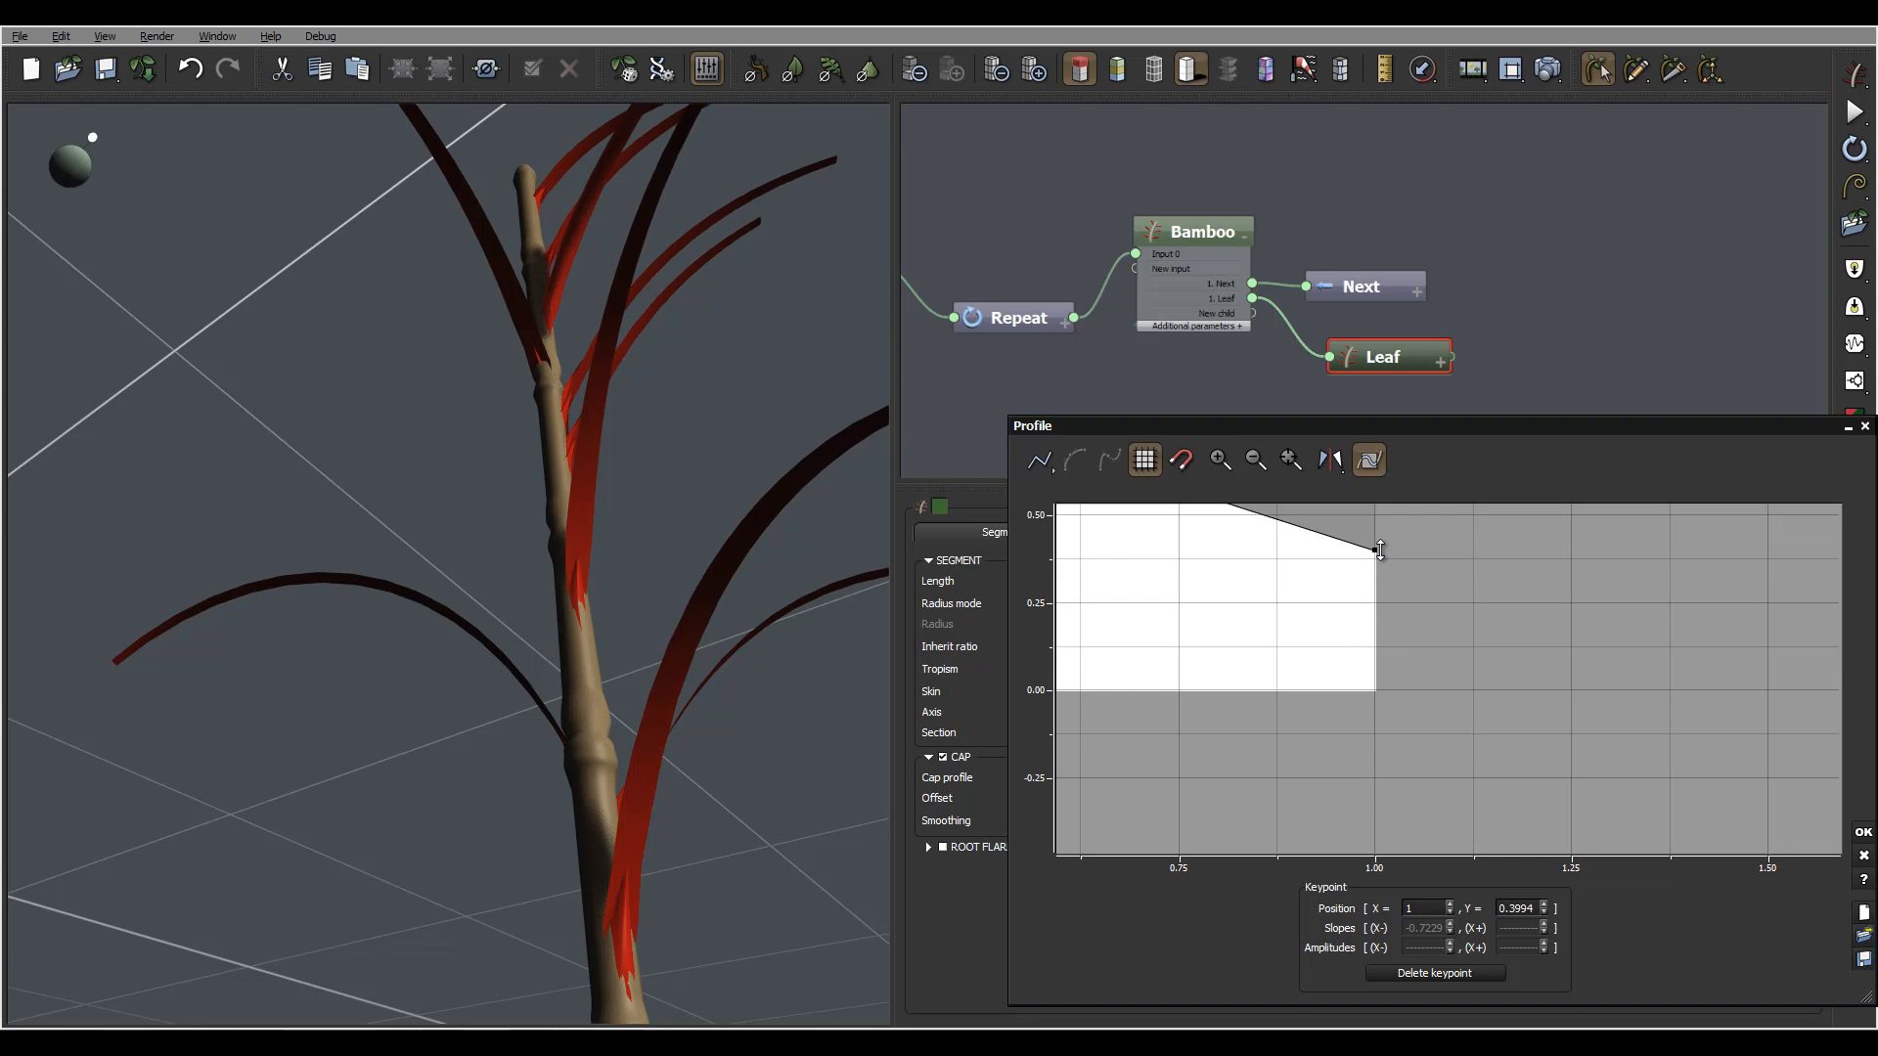
drag(1377, 551, 1400, 687)
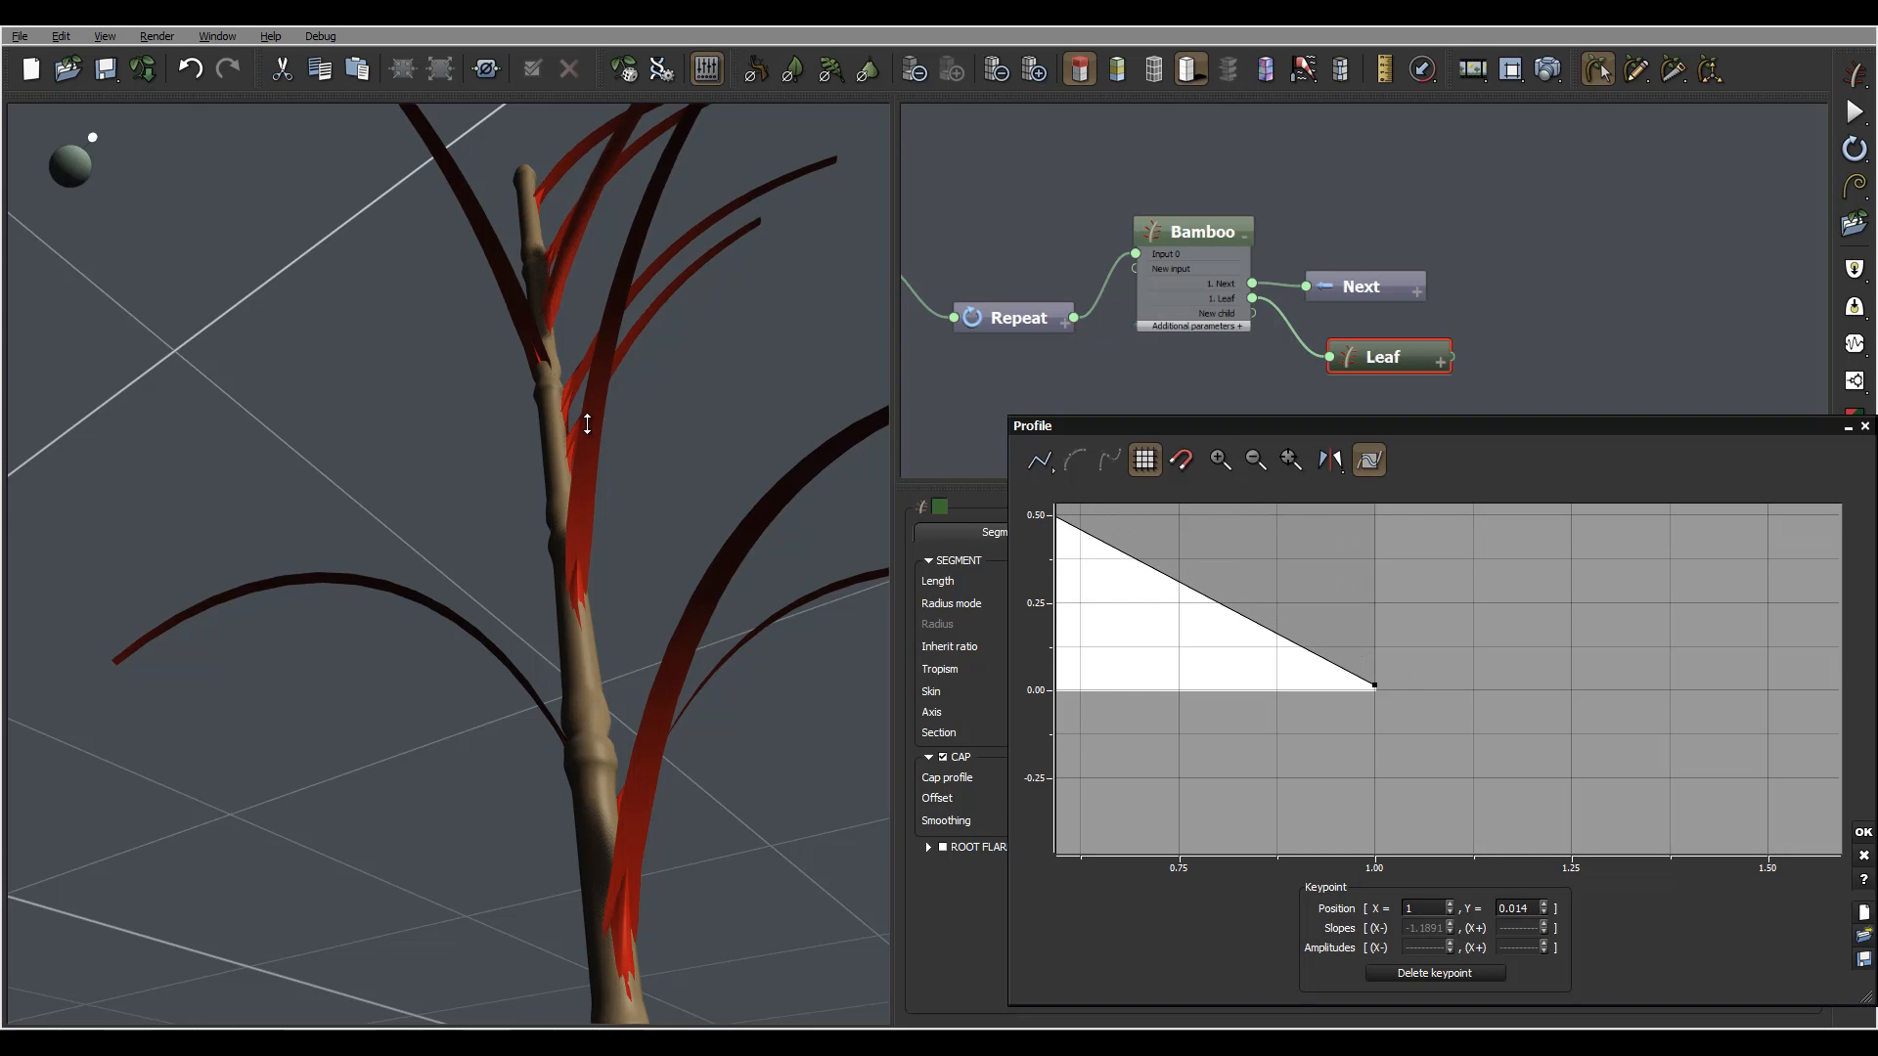
right_drag(740, 443, 783, 509)
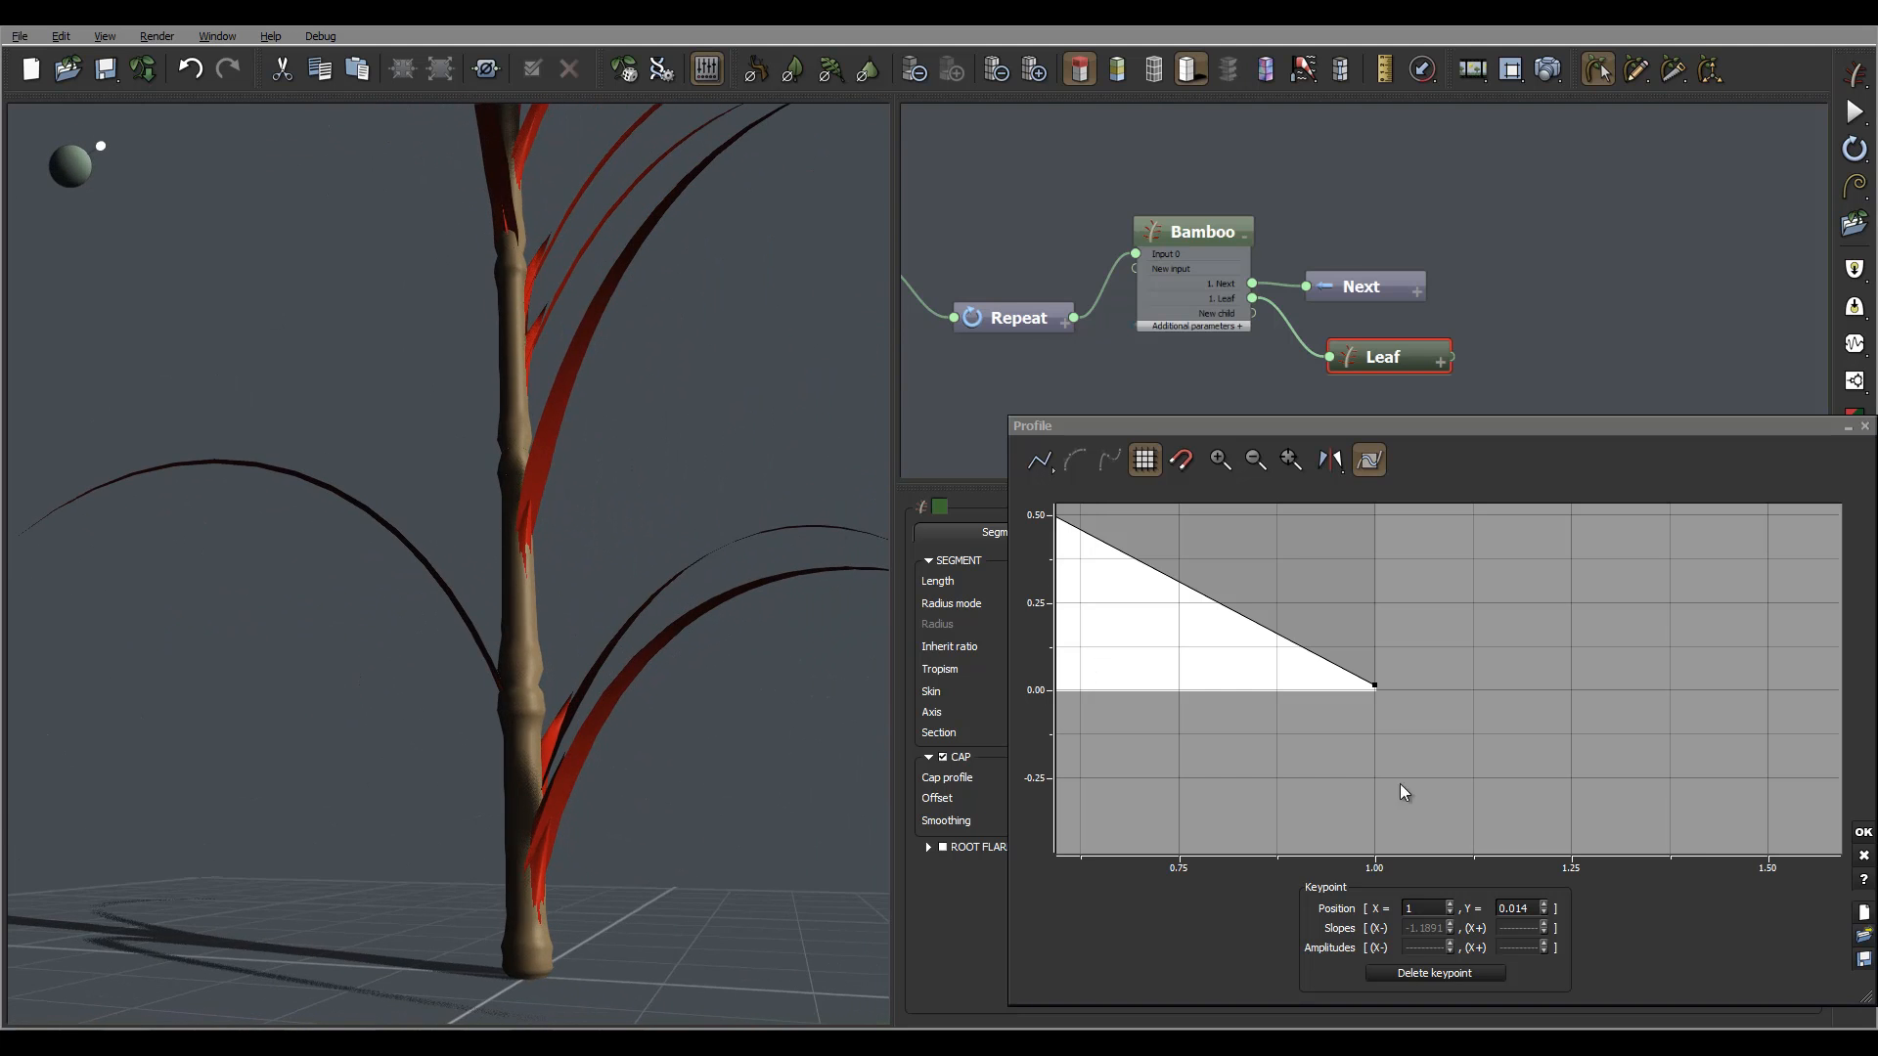
click(1863, 832)
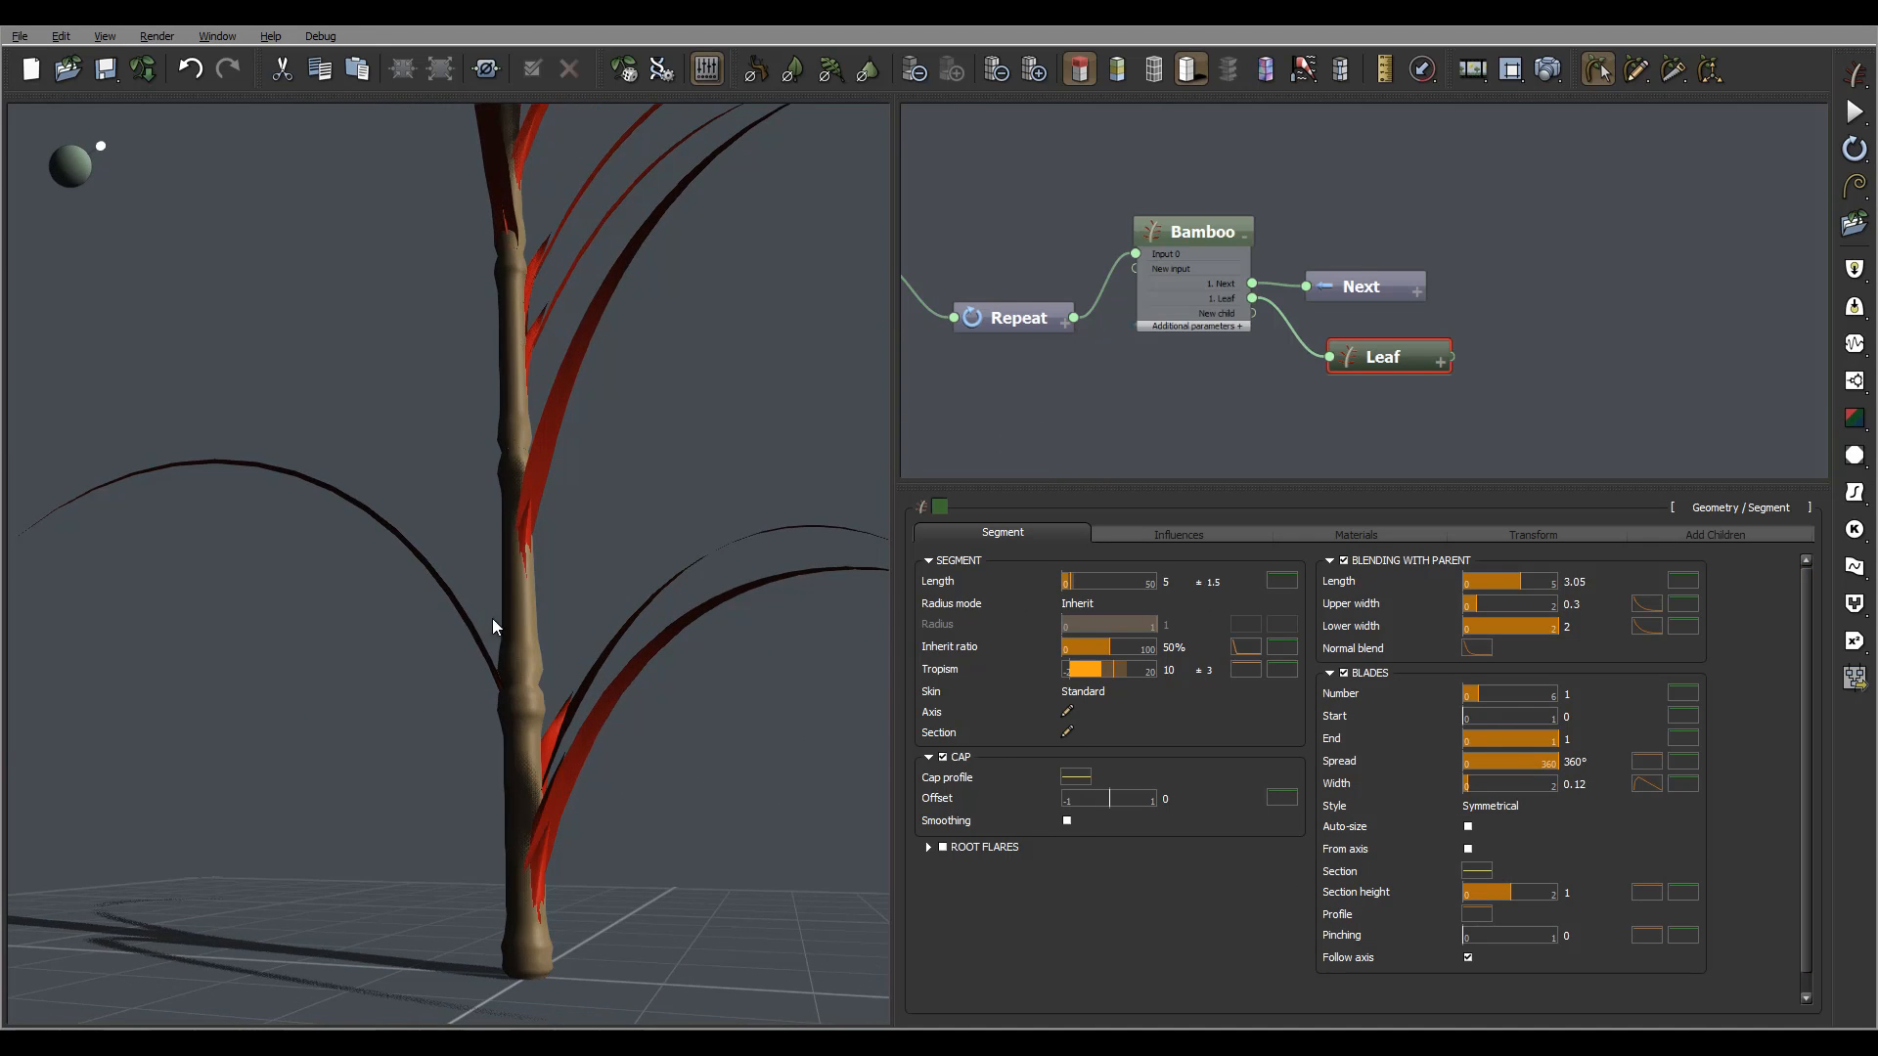
Lower the start keypoint of the Leaf's blade section curve to Y = -0.1061 to fold the blade
right_drag(491, 619, 662, 775)
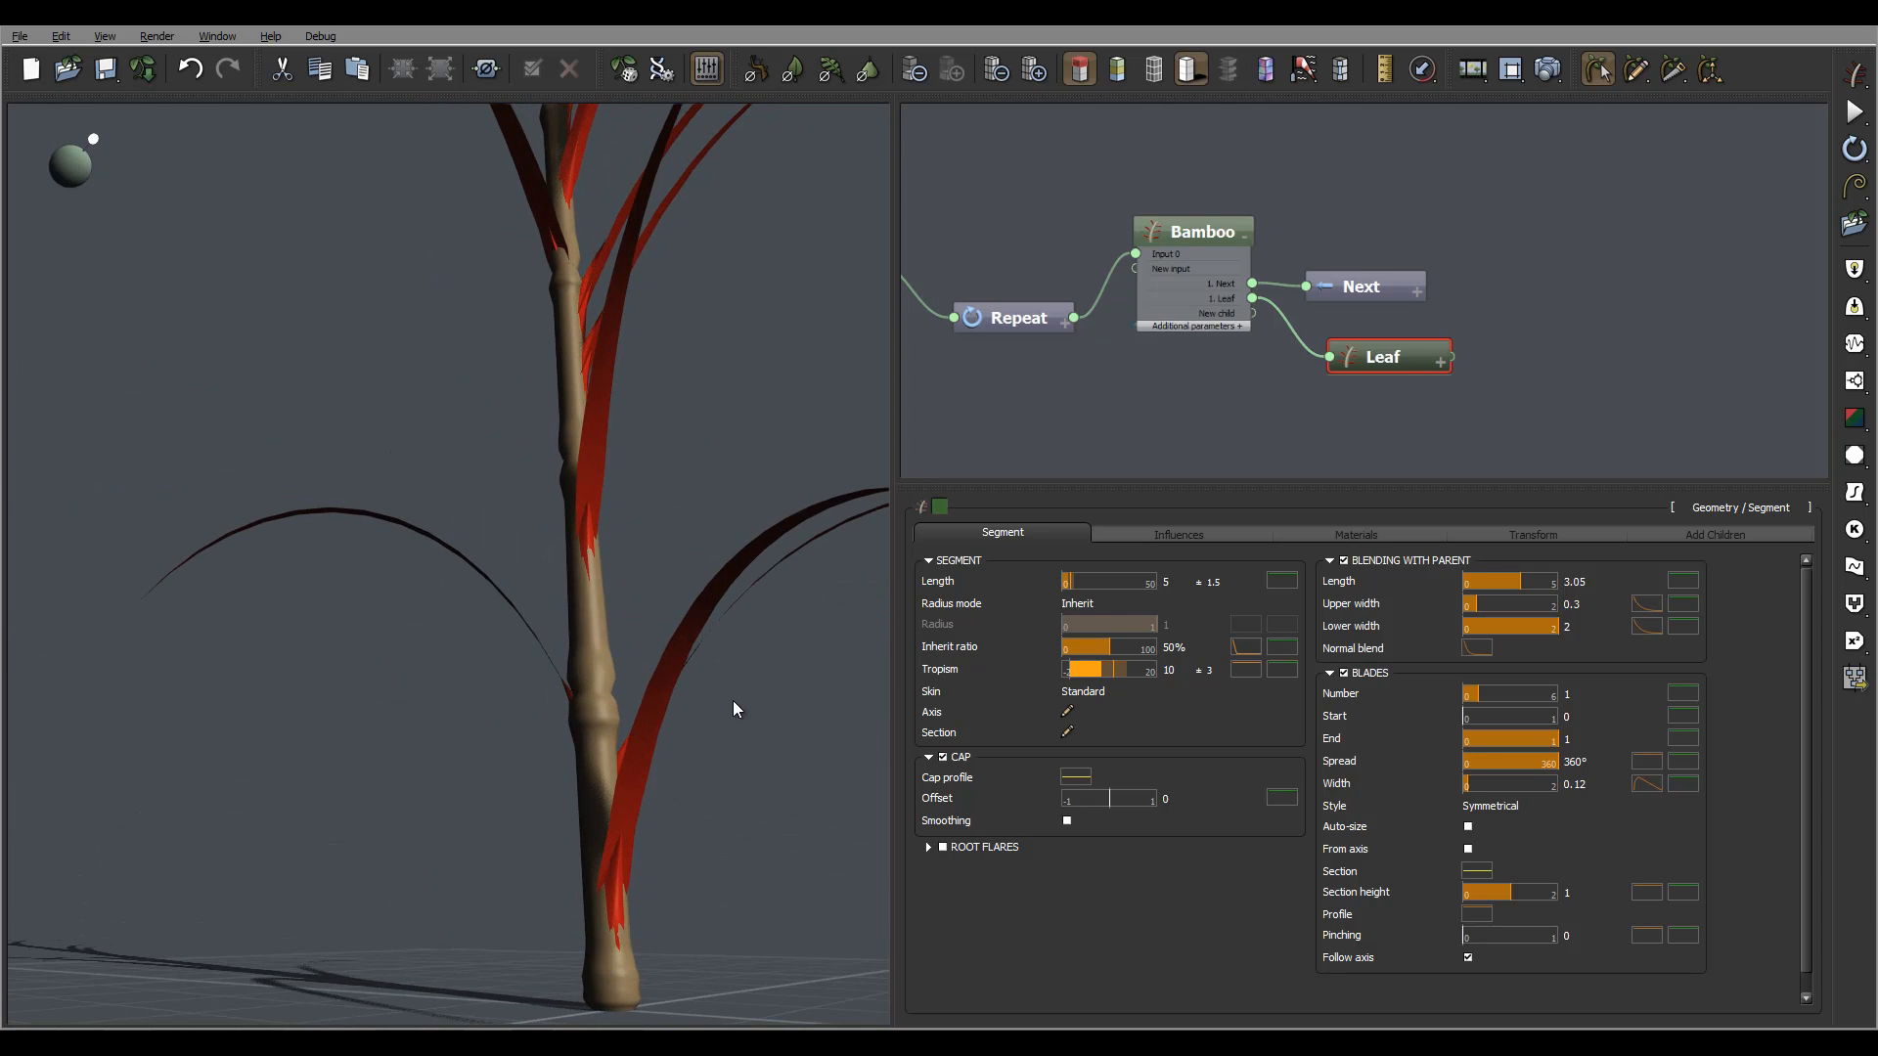
right_drag(733, 701, 1000, 841)
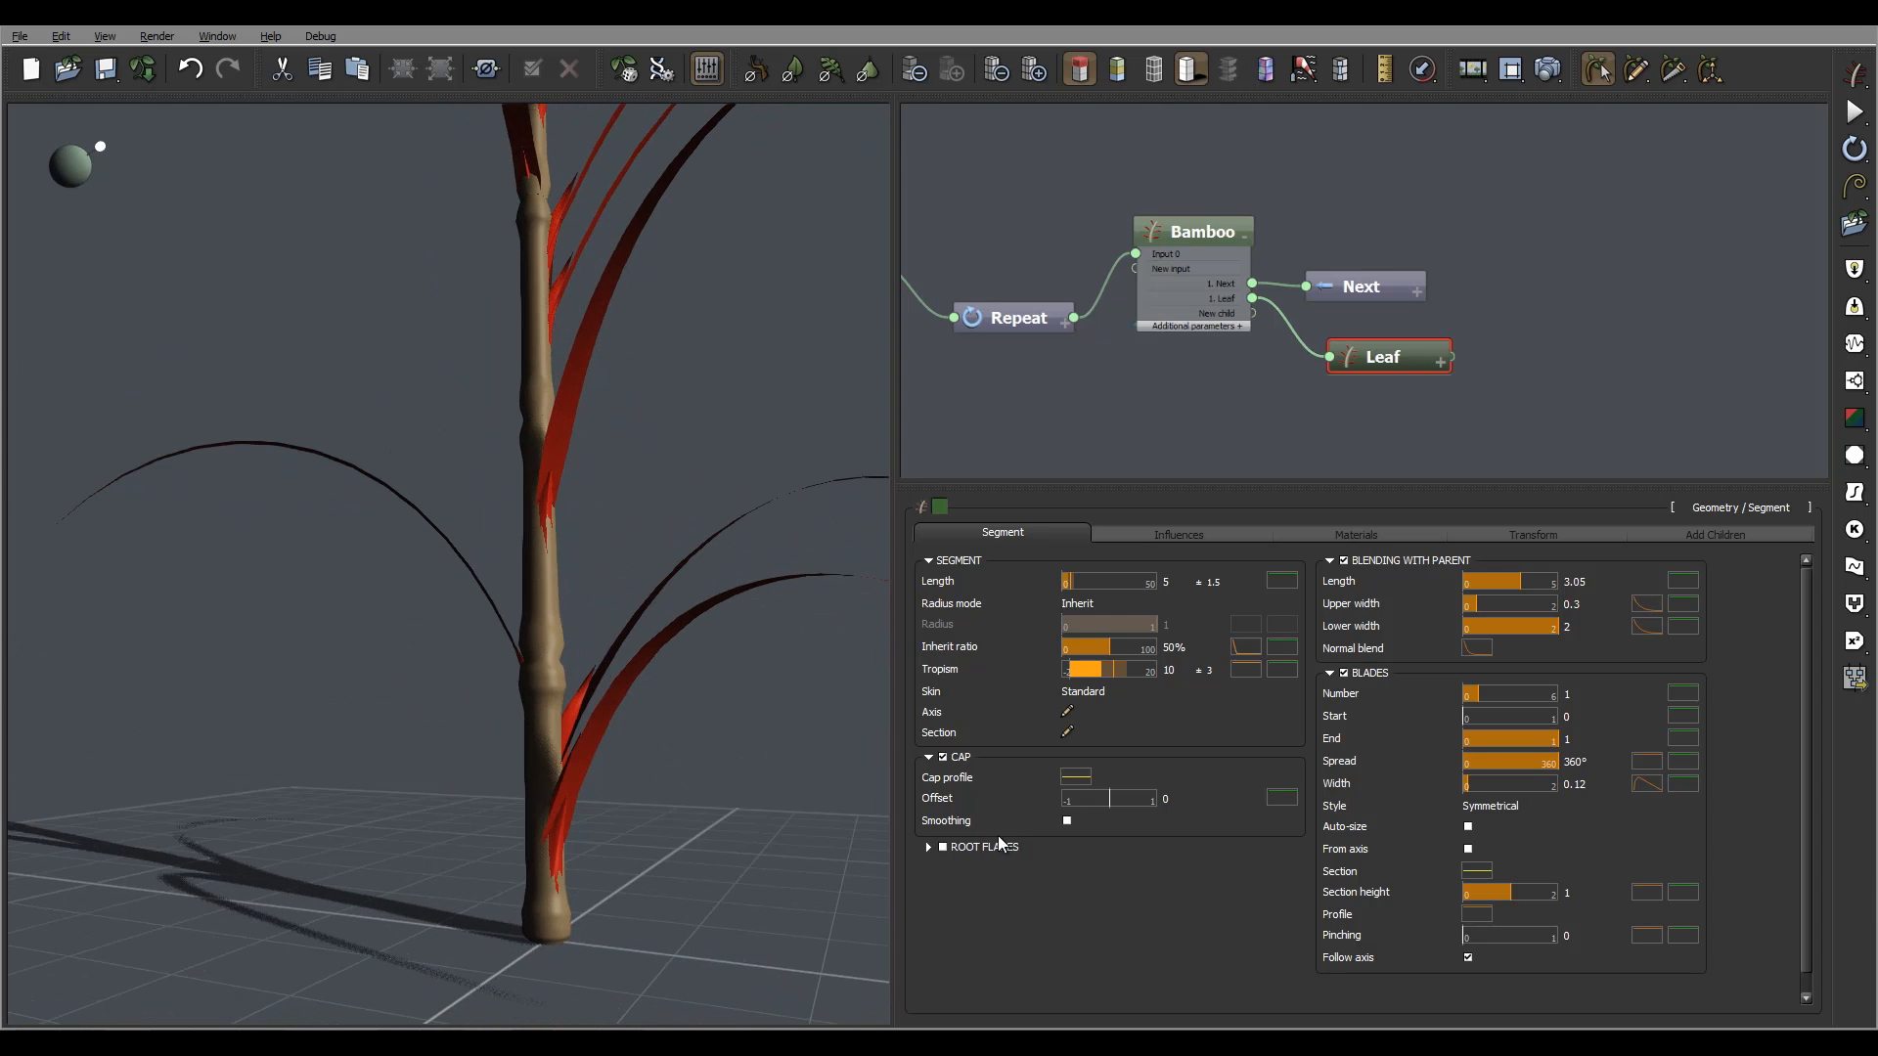
click(1482, 876)
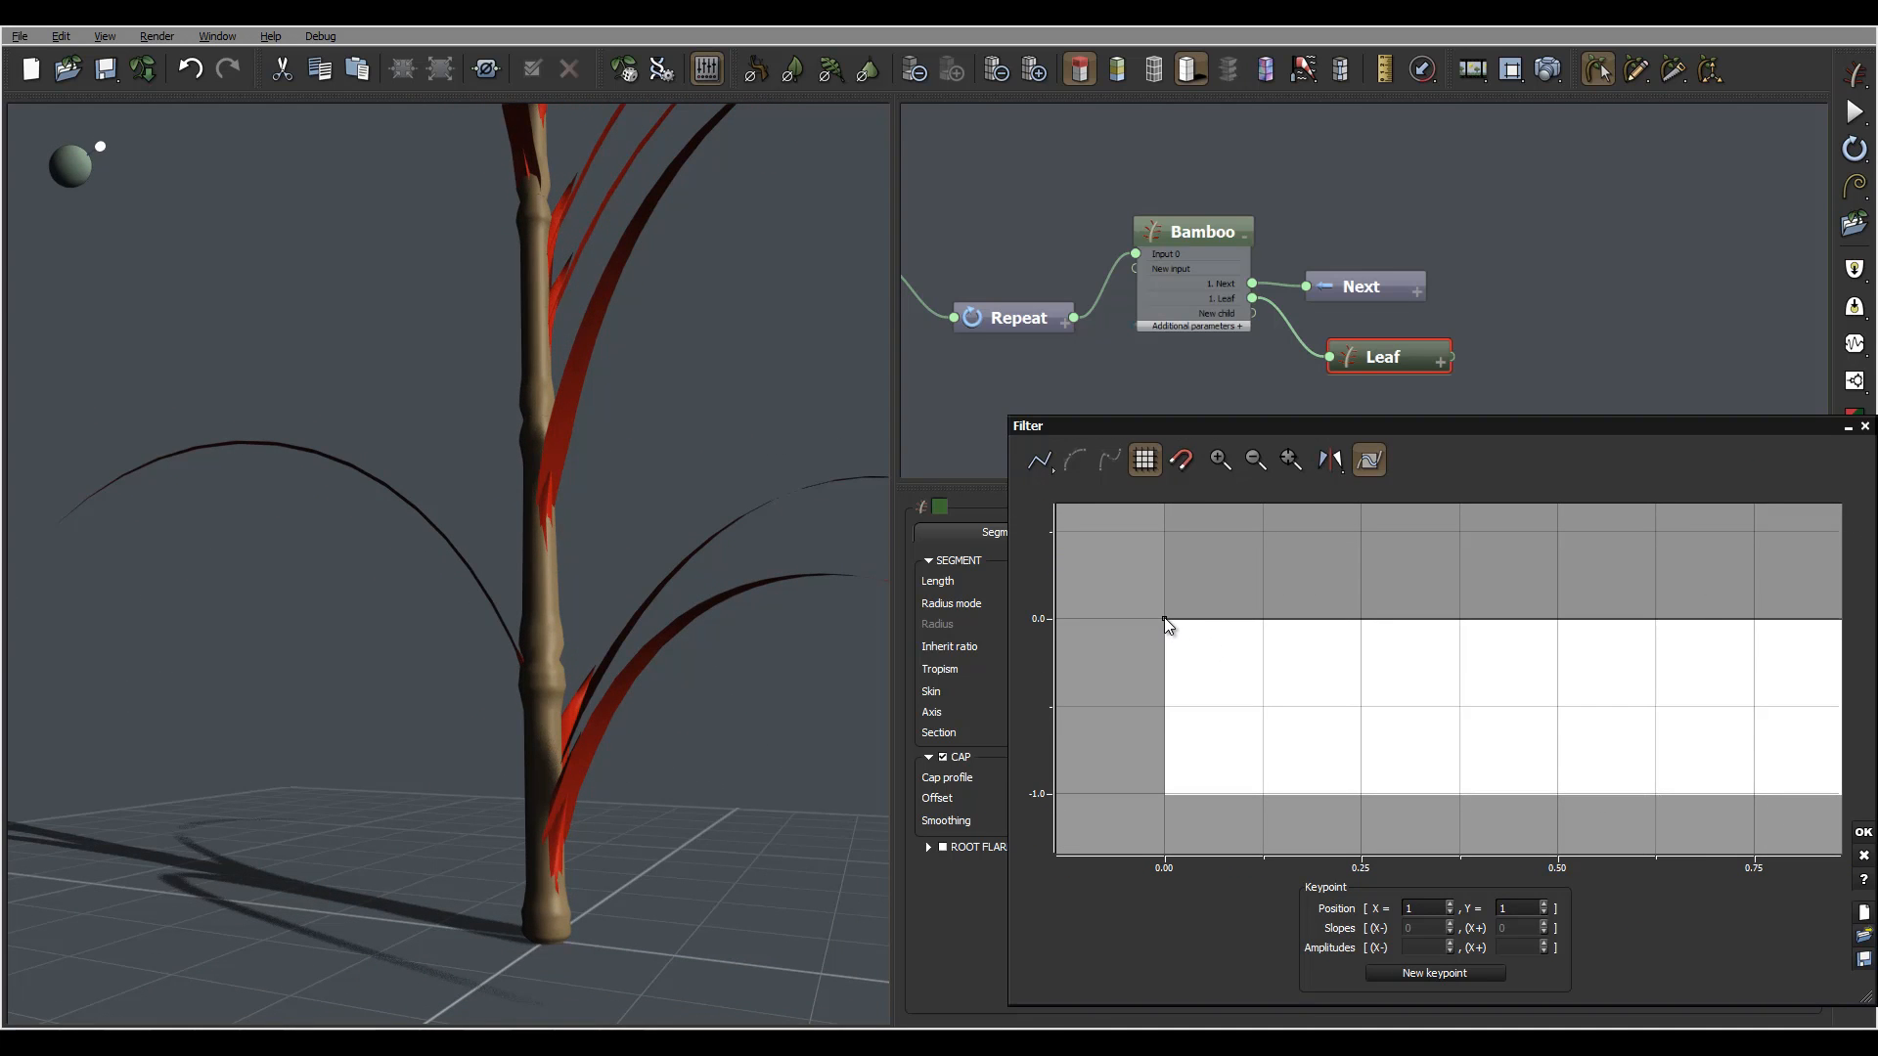
drag(1164, 618, 1164, 662)
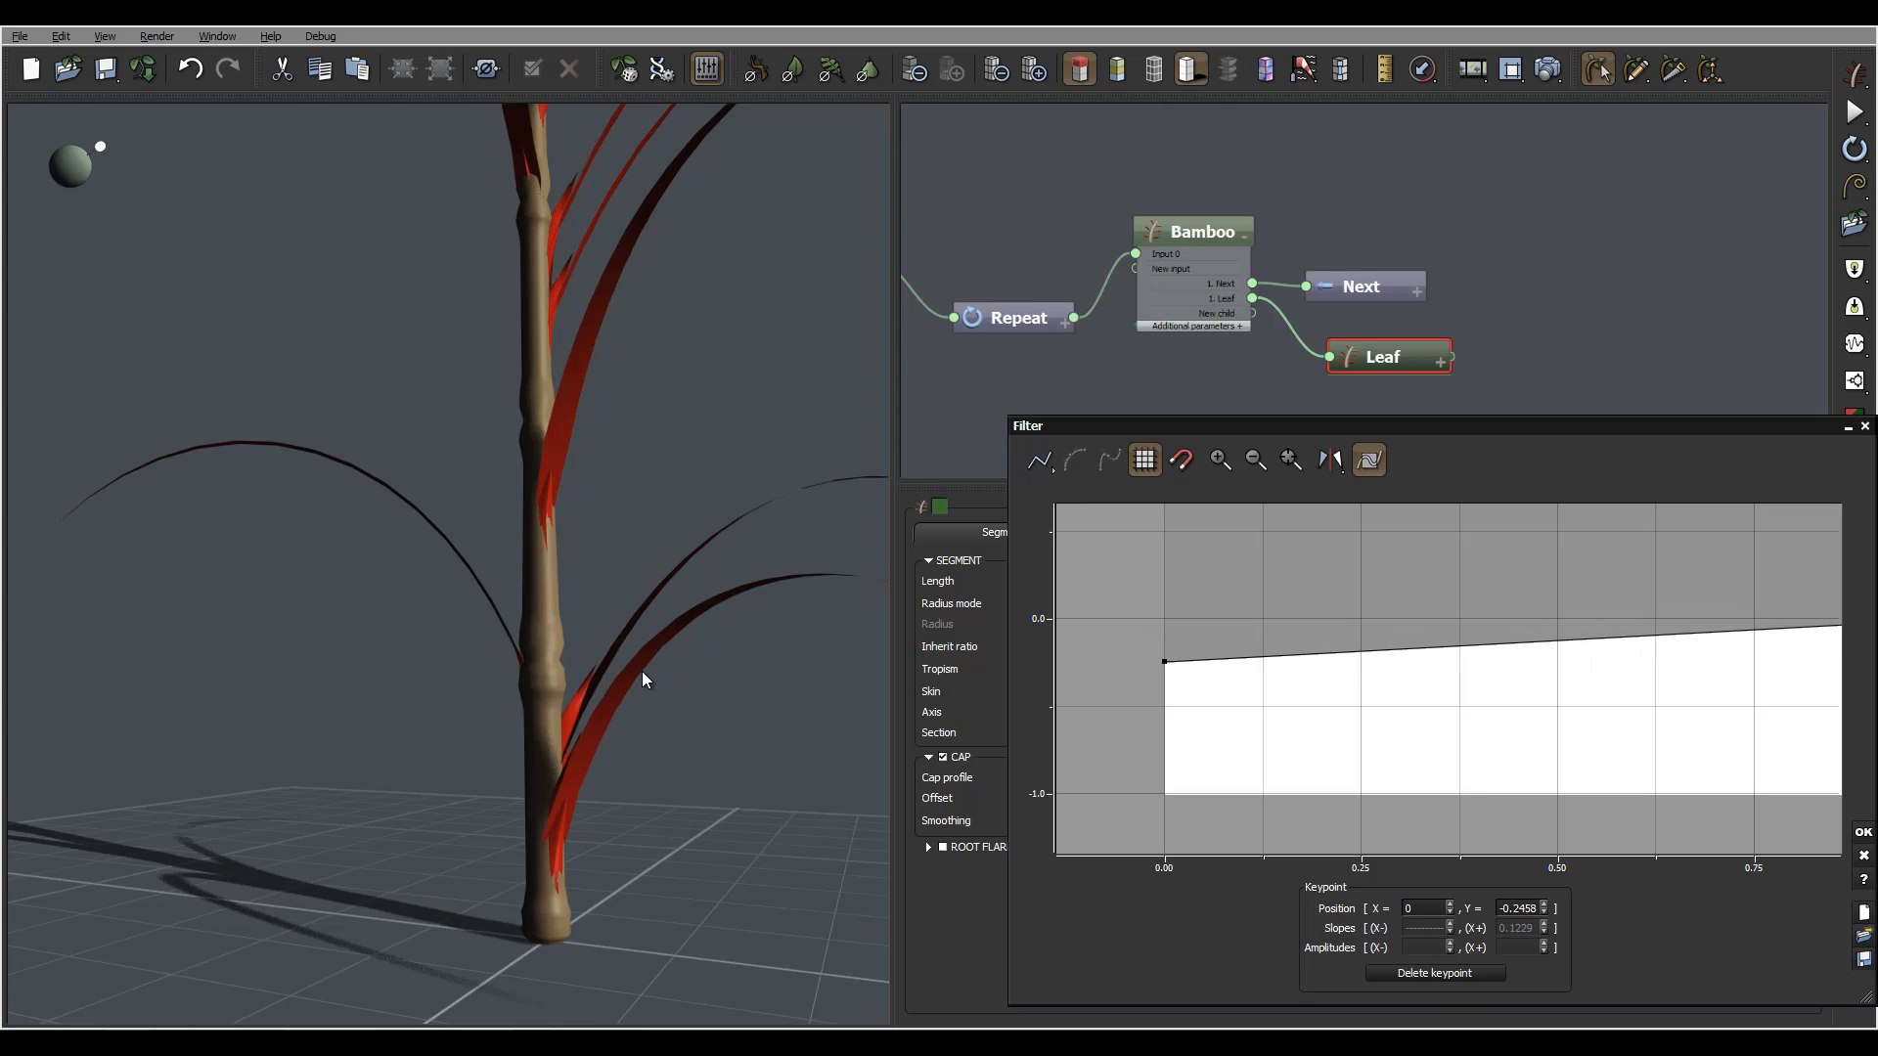
right_drag(607, 655, 438, 713)
right_drag(635, 713, 829, 753)
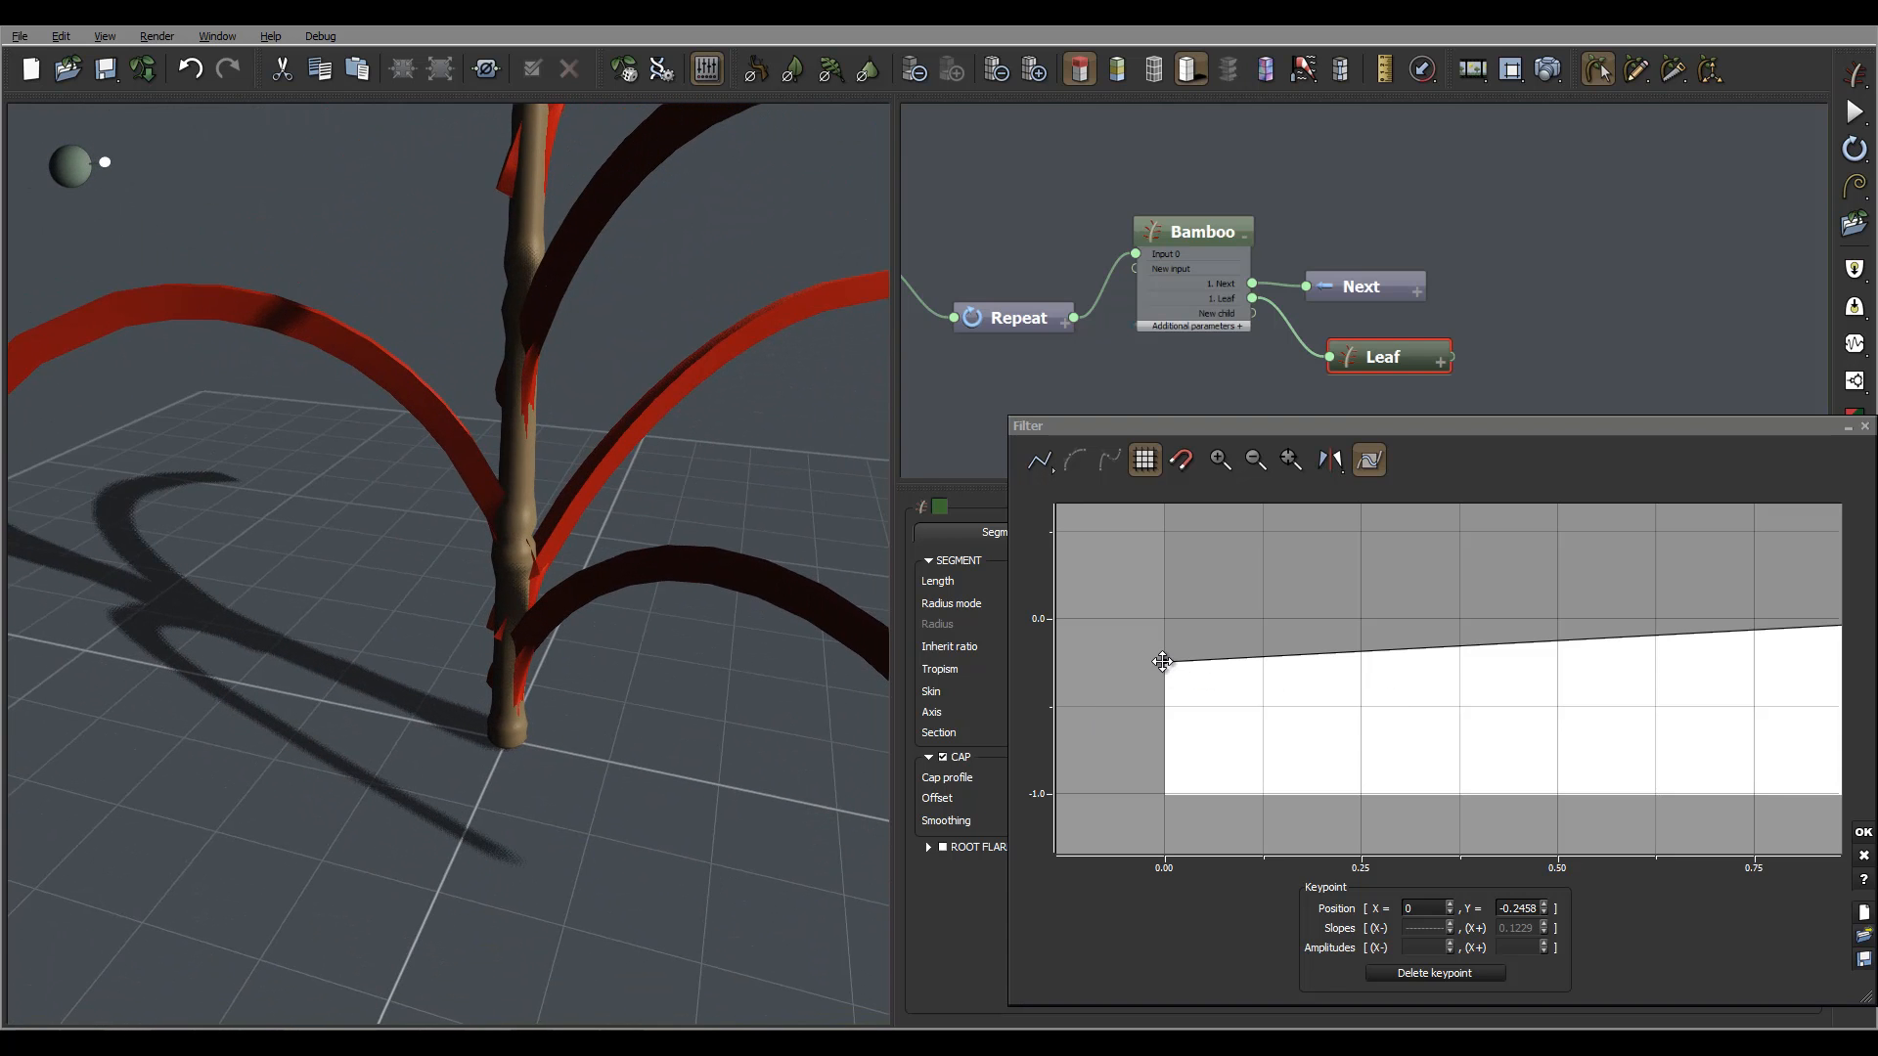
drag(1164, 662, 1163, 637)
Change the blade section curve from linear to smooth interpolation and accept it
click(1037, 462)
click(1035, 468)
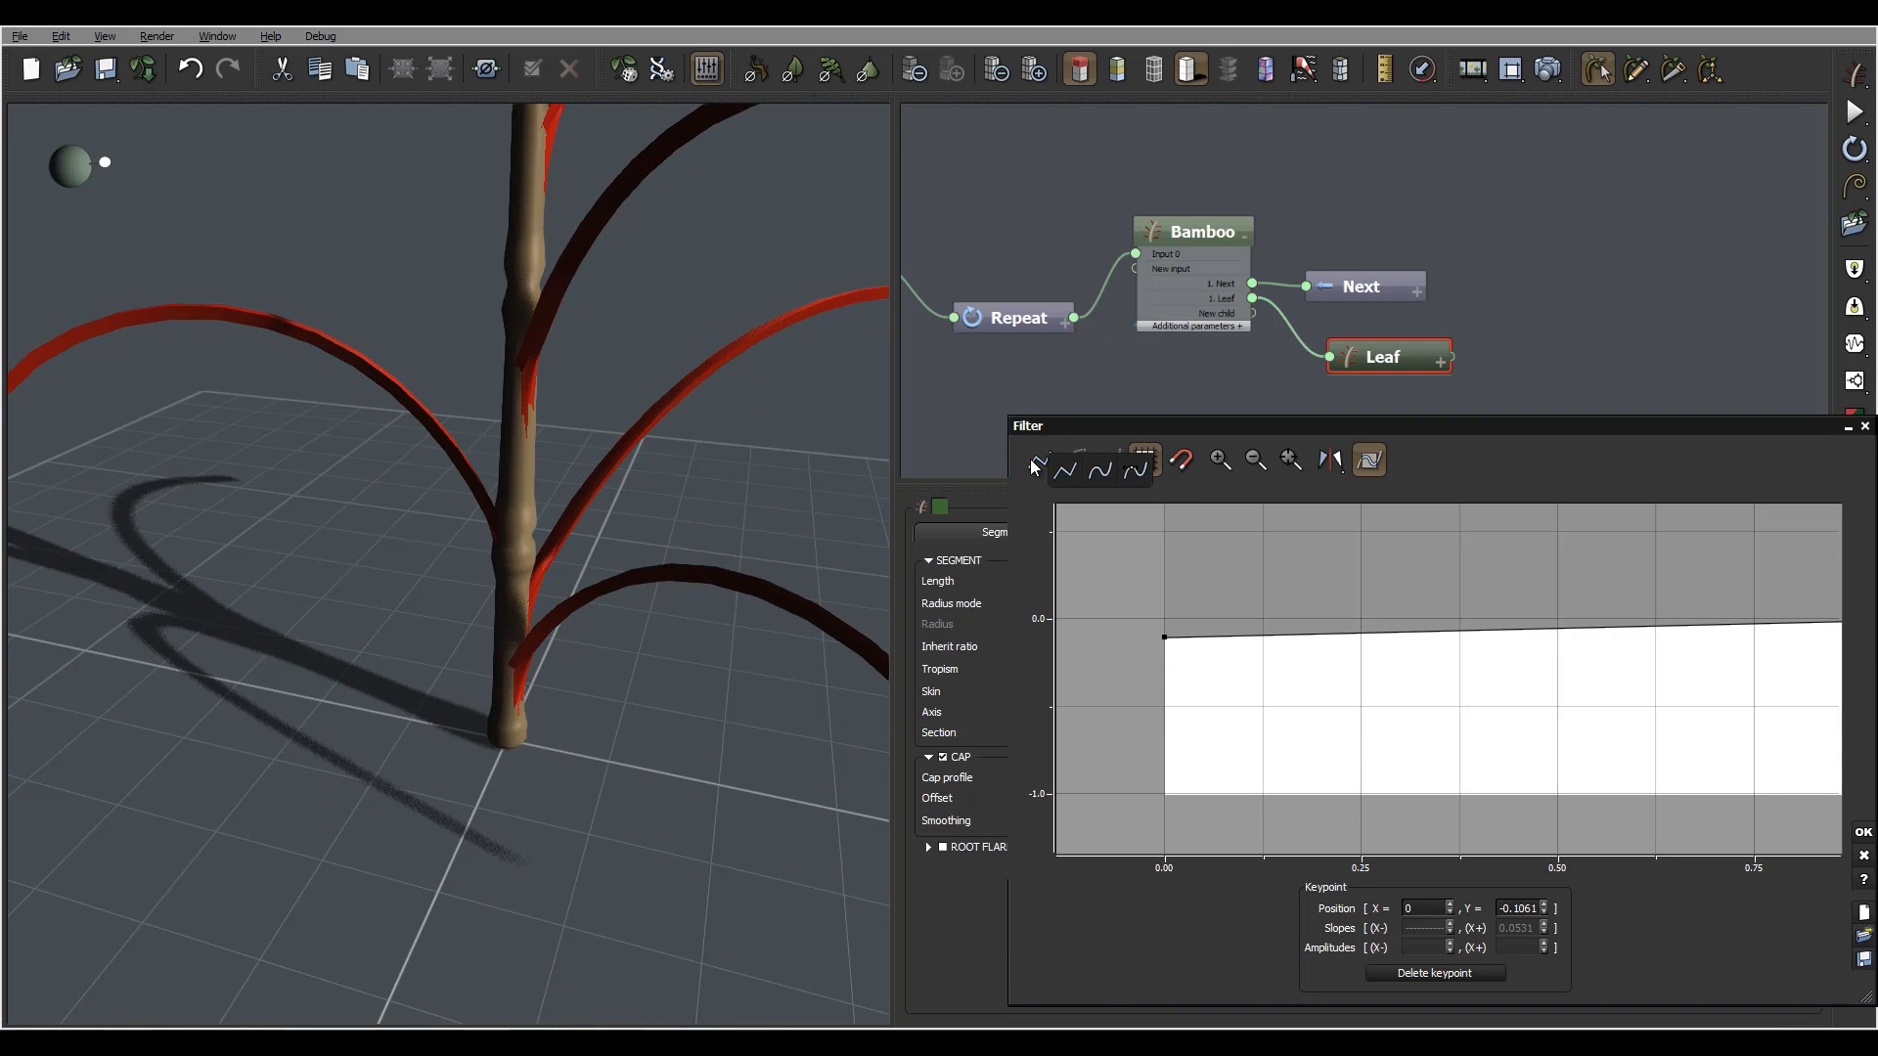
click(1090, 470)
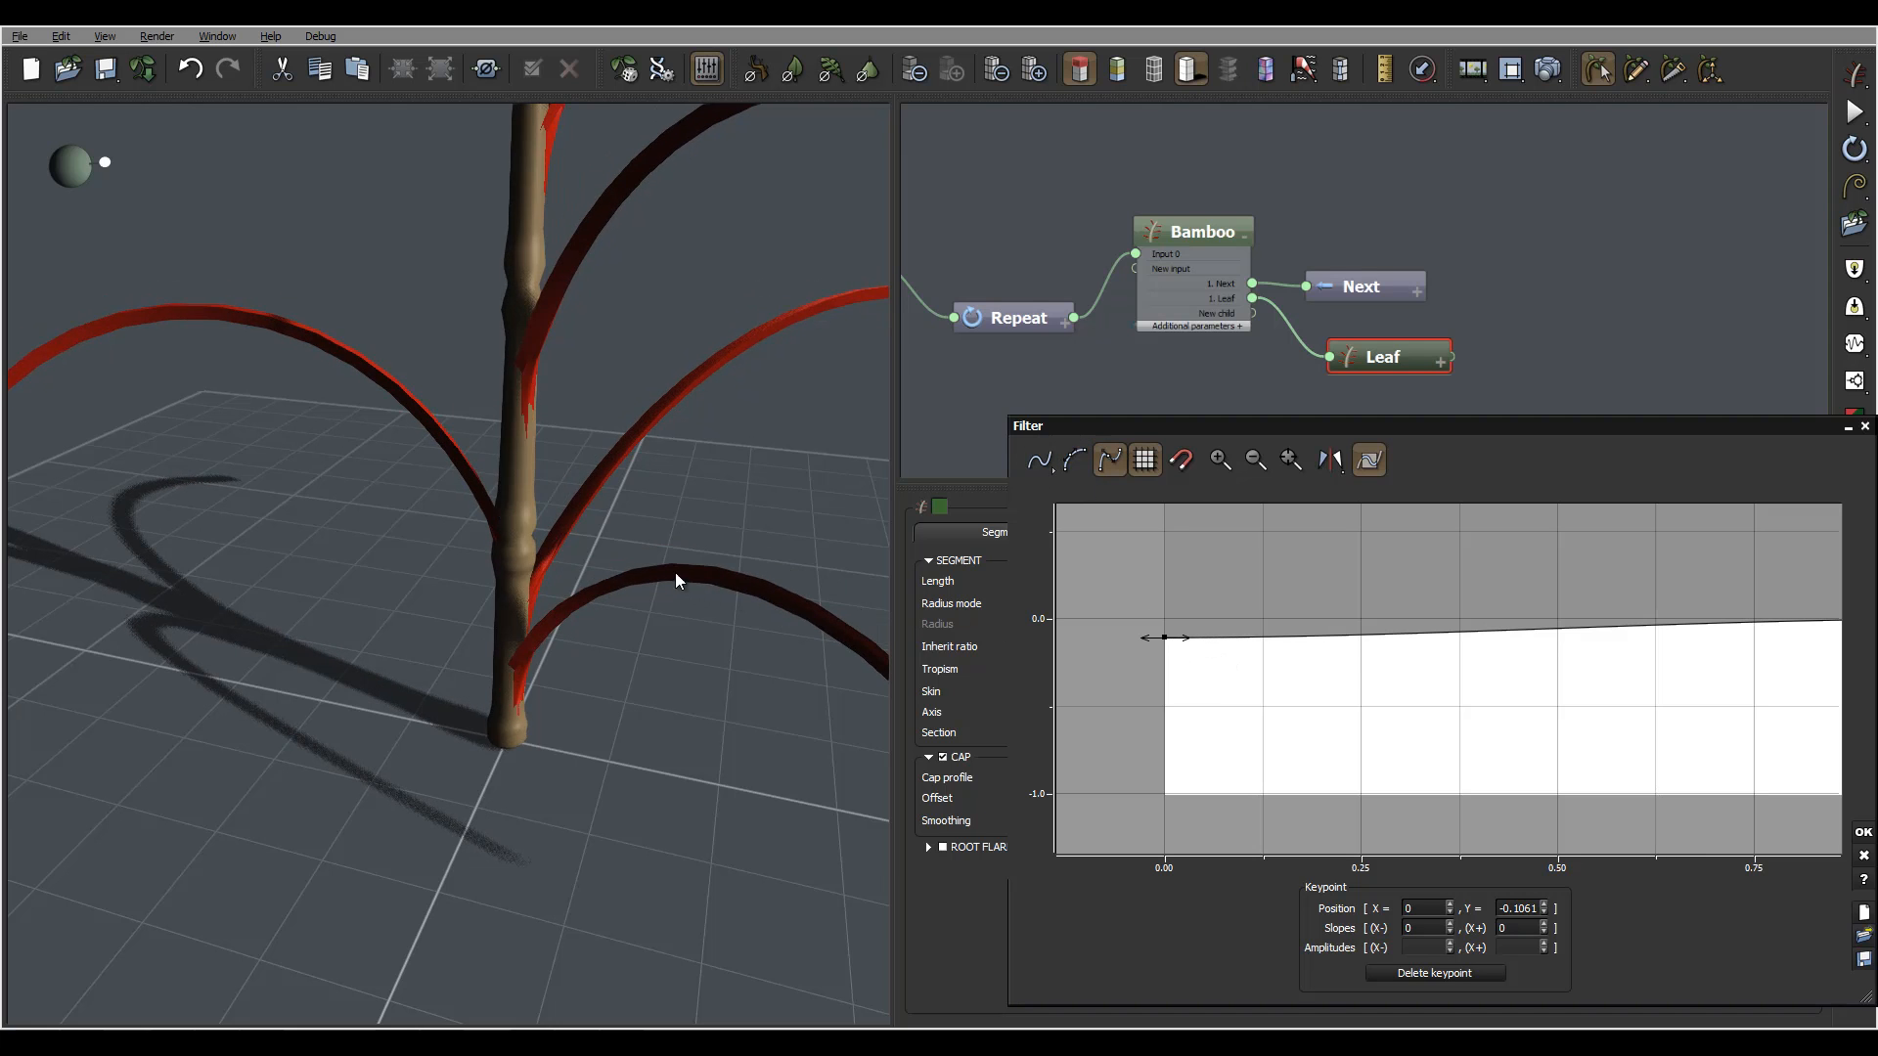
right_drag(675, 572, 688, 492)
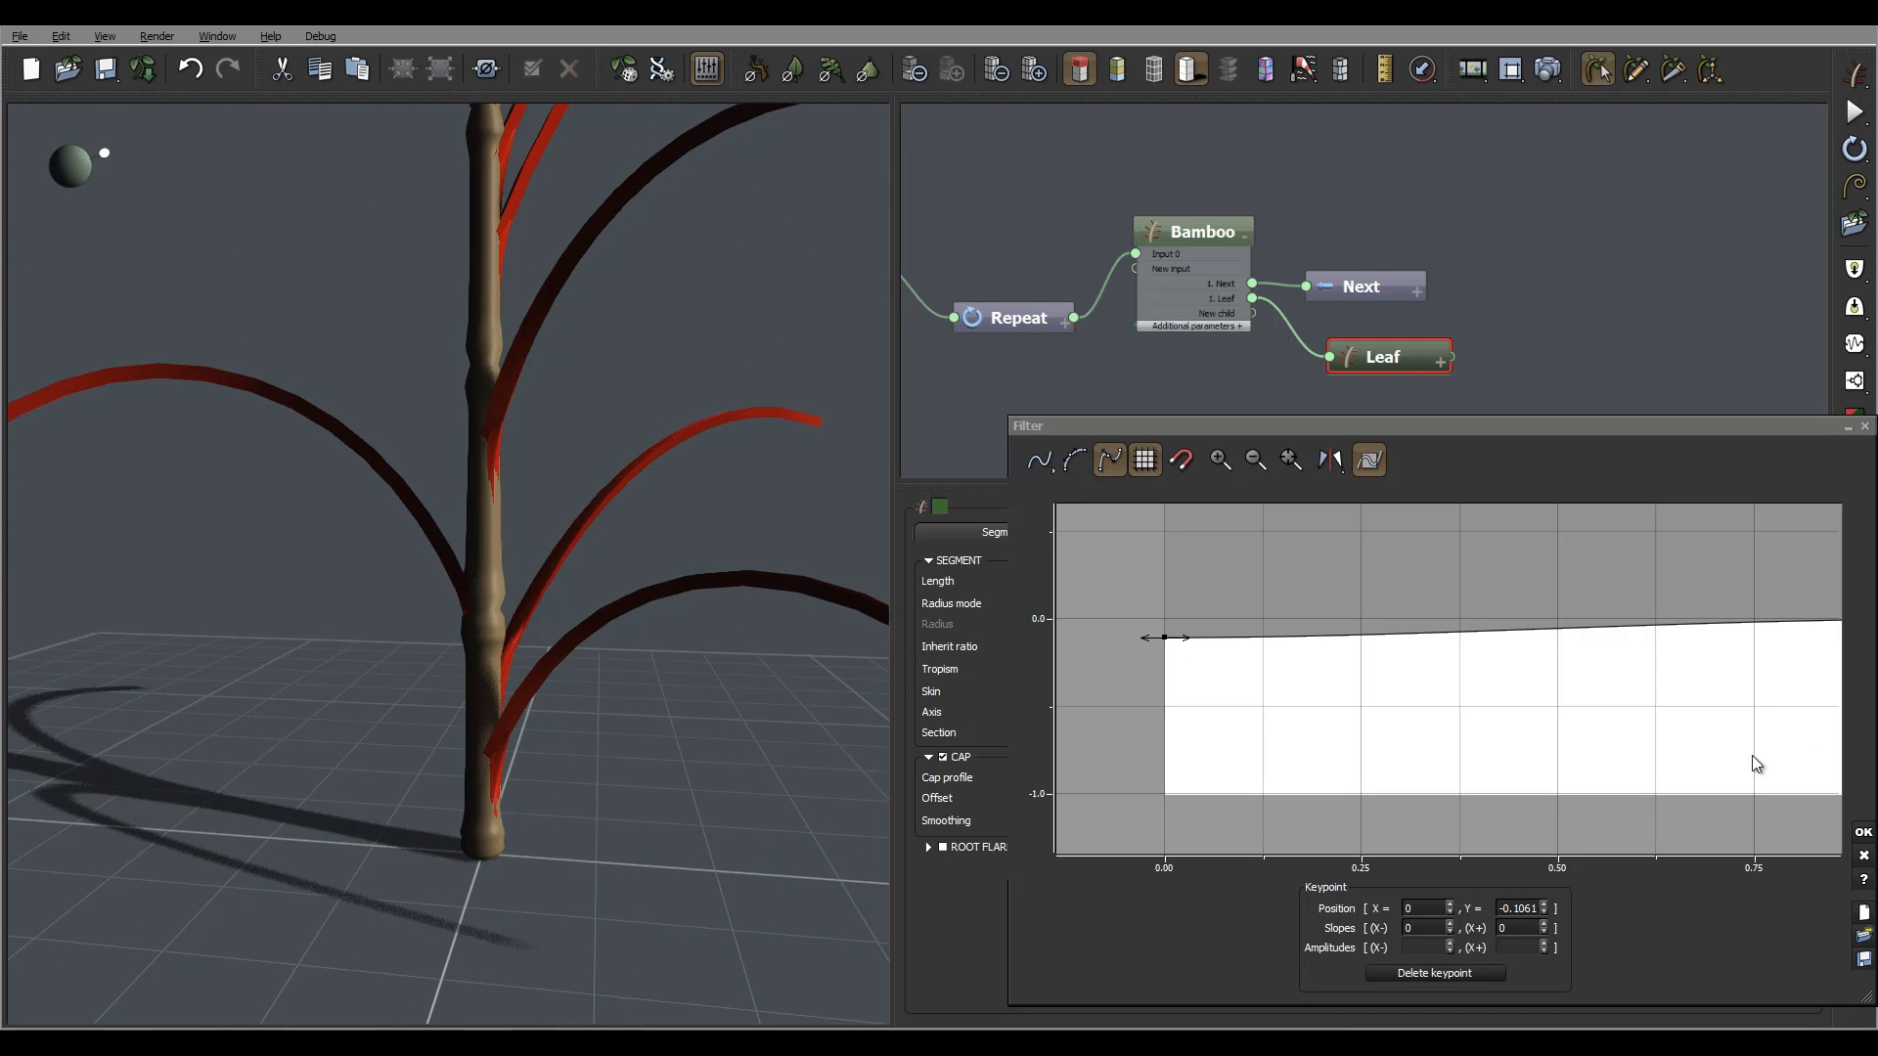
click(1857, 830)
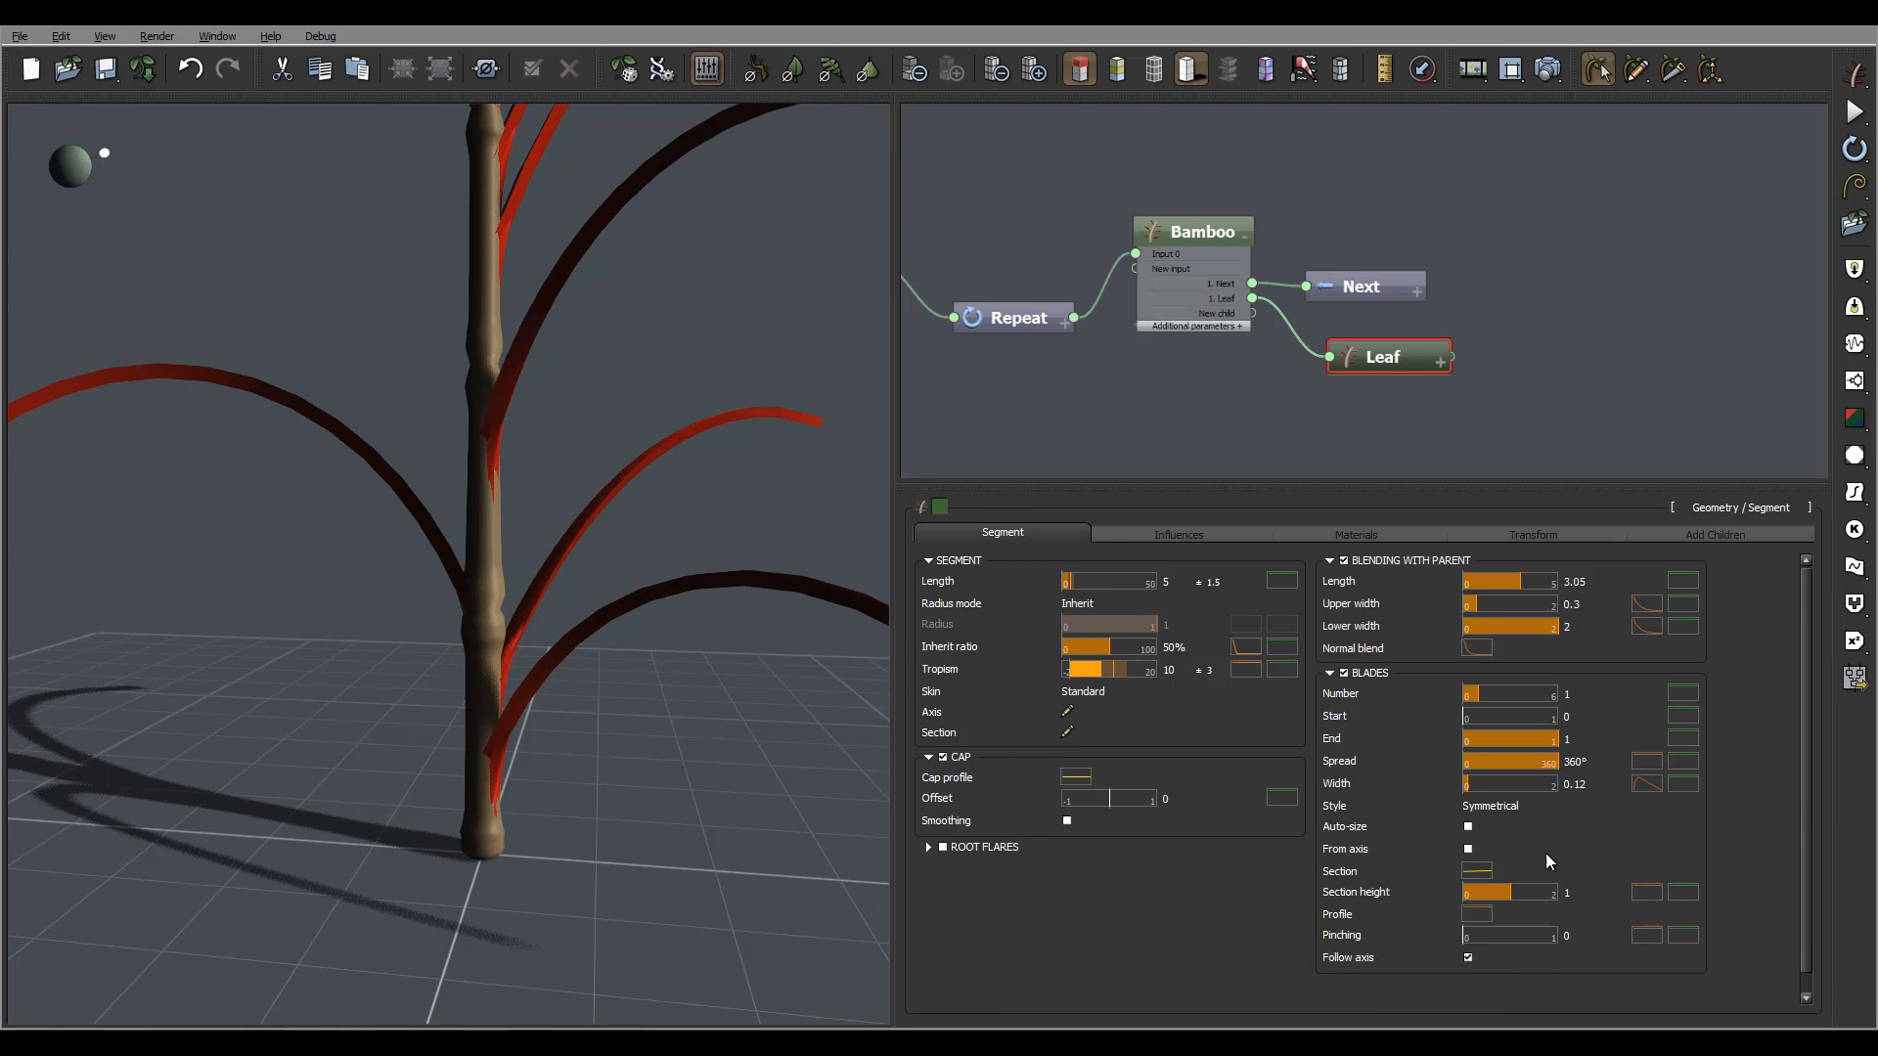
Reduce the Leaf's blade section height to 0.43
drag(1509, 885, 1474, 886)
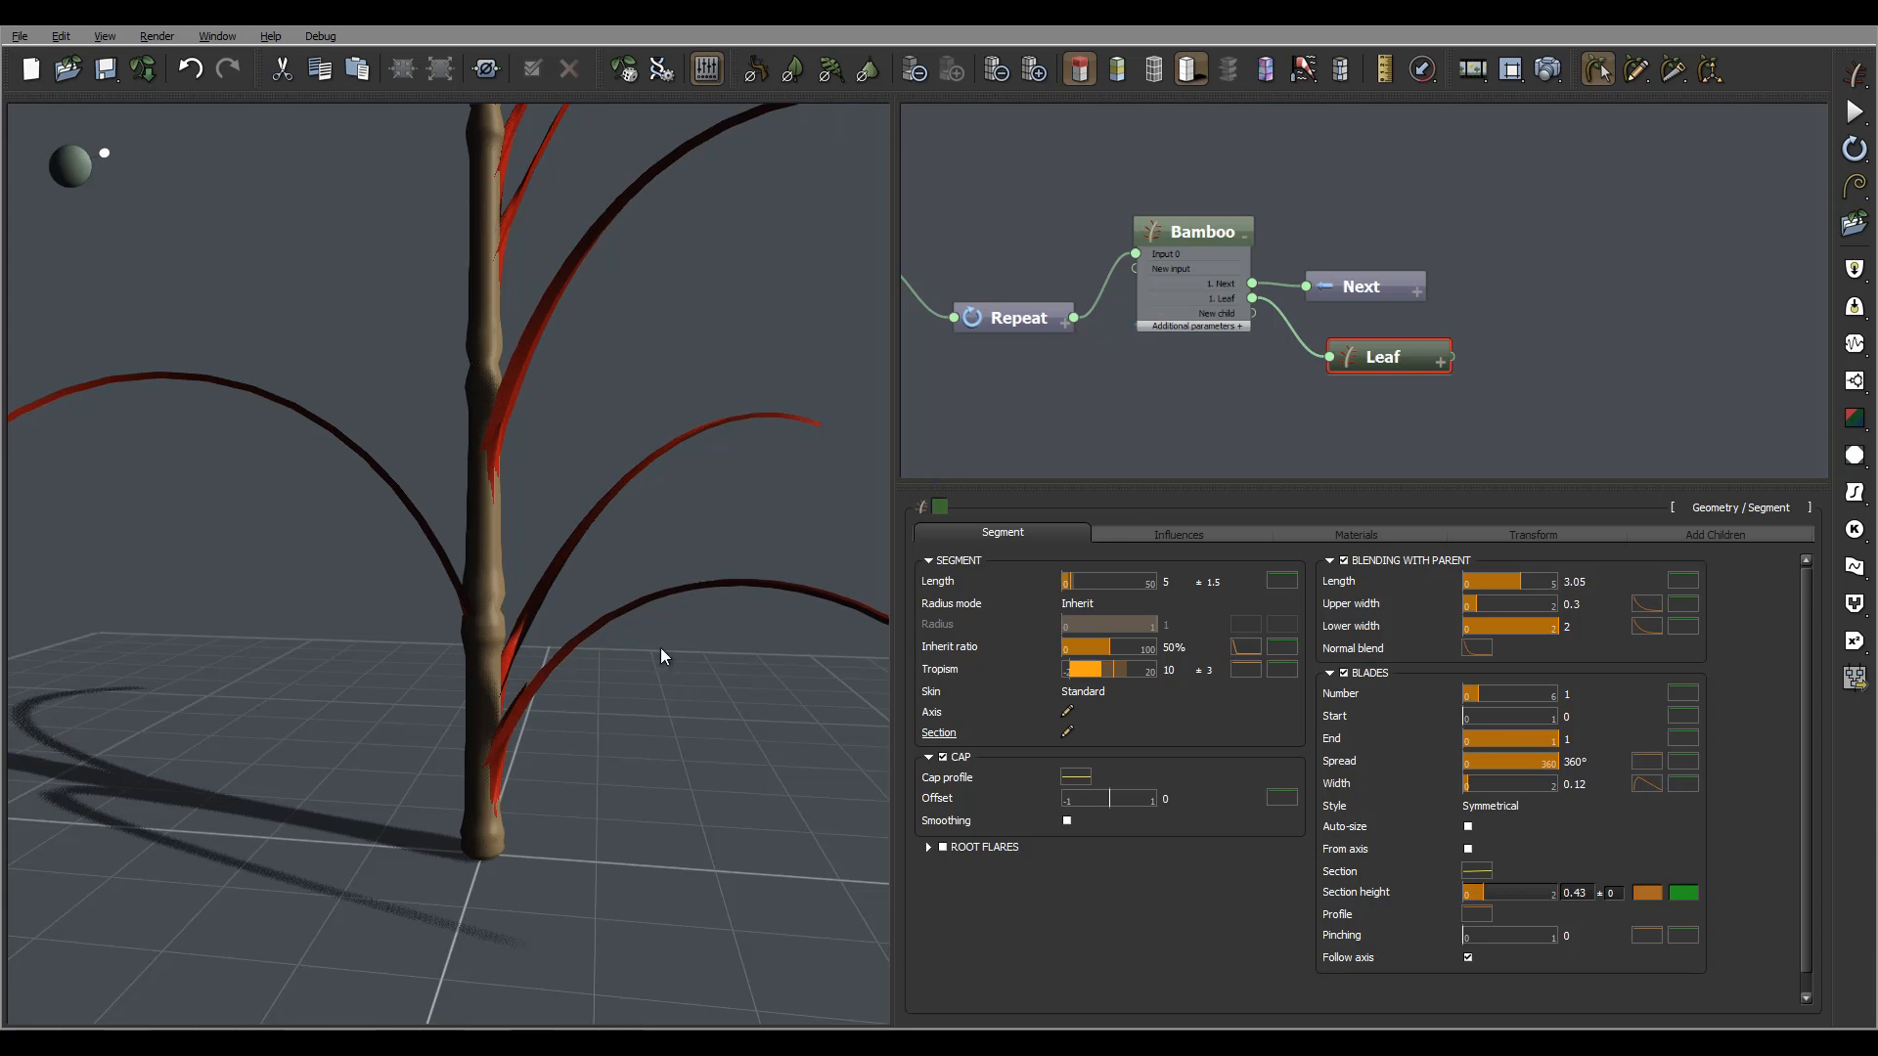
middle_drag(660, 647, 573, 584)
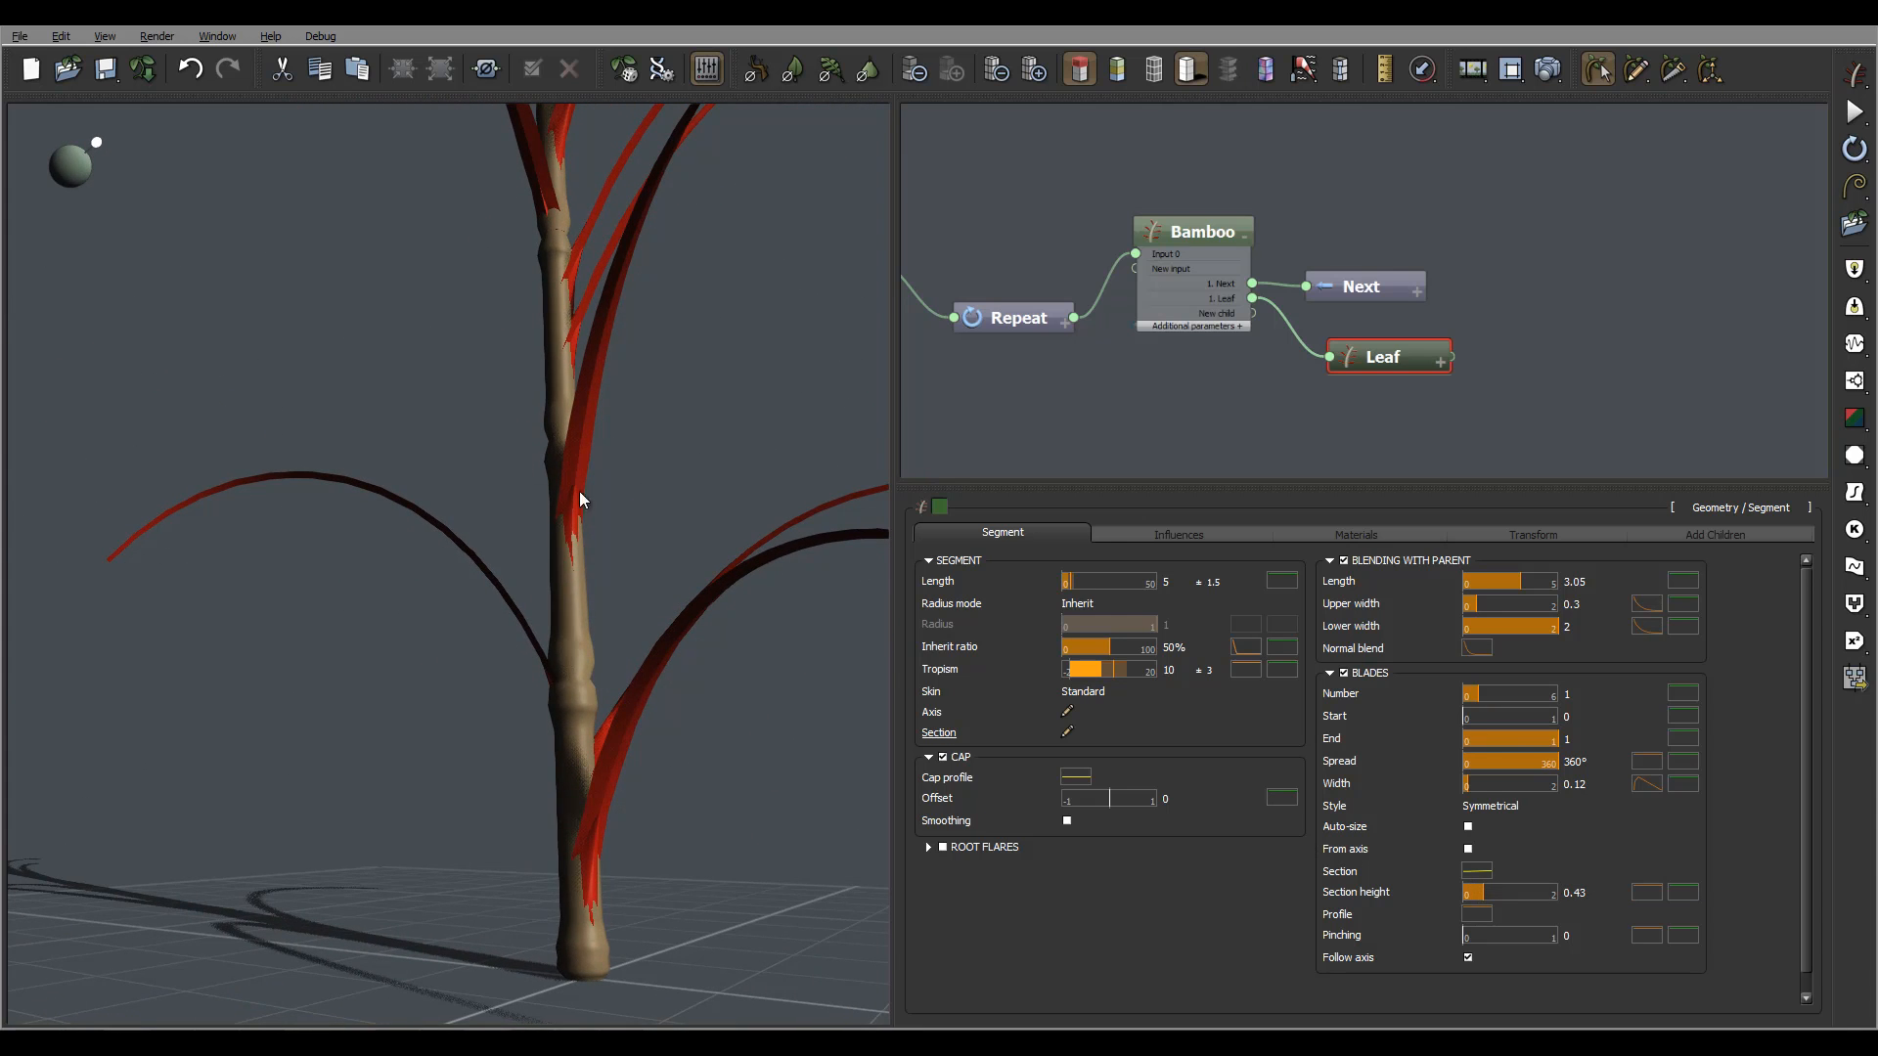
In the blade section height profile, add a keypoint at about X = 0.6214, Y = 1.0168 and lower the end keypoint to Y = -0.0168
click(1646, 888)
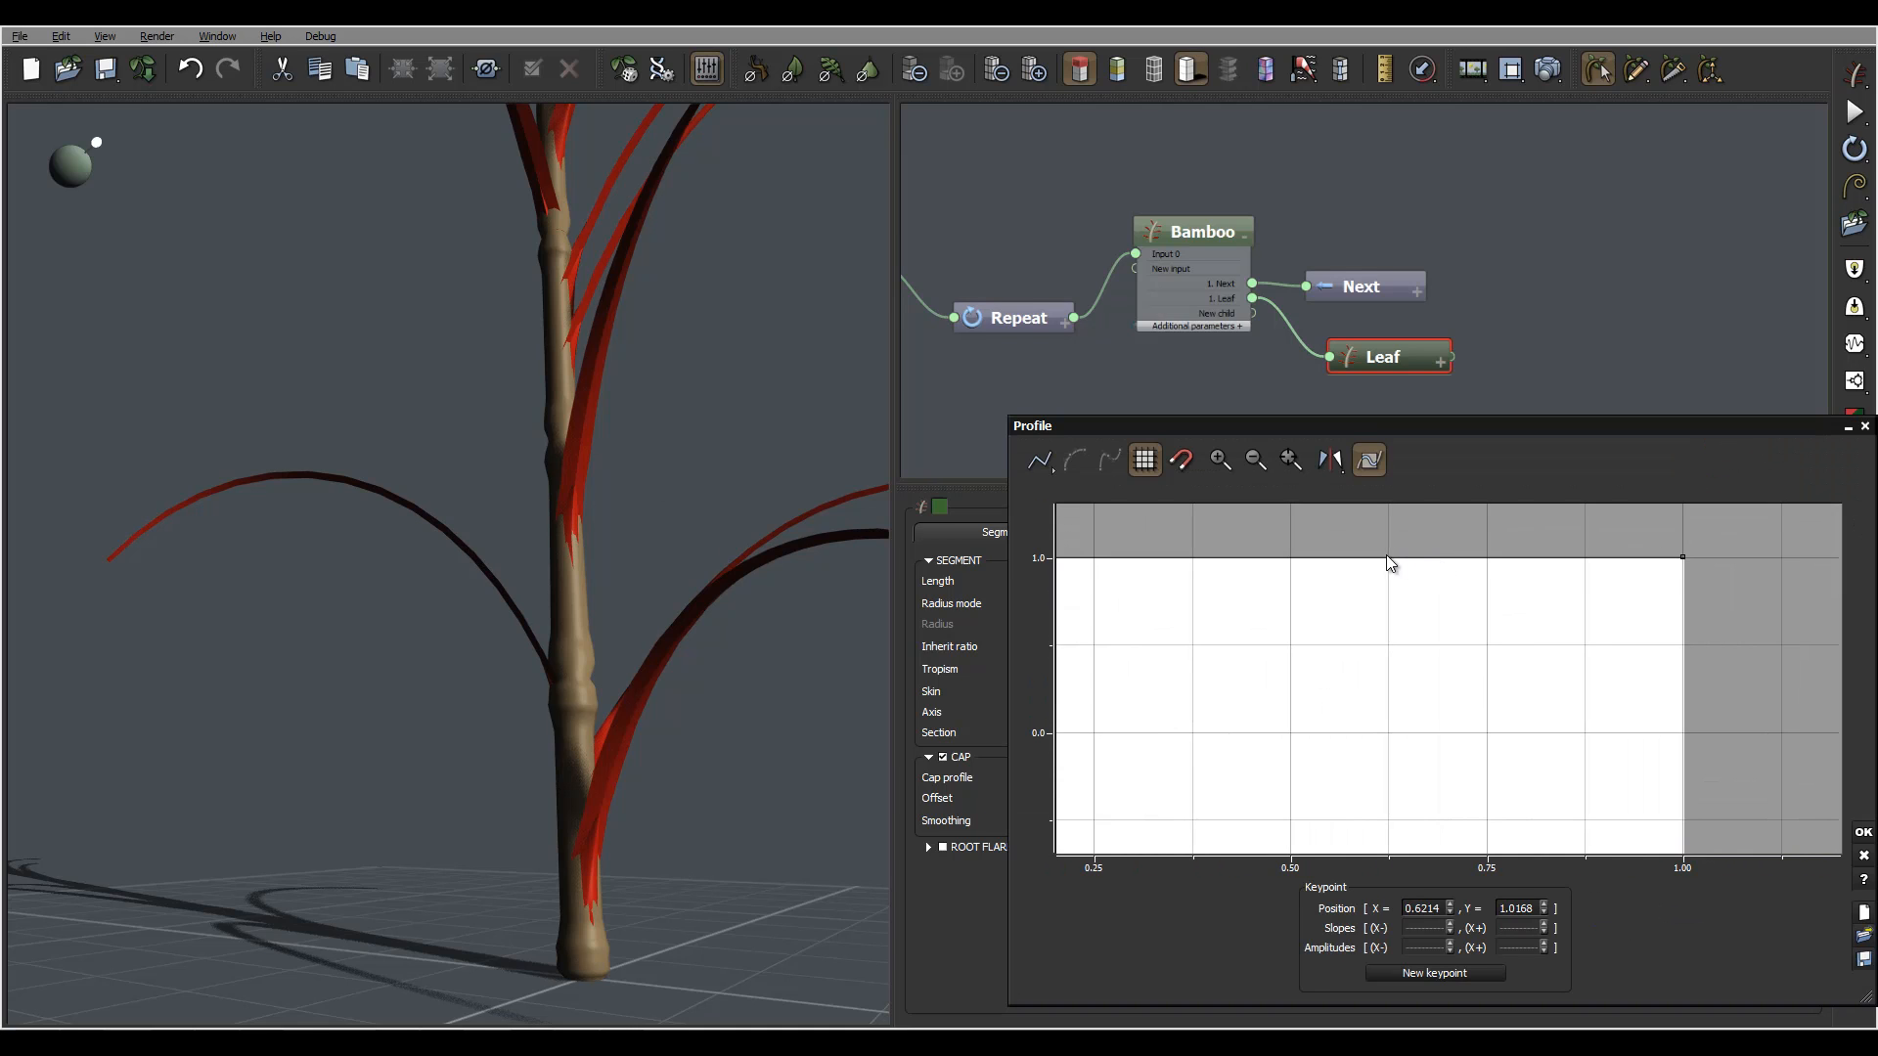
click(1386, 555)
drag(1682, 556, 1682, 738)
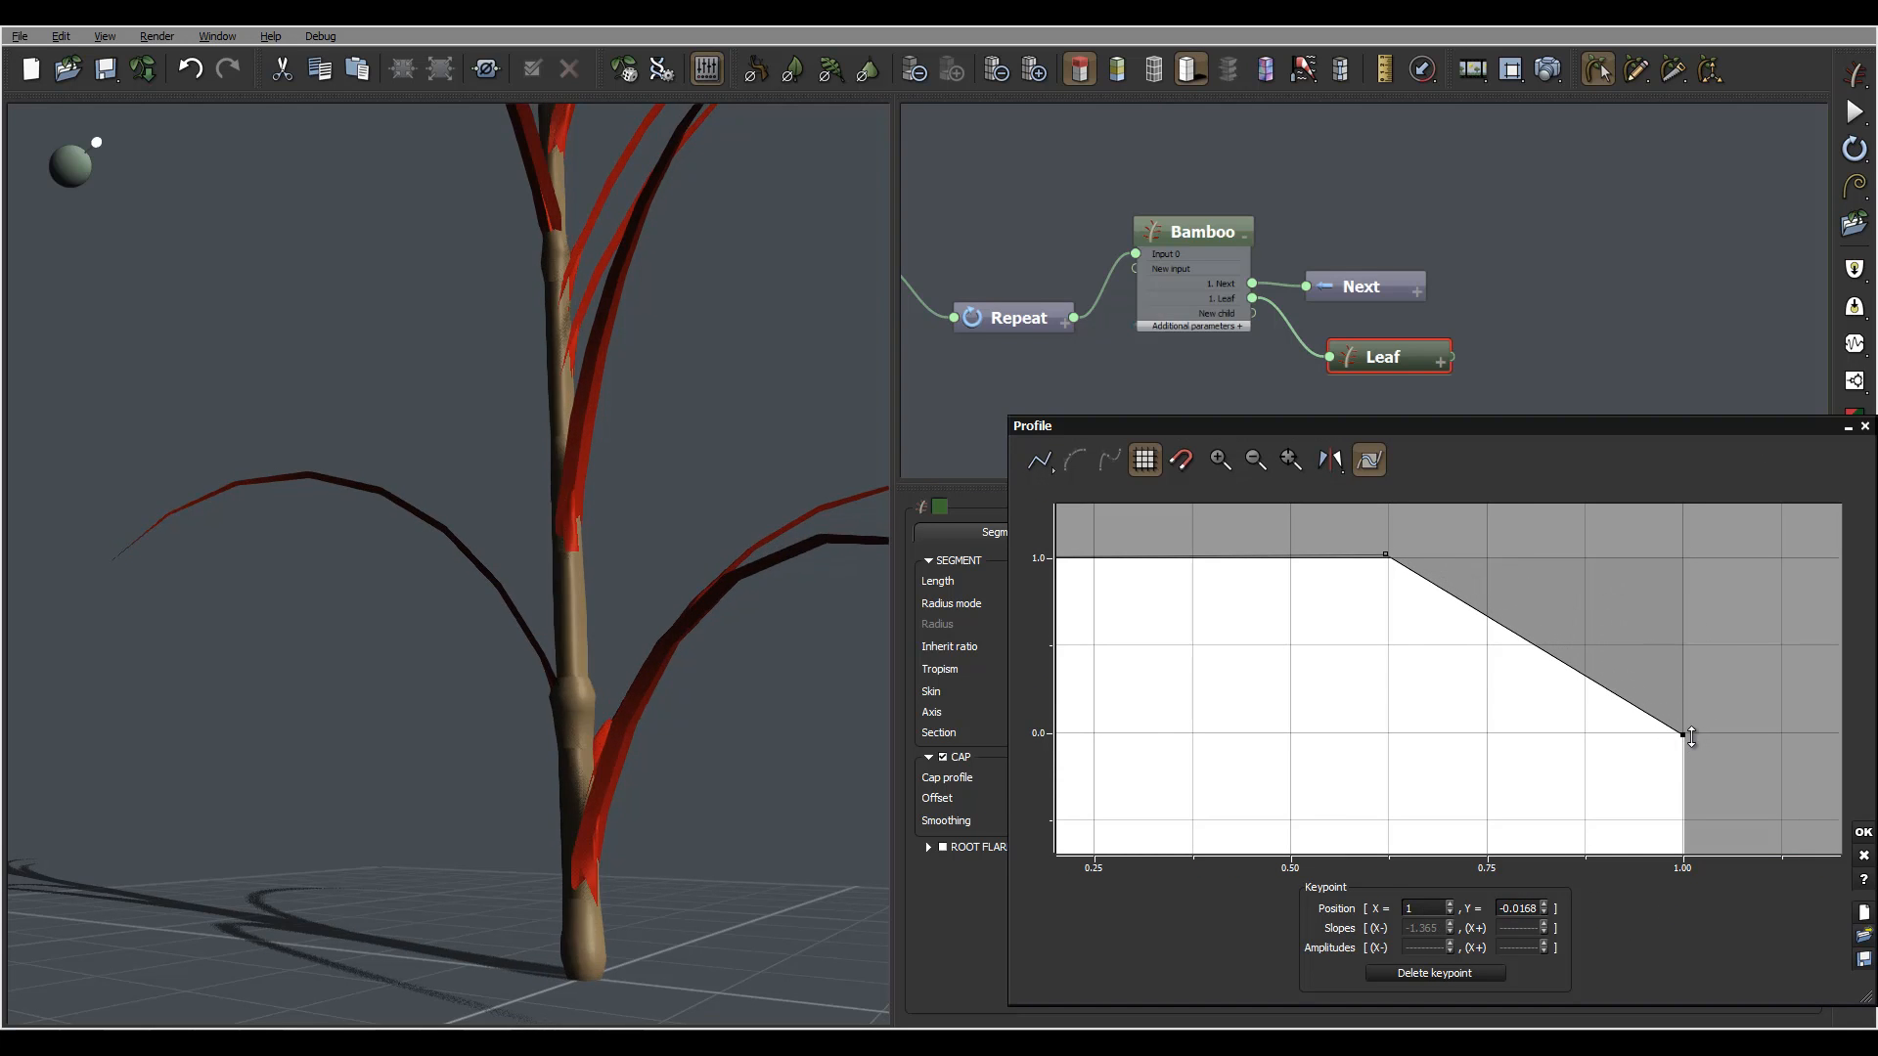
Add a keypoint at X = 0.071, Y = 1.0112 to the section height profile and lower its start keypoint to about Y = 0
drag(1182, 704, 1644, 691)
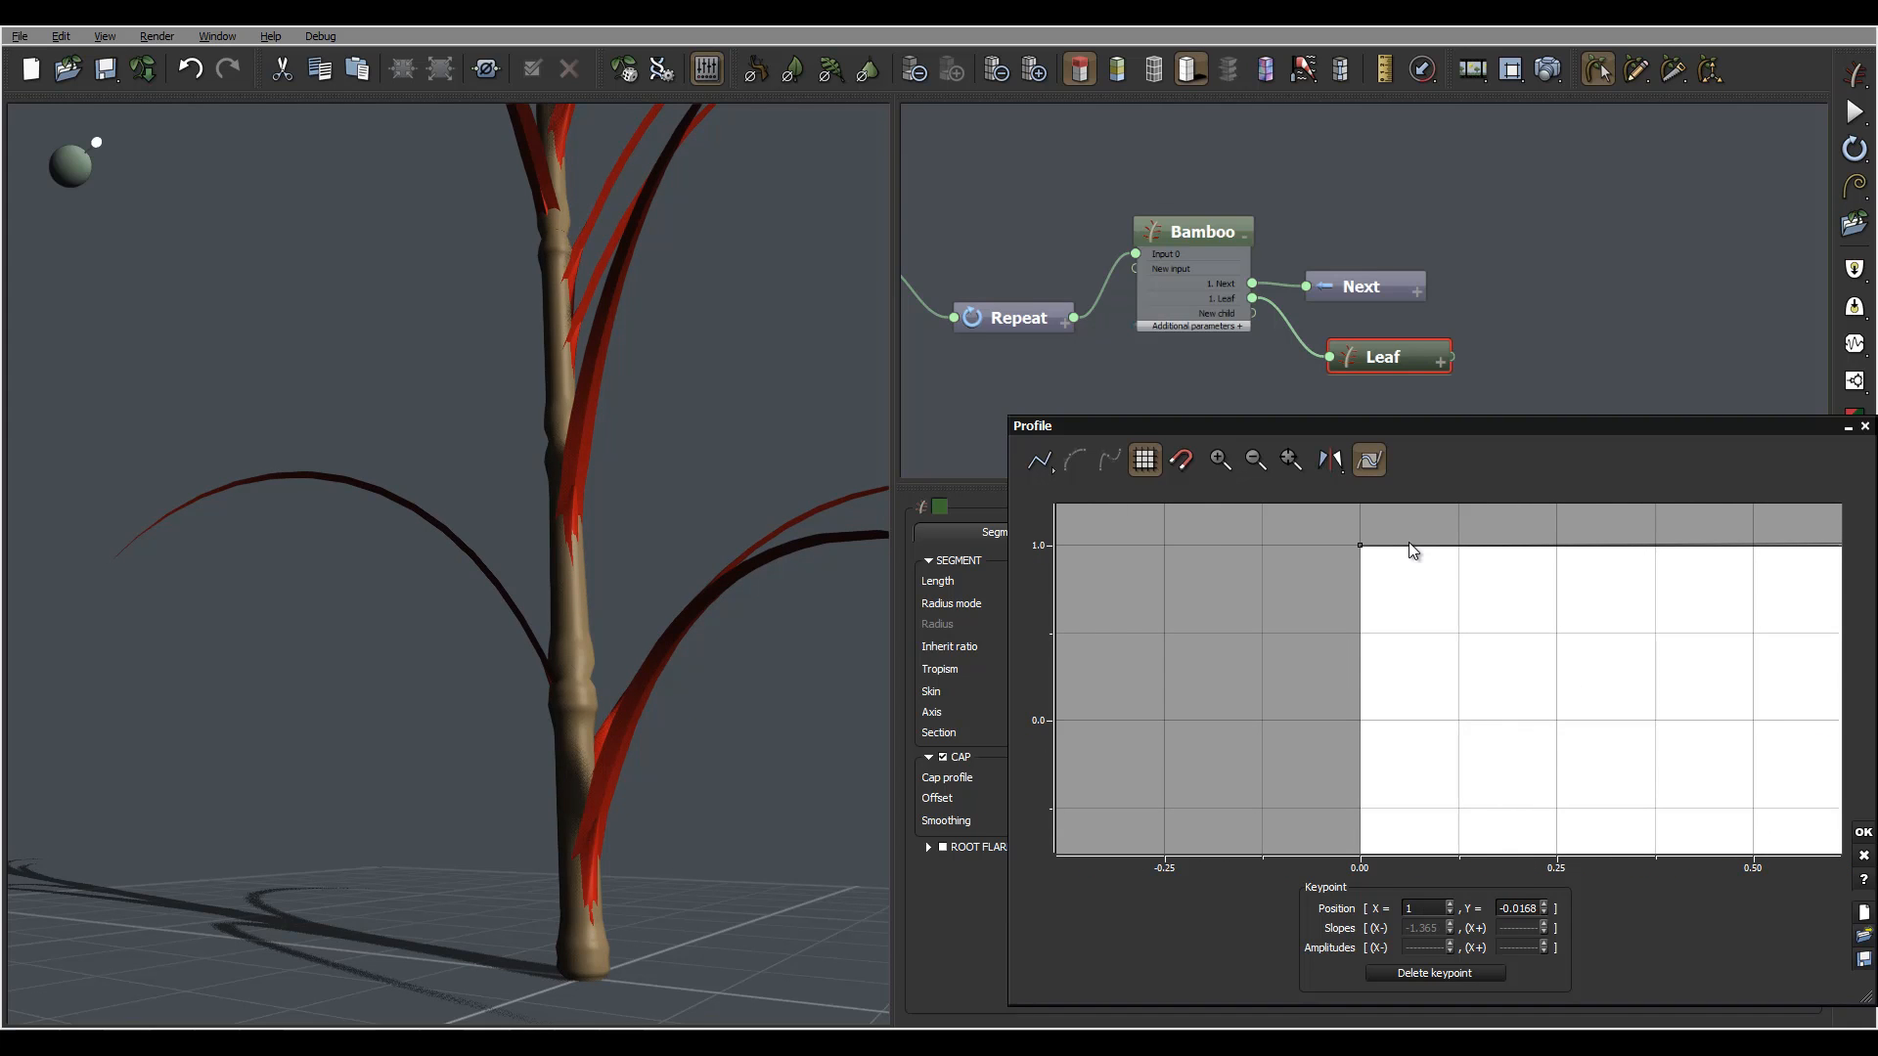
click(1408, 544)
drag(1359, 545, 1359, 722)
drag(1408, 541, 1416, 544)
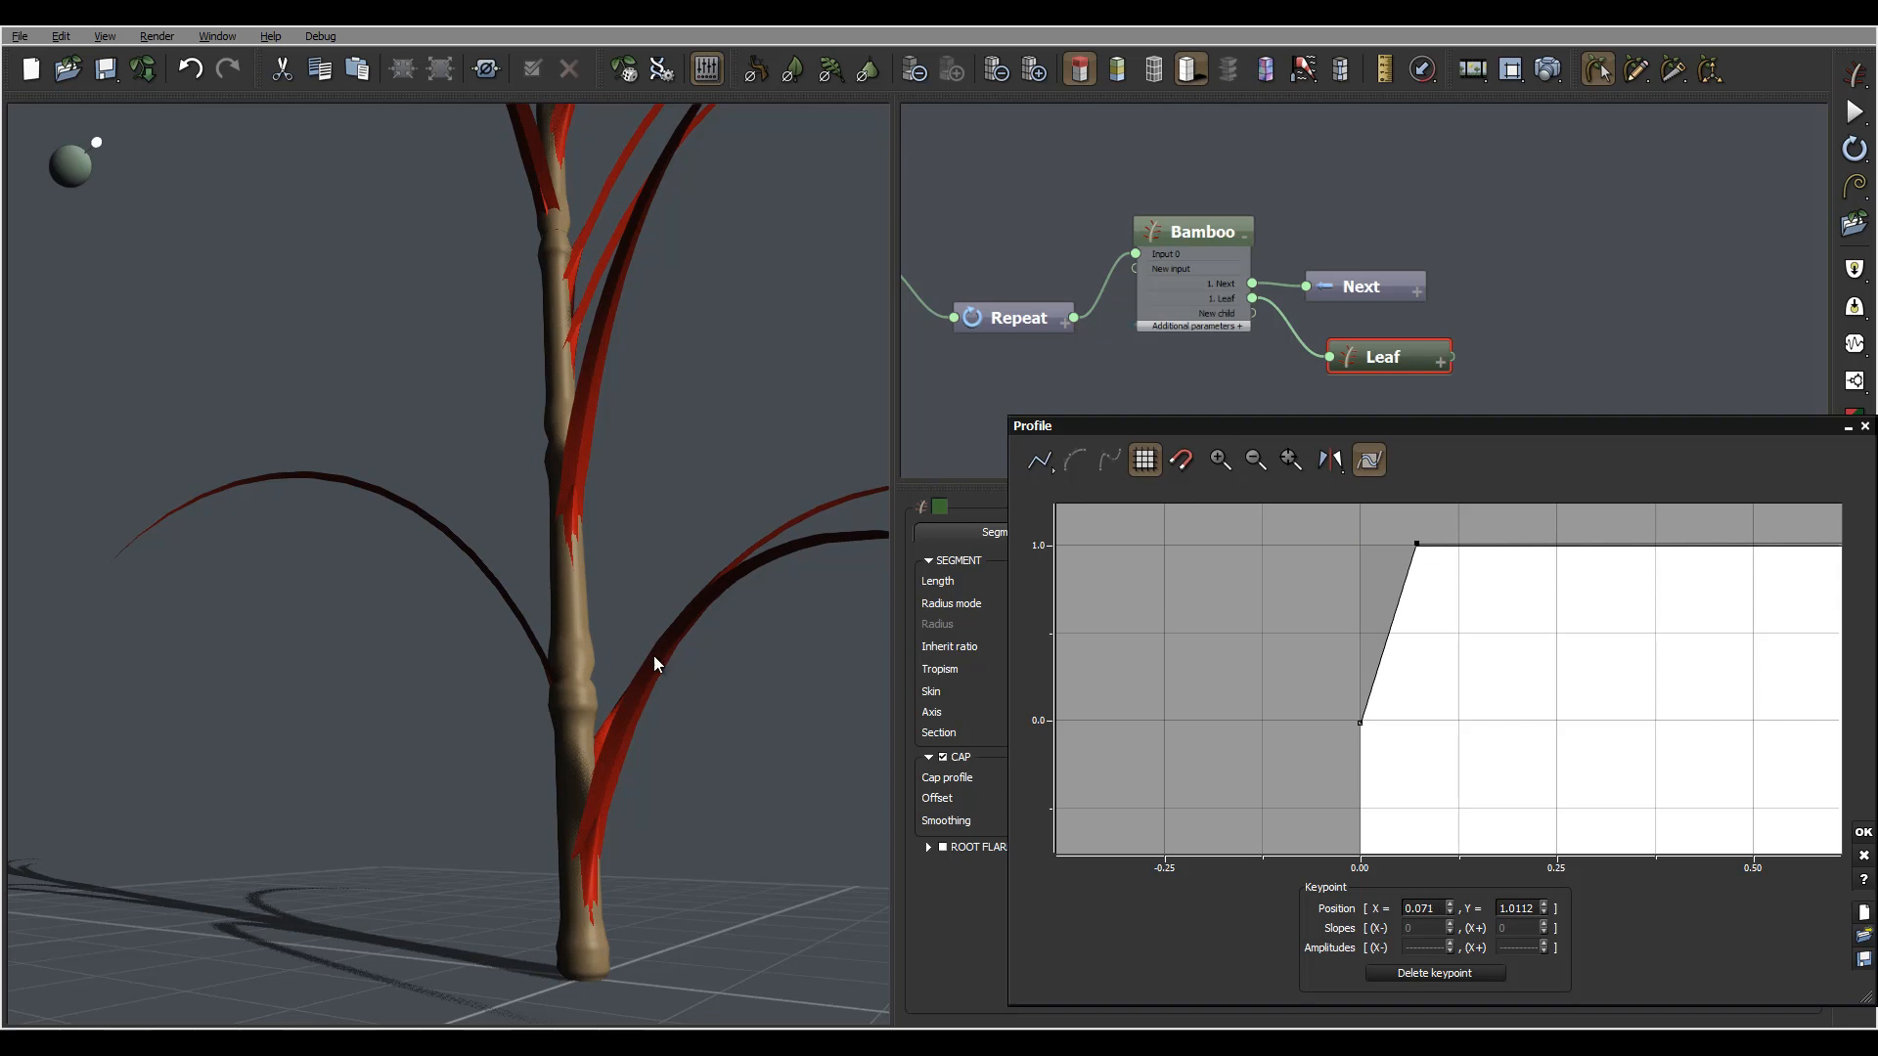
Raise the section height profile's start keypoint to Y = 0.9944 and examine the leaf bases along the stalk
drag(653, 655, 536, 596)
drag(1359, 723, 1324, 545)
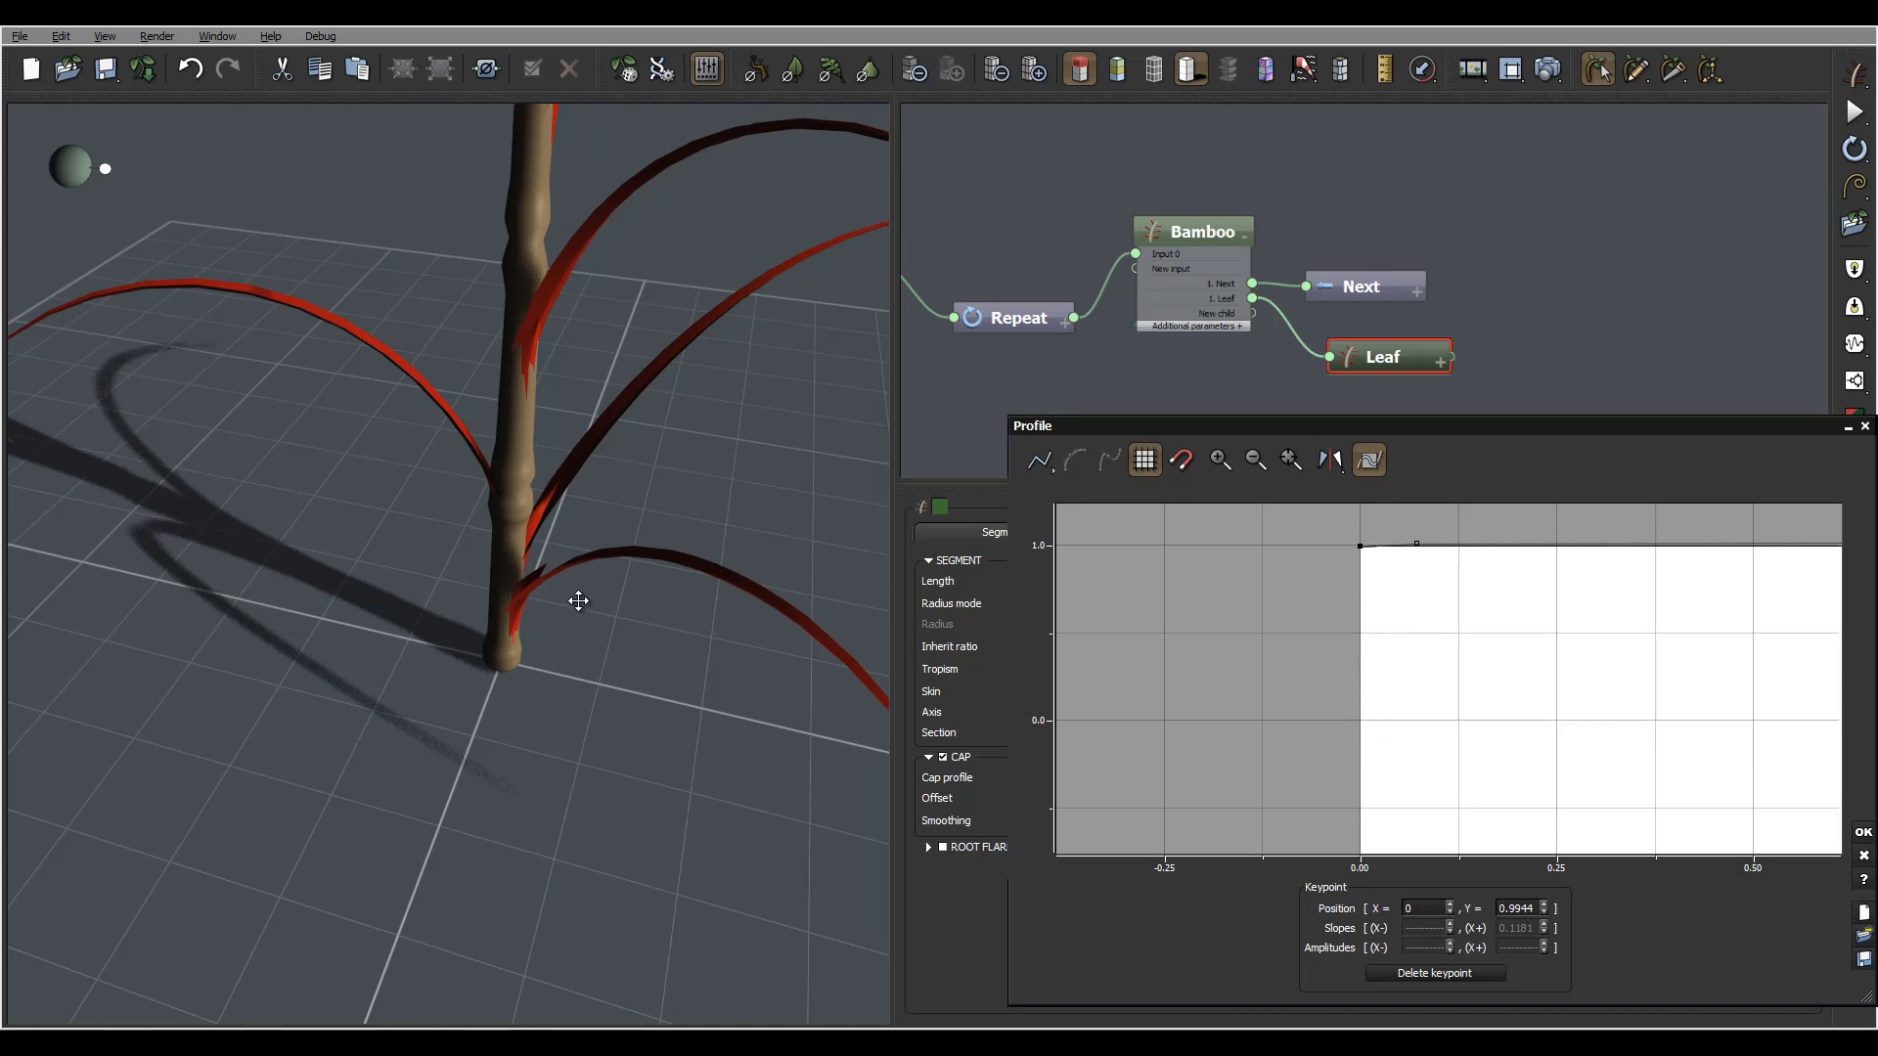
drag(599, 599, 476, 778)
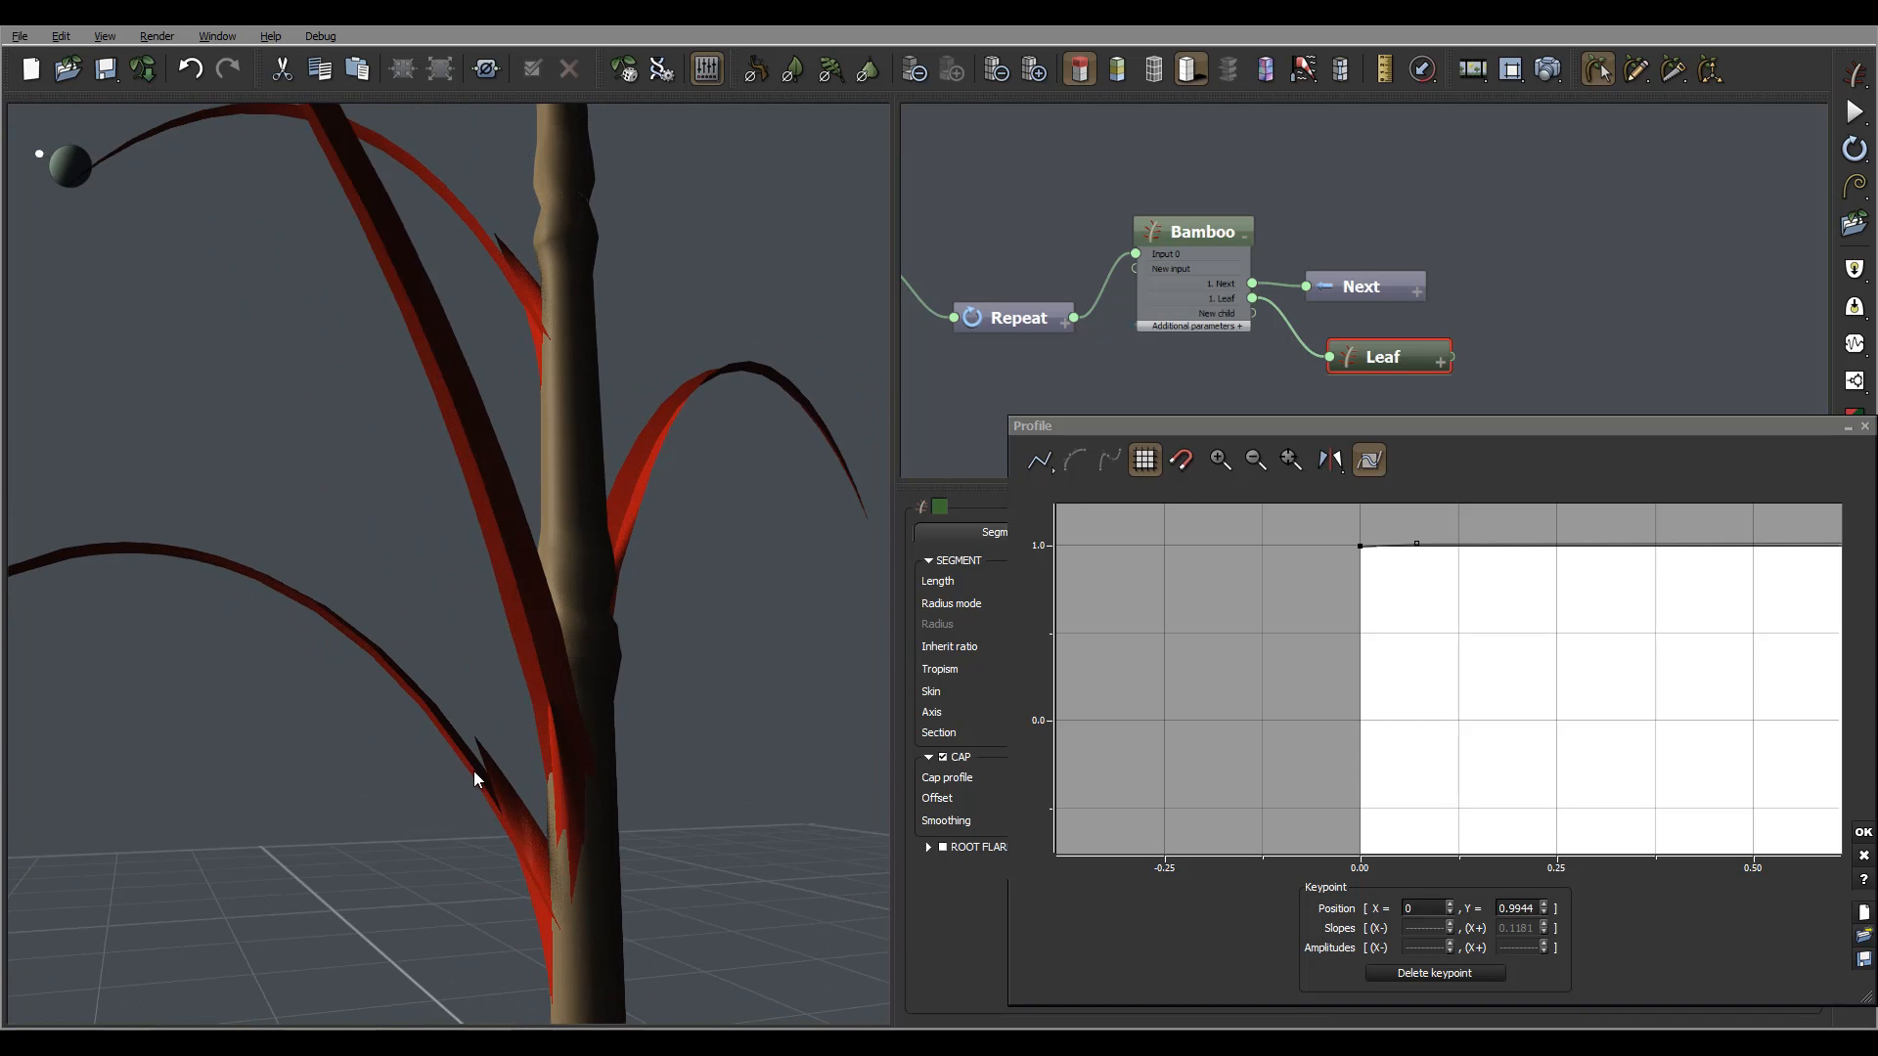
Accept the section height profile and shift the upper keypoint near the start of the Leaf's tropism profile to X = 0.1108, Y = 0.9944
click(1863, 833)
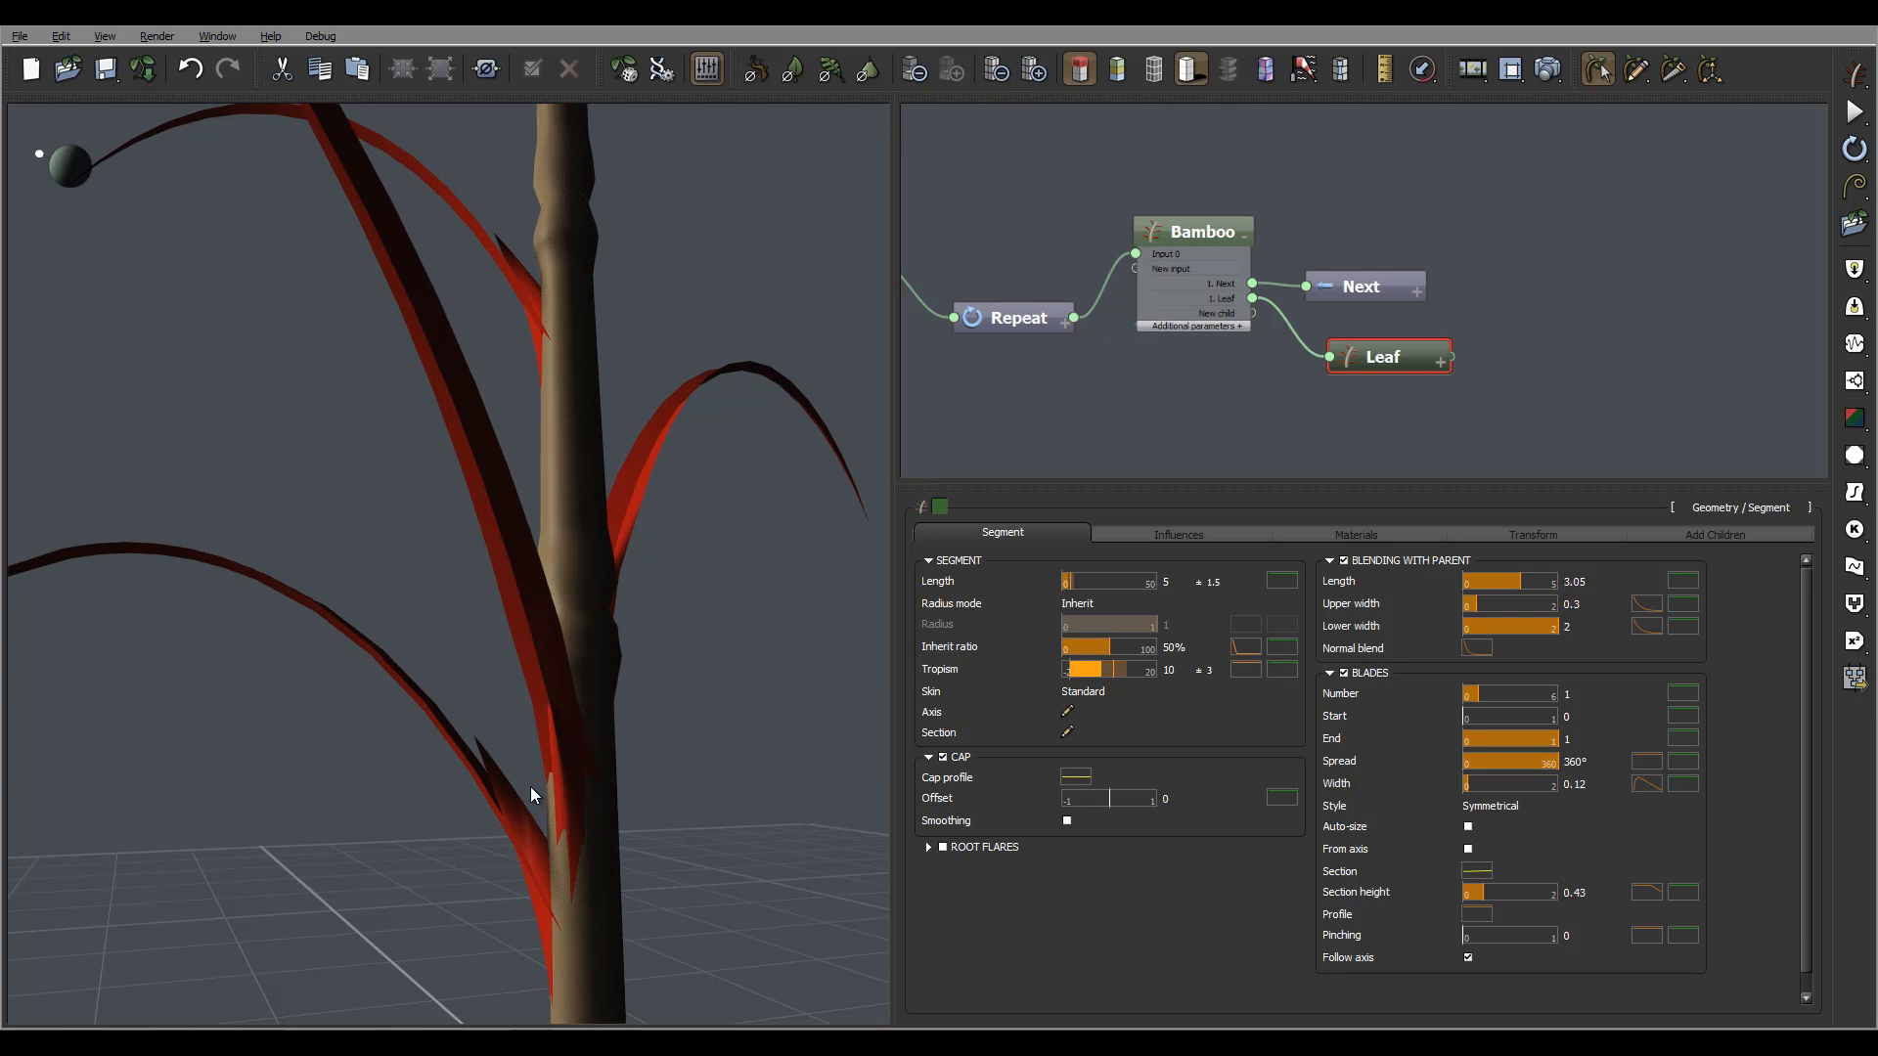
drag(721, 745, 689, 788)
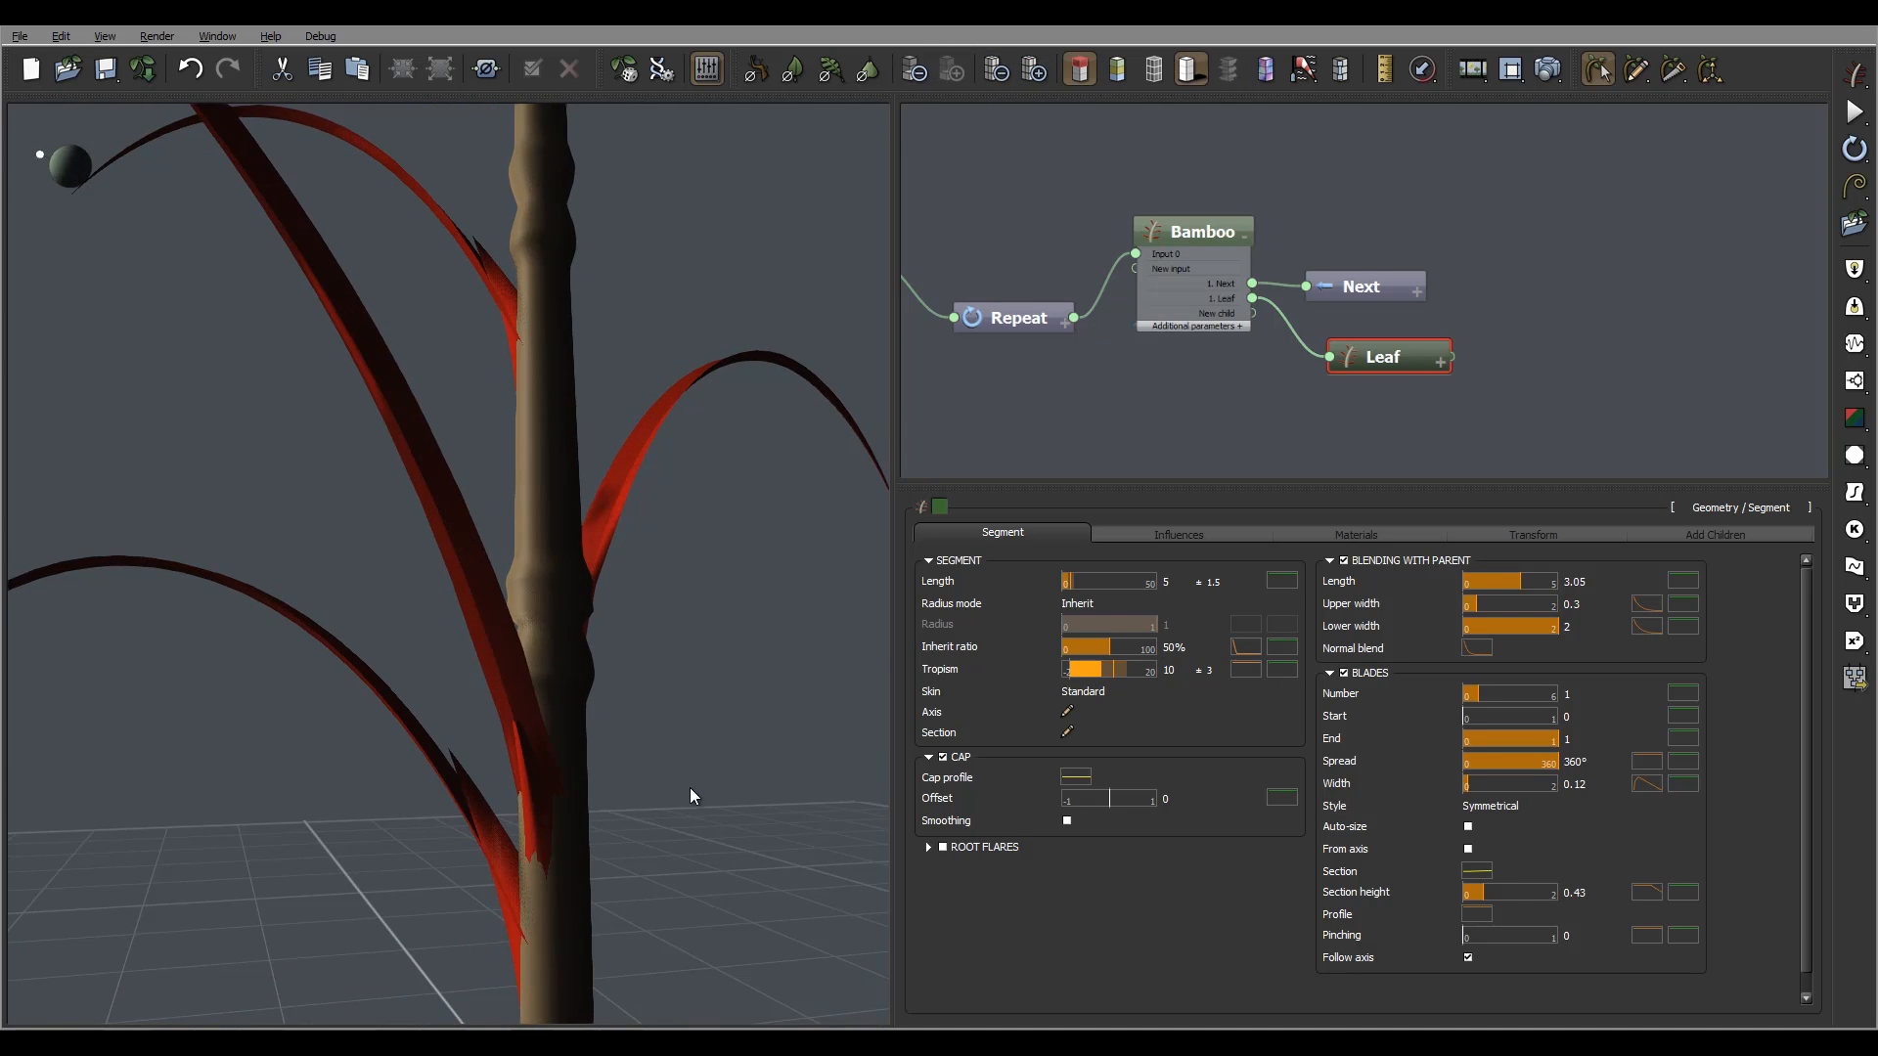
click(1246, 669)
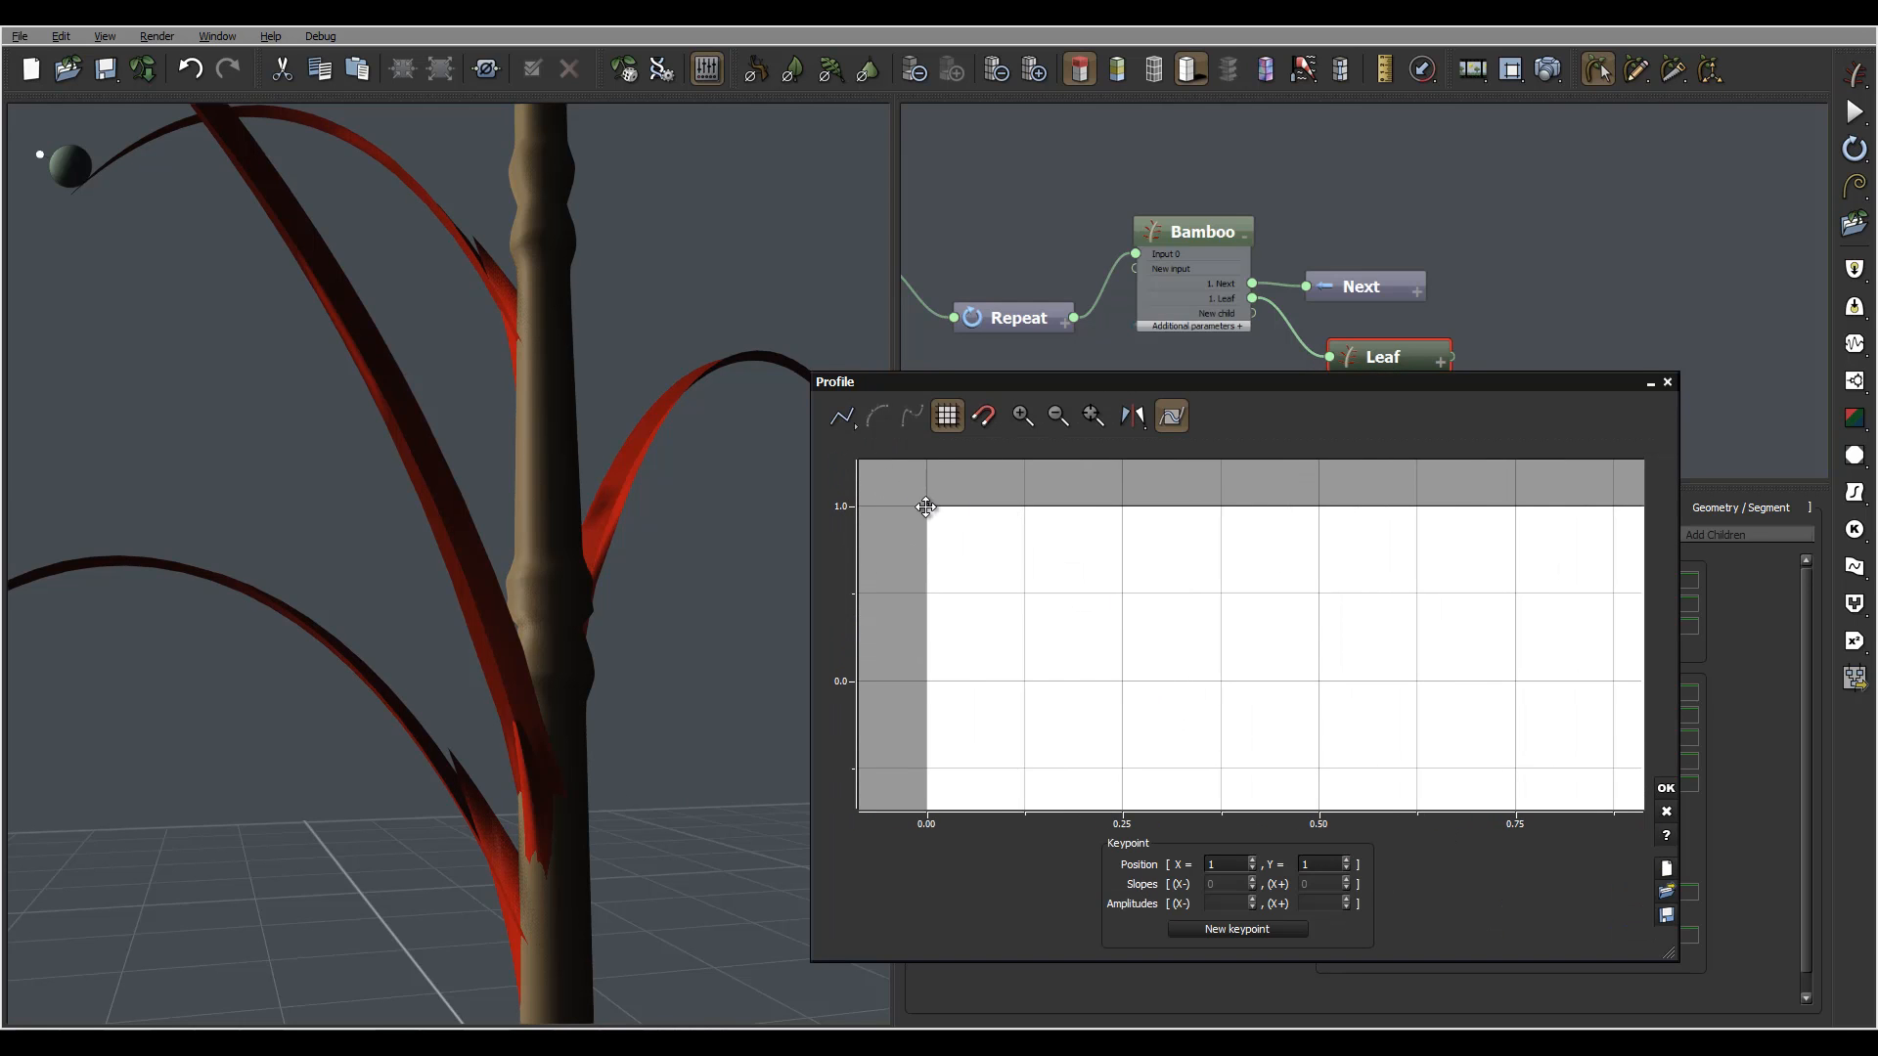
drag(927, 506, 1054, 506)
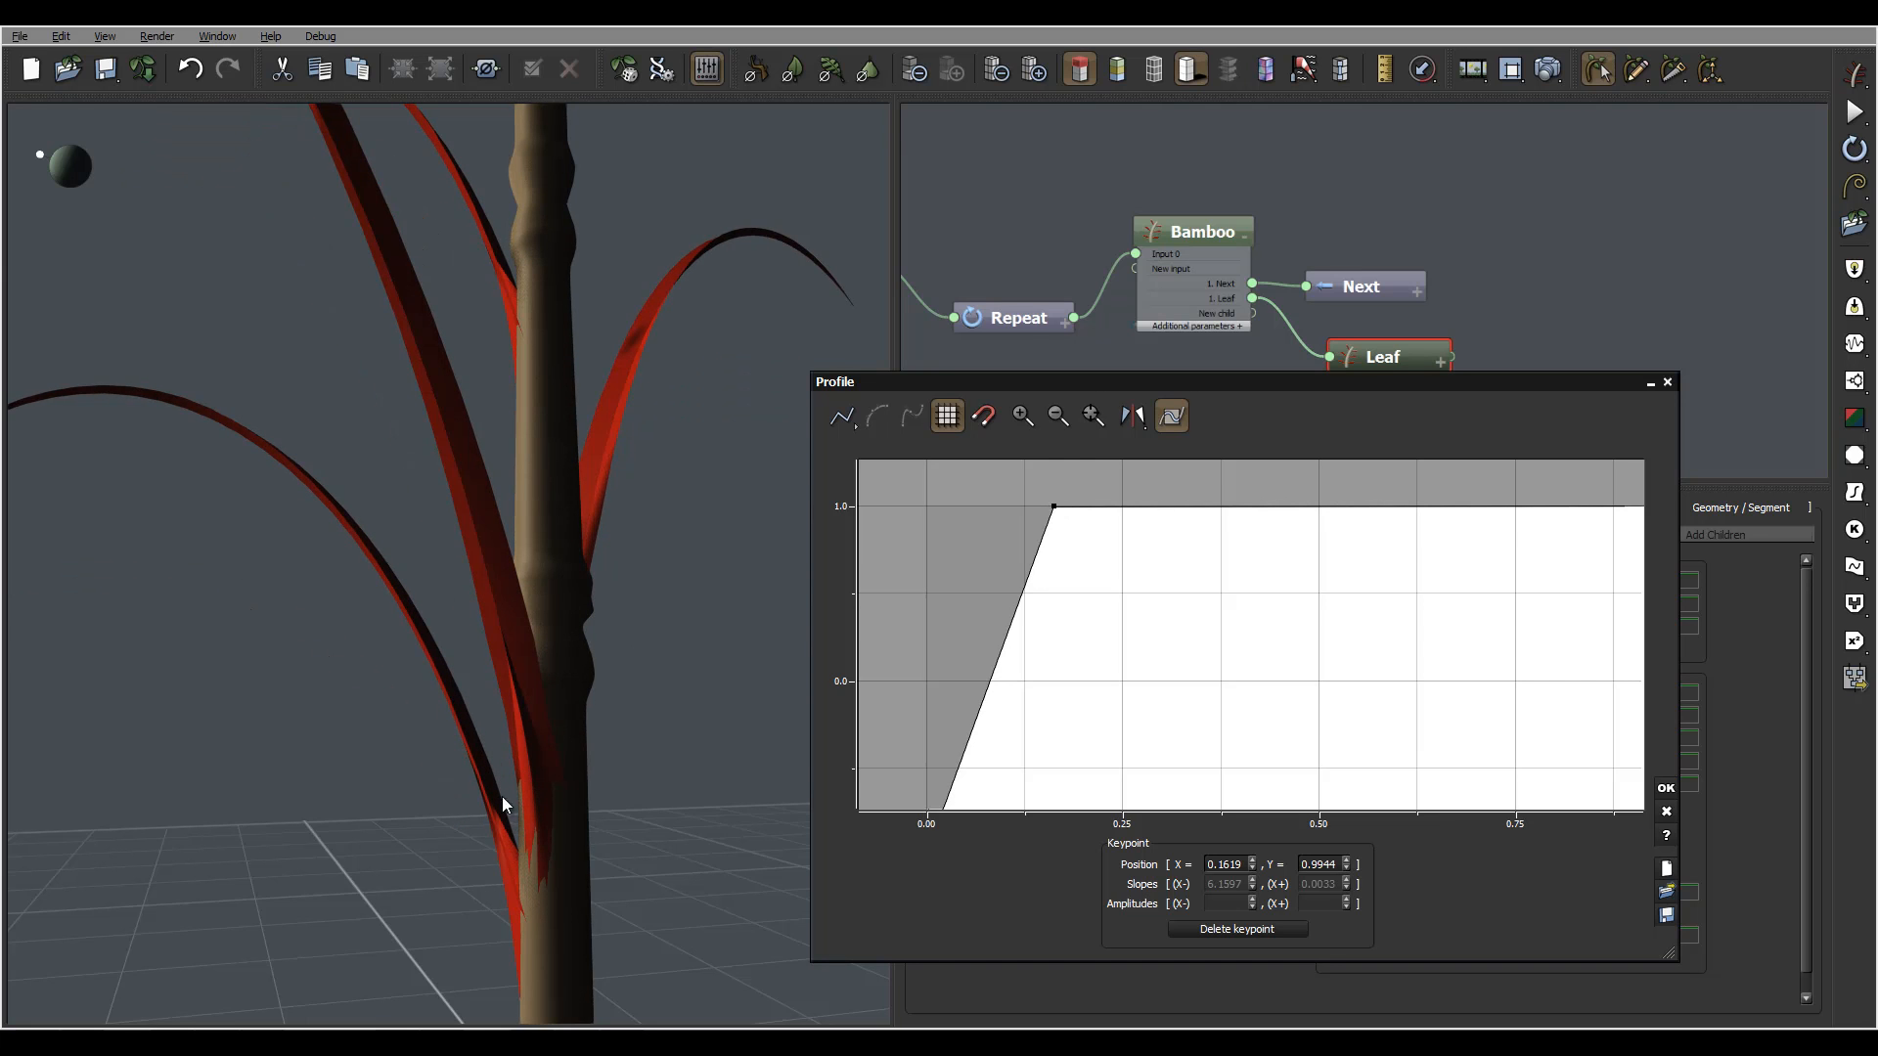
right_drag(656, 773, 636, 694)
right_drag(483, 579, 662, 634)
drag(1055, 508, 964, 550)
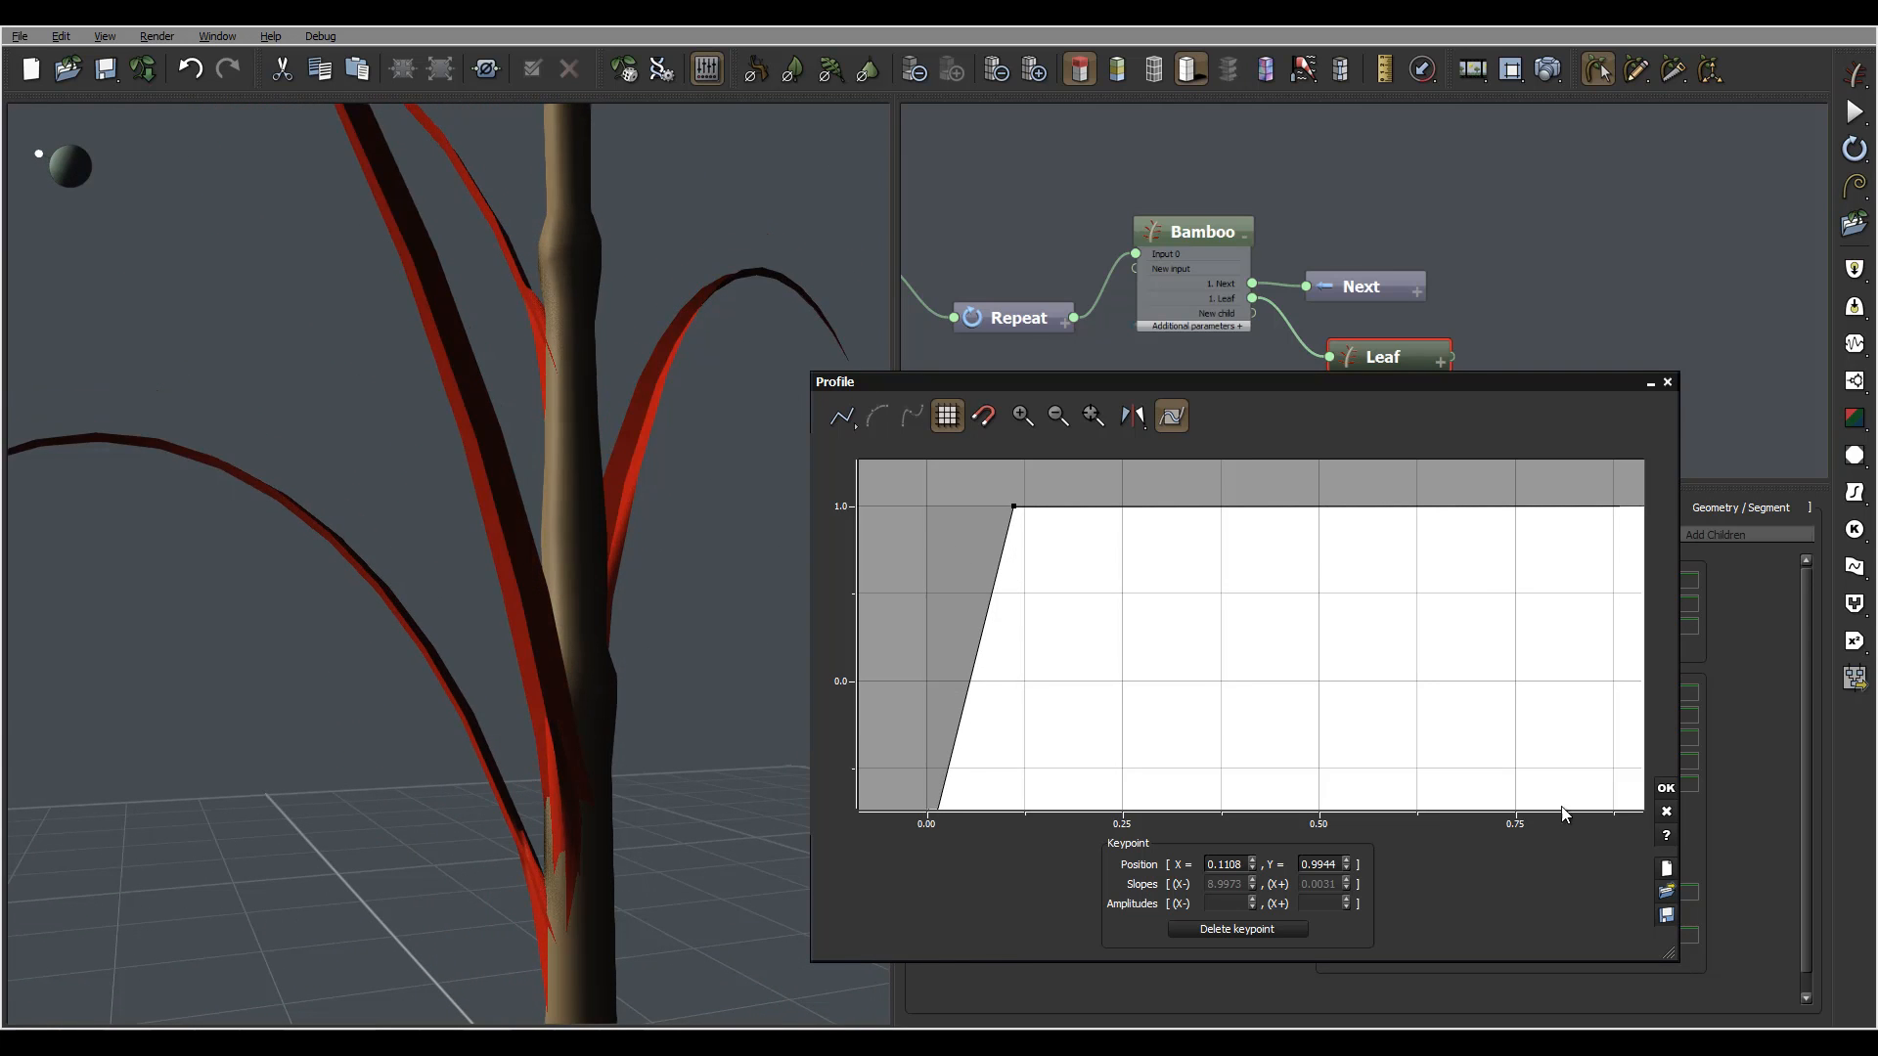
click(1665, 788)
In the Leaf's blade width profile, place the peak keypoint at X = 0.4384, Y = 1.0028
right_drag(296, 544, 674, 531)
scroll(624, 491, down, 5)
scroll(612, 274, up, 5)
scroll(725, 431, up, 4)
drag(477, 530, 510, 554)
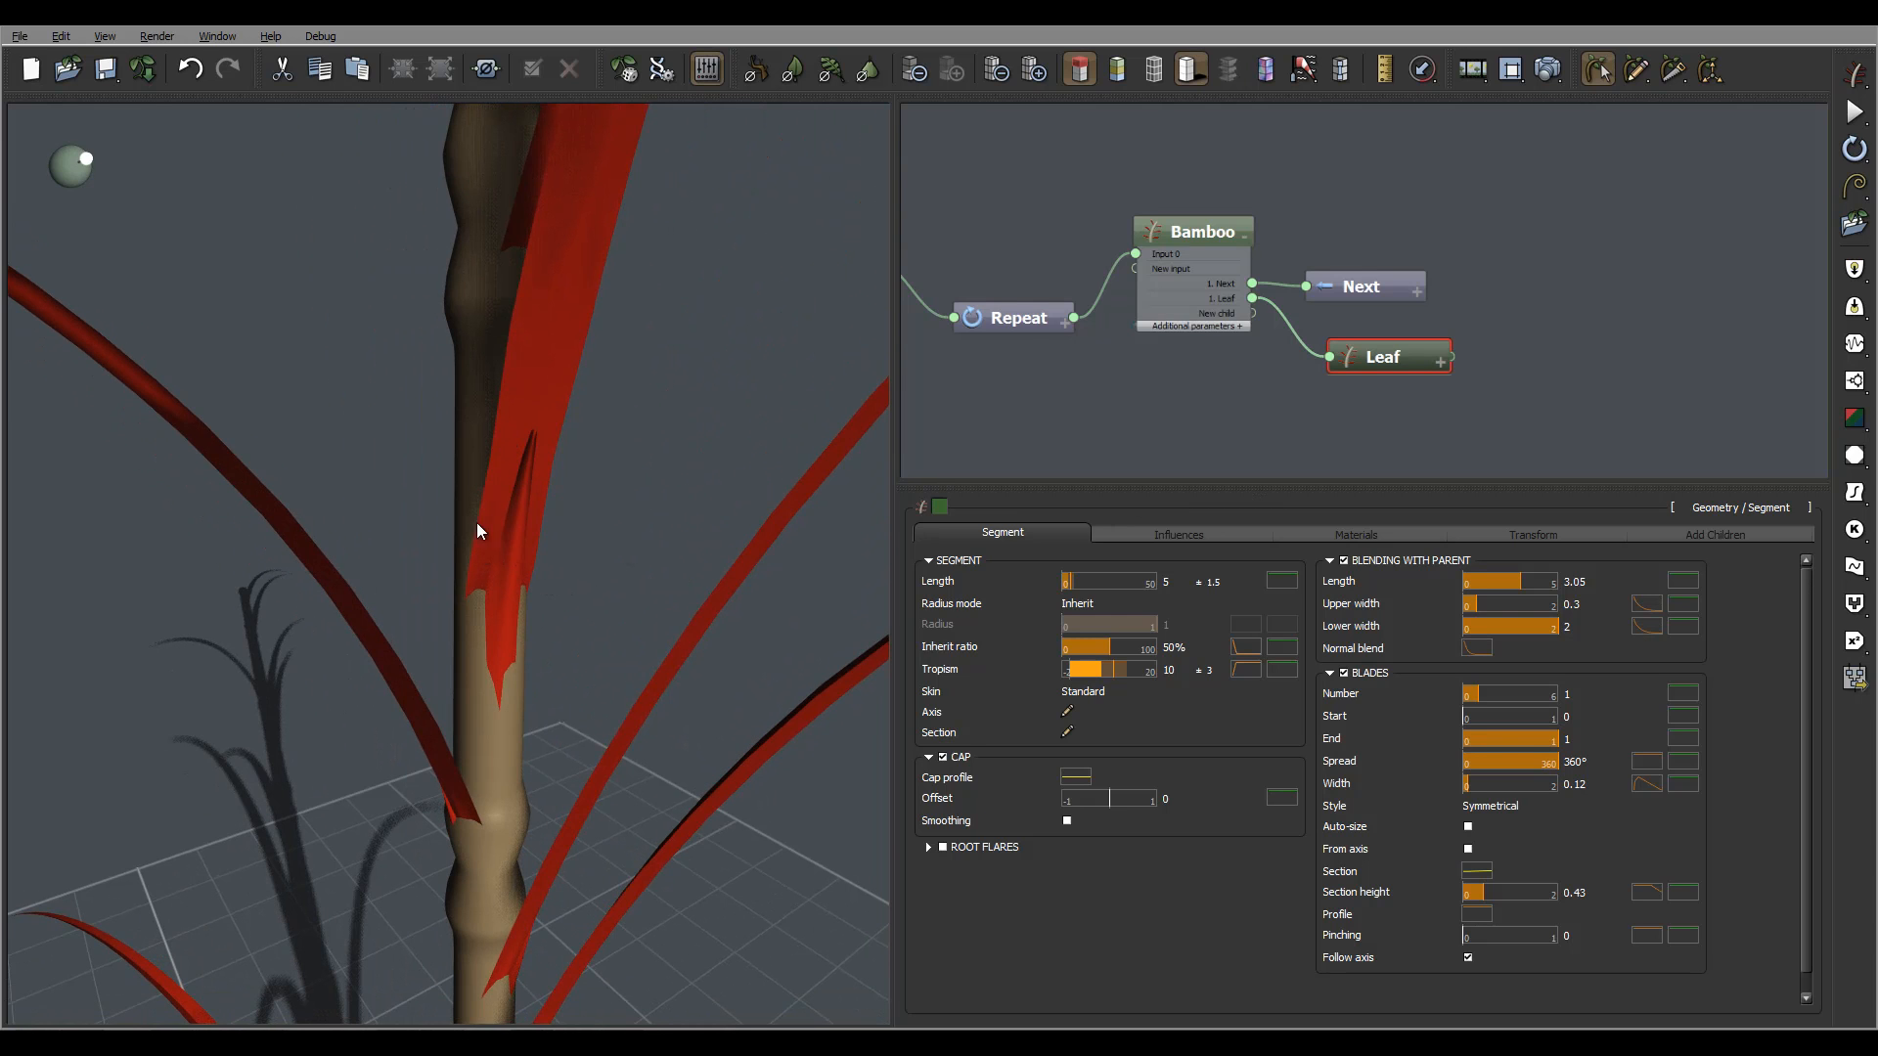
drag(516, 567, 796, 530)
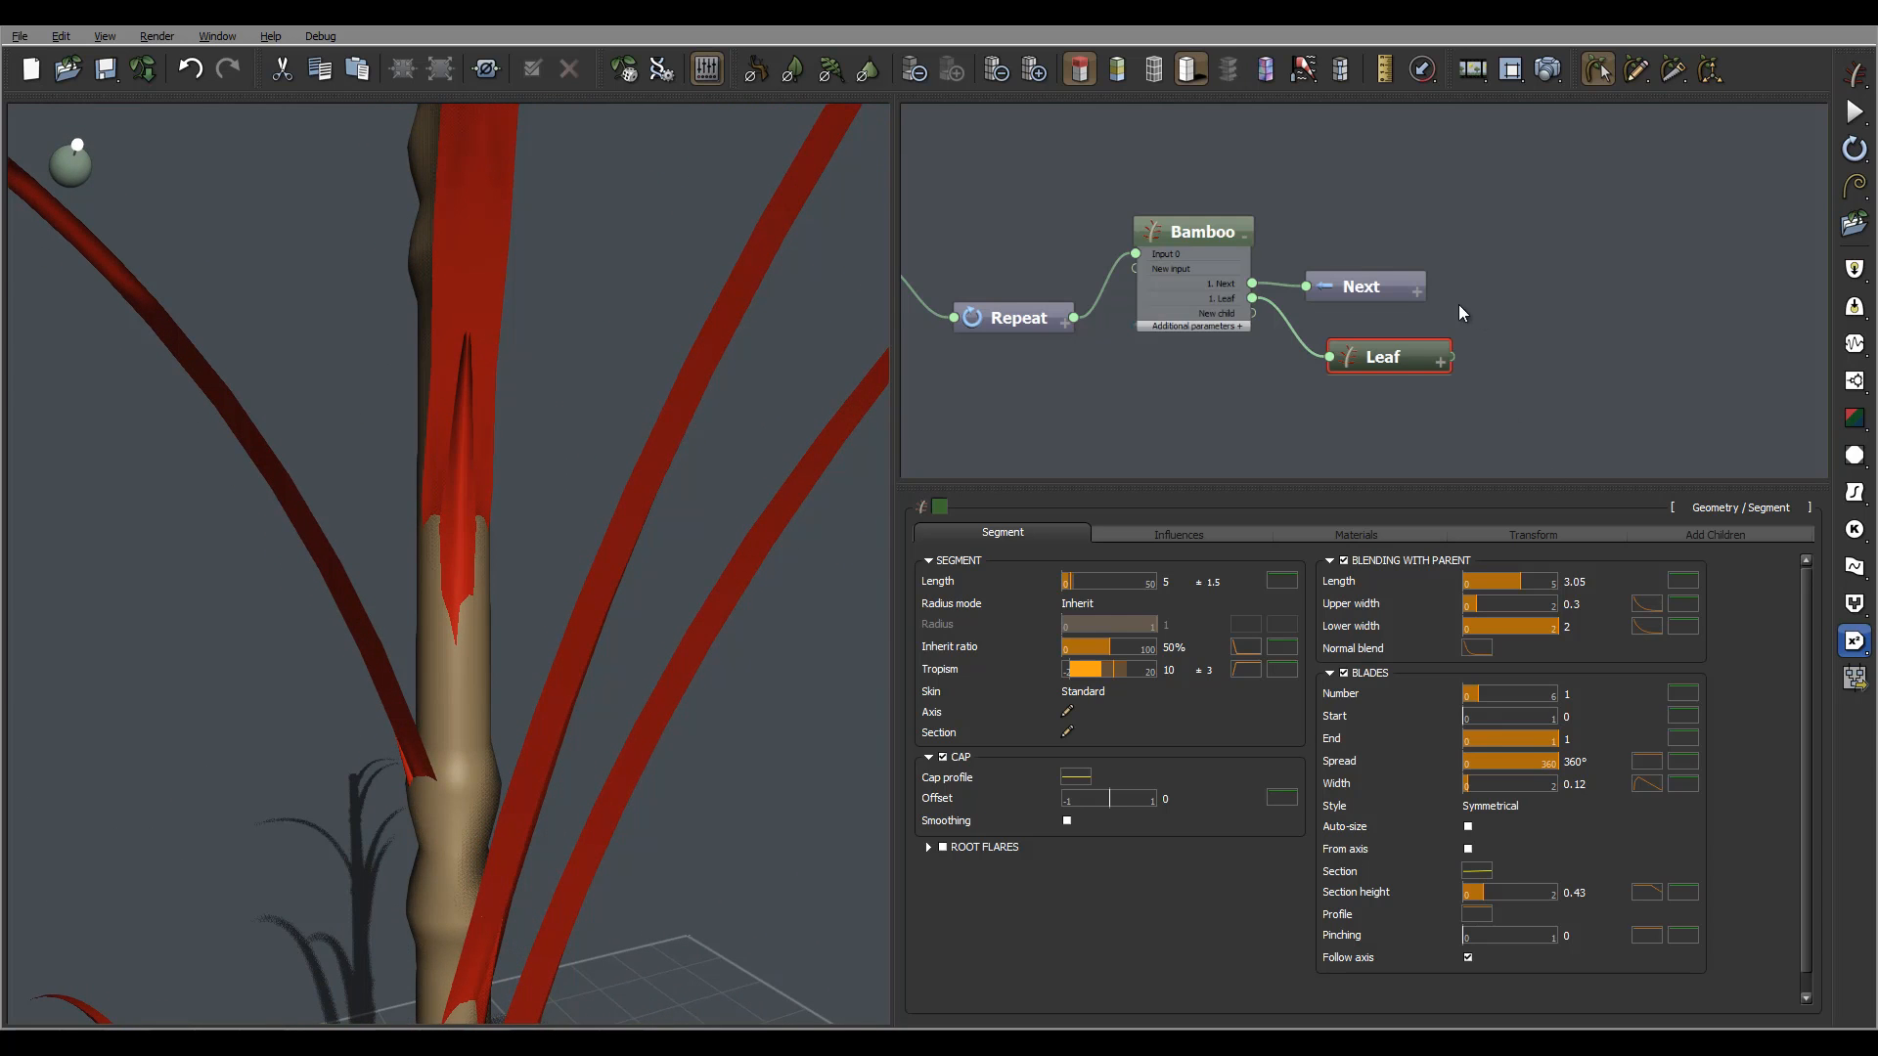
click(1647, 784)
drag(1193, 506, 1446, 519)
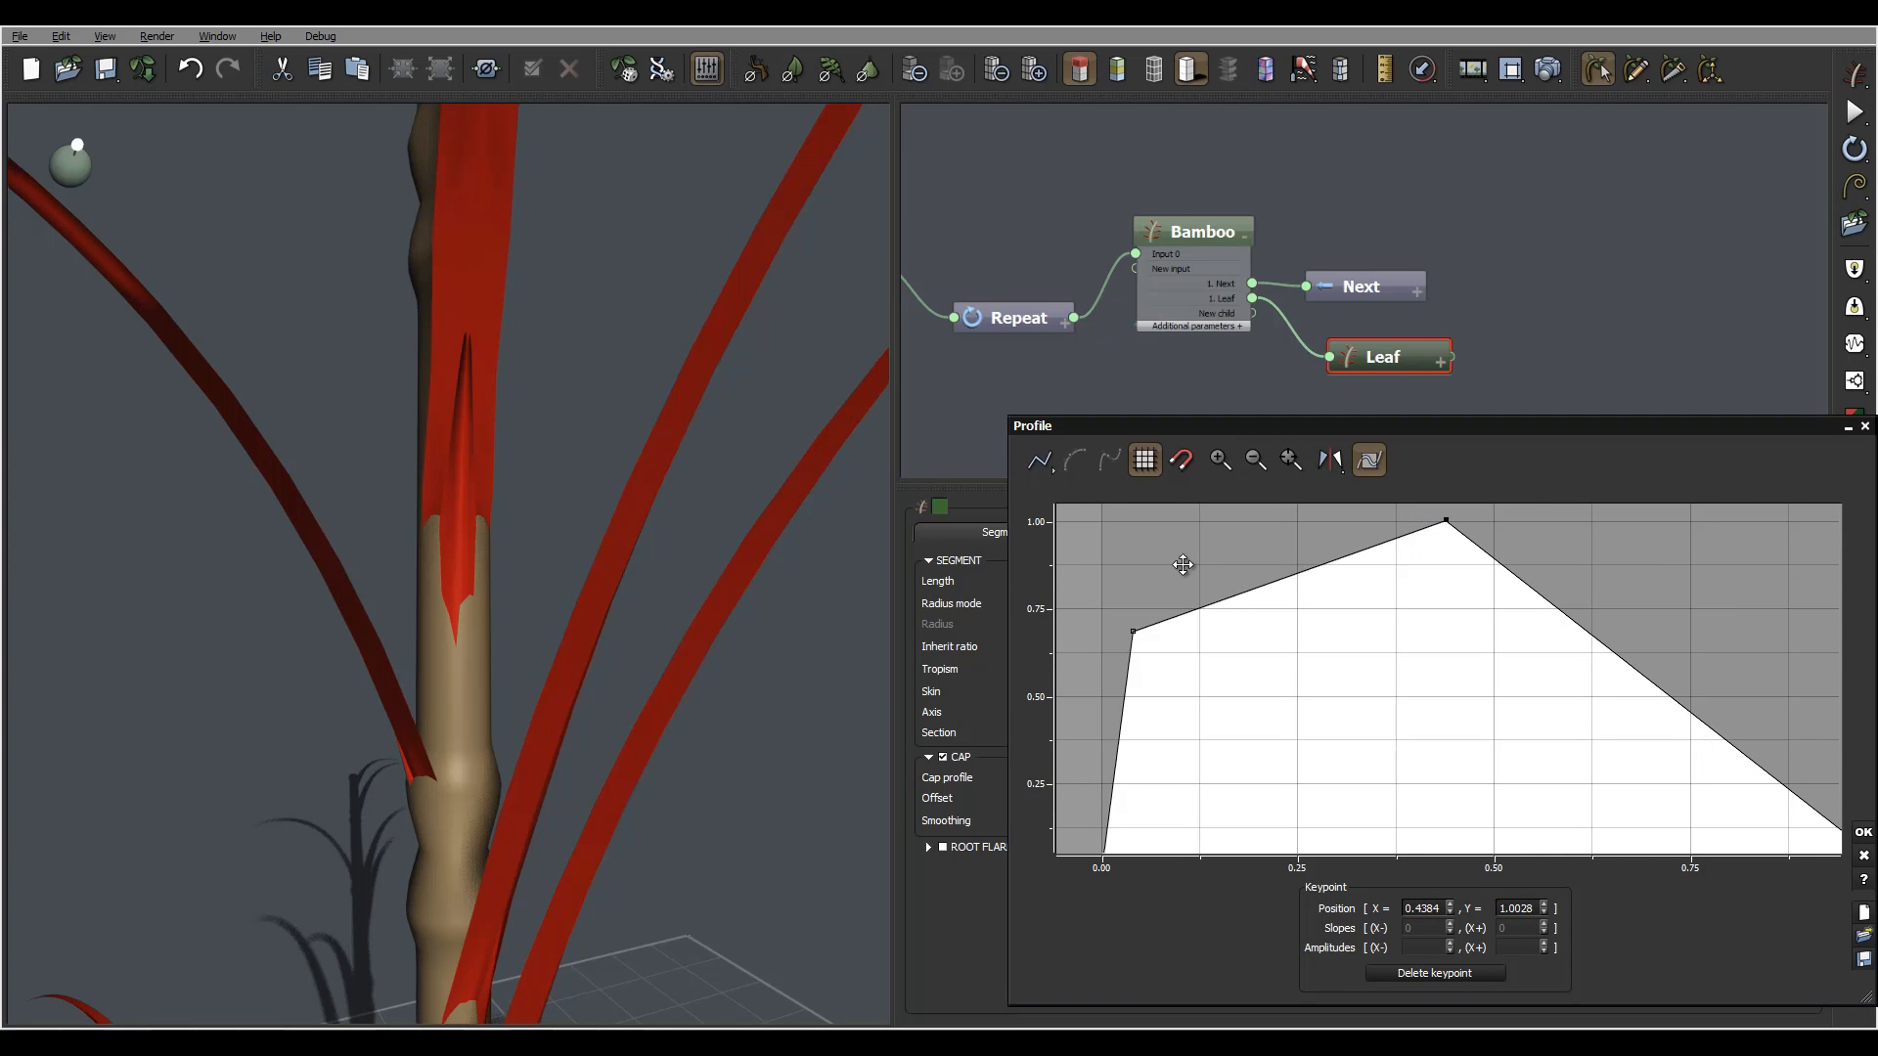
Move the blade width profile's keypoint near the start to X = 0.1469, Y = 0.986 and accept the profile
drag(1132, 632, 1217, 525)
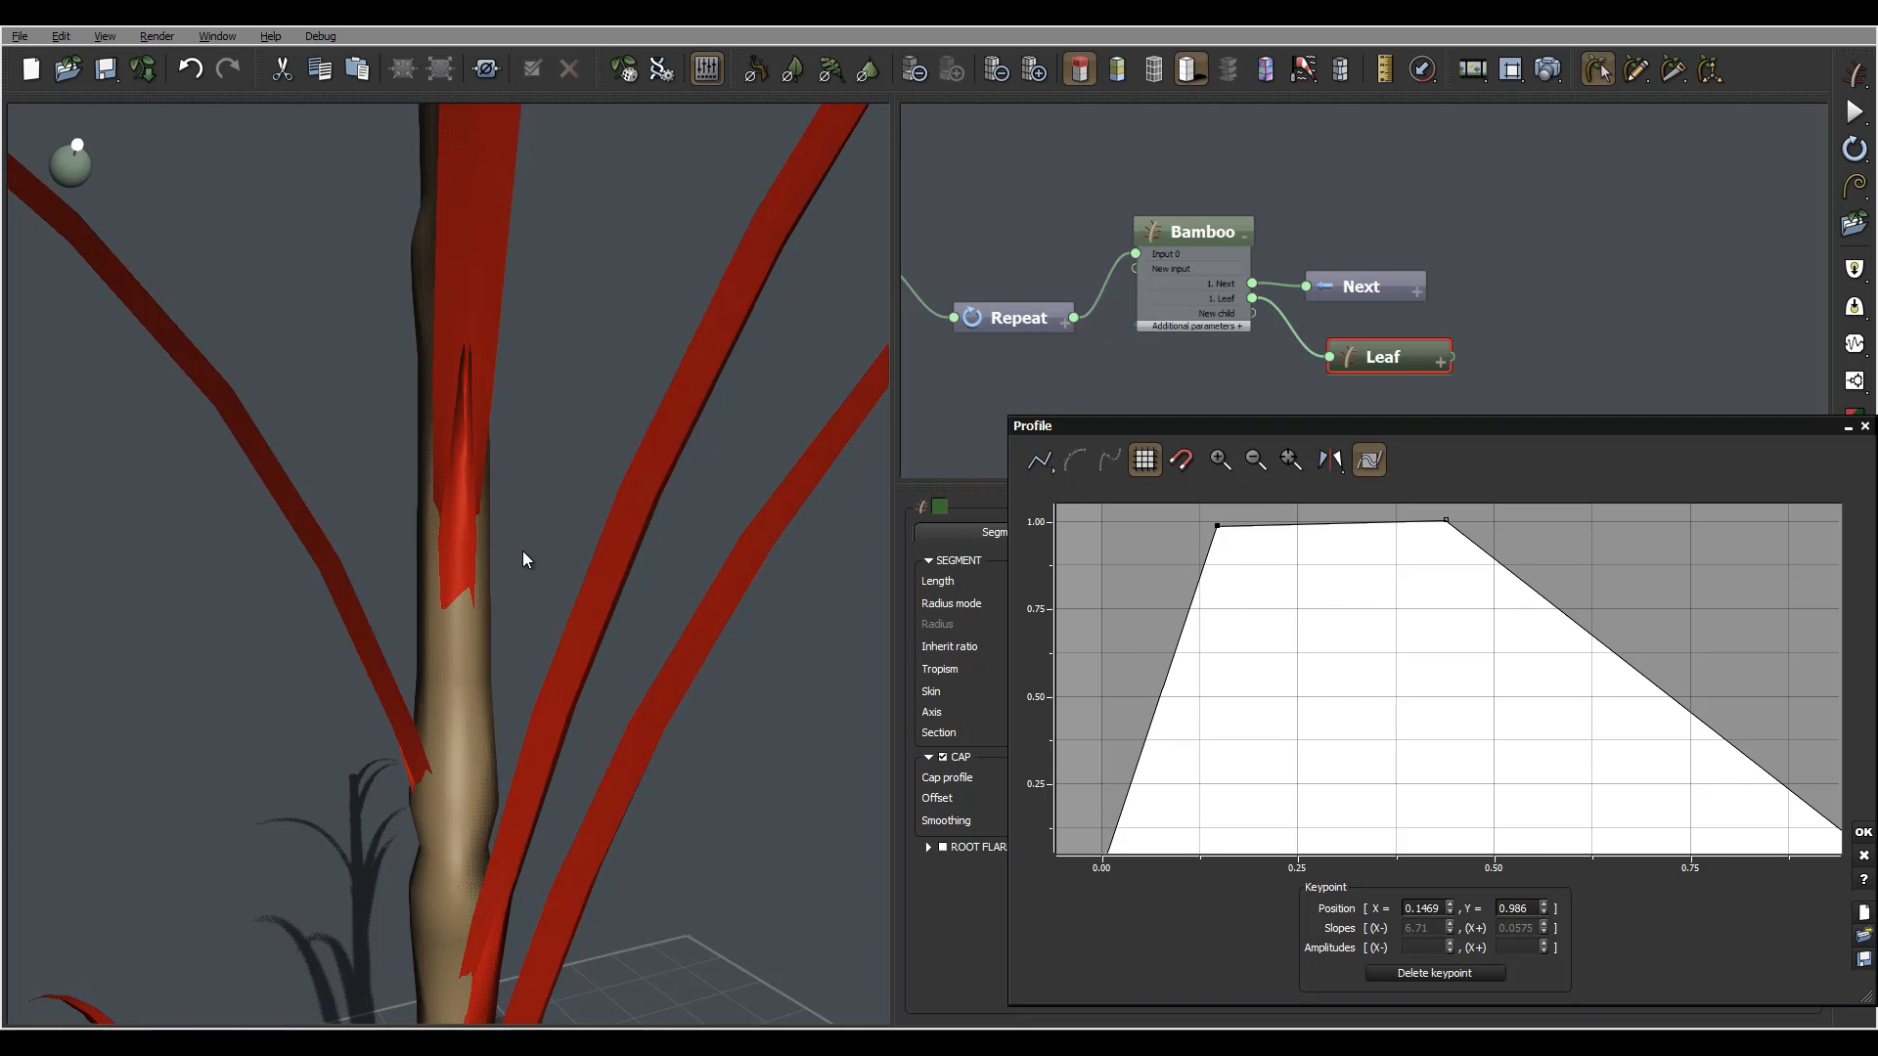
drag(525, 557, 655, 499)
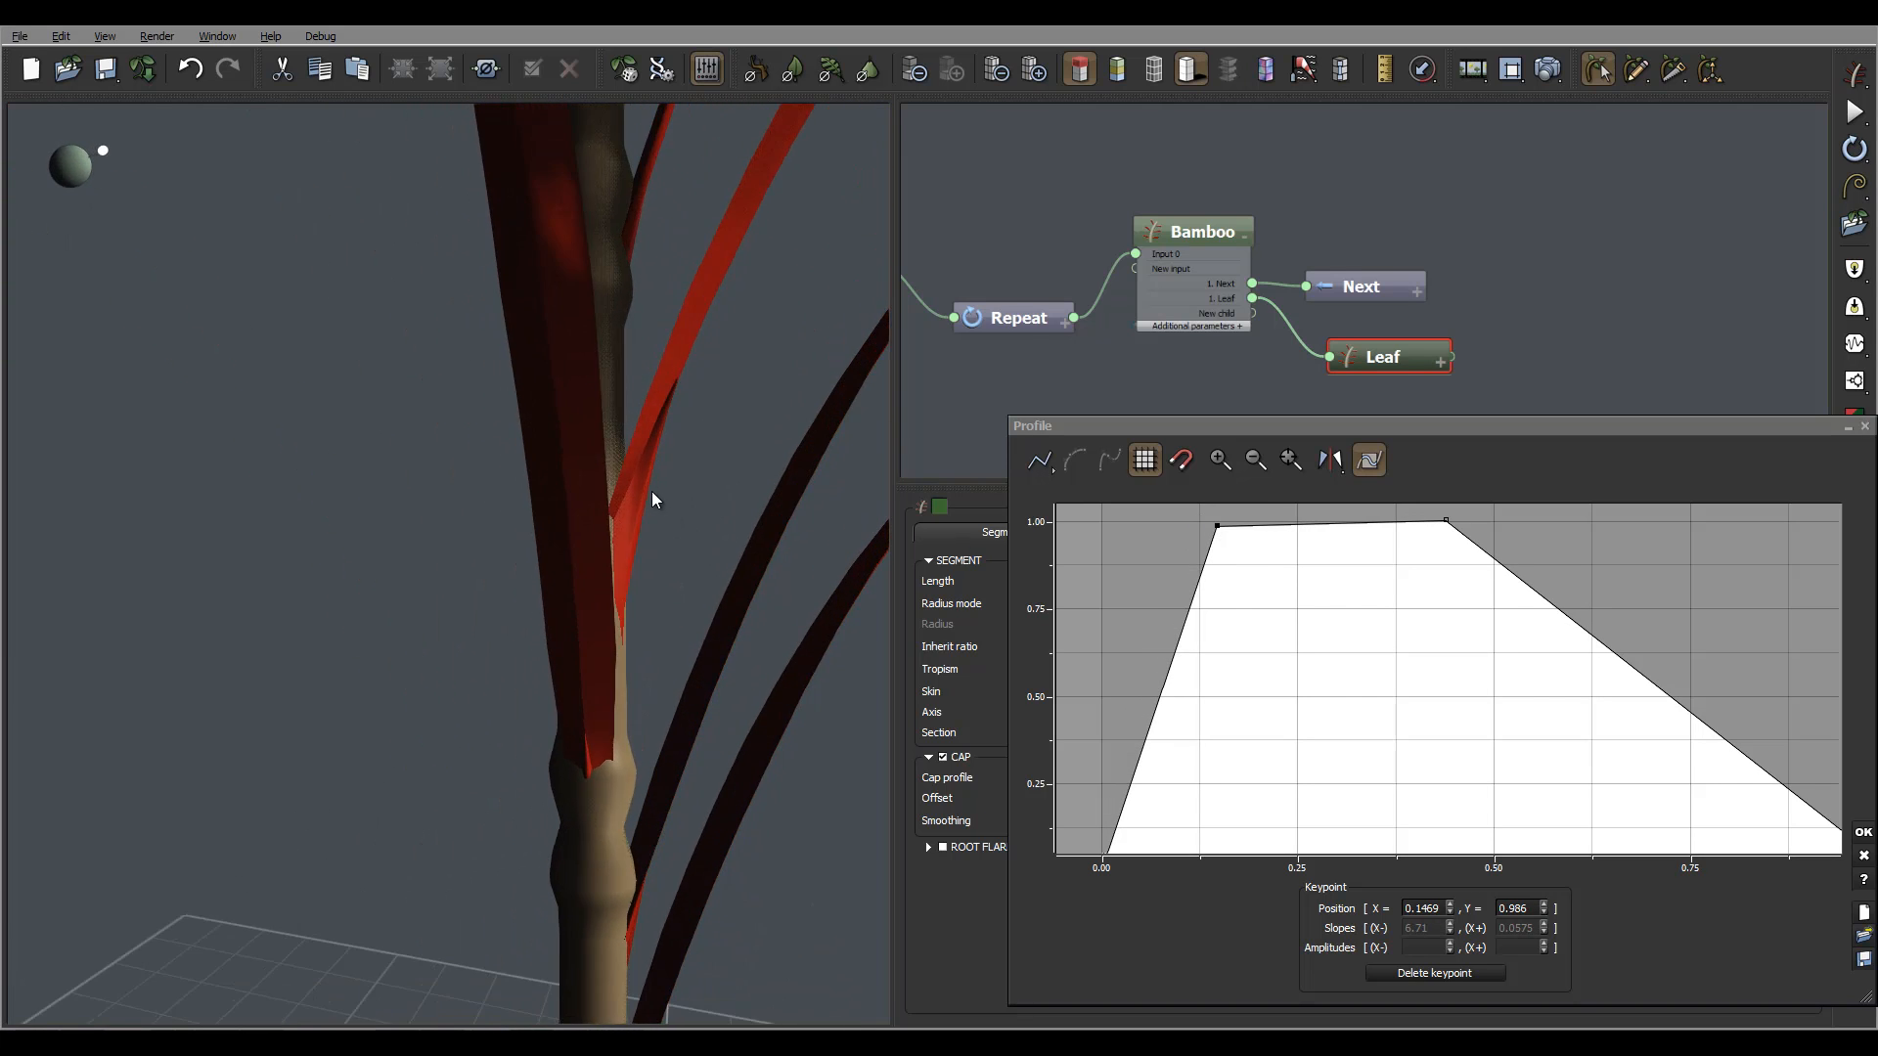
drag(724, 444, 587, 460)
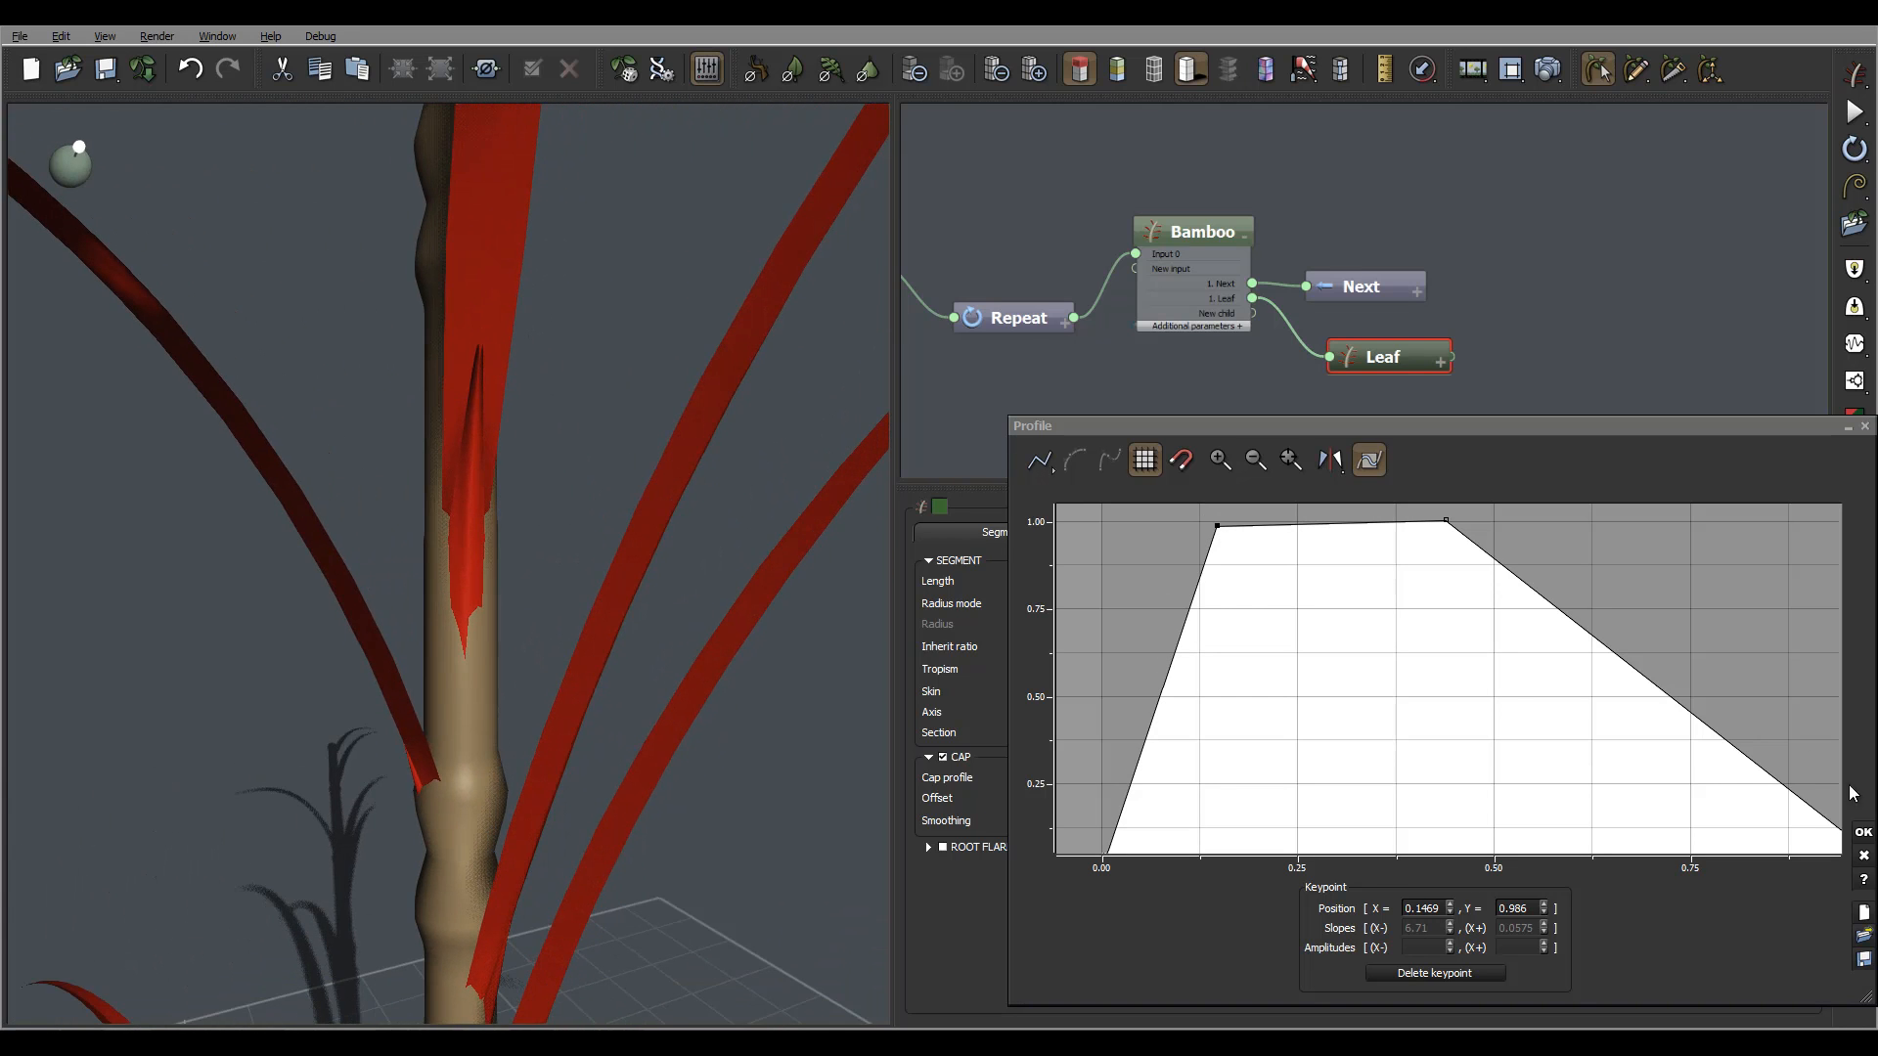
click(1863, 833)
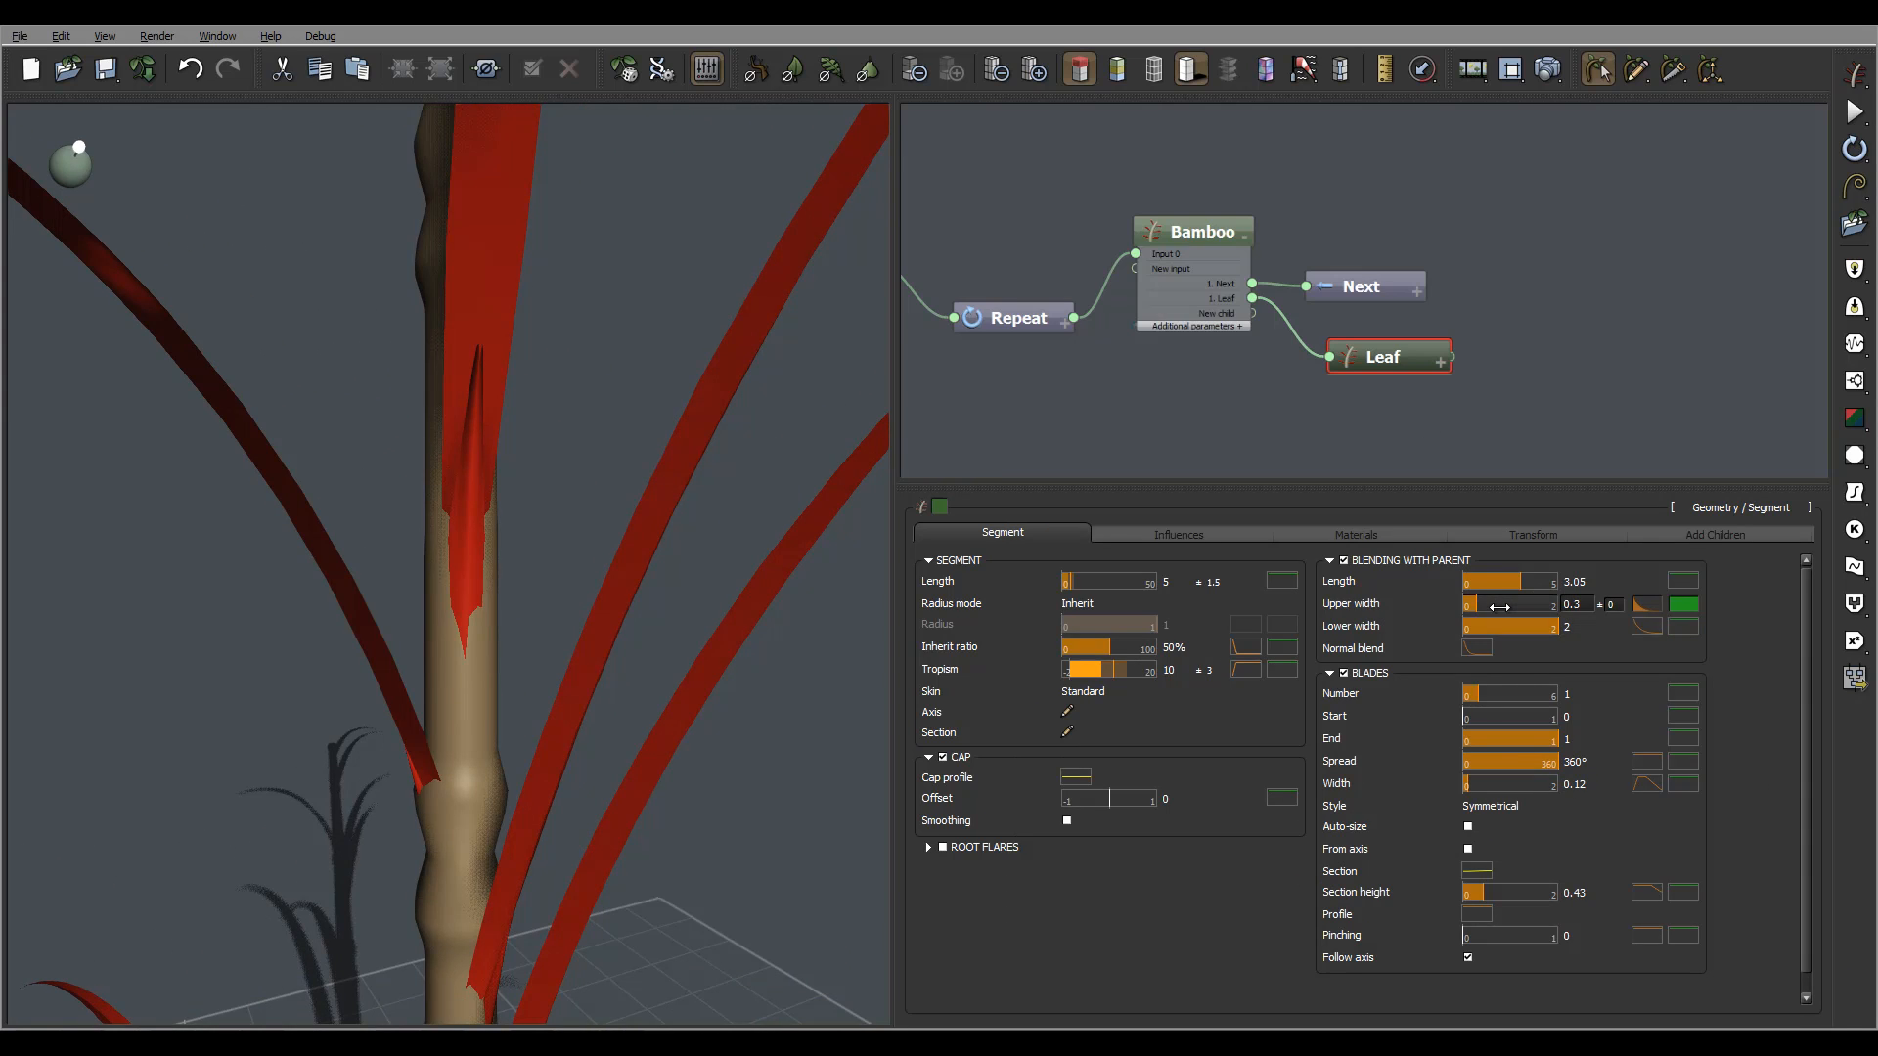
Set the Leaf's blending with parent to an upper width of 0.5 and a length of 4.89, and examine the plant
drag(1504, 605, 1553, 578)
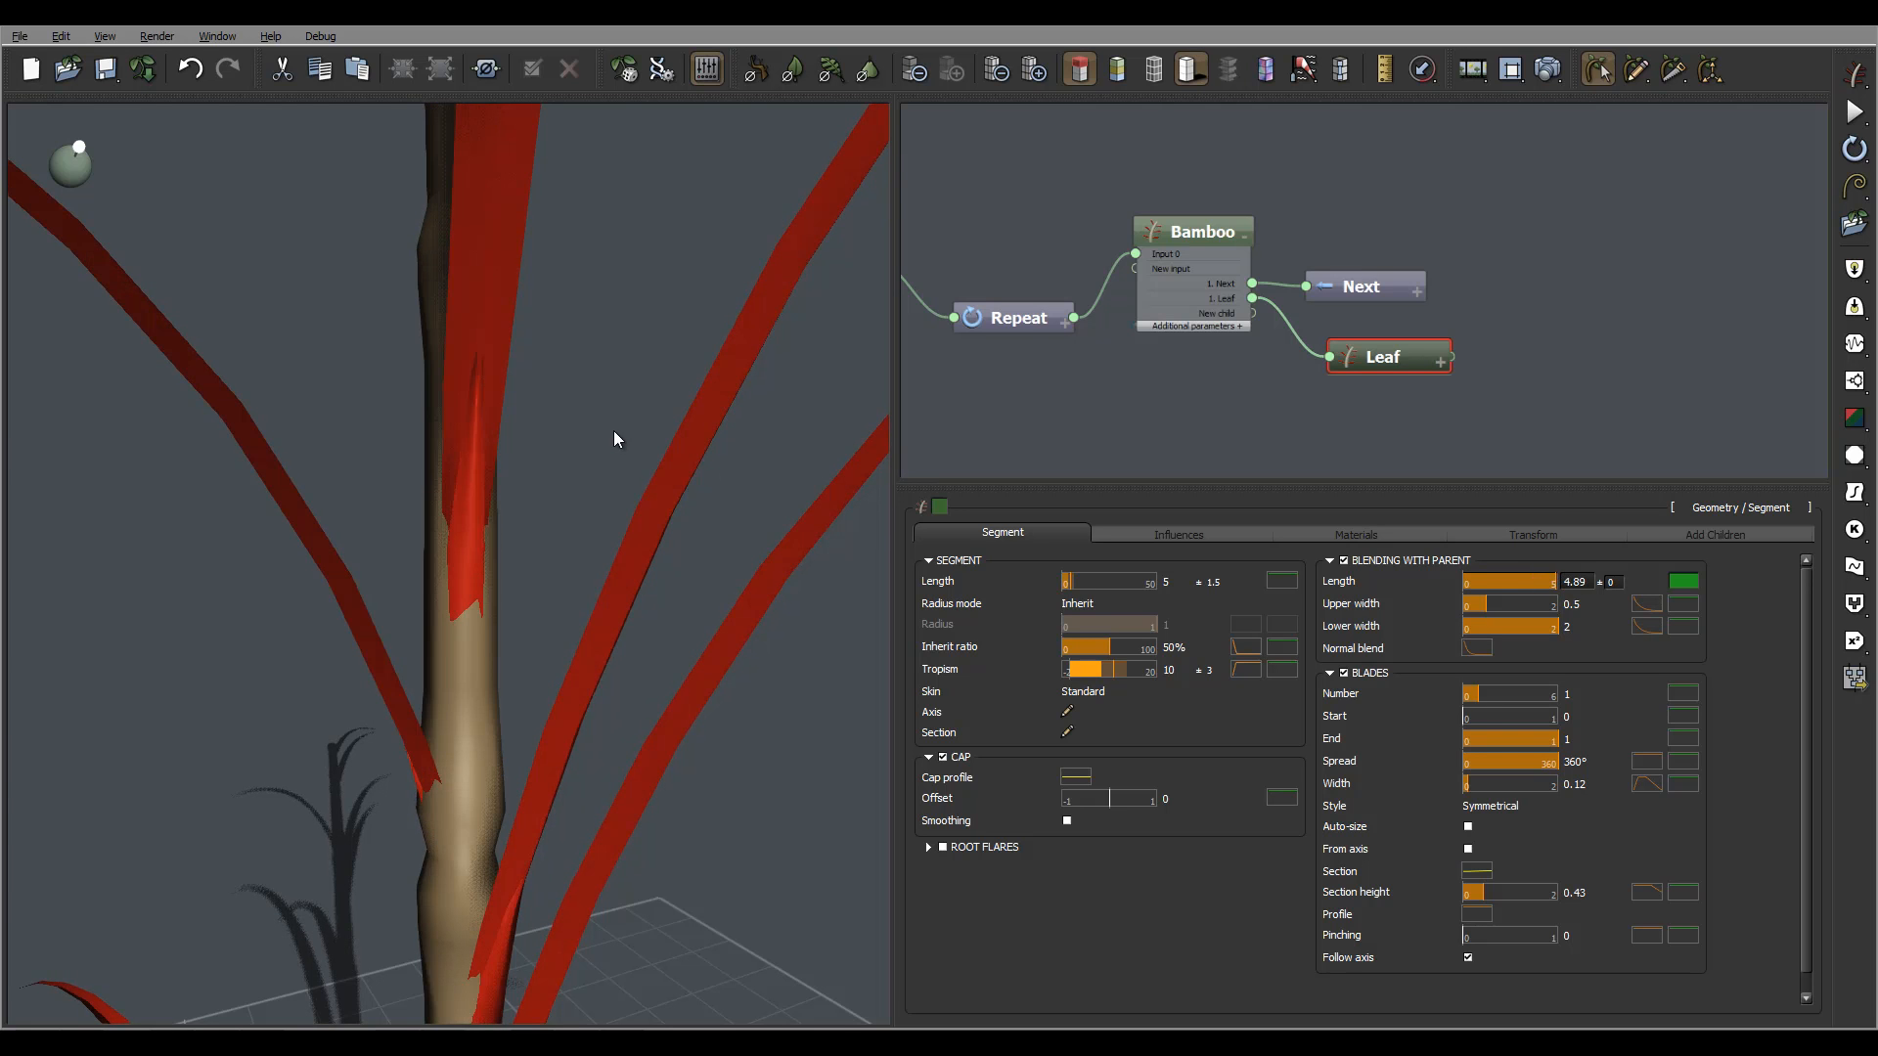
drag(550, 436, 447, 466)
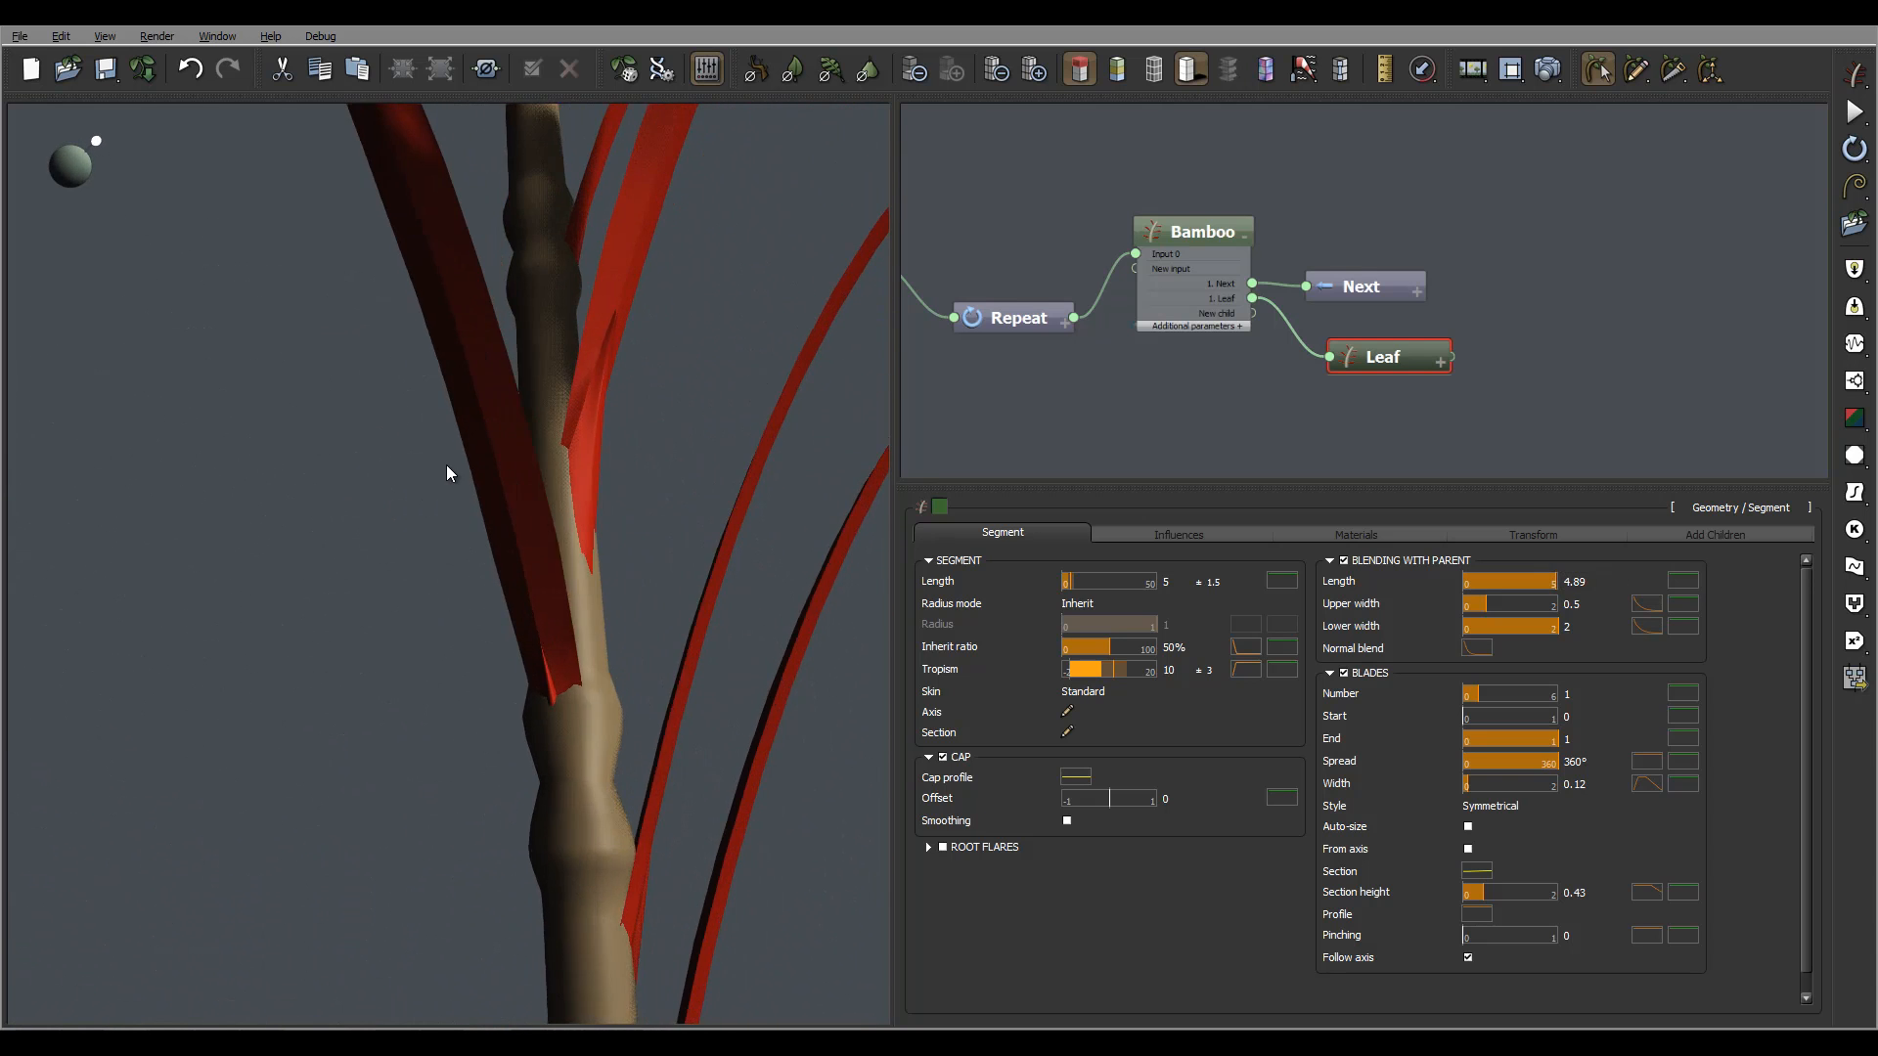
scroll(478, 470, down, 6)
drag(616, 377, 632, 449)
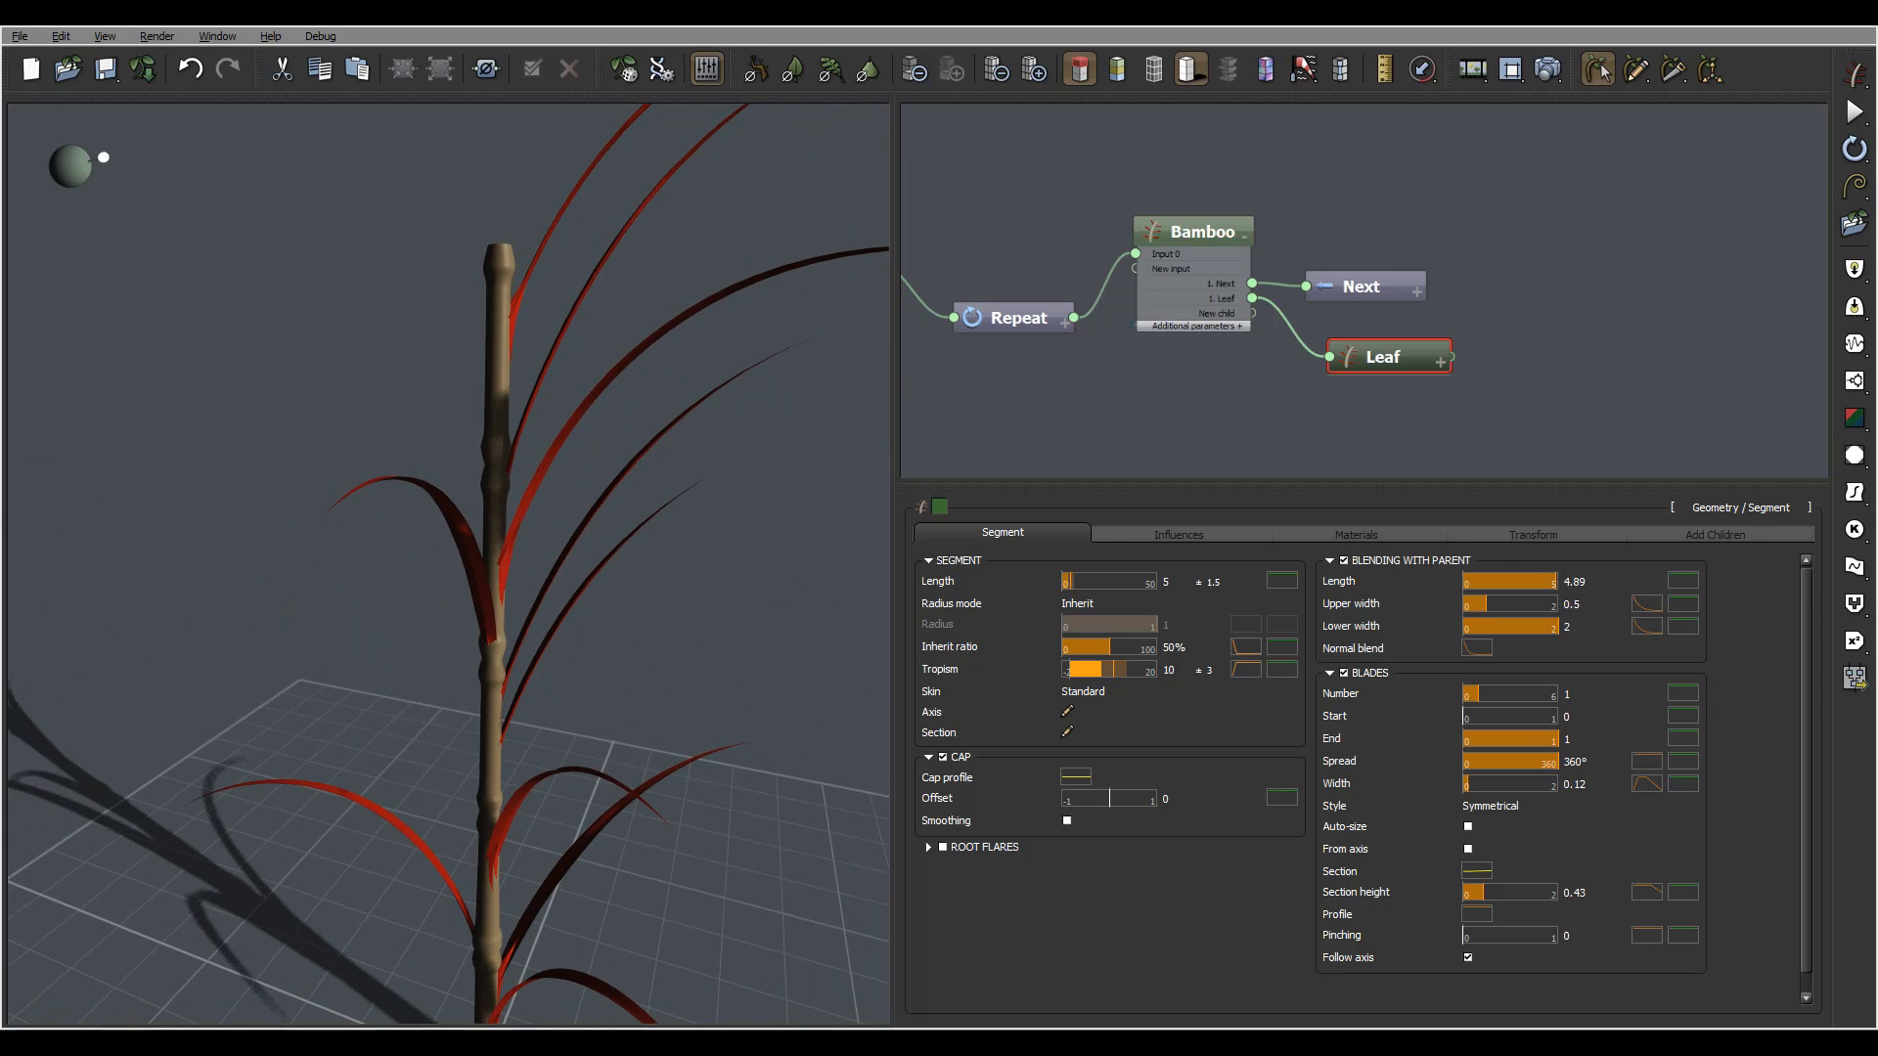
drag(594, 470, 681, 483)
Duplicate the Bamboo node, set the copy apart in the graph, and delete its link from the Repeat node
click(1191, 235)
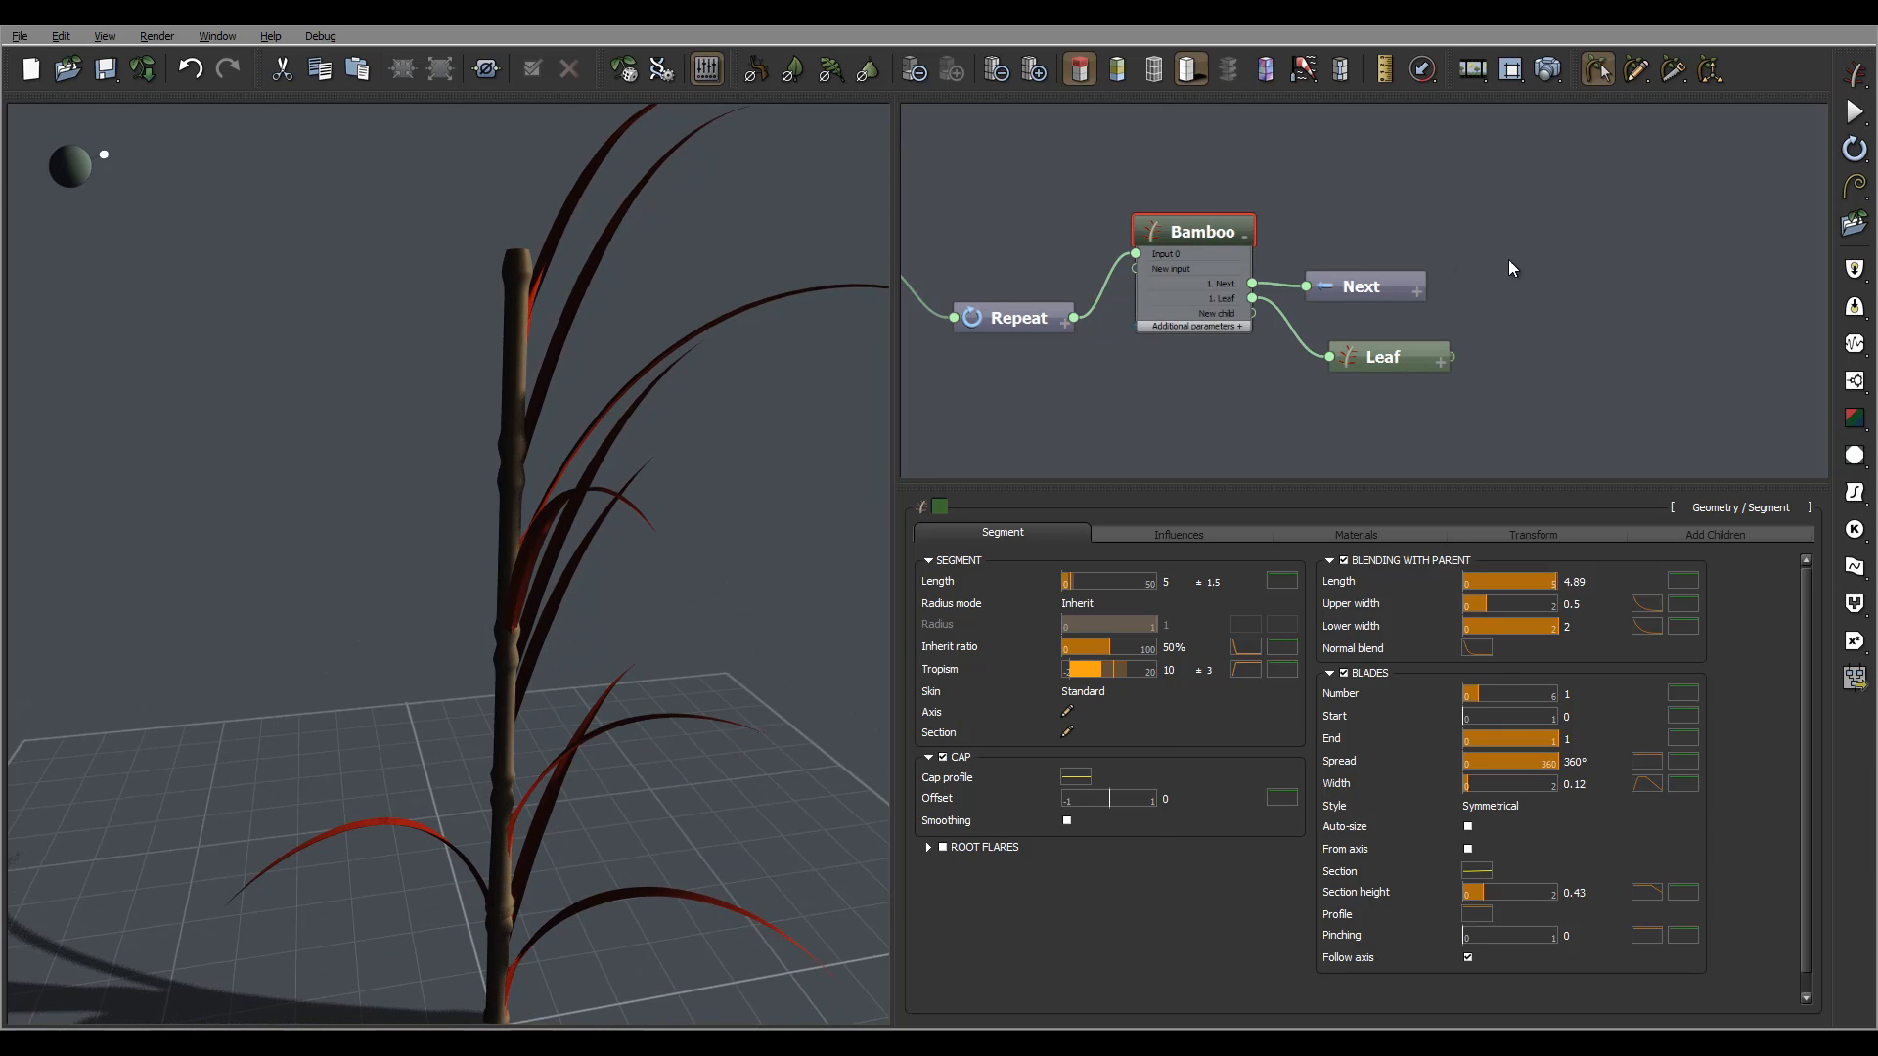
key(ctrl+v)
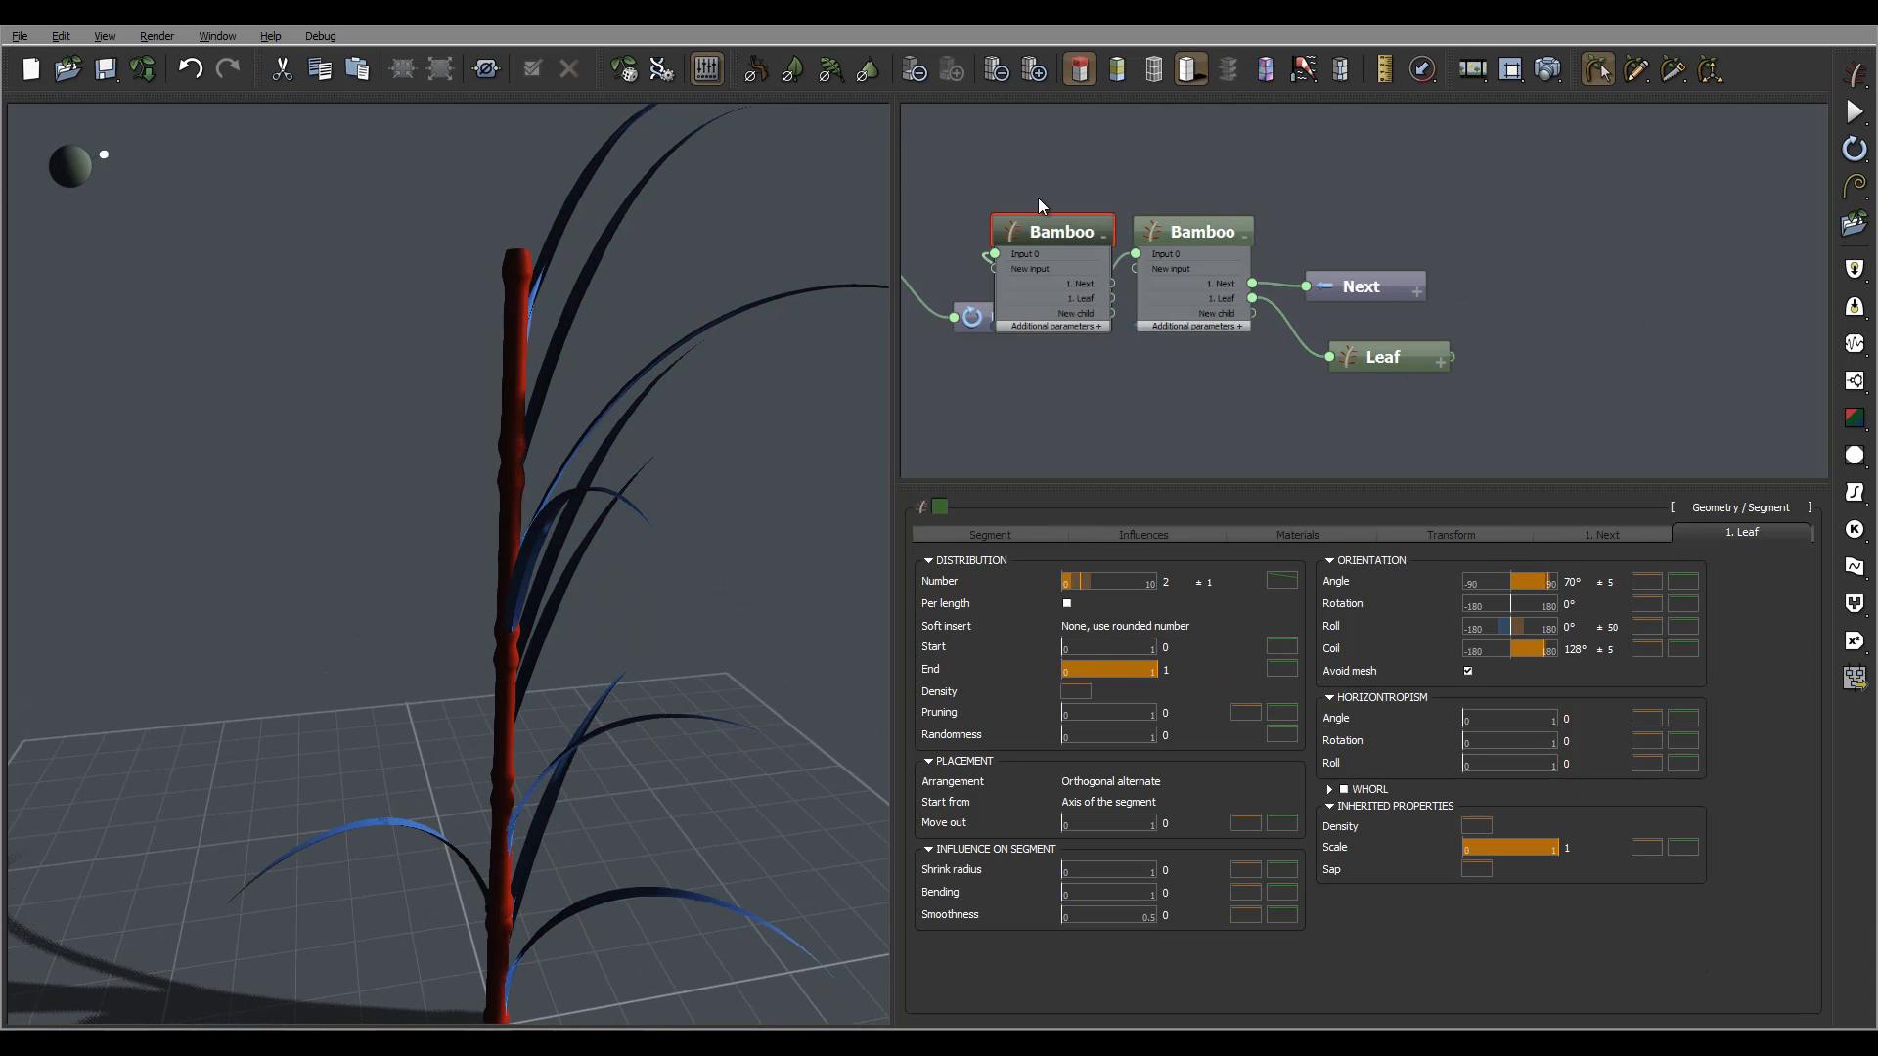
drag(1051, 232, 1568, 129)
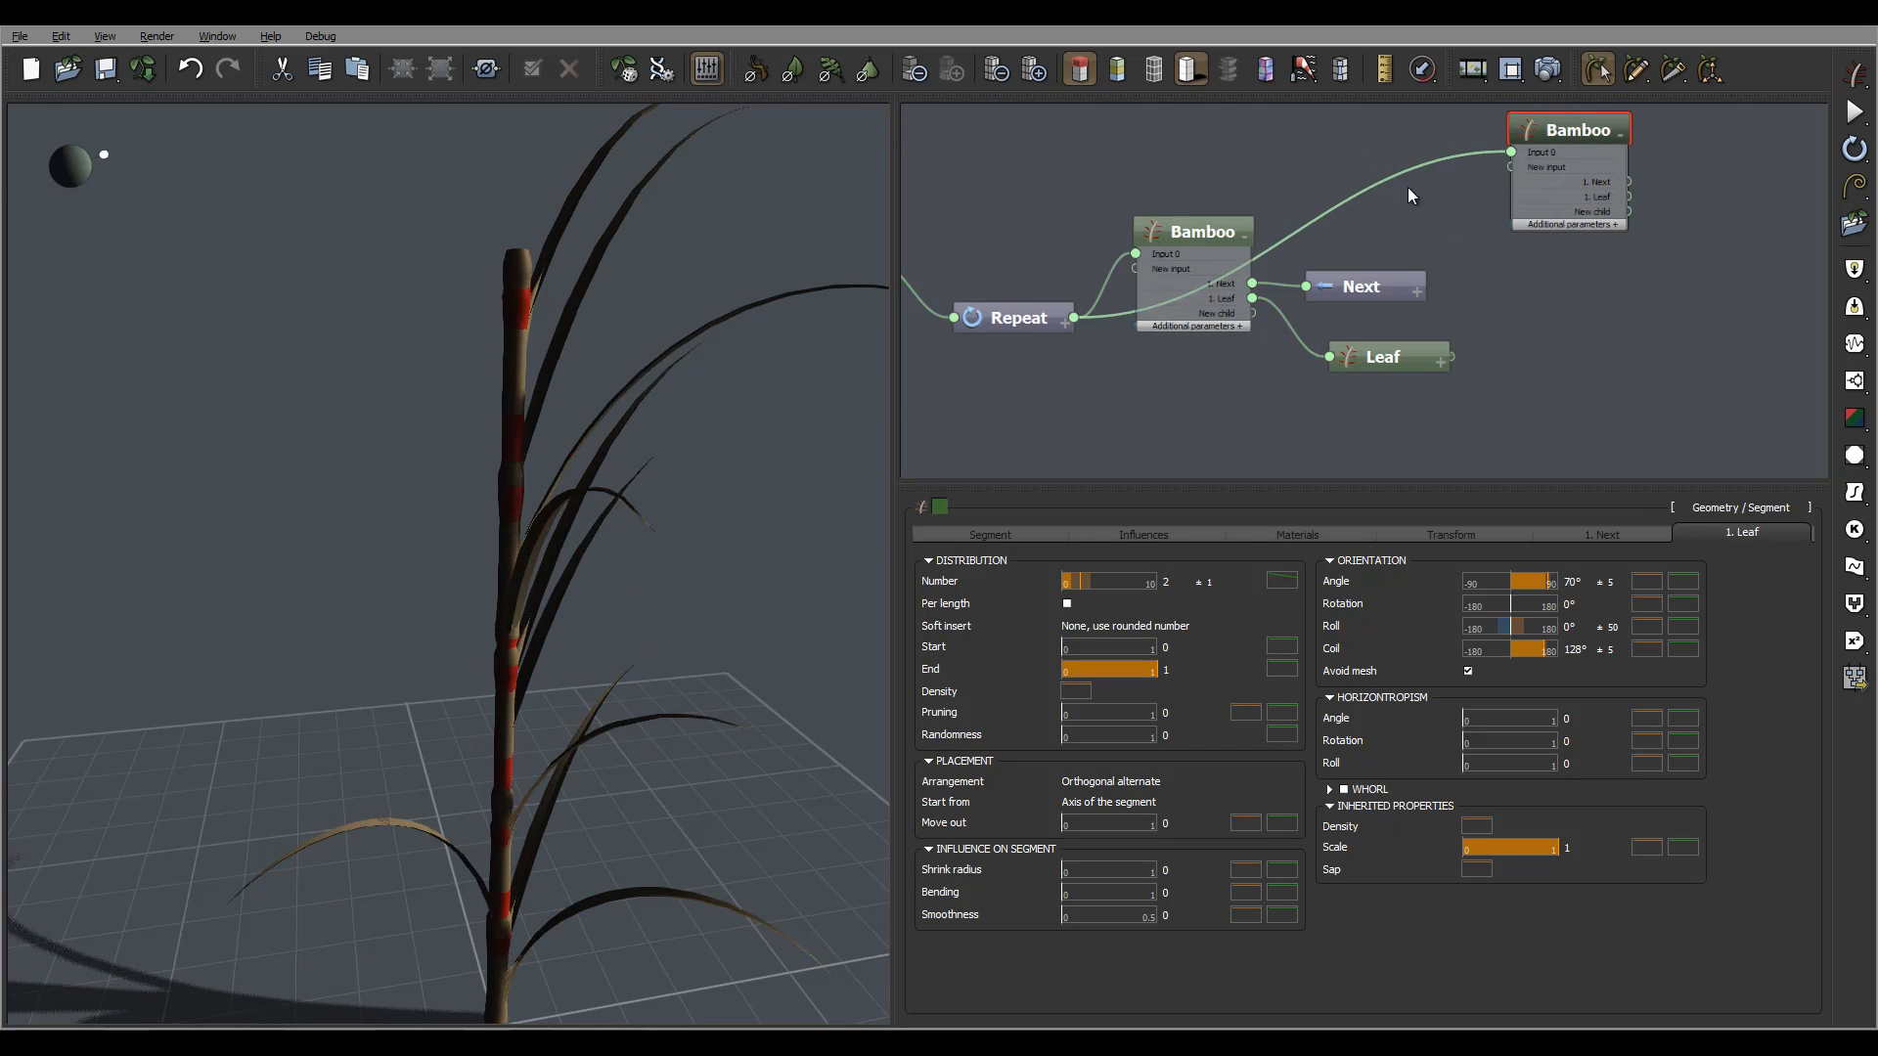
click(1262, 257)
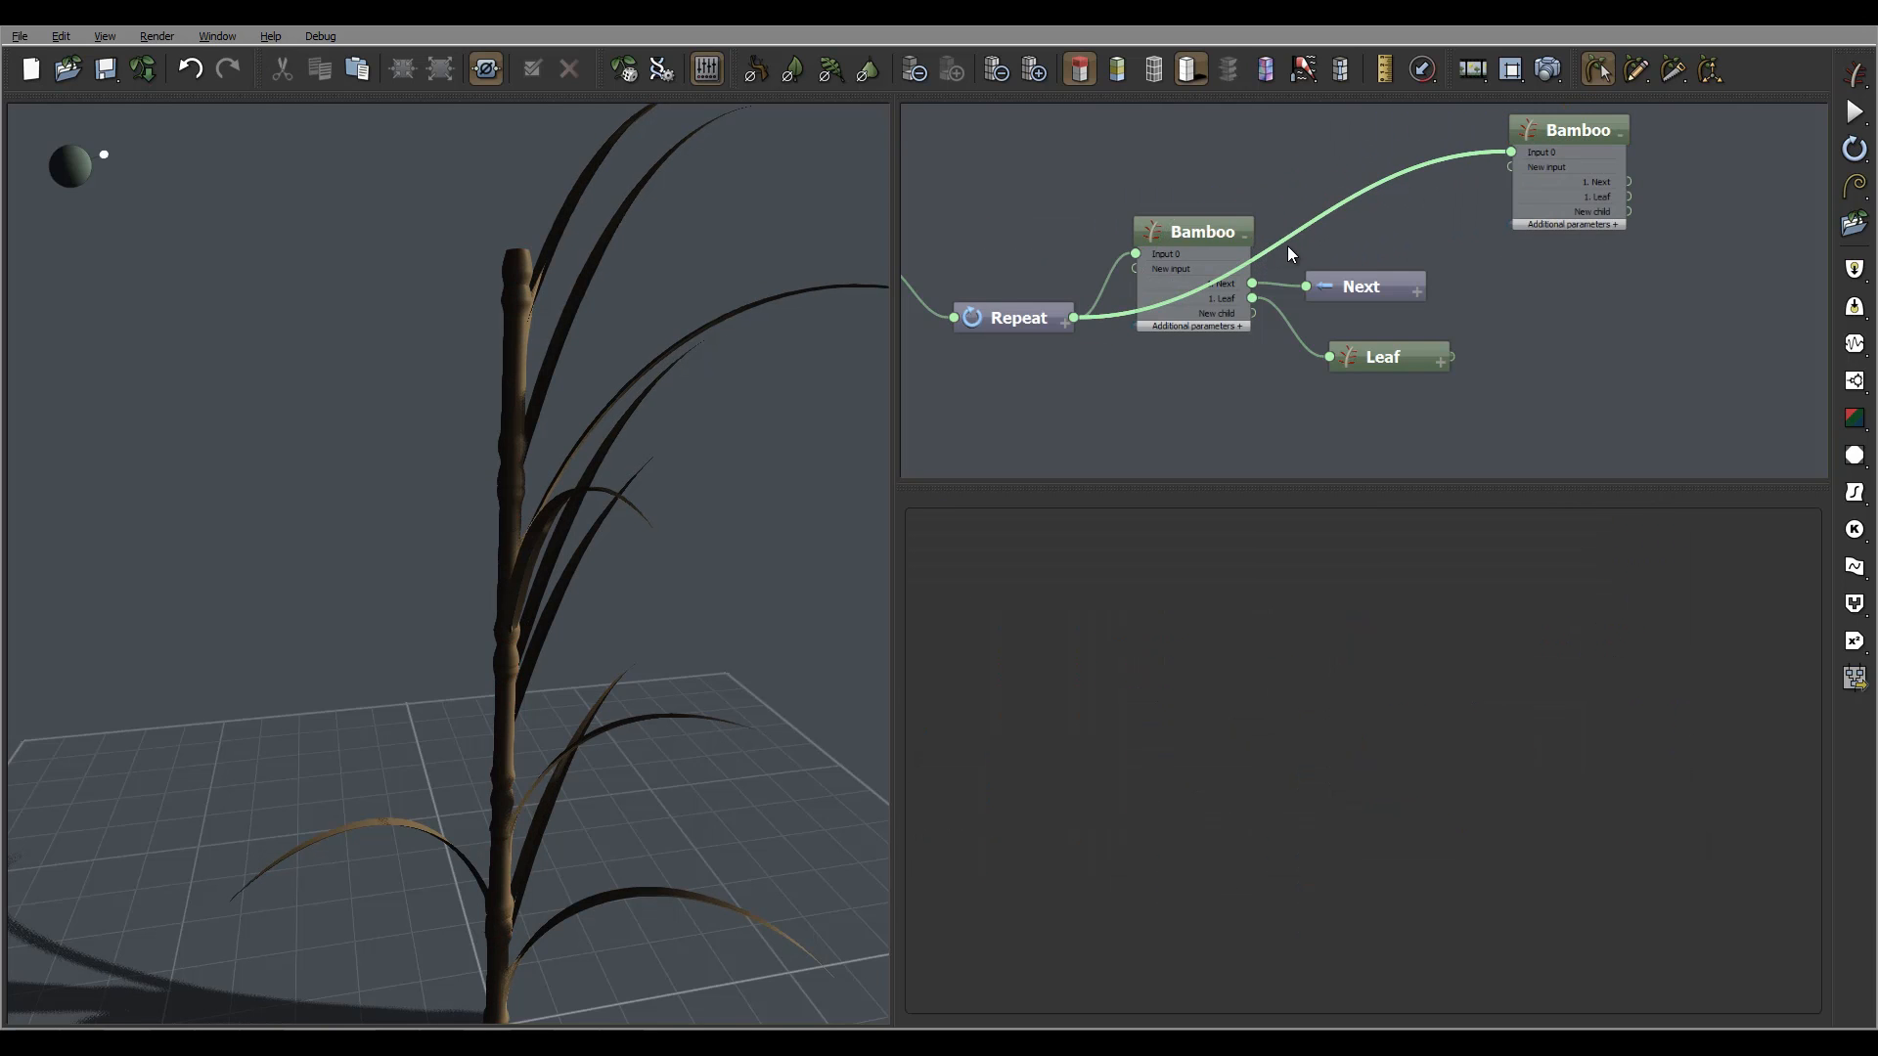
key(Delete)
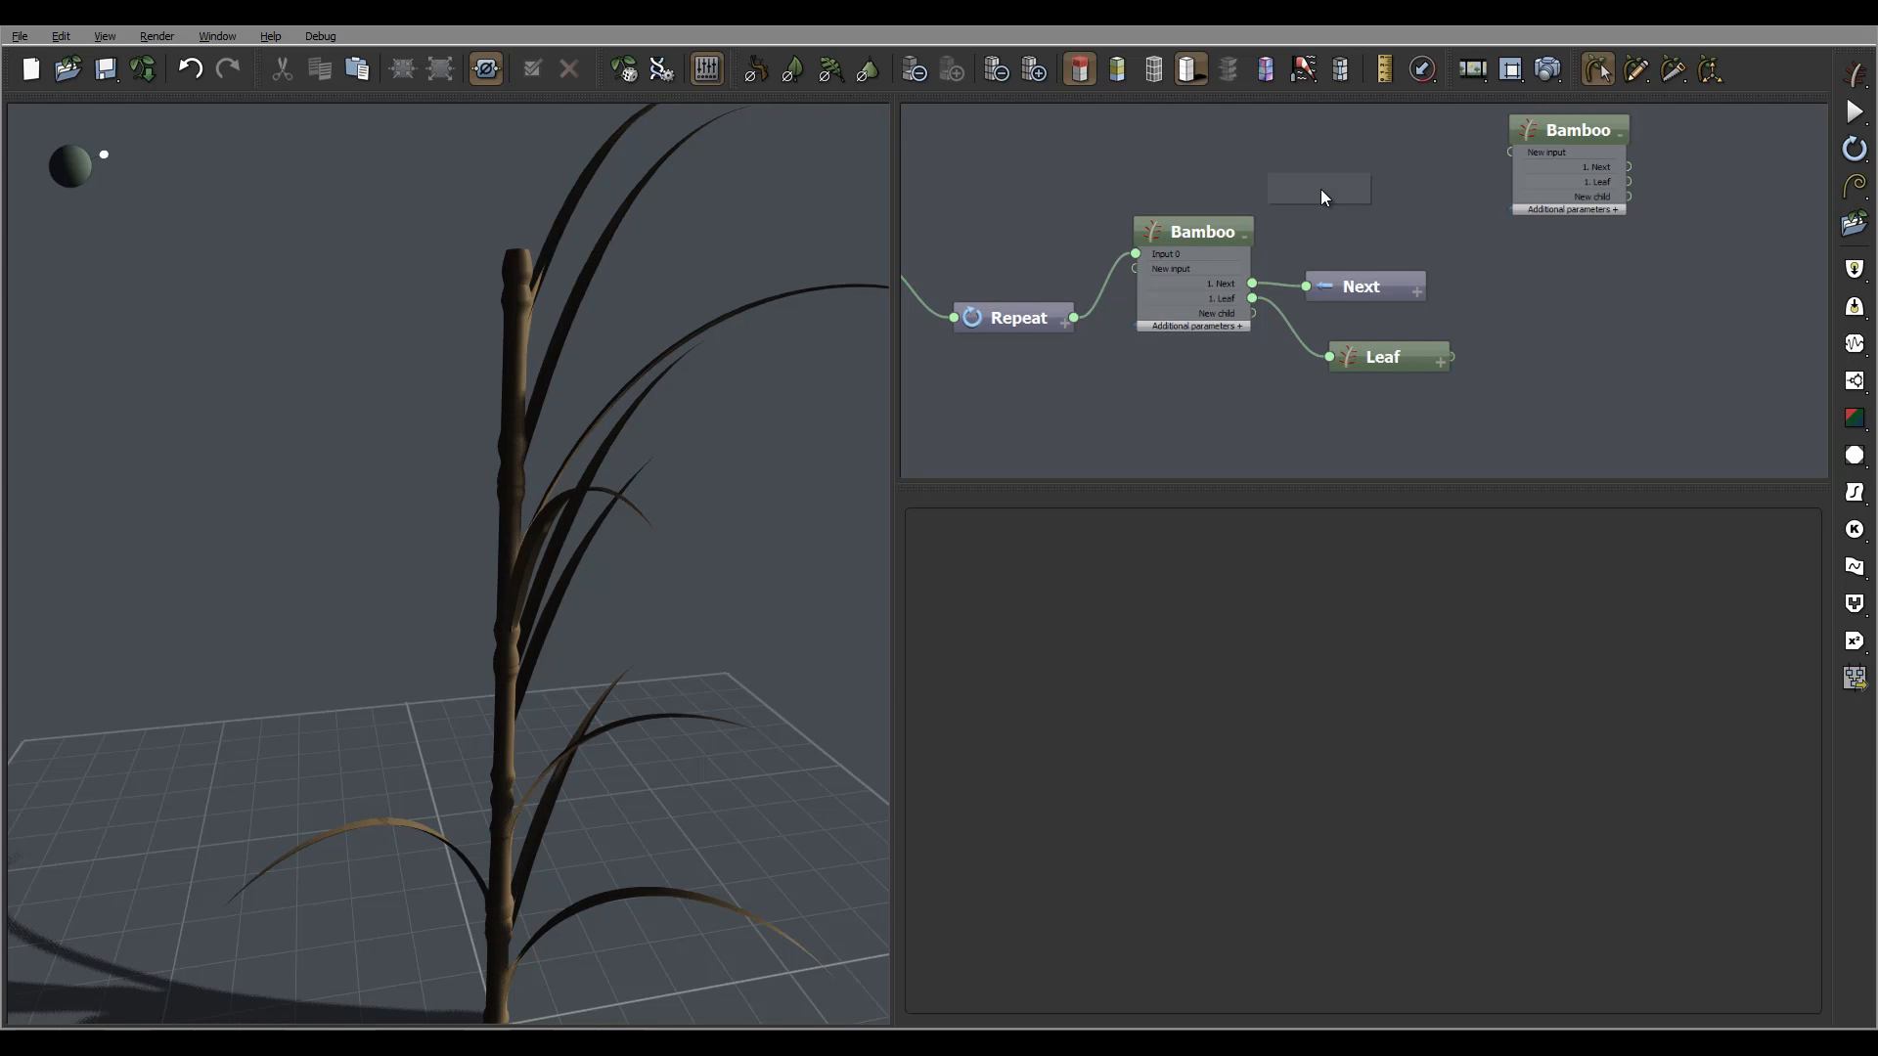
Add a Loop End node, connected as a child of the original Bamboo node, and link it to the duplicate Bamboo's input
right_click(1321, 197)
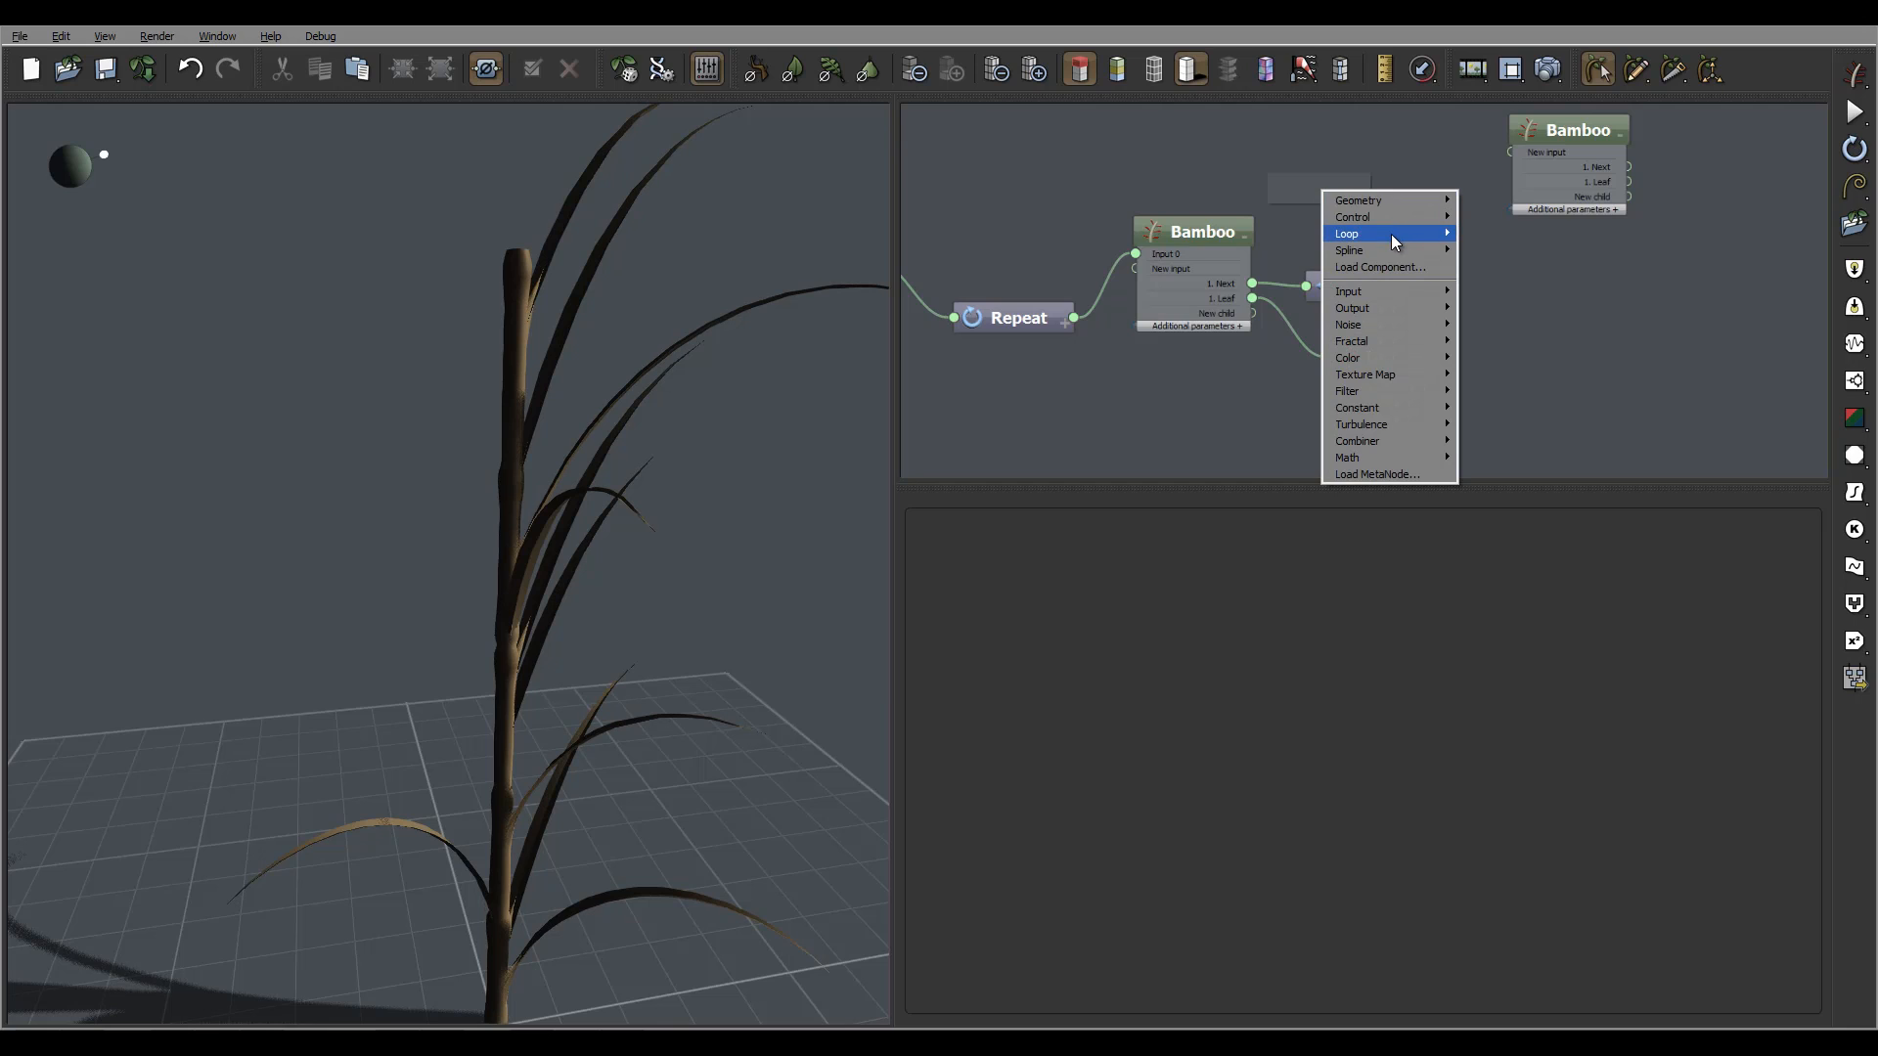
mouse_move(1391, 233)
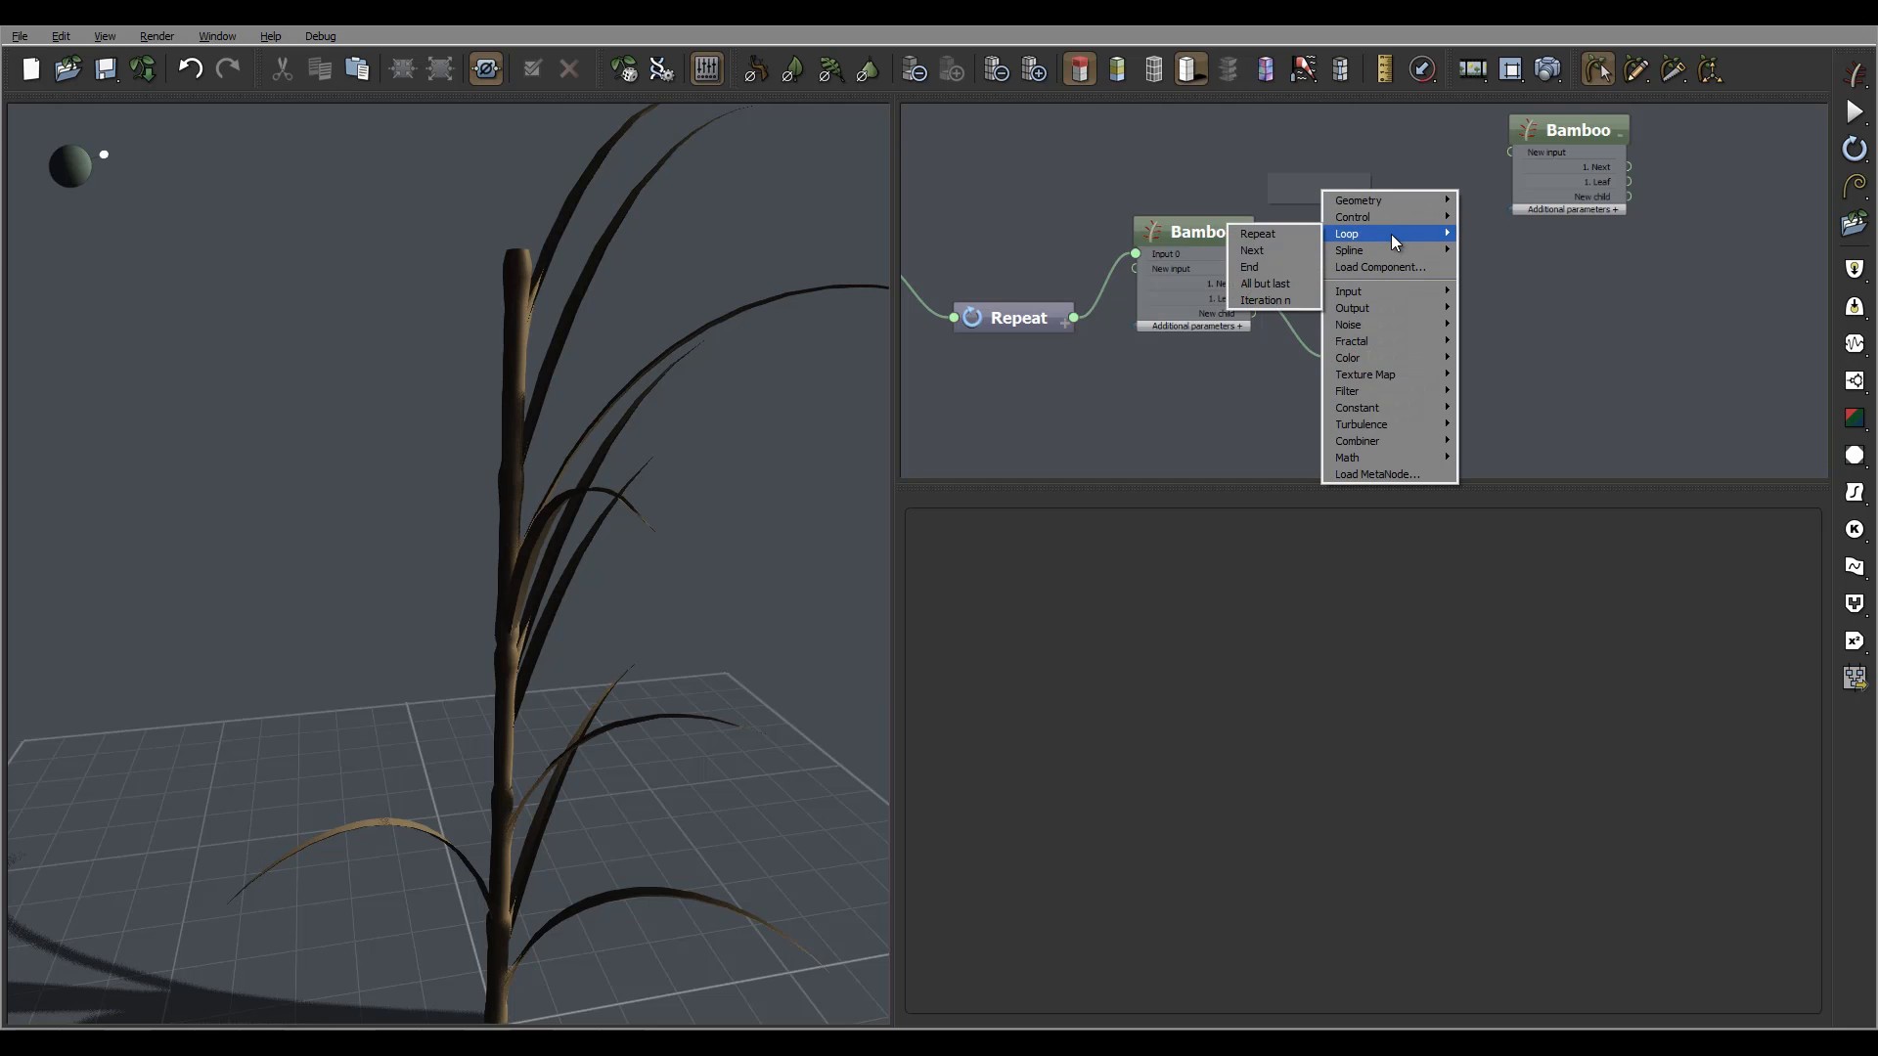
click(1277, 269)
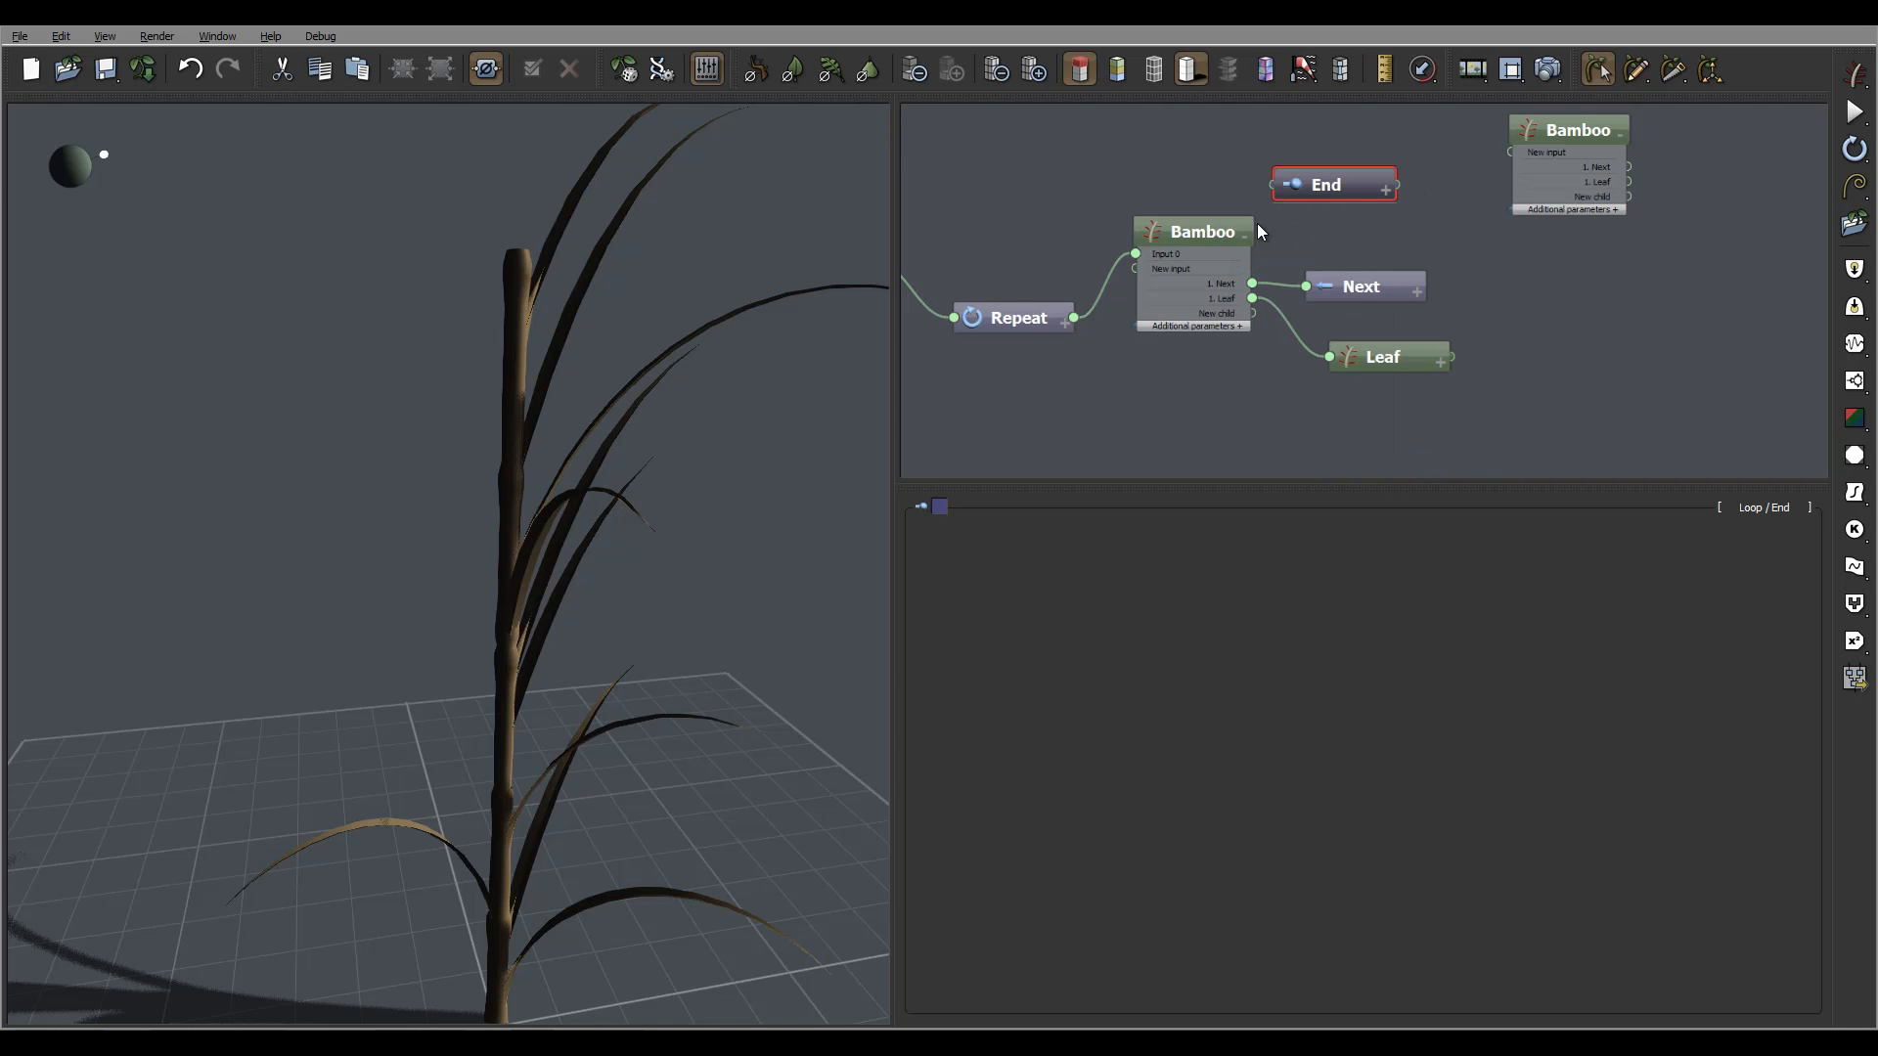
drag(1273, 185, 1253, 313)
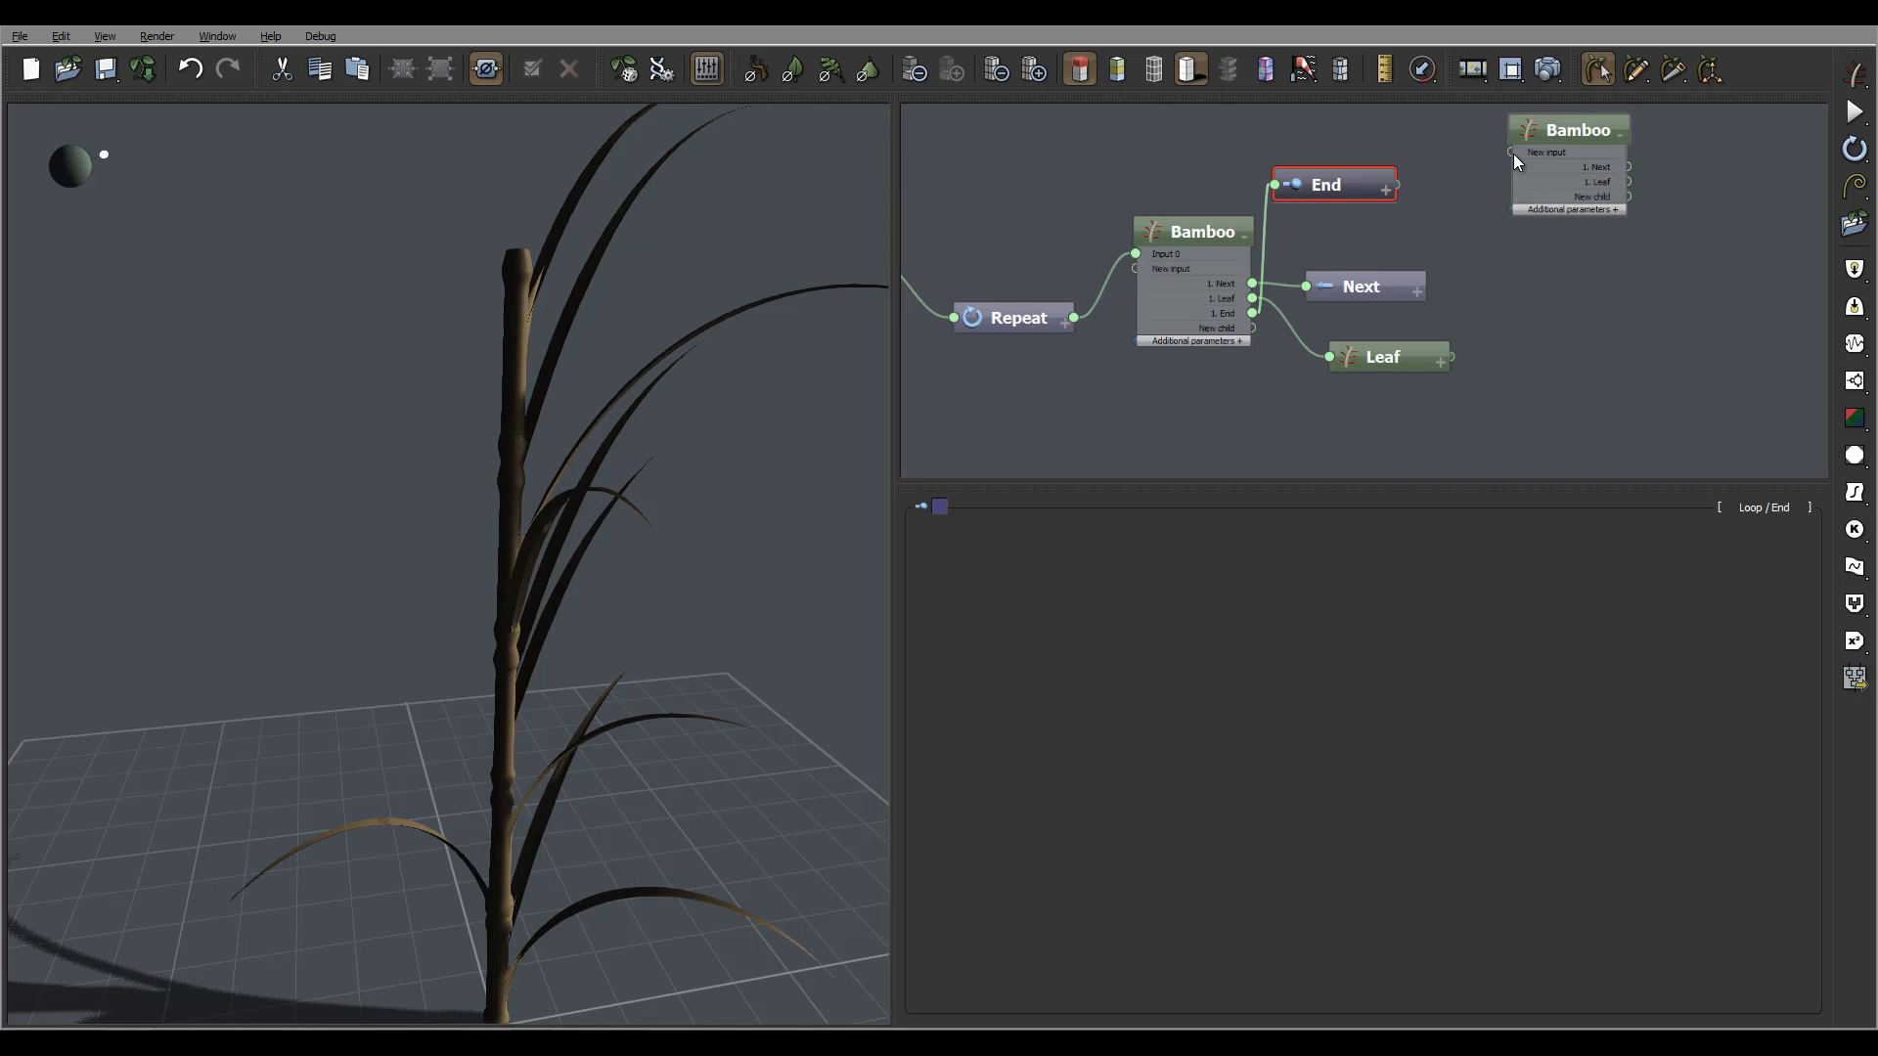
drag(1512, 154, 1394, 190)
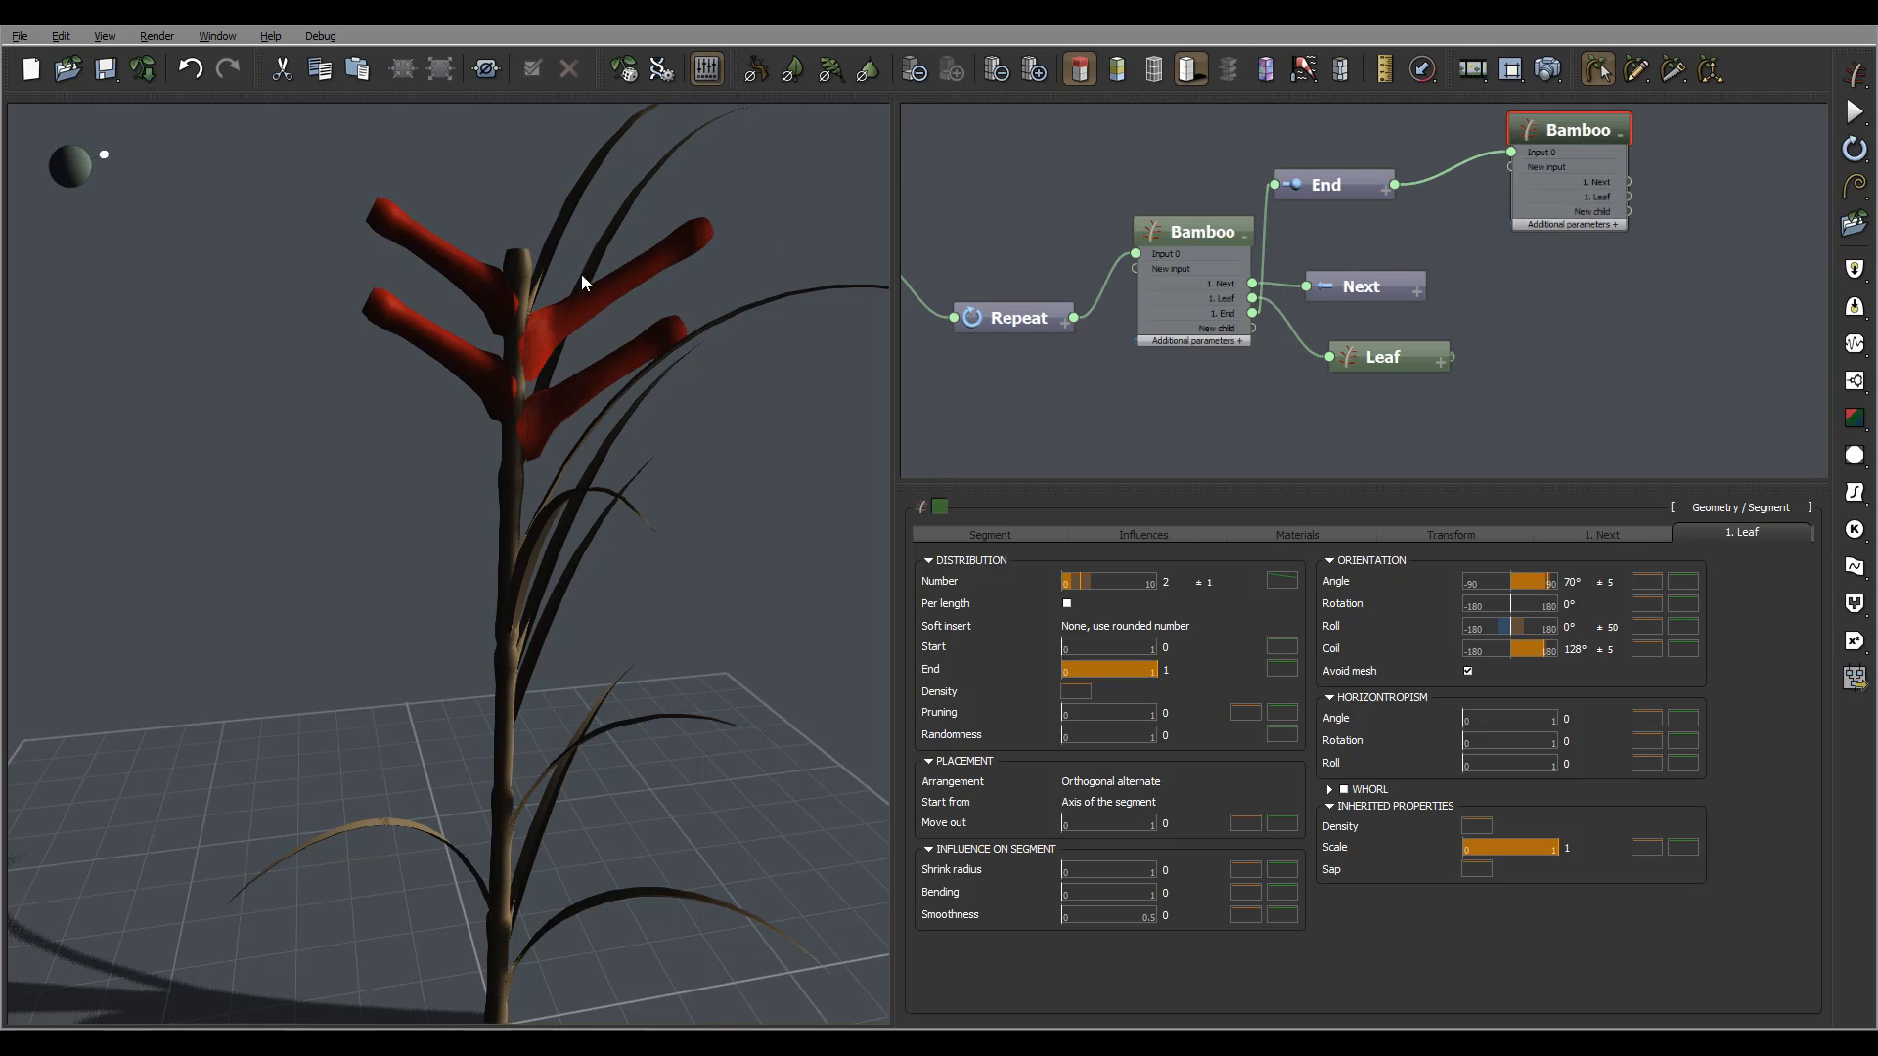
Make the original Bamboo's End child start from the Tip of the segment
right_drag(581, 272, 429, 292)
right_drag(653, 207, 577, 332)
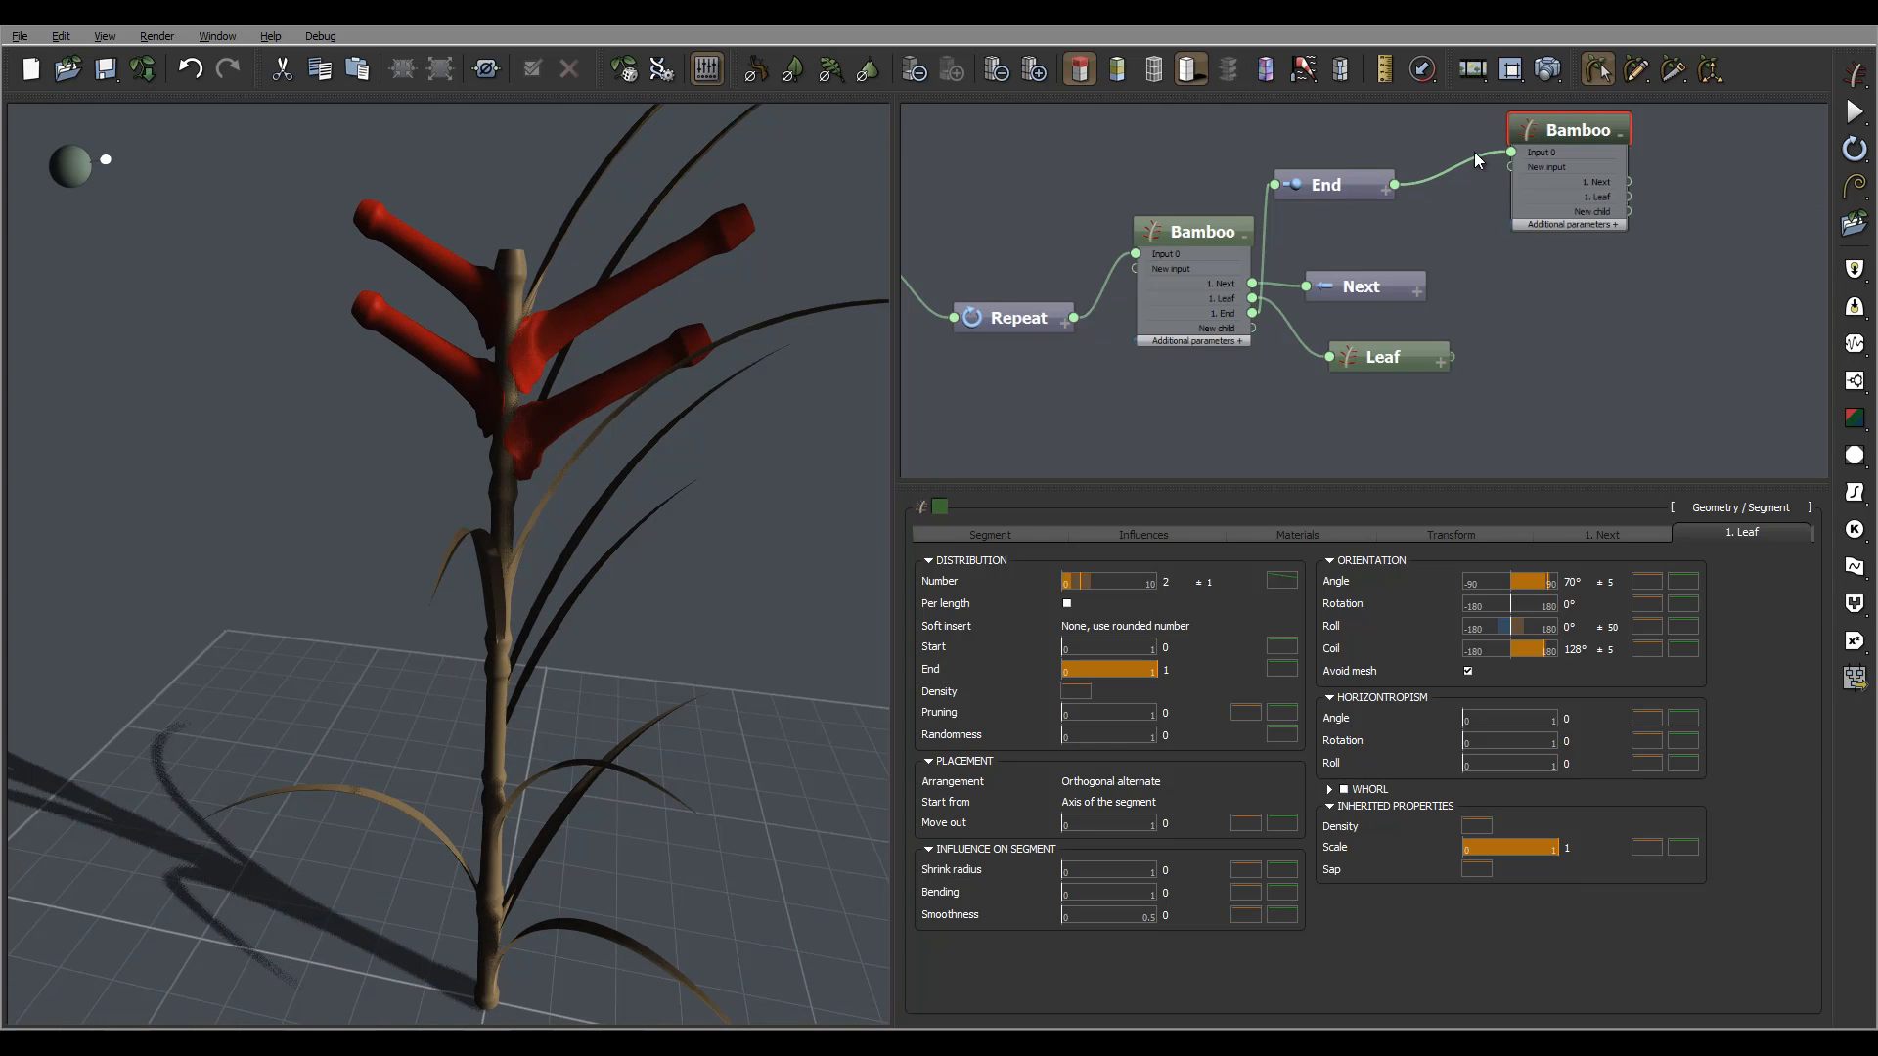
click(1340, 183)
click(1205, 223)
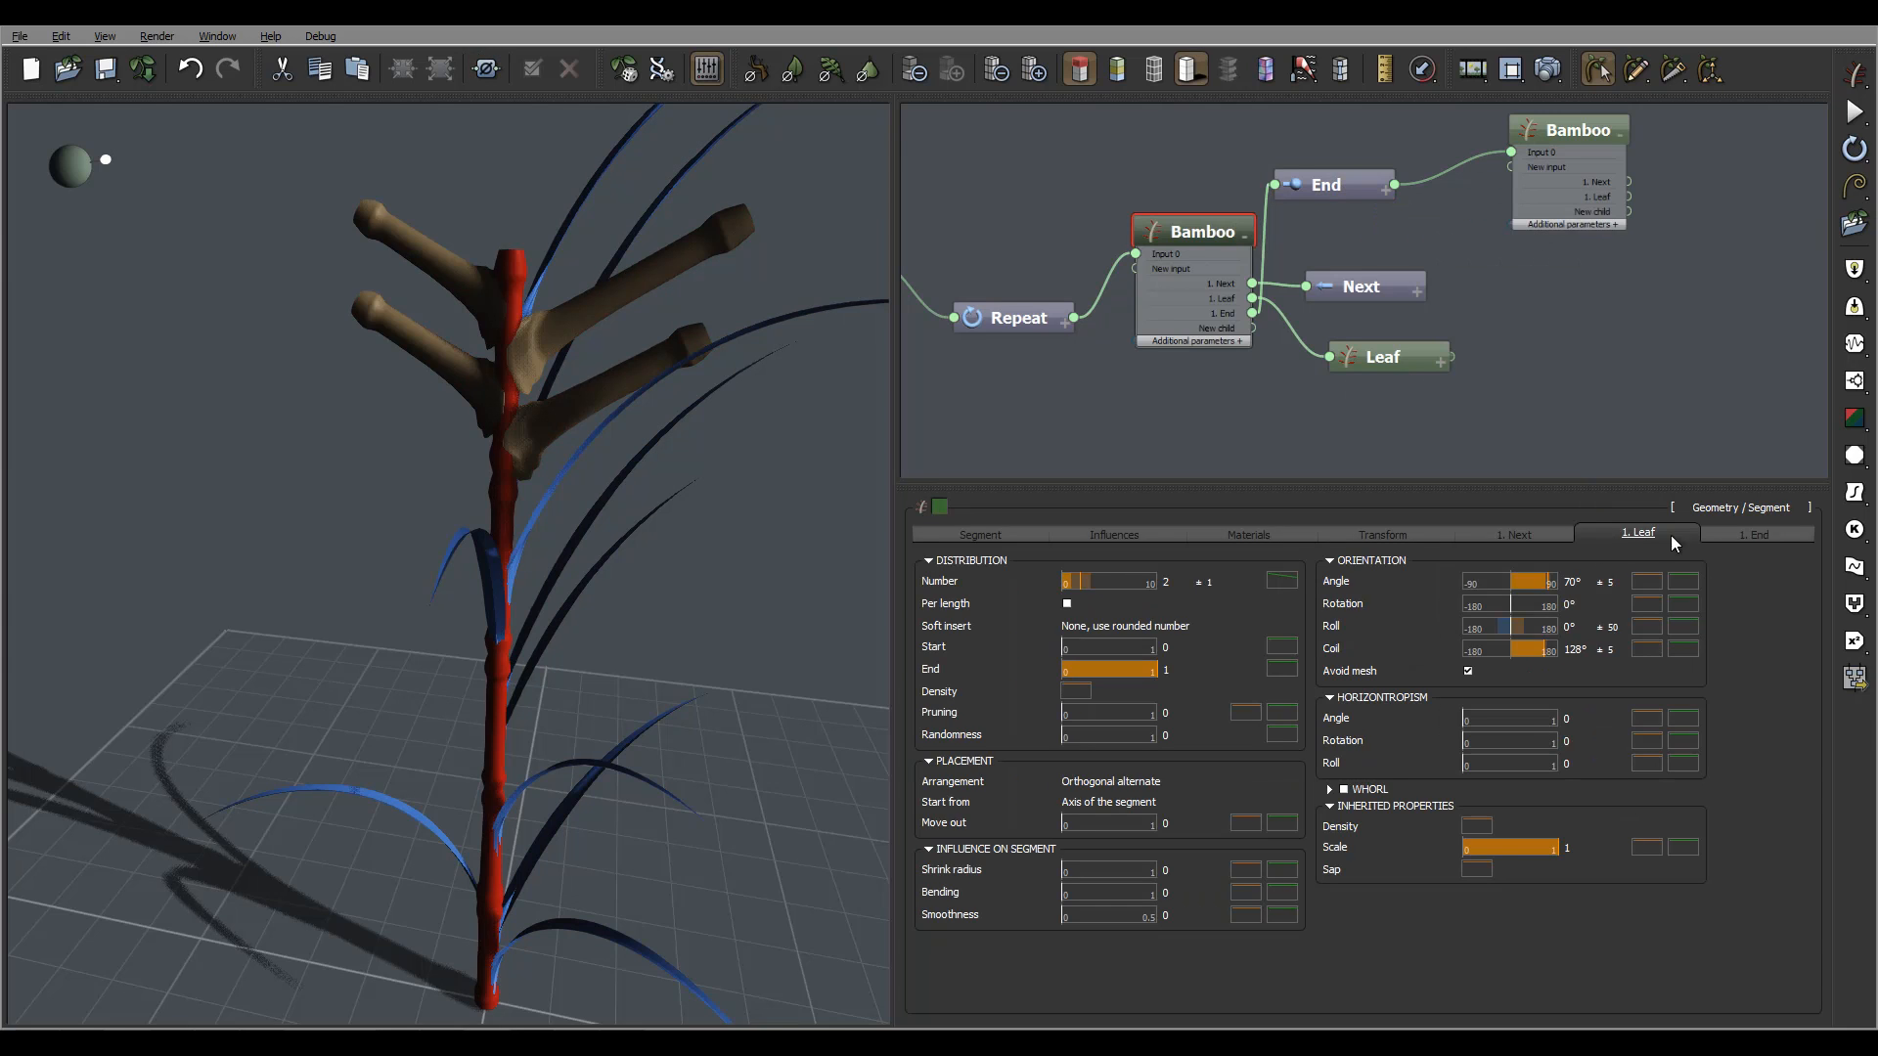
click(1757, 535)
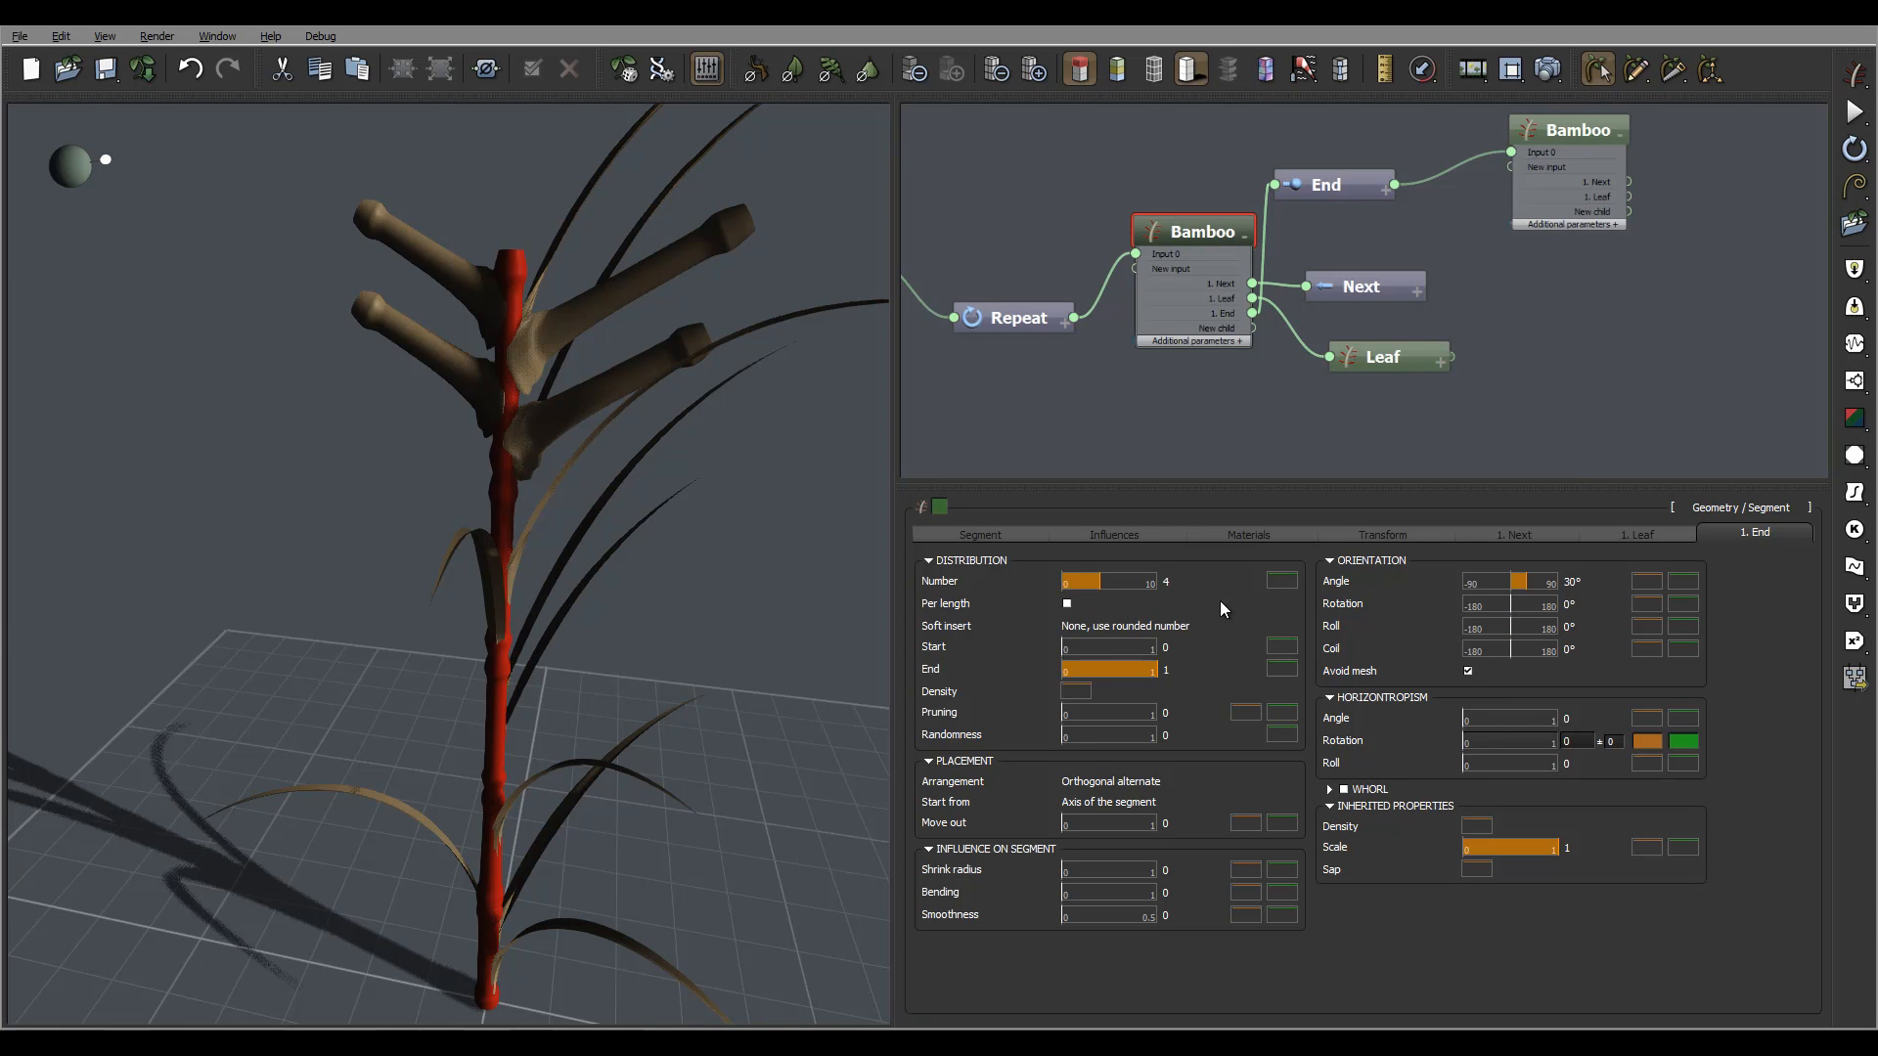
click(1115, 802)
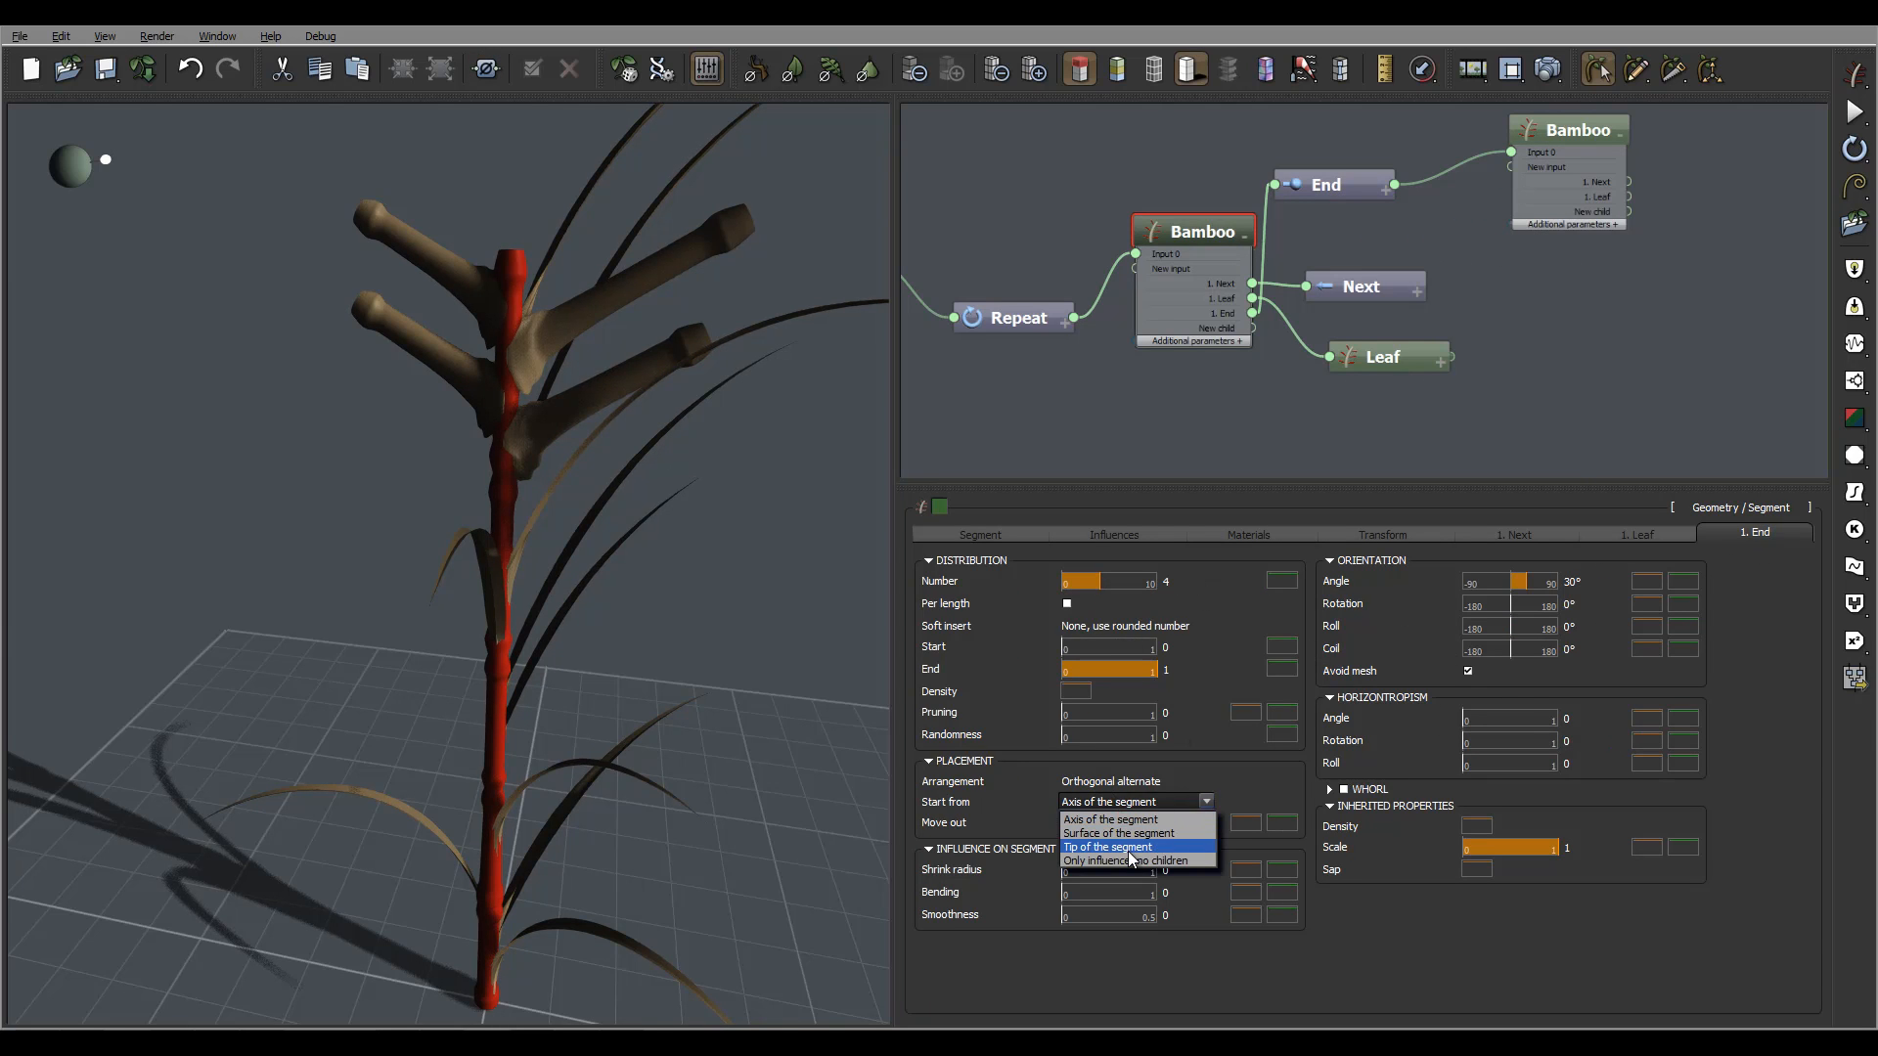
click(1164, 847)
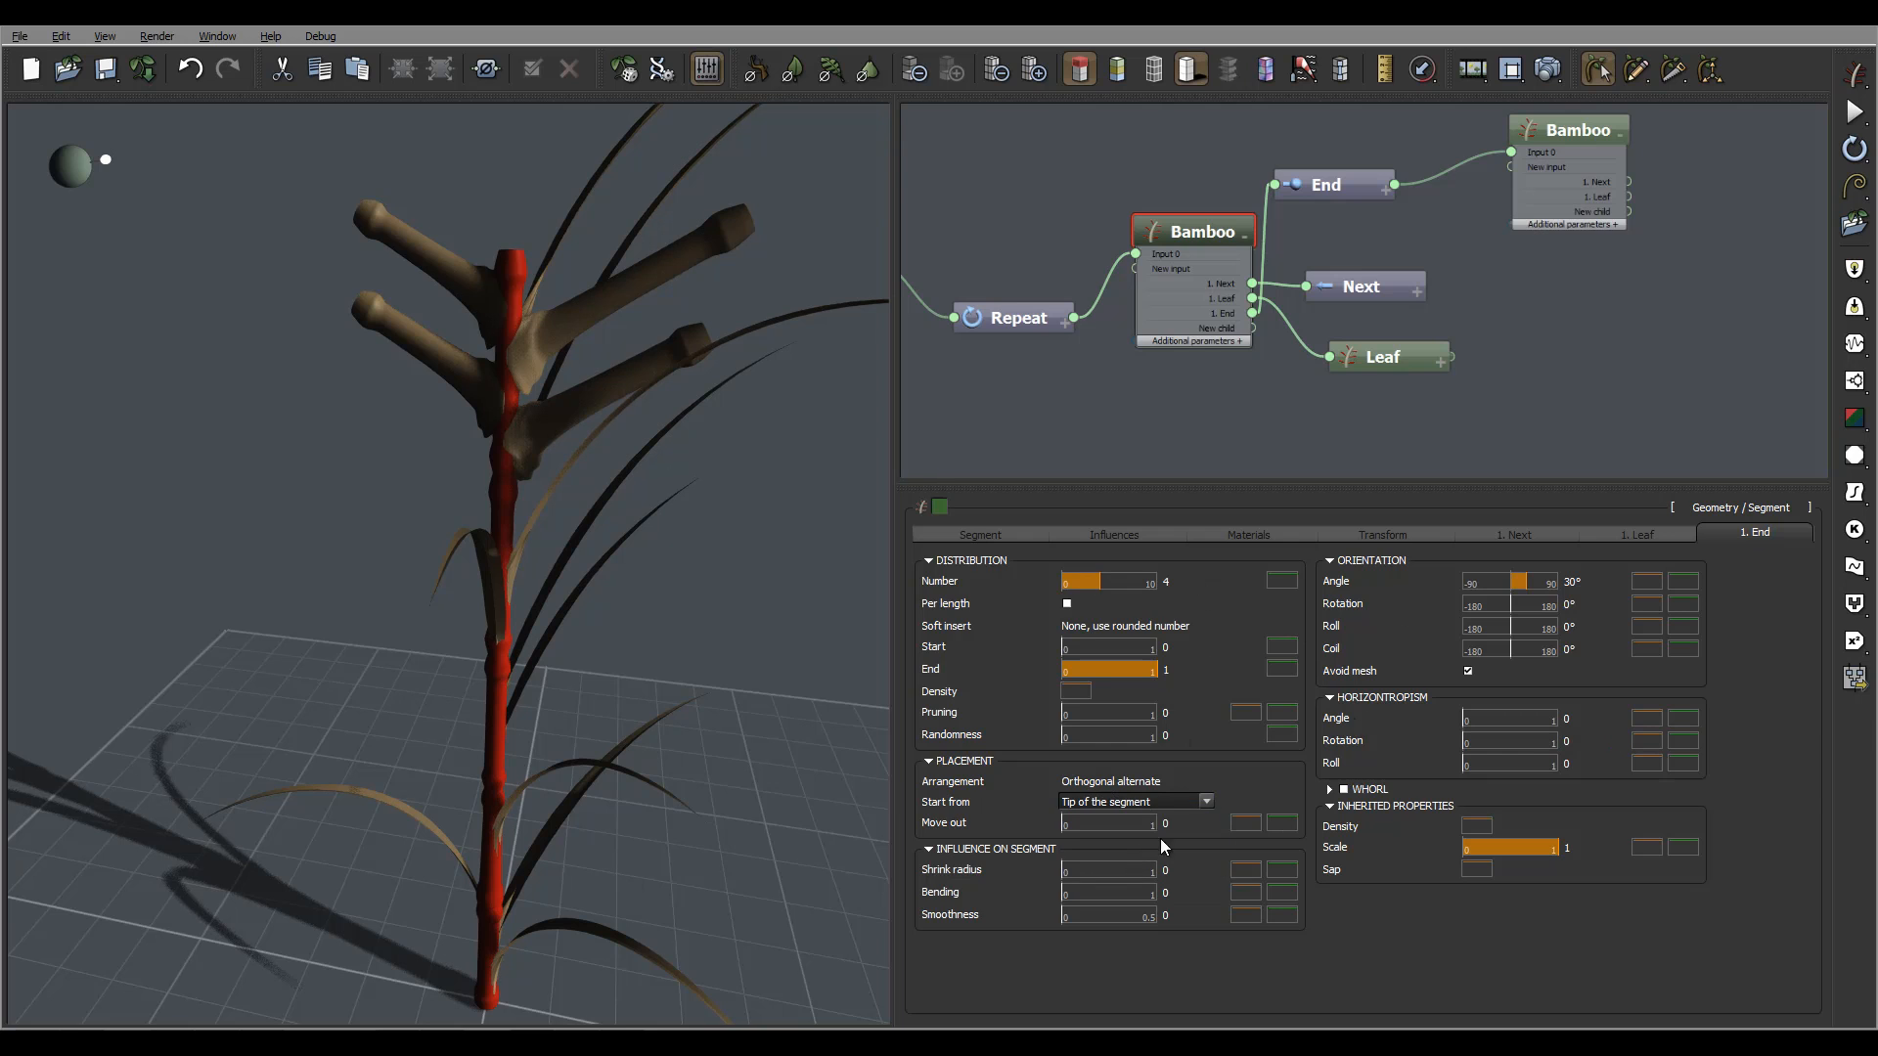
Set the End child's orientation angle to 0° and check the whole stalk
double_click(1571, 584)
text(0)
key(Return)
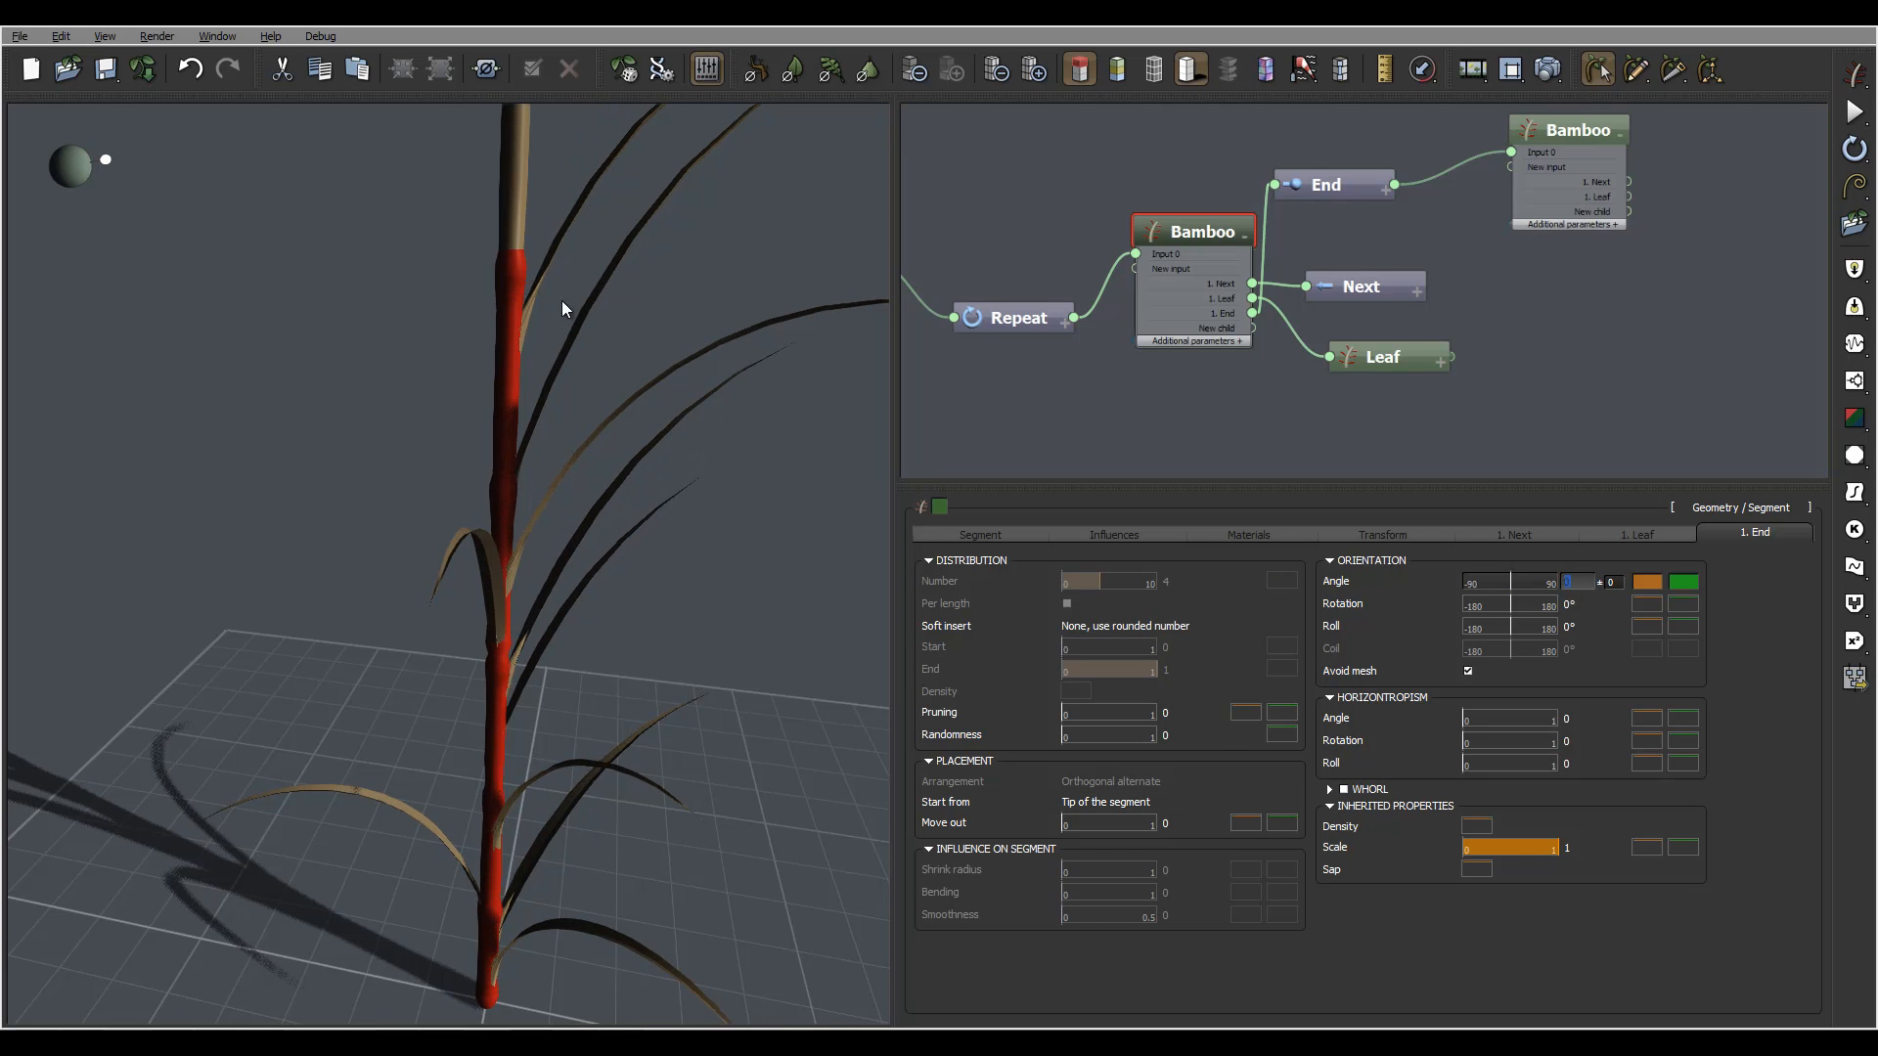
mouse_move(555, 268)
mouse_down()
mouse_move(460, 185)
mouse_move(479, 258)
mouse_move(666, 189)
mouse_move(704, 319)
mouse_move(559, 225)
mouse_move(620, 296)
mouse_up()
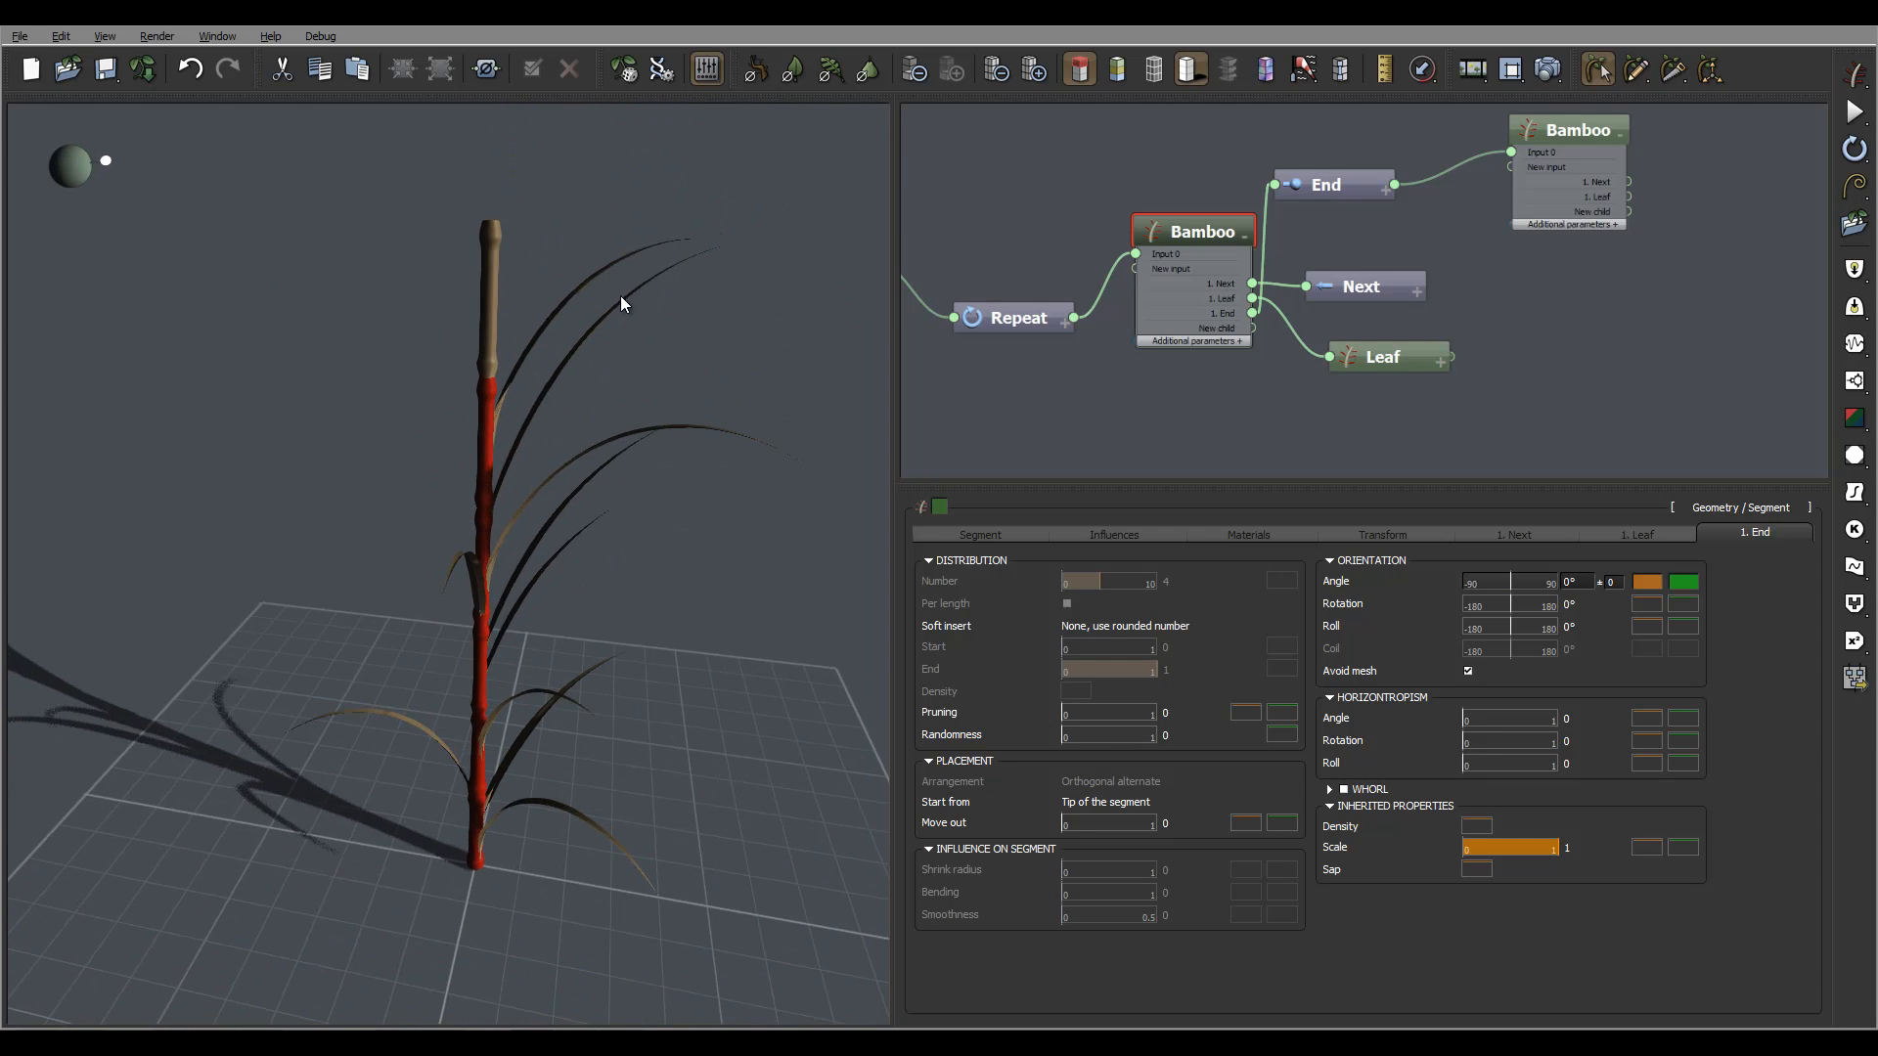
Rename the duplicate Bamboo node as Bamboo Top
double_click(1570, 131)
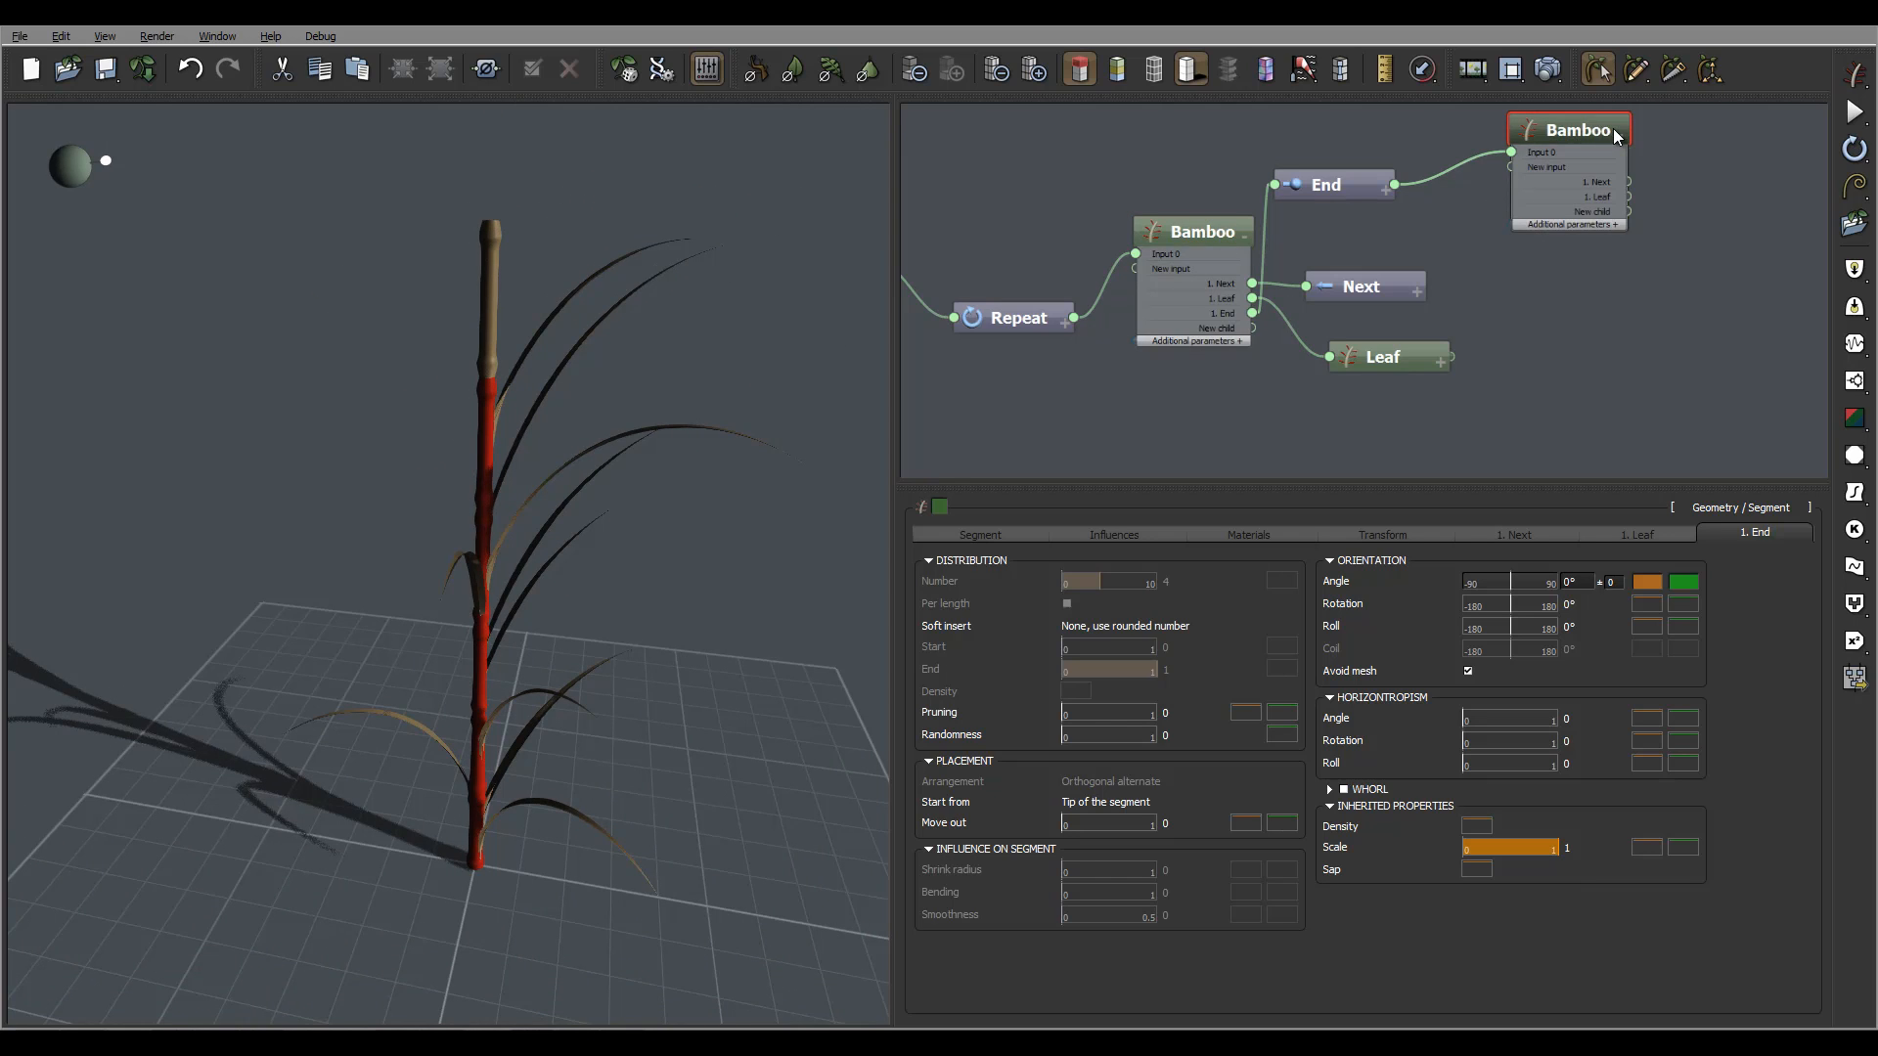
click(1595, 129)
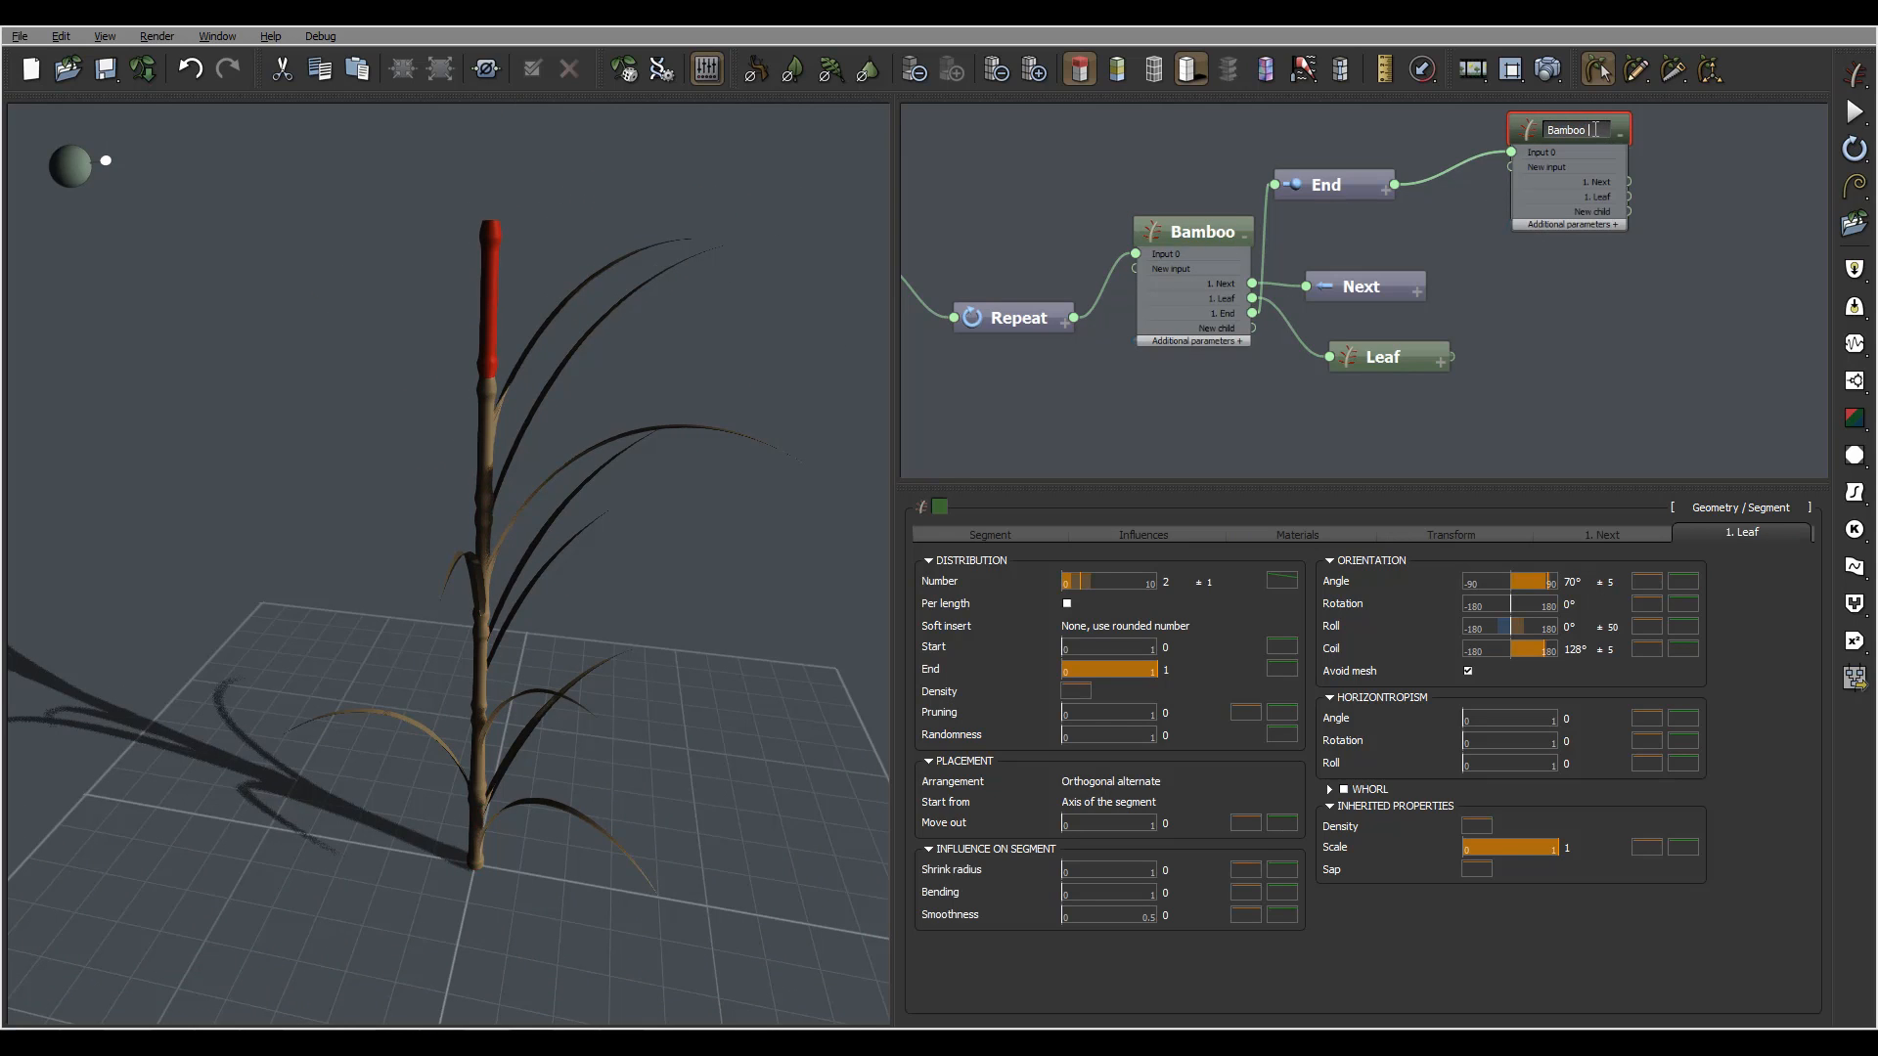
key(Return)
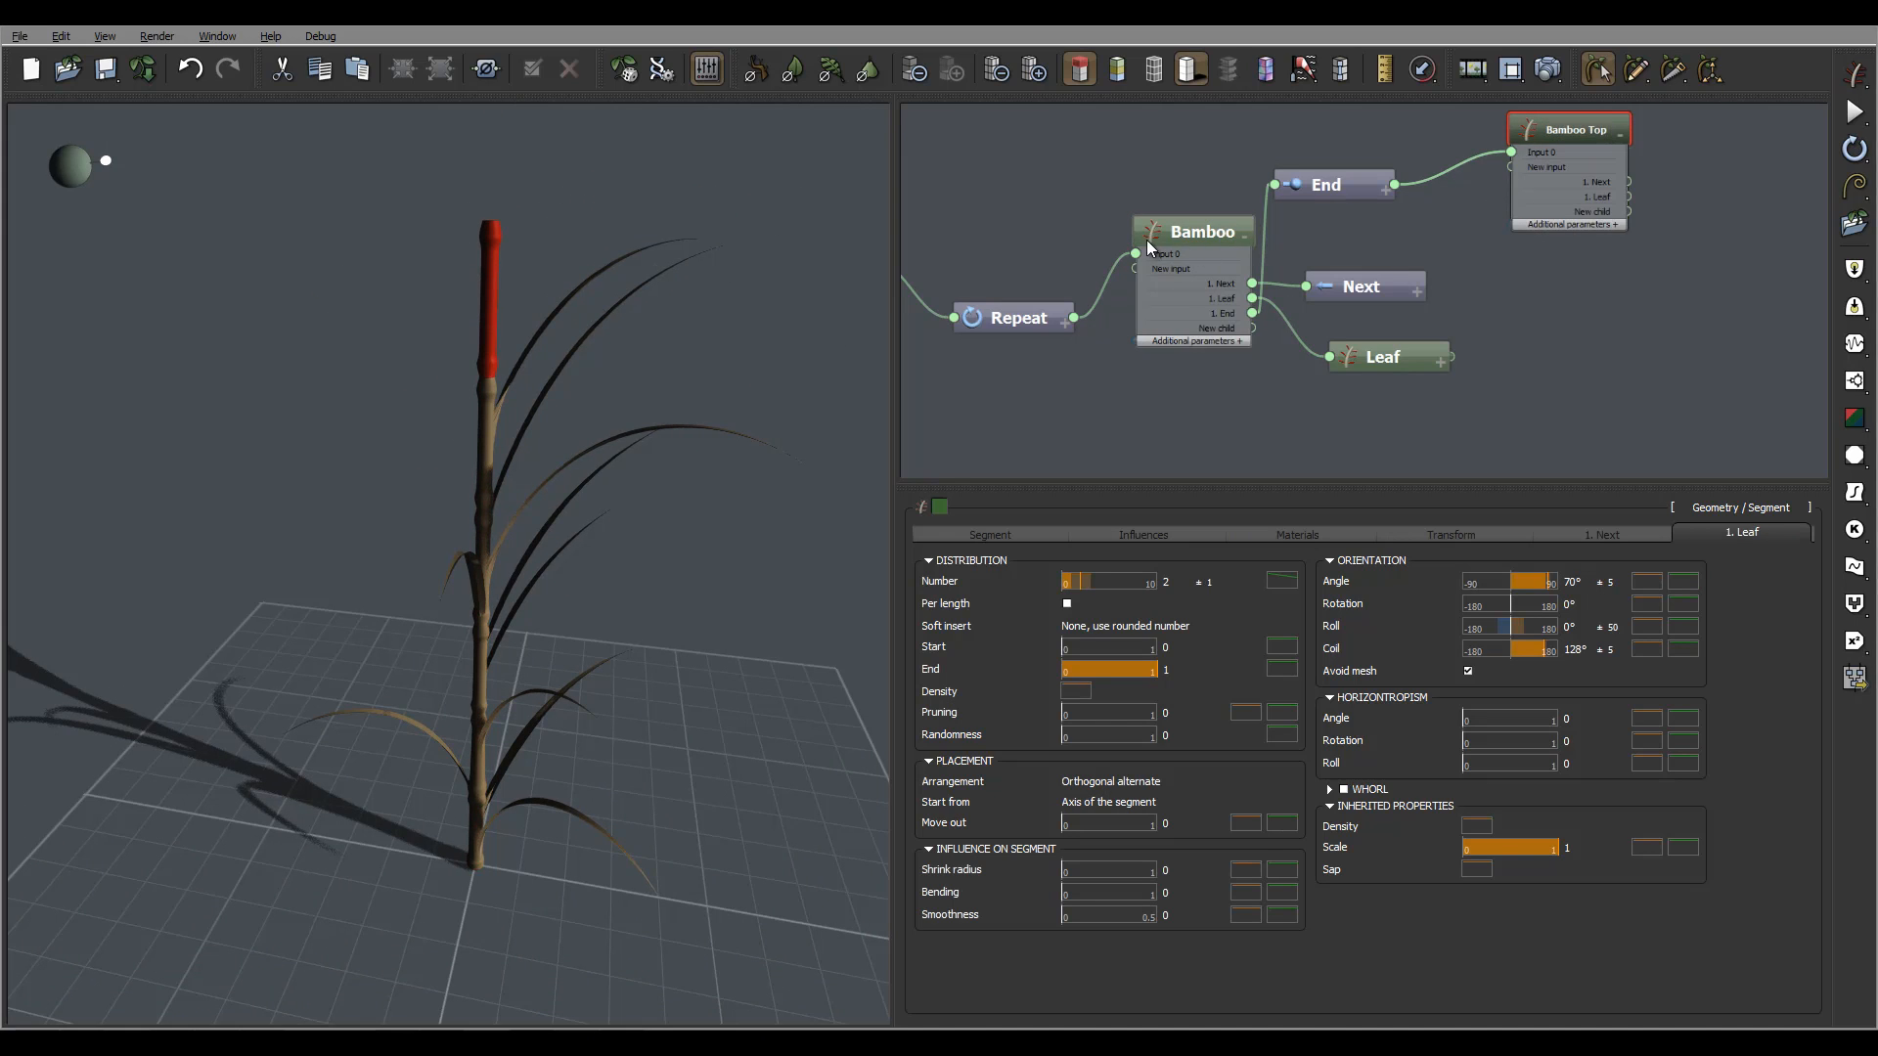
Change the original Bamboo node's colour to dark red (RGB 159, 0, 0)
click(1162, 239)
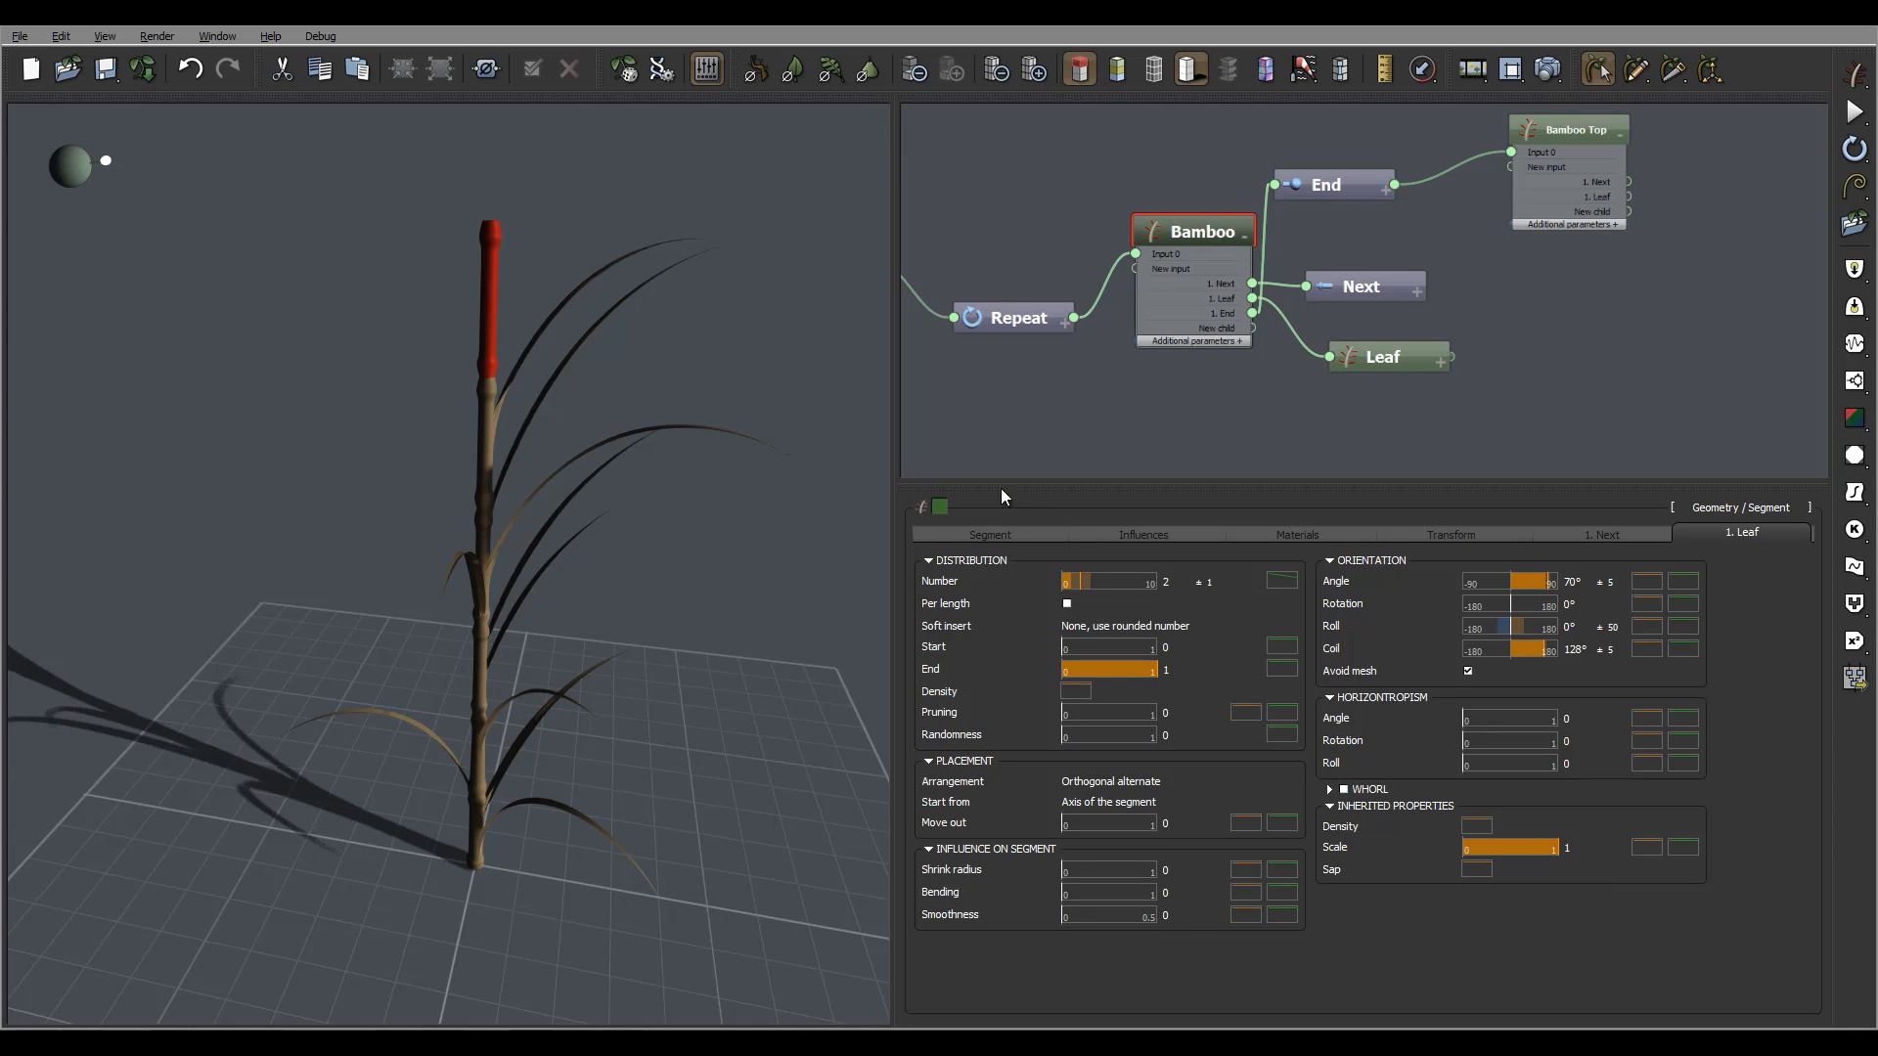
click(939, 507)
click(886, 414)
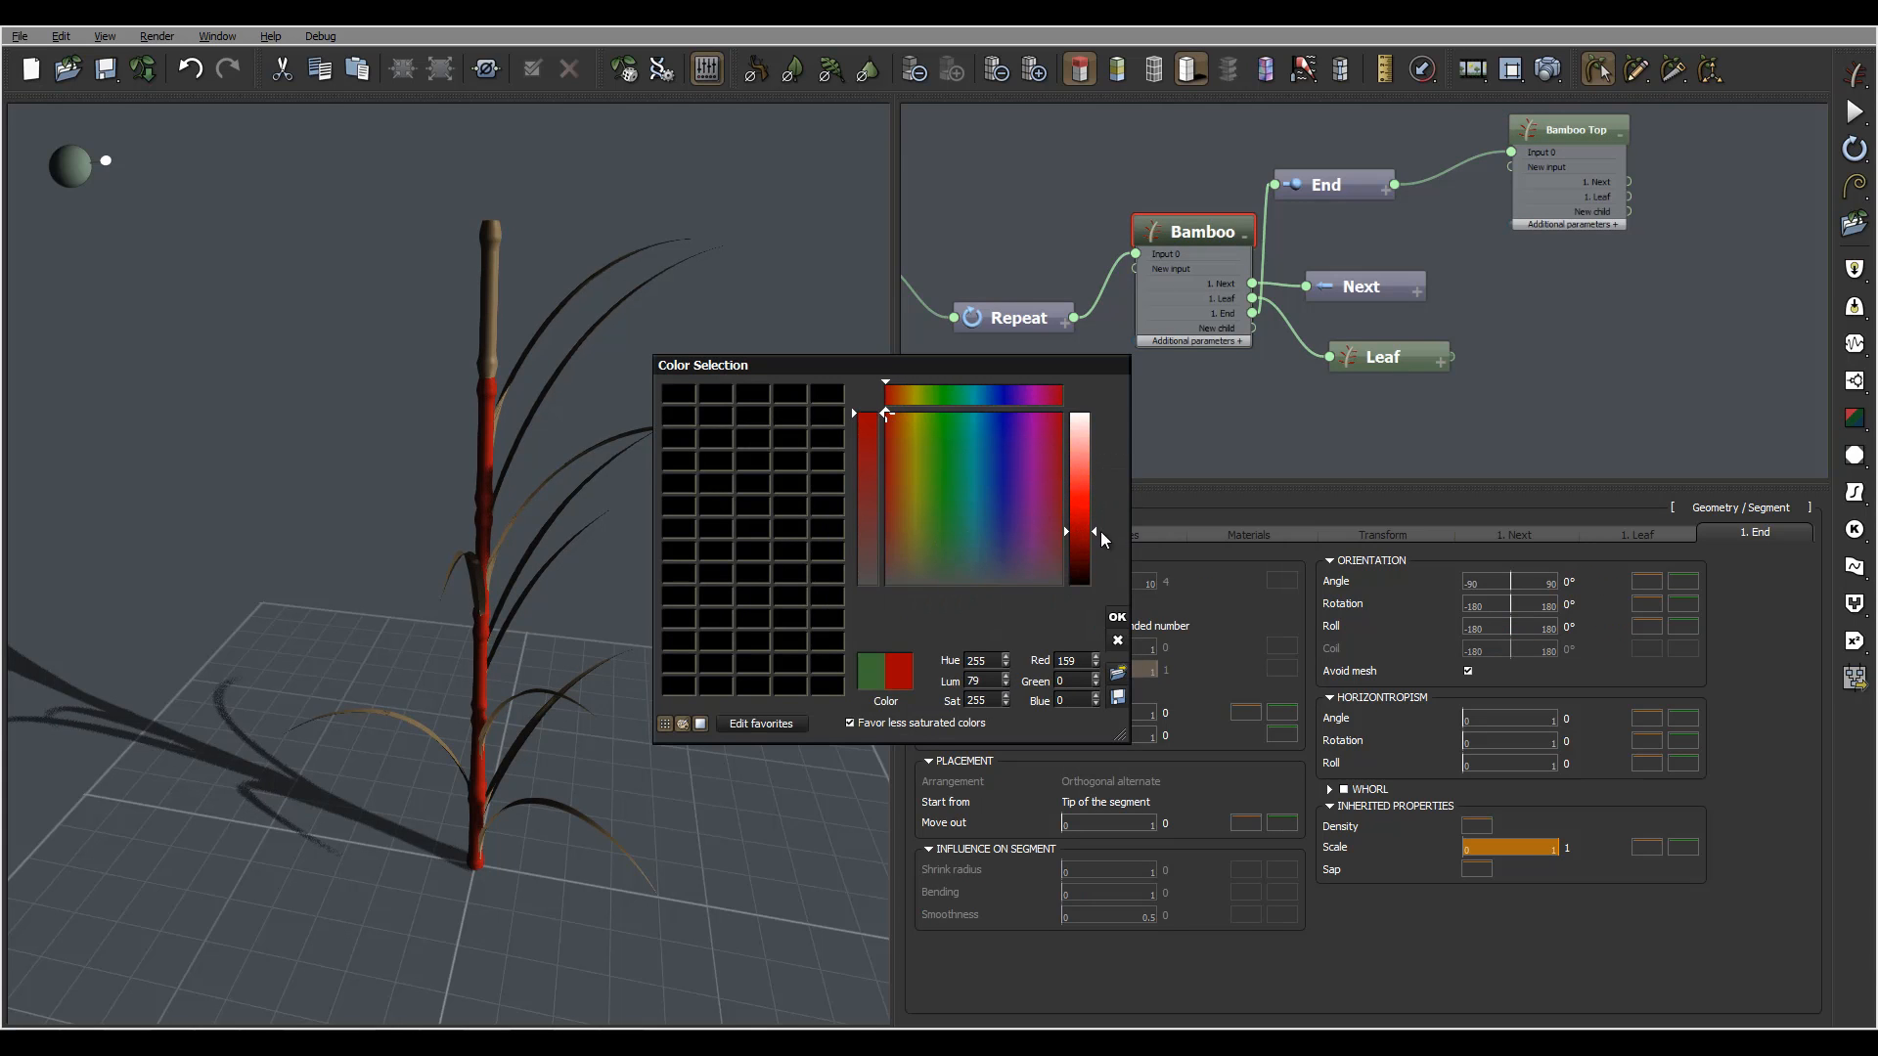
click(1117, 617)
Change the Bamboo Top node's colour to golden yellow (RGB 247, 213, 2)
click(1604, 123)
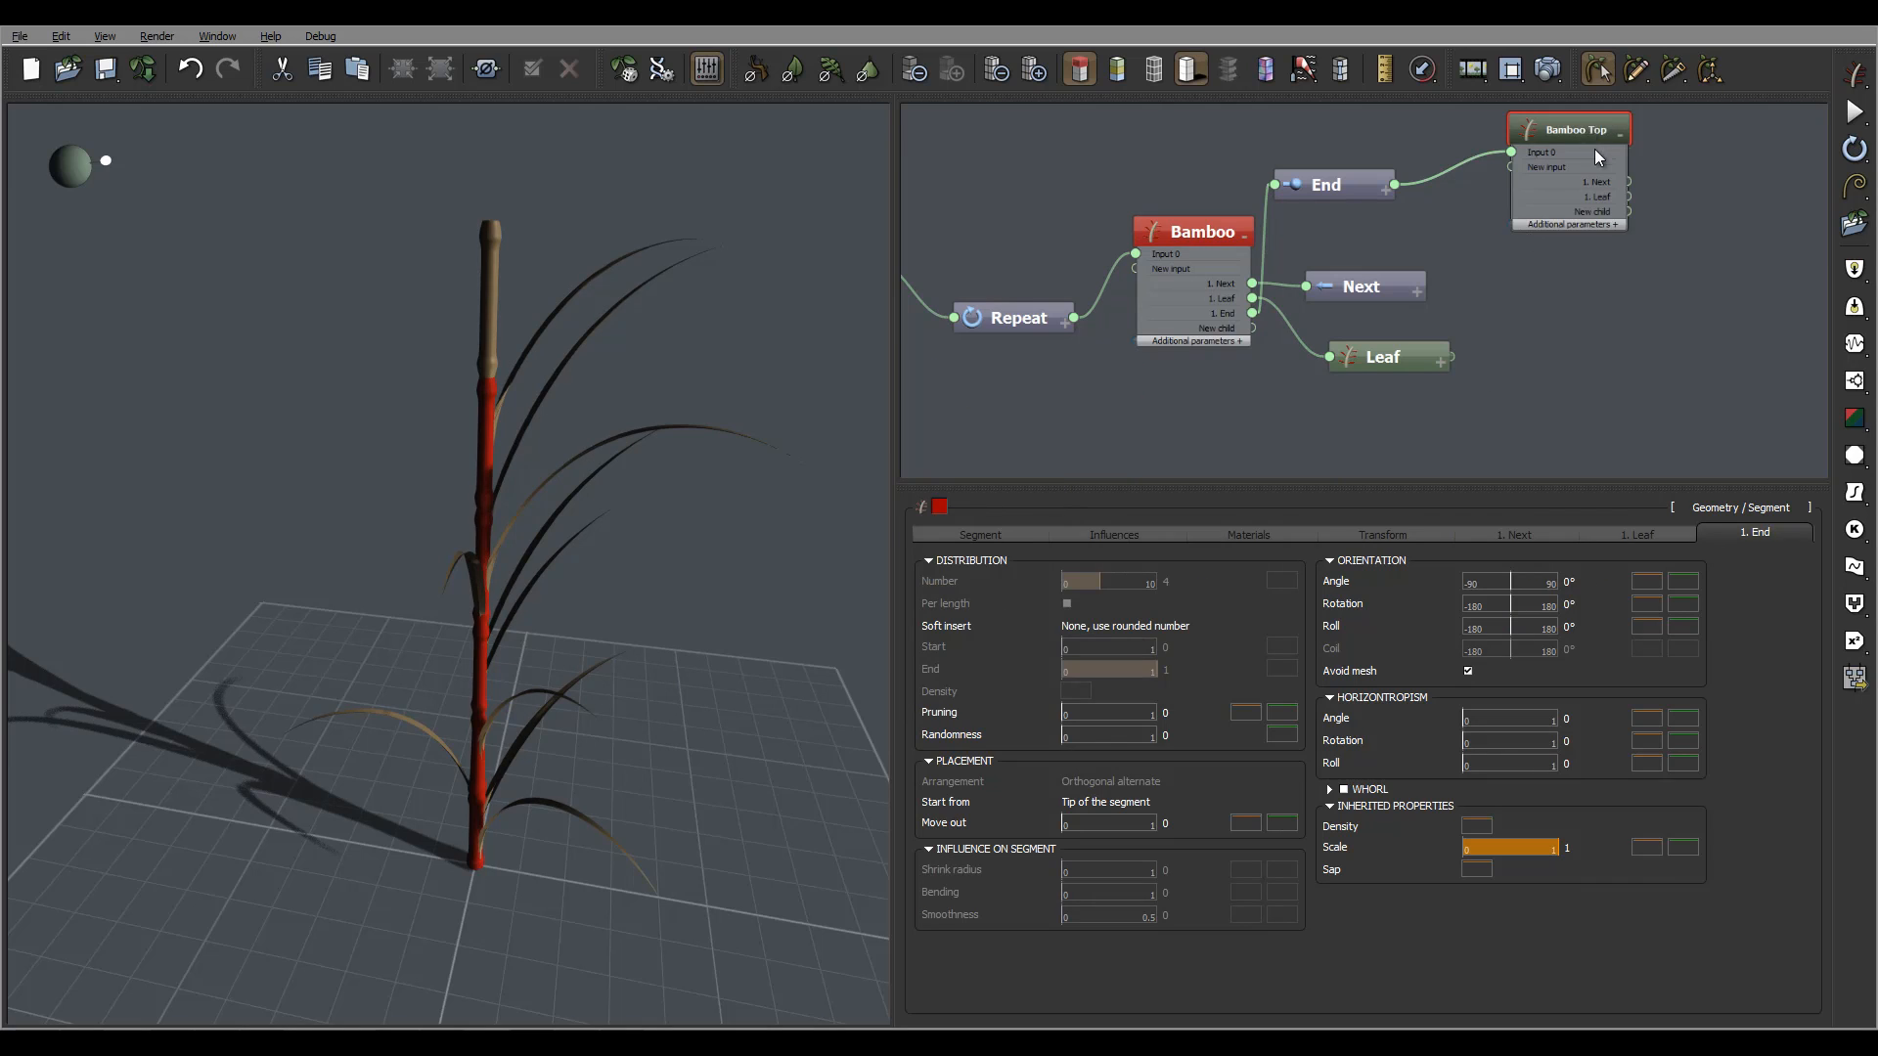
drag(1602, 125, 1610, 165)
click(931, 506)
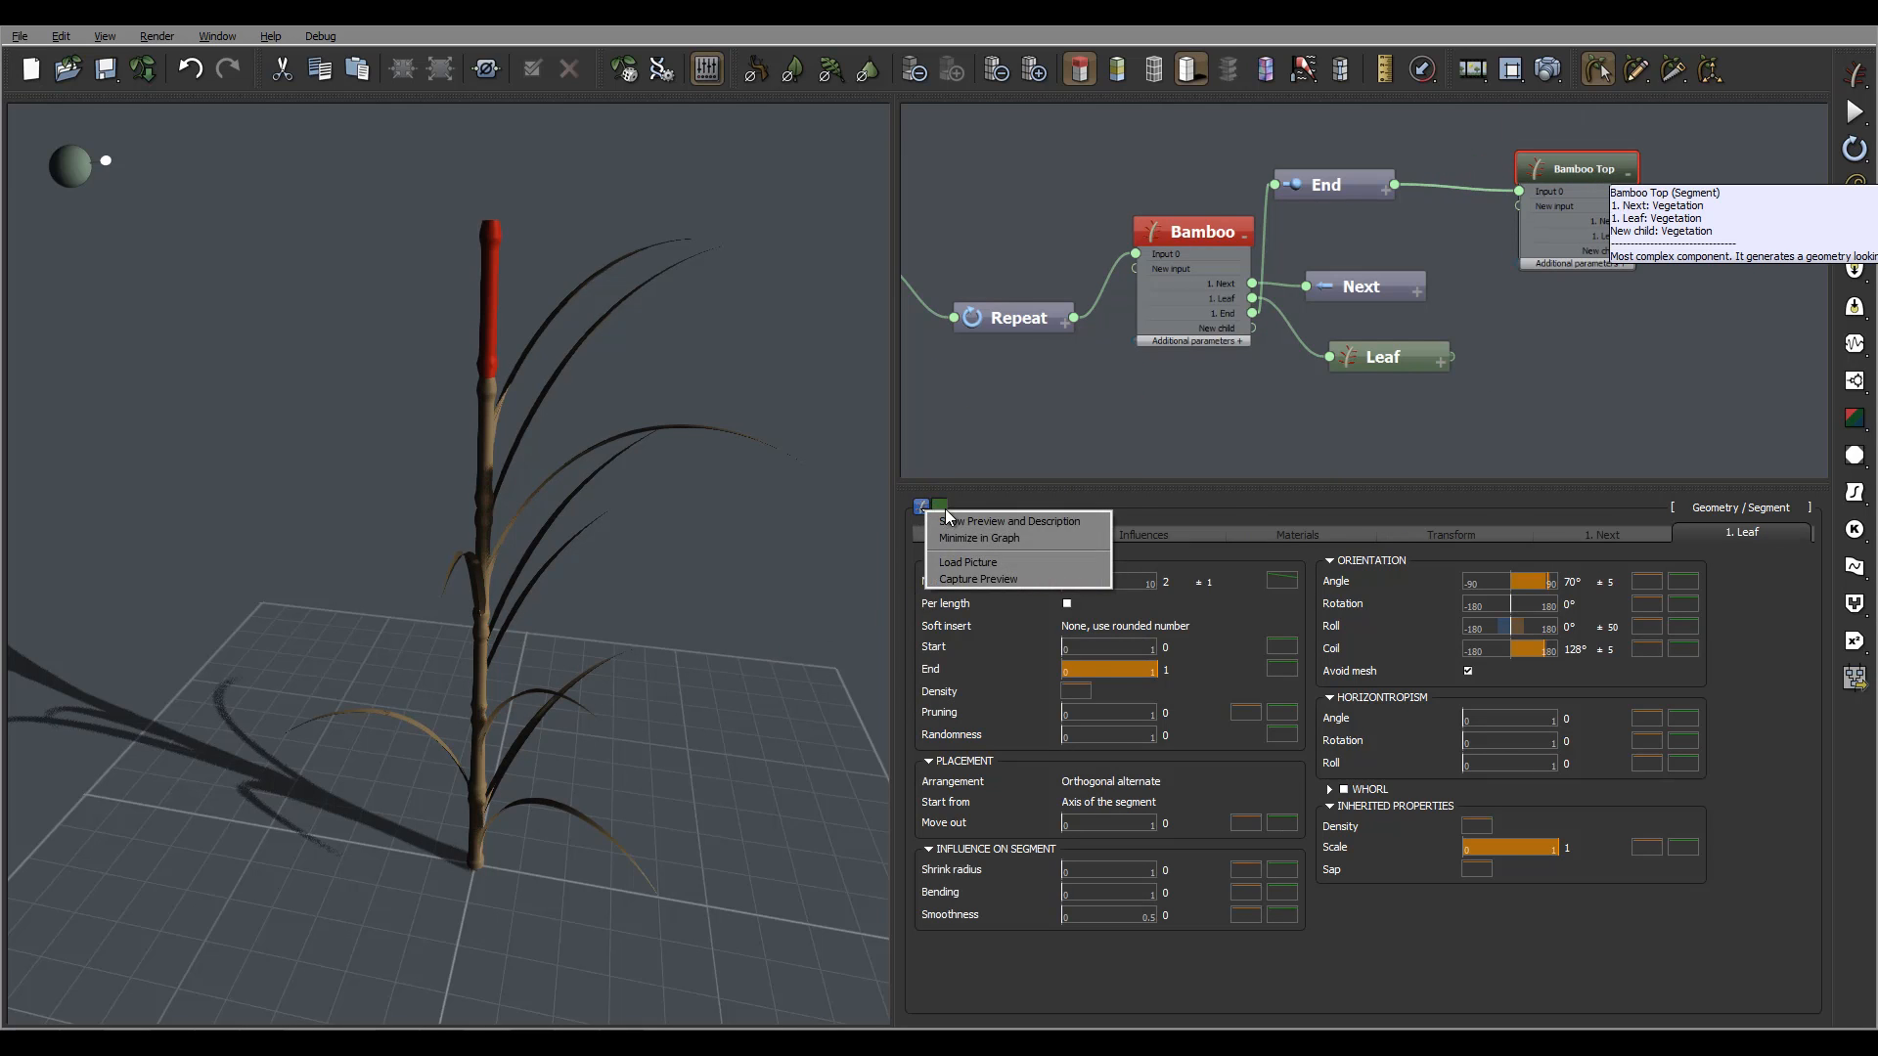
click(942, 507)
click(913, 417)
drag(1081, 495, 1082, 509)
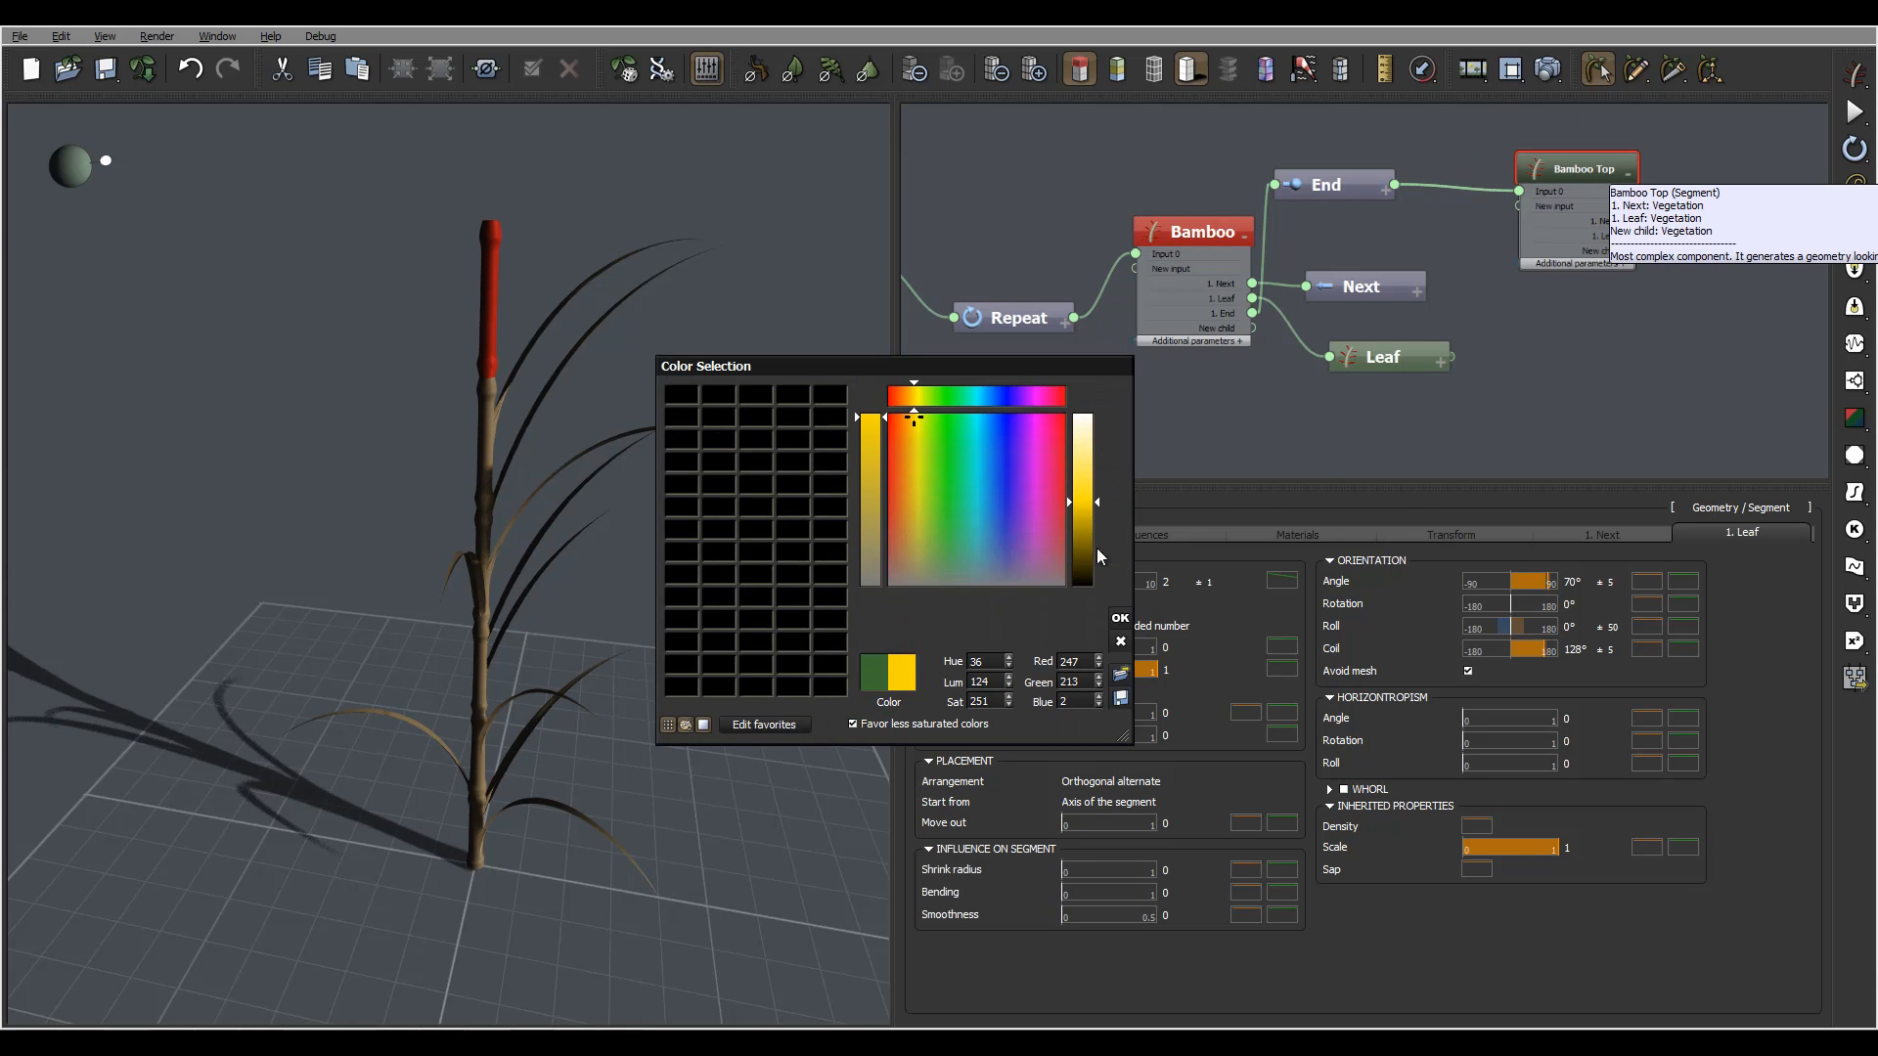
click(1120, 617)
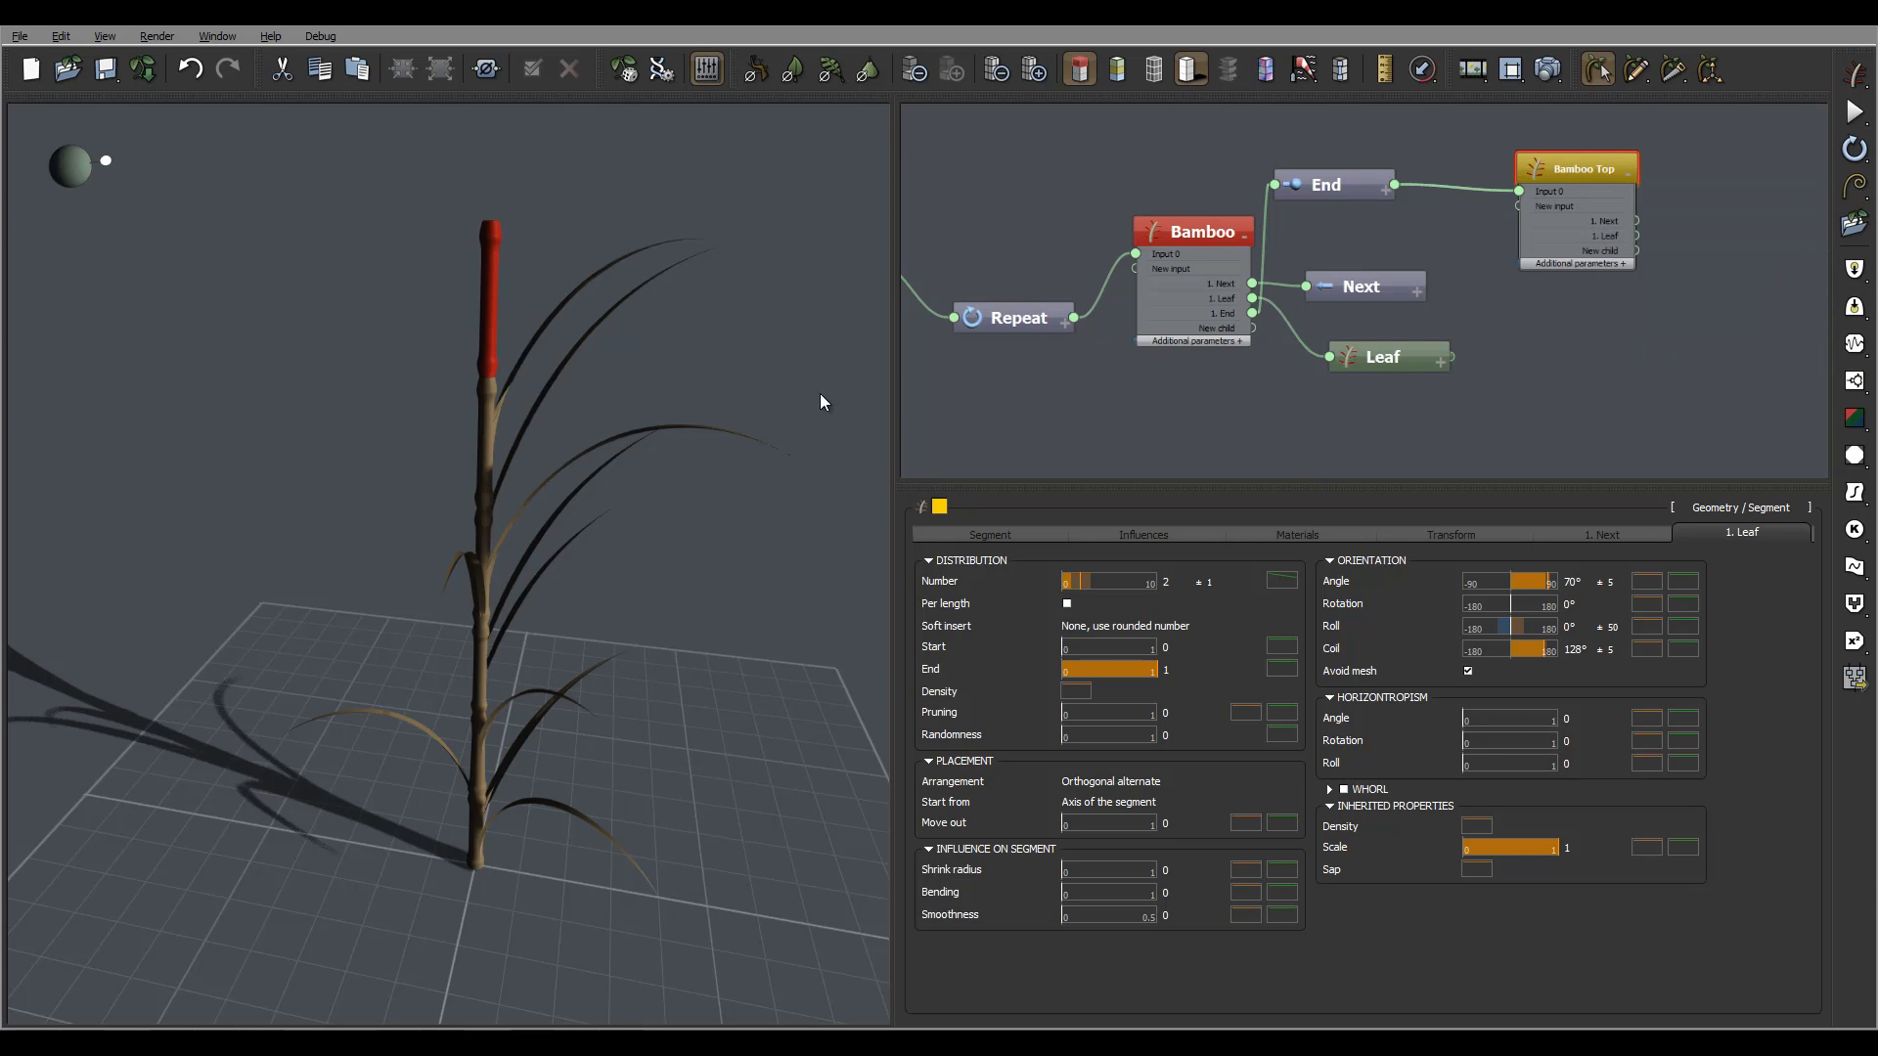
Set the number of Leaf children on Bamboo Top to 5 with a variation of 2
drag(660, 366, 668, 340)
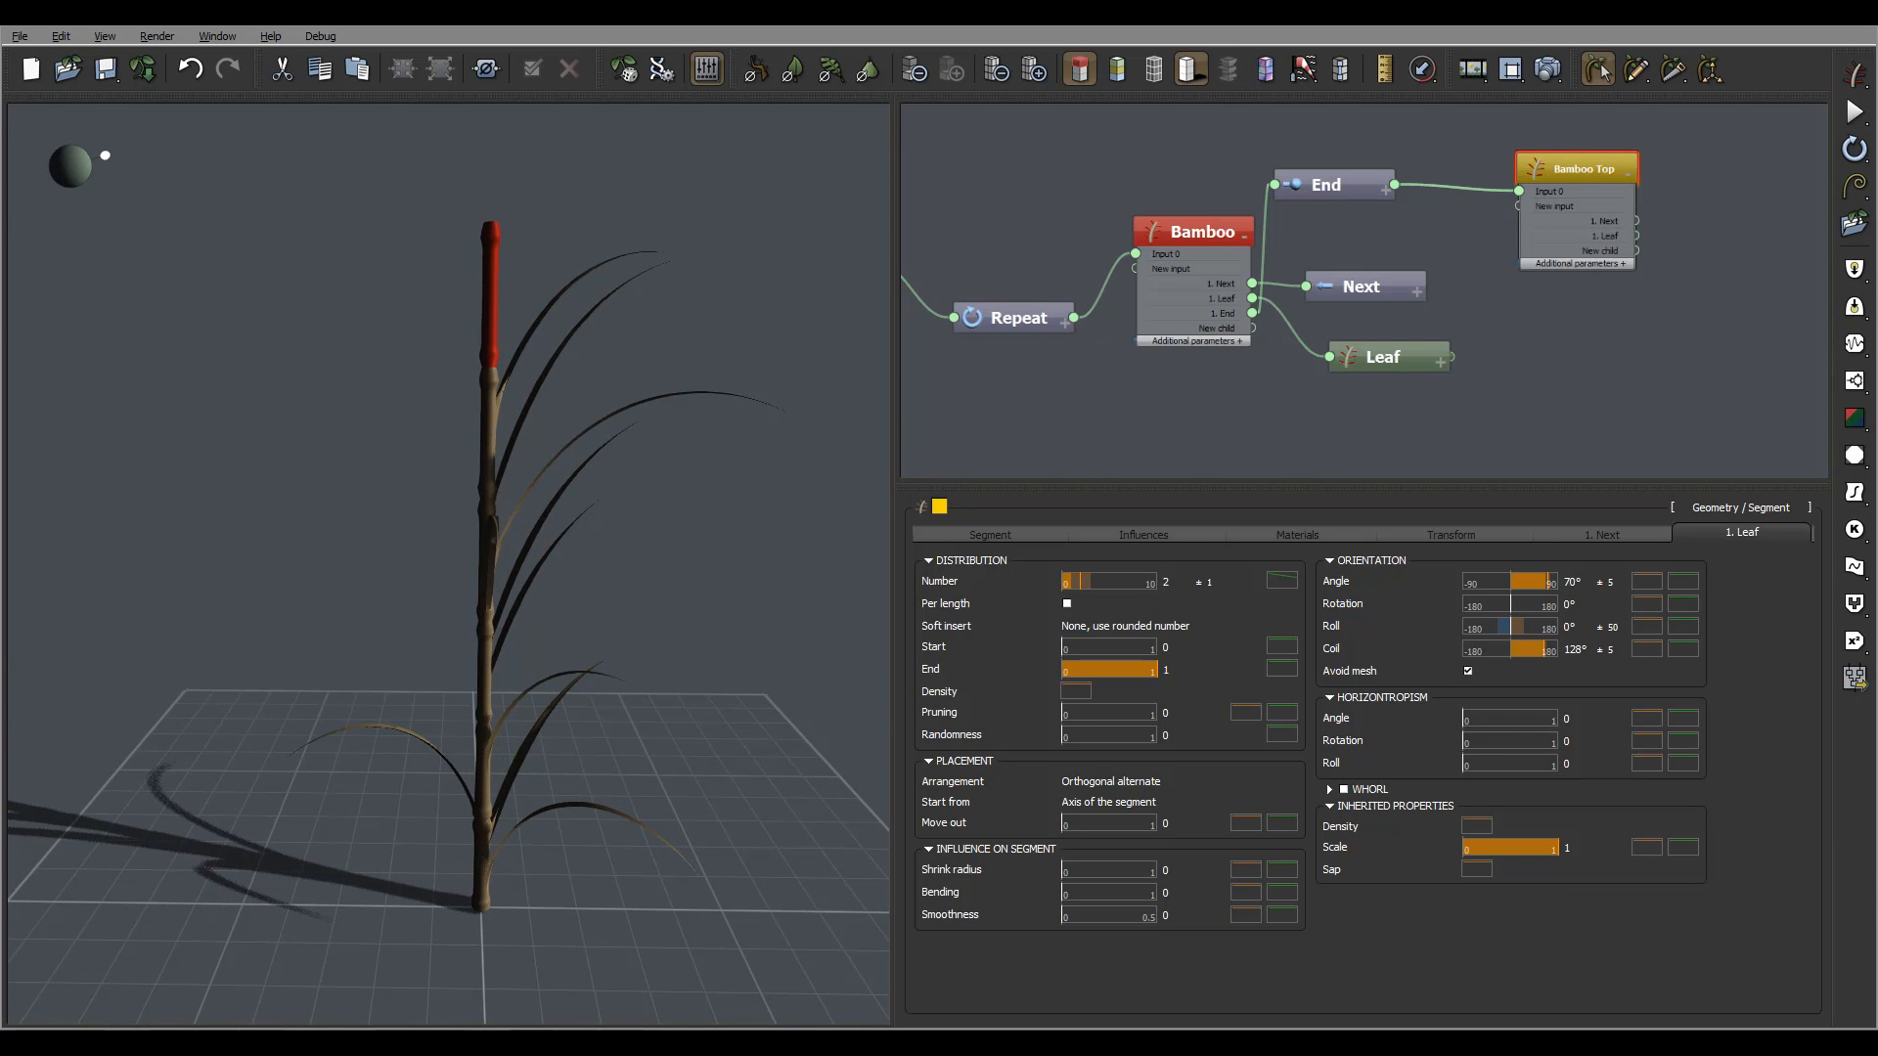
drag(707, 331, 708, 355)
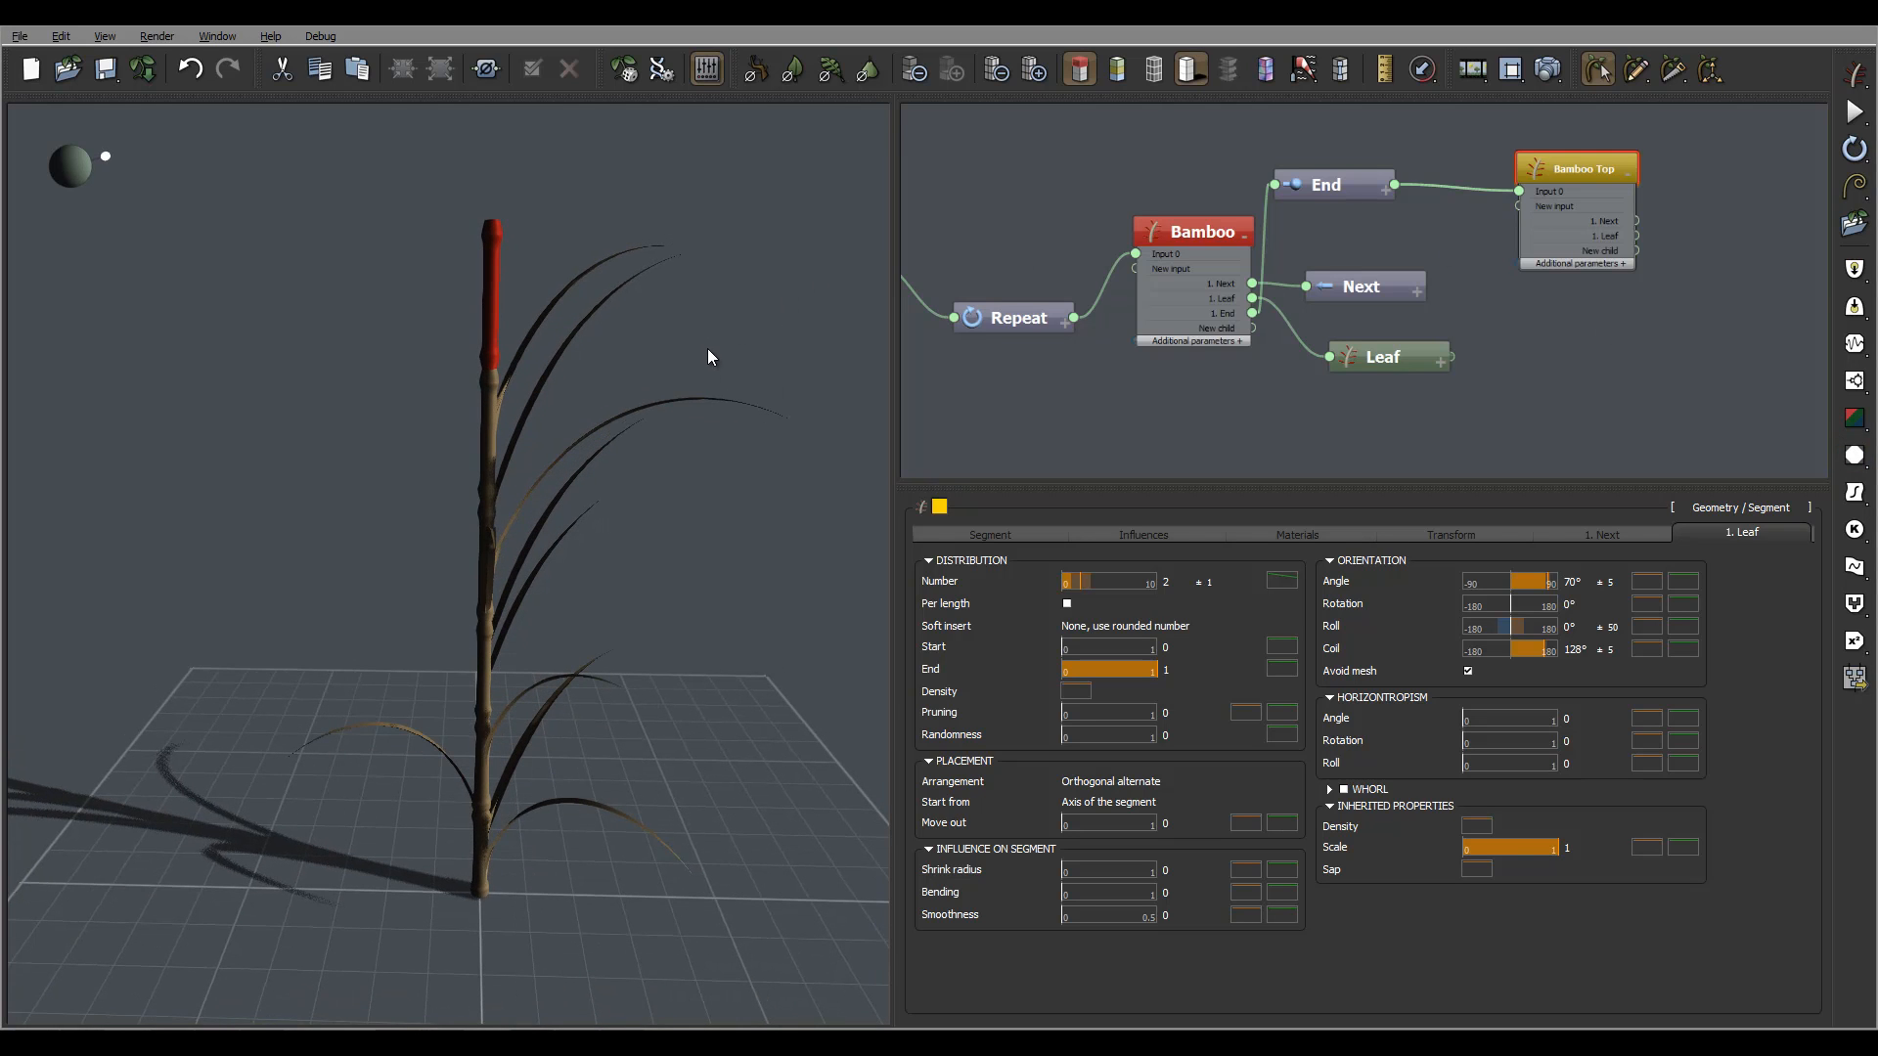
drag(1165, 582, 1481, 553)
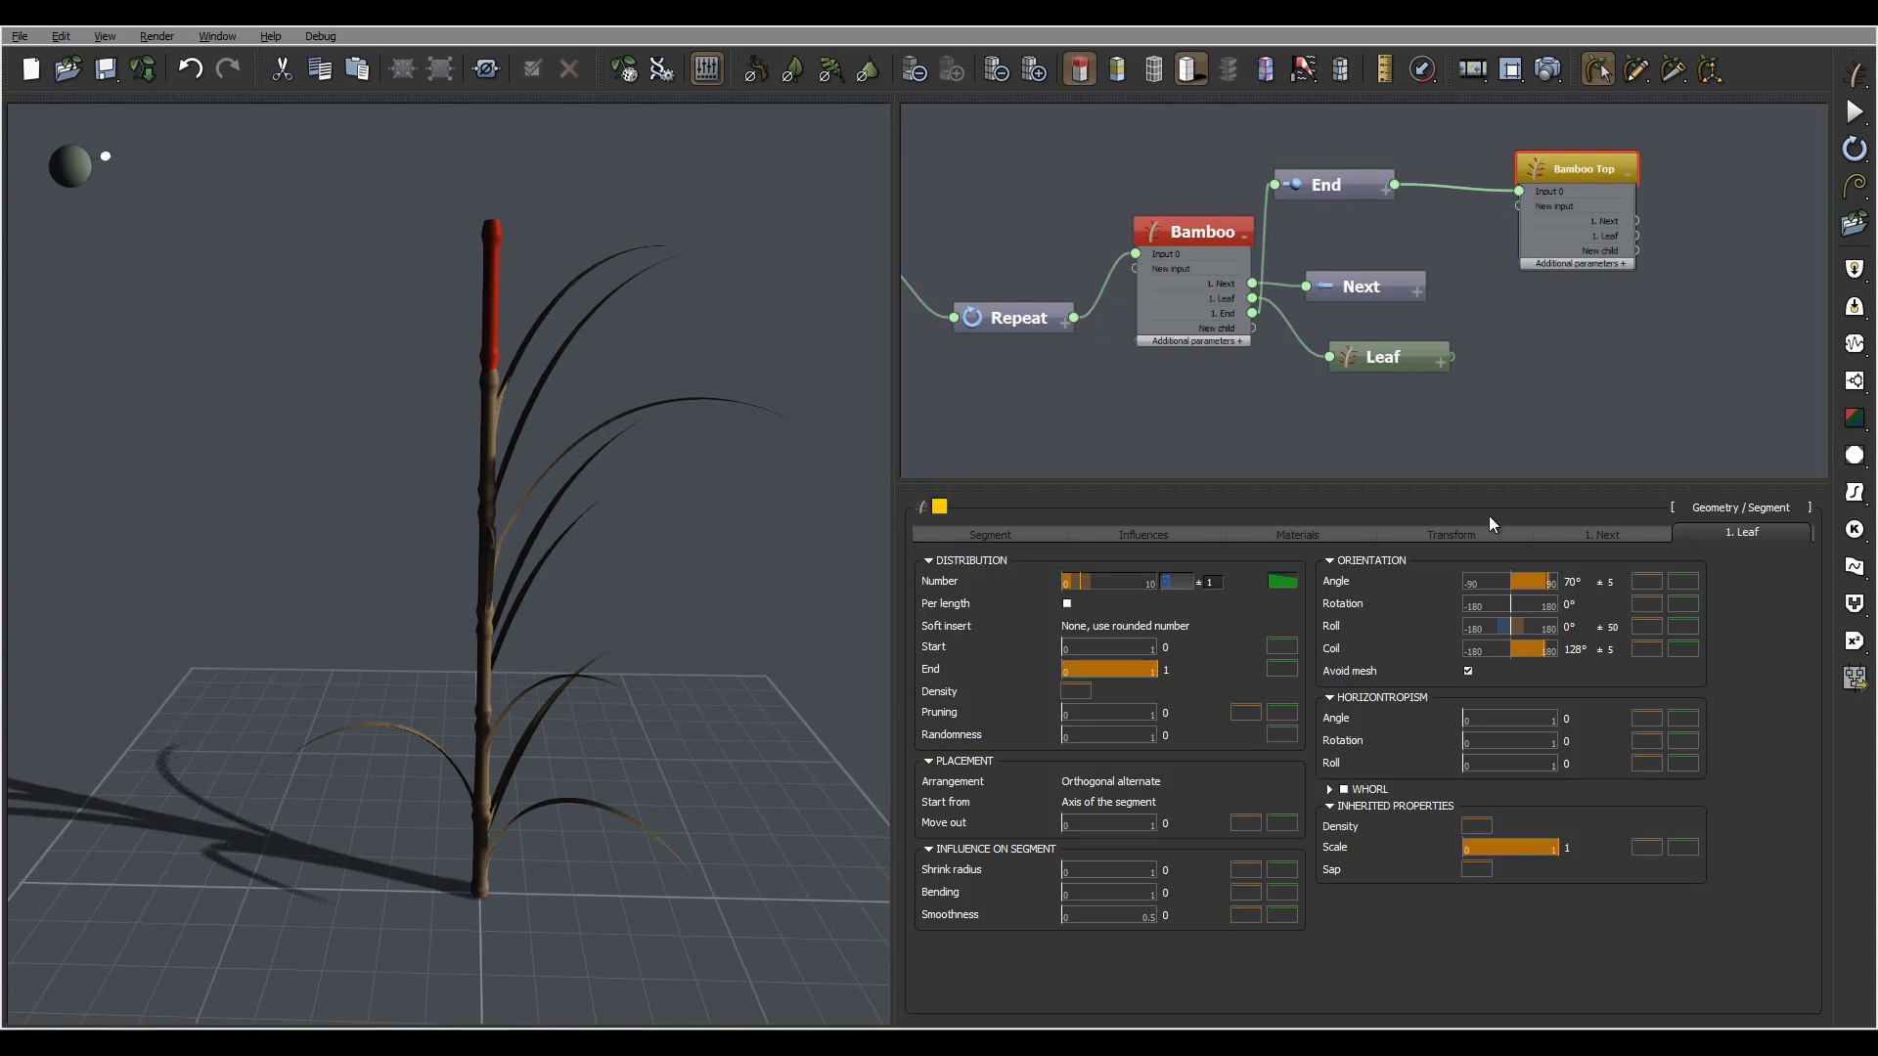
text(5)
click(1215, 583)
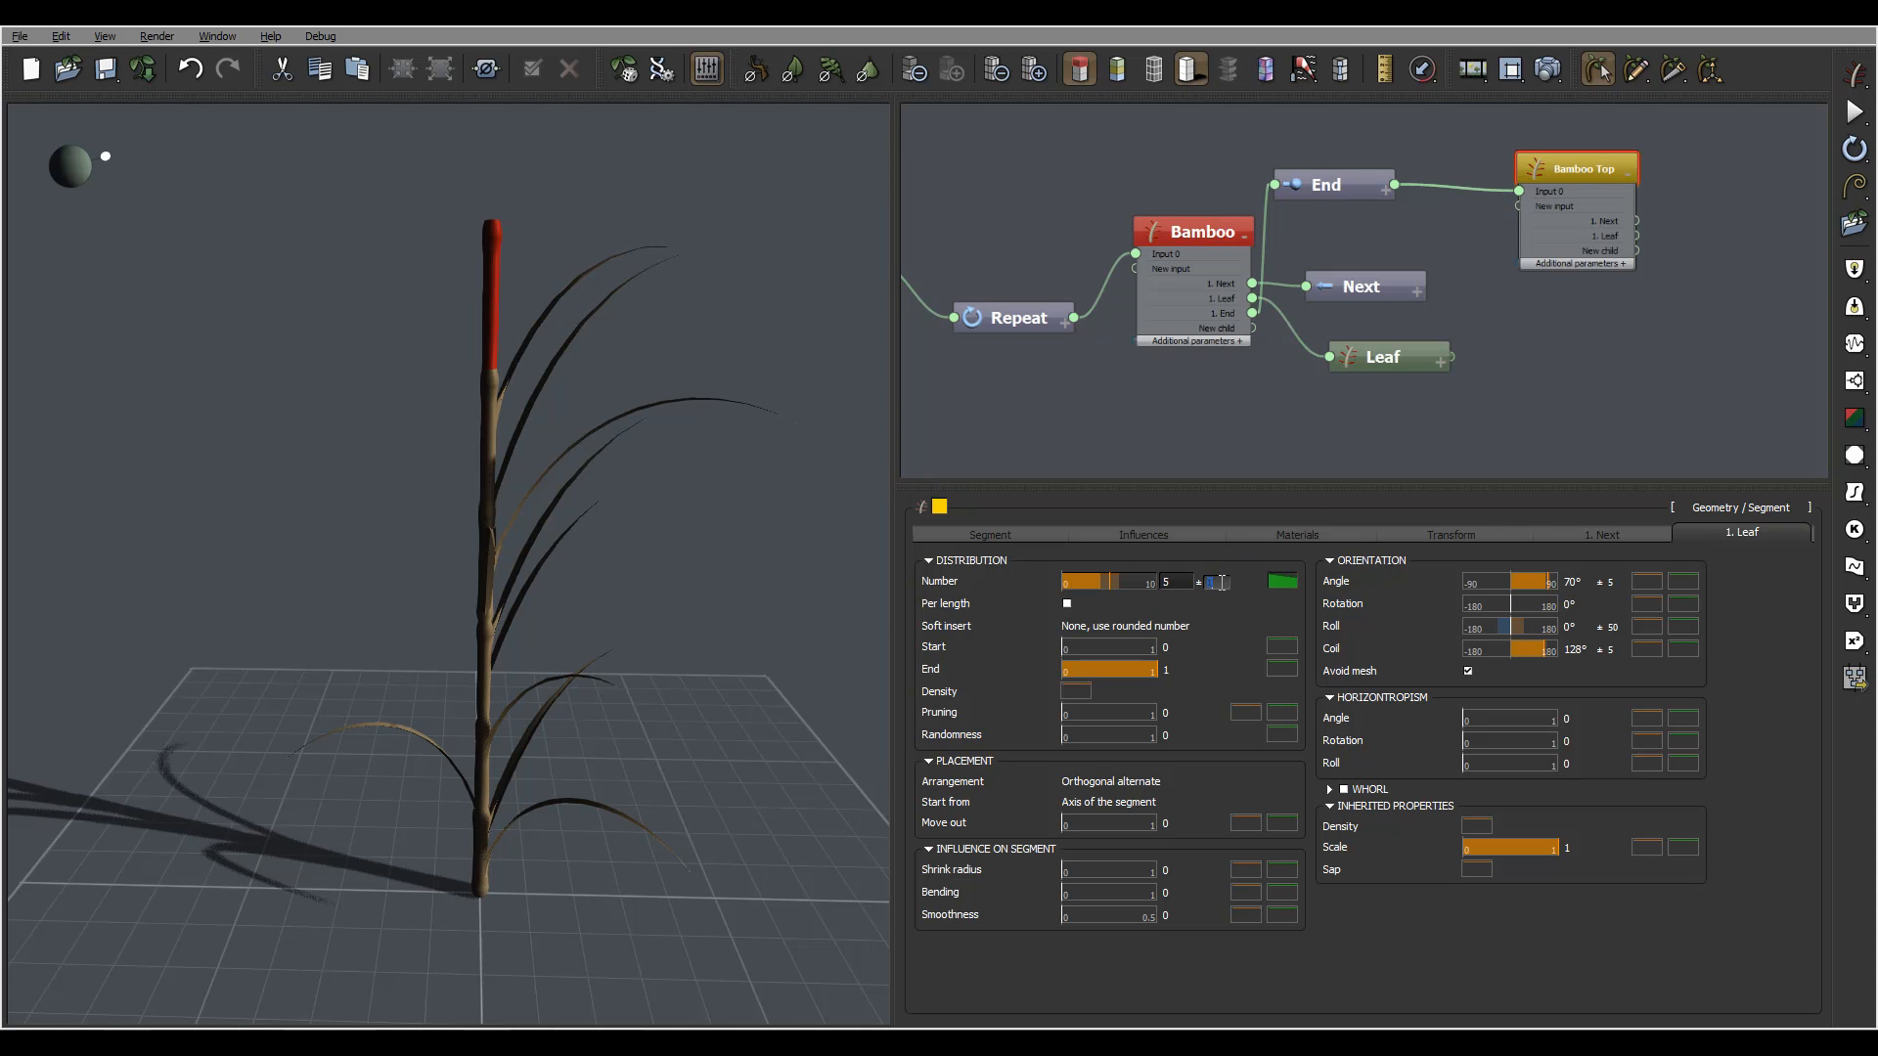
text(2)
key(Return)
Edit the leaf number's function-of-parent curve, lowering its end keypoint at X = 1 to about Y = 0.18
click(1282, 582)
drag(1408, 473, 1262, 478)
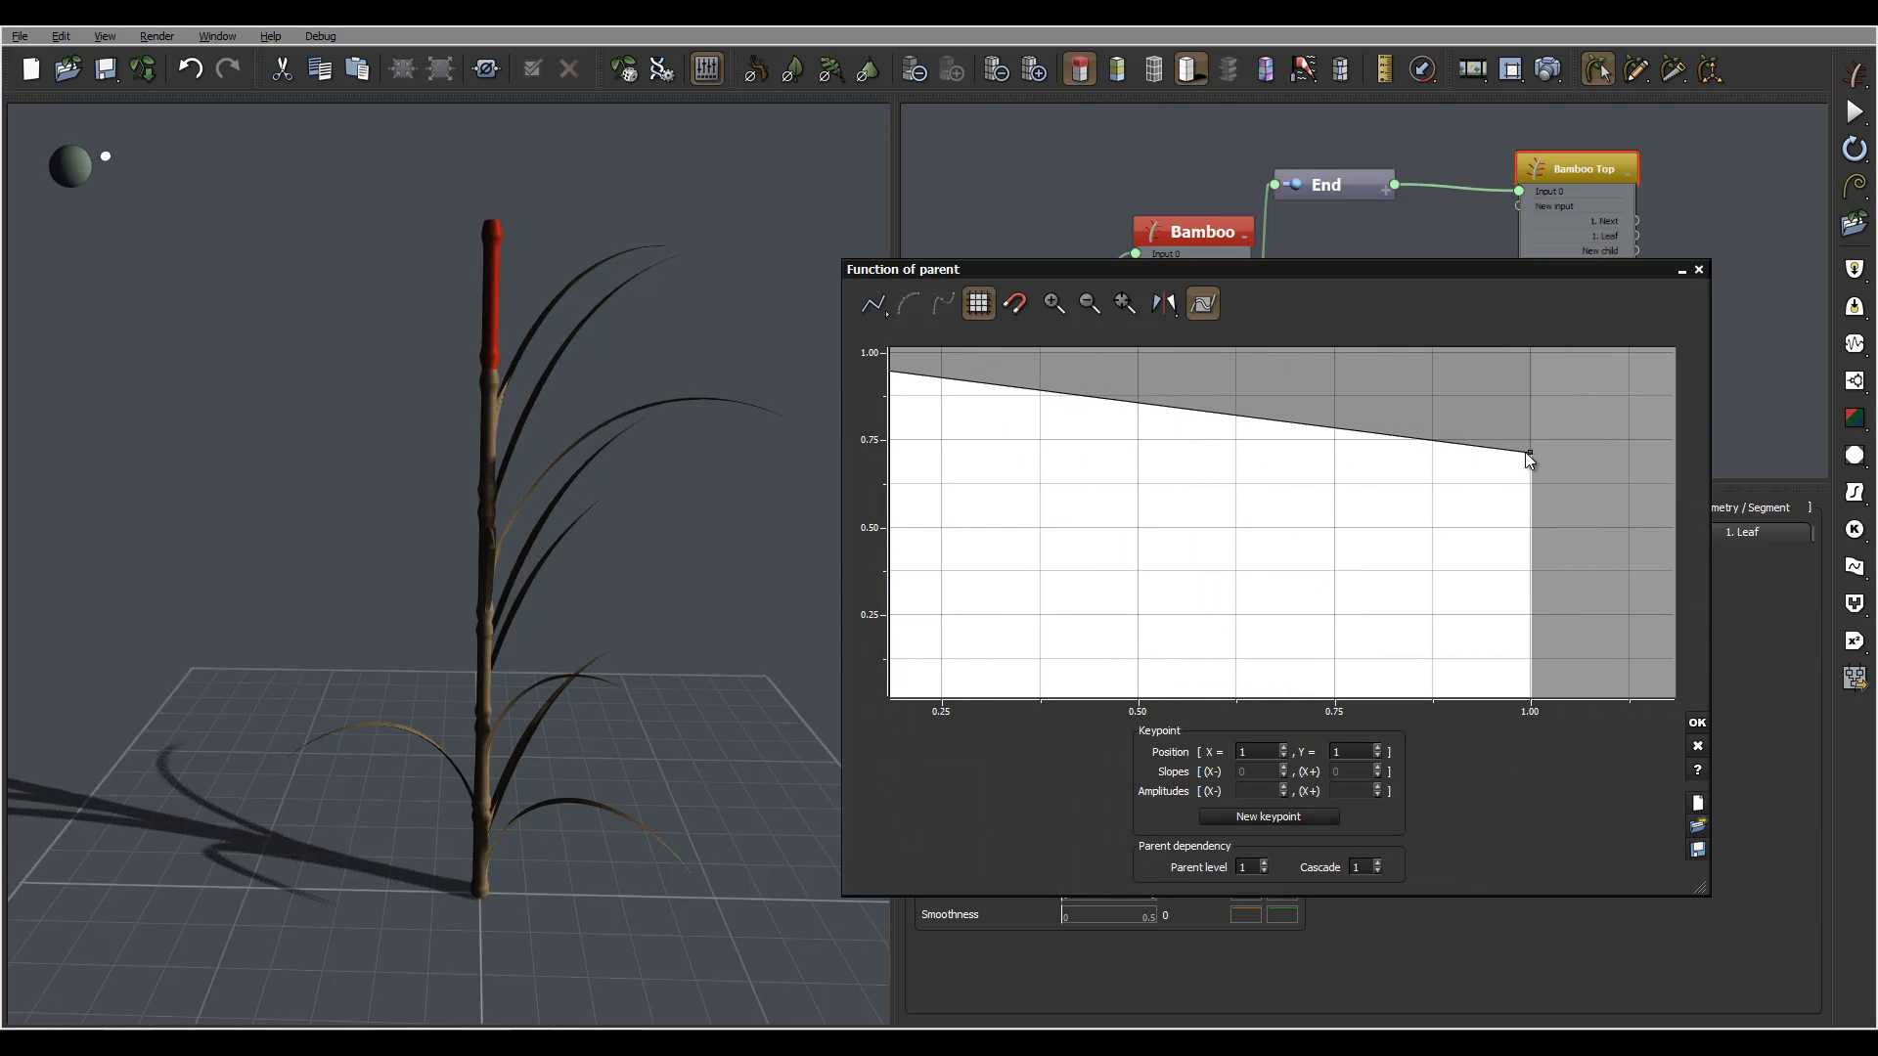
drag(1529, 459, 1547, 639)
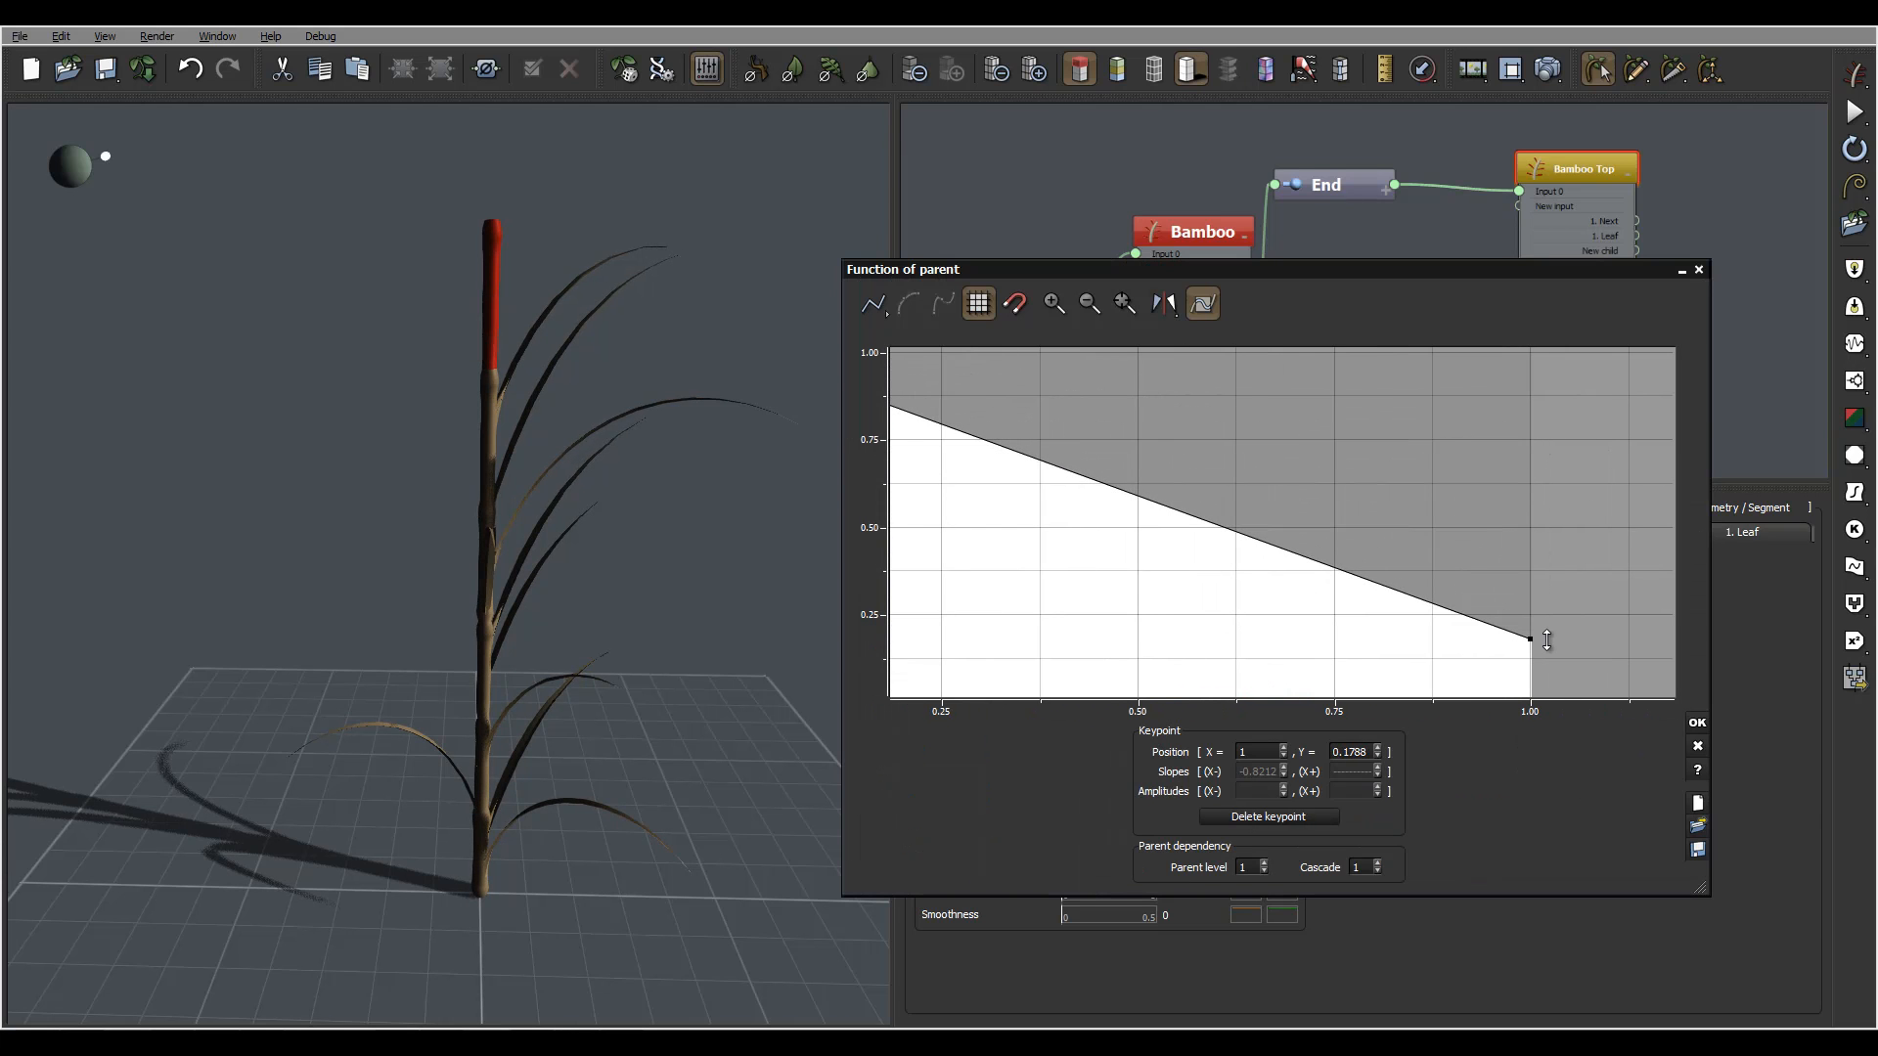
drag(612, 356, 660, 378)
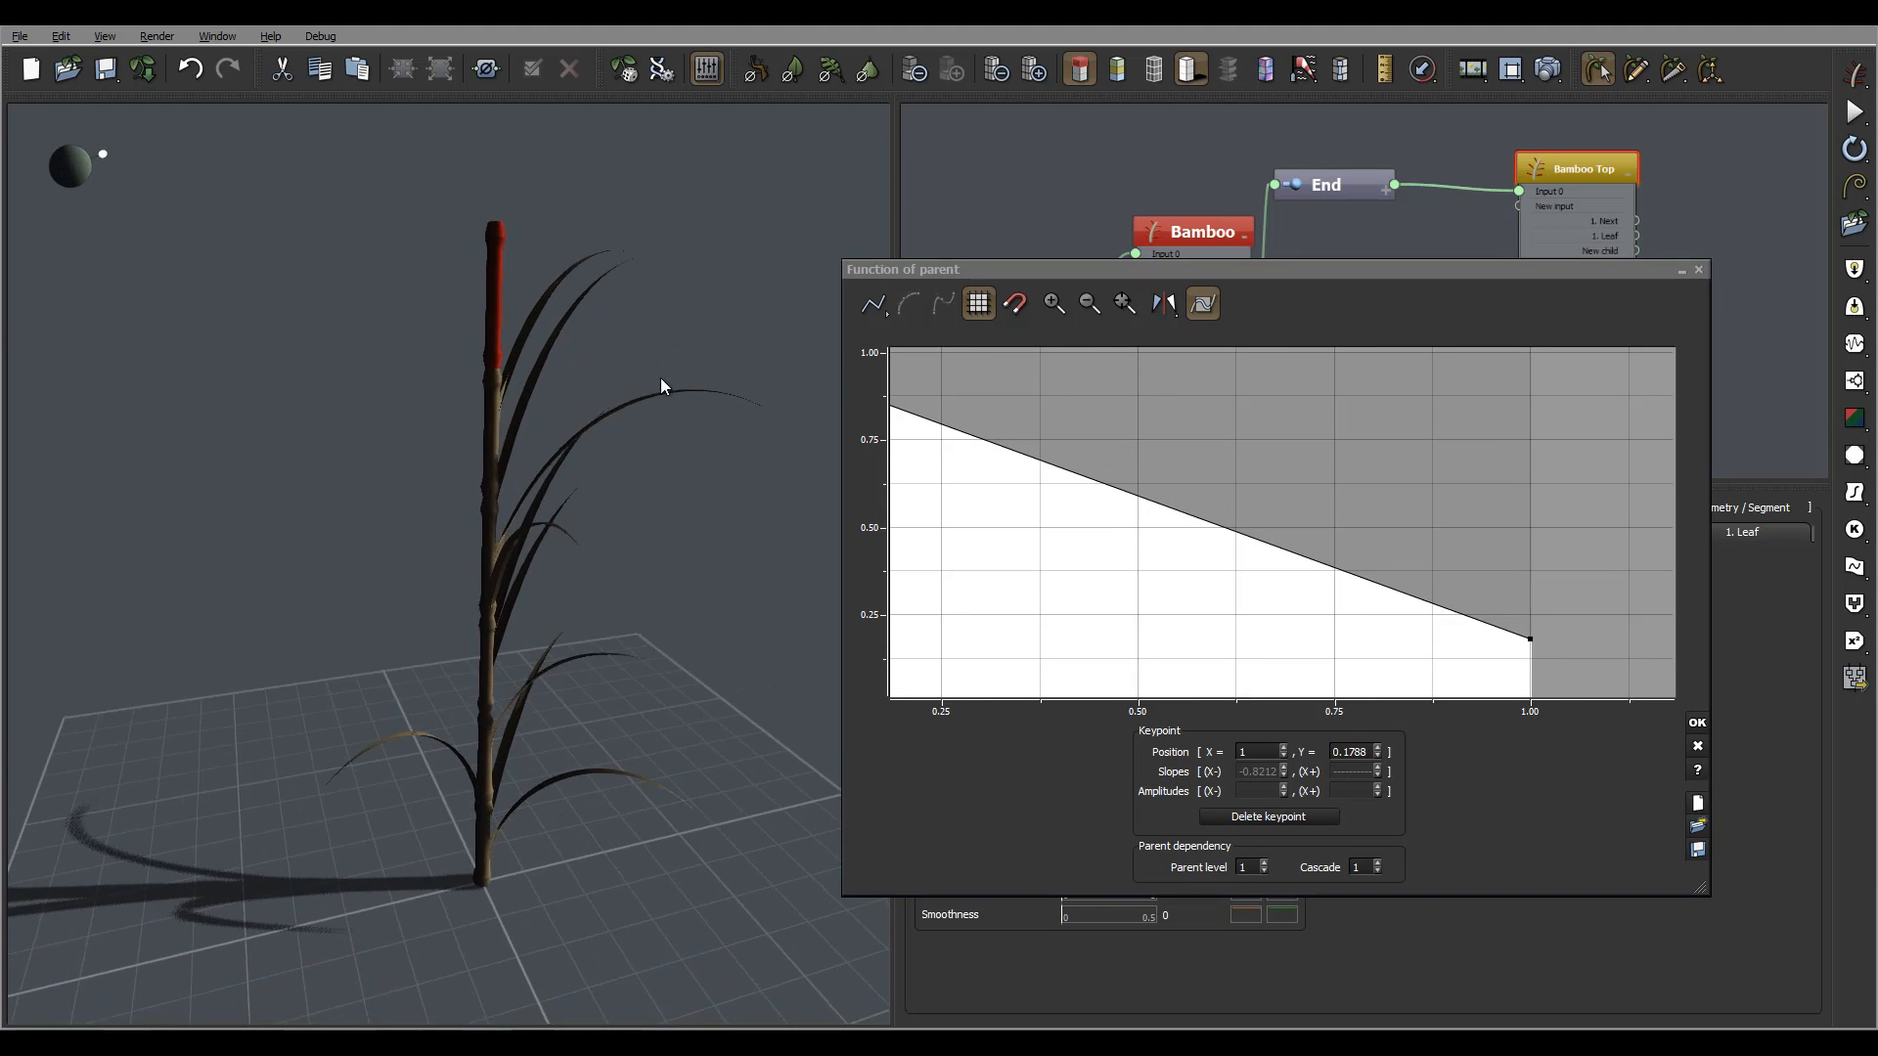
click(1698, 722)
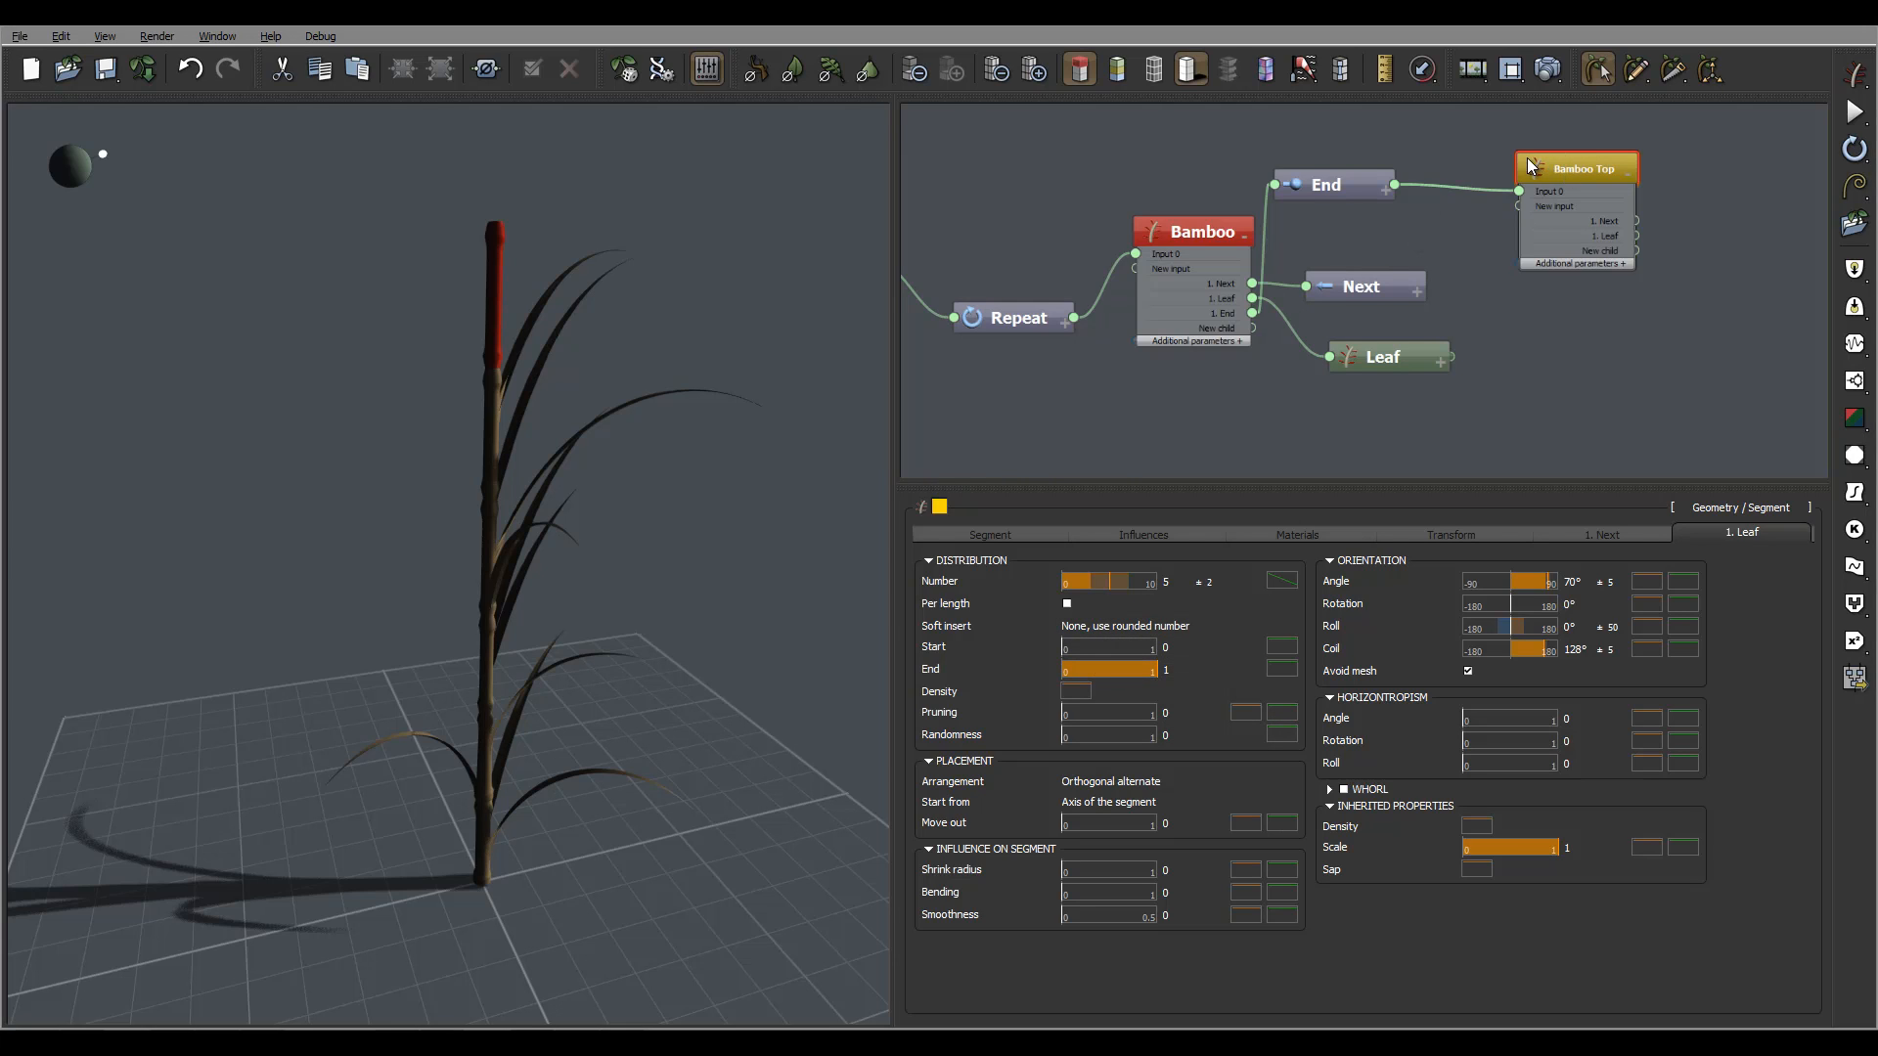
Set the Bamboo Top segment's length to 5 with a variation of 2
drag(1575, 166, 1600, 157)
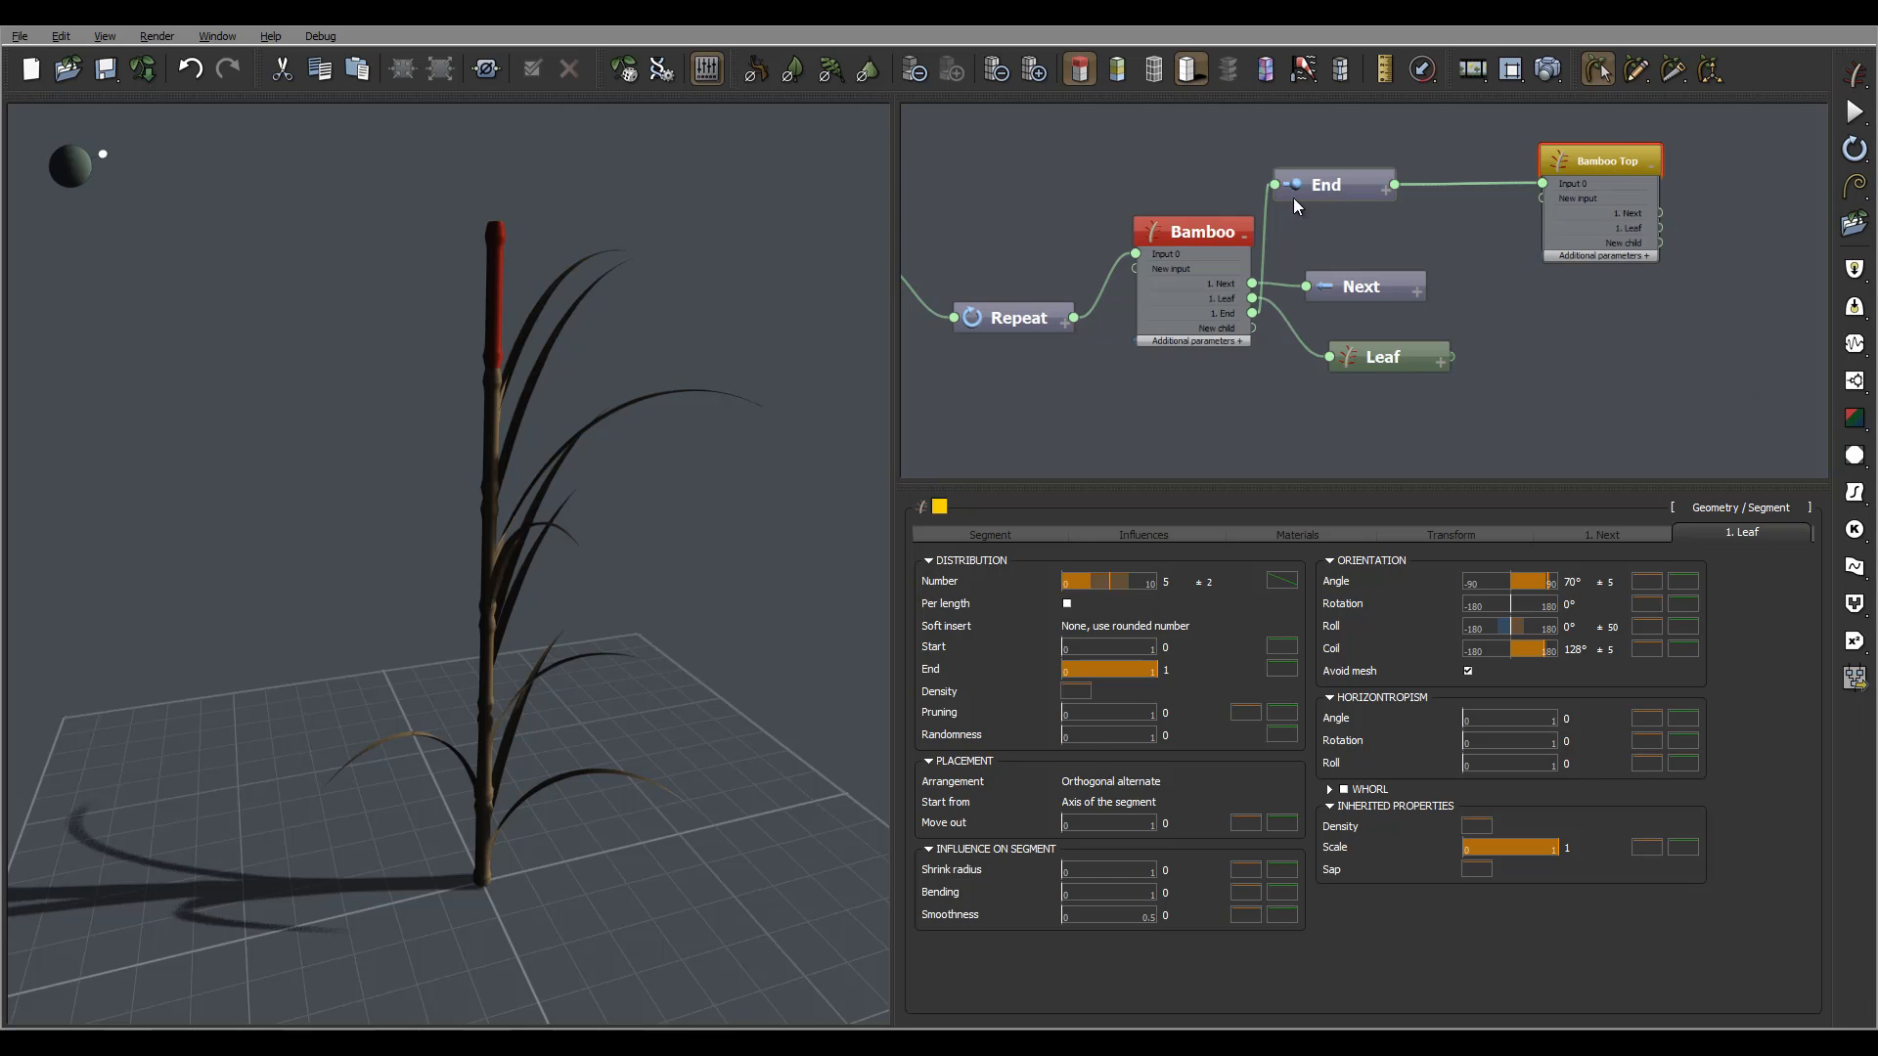
click(1196, 227)
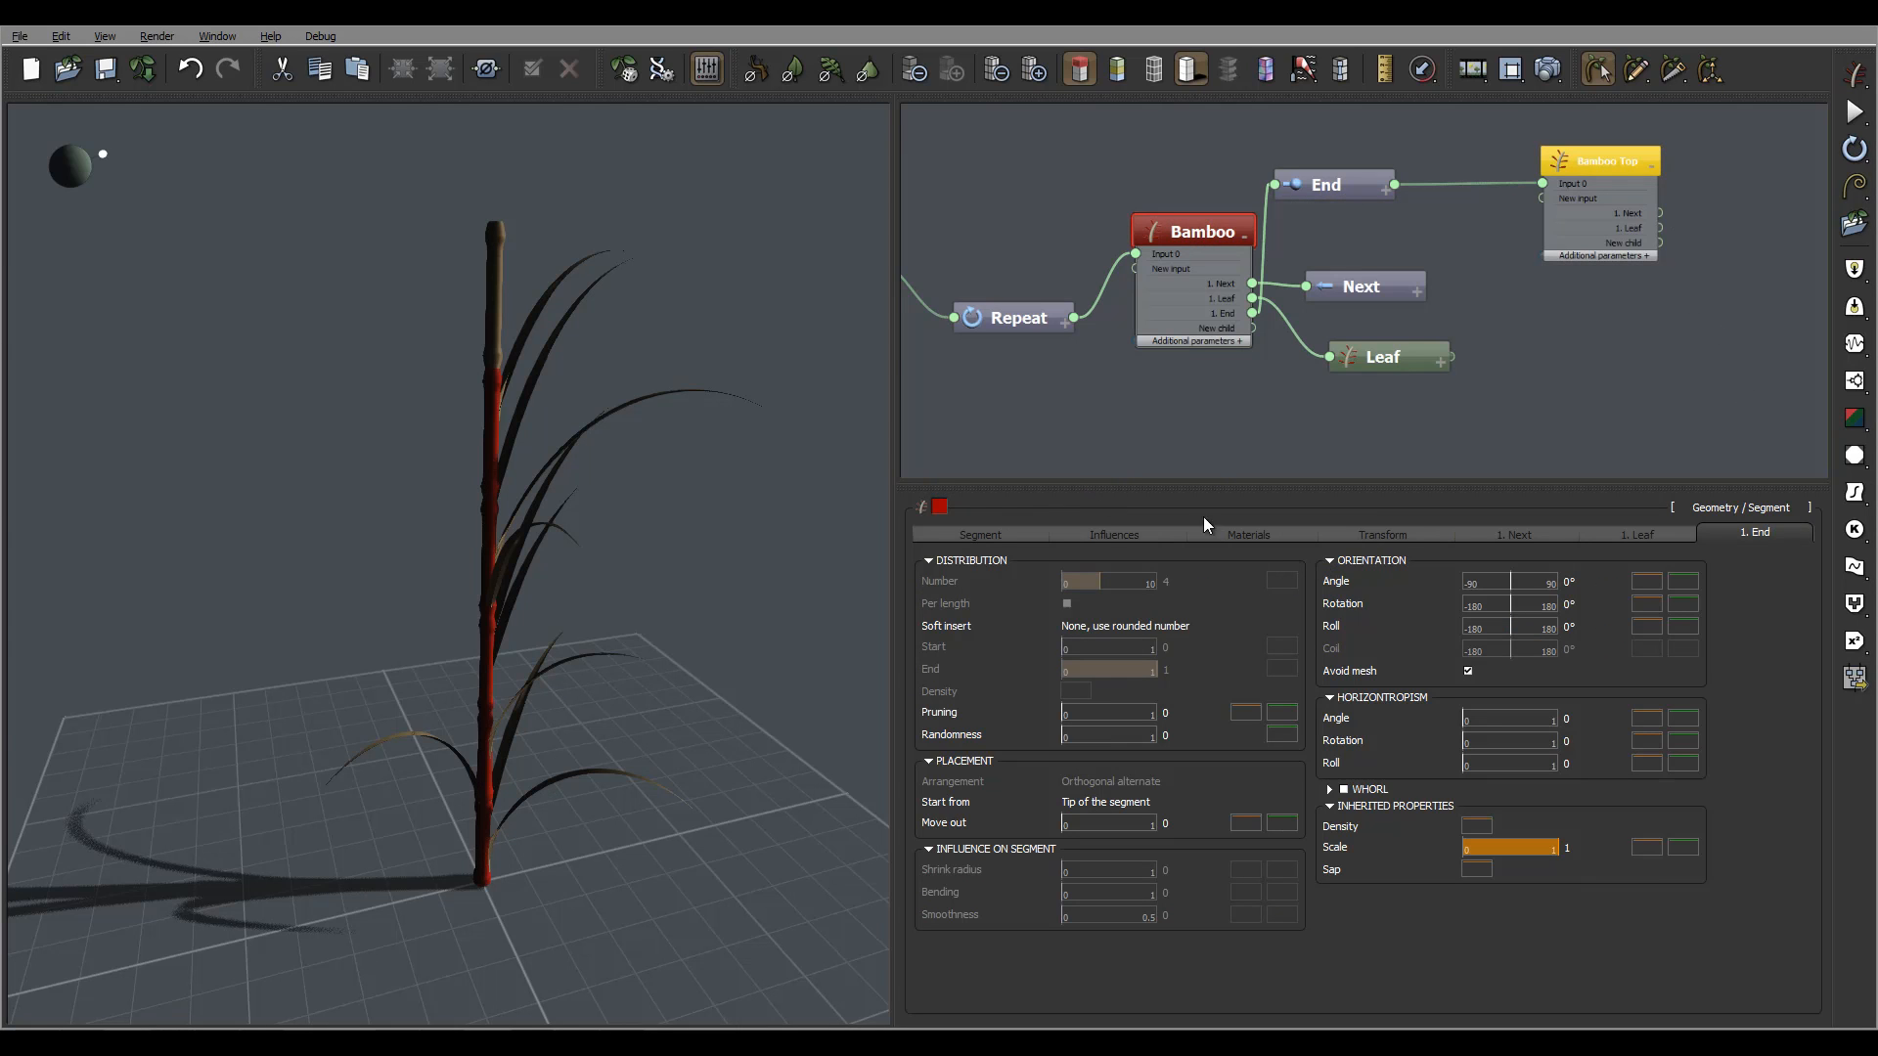
click(1596, 162)
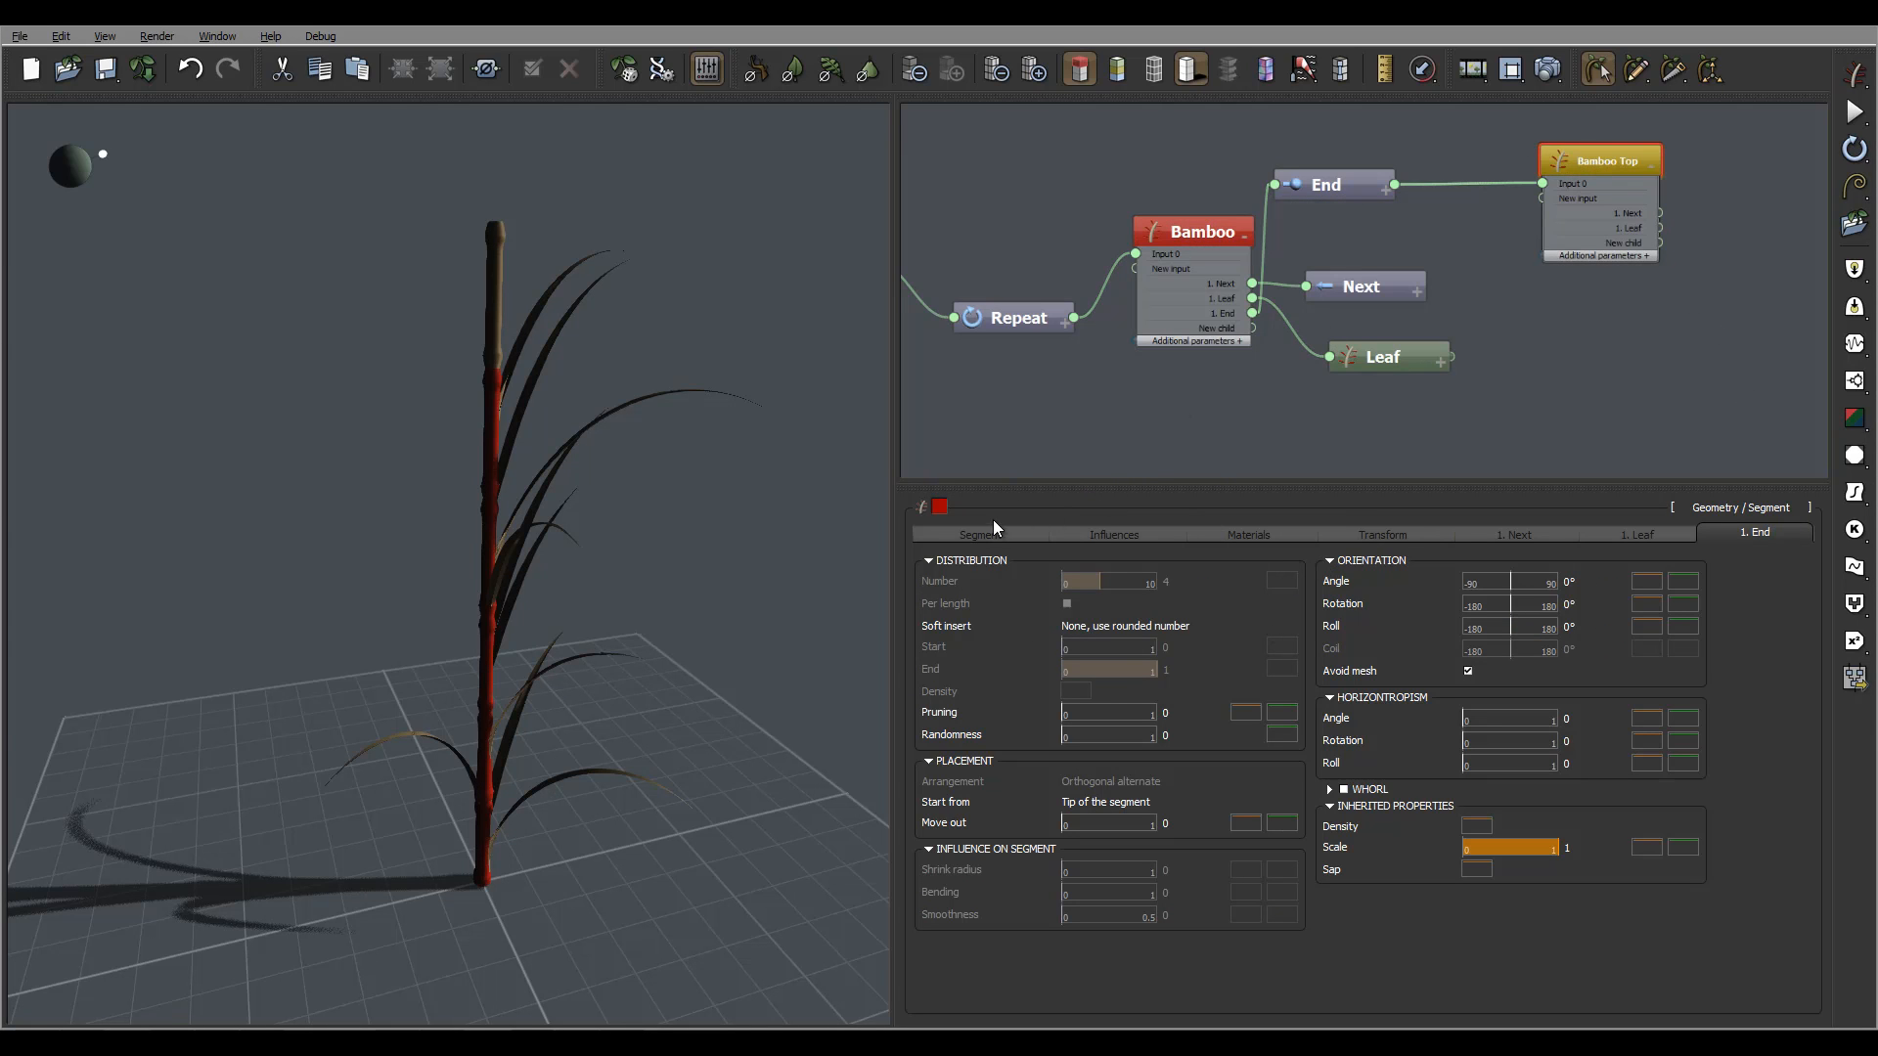
click(1048, 532)
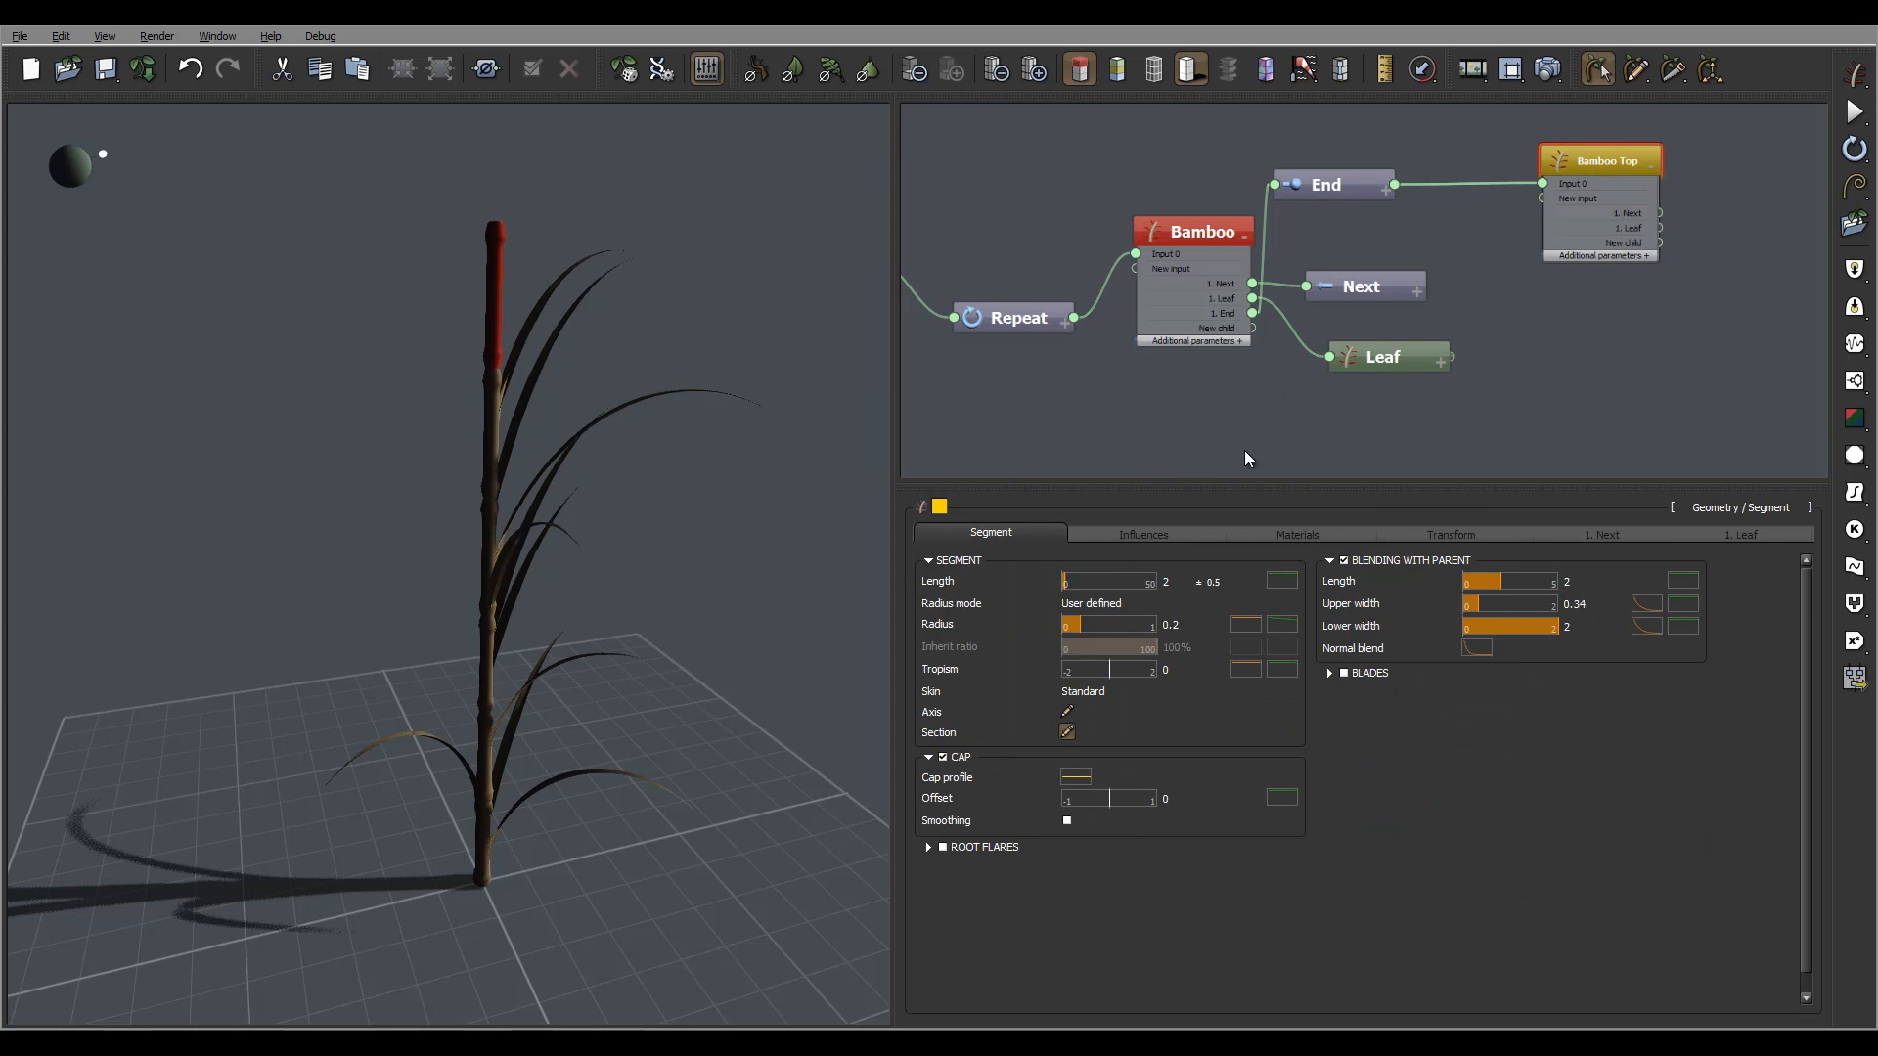
double_click(1168, 583)
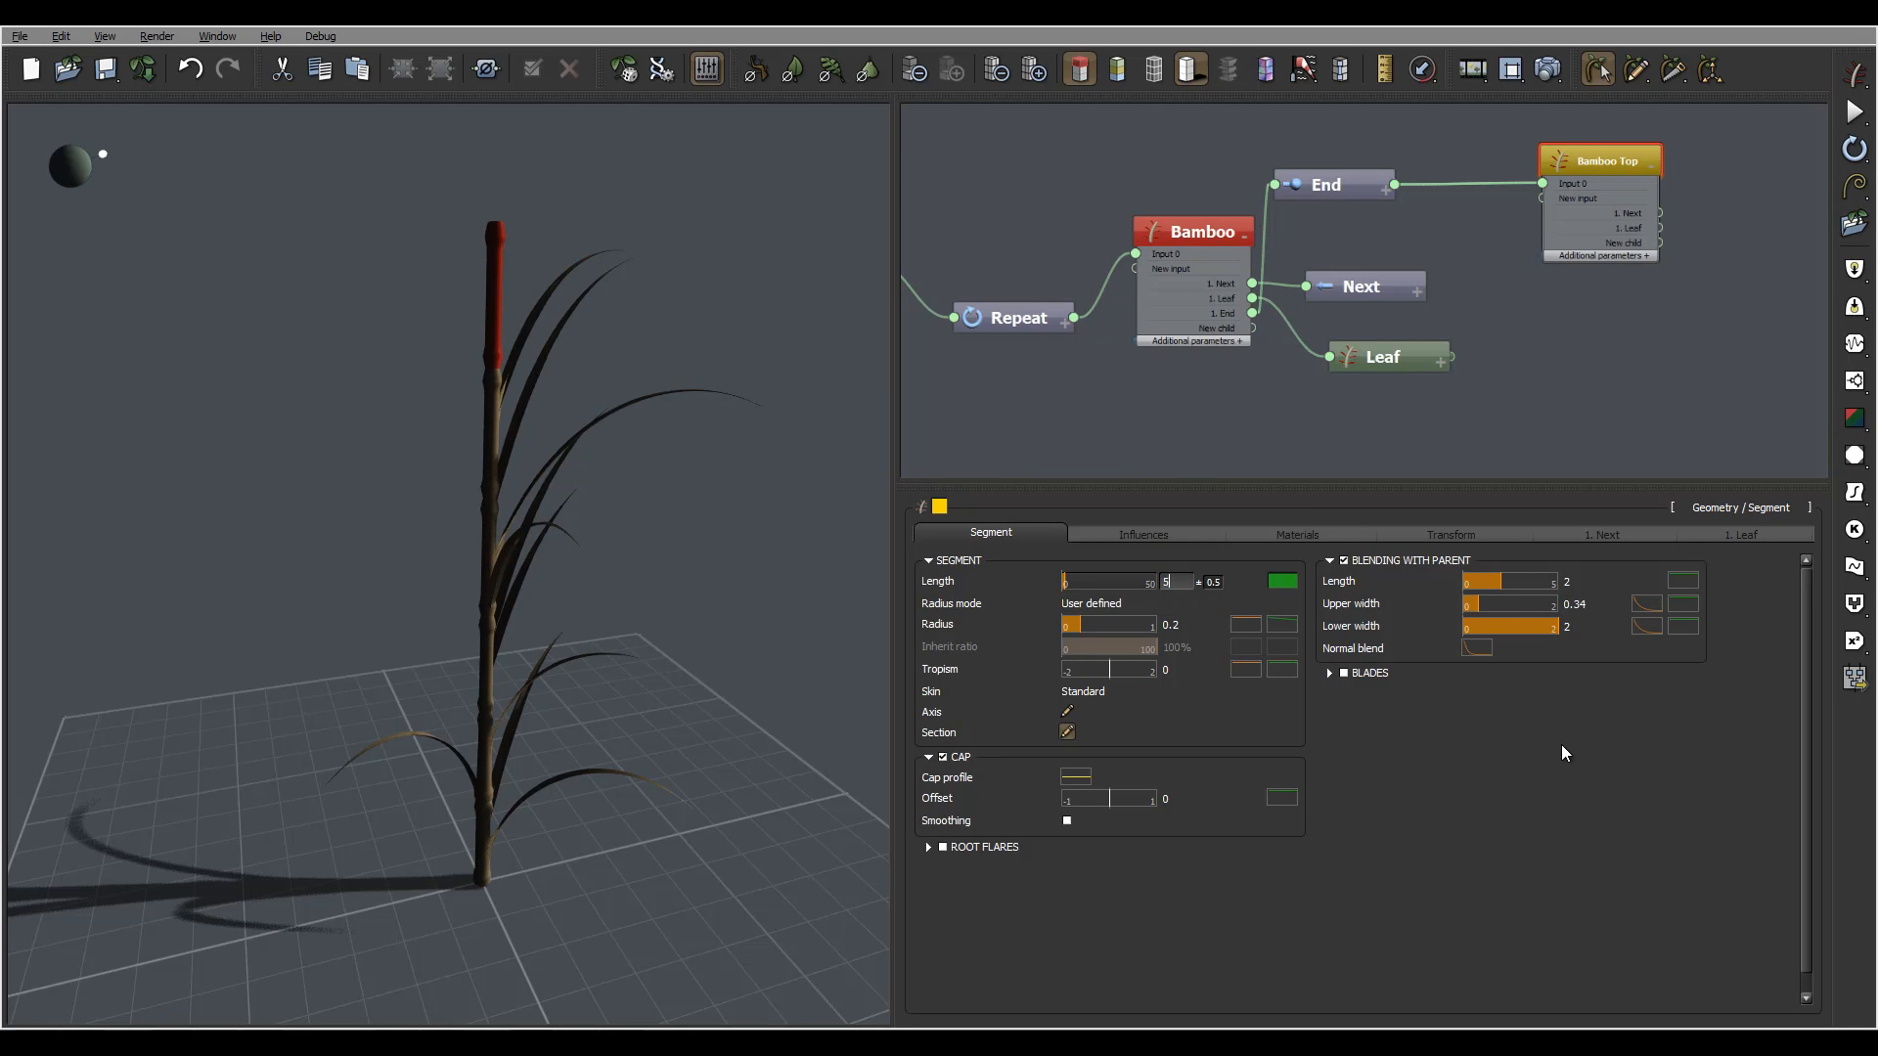
text(5)
key(Return)
double_click(1220, 584)
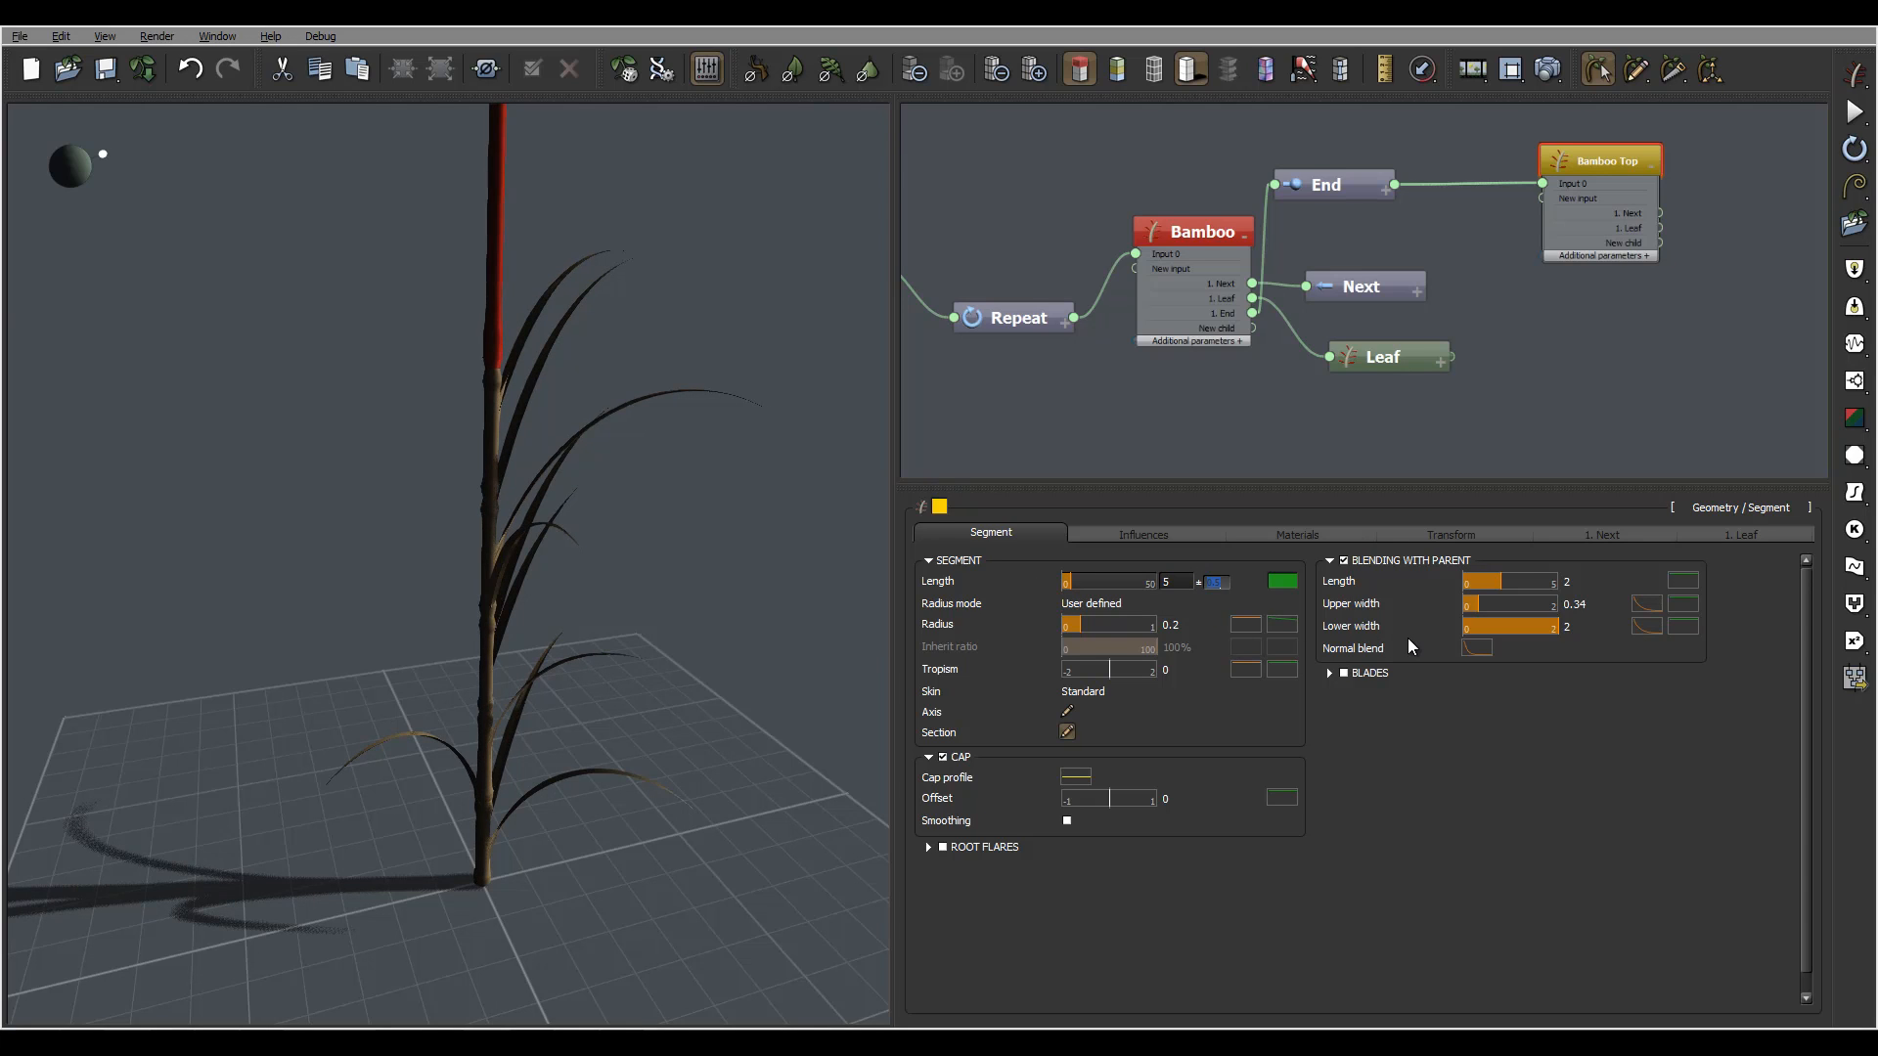
text(2)
key(Return)
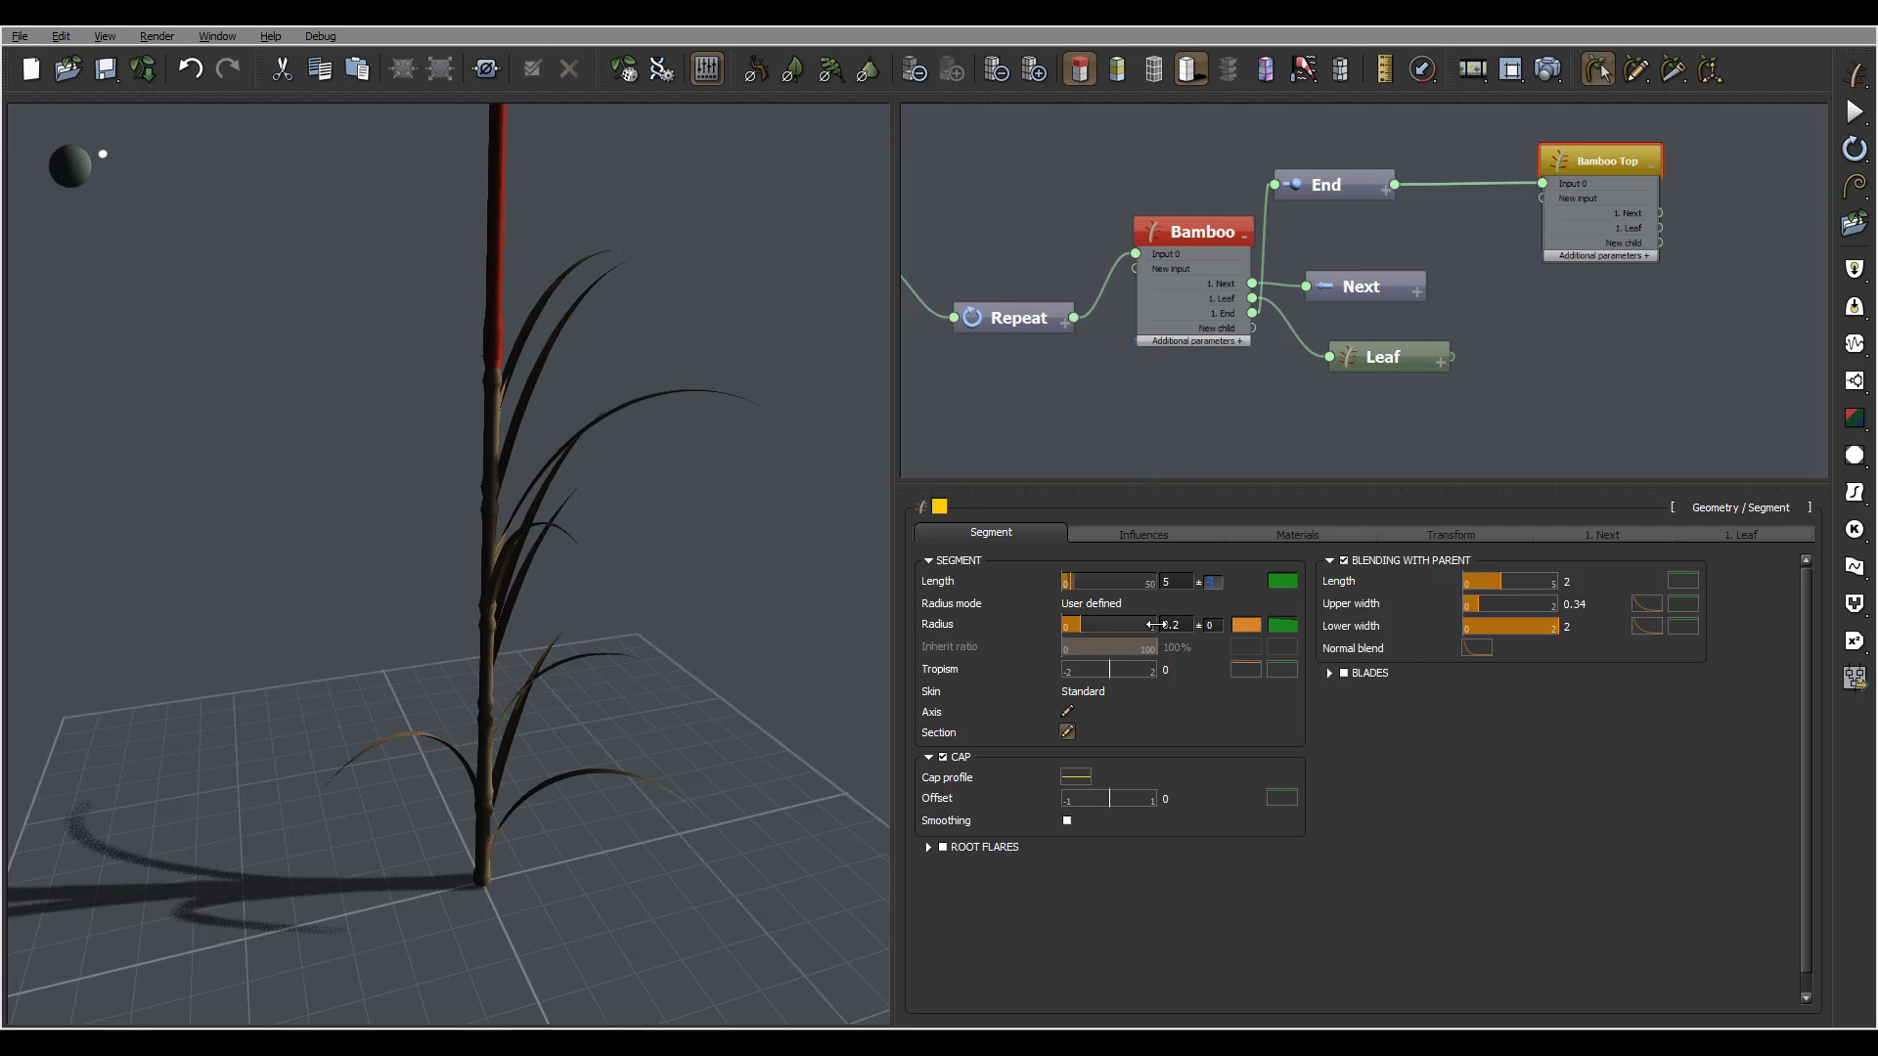
Switch the Bamboo Top segment's radius mode to Inherit
click(1098, 608)
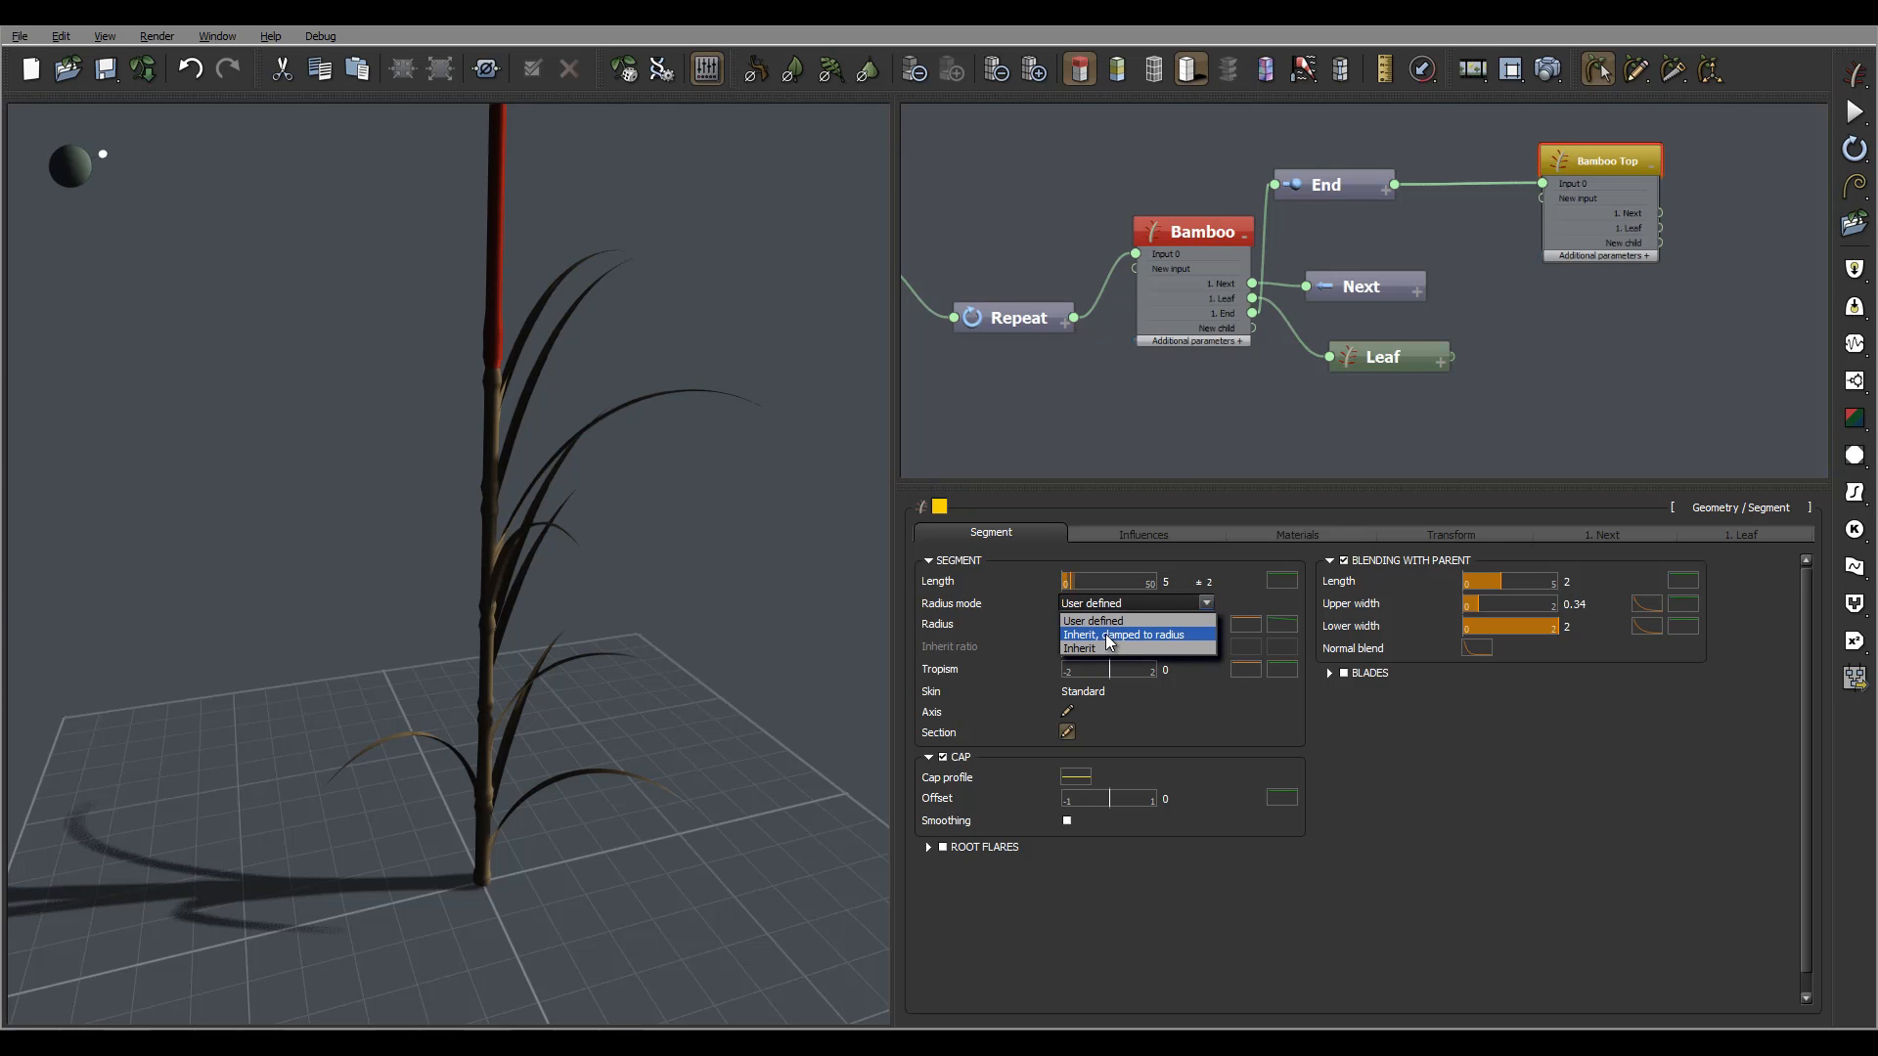
click(1107, 650)
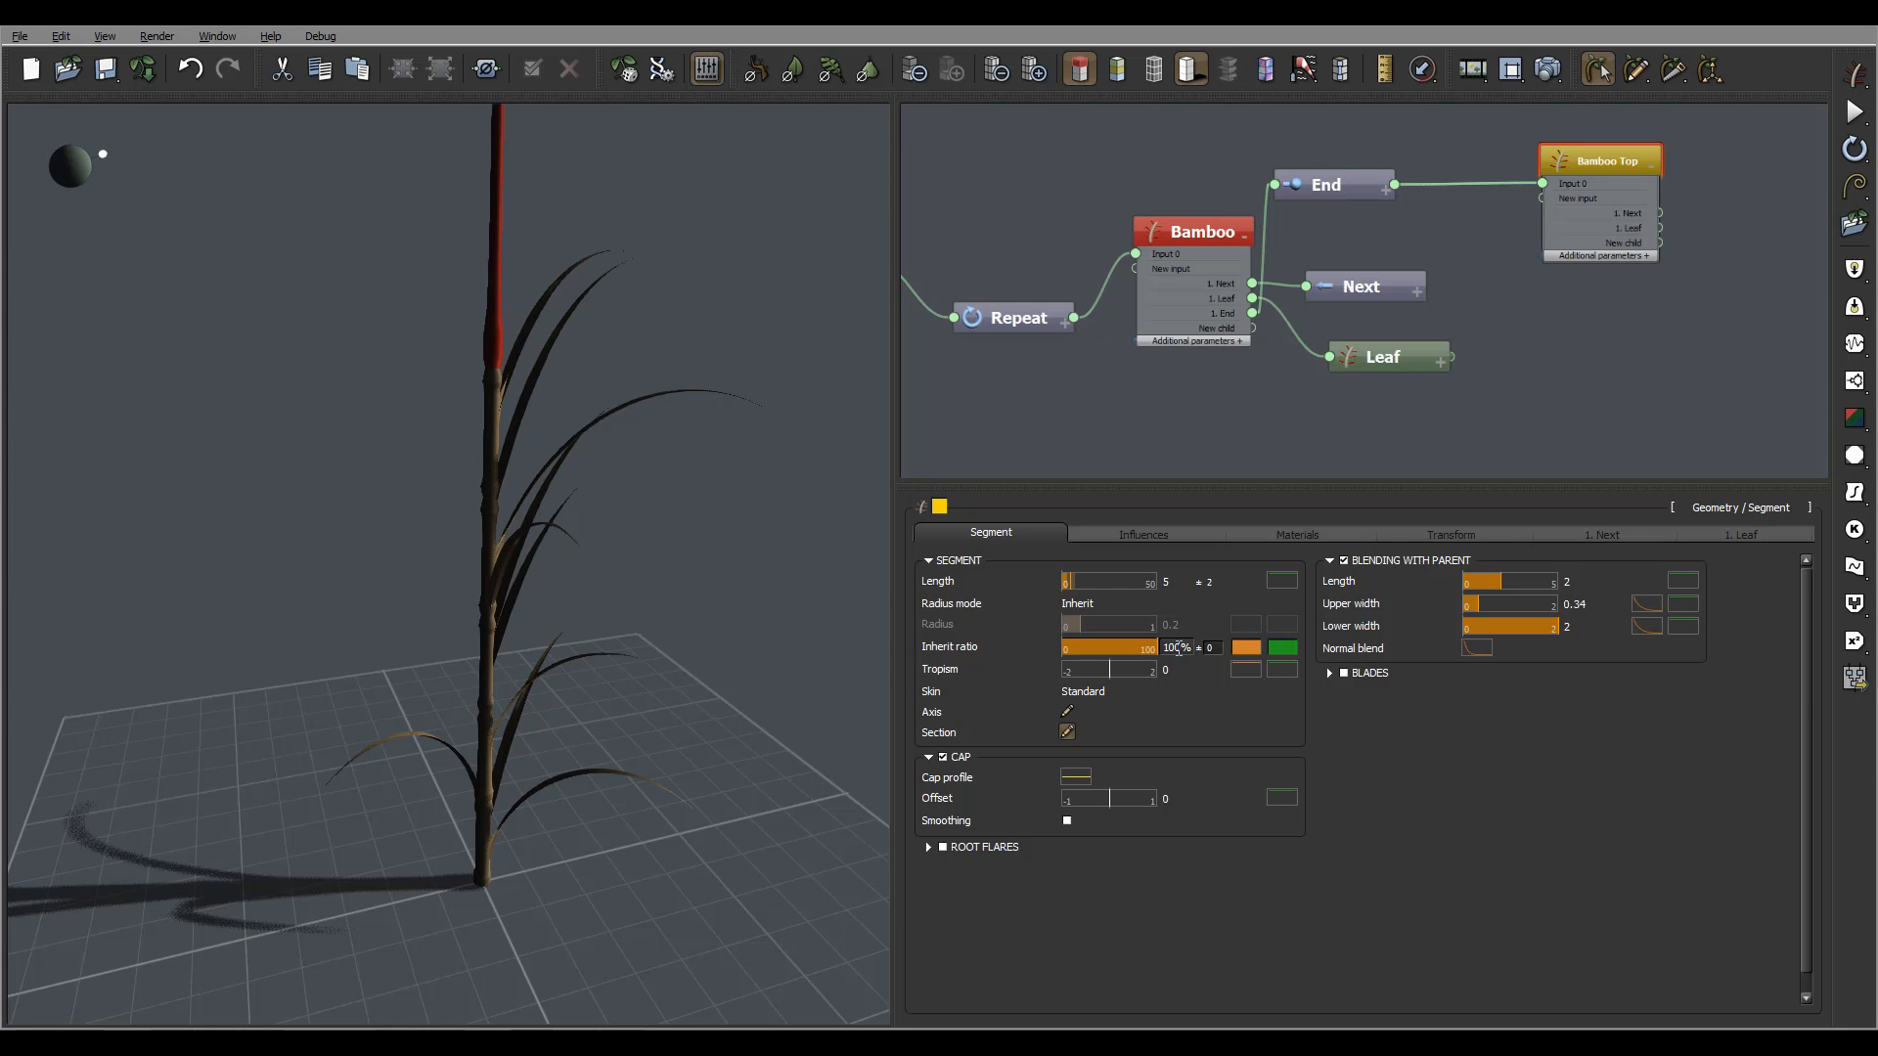
right_drag(660, 432, 618, 318)
Add two keypoints to the inherit ratio's profile curve, at about X = 0.20, Y = 1.00 and X = 0.29, Y = 0.28
click(1236, 646)
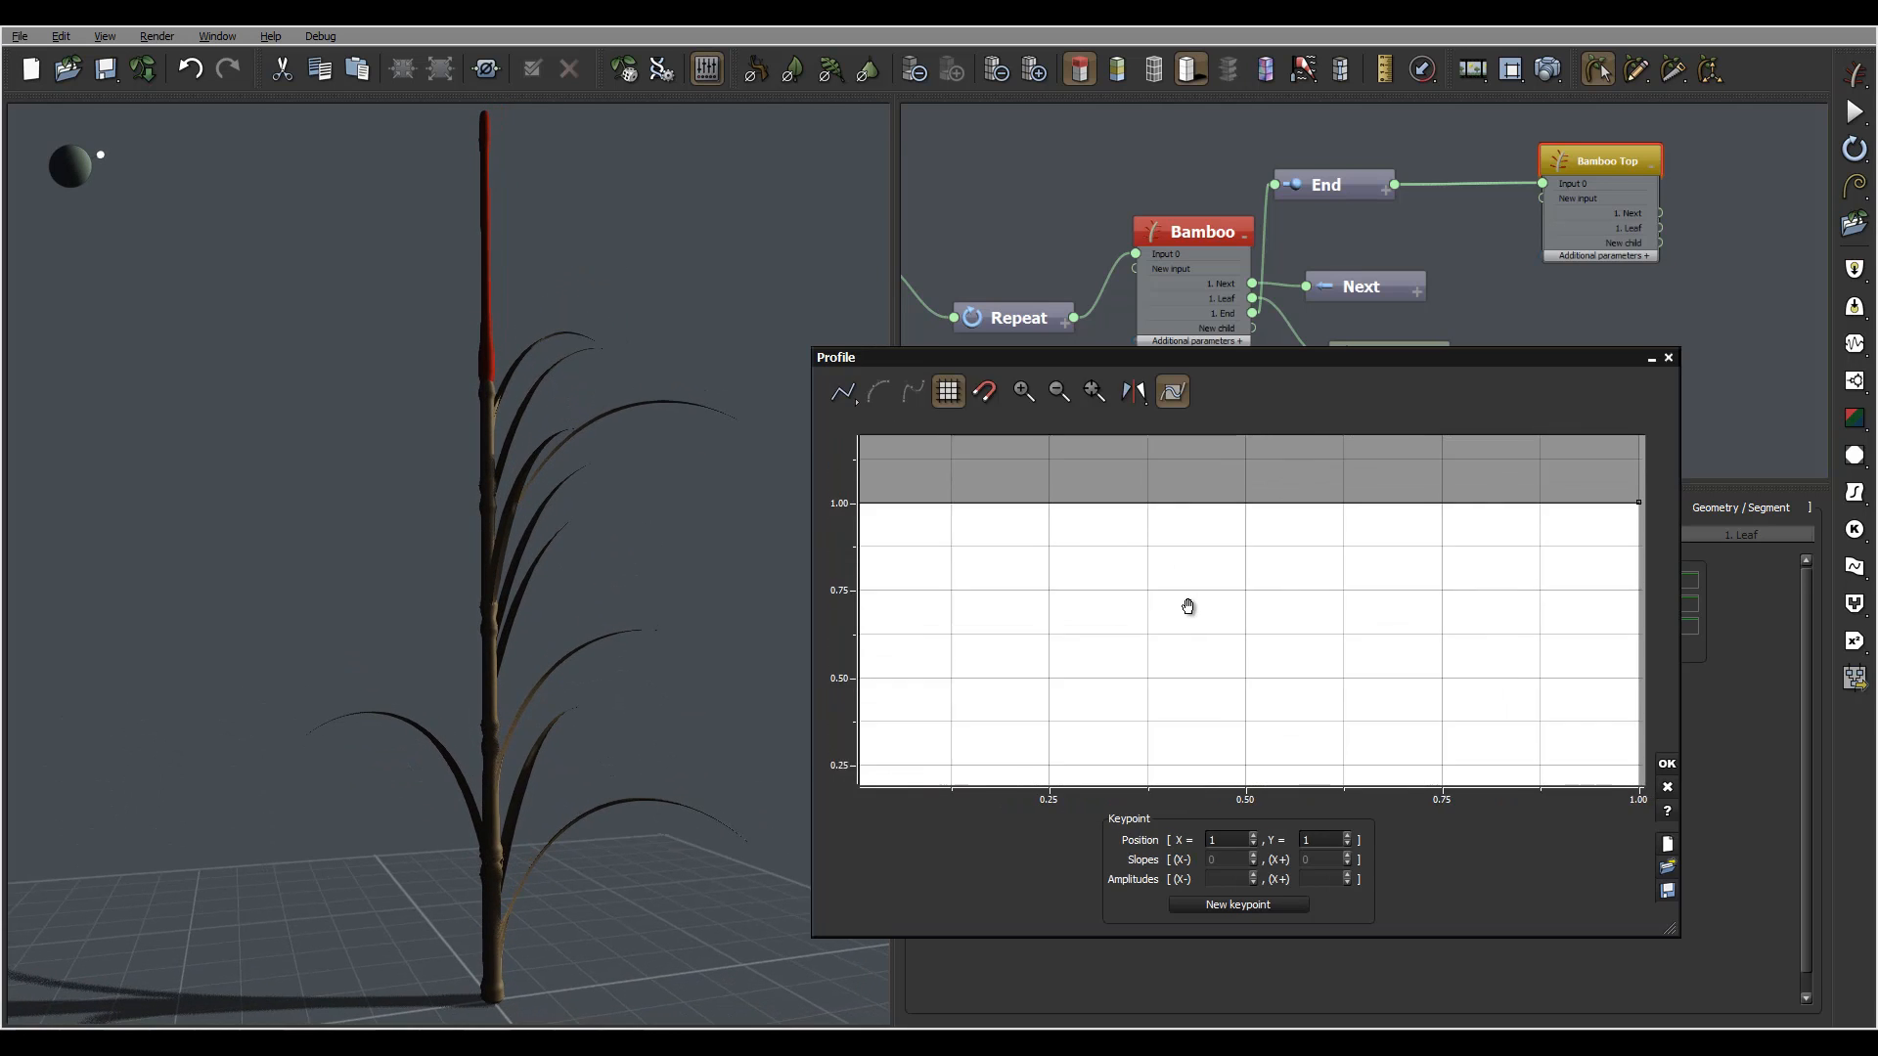
click(1022, 495)
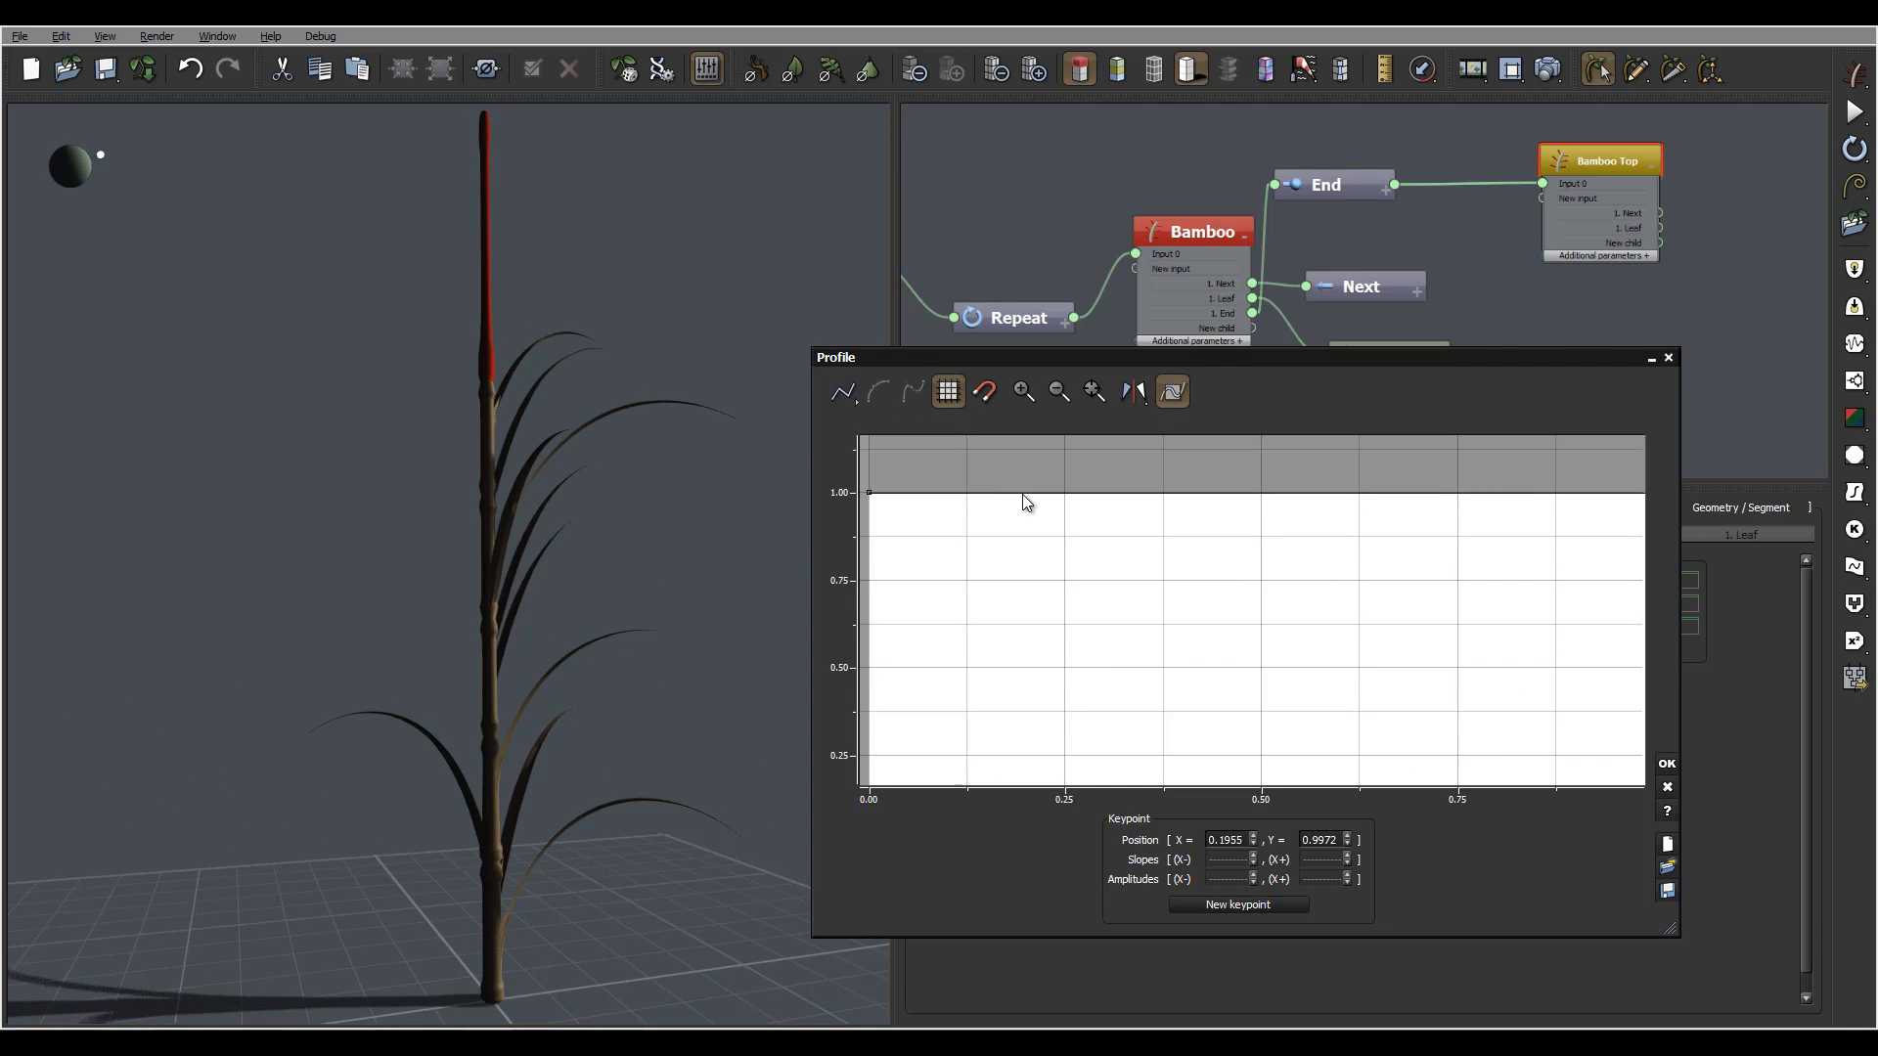
click(1022, 495)
drag(1234, 599, 1154, 578)
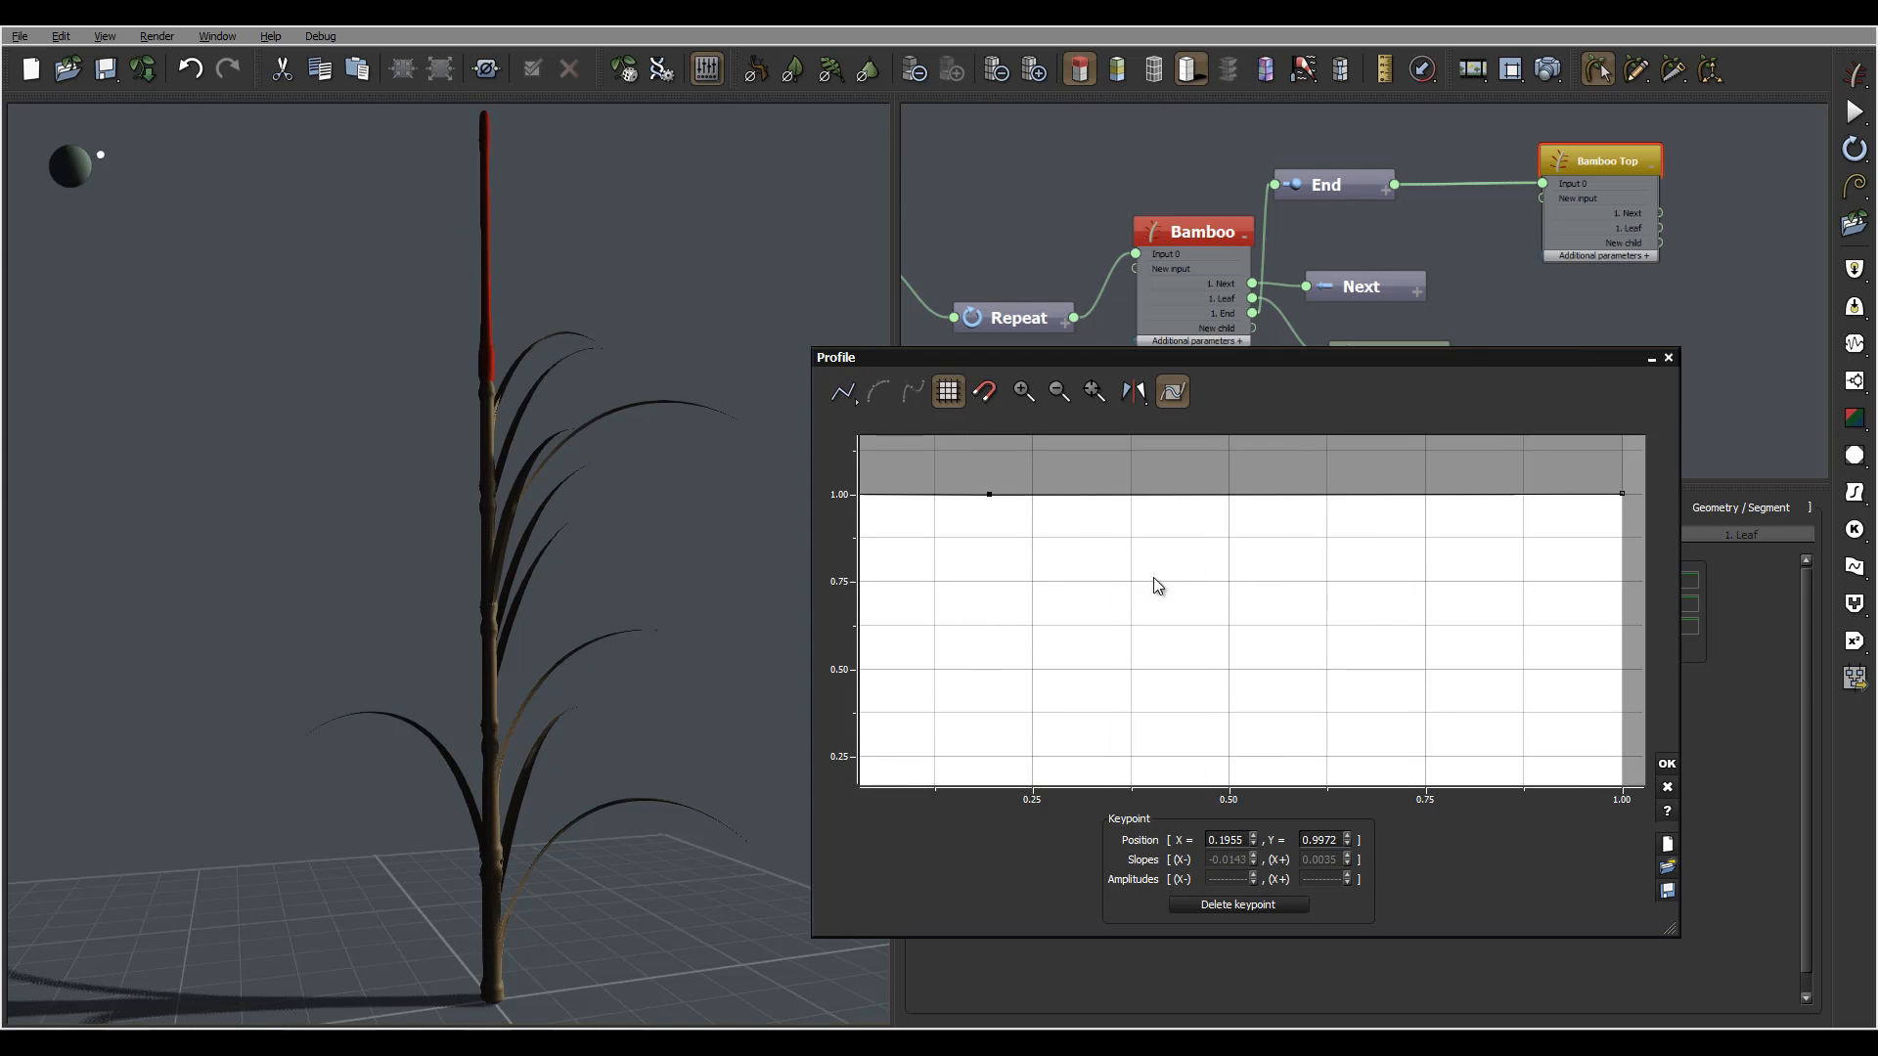
click(1041, 491)
drag(1065, 733, 1066, 747)
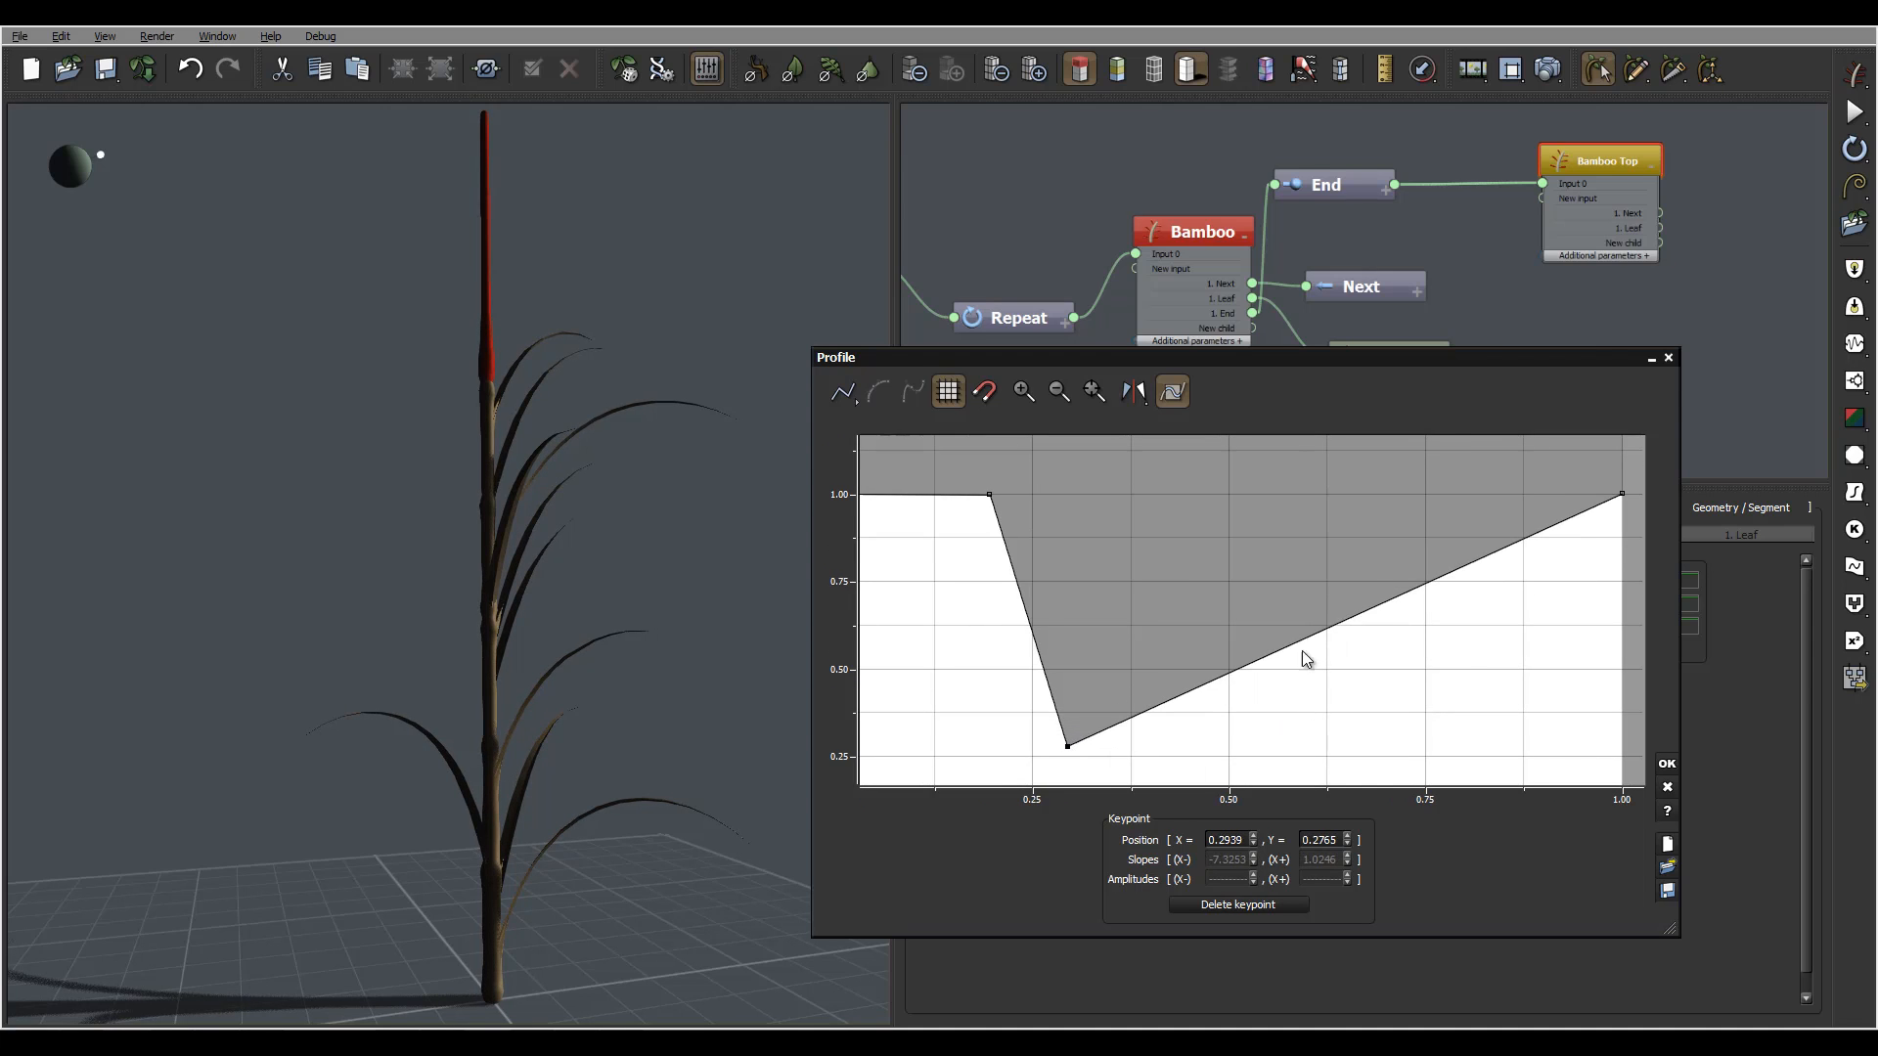
Lower the profile's end keypoint at X = 1 to about Y = 0.01 so the top tapers to a point
drag(1213, 554, 1078, 652)
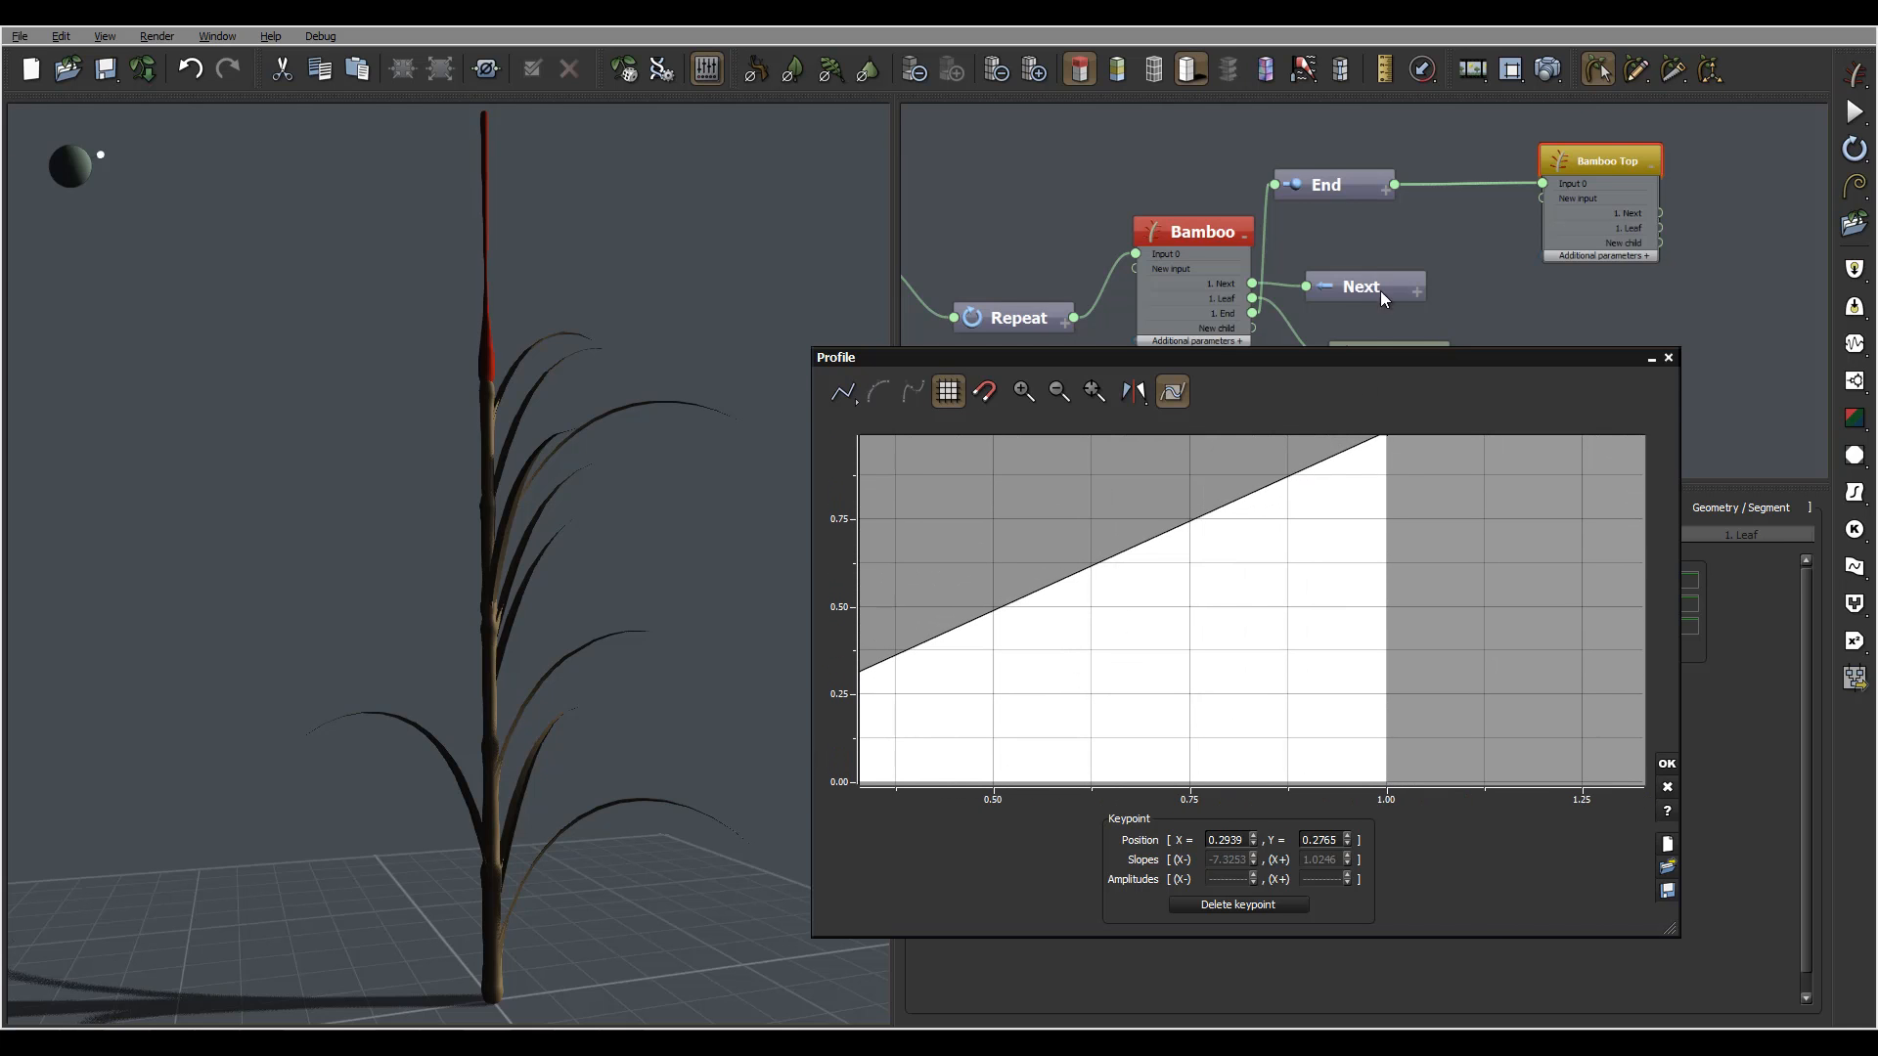
scroll(1324, 449, down, 4)
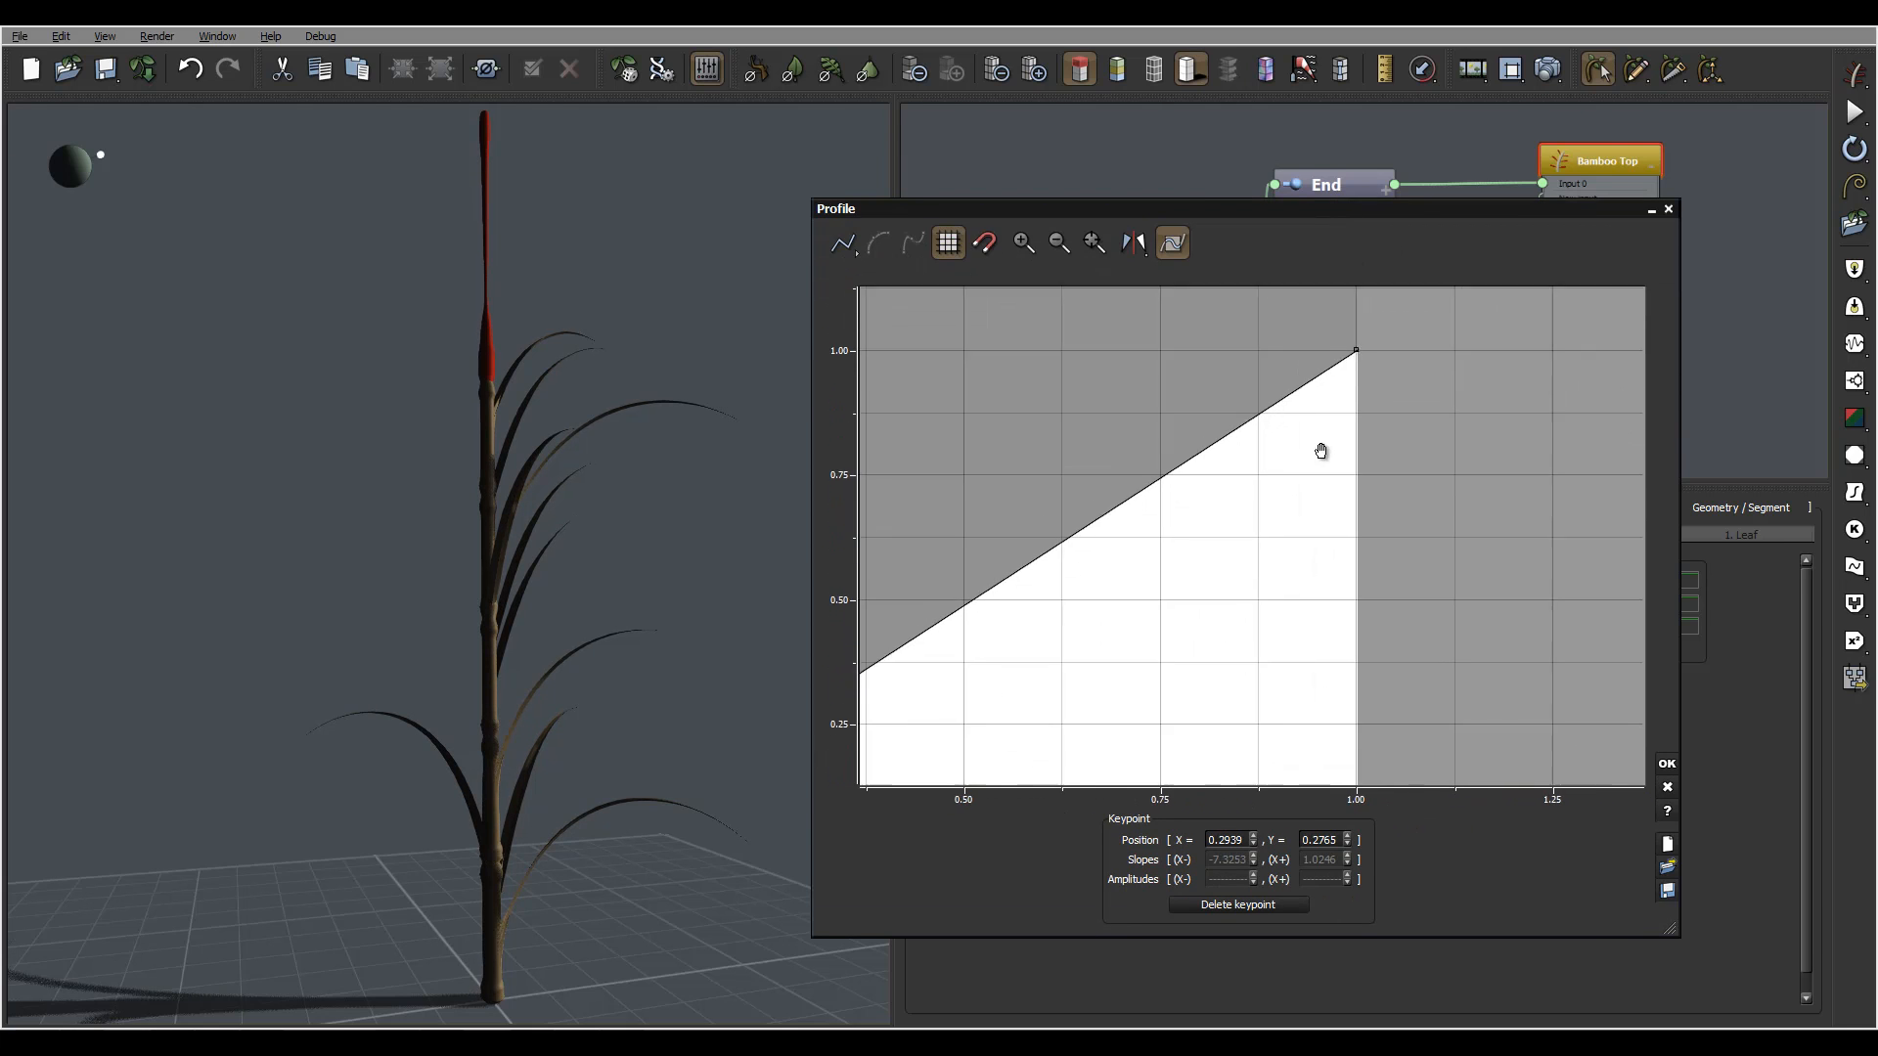
scroll(1336, 392, down, 4)
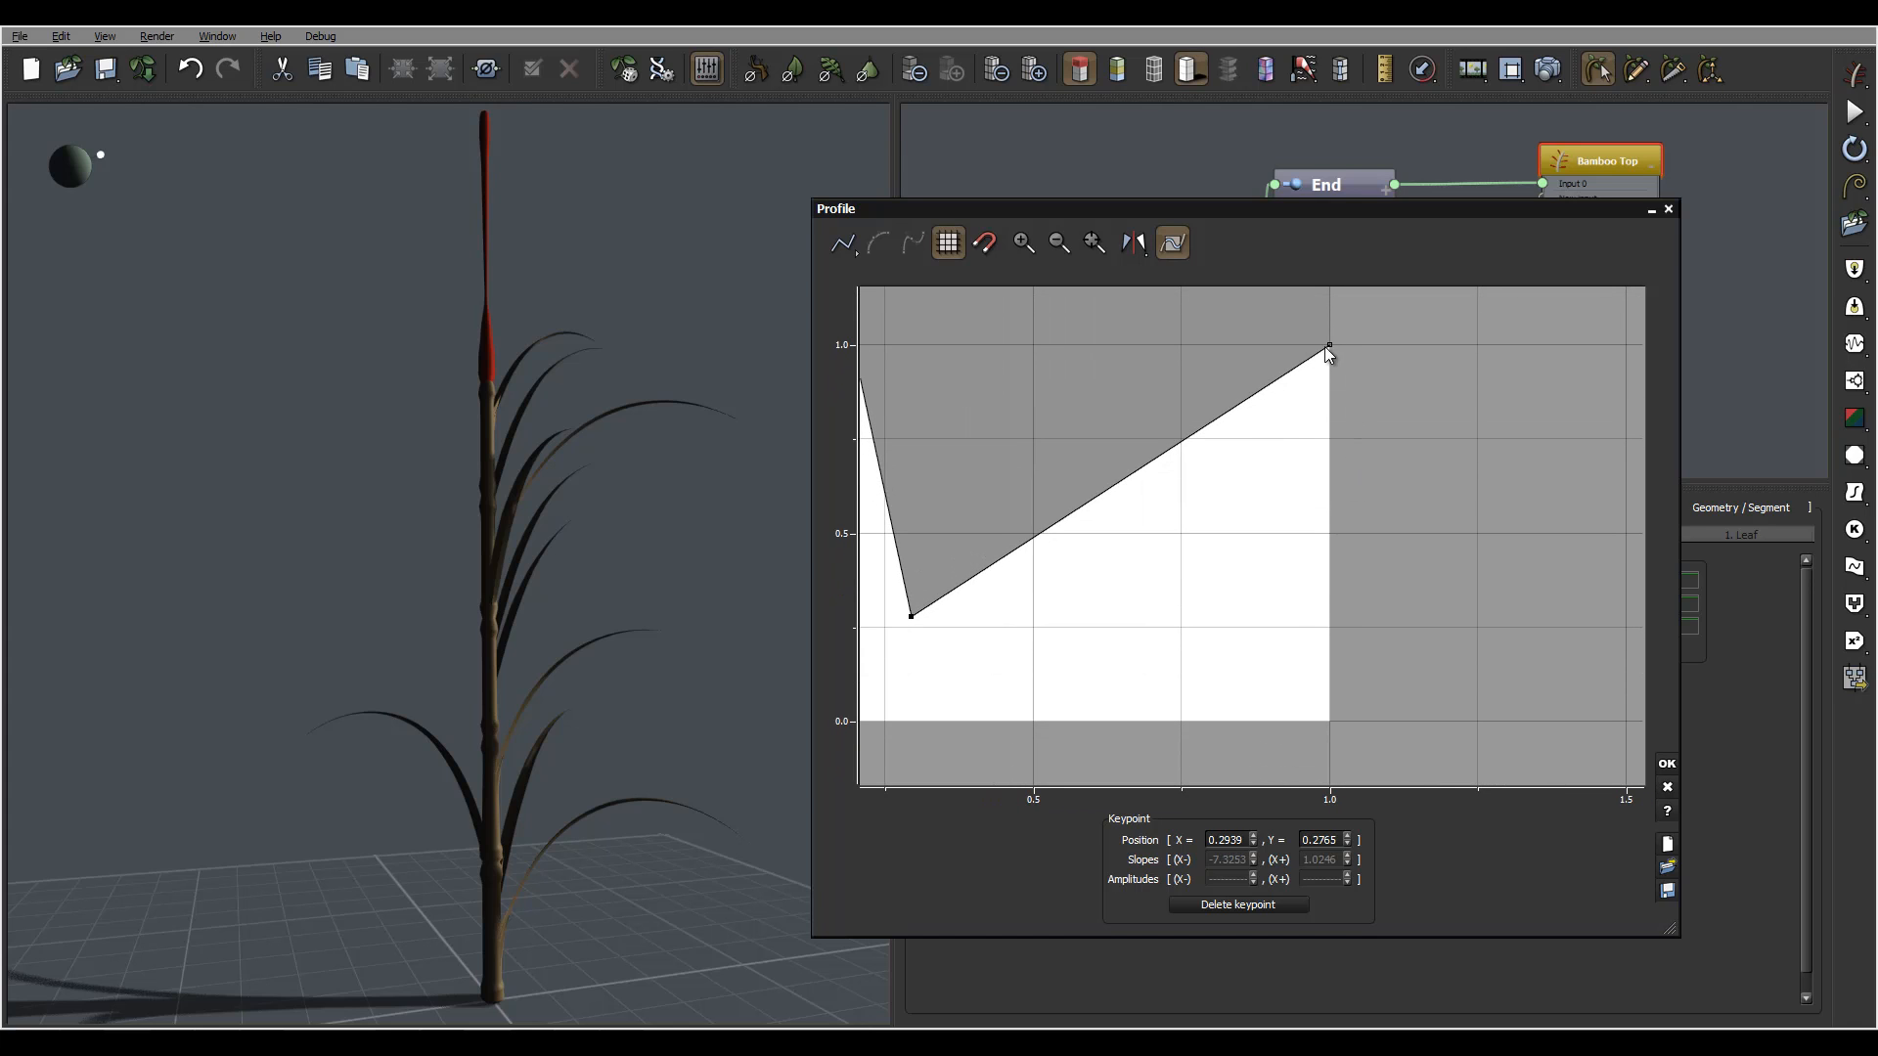
drag(1329, 350, 1333, 718)
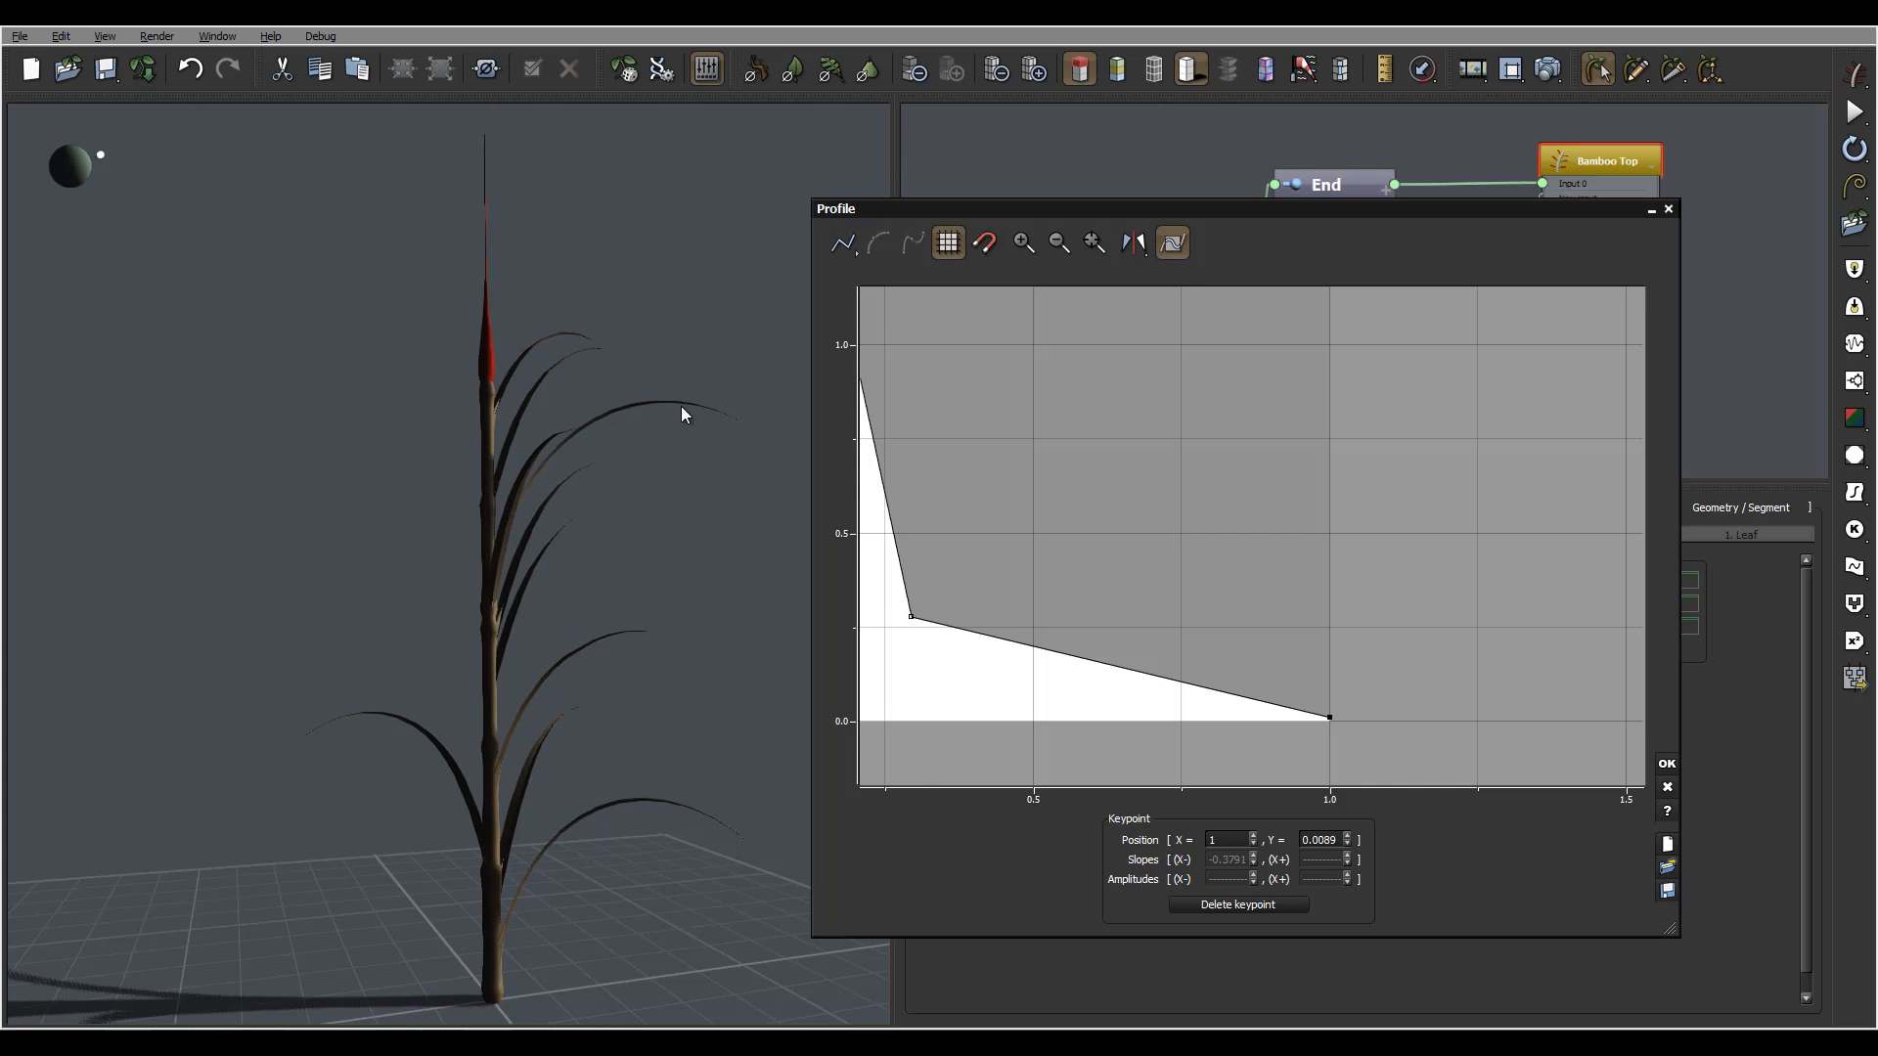
Reshape the taper by moving the profile's inner keypoints to about X = 0.30, Y = 0.09 and X = 0.11, Y = 0.93
middle_drag(1073, 552, 1244, 518)
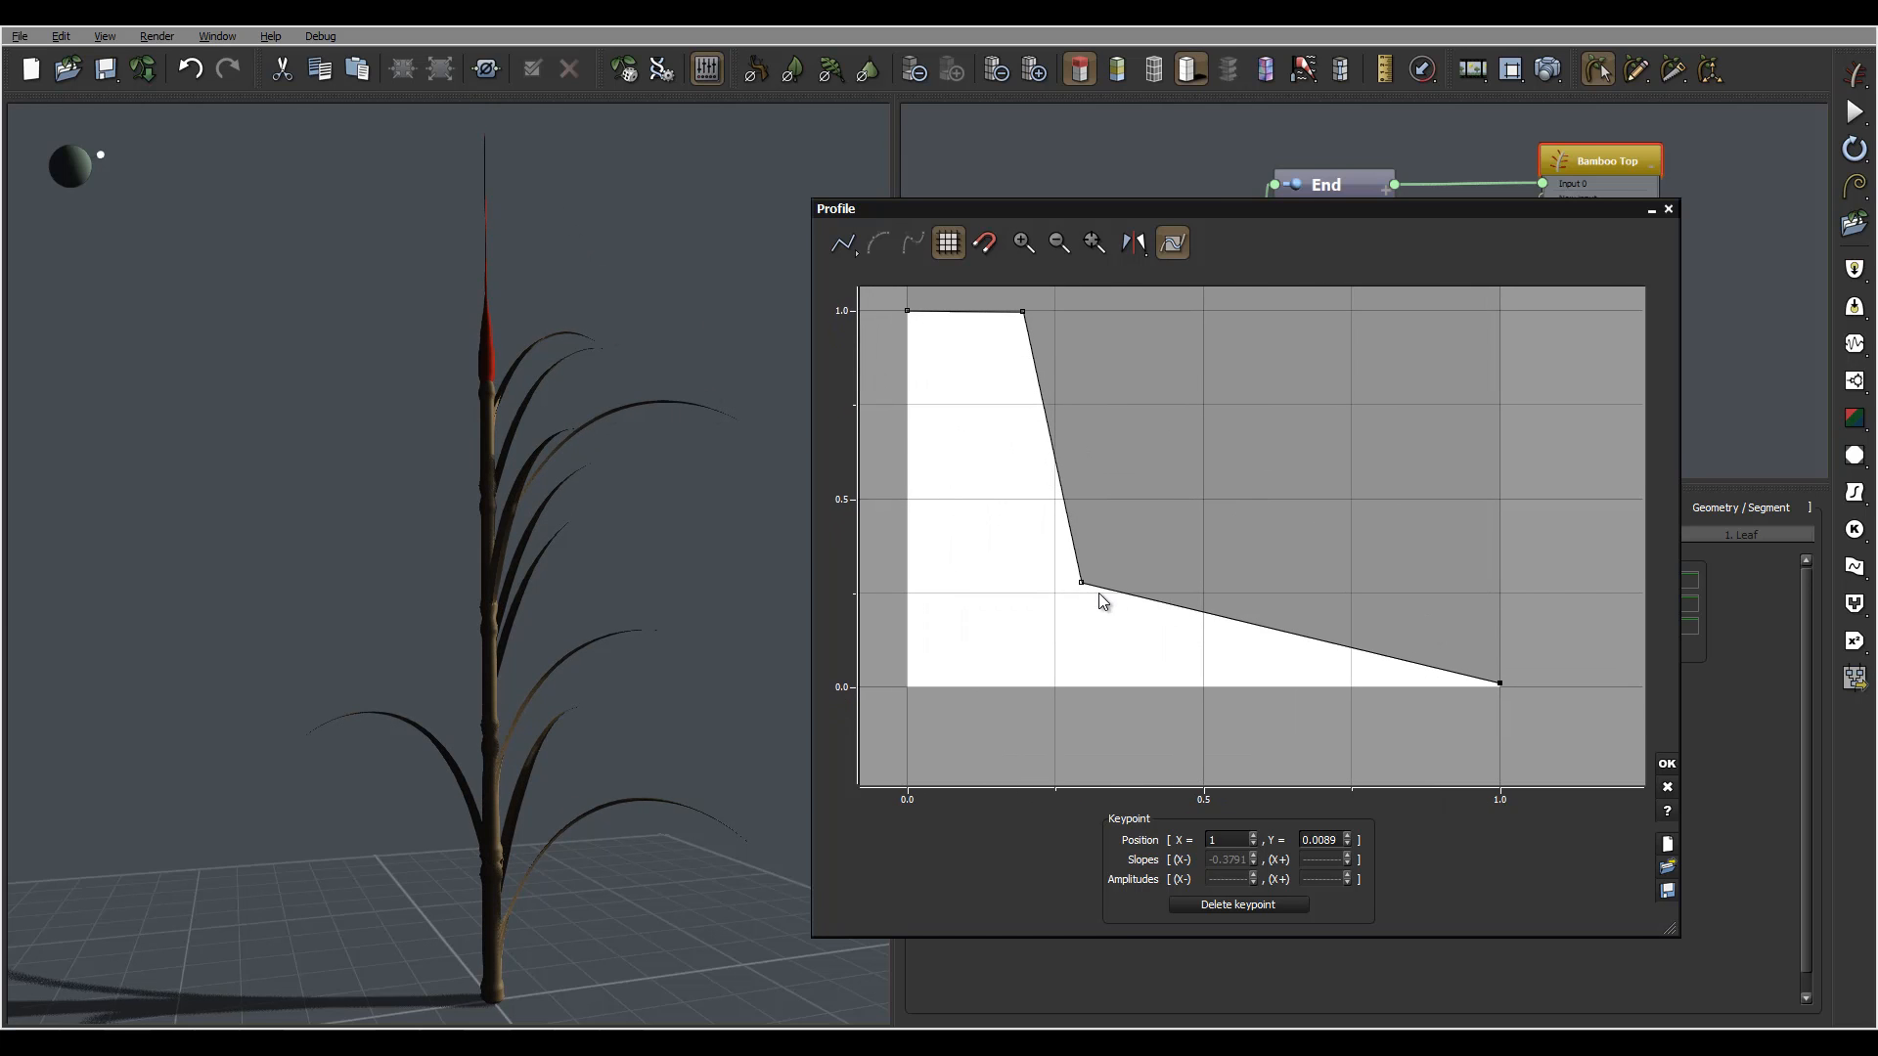
drag(1085, 584, 1088, 653)
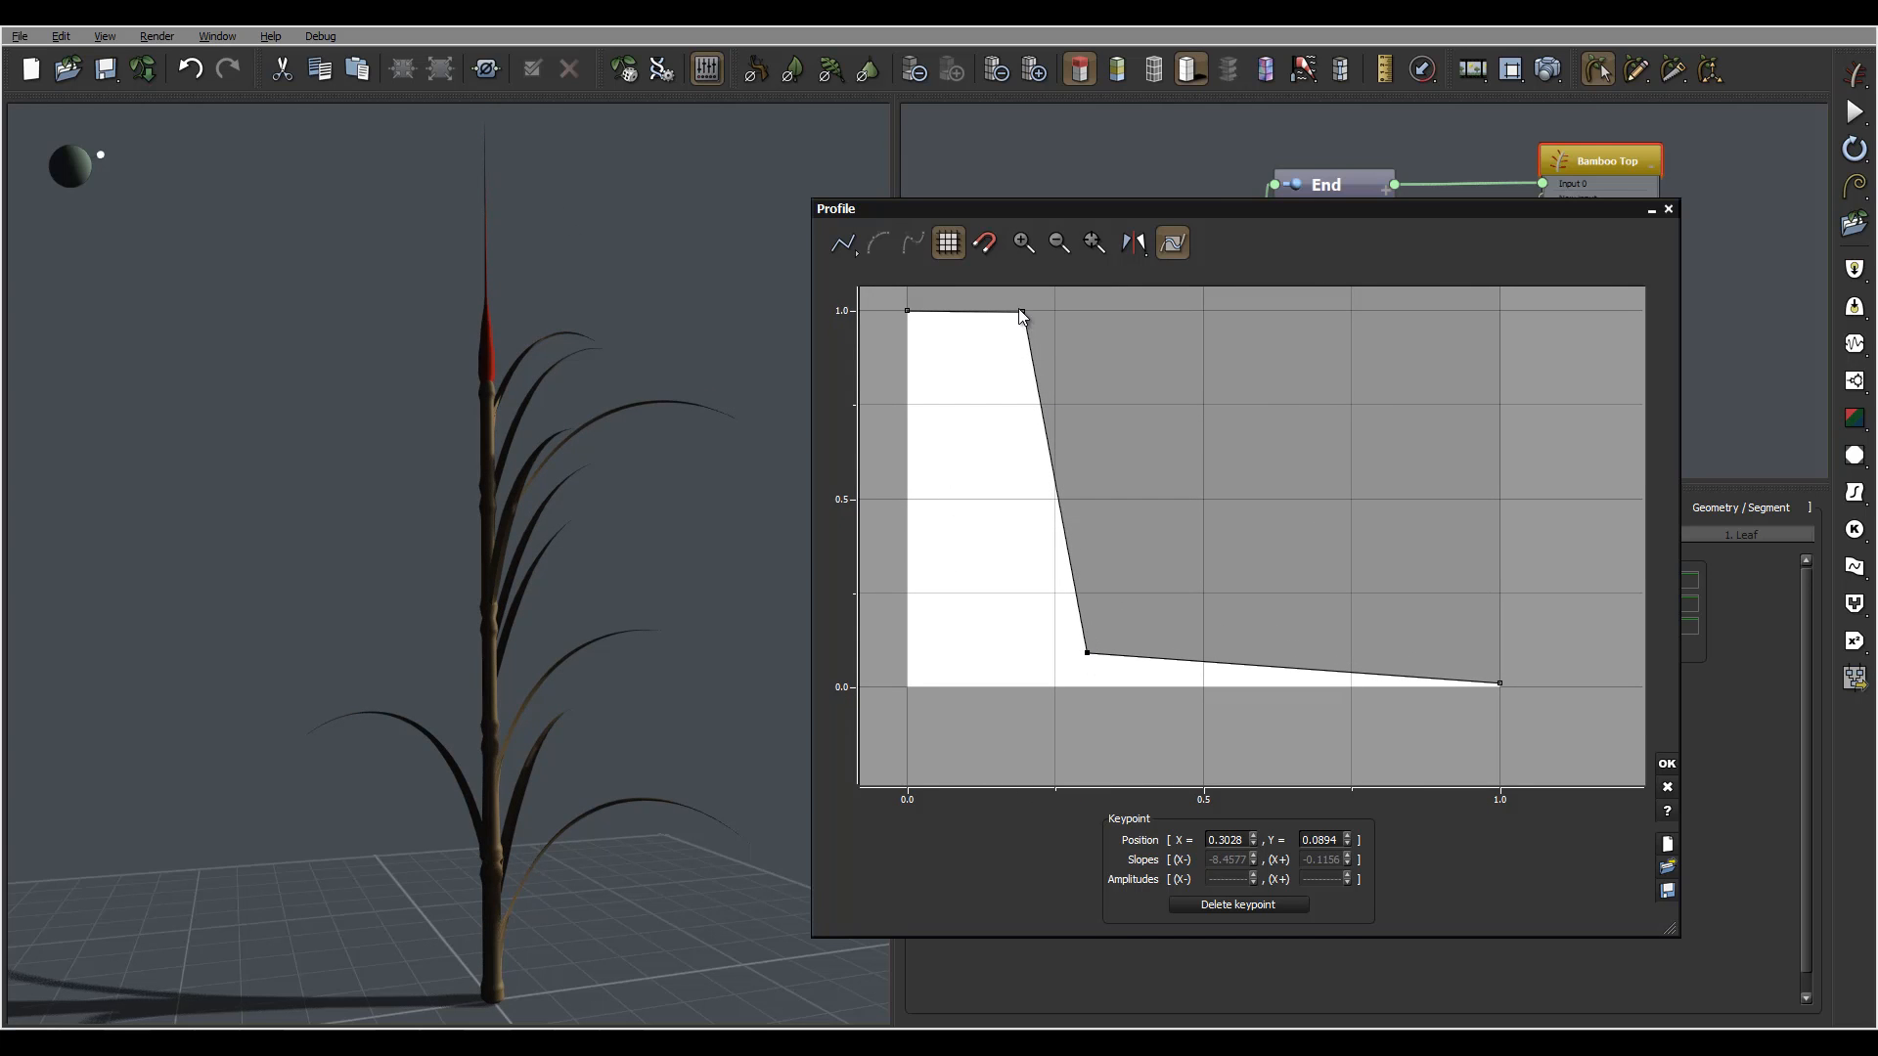
drag(1022, 312, 974, 339)
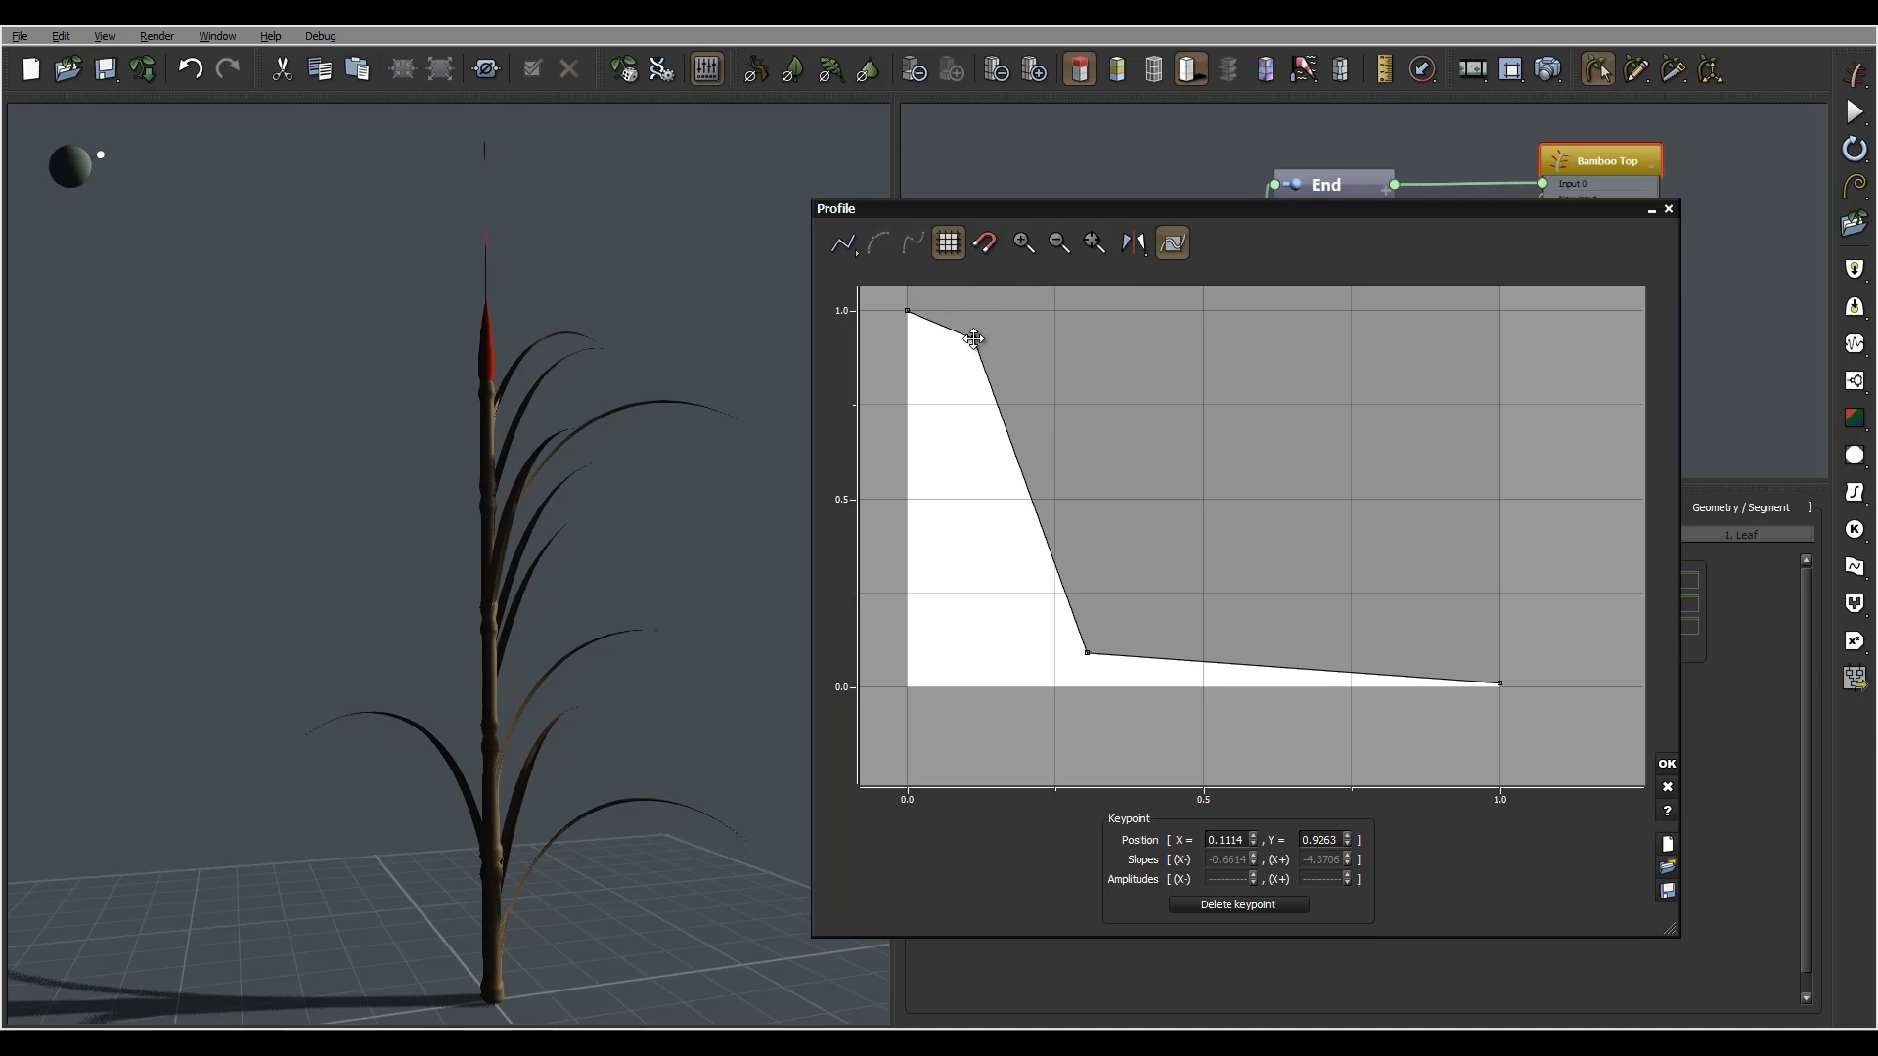
Raise the Bamboo Top inherit ratio profile's third keypoint to about X 0.3128, Y 0.1778 and its end keypoint to about Y 0.0427
drag(783, 352, 442, 438)
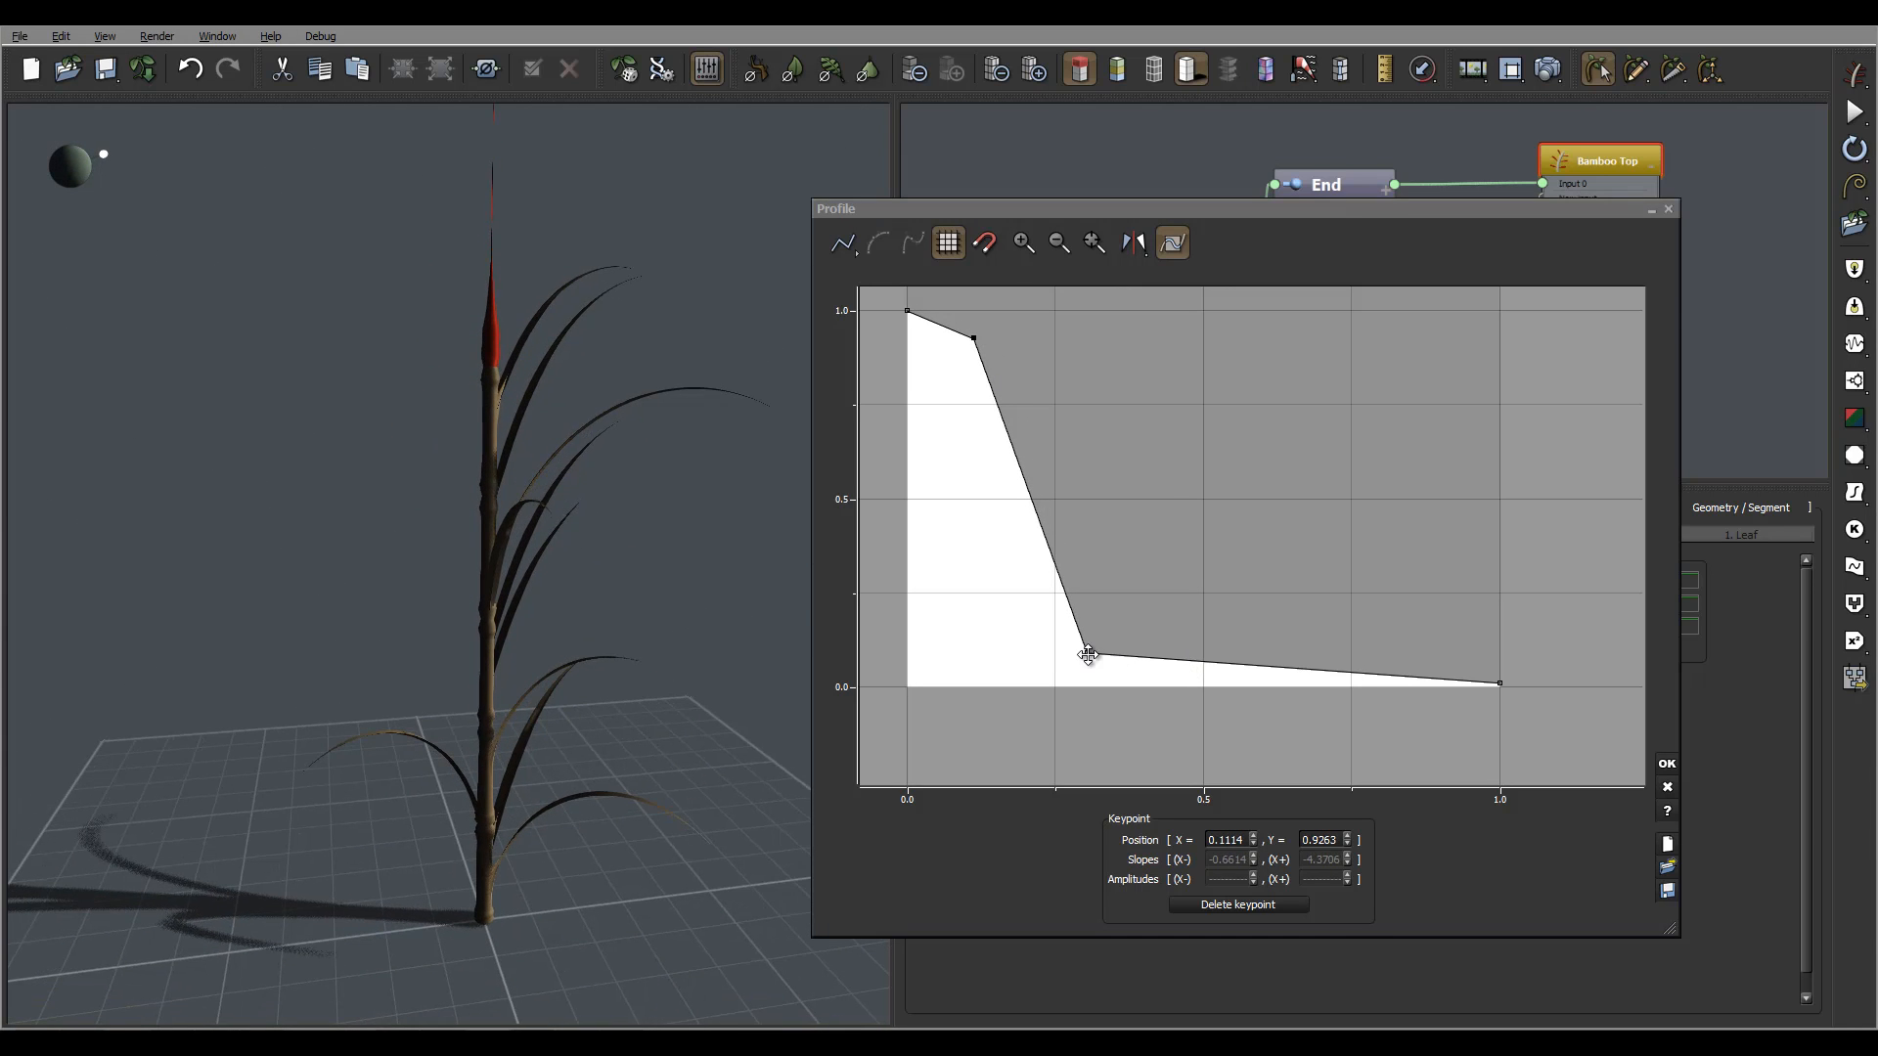
drag(1088, 654, 1091, 640)
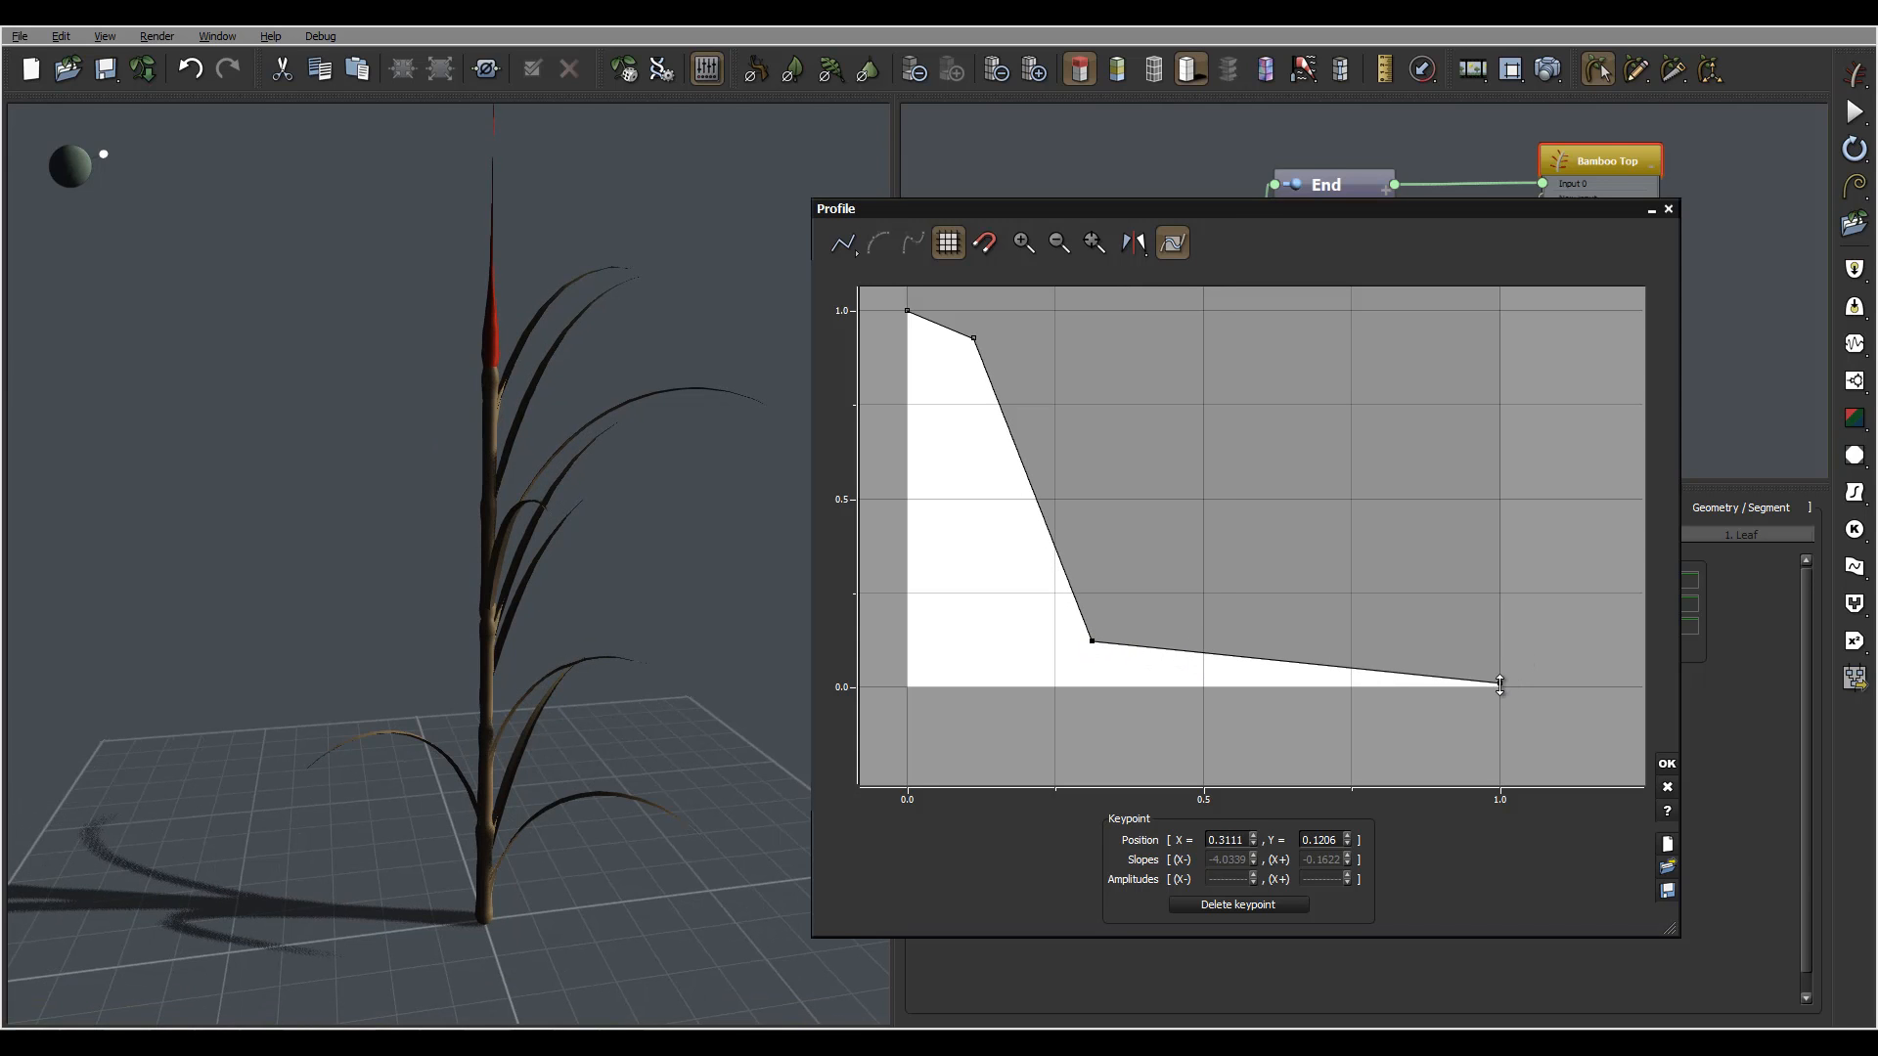
drag(1501, 686, 1500, 671)
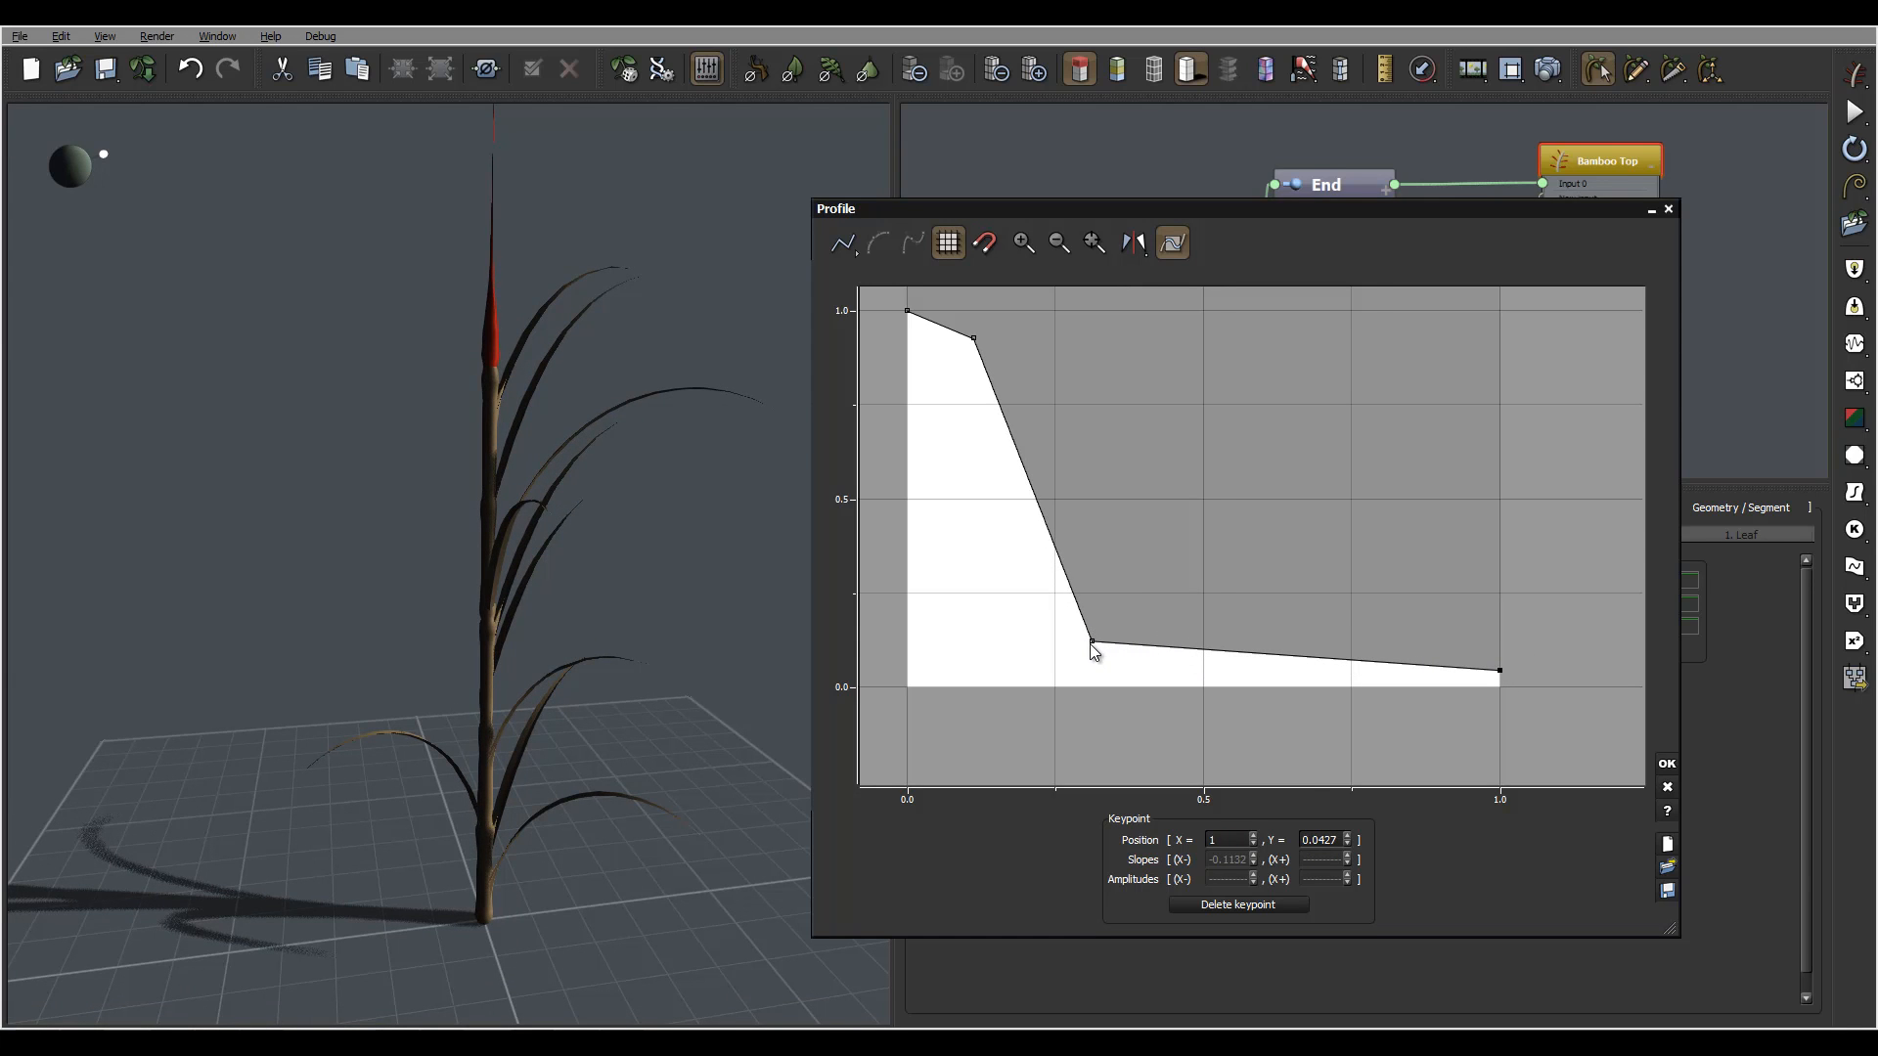
drag(1092, 641, 1092, 619)
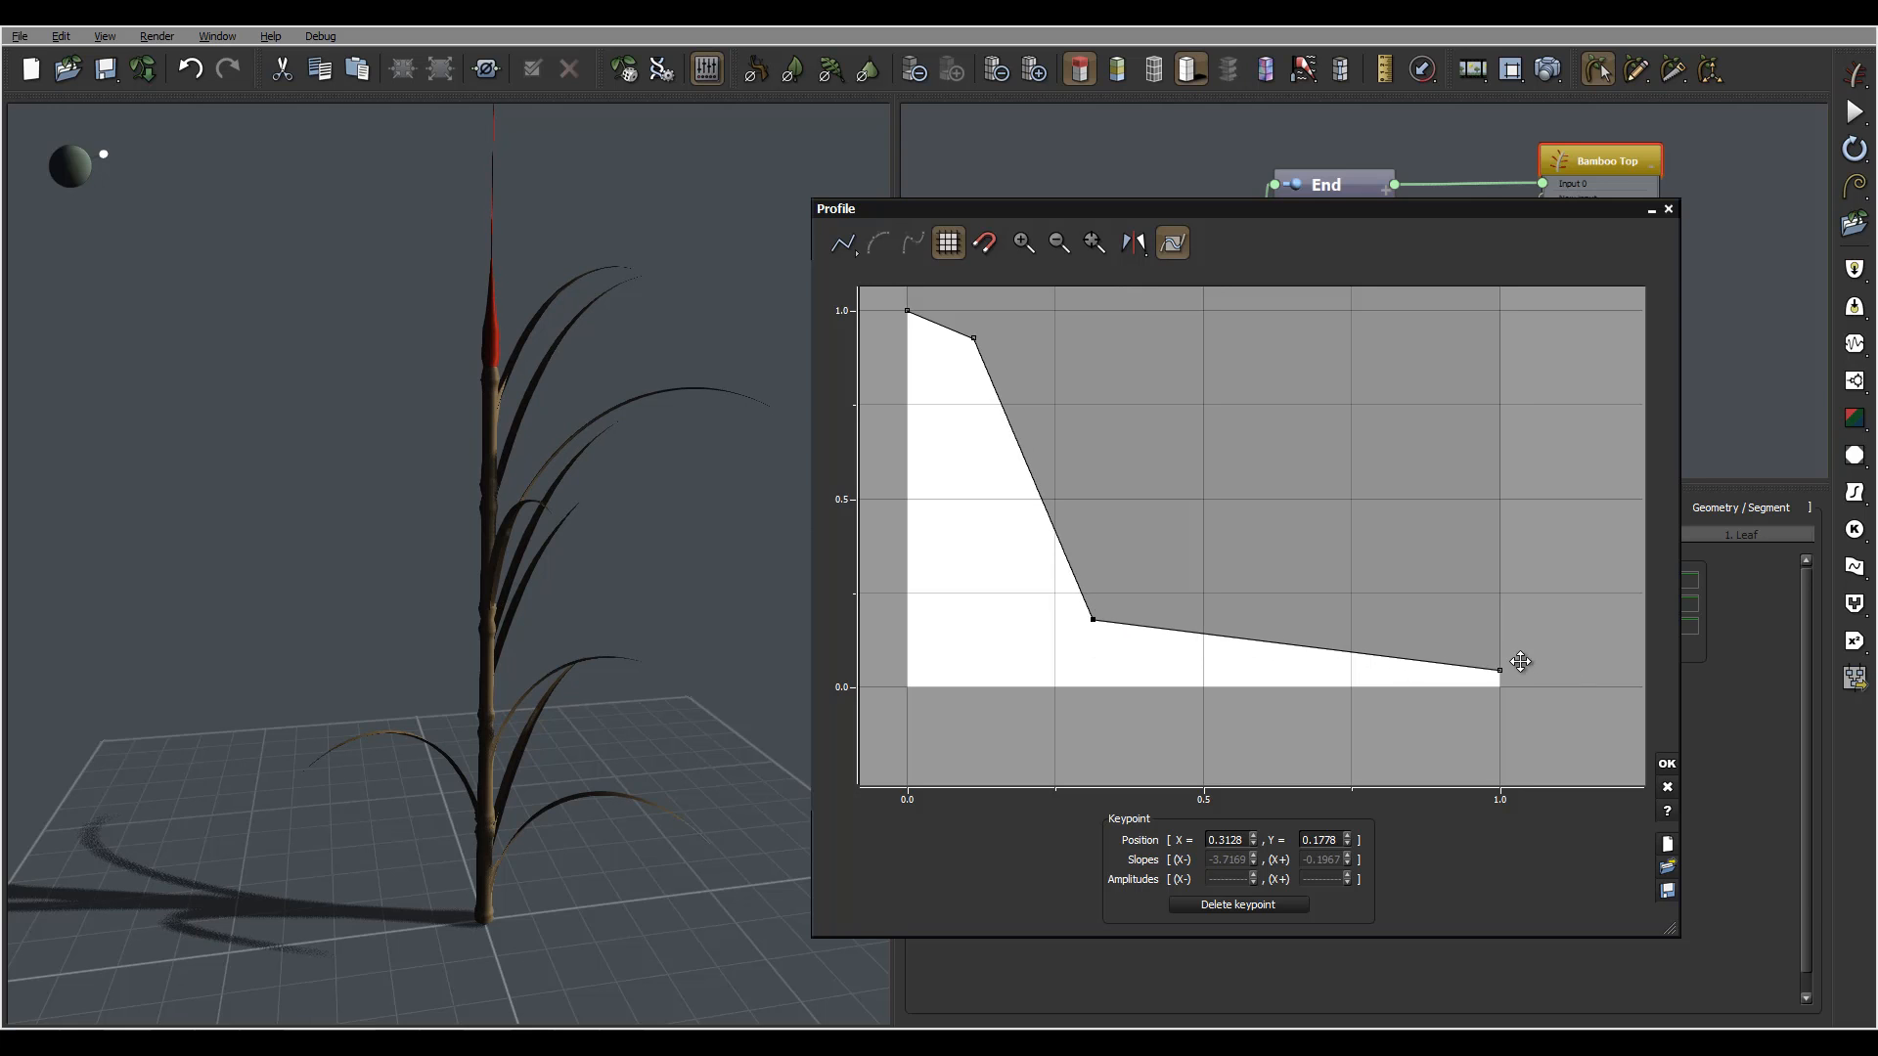
drag(515, 259, 779, 295)
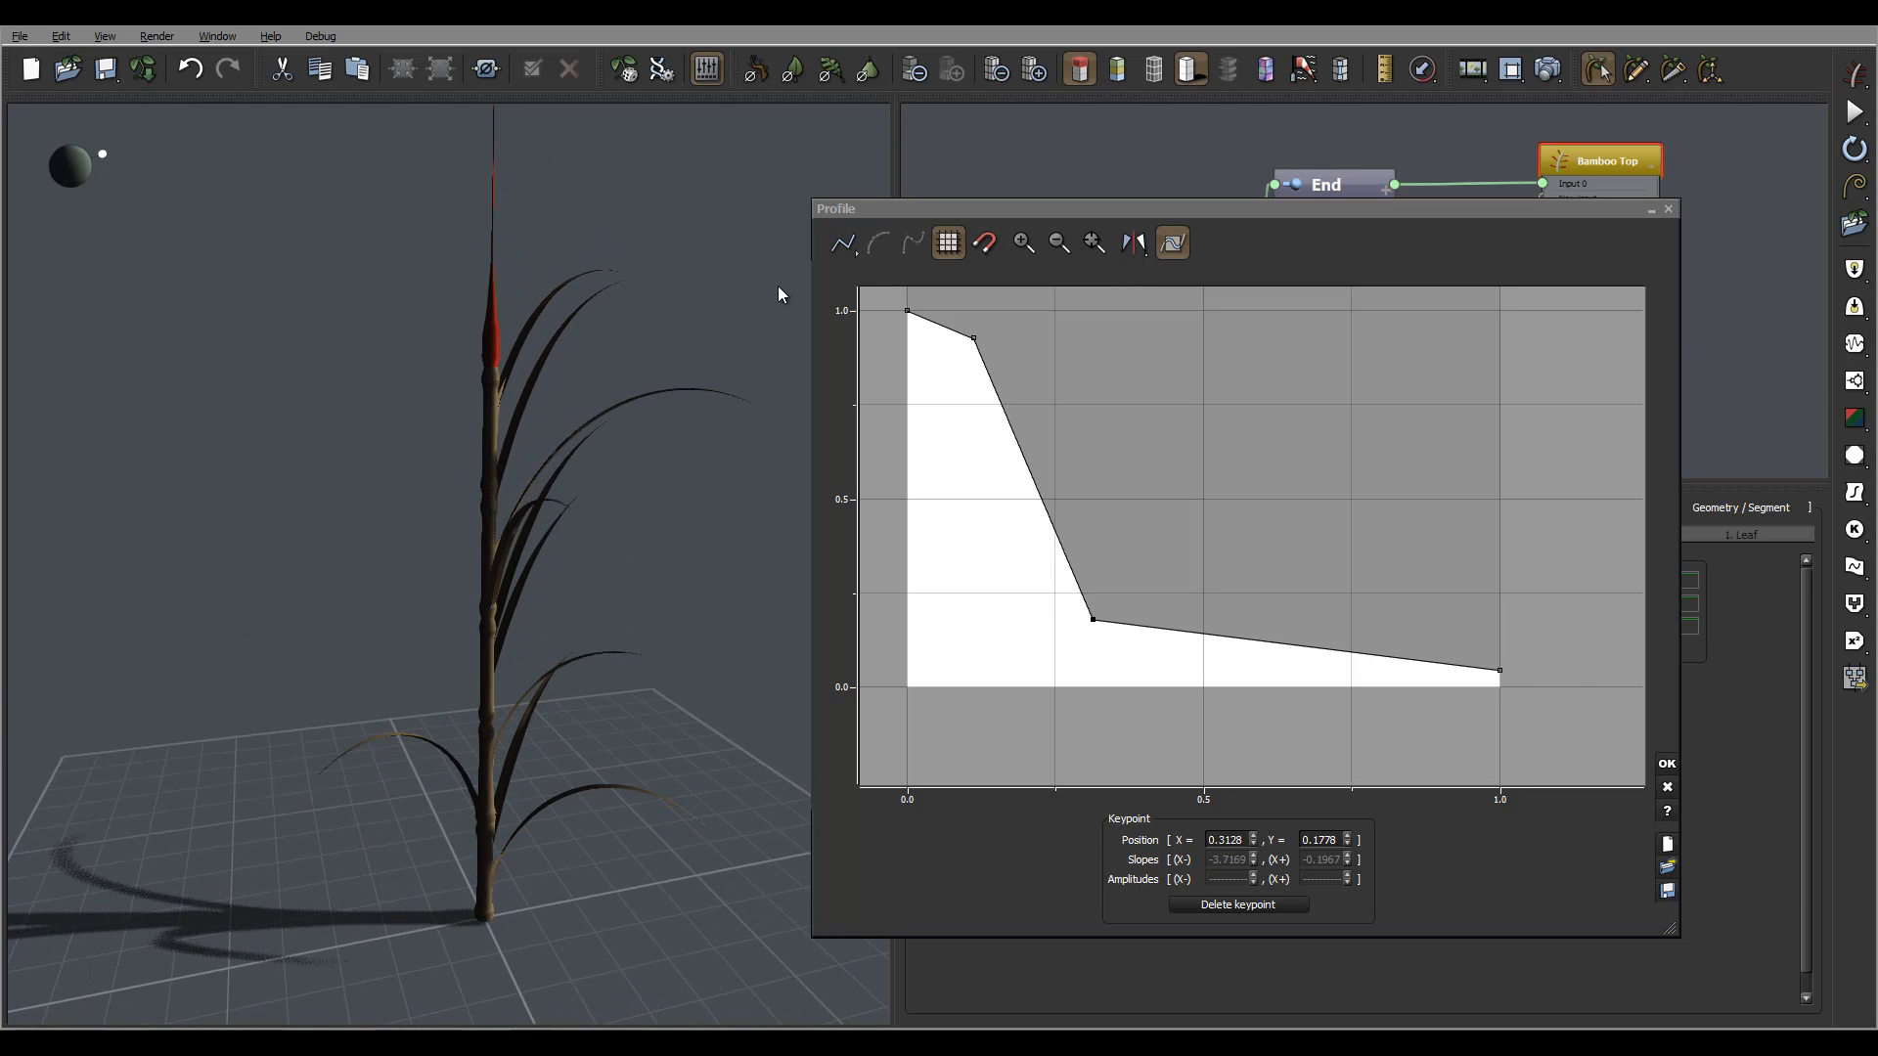
click(1667, 764)
Lower the start keypoint of the cap profile curve to X 0, Y 0 and apply the curve
click(1097, 784)
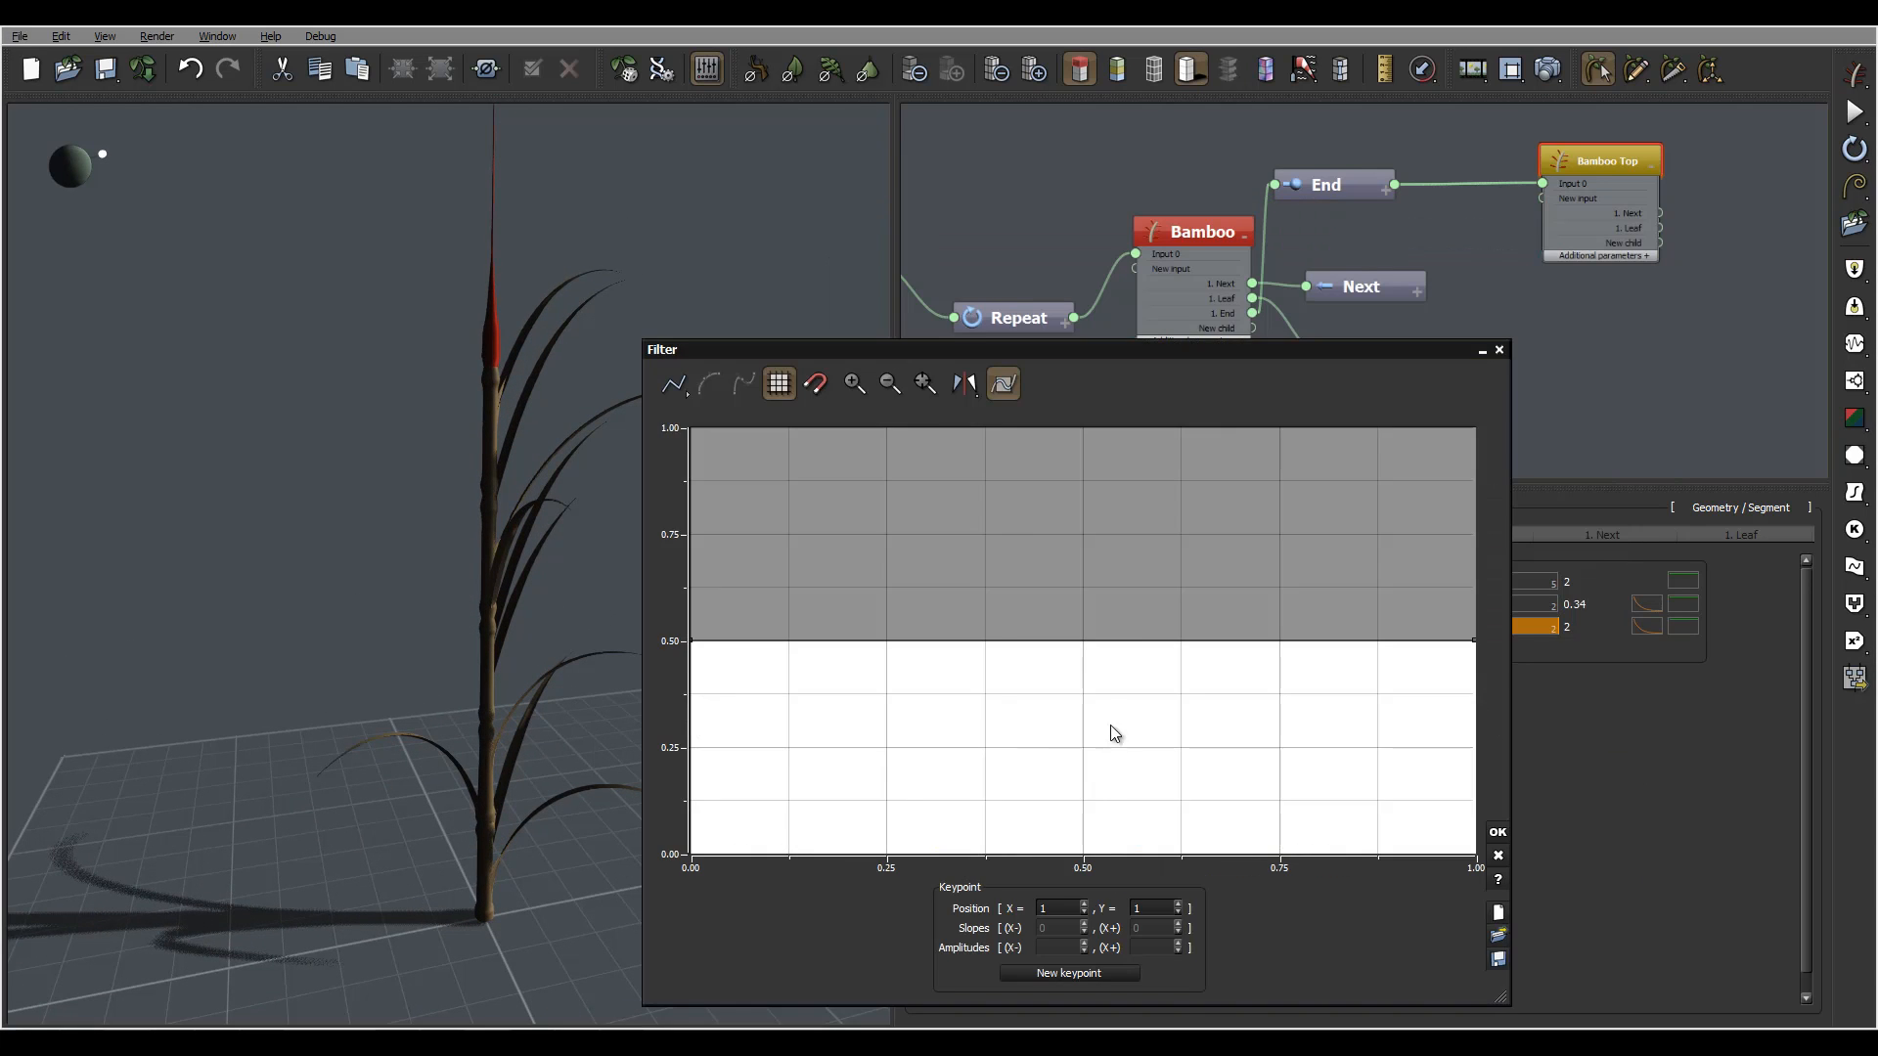
right_drag(1115, 733, 1262, 584)
drag(838, 497, 753, 730)
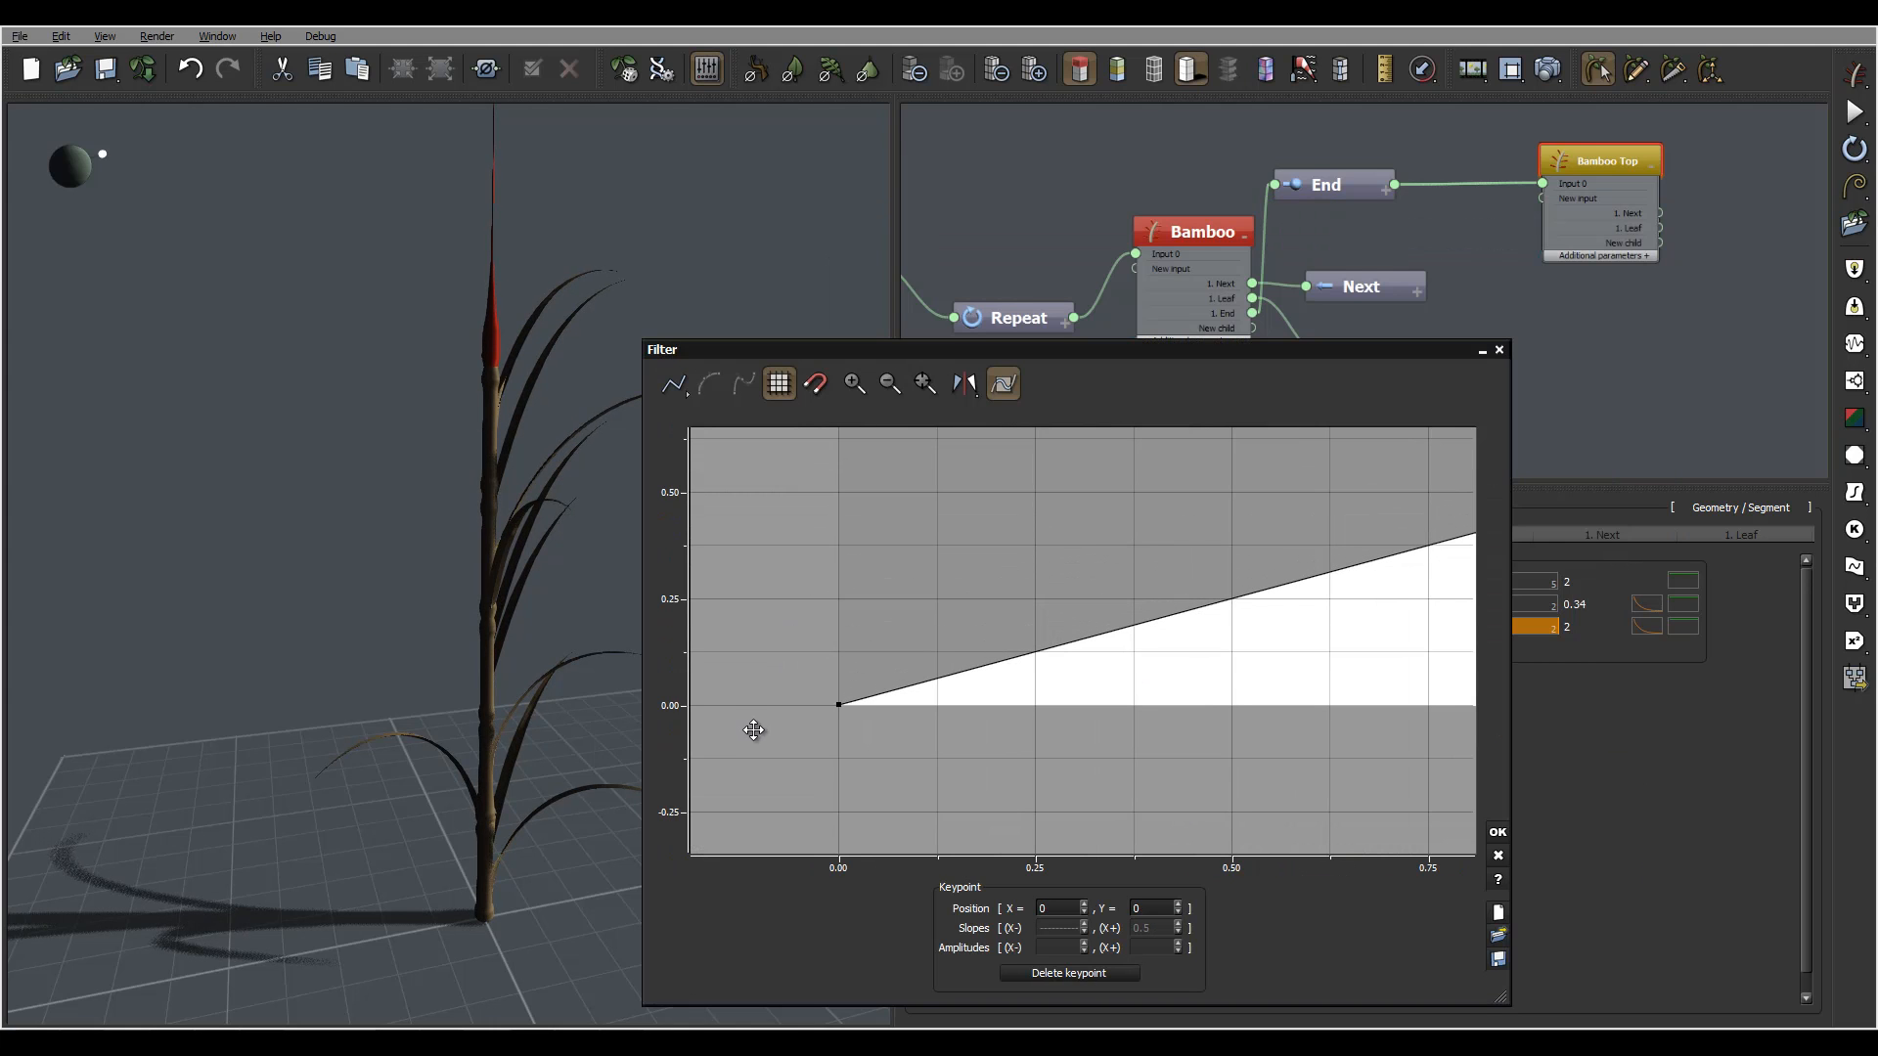
click(1498, 831)
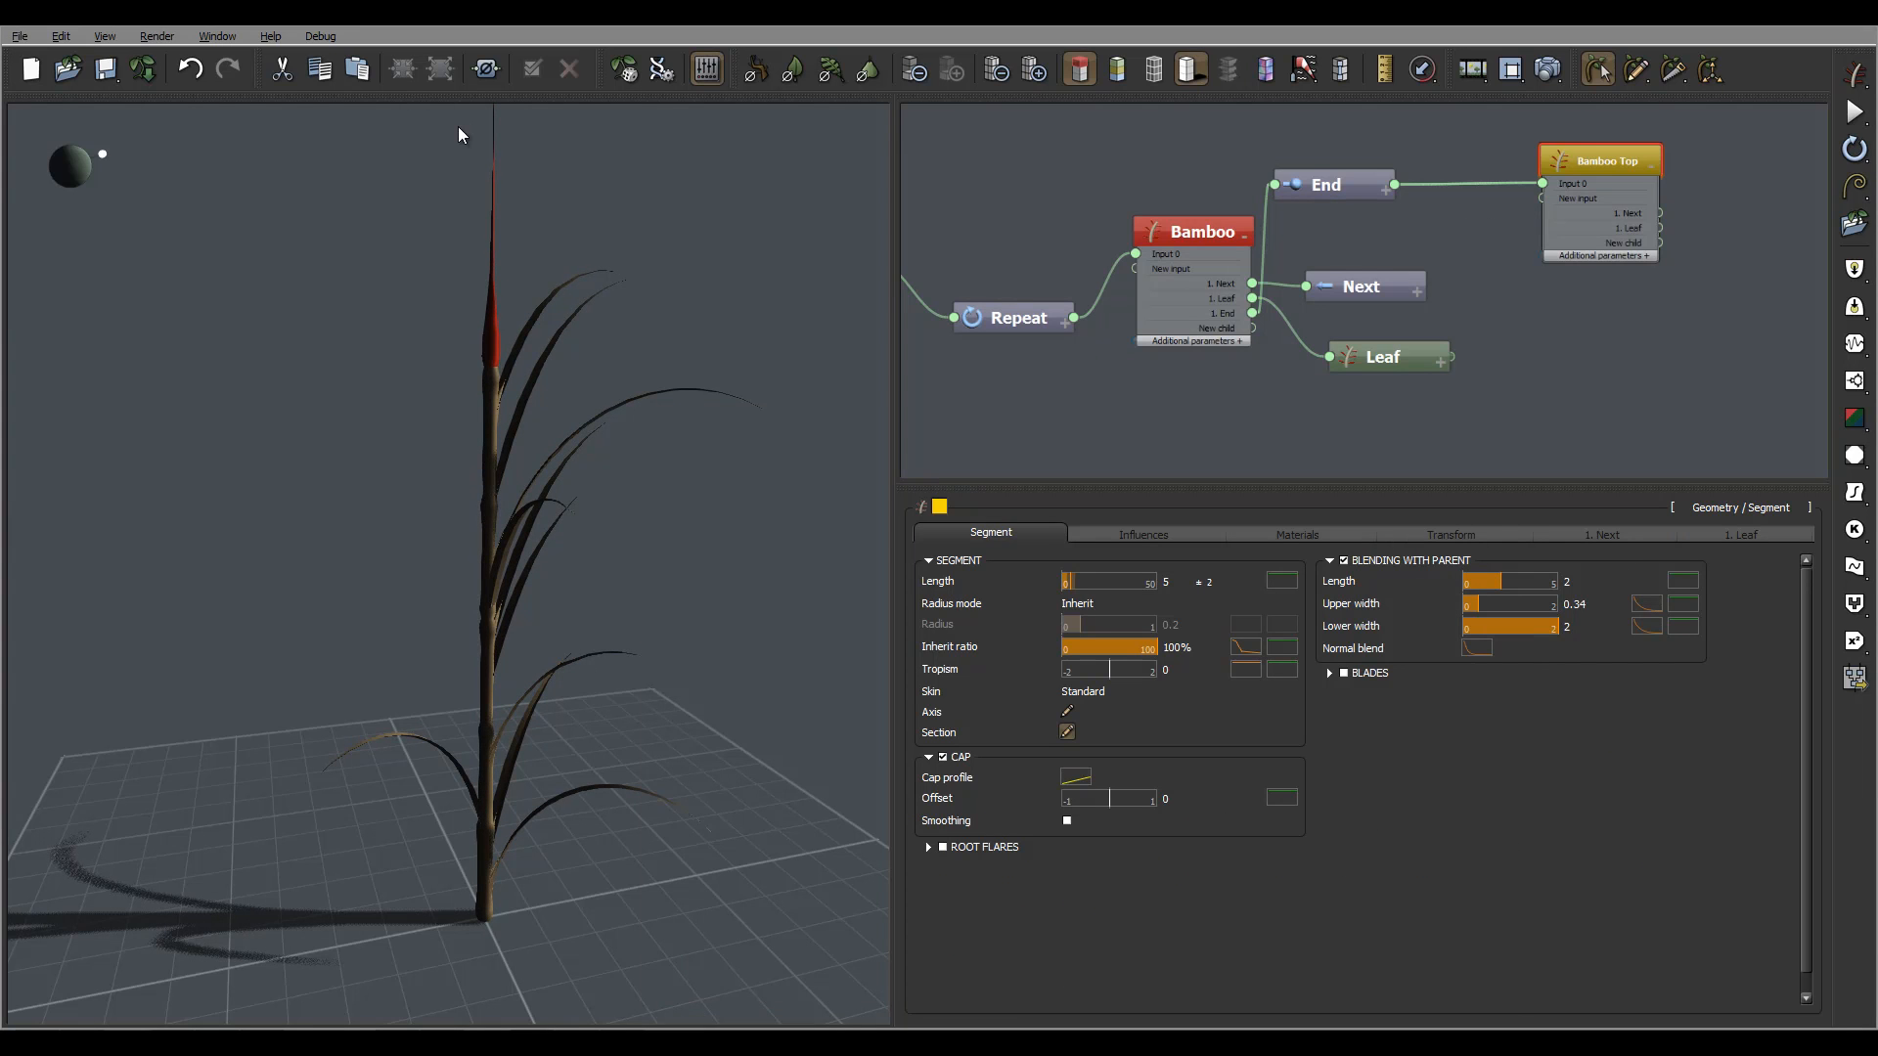
Set the Bamboo Top segment's length to 3
drag(593, 232, 575, 348)
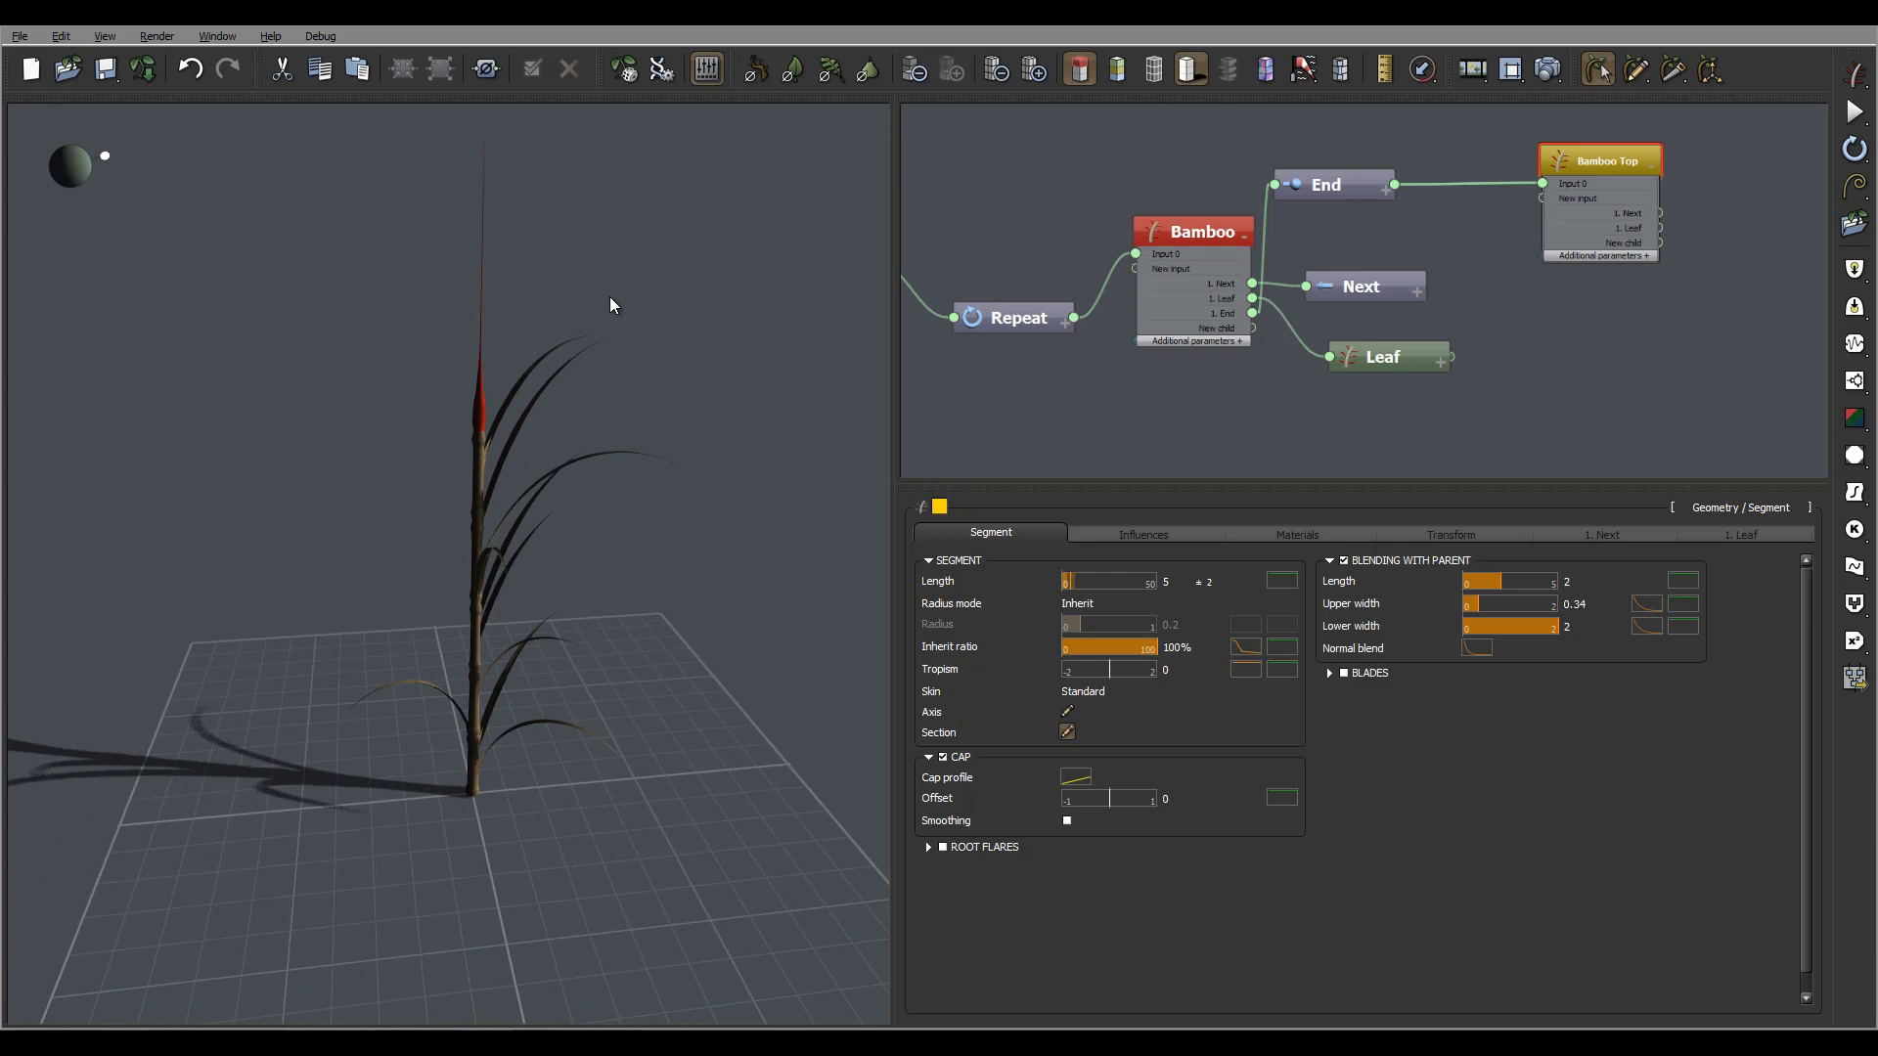
drag(603, 294, 700, 489)
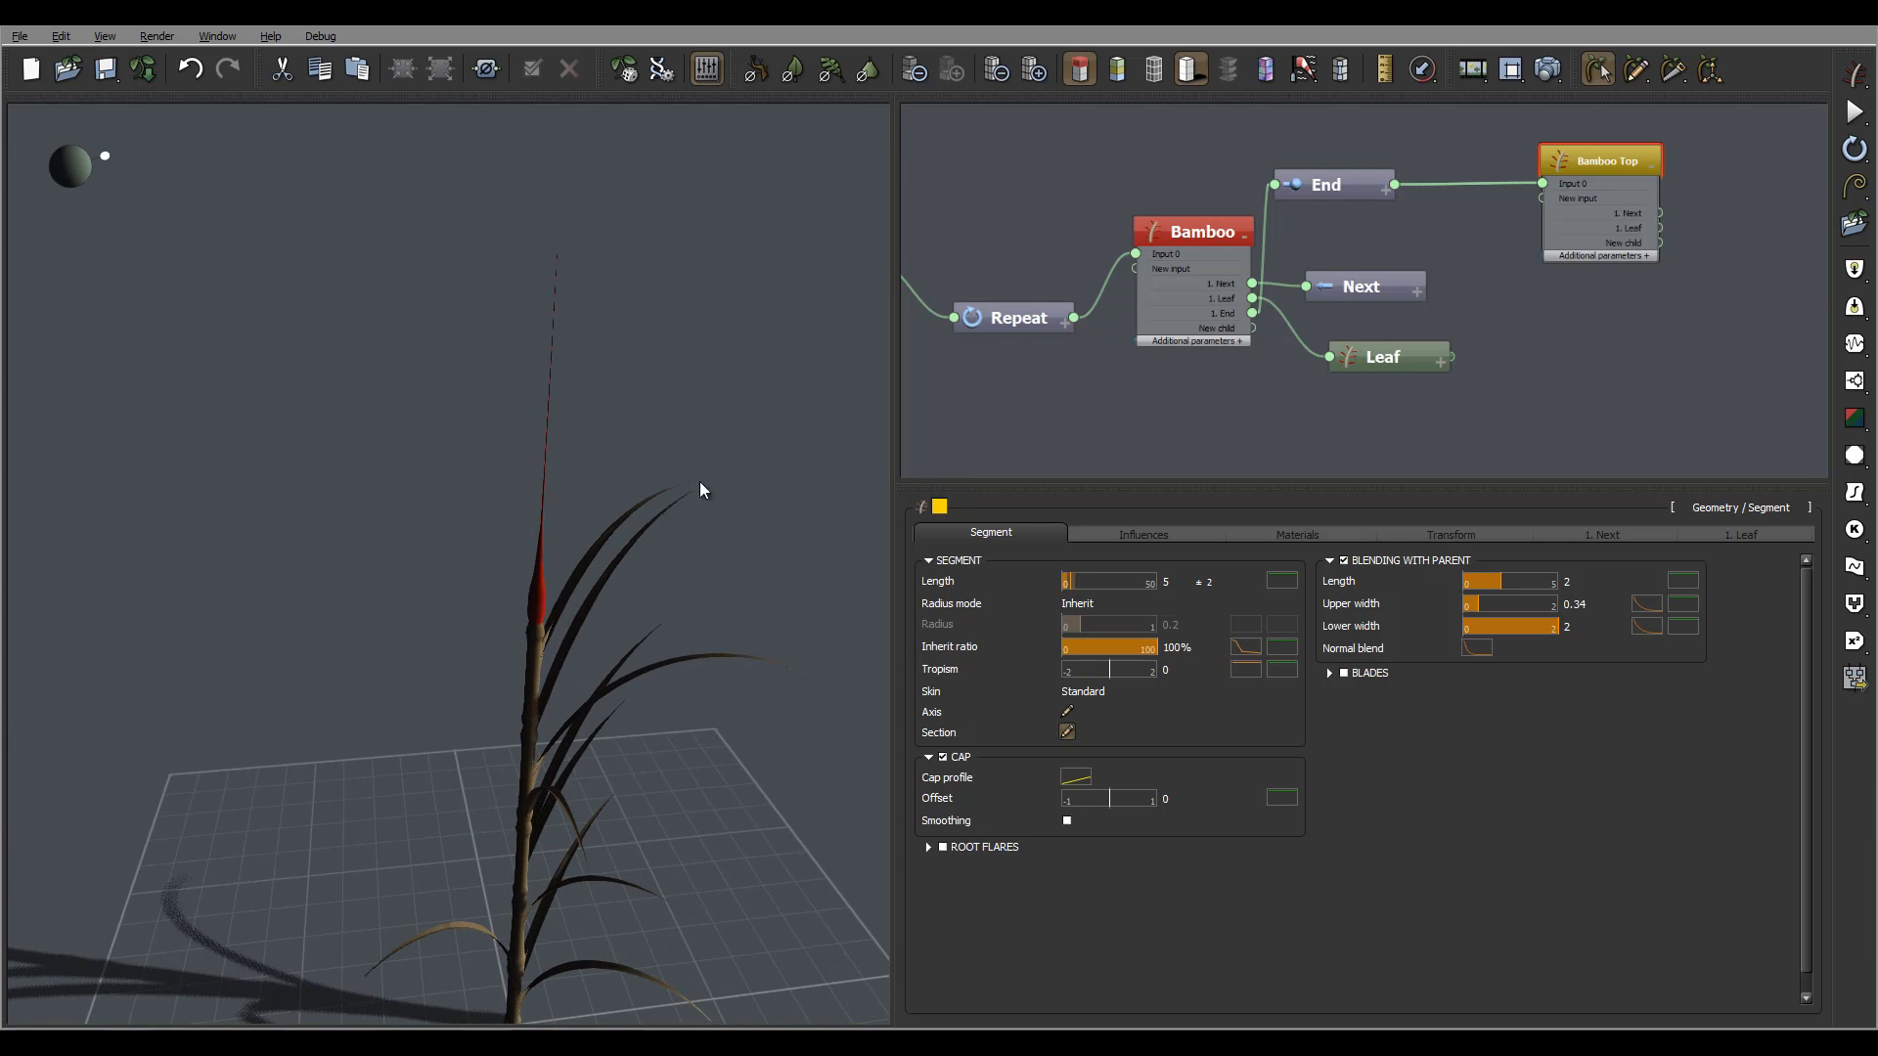
double_click(1168, 581)
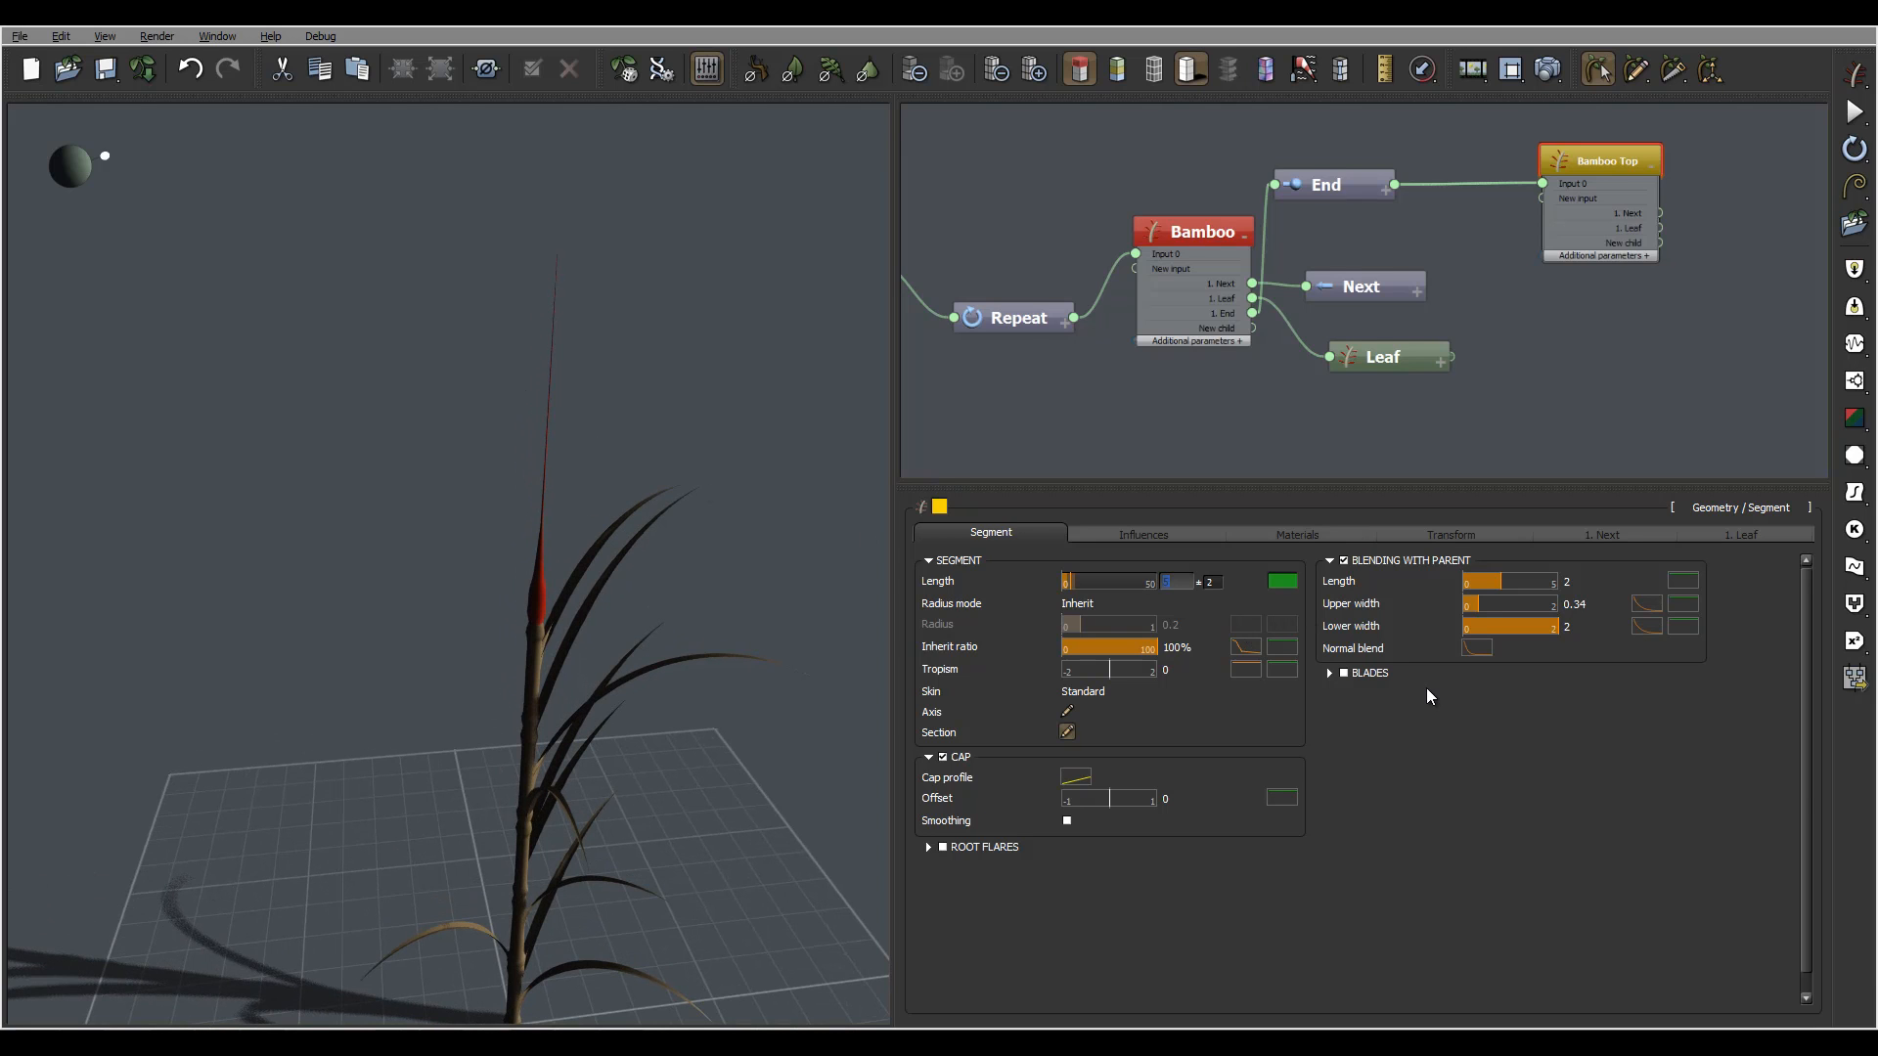
text(3)
key(Return)
drag(743, 559, 783, 525)
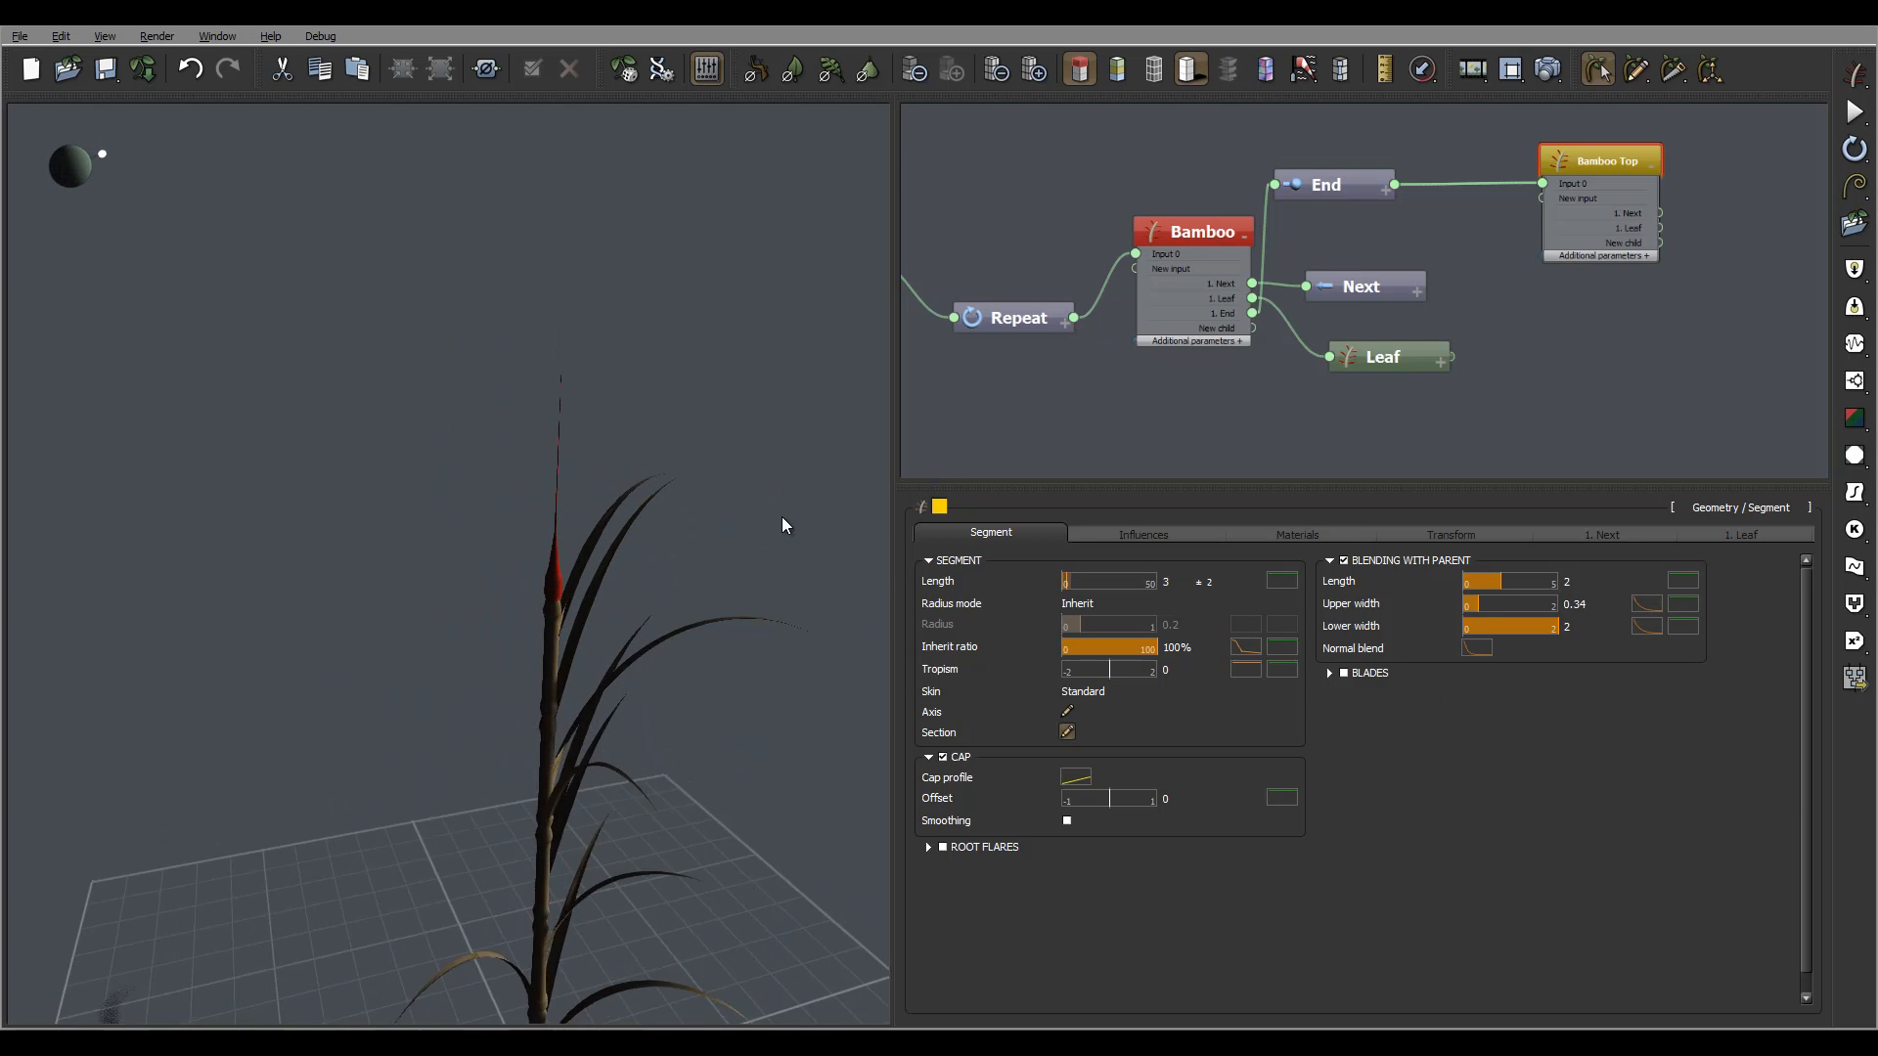
Reshape the inherit ratio profile with its inner keypoints at about X 0.127, Y 0.5573 and X 0.3462, Y 0.2454
click(1245, 646)
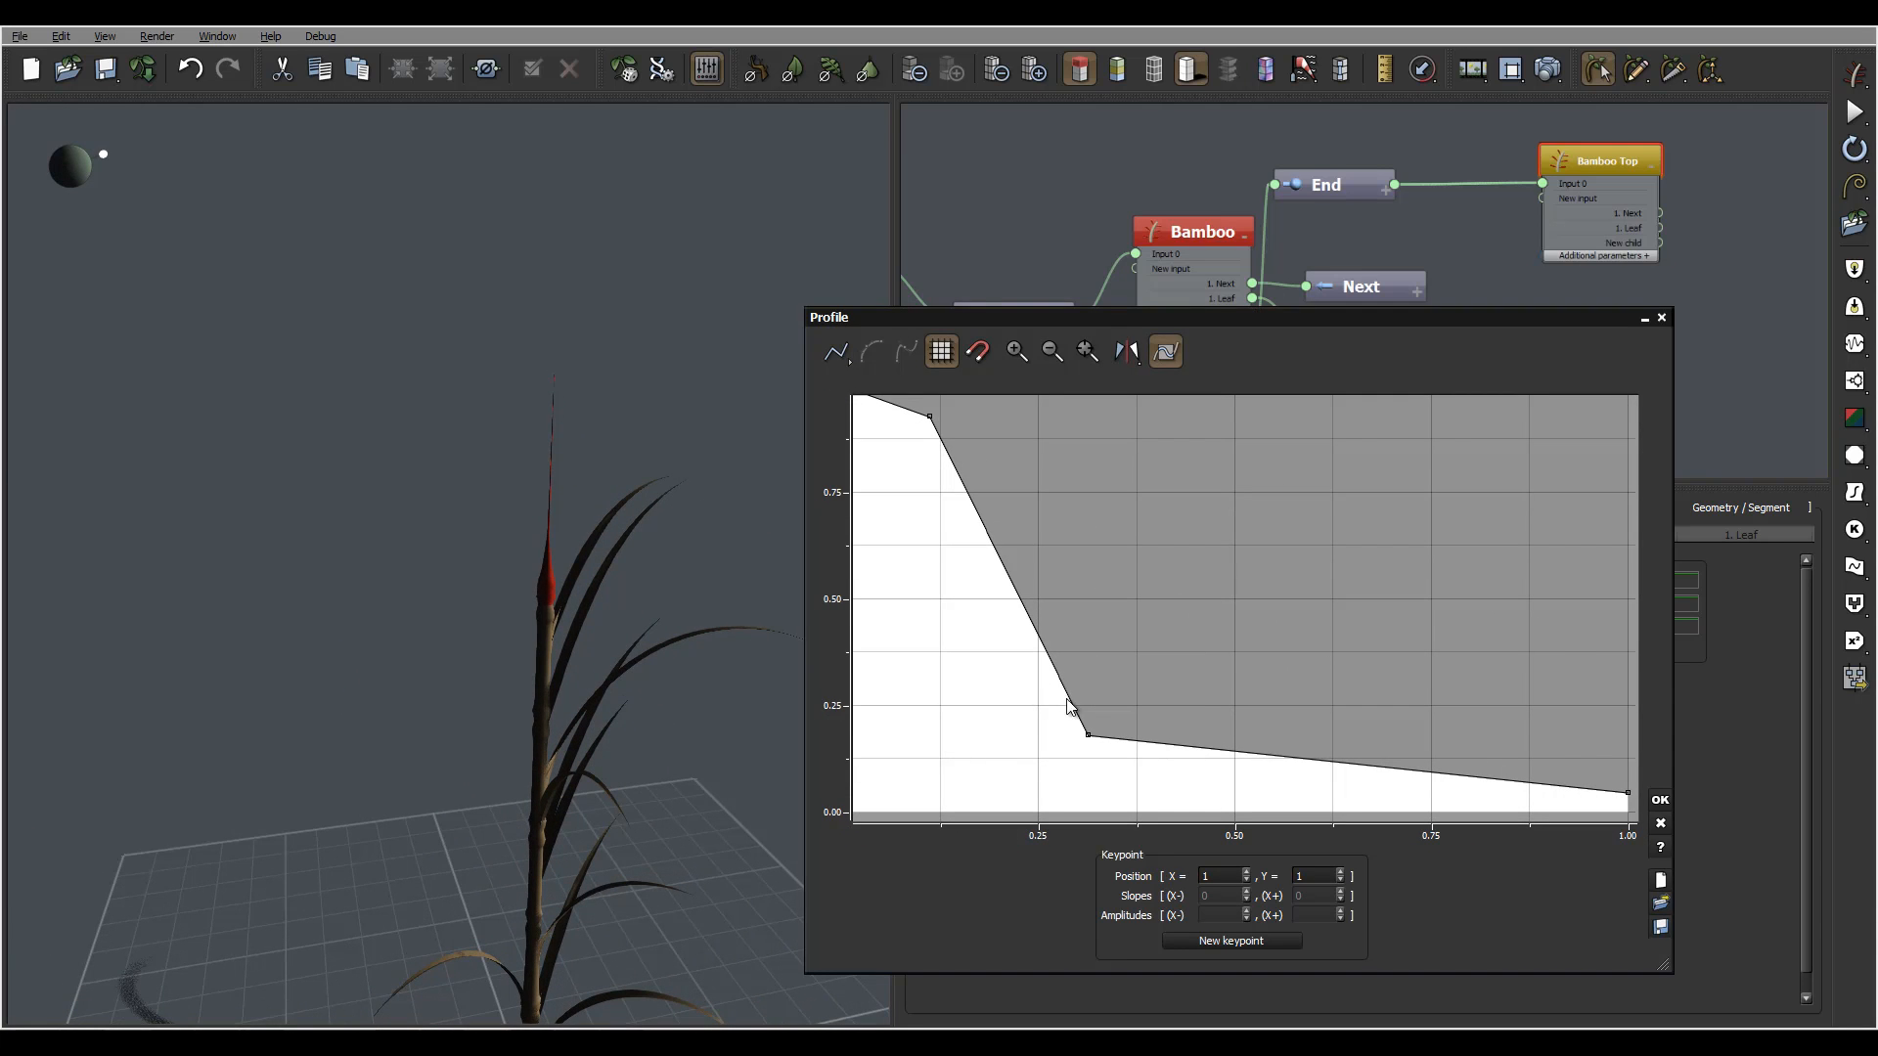
drag(1088, 733, 1115, 707)
drag(943, 561, 1204, 630)
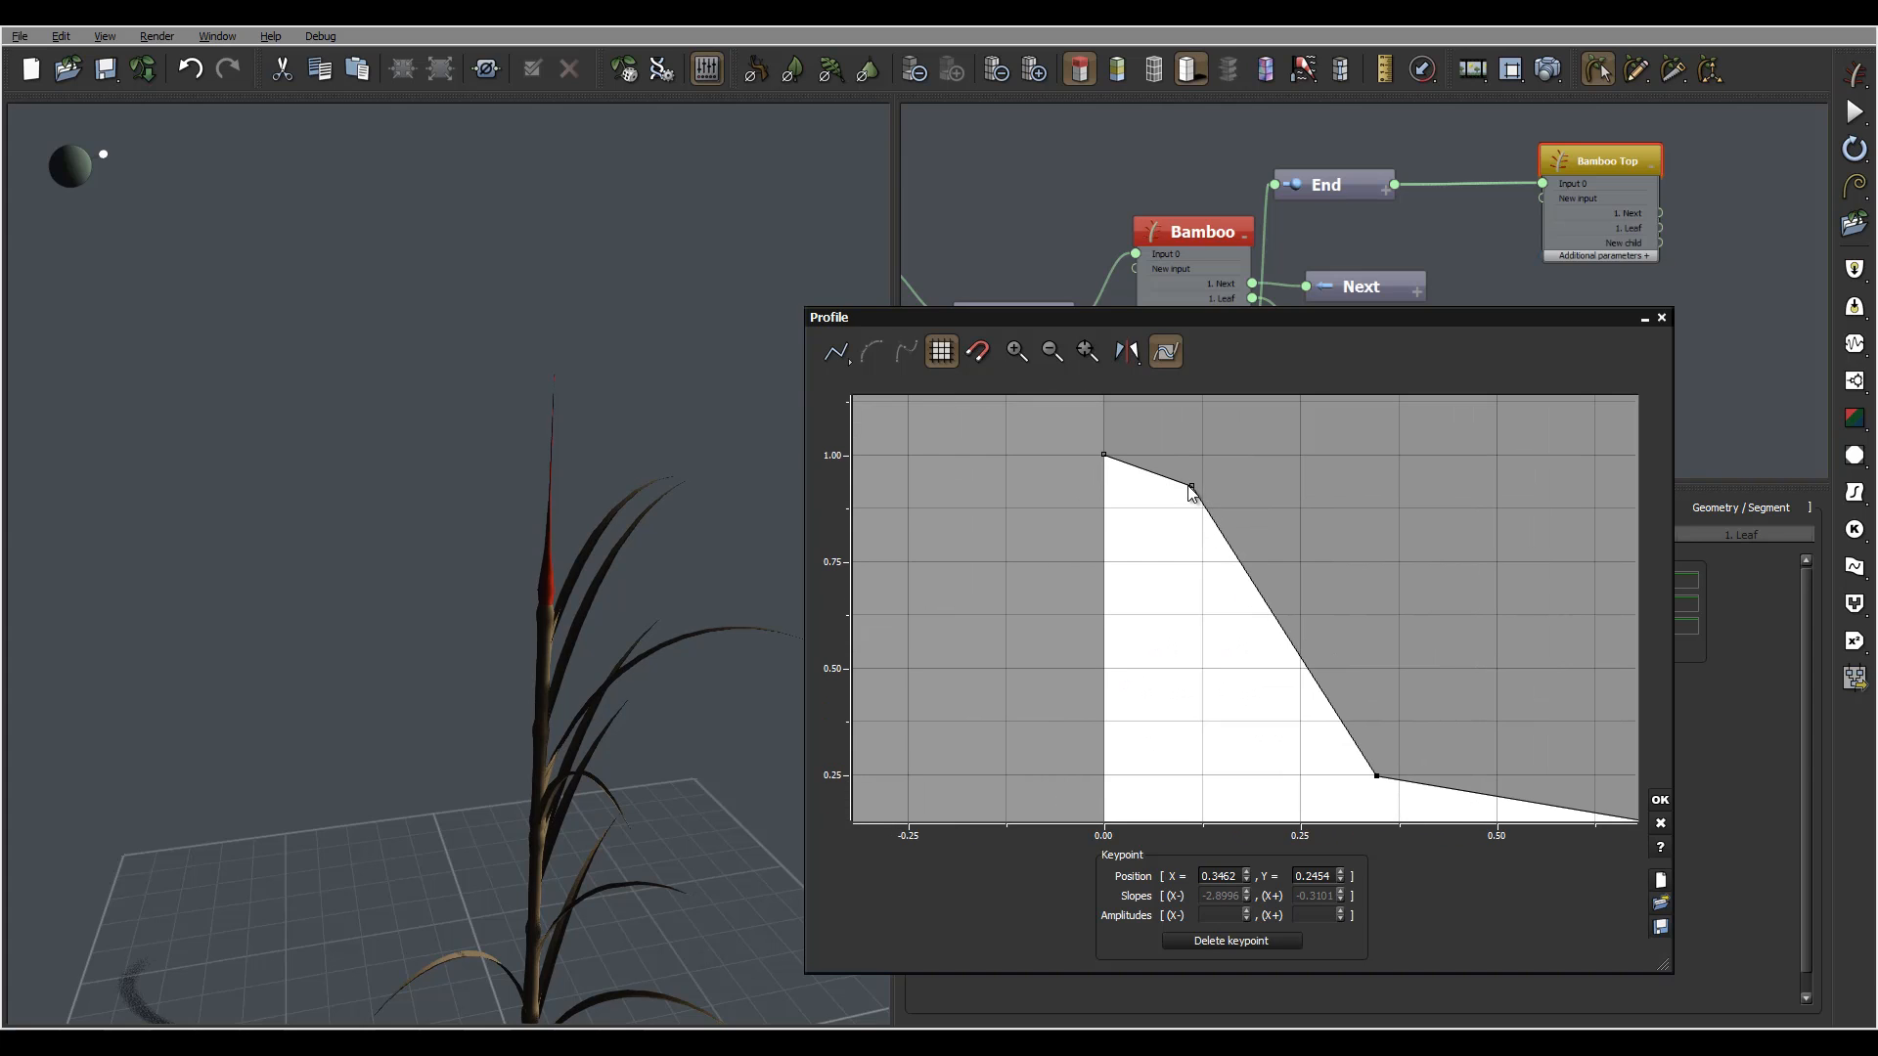
drag(1191, 487, 1204, 643)
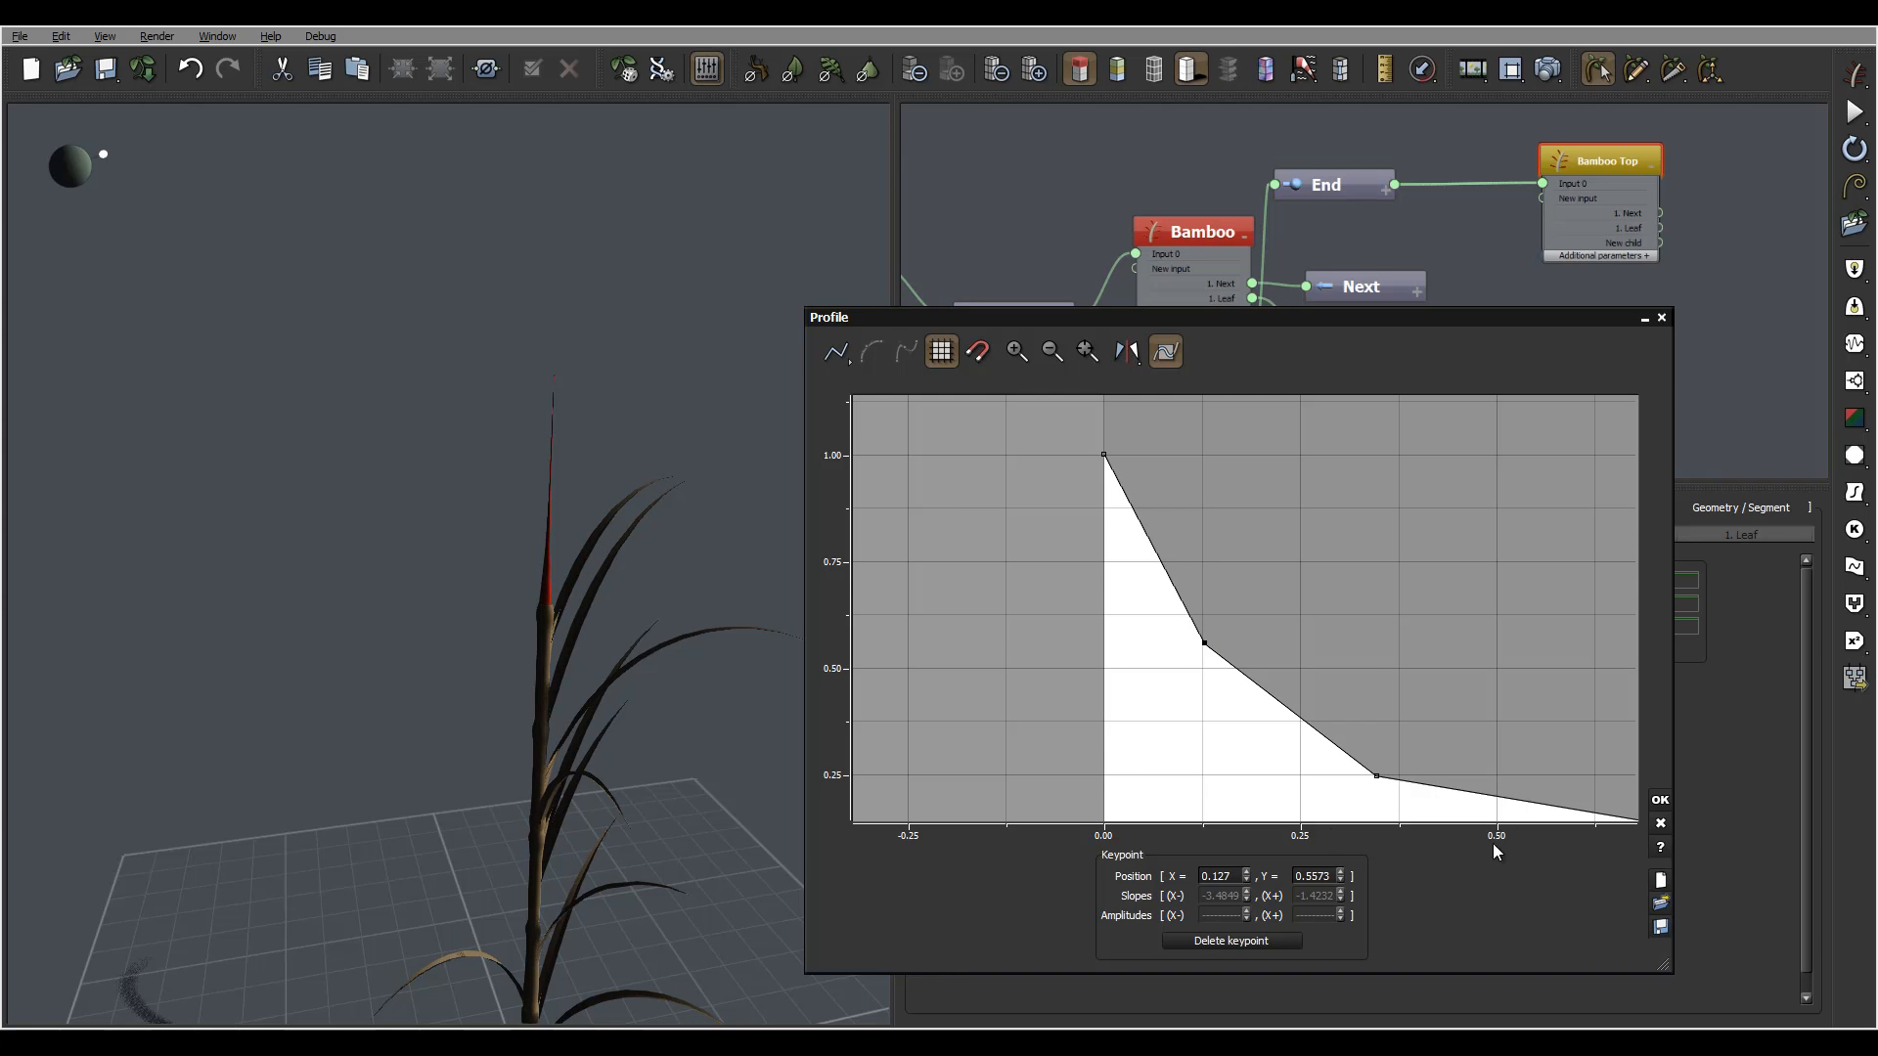
click(1657, 800)
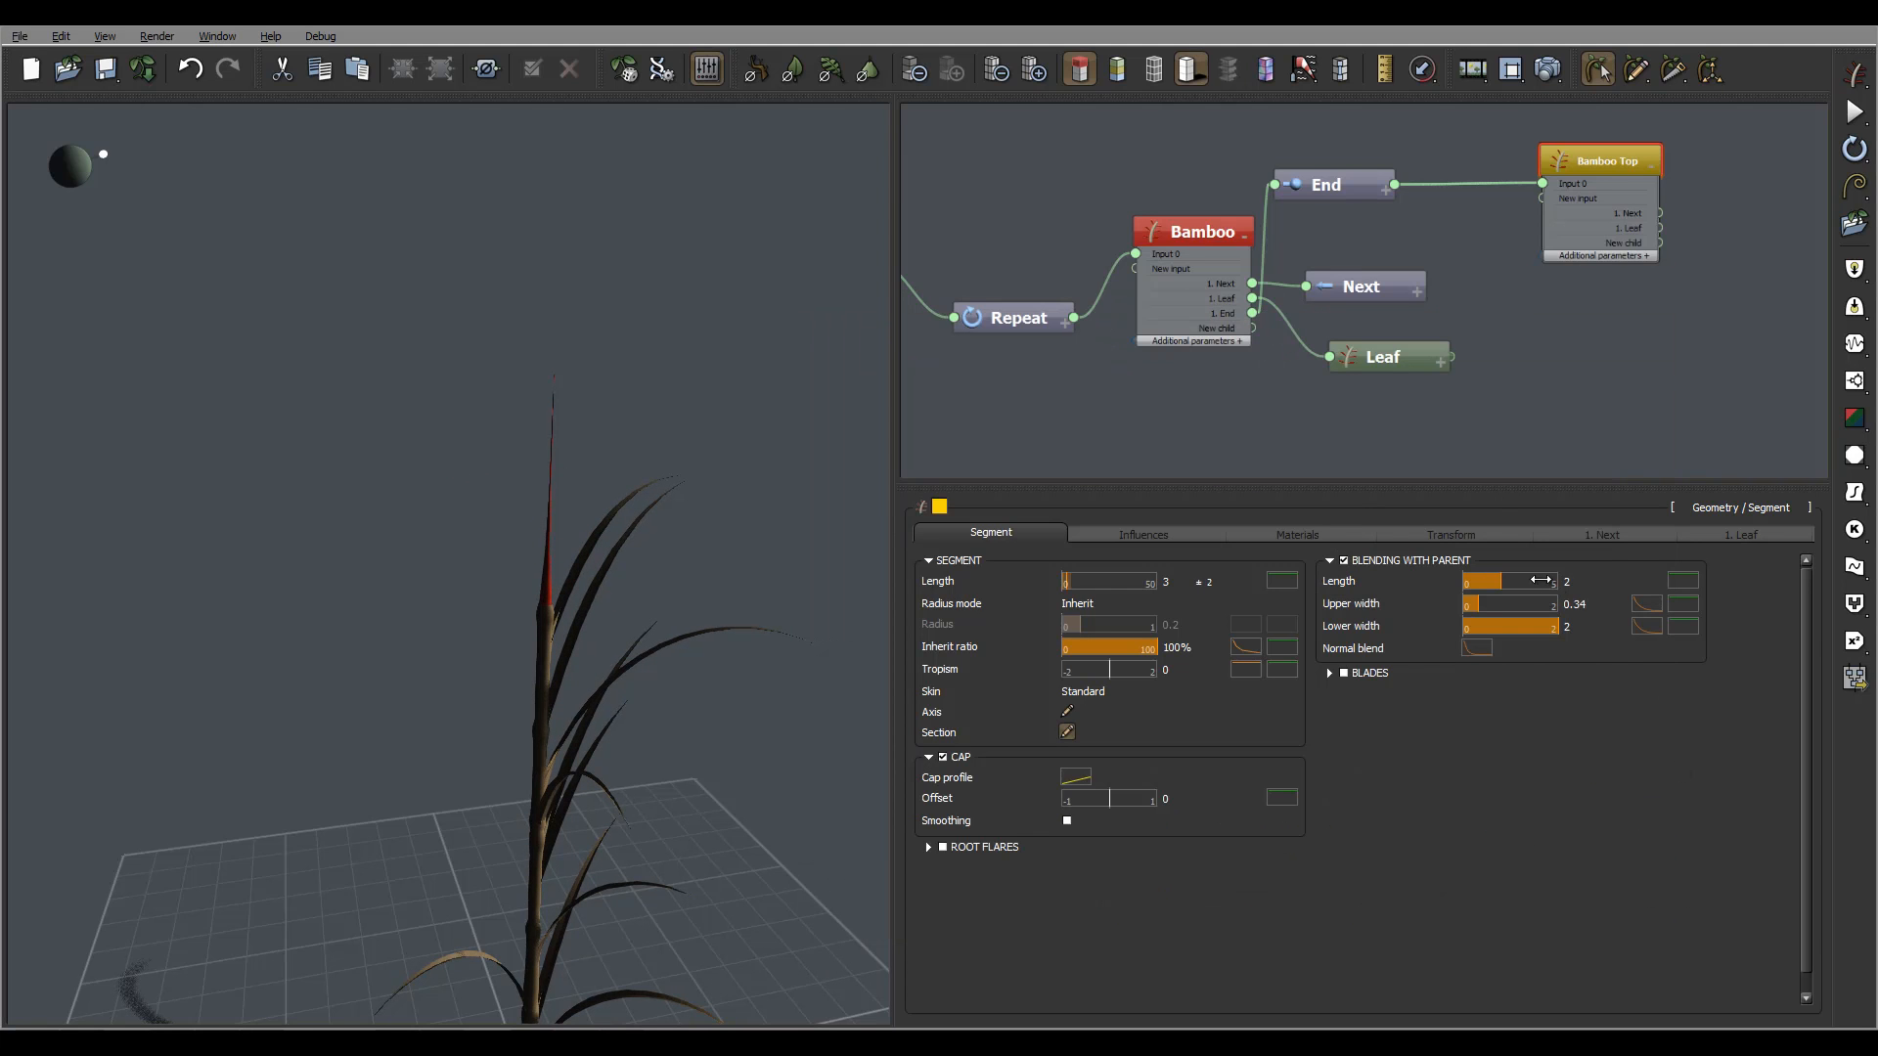
Set the segment's tropism to 10 with a variation of 5
mouse_move(730, 588)
mouse_down()
mouse_move(666, 573)
mouse_move(730, 631)
mouse_move(536, 794)
mouse_move(1326, 667)
mouse_up()
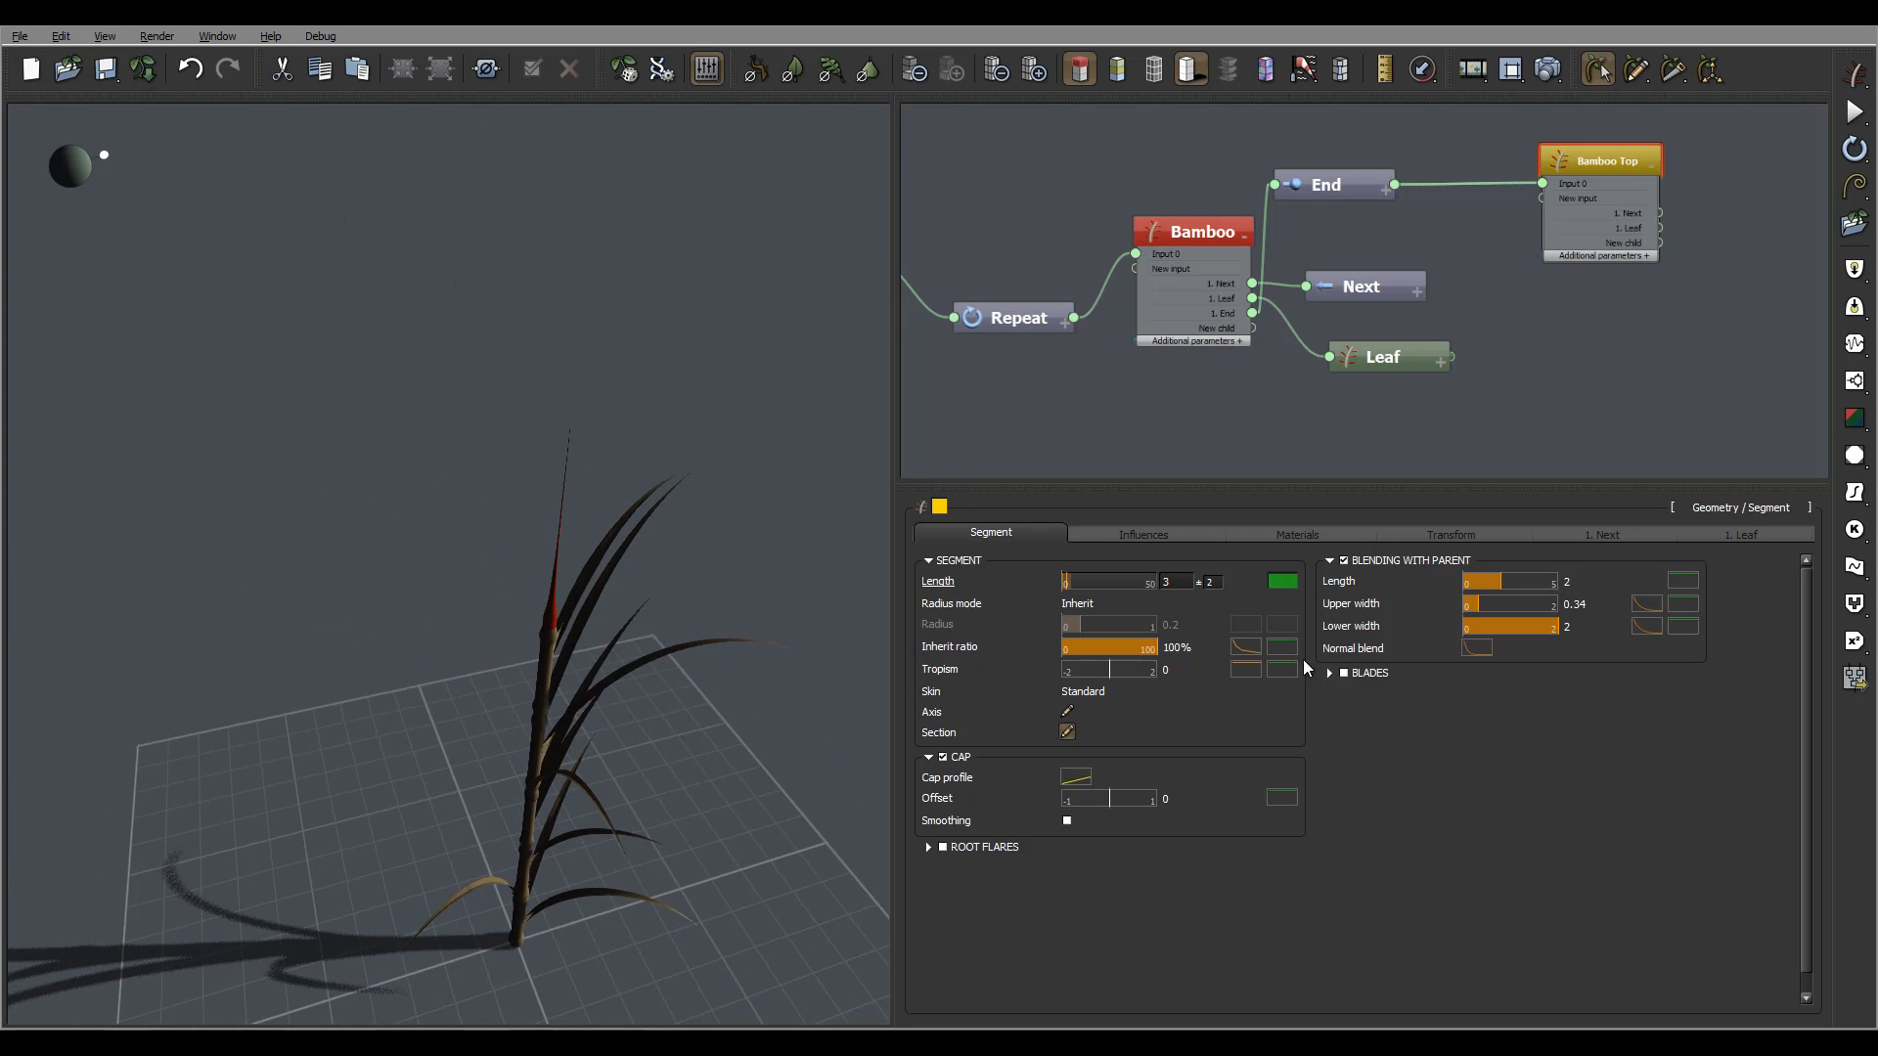
click(1174, 673)
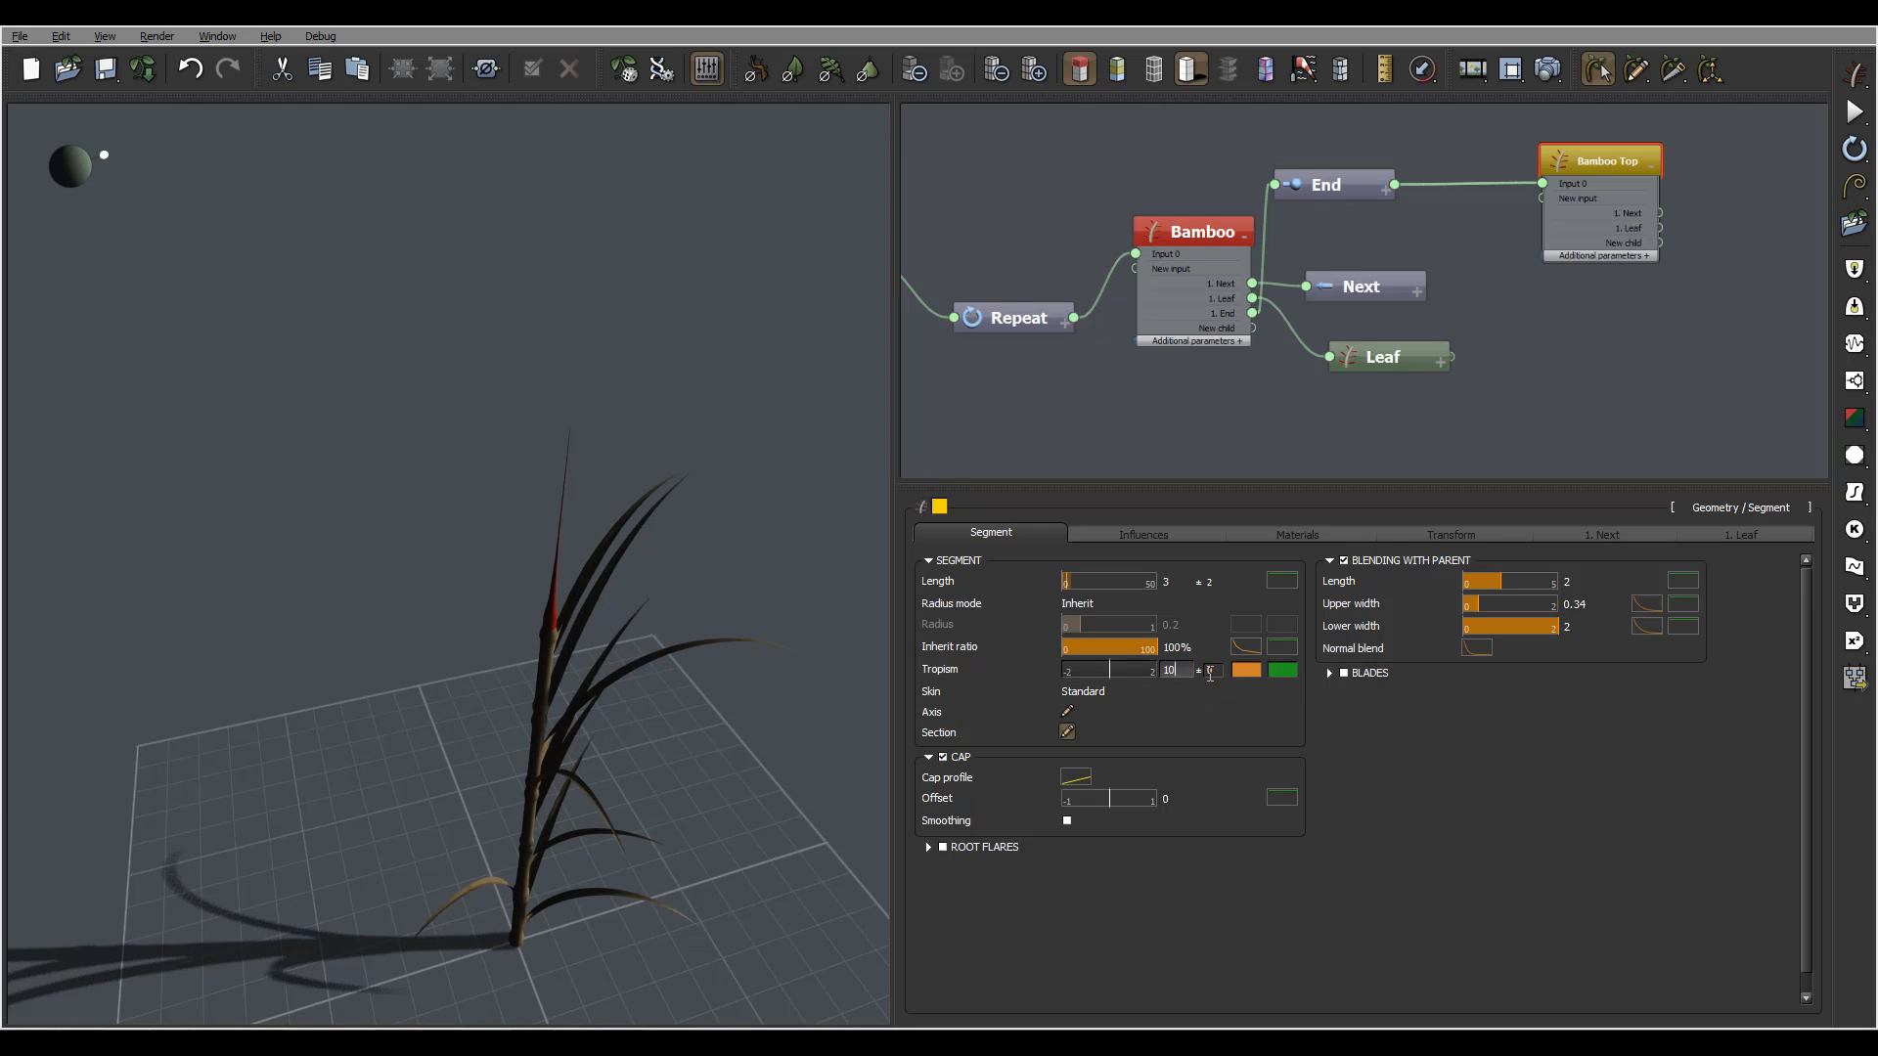
click(1213, 669)
text(5)
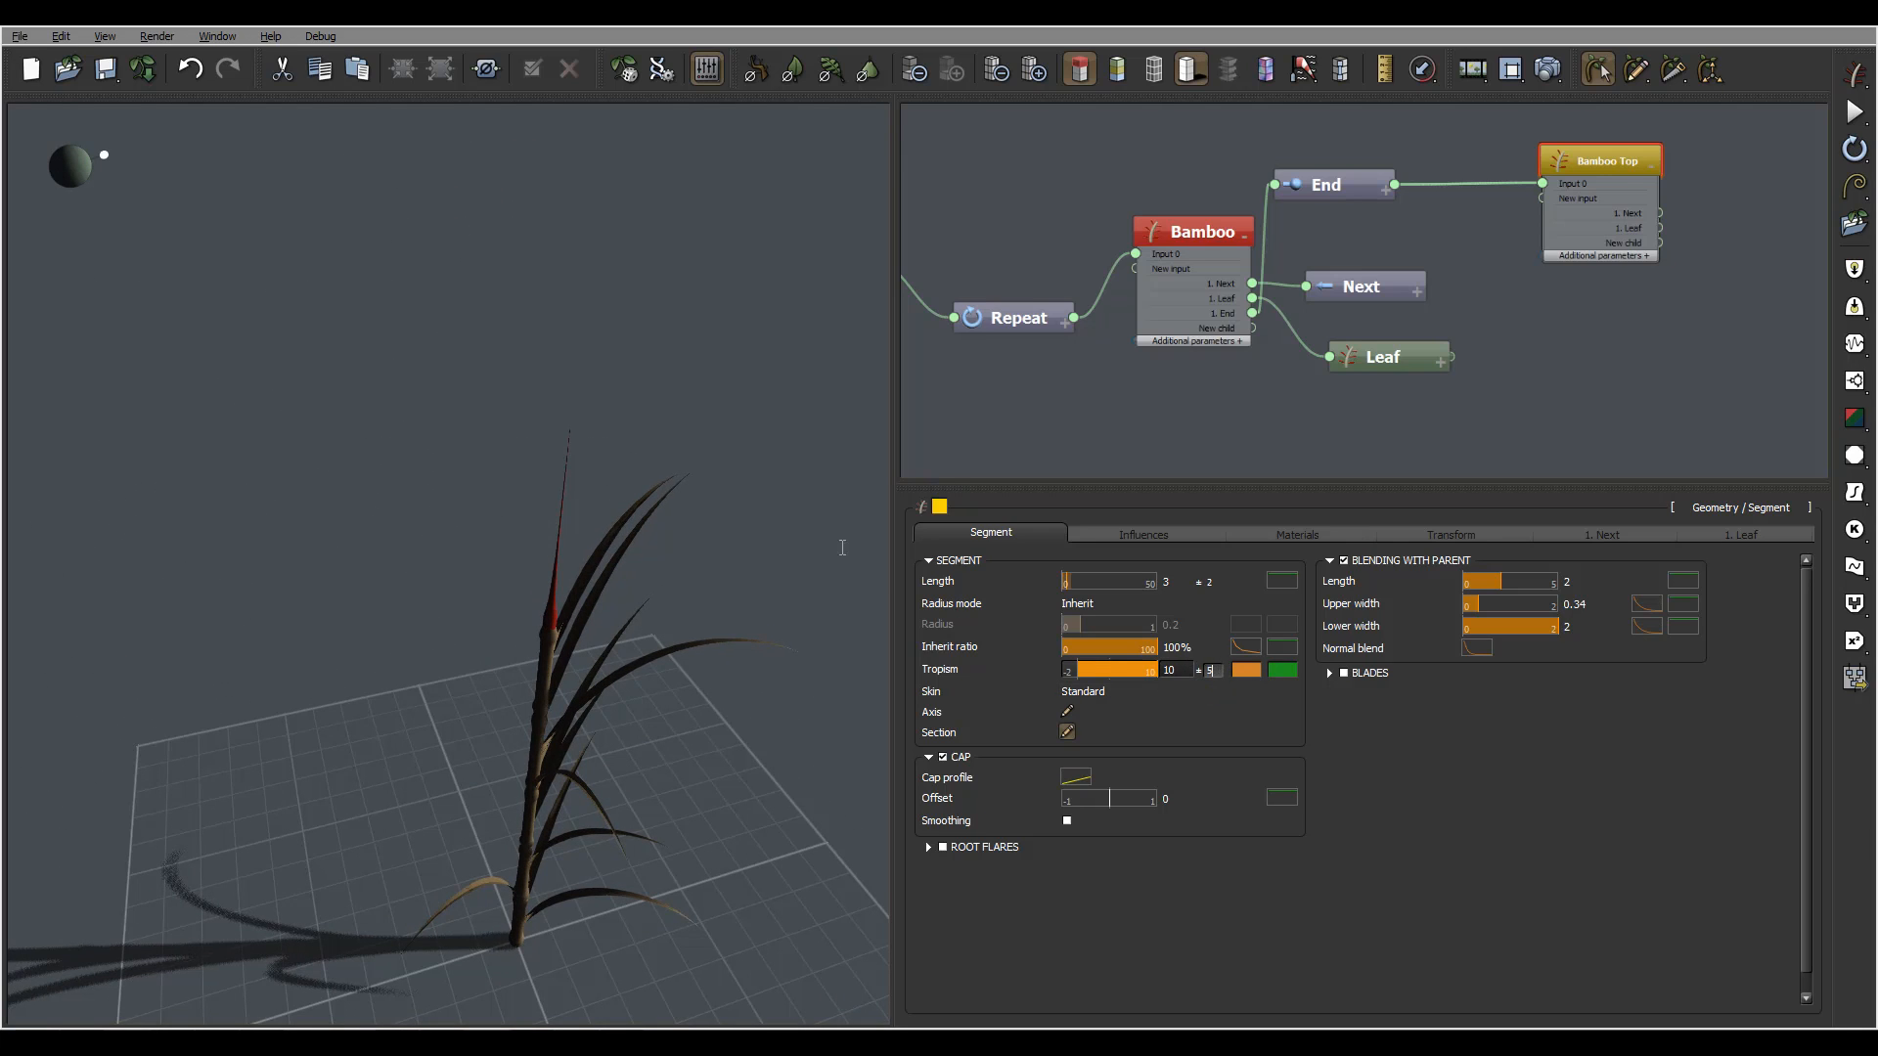
key(Return)
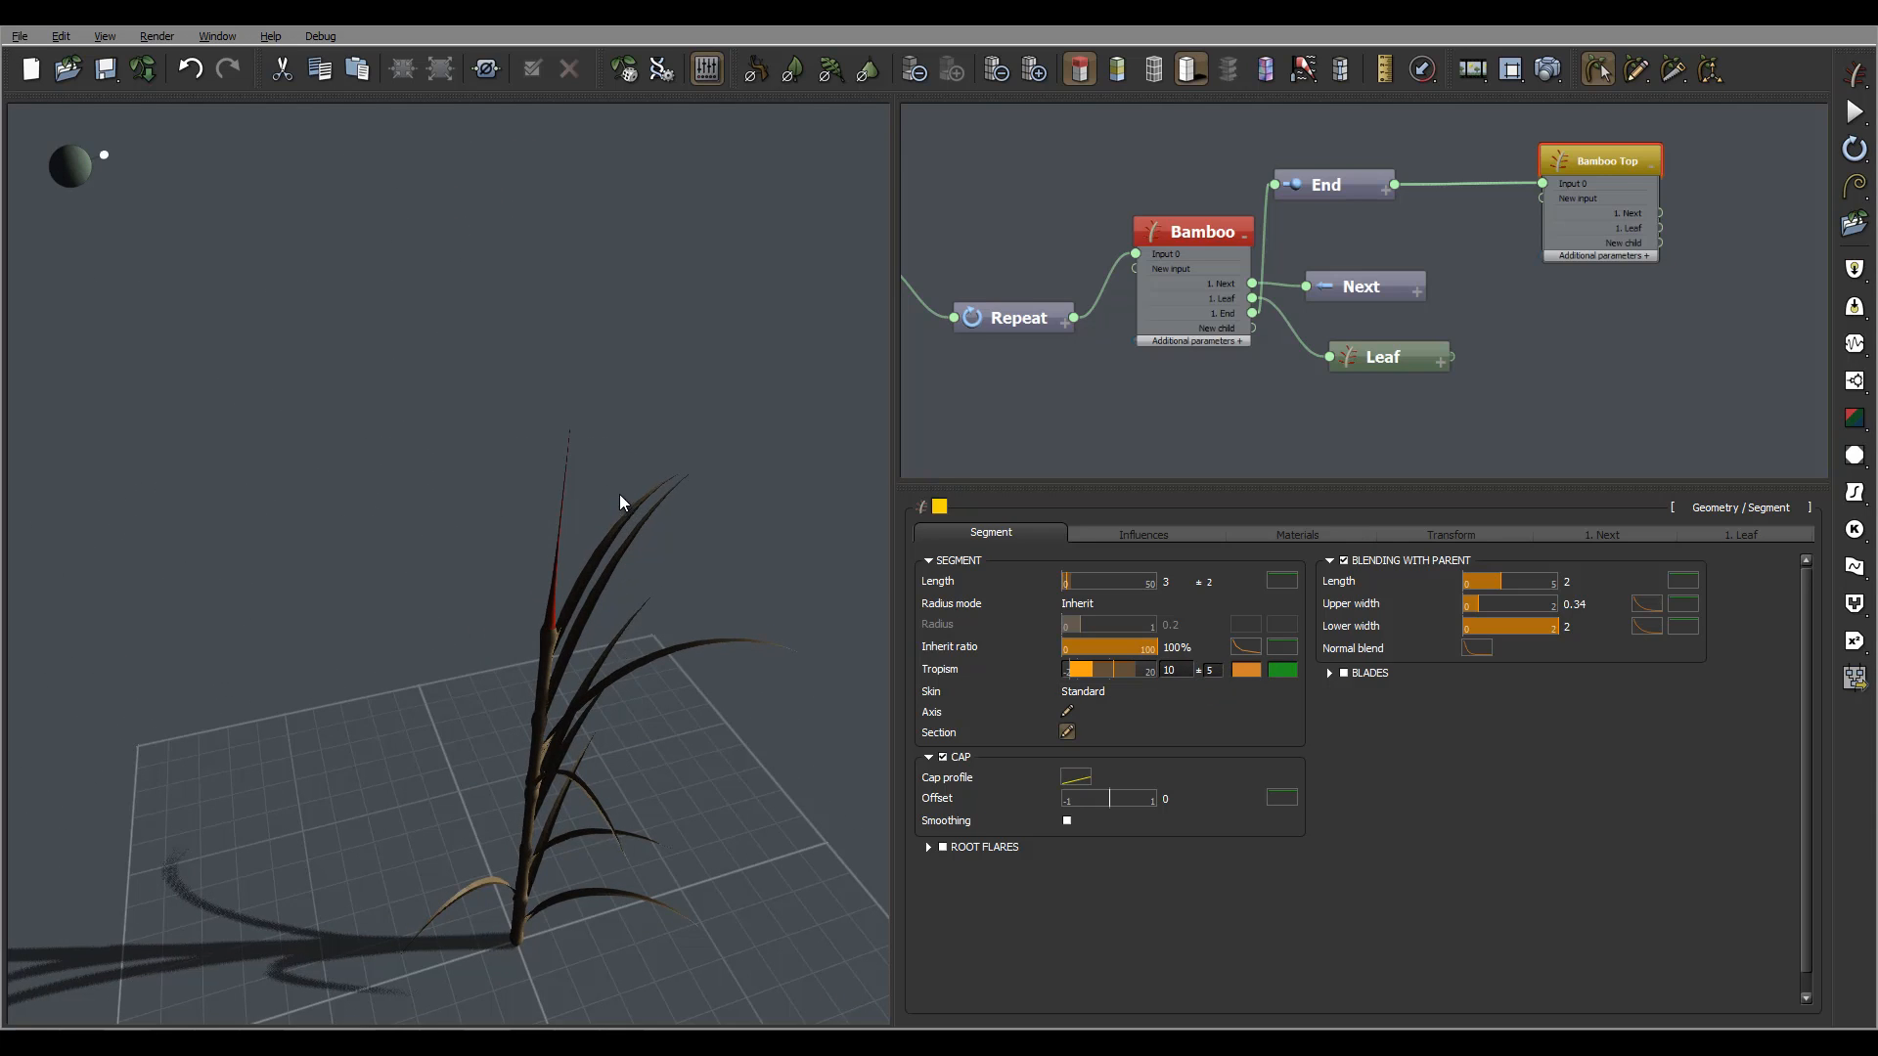
Set the Bamboo Top segment's inherit ratio to 80%
right_drag(619, 495, 607, 548)
right_drag(554, 485, 724, 746)
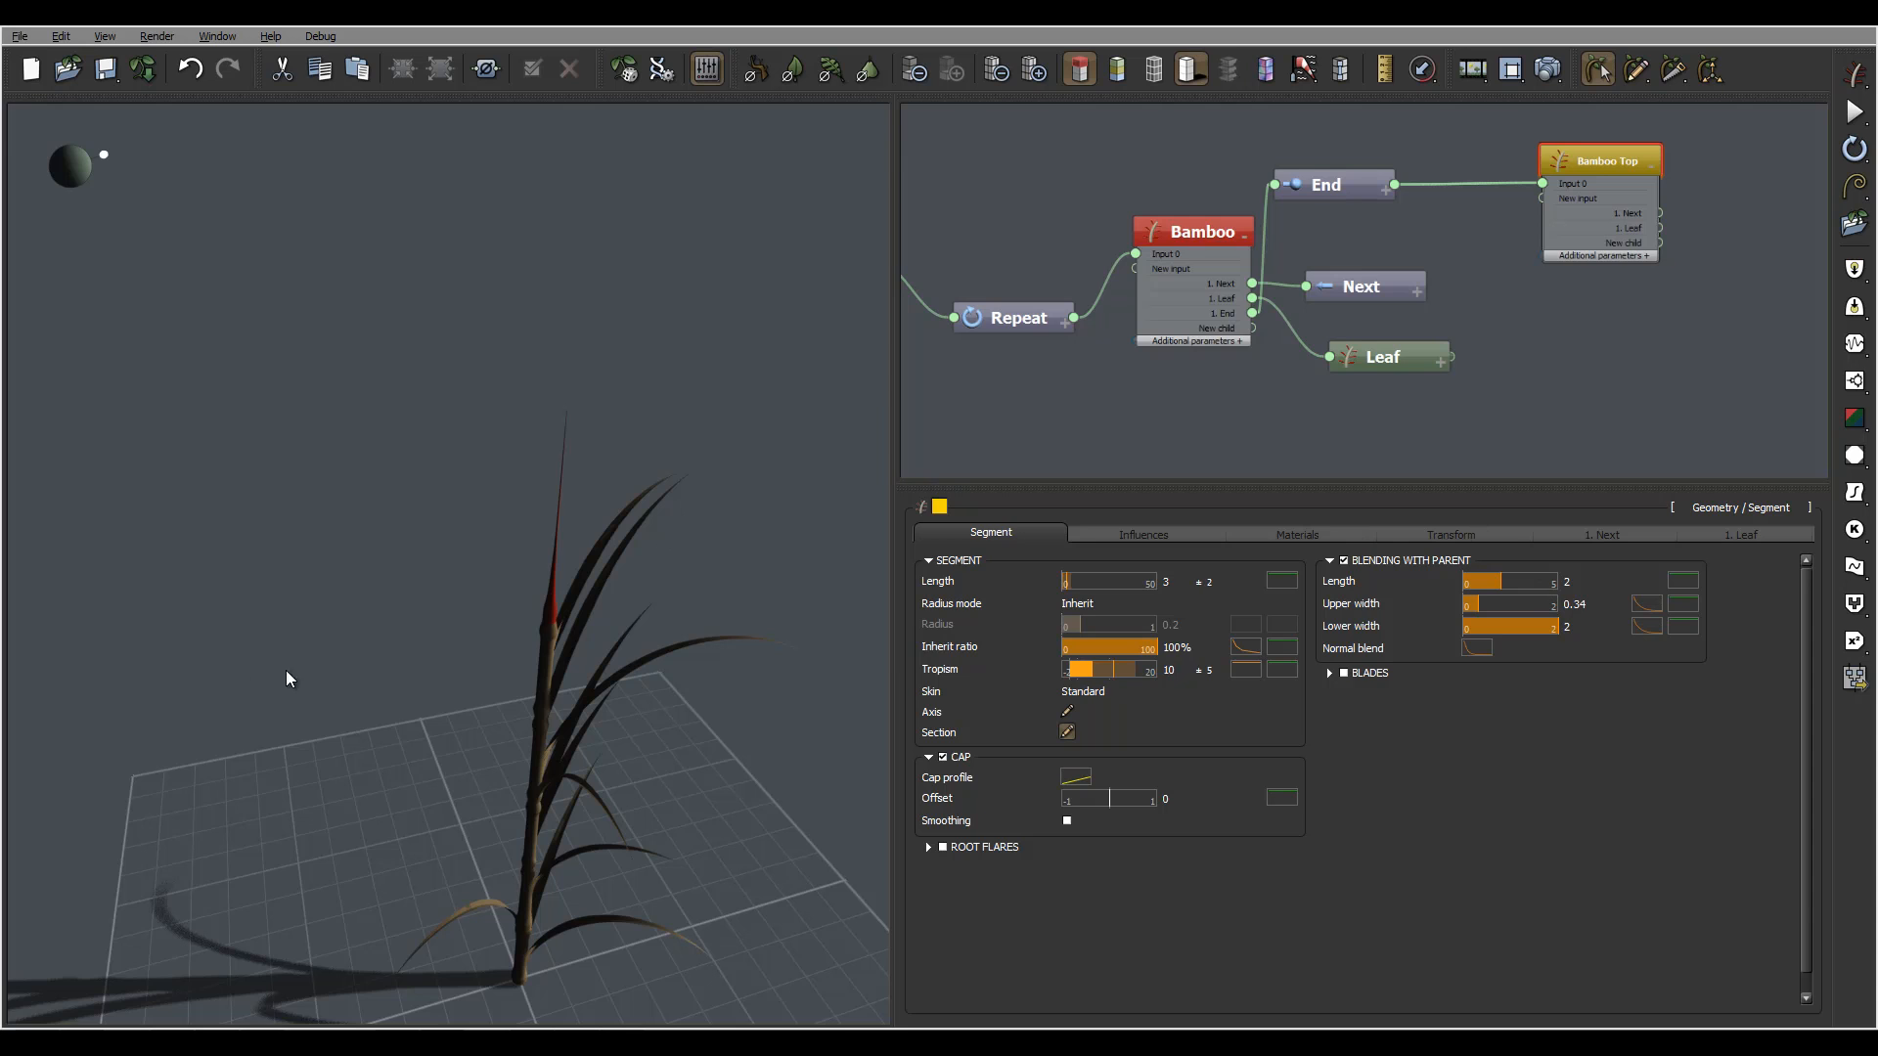
drag(286, 670, 546, 660)
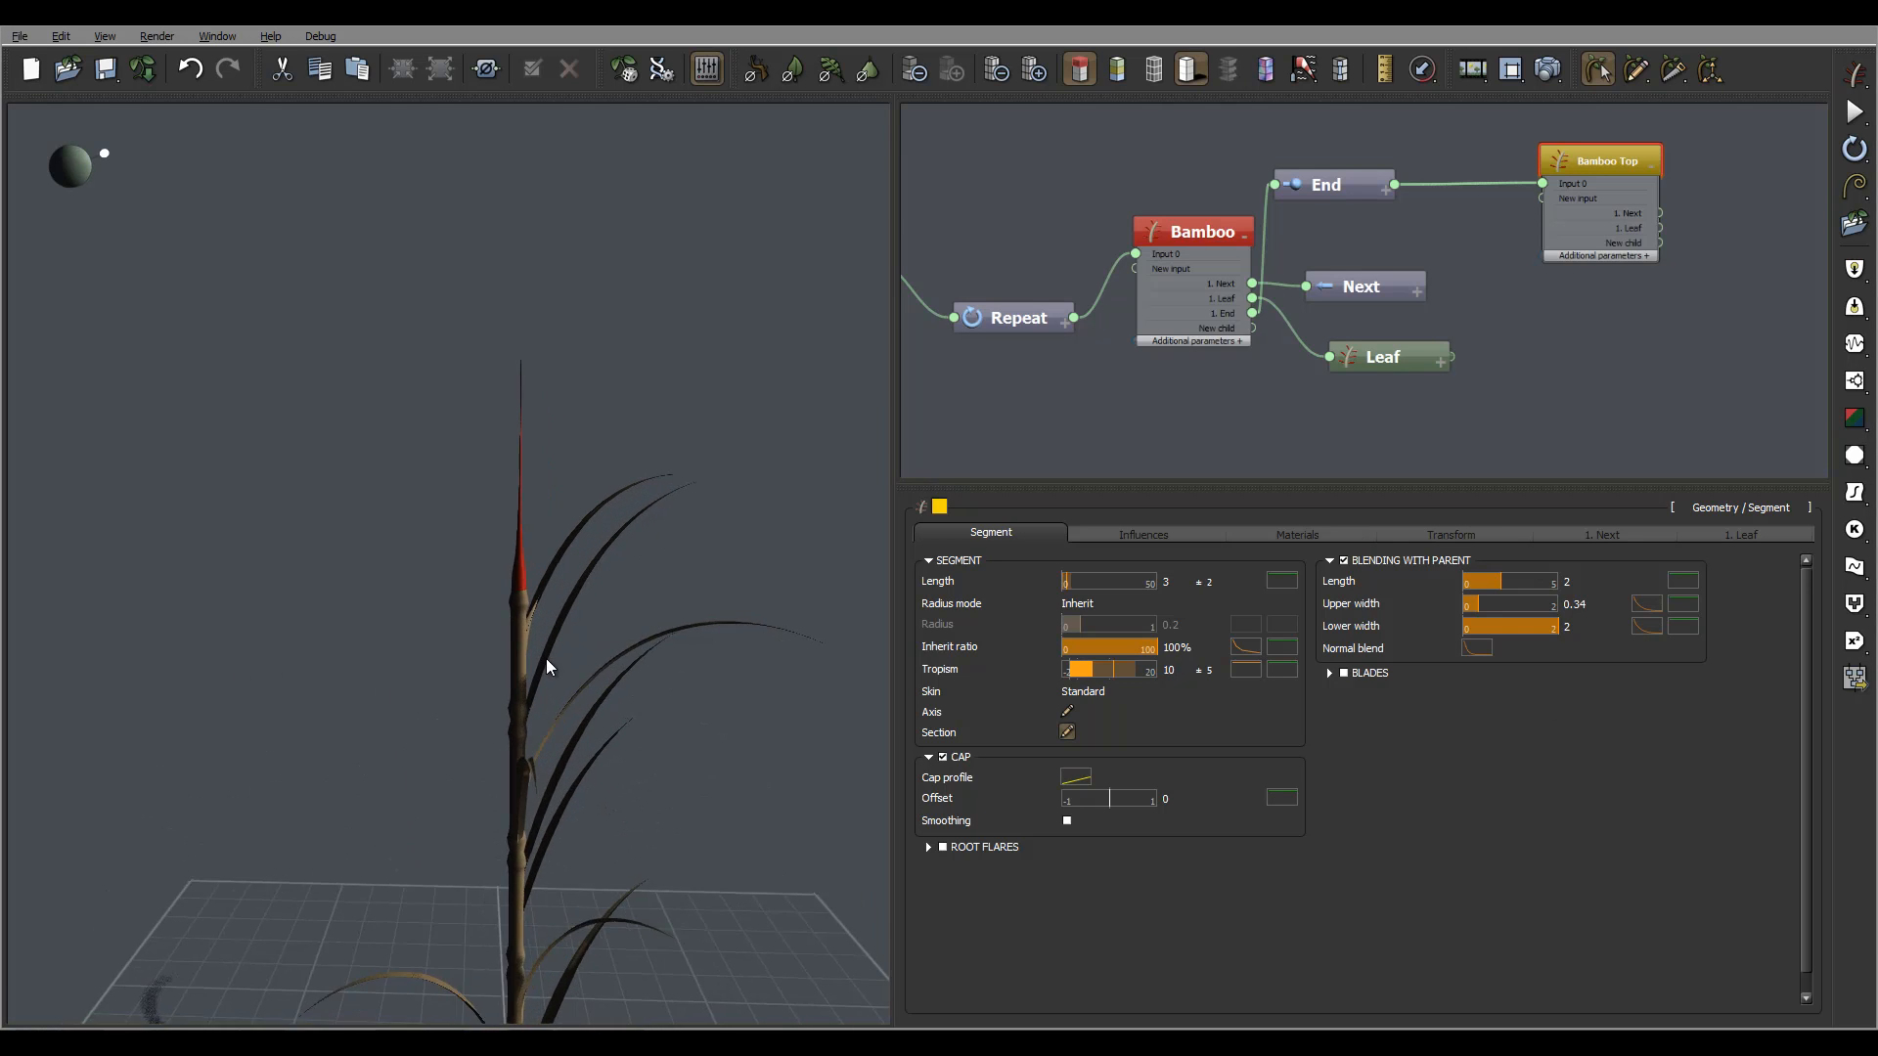
click(1175, 647)
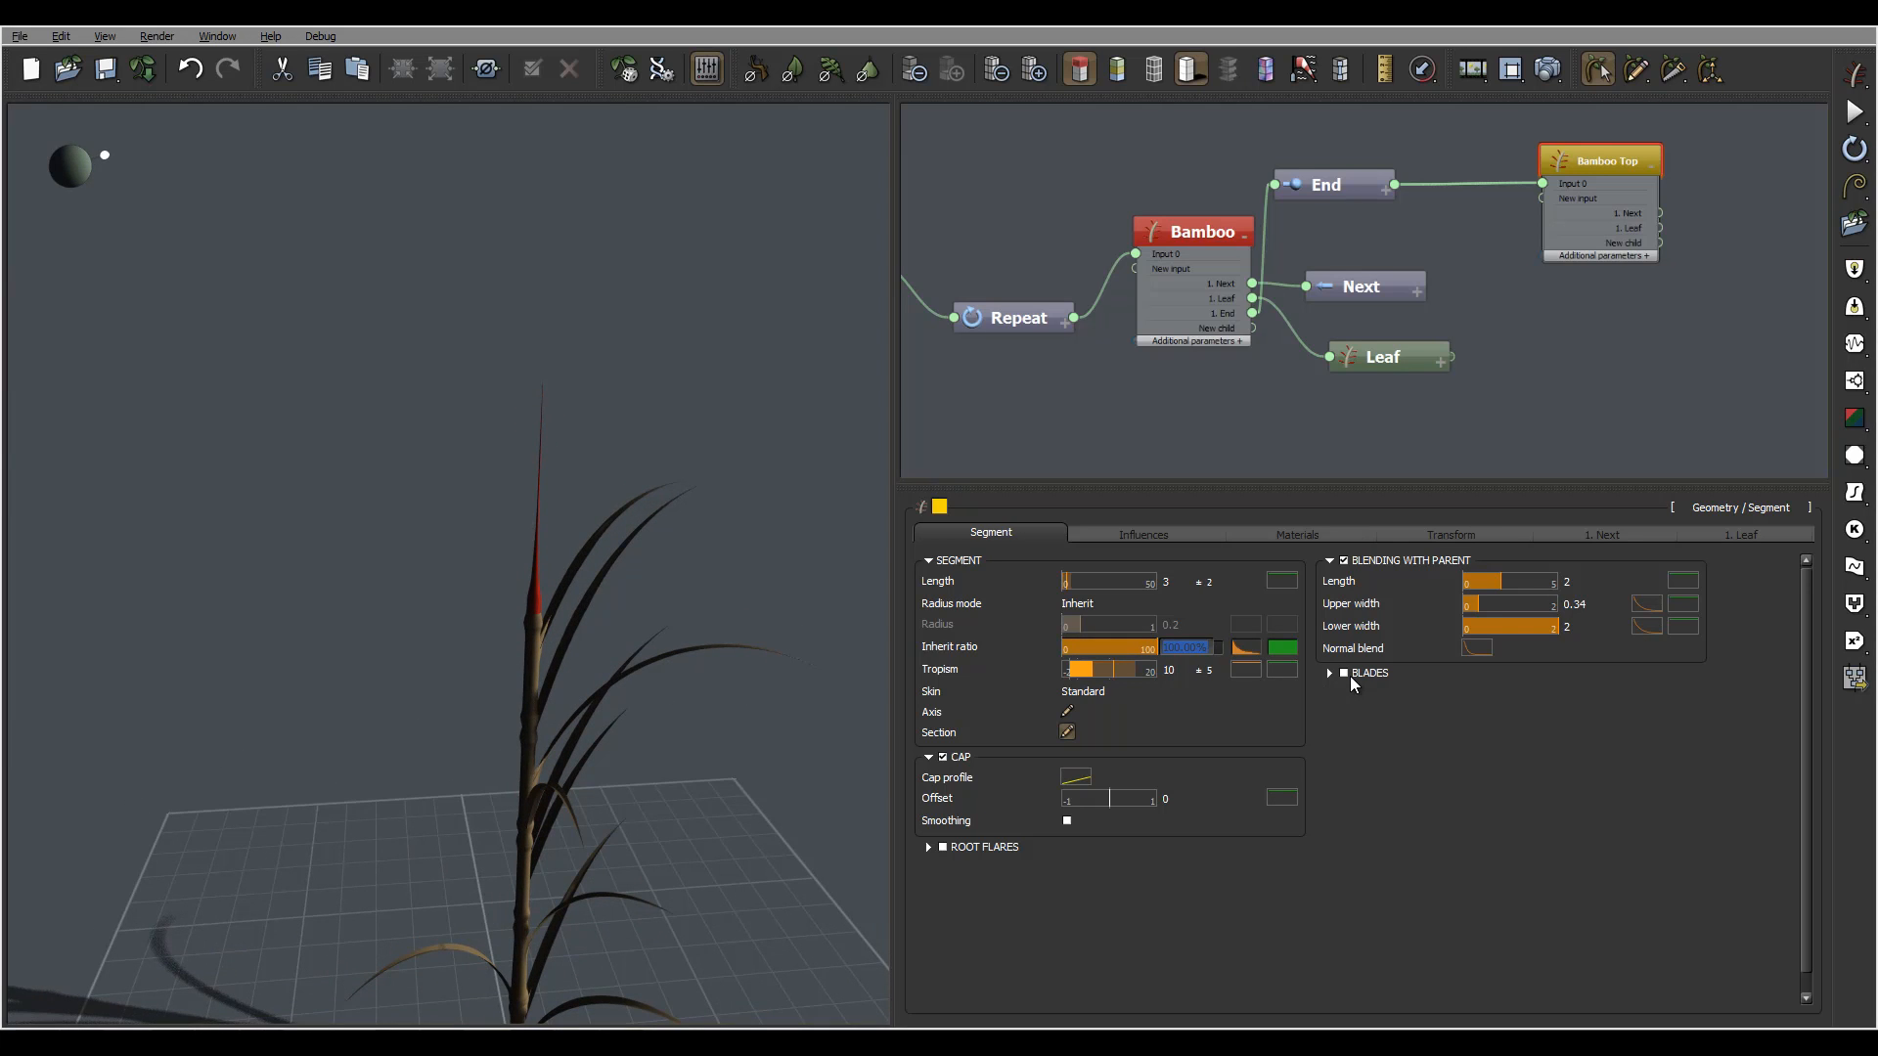
text(80)
key(Return)
Soften the inherit ratio profile by moving its inner keypoints to about X 0.1993, Y 0.789 and X 0.4222, Y 0.5206
click(1242, 648)
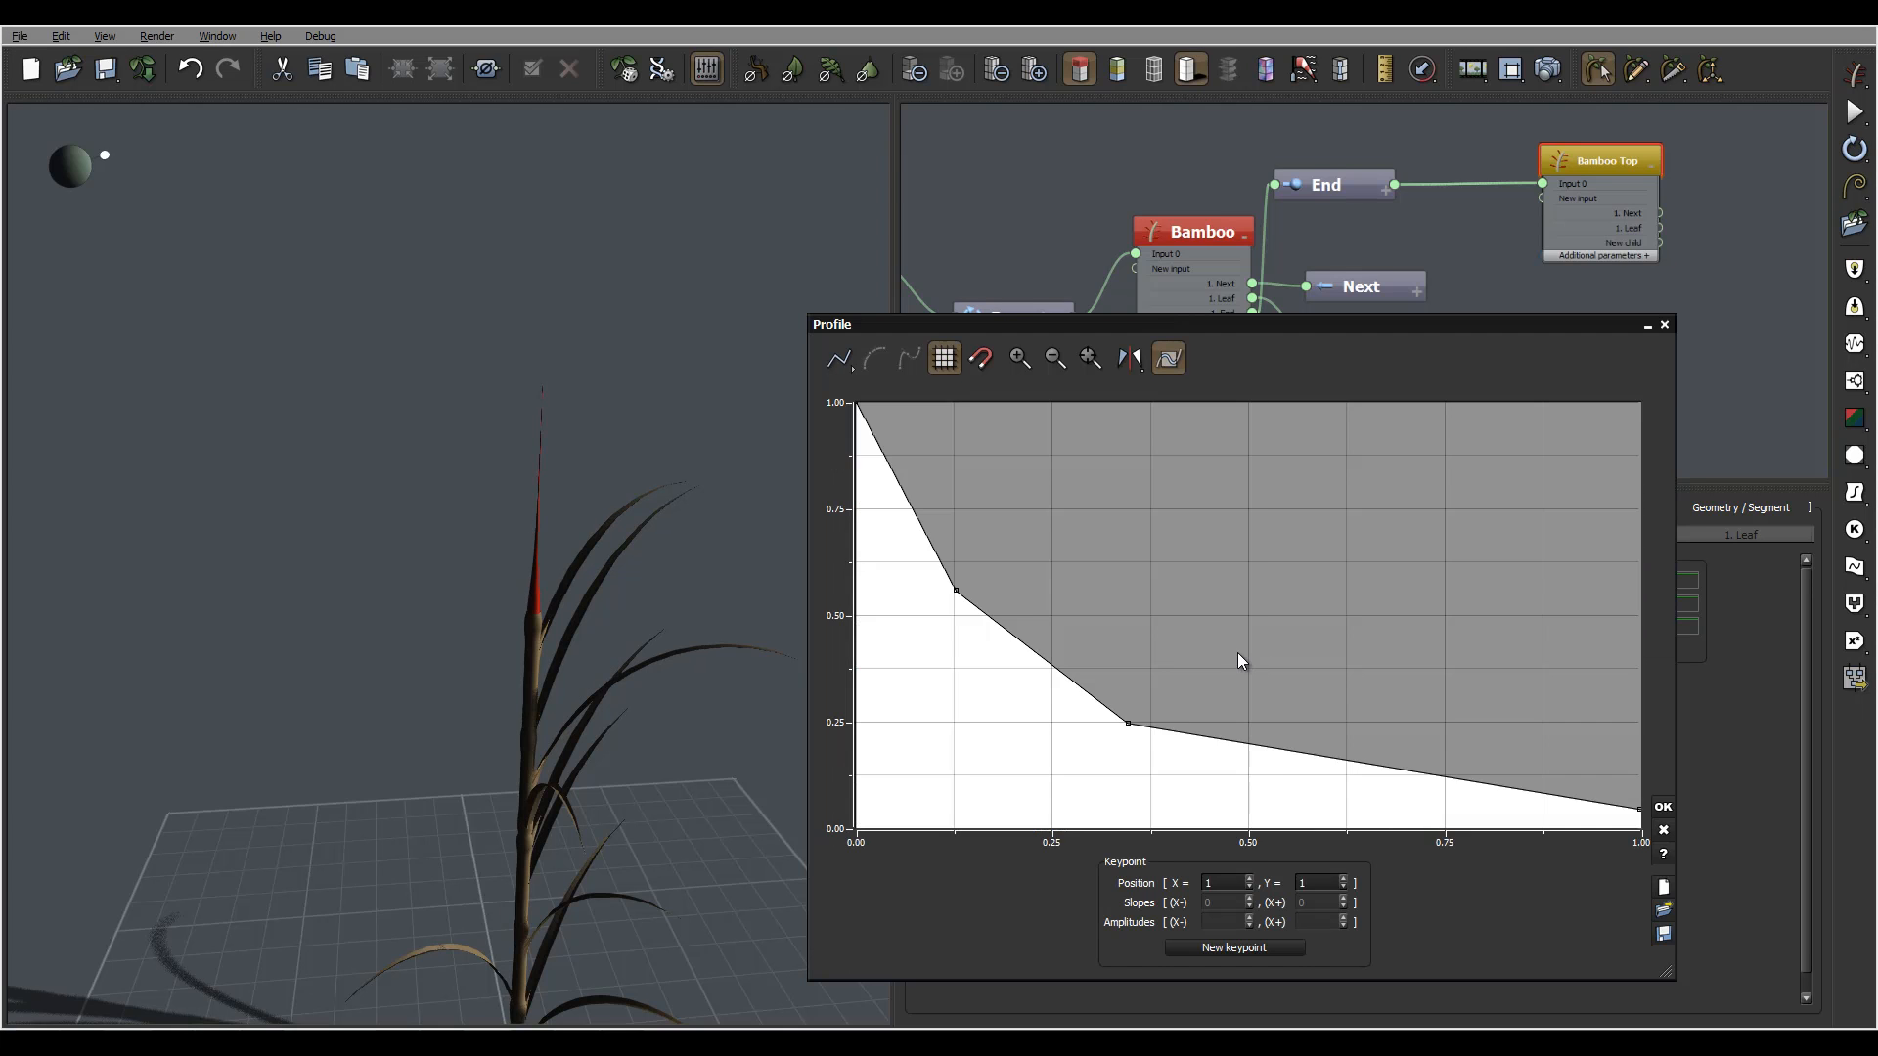
drag(1255, 572, 1309, 546)
drag(1183, 697, 1242, 581)
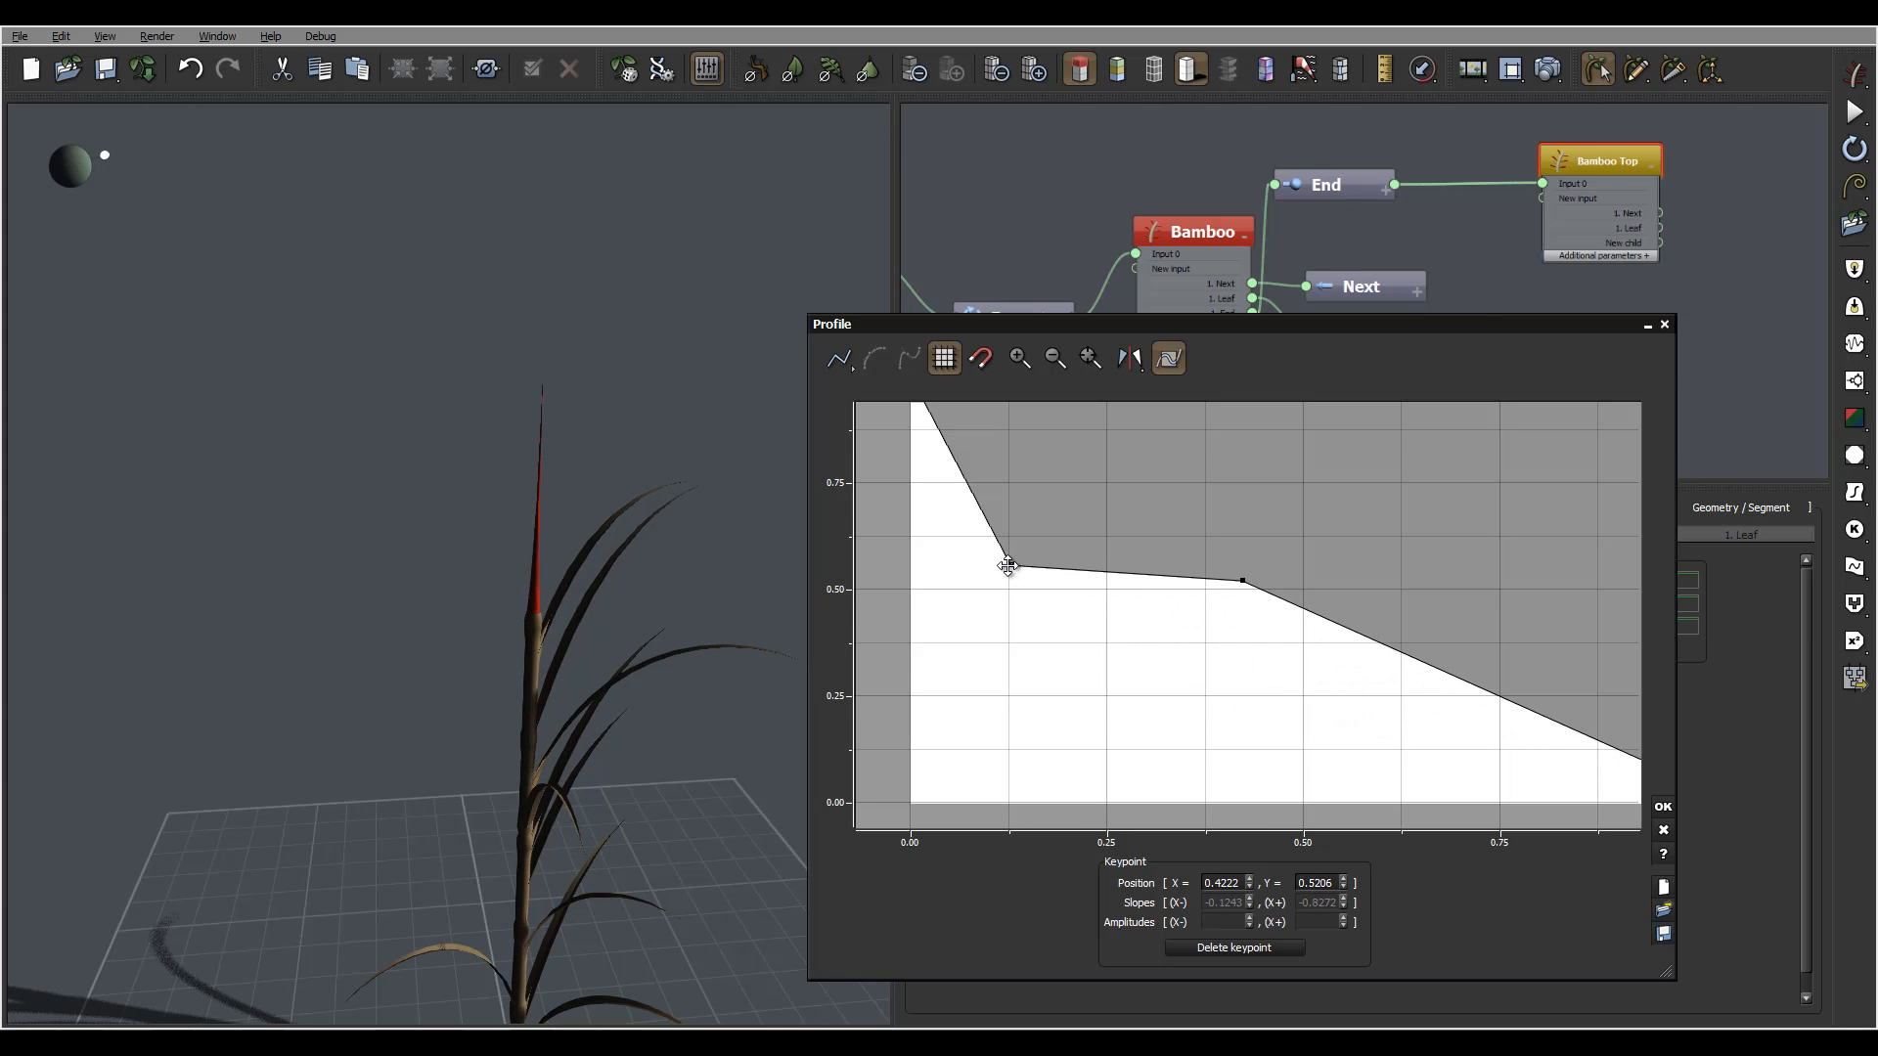
drag(1011, 566, 1067, 466)
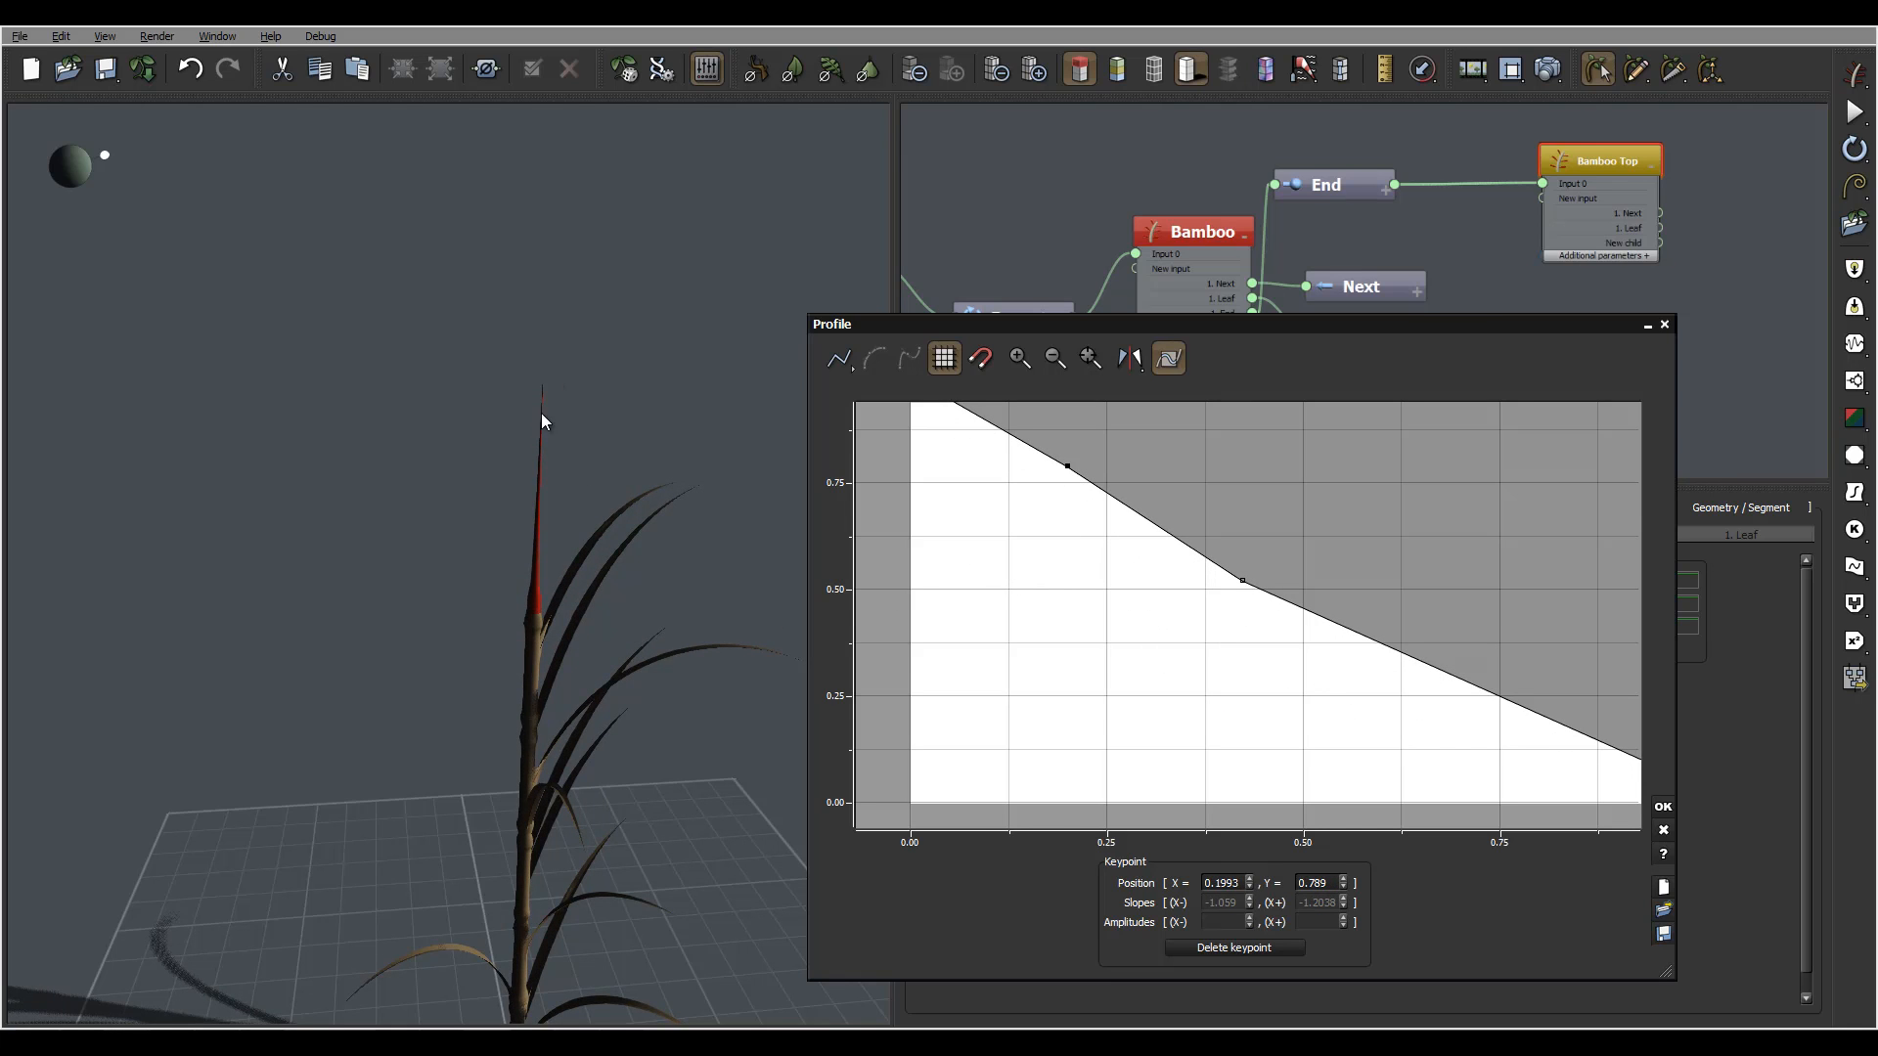
right_drag(693, 453, 547, 470)
drag(1392, 637, 1075, 568)
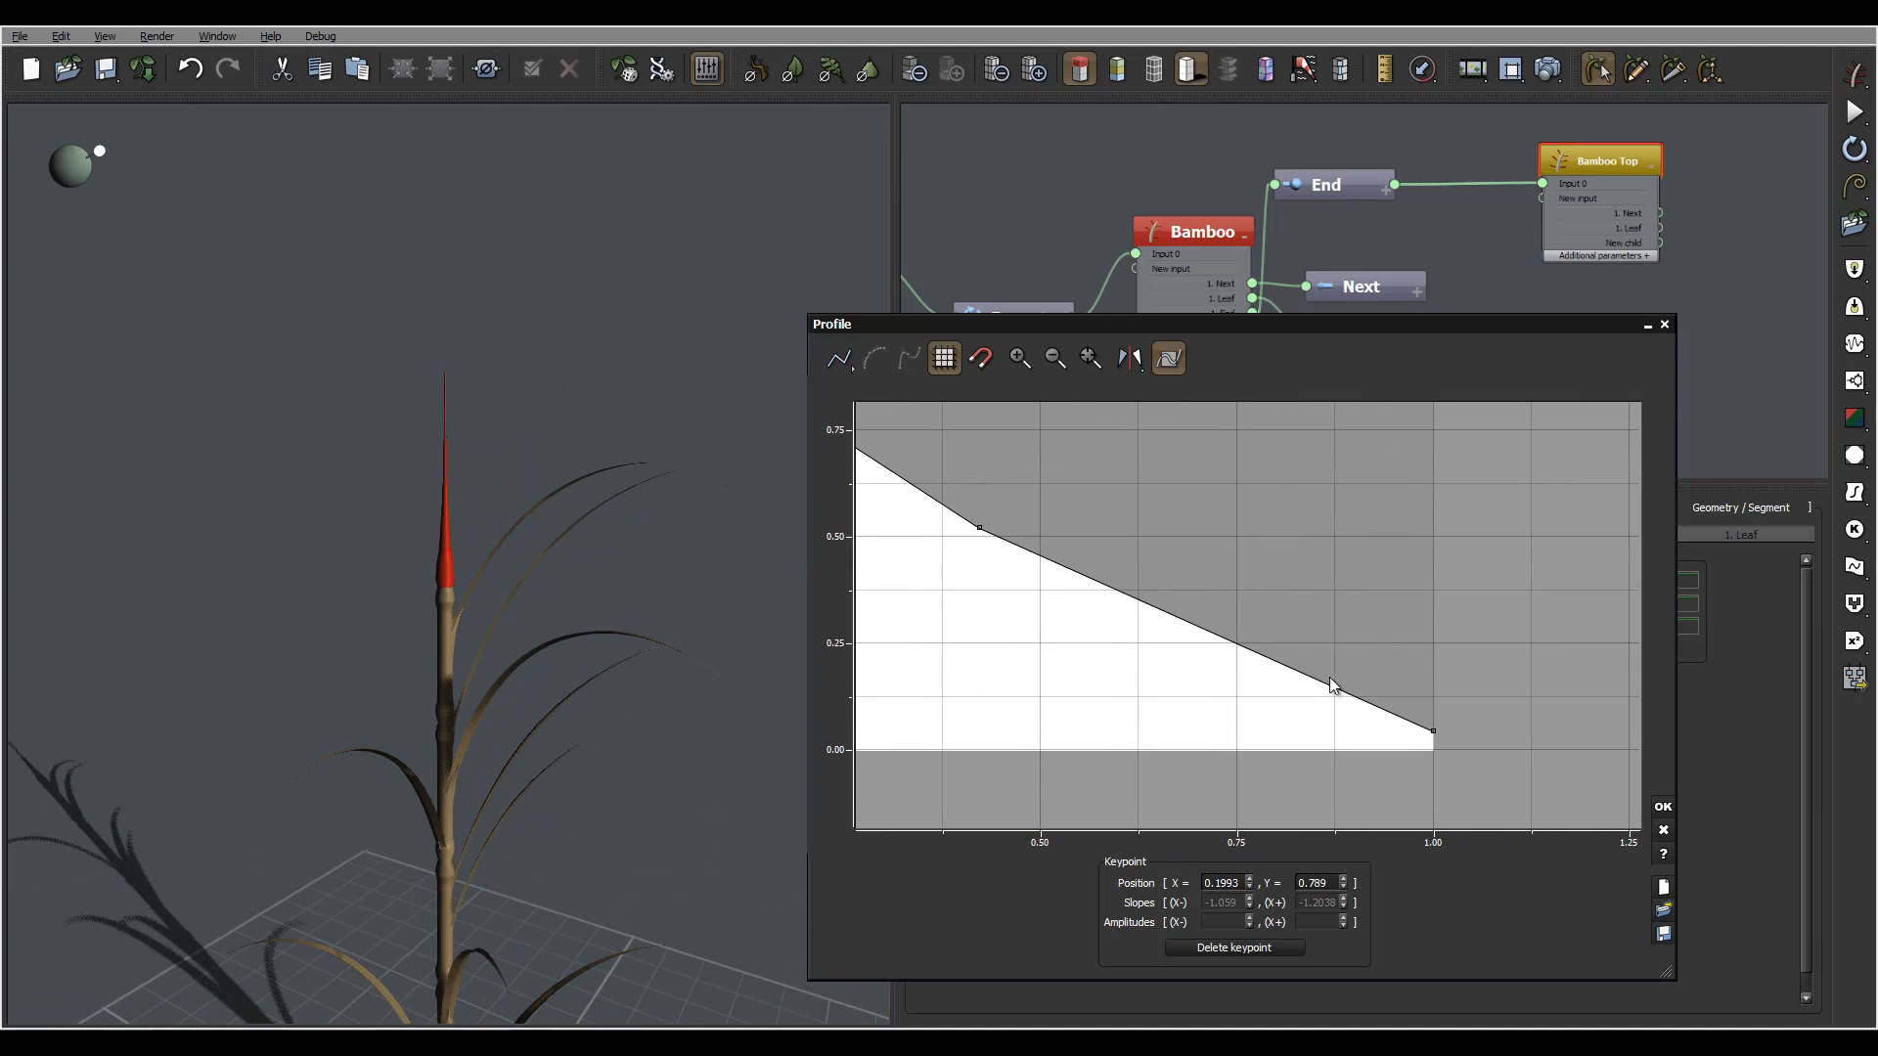
click(1663, 806)
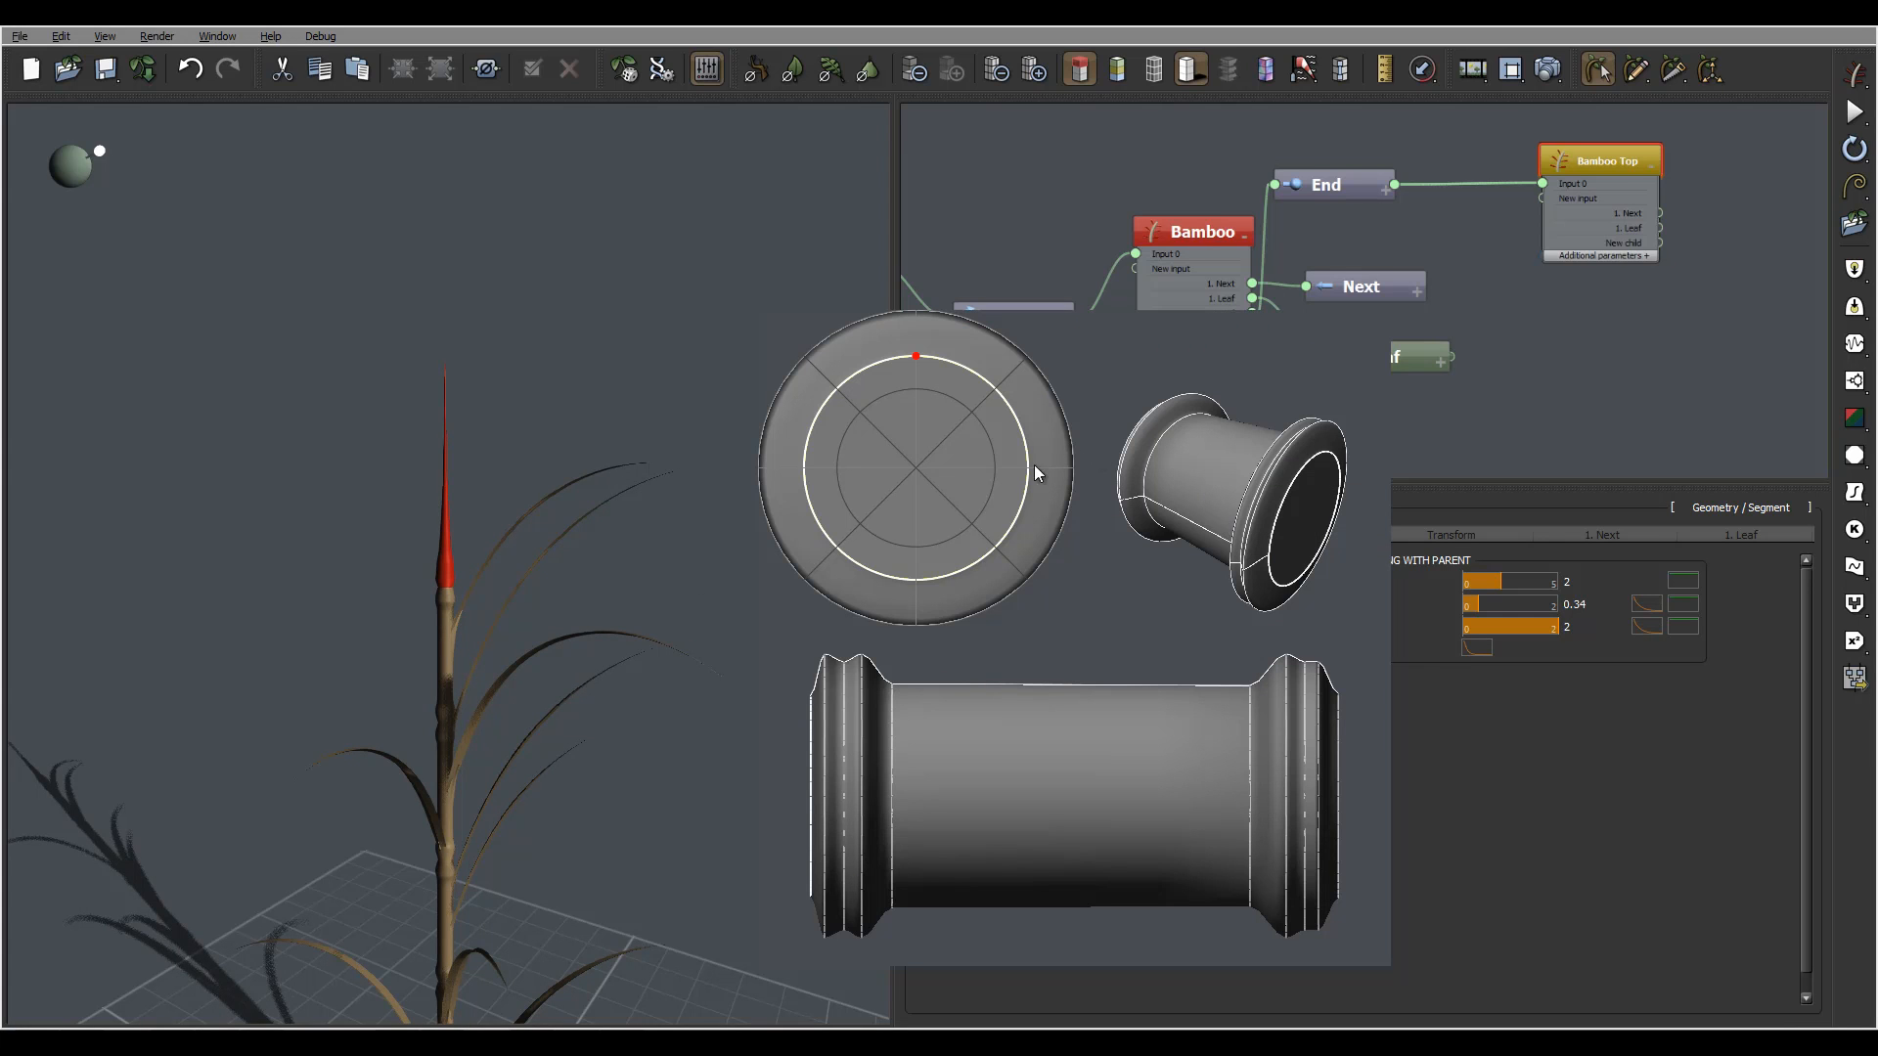
Narrow the cross-sections near the segment's far end, giving the outer joint rings radii of about 0.587 and 0.4456
click(1250, 762)
drag(915, 349, 915, 419)
click(1283, 721)
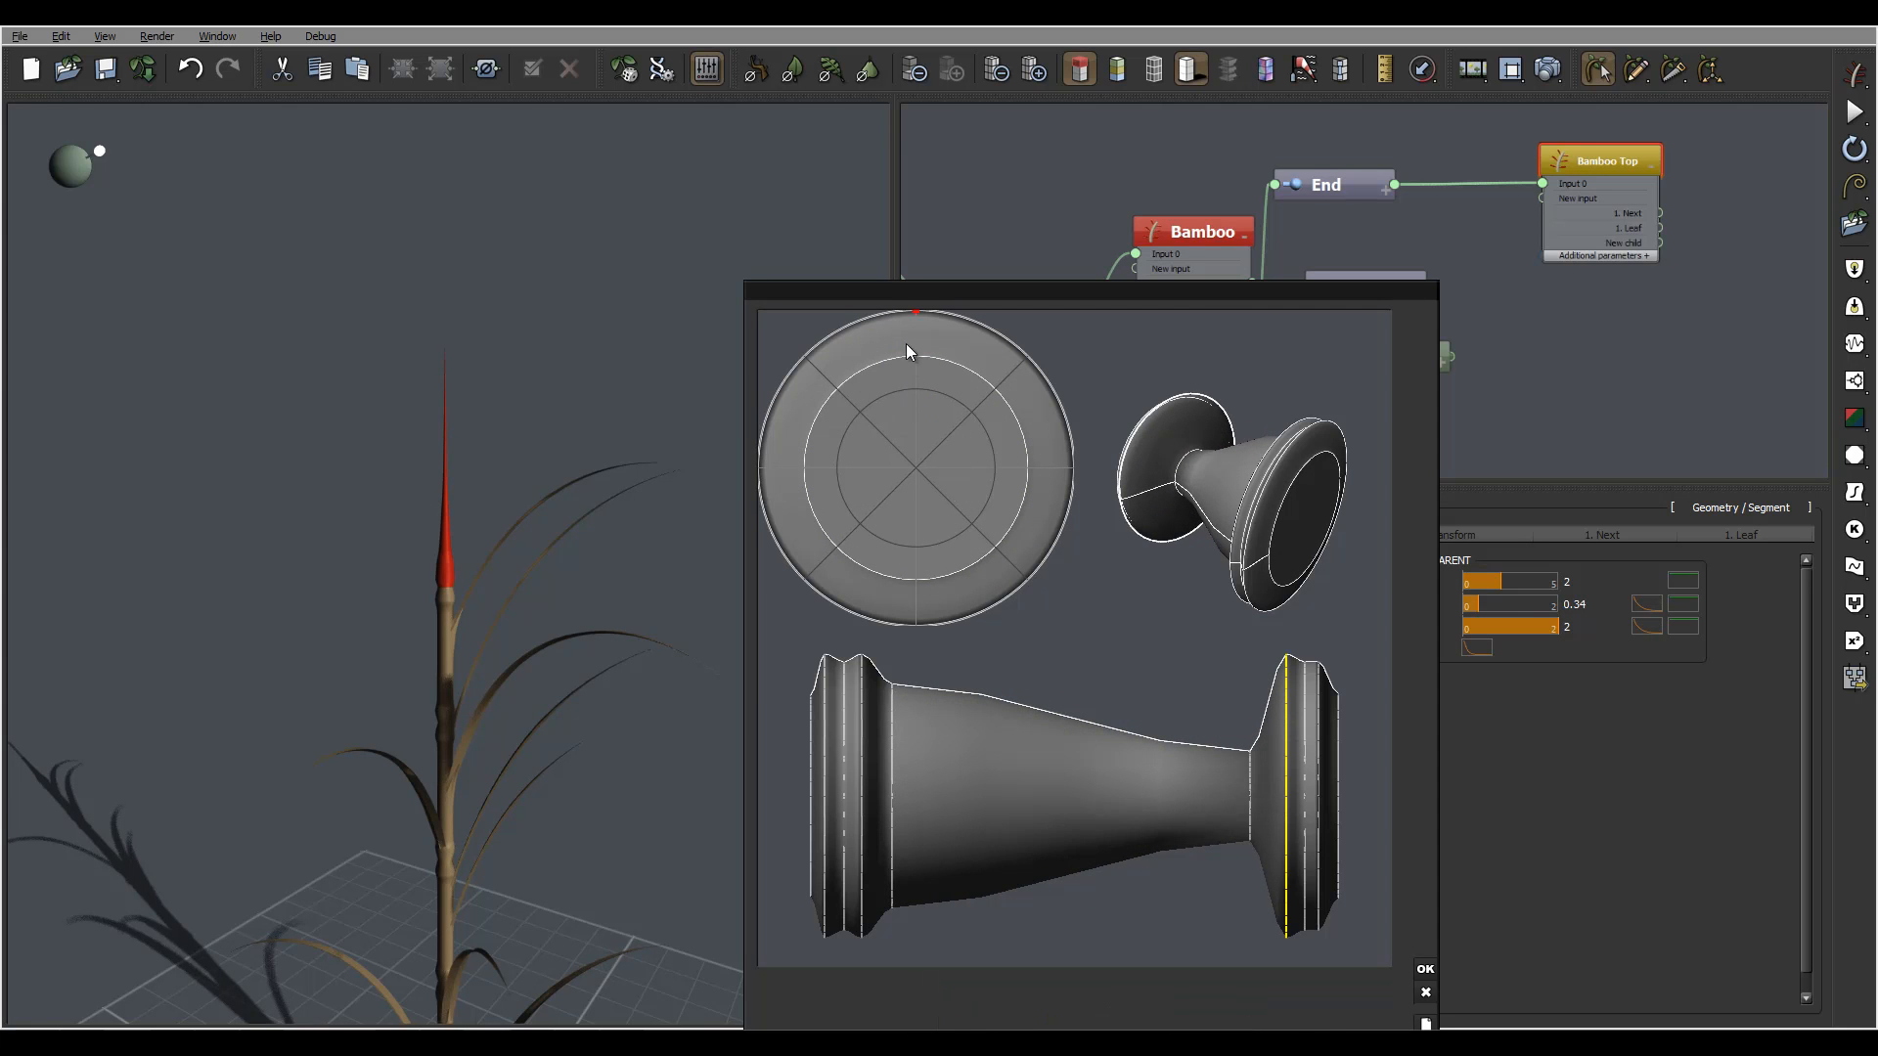
drag(915, 312, 880, 383)
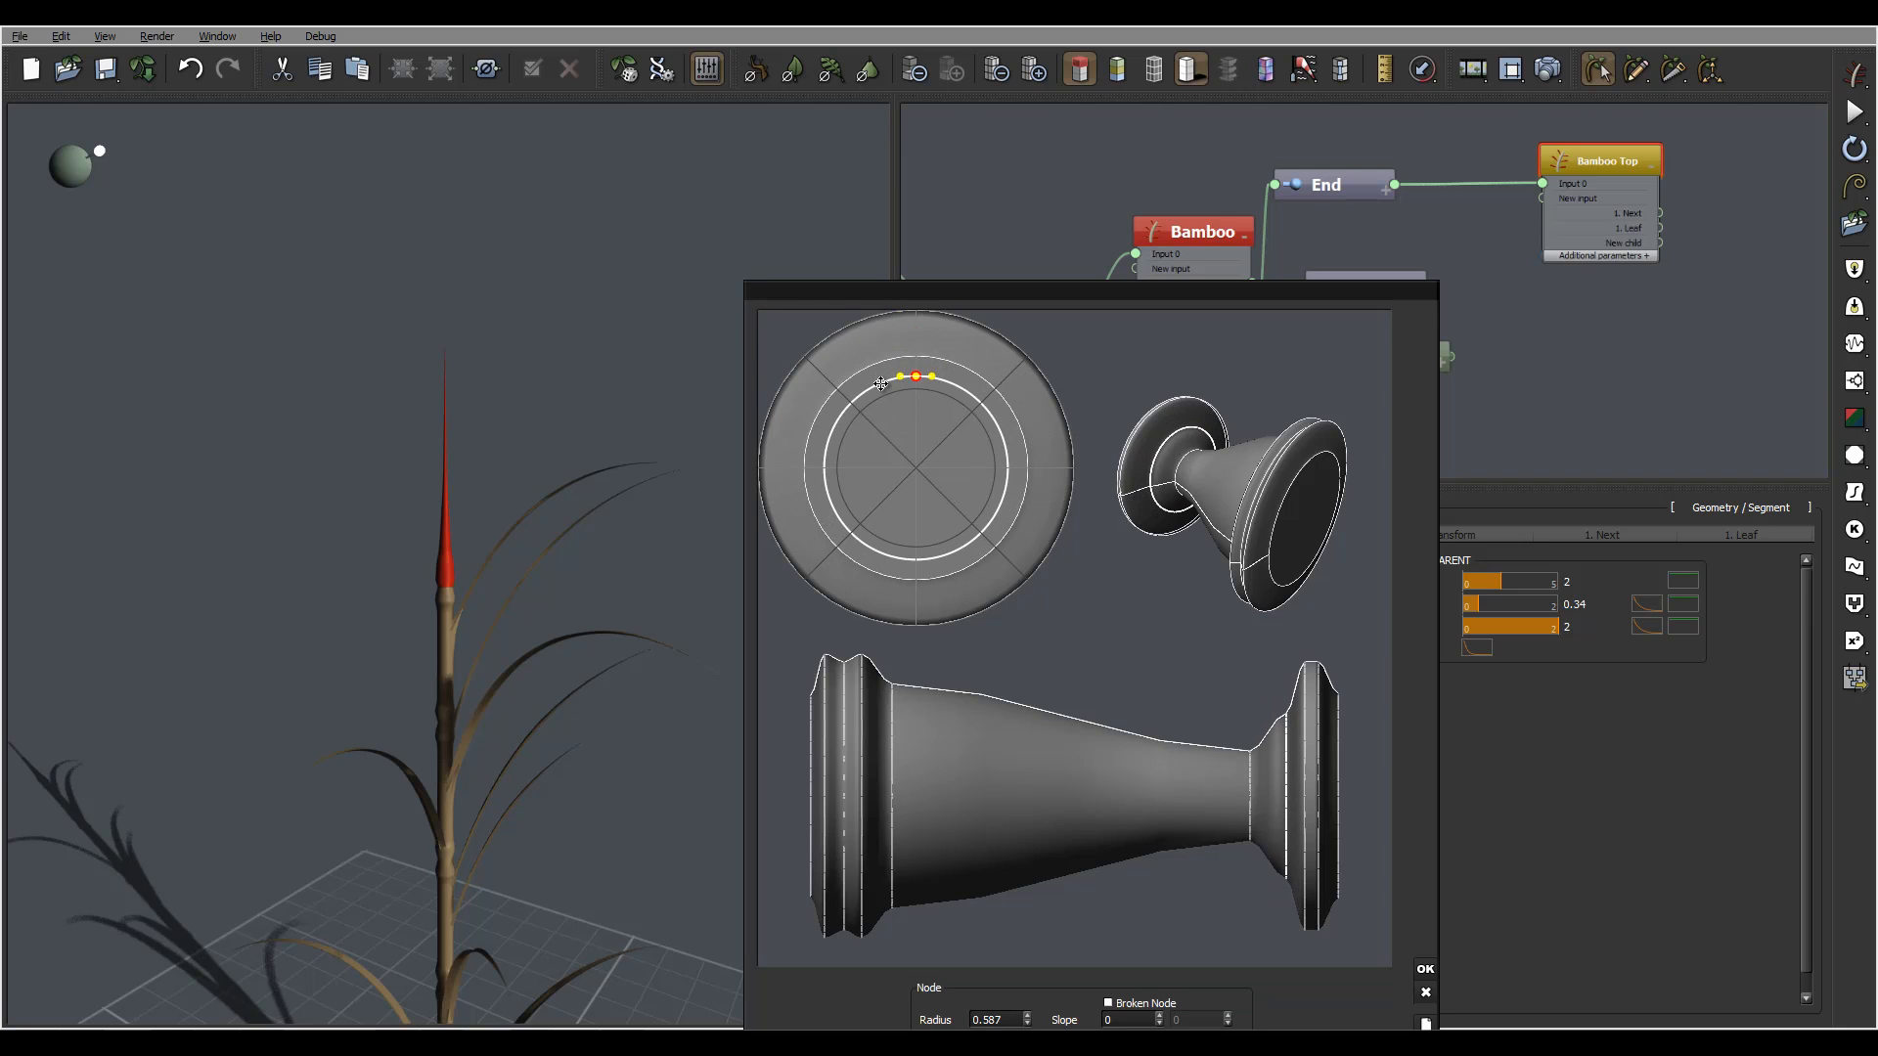
click(1307, 714)
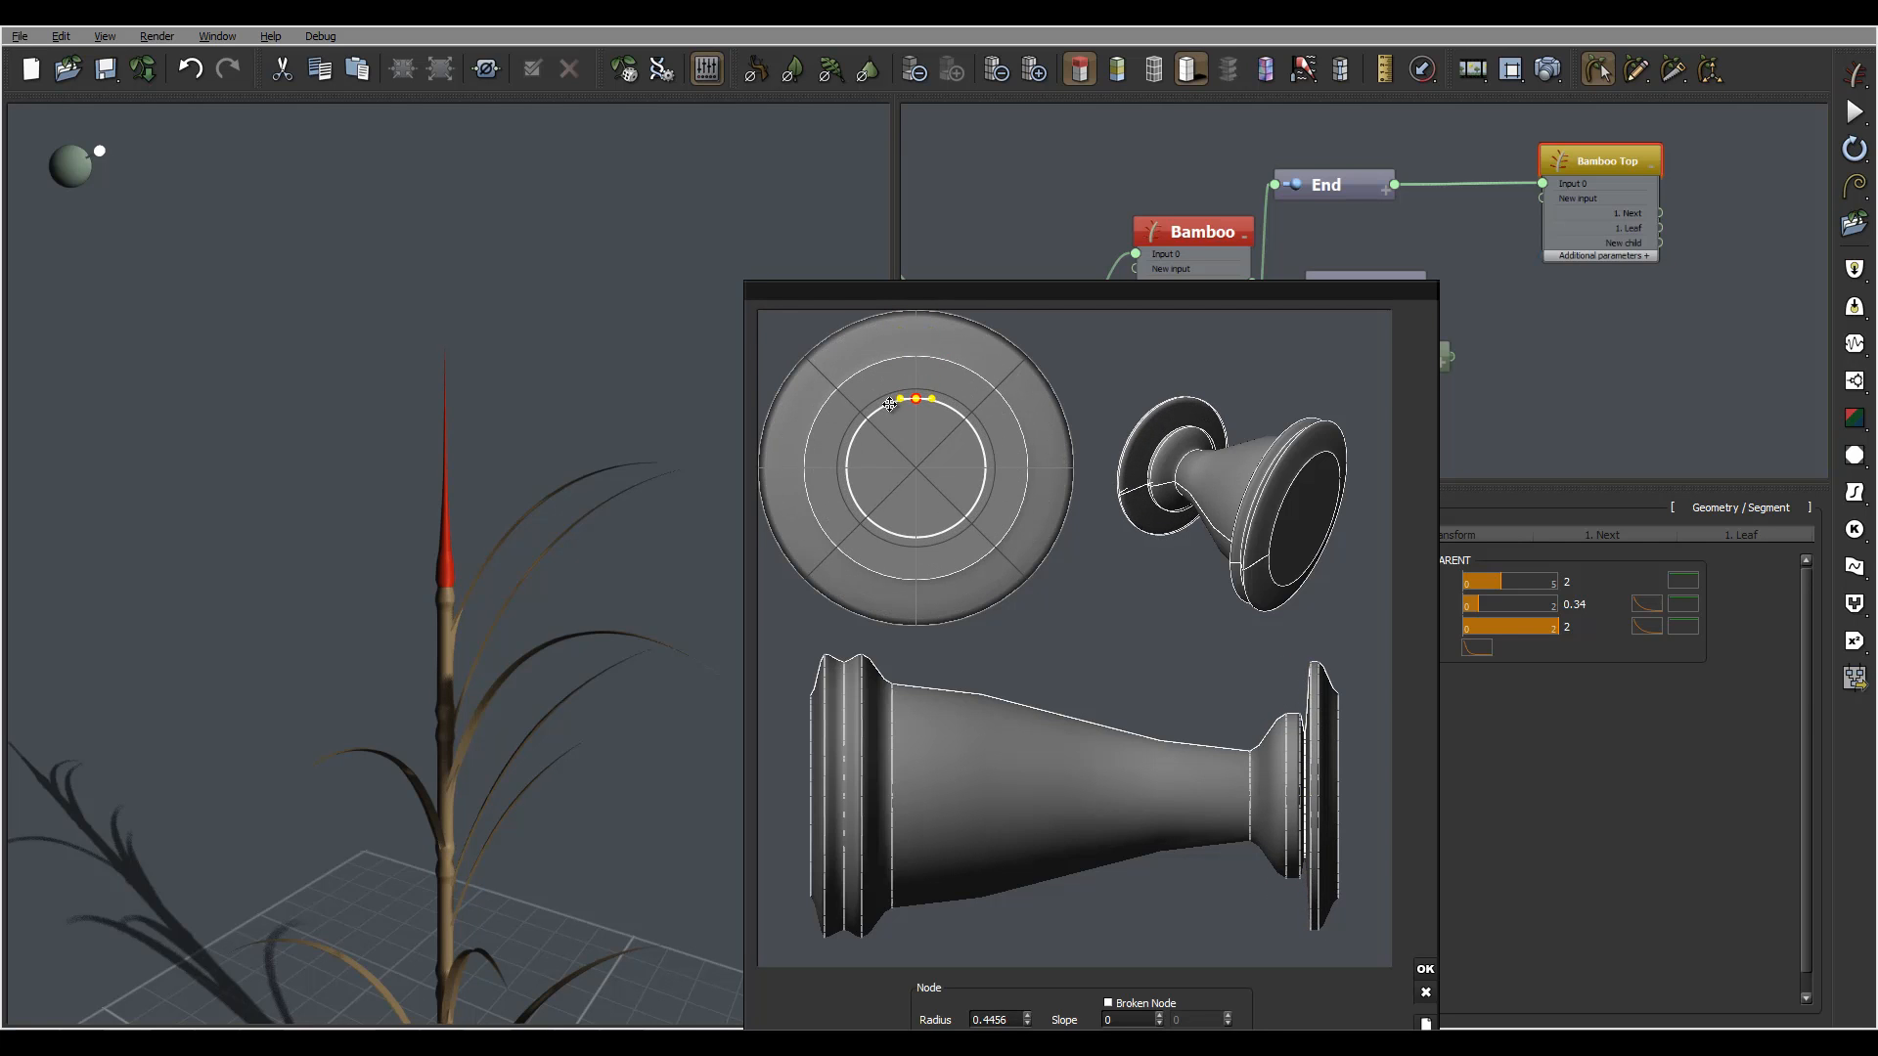
click(1317, 702)
drag(912, 323, 891, 358)
Delete the protruding cross-section near the segment's far end and reduce the end section's radius to about 0.5718
click(1306, 711)
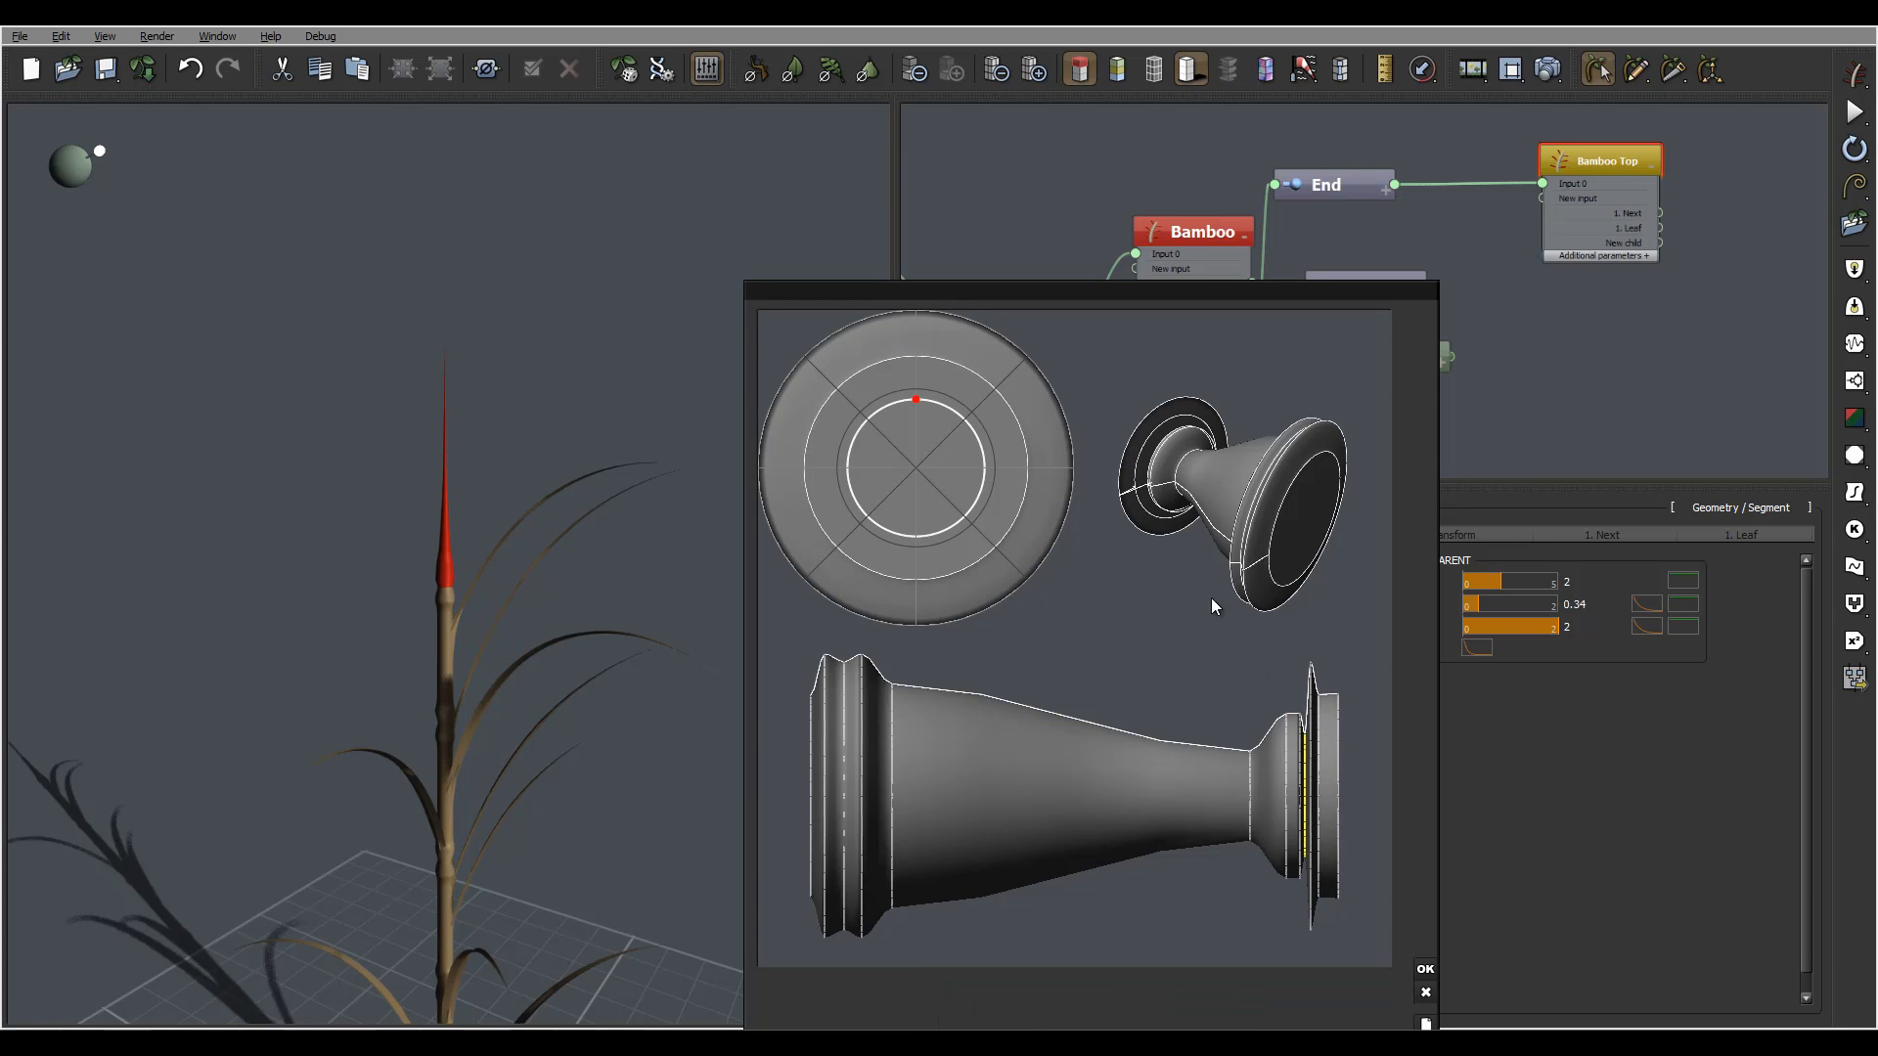
click(1310, 697)
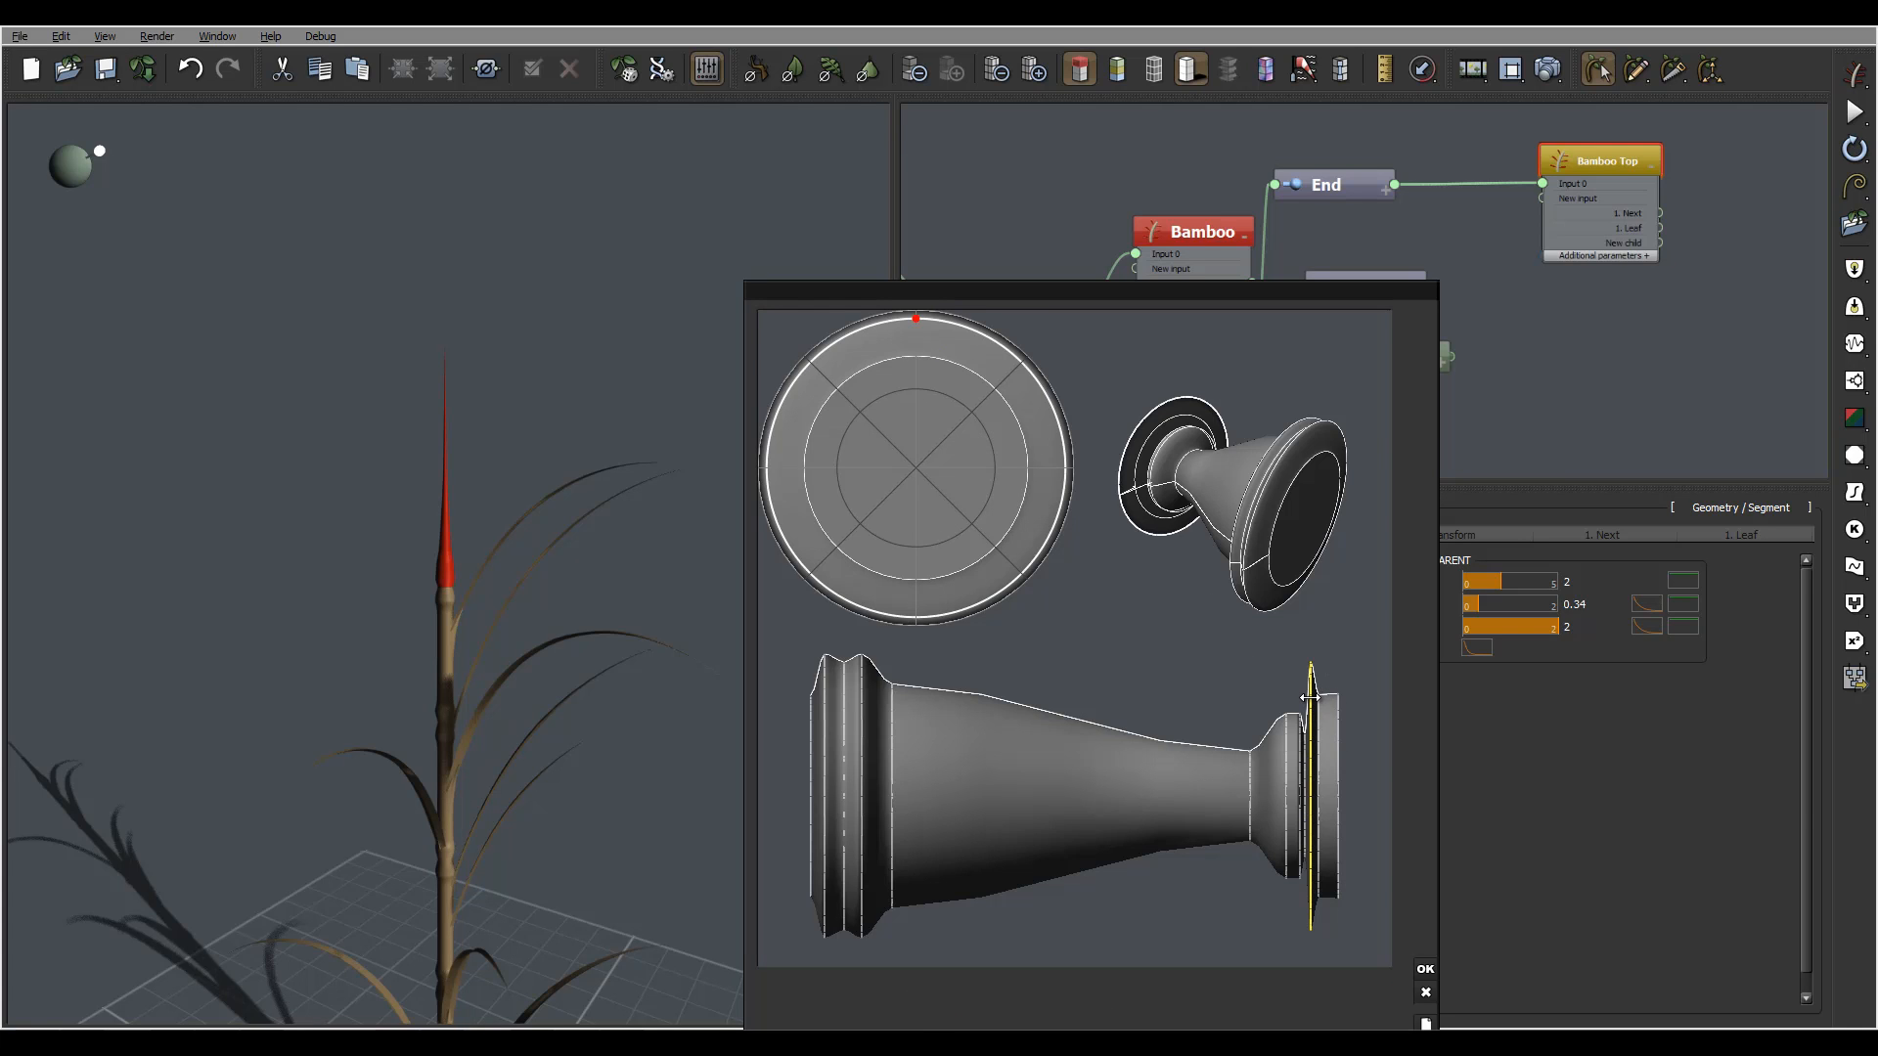
key(Delete)
click(1338, 731)
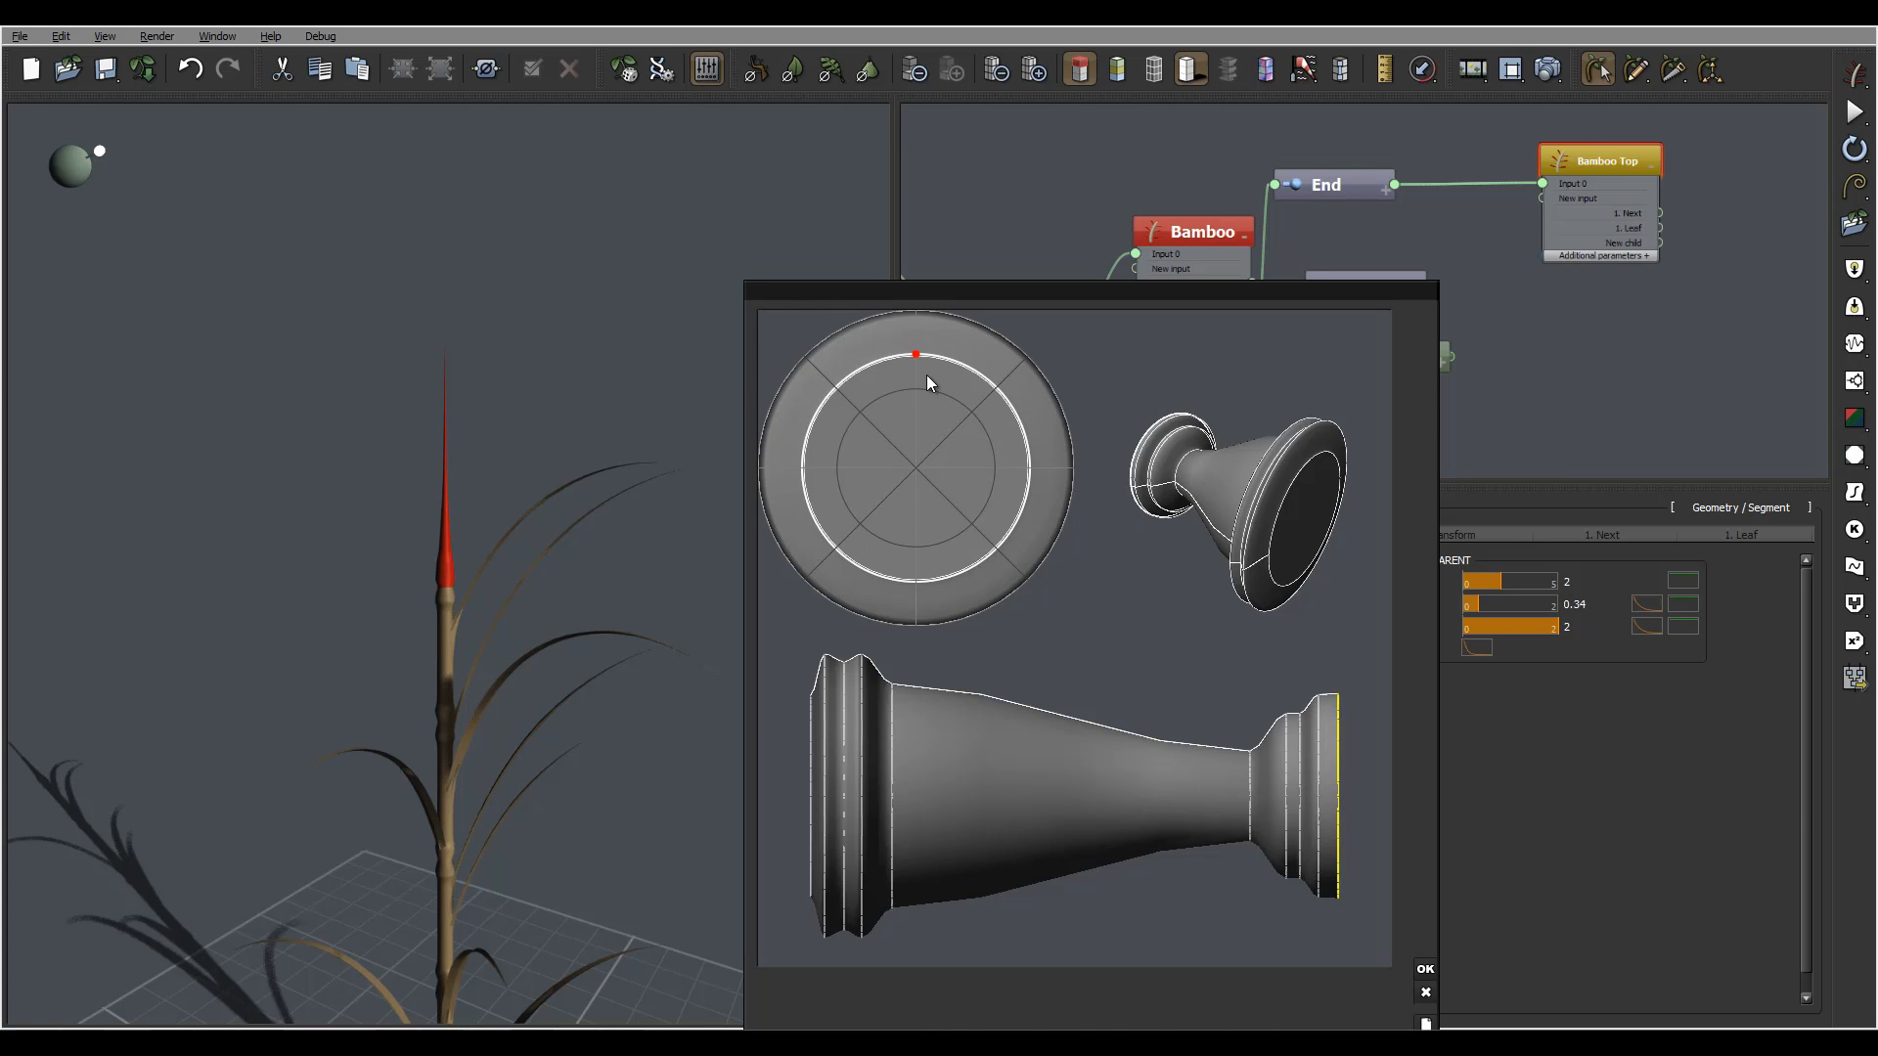
drag(915, 354, 880, 391)
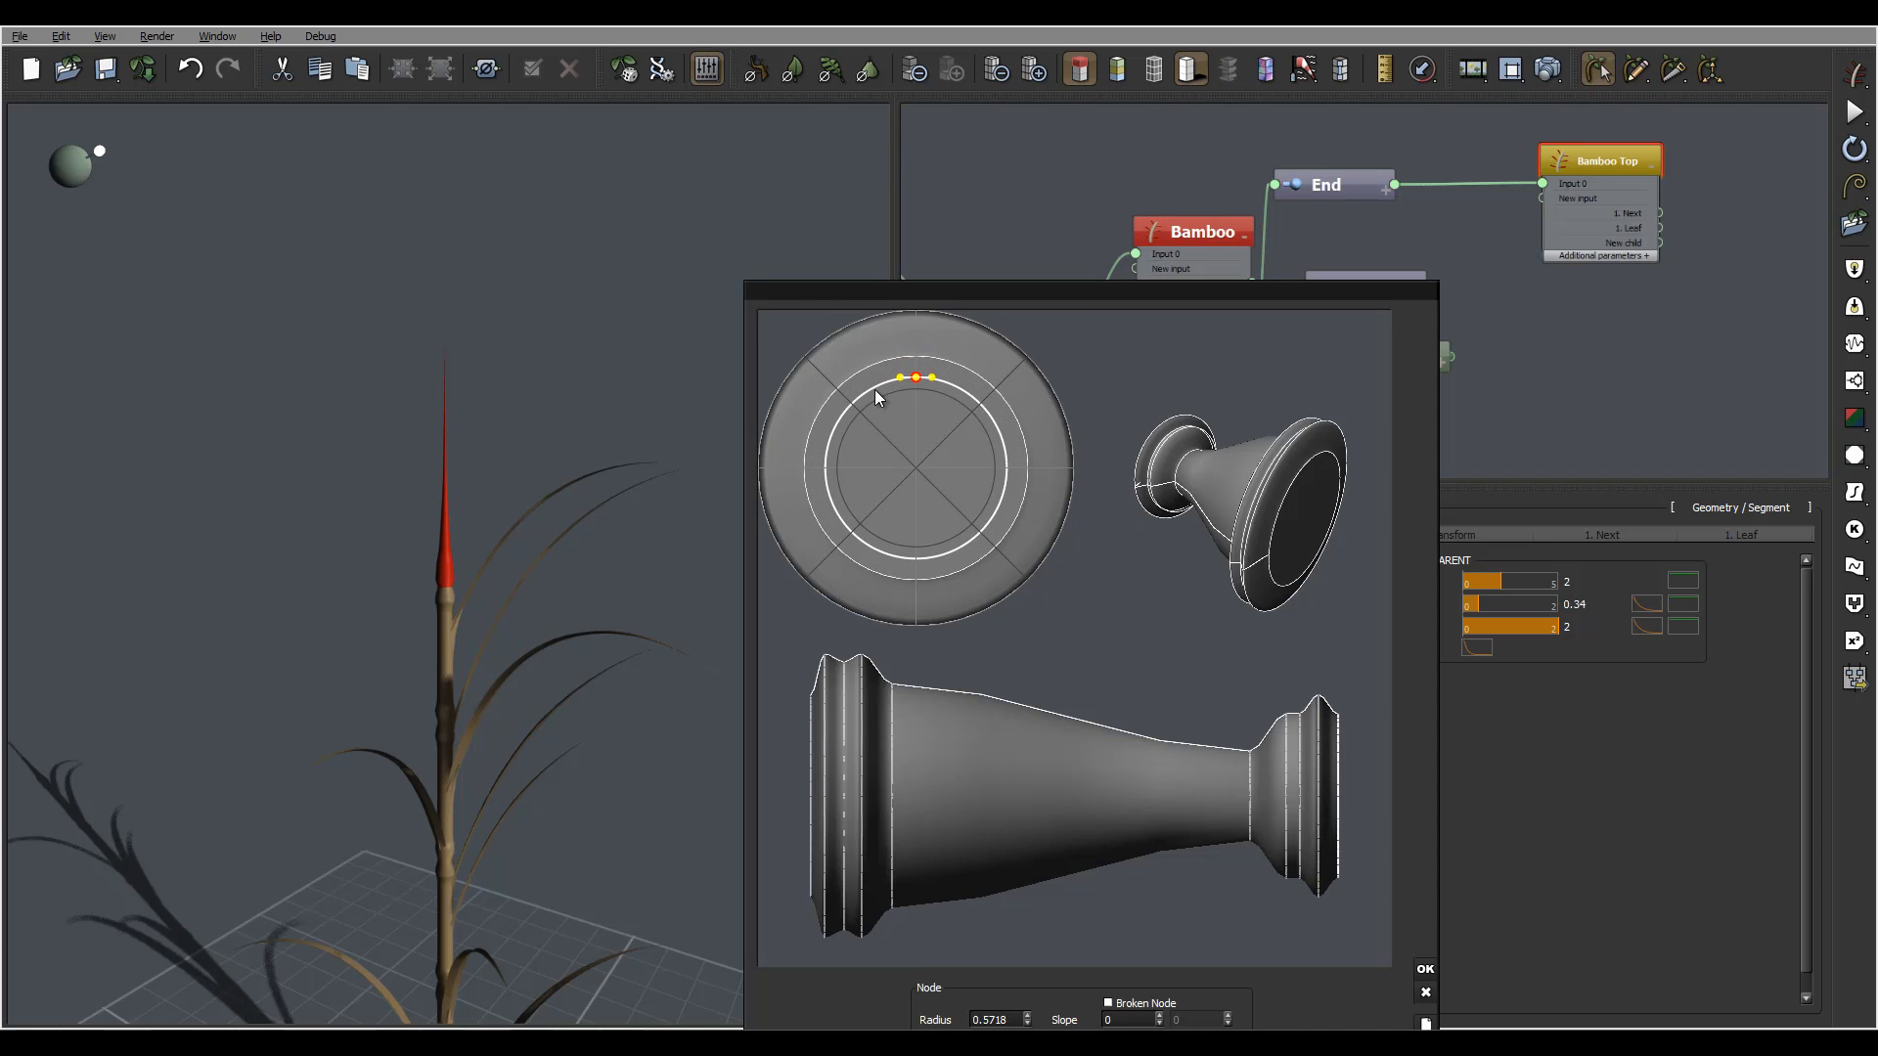
Accept the section edits and raise the Bamboo Top inherit ratio profile's keypoints to about X 0.4919, Y 0.5711 and X 1, Y 0.3073
click(1426, 971)
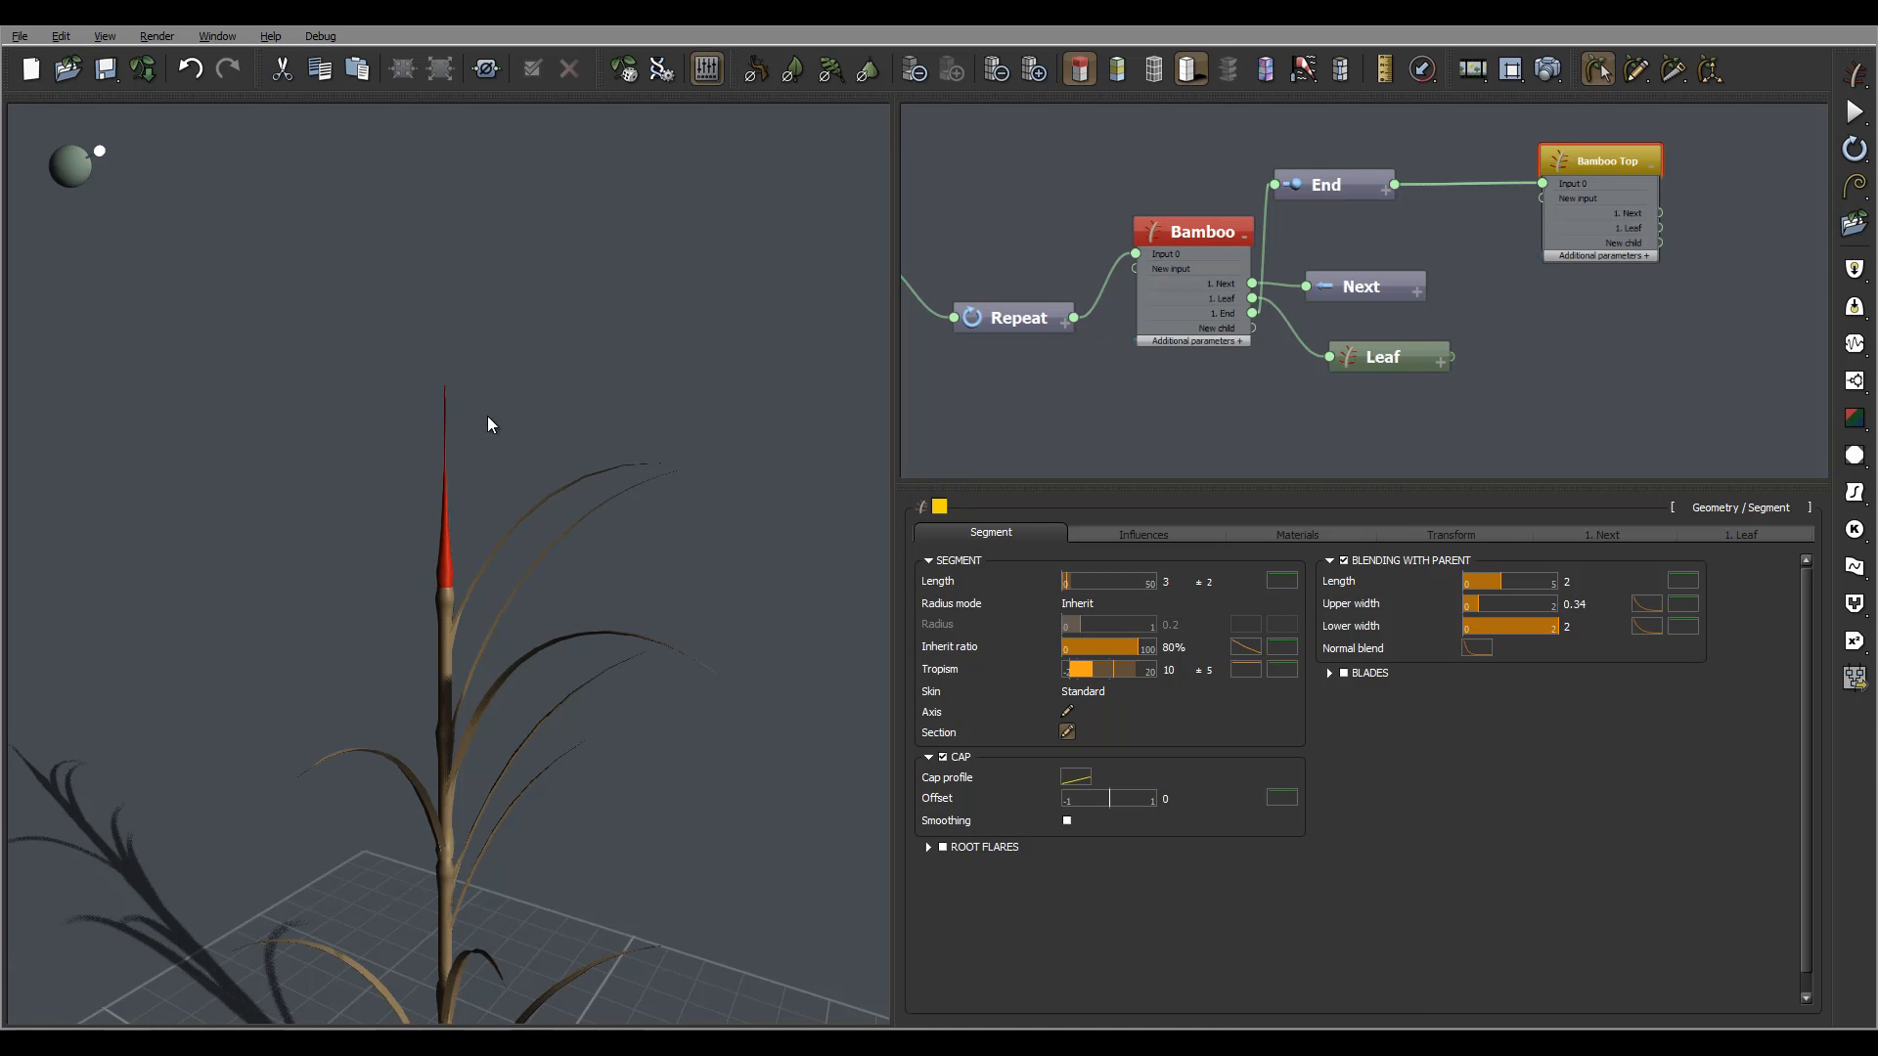
mouse_move(487, 424)
mouse_down()
mouse_move(598, 347)
mouse_move(575, 493)
mouse_up()
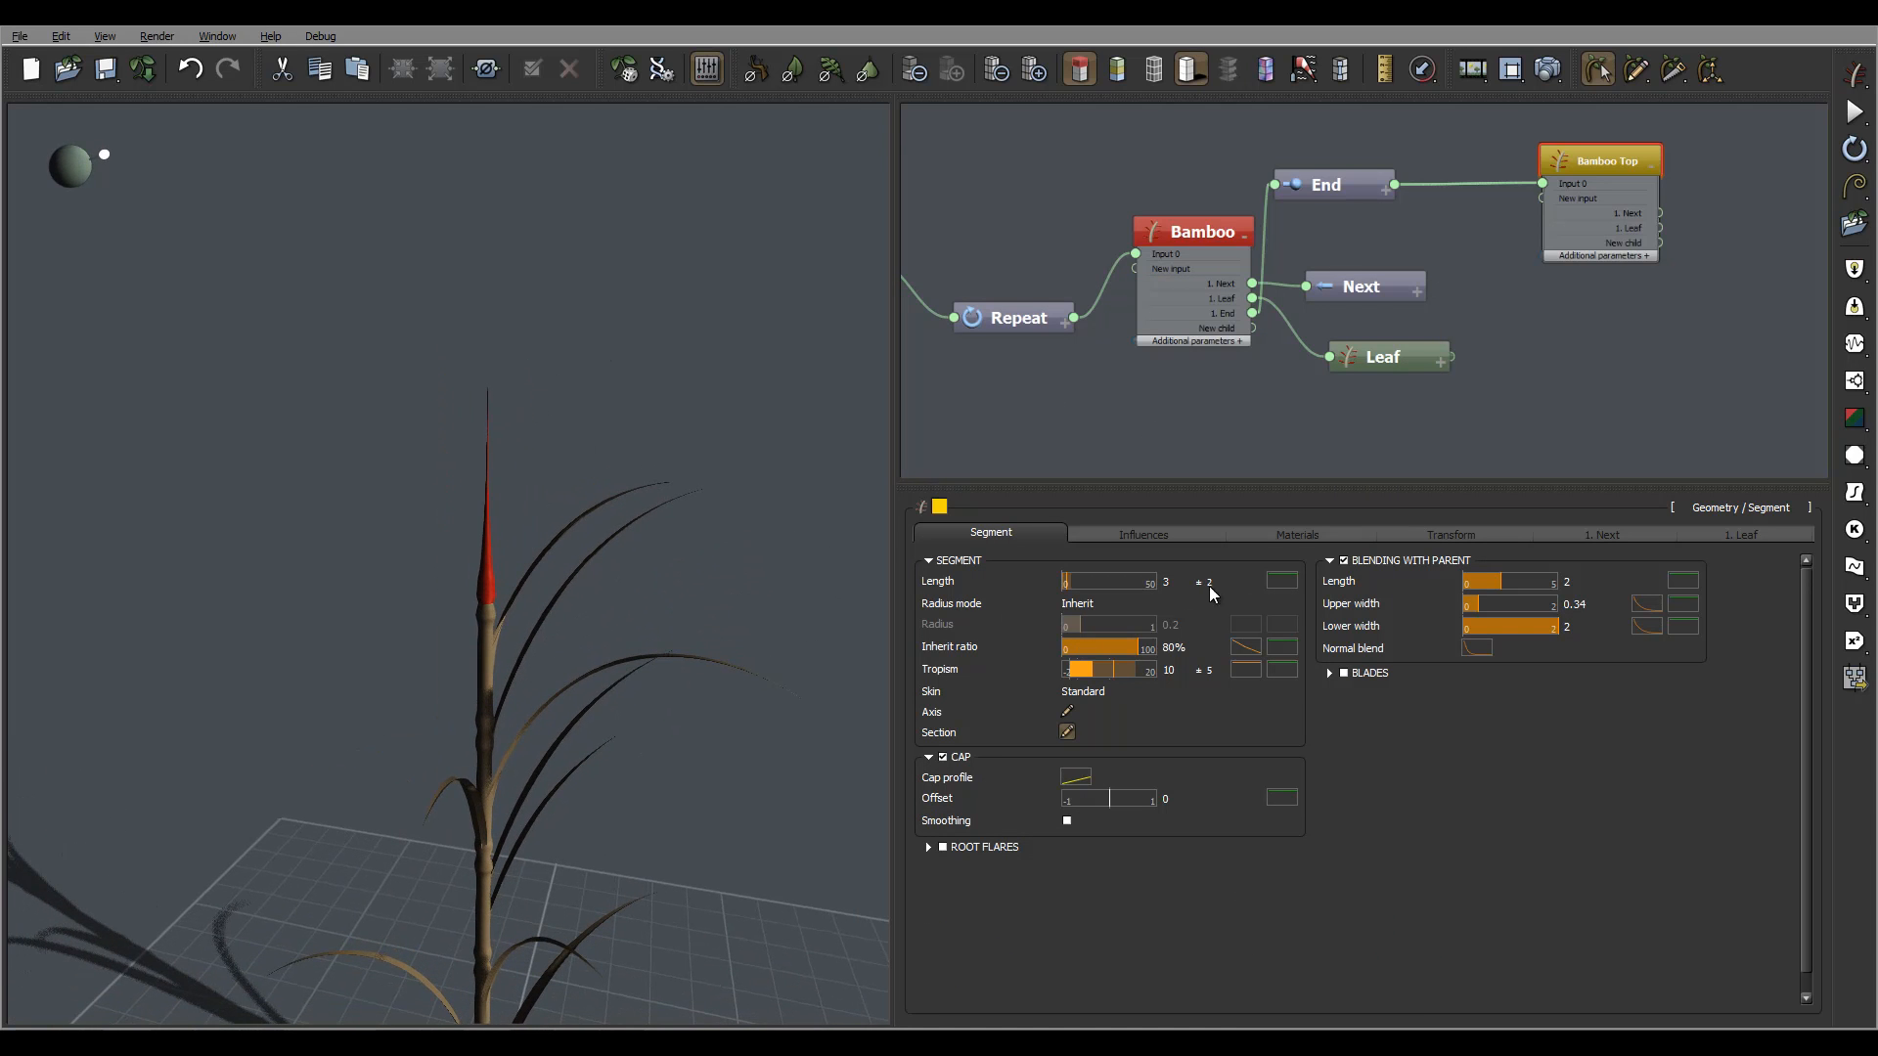
click(1245, 647)
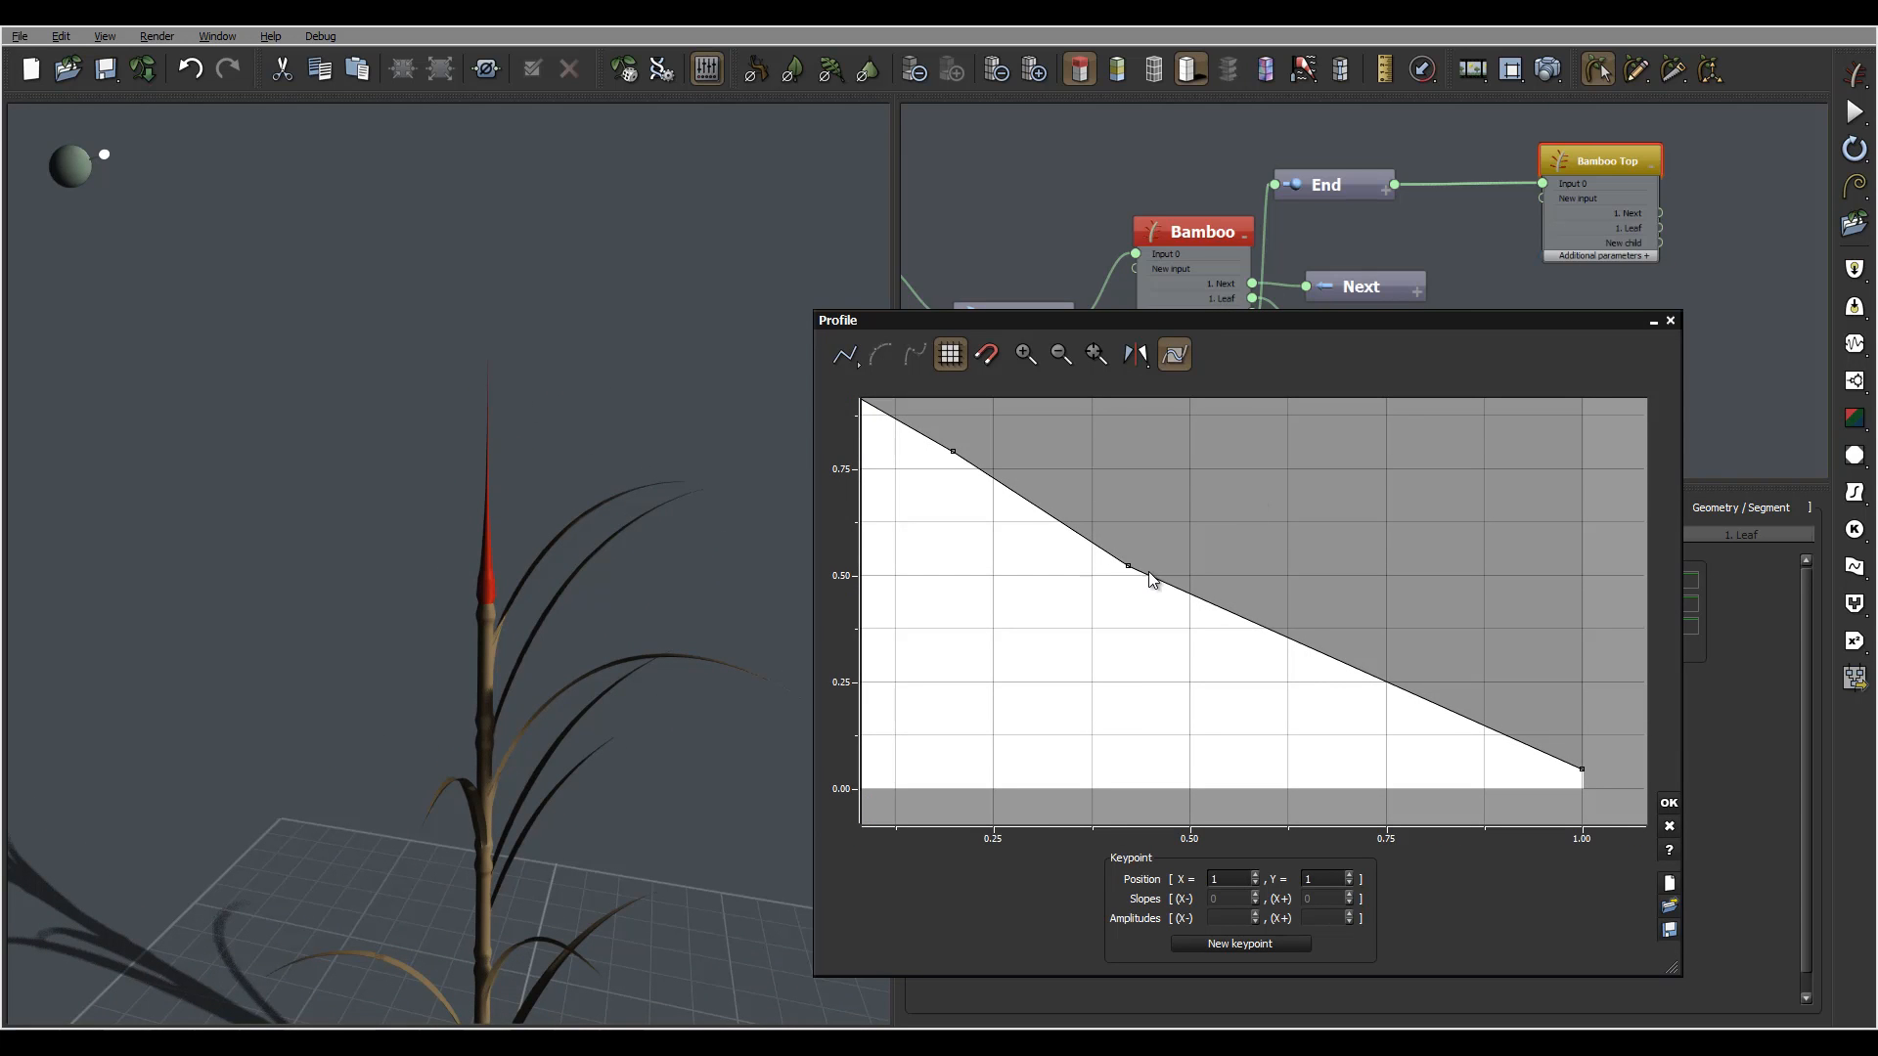
drag(1125, 563, 1184, 544)
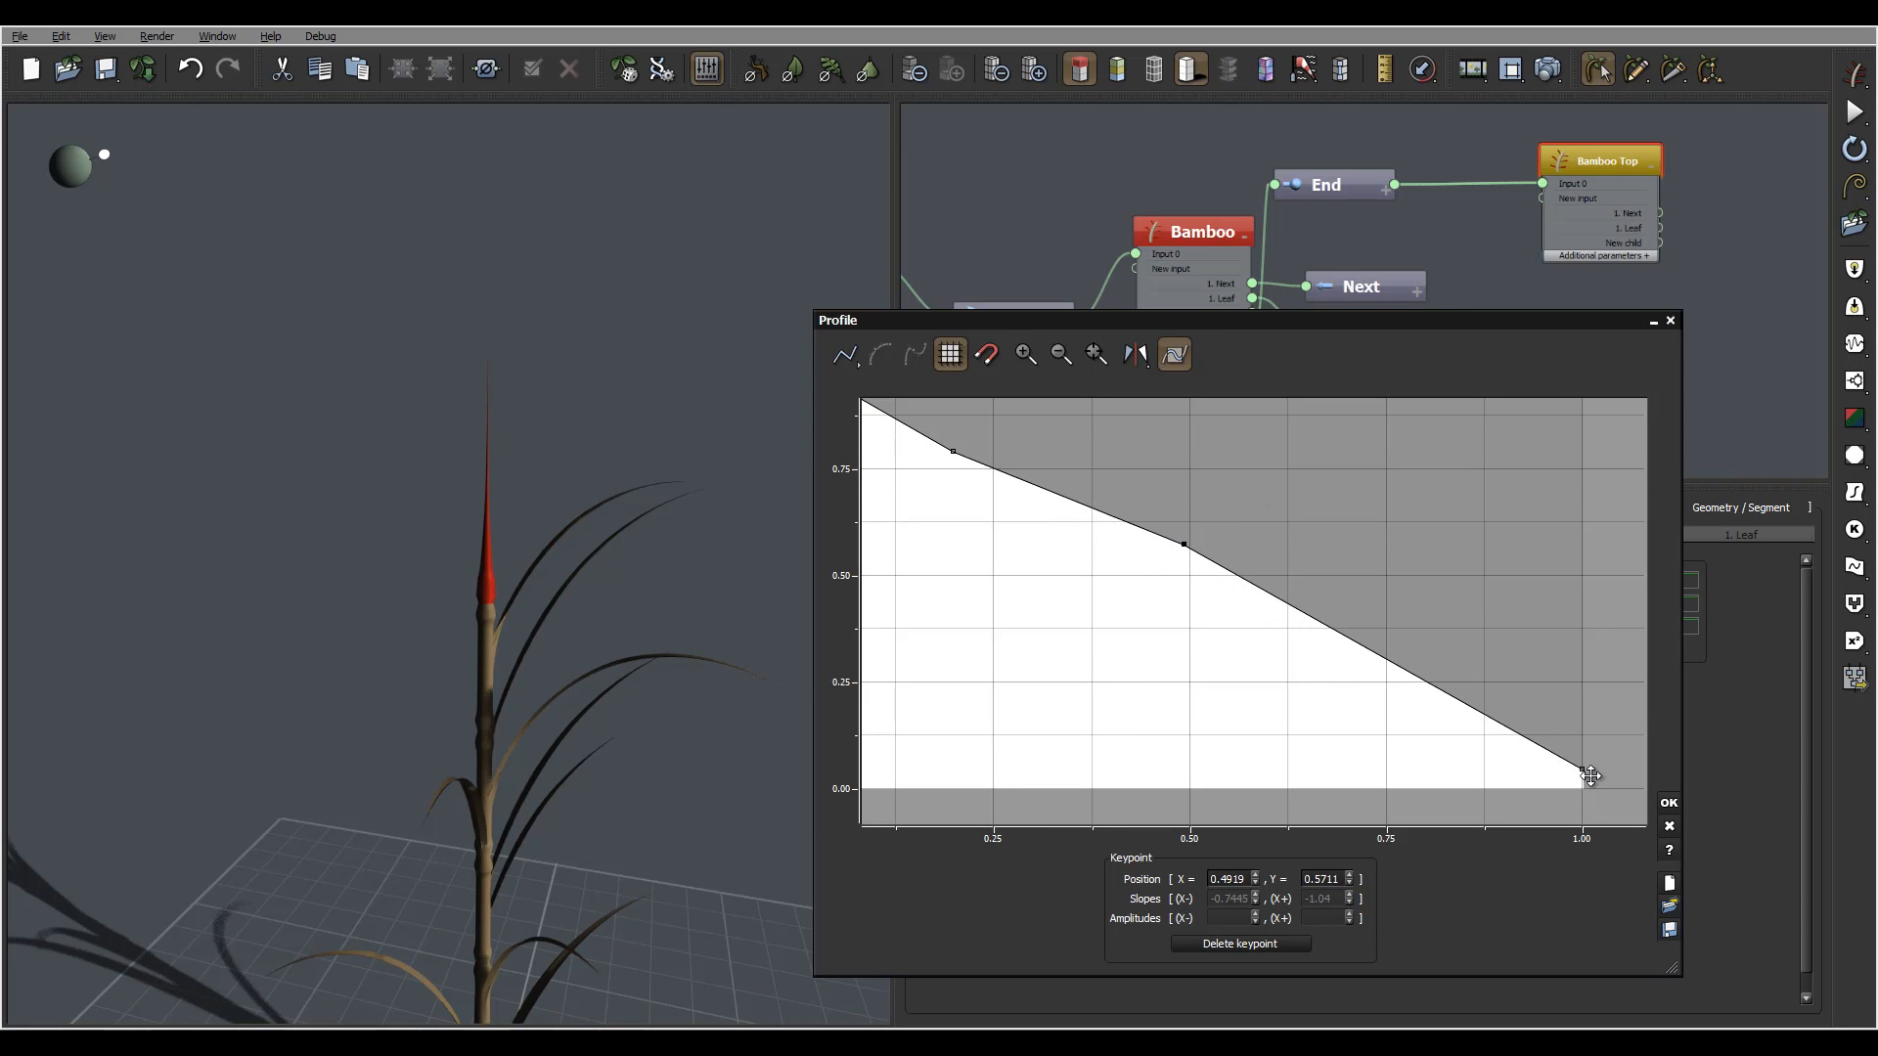
drag(1591, 776, 1582, 657)
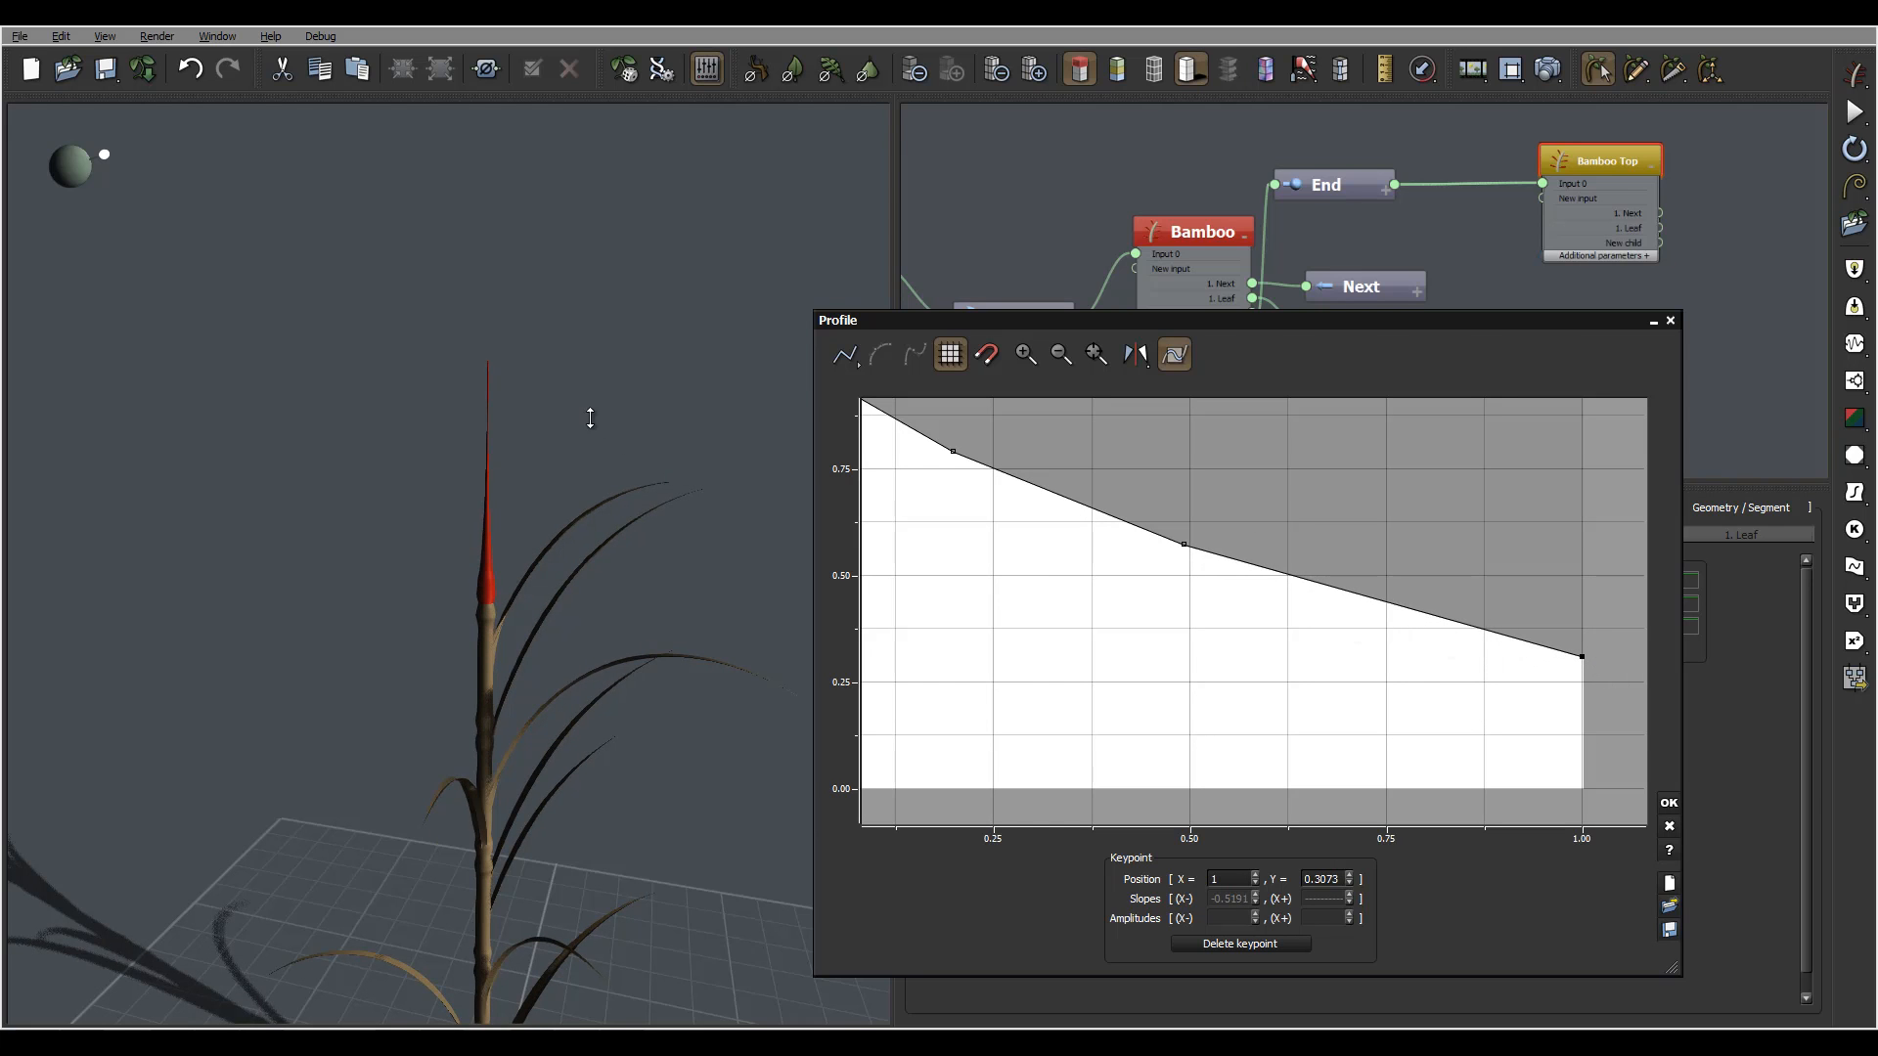
drag(590, 417, 685, 469)
click(1668, 804)
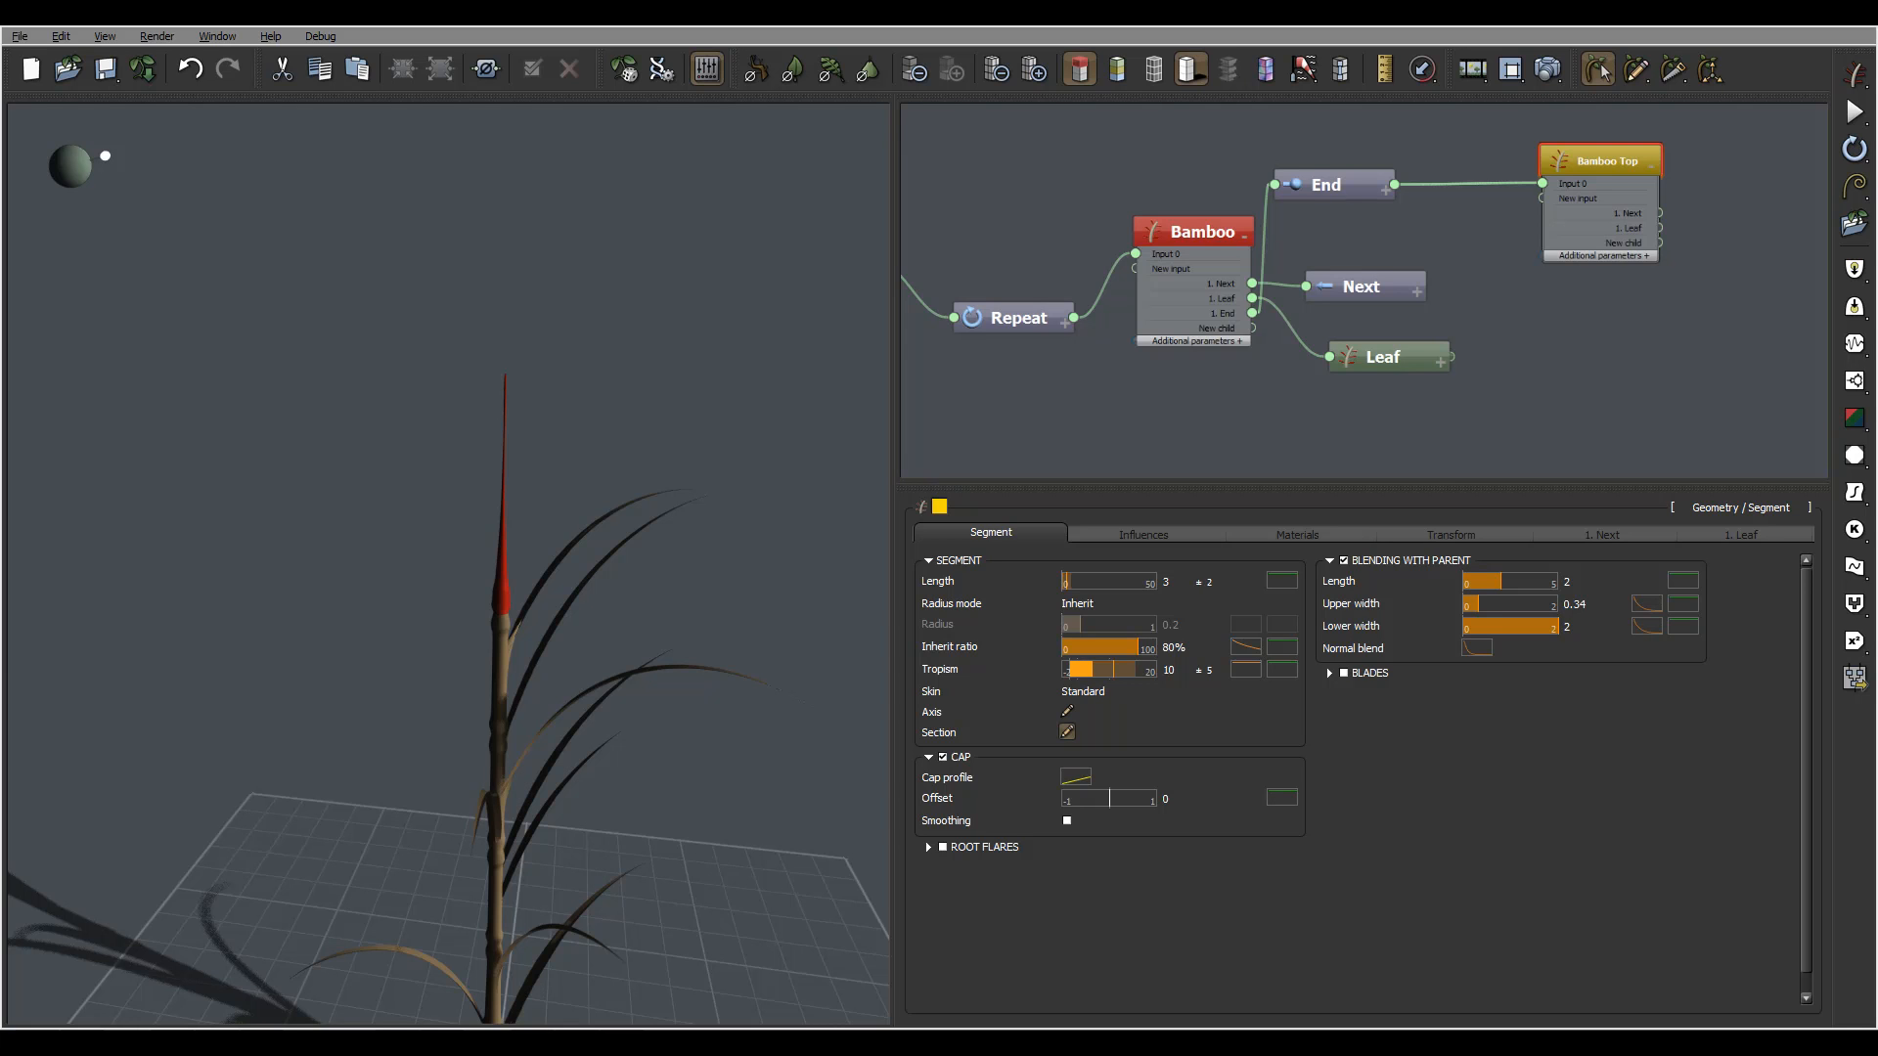
Enable the first local bias on the Bamboo Top segment as a Curl with a strength of 0.1
drag(574, 442, 533, 497)
click(1154, 534)
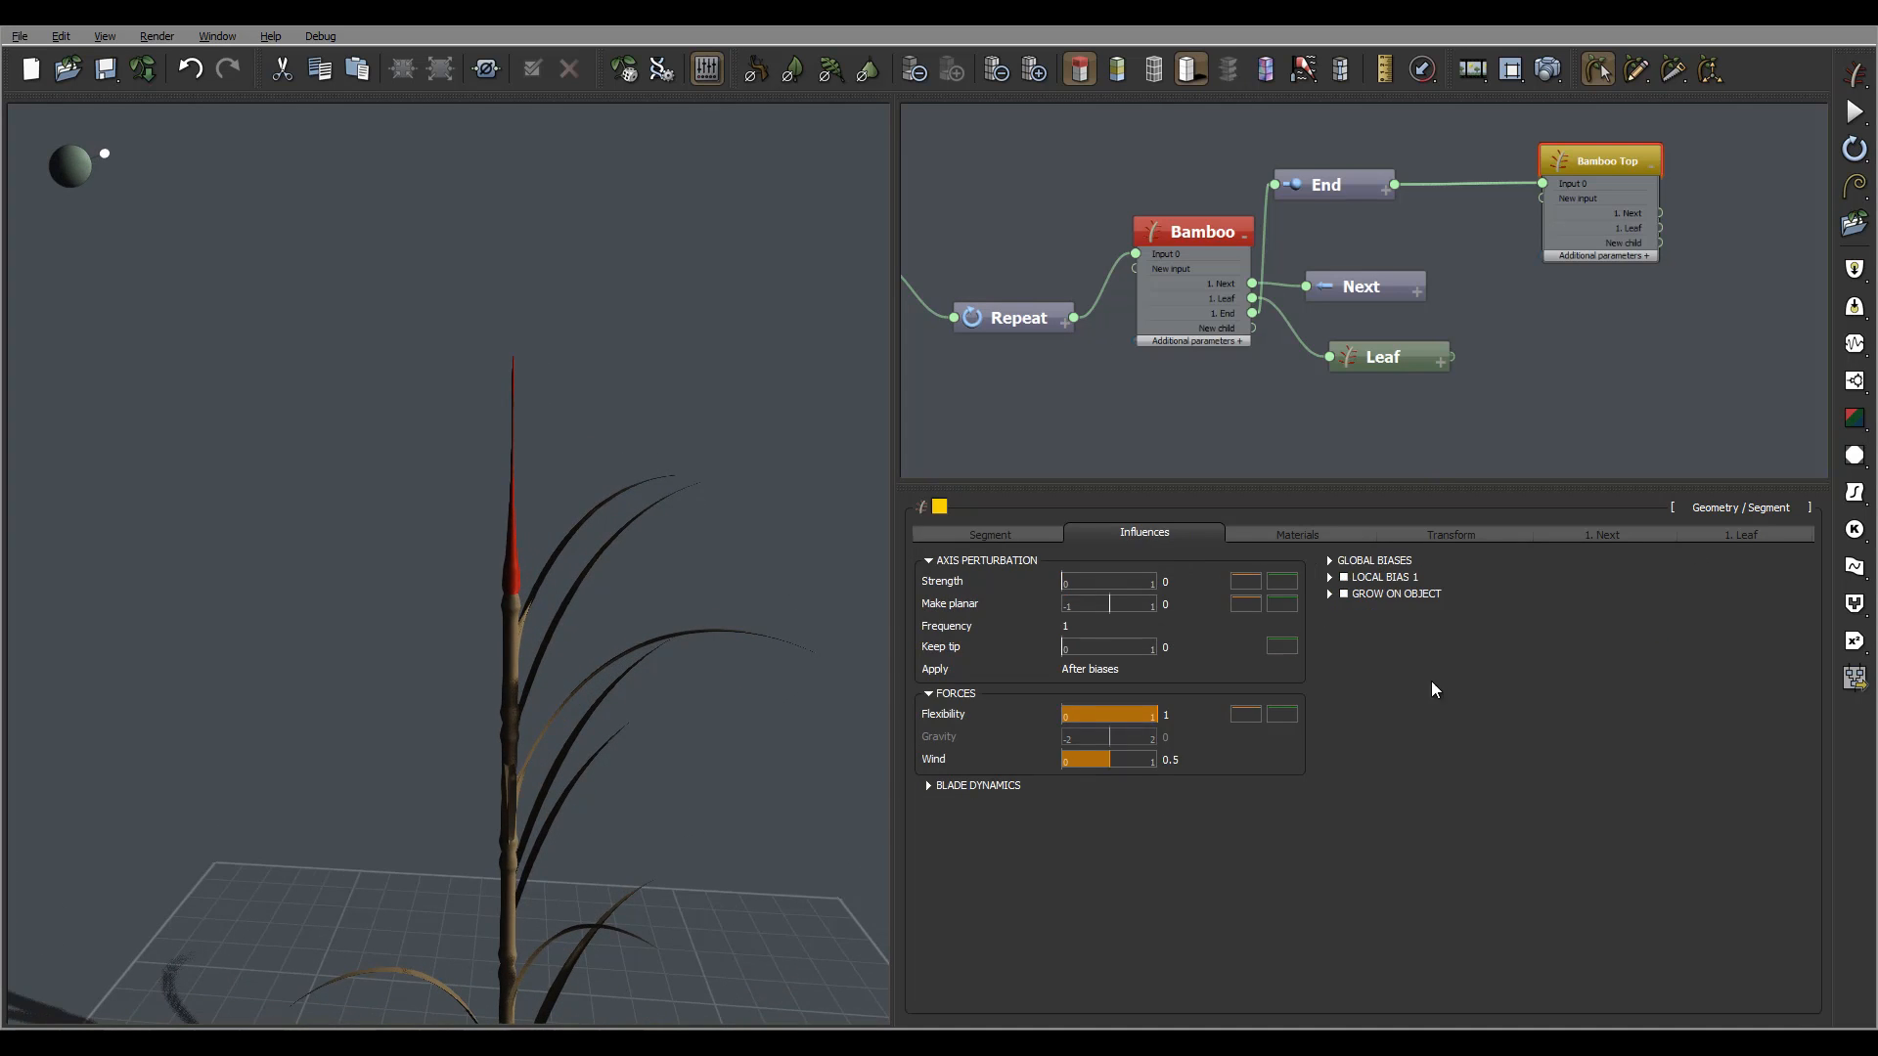
click(1331, 577)
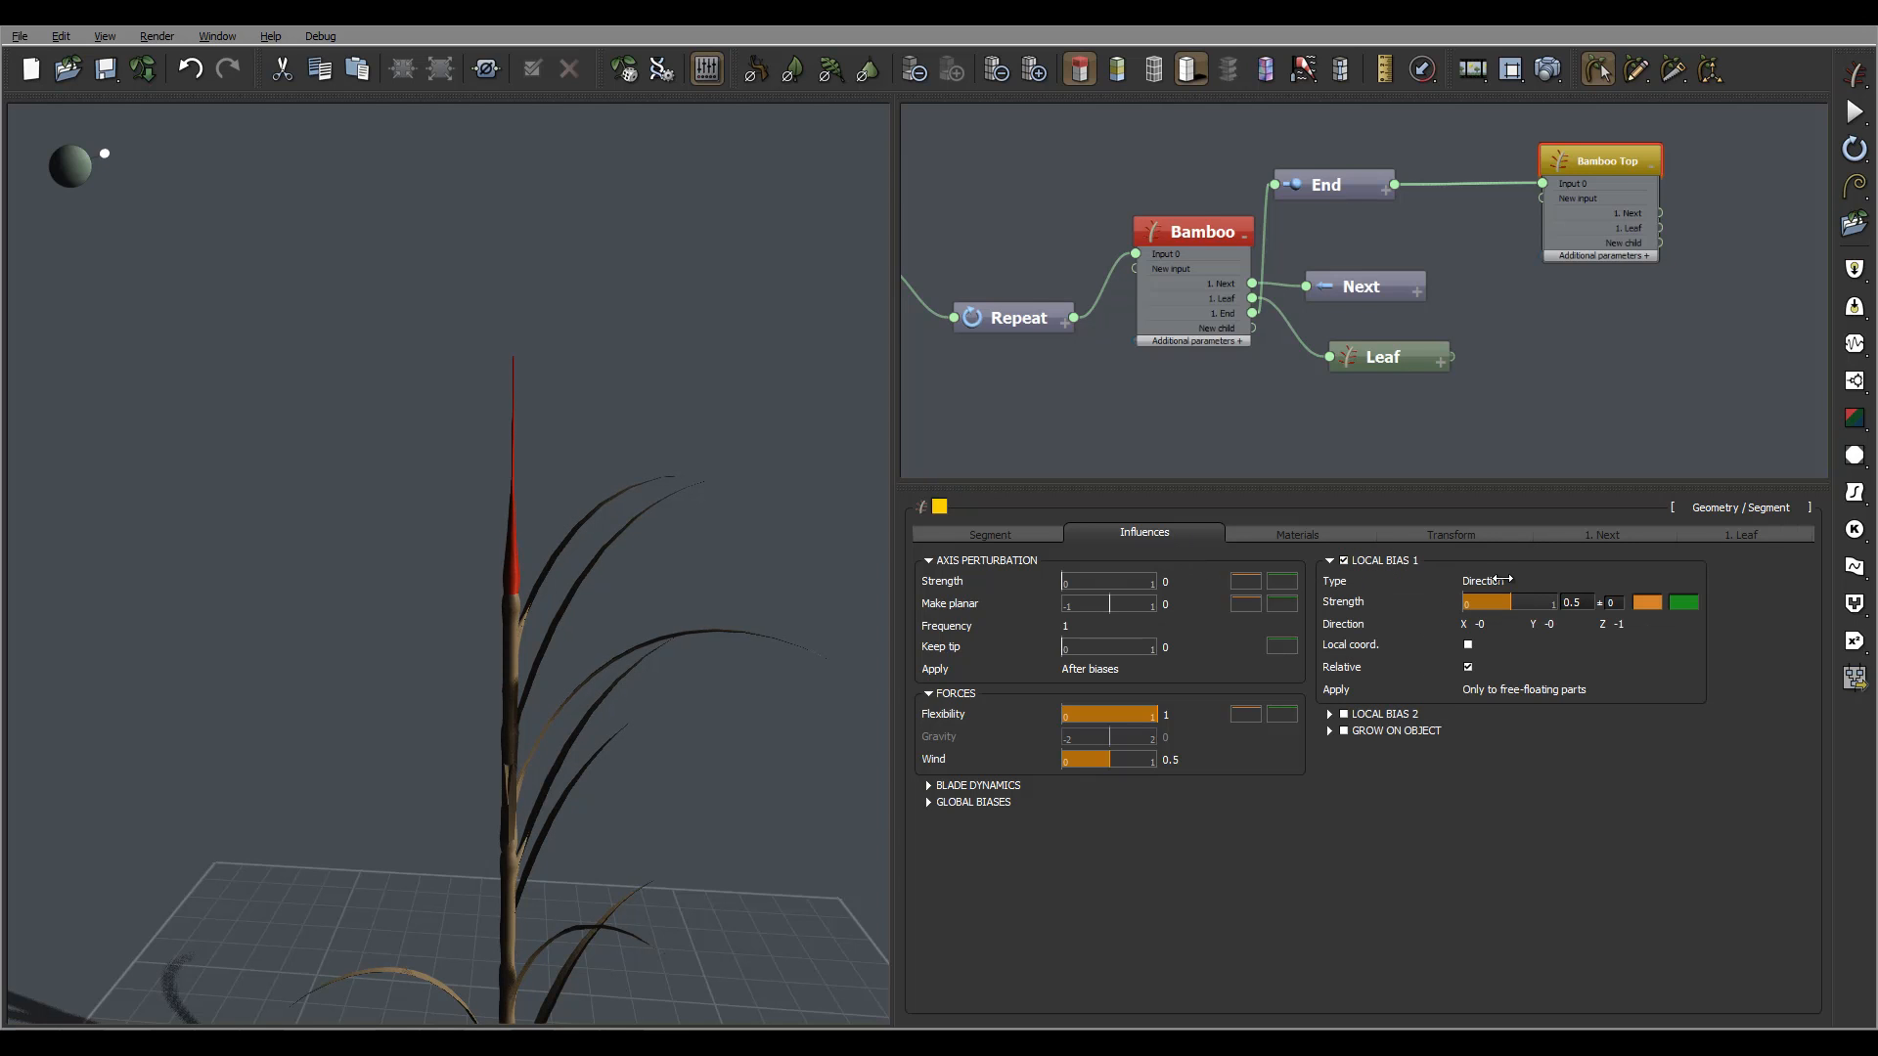
click(1502, 580)
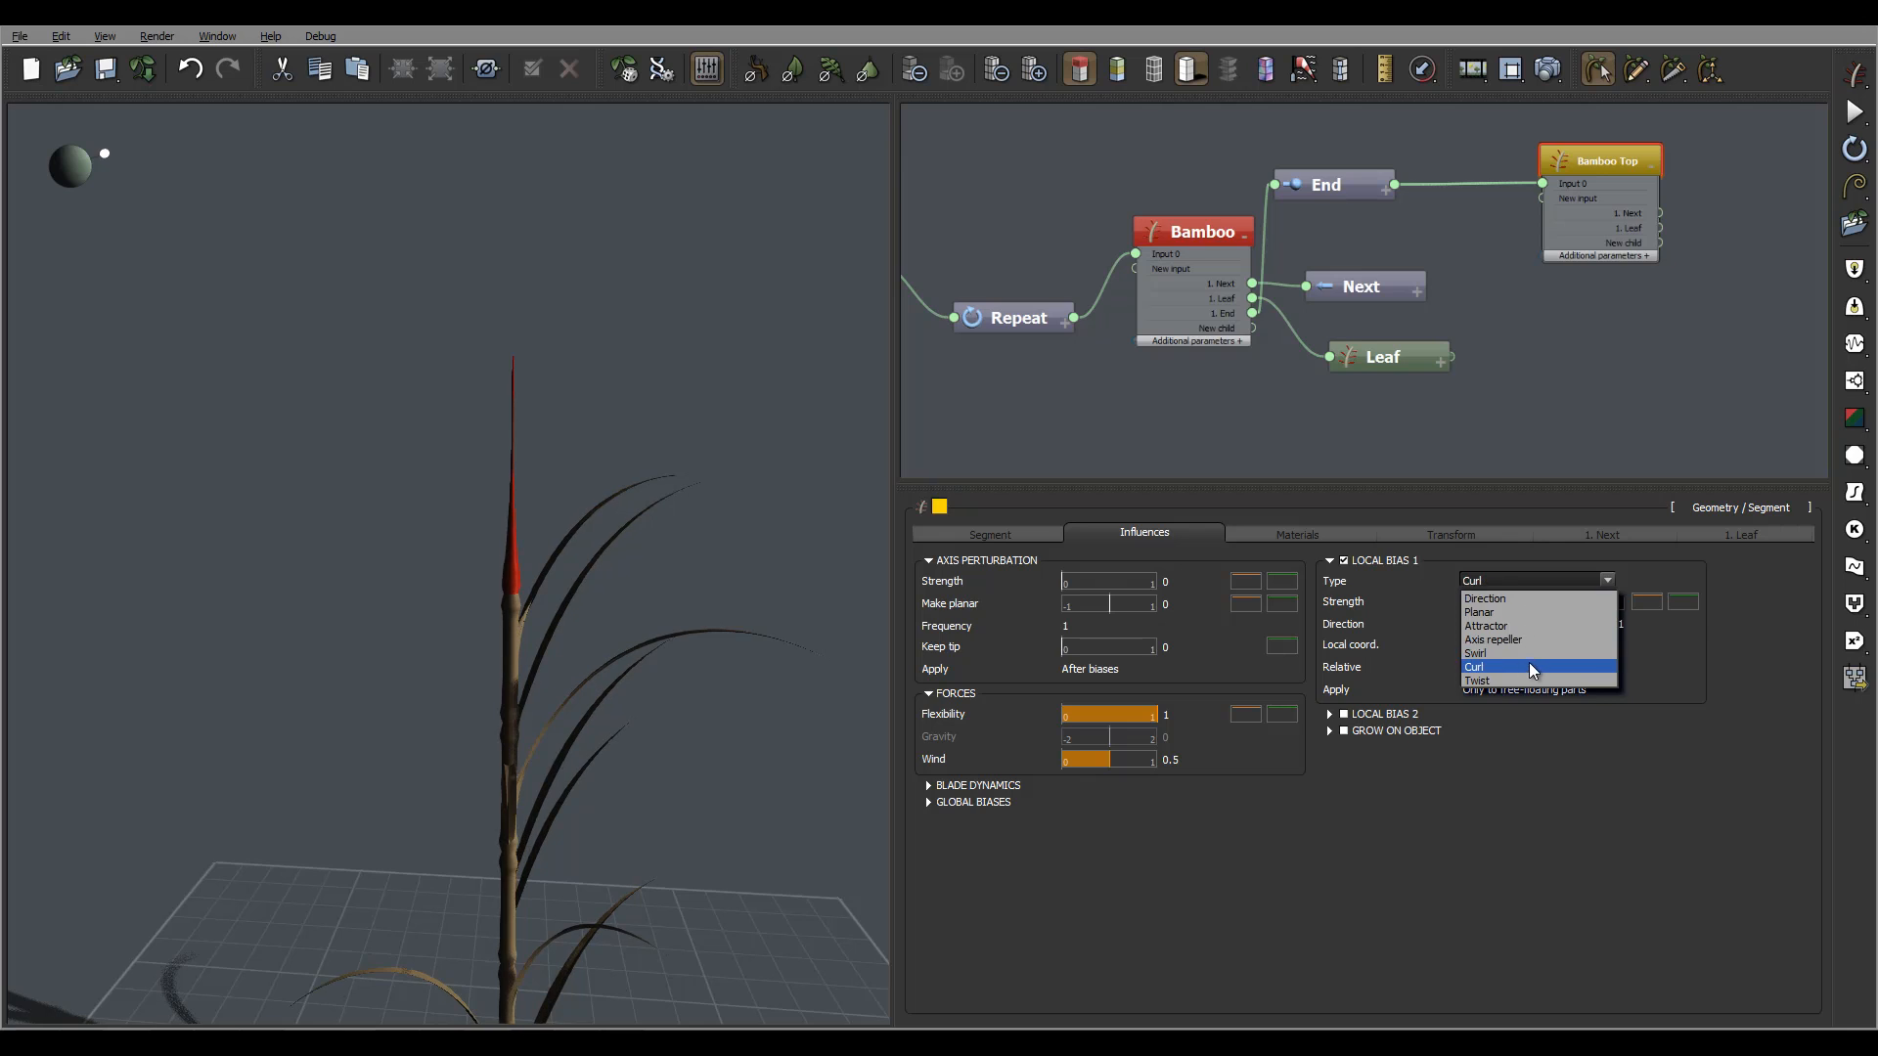
click(1527, 662)
click(1585, 603)
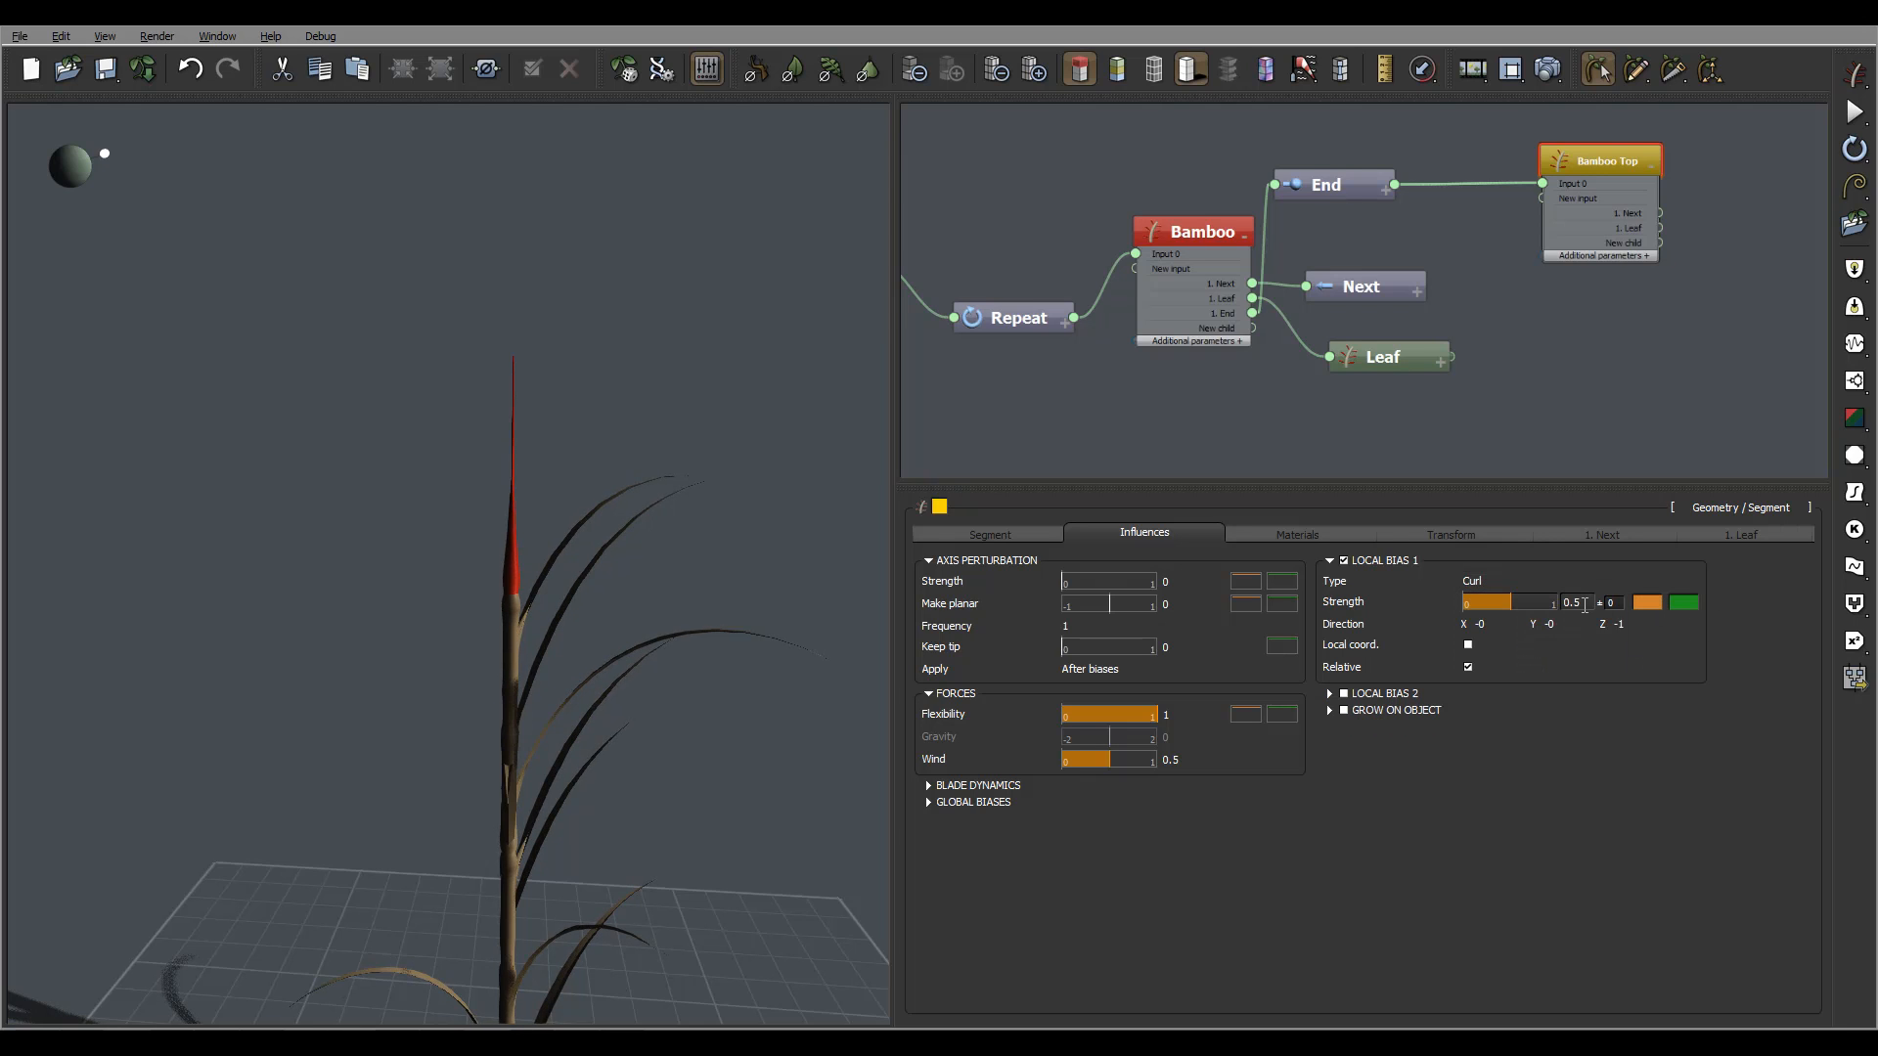
text(0.1)
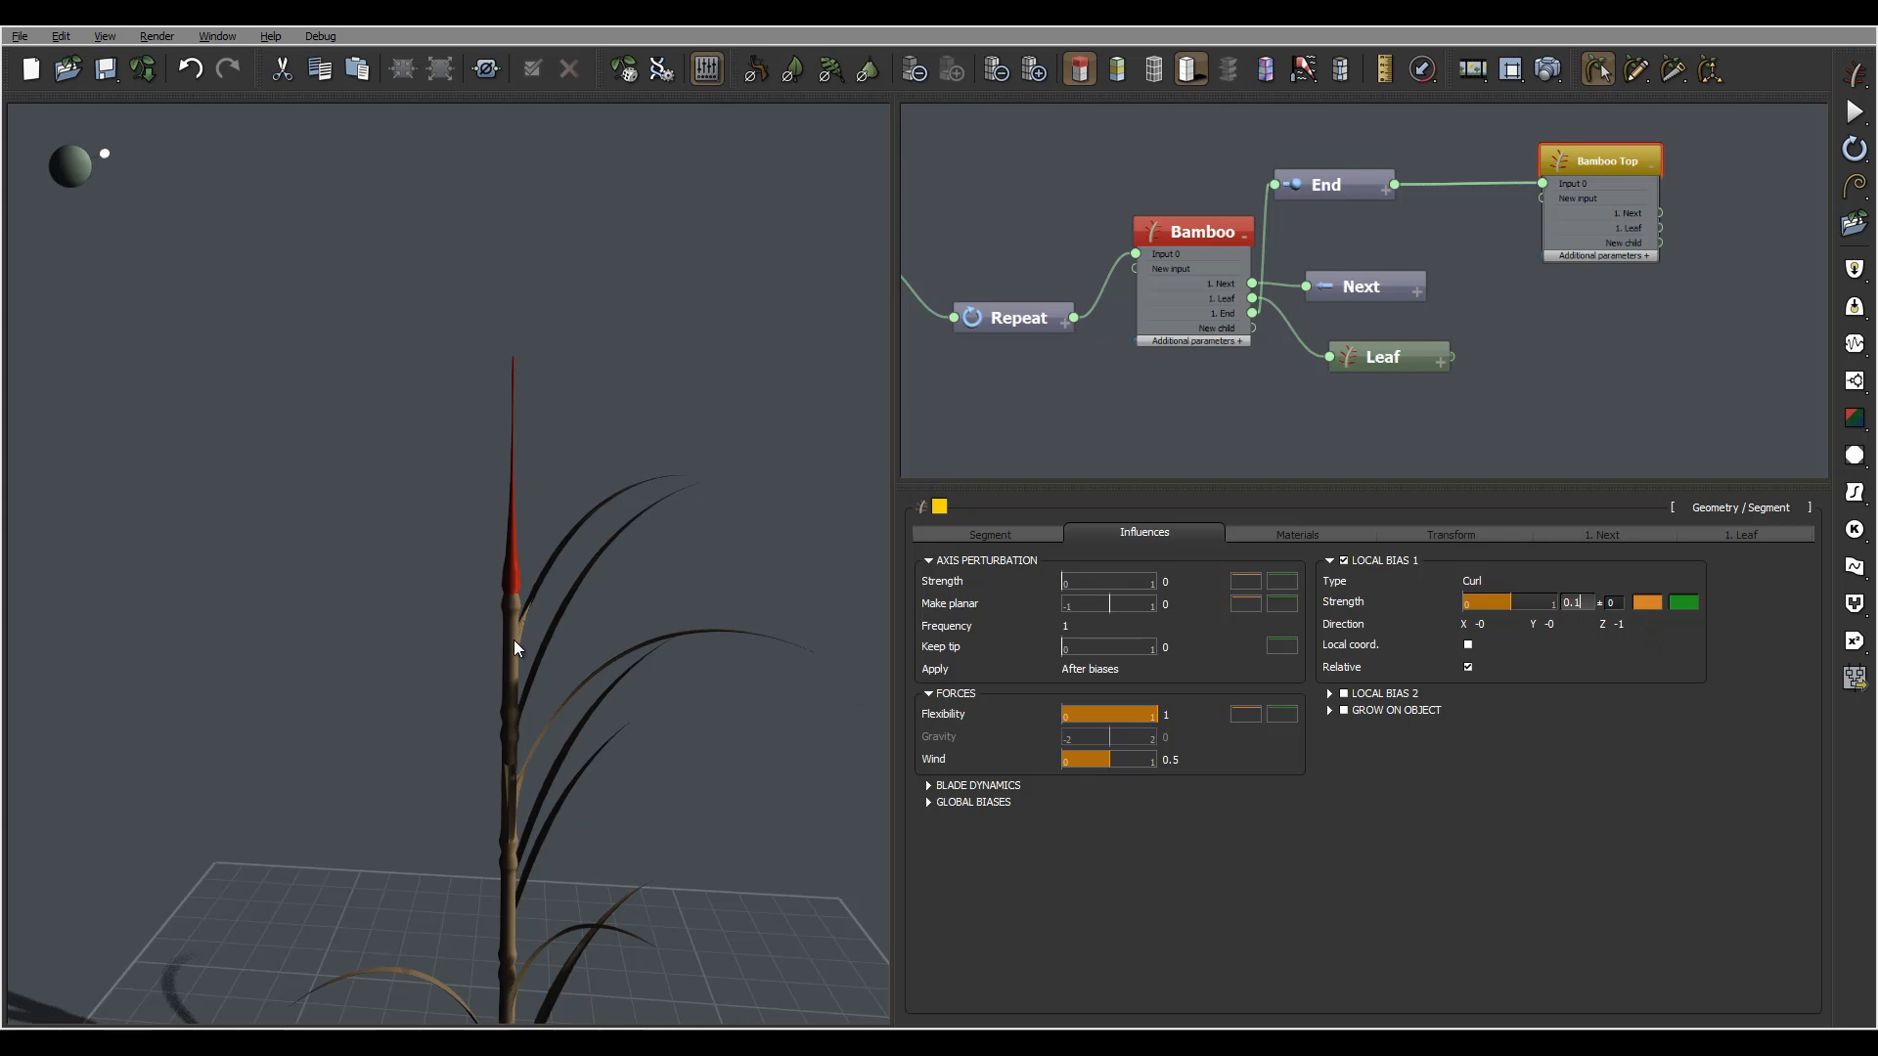
key(Return)
right_drag(678, 525, 409, 419)
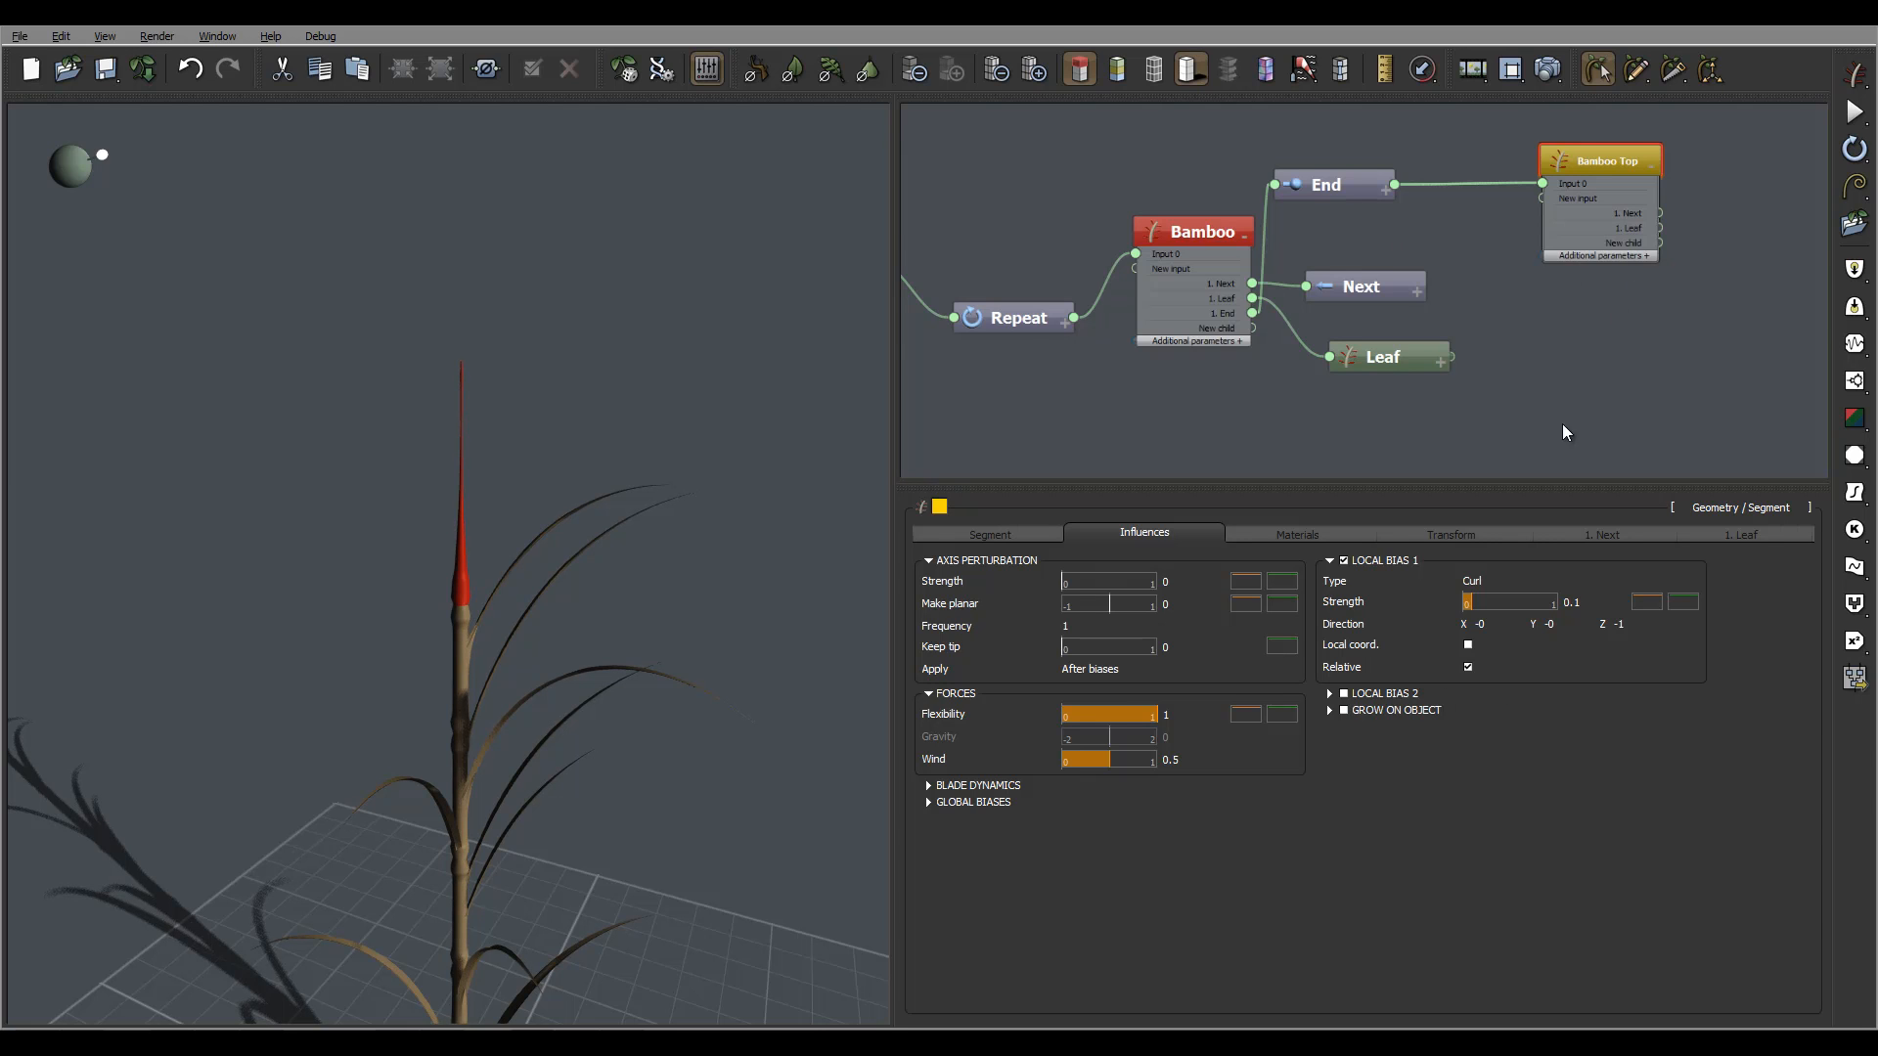
right_drag(408, 485, 576, 509)
Change the Leaf node's color to violet
middle_drag(1740, 264, 1460, 219)
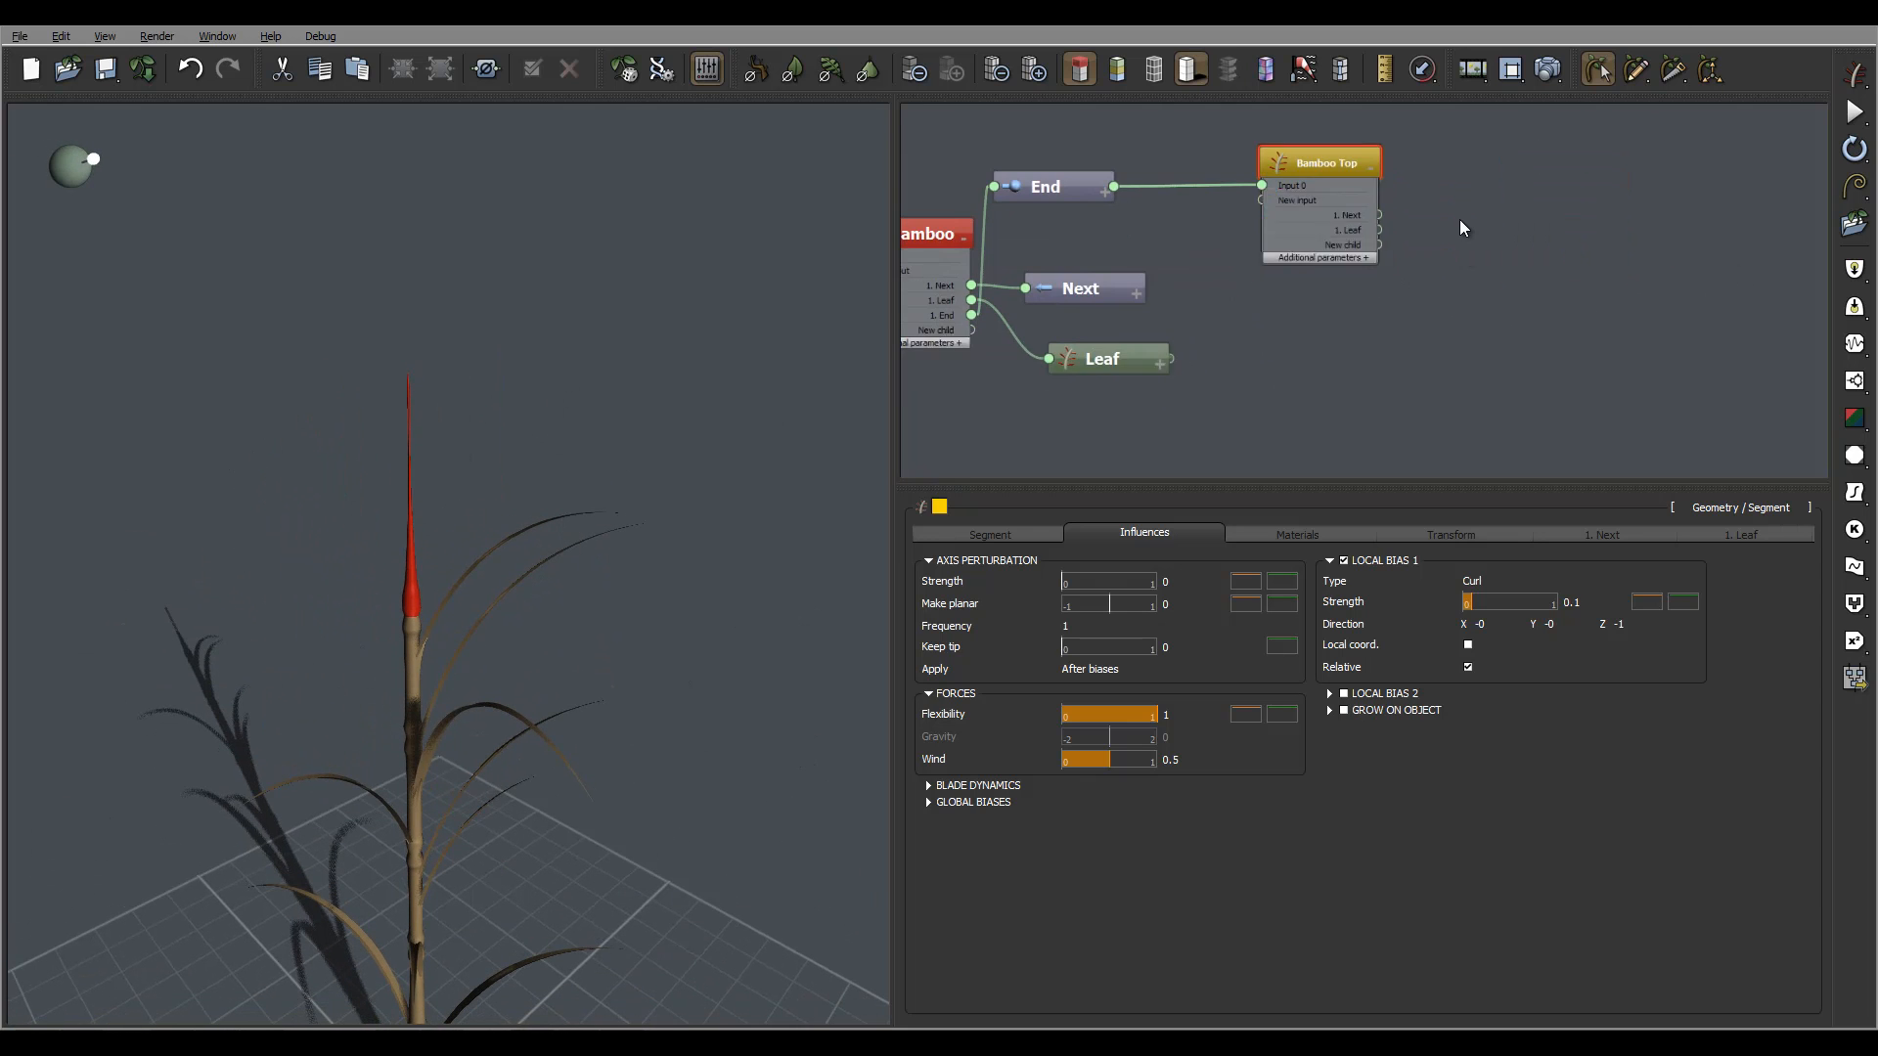
click(1083, 313)
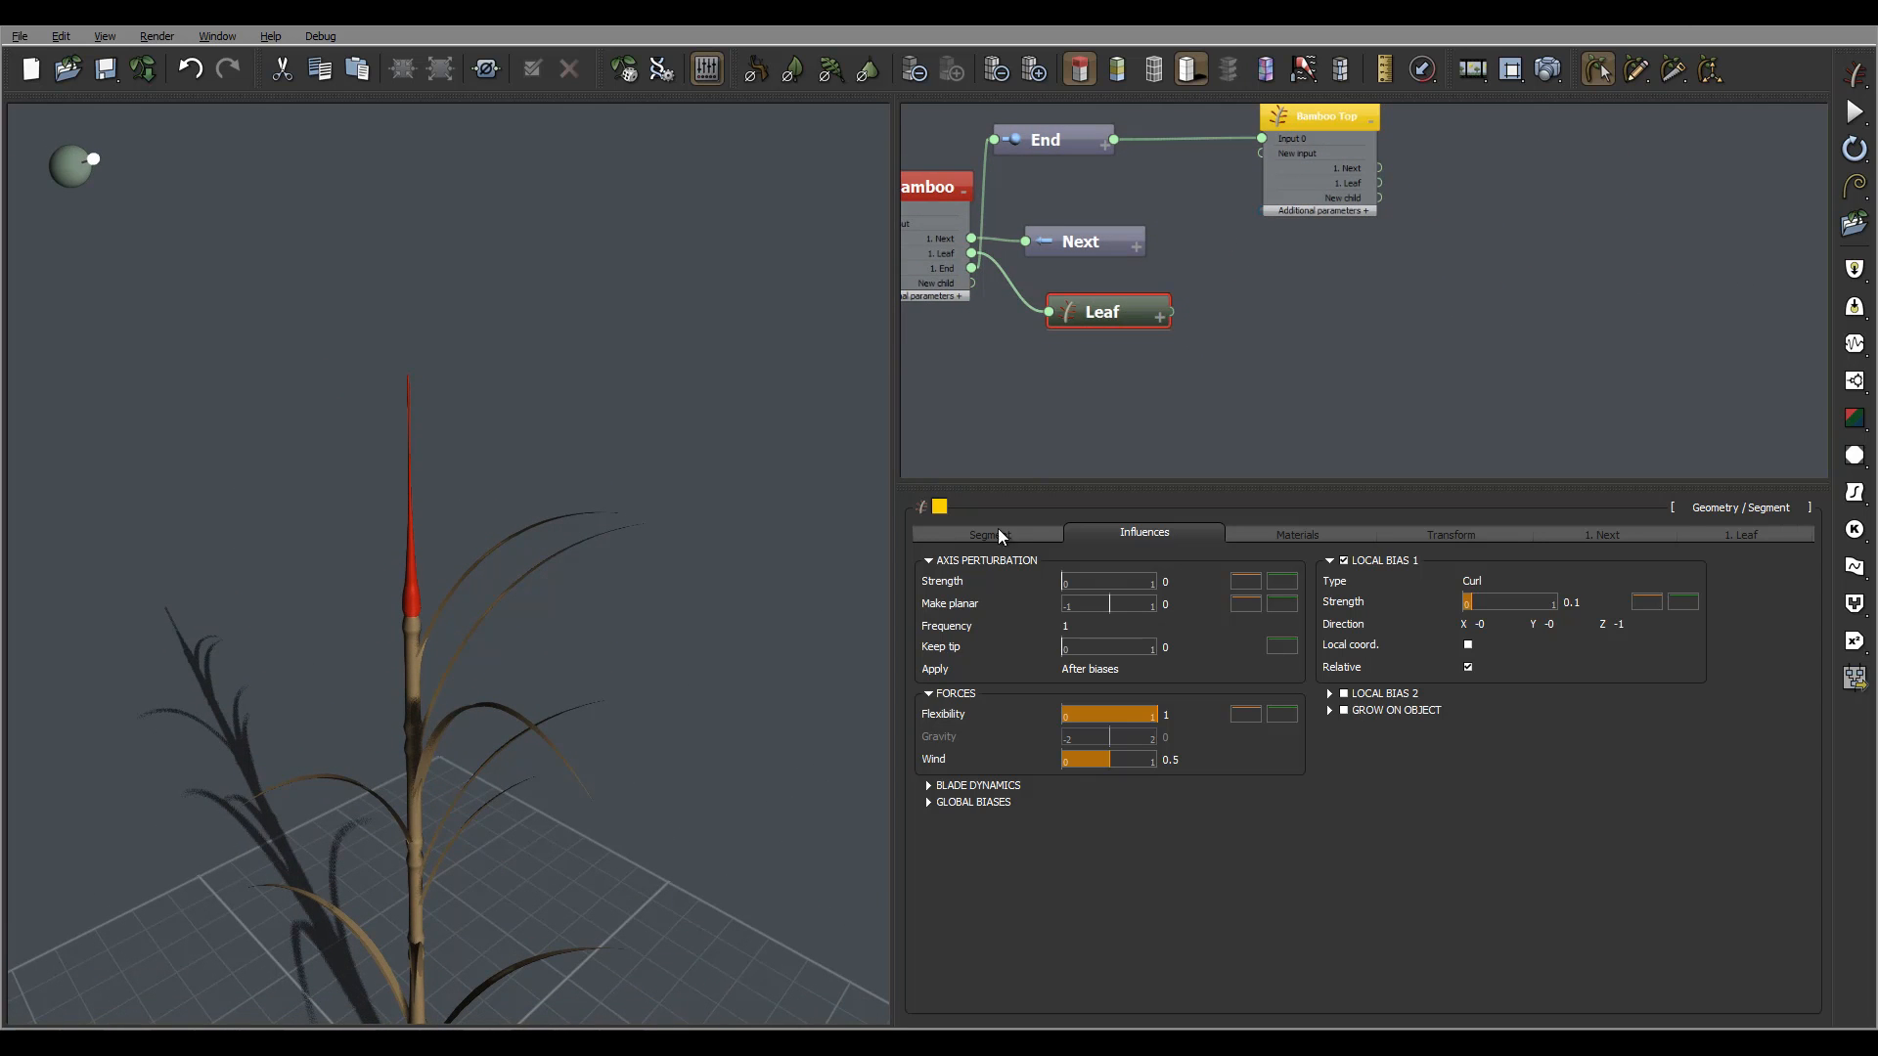
click(941, 506)
click(1017, 419)
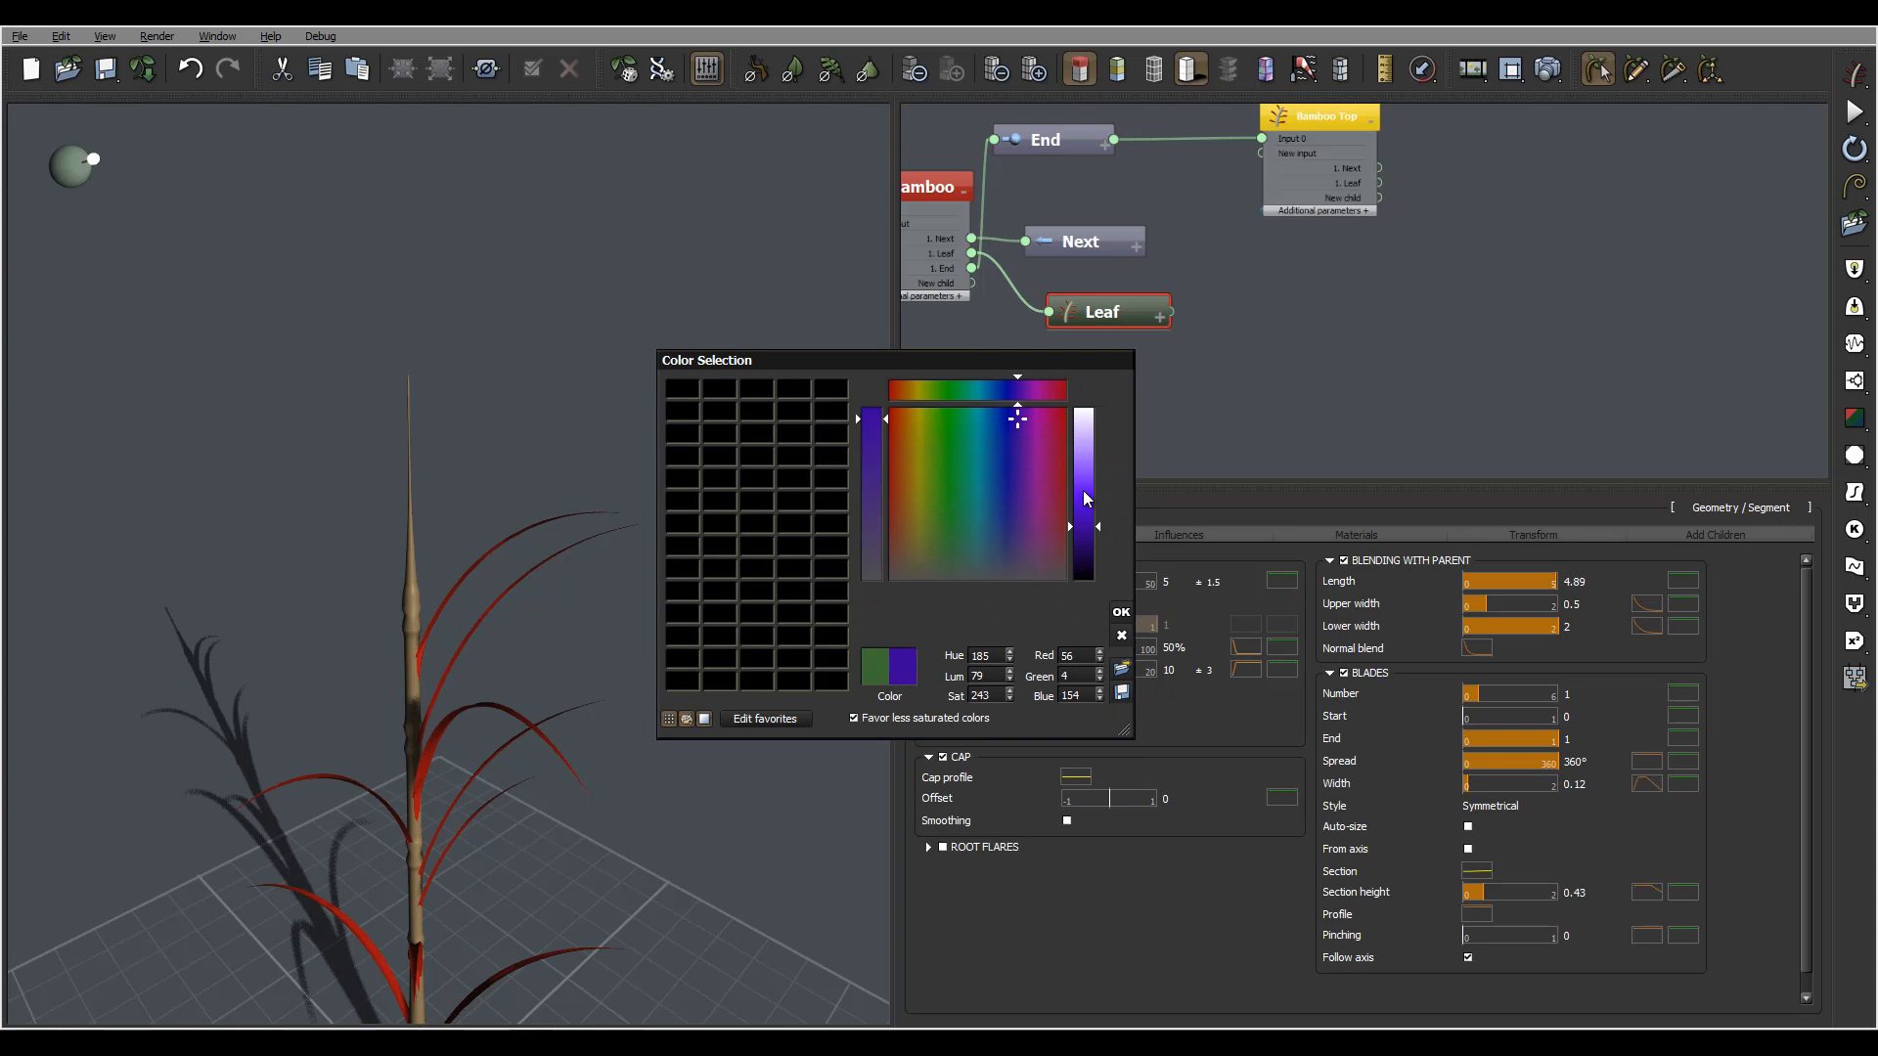
click(1121, 612)
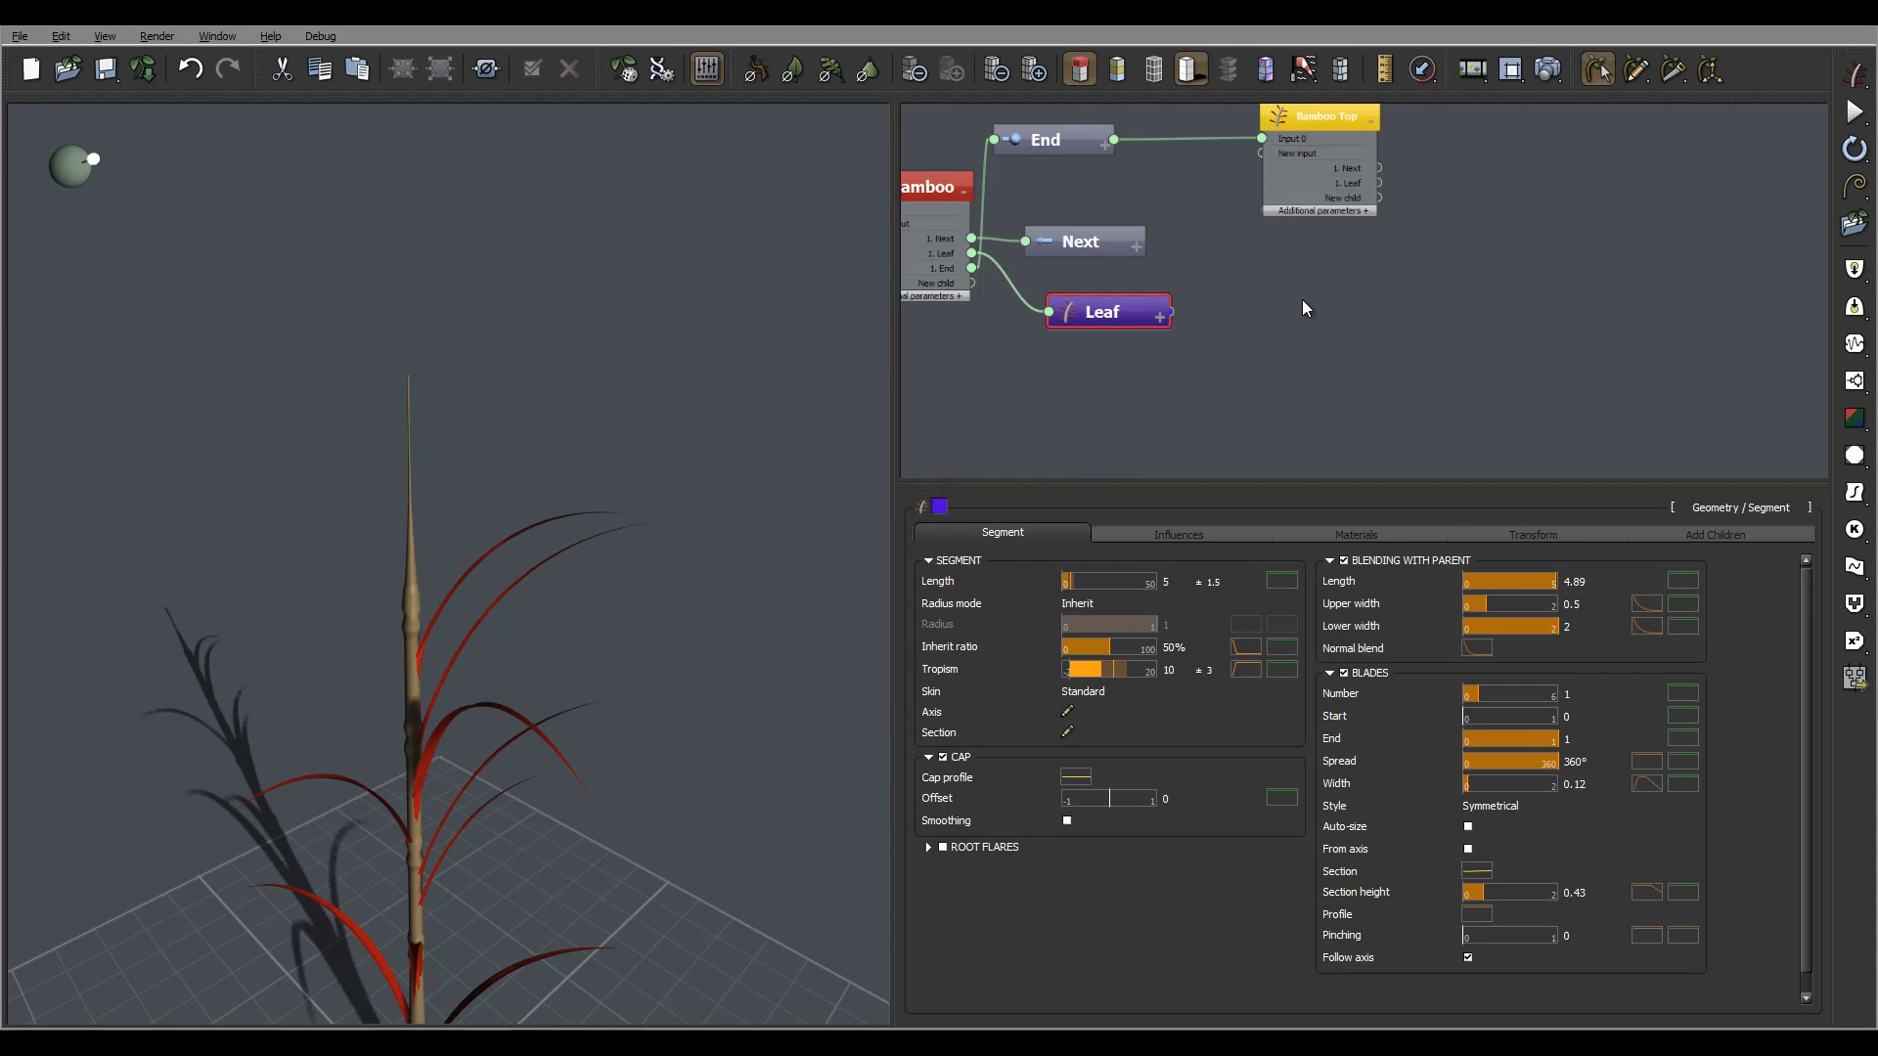
Add a new Segment node in the empty graph area beside the Leaf node and name it Flower
click(1304, 308)
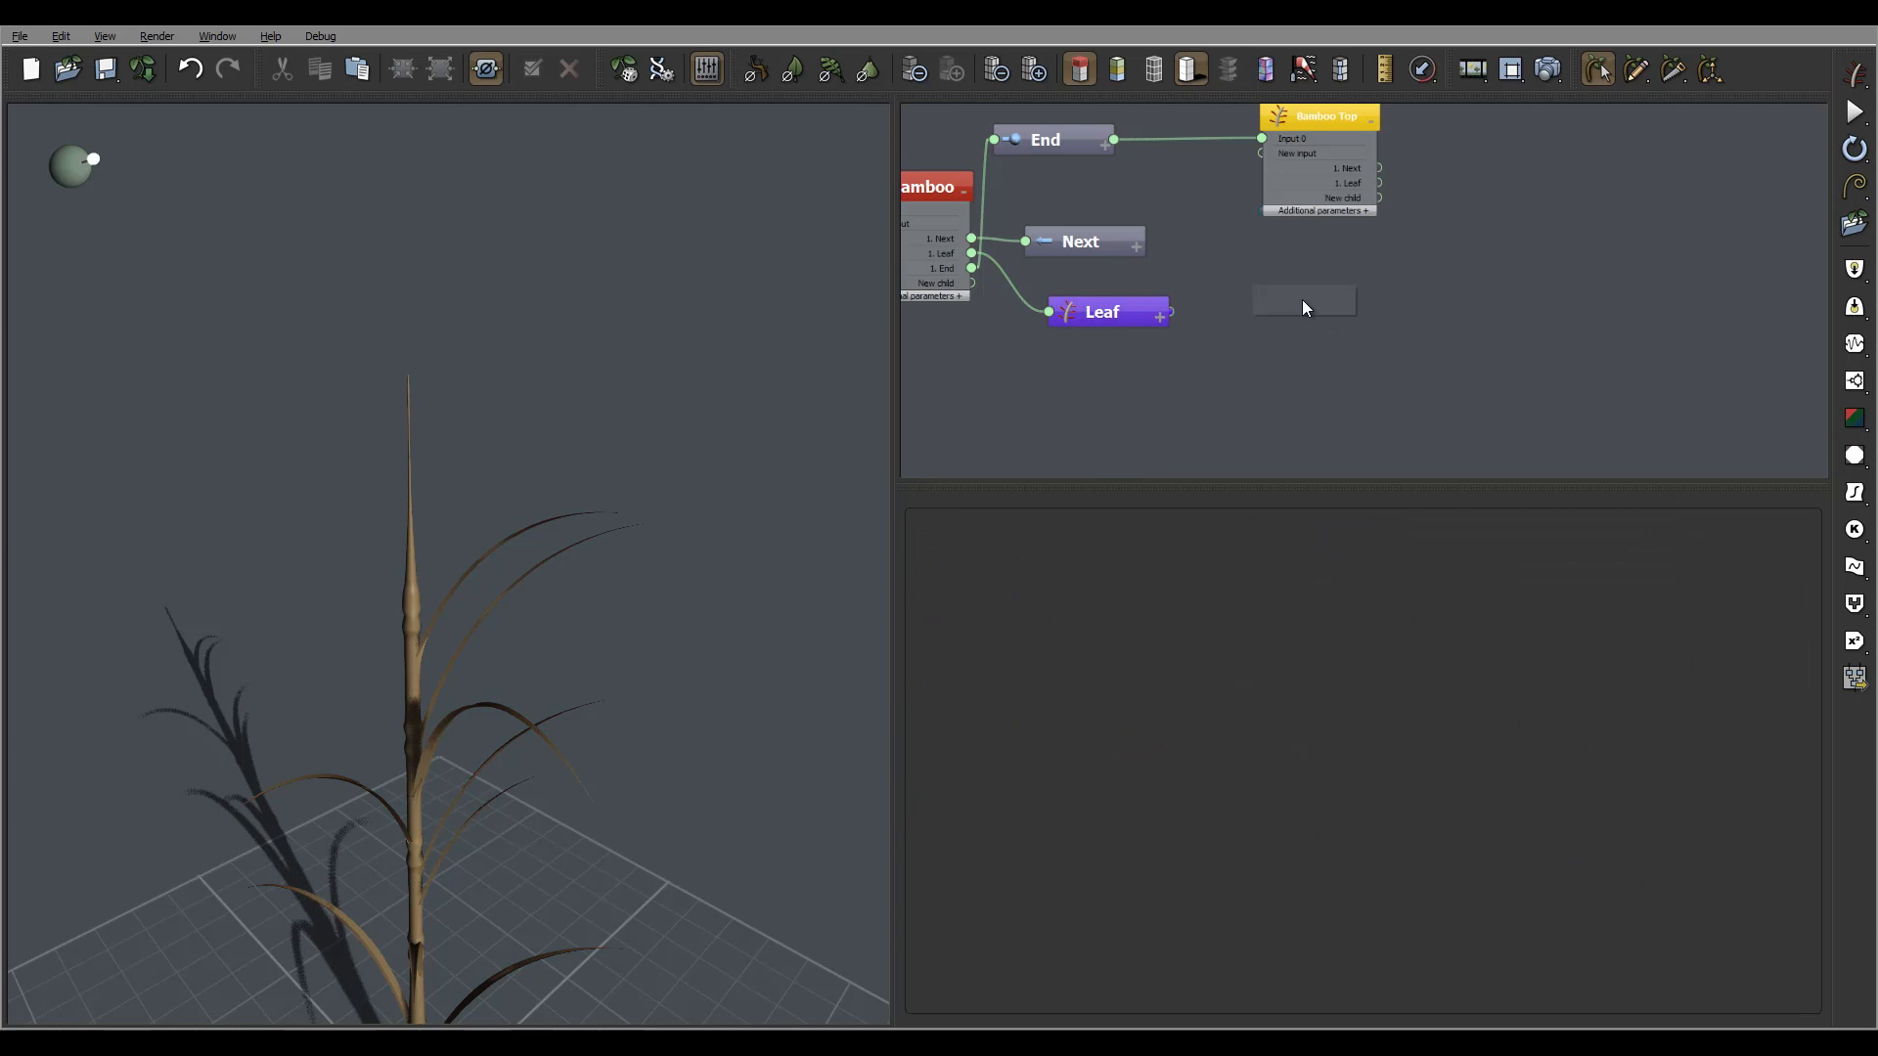
right_click(1304, 308)
mouse_move(1376, 311)
click(1232, 311)
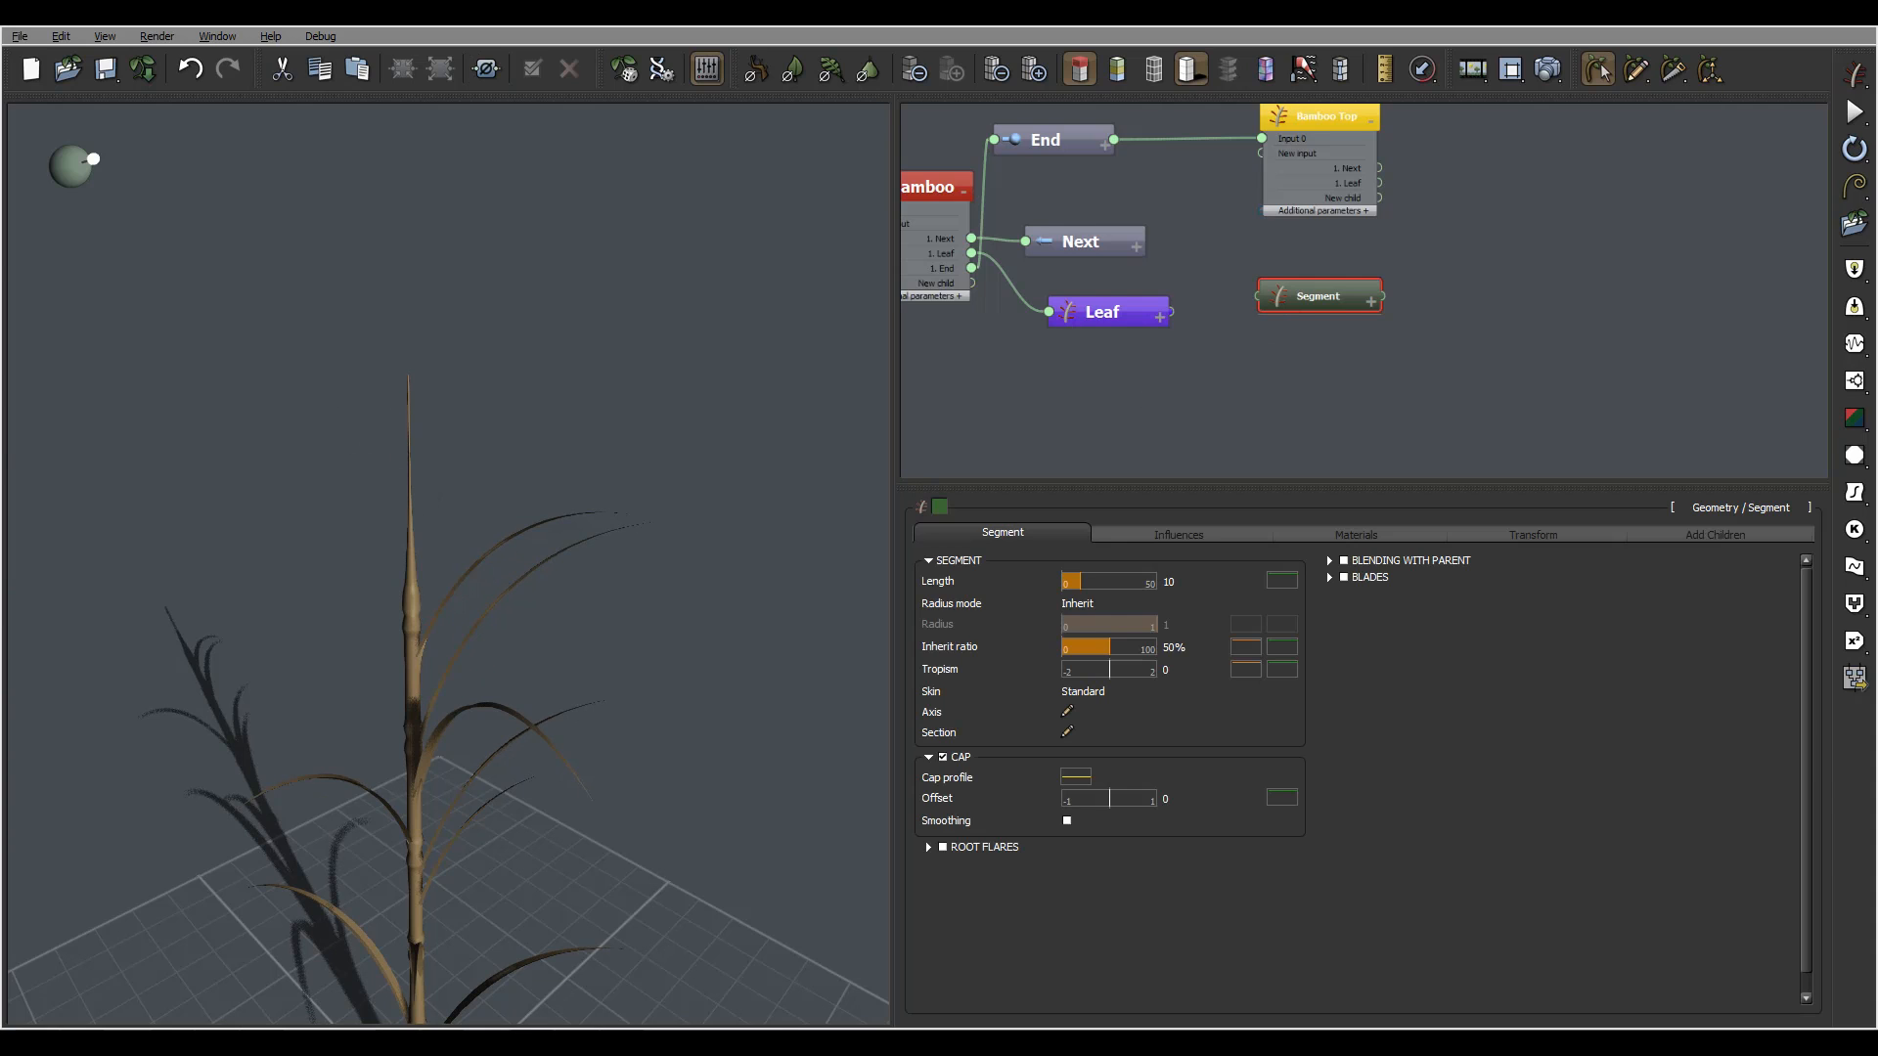
double_click(1318, 297)
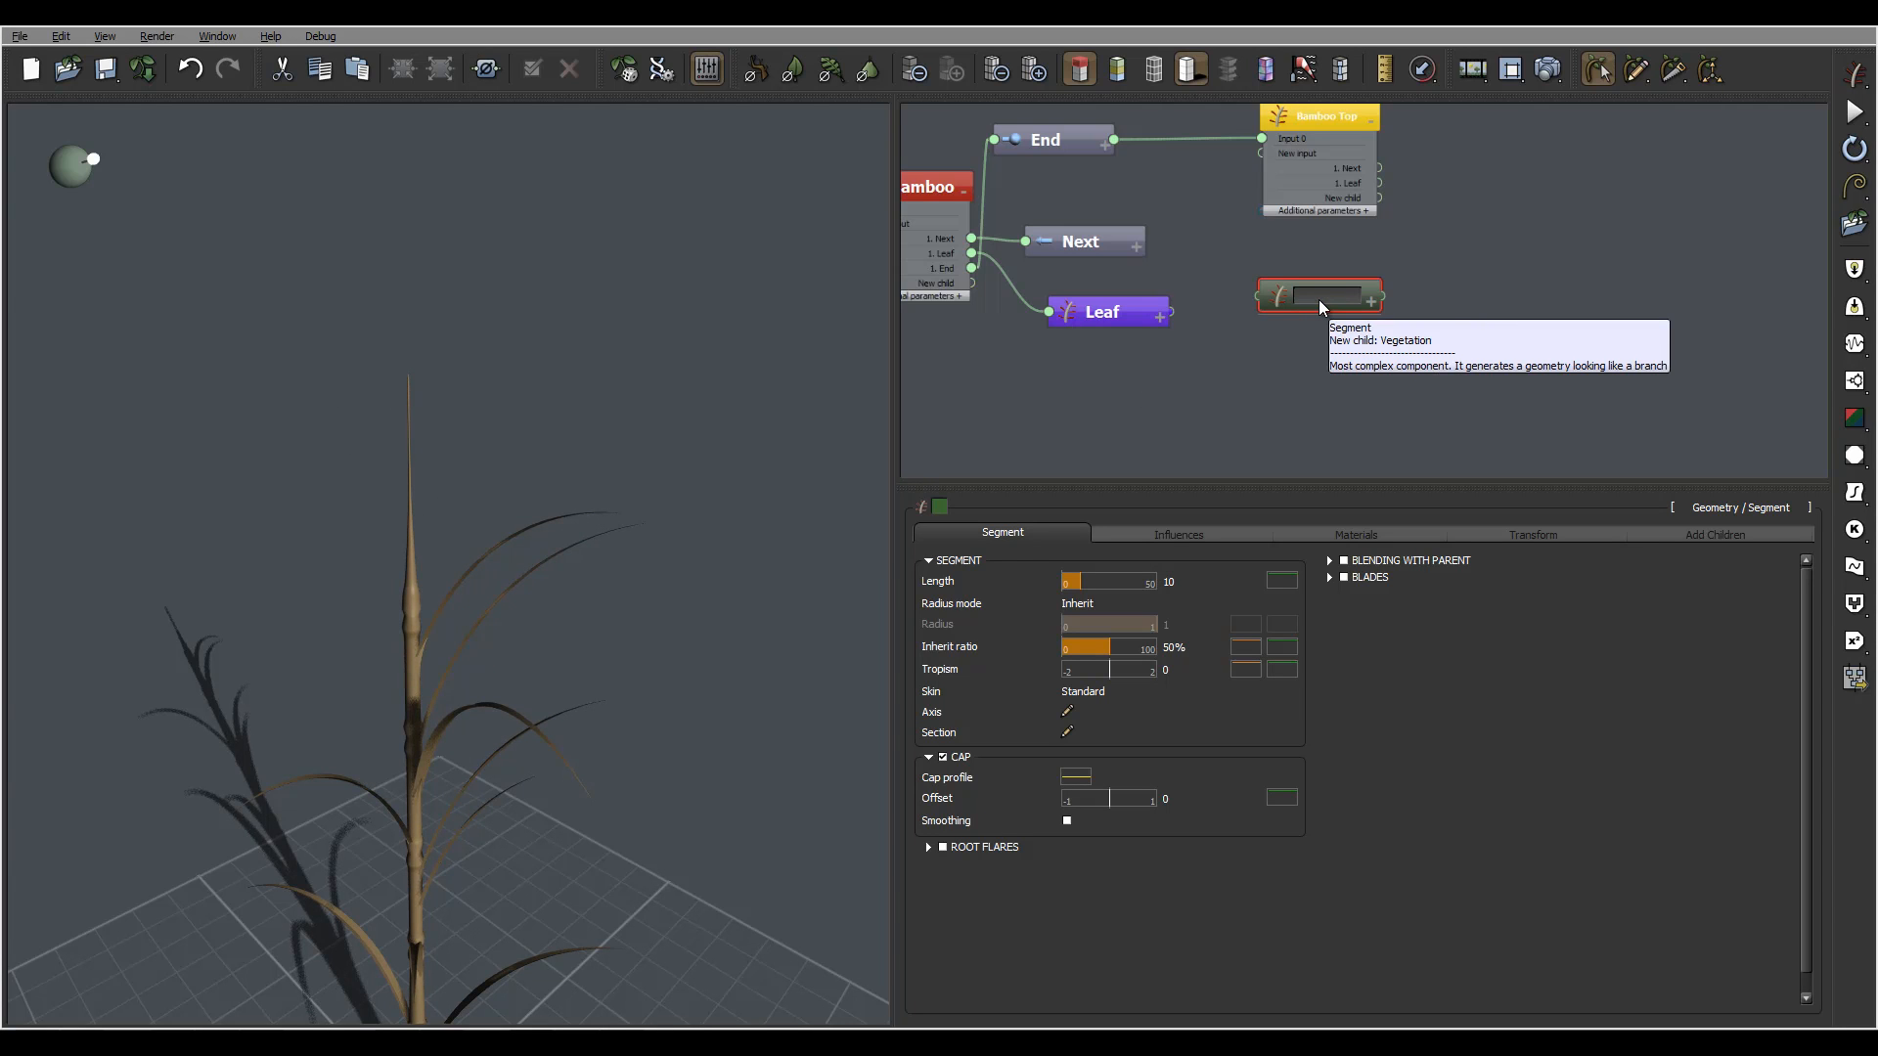
text(Flower)
key(Return)
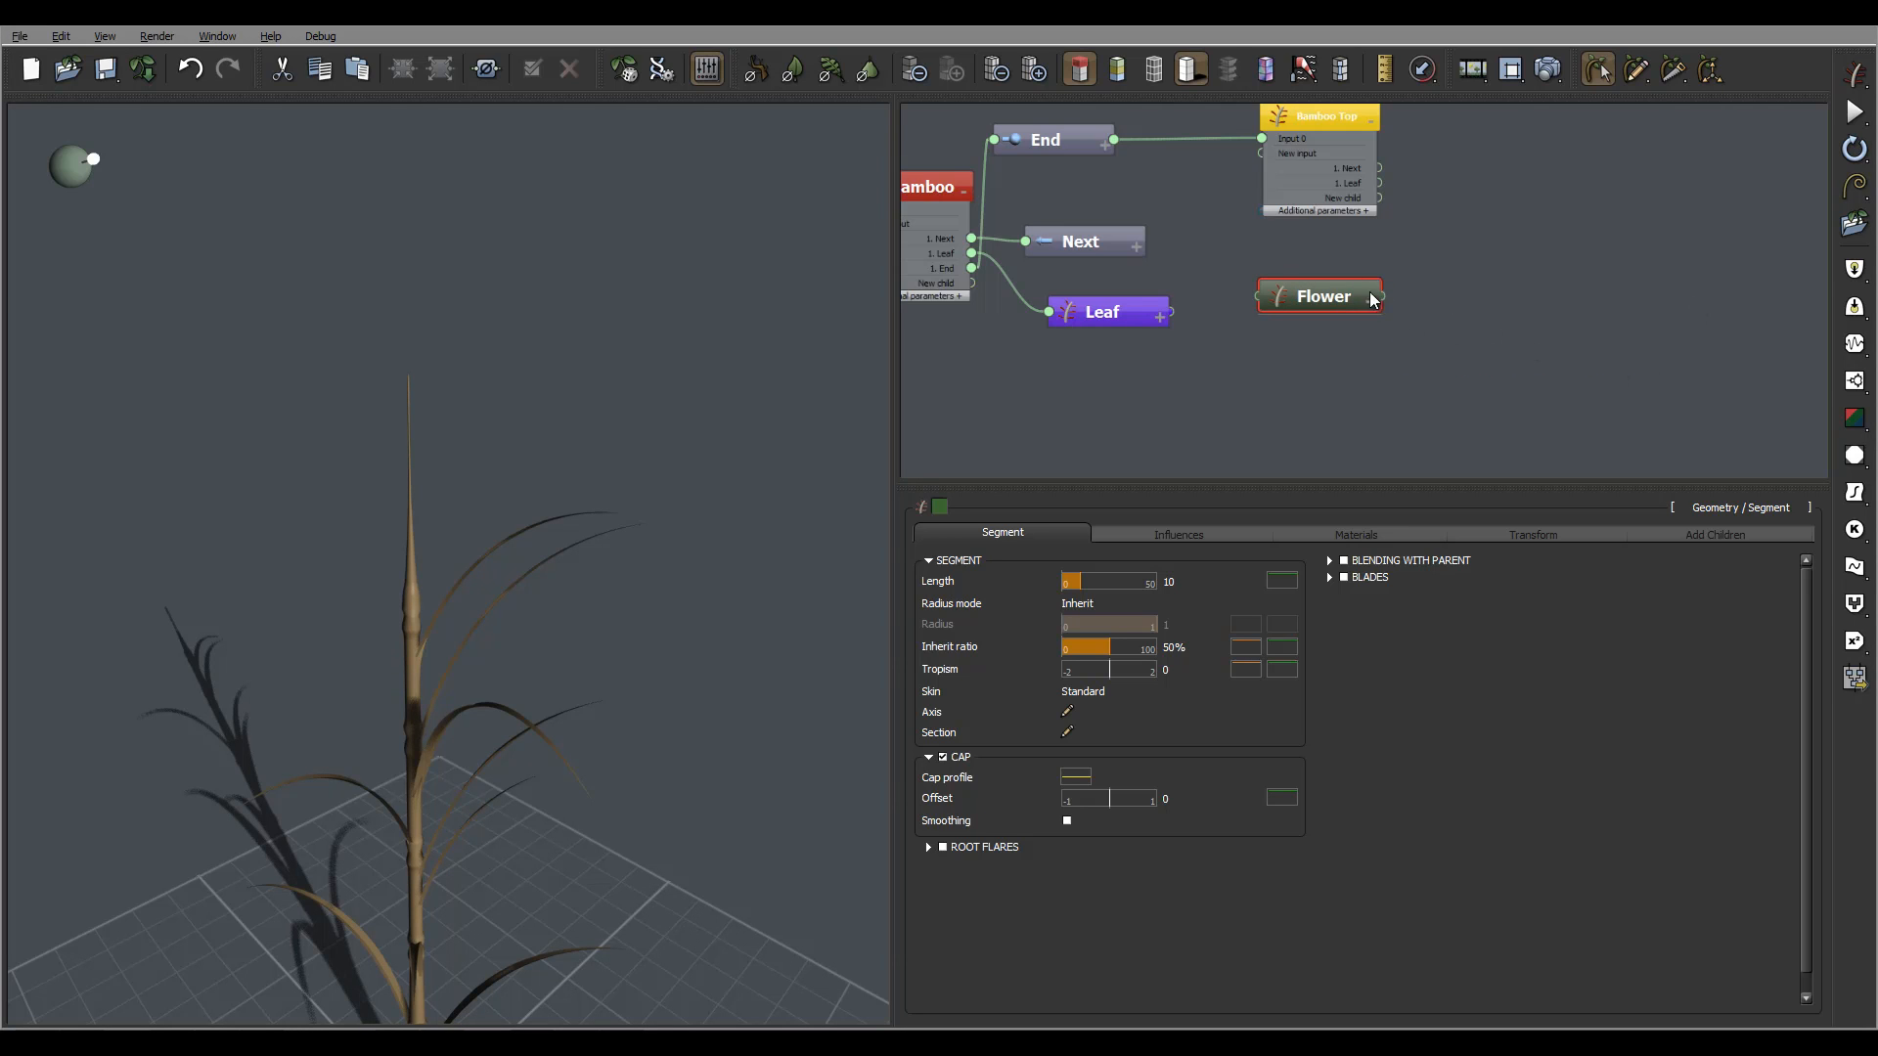
Move the Flower node slightly down in the graph and give it a bright blue color
drag(483, 449, 608, 479)
drag(1340, 332, 1332, 356)
click(940, 508)
click(989, 415)
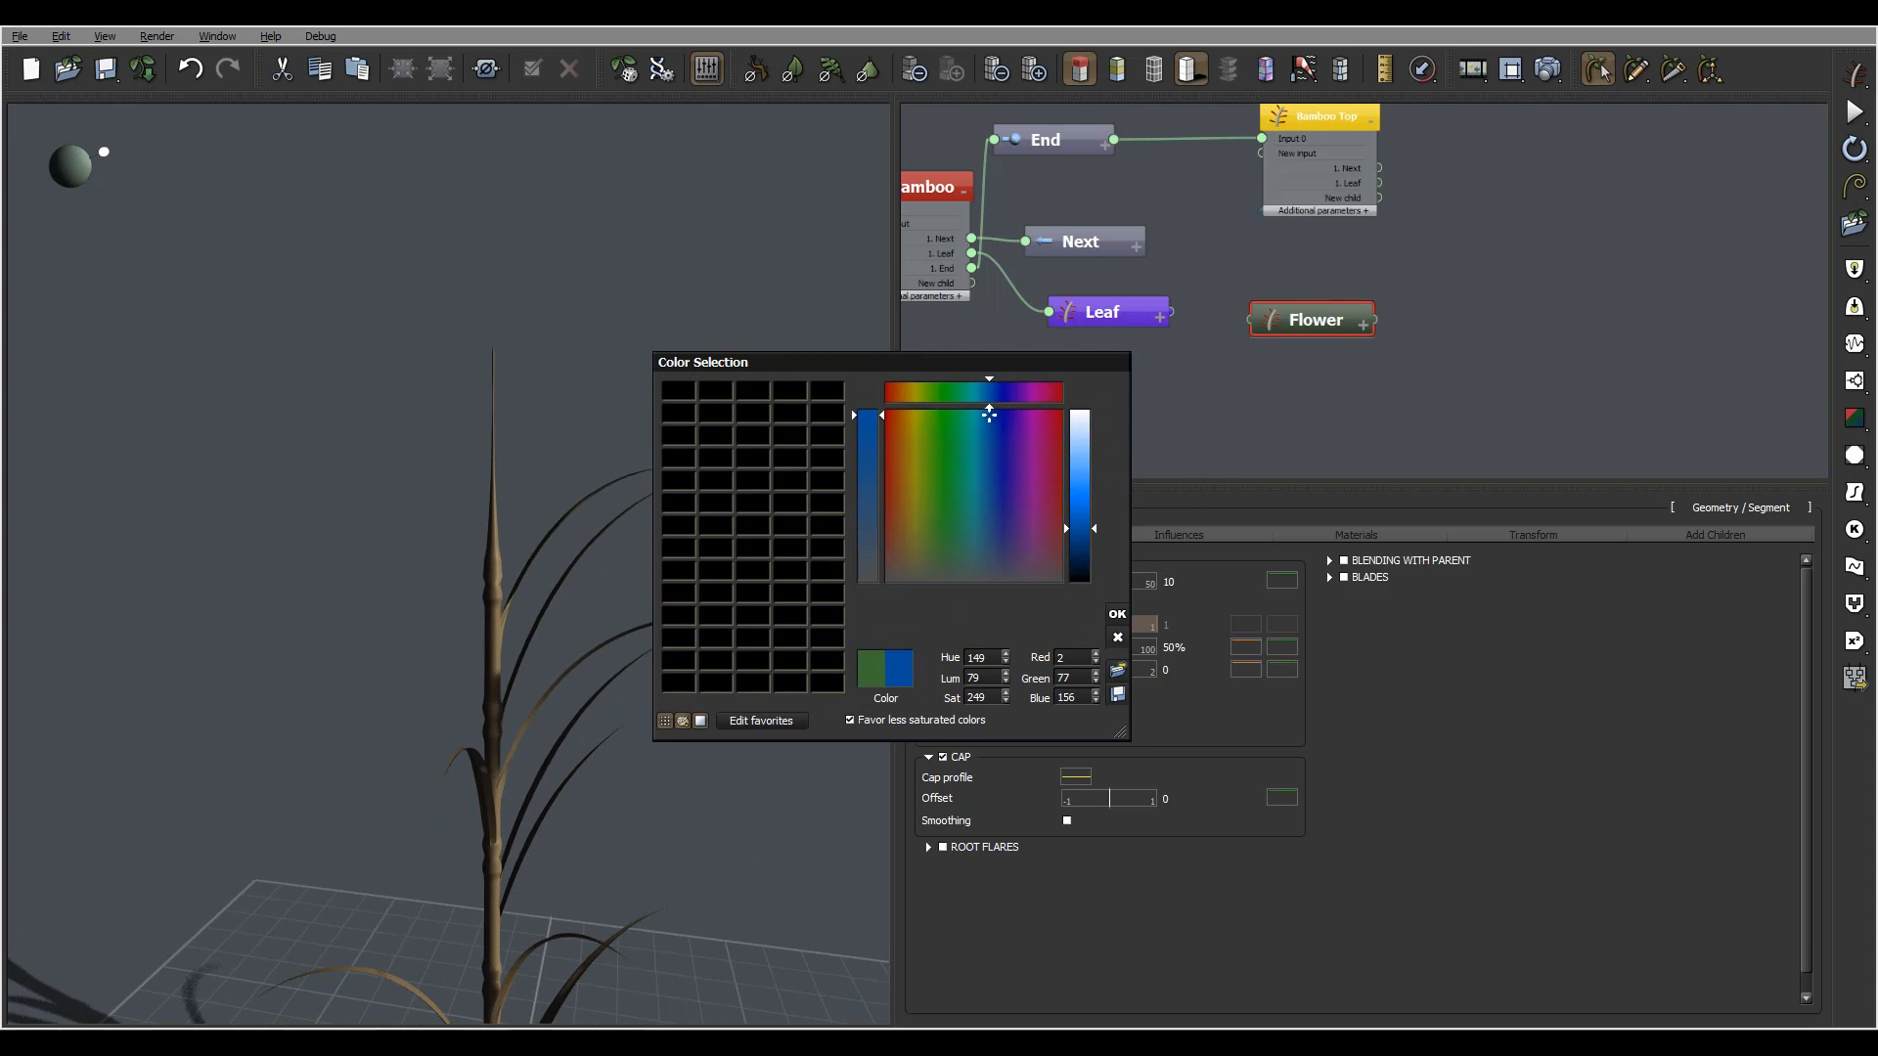
click(1077, 483)
click(1118, 615)
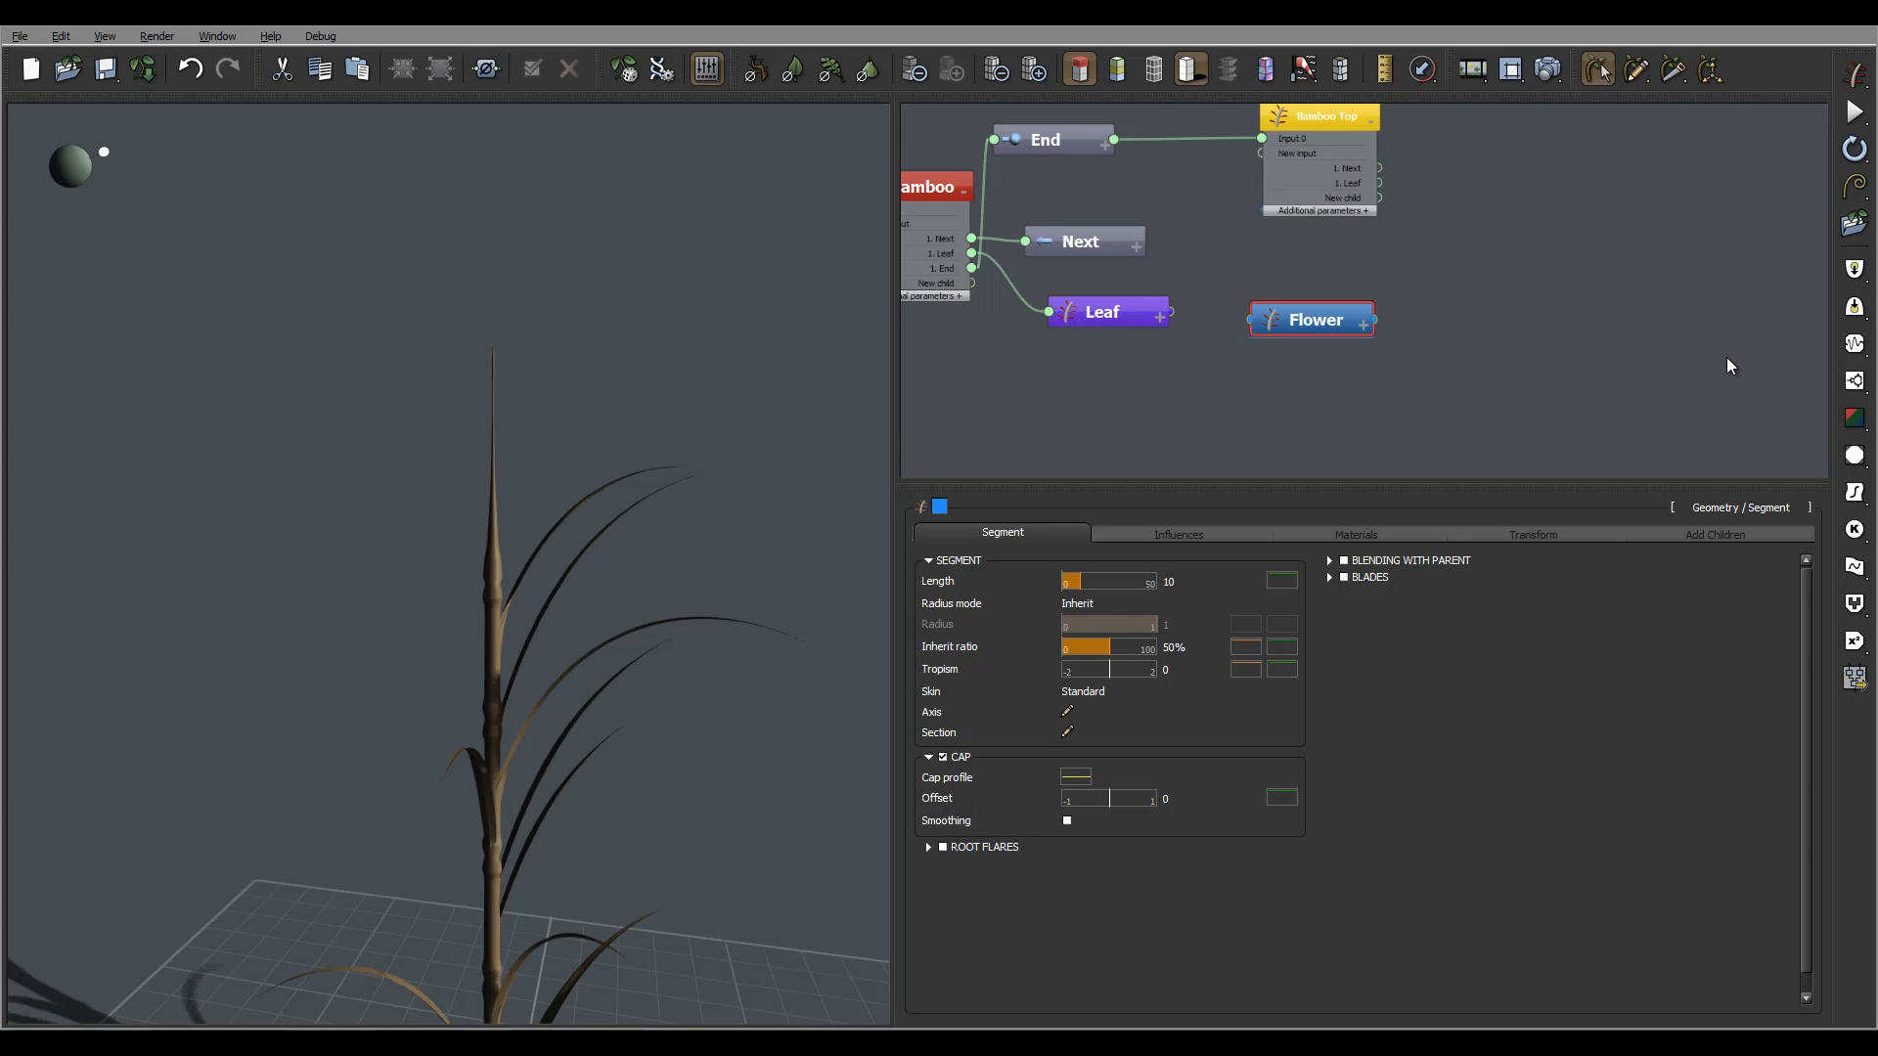
Set the Flower segment's length to 3 with a variation of 0.1 and connect its input to the Leaf node's output
click(1172, 581)
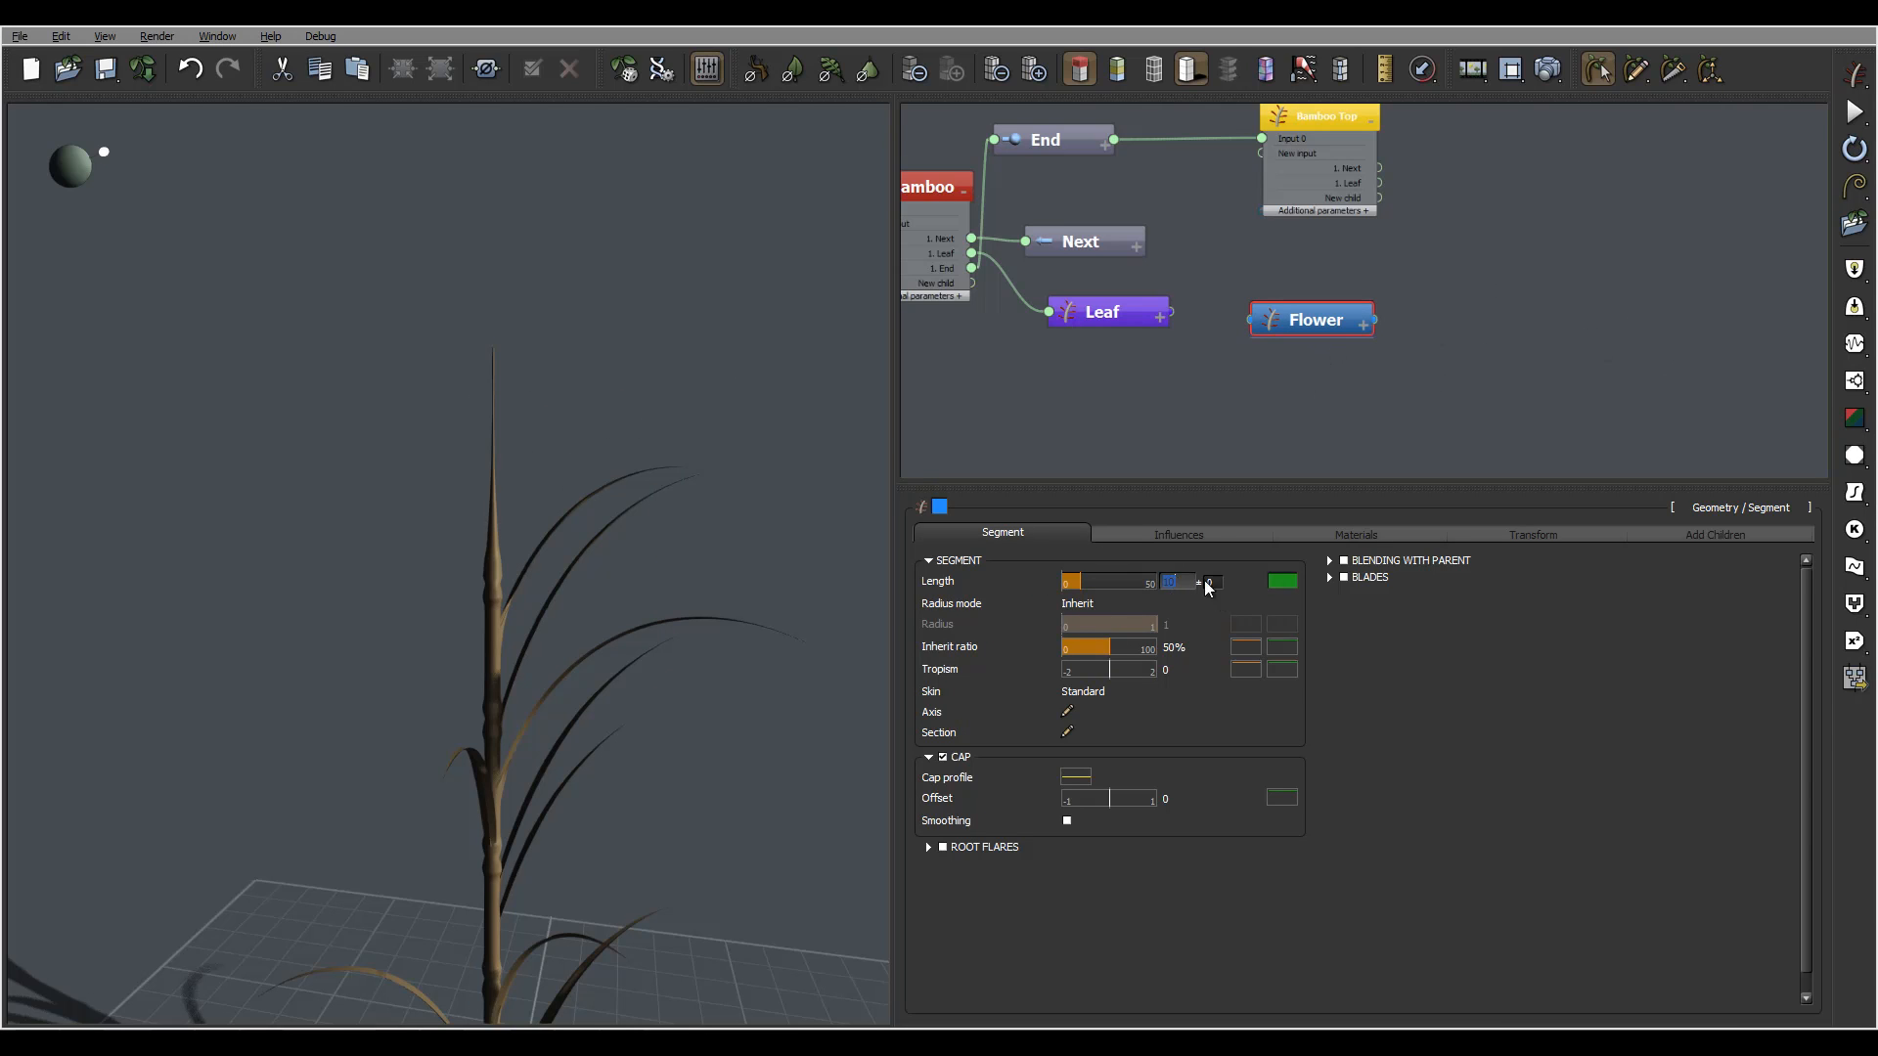
text(3)
click(1221, 583)
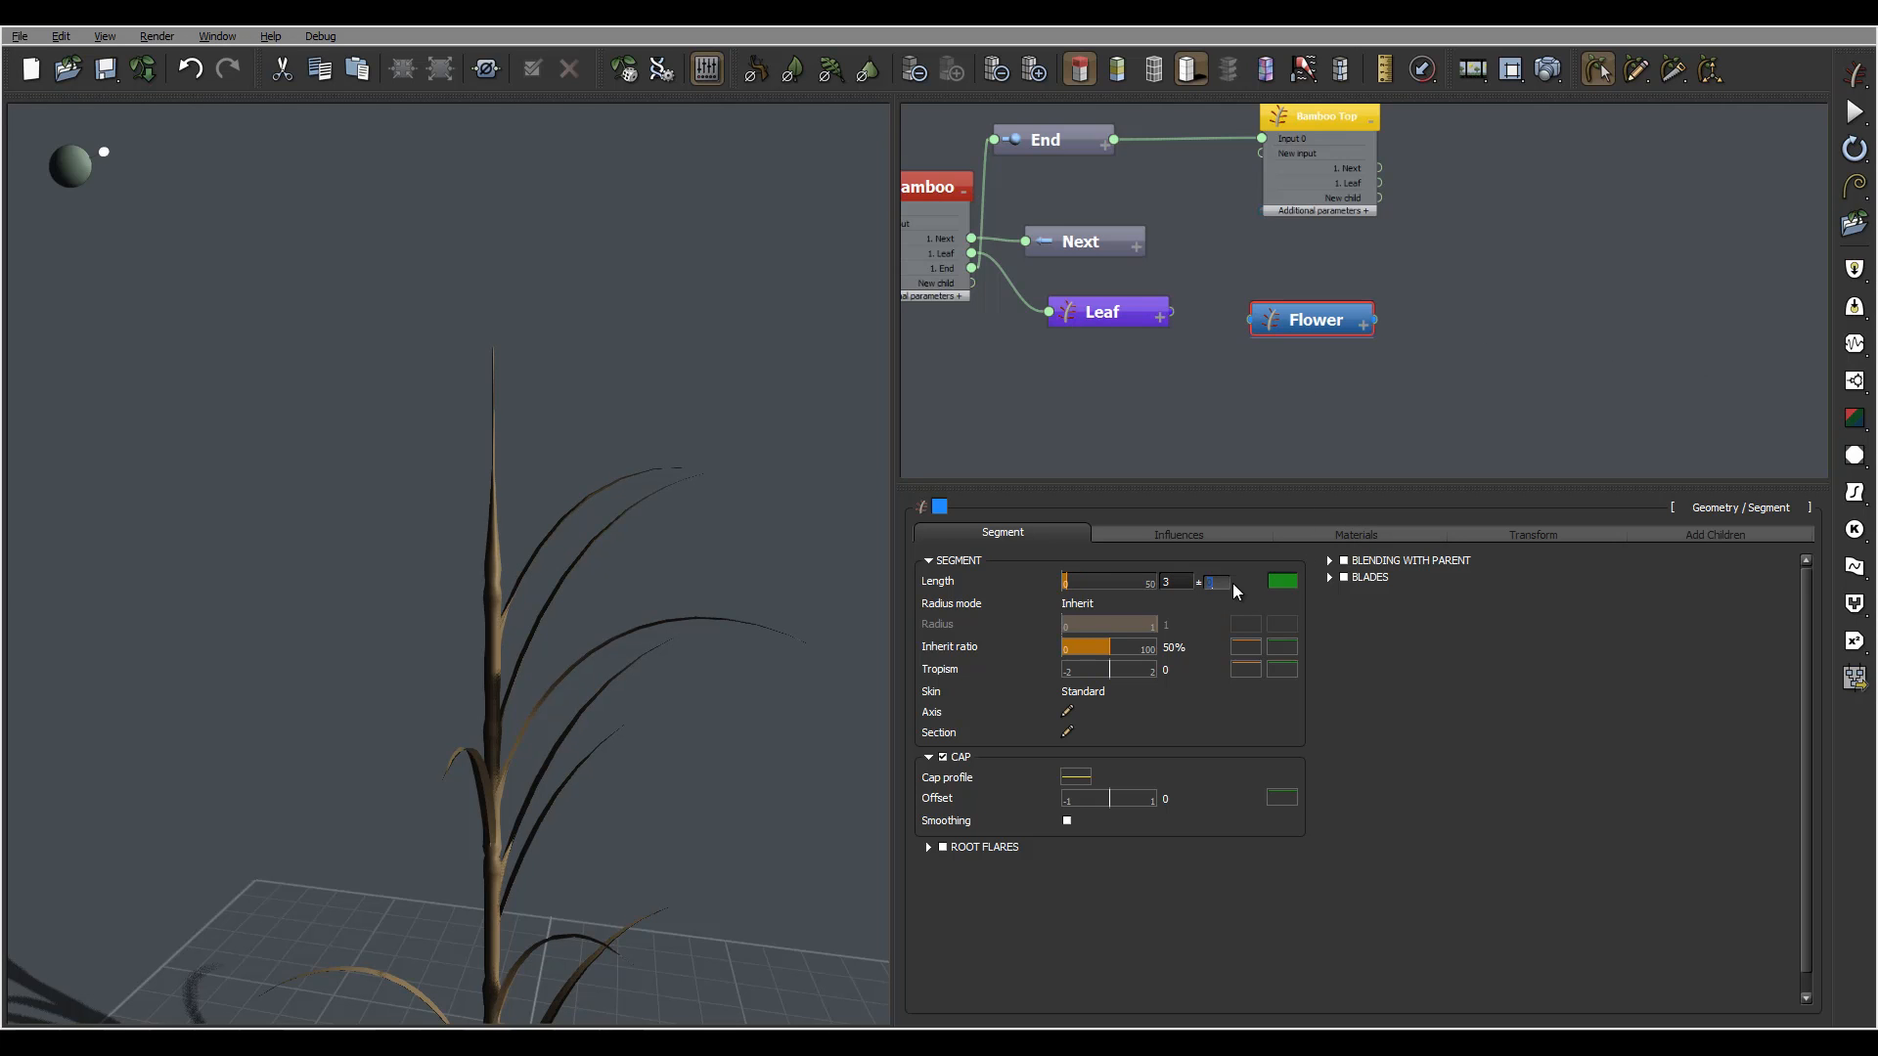
text(0.1)
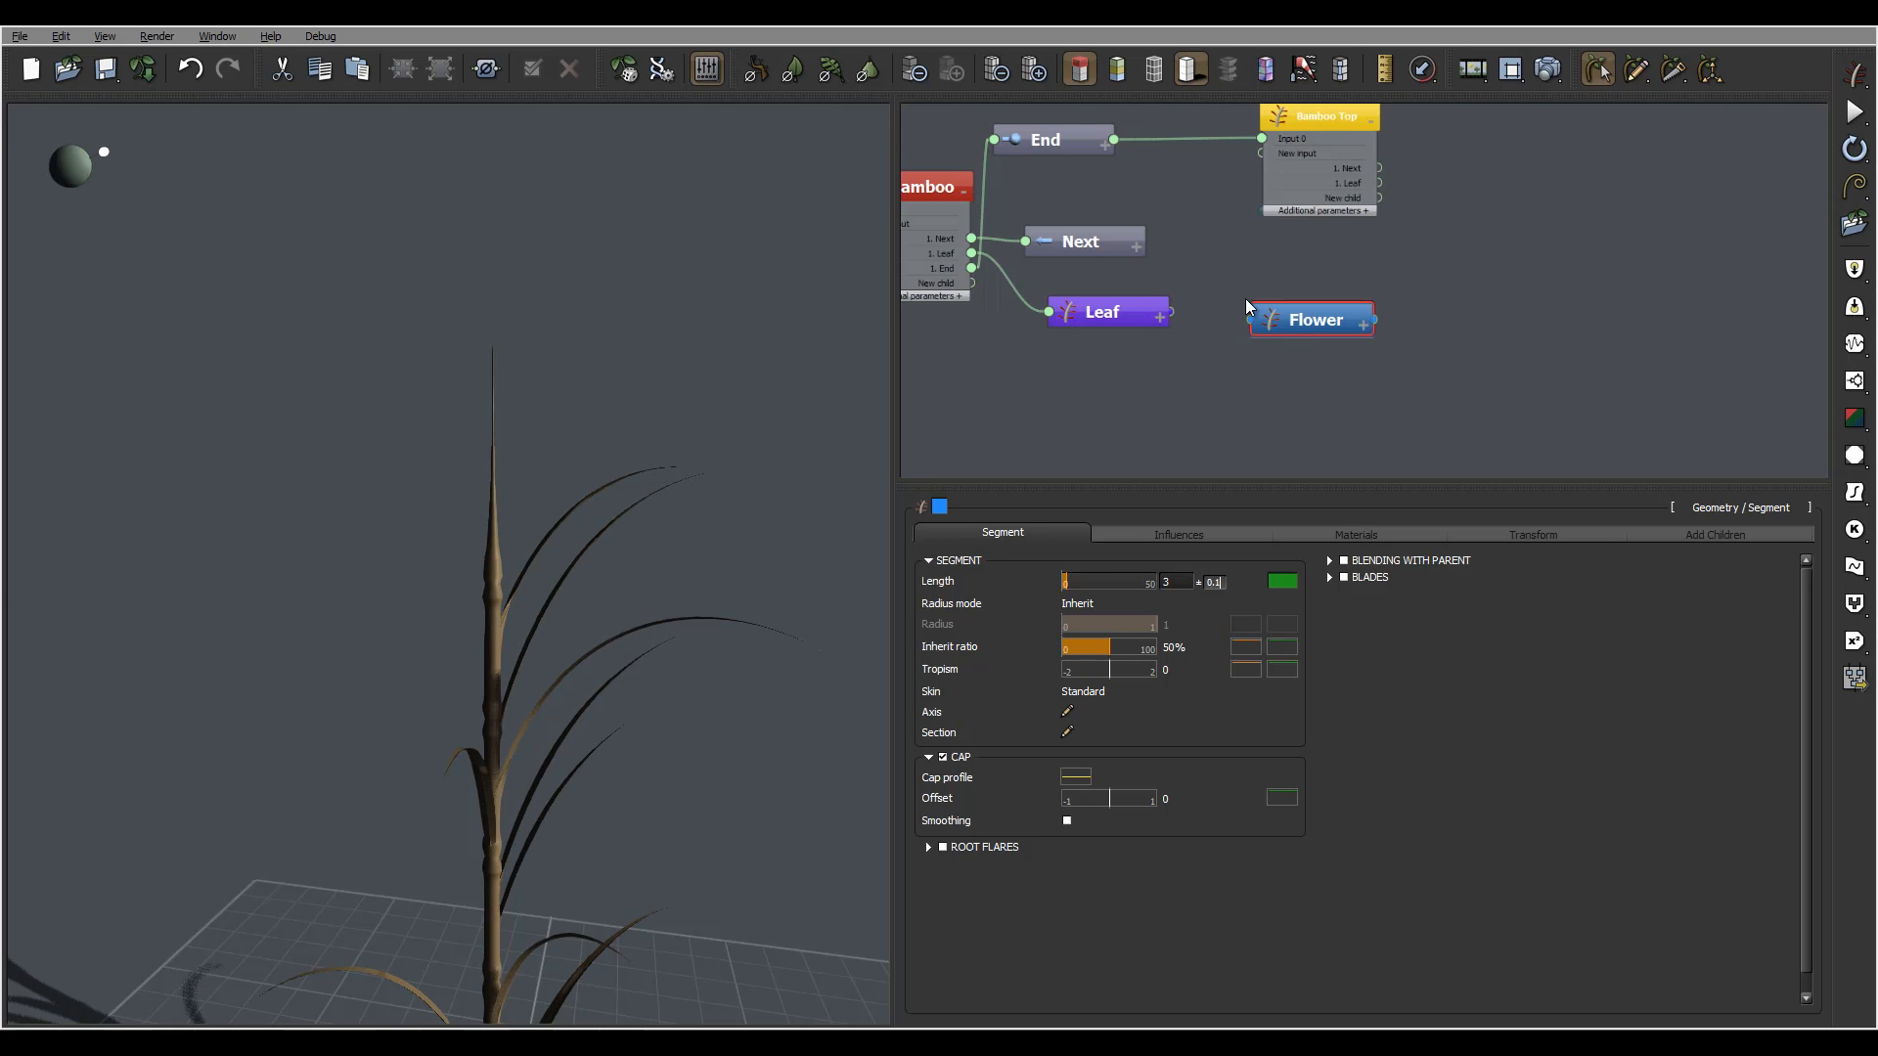
key(Return)
click(1248, 320)
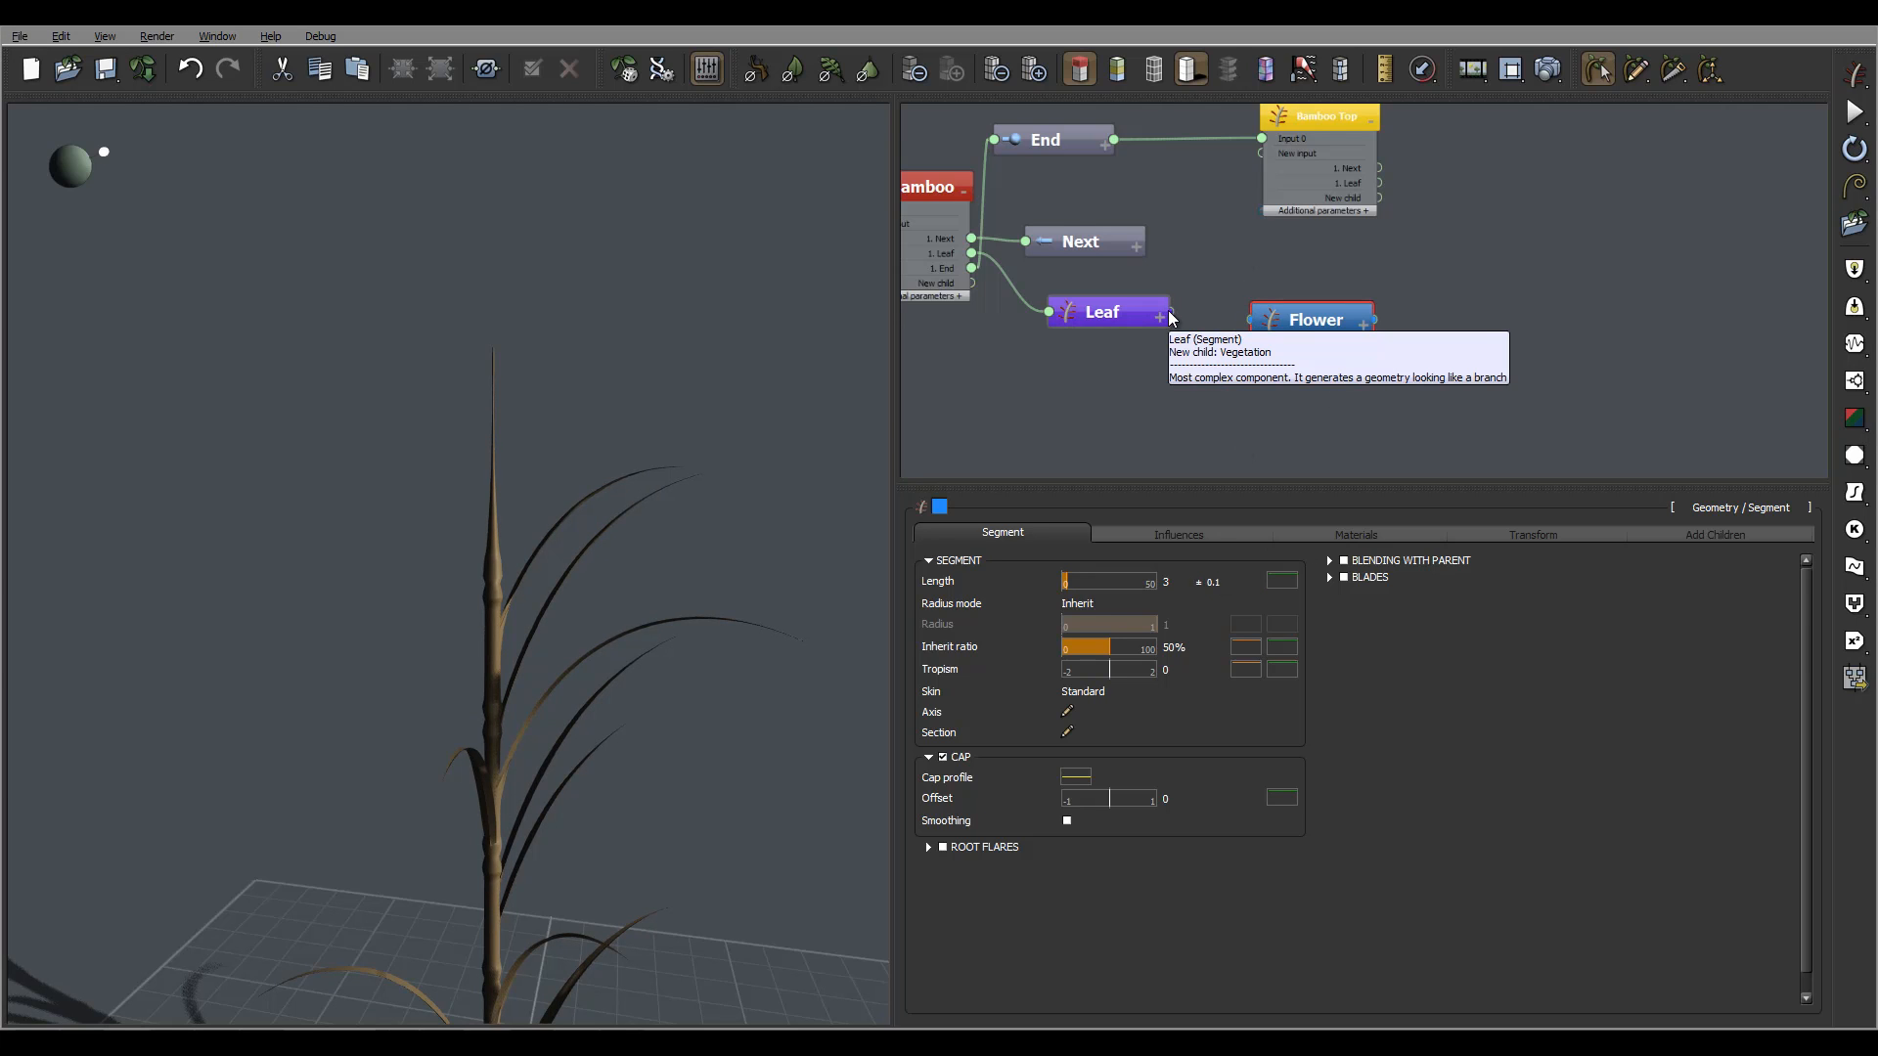
drag(1253, 320, 1168, 317)
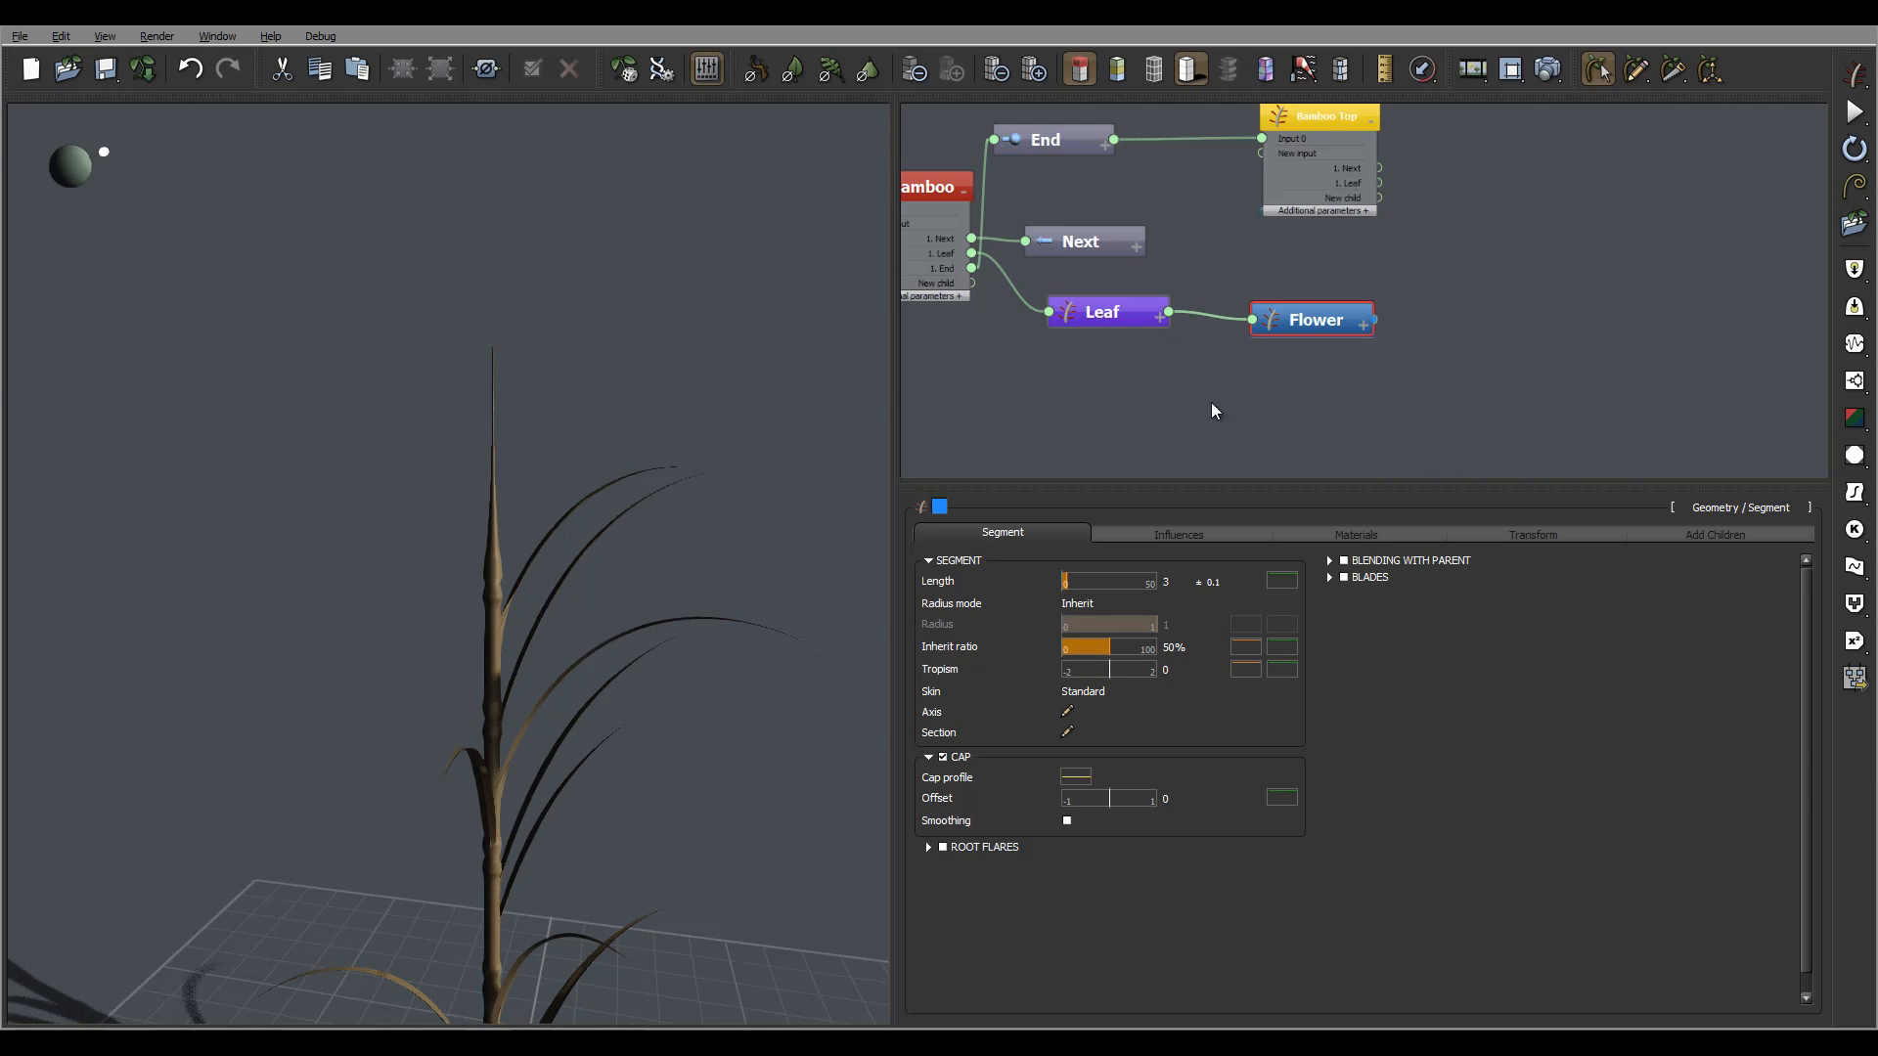
Try lengths of 12 and 2 on the Leaf segment
click(1162, 313)
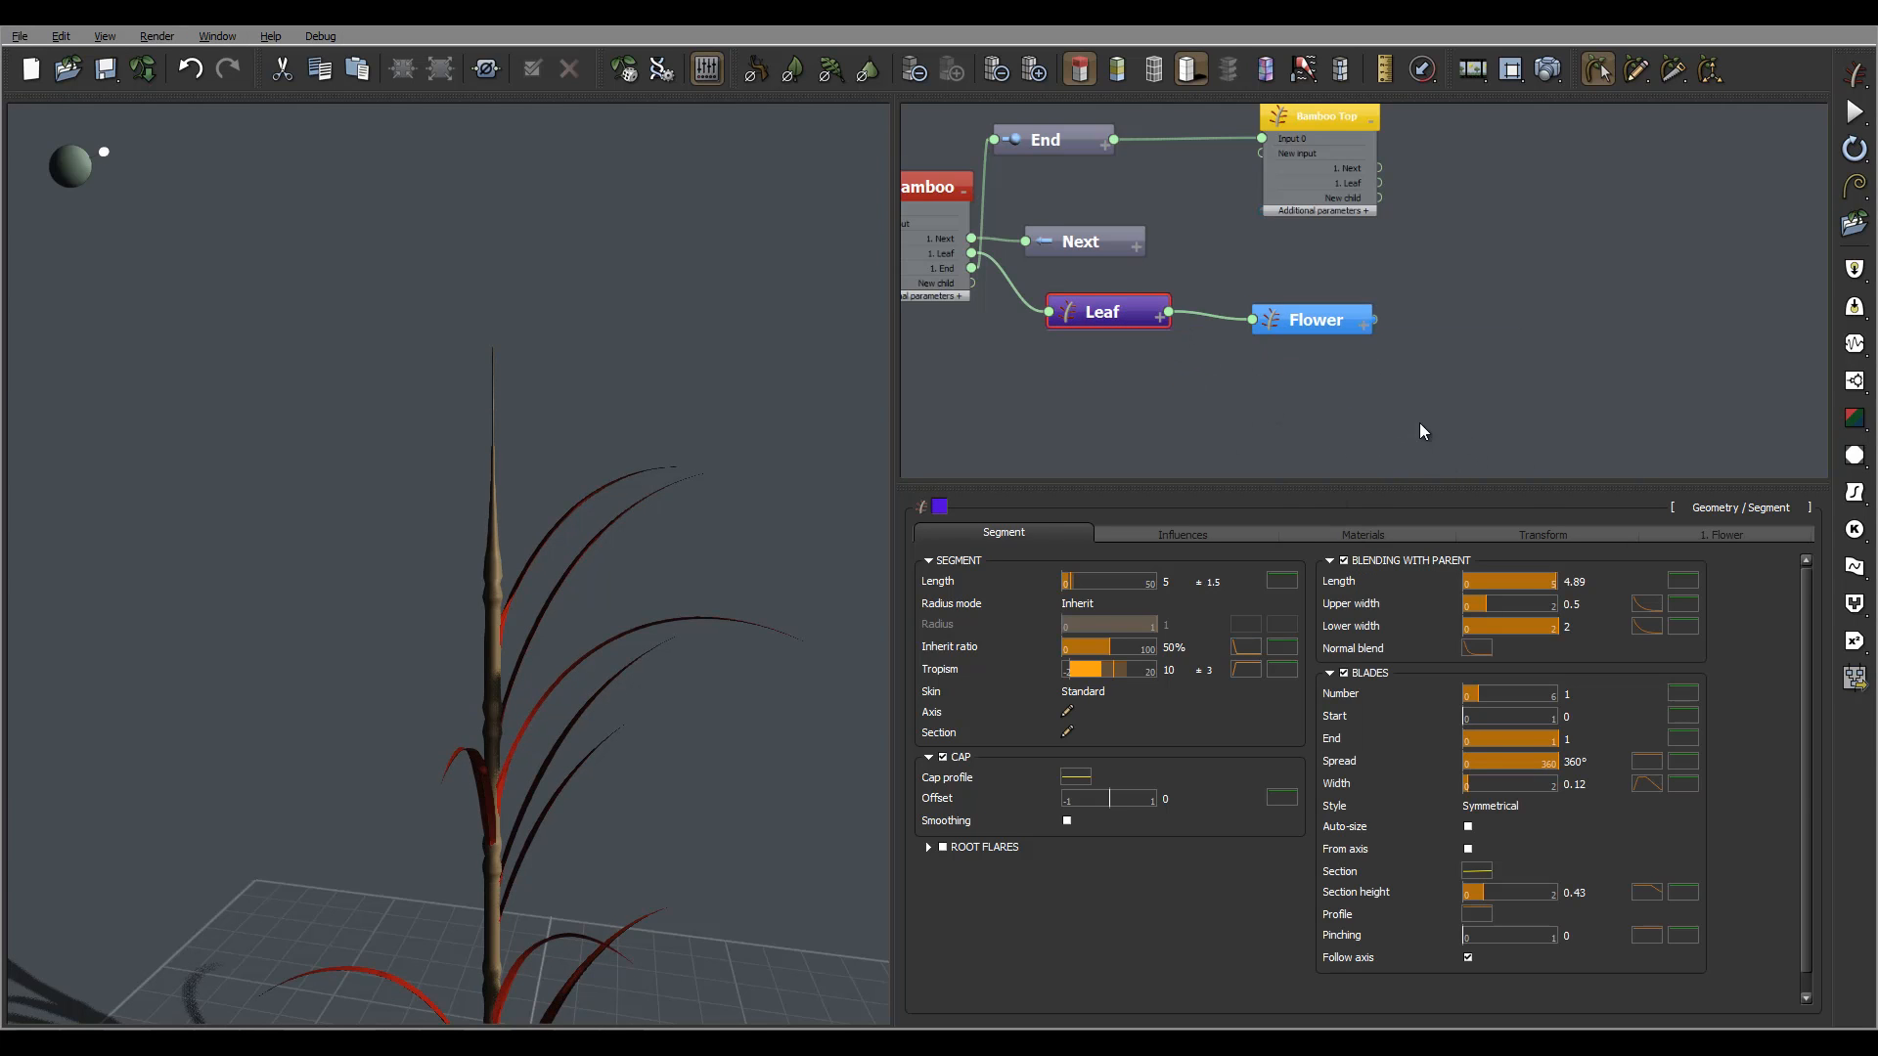
double_click(1184, 581)
text(12)
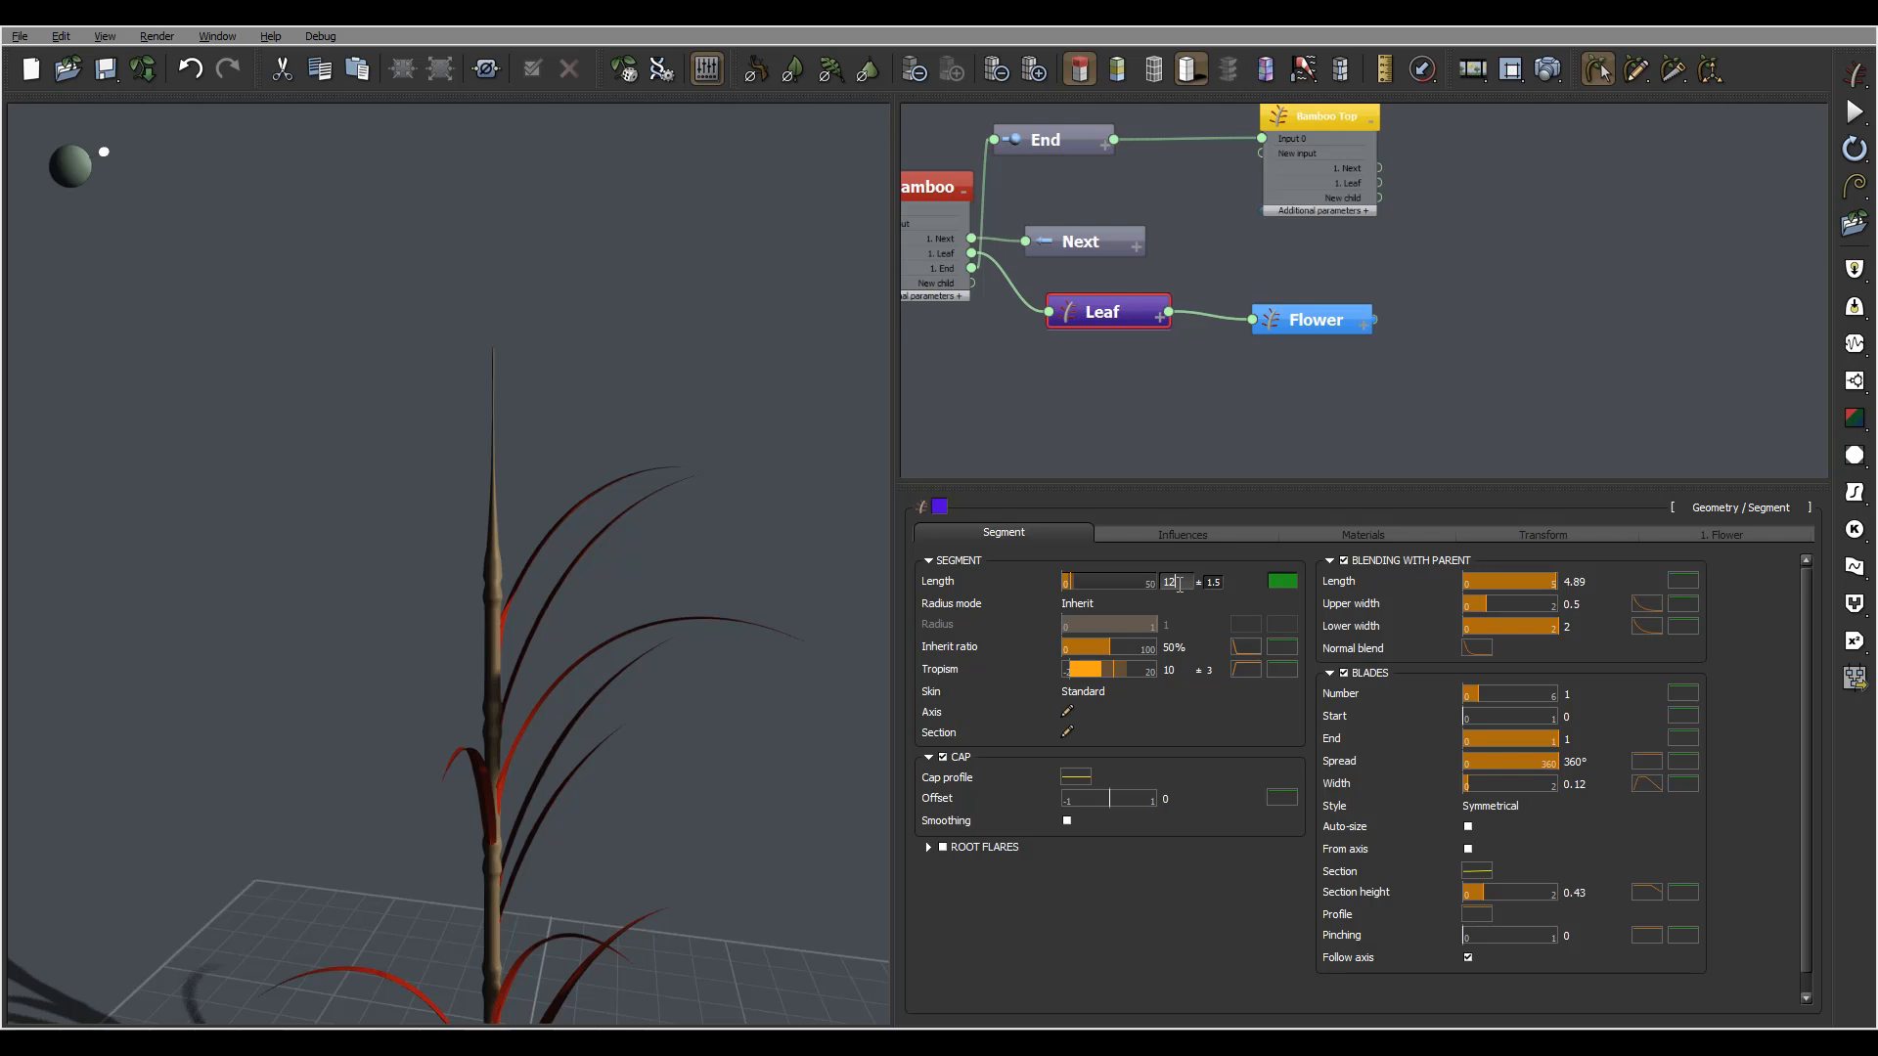
key(Return)
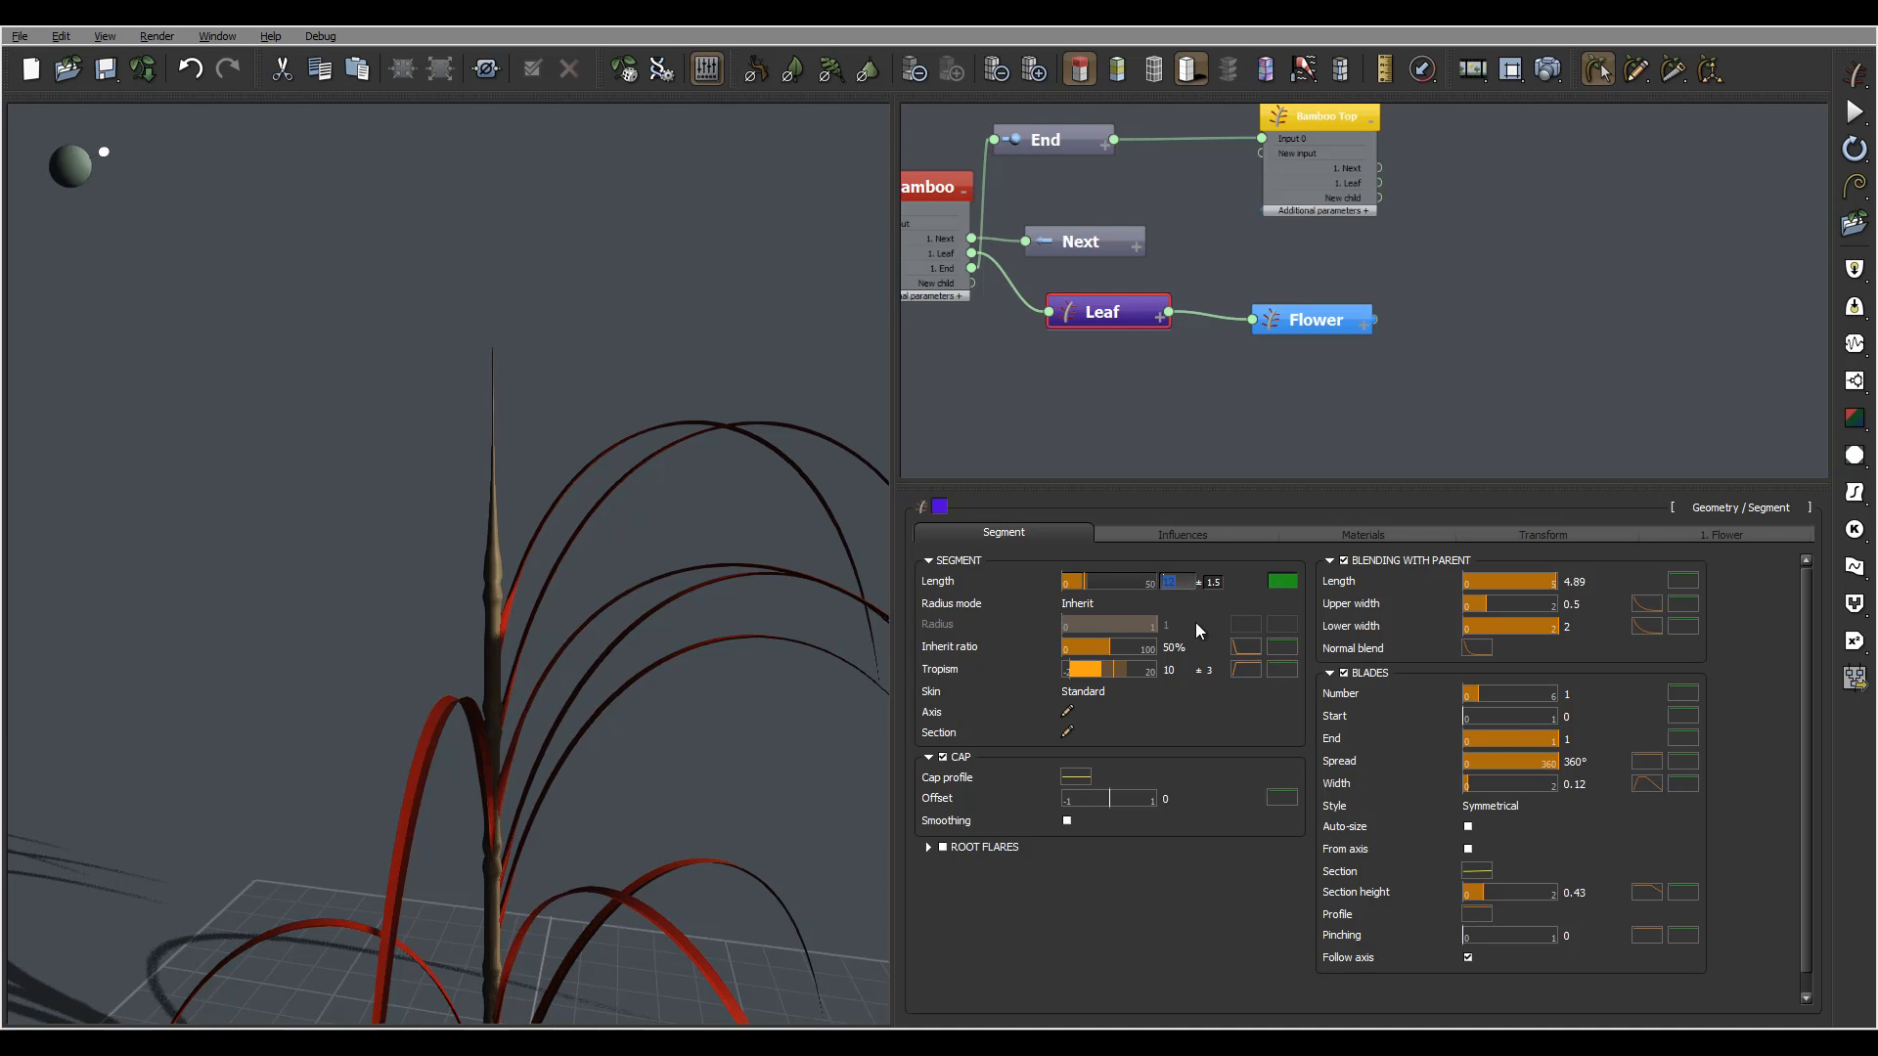
text(2)
key(Return)
right_drag(620, 442, 538, 446)
Set the Leaf segment's length to 6
double_click(1176, 581)
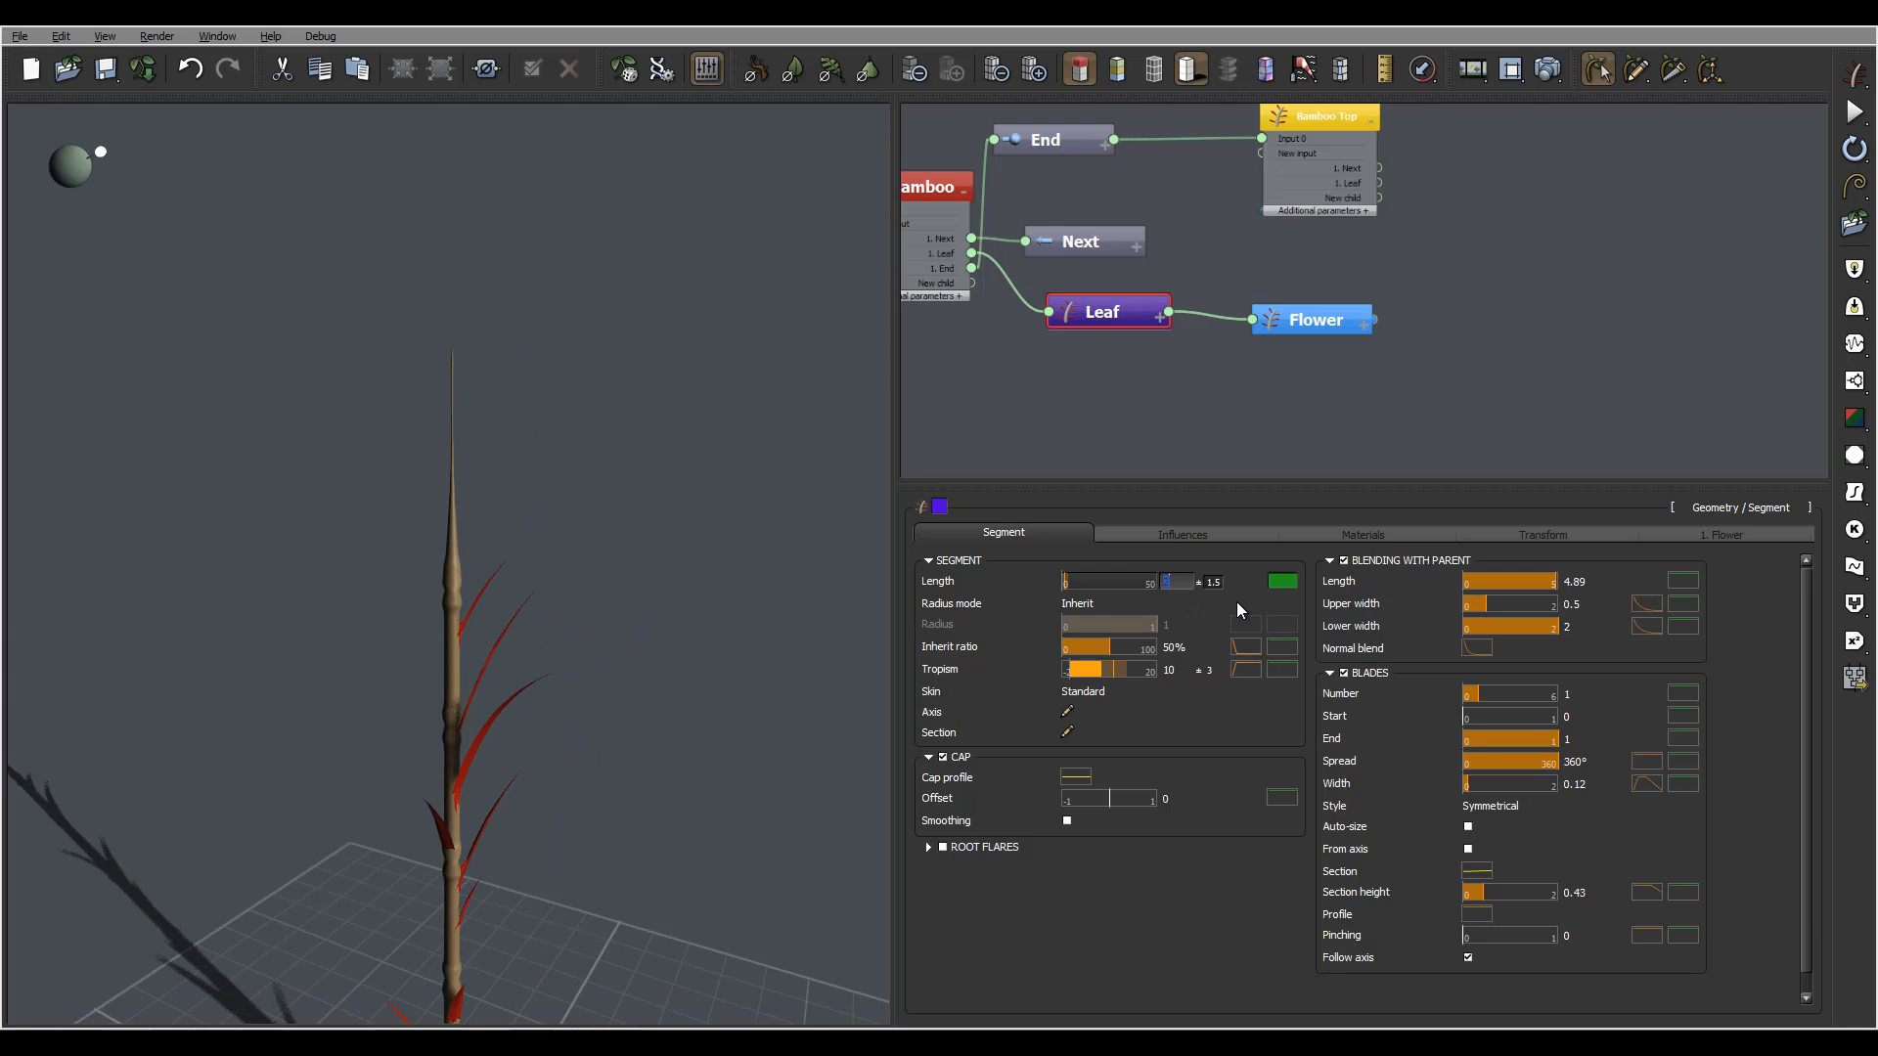
text(3)
key(Return)
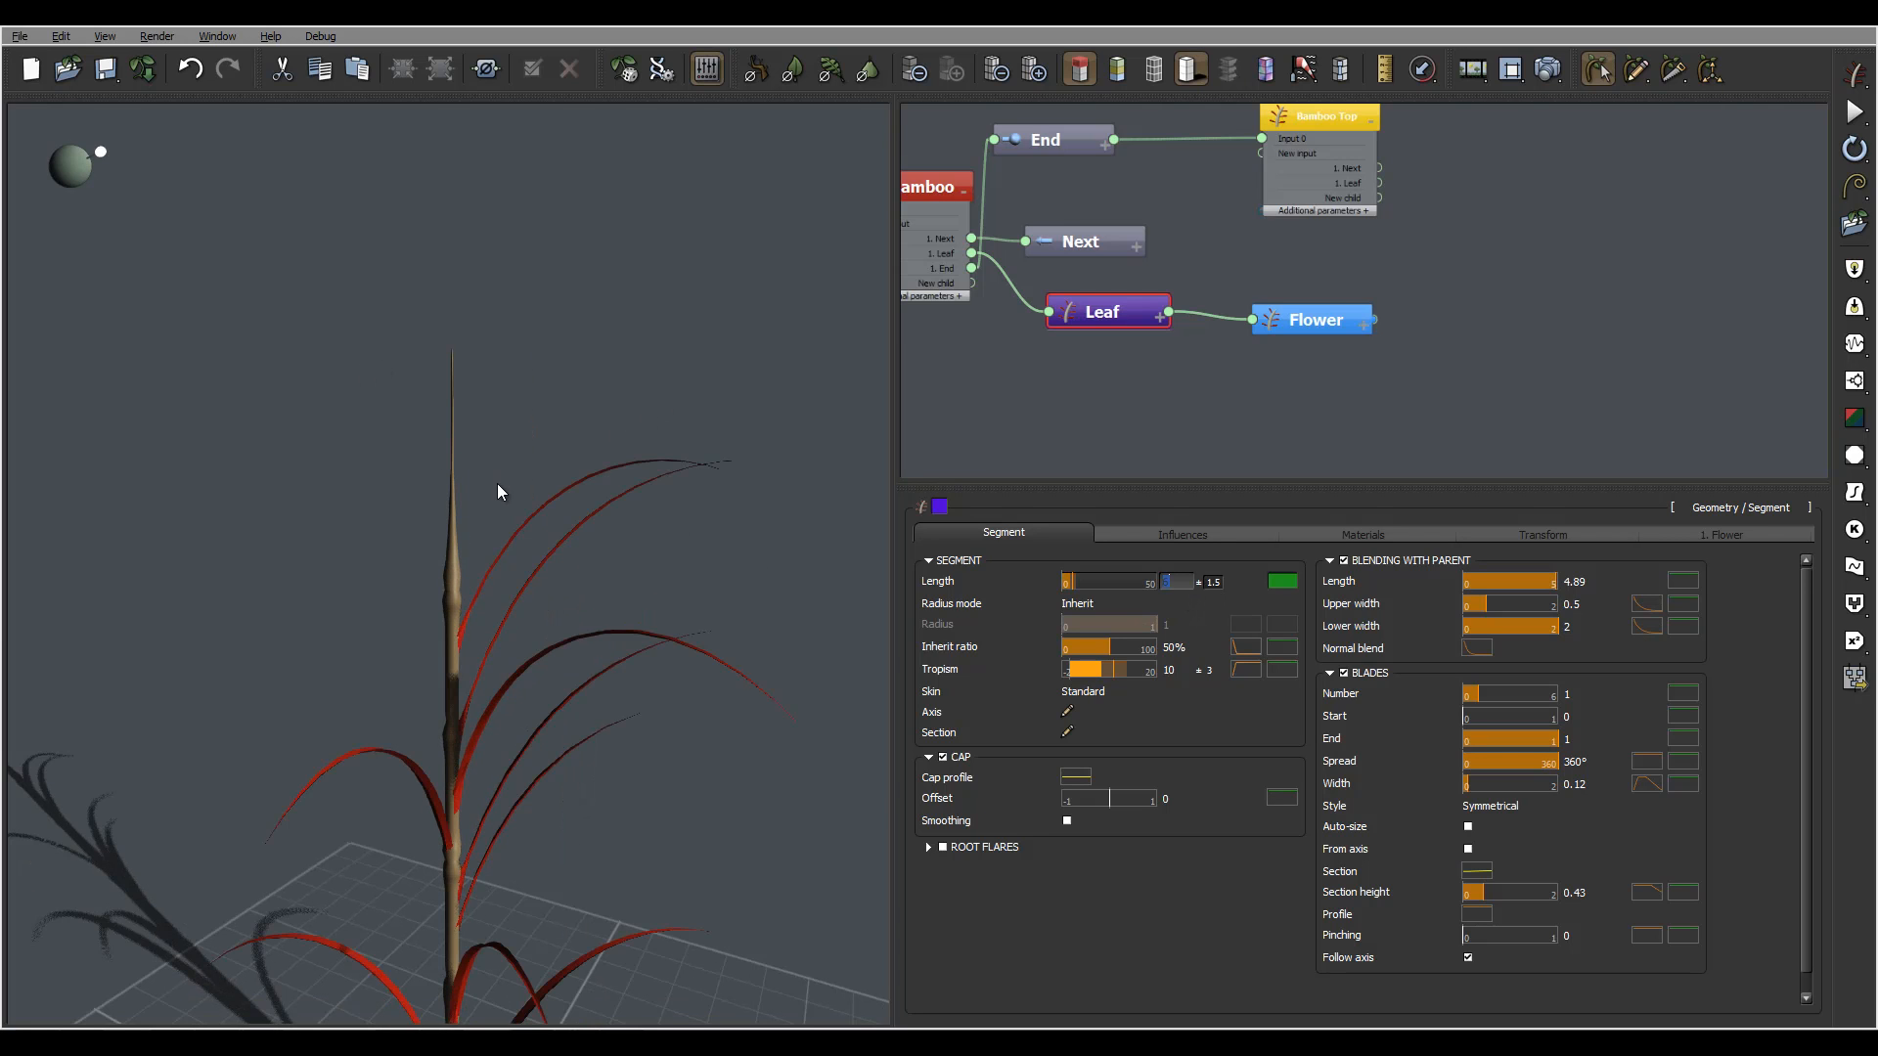
right_drag(685, 493, 641, 518)
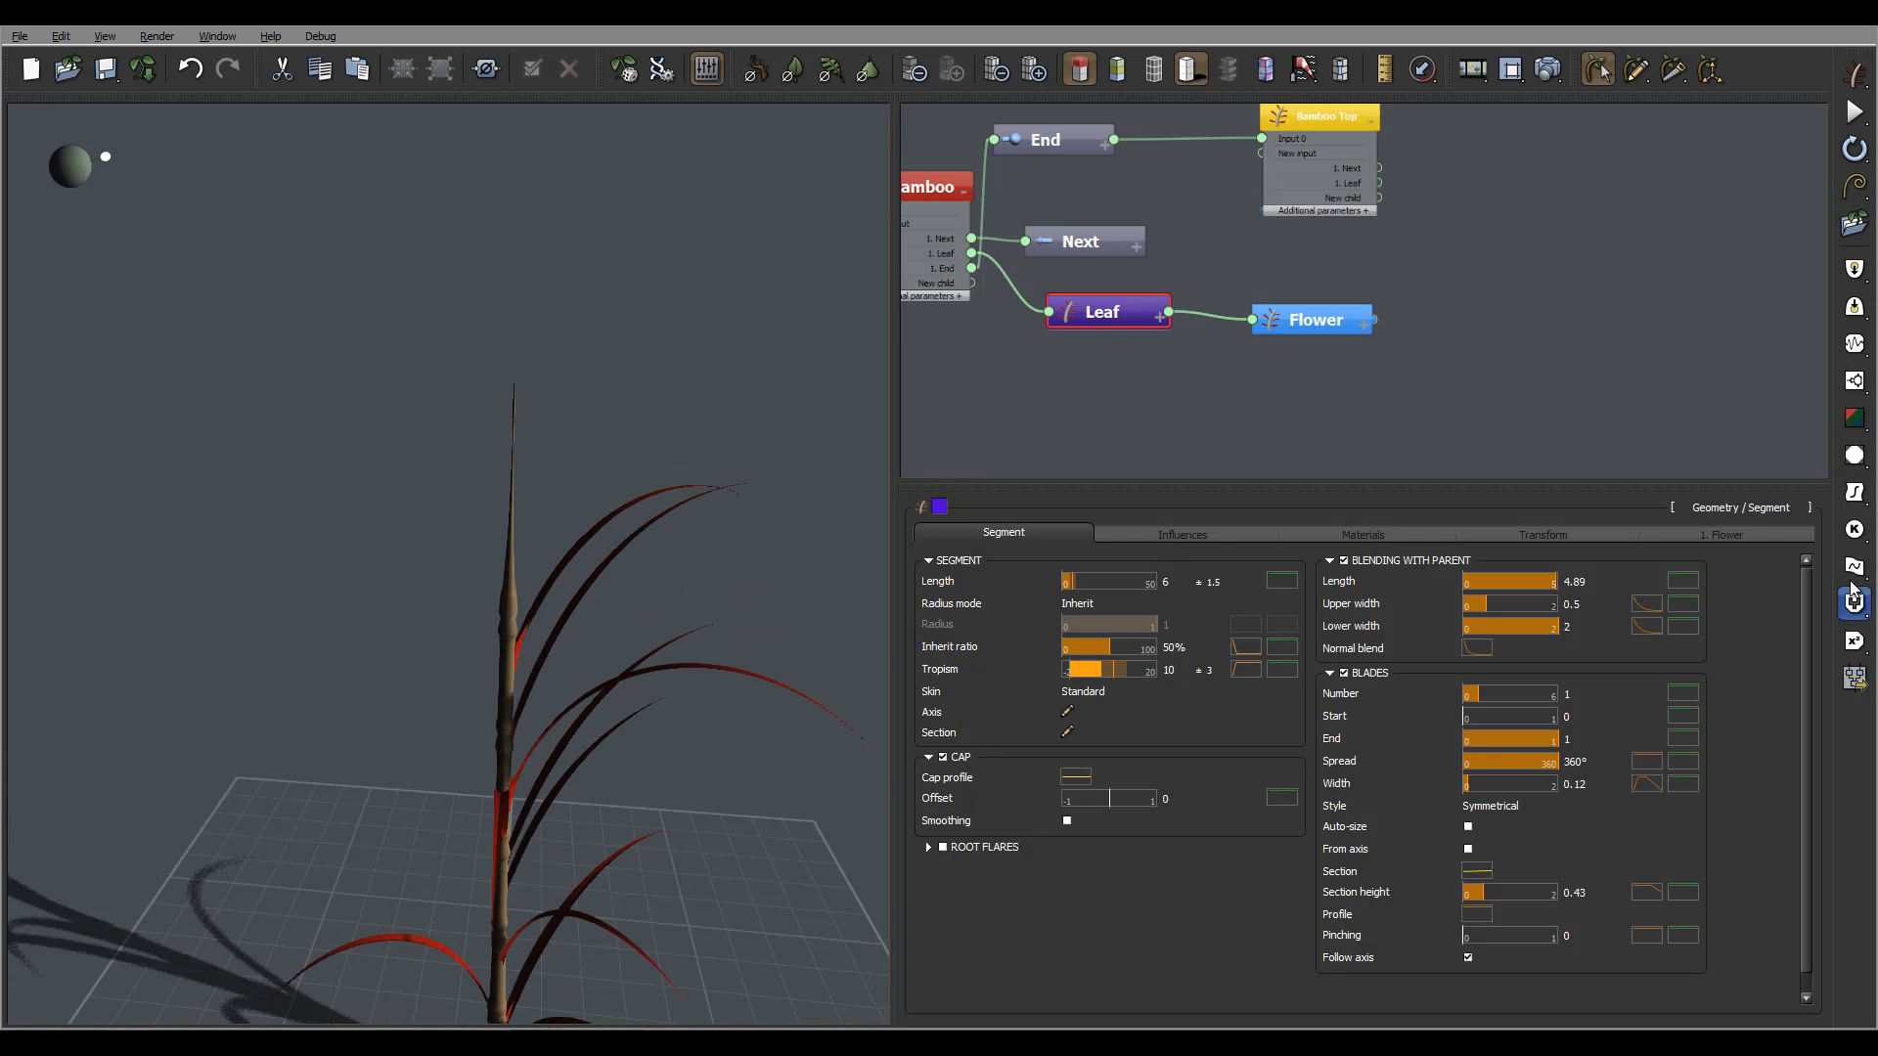
Try distributing 12 Flower segments along the Leaf segment
click(1789, 535)
click(1166, 582)
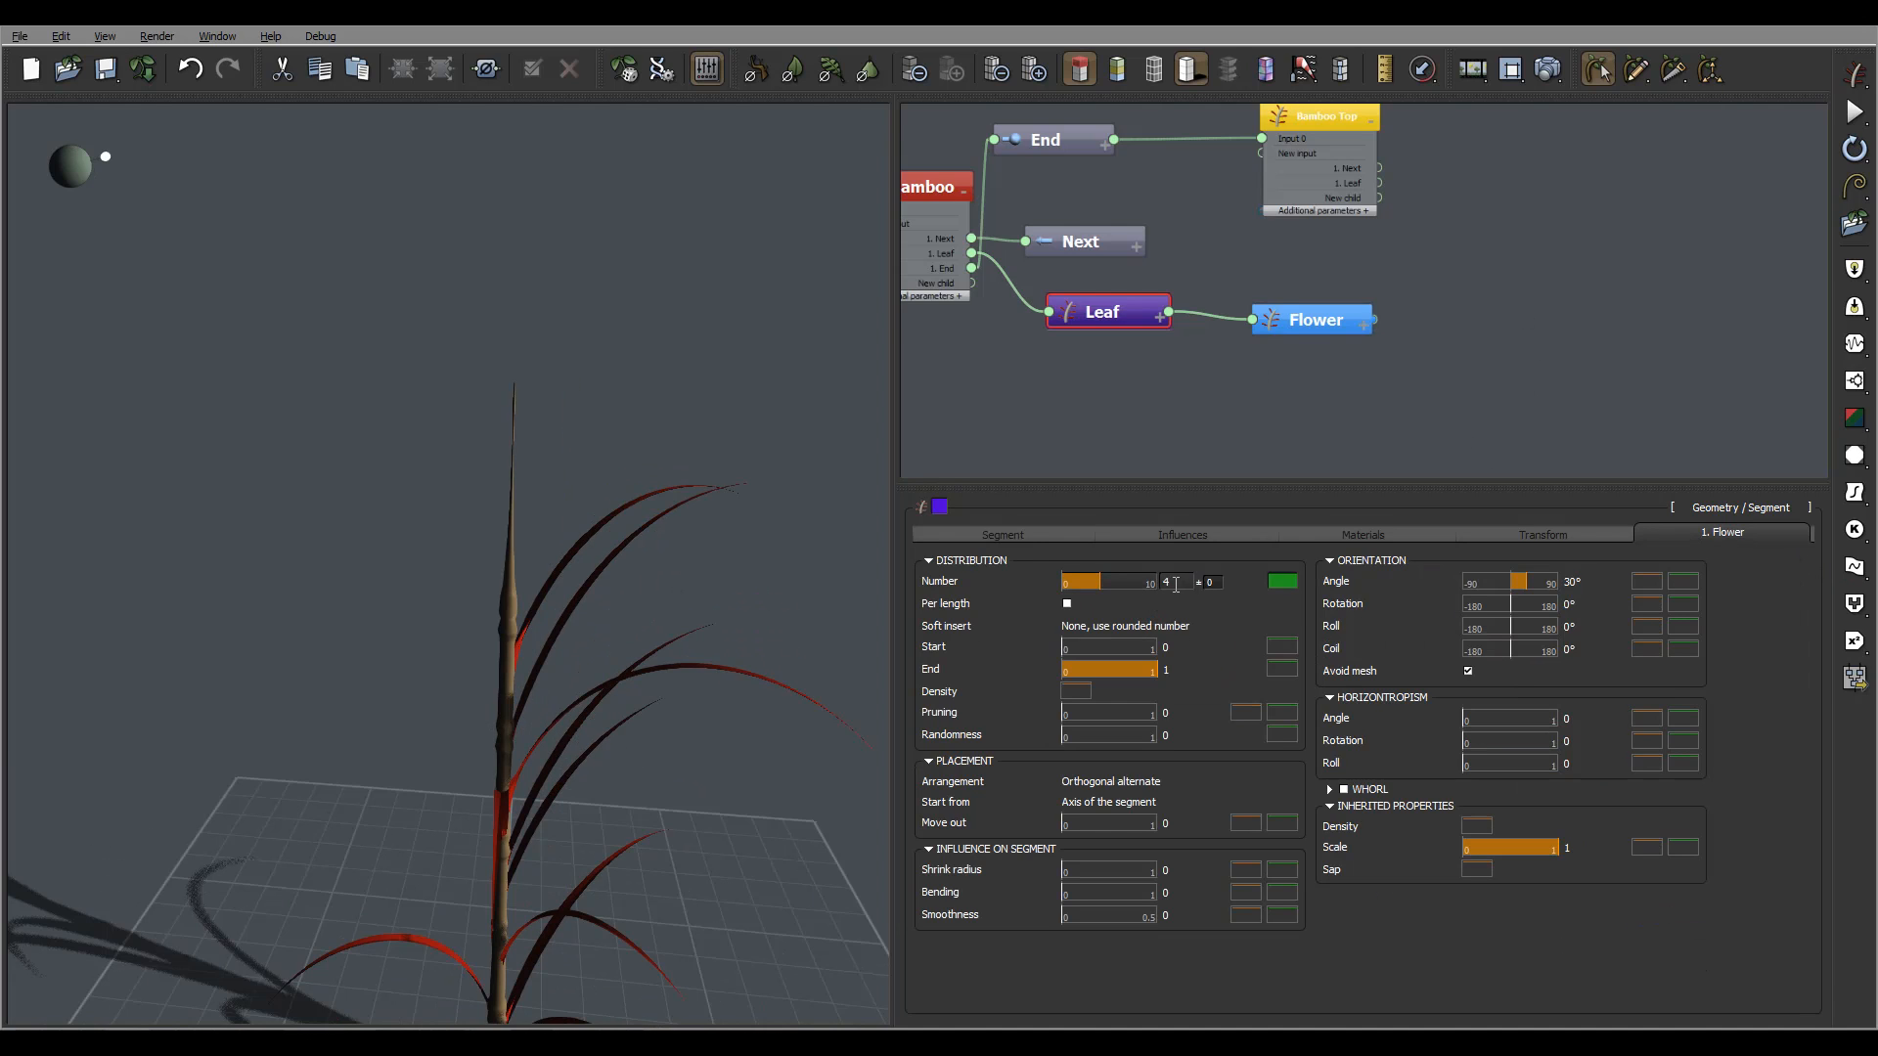
text(12)
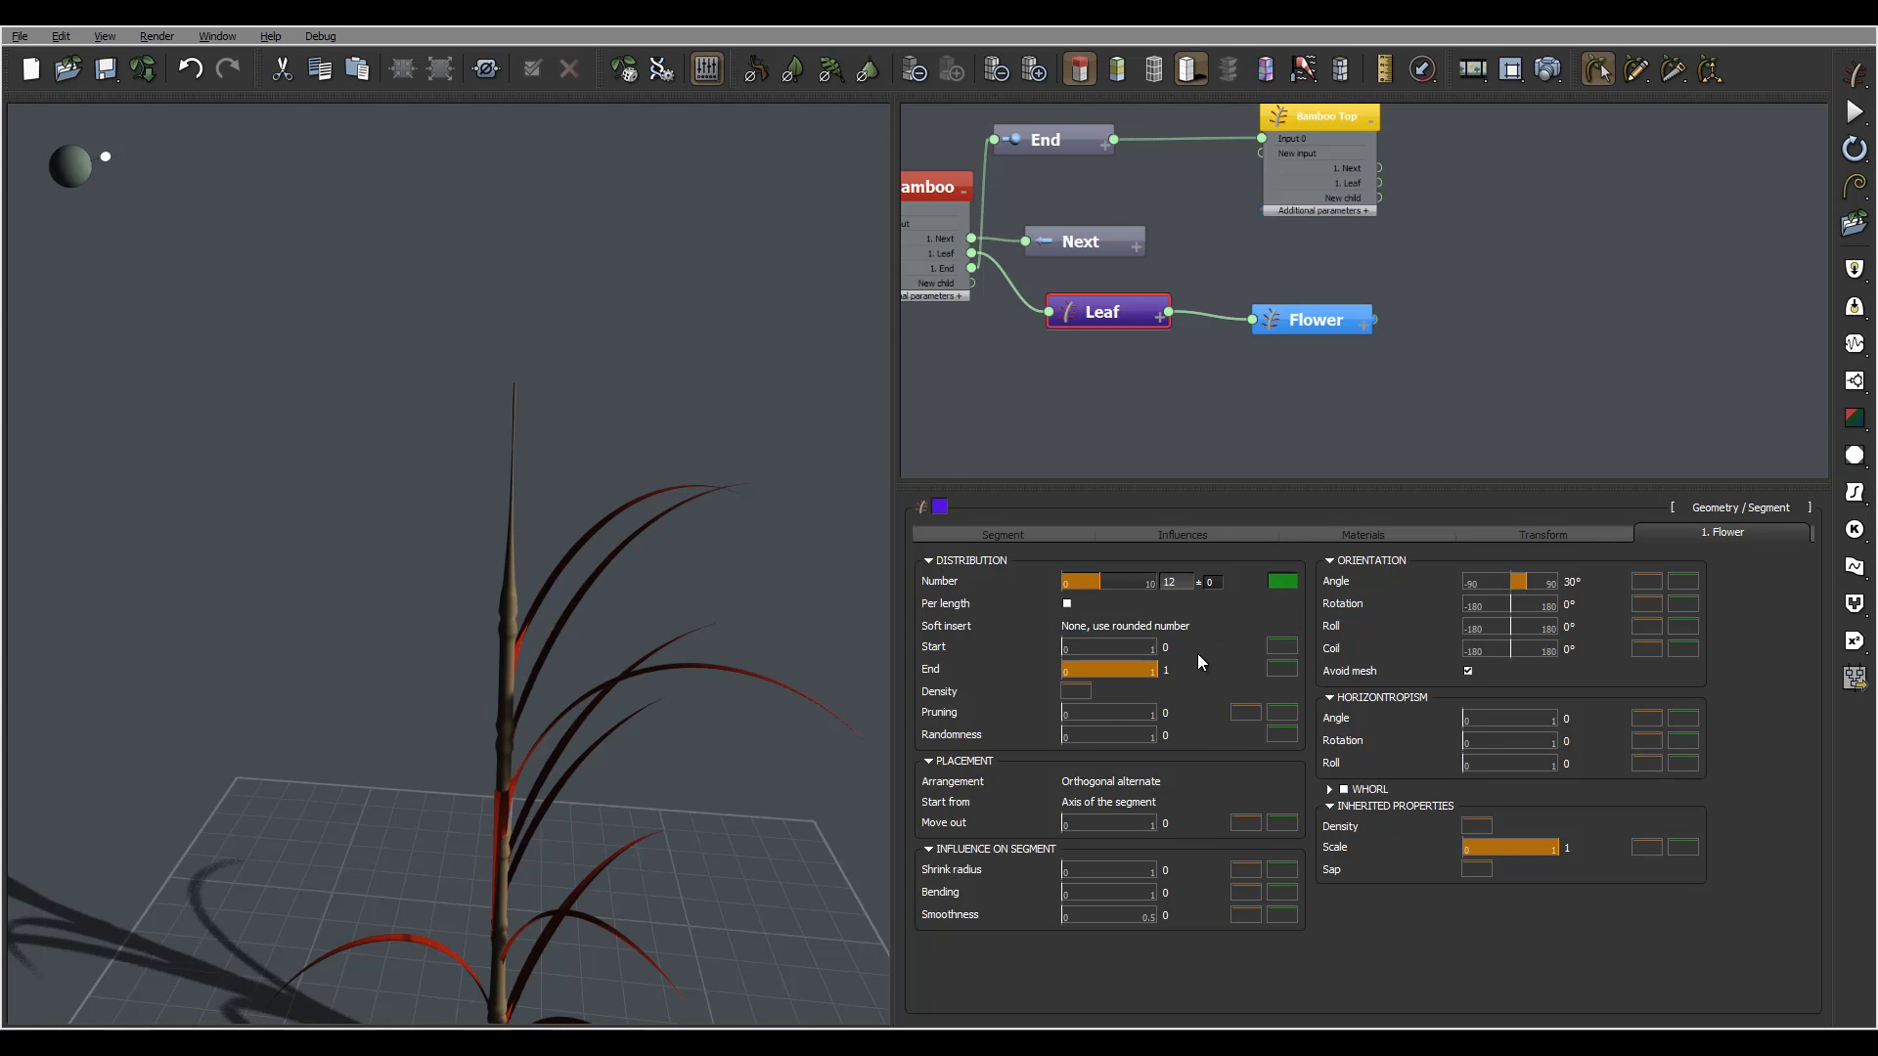
click(1571, 582)
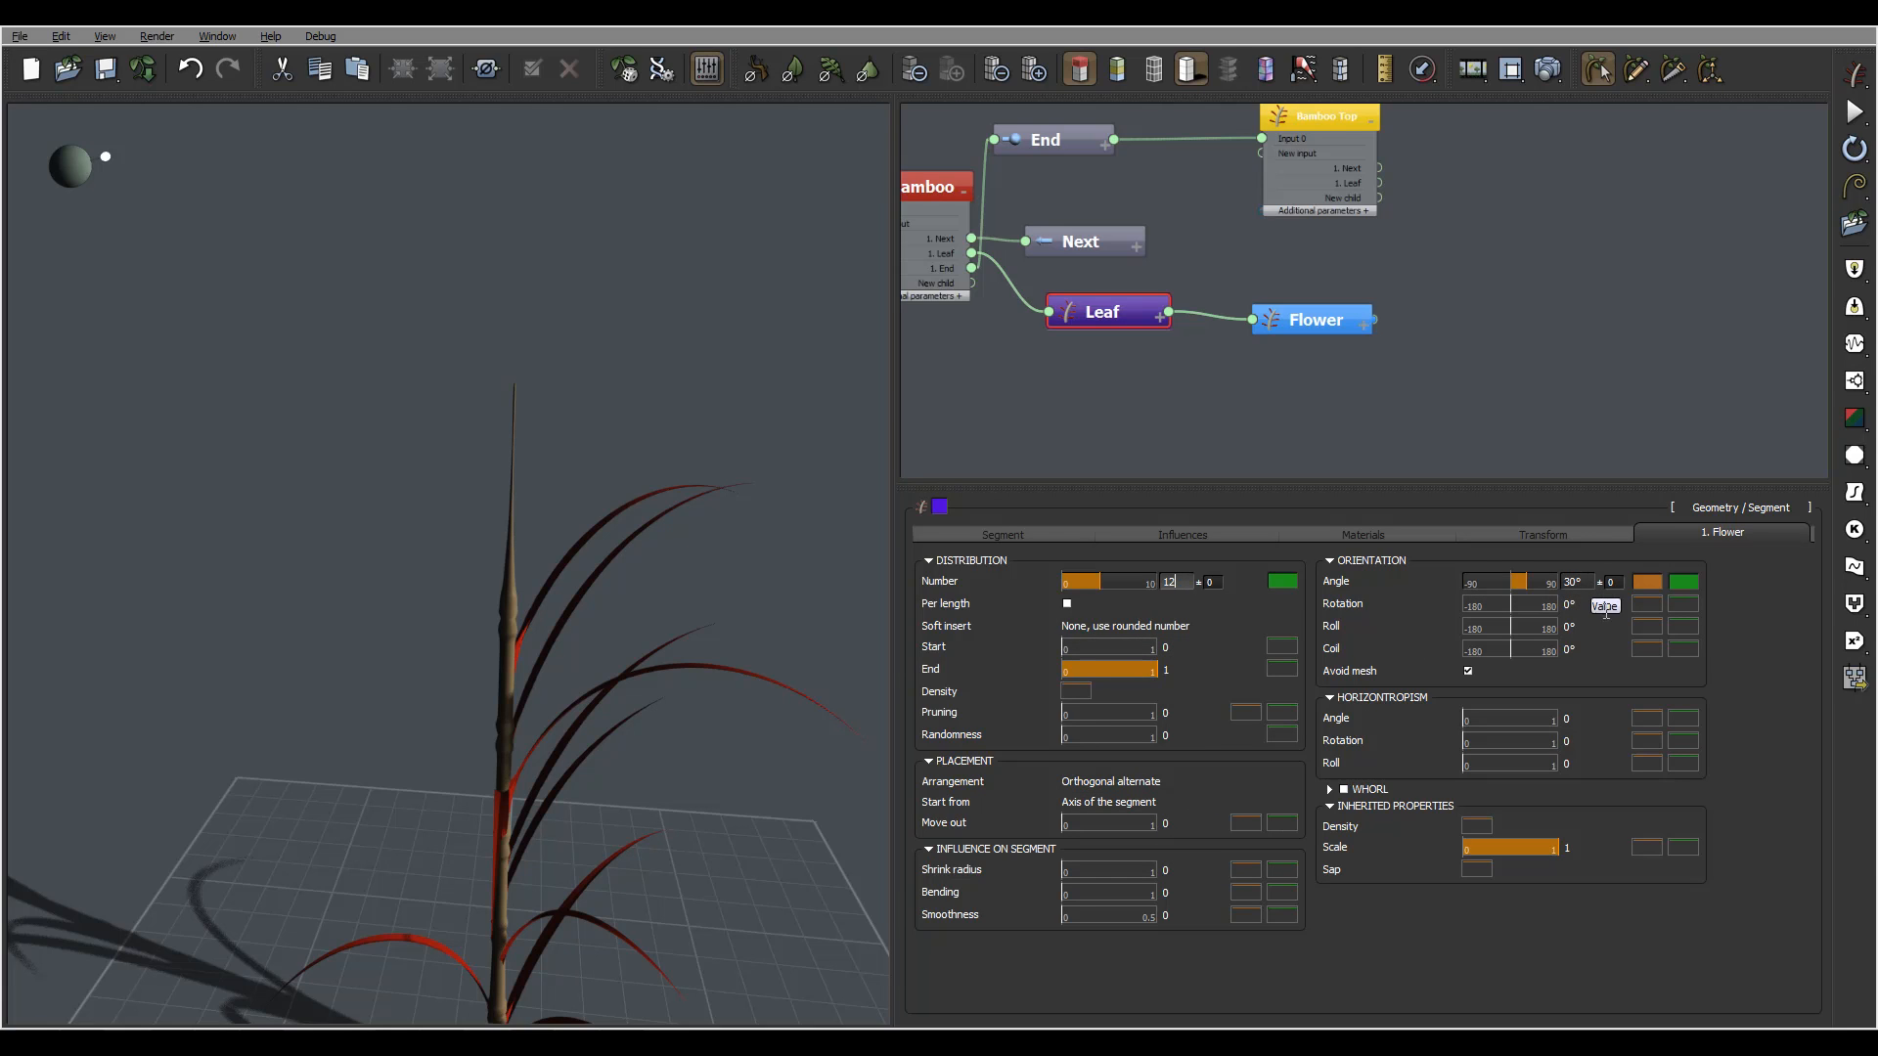
click(1586, 581)
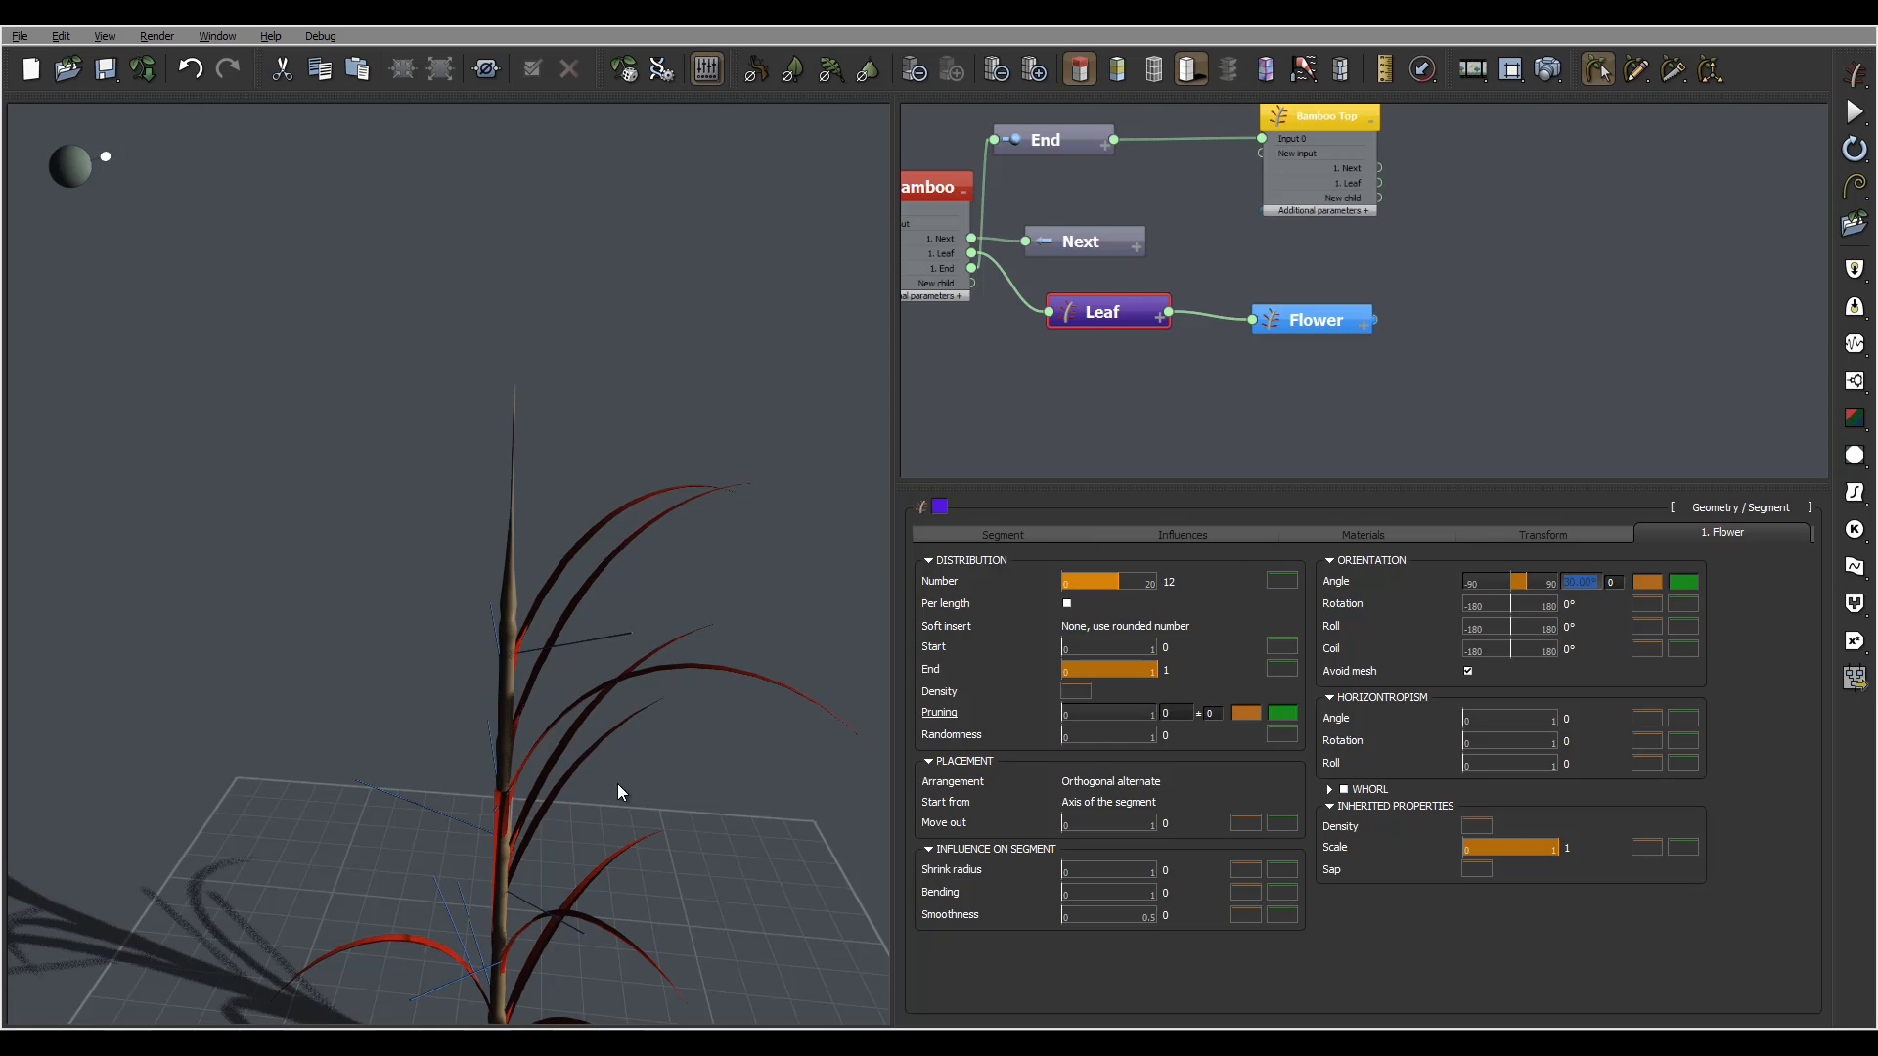
mouse_move(618, 784)
right_down()
mouse_move(696, 684)
mouse_move(647, 755)
mouse_move(609, 757)
right_up()
Reconnect the Flower node to the Bamboo Top's Next output and place it beyond the Bamboo Top in the graph
right_drag(1375, 339, 1285, 419)
drag(1162, 399, 1290, 250)
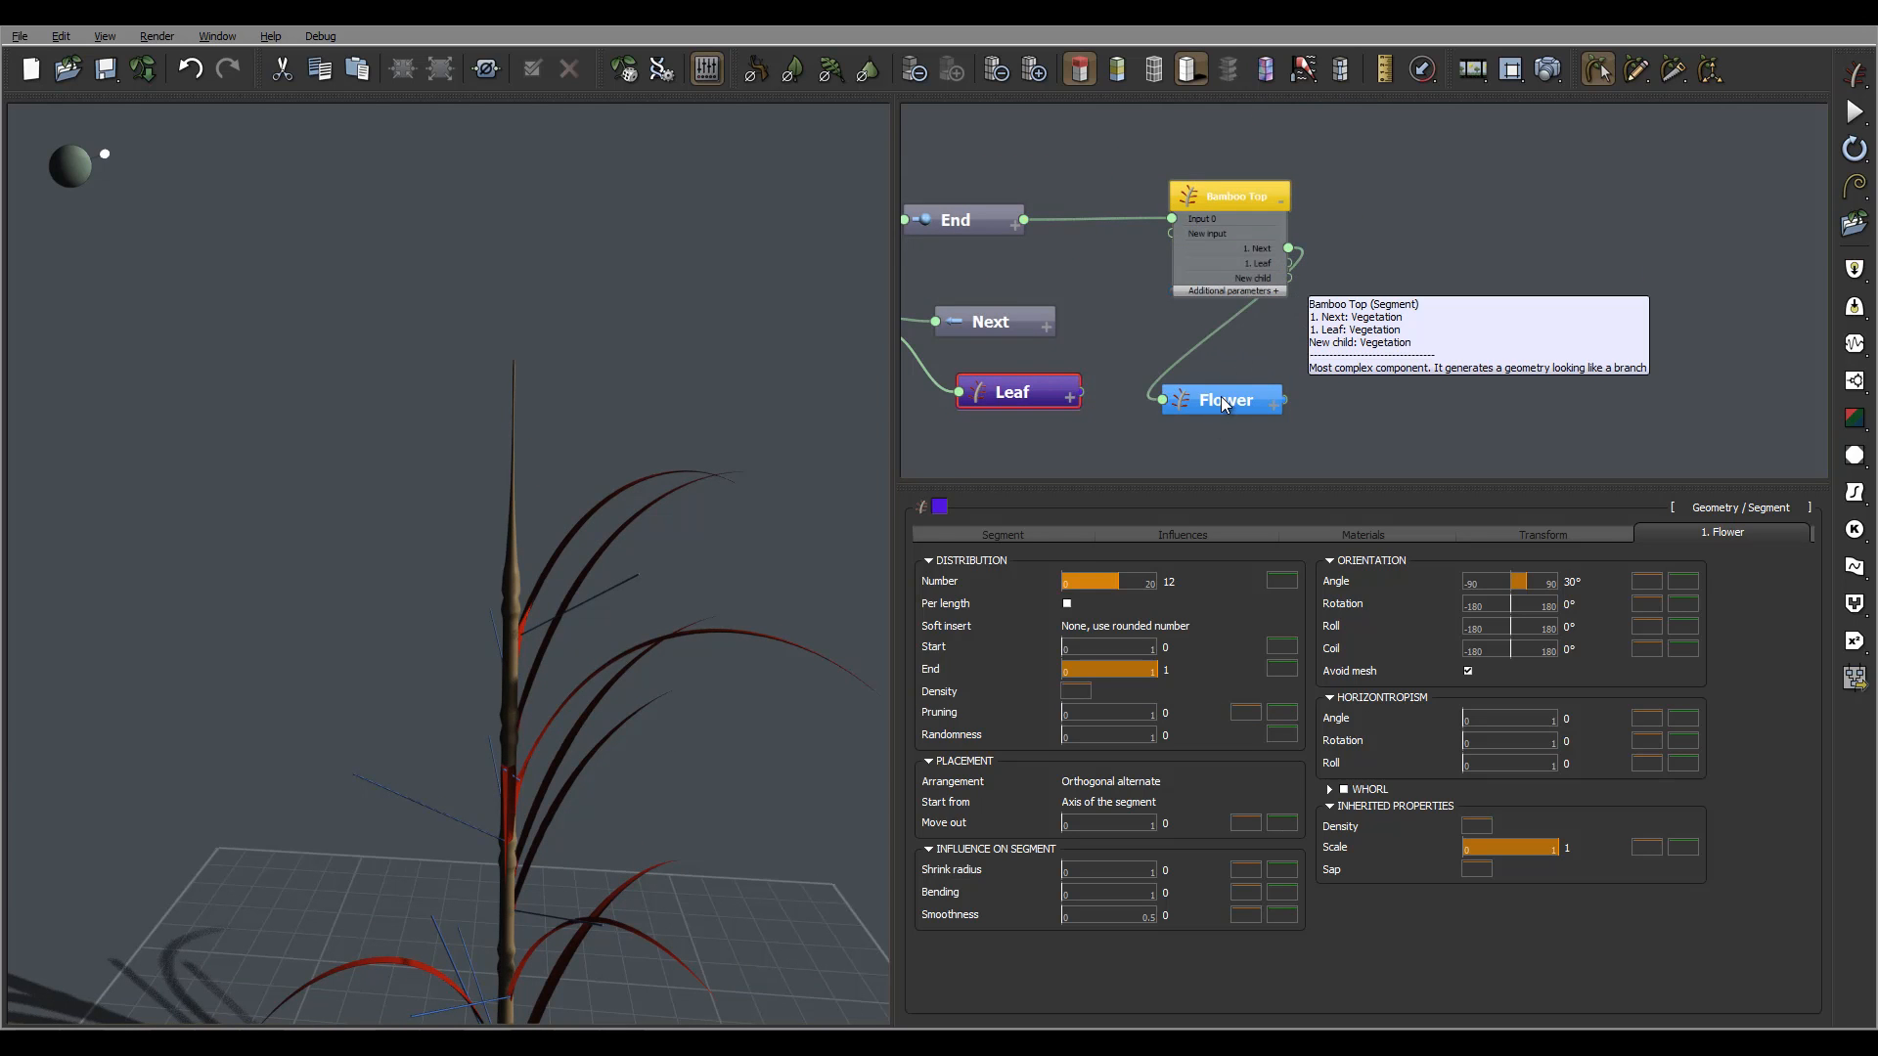
click(1223, 404)
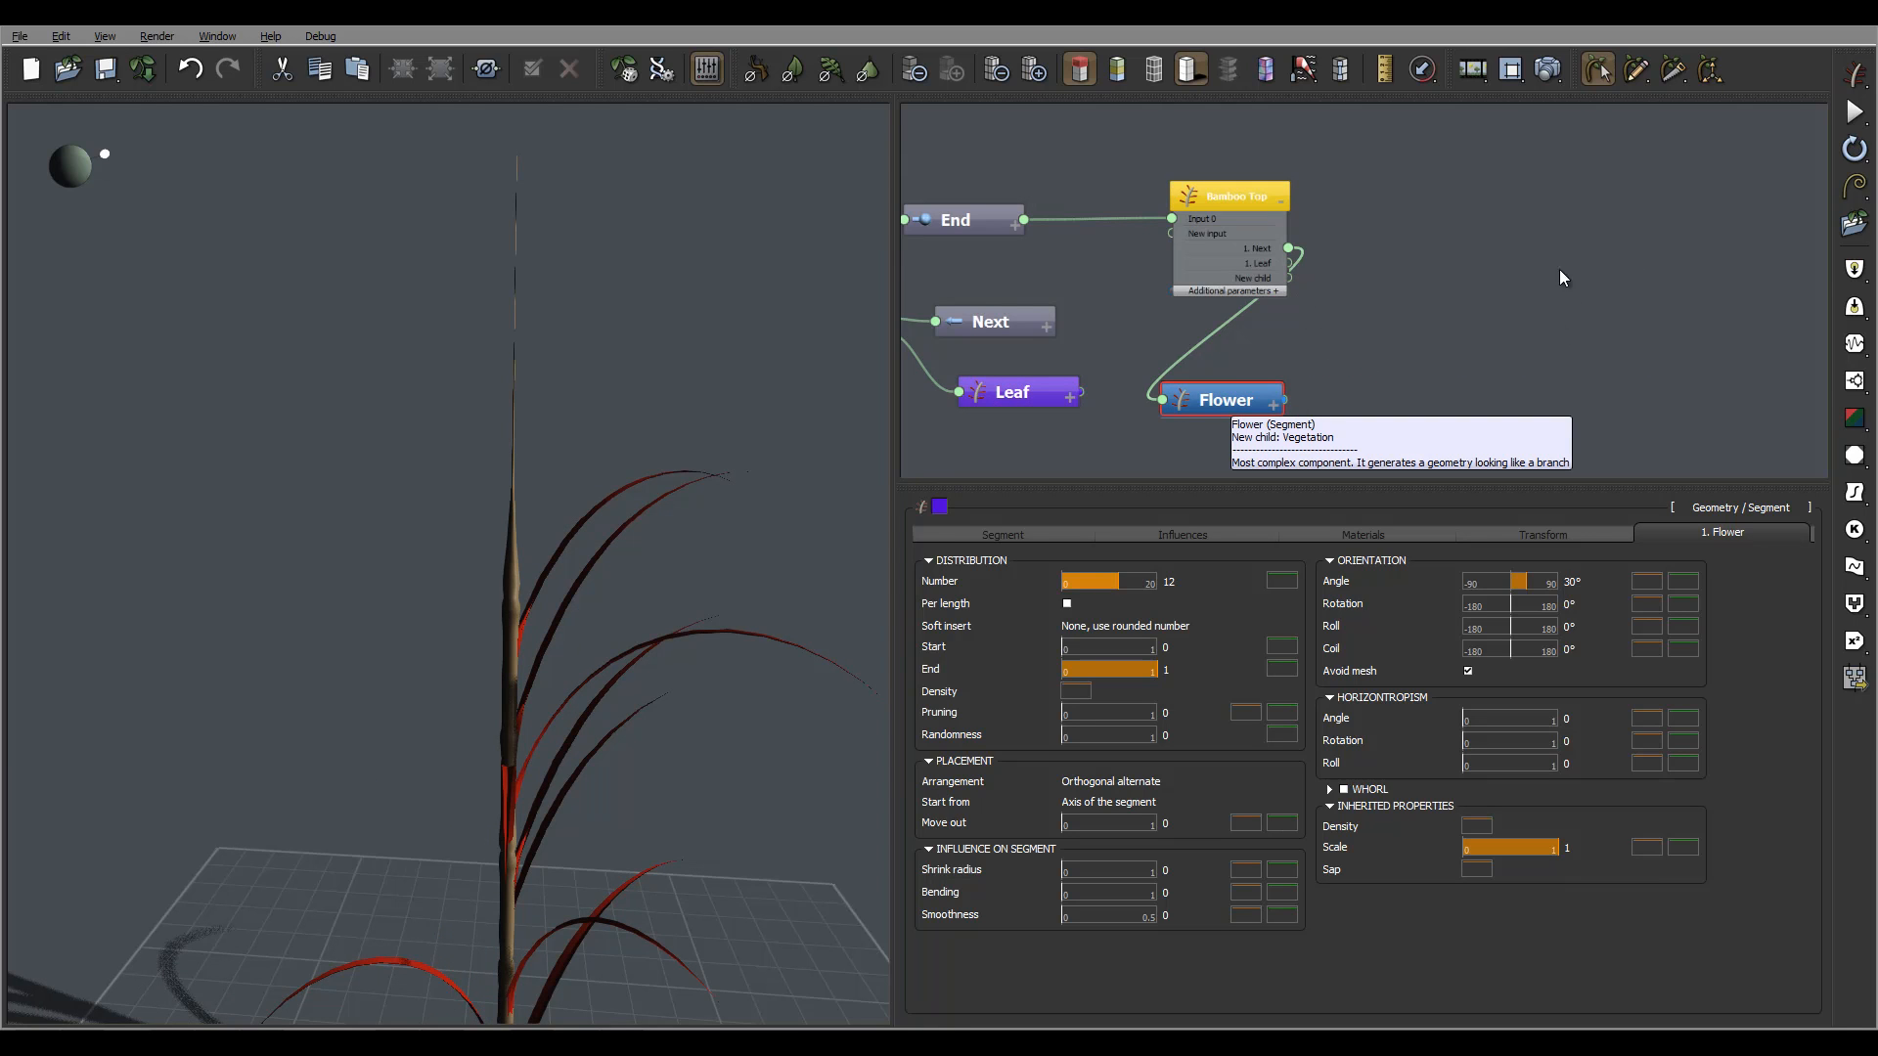
drag(1610, 272, 1578, 232)
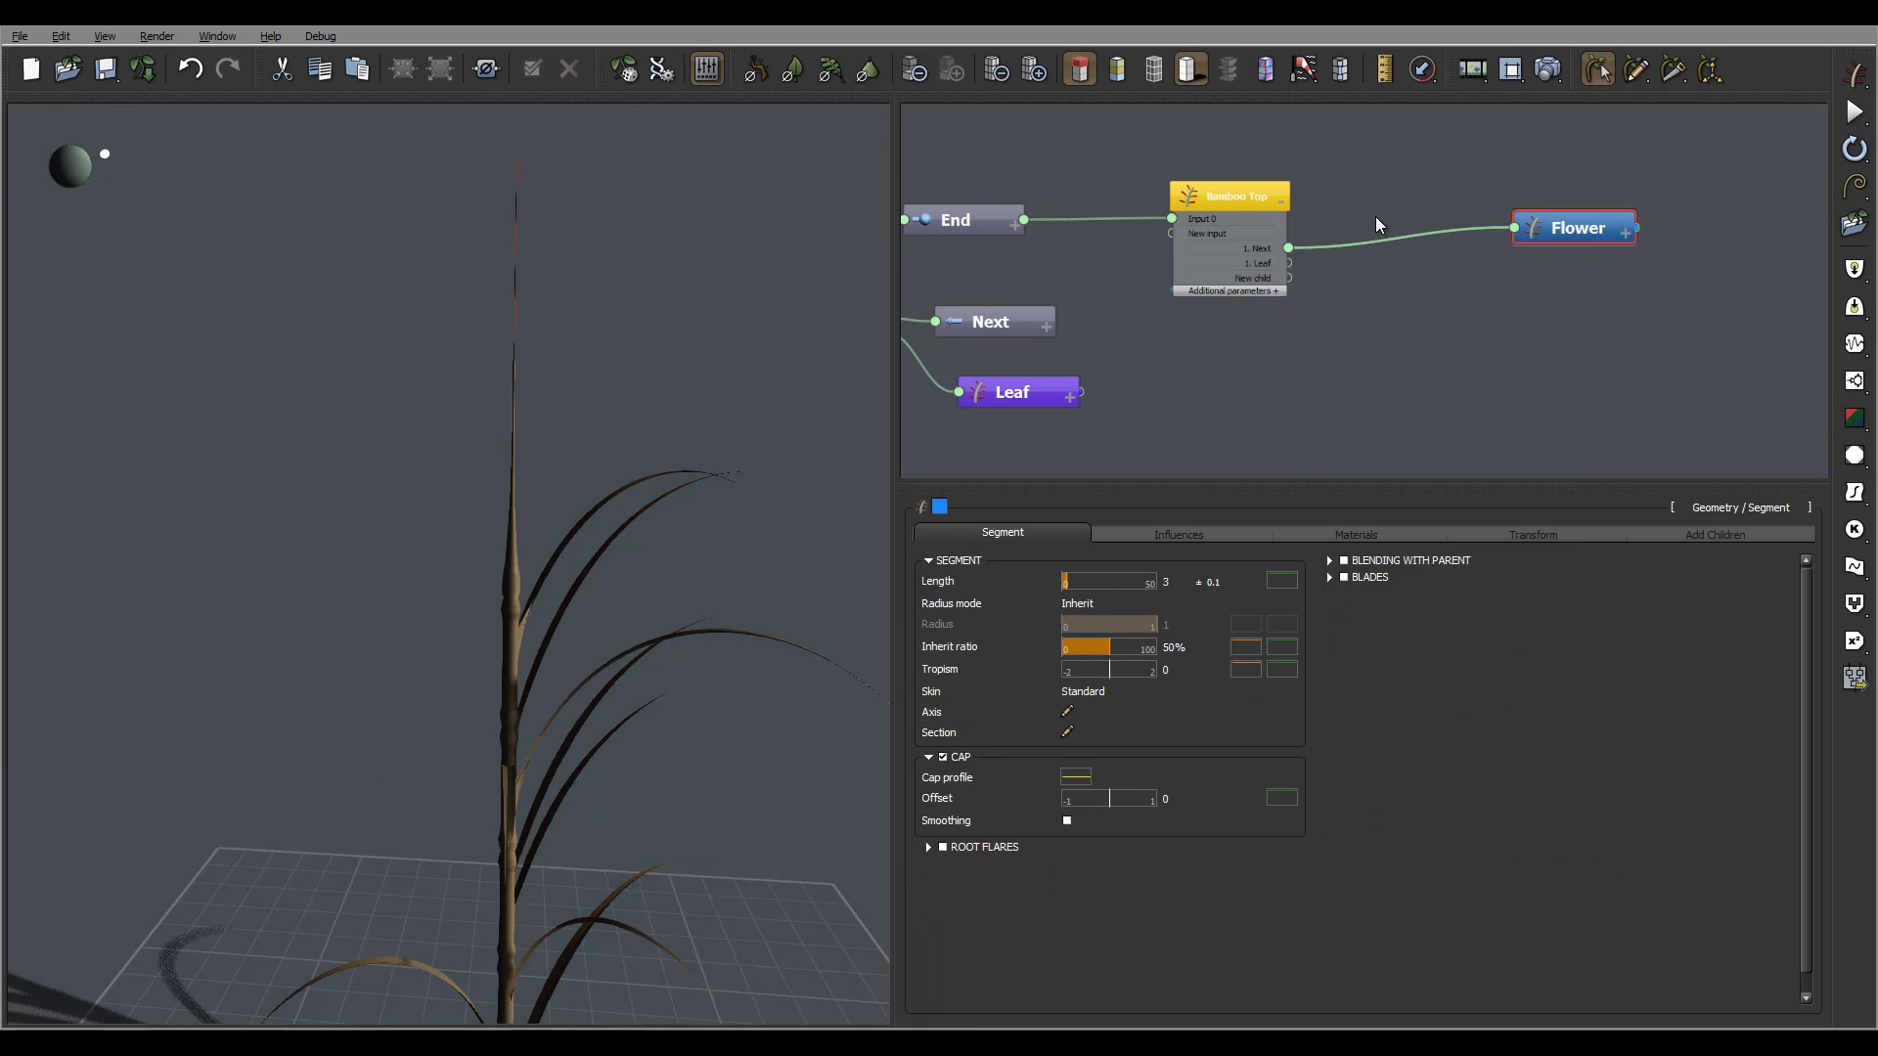
Remove the Leaf children from the Bamboo Top segment
click(1212, 199)
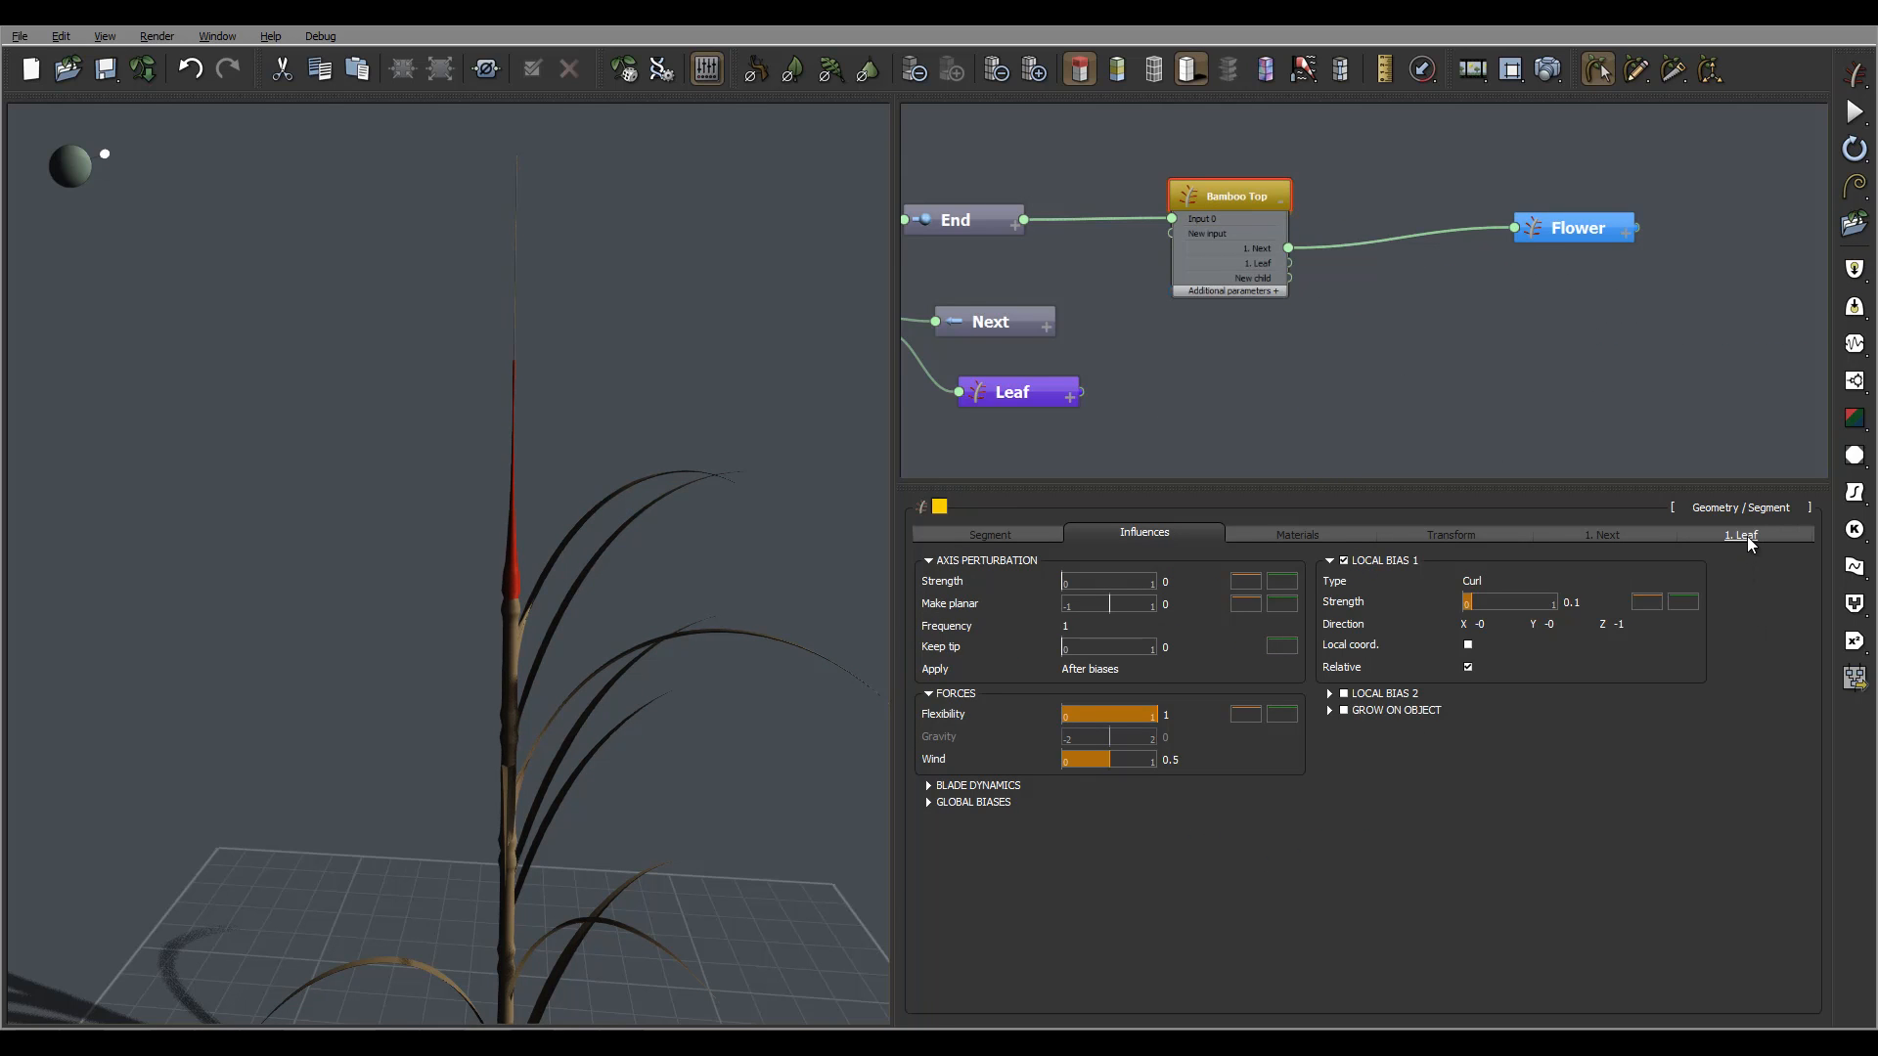
click(1746, 536)
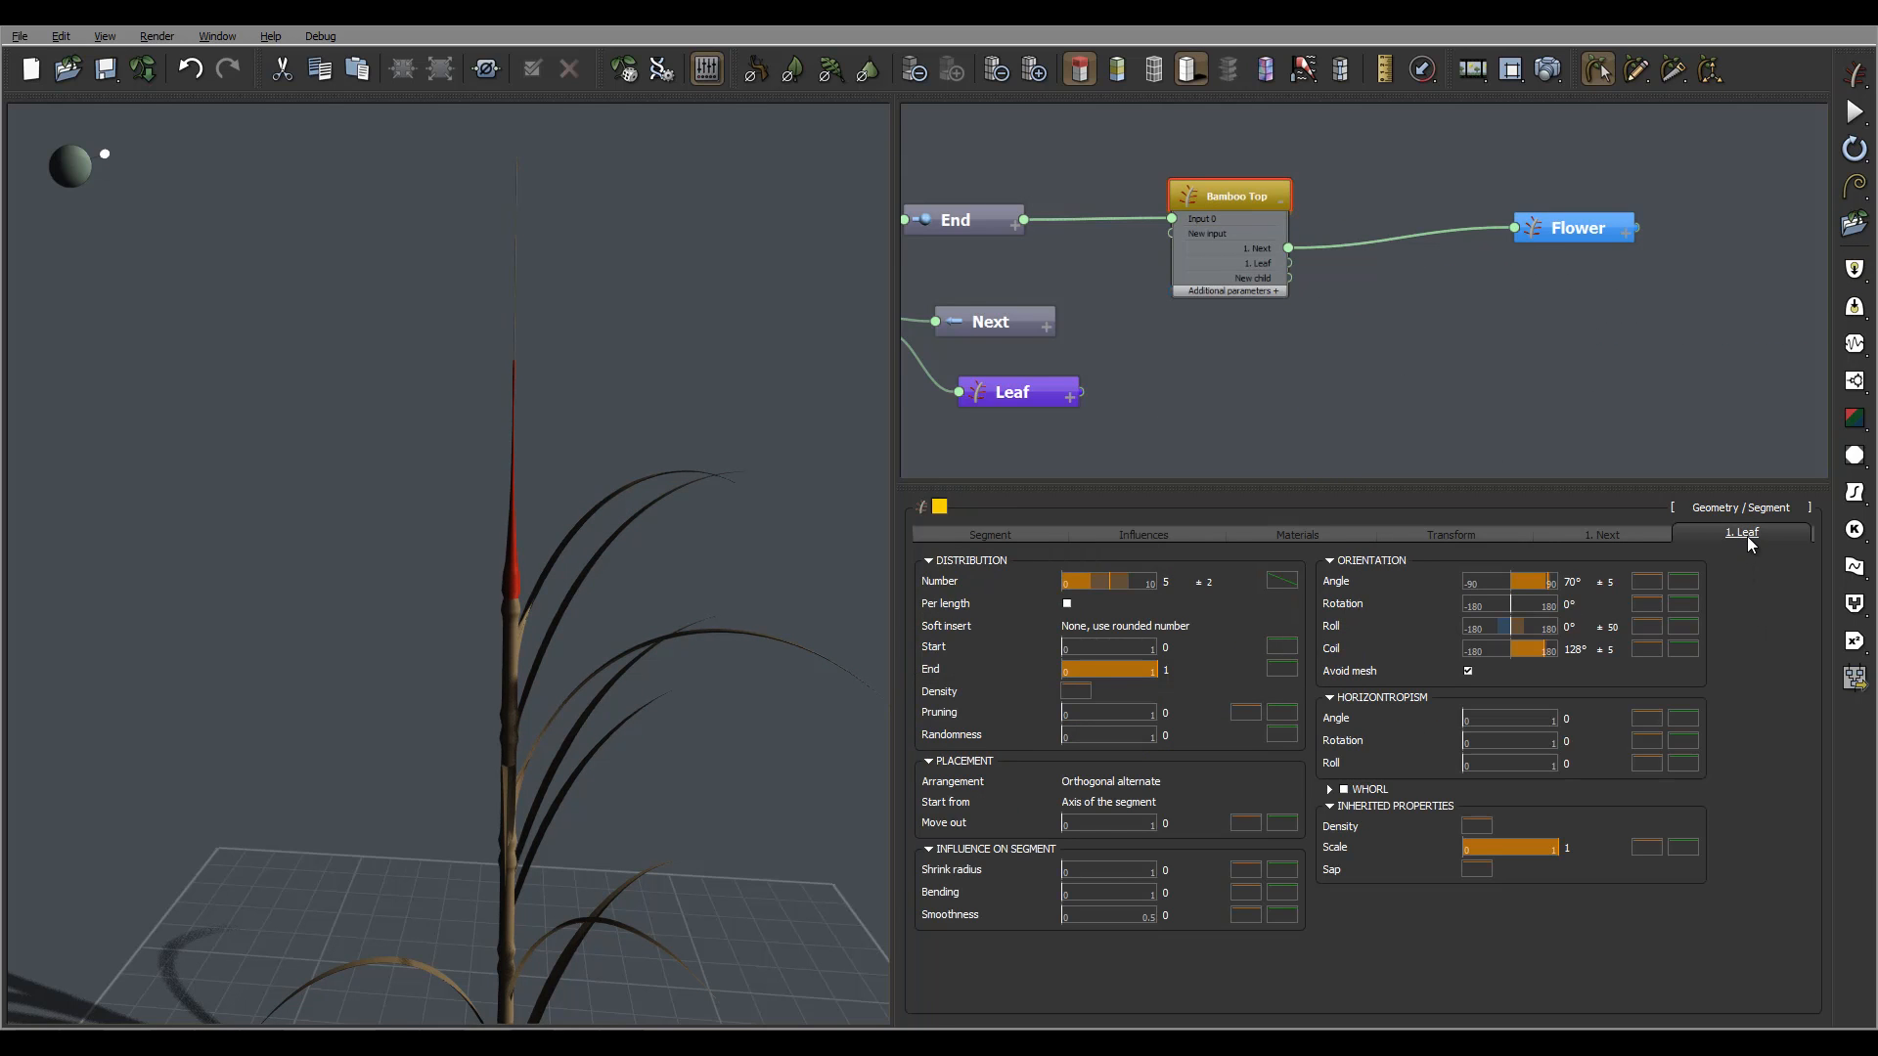
right_click(1750, 542)
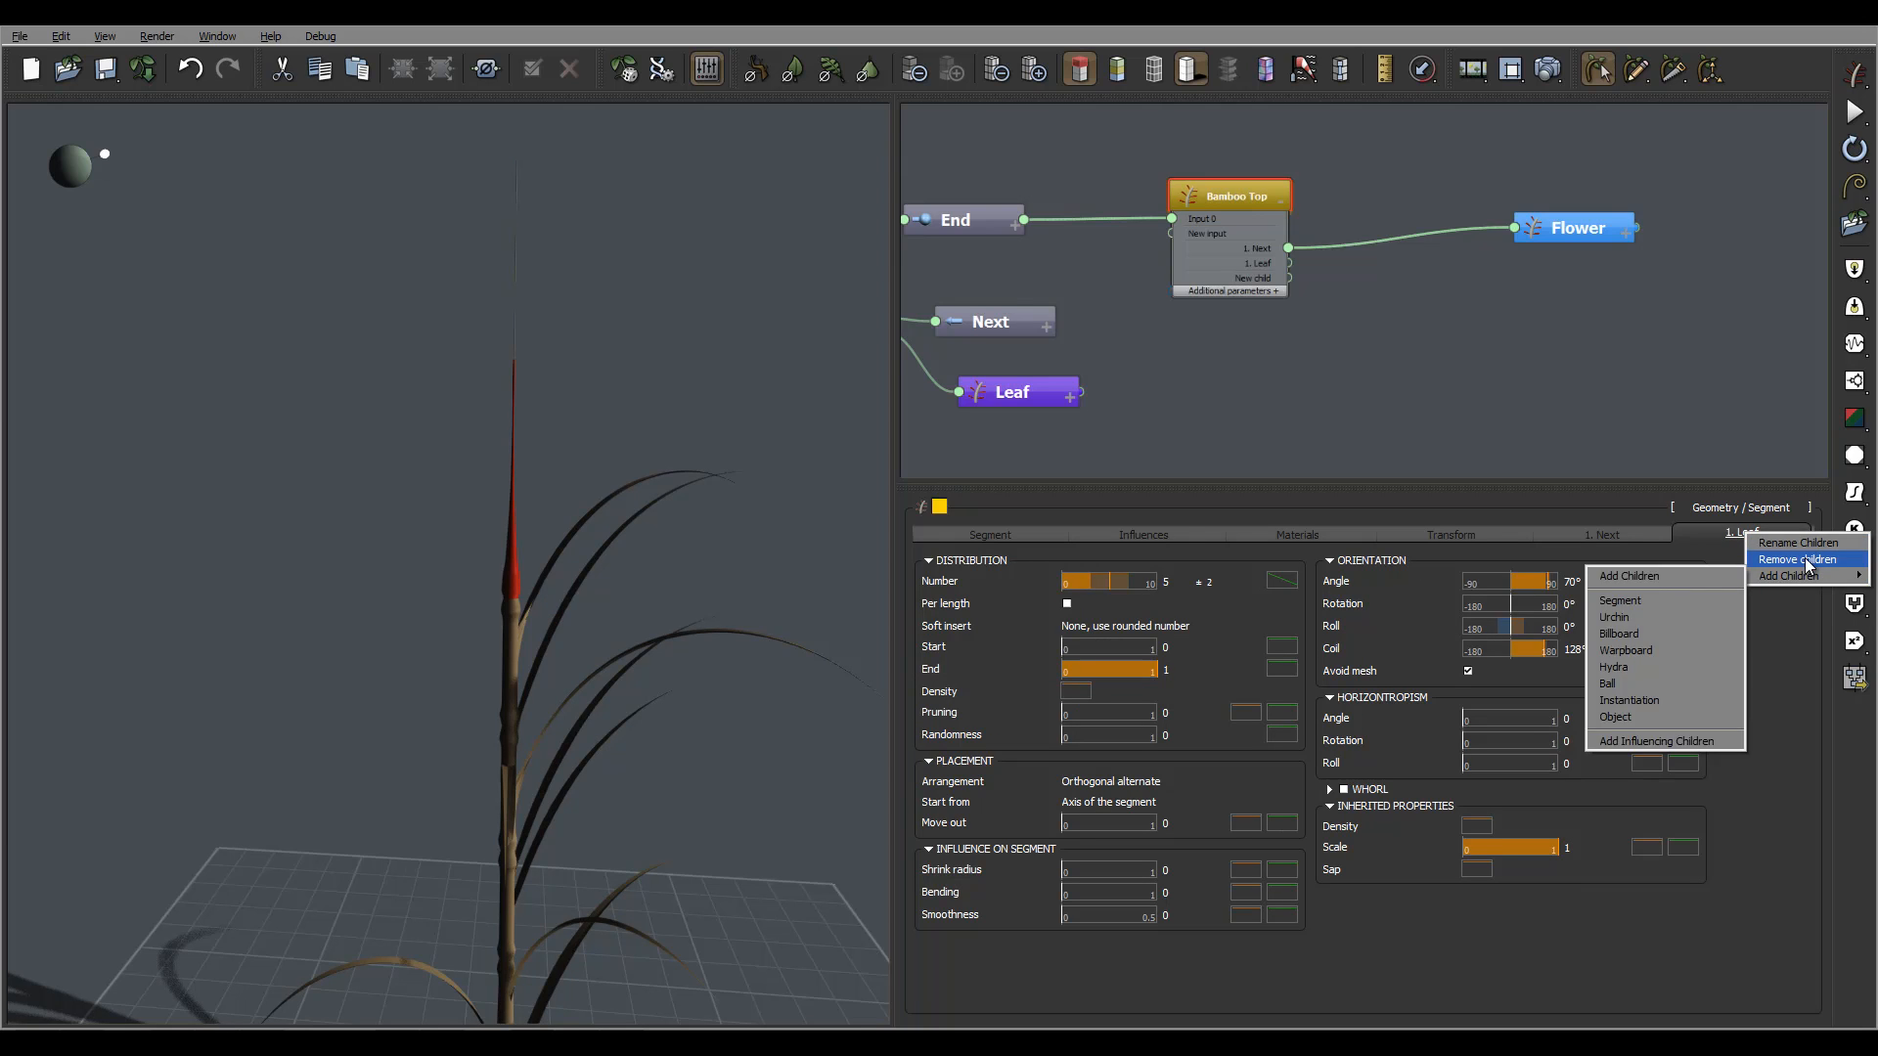
click(1807, 564)
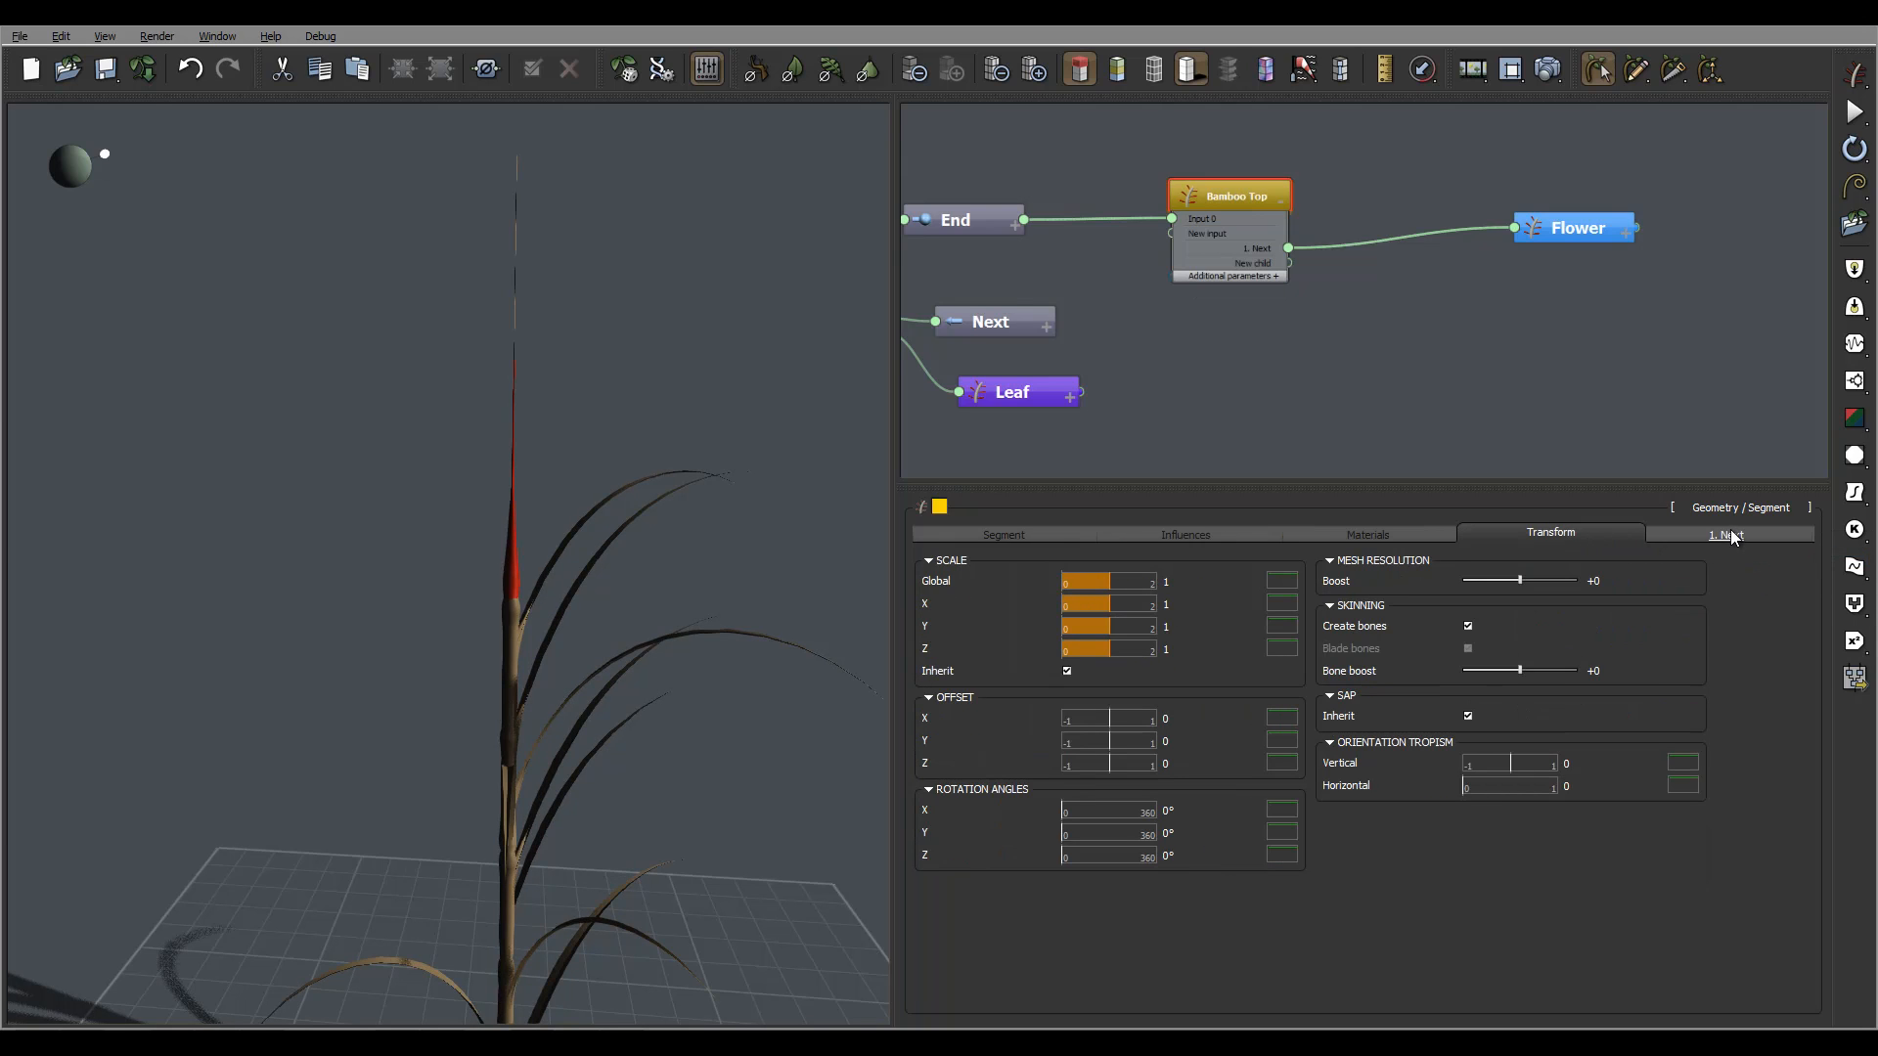
Rename the Bamboo Top's Next children as Flower
click(1731, 536)
right_click(1737, 538)
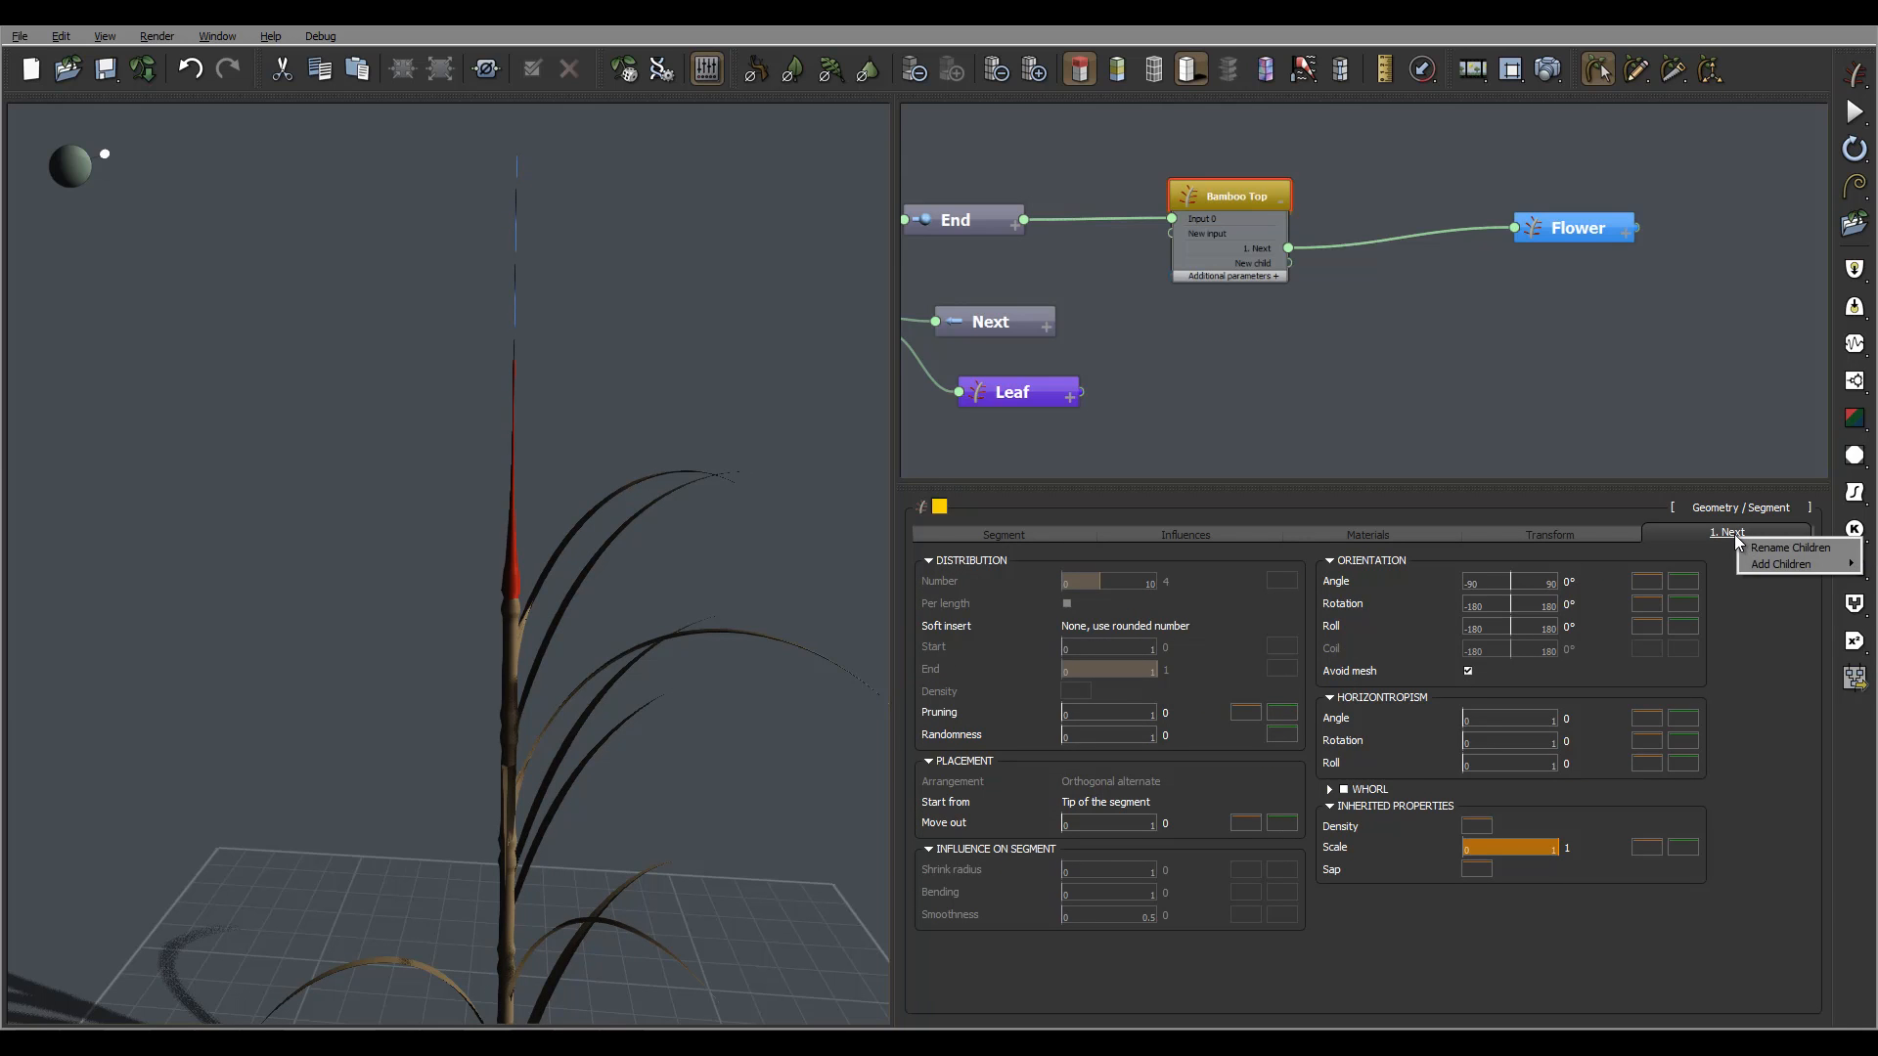
click(1786, 547)
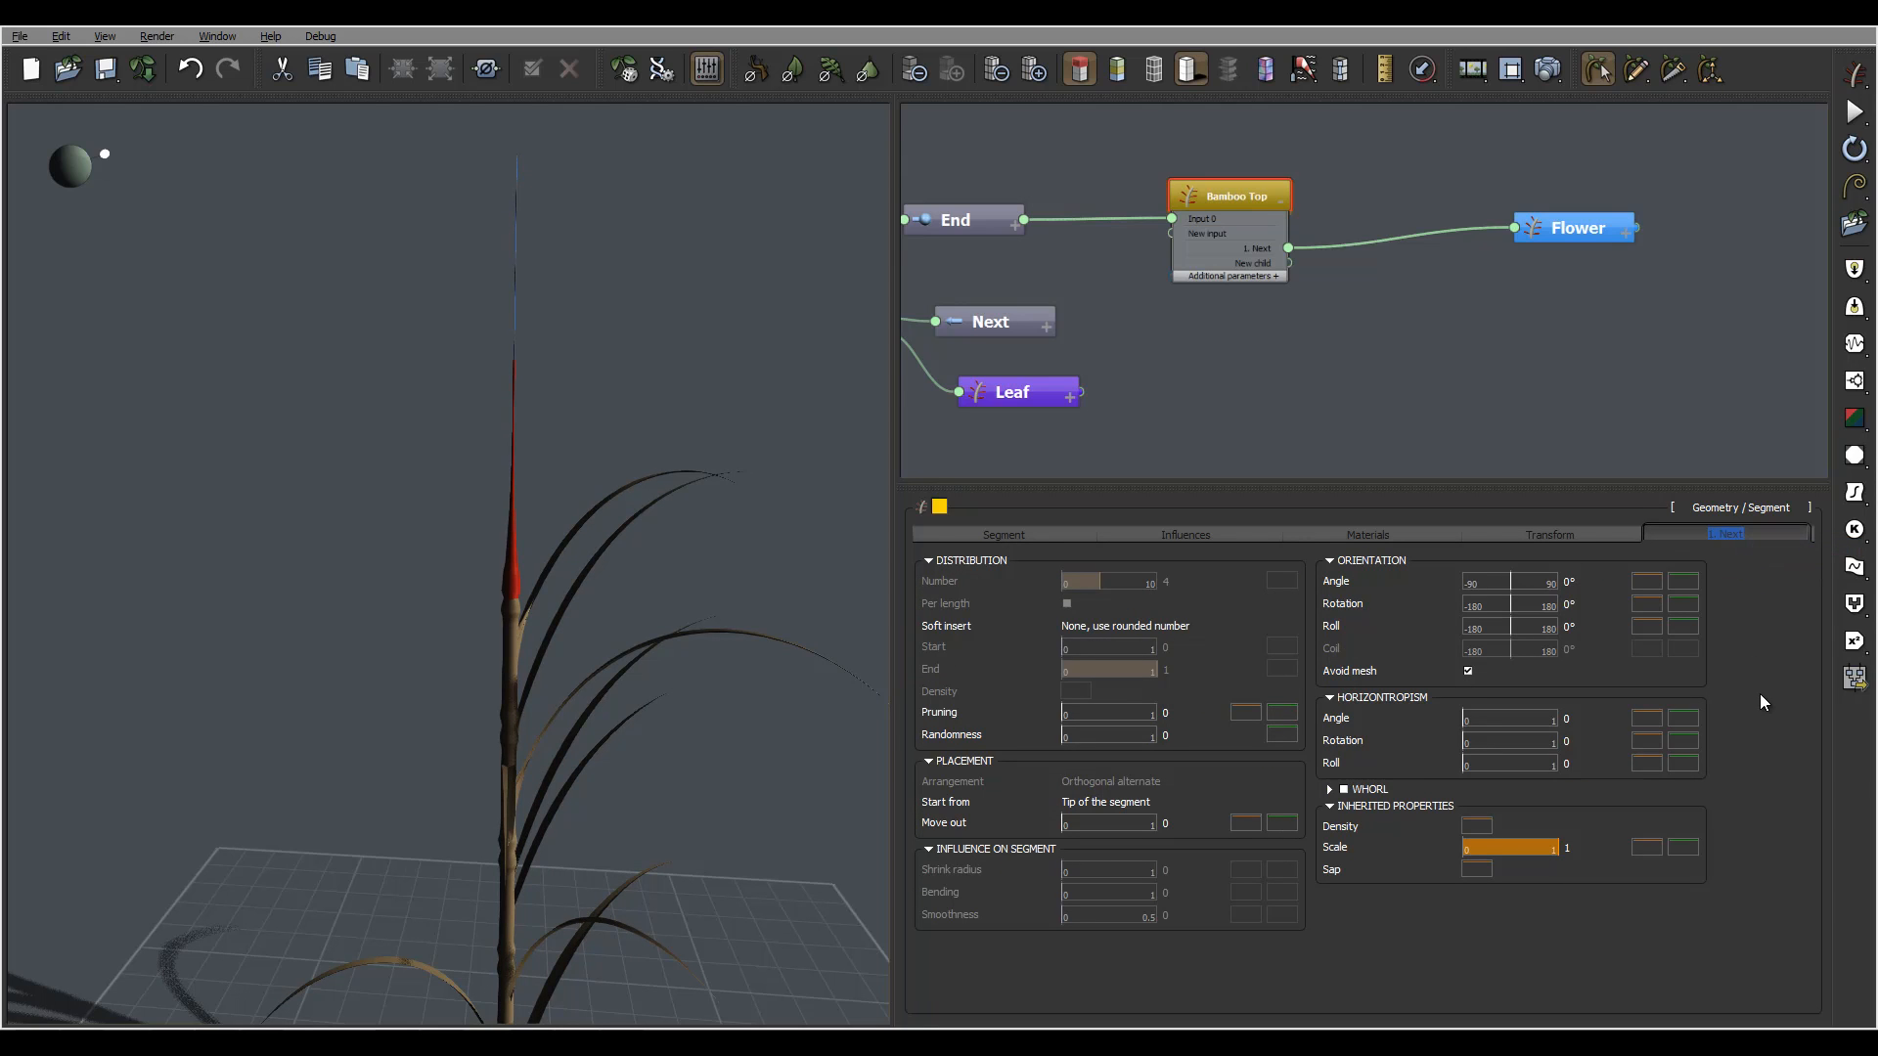
text(Flower)
click(1734, 538)
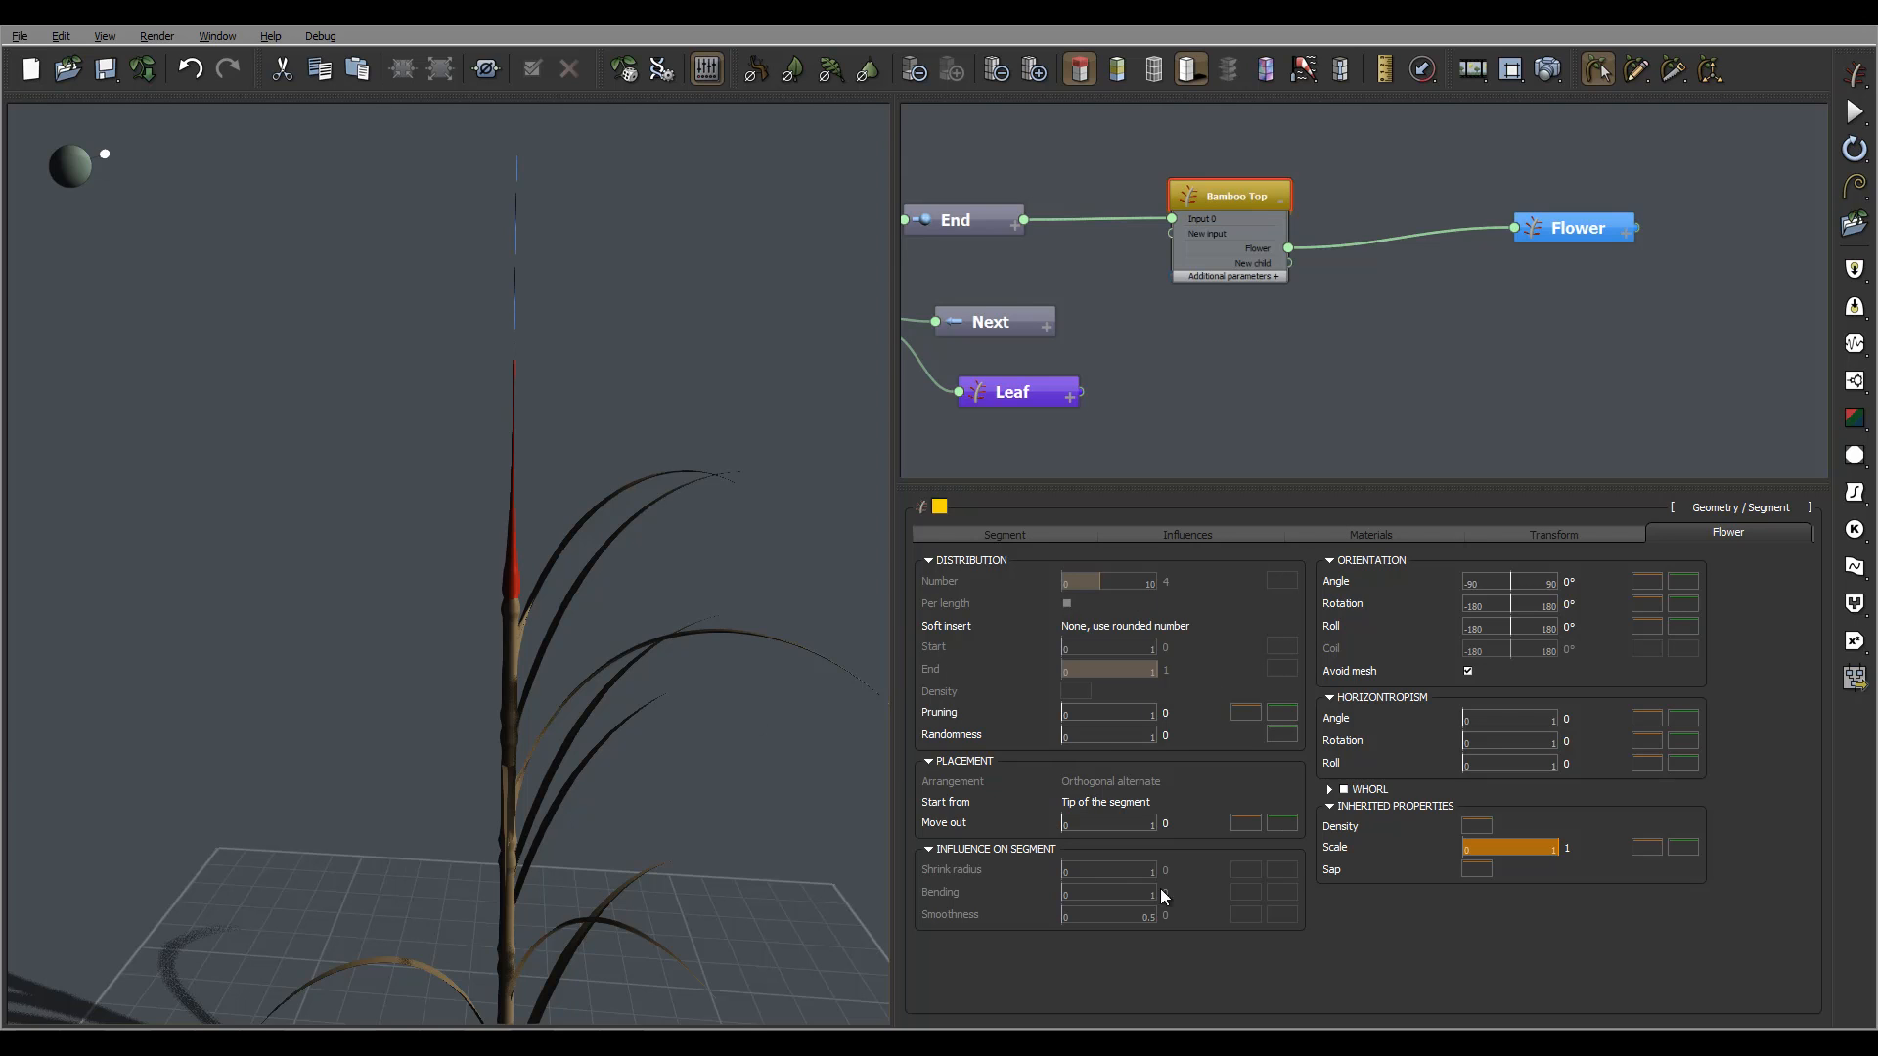
Make the Bamboo Top's Flower children start from the axis of the segment and set their number to 12
click(1134, 802)
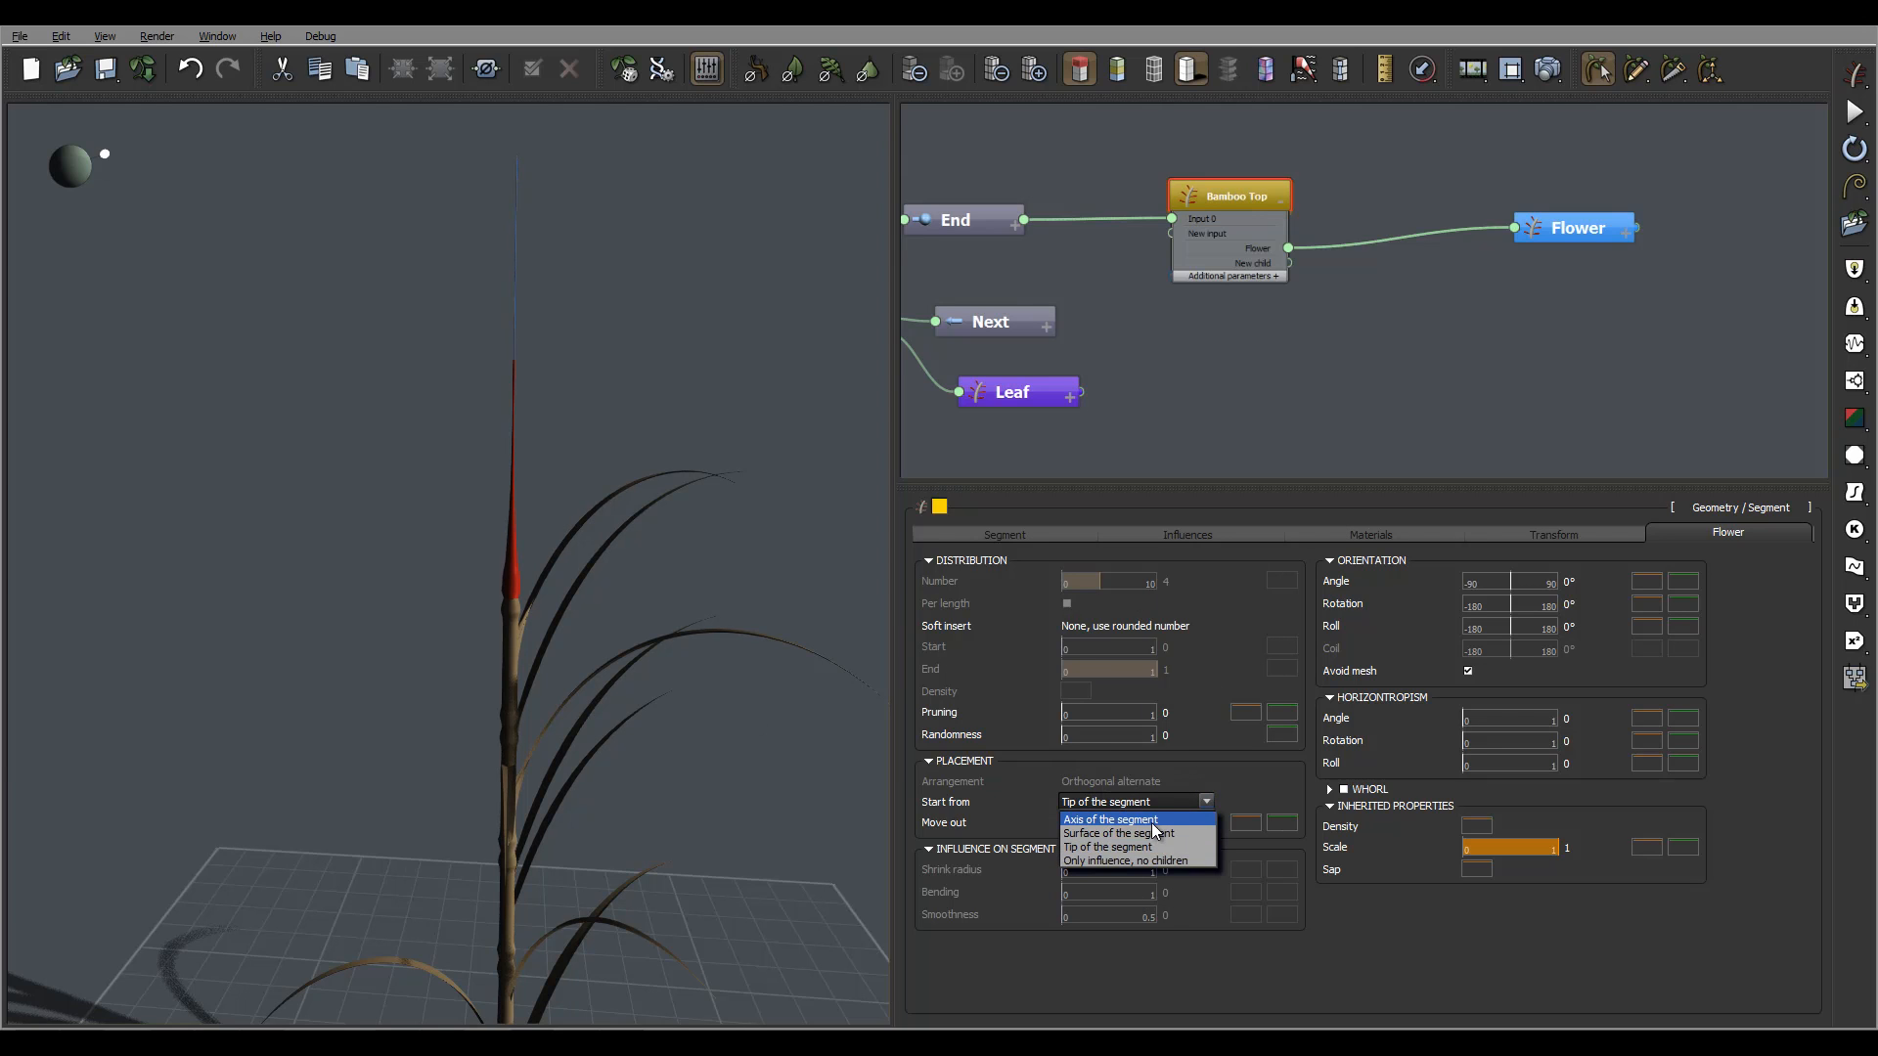
click(1153, 825)
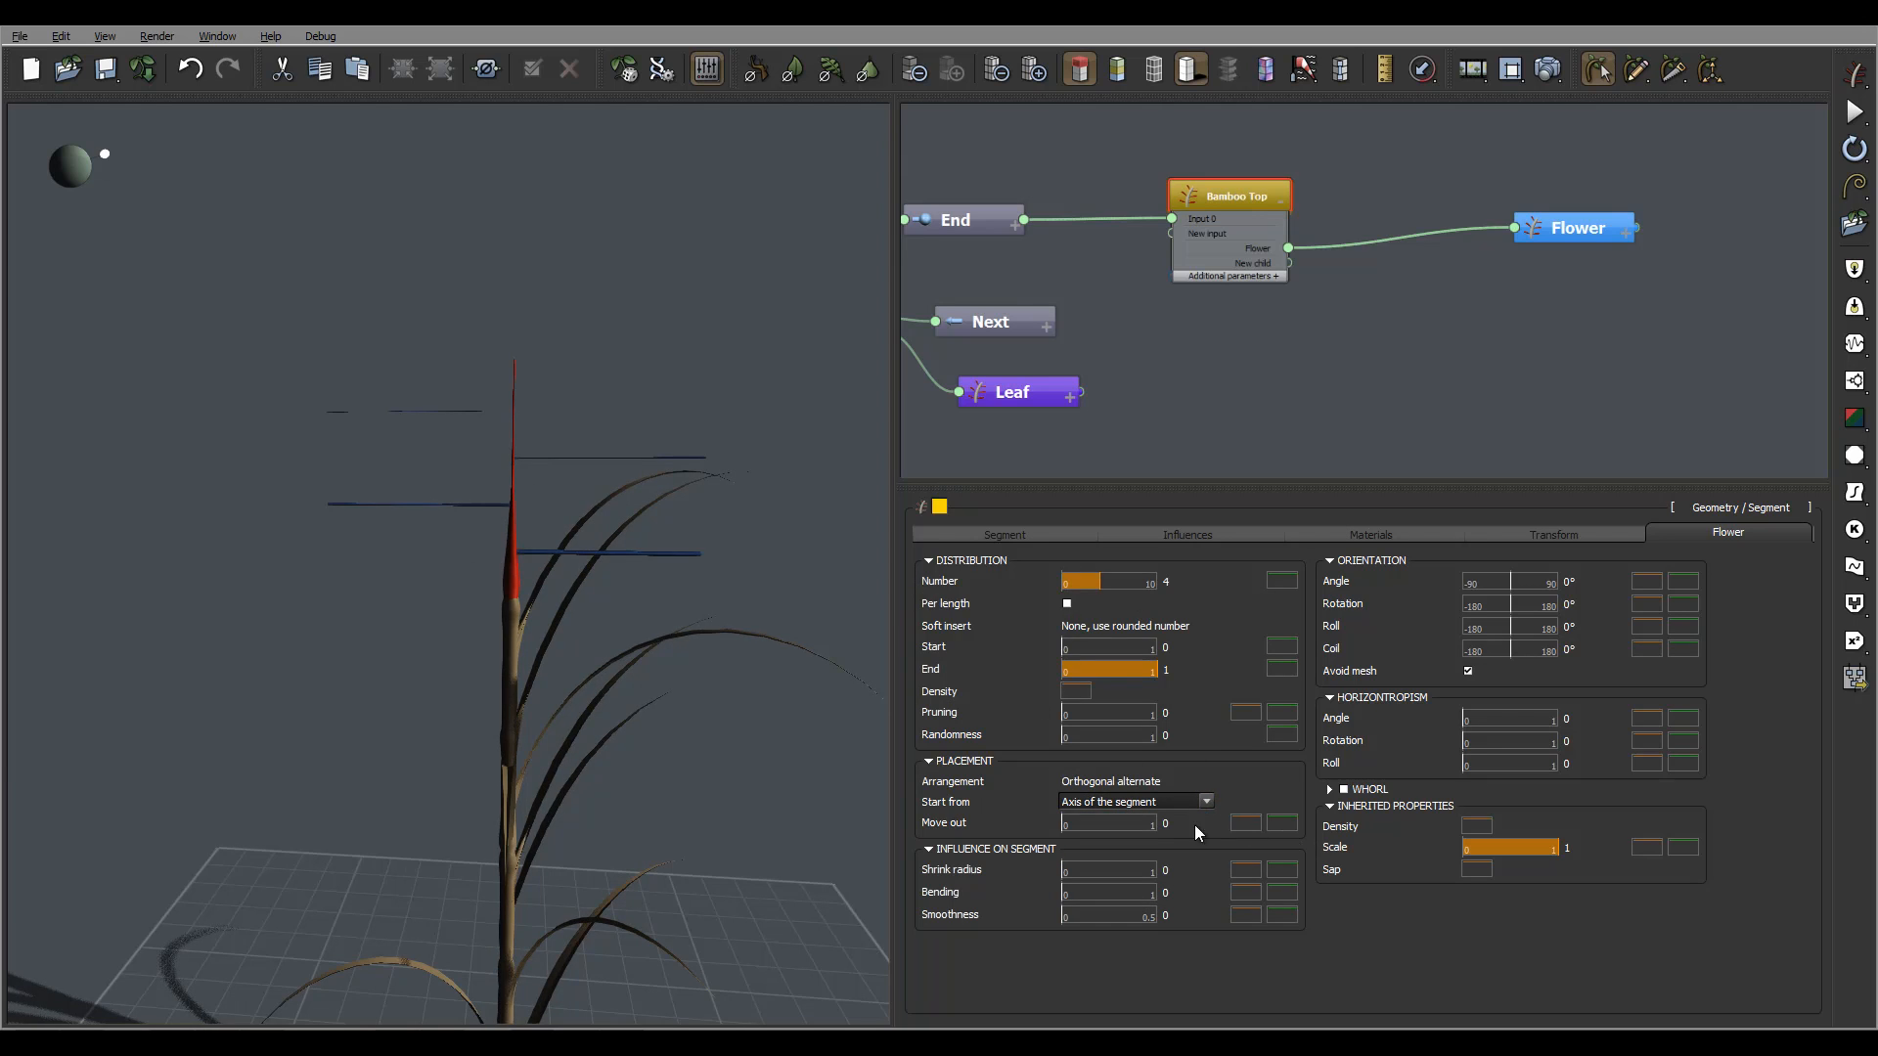
click(1282, 581)
click(1282, 647)
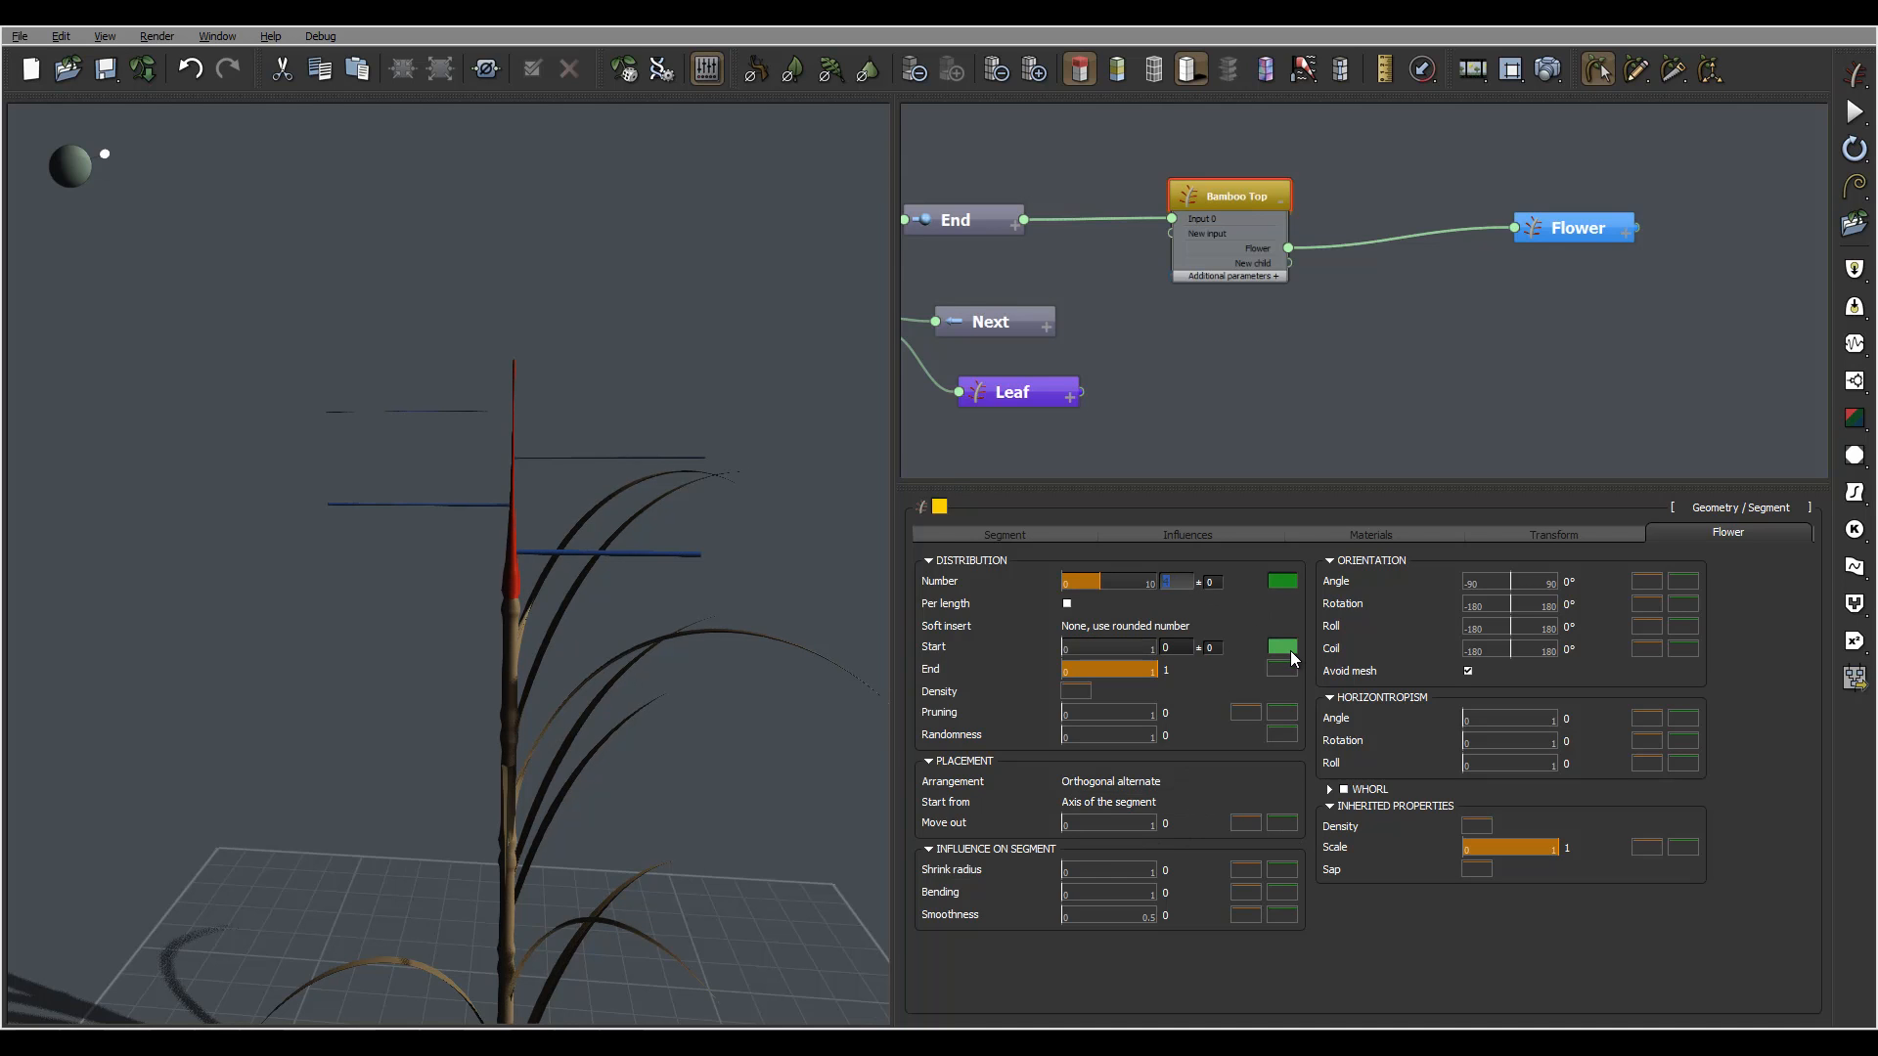
text(12)
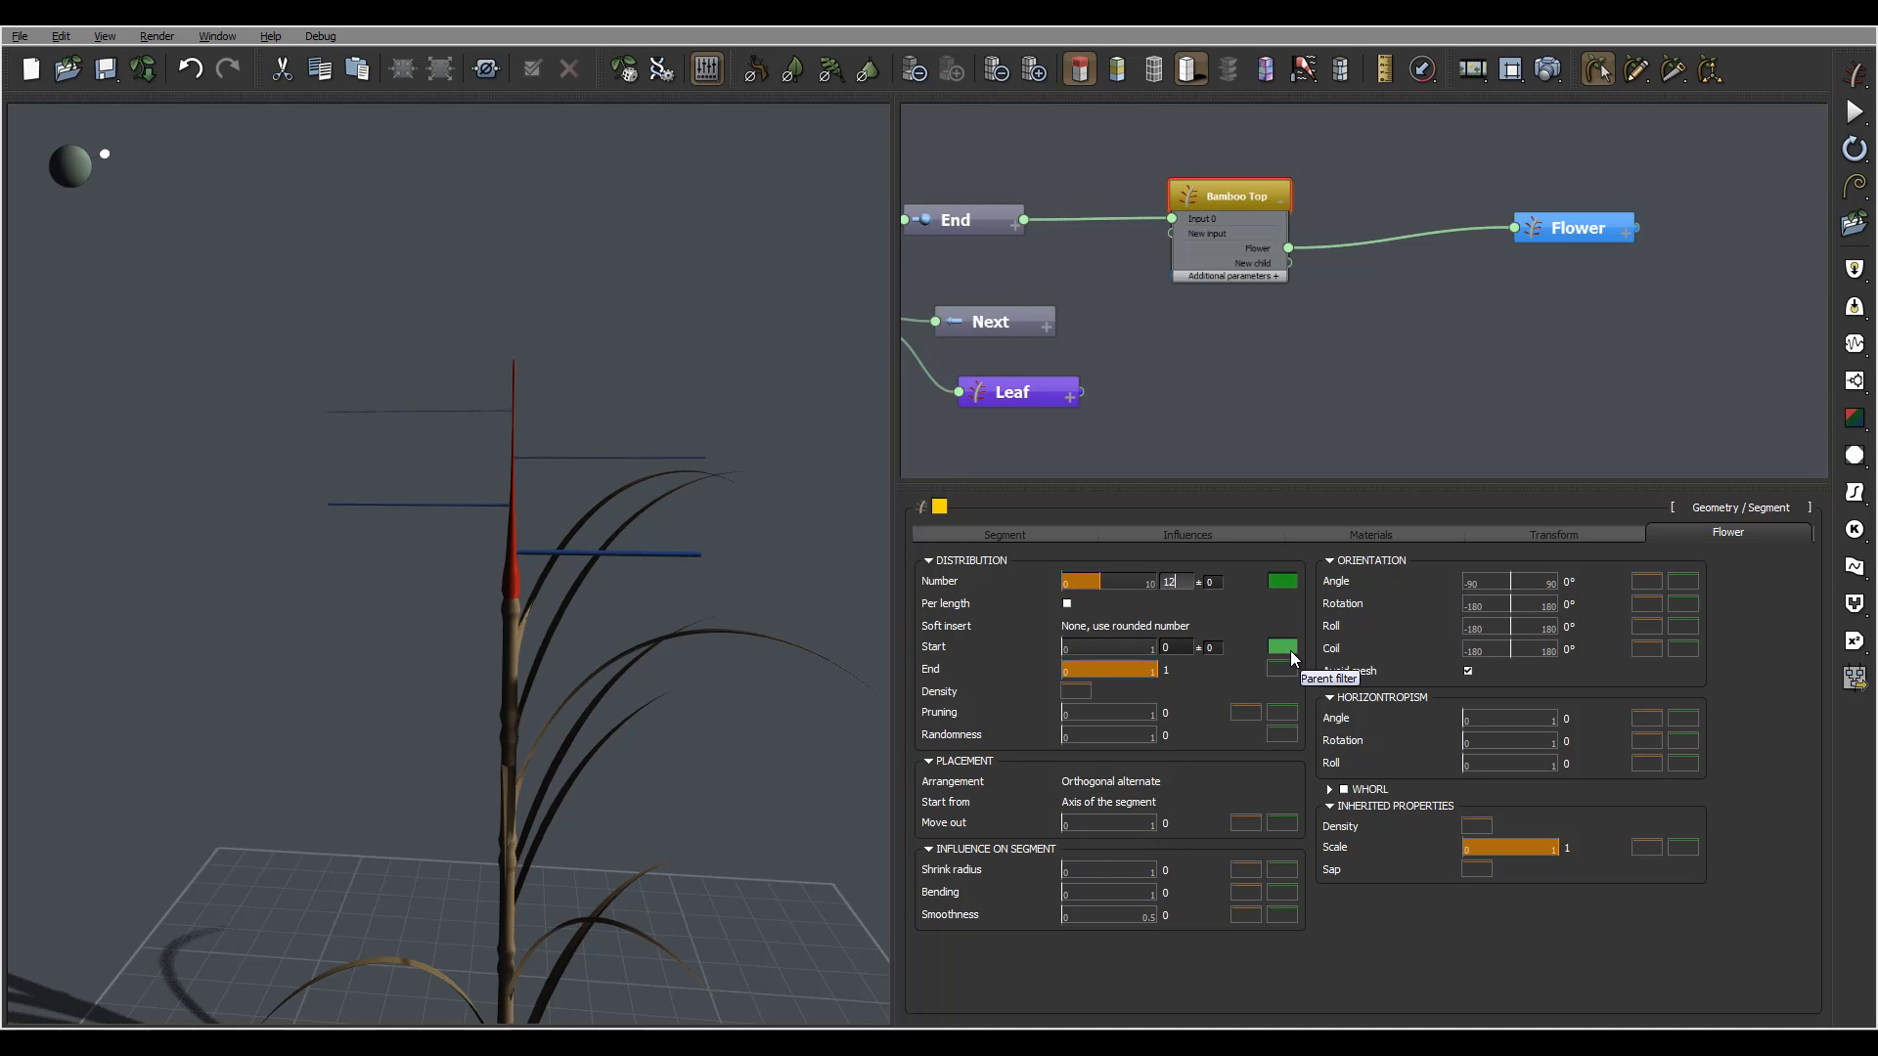
Set the Flower children's orientation angle to 50° with a variation of 20
click(1582, 583)
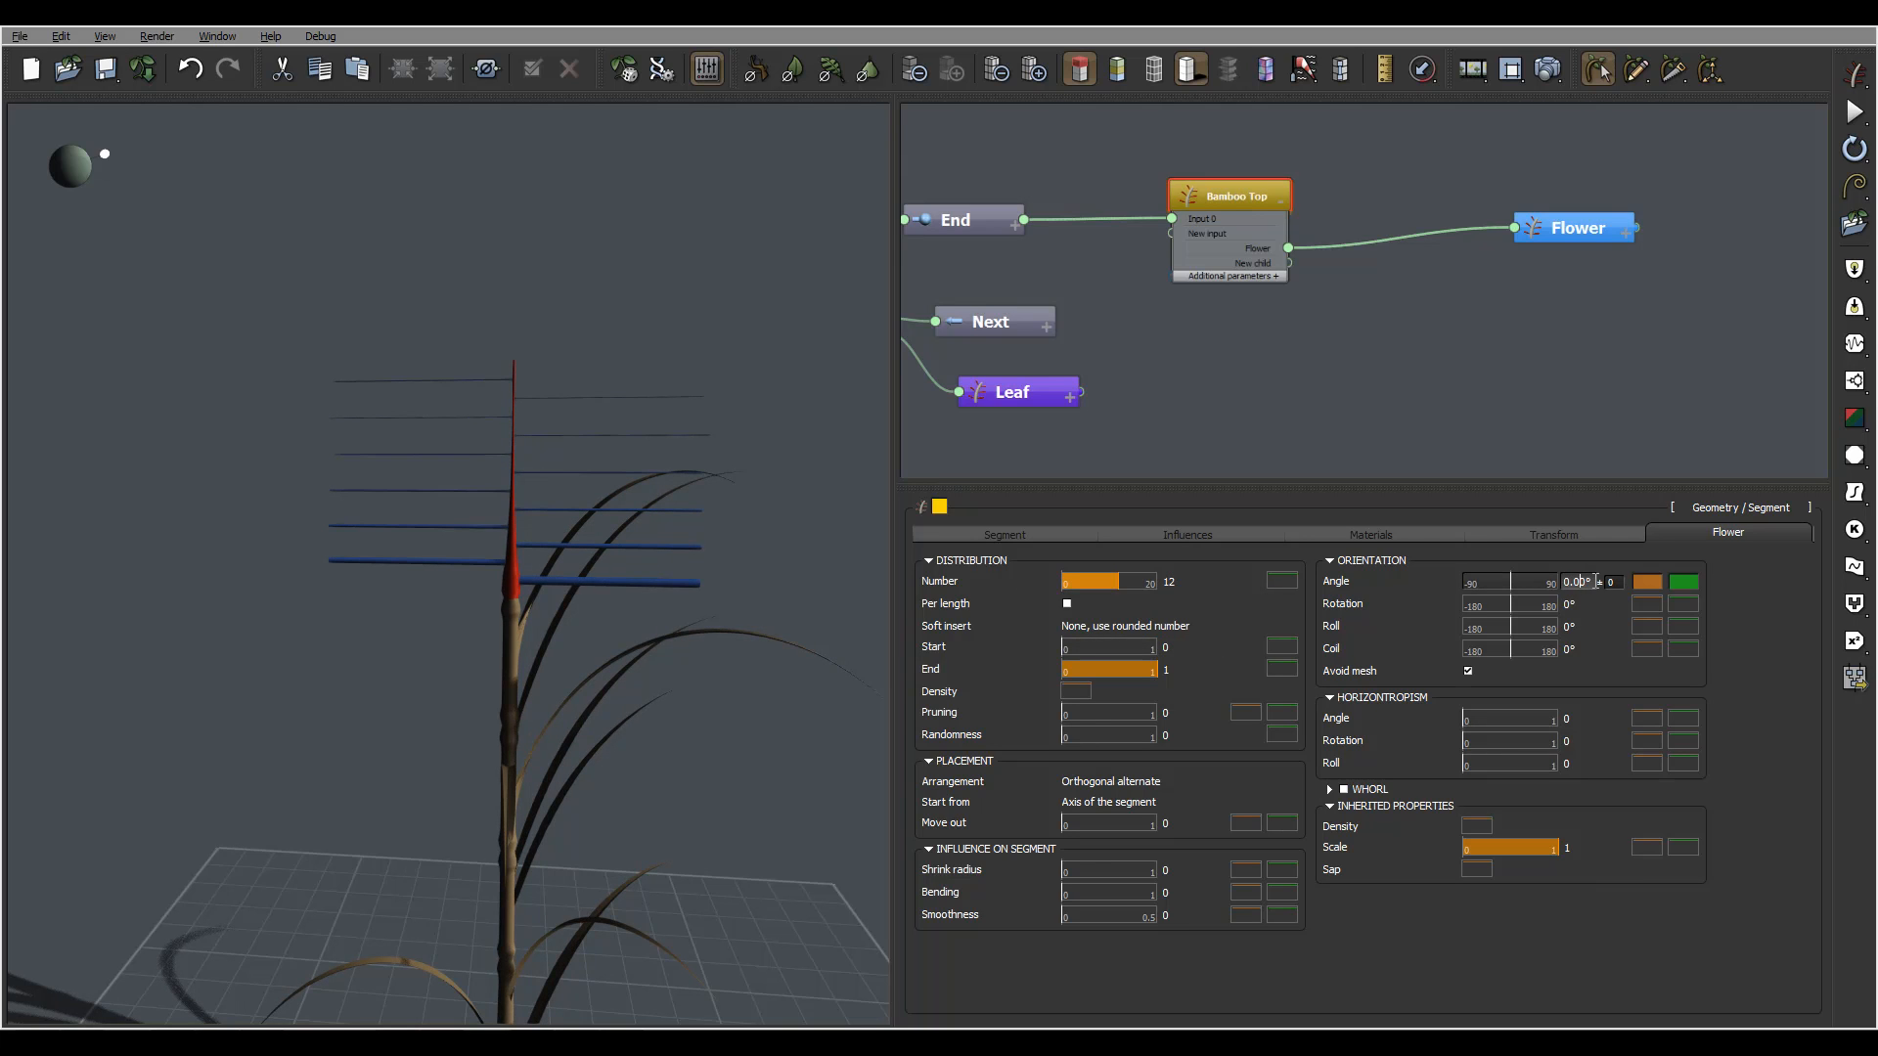
text(50)
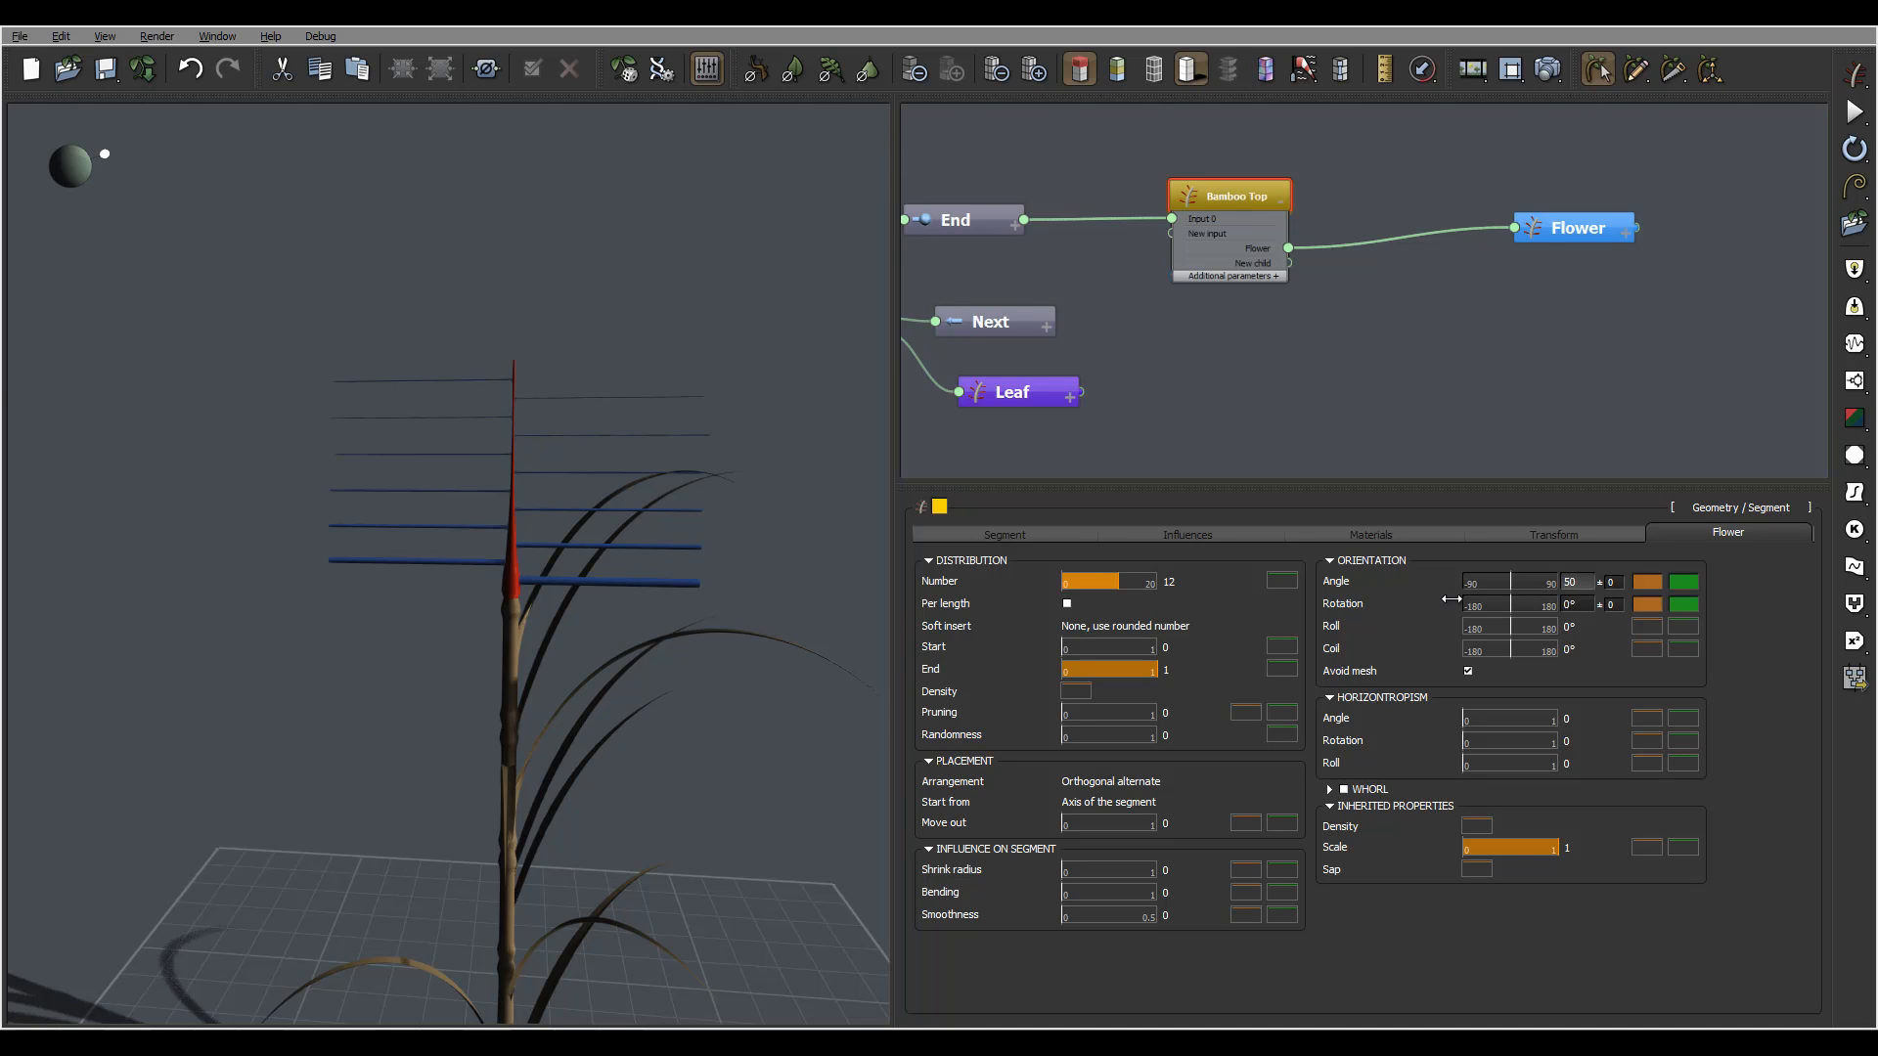
click(1619, 582)
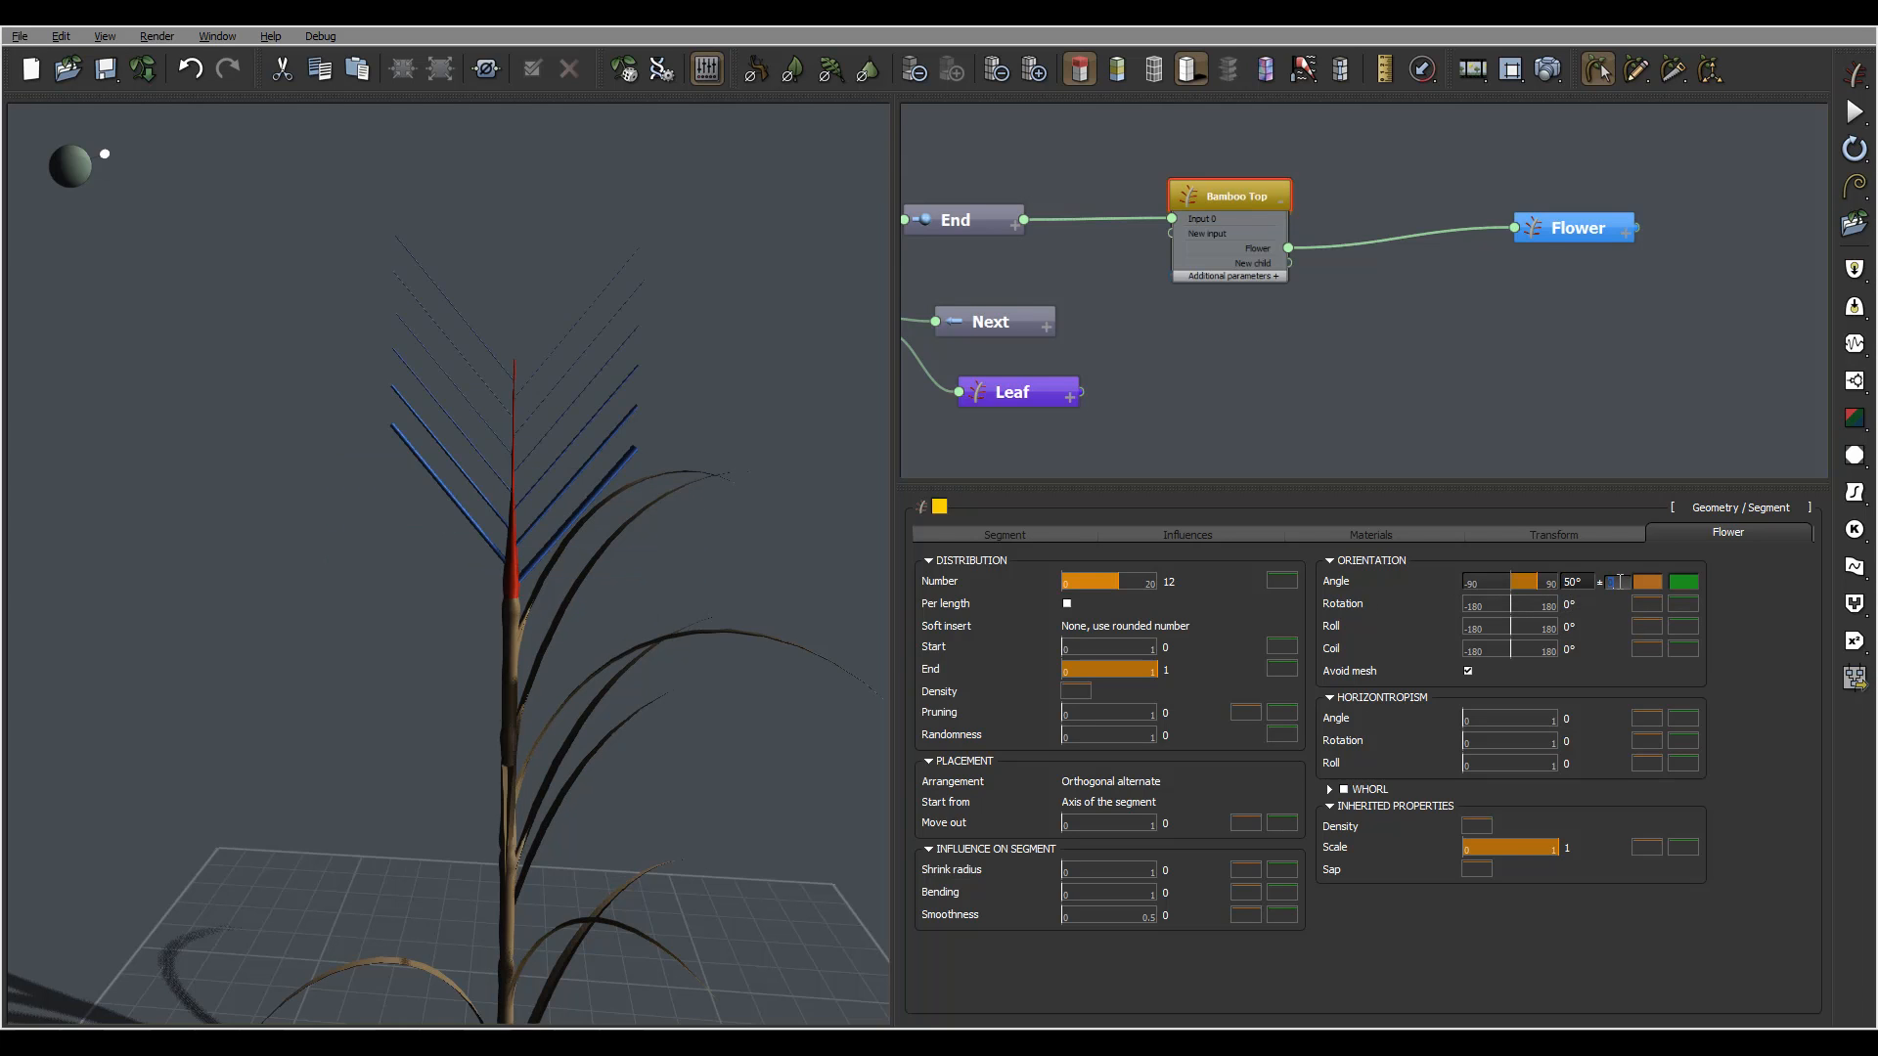
text(20)
key(Return)
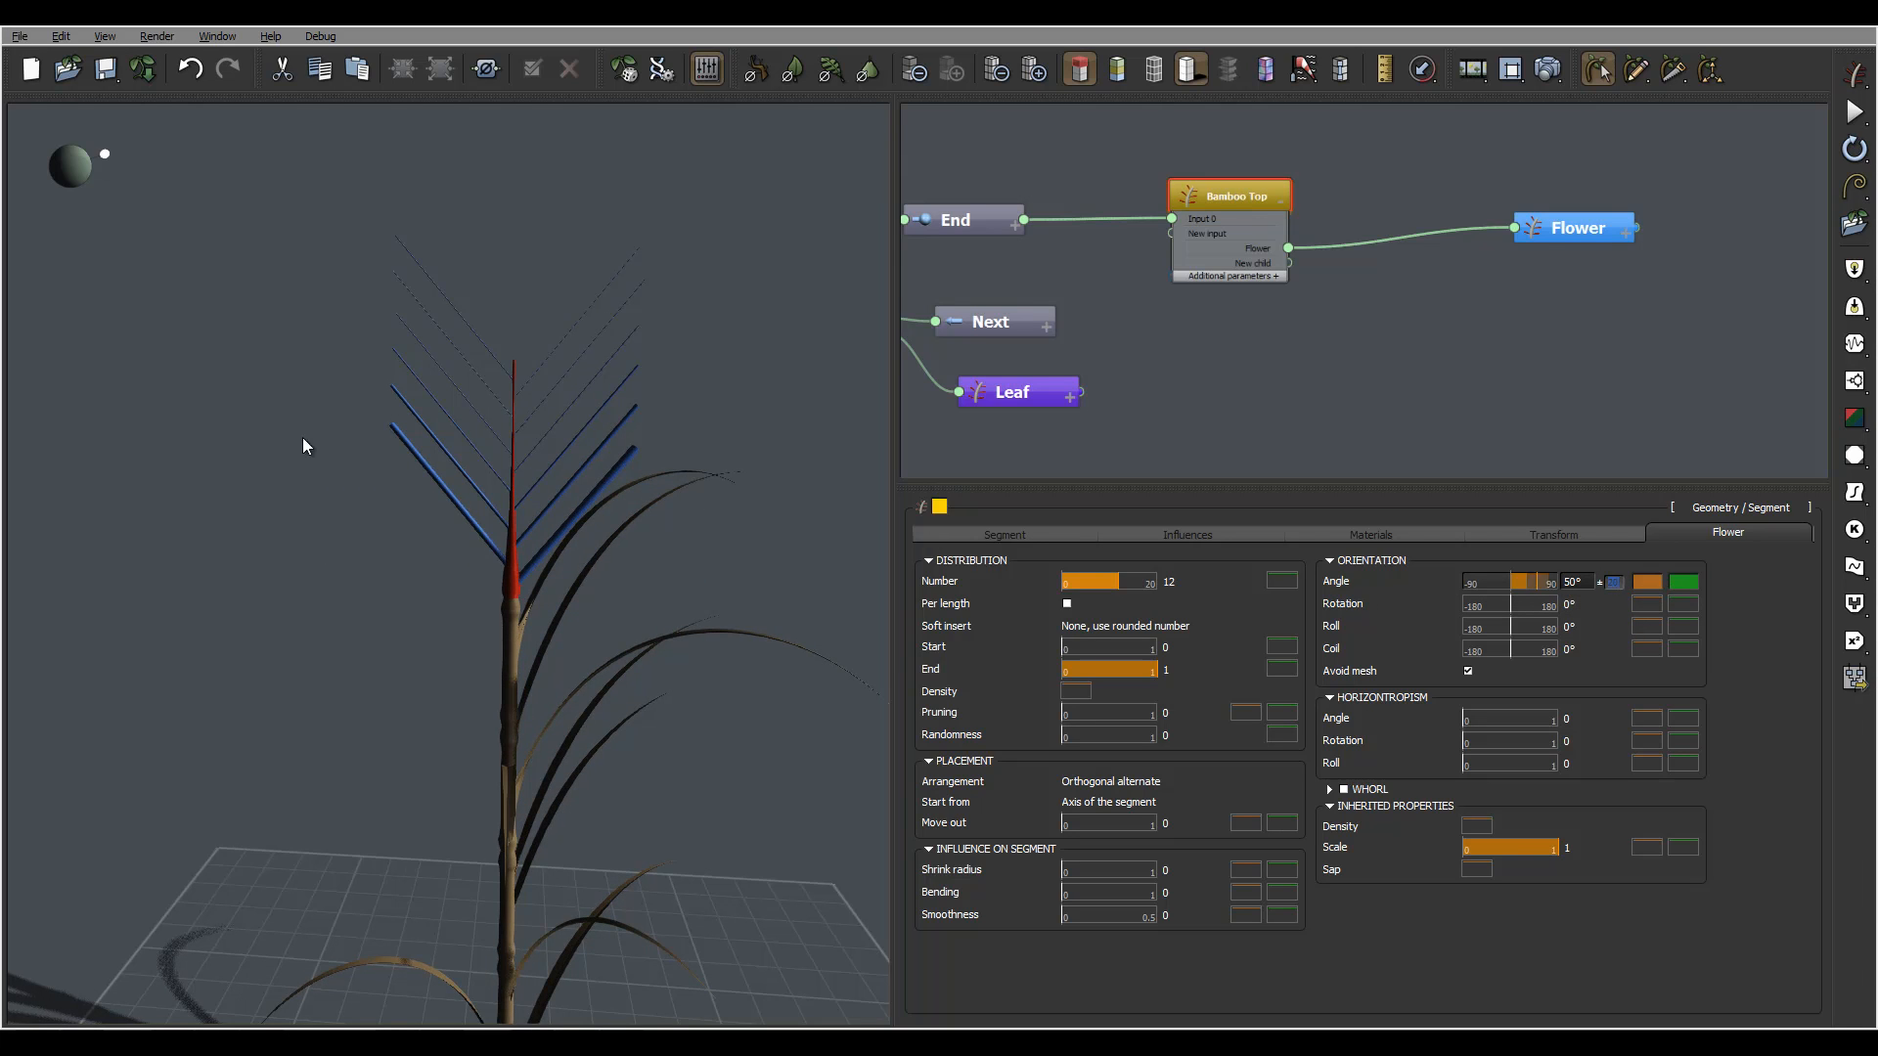
right_drag(581, 484, 645, 499)
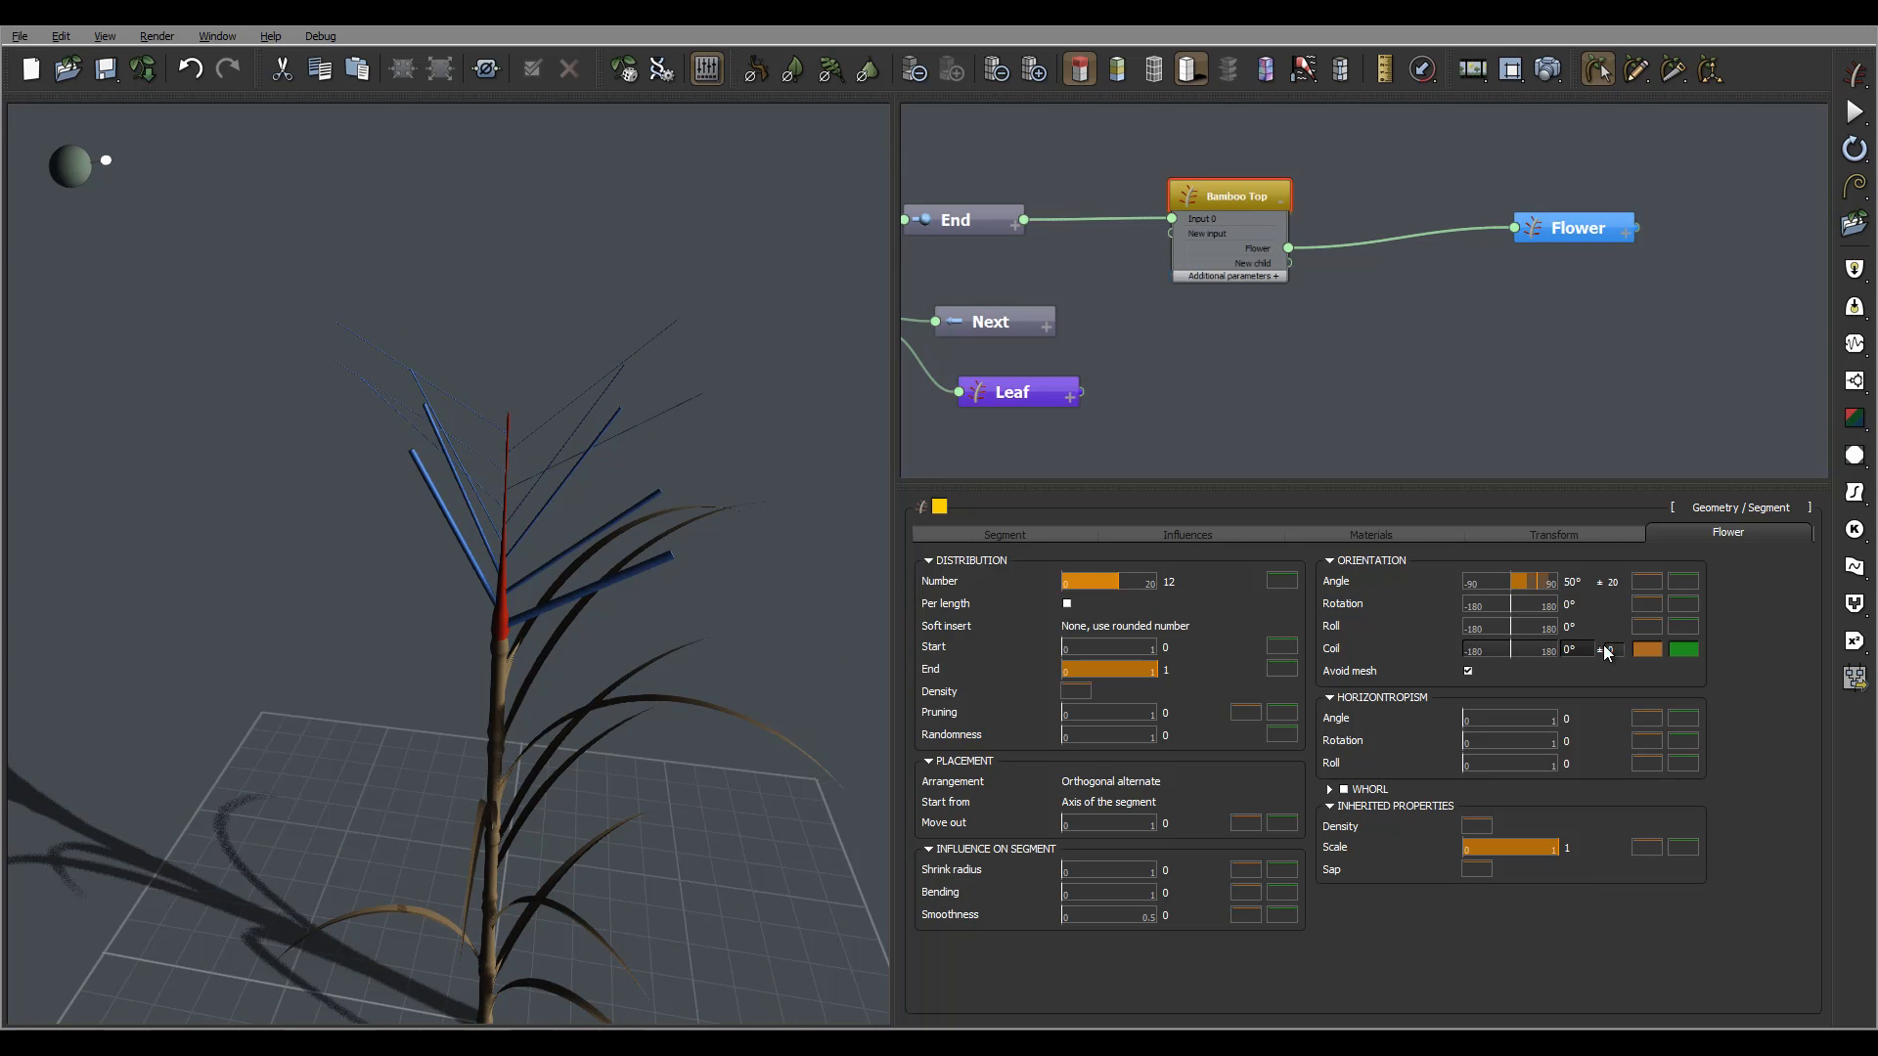
Set the Flower children's coil to 137° with a variation of 12
click(1585, 649)
text(137)
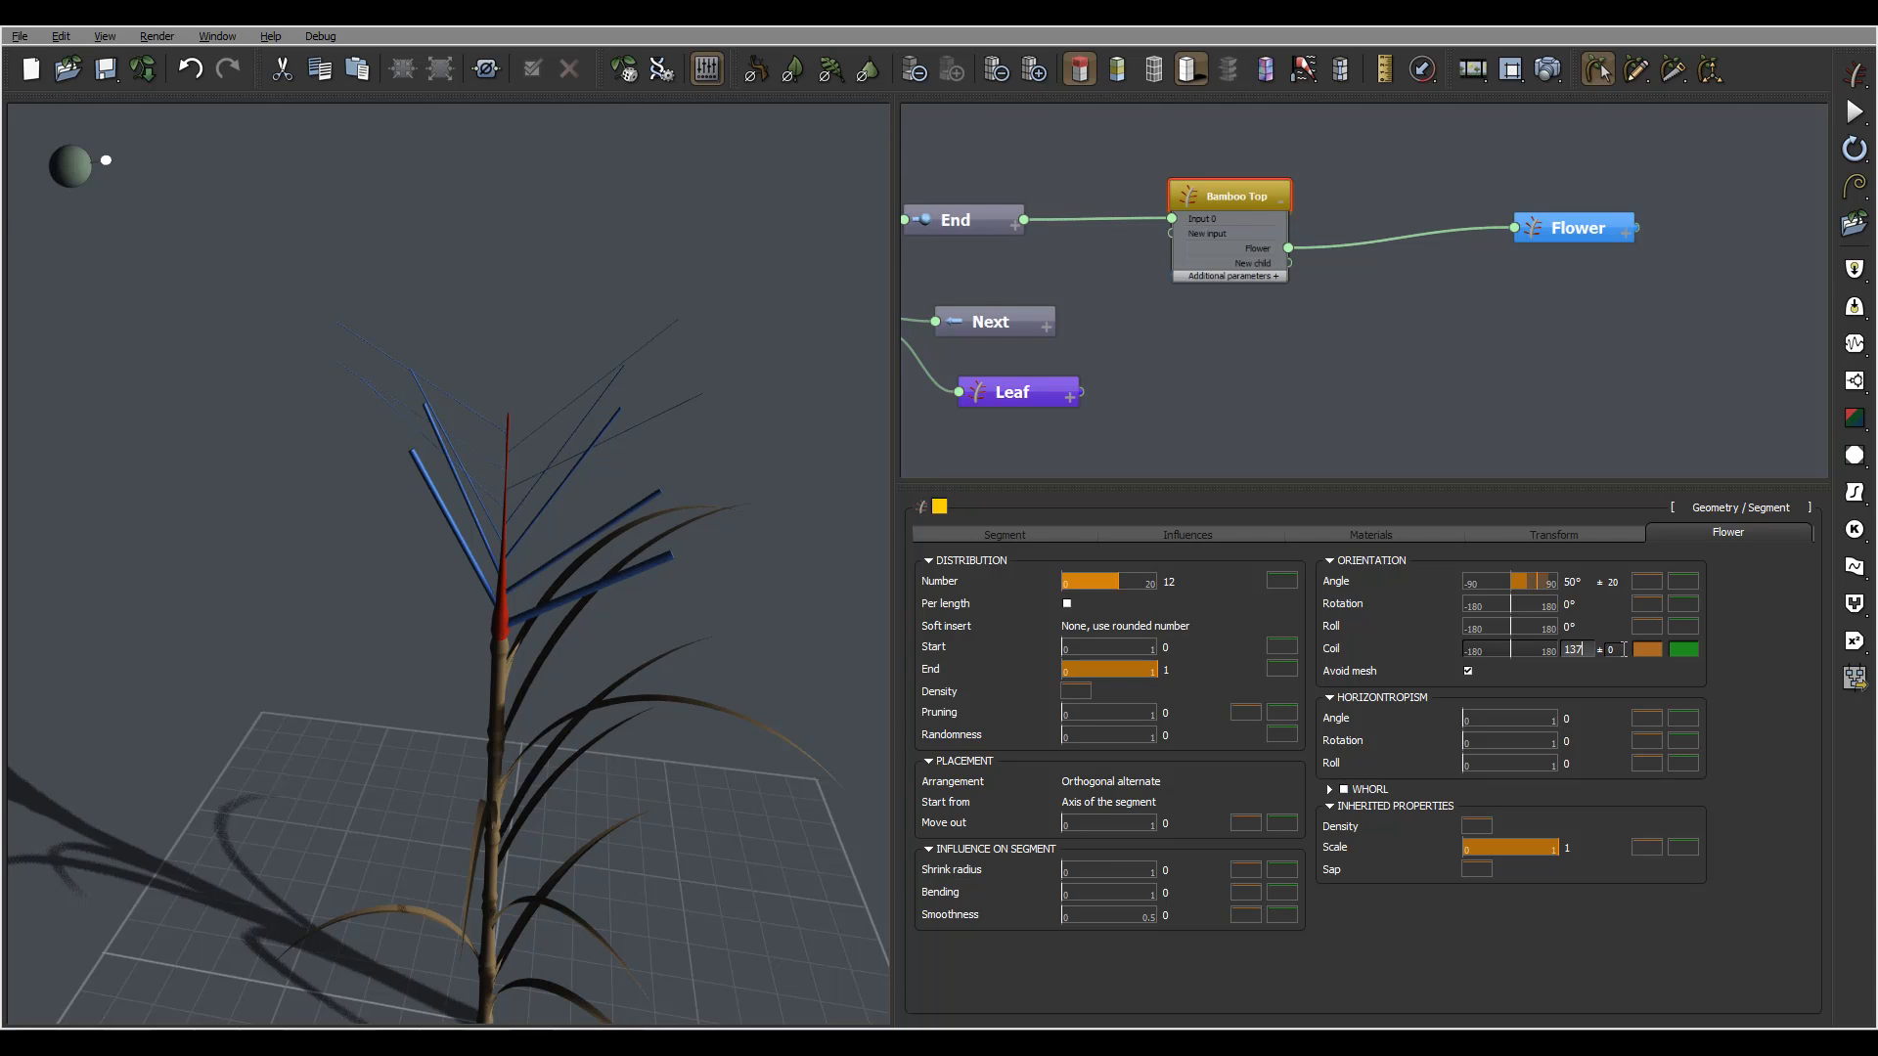
key(Tab)
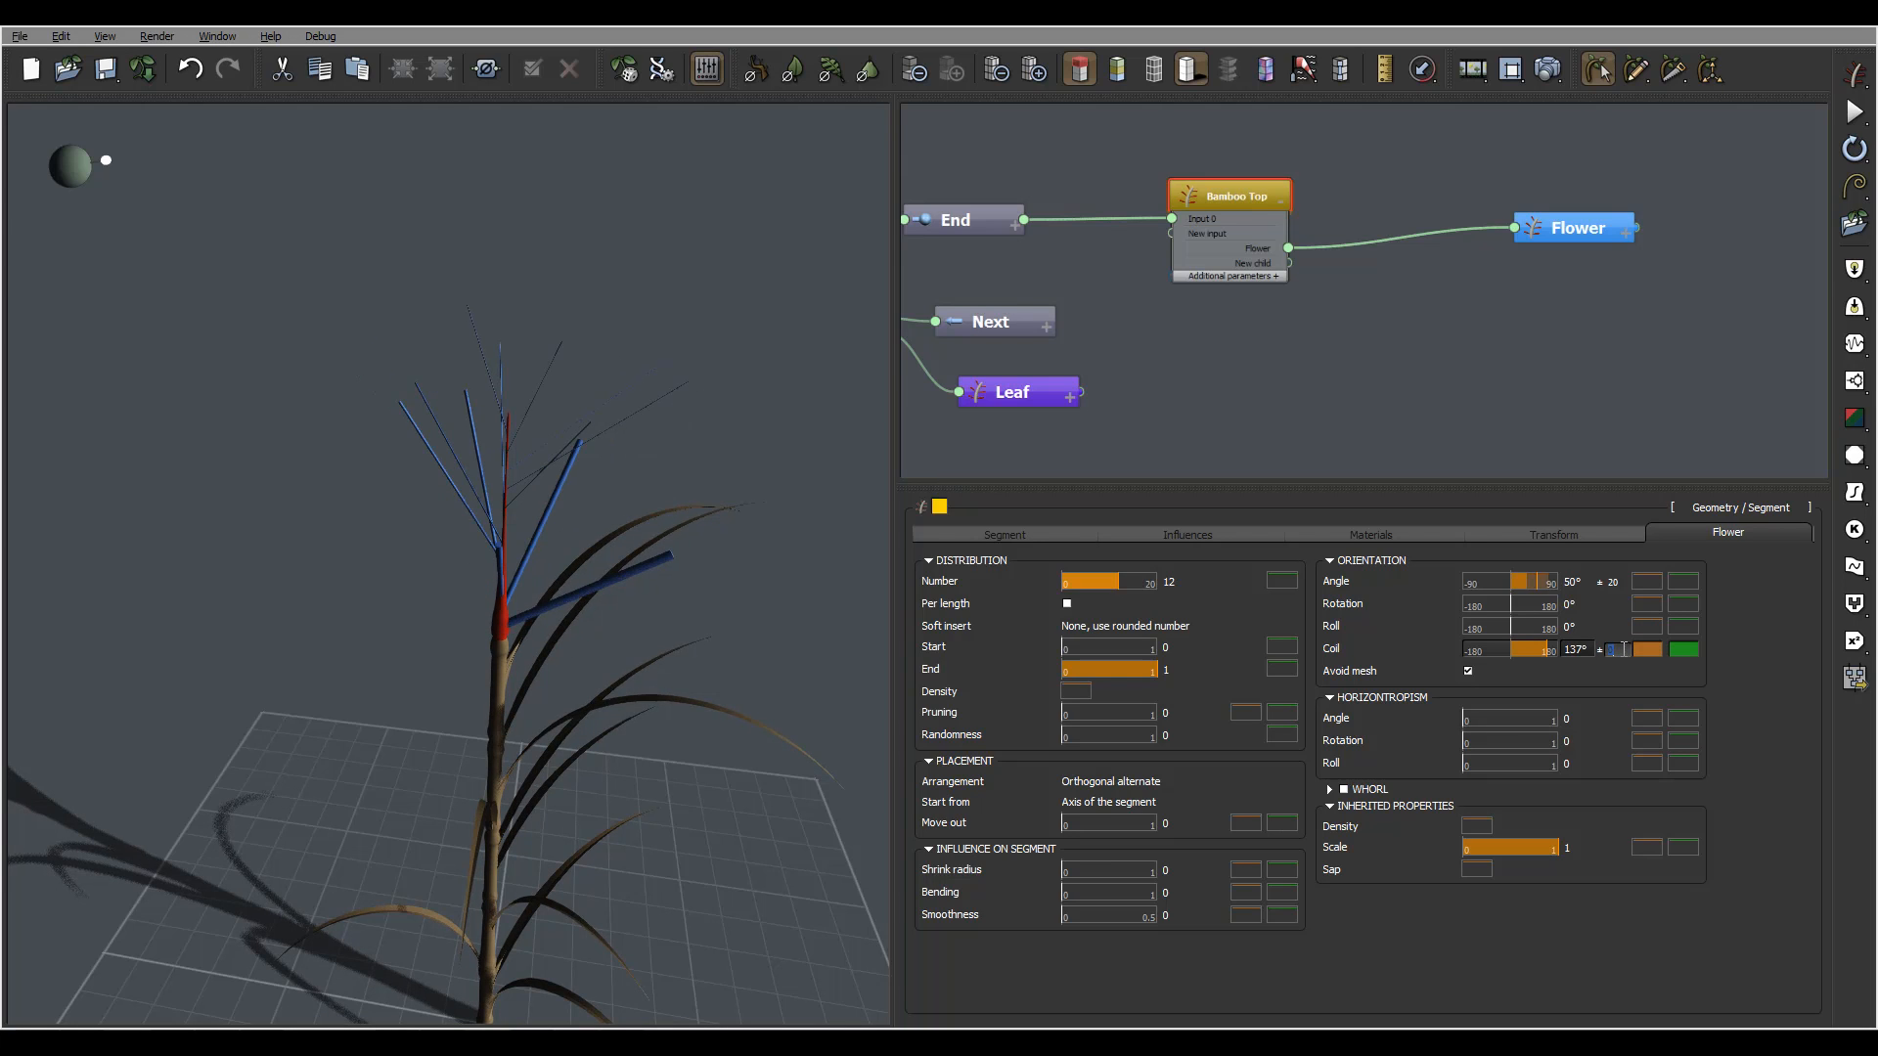
text(12)
key(Return)
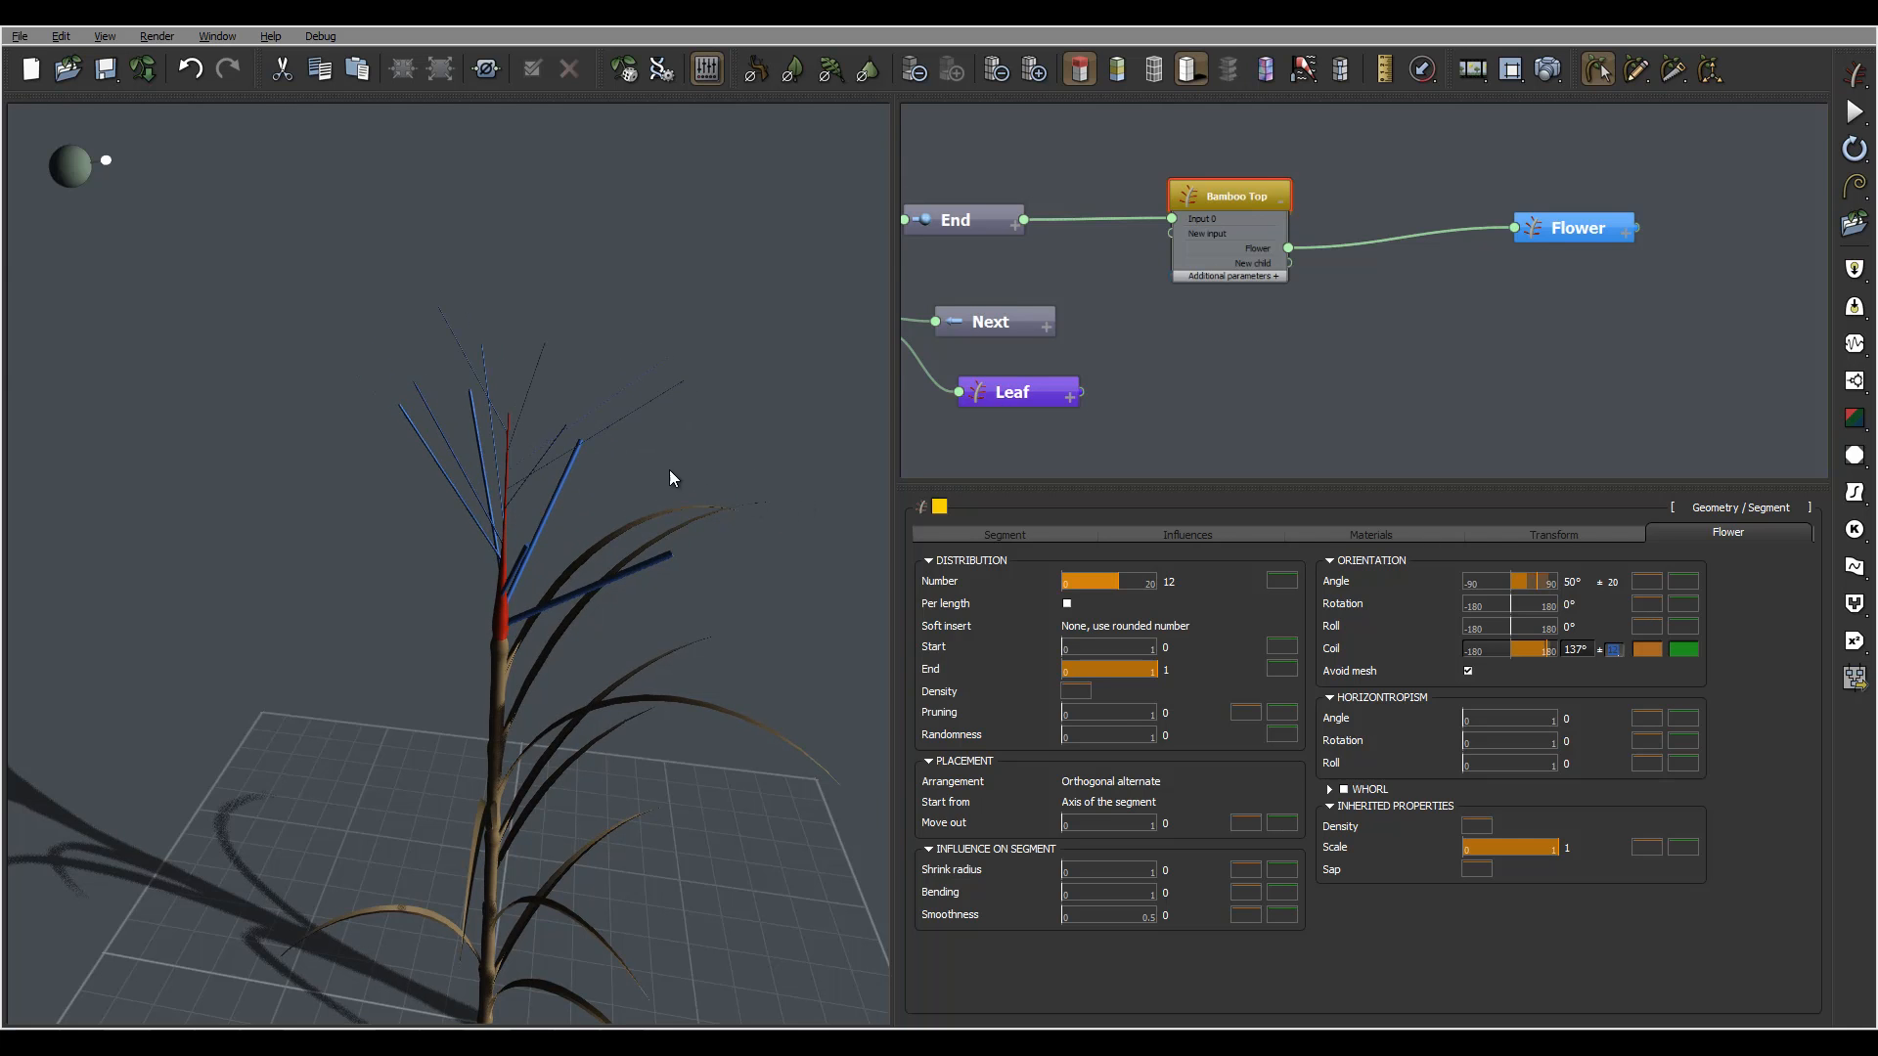
mouse_move(670, 470)
right_down()
mouse_move(826, 481)
mouse_move(670, 393)
mouse_move(450, 419)
mouse_move(413, 546)
mouse_move(587, 487)
mouse_move(571, 497)
right_up()
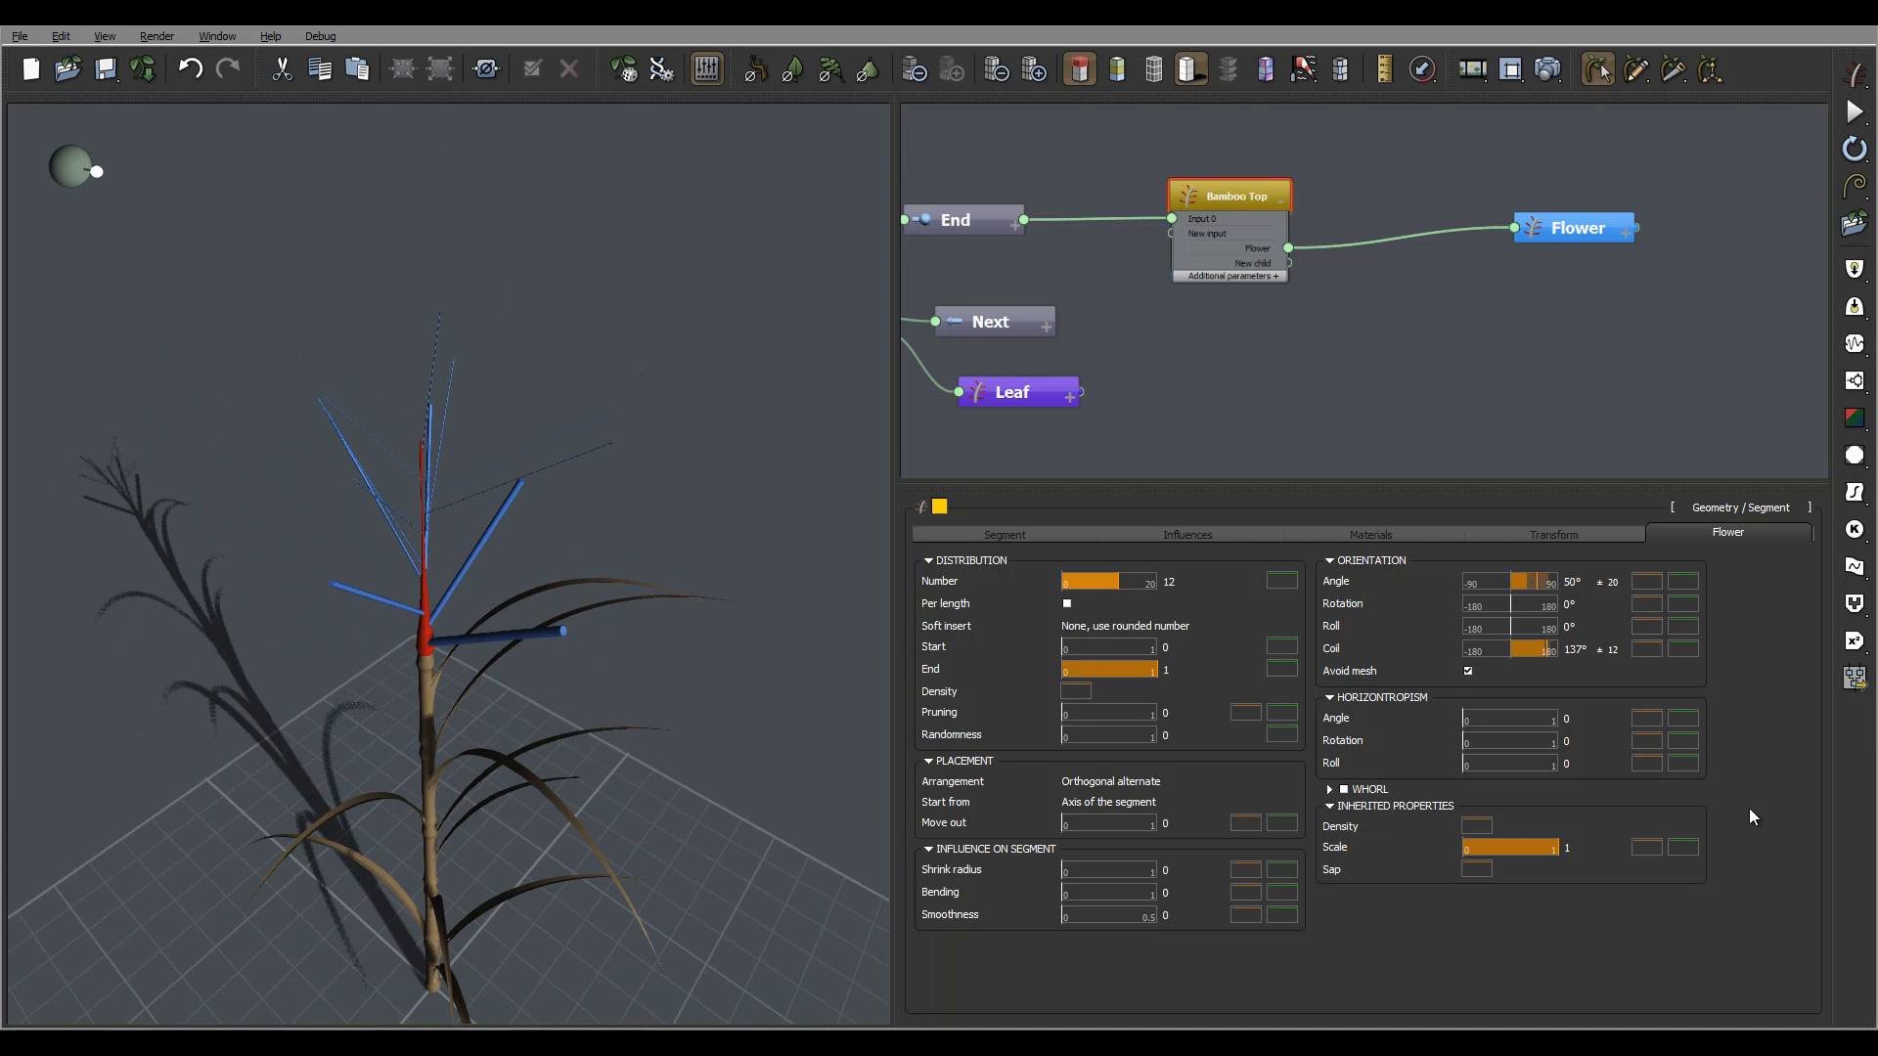
Set the Flower segment's inherit ratio to 10% and taper its profile curve down to about 0.02 at X = 1
click(1583, 217)
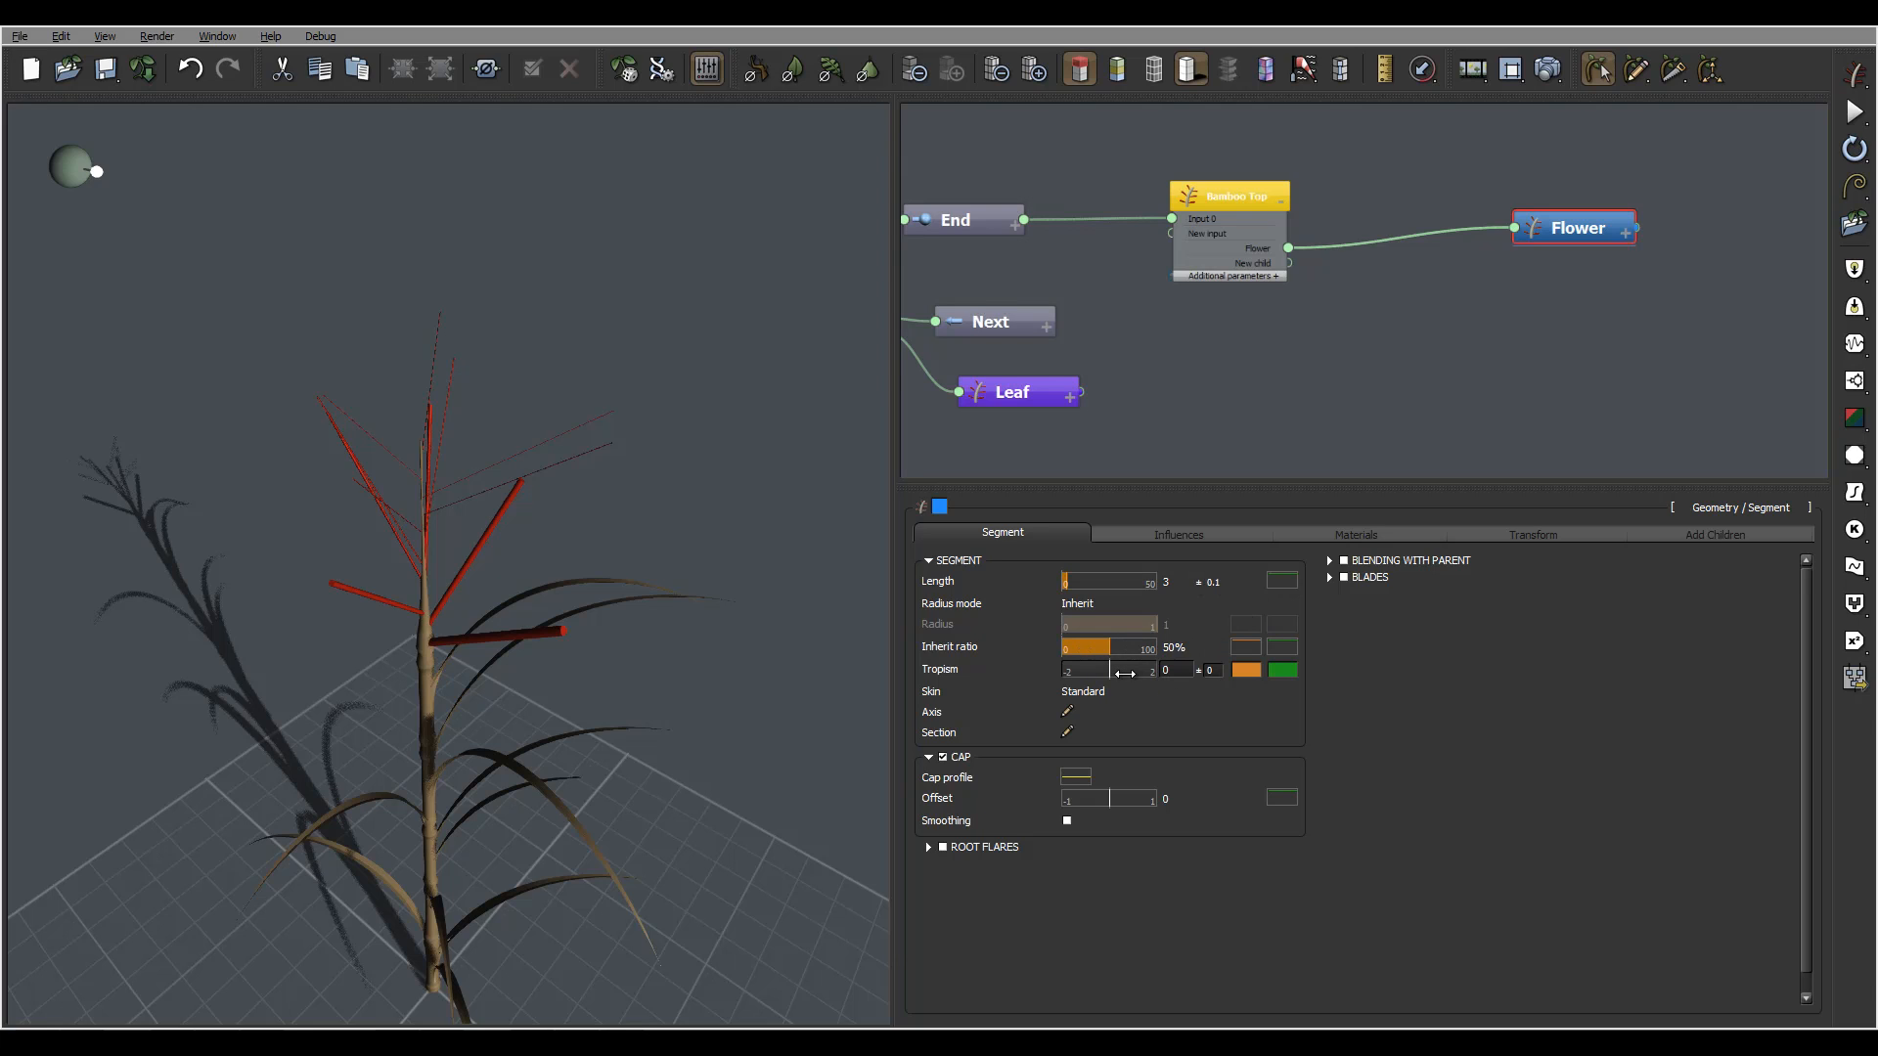
click(1181, 648)
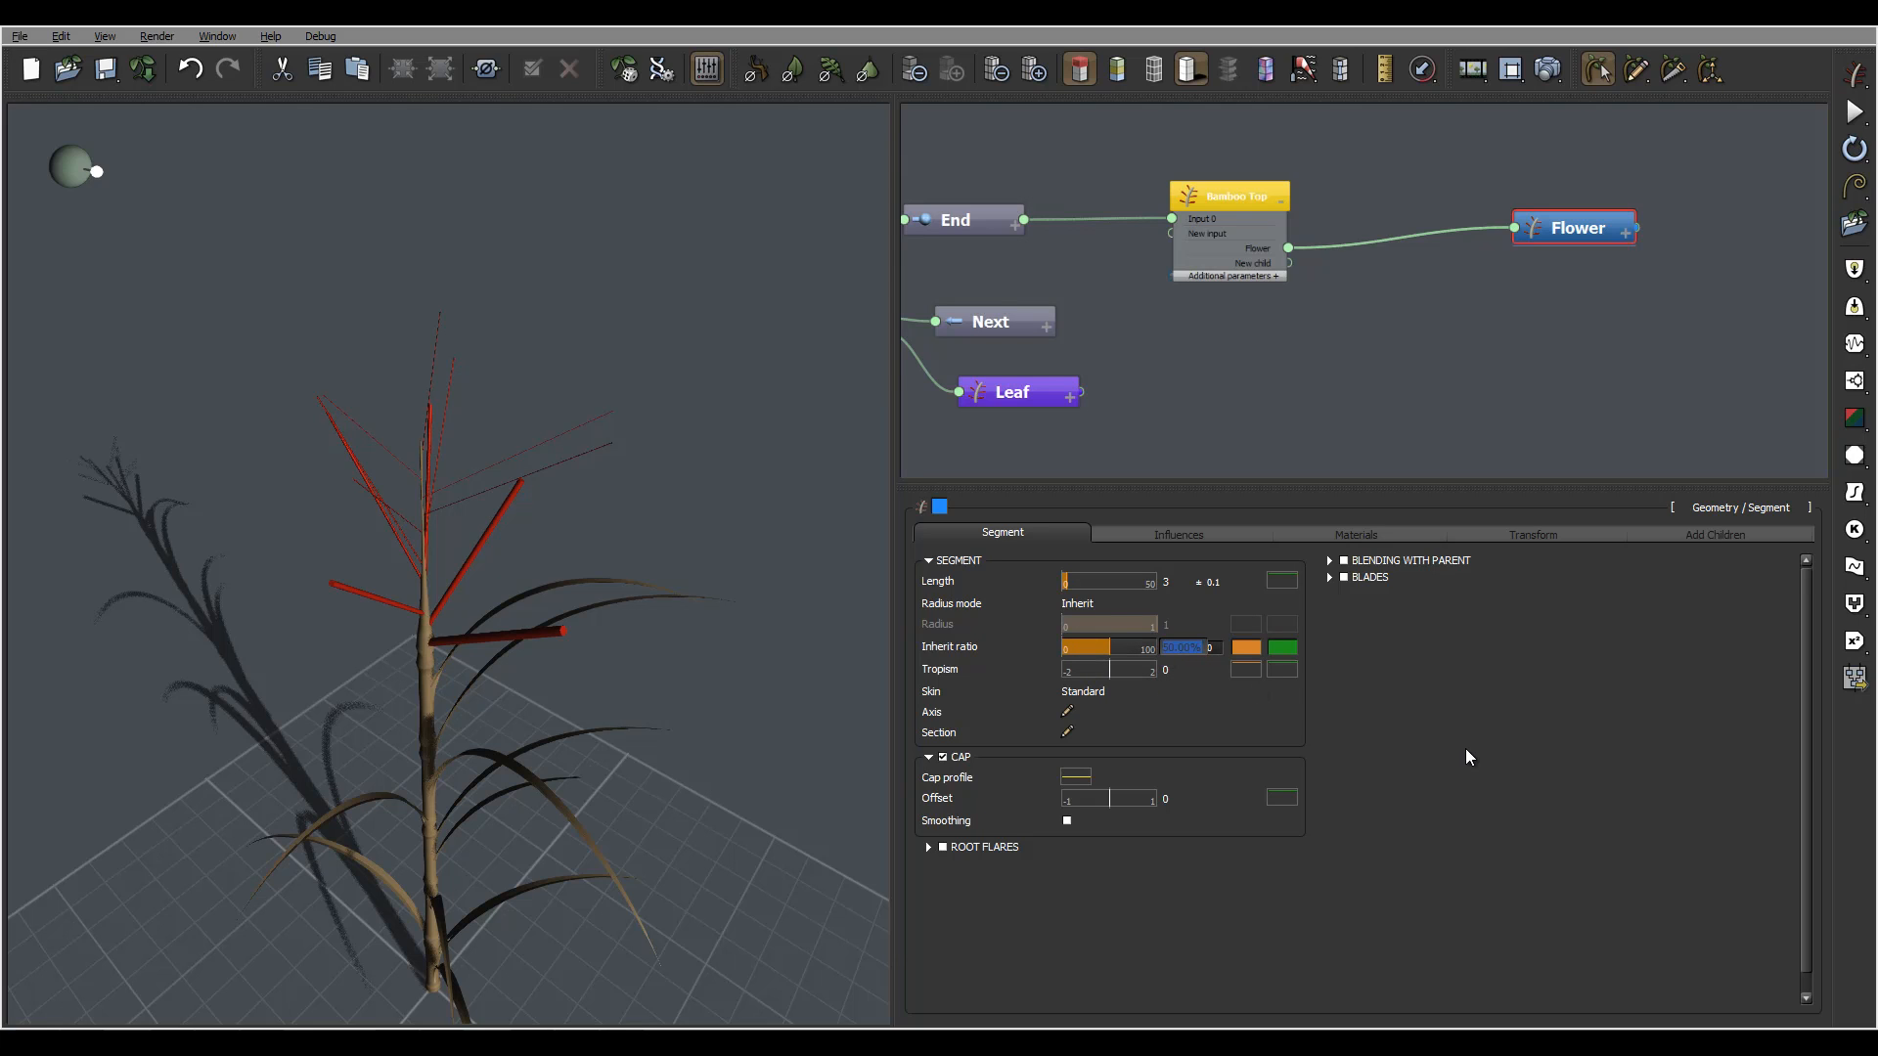
text(10)
click(1246, 648)
middle_drag(1355, 555, 1136, 582)
drag(1424, 432, 1457, 838)
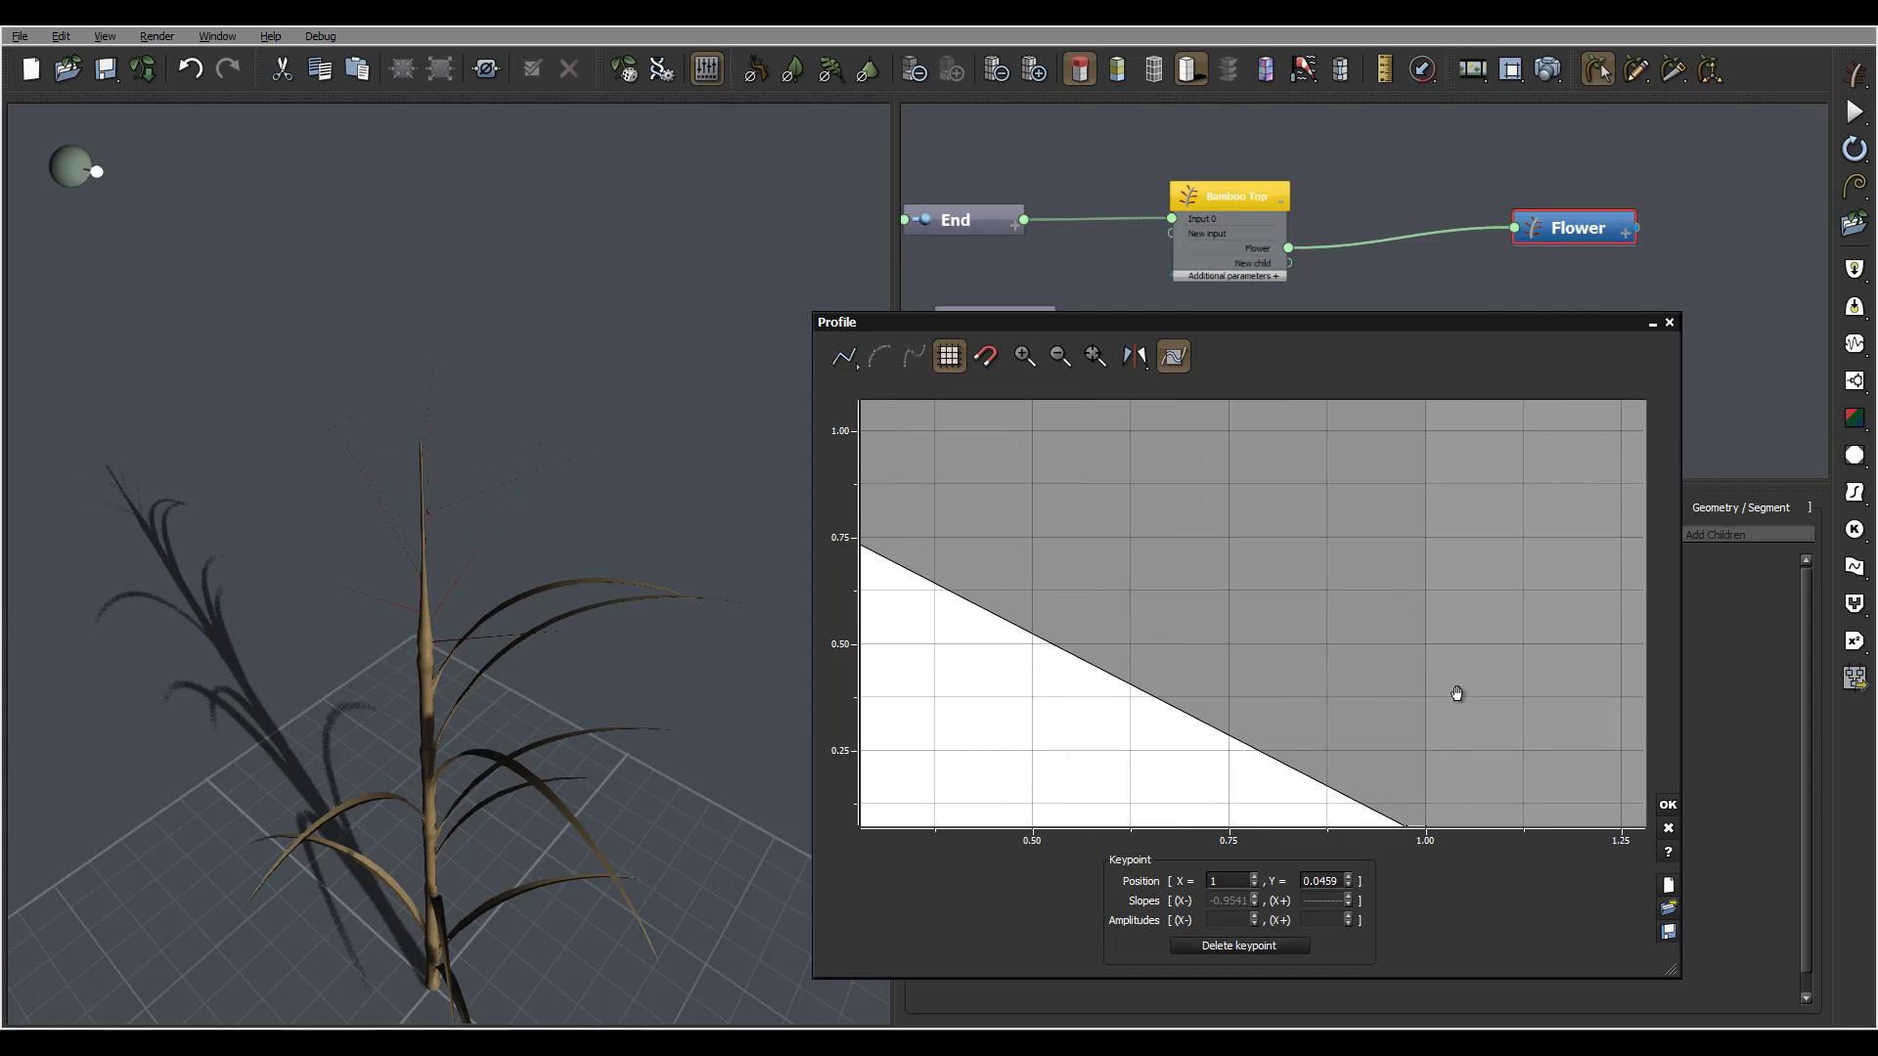
middle_drag(1453, 690, 1463, 537)
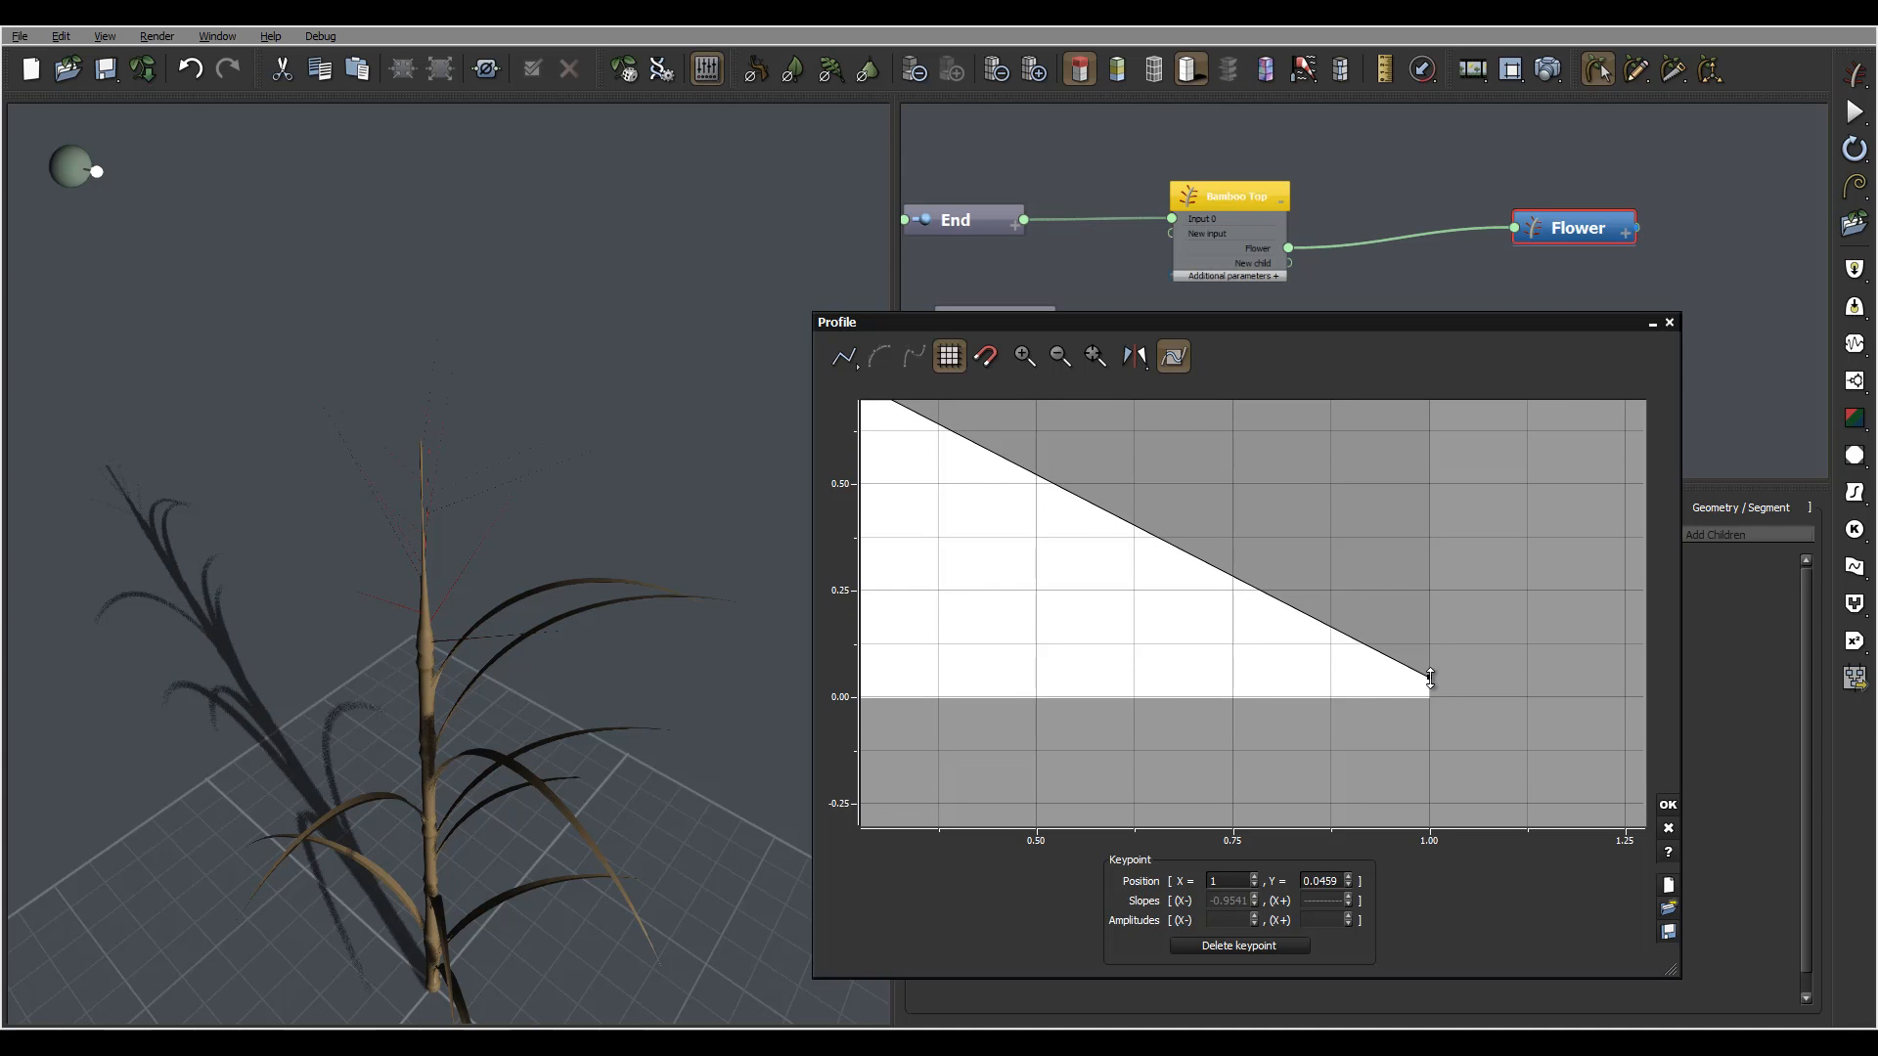
drag(1433, 675, 1430, 689)
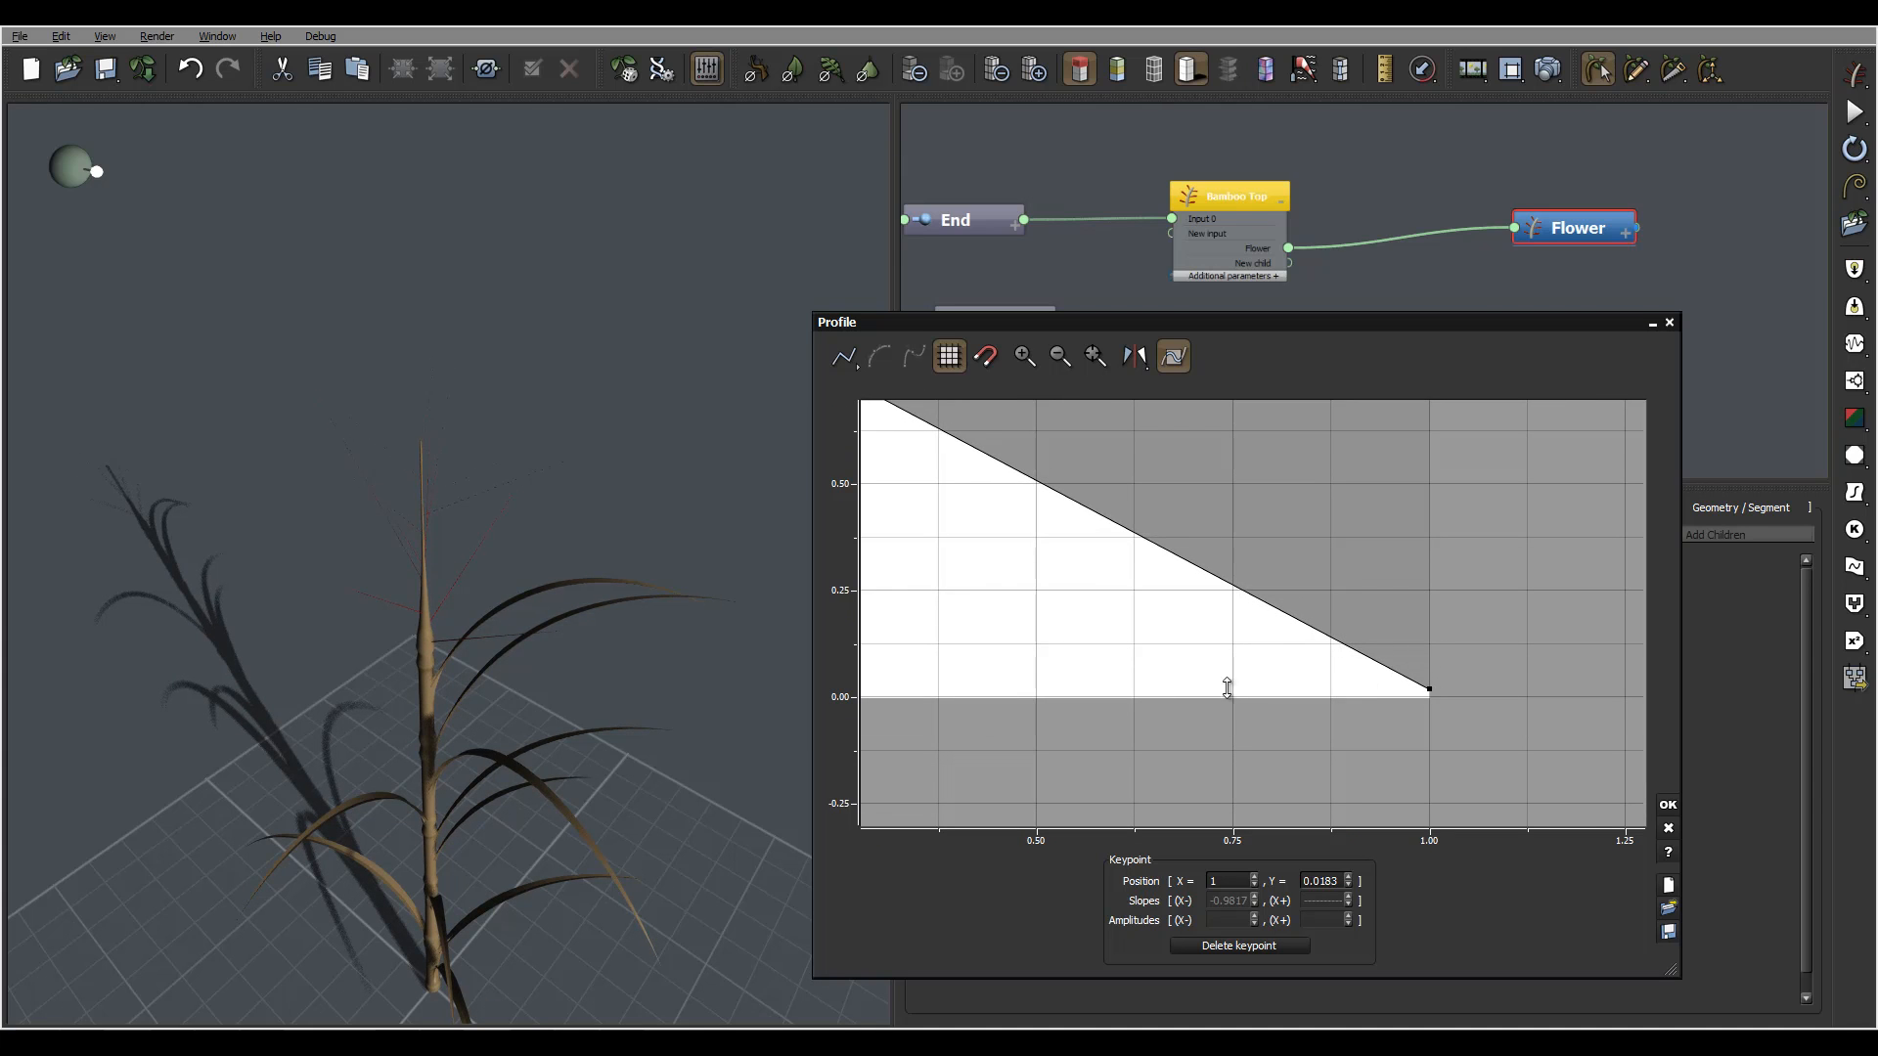
click(1667, 804)
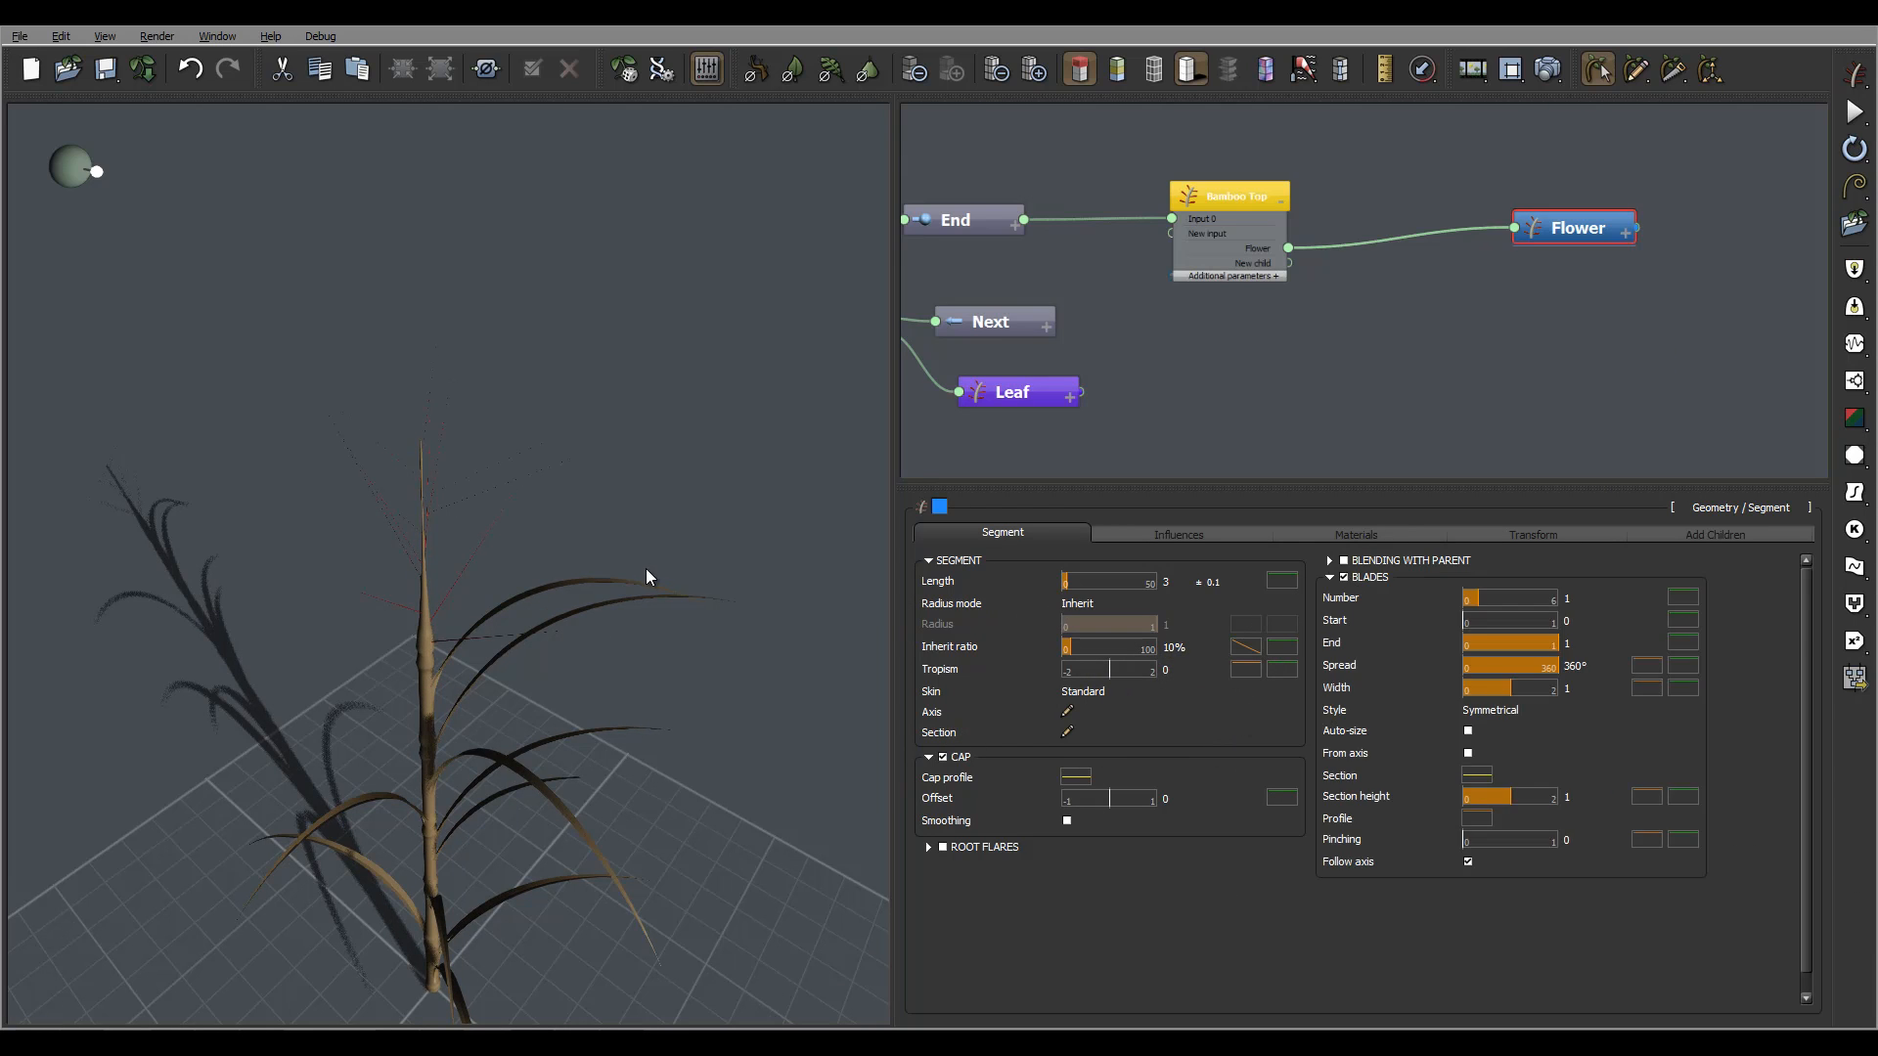
Enable blades with auto-size on the Flower segment
mouse_move(638, 591)
right_down()
mouse_move(706, 499)
mouse_move(624, 562)
right_up()
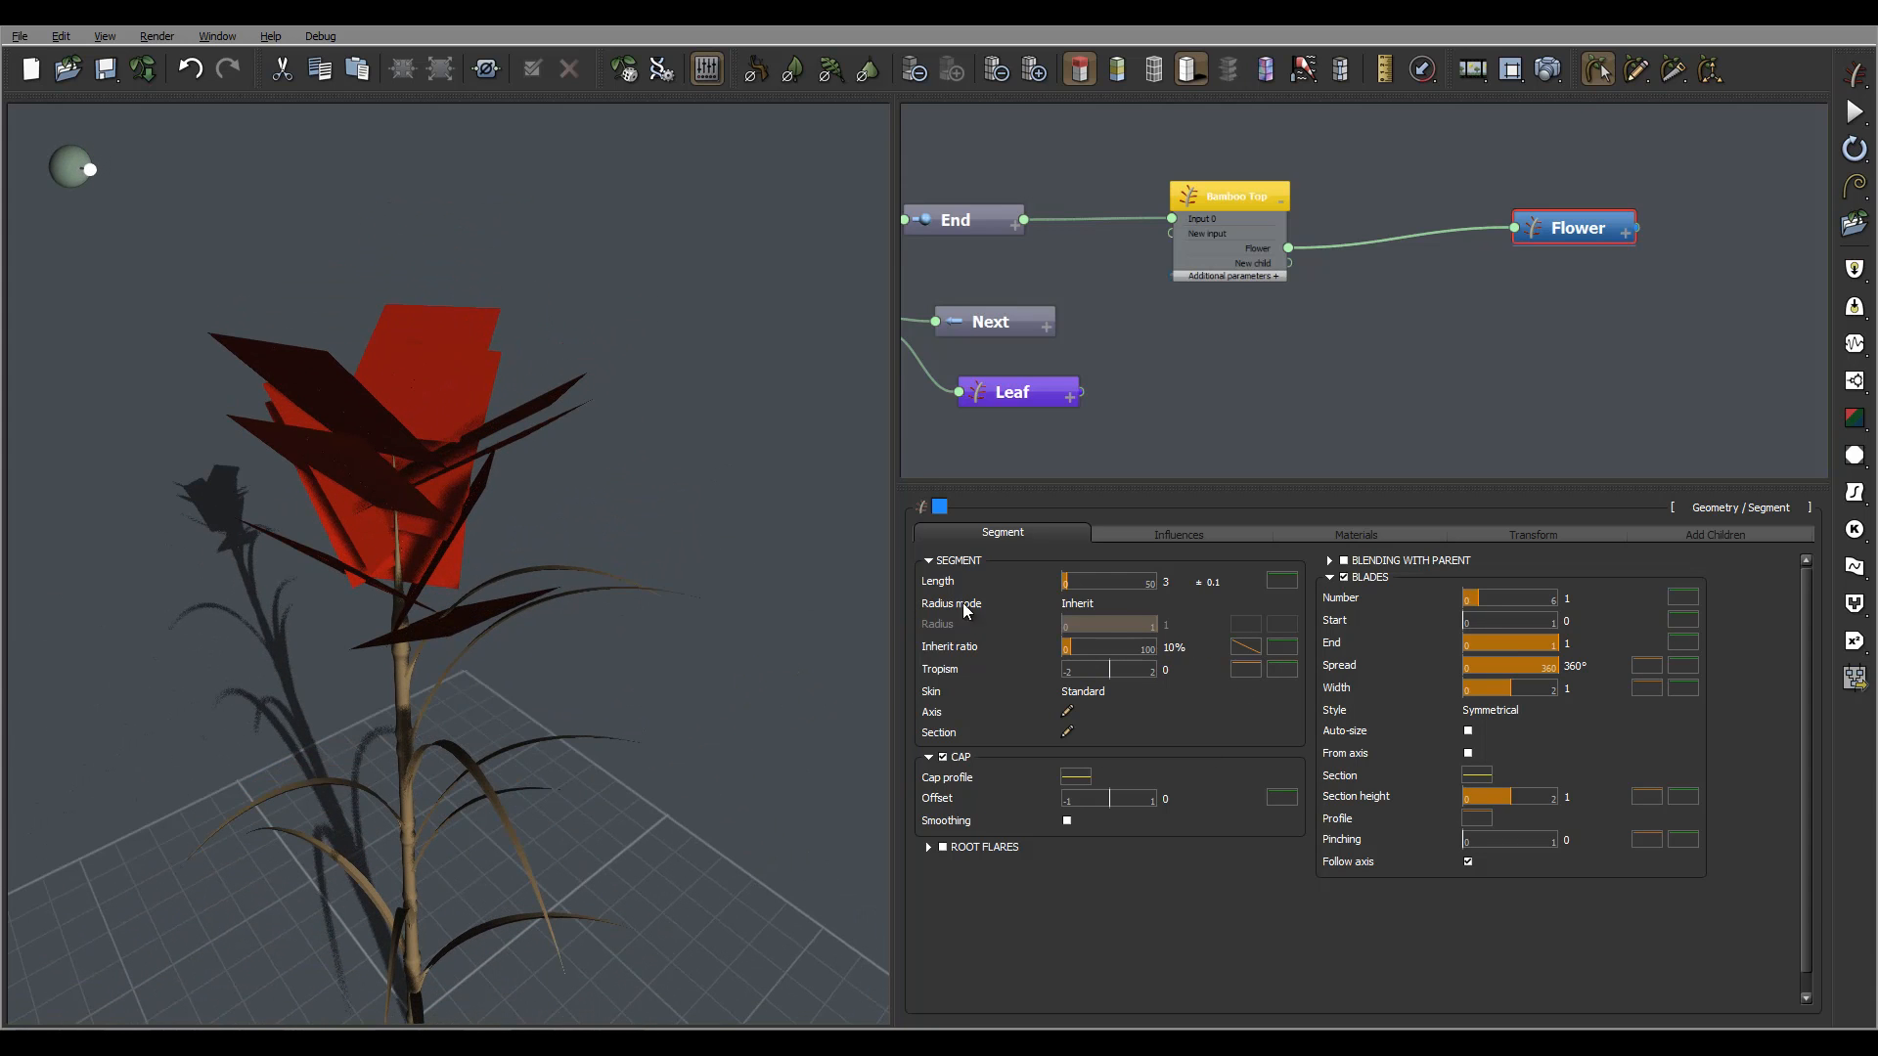
click(1468, 732)
right_drag(511, 381, 553, 481)
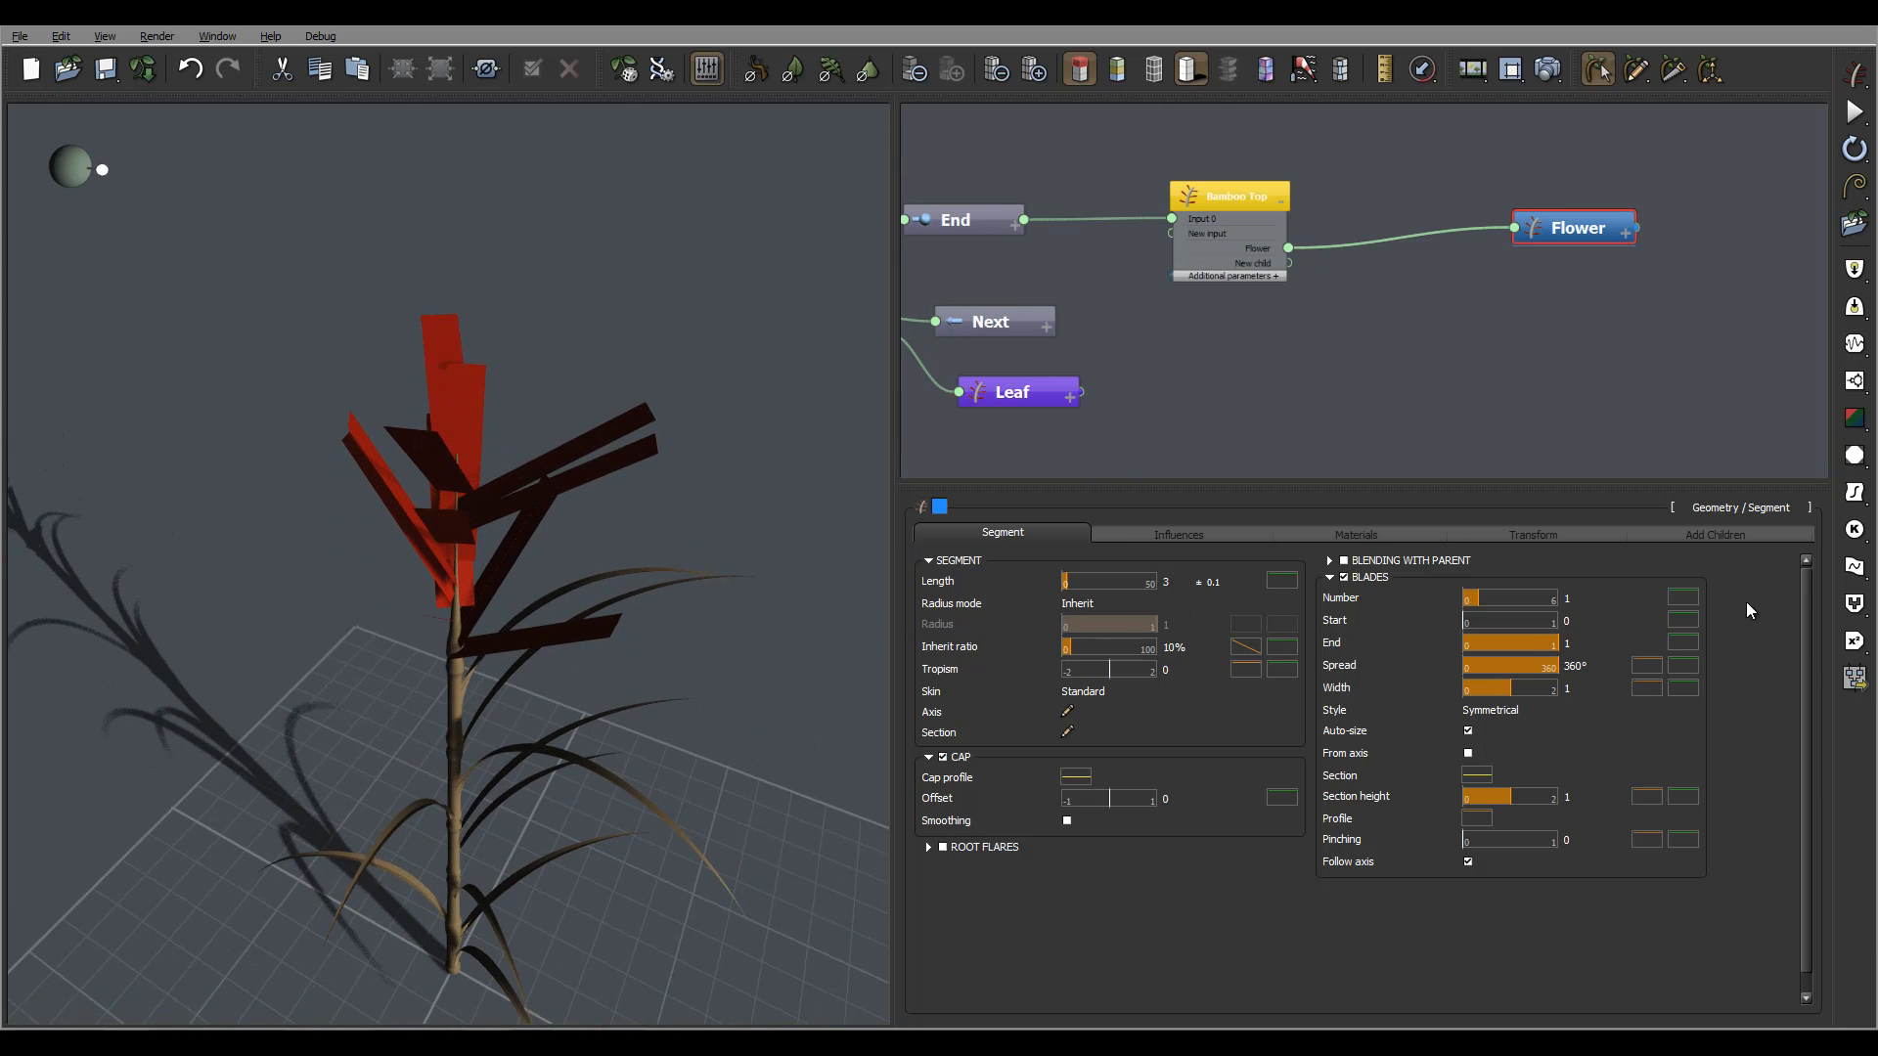
Set the Flower segment's number of blades to 4 and the blade start to about 0.13
click(1565, 597)
text(4)
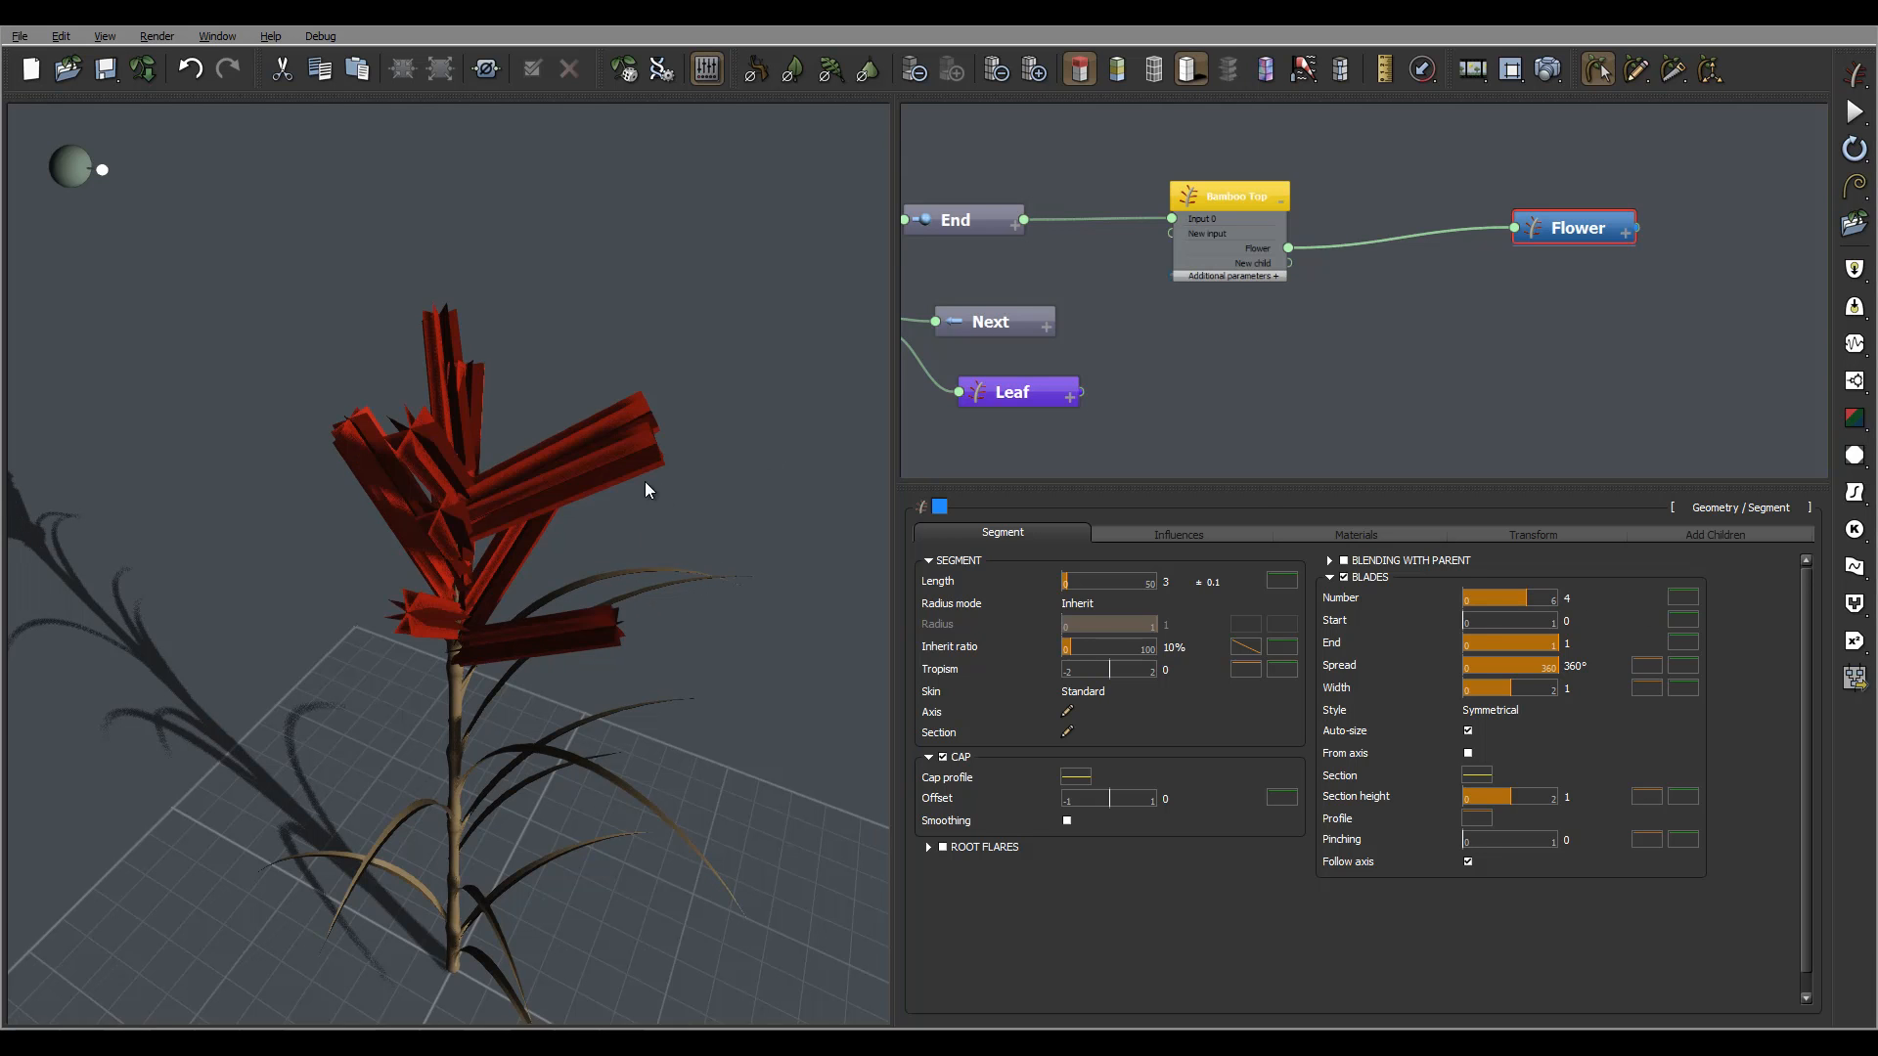
right_drag(644, 481, 753, 529)
mouse_move(565, 511)
right_down()
mouse_move(649, 495)
mouse_move(528, 532)
mouse_move(587, 519)
right_up()
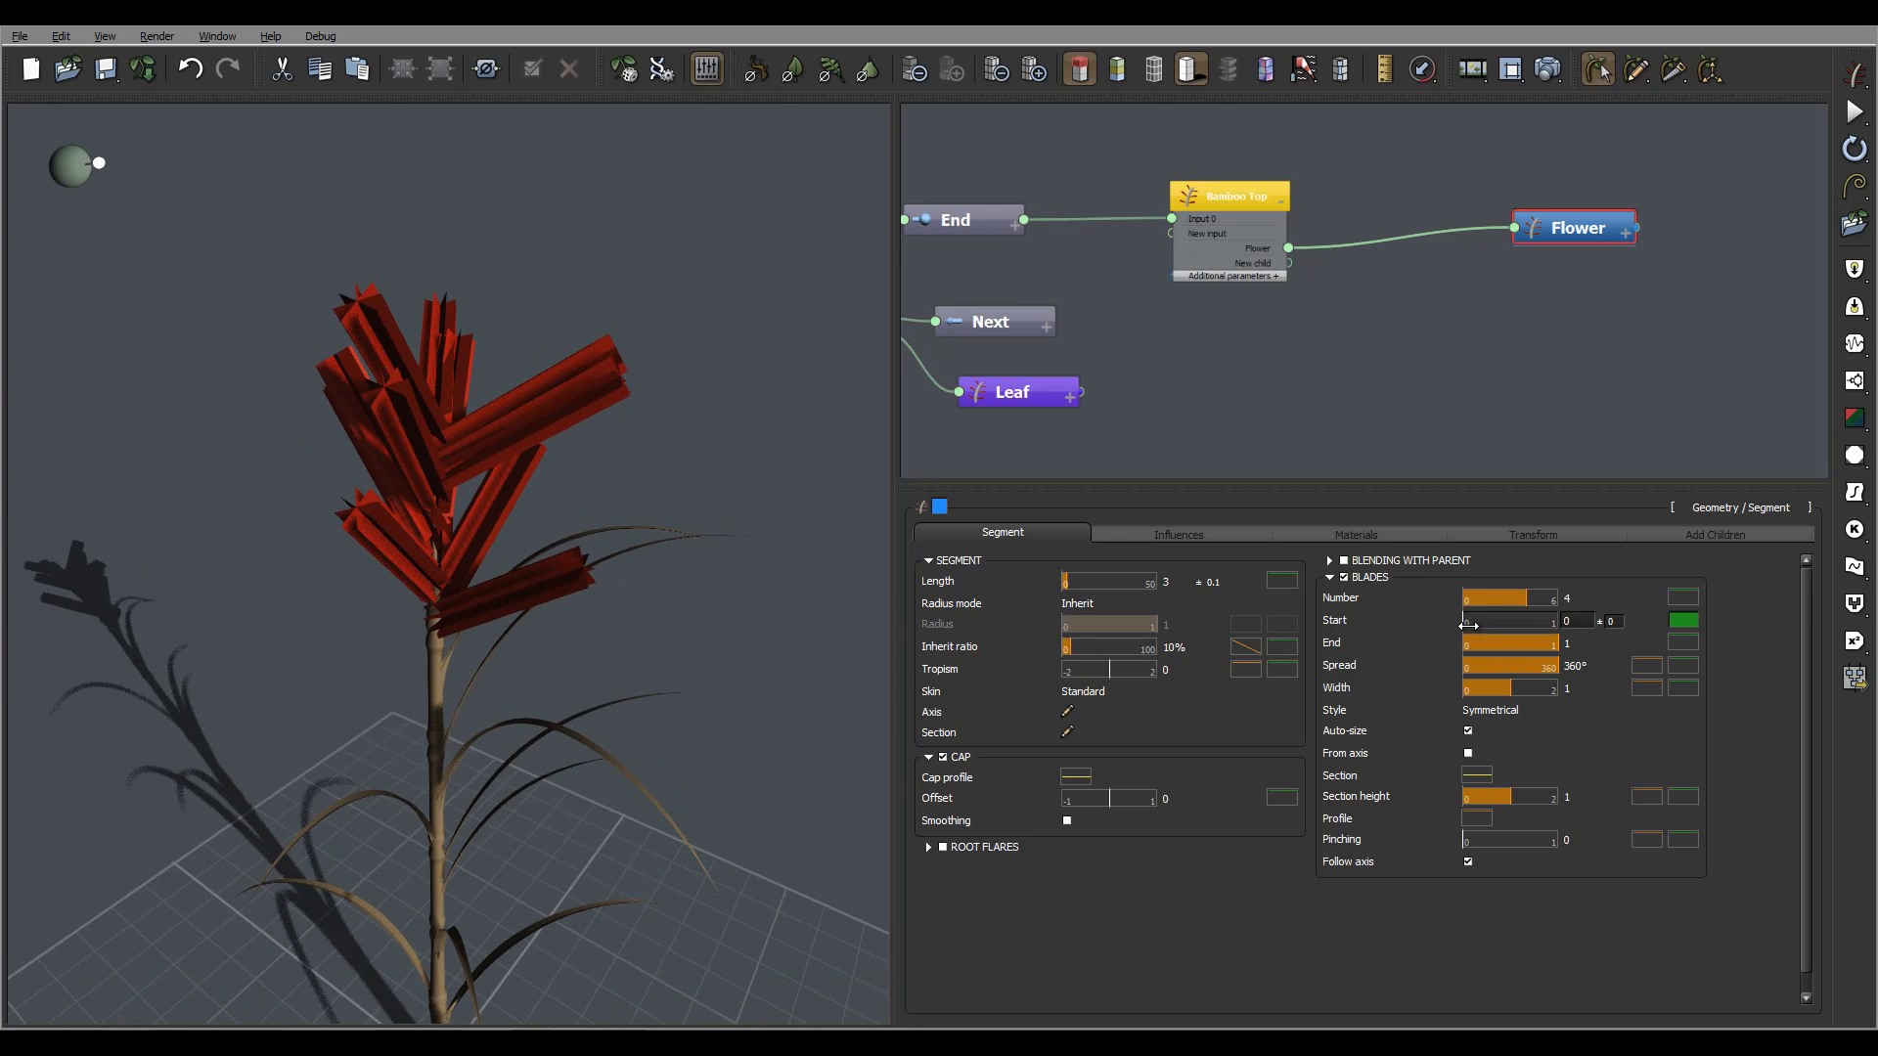
drag(1468, 624, 1477, 627)
drag(620, 534, 441, 499)
drag(687, 498, 624, 549)
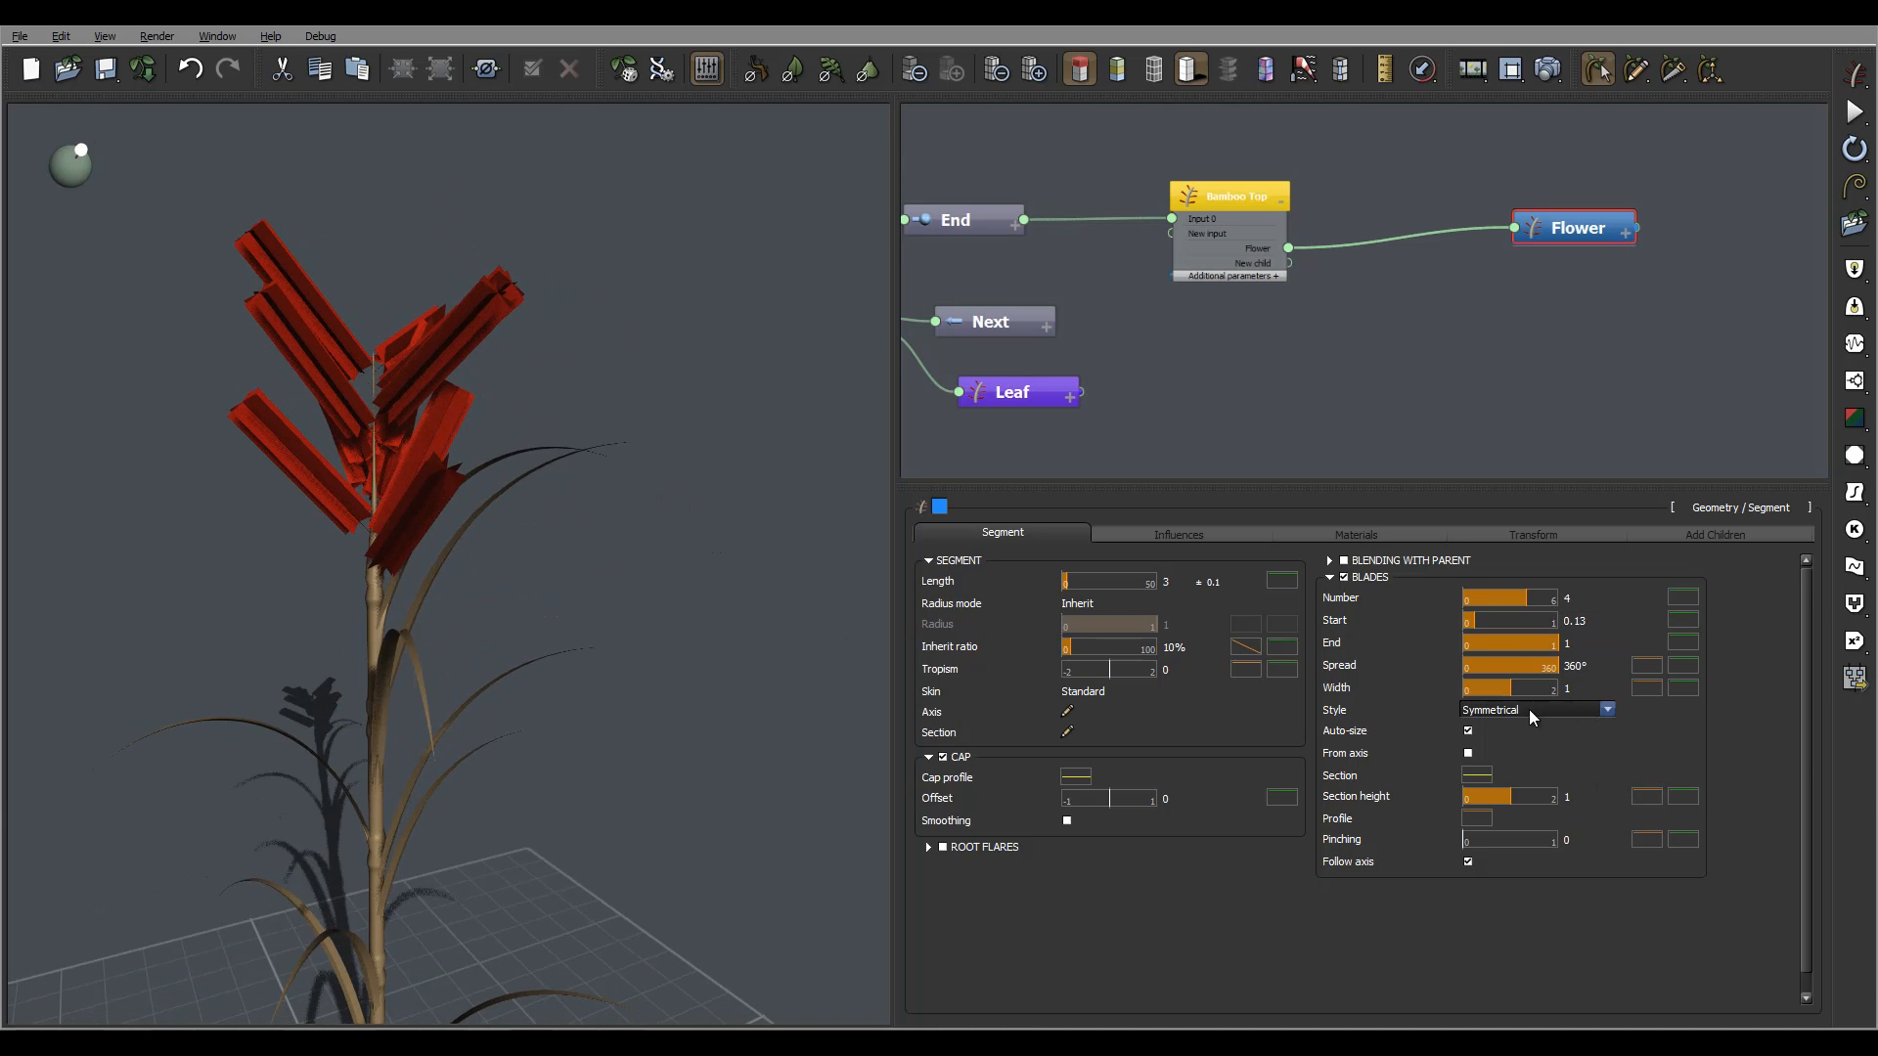
Set the Flower blade width to about 0.73 and taper its profile from a keypoint near X = 0.65 to about 0 at X = 1
drag(1509, 688, 1492, 688)
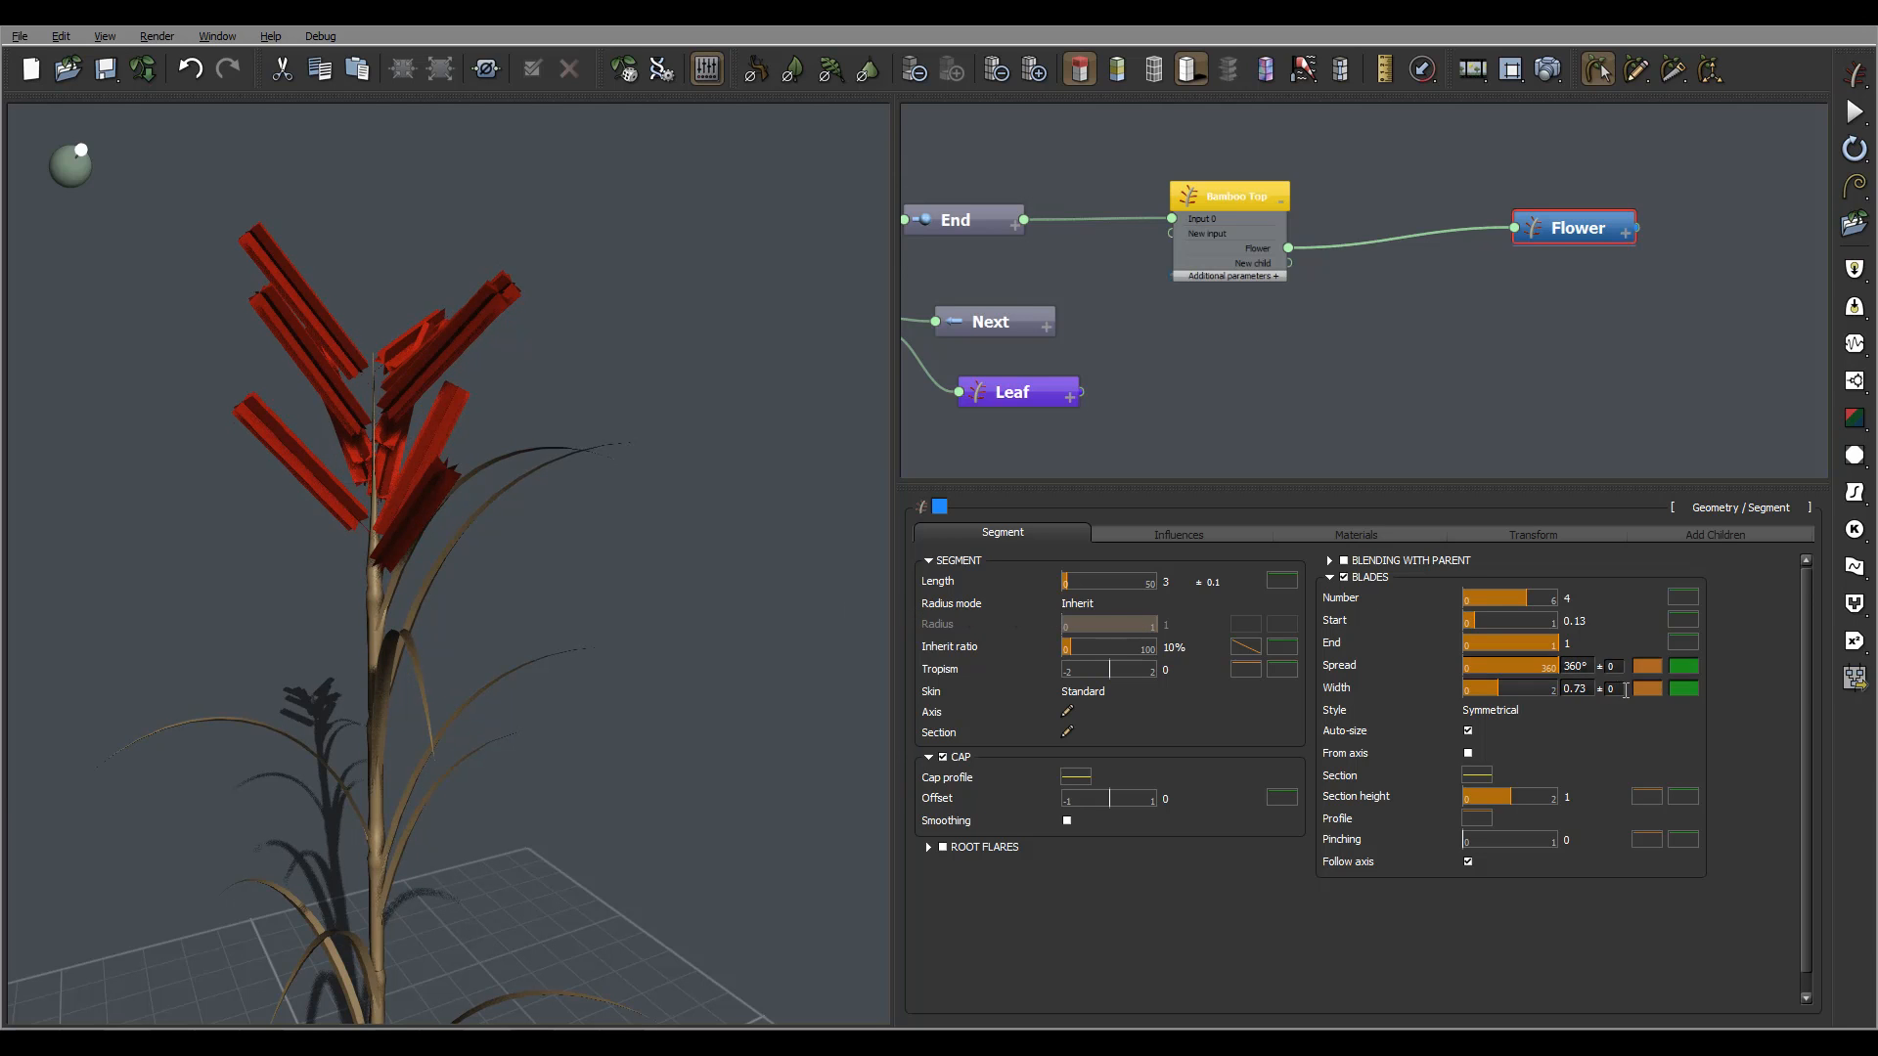
click(1643, 690)
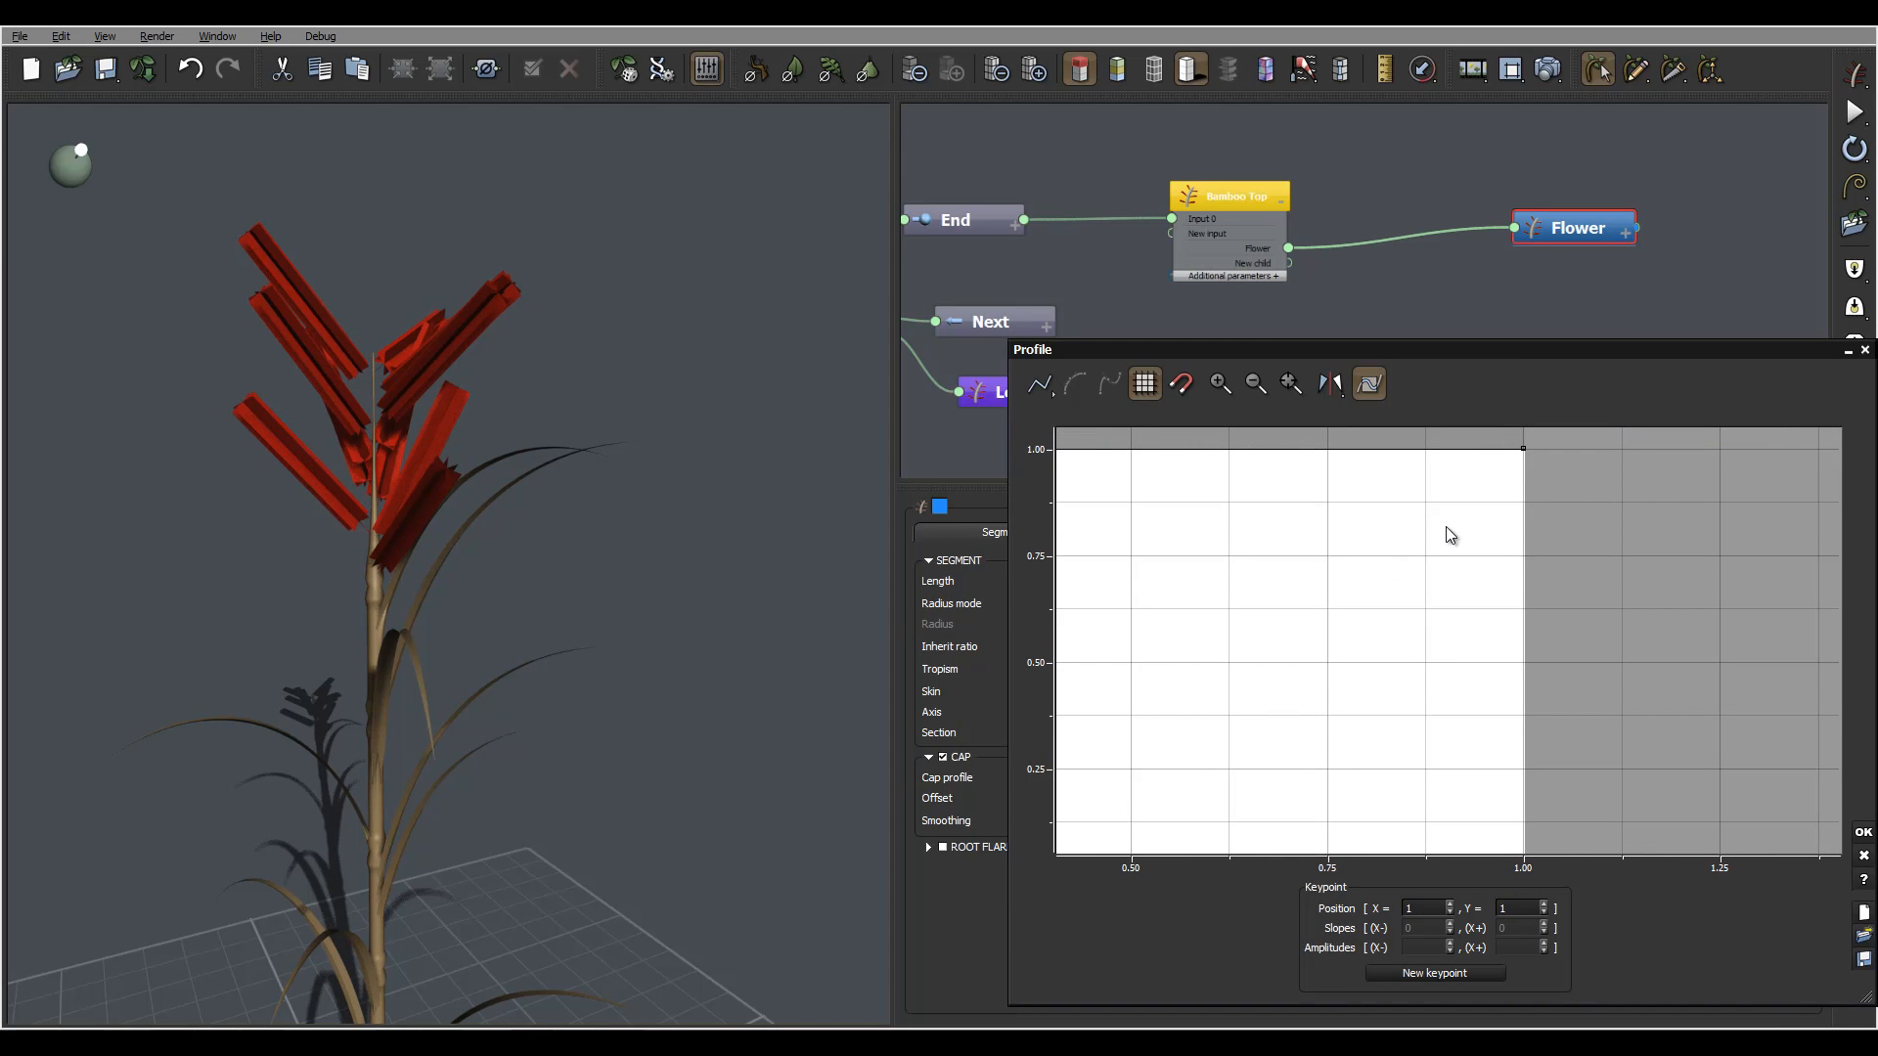
scroll(1568, 614, down, 2)
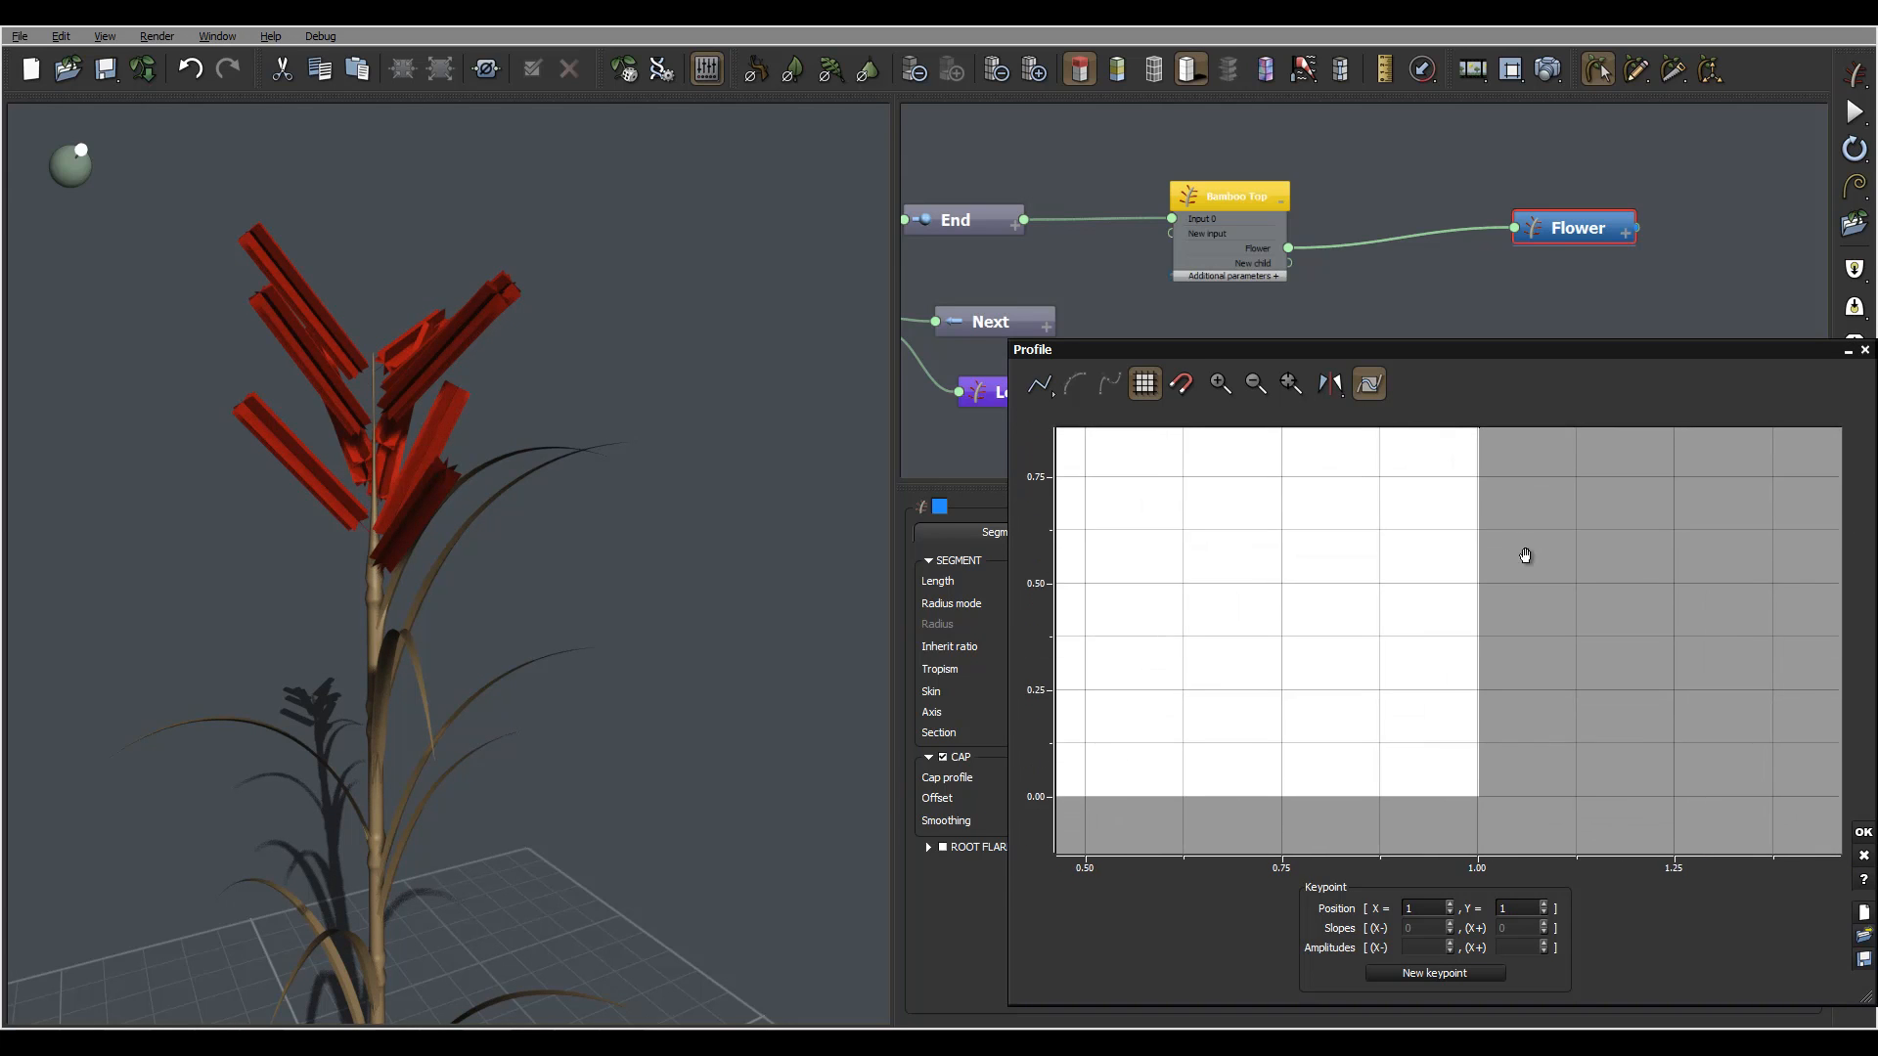
click(1269, 389)
click(1286, 471)
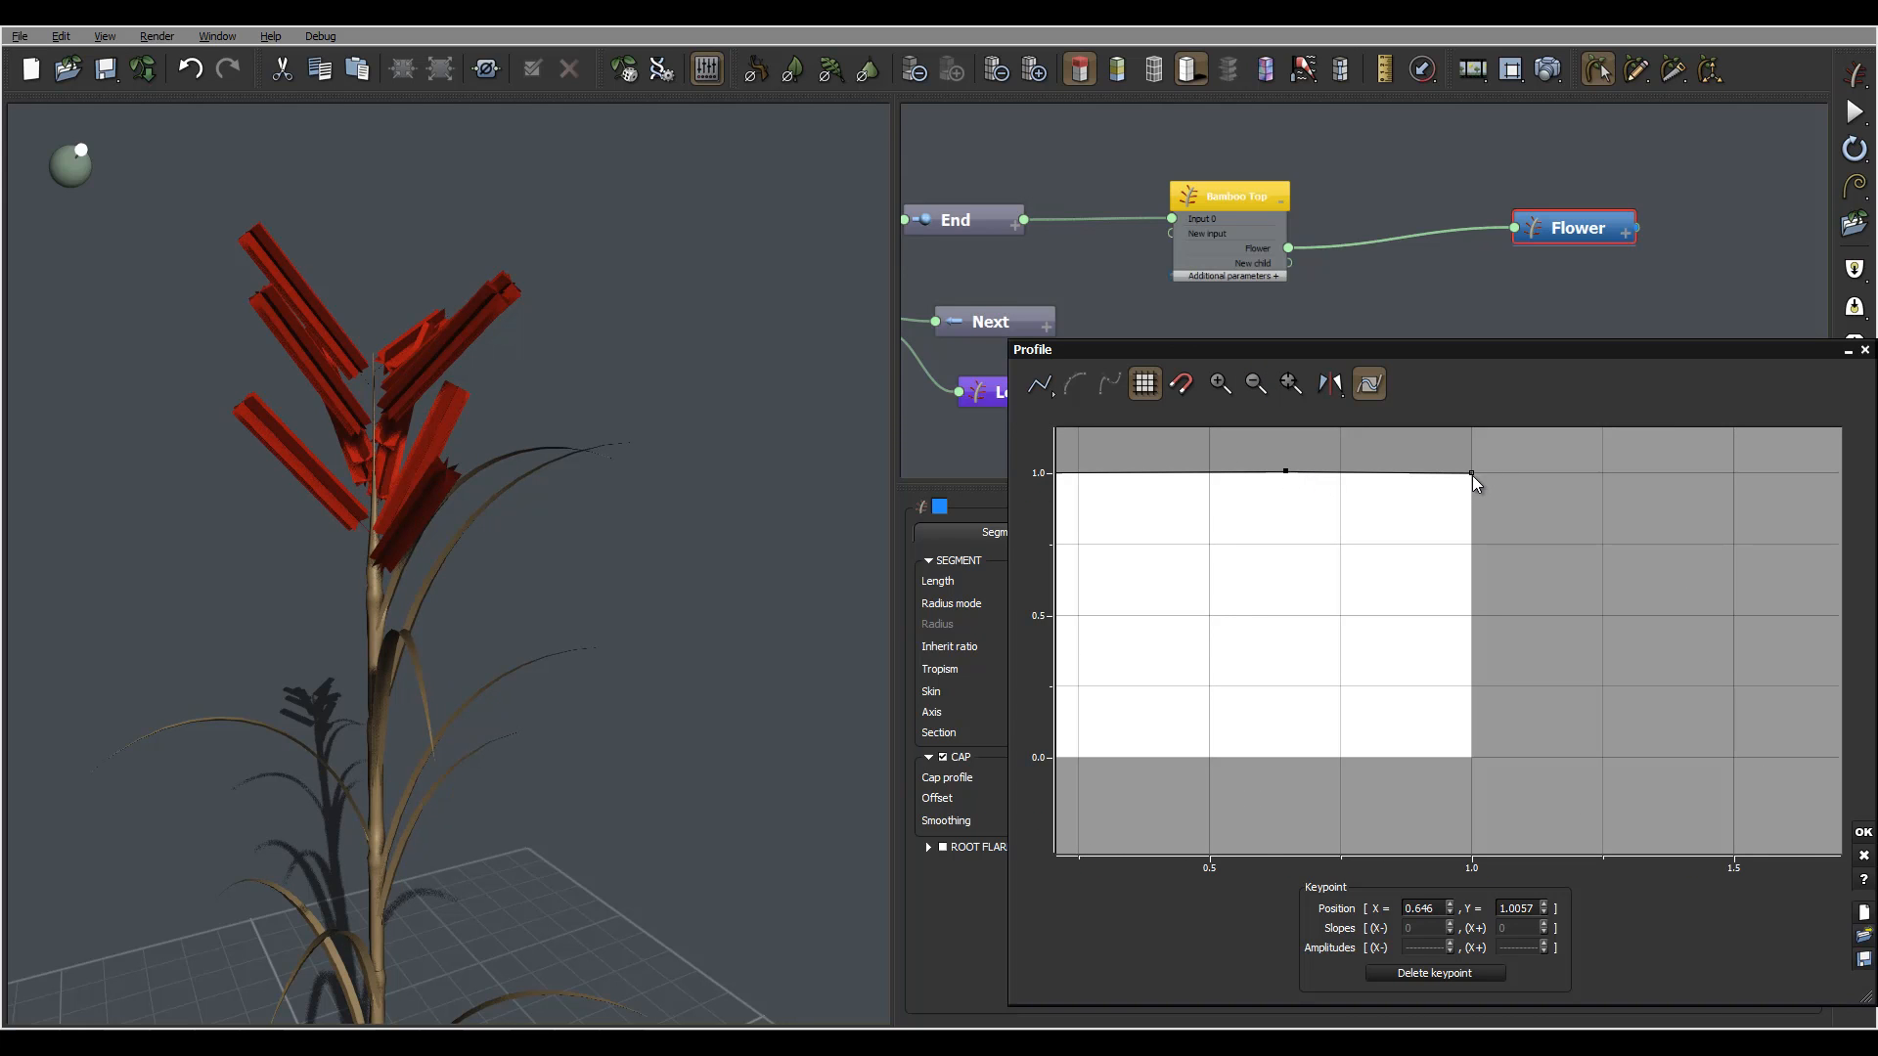
drag(1473, 472, 1503, 756)
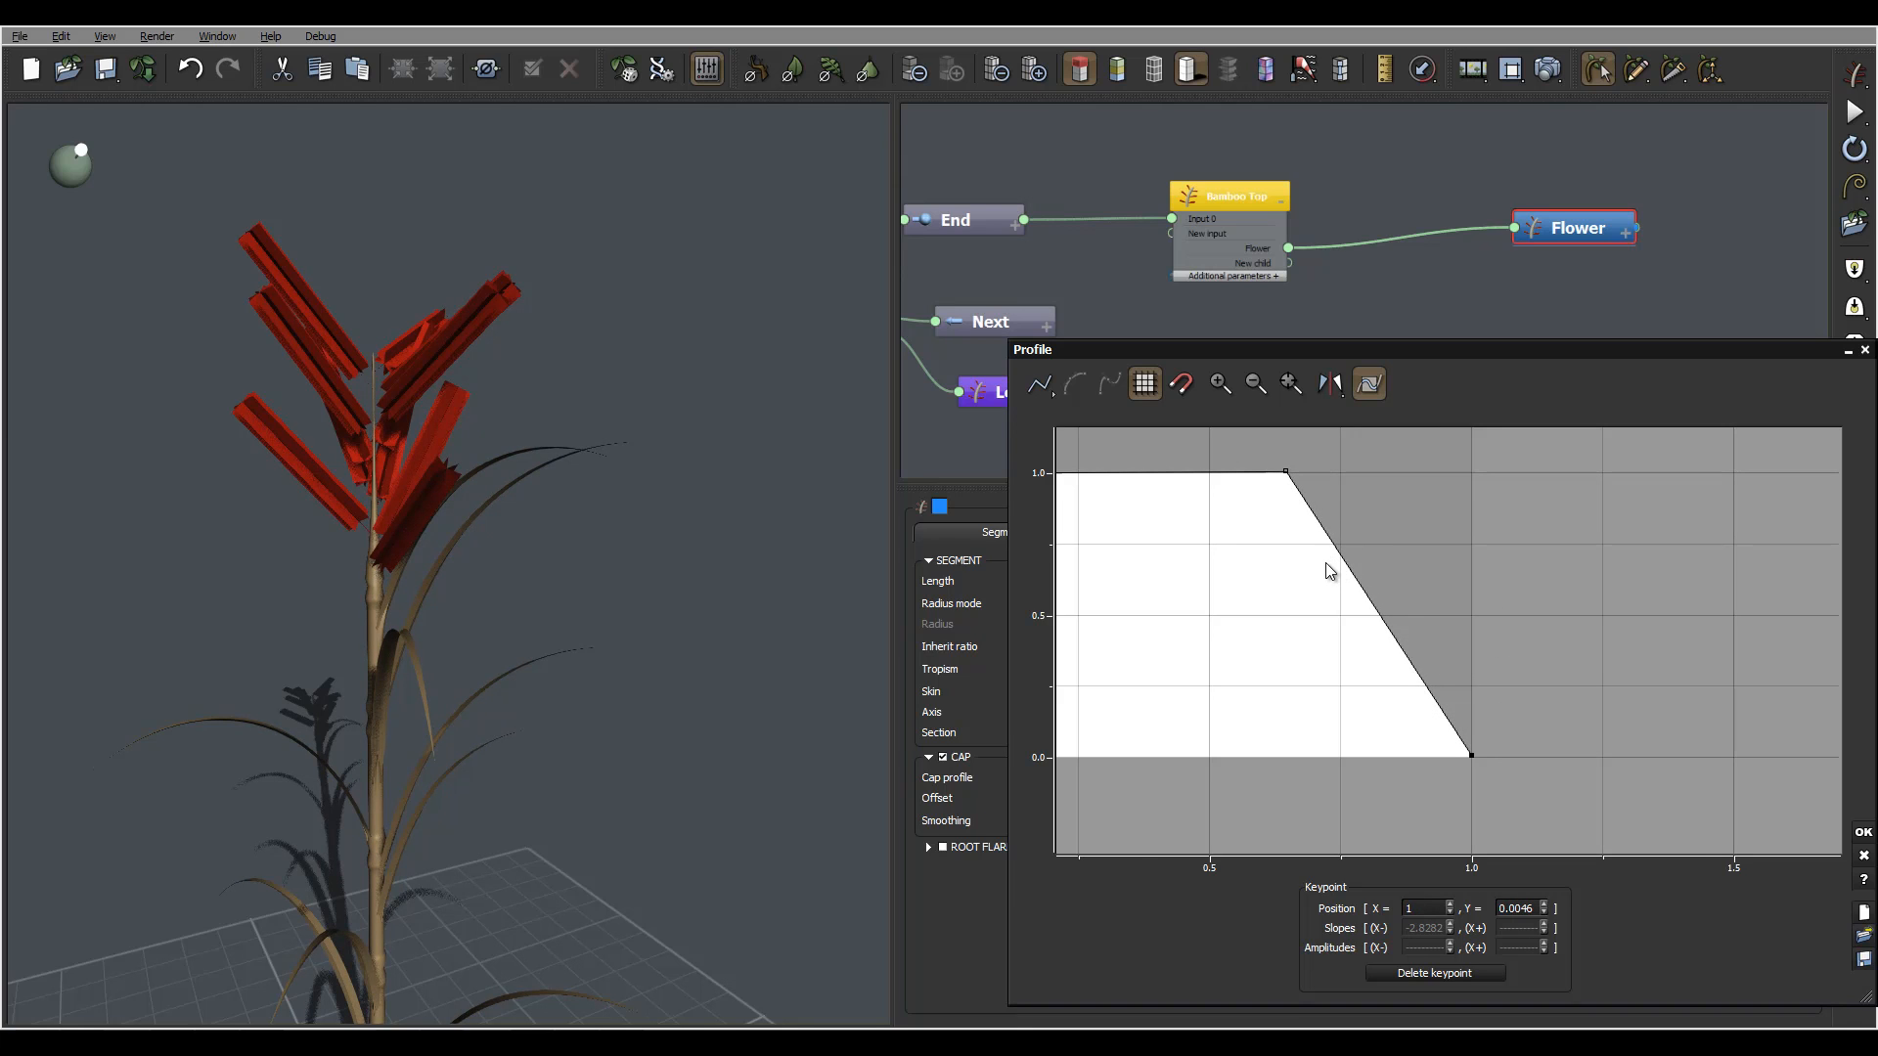
Narrow the start of the blade width profile with a keypoint at about X = 0.19, Y = 0.80, rising from 0, and accept the curve
middle_drag(1237, 548, 1531, 573)
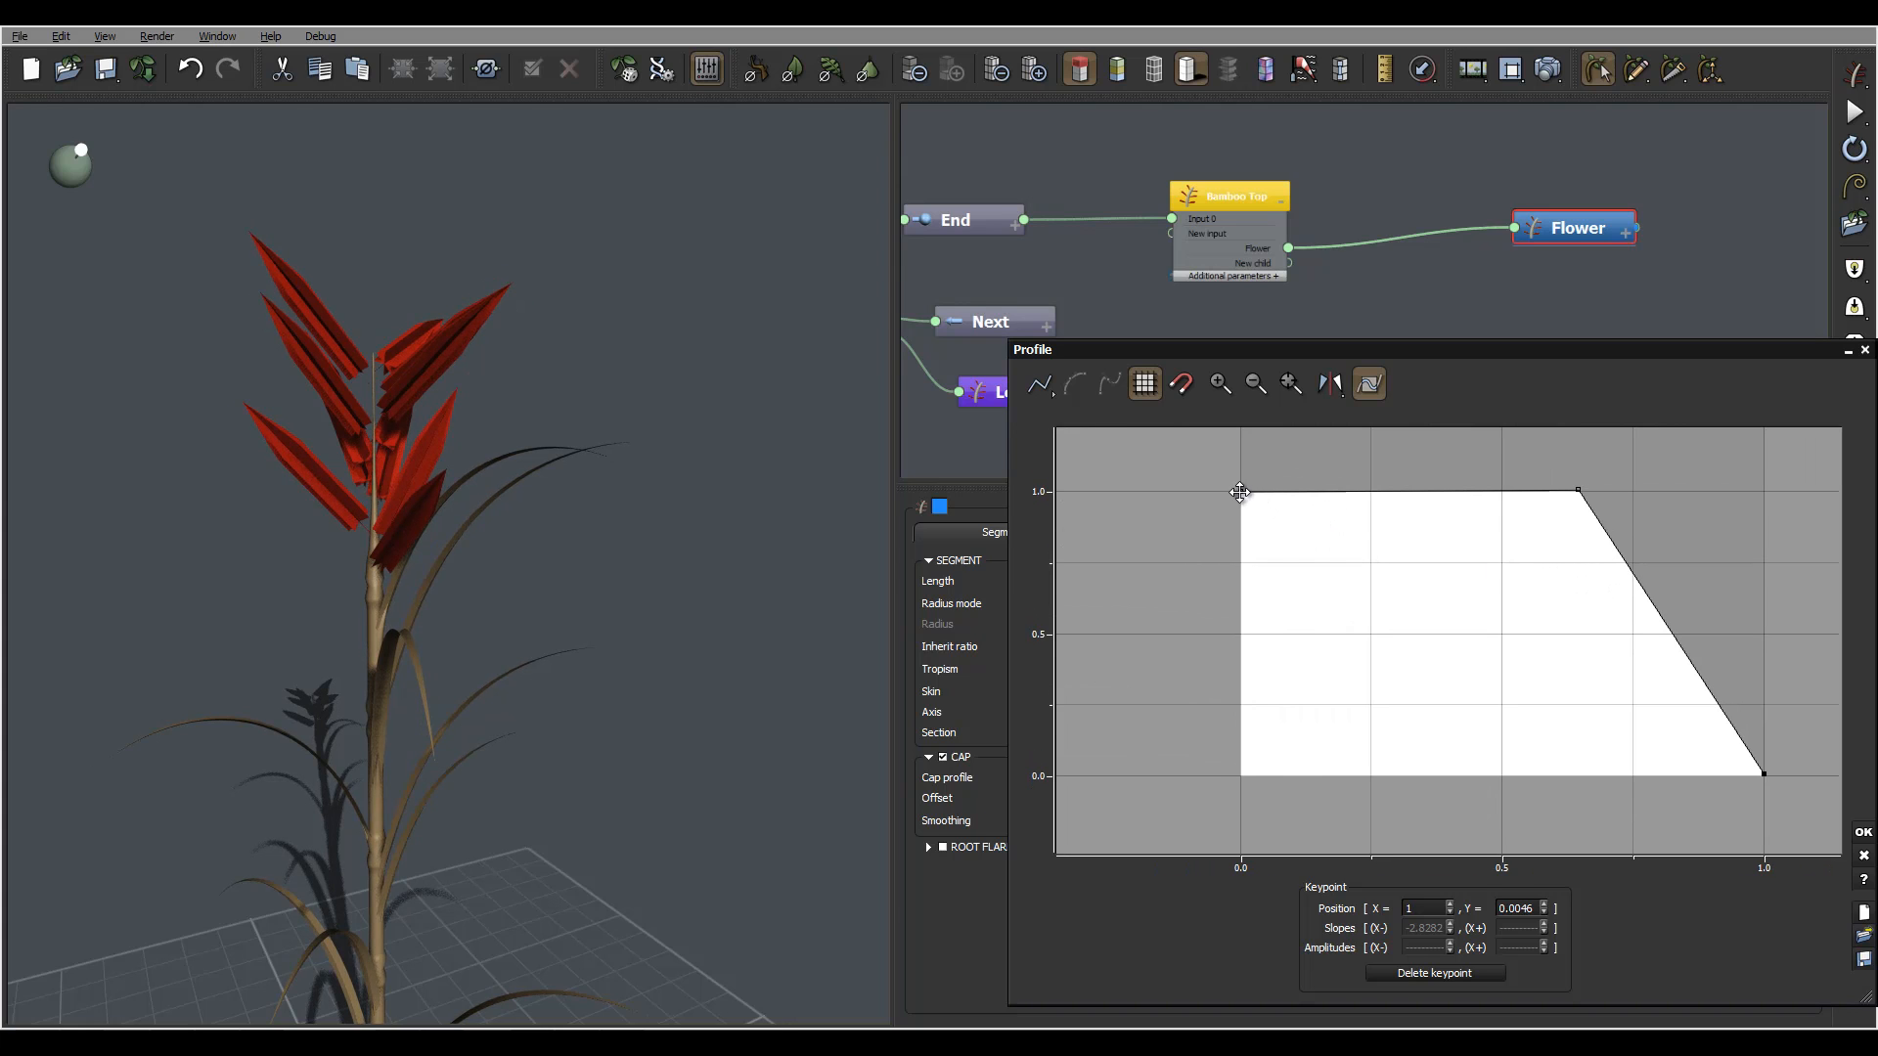
drag(1241, 491, 1340, 548)
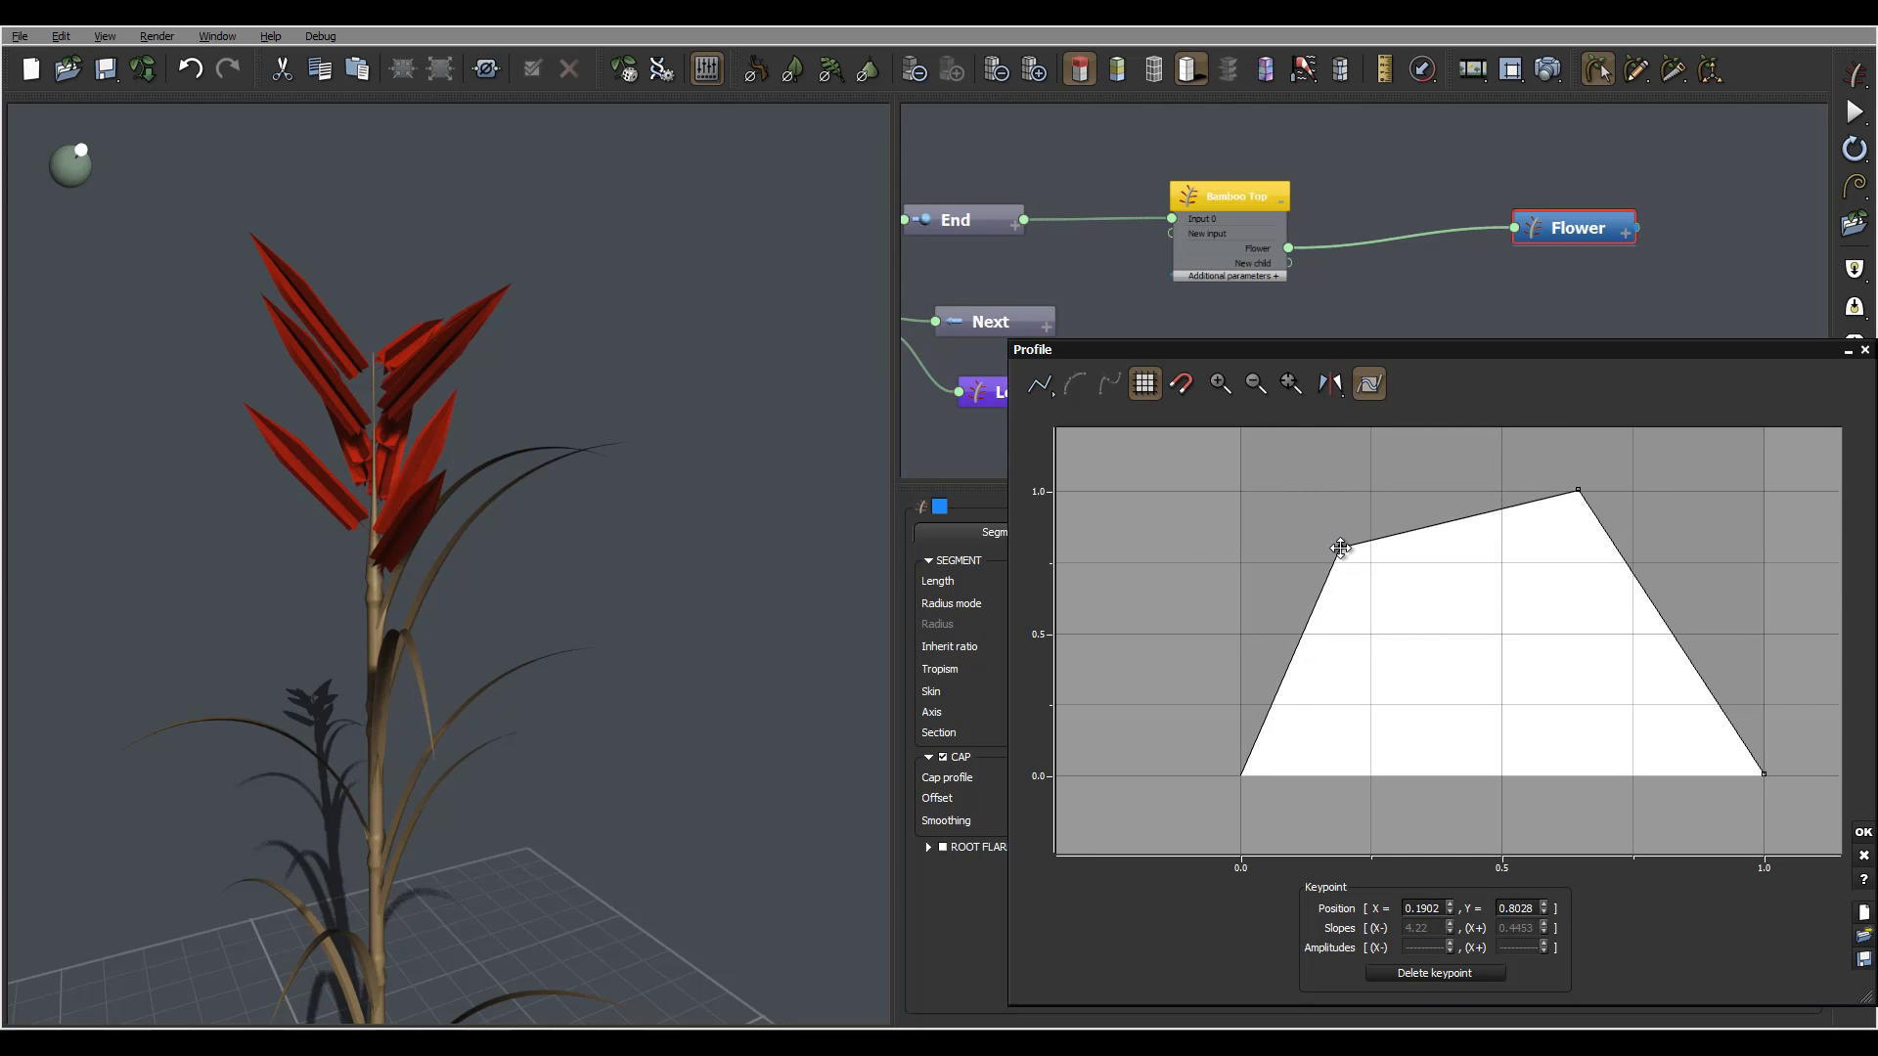
drag(693, 462, 743, 420)
click(1863, 832)
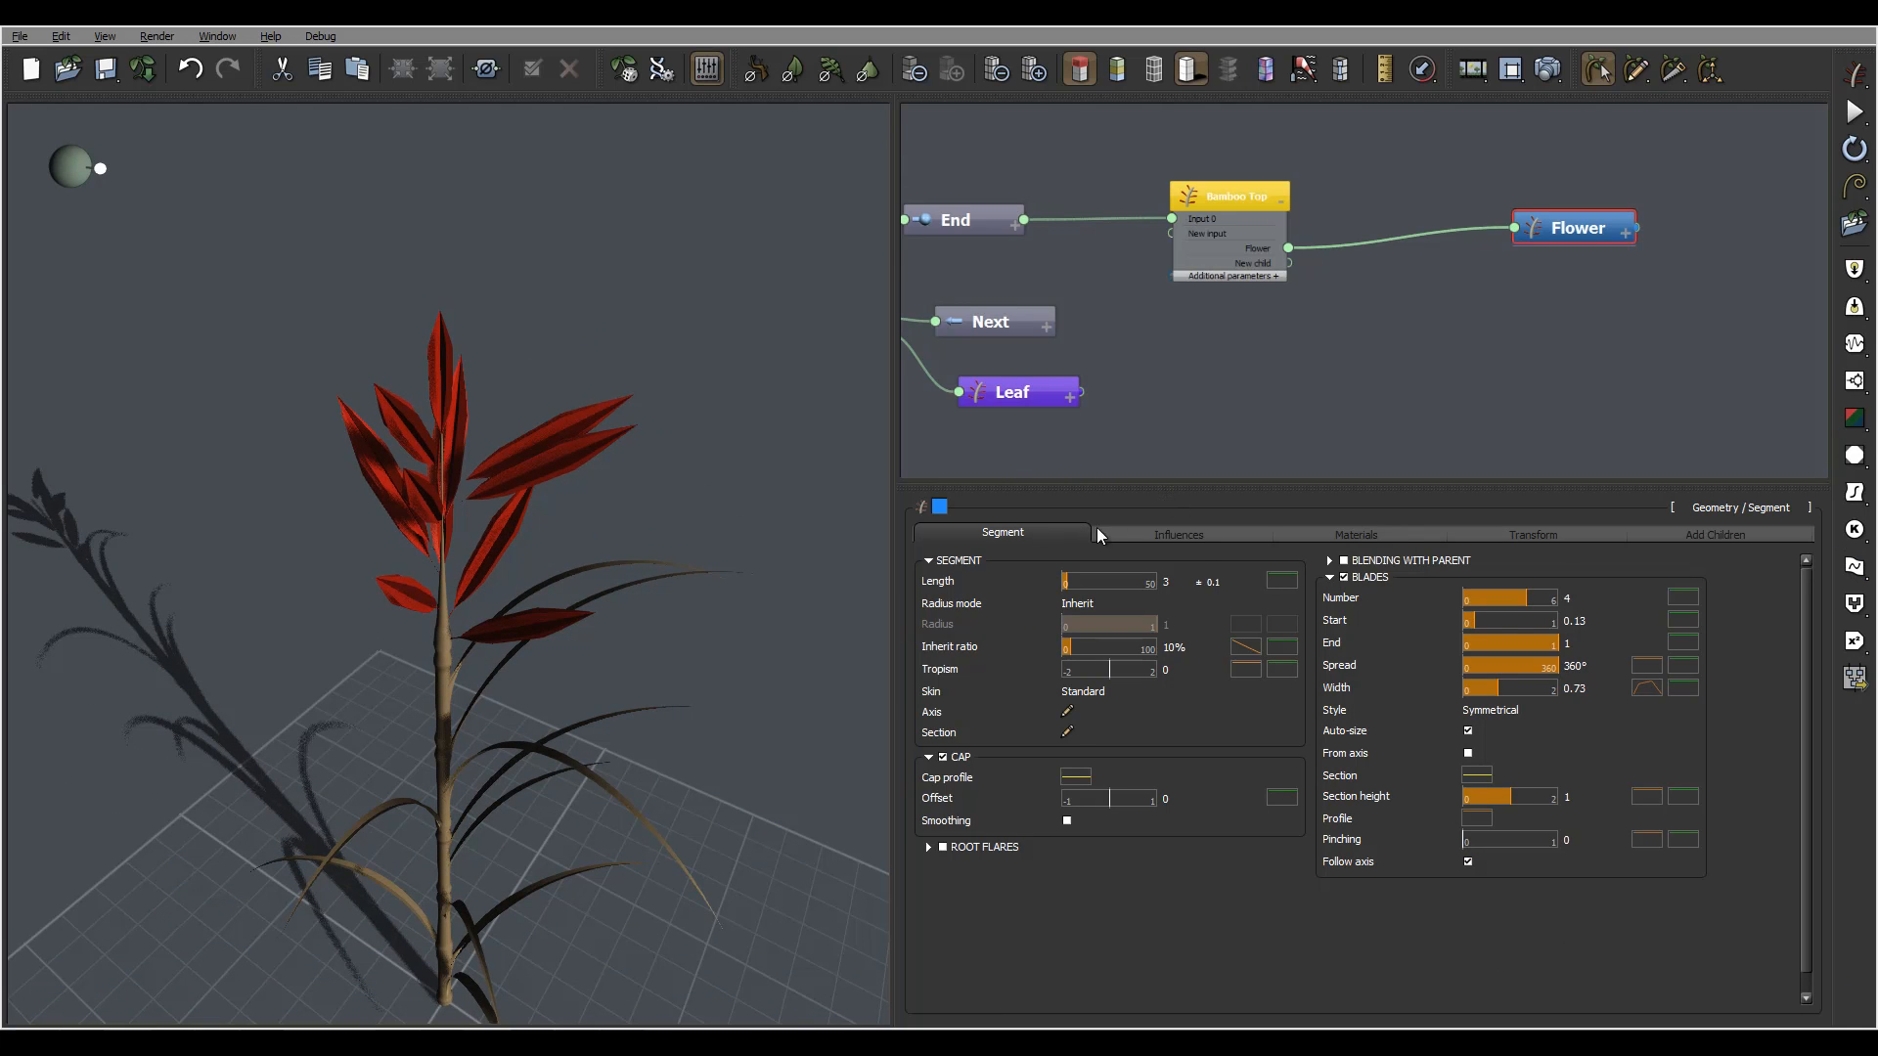
Enable the first local bias on the Flower segment and set its type to Twist
click(1160, 532)
drag(630, 471, 526, 604)
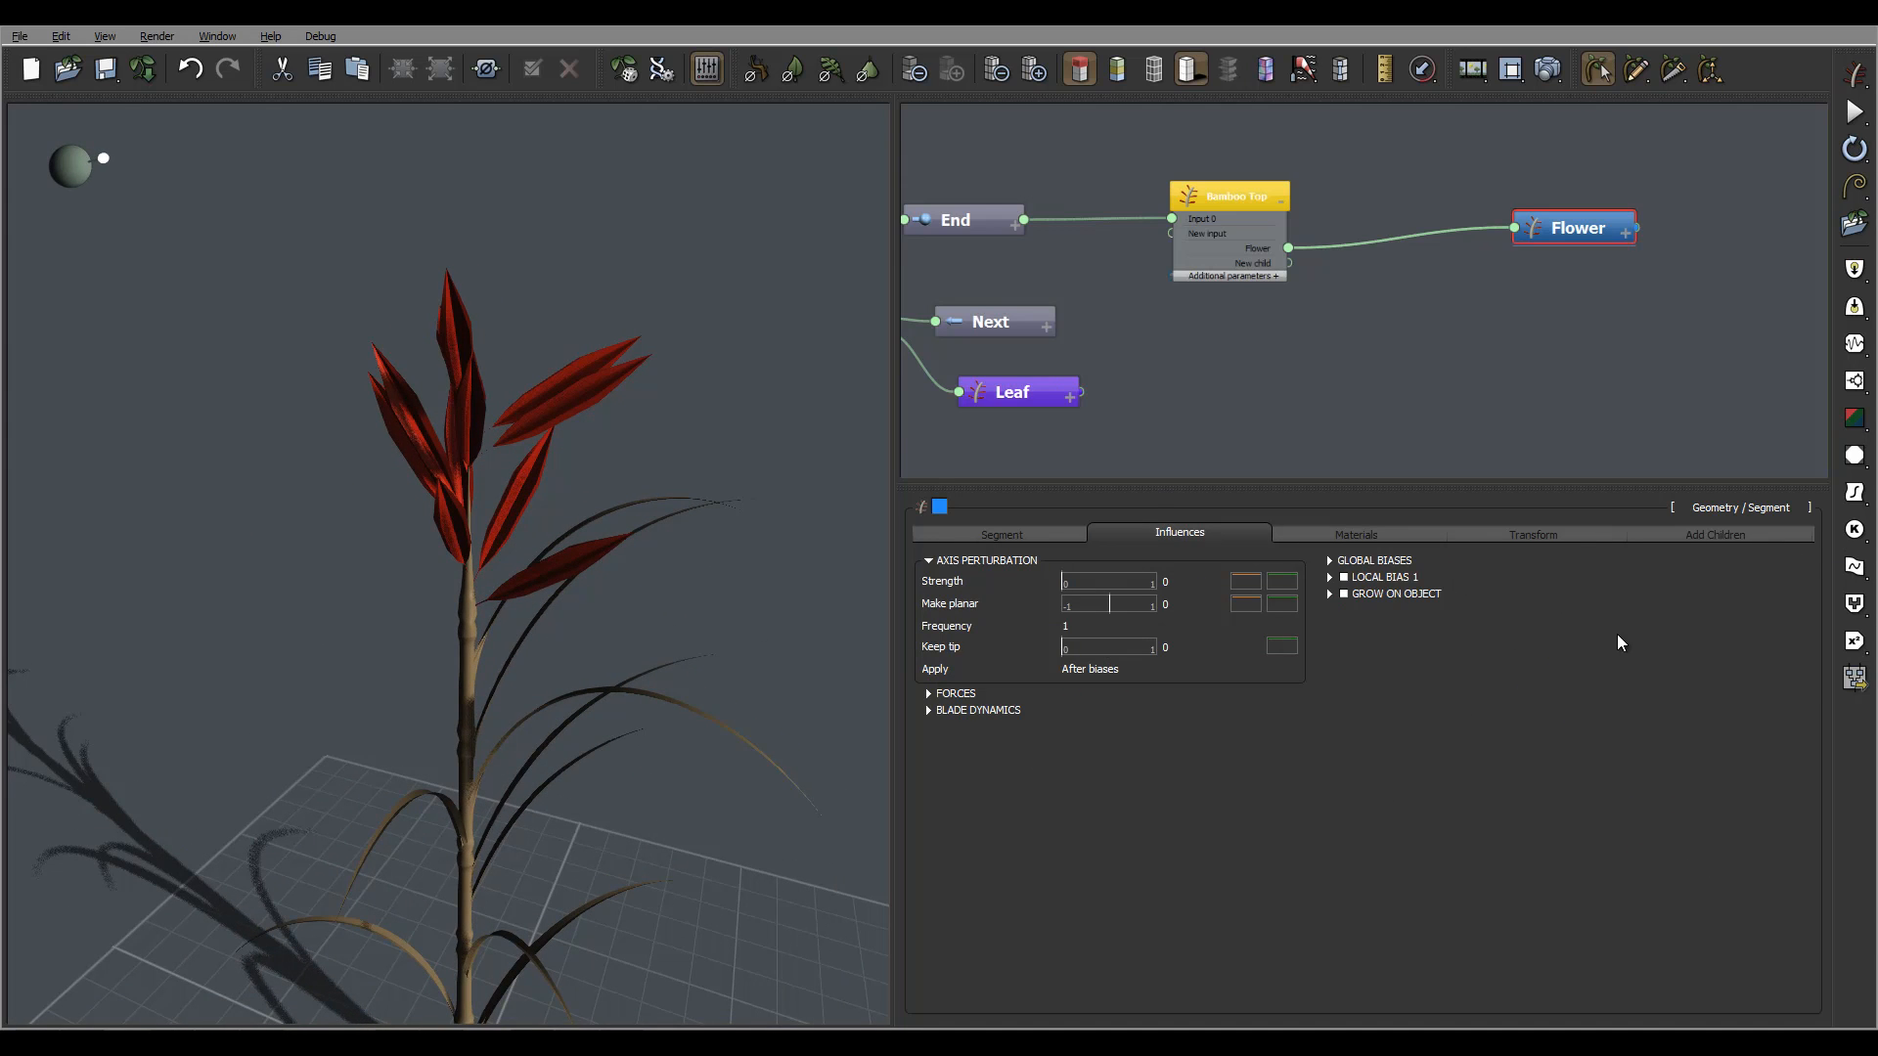
click(1345, 578)
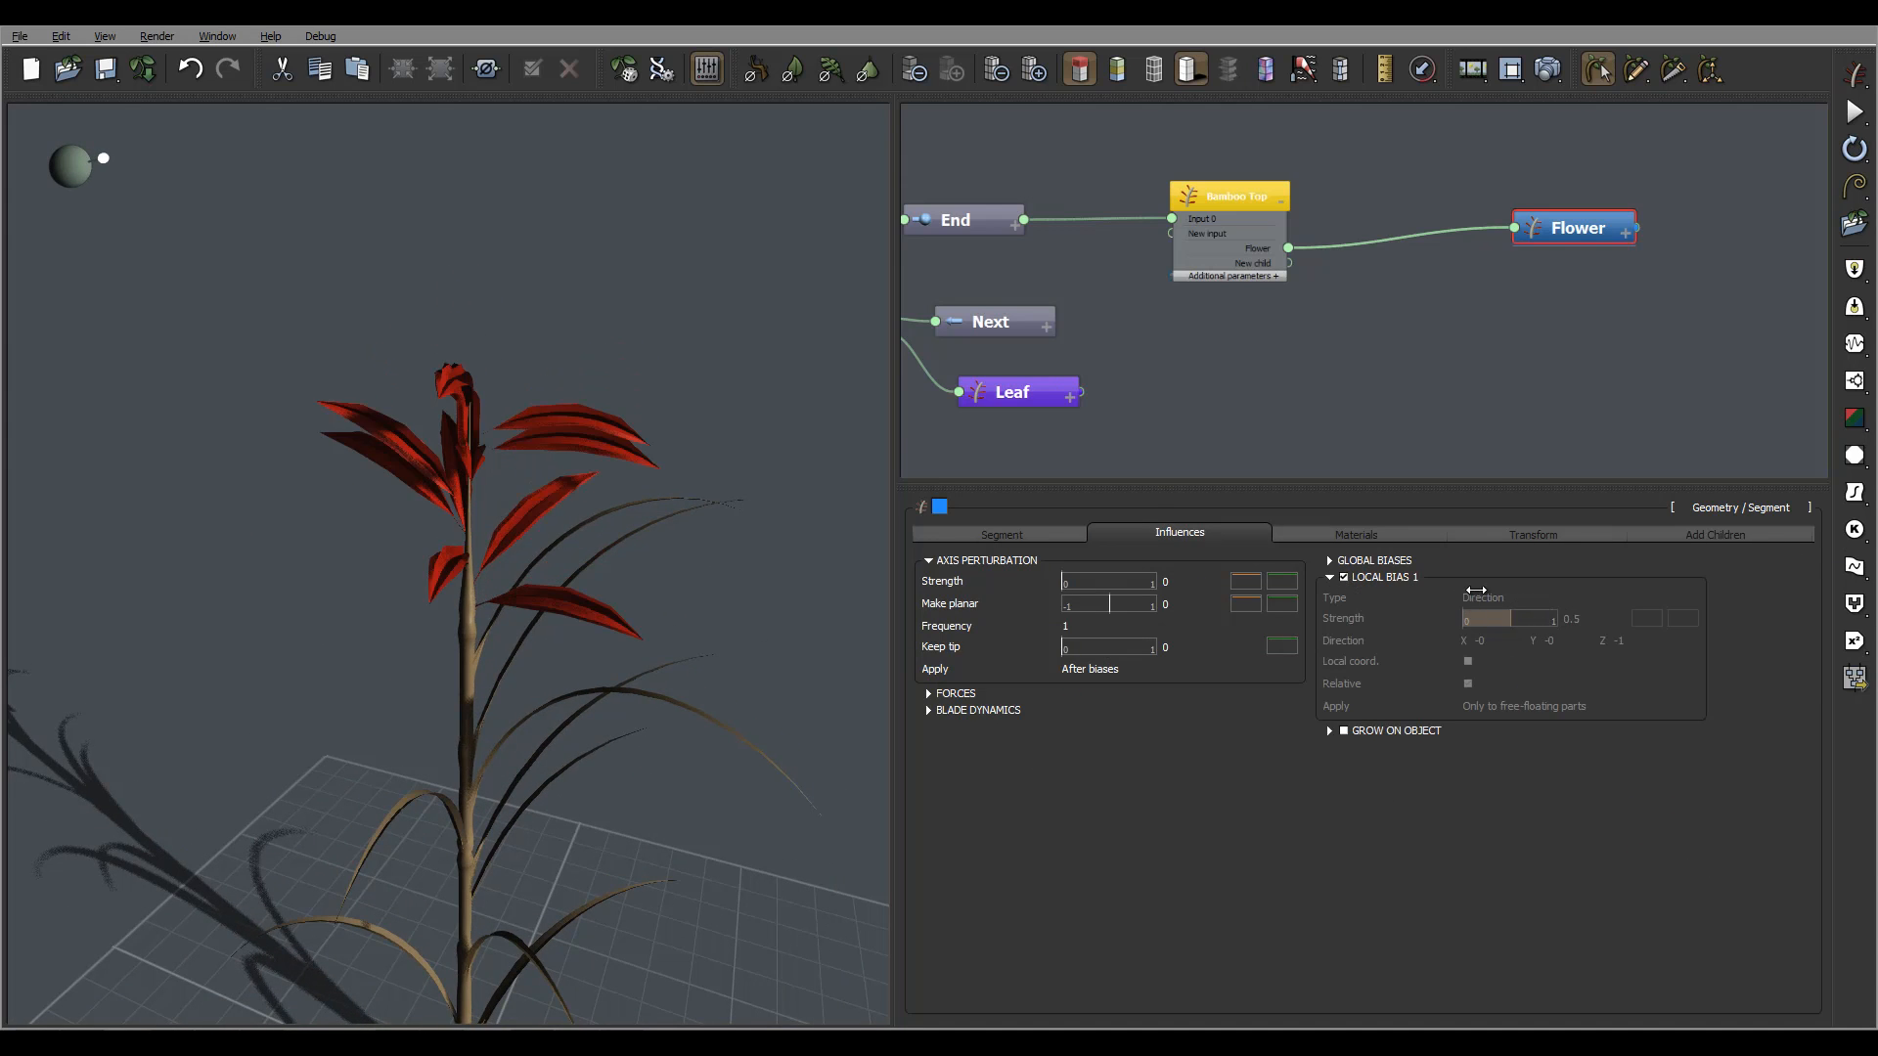
click(1492, 581)
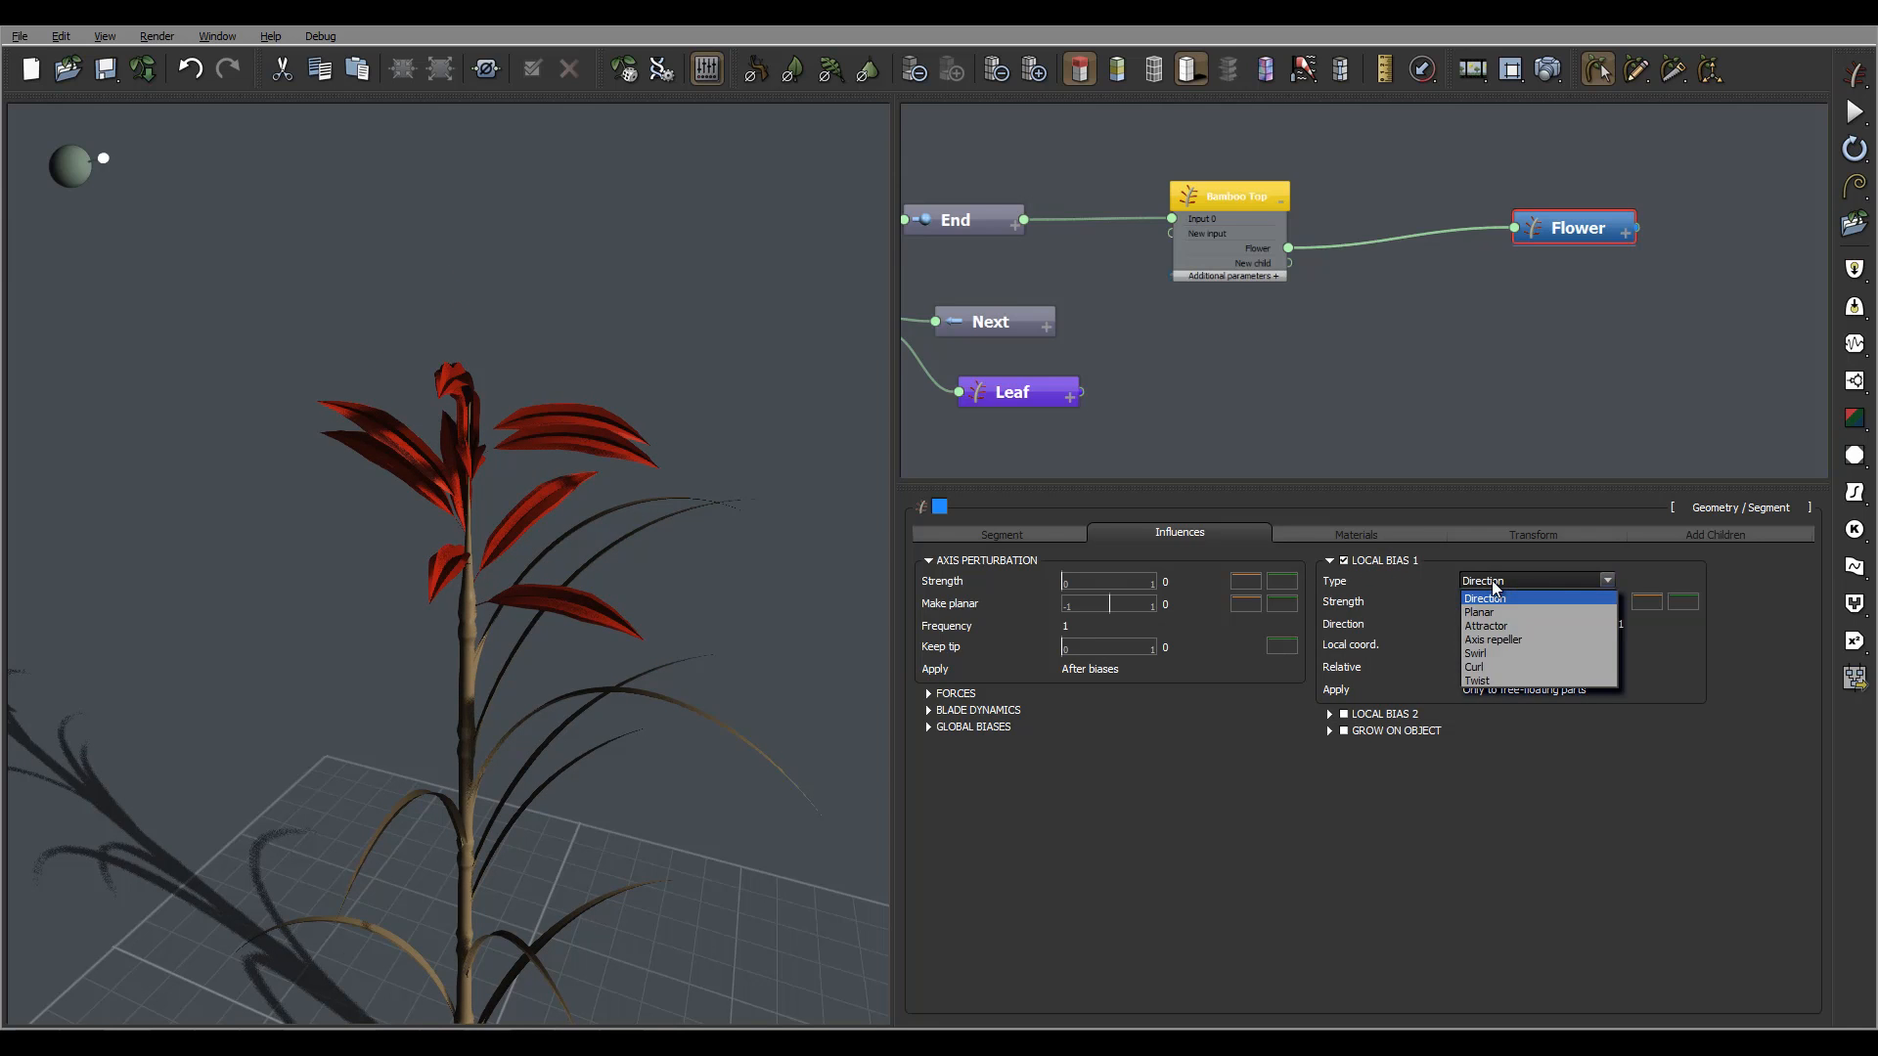
click(1516, 677)
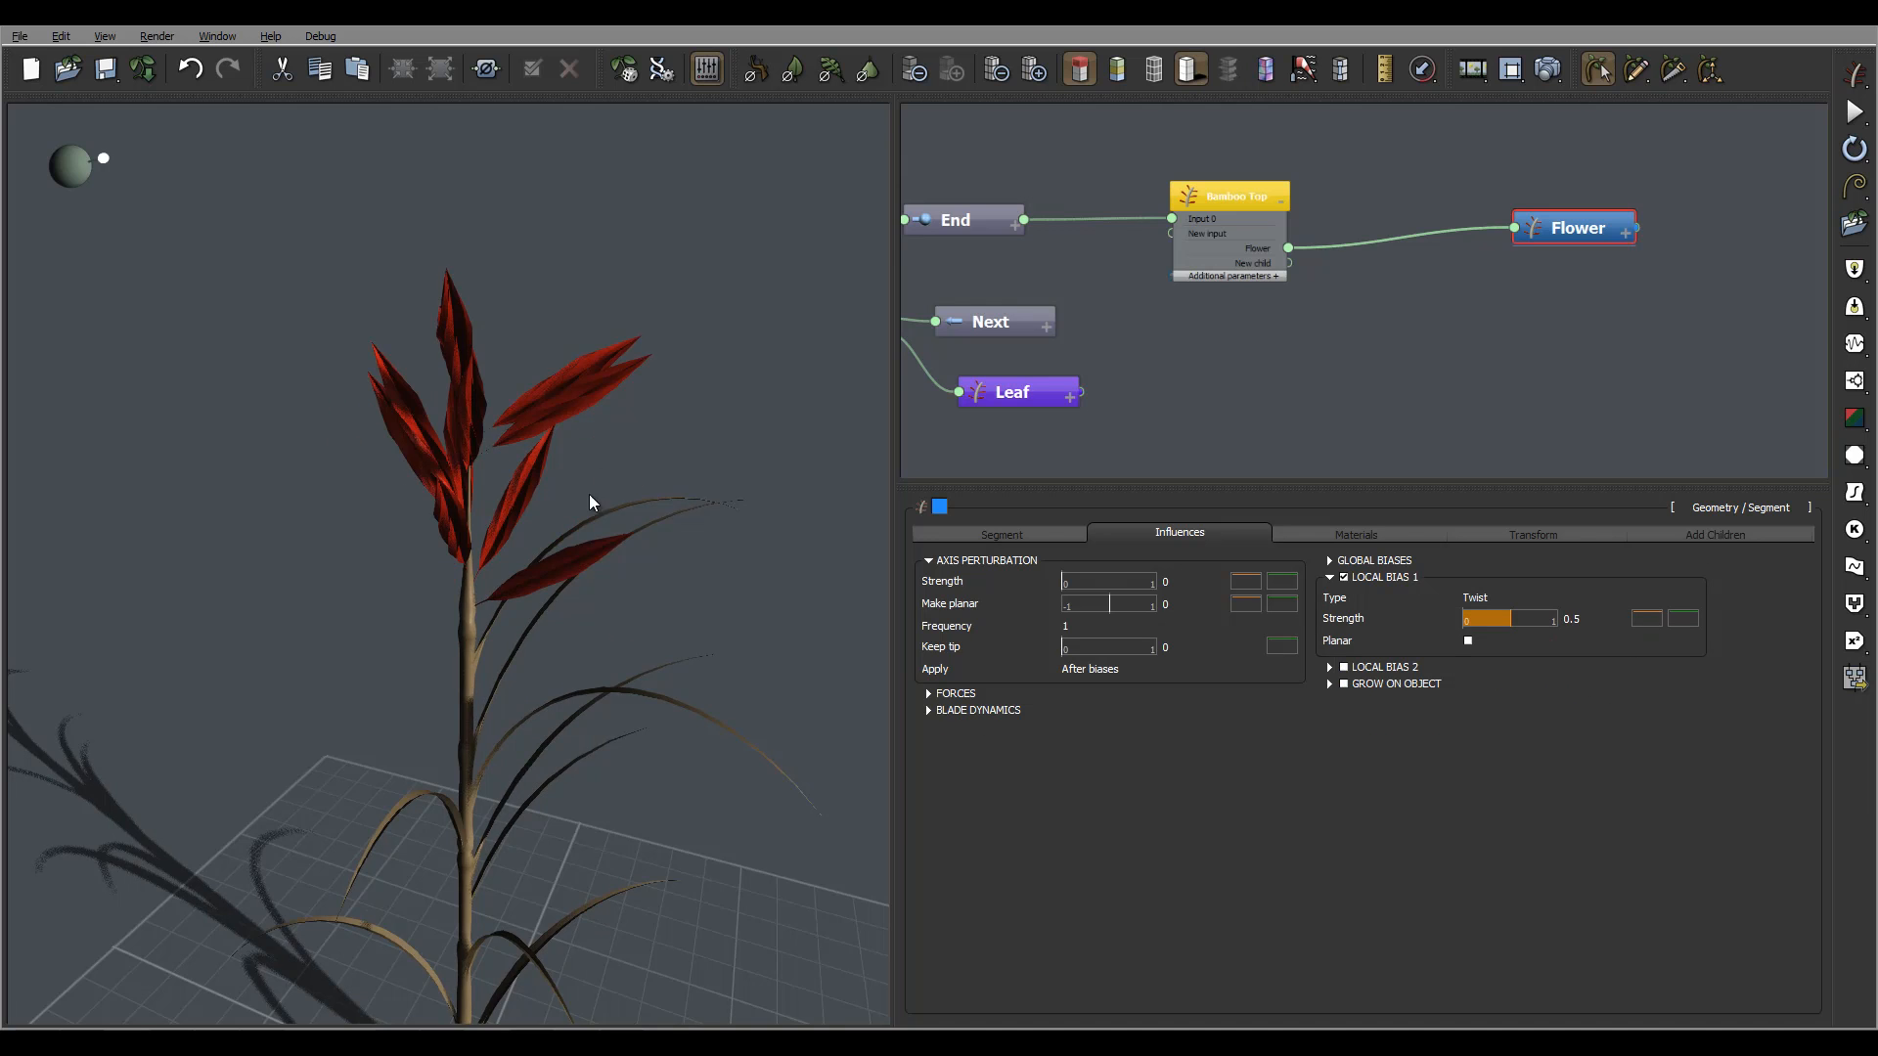
Set the Flower segment's Twist bias strength to 0.9
right_drag(589, 495, 628, 595)
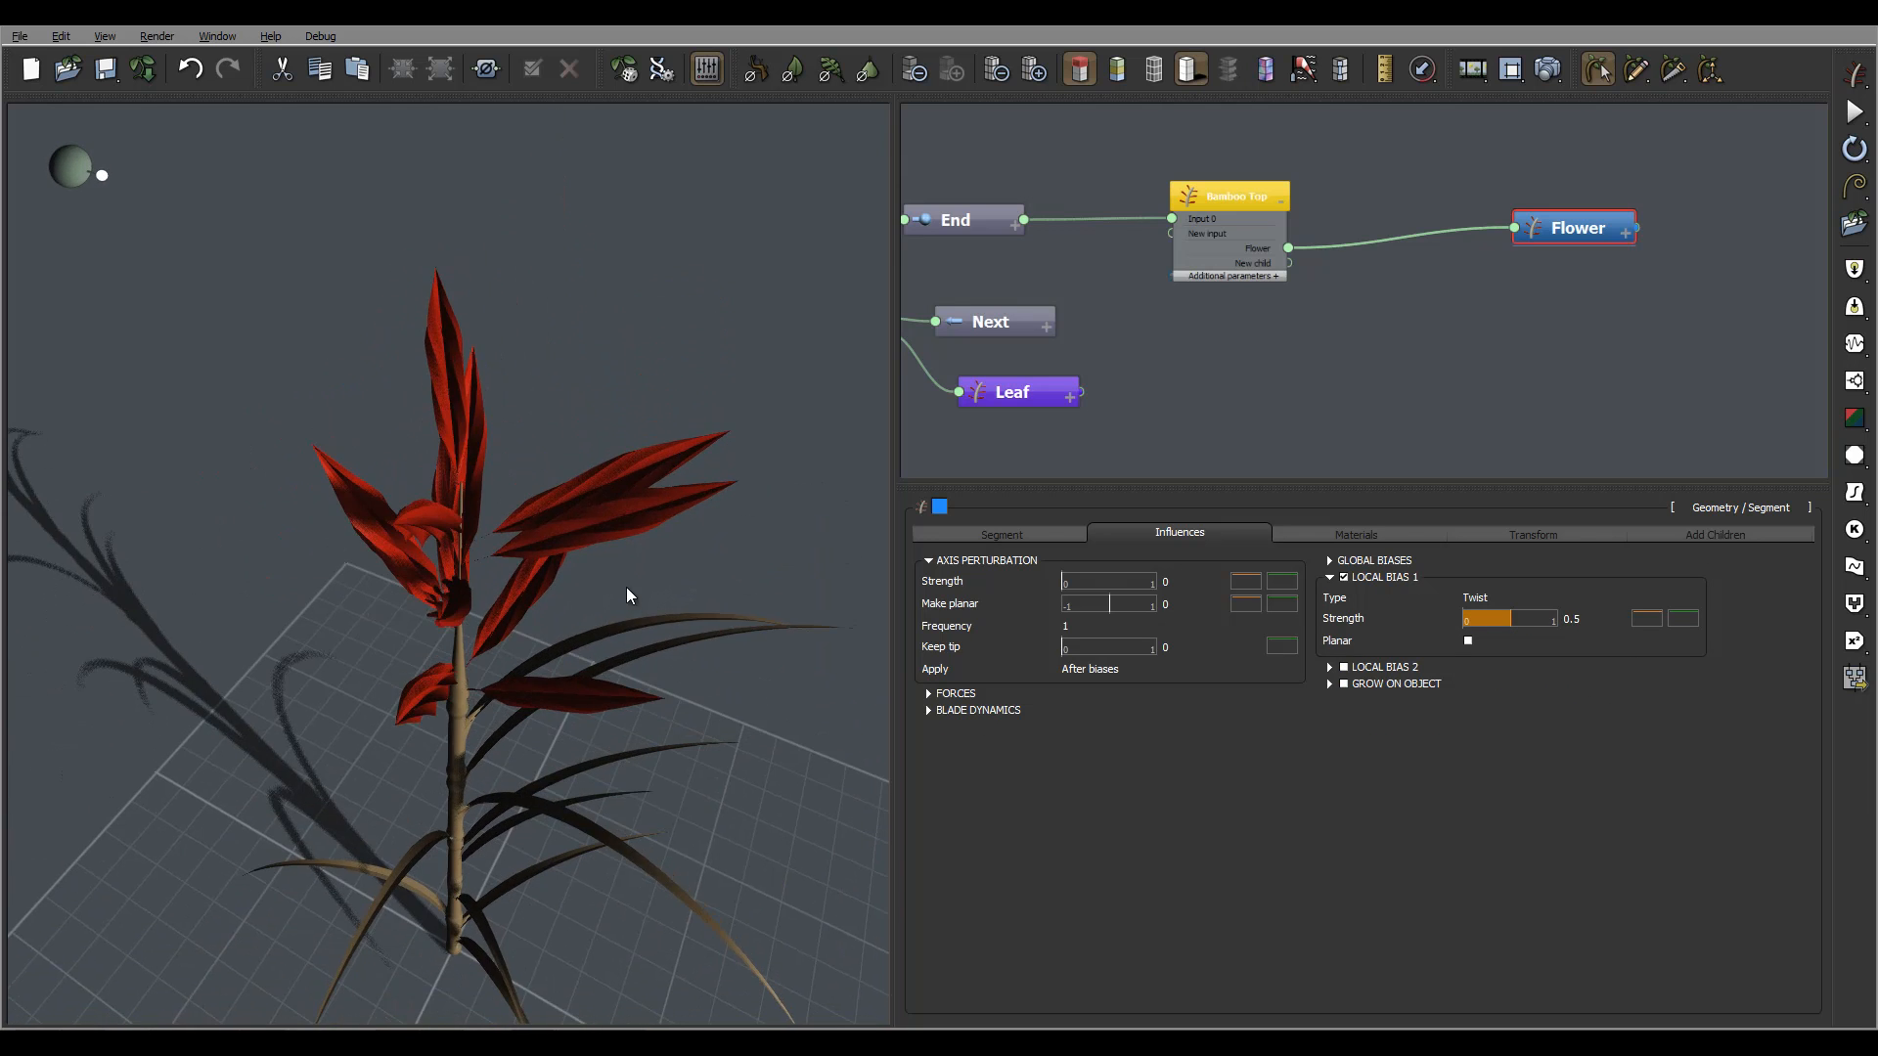
double_click(1574, 619)
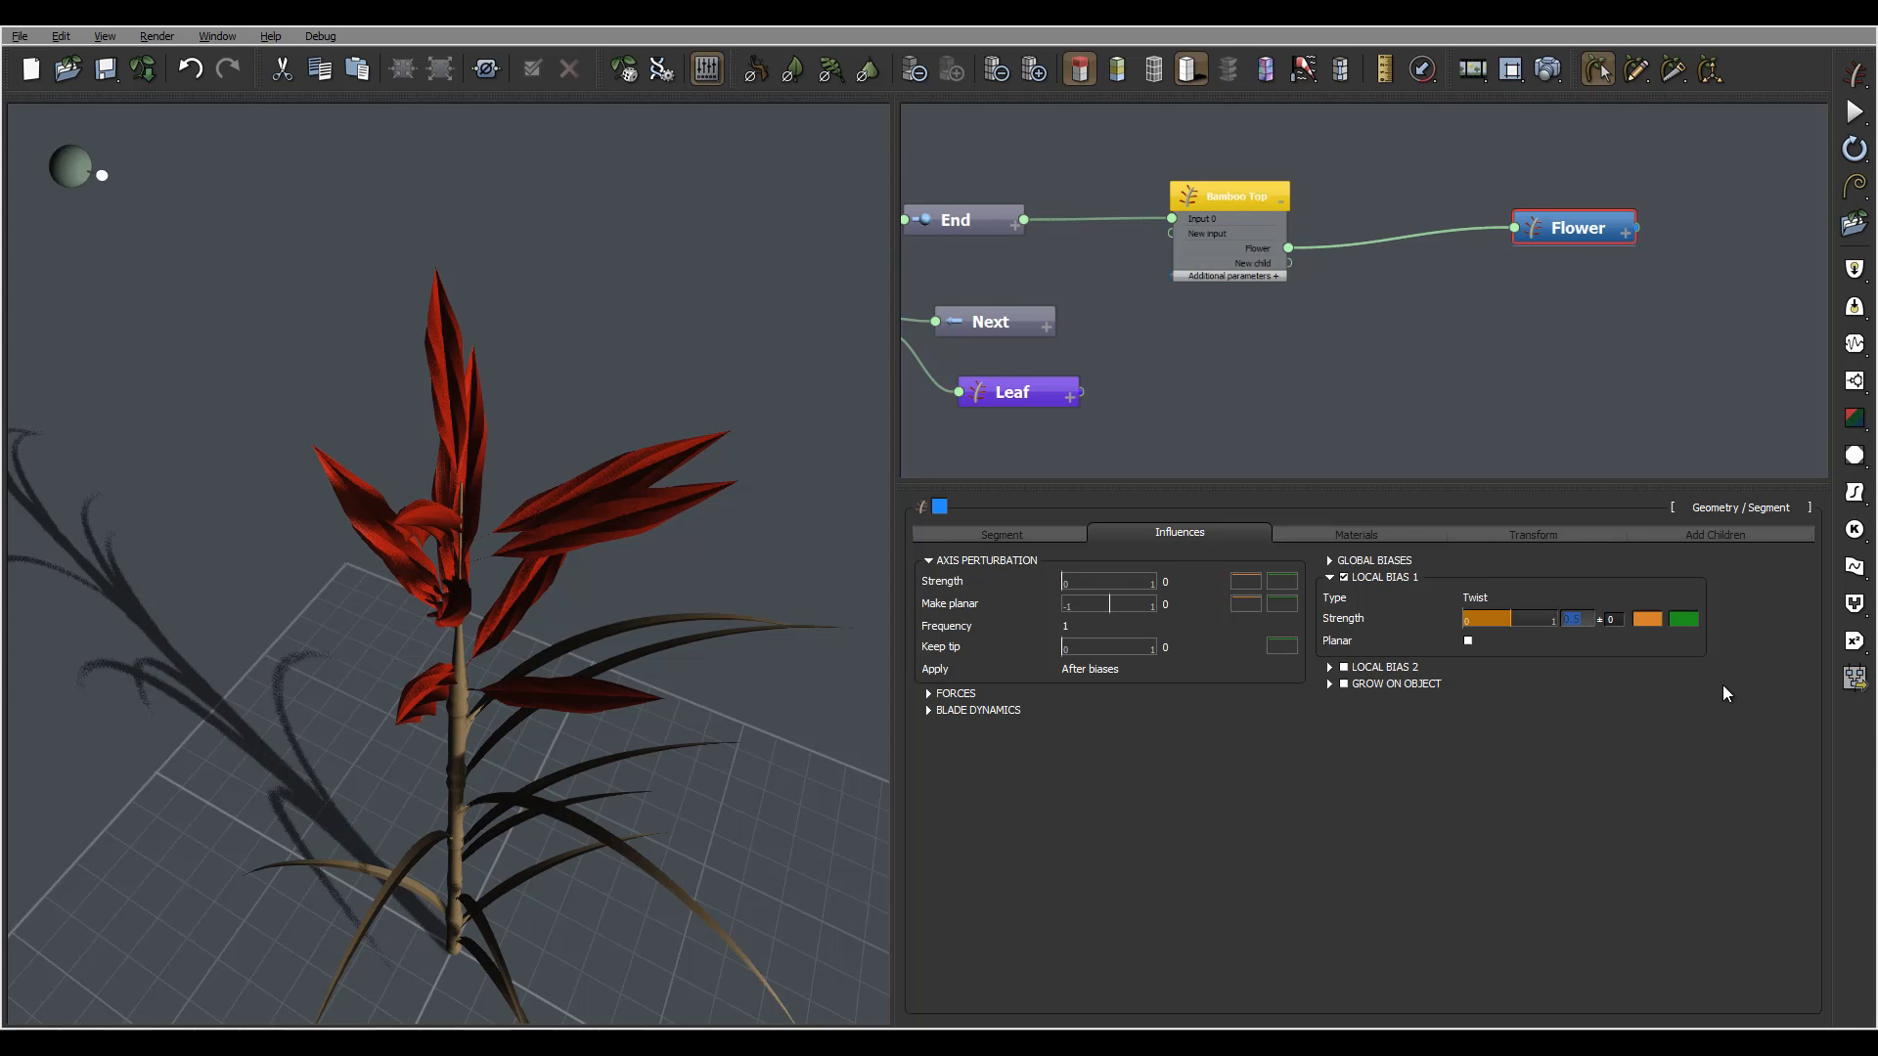
text(0.9)
key(Return)
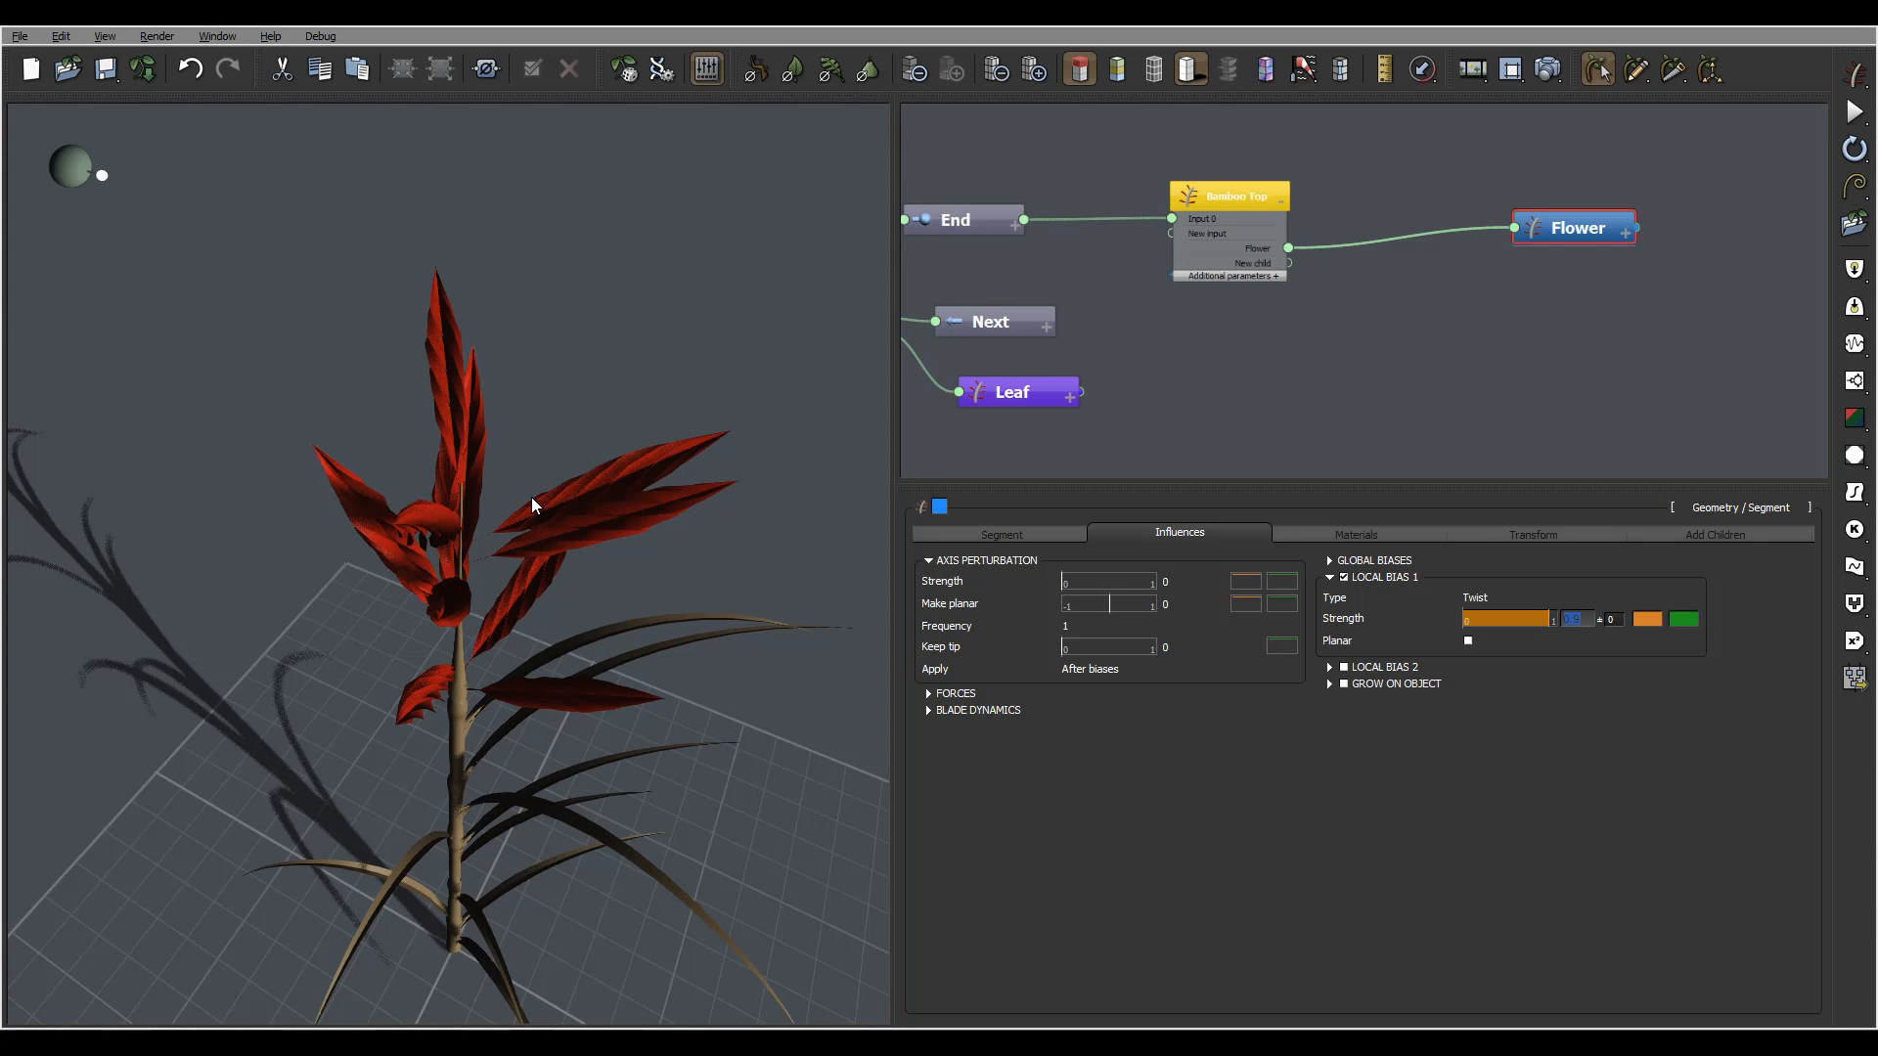
drag(531, 497, 607, 420)
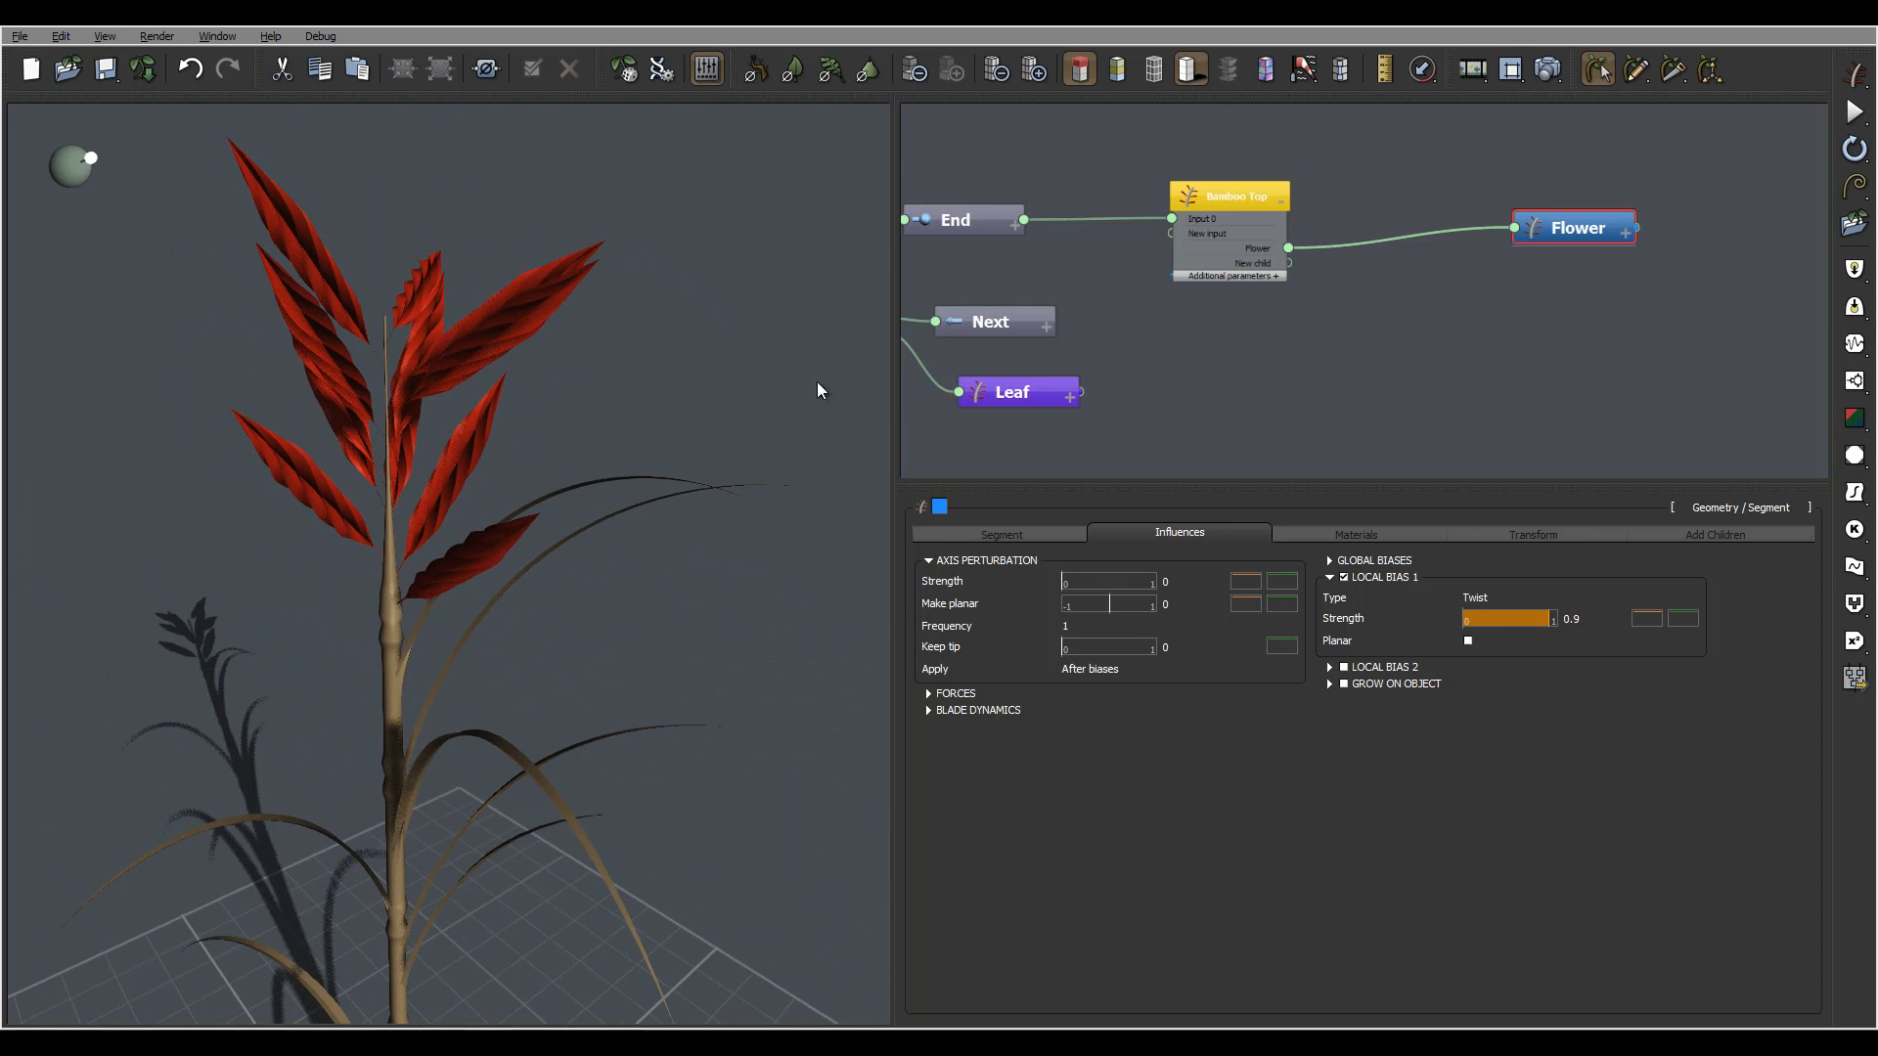
Set the Flower segment's axis perturbation frequency to 0.2 and its strength to 0.55
click(1100, 624)
double_click(1090, 625)
text(0.2)
click(1166, 582)
double_click(1179, 581)
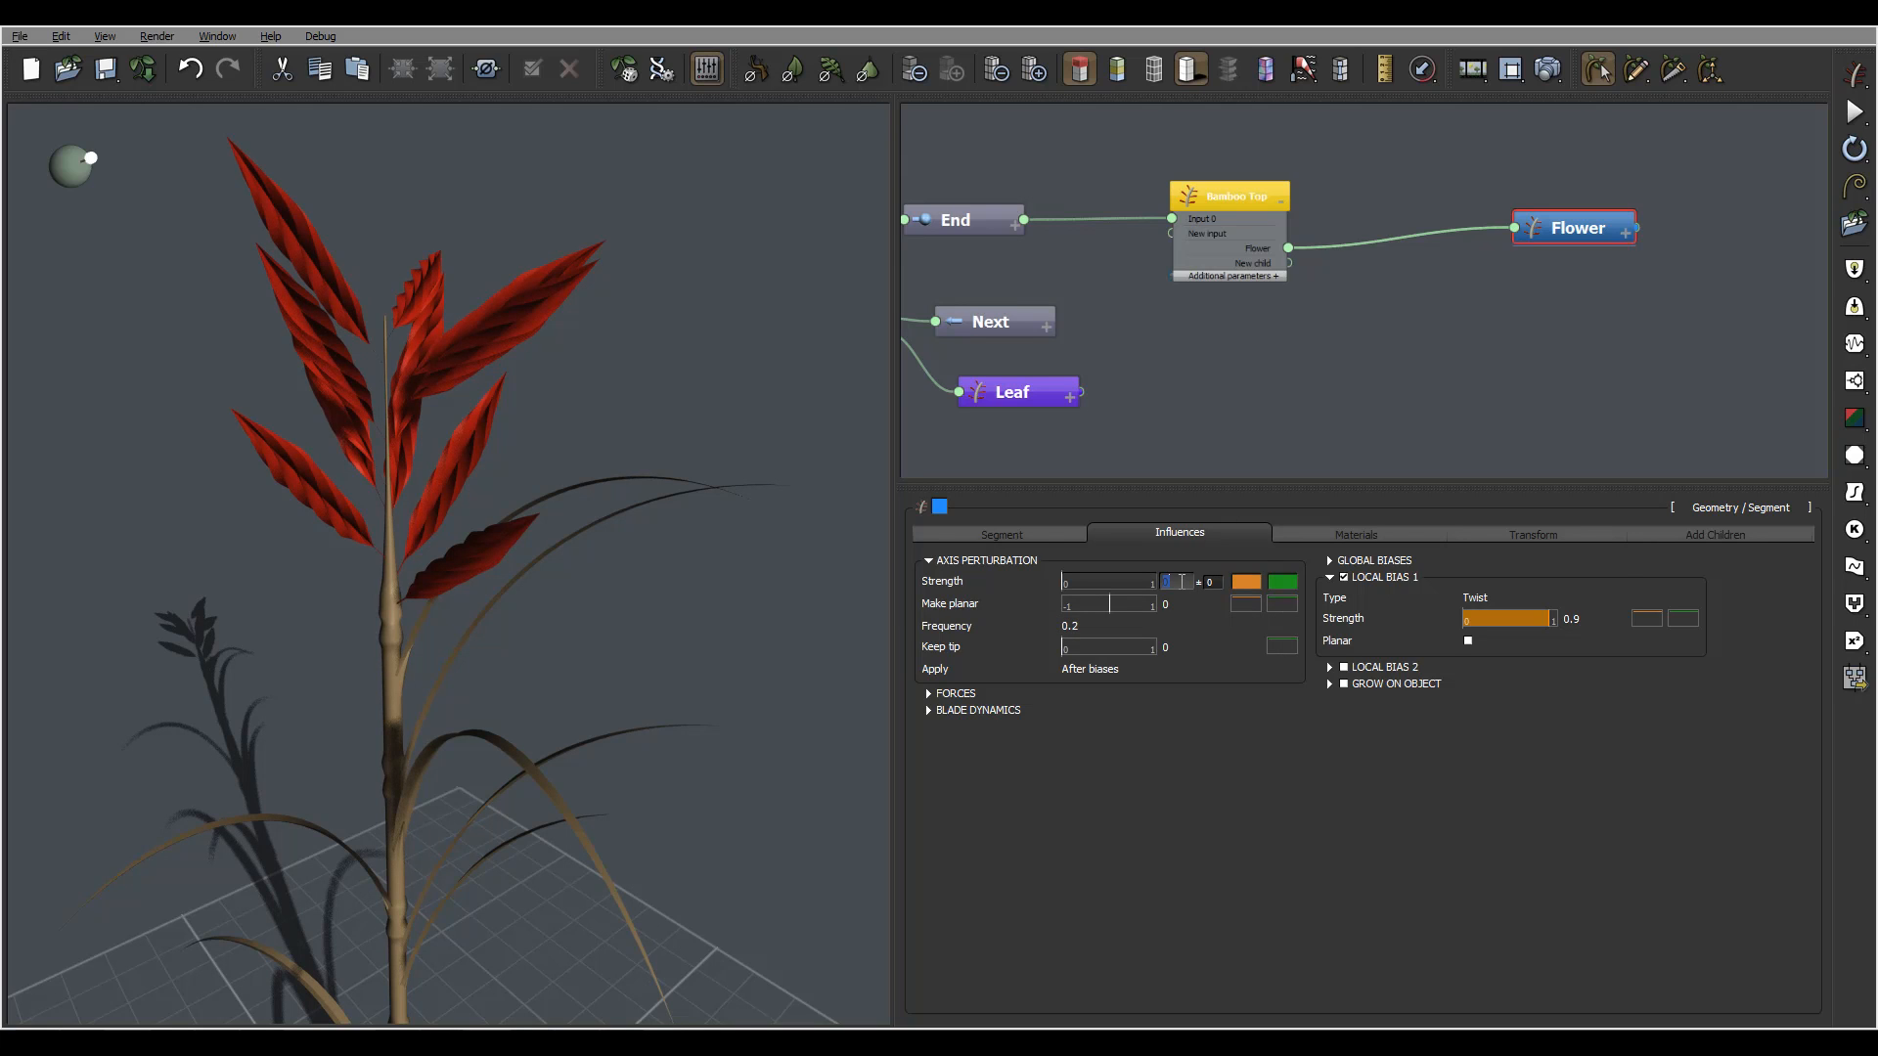
text(0.5)
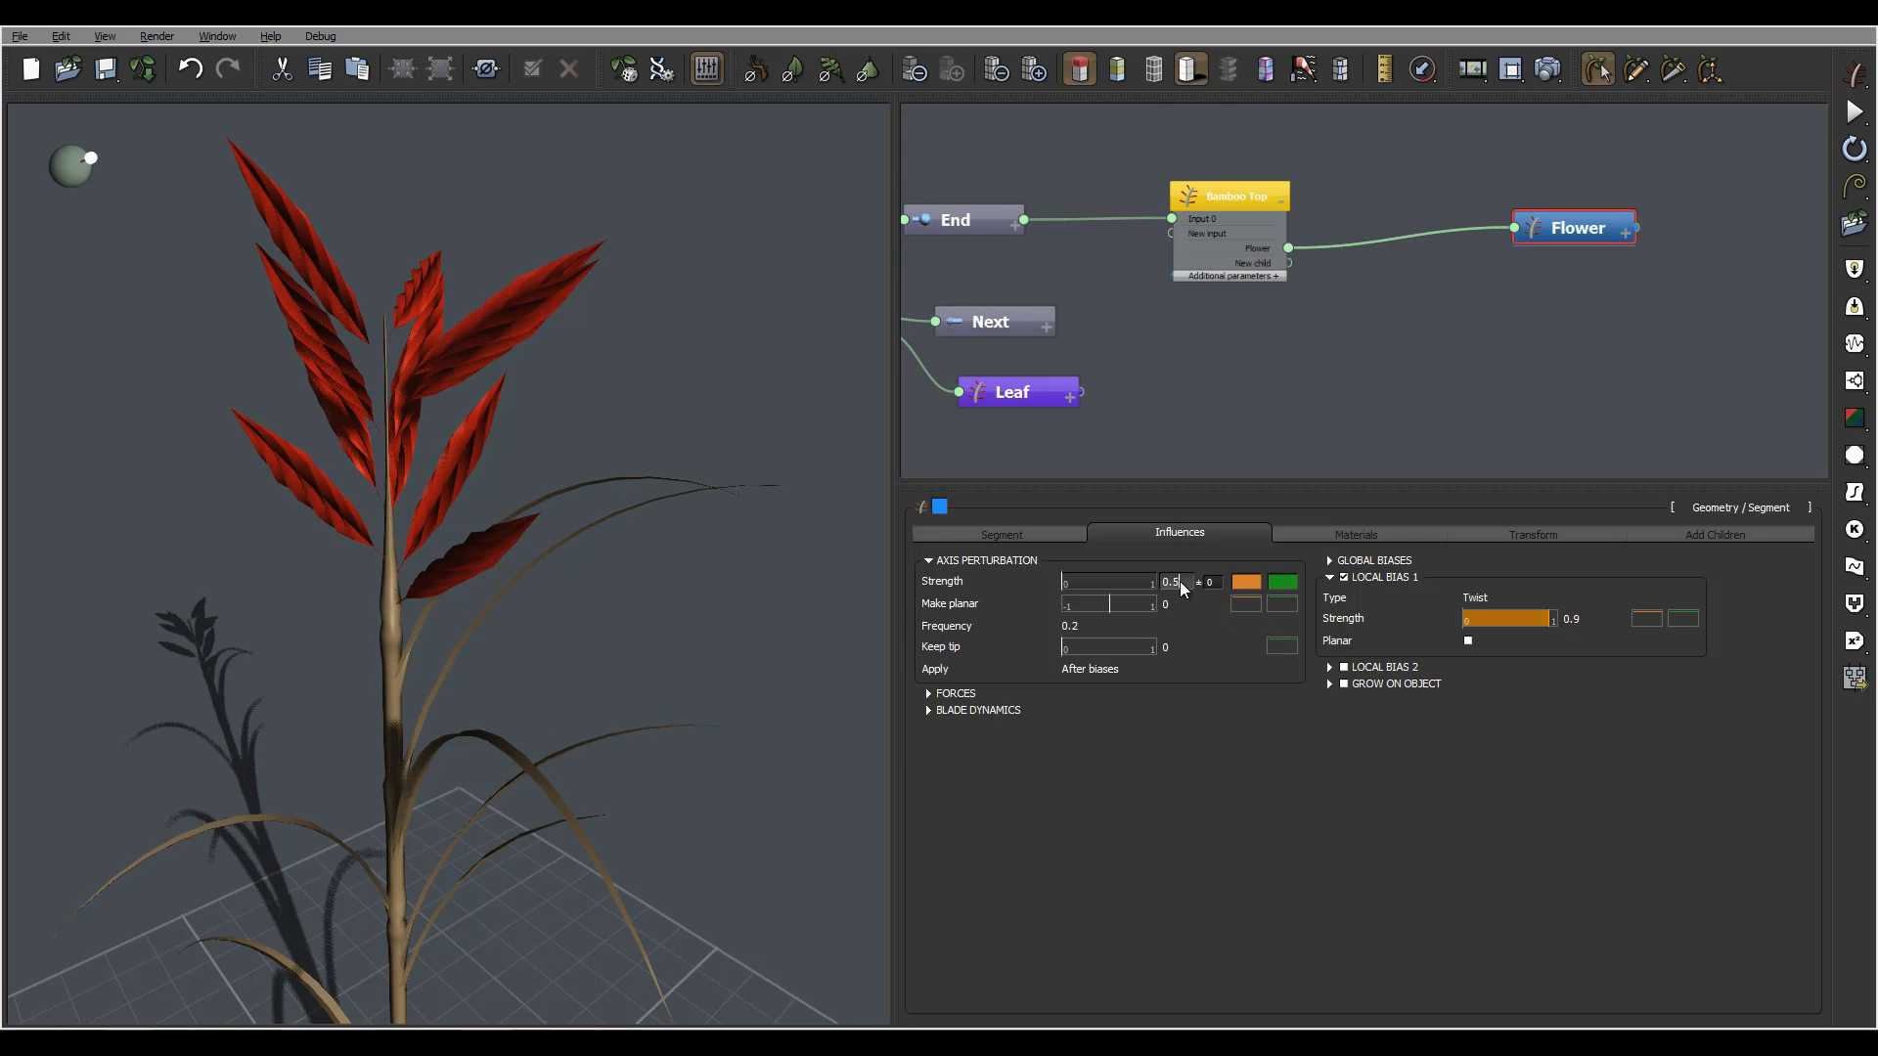
text(5)
key(Return)
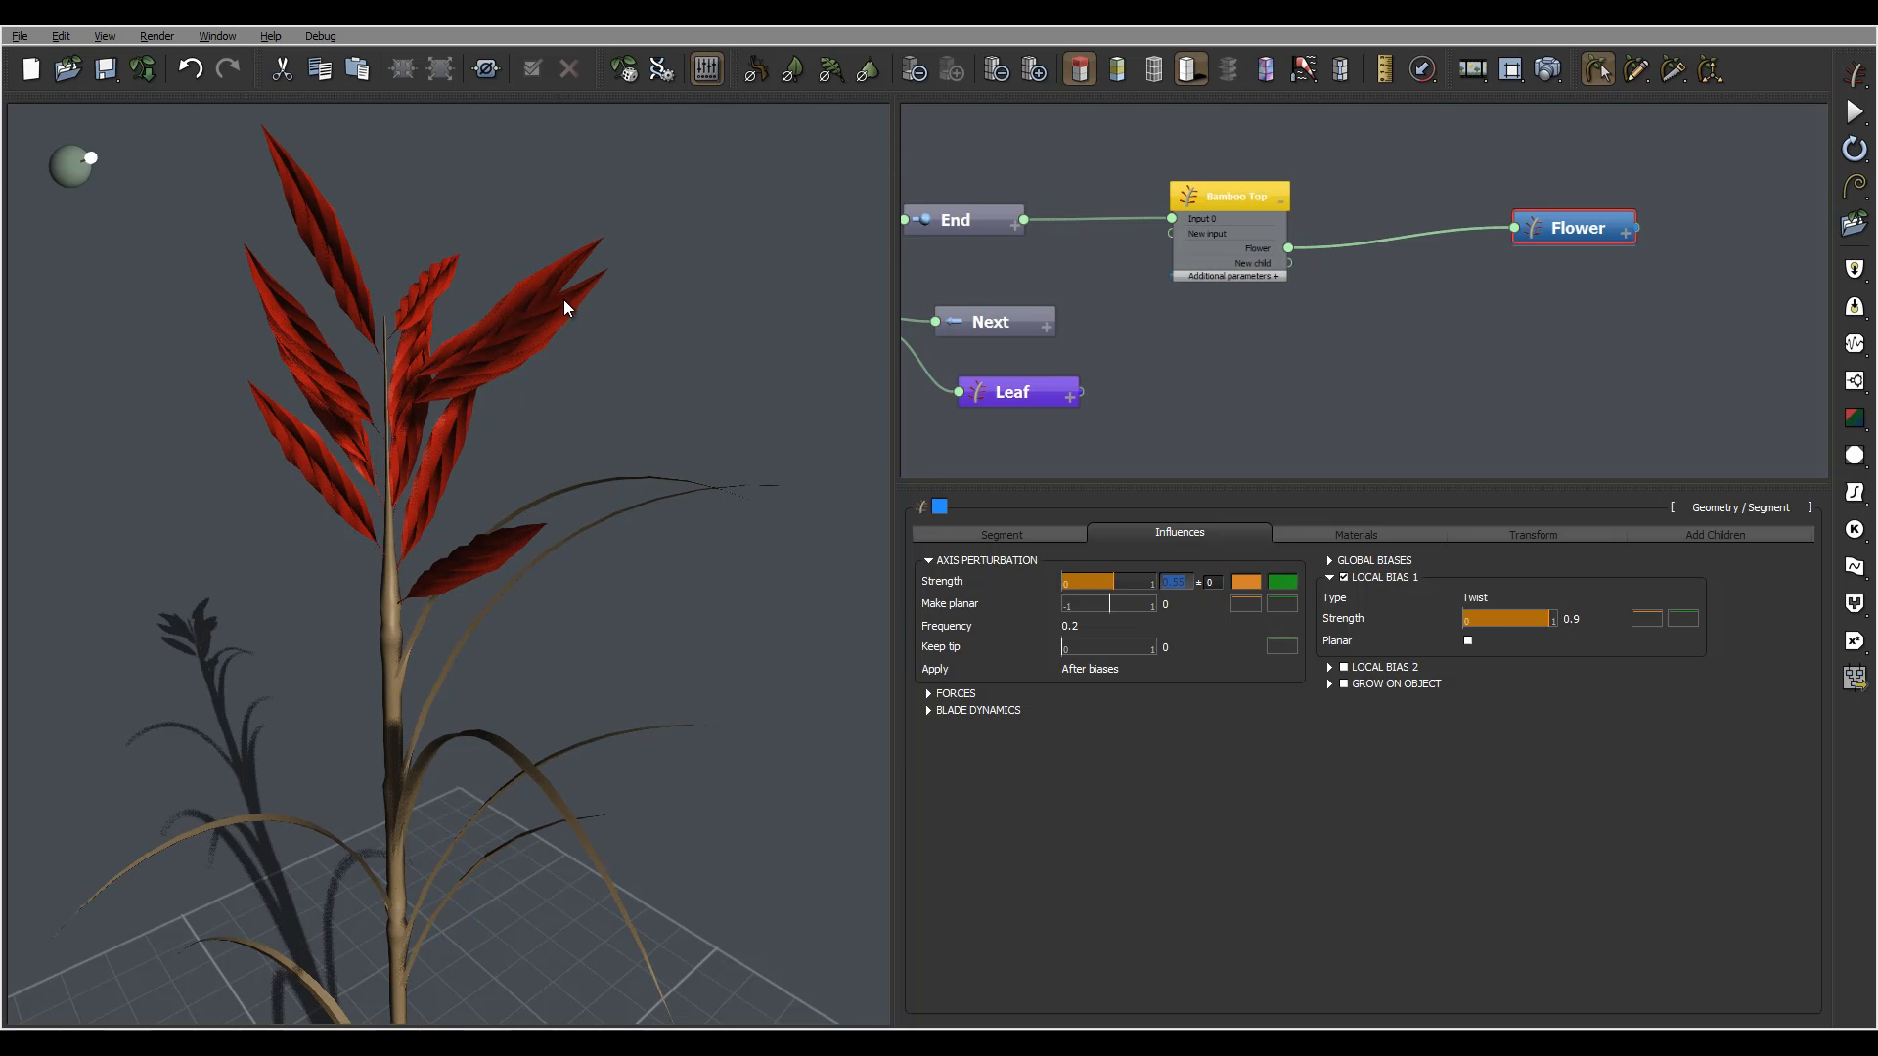
Examine the twisted Flower blades and the whole bamboo plant from several angles and distances, and view the Flower's transform settings
drag(460, 303, 601, 307)
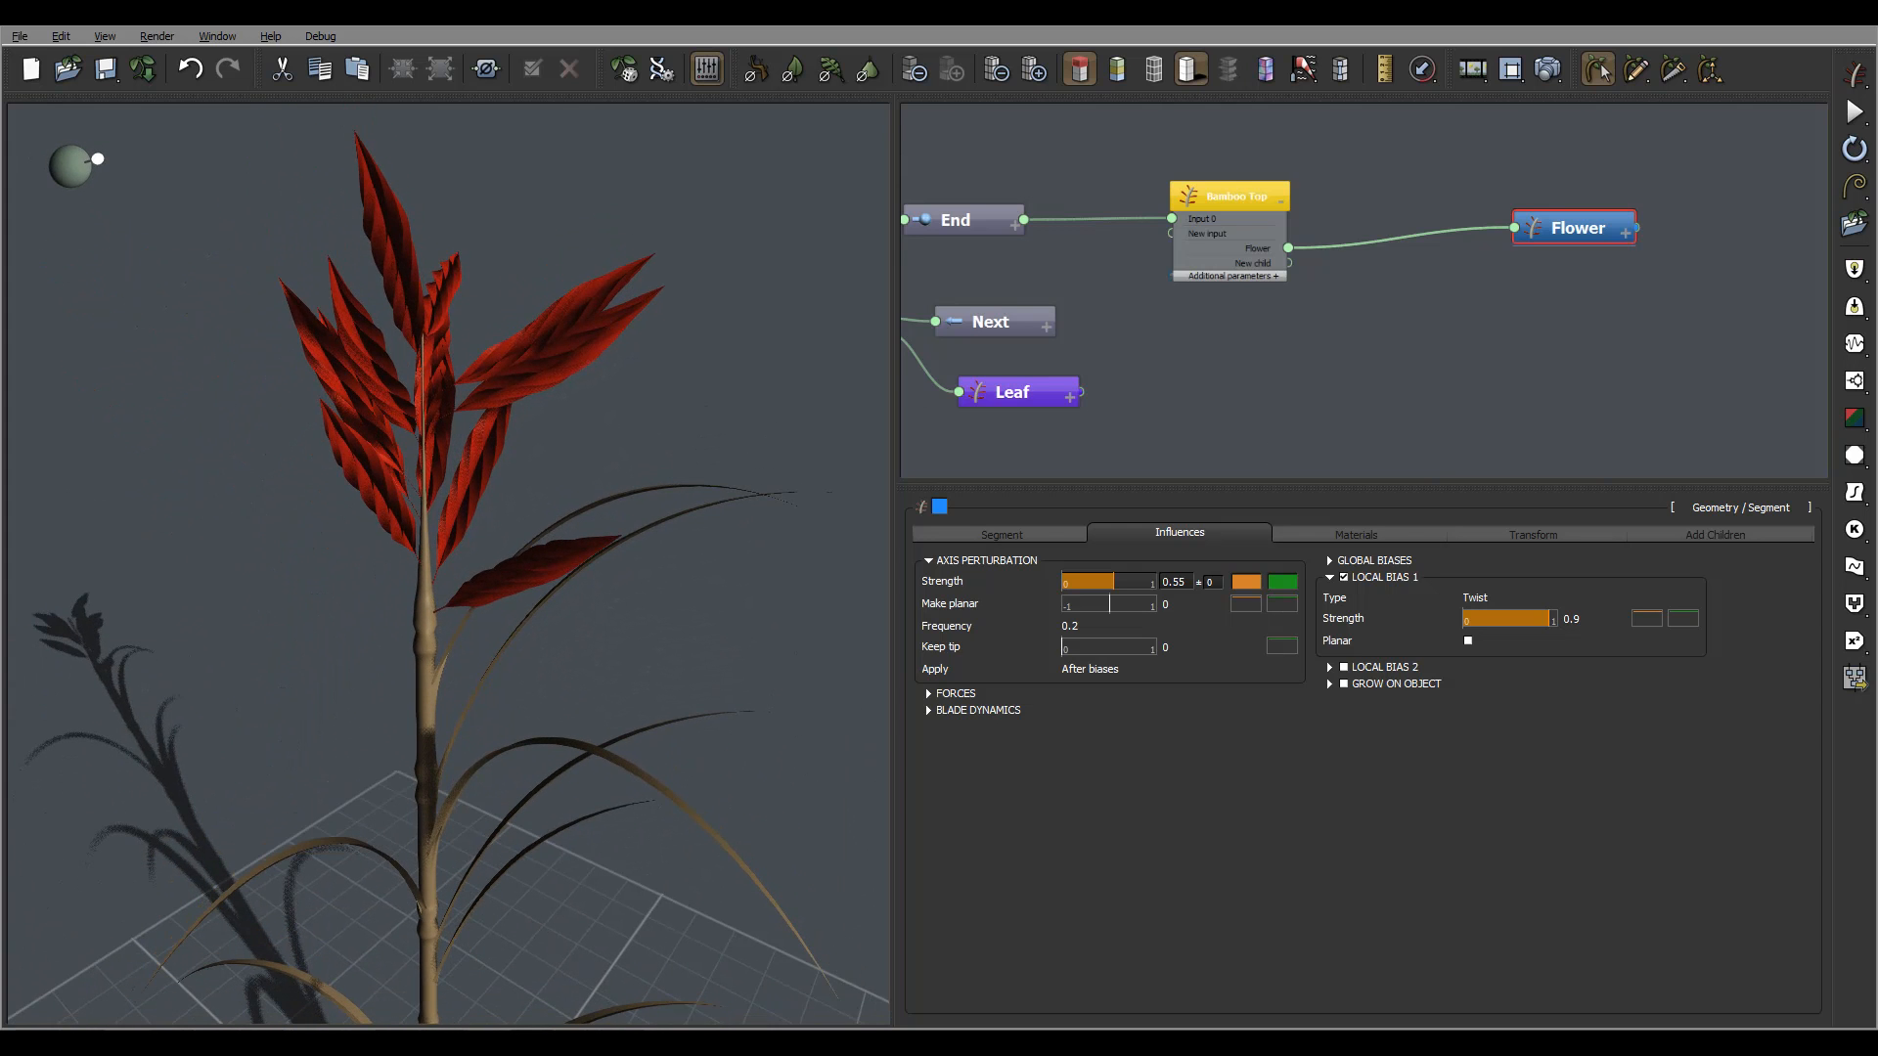
mouse_move(678, 501)
right_down()
mouse_move(677, 478)
mouse_move(683, 493)
right_up()
click(1553, 534)
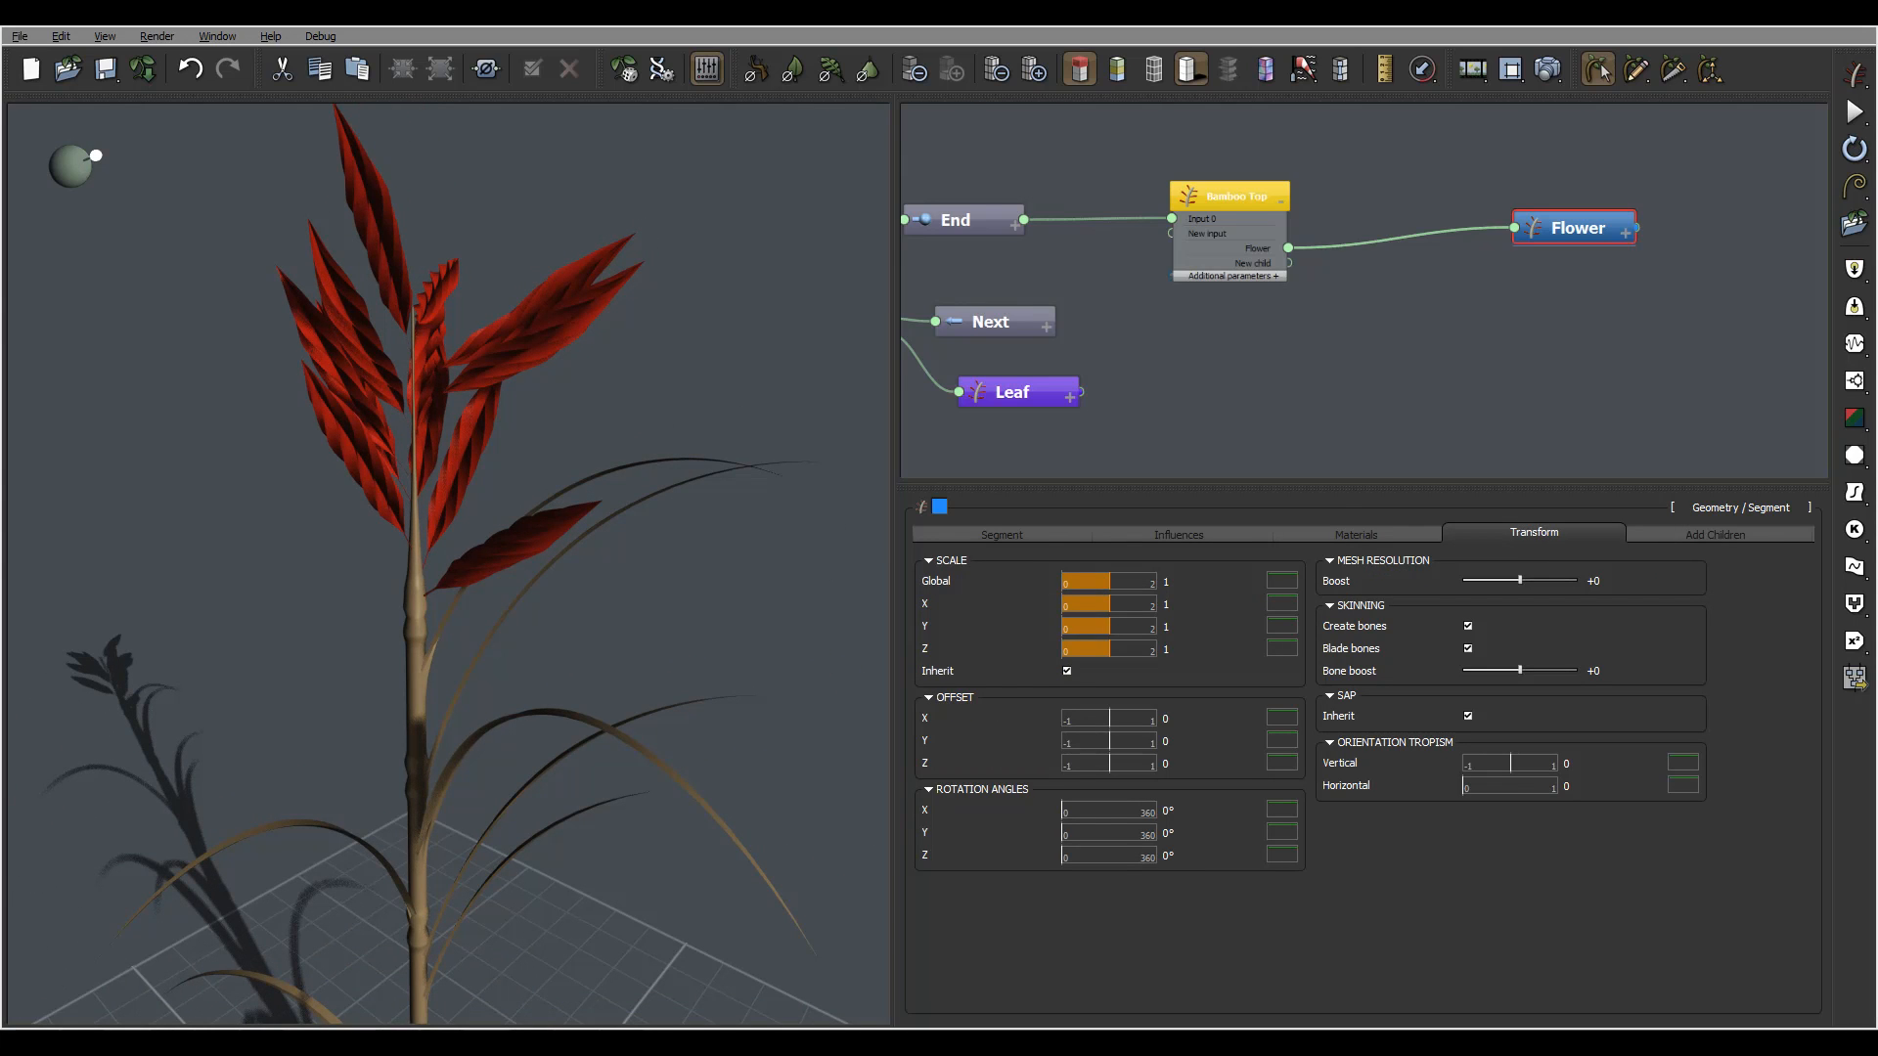
right_drag(811, 508, 554, 501)
scroll(587, 516, down, 3)
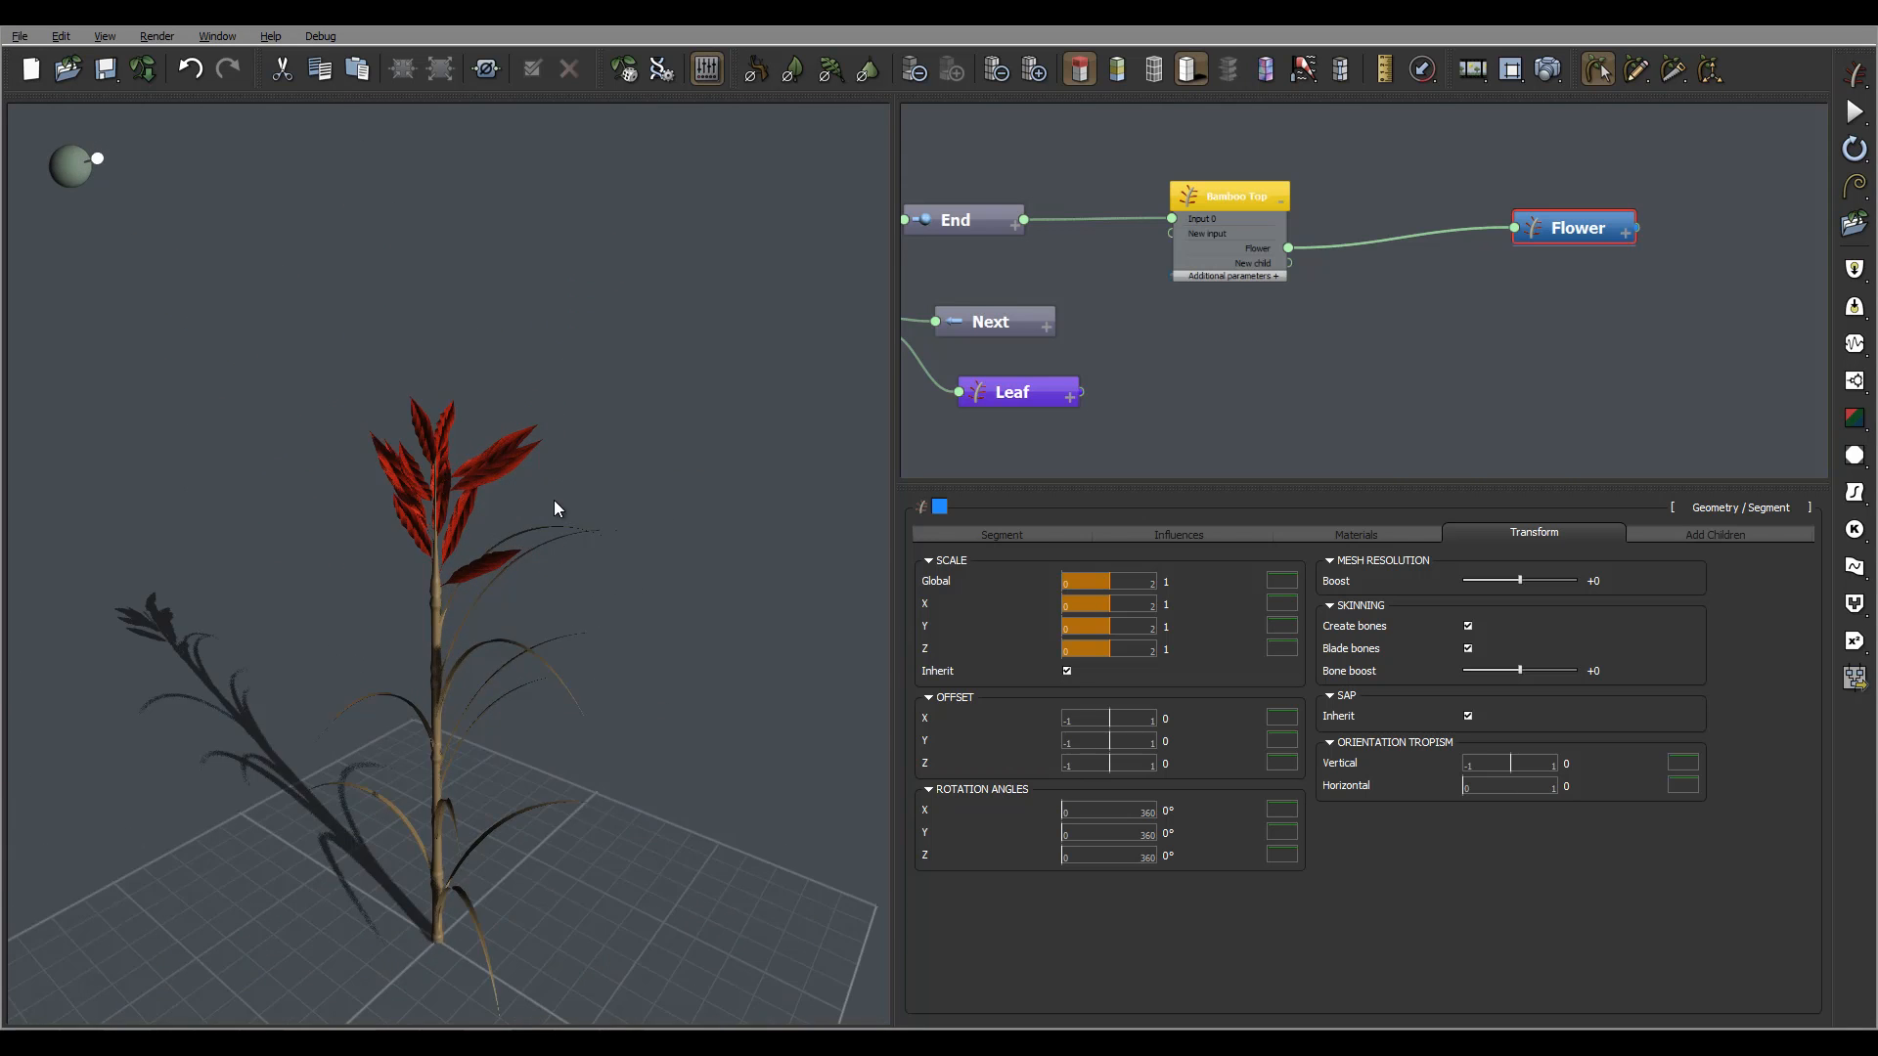
scroll(554, 499, up, 5)
right_drag(611, 277, 620, 452)
scroll(621, 533, up, 5)
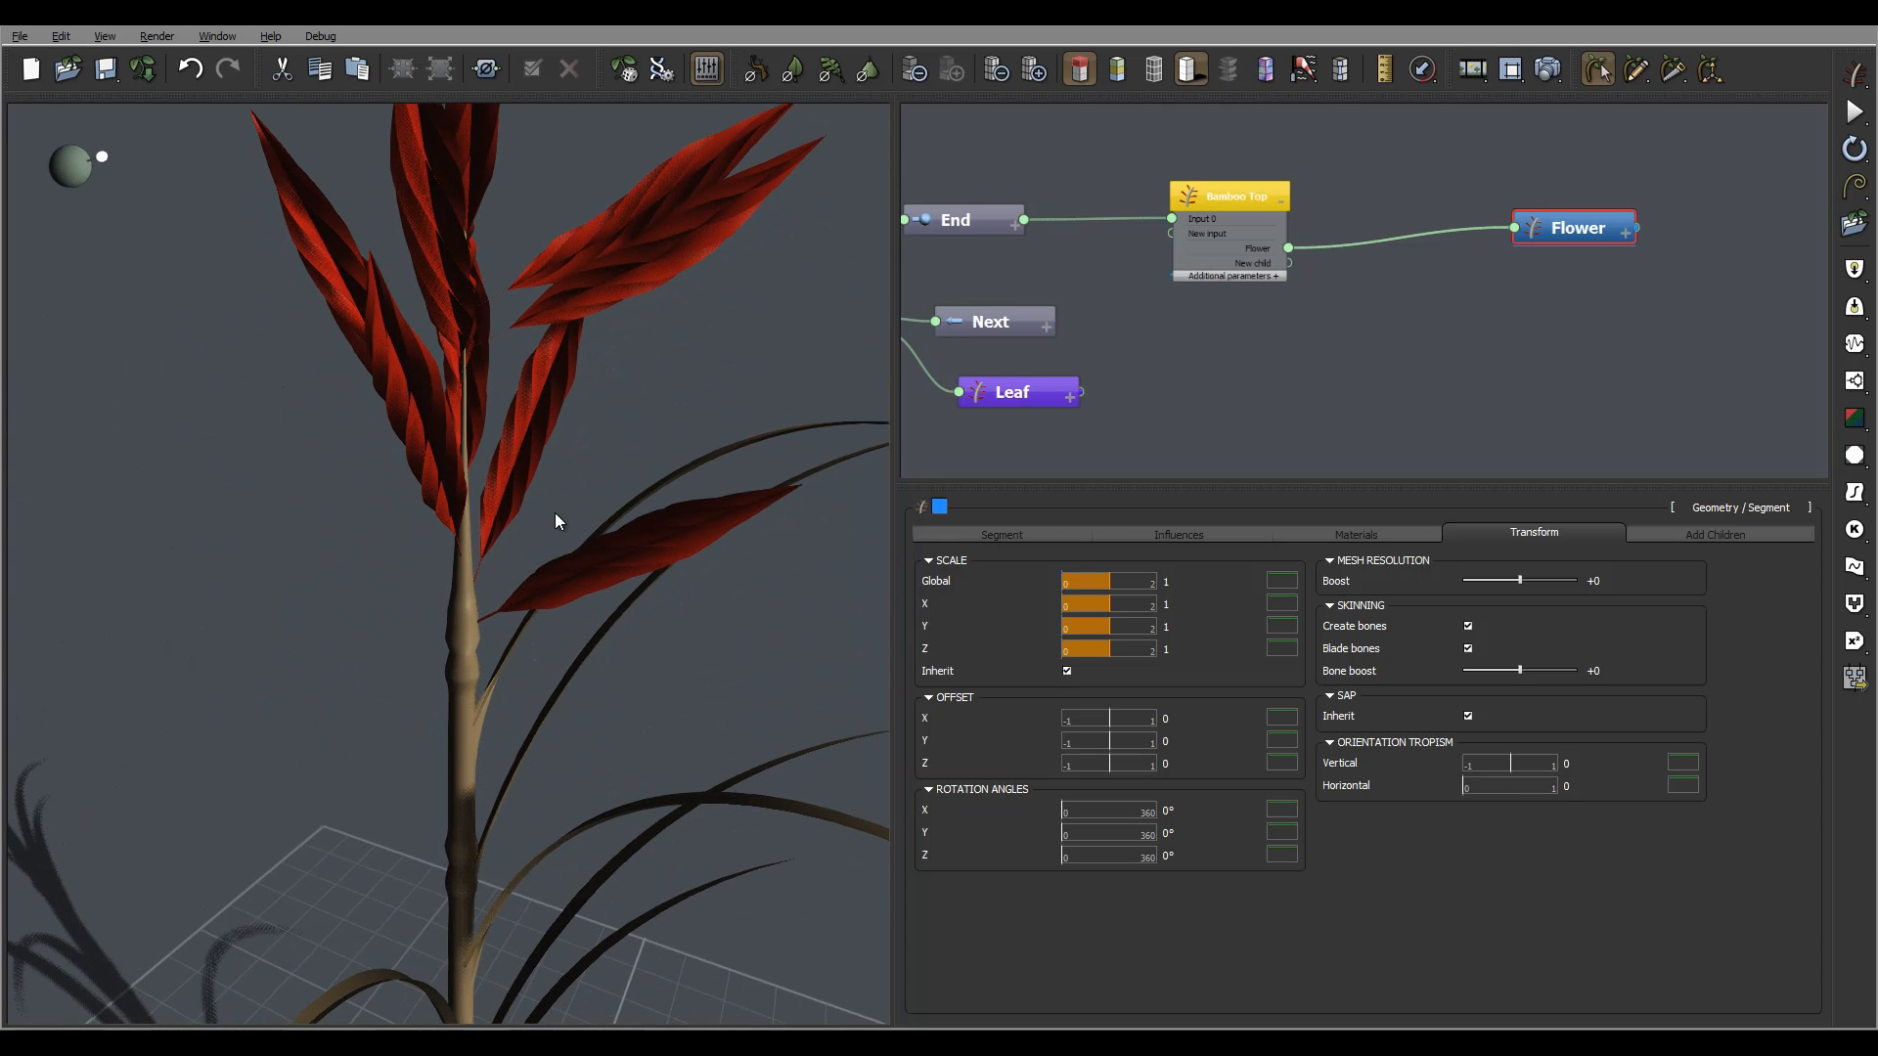
right_drag(554, 515, 396, 530)
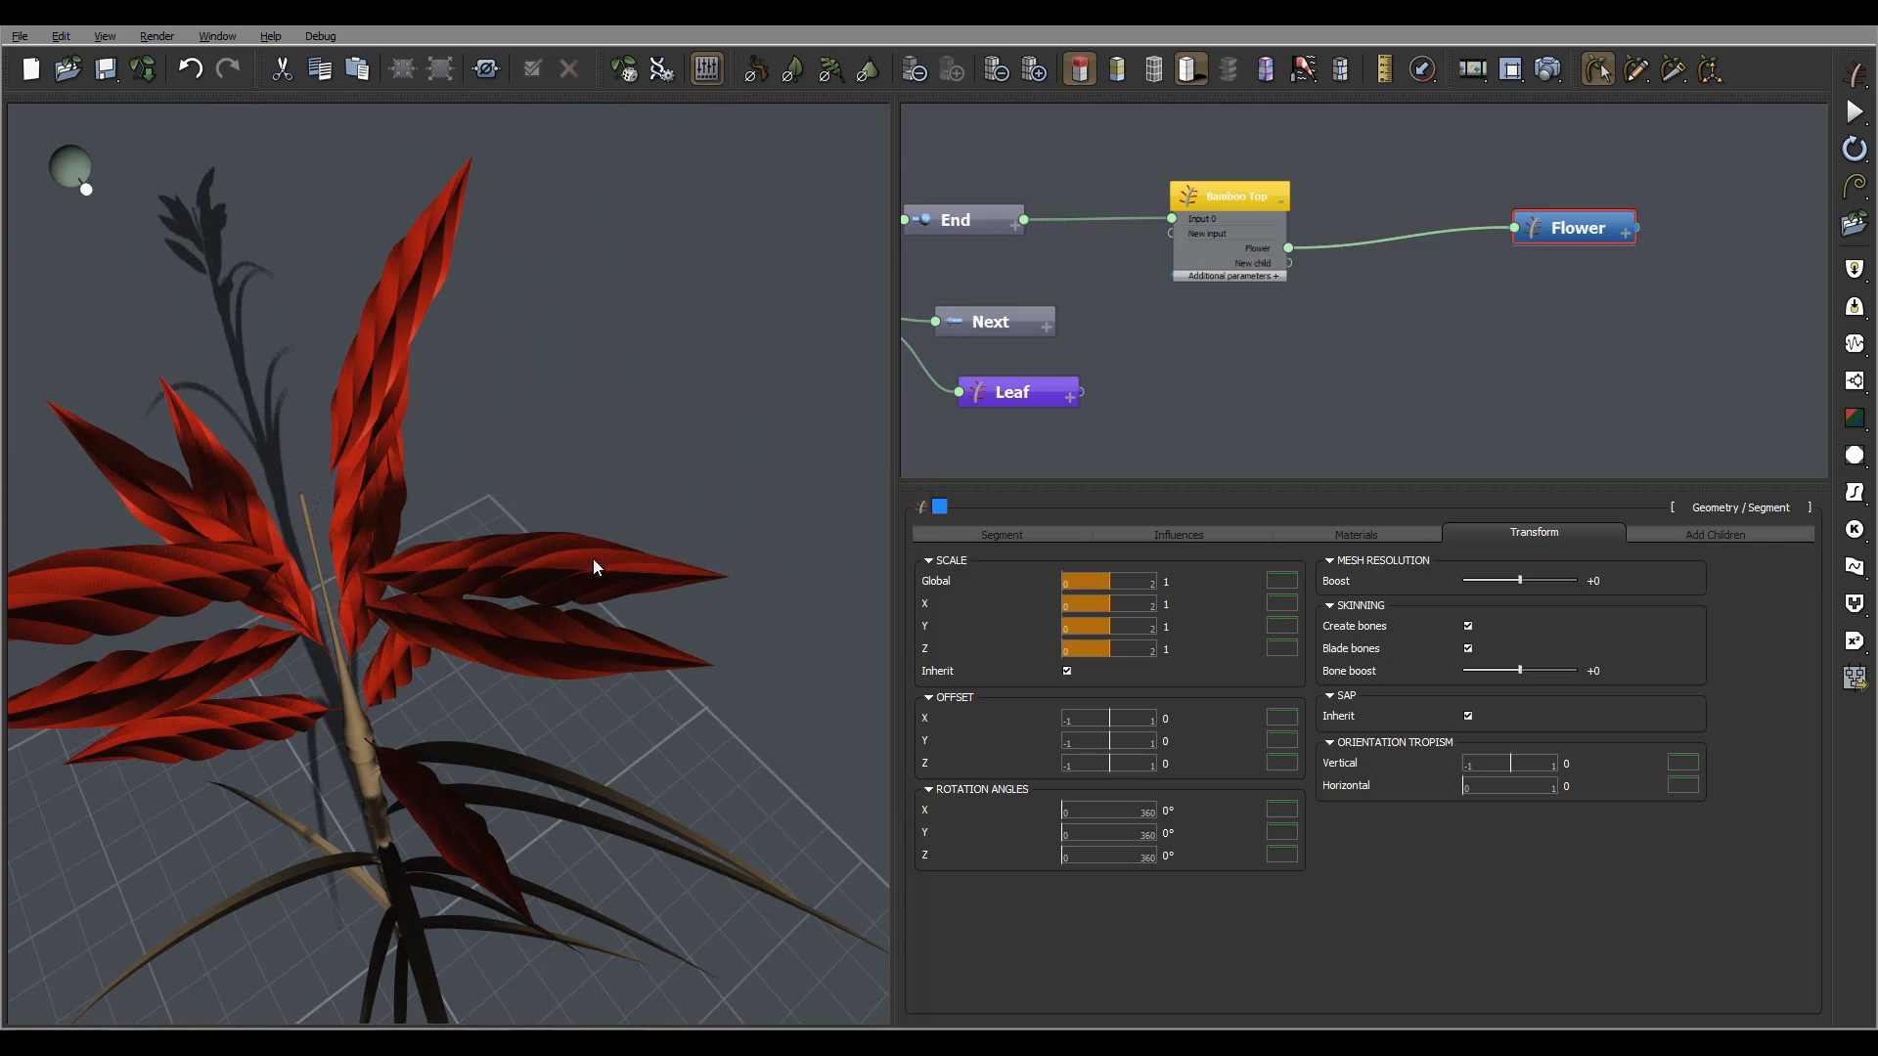
right_drag(614, 513, 501, 505)
scroll(530, 479, down, 5)
scroll(530, 479, down, 5)
scroll(493, 510, up, 5)
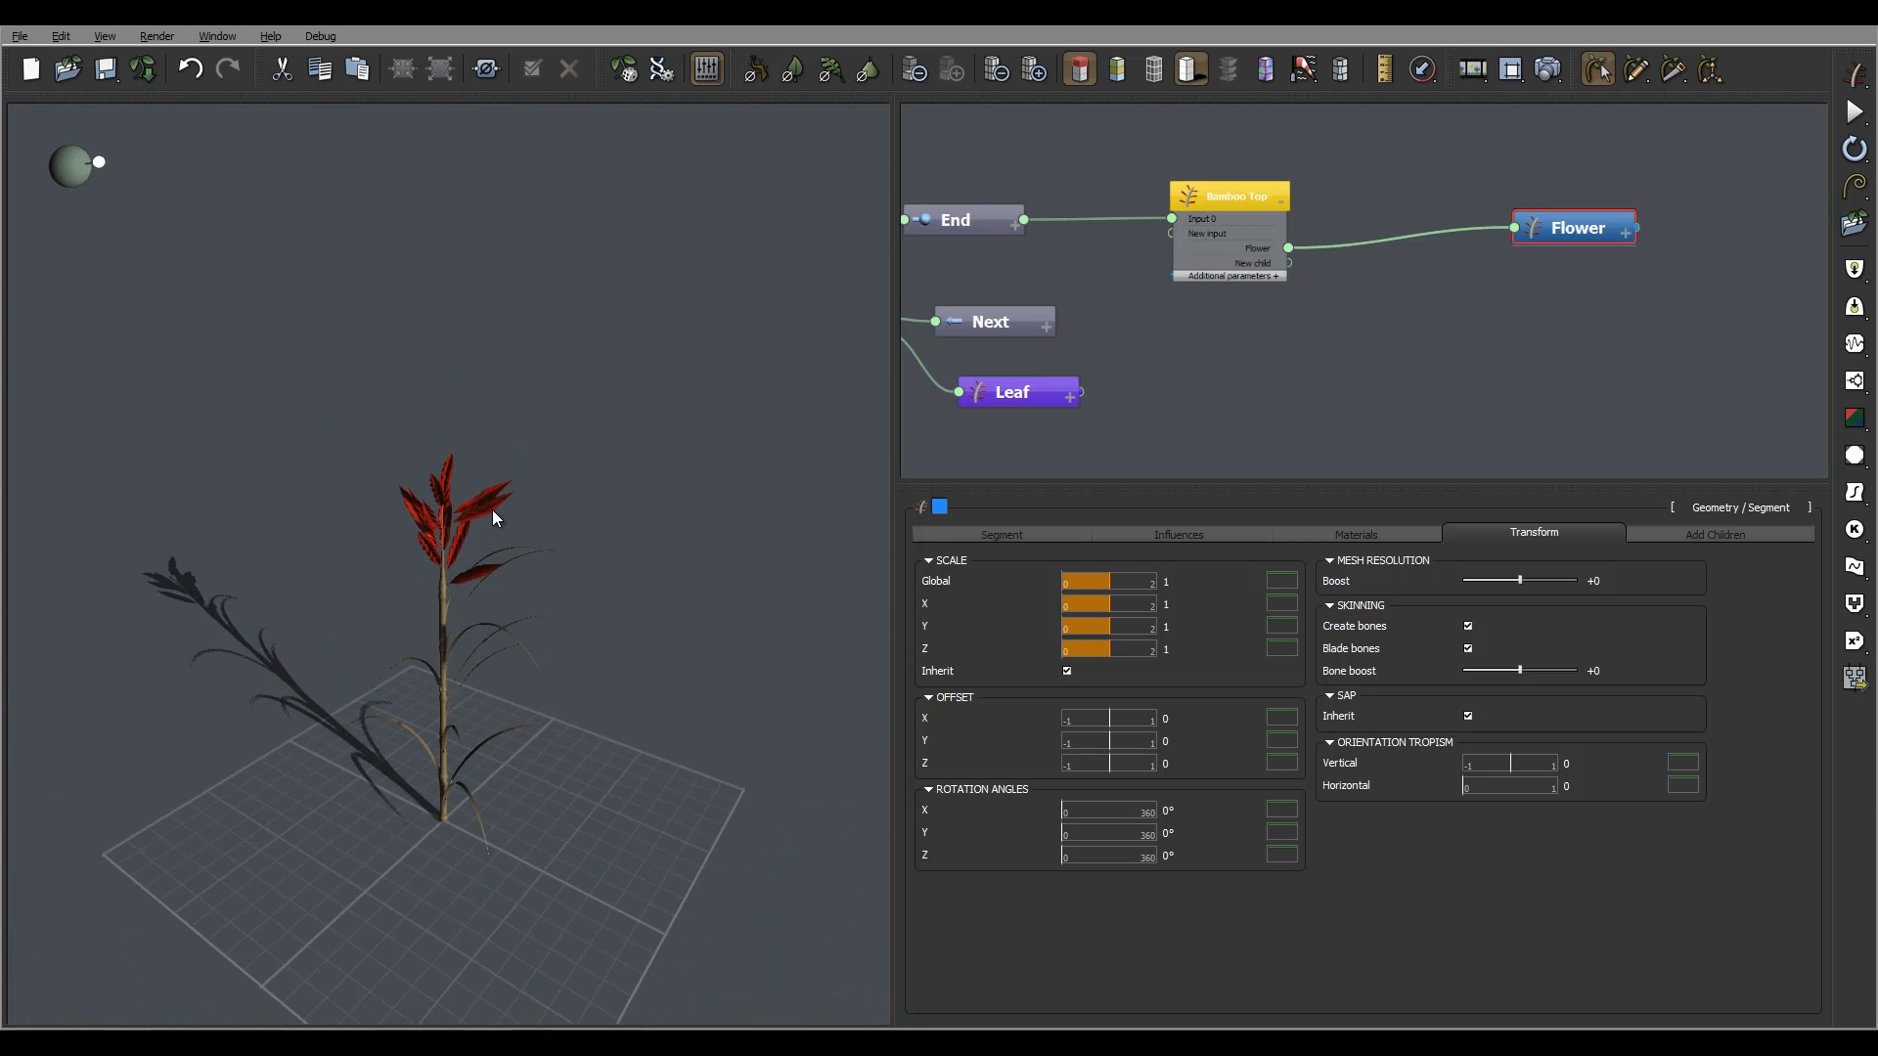
scroll(491, 508, up, 2)
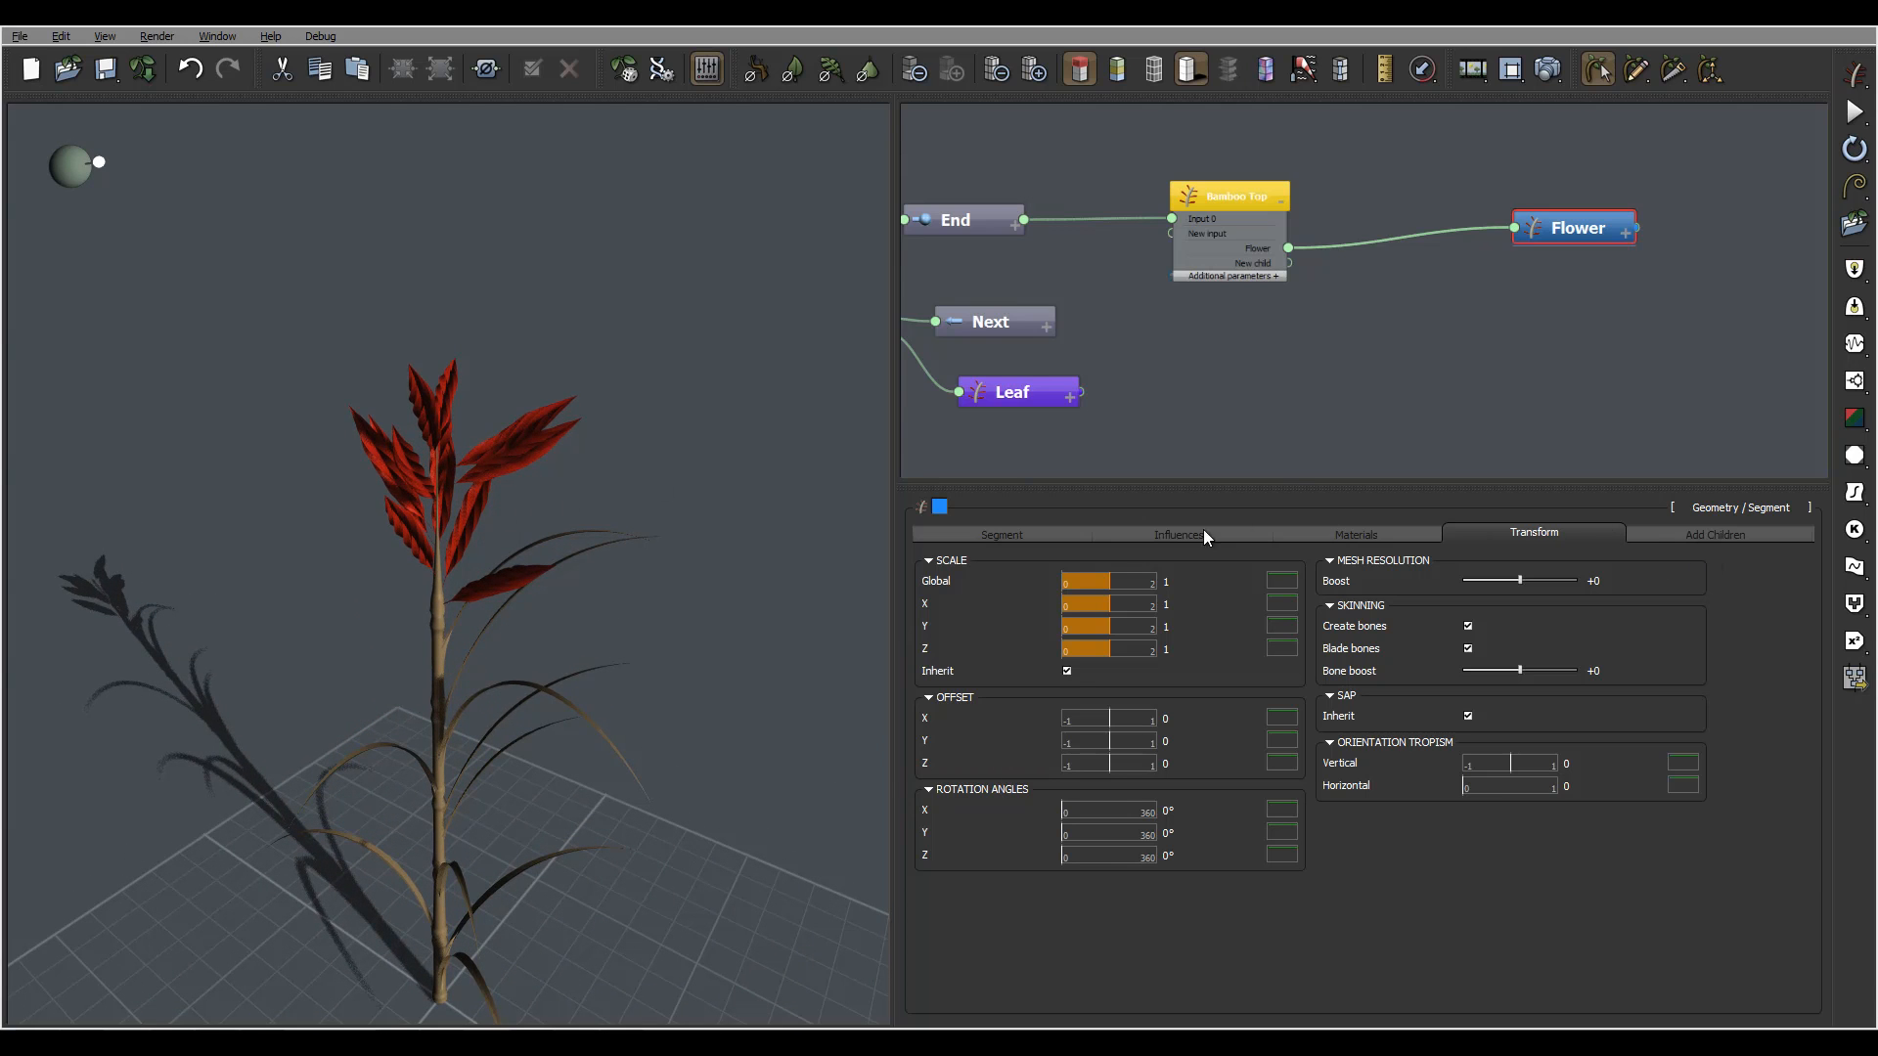
Set the Flower segment's length to 2 with a variation of 1
click(1043, 531)
click(1224, 582)
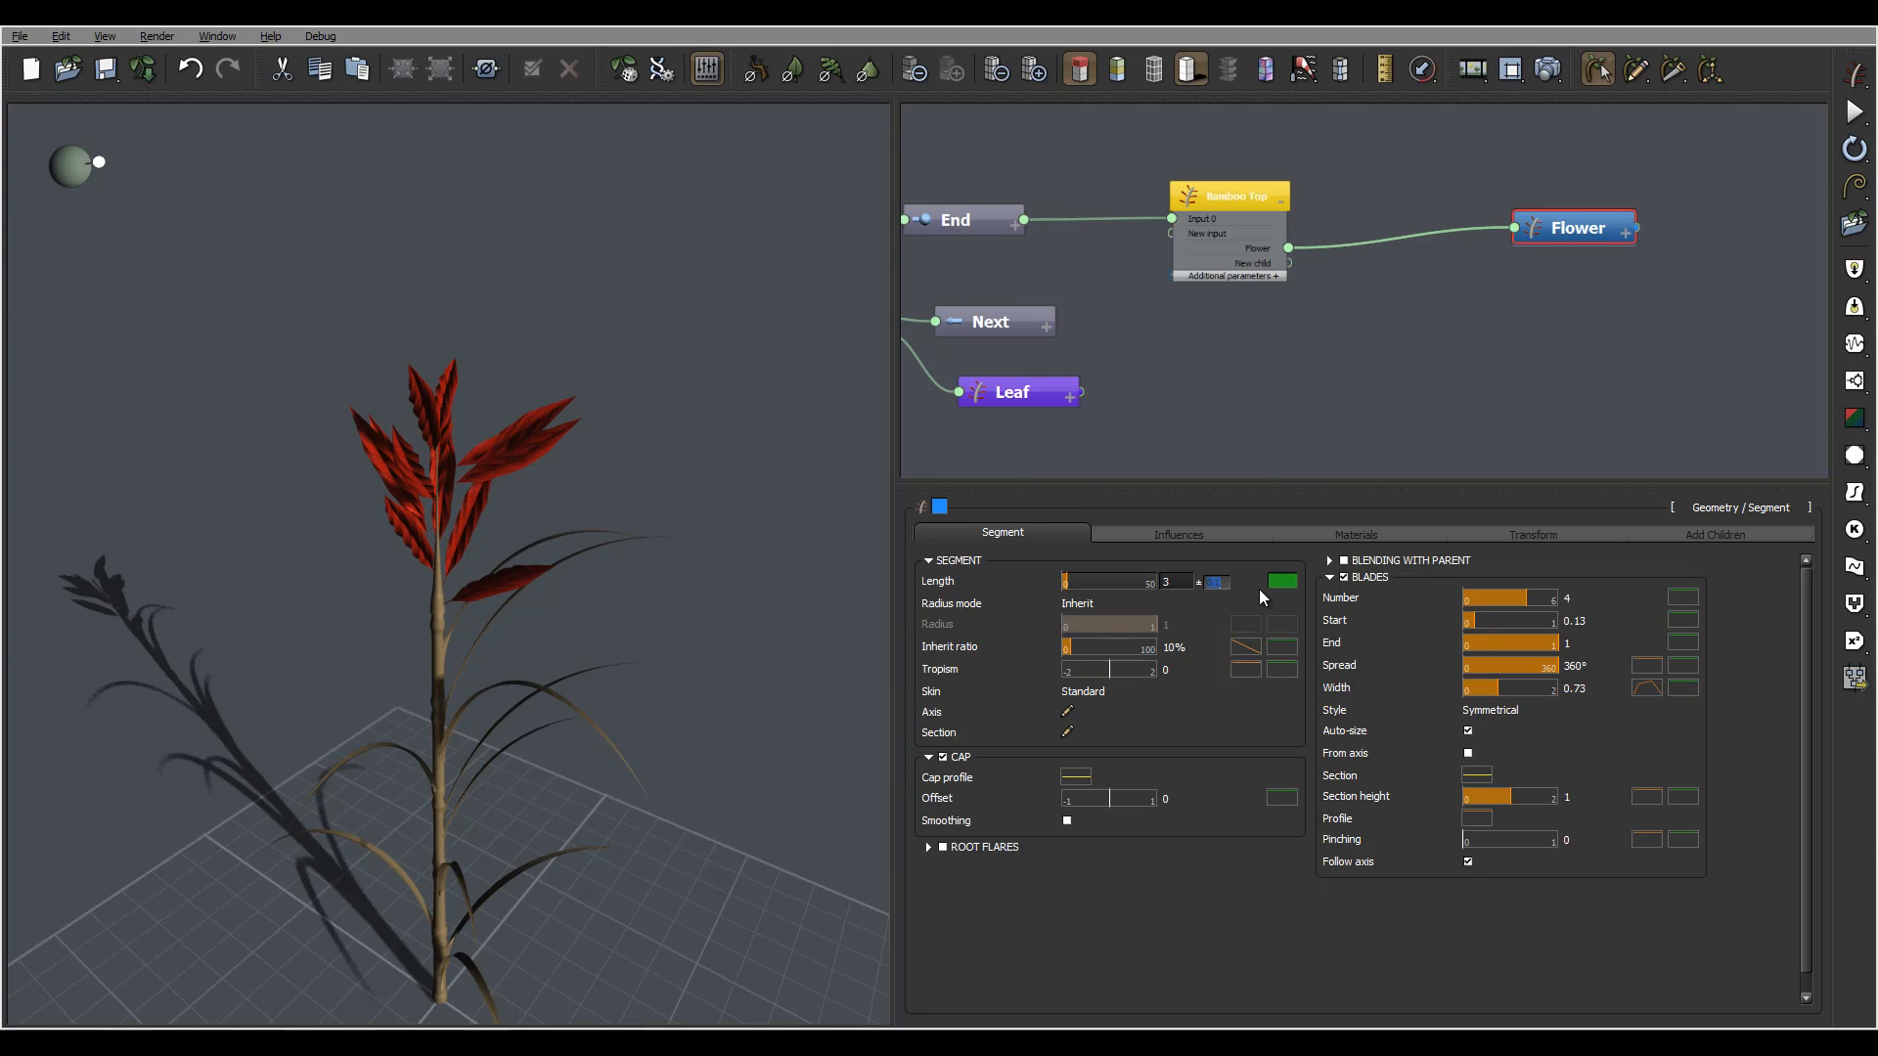
click(1185, 582)
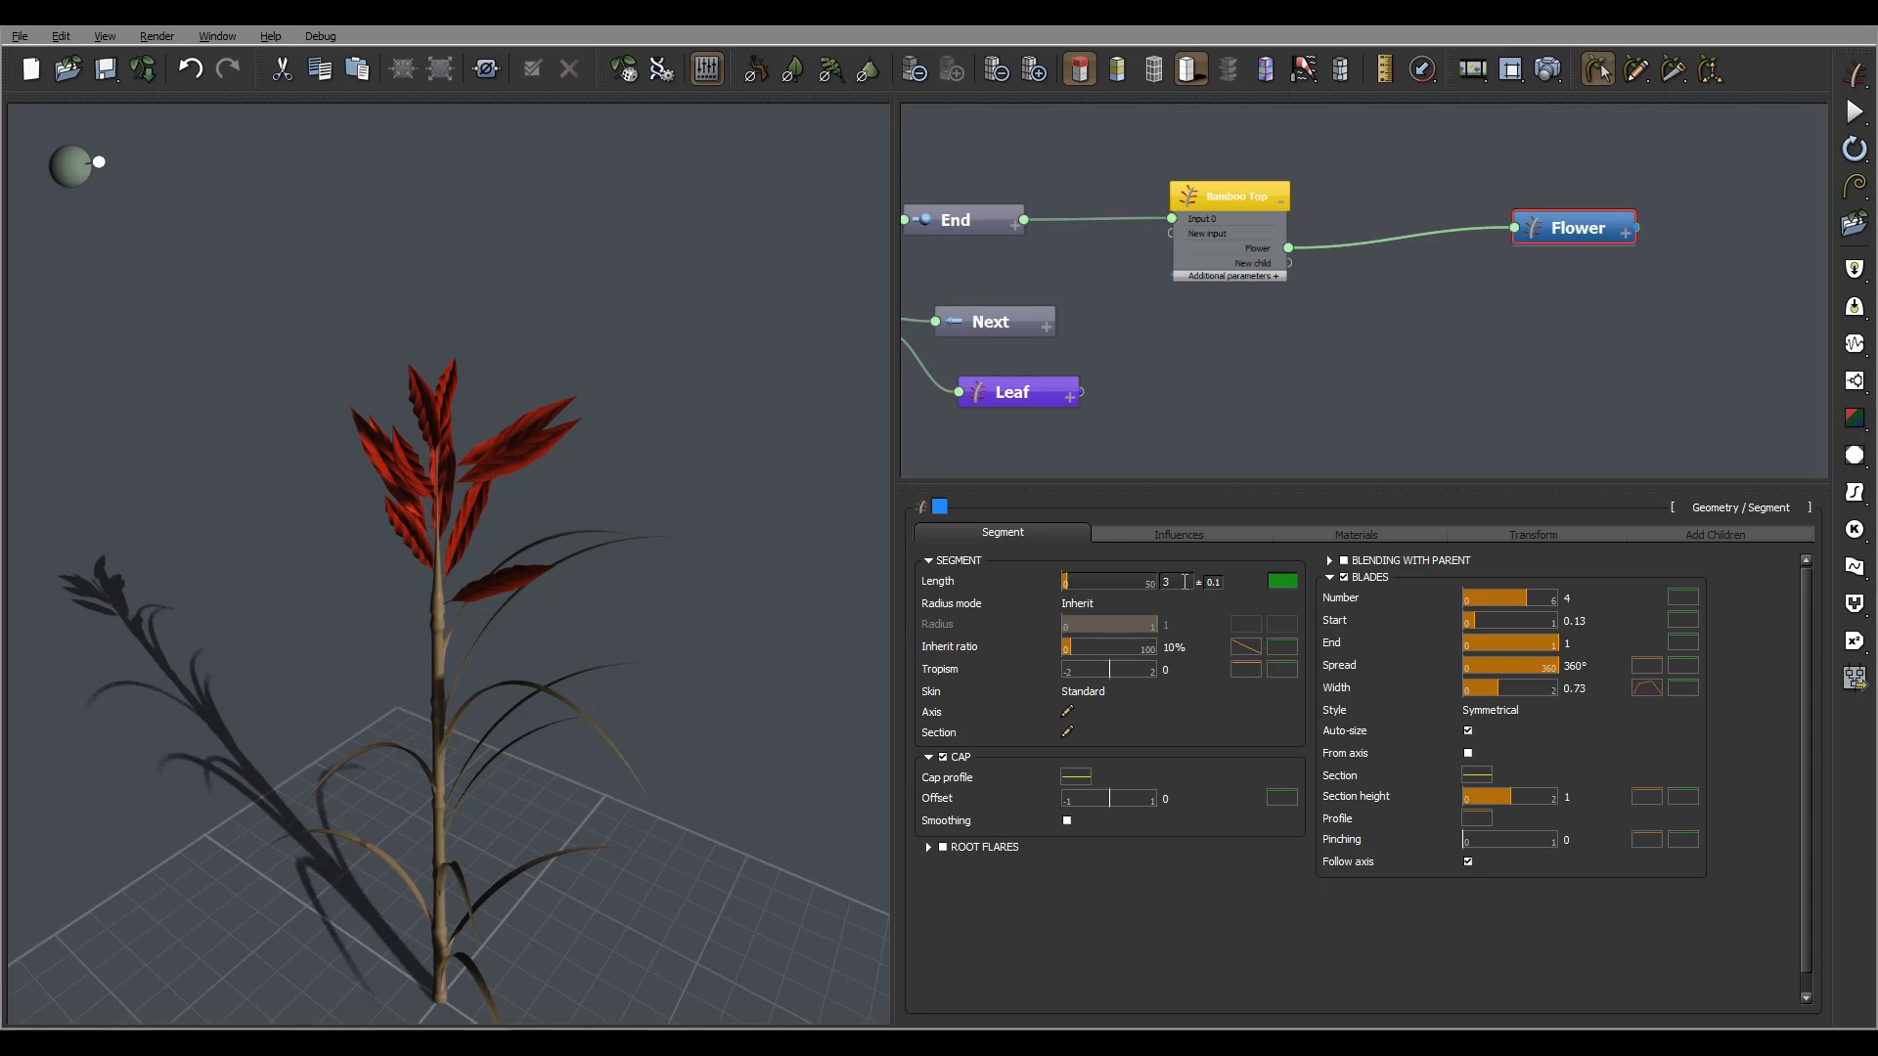
double_click(1184, 582)
text(2)
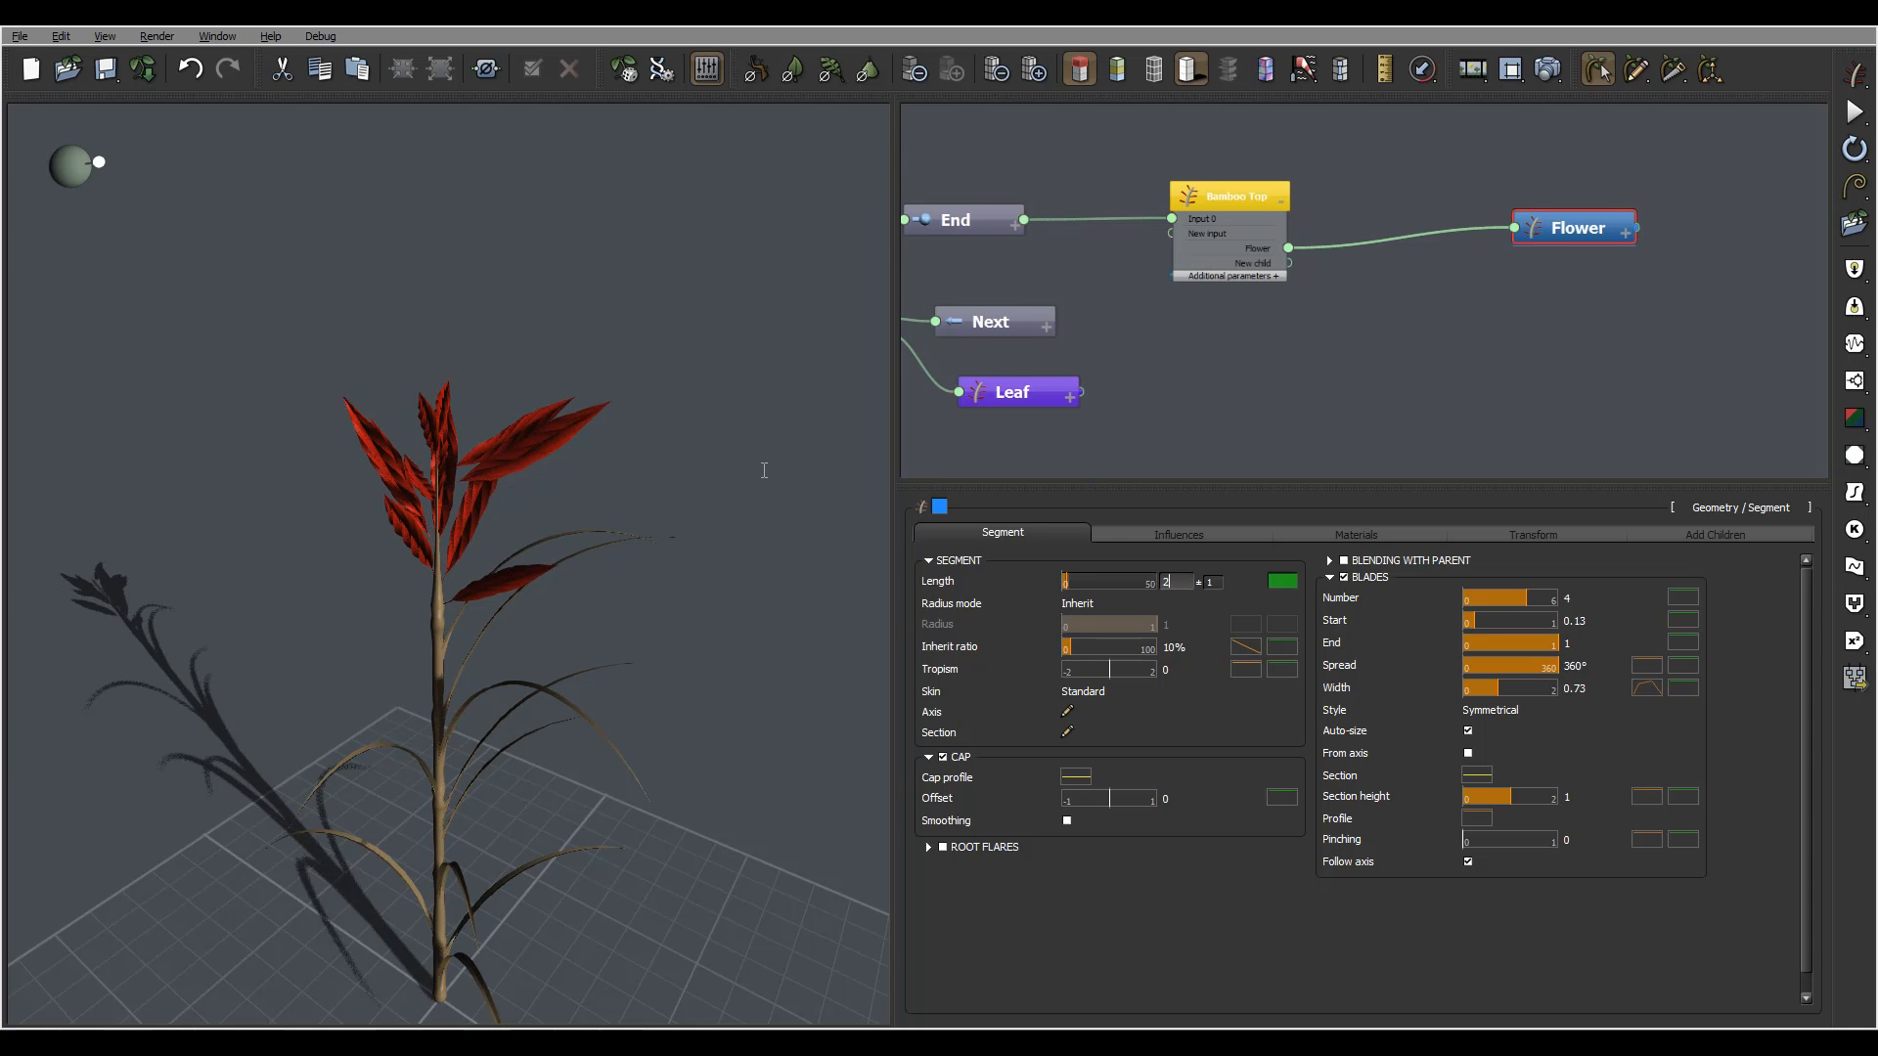
Add a Hydra geometry node in the empty graph area above the Repeat node
drag(651, 401, 569, 511)
middle_drag(567, 506, 586, 474)
mouse_move(1138, 315)
middle_down()
mouse_move(1663, 302)
mouse_move(1363, 282)
mouse_move(1457, 343)
middle_up()
middle_drag(1086, 183, 1242, 180)
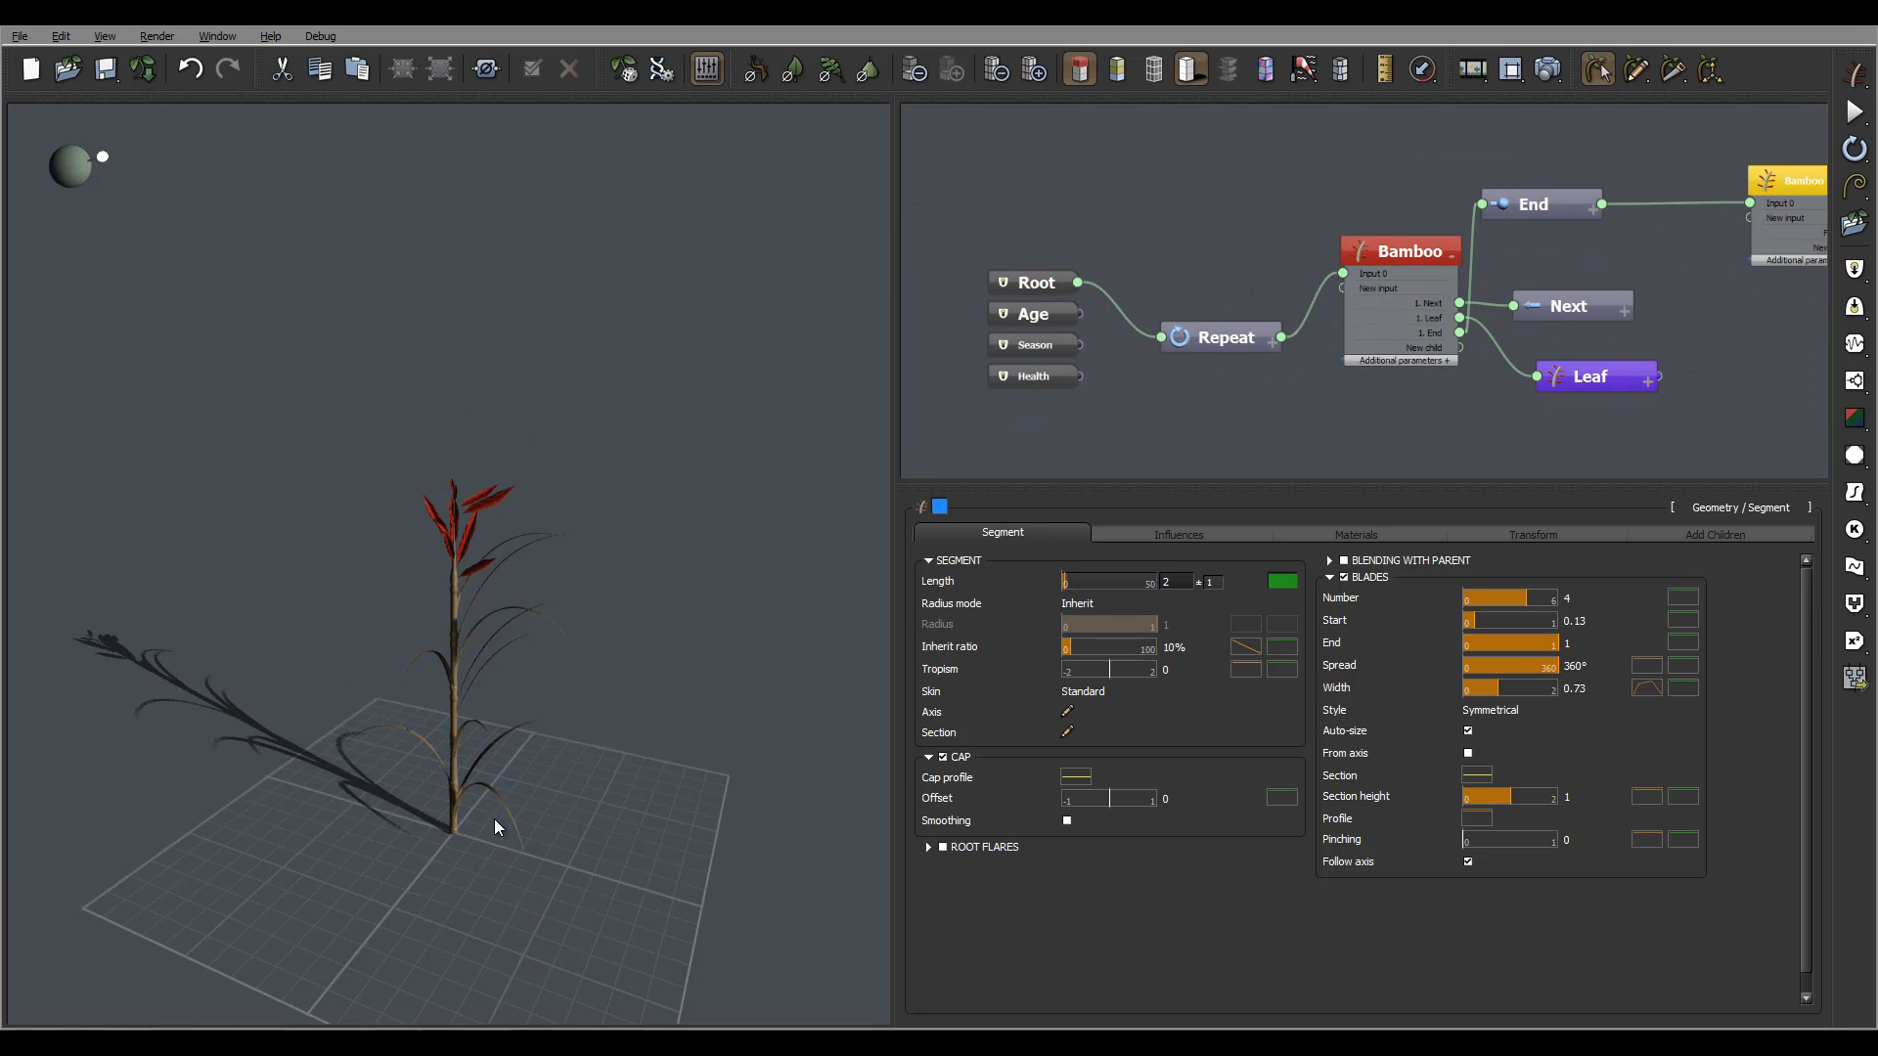
click(1118, 213)
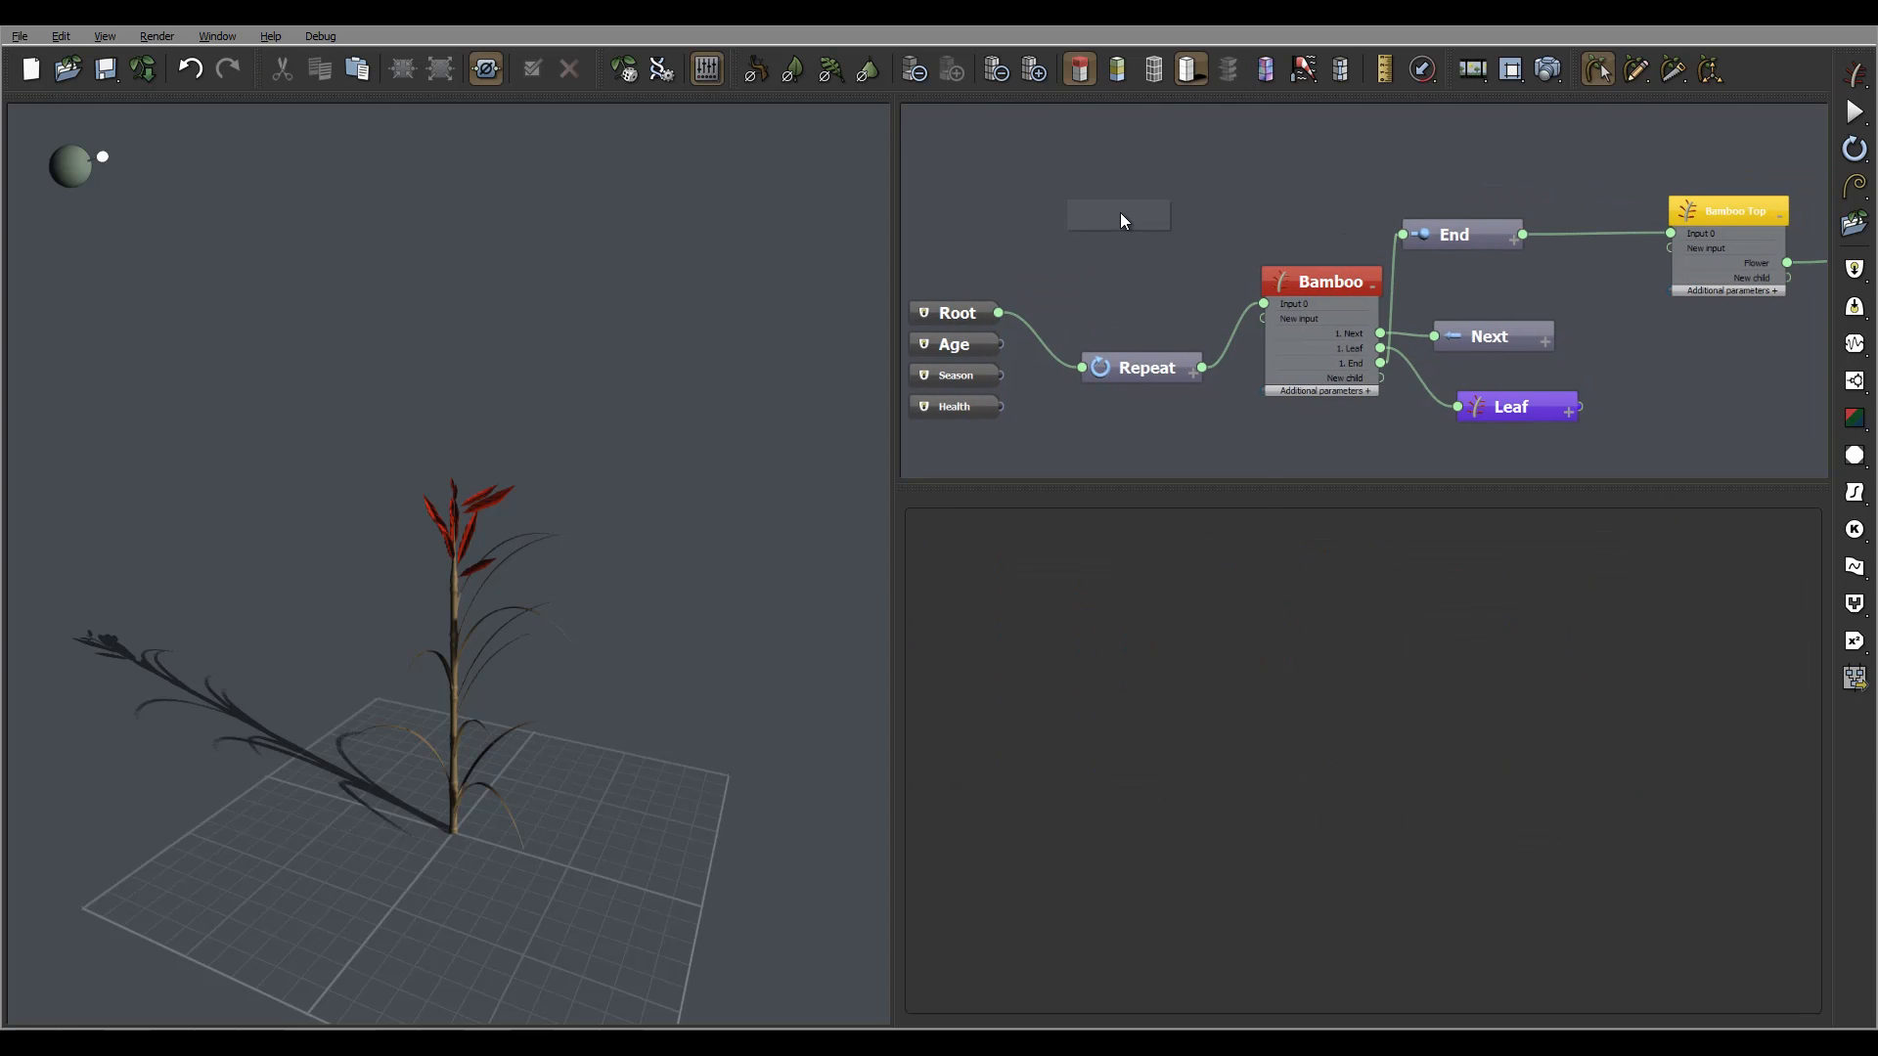
right_click(1121, 219)
mouse_move(1195, 221)
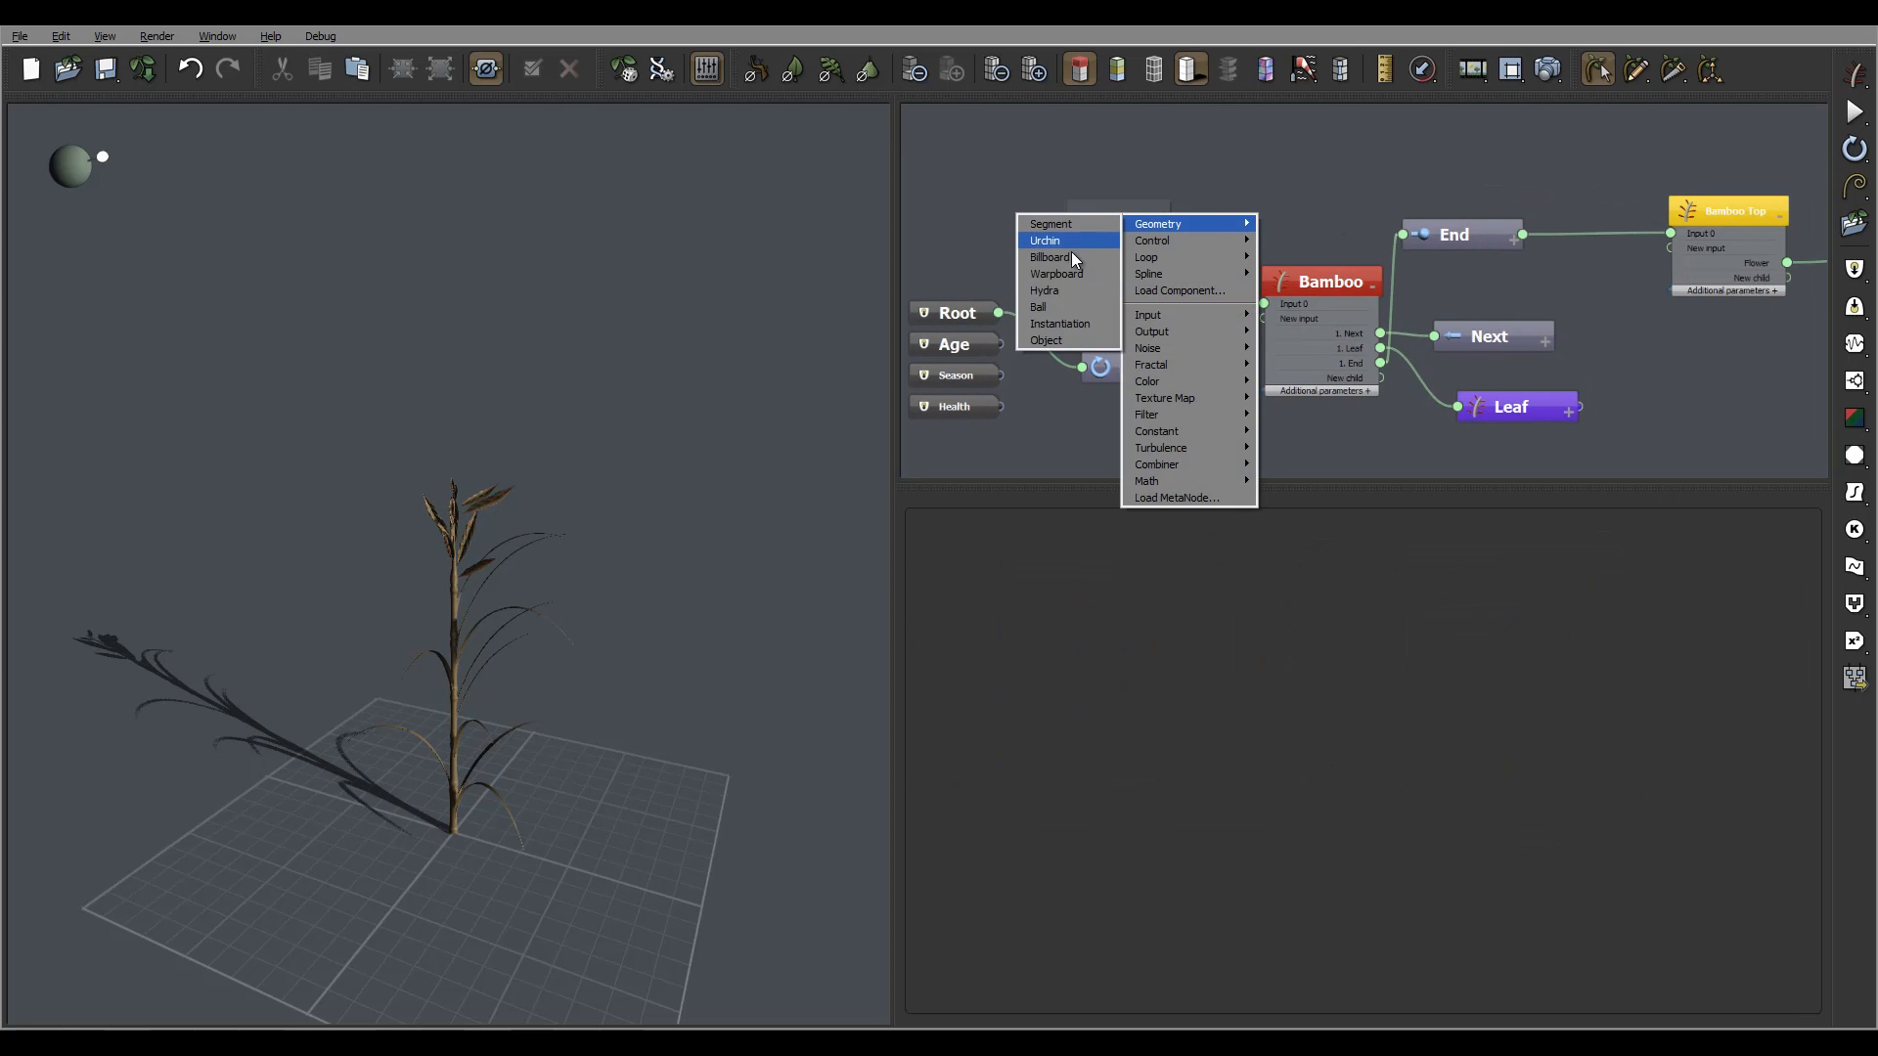
click(1069, 291)
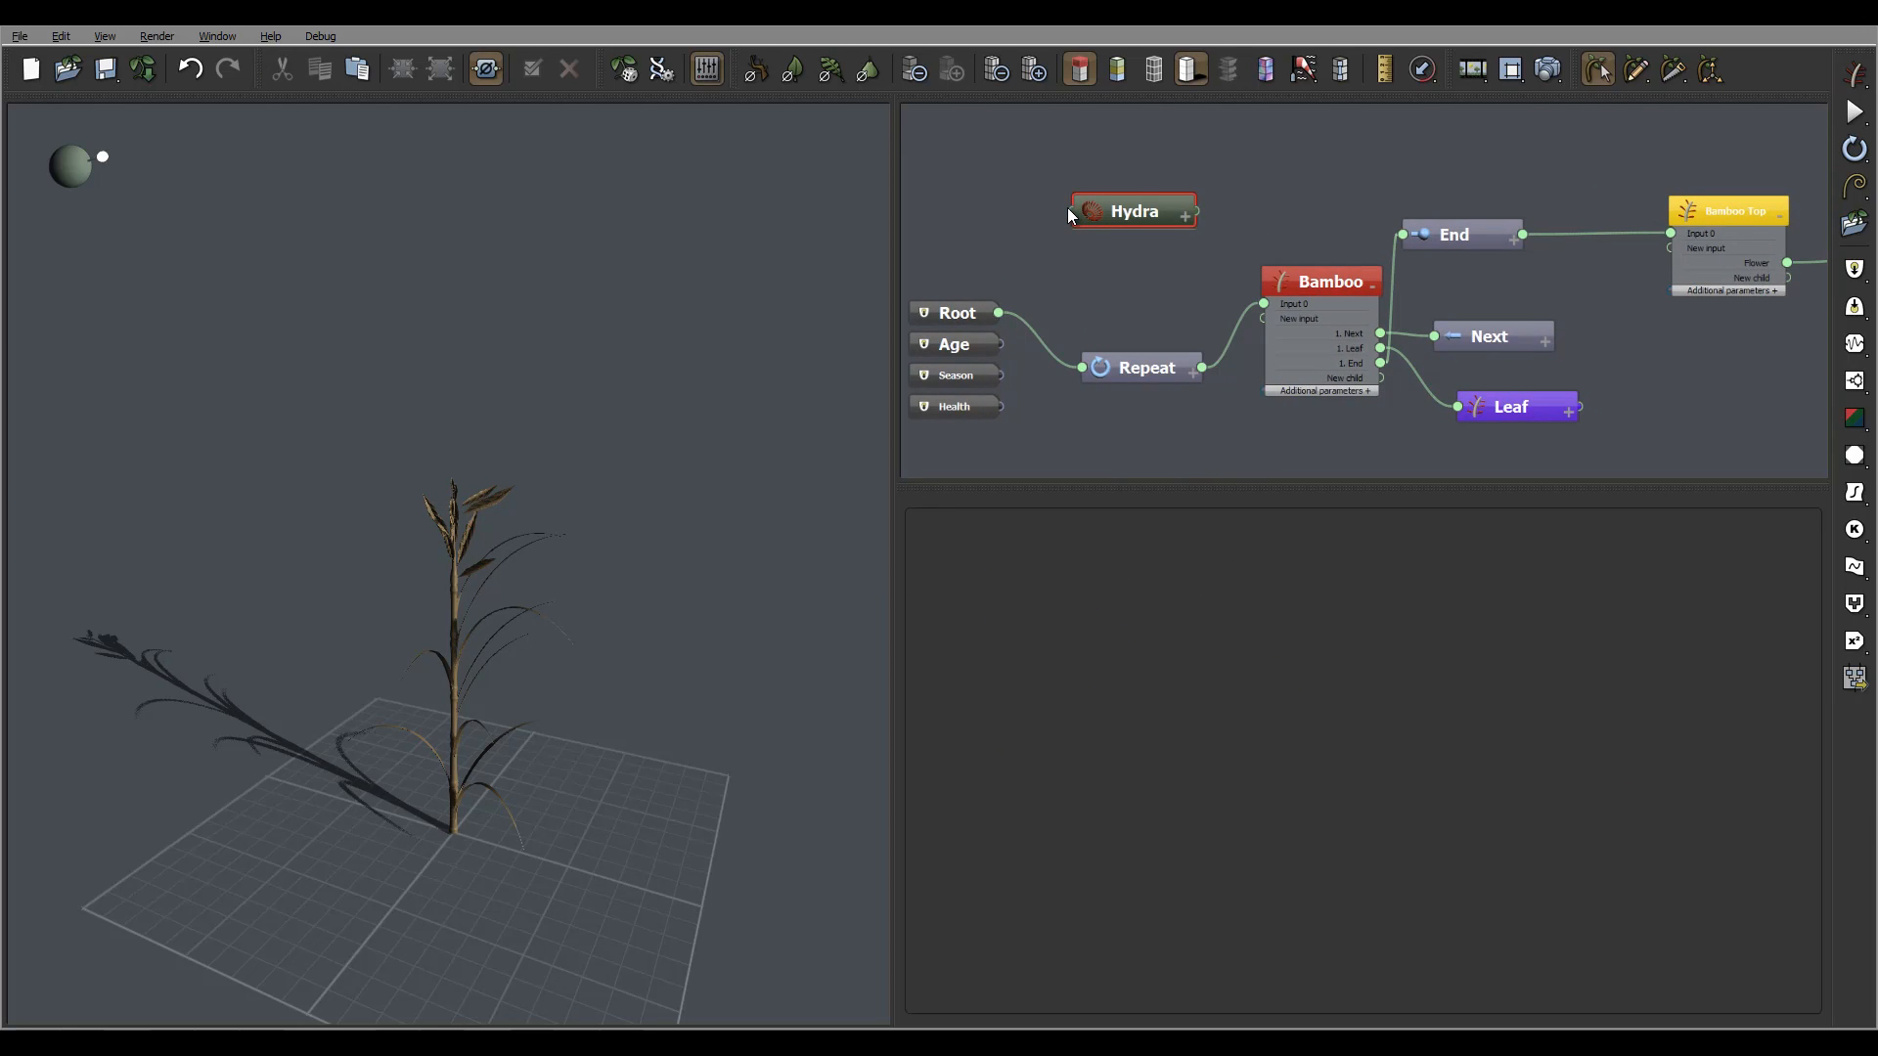
Insert the Hydra node between Root and Repeat, and rename it Base
click(1066, 207)
drag(1068, 371, 1076, 210)
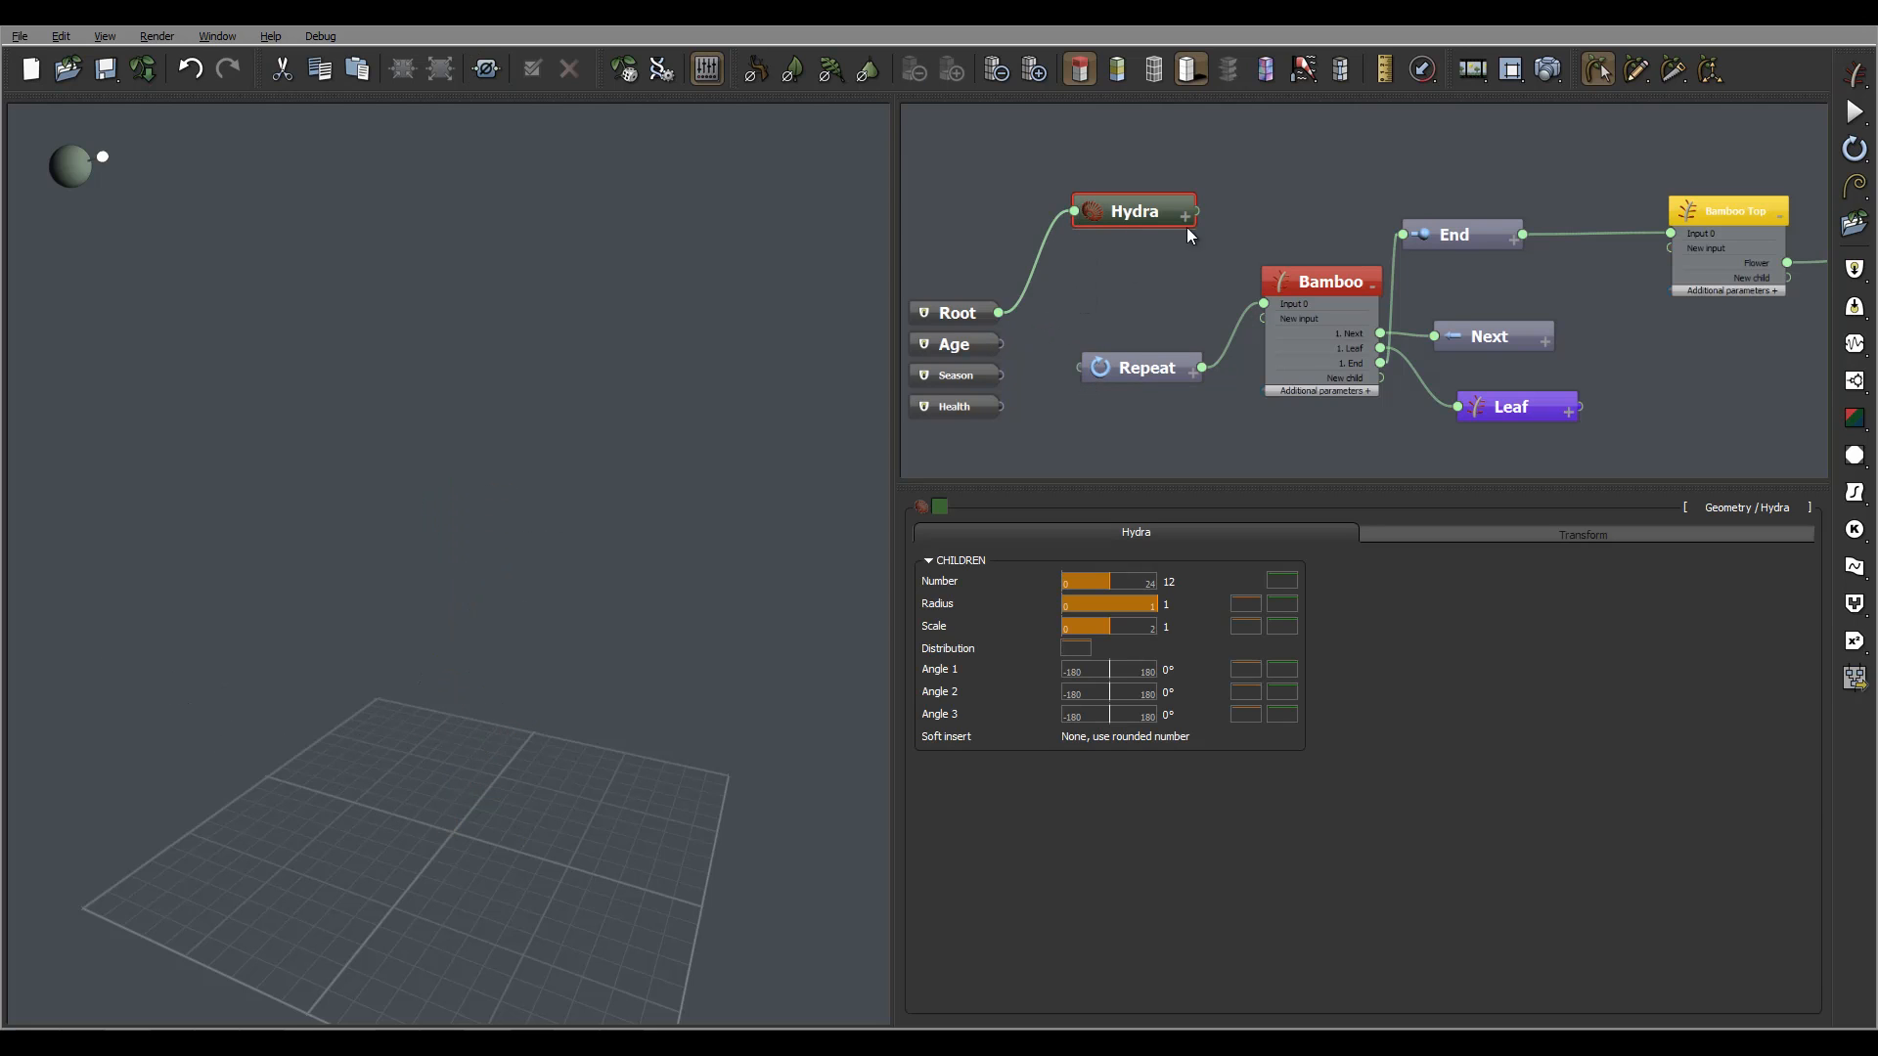
double_click(1113, 212)
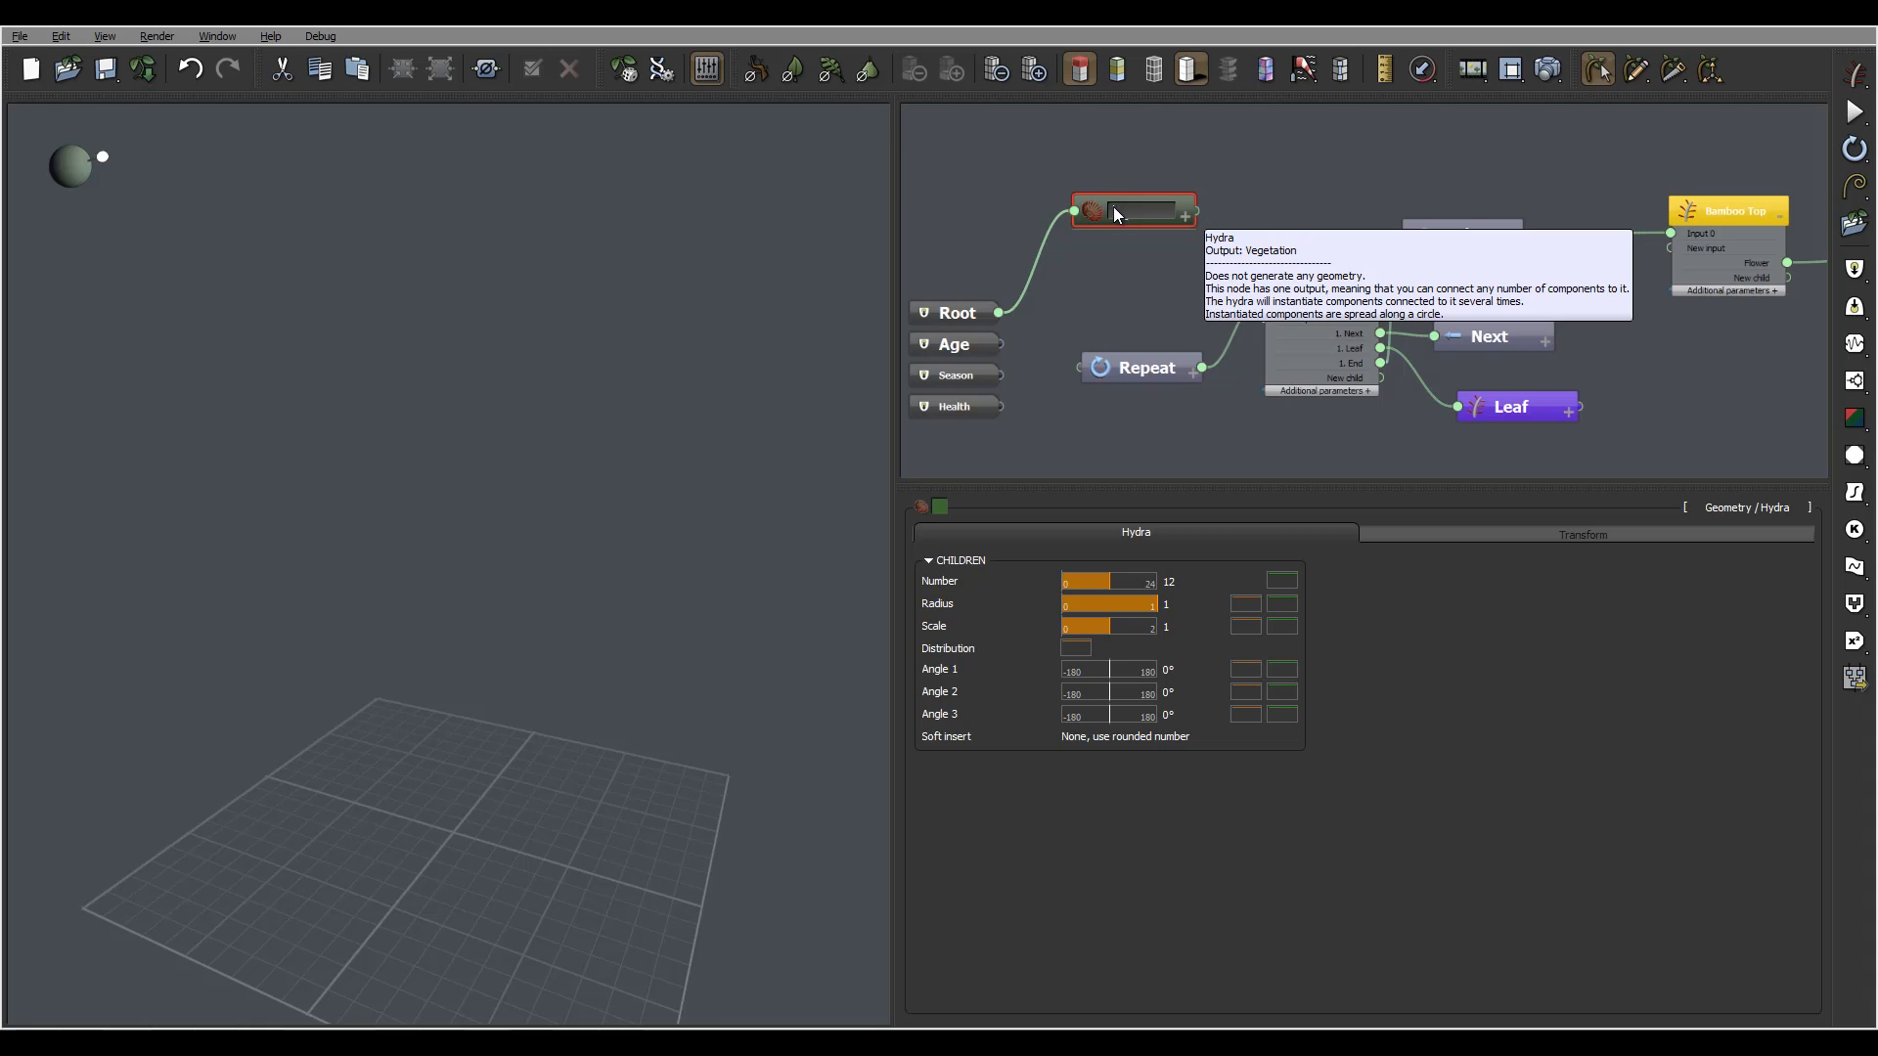
text(Base)
key(Return)
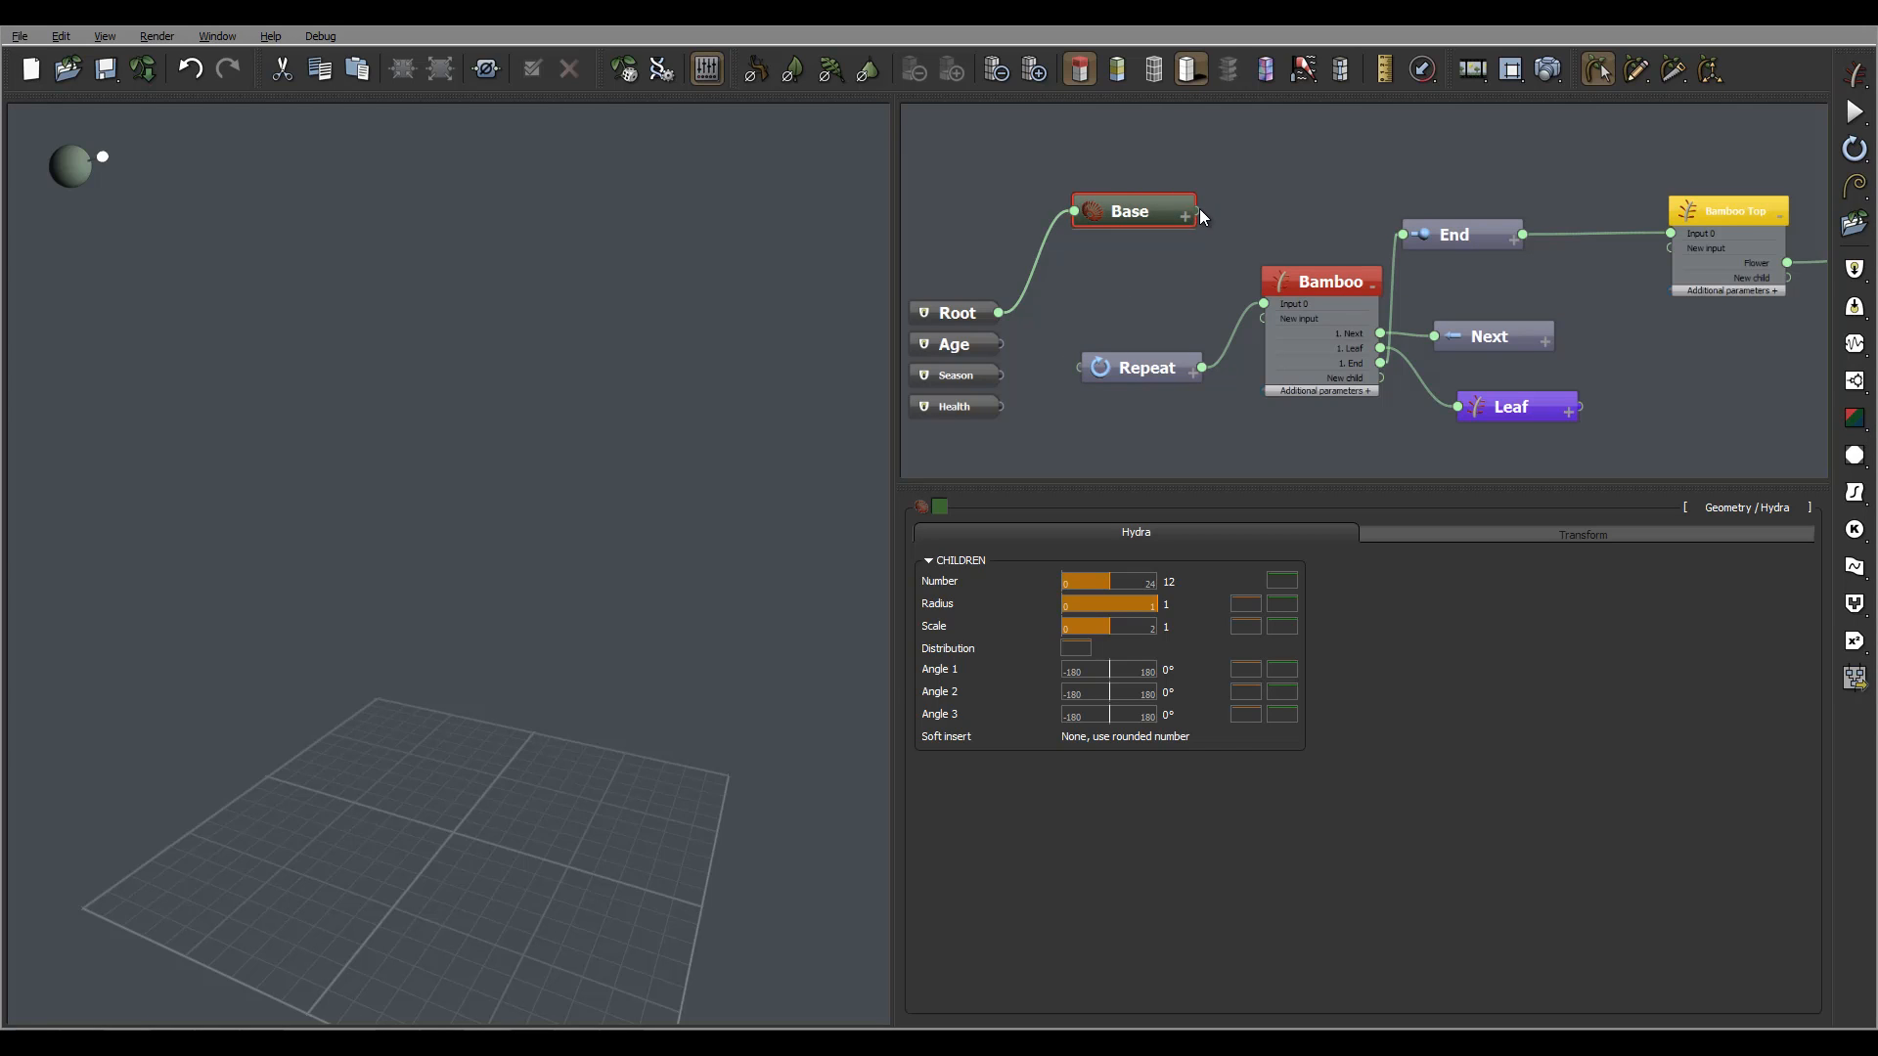
drag(1196, 210, 1081, 368)
right_drag(513, 543, 520, 603)
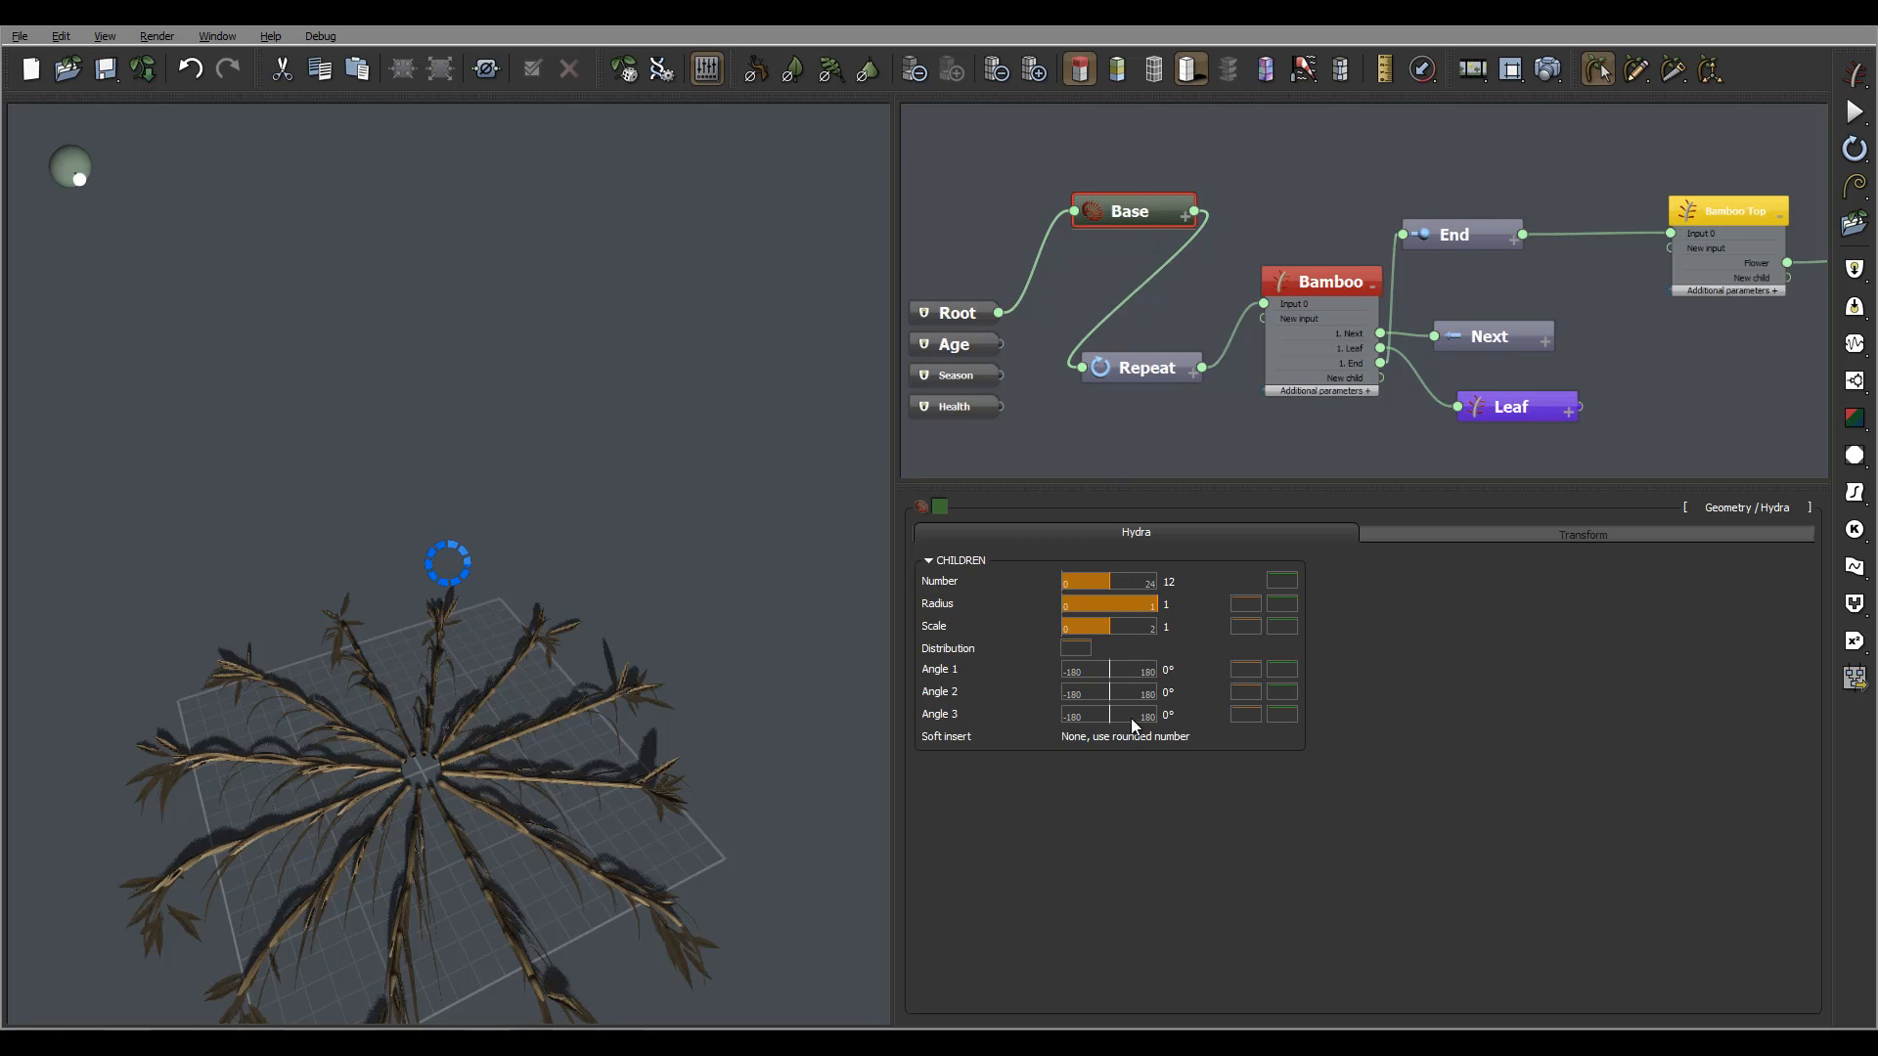
Set the Base Hydra's number of children to 8 with a variation of 4, and its radius variation to 0.5
click(1166, 667)
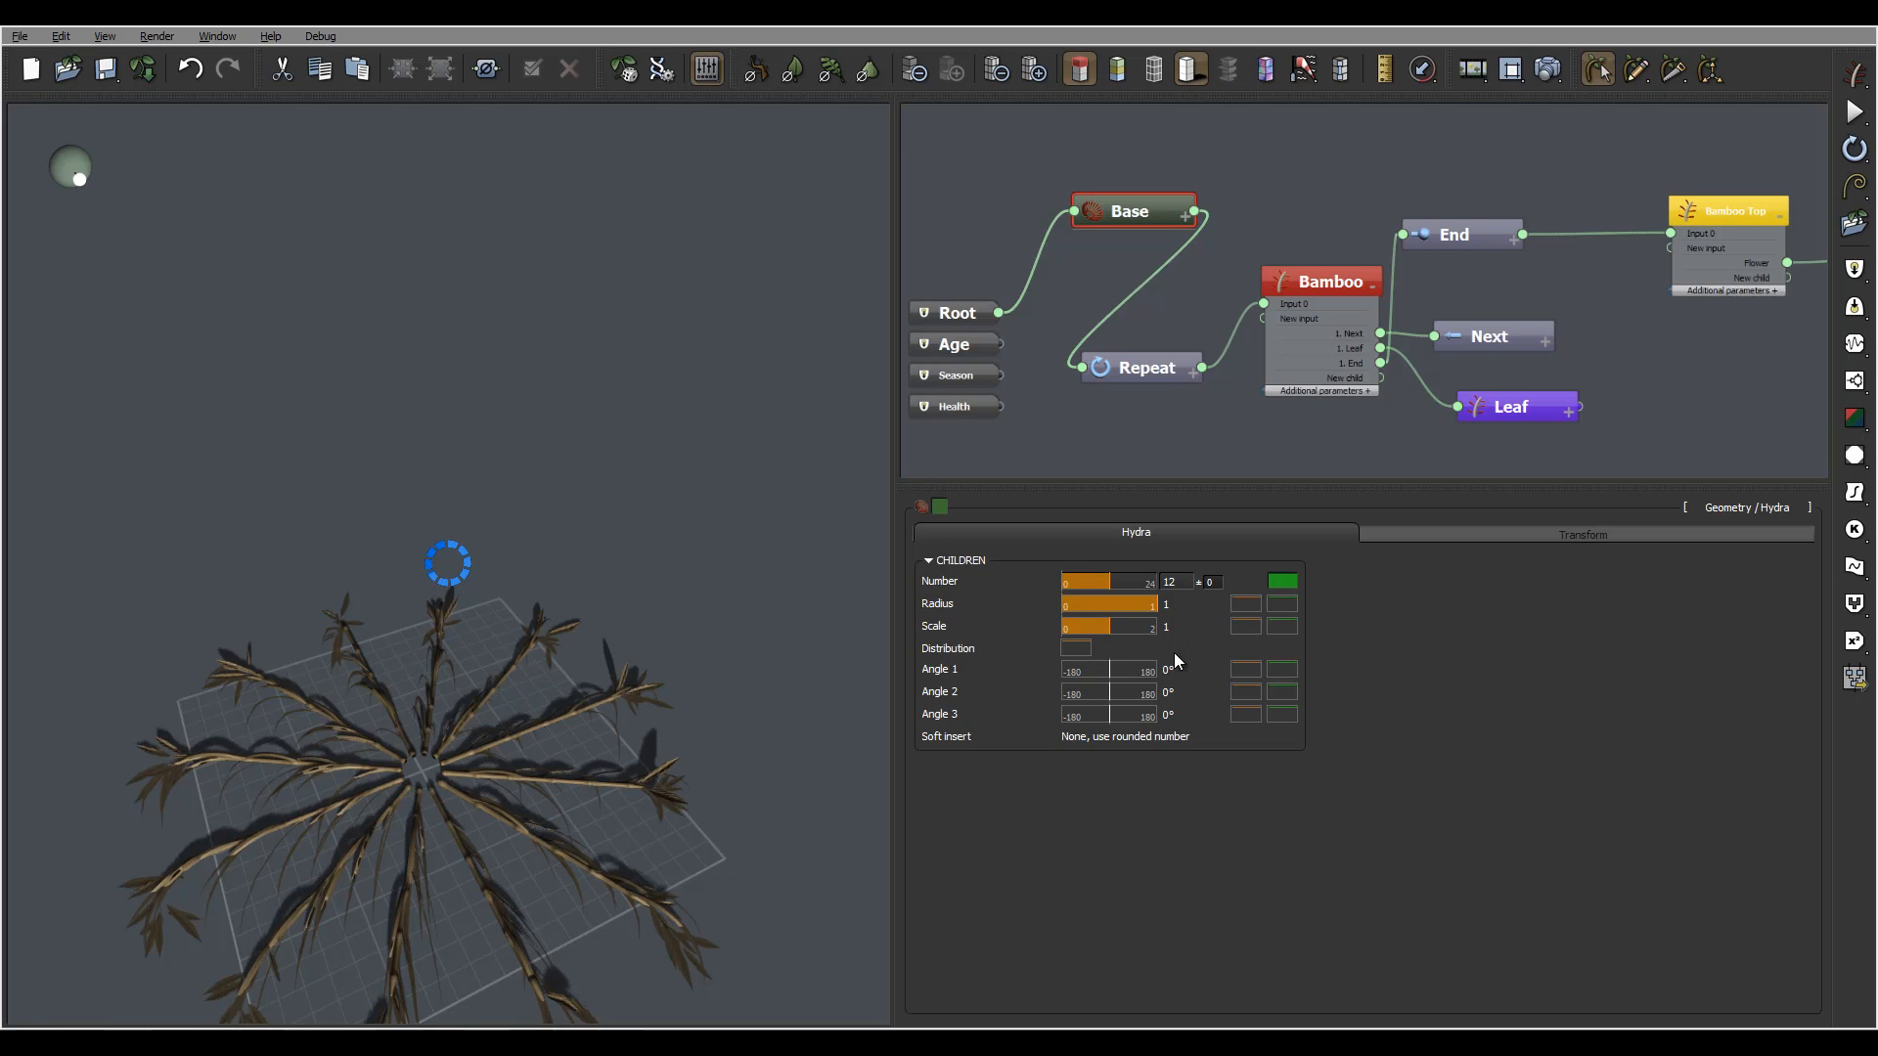
click(1217, 584)
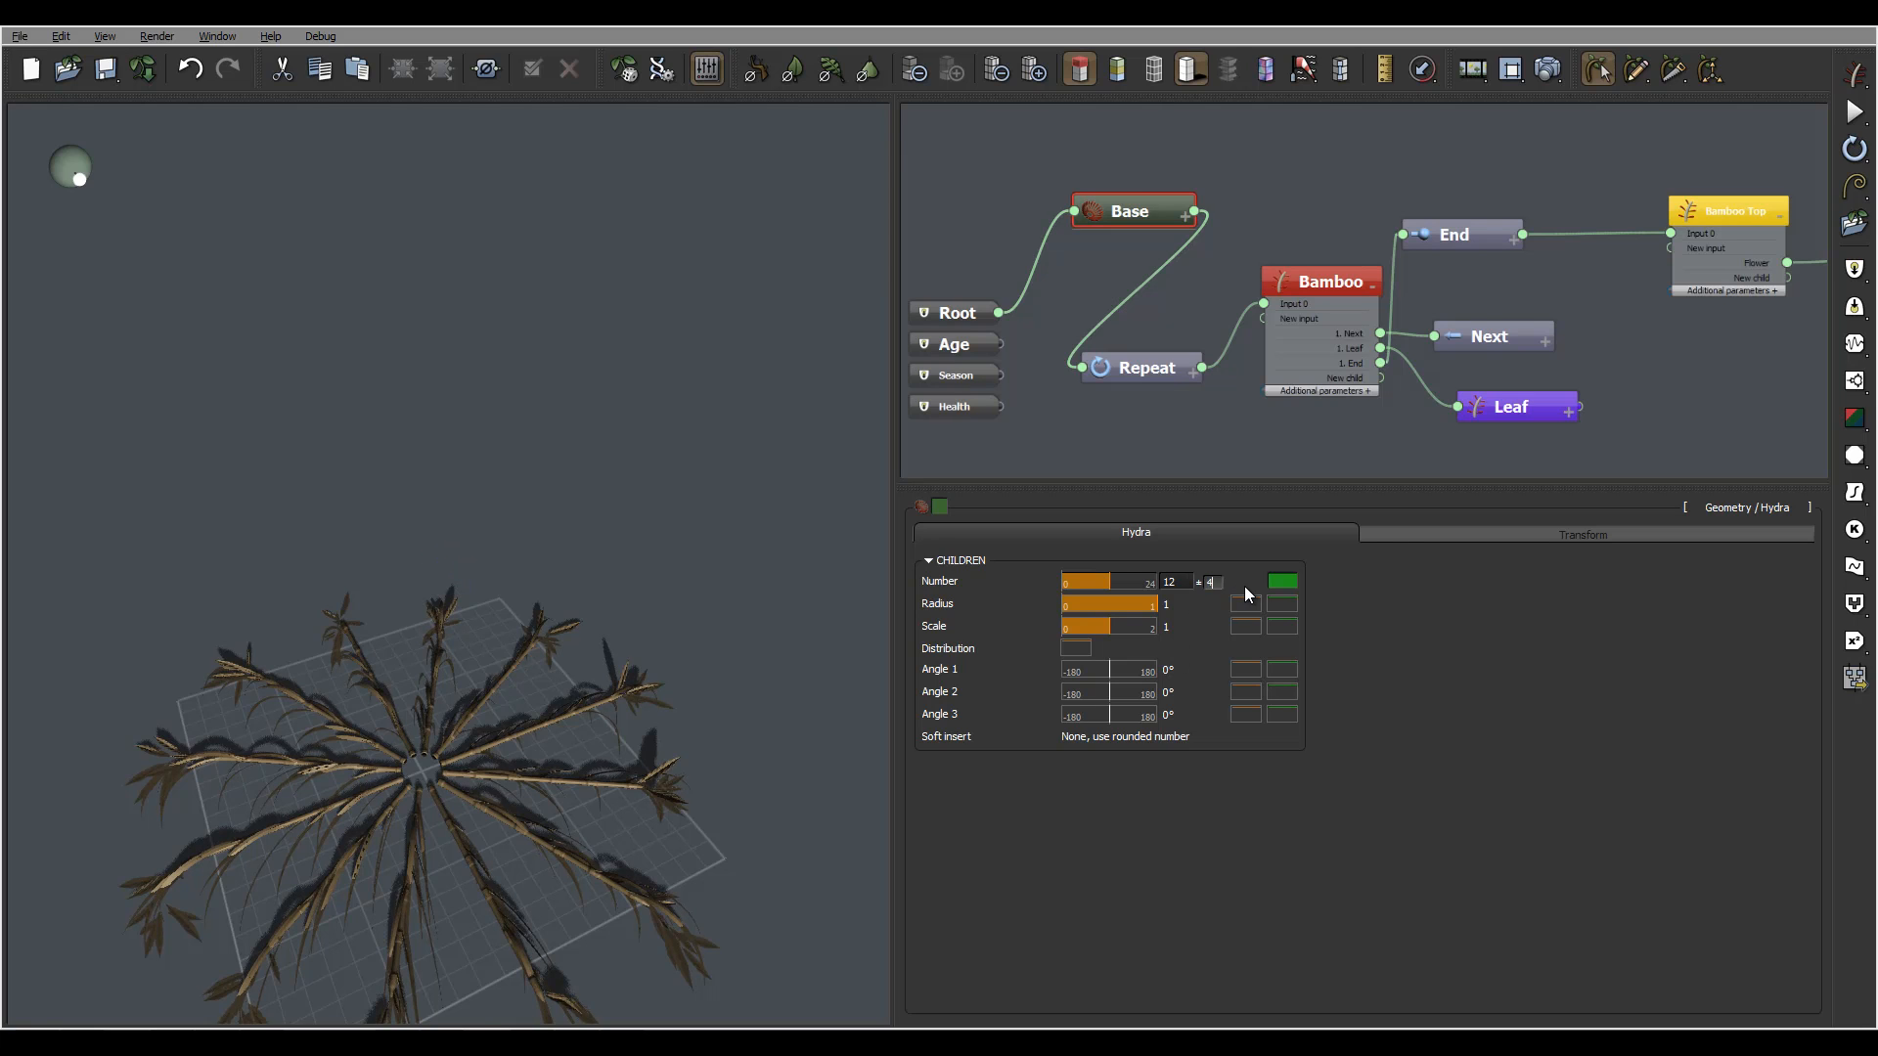
click(1178, 582)
click(1163, 671)
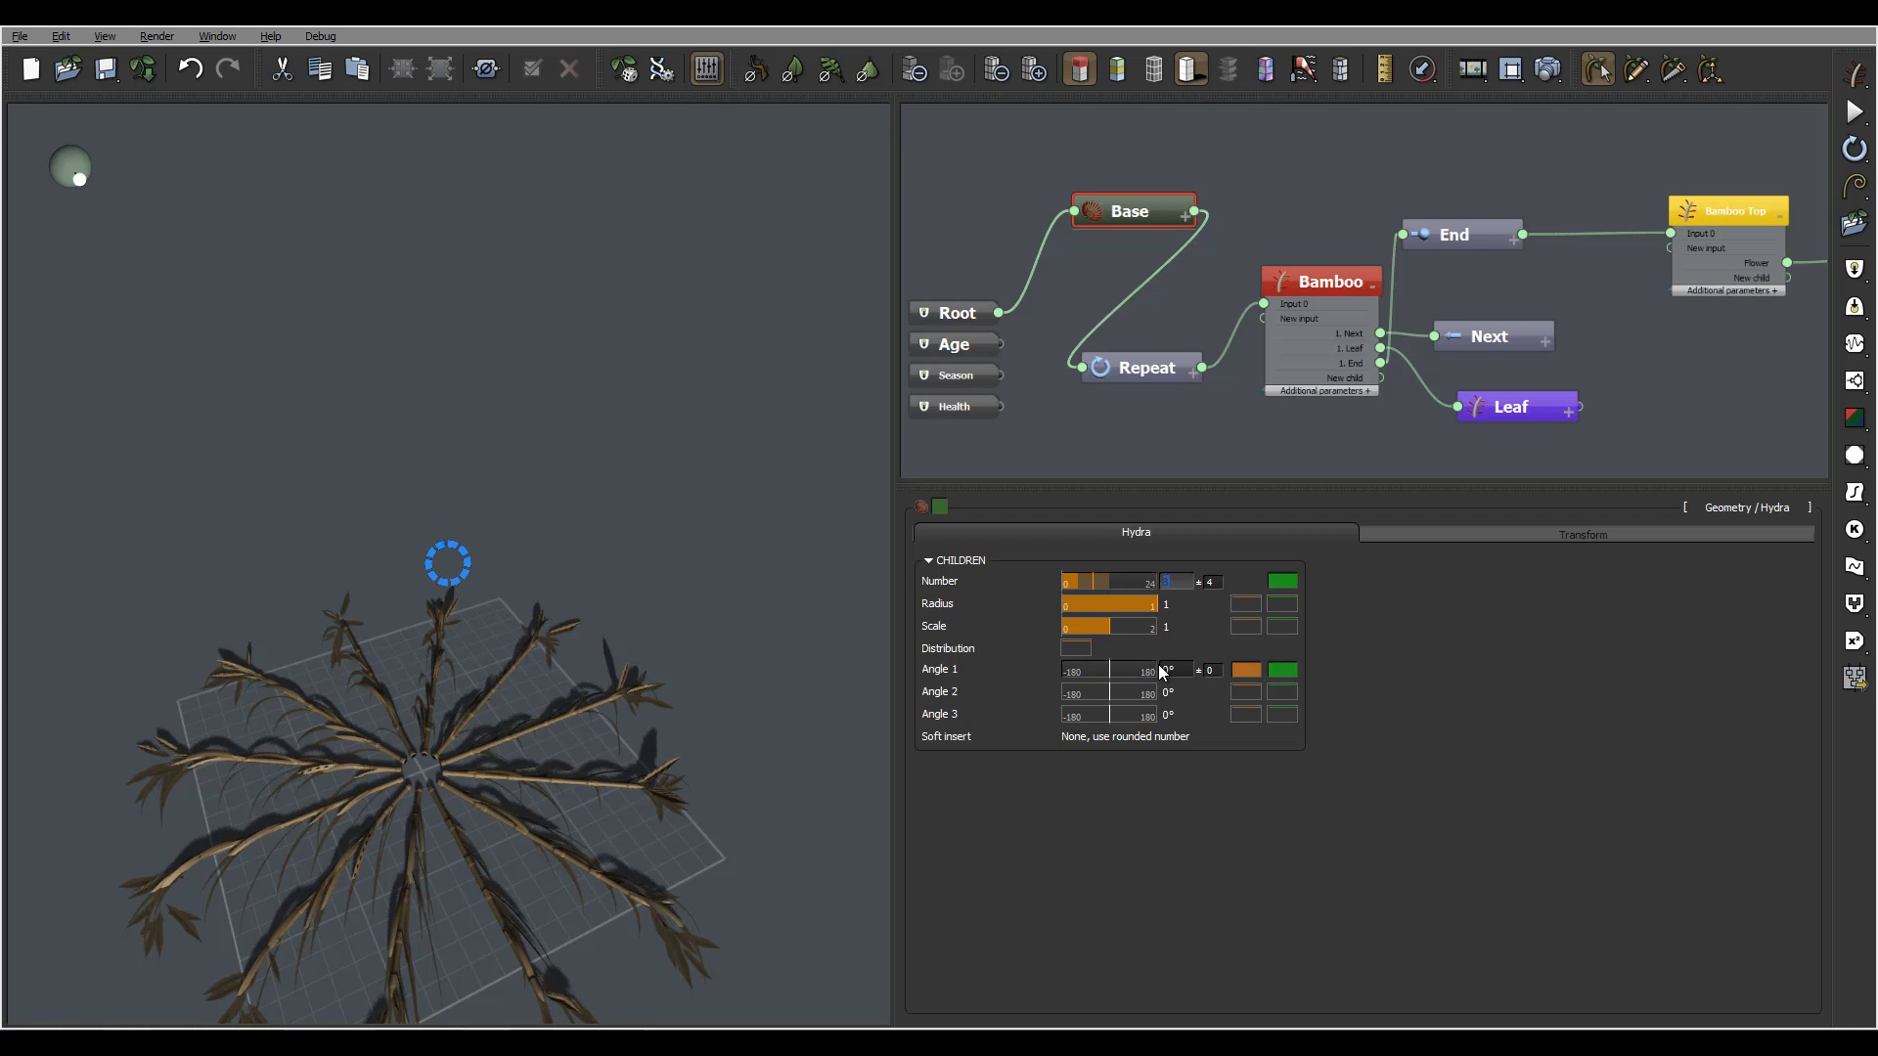
click(1216, 604)
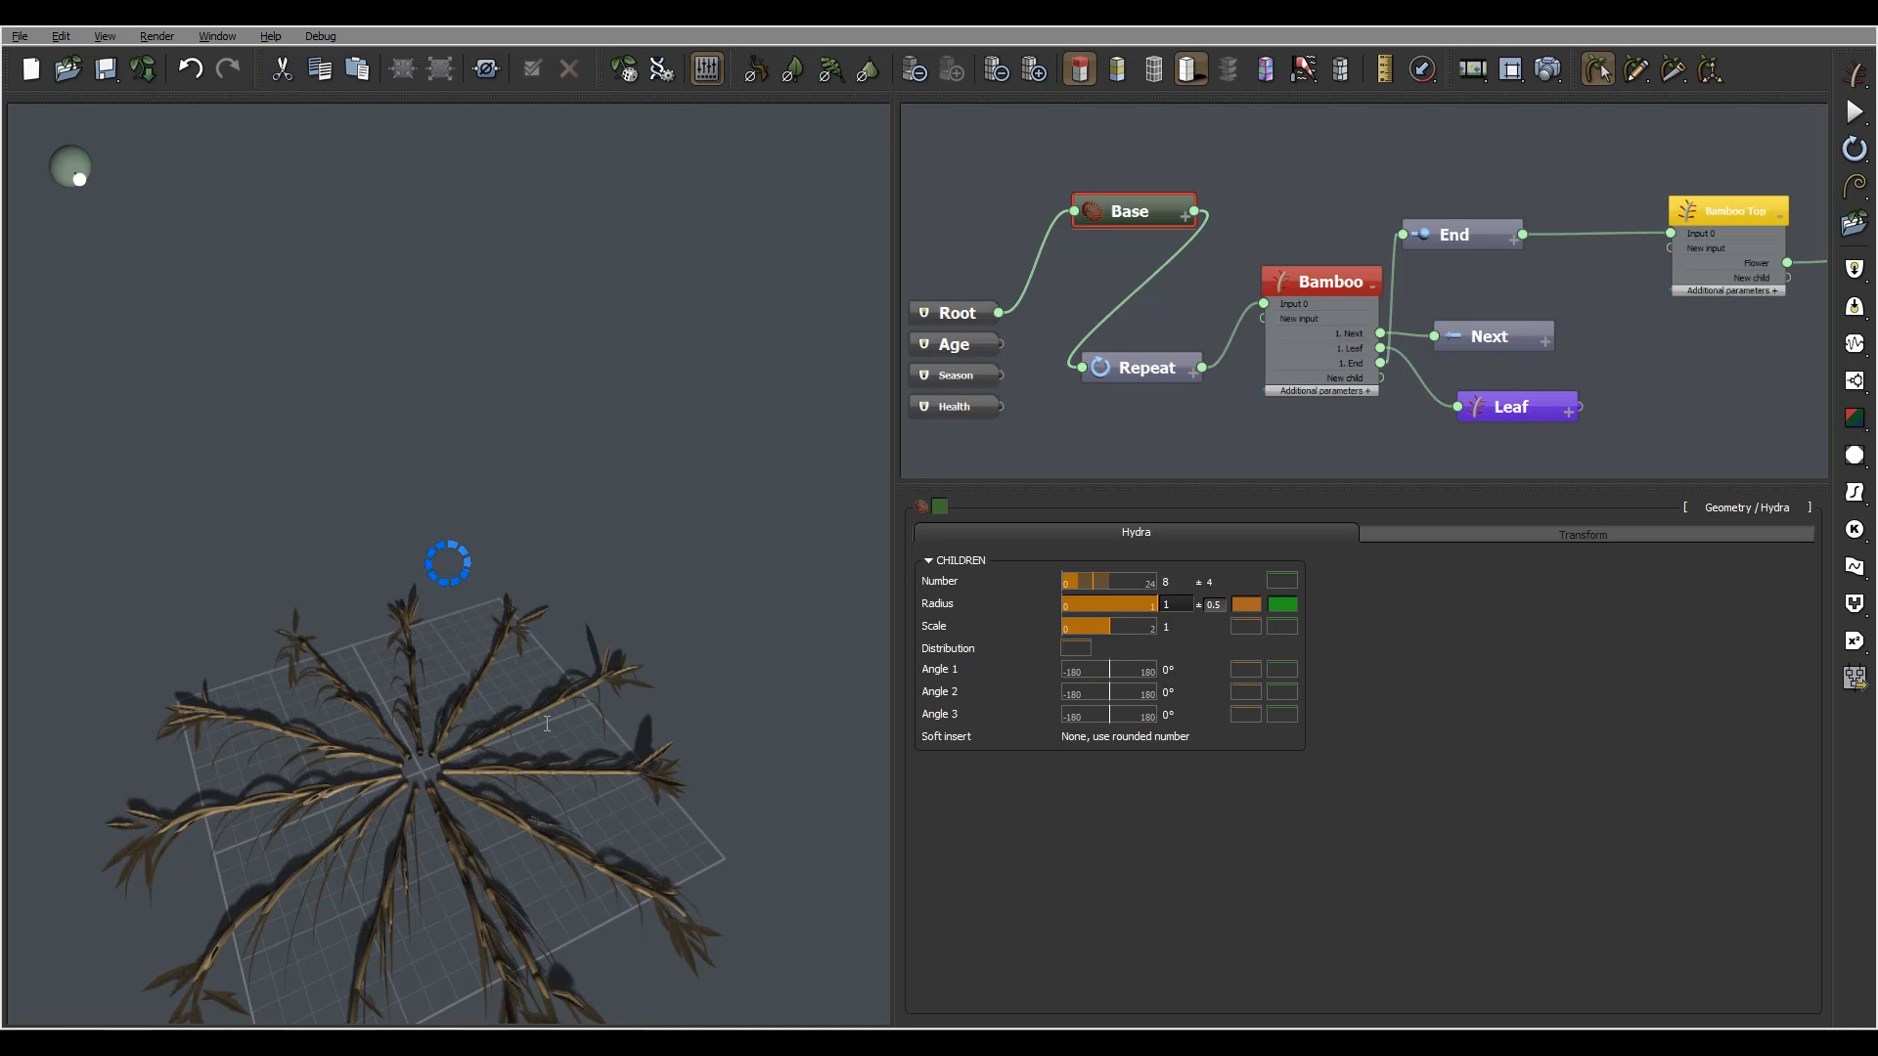
Set the Base Hydra's Angle 1 to 85° with a variation of 10 and check the clump of stems
click(1178, 670)
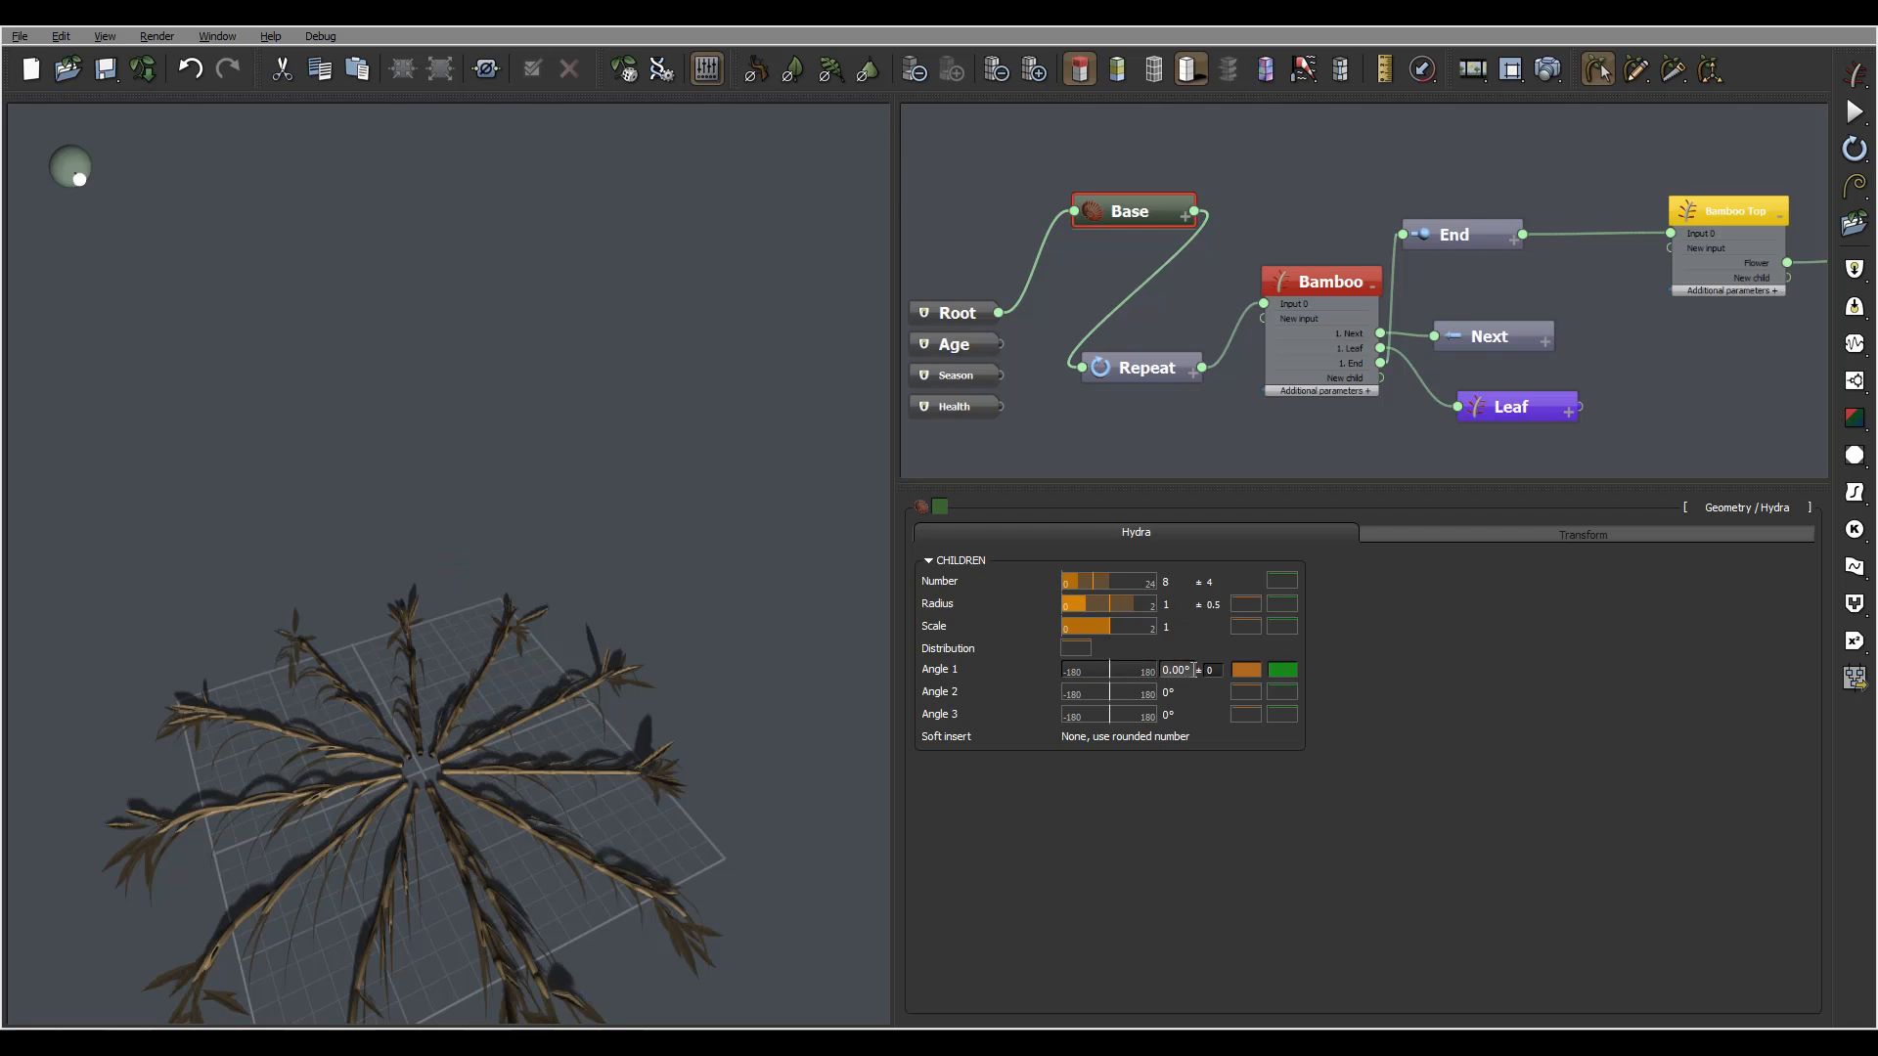
text(85)
key(Return)
click(1218, 672)
text(10)
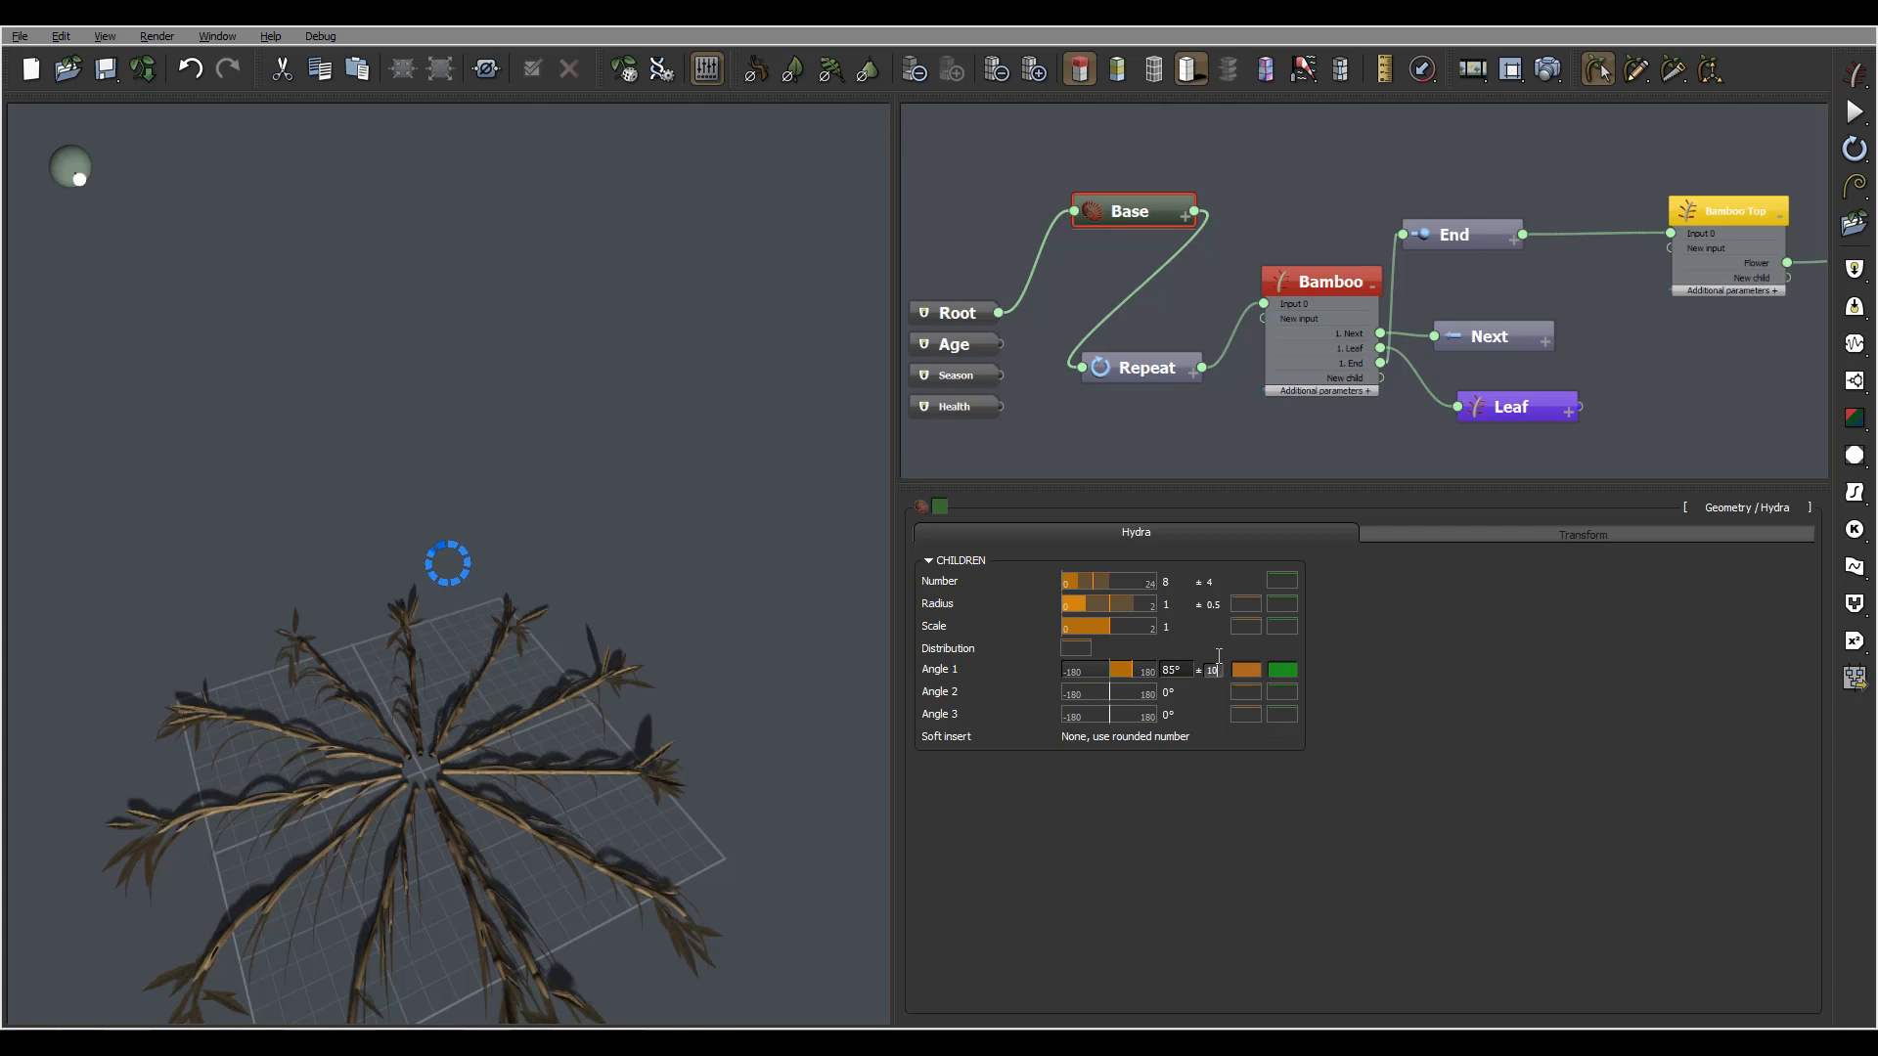
key(Return)
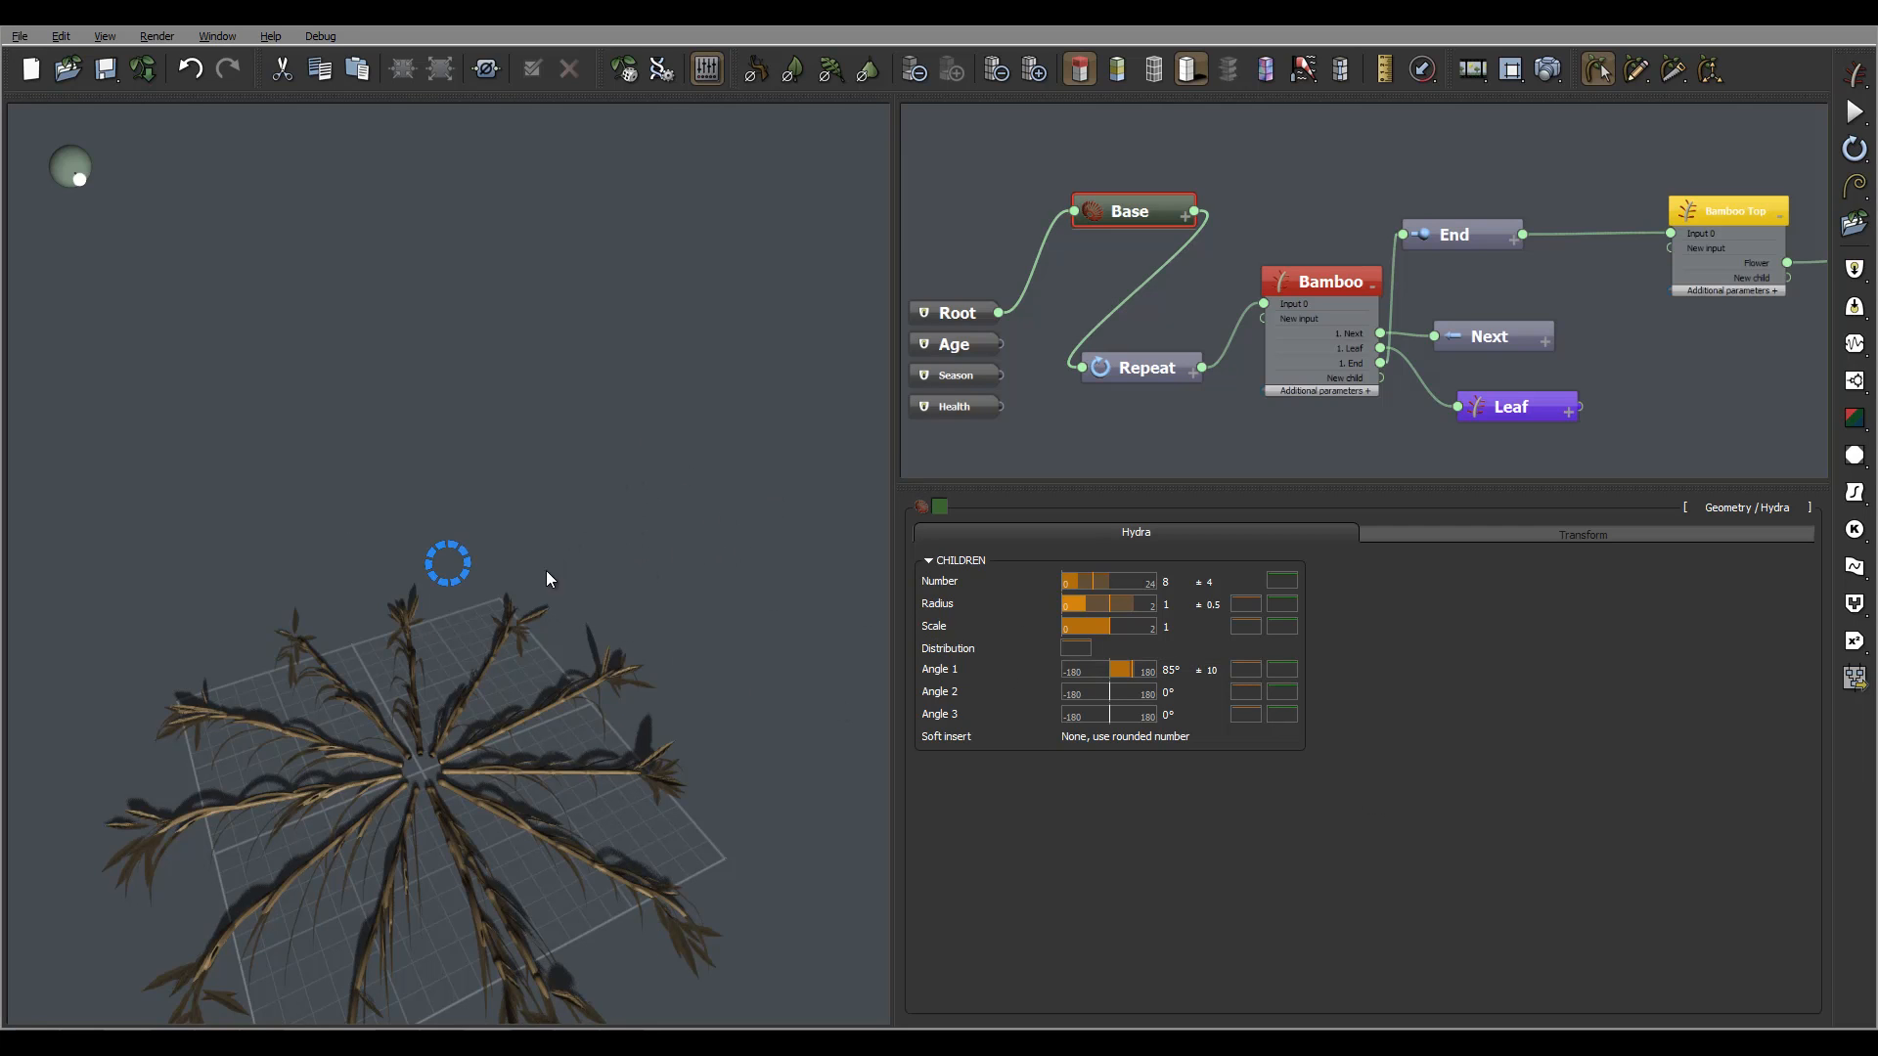
right_drag(538, 637, 530, 544)
scroll(474, 682, up, 3)
right_drag(473, 682, 468, 645)
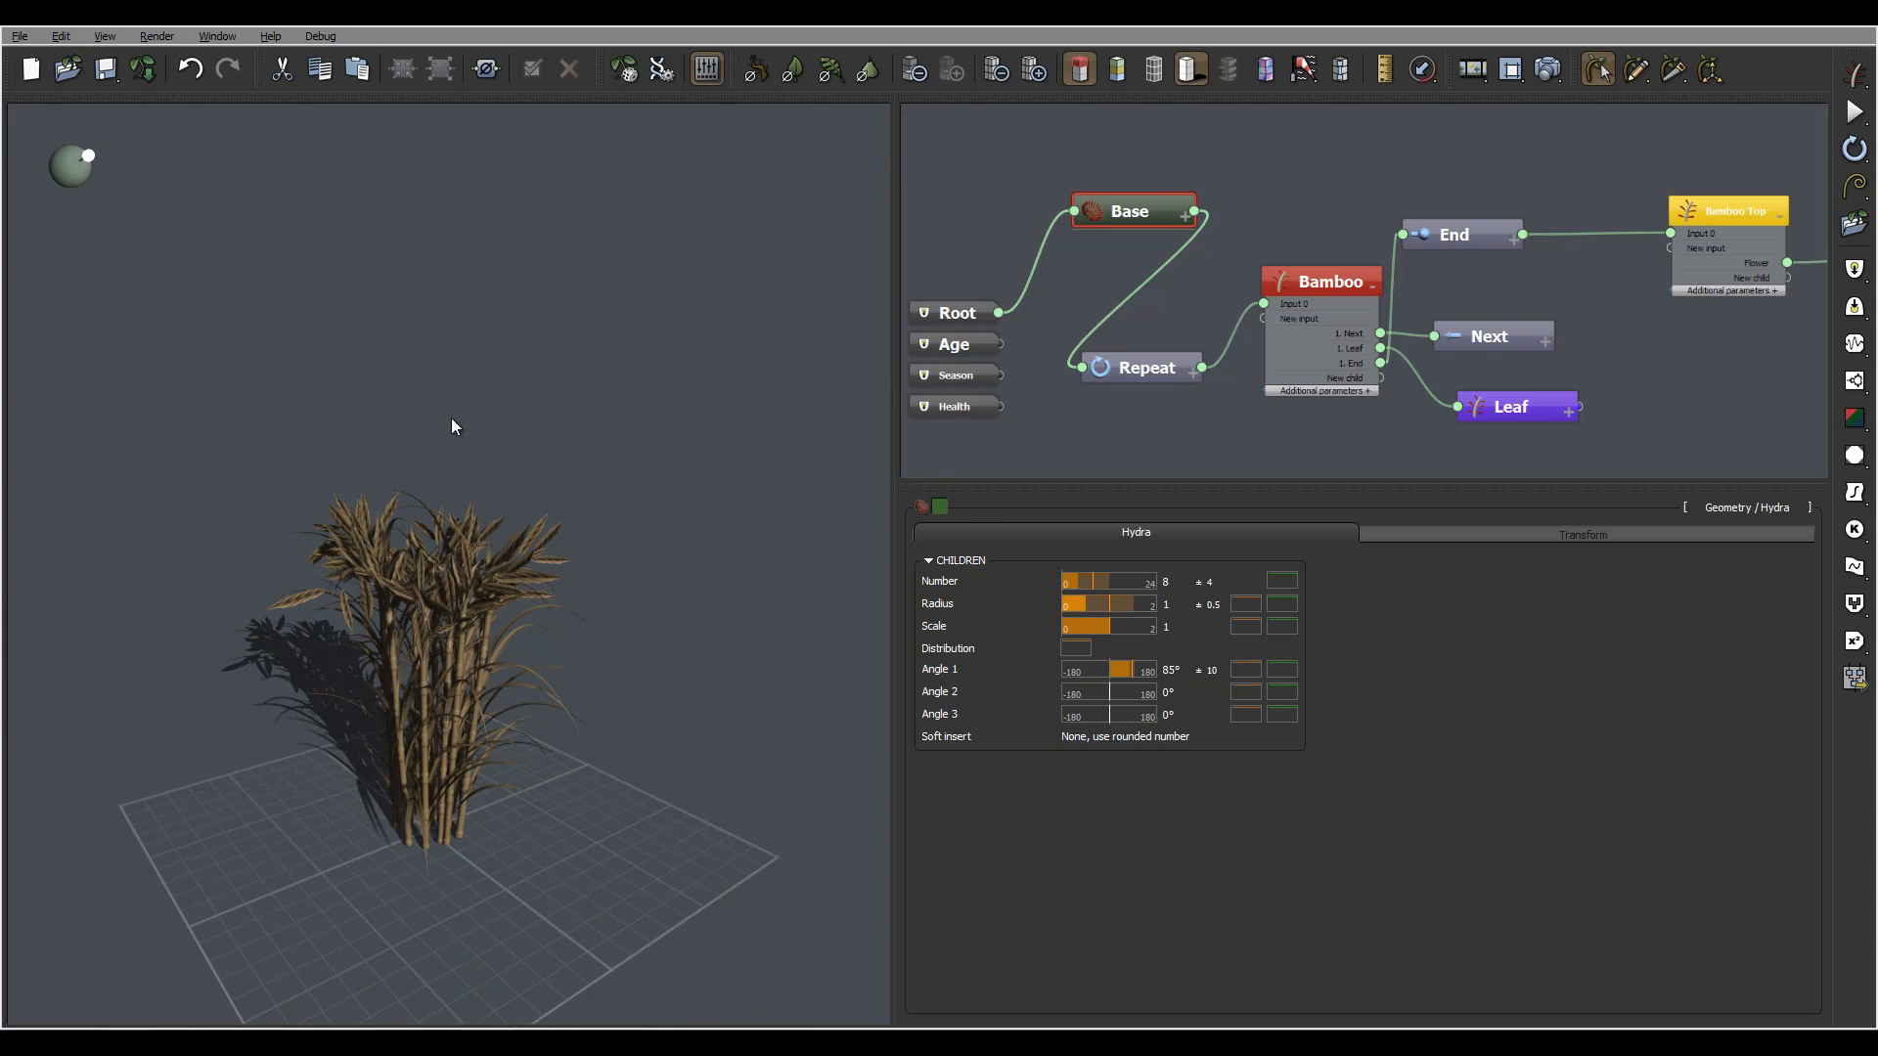
right_drag(567, 585, 443, 515)
right_drag(560, 562, 567, 517)
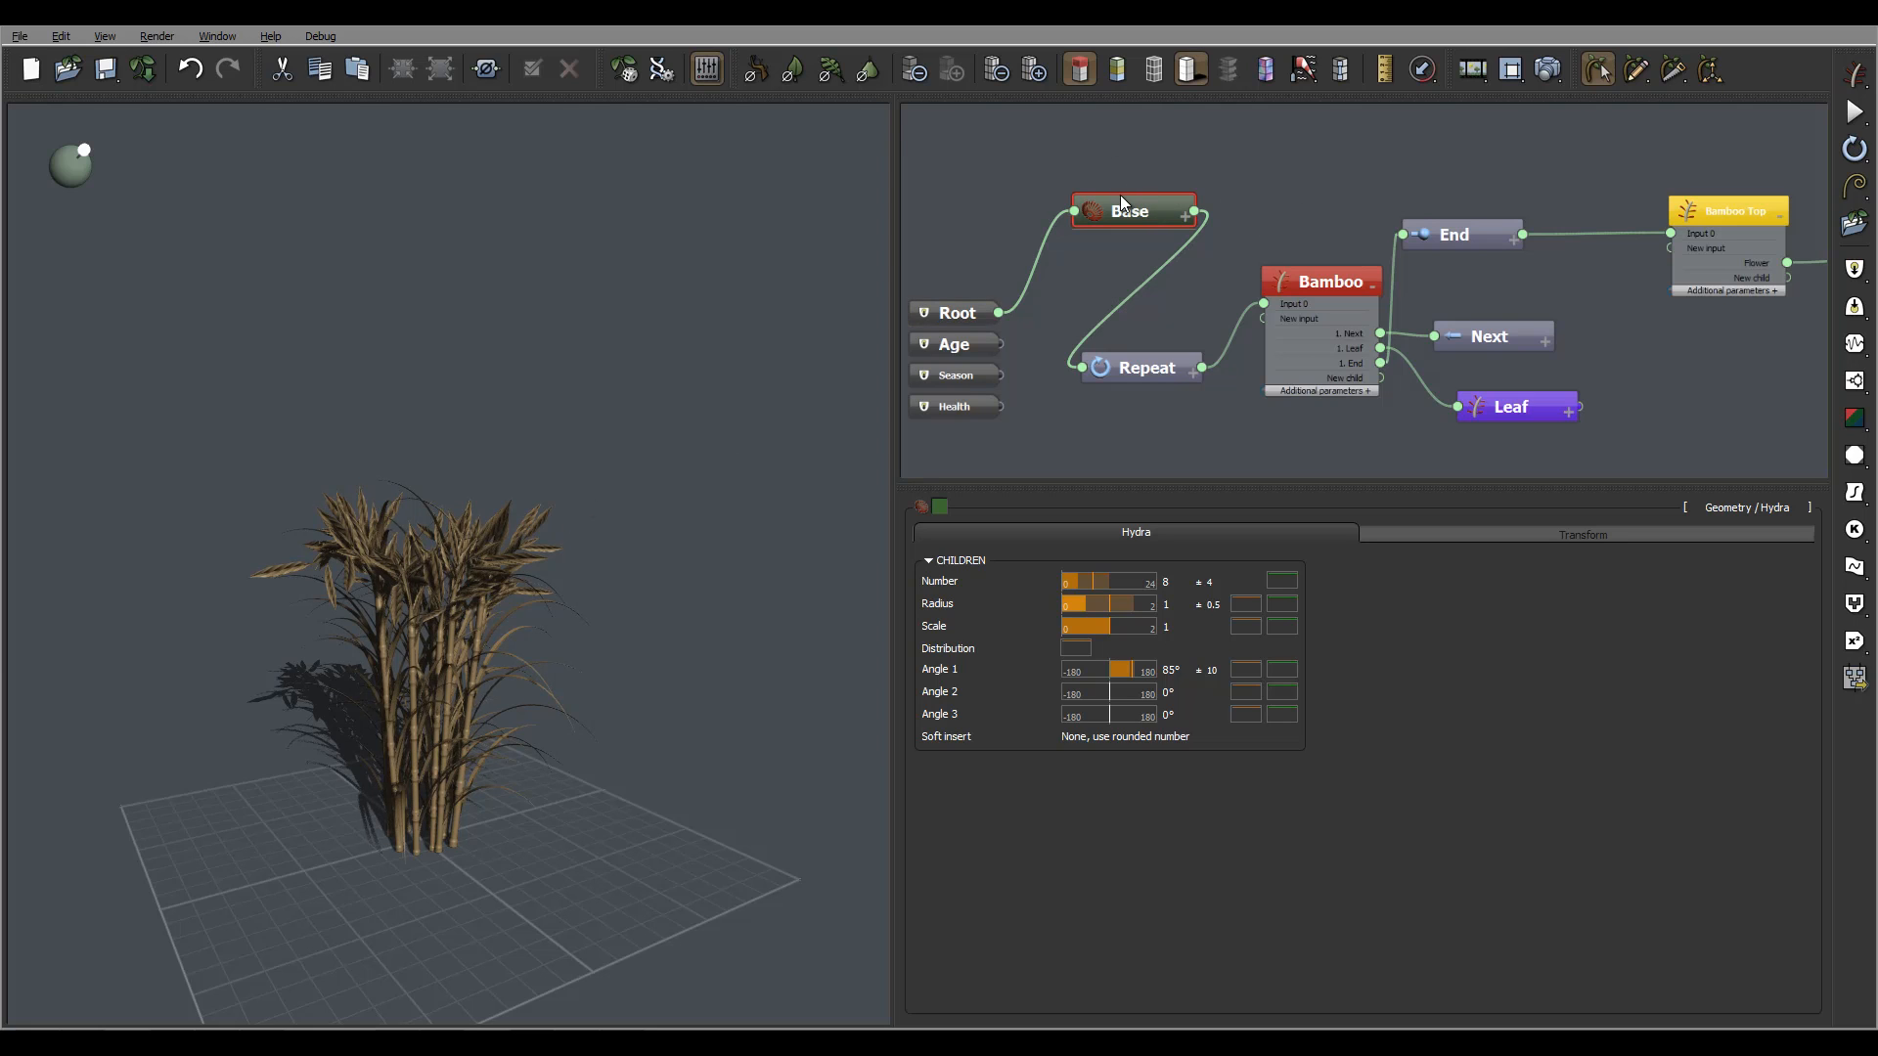
Colour the Bamboo segment's body material with the mapped picture bamboo.jpg from the GrowPlant folder
click(1321, 277)
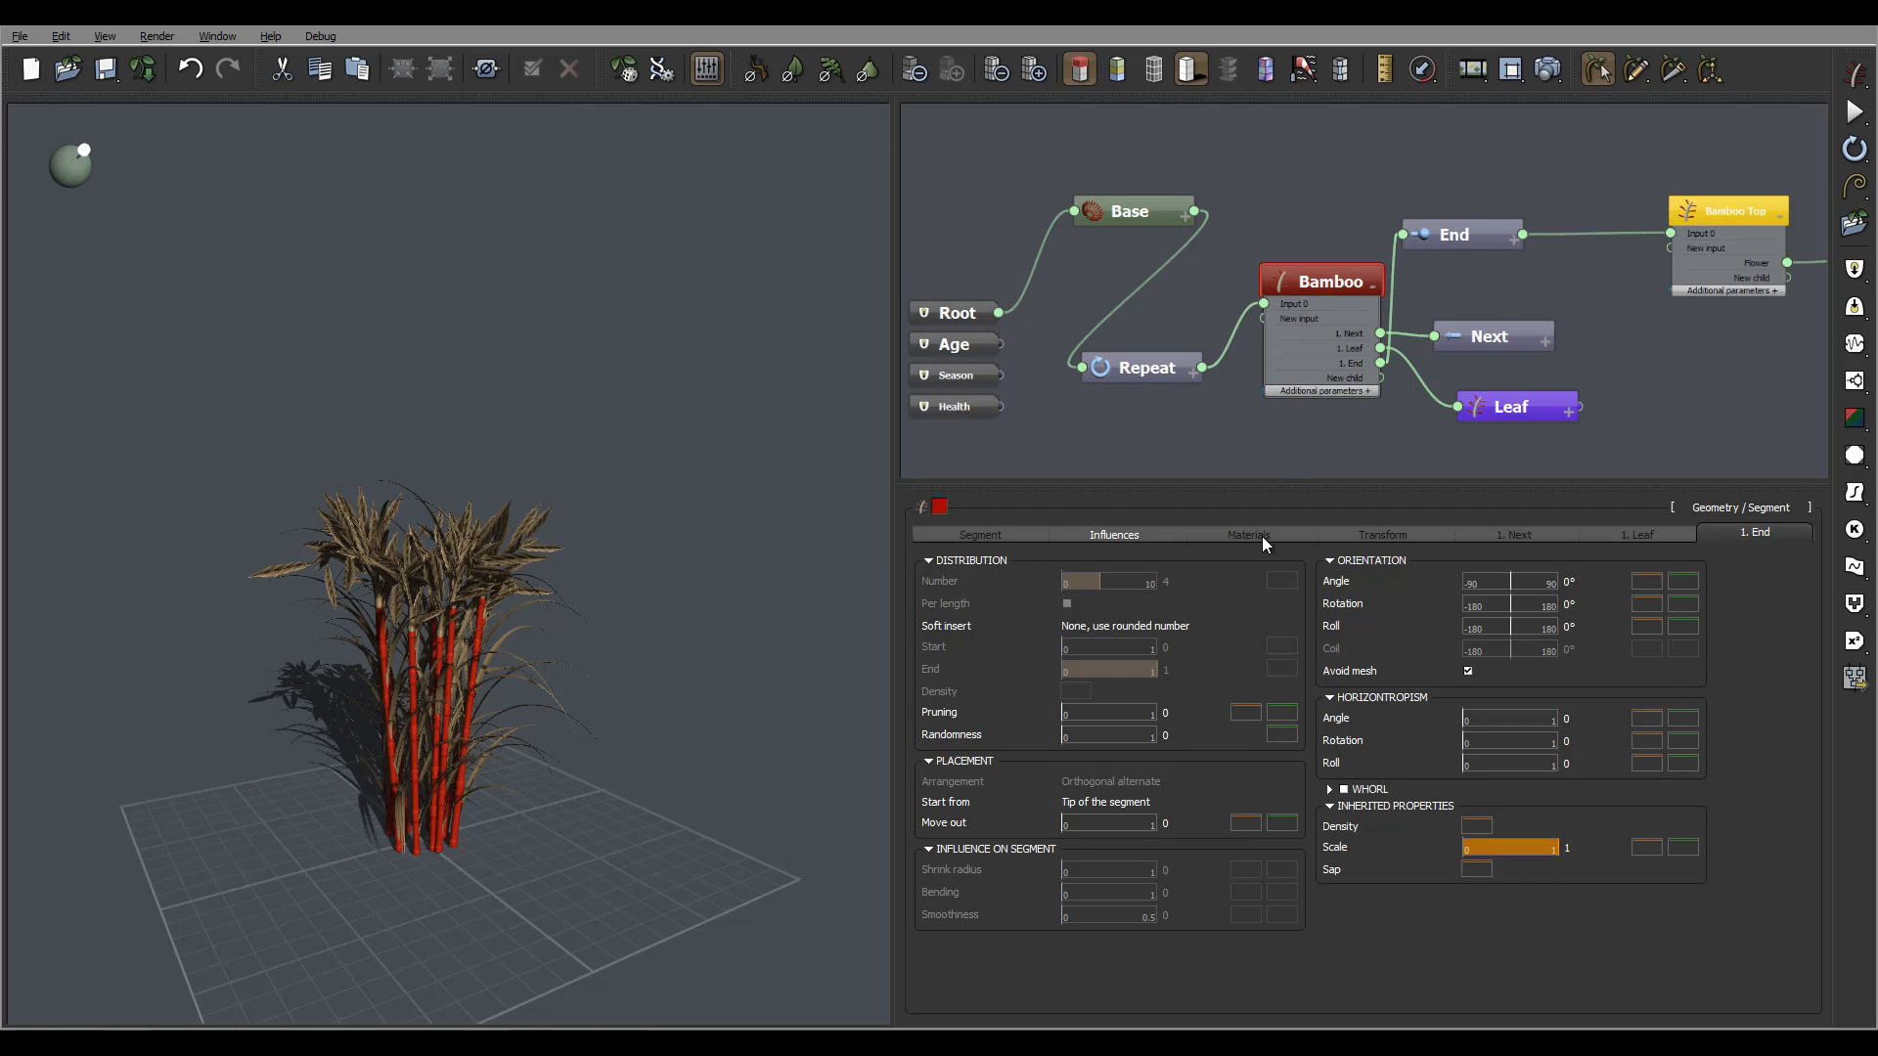
click(1247, 535)
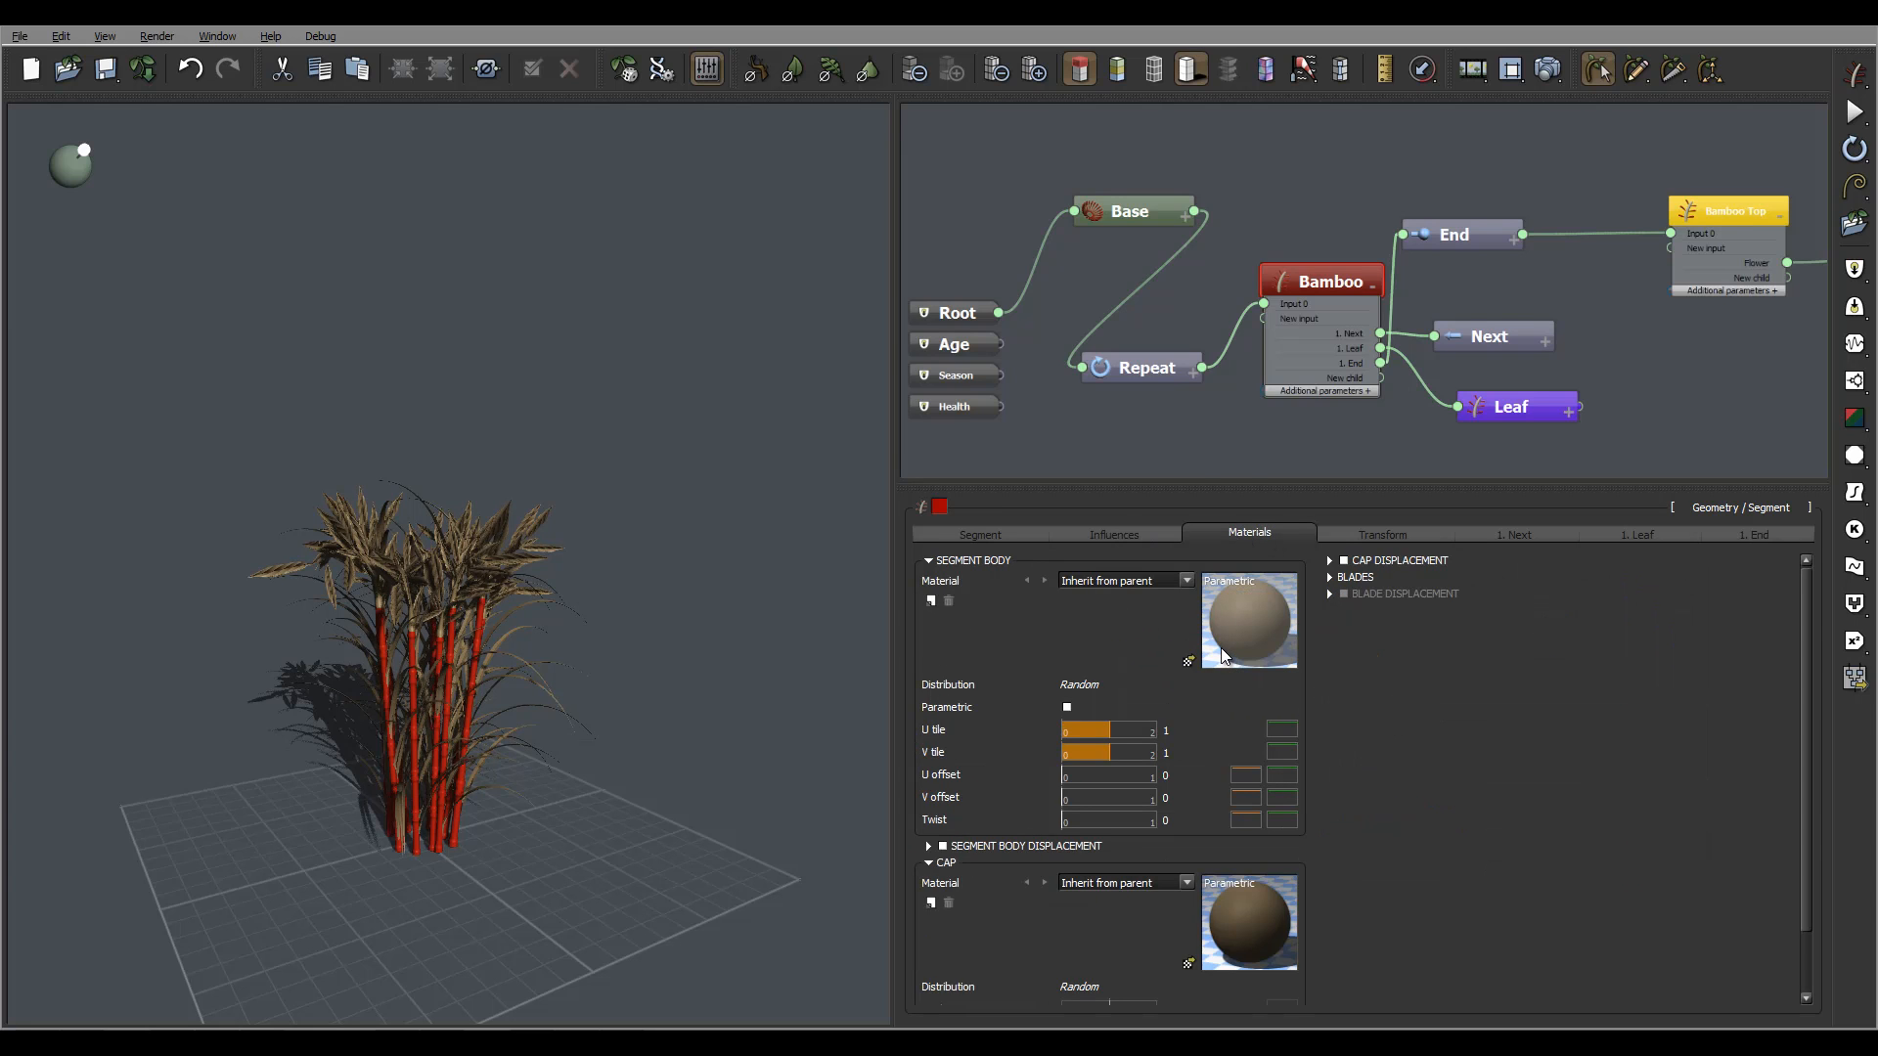
double_click(1222, 656)
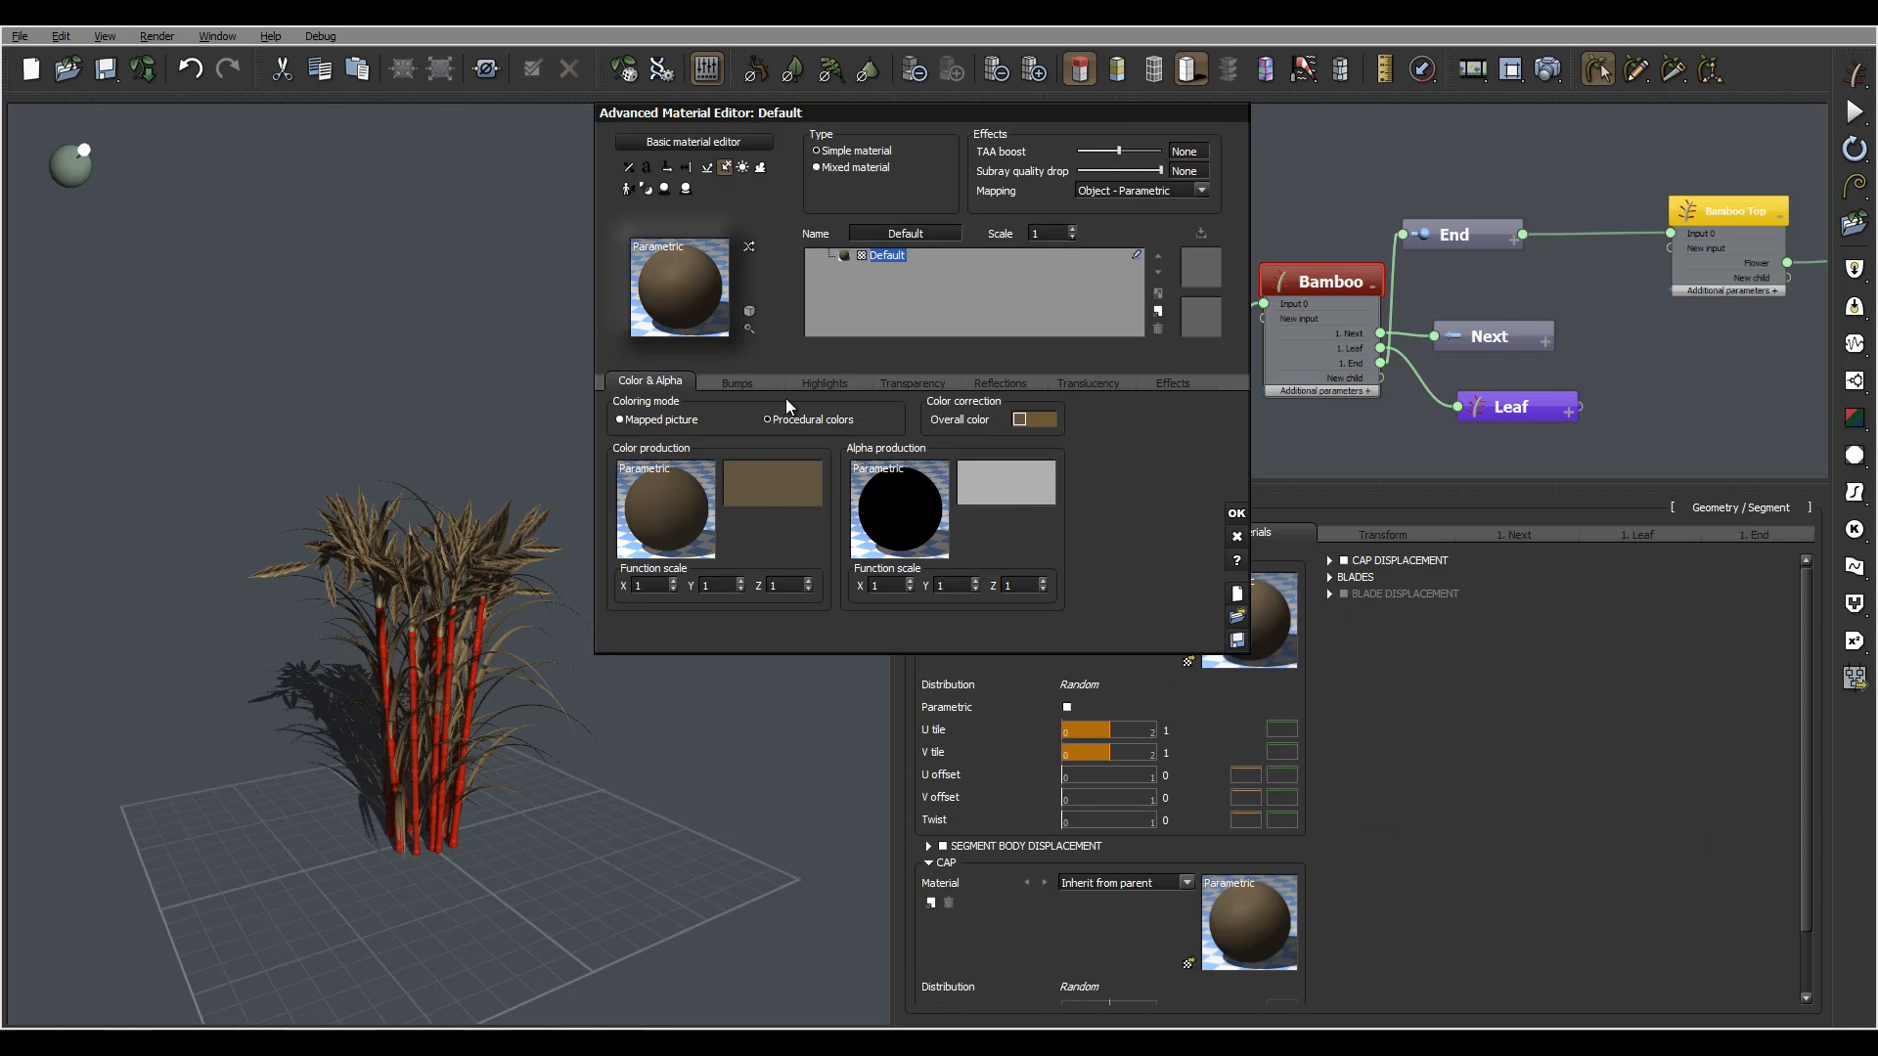
click(735, 382)
click(653, 382)
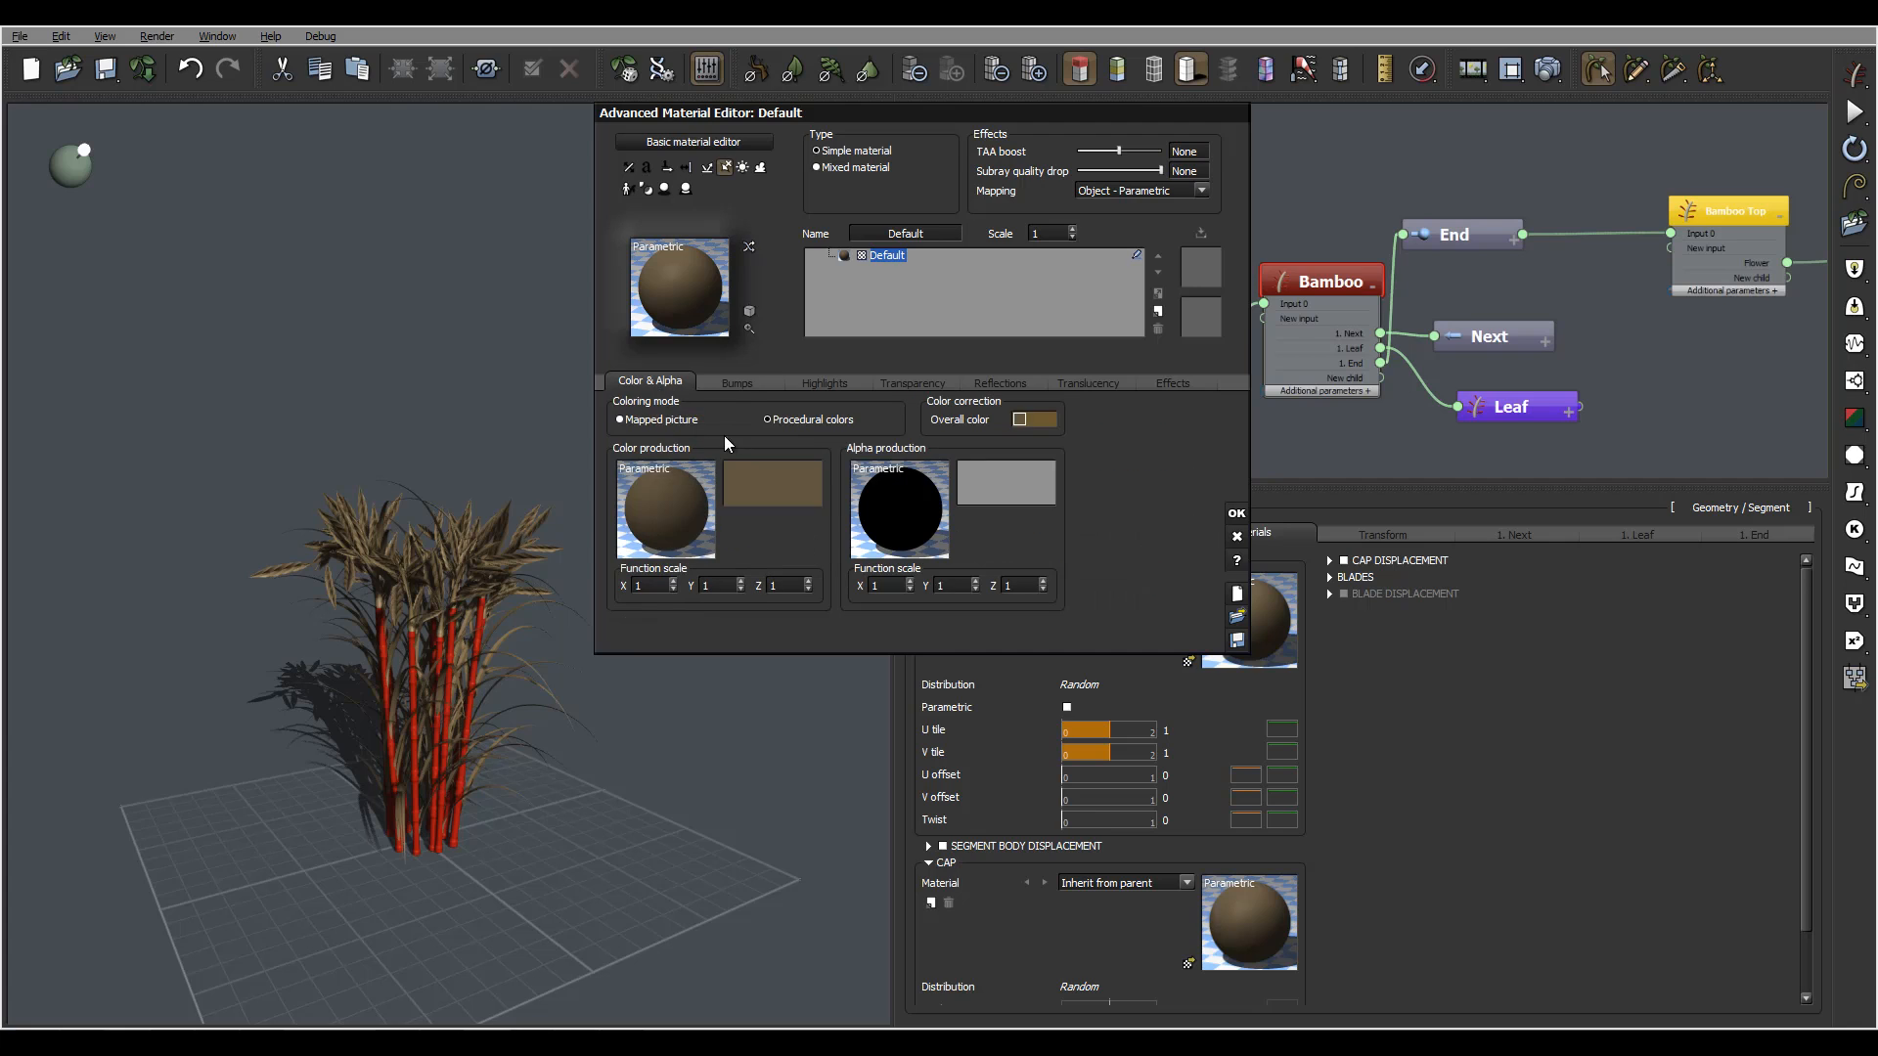
click(653, 424)
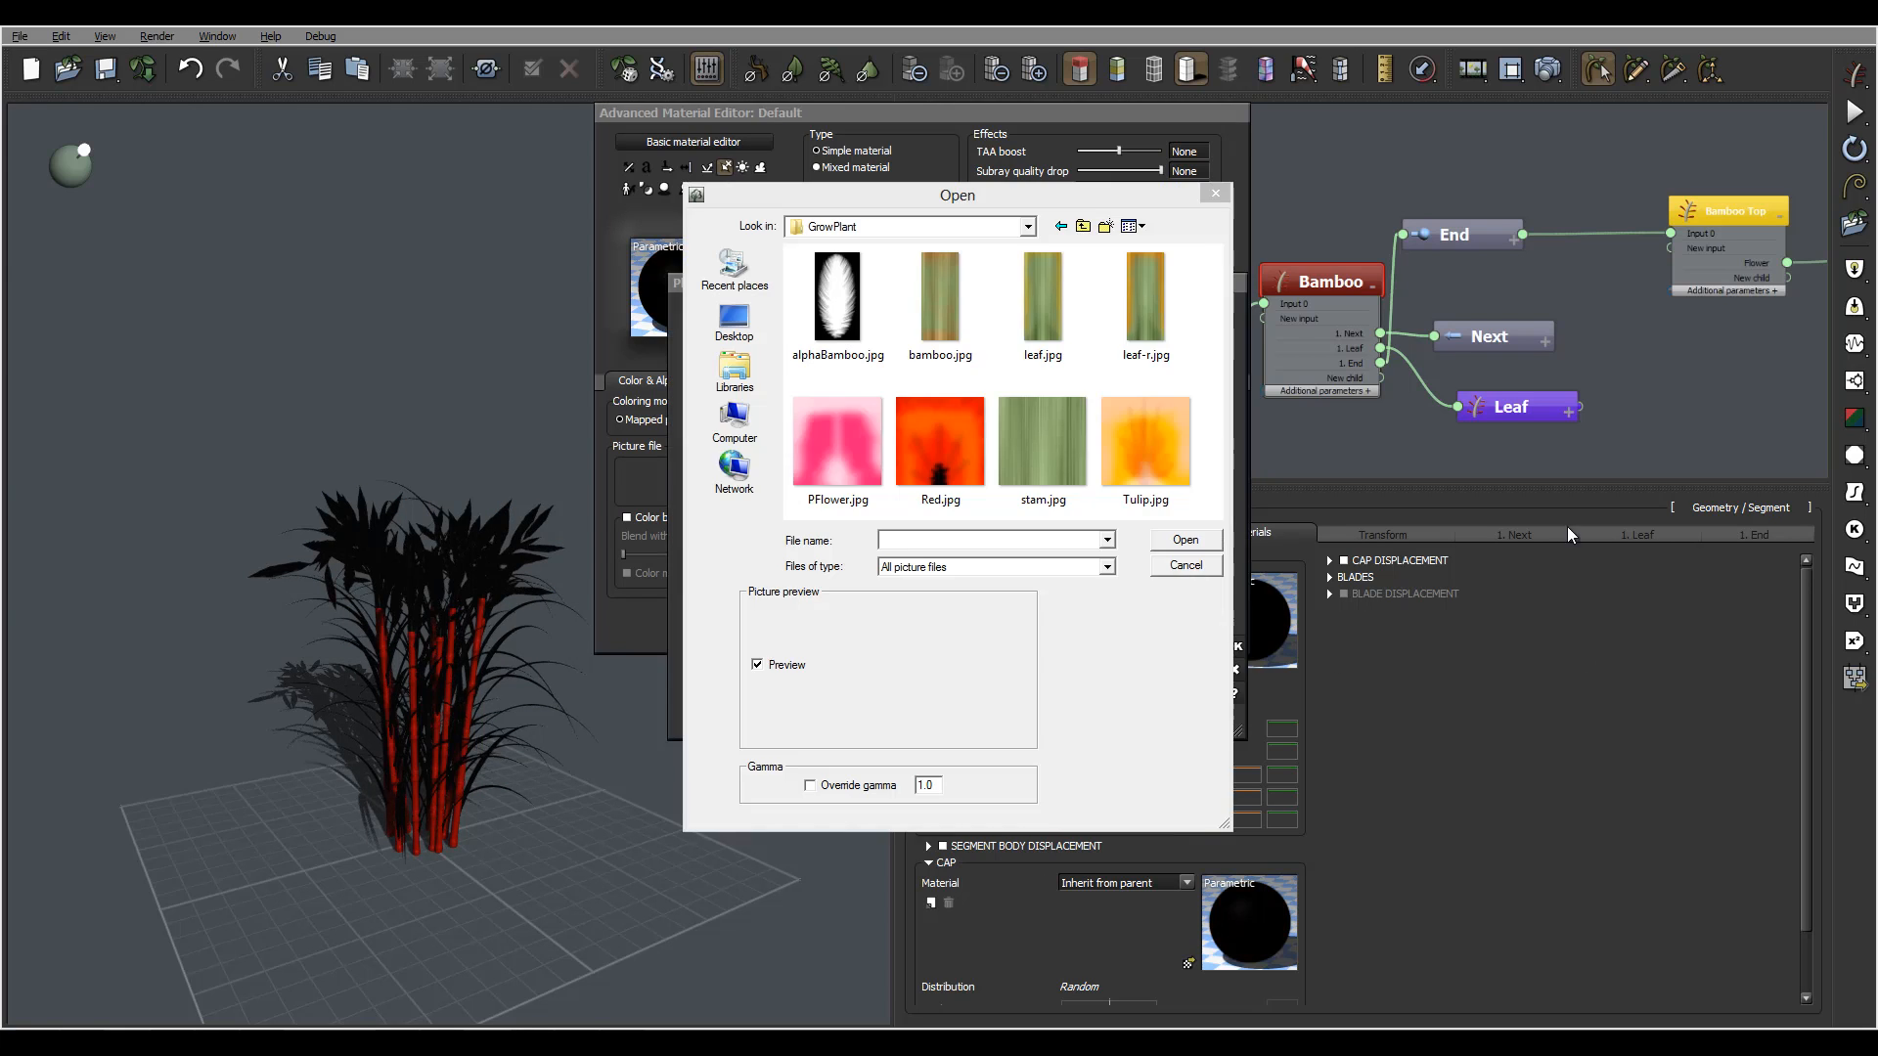
click(937, 298)
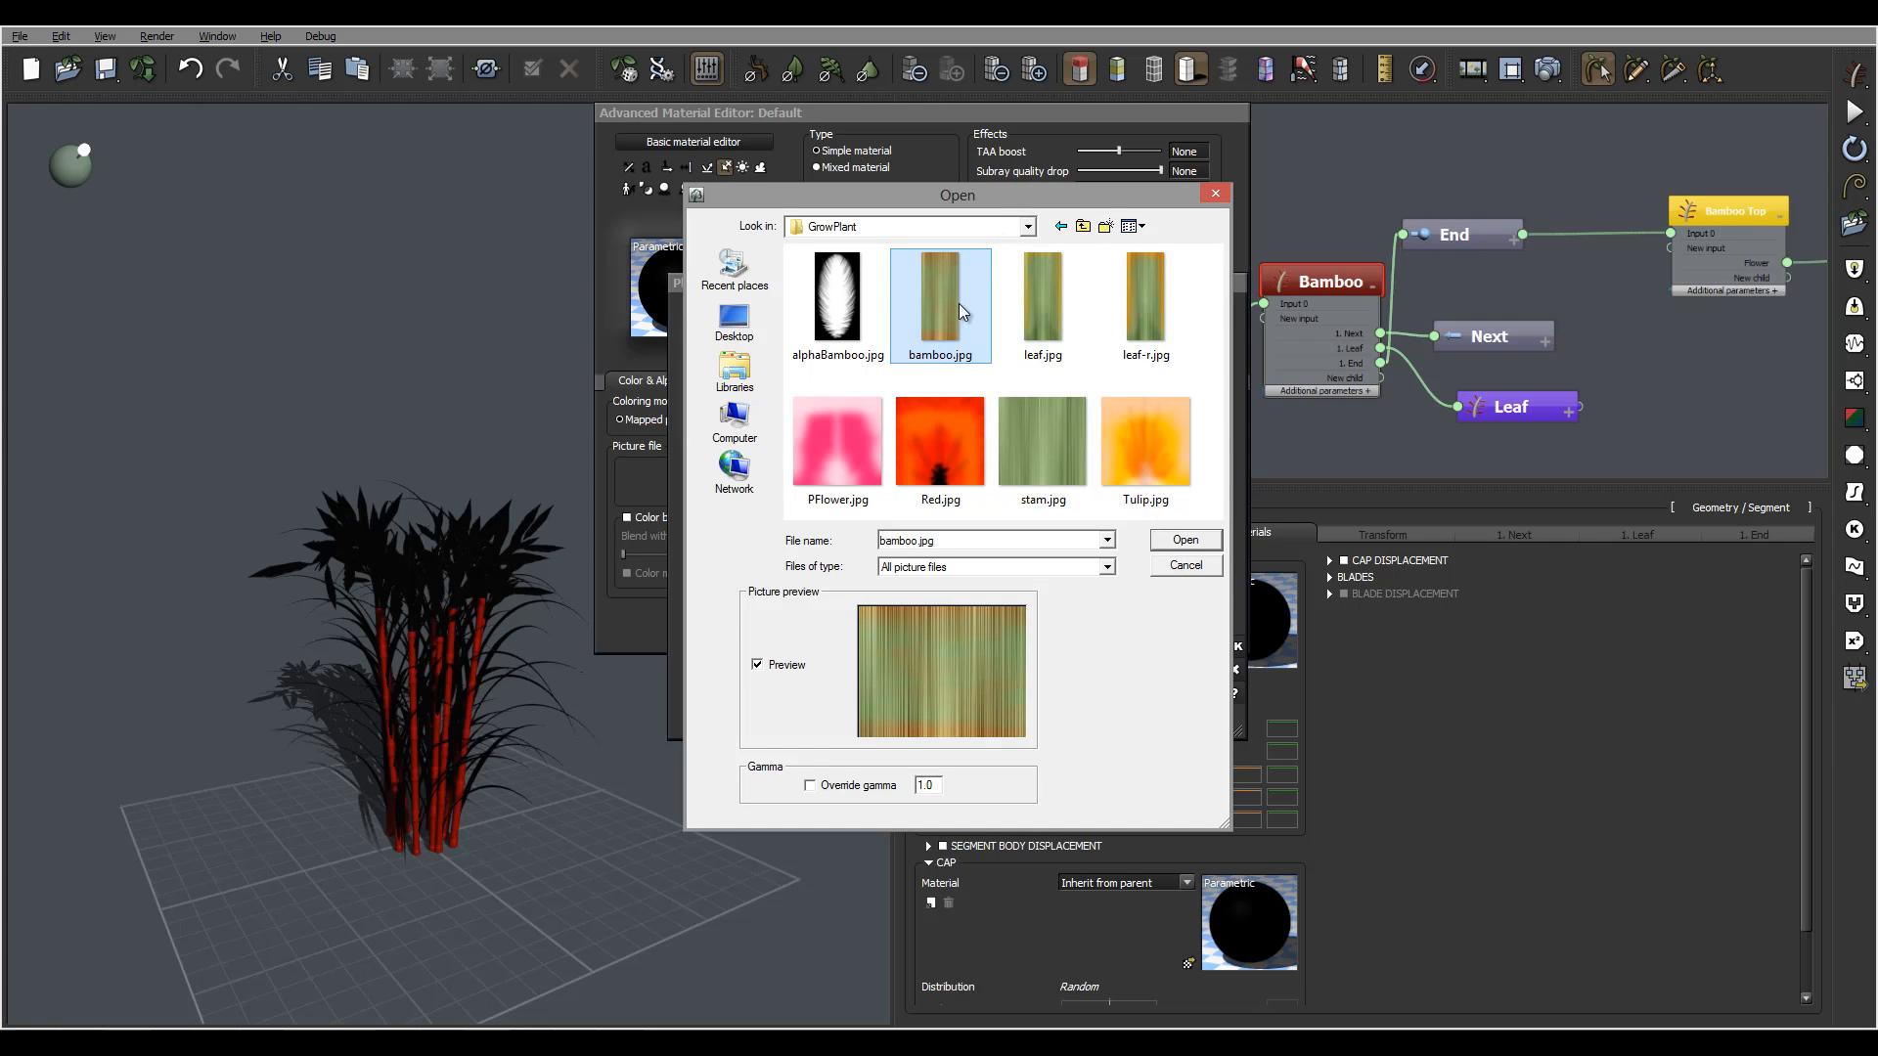
click(1164, 541)
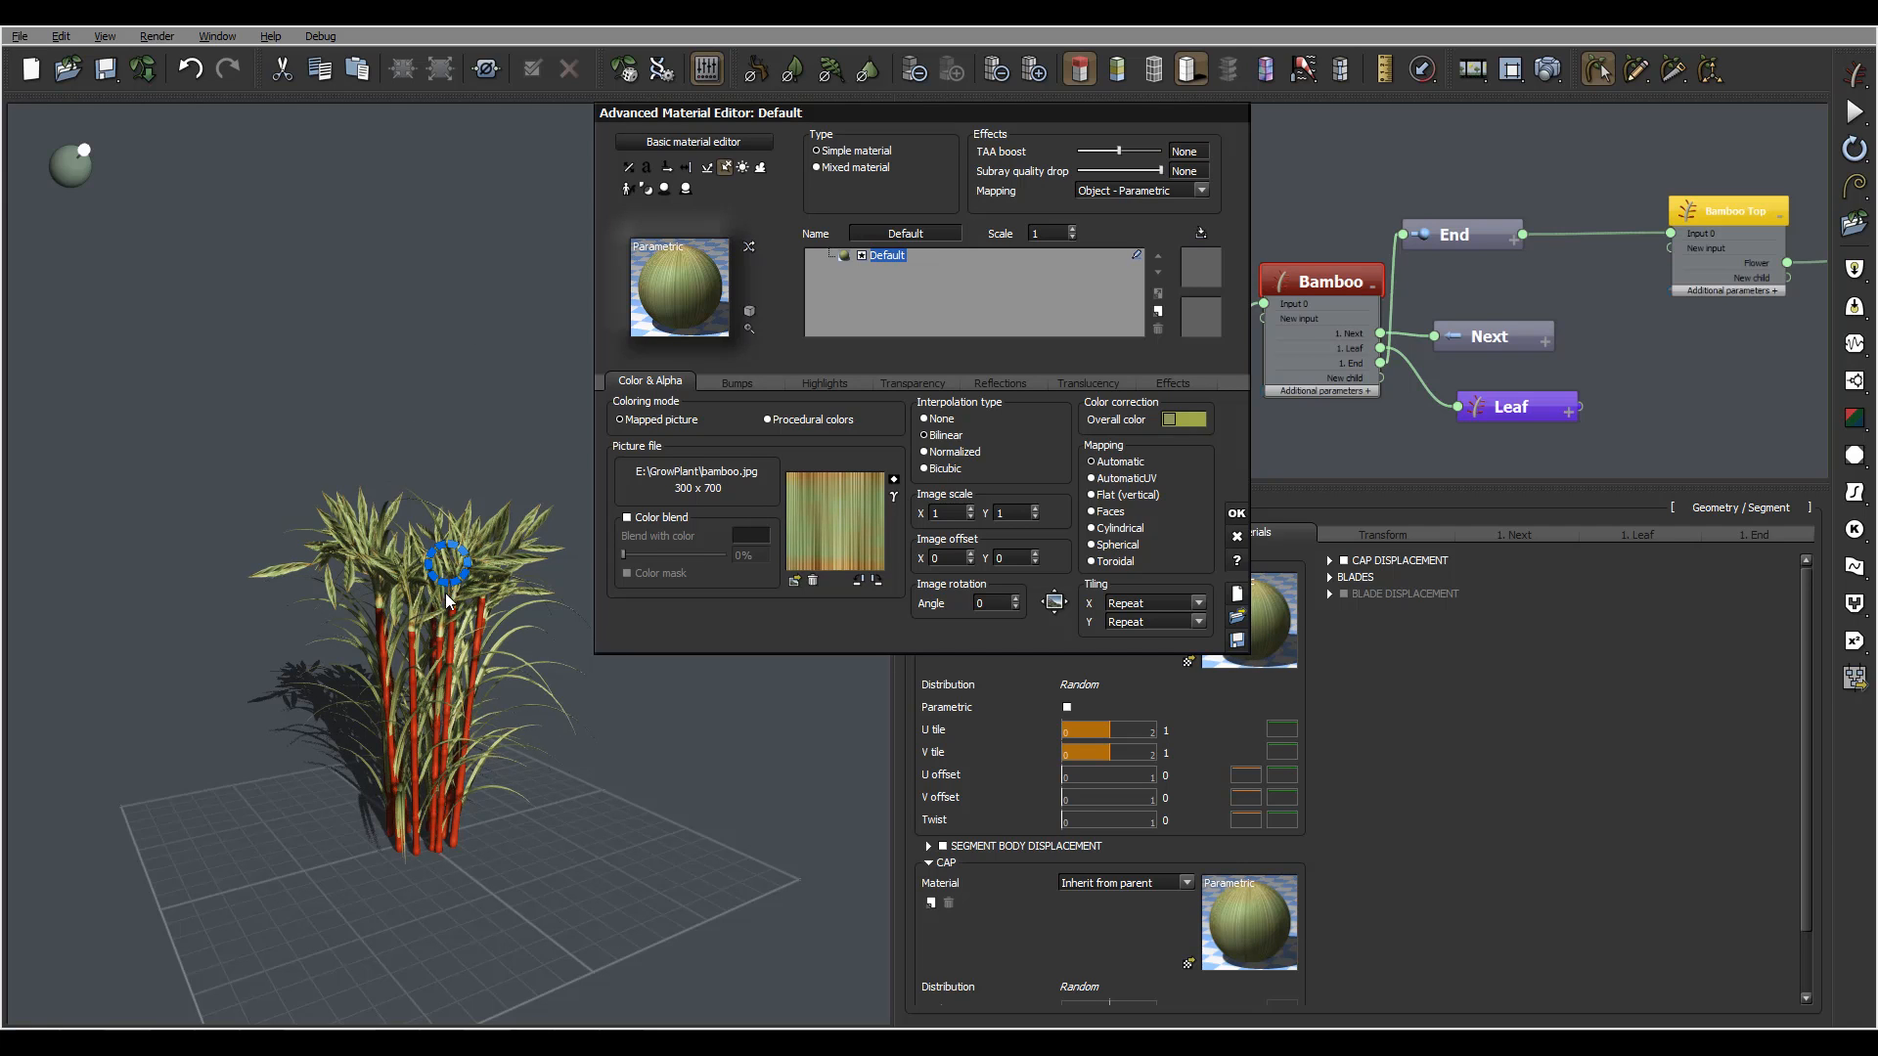
click(1236, 517)
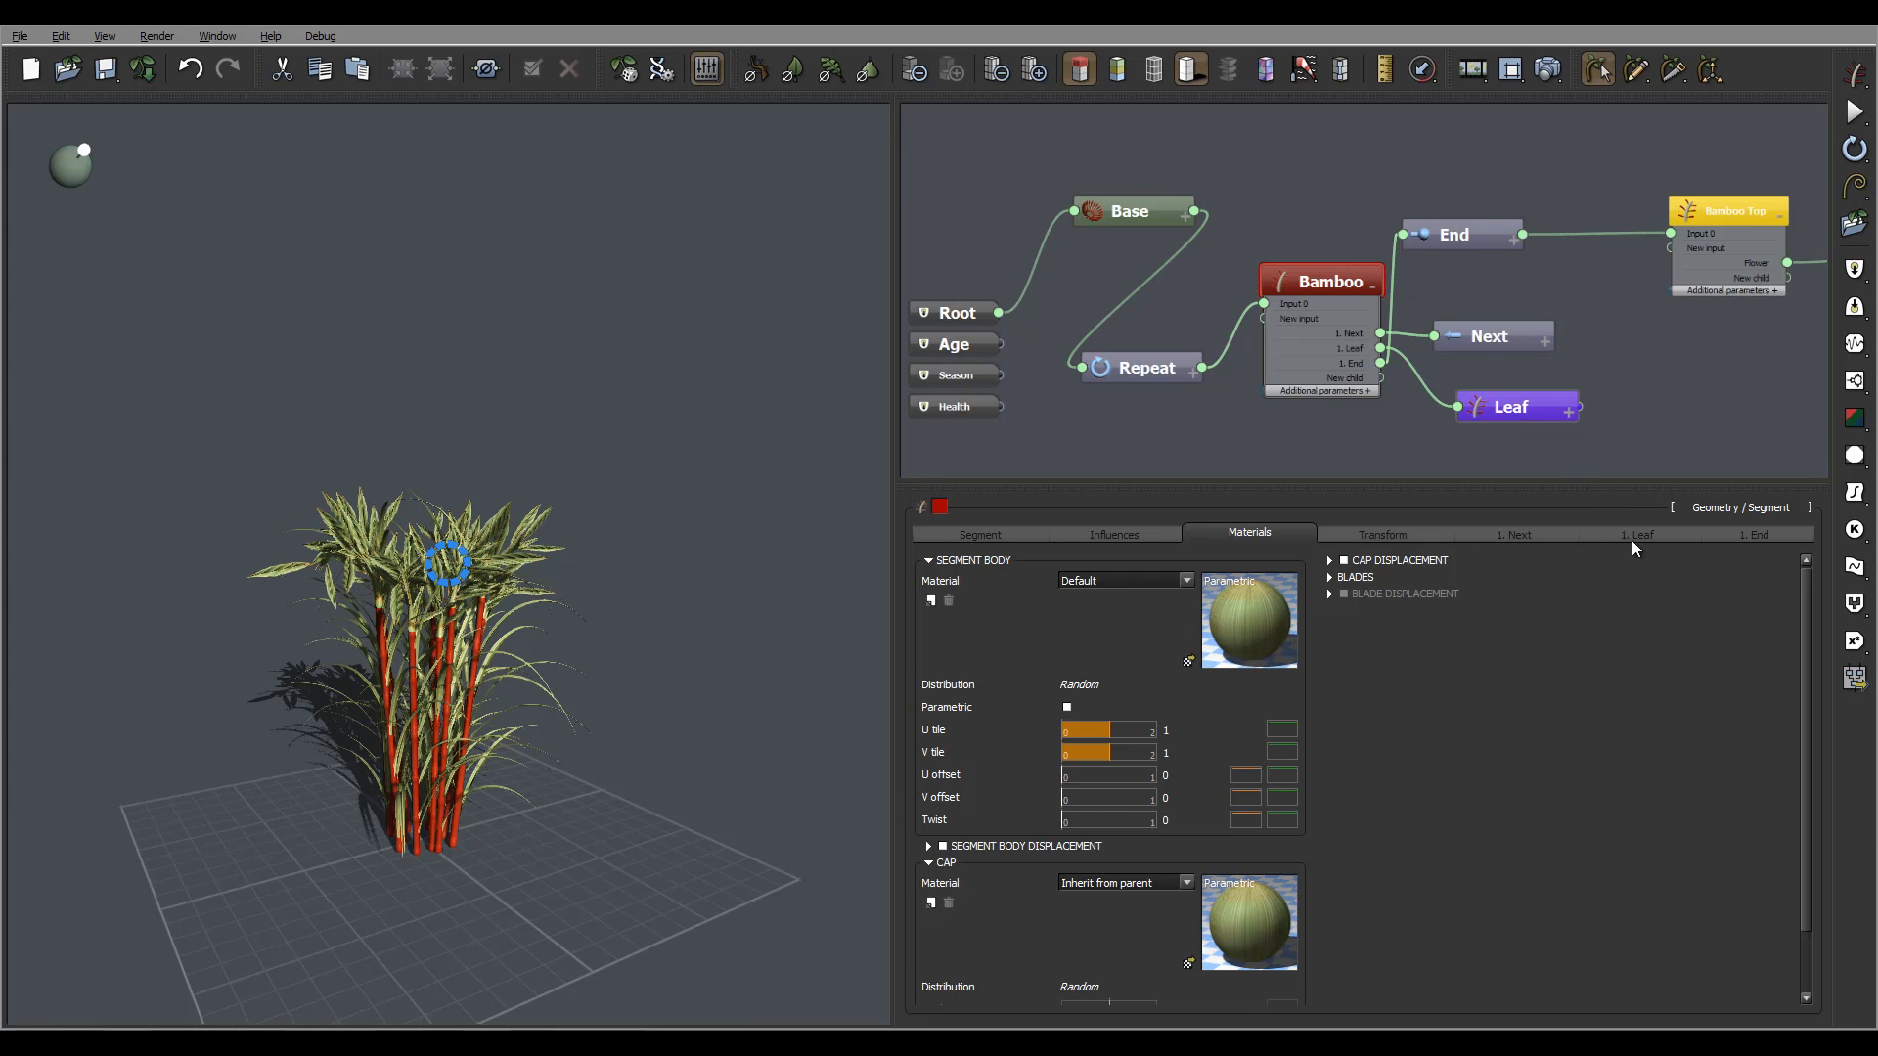
Assign a Default material to the Leaf segment's blades in place of the inherited one
click(1530, 410)
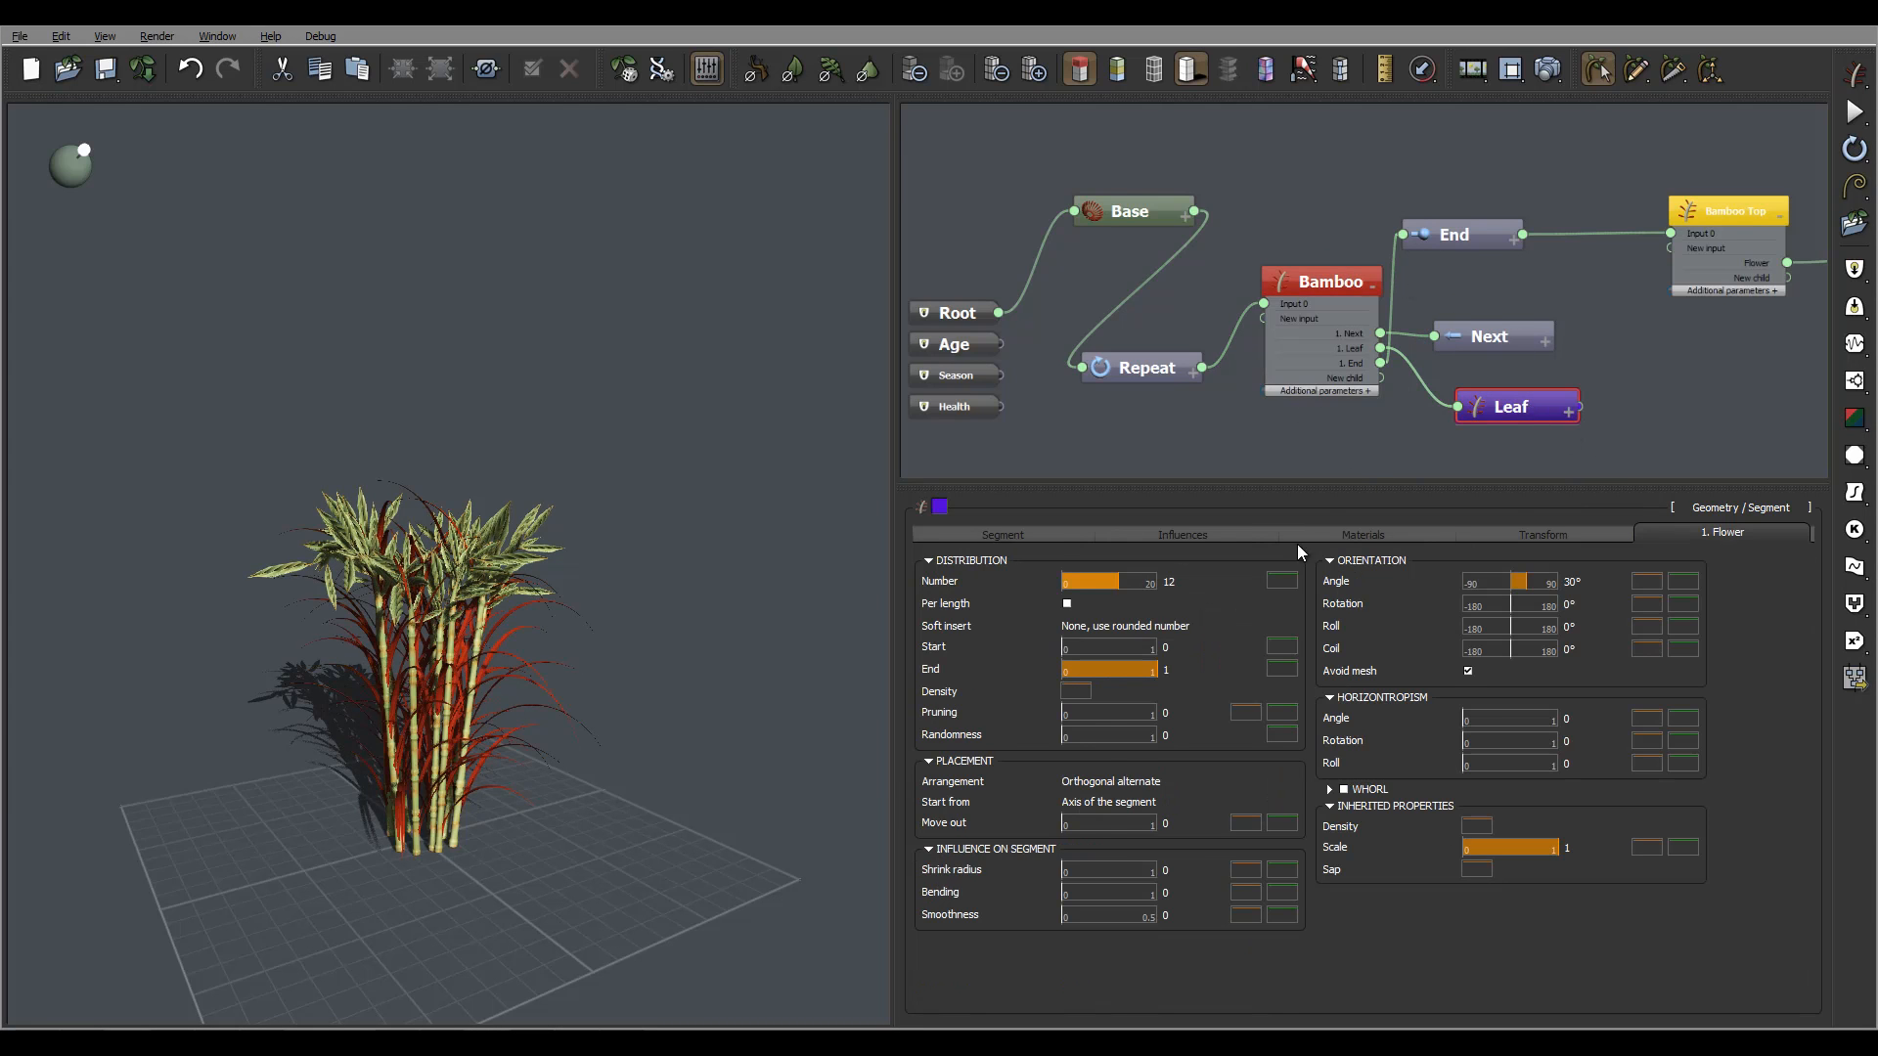
click(1311, 535)
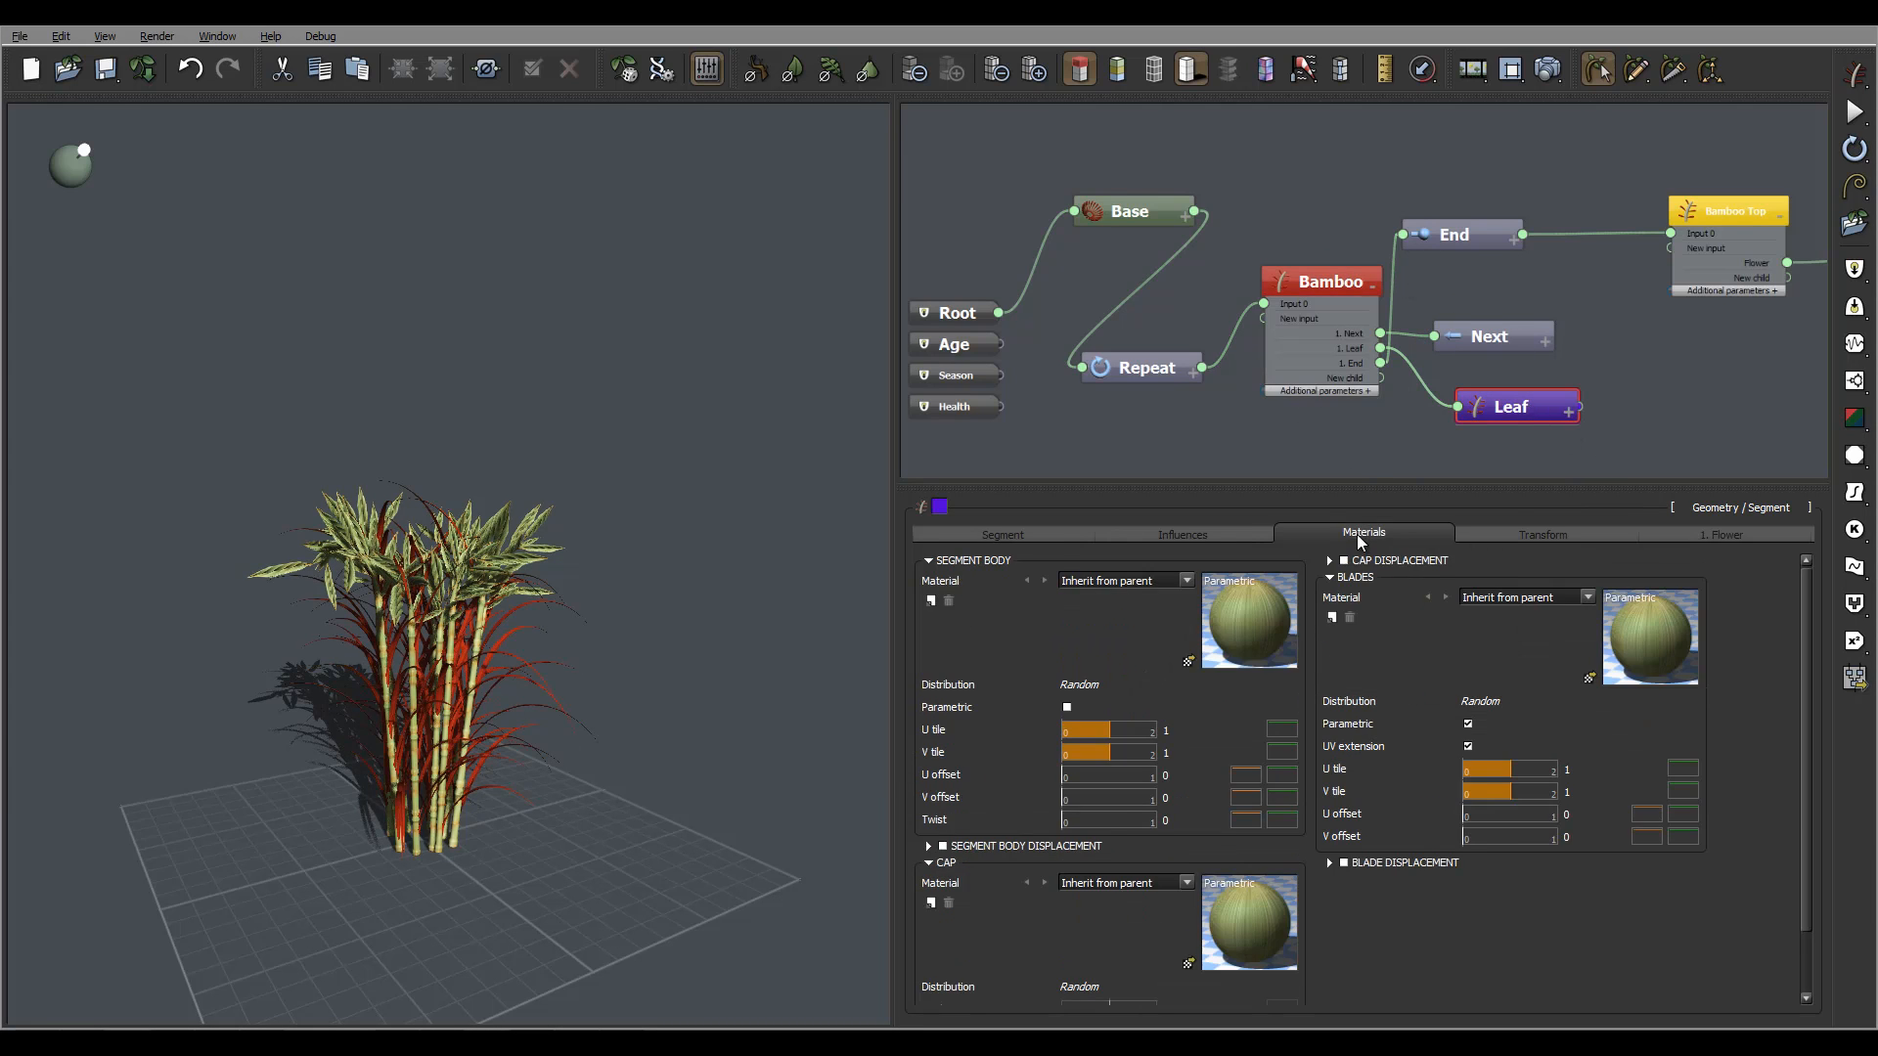
click(1591, 601)
click(1498, 638)
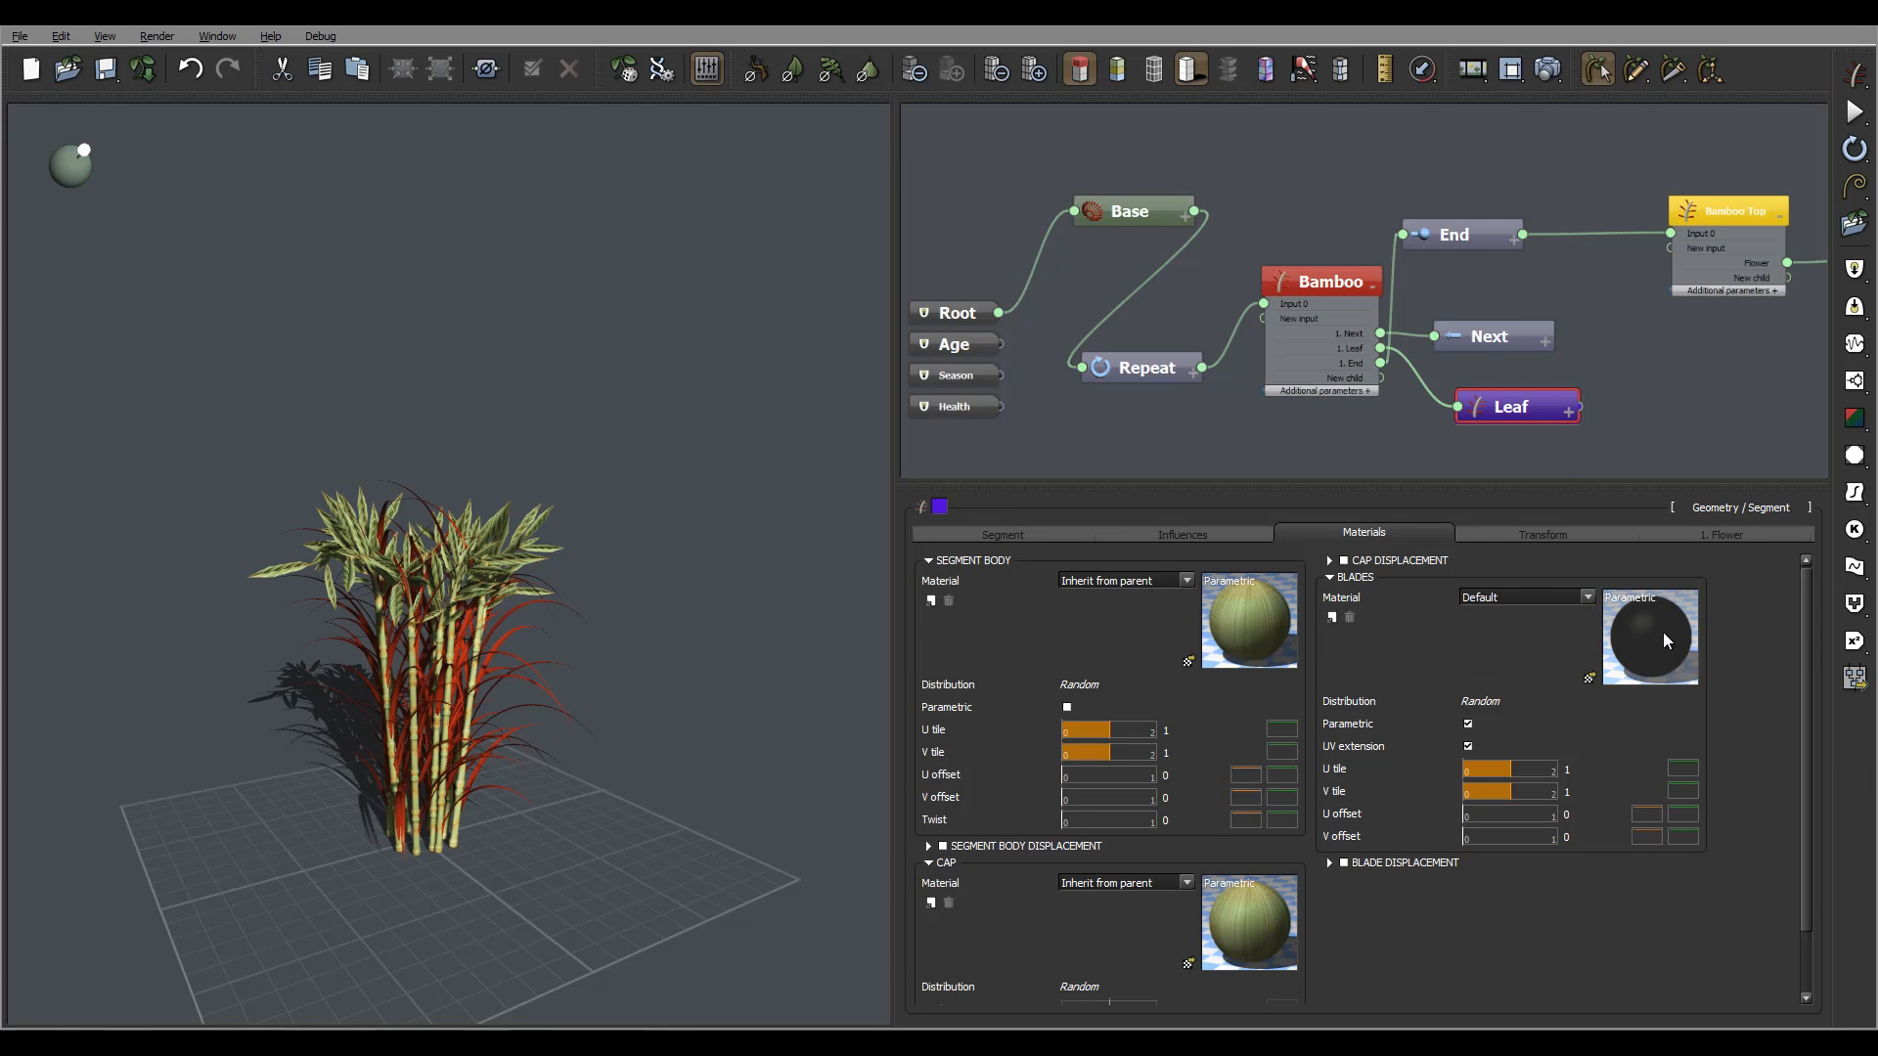
click(1588, 597)
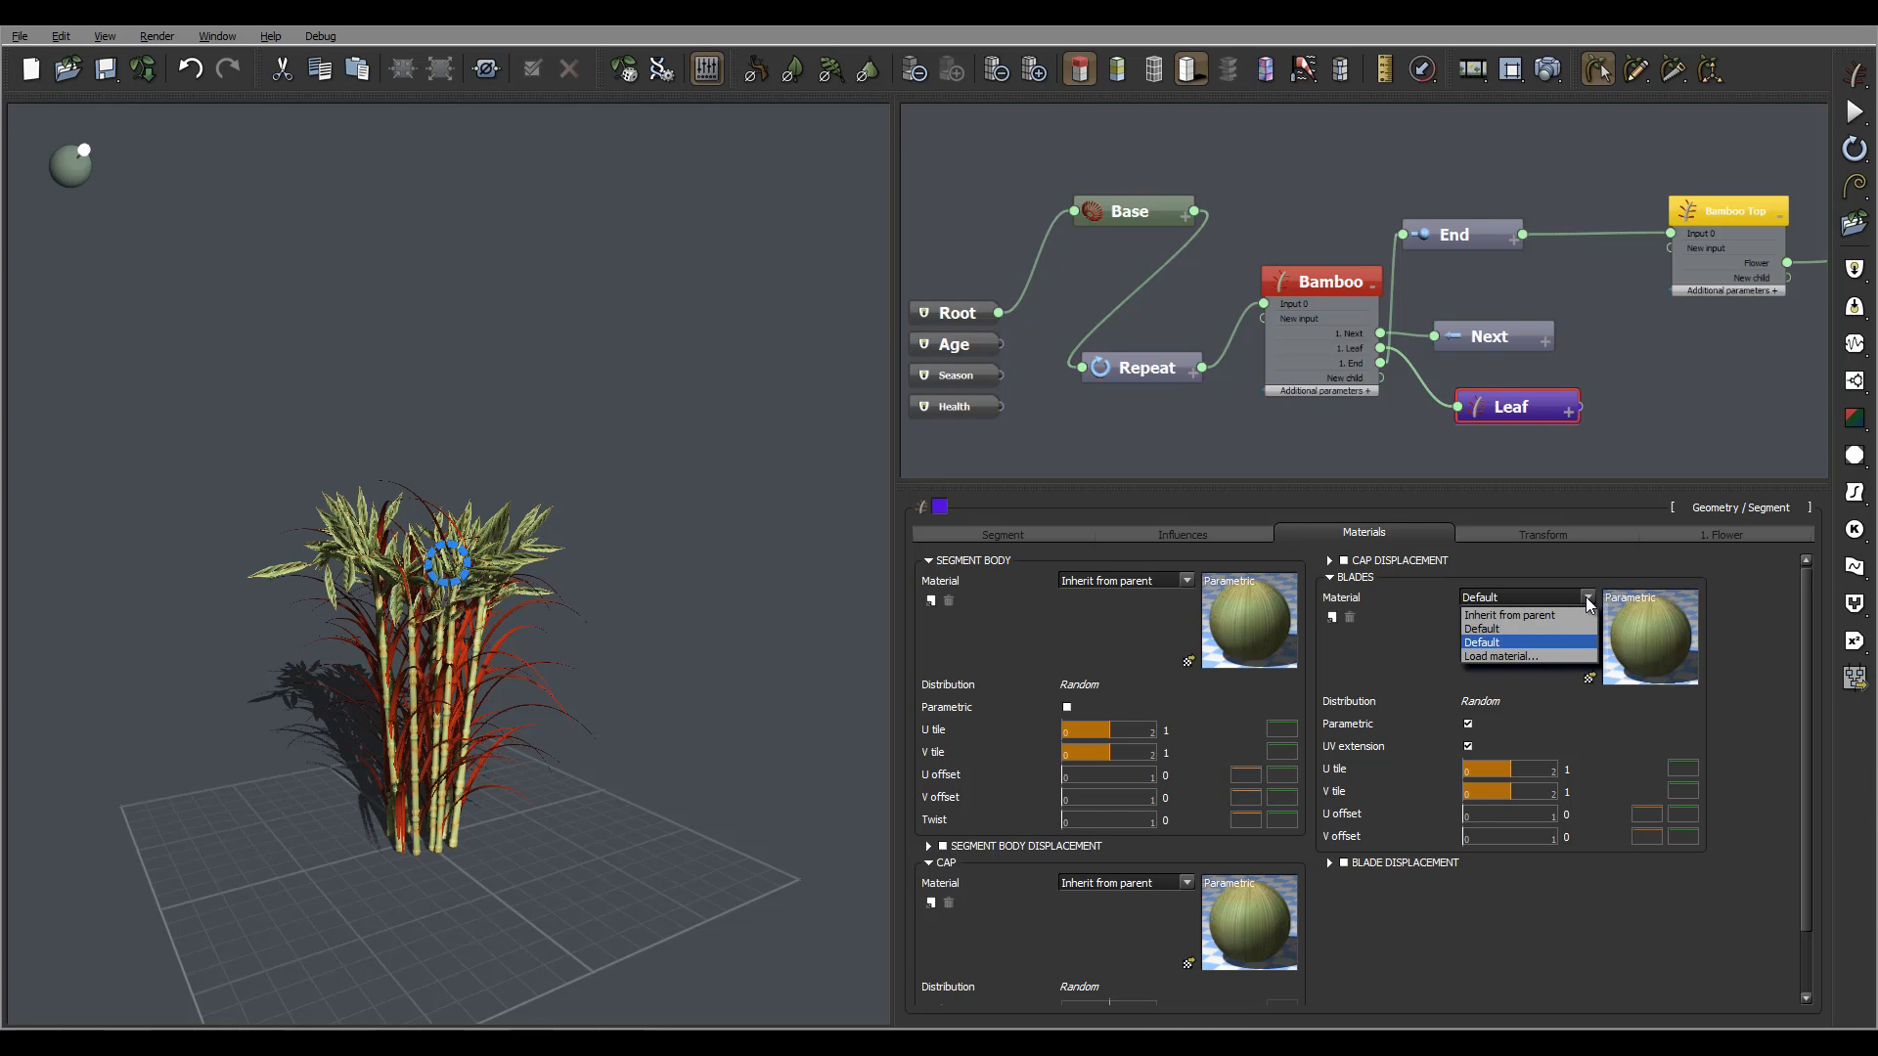
click(1551, 641)
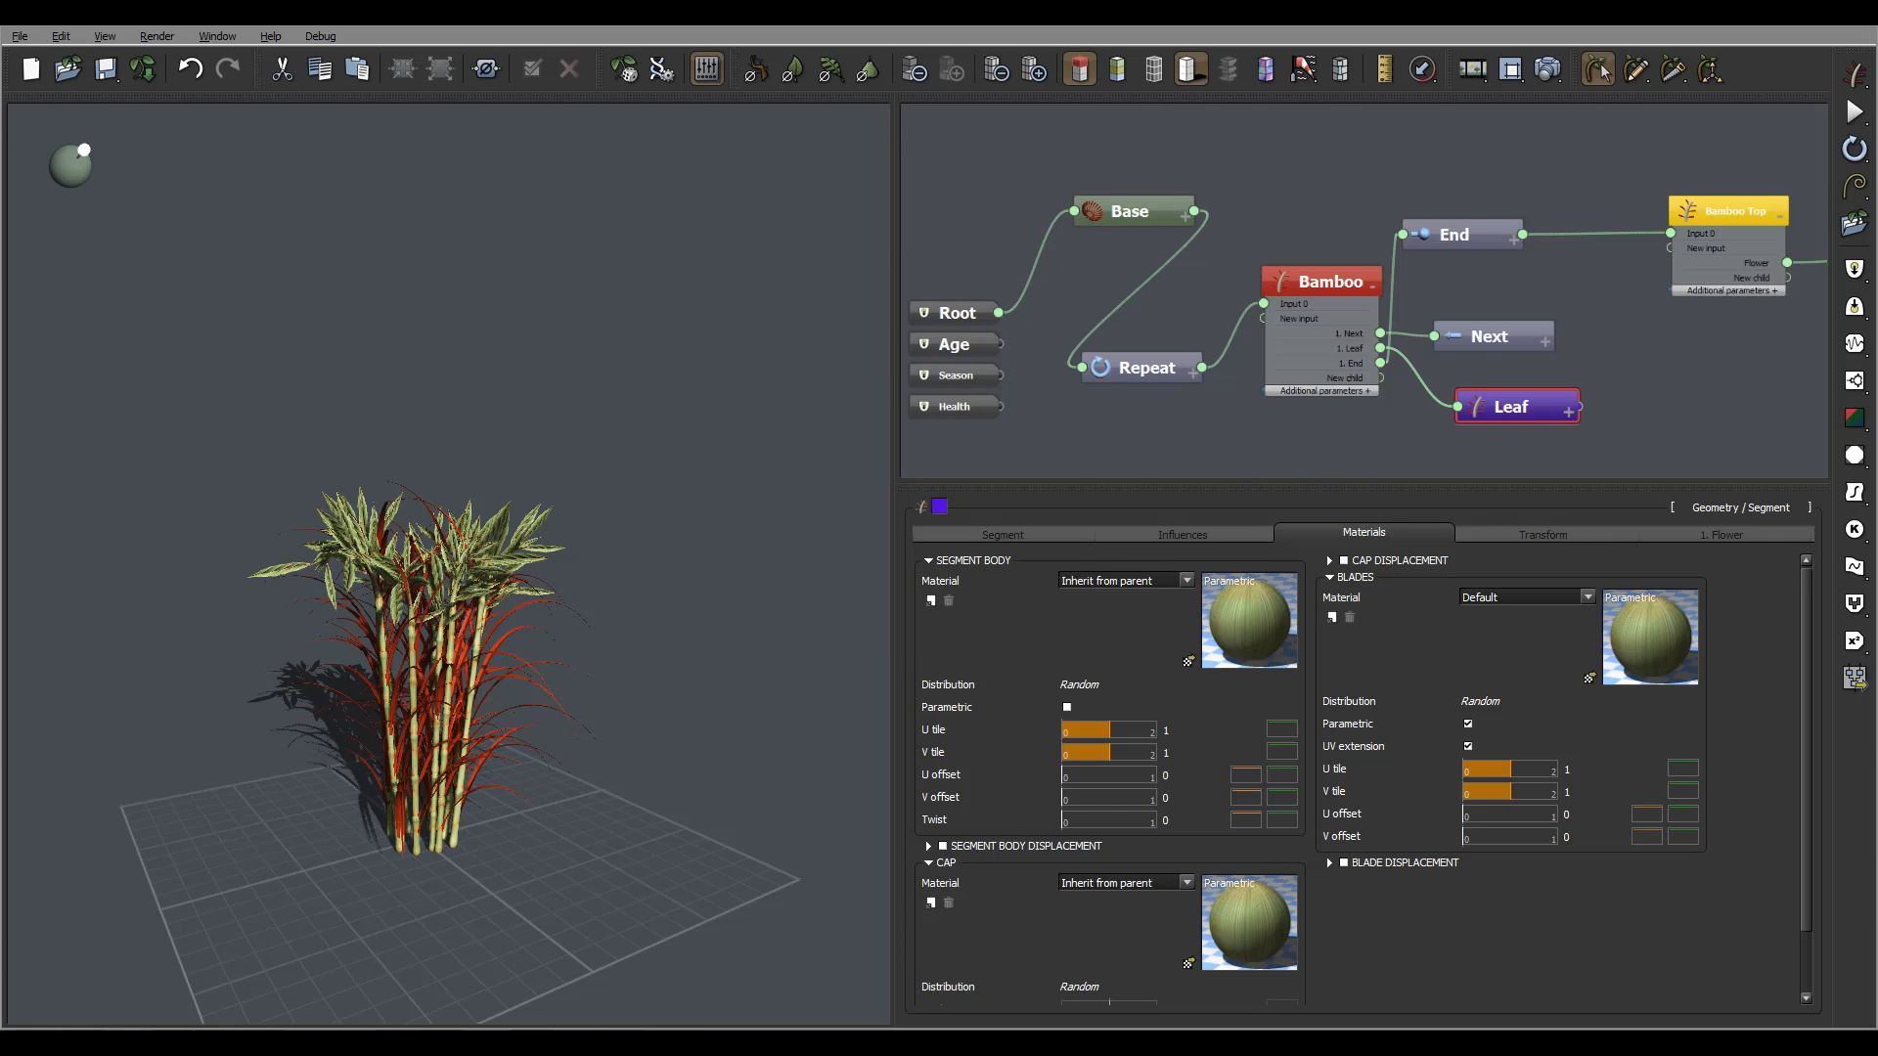
Rename the Leaf segment's blade material as Leaf and replace its picture with leaf-r.jpg
double_click(931, 233)
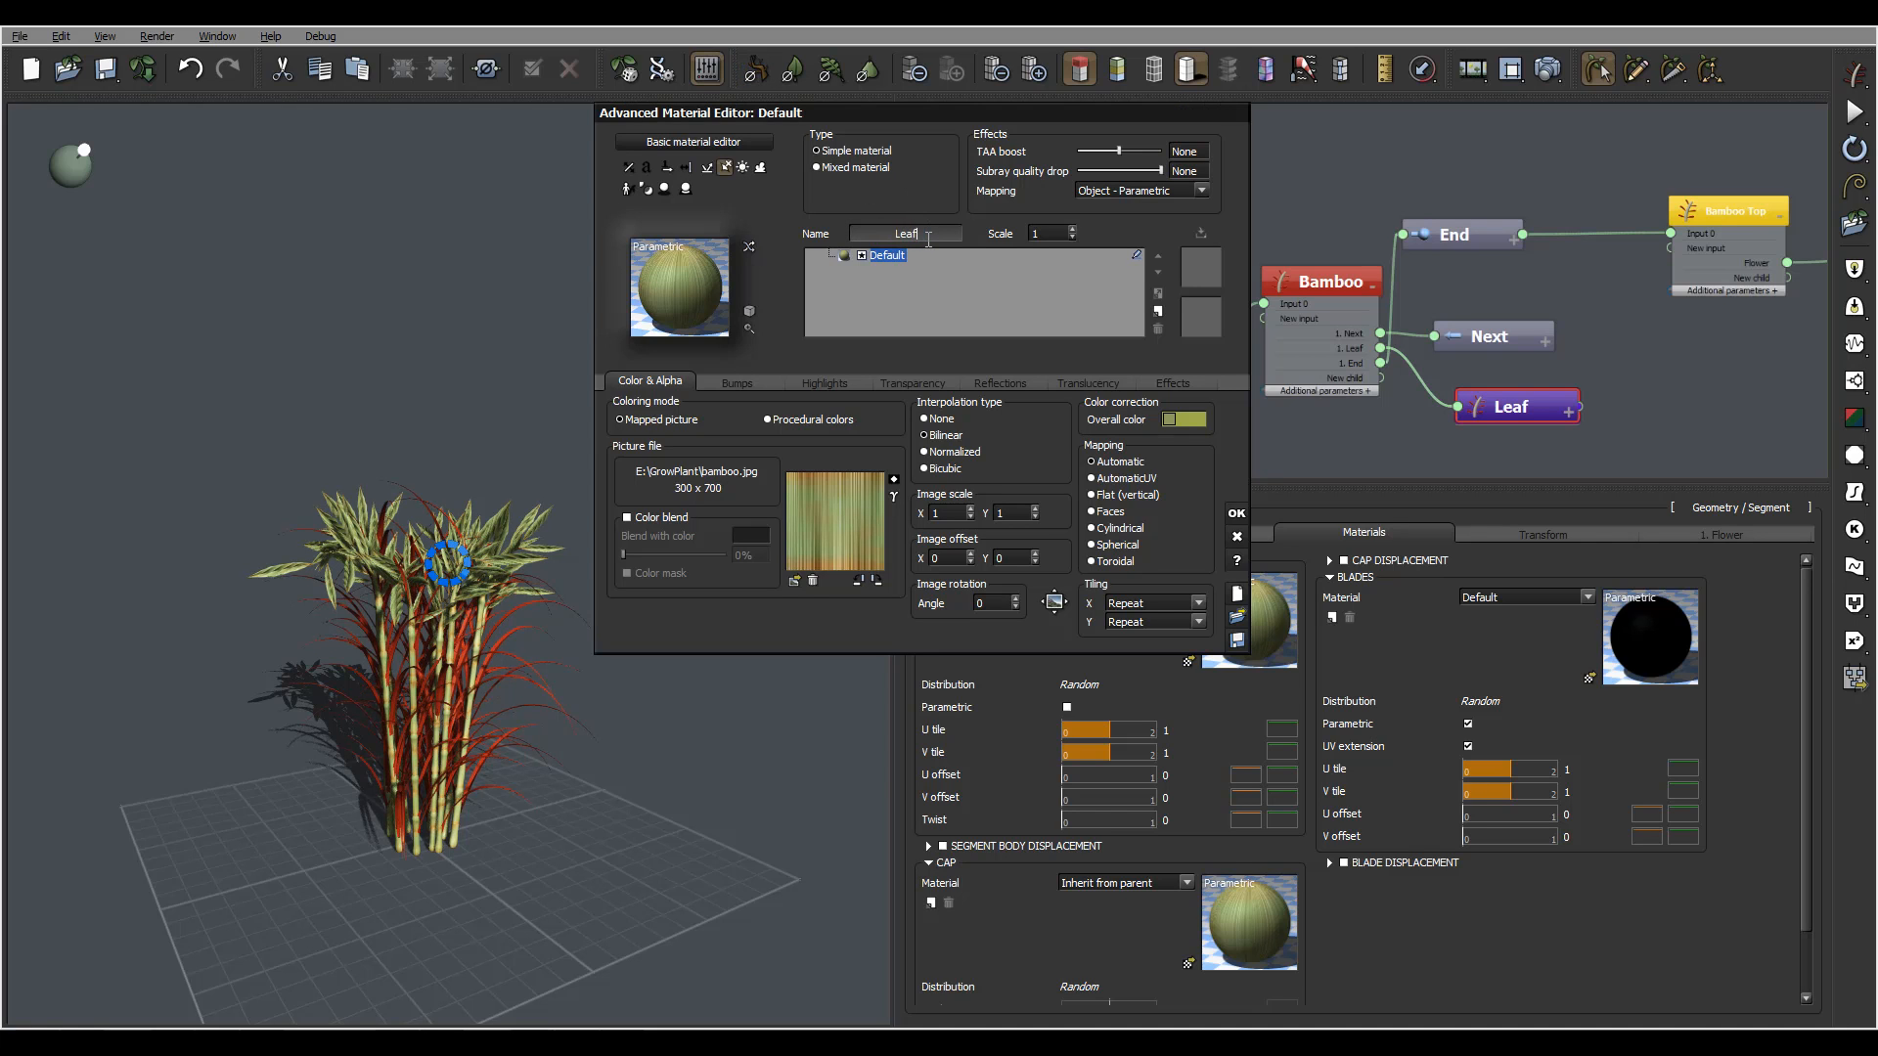
key(Return)
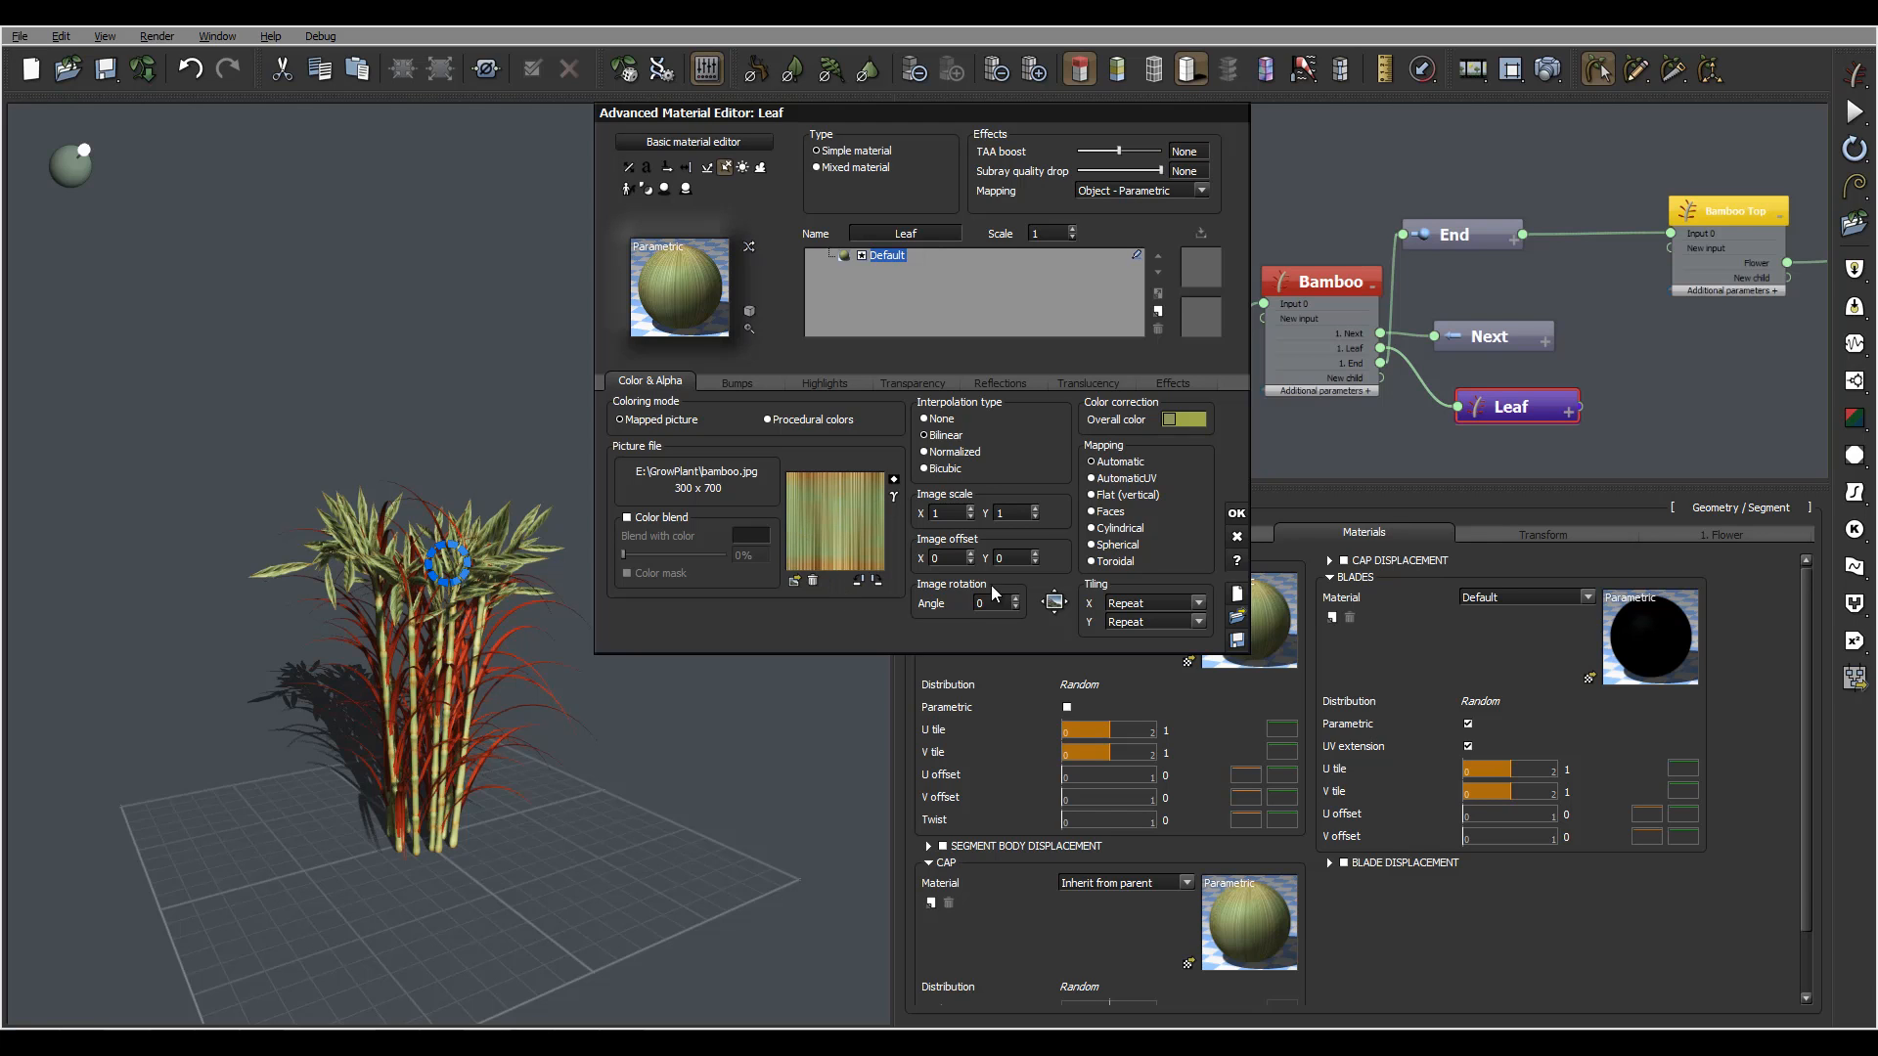
click(794, 581)
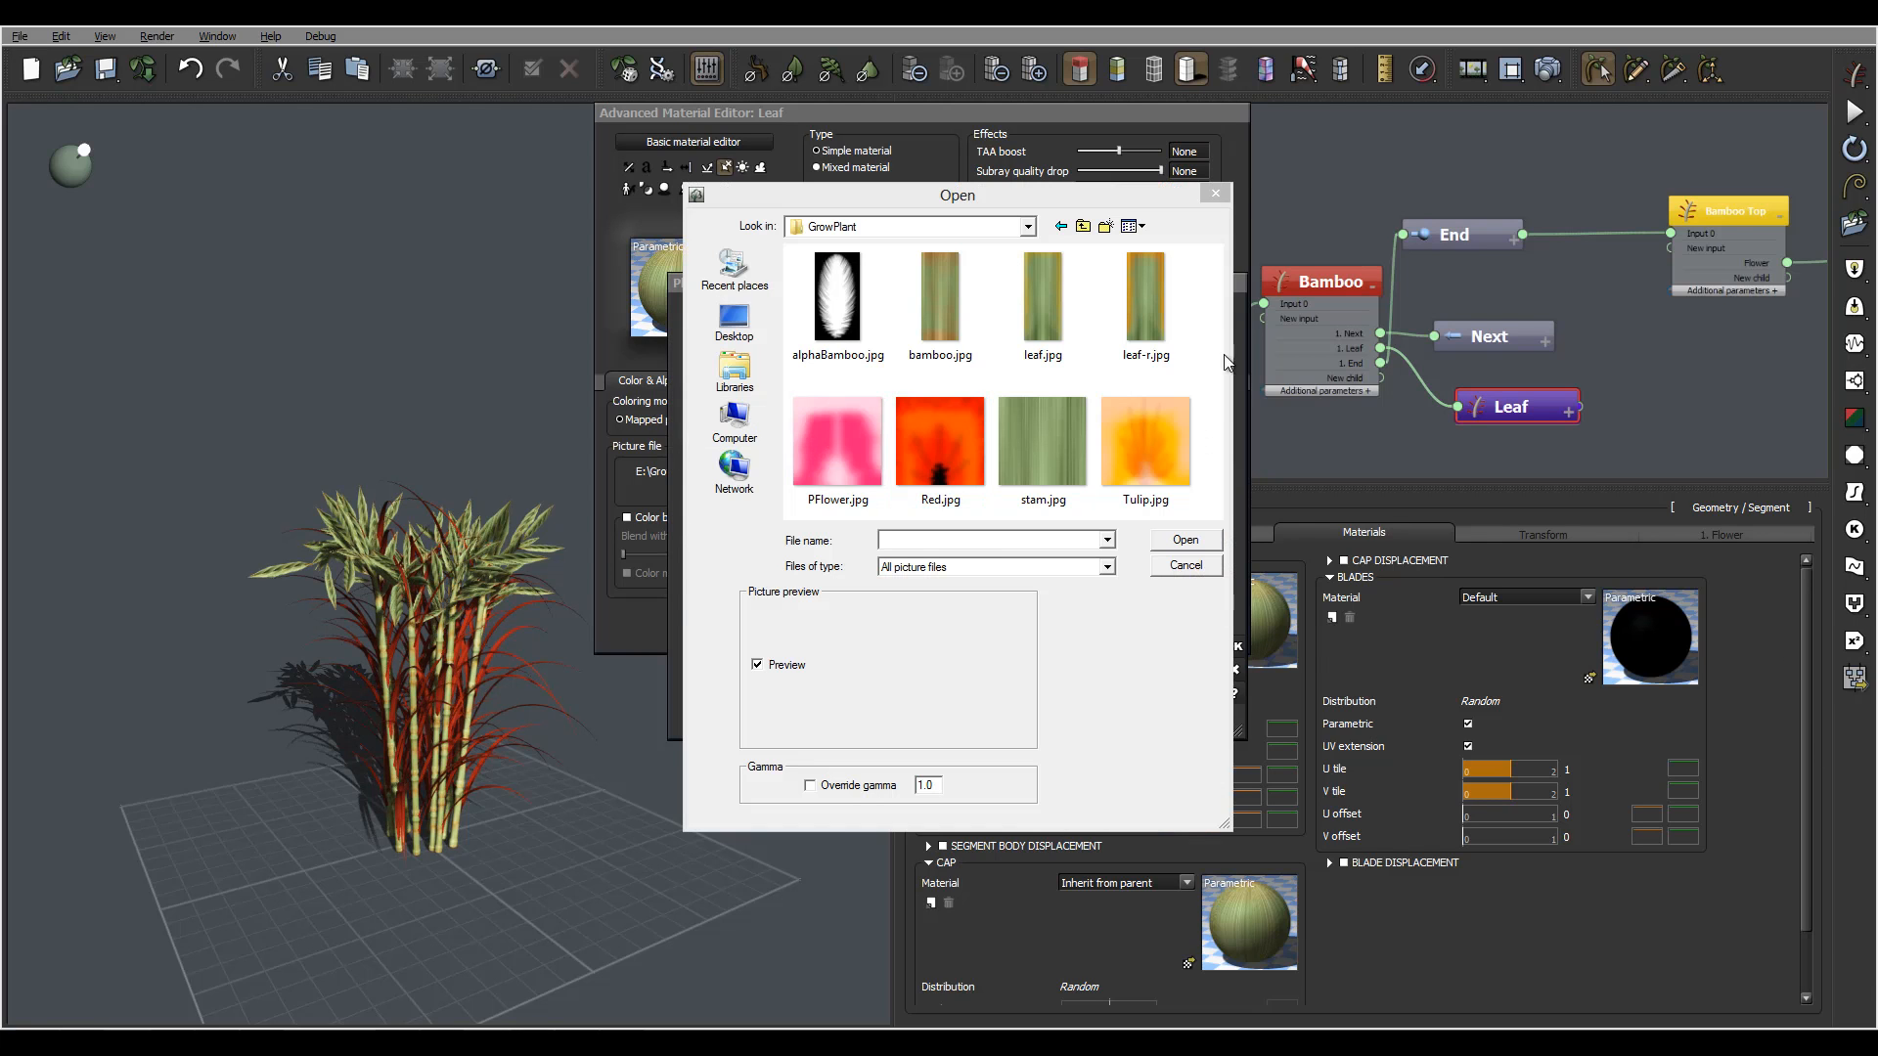
click(1167, 299)
click(1185, 566)
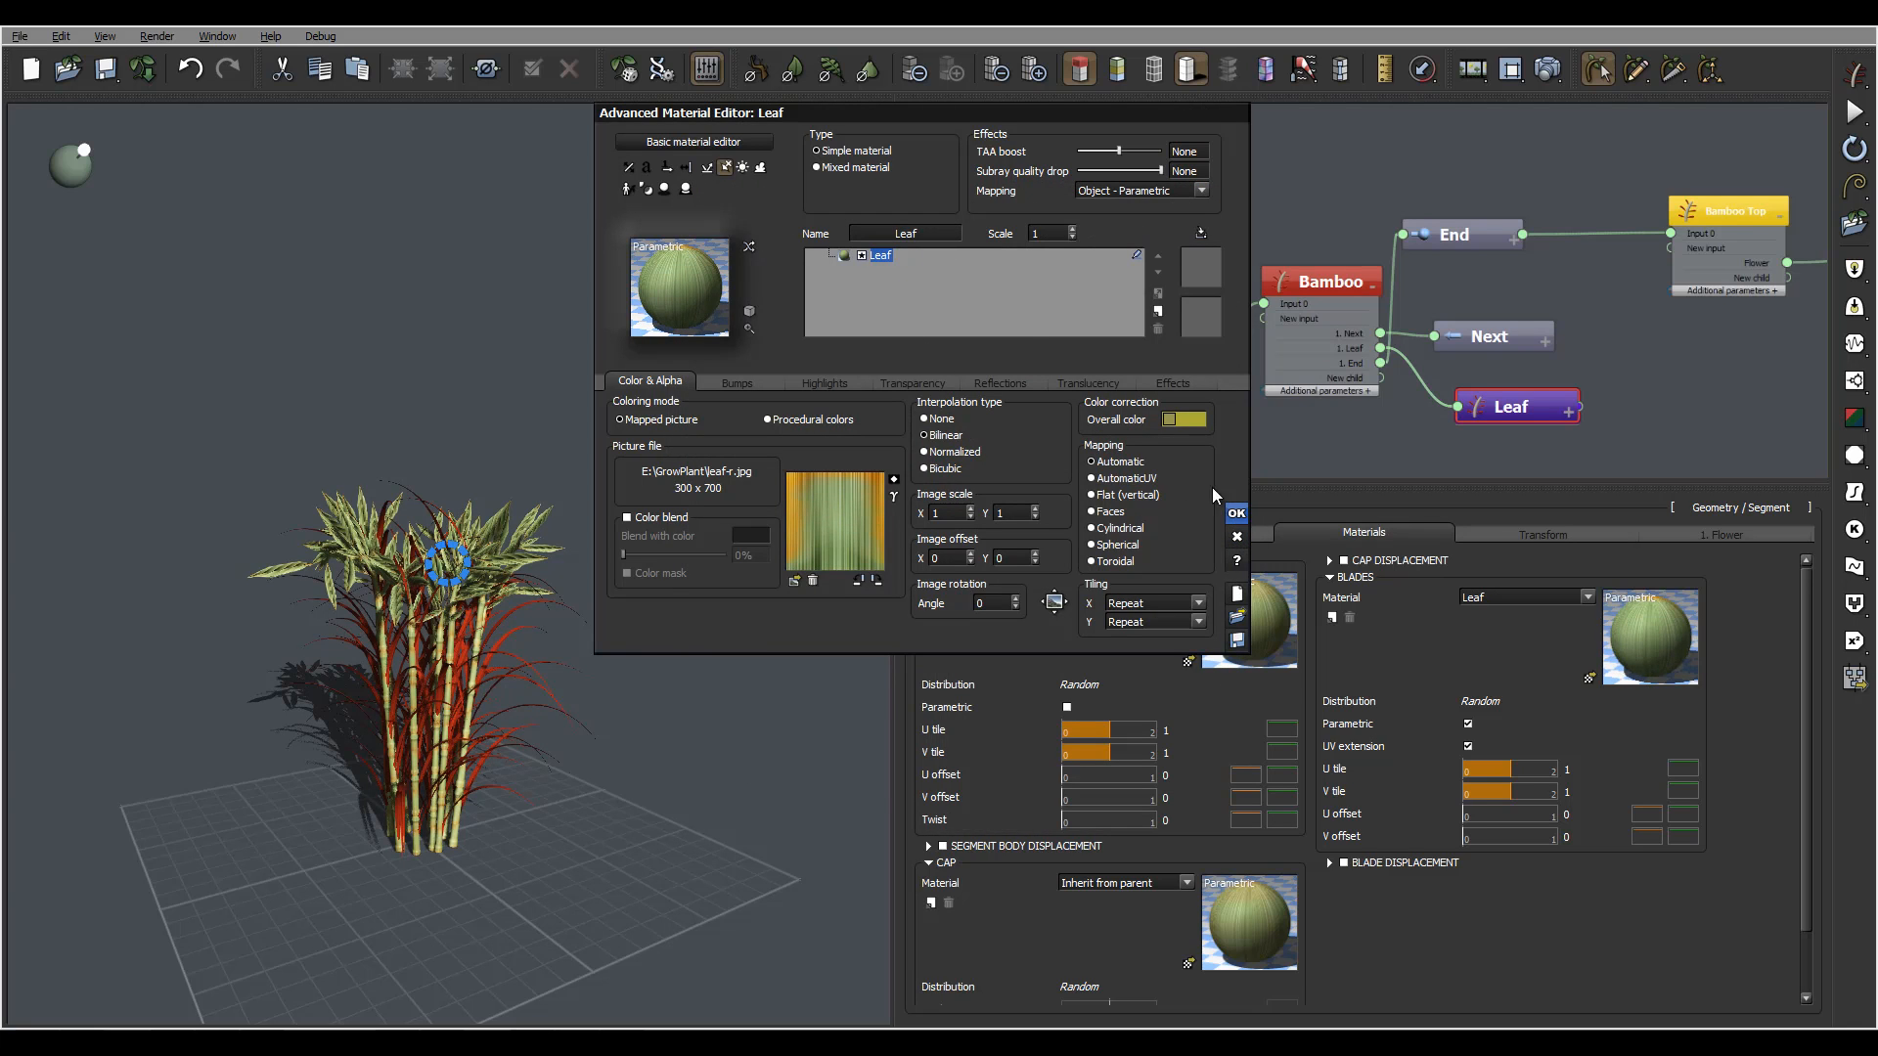
click(1236, 512)
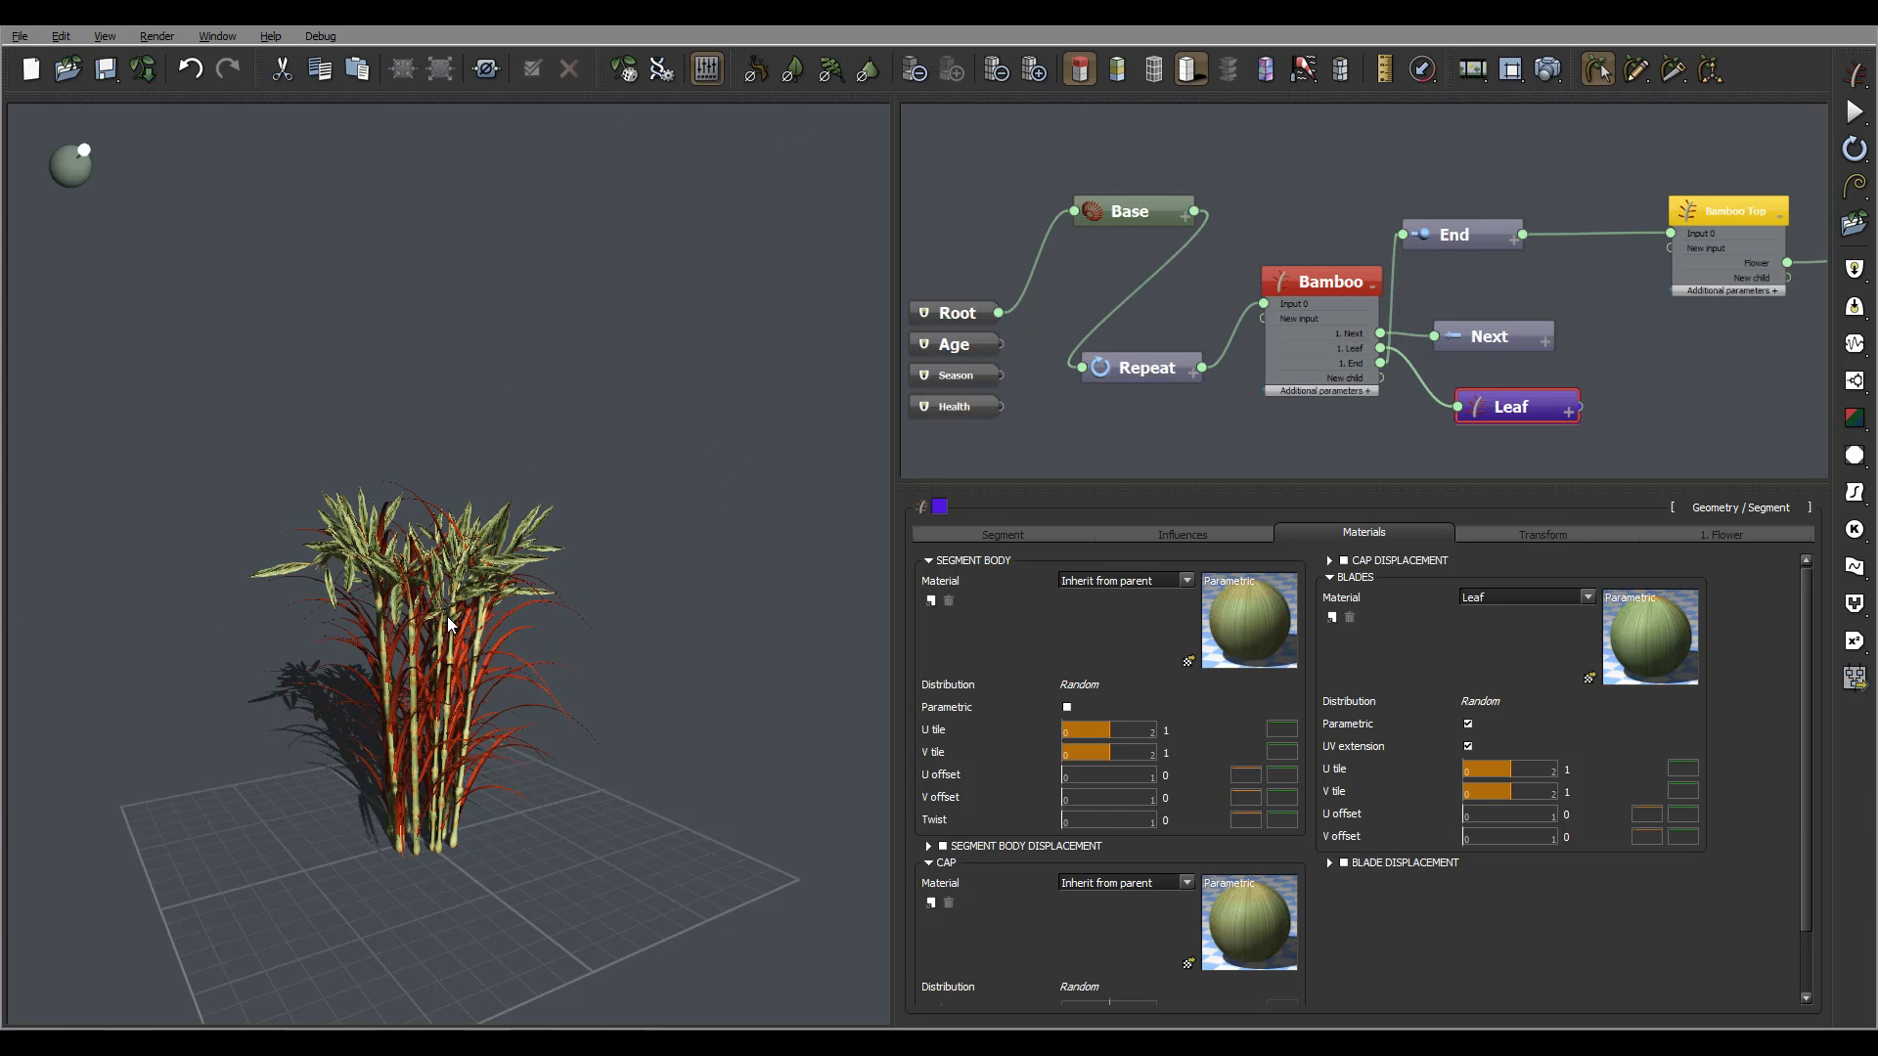
Examine the bamboo clump up close from several angles, checking how the stems, leaves and flowers are textured
mouse_move(450, 623)
mouse_down()
mouse_move(567, 695)
mouse_move(599, 566)
mouse_move(445, 587)
mouse_up()
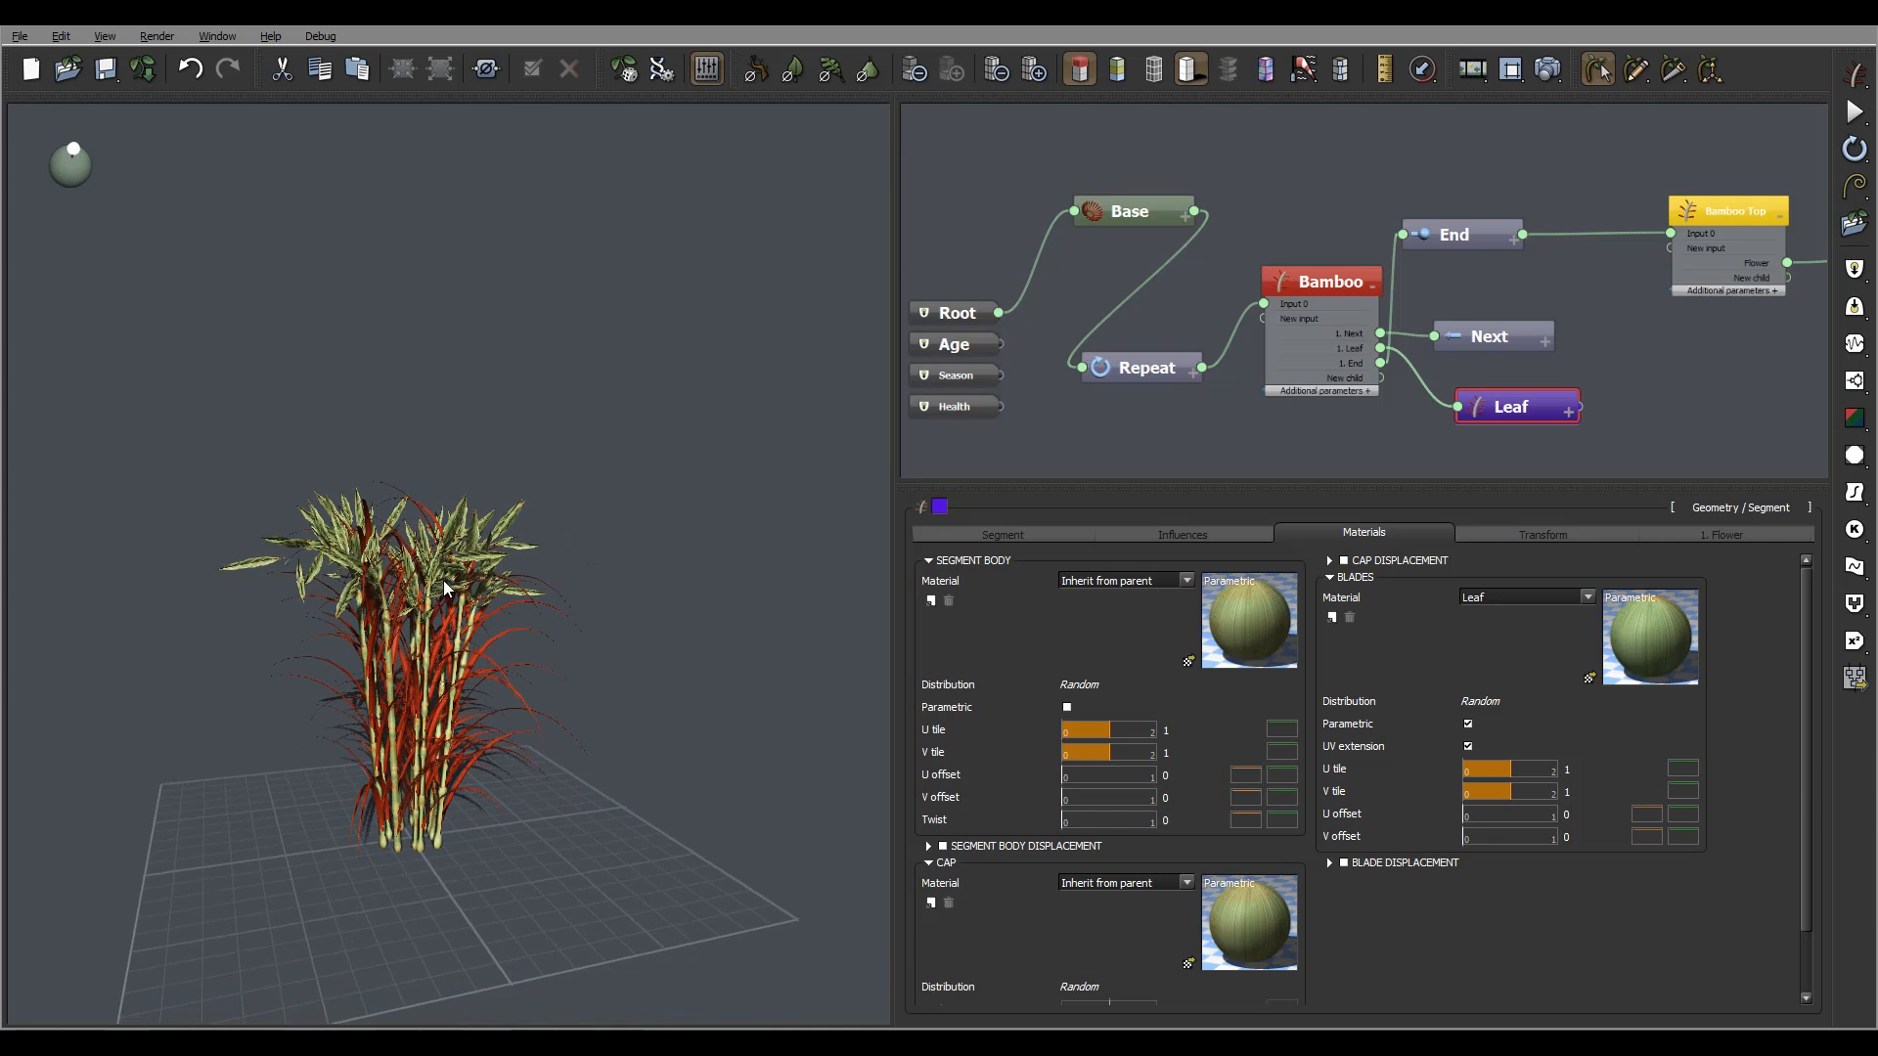
mouse_move(471, 575)
right_down()
mouse_move(494, 597)
mouse_move(466, 606)
right_up()
scroll(465, 606, up, 5)
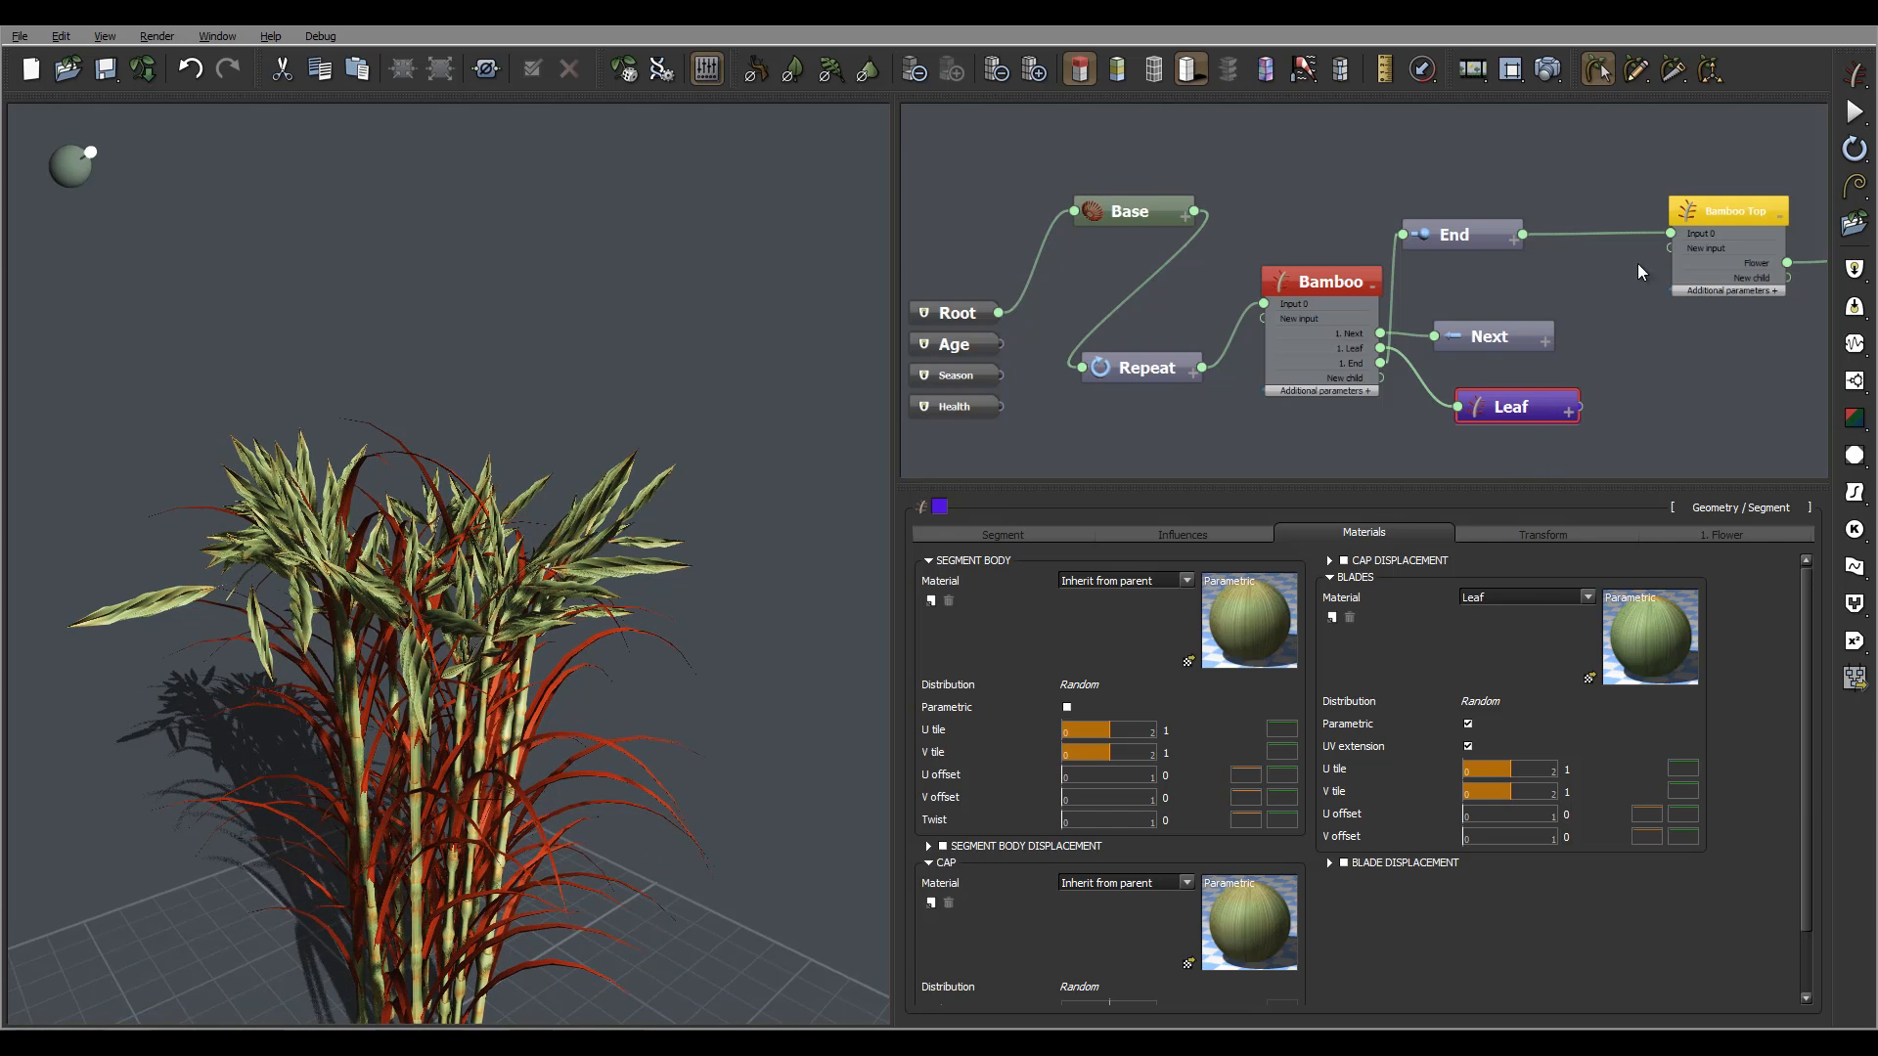
middle_drag(1635, 302, 1186, 332)
click(1658, 281)
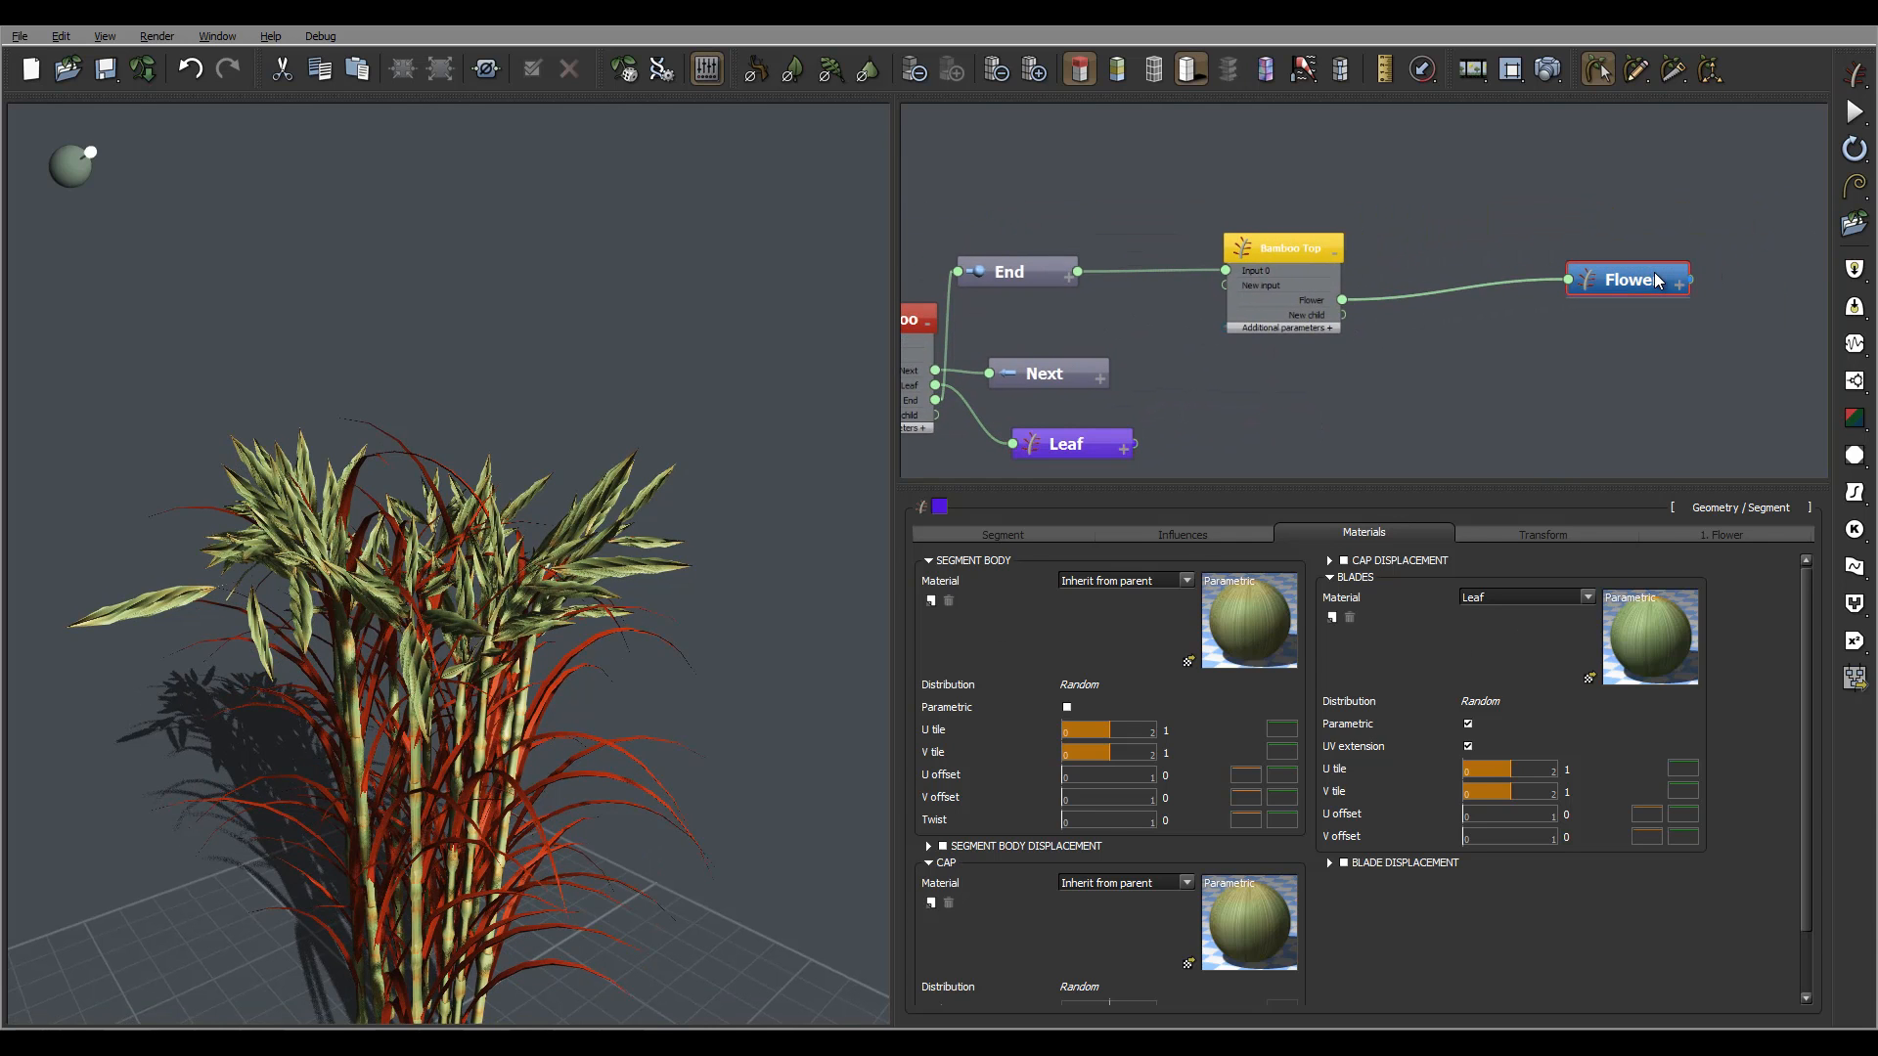
right_drag(584, 486, 646, 419)
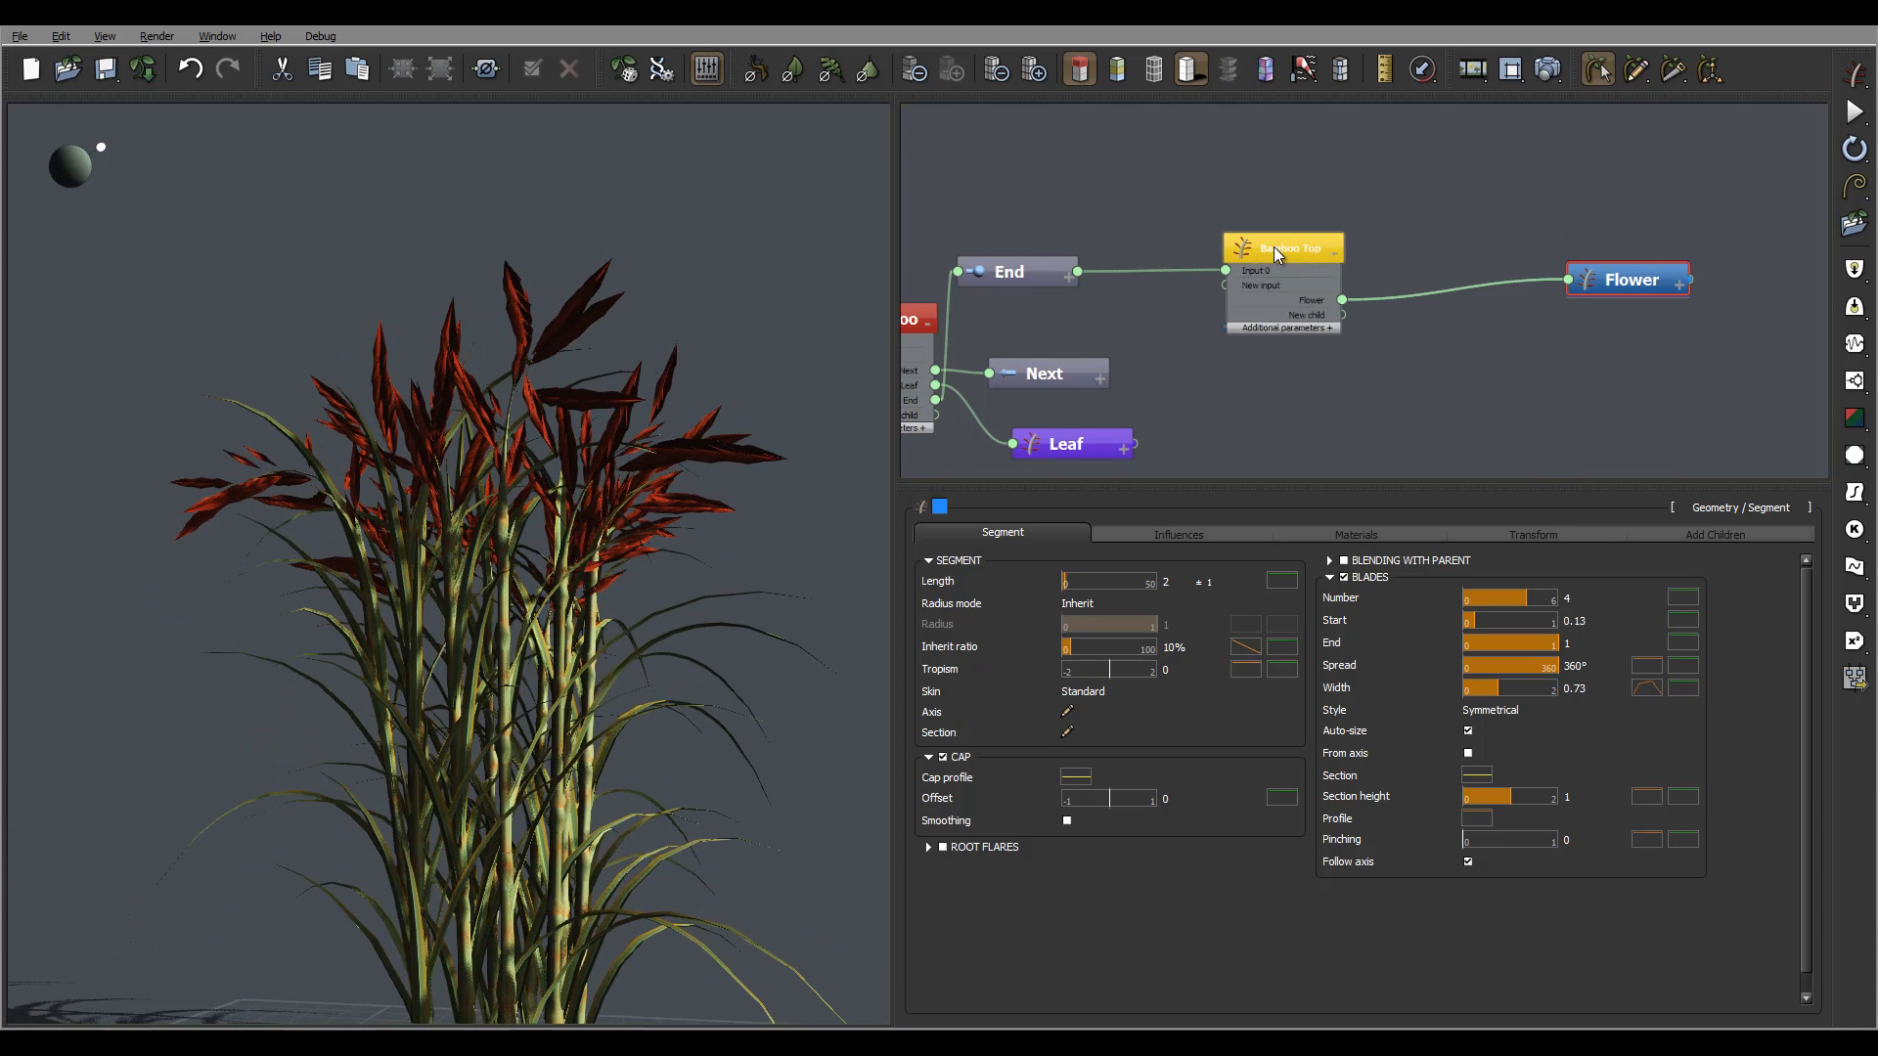
right_drag(540, 569, 544, 746)
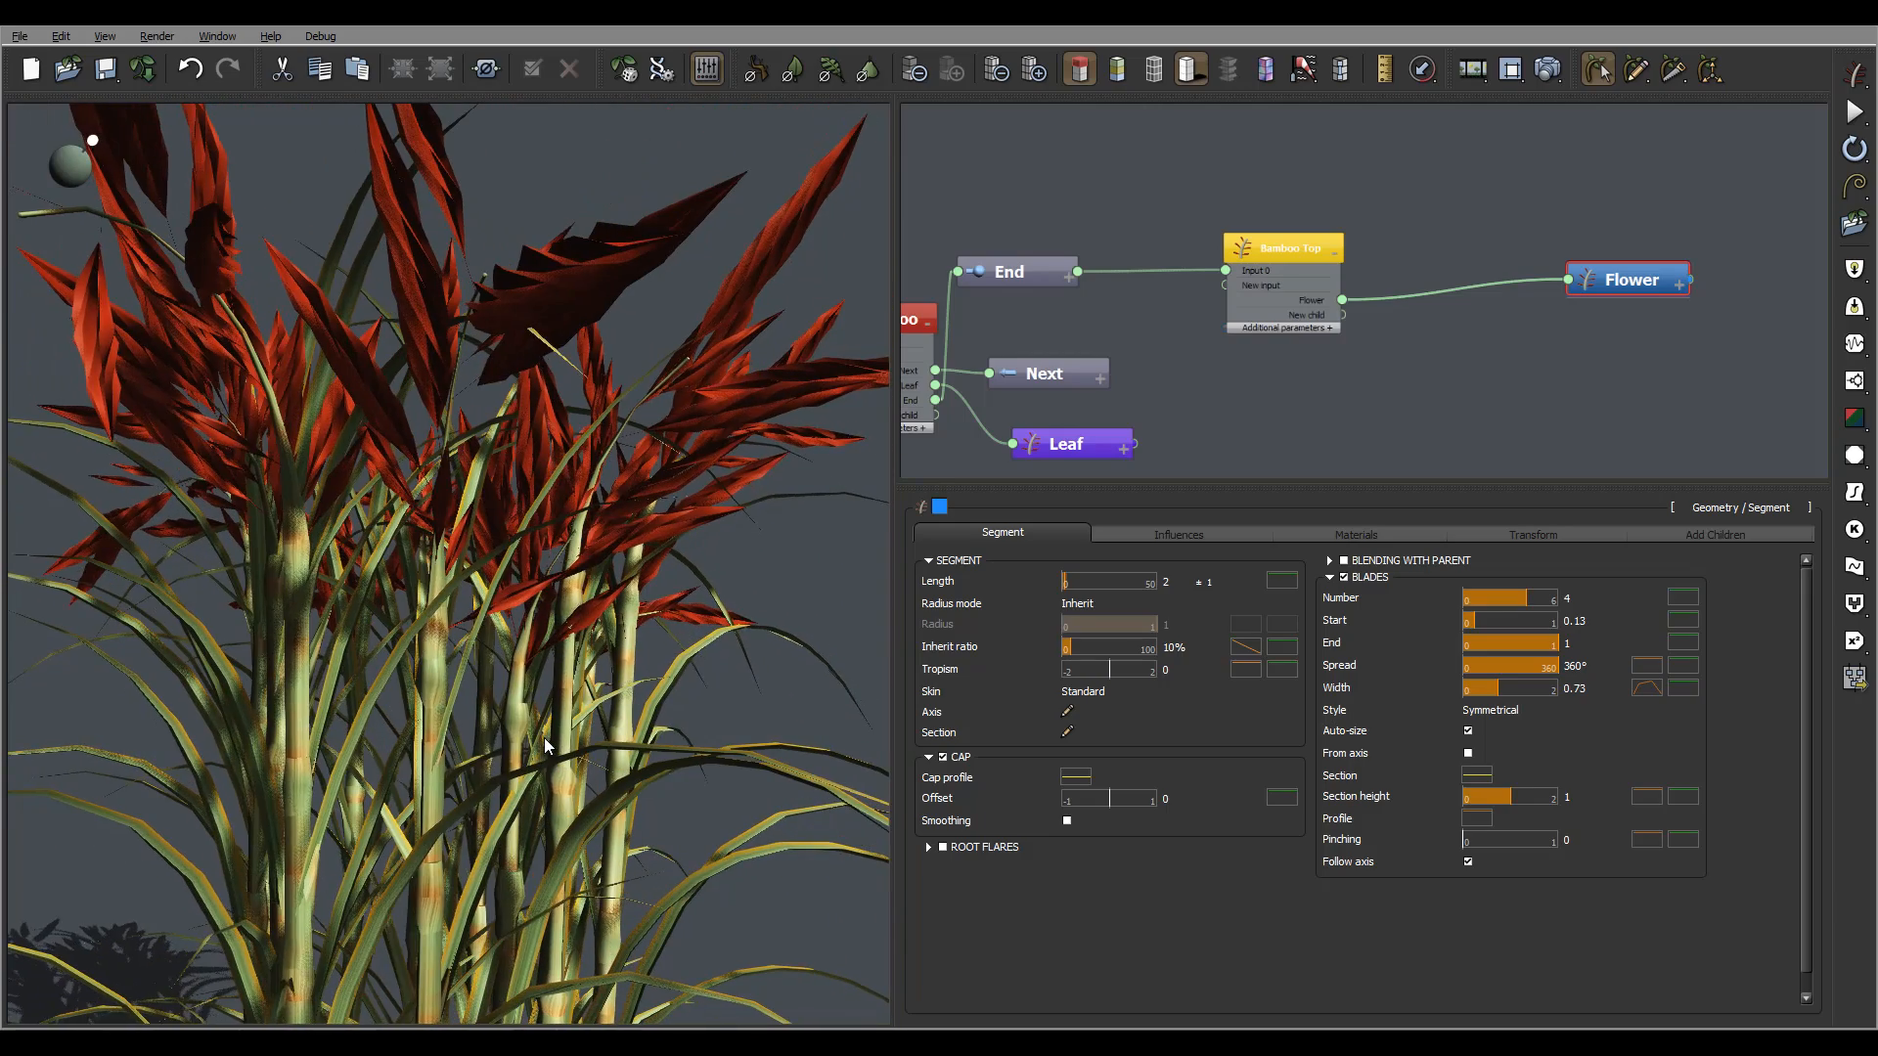
right_drag(1141, 379, 1369, 338)
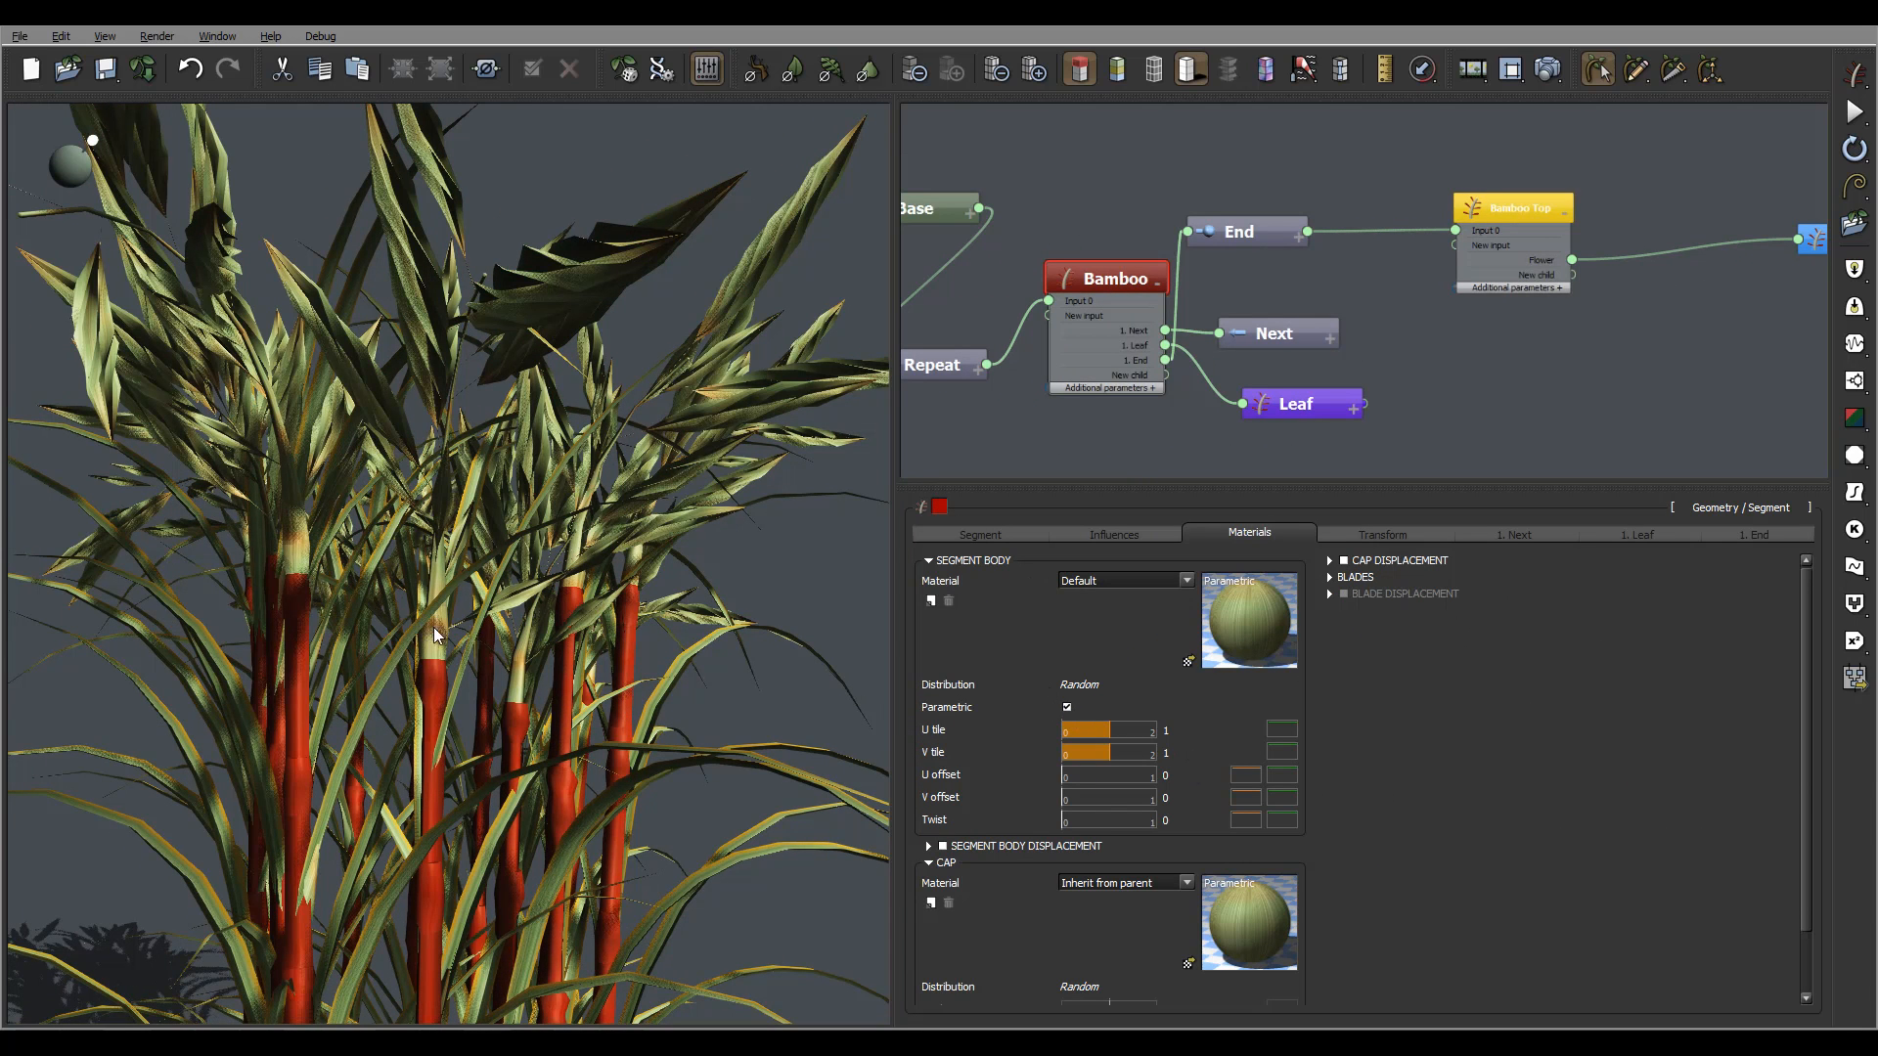
right_drag(432, 626, 518, 651)
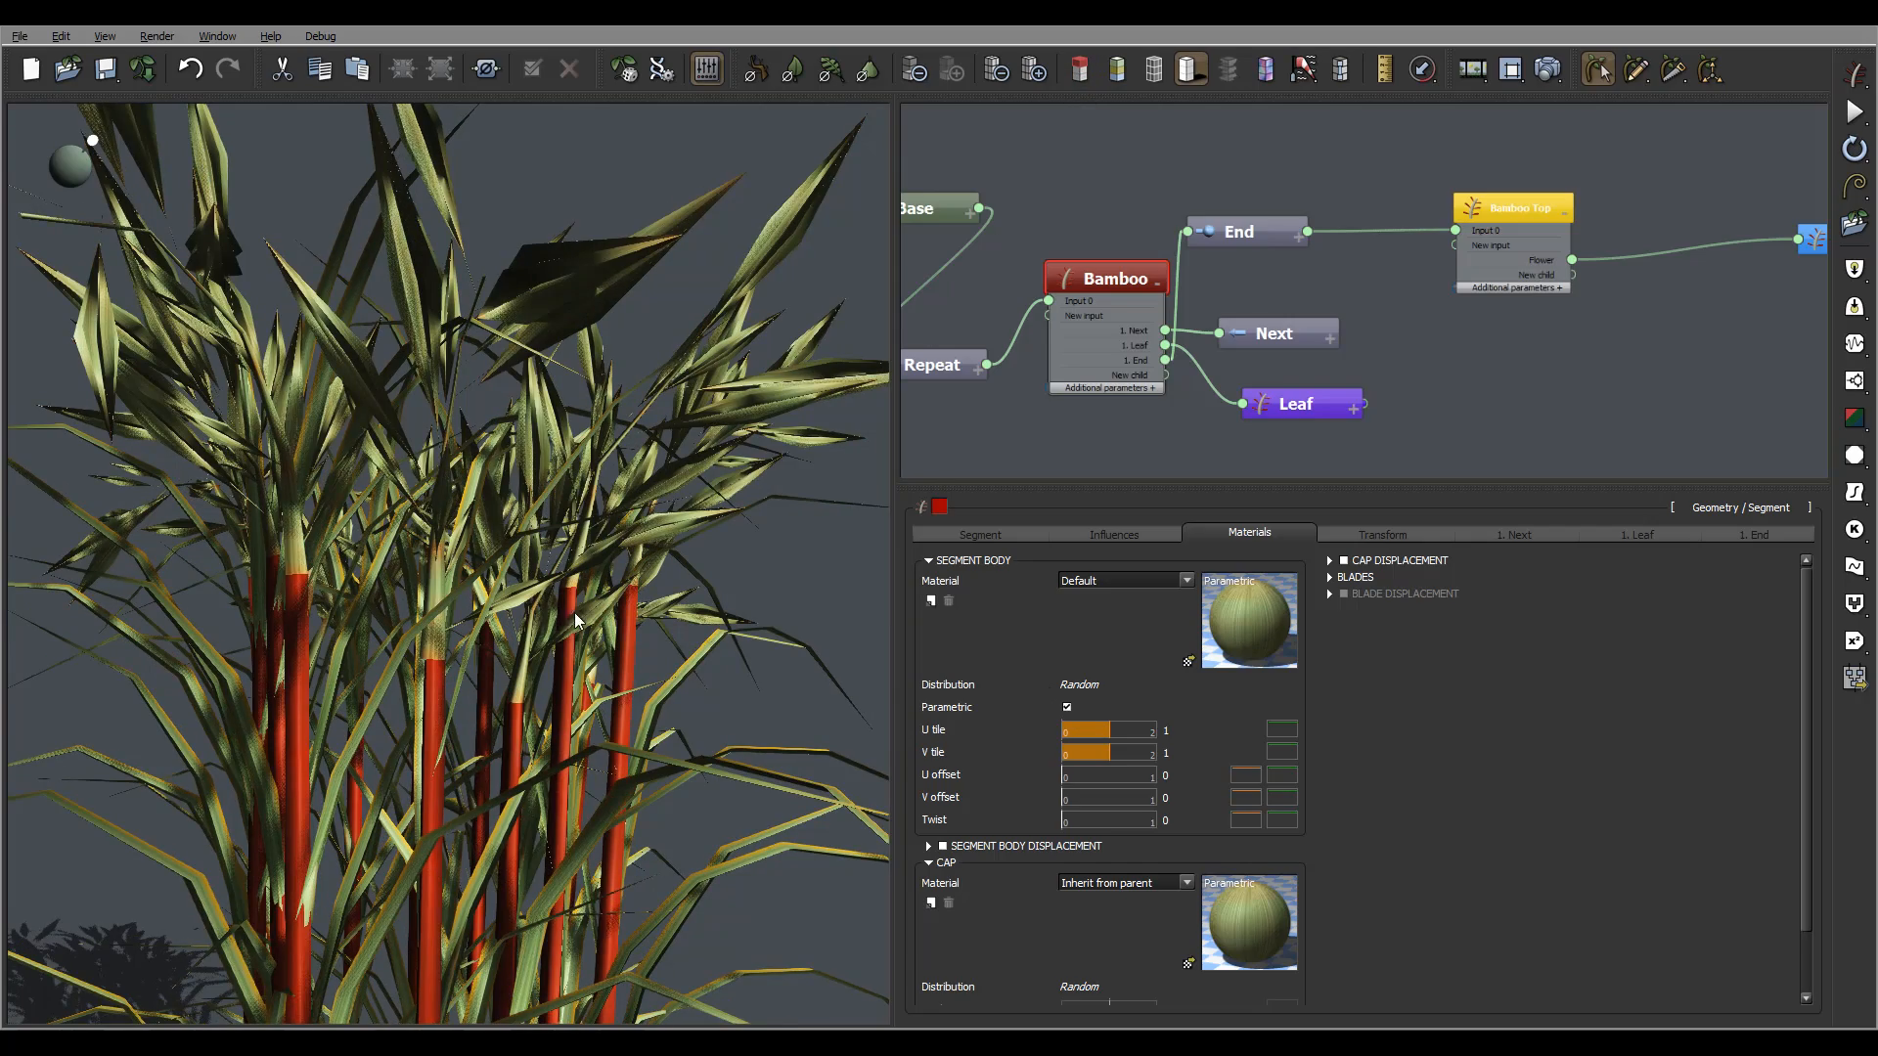
right_drag(502, 666, 595, 595)
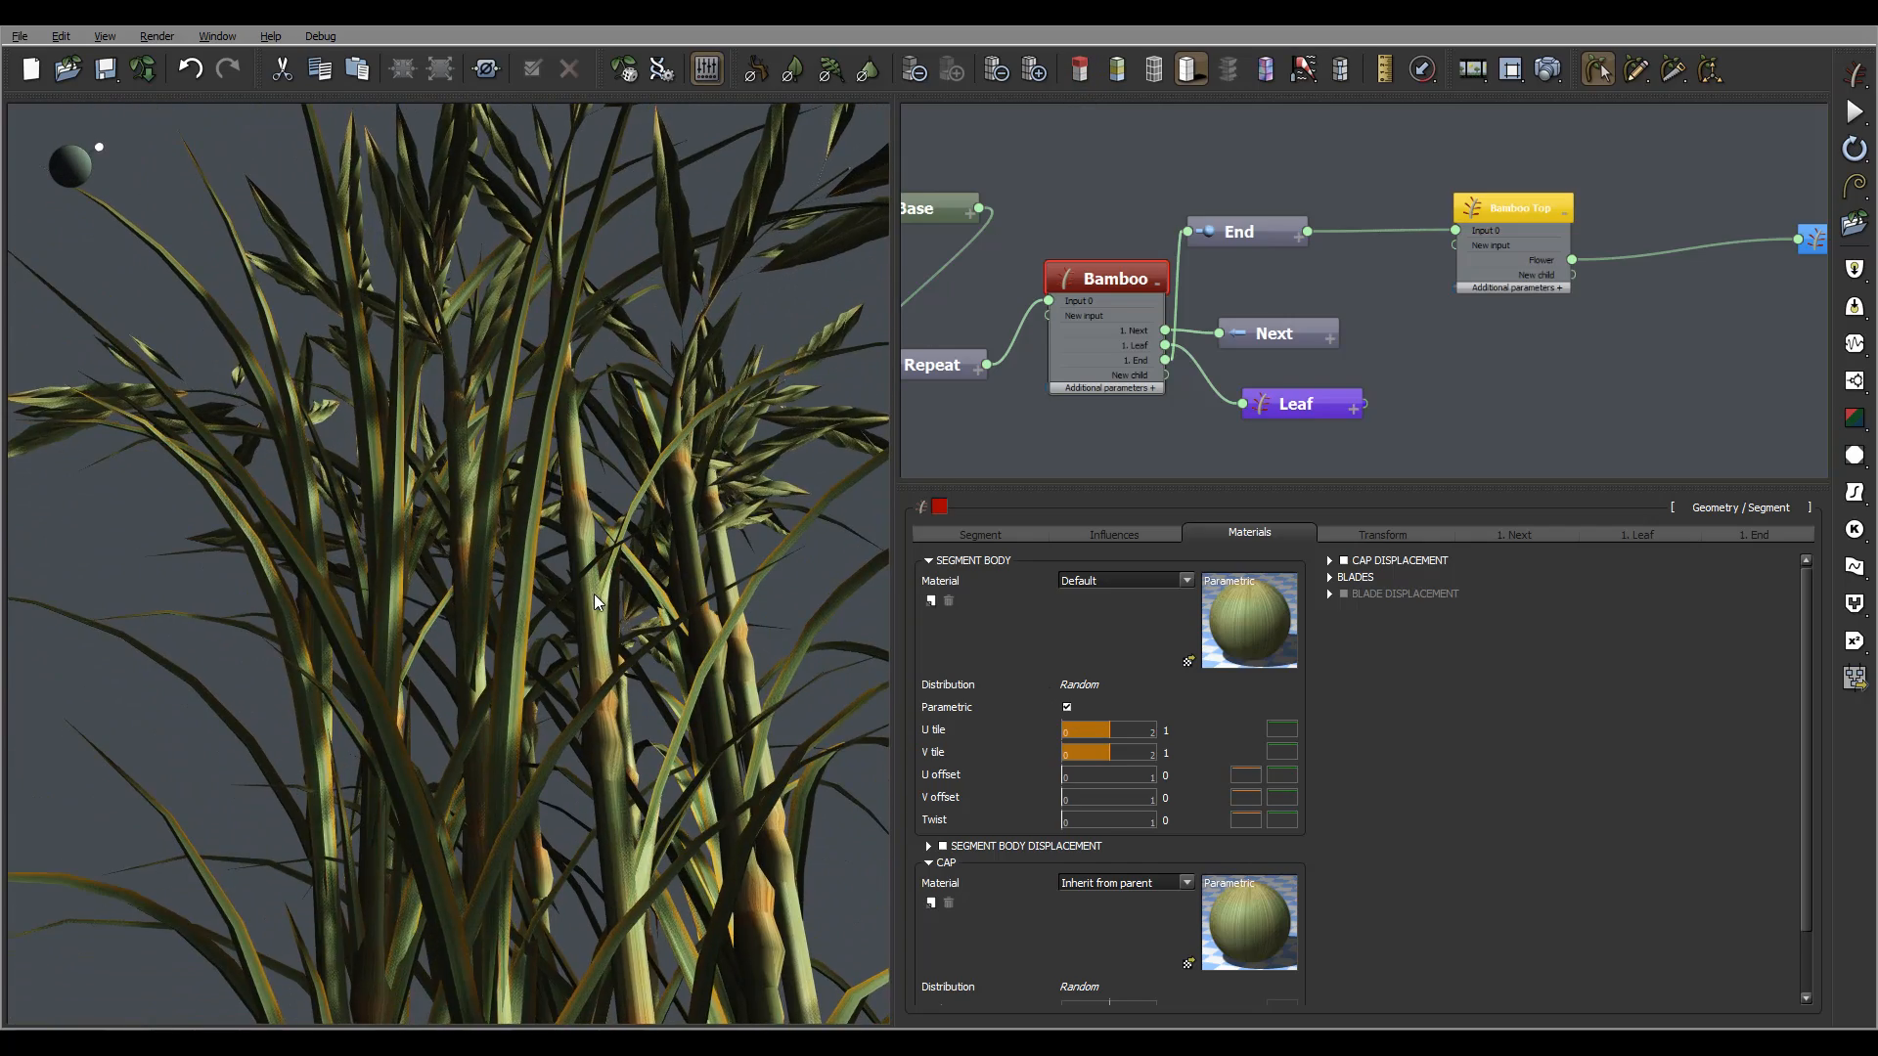
right_drag(581, 519, 367, 642)
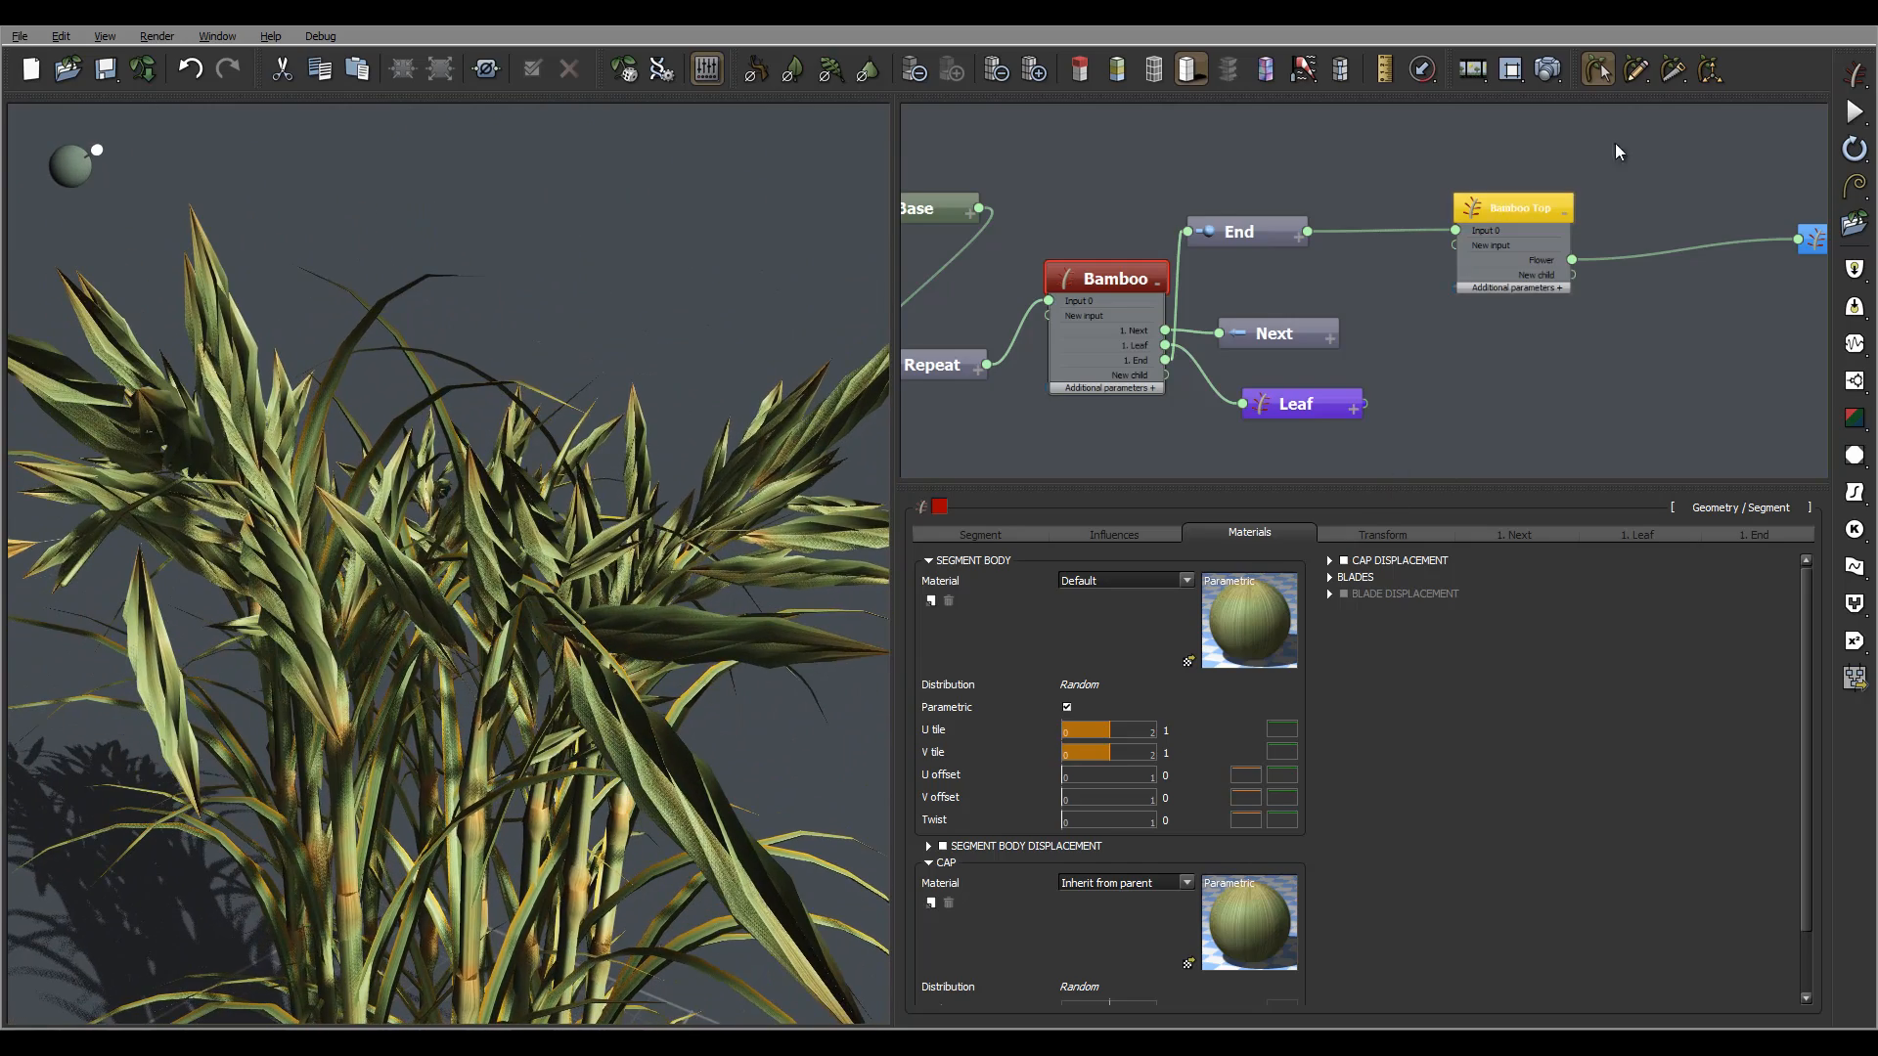
Assign the Leaf material to both the blades and the segment body of the Flower segment
middle_drag(1458, 430, 1020, 435)
click(1418, 241)
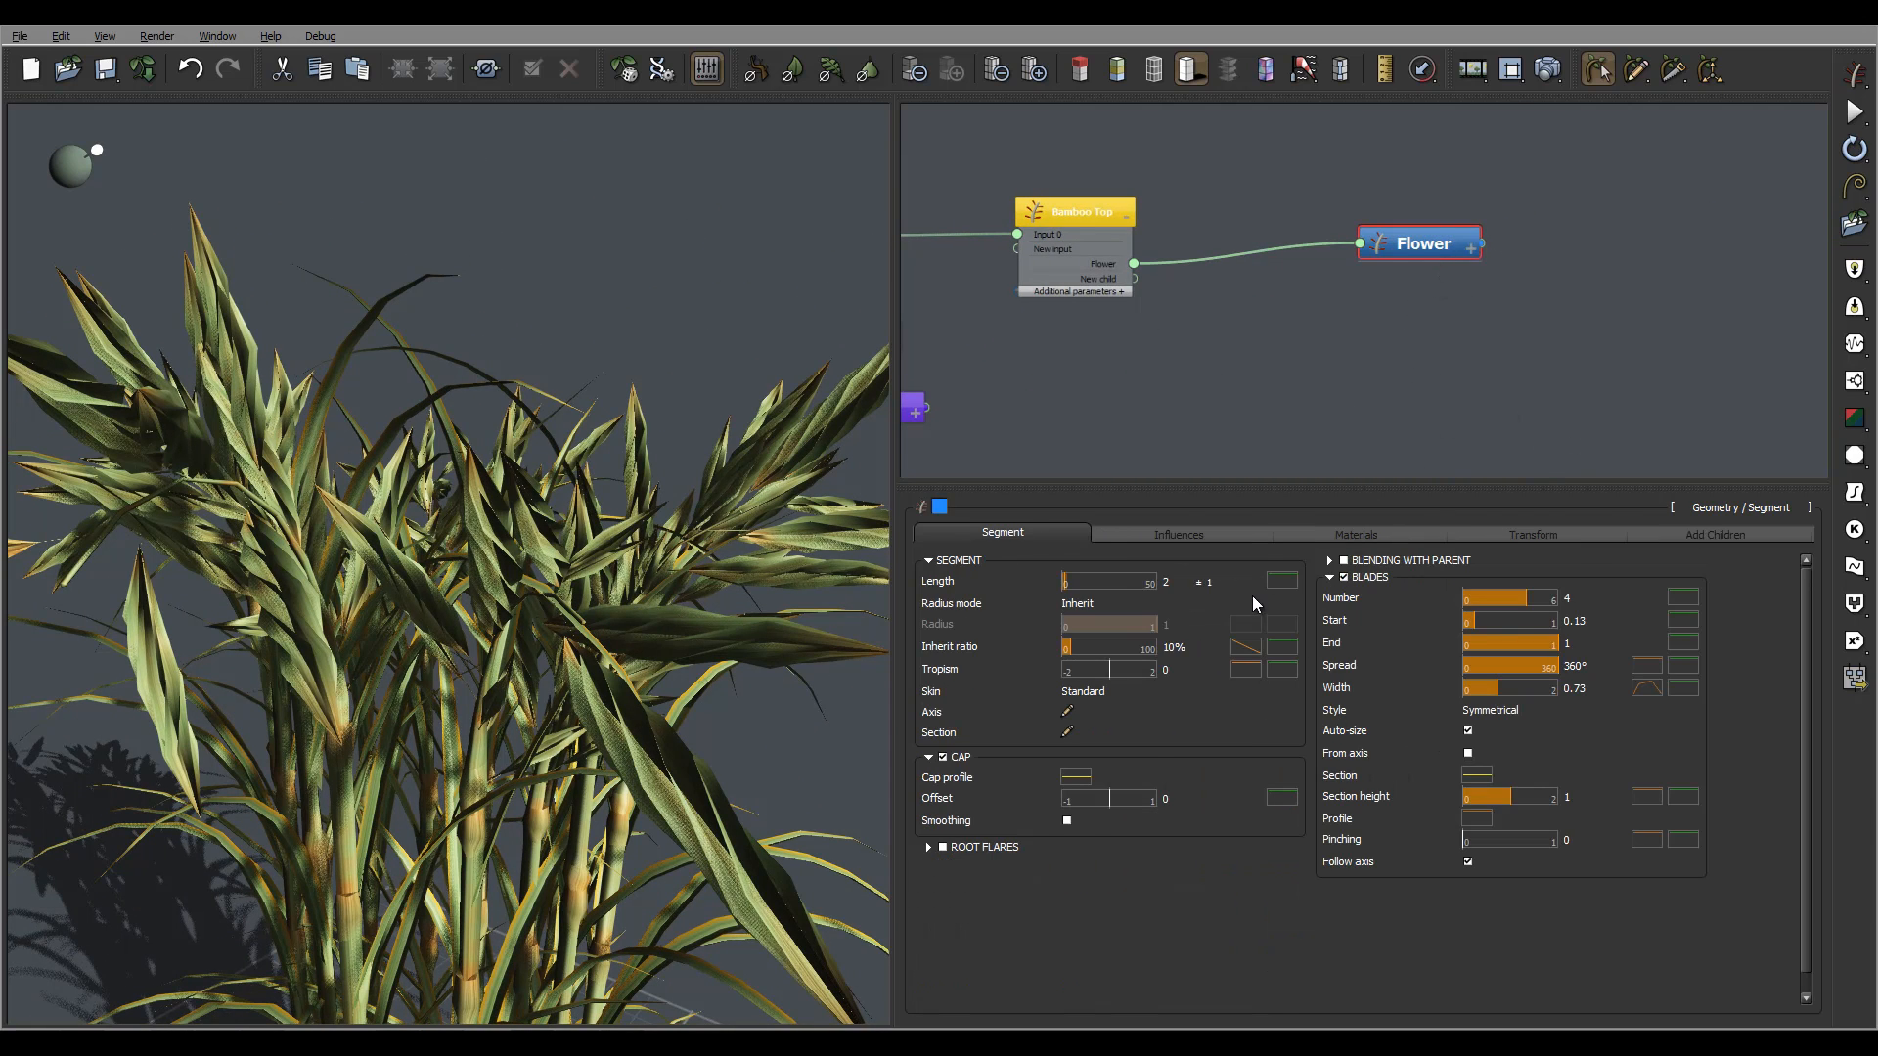
click(1359, 536)
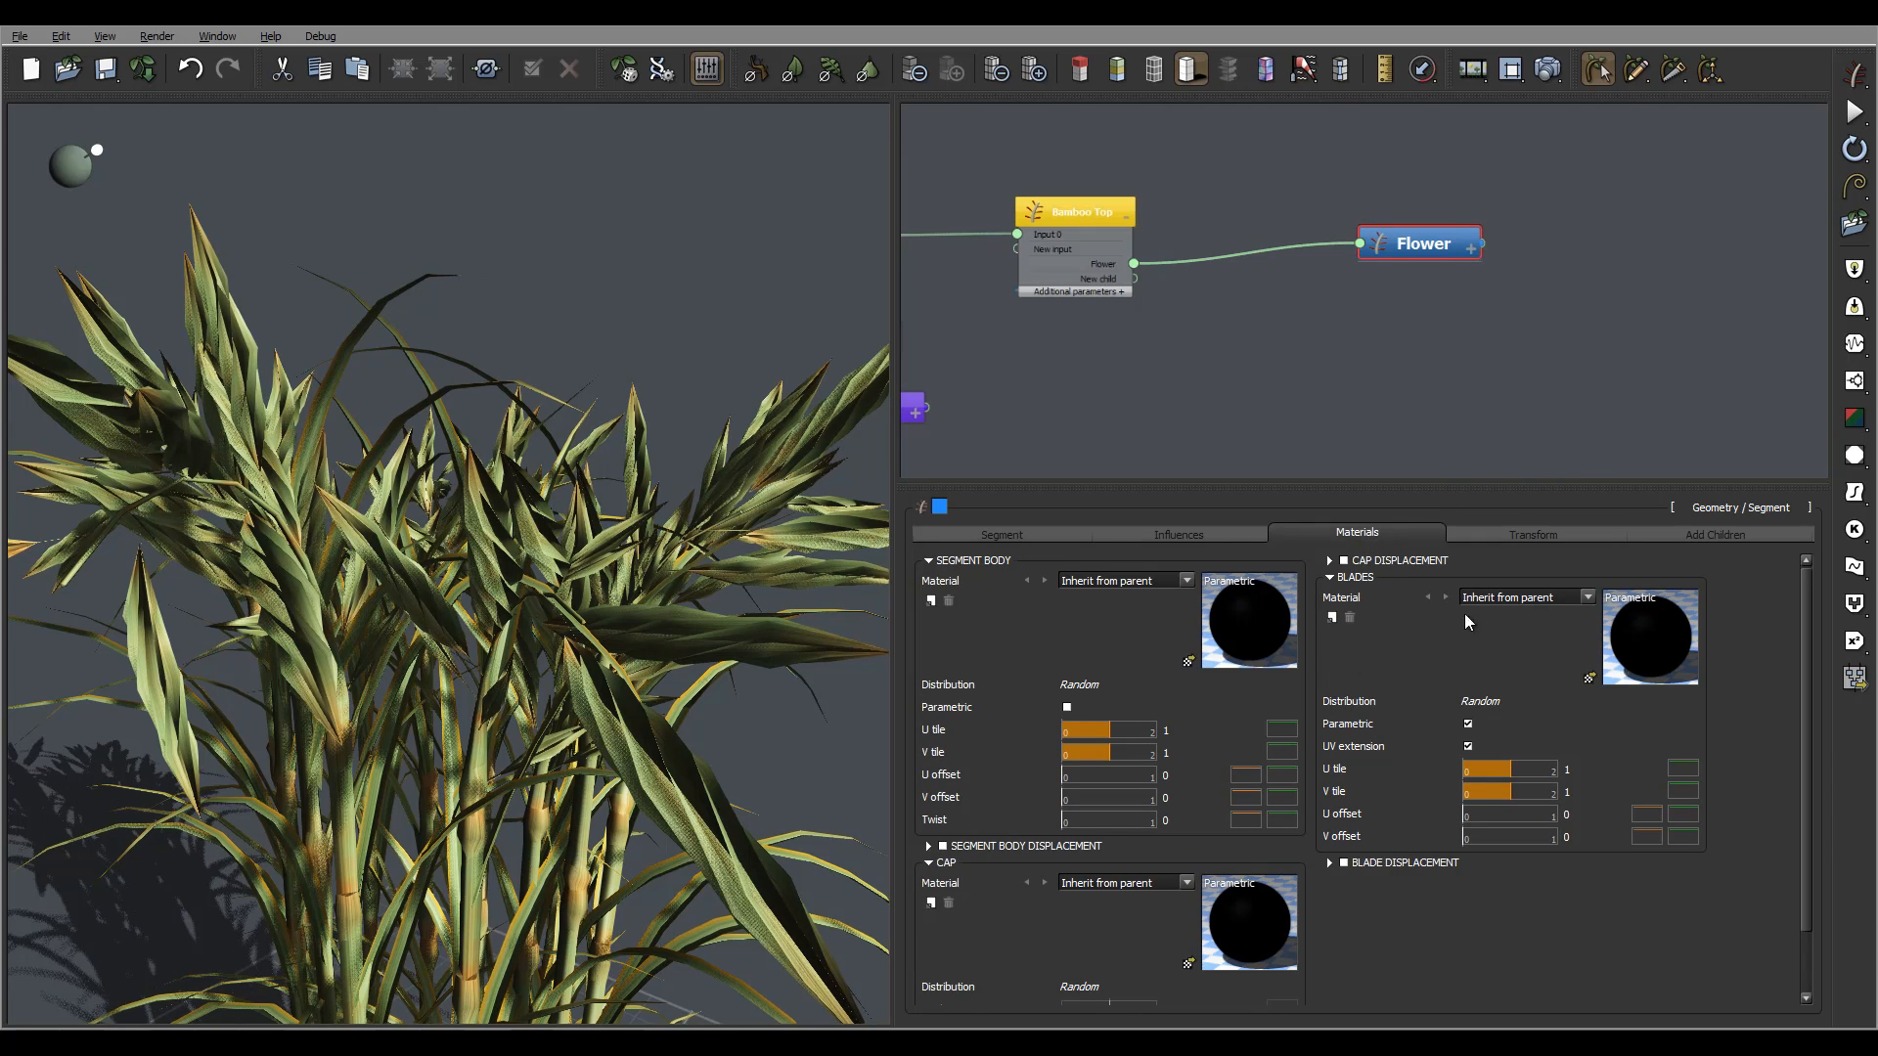
click(1587, 598)
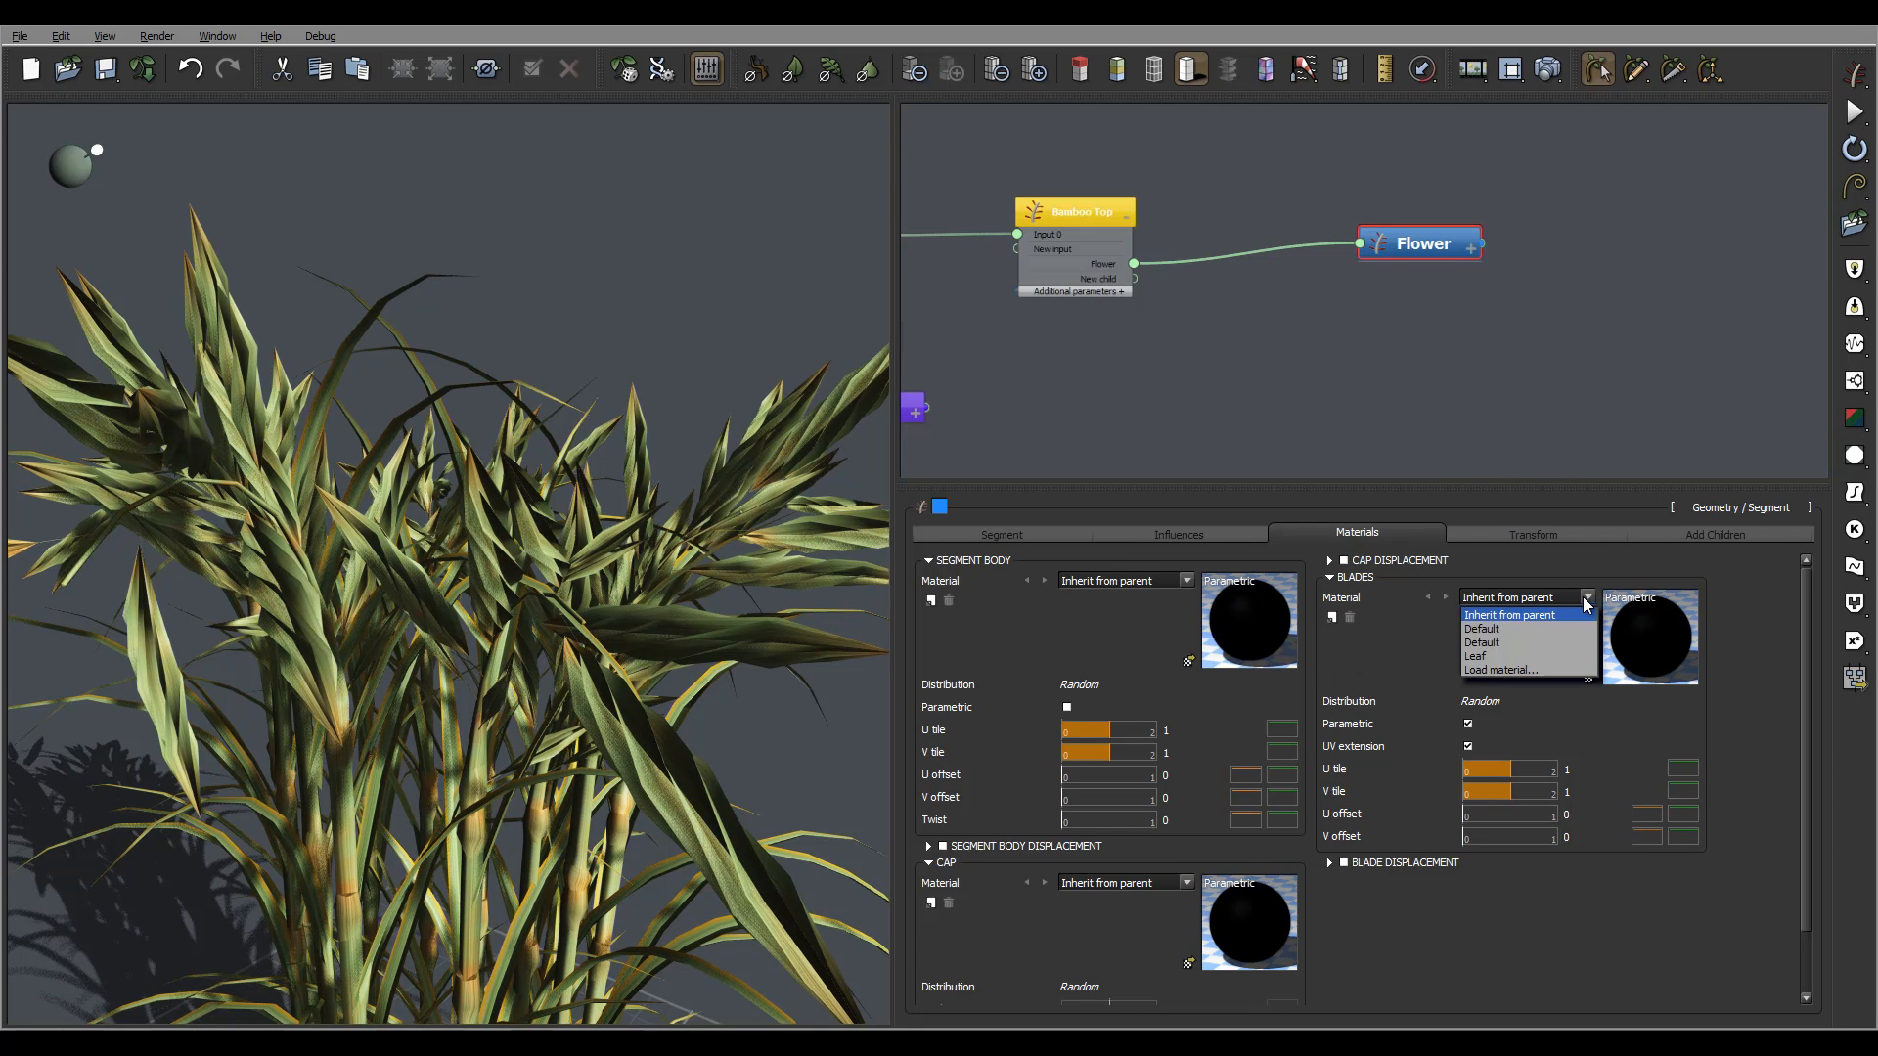
click(1550, 663)
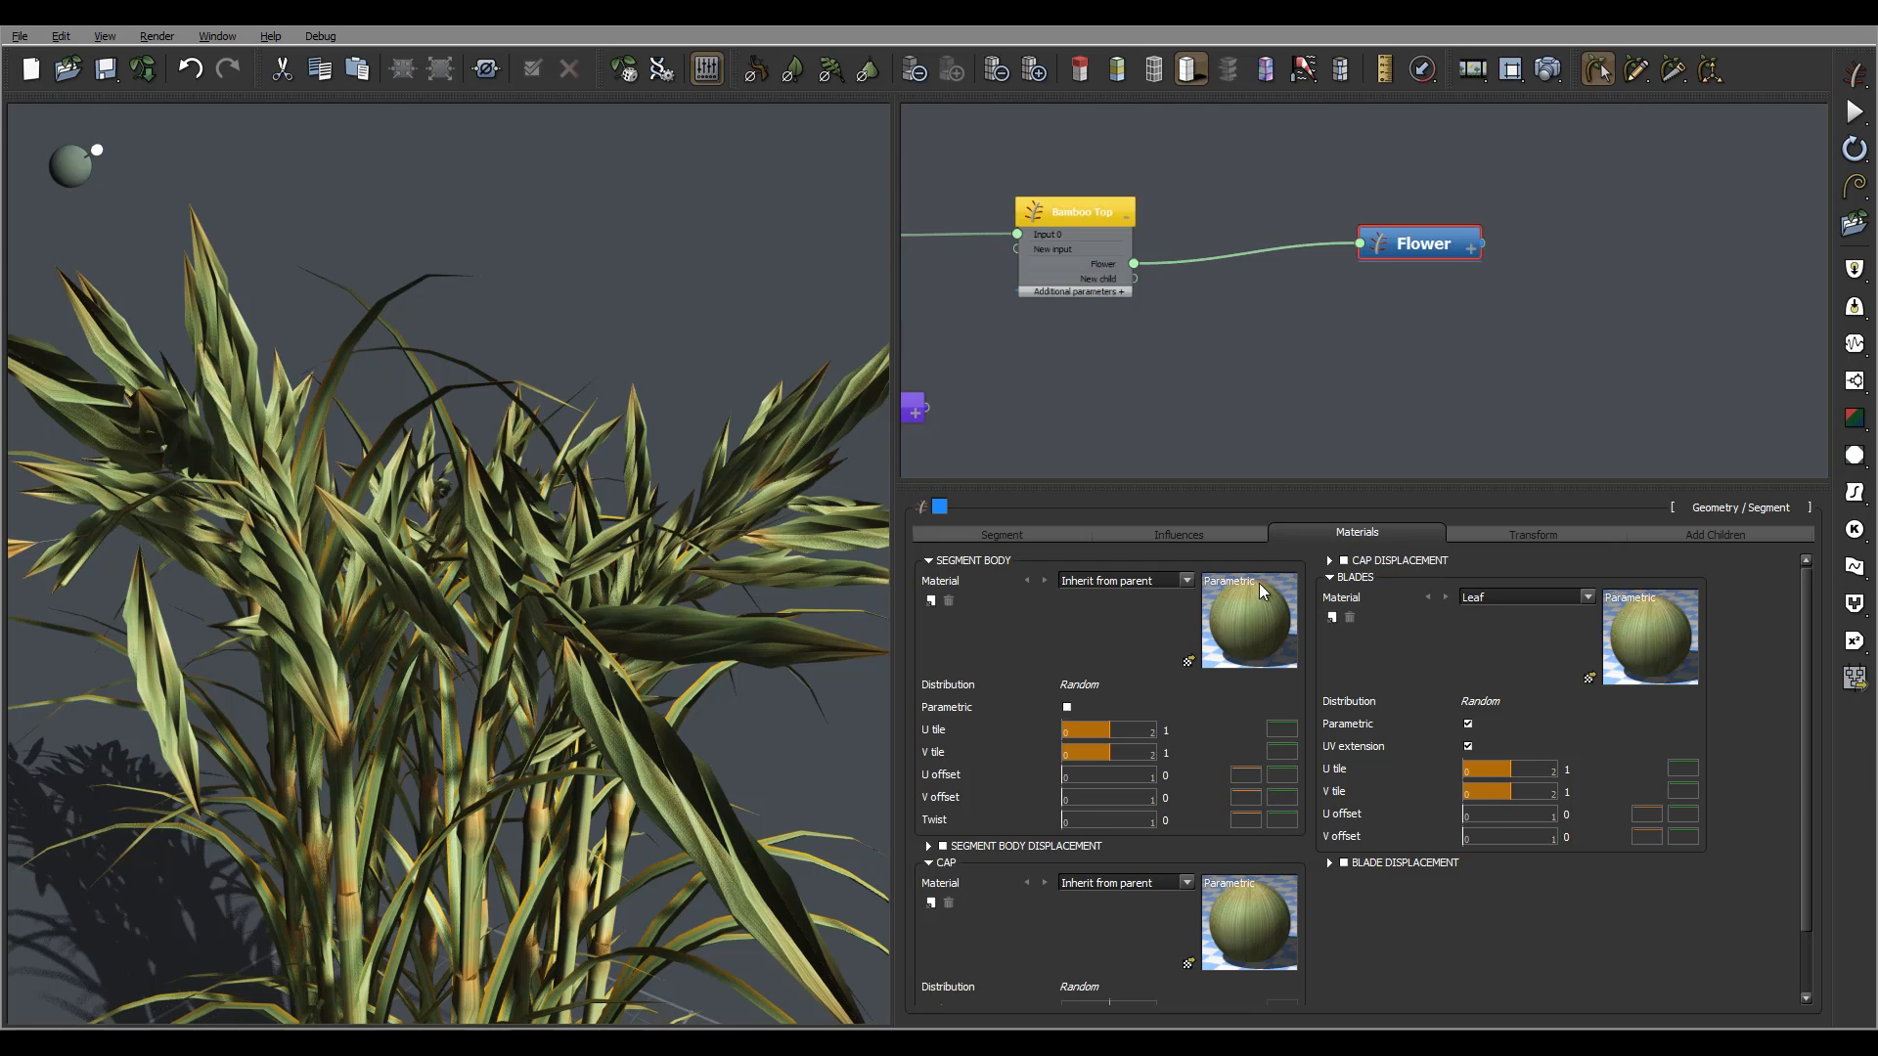
click(1186, 583)
click(1134, 641)
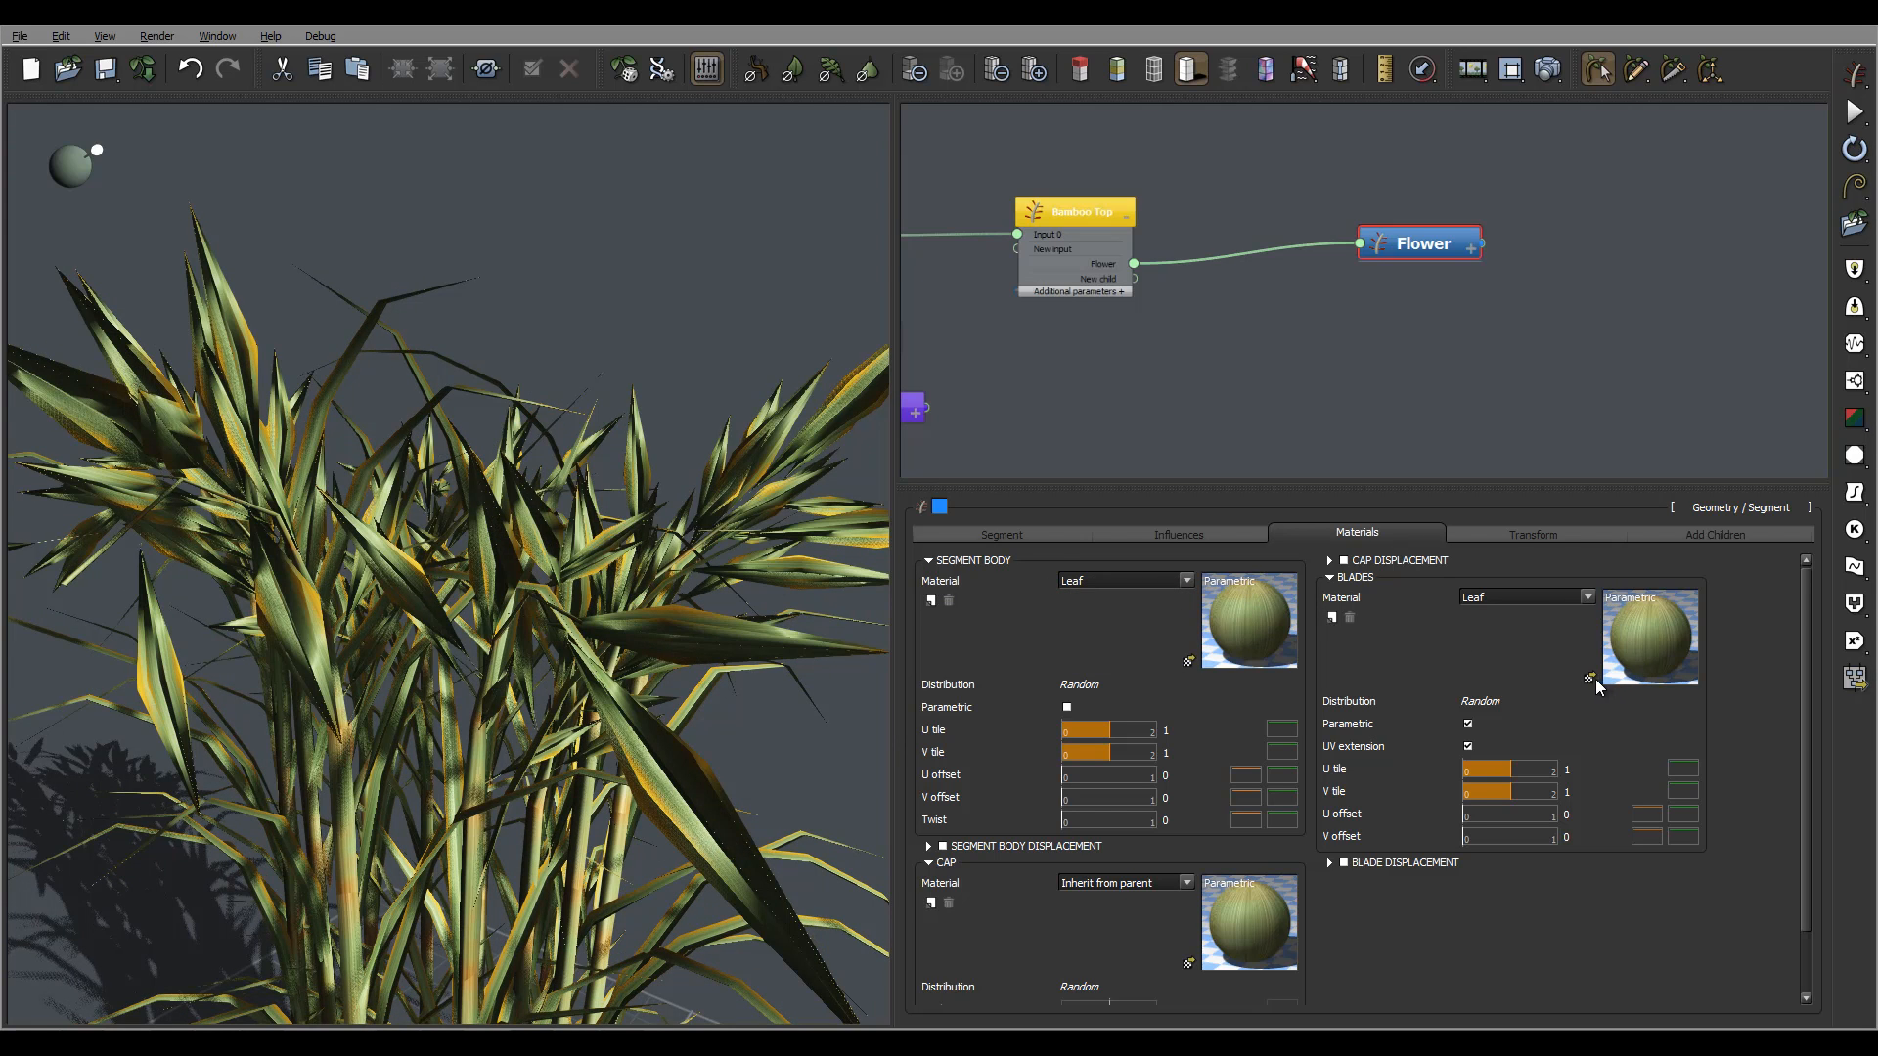
Replace the colour picture of the Flower segment's blade material with Tulip.jpg from the GrowPlant folder
double_click(1643, 642)
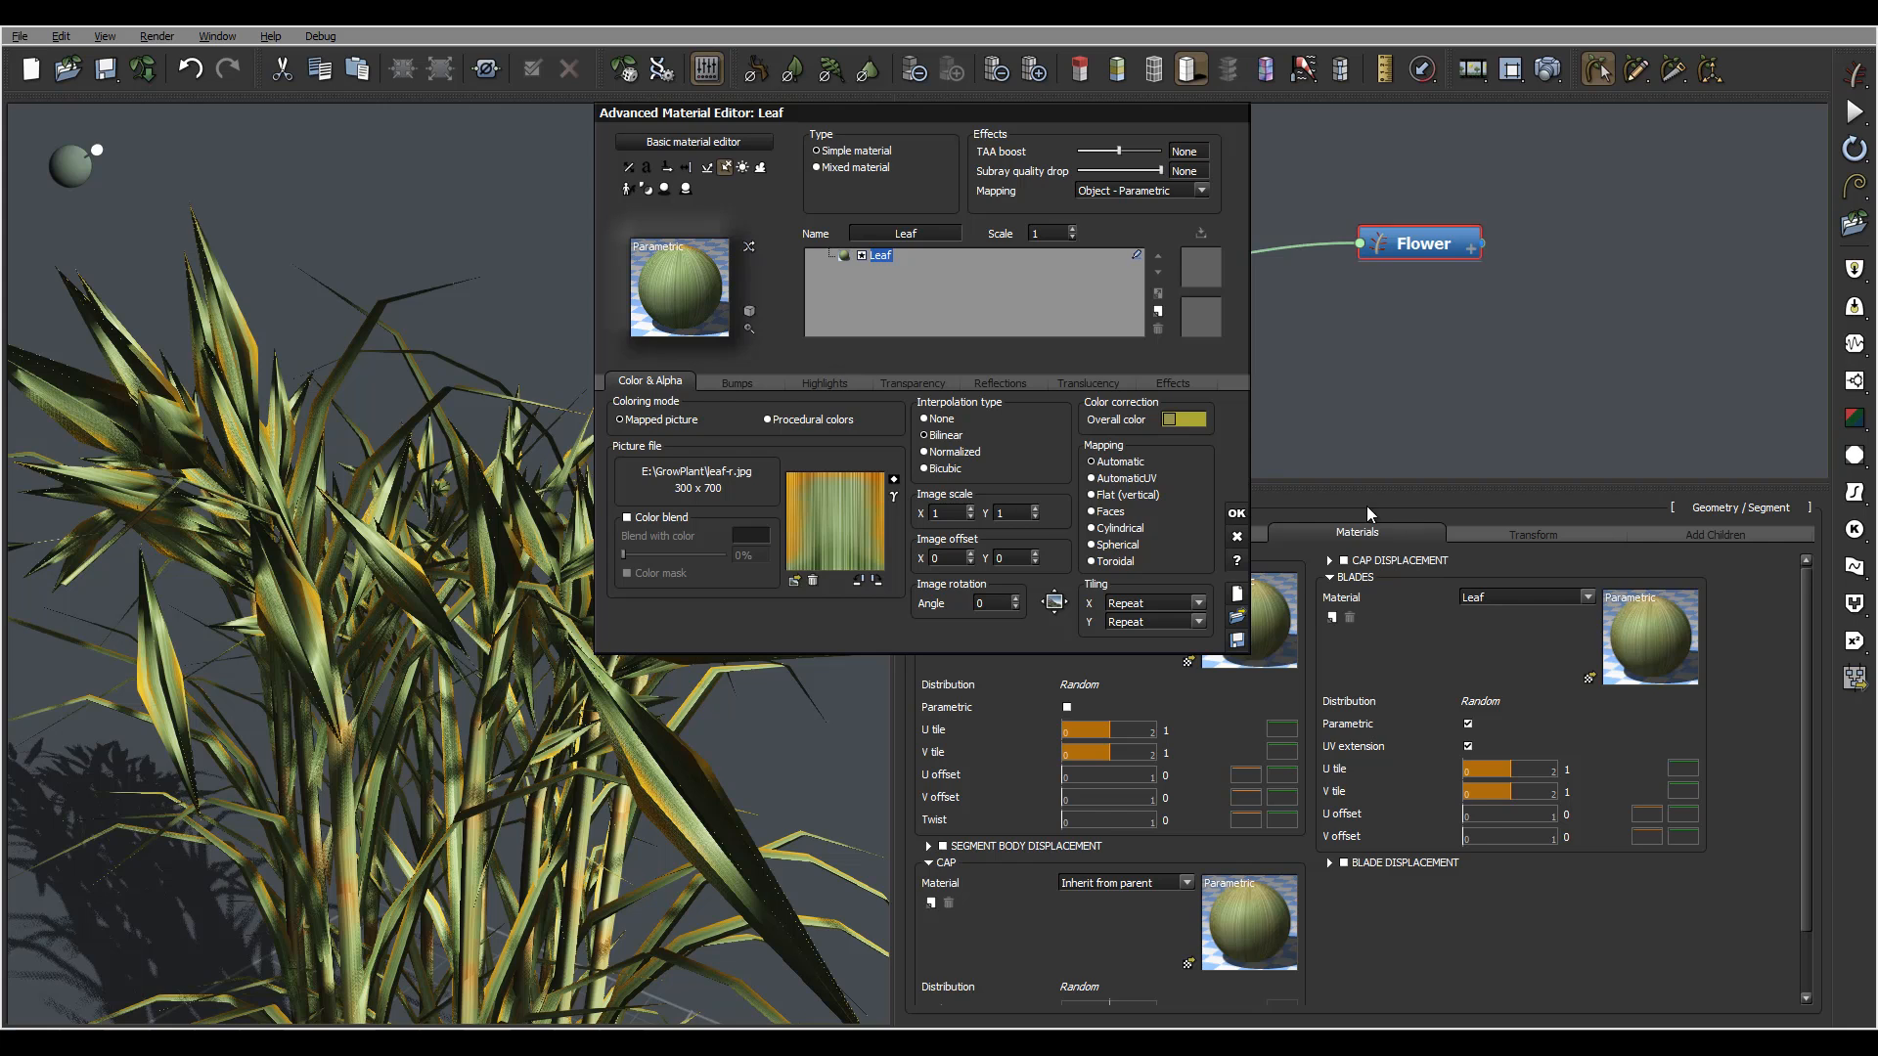
click(794, 581)
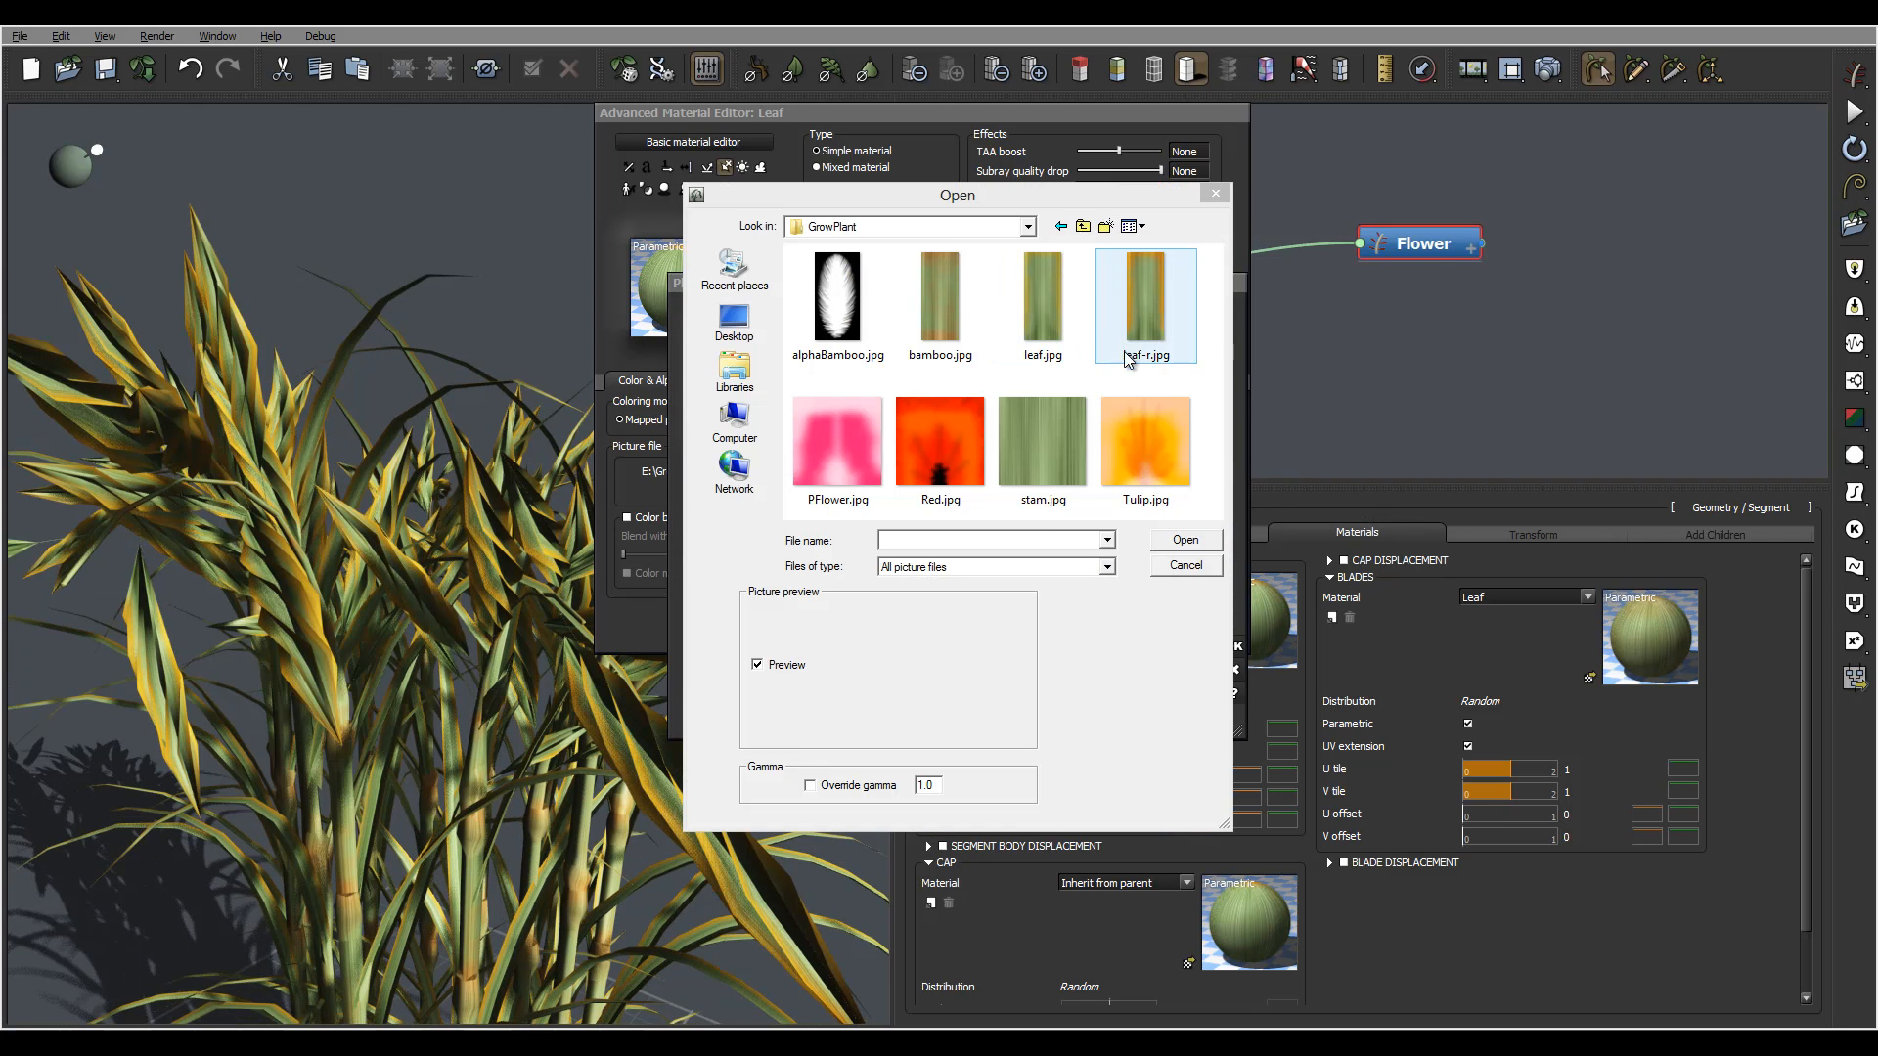
click(1179, 459)
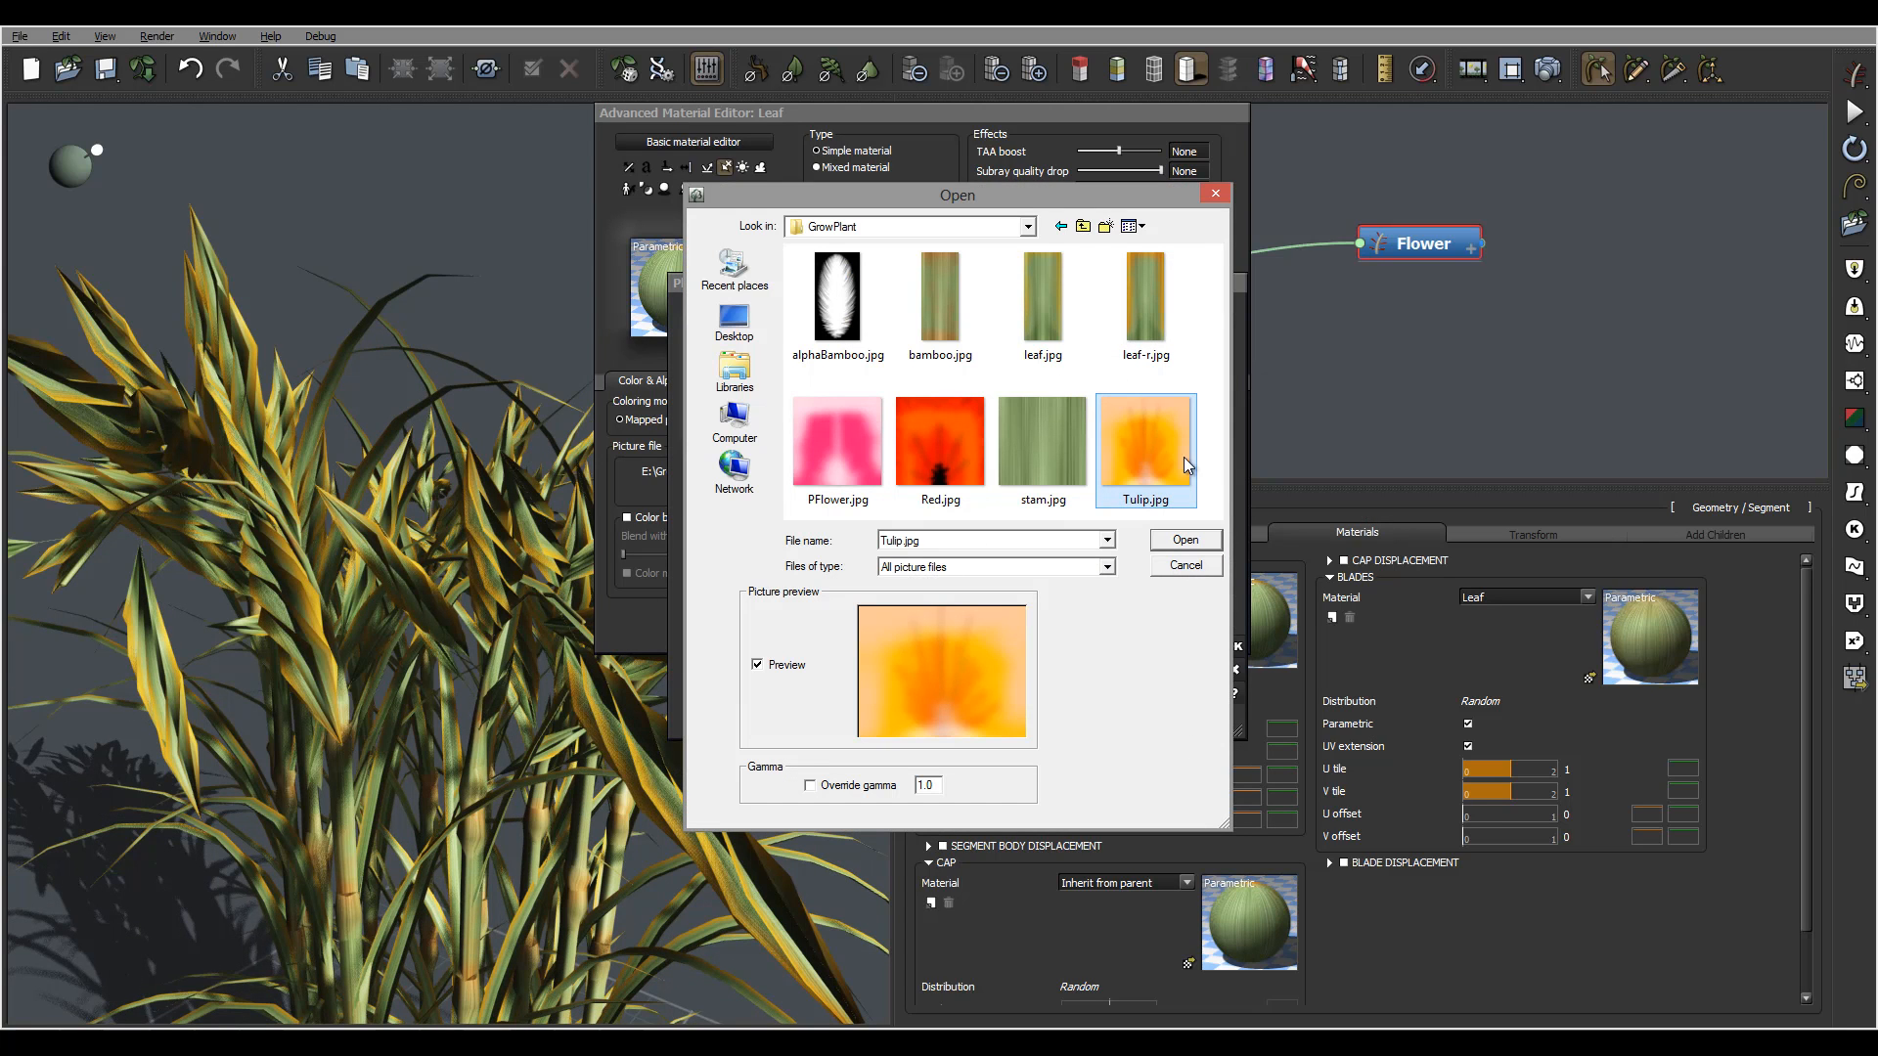
click(1186, 540)
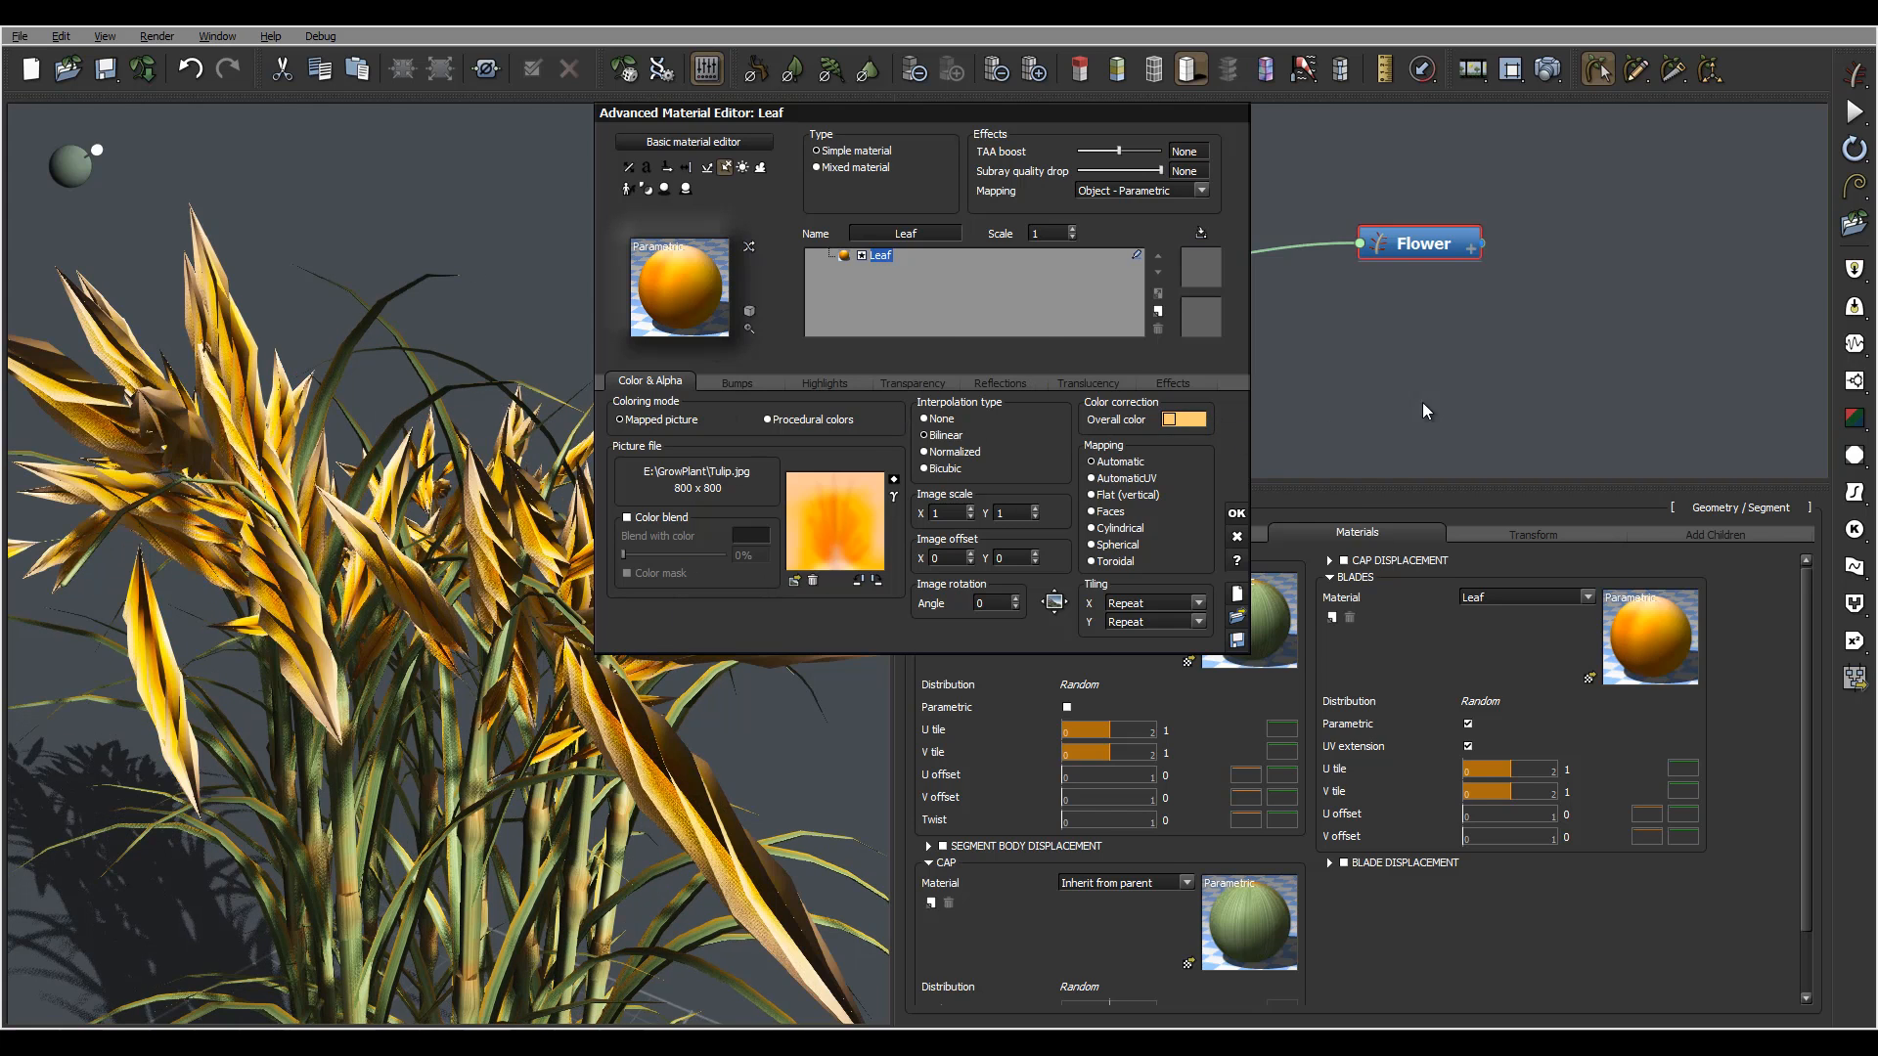
Correct the blade material's overall colour to a darker gold with red 190, green 159 and blue 61
click(1183, 419)
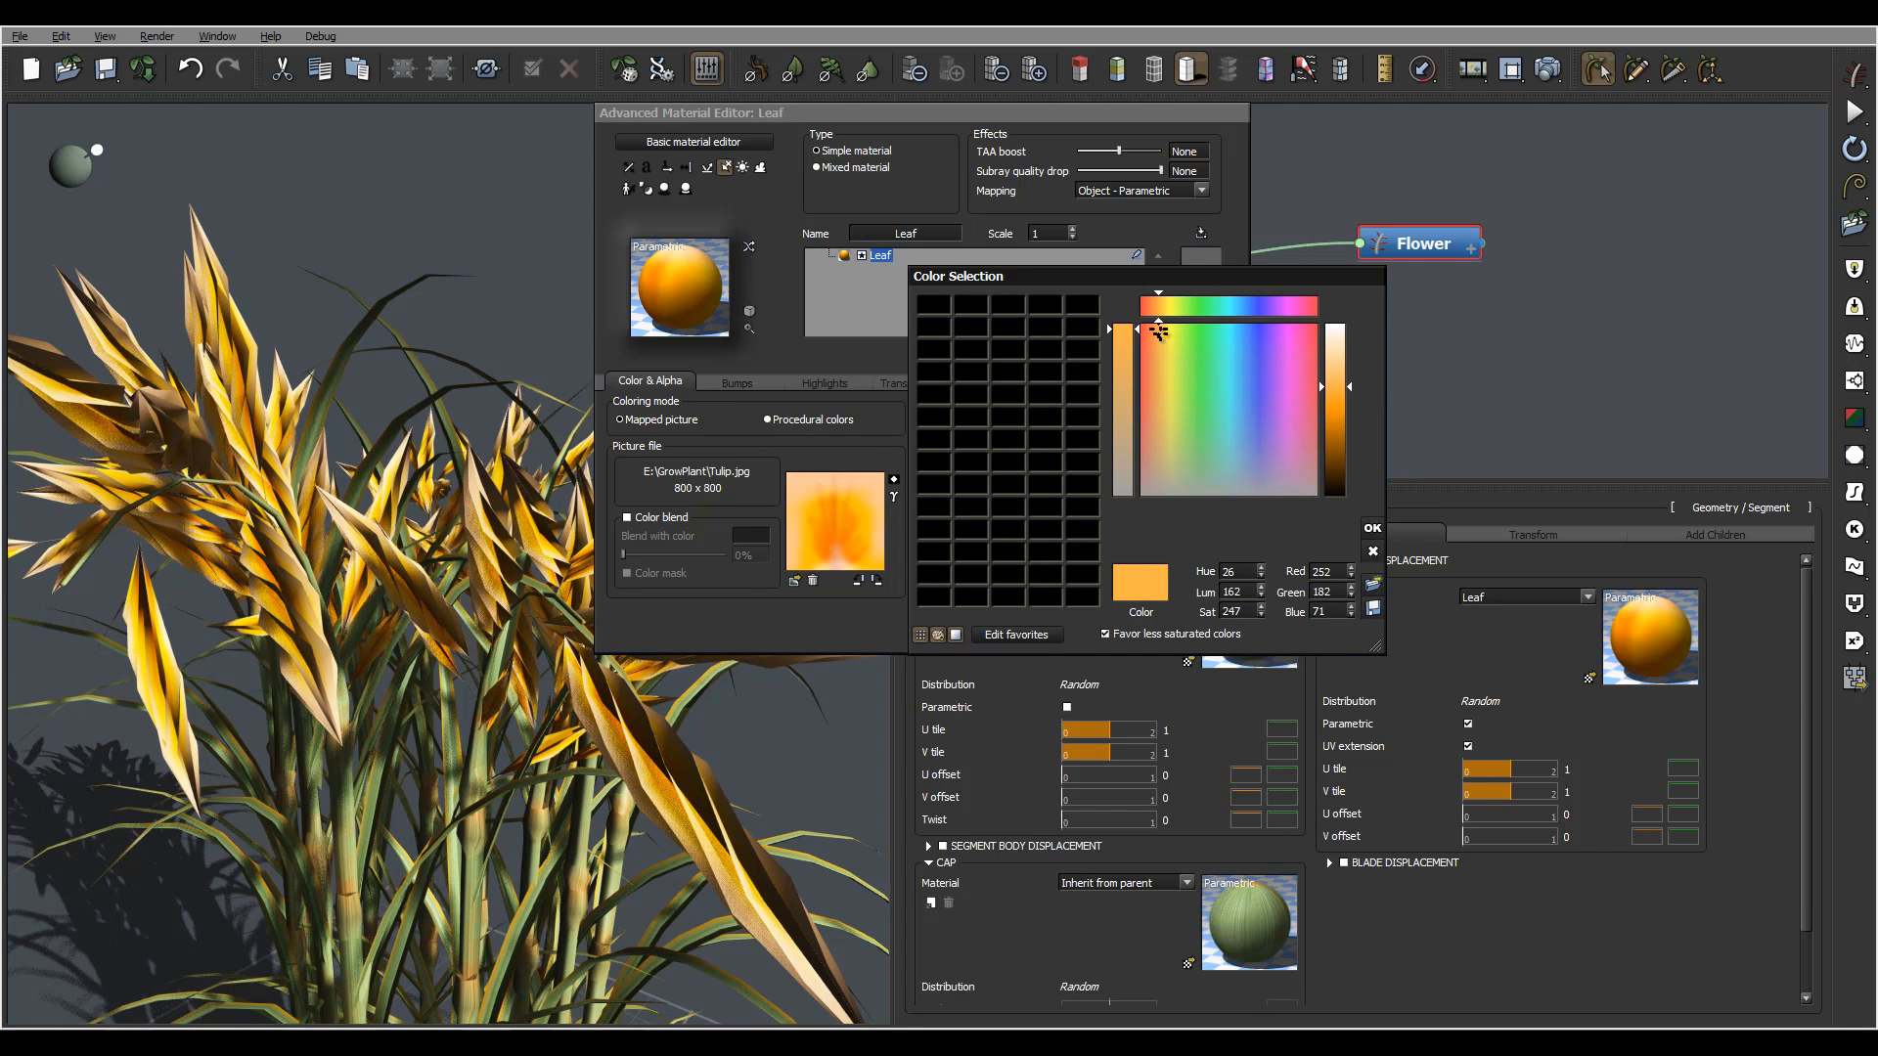
drag(1158, 329, 1163, 408)
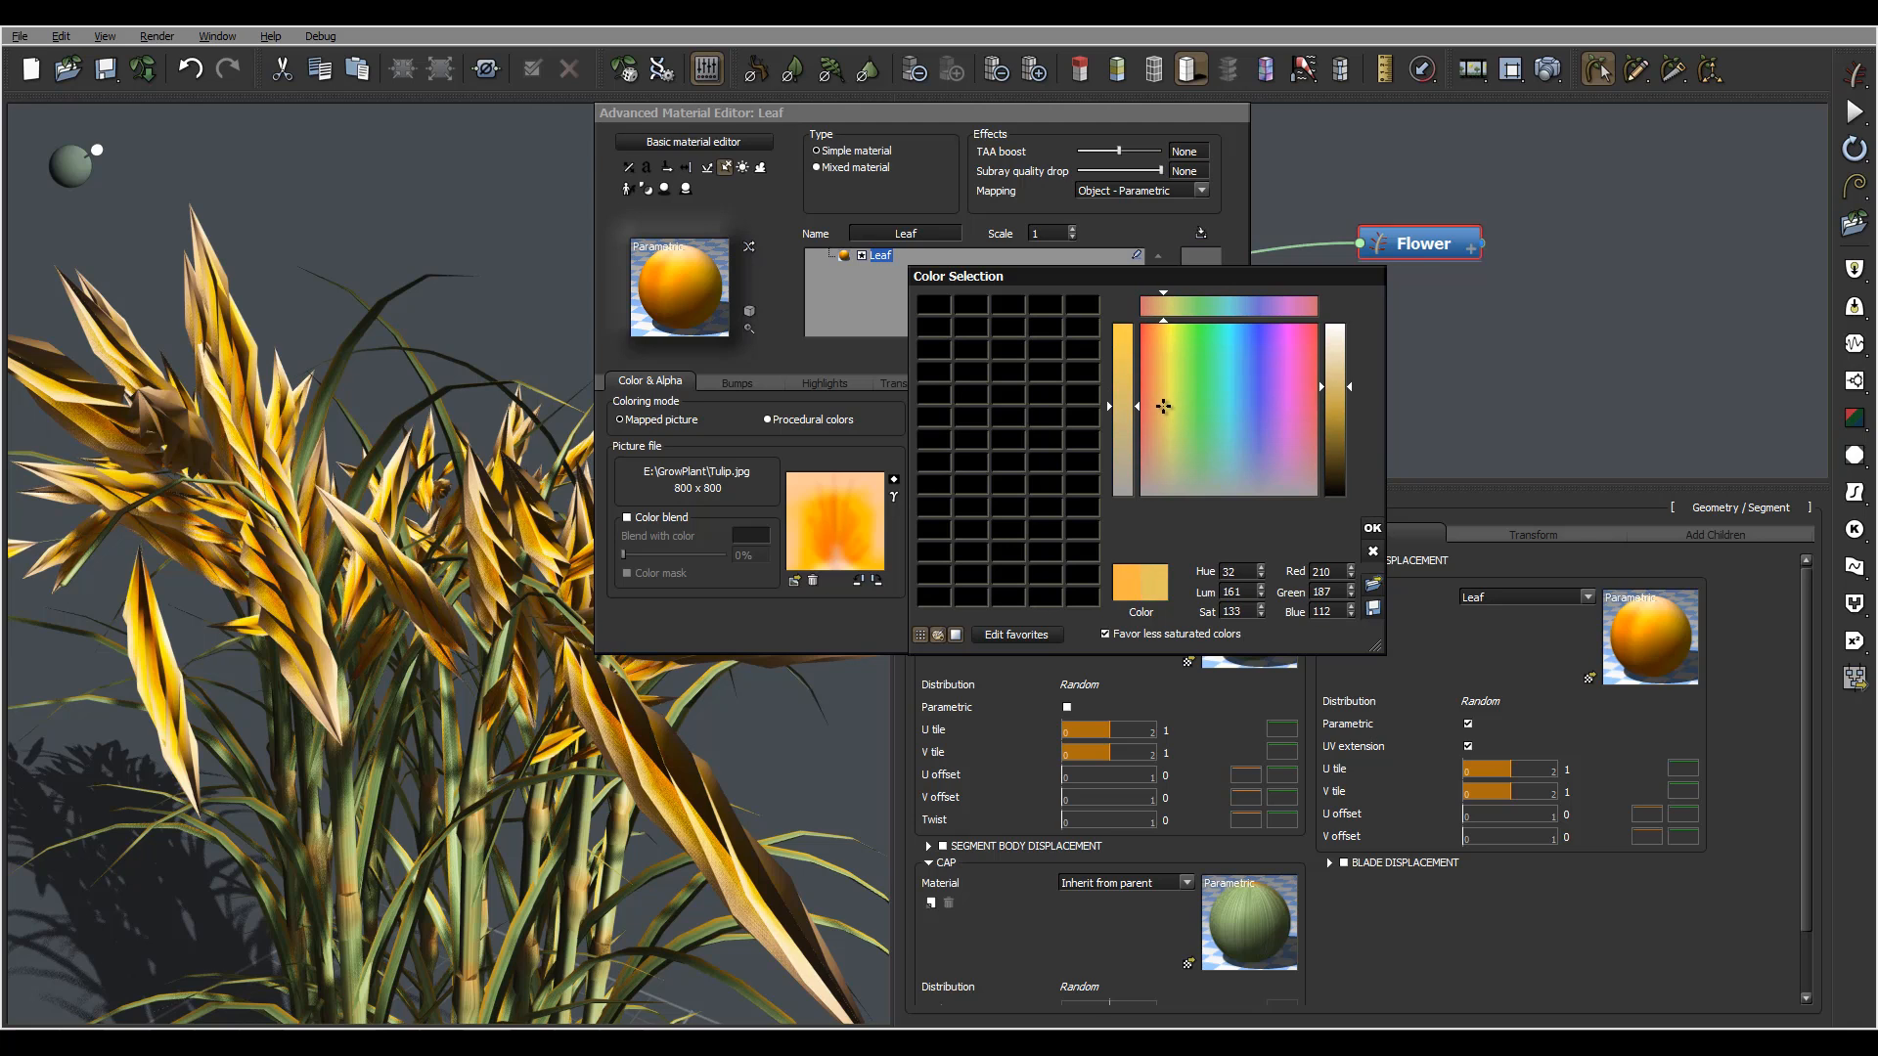
drag(1335, 387, 1335, 411)
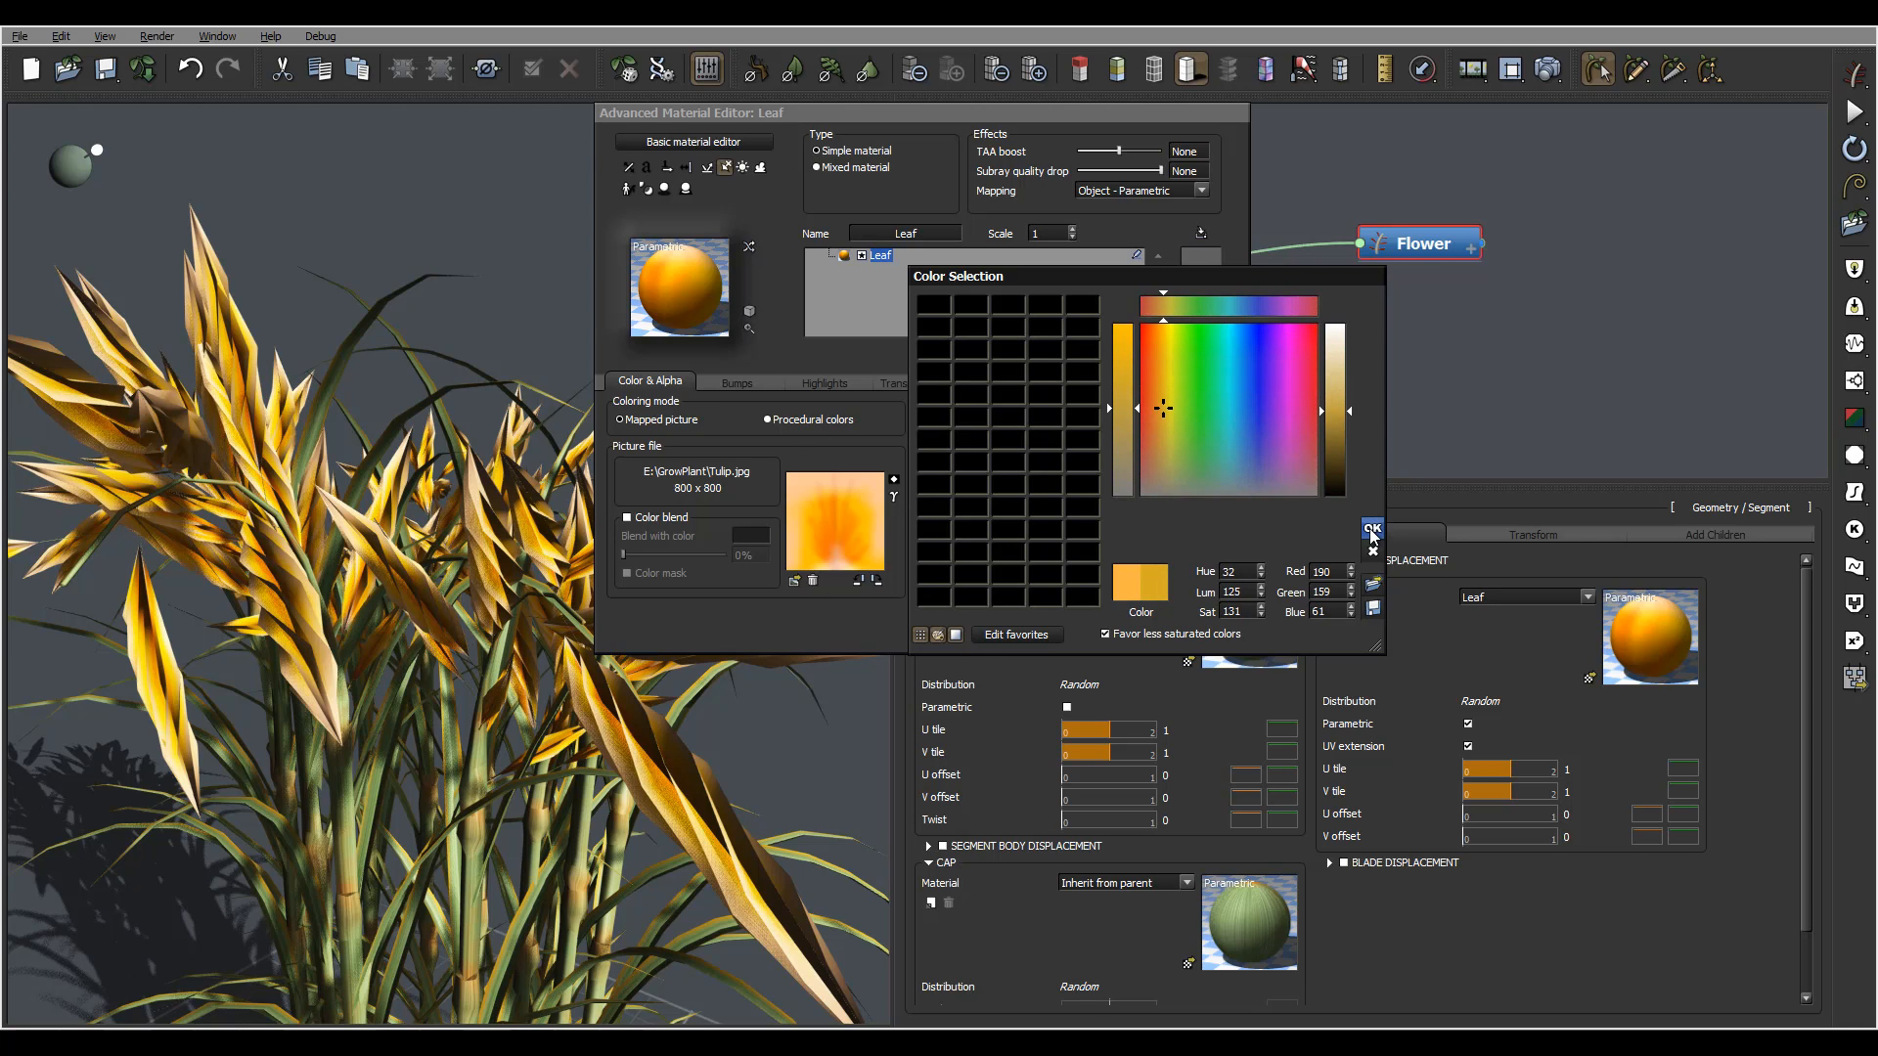
click(781, 416)
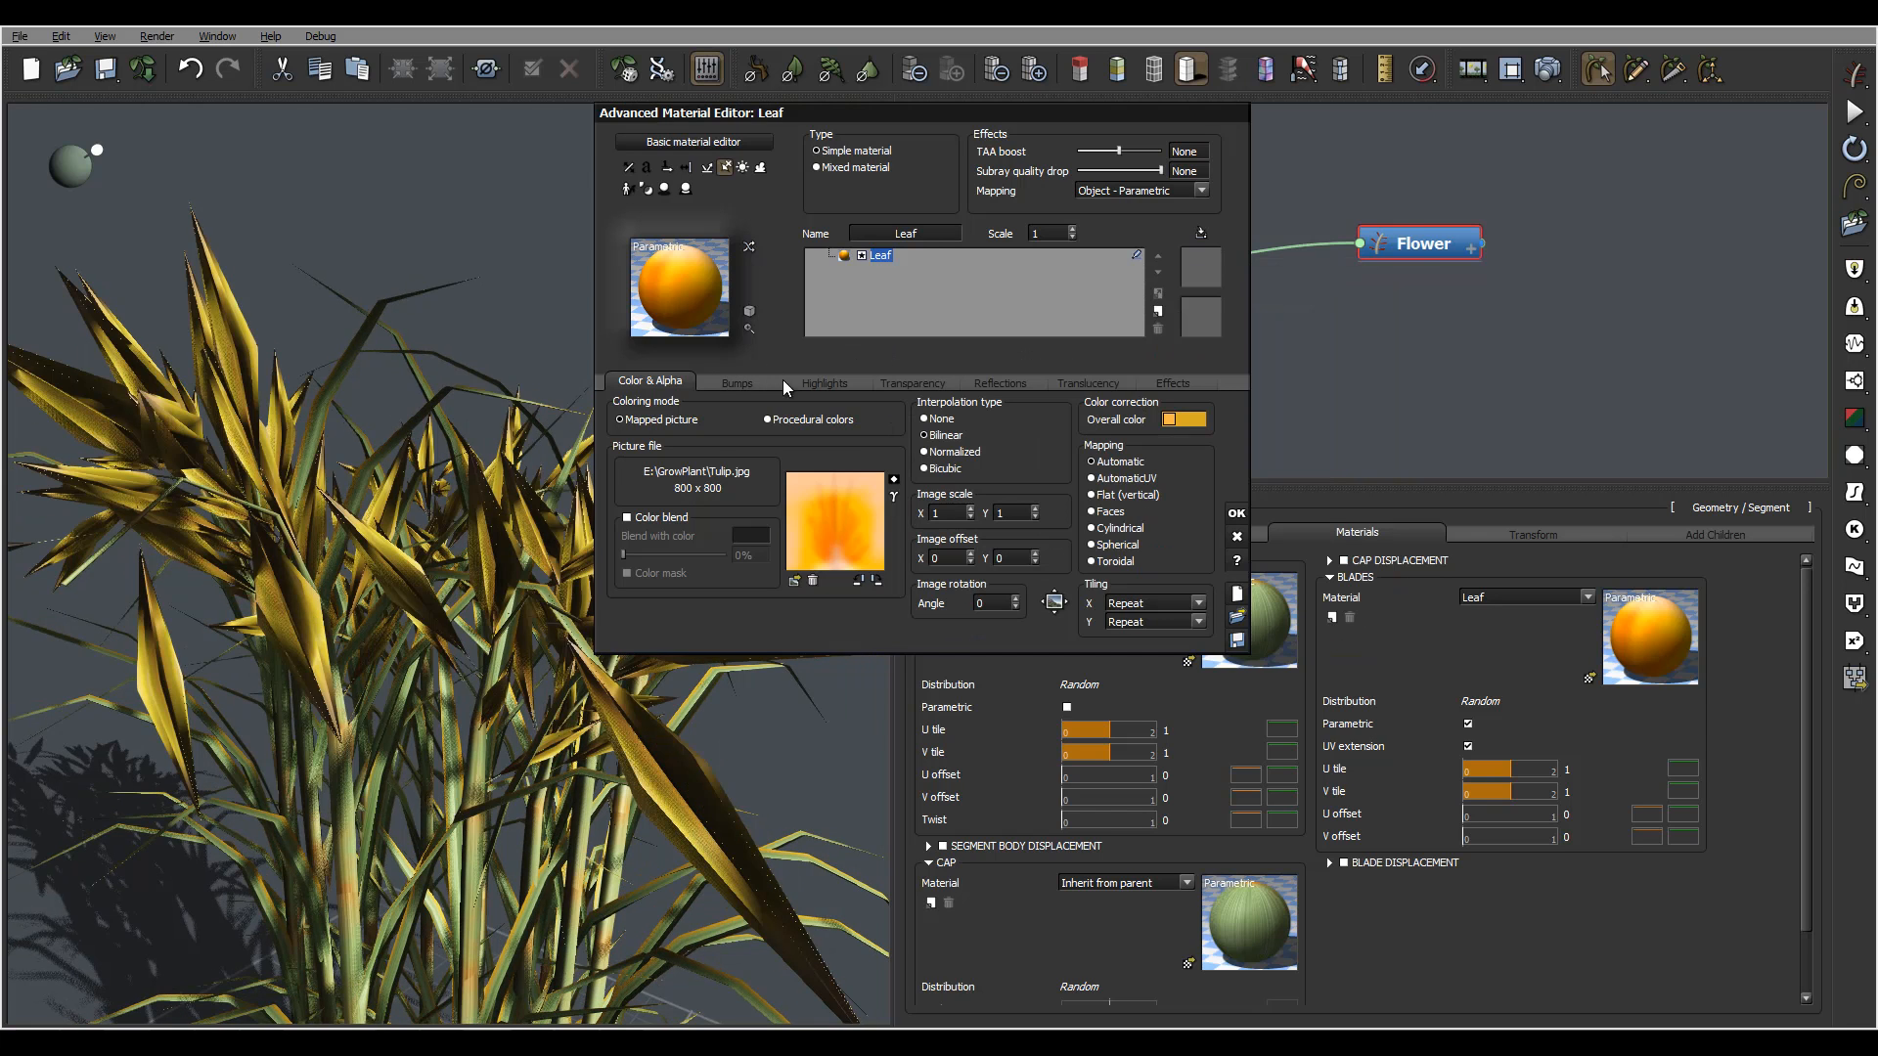
Open the blade material's global transparency function graph and move the connected constant number node up beside the outputs
click(908, 384)
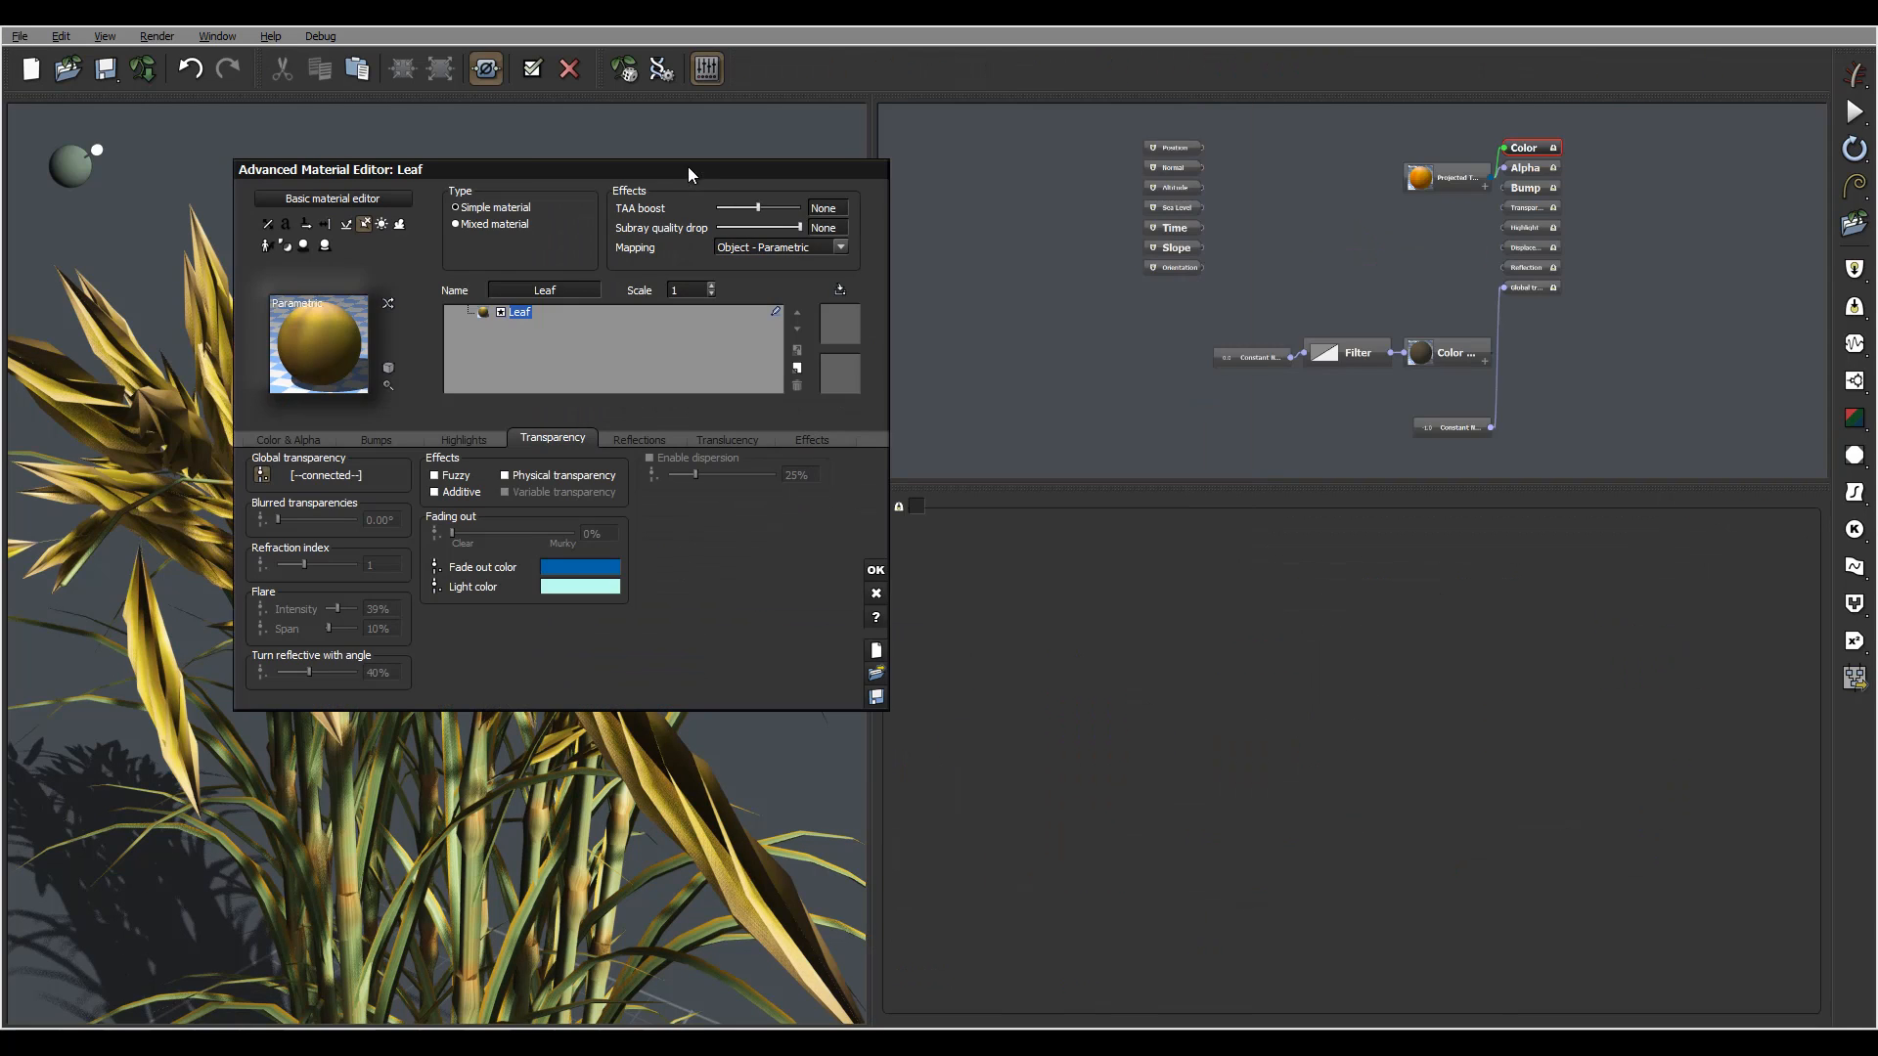
click(1354, 306)
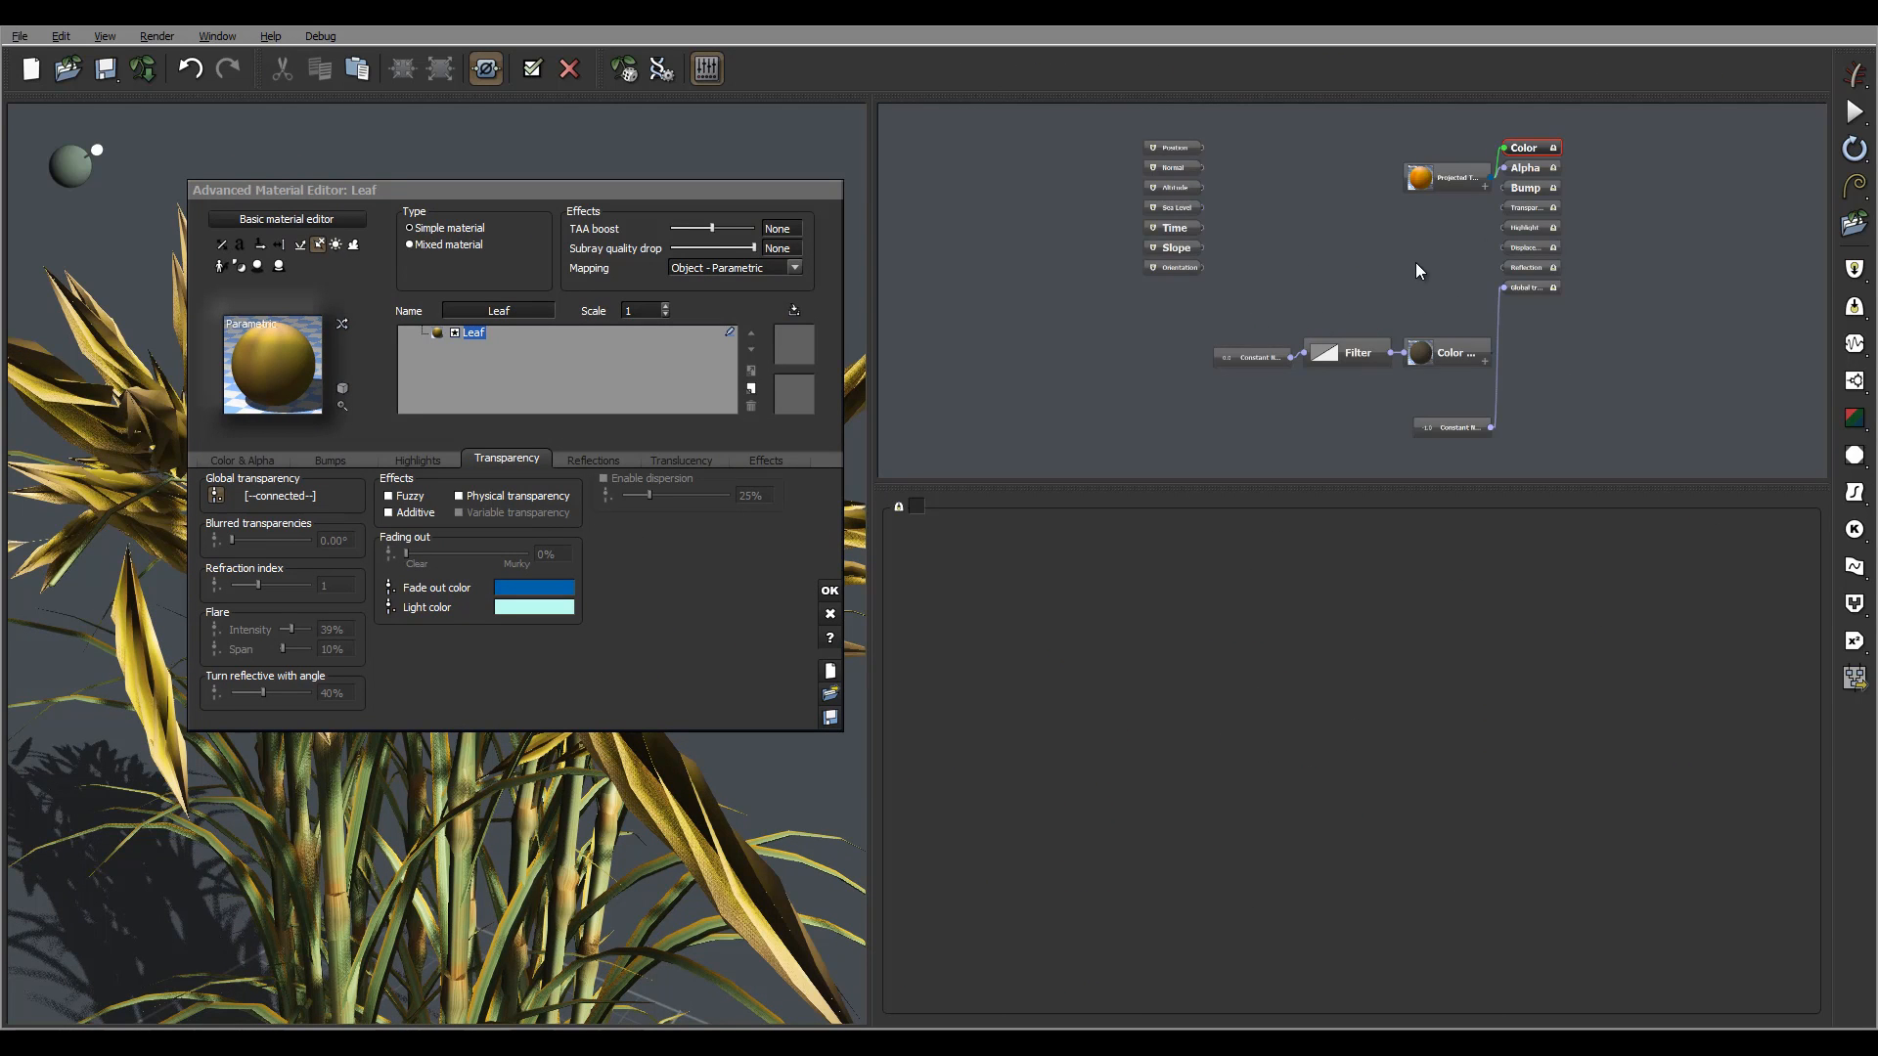
drag(1416, 263, 1277, 232)
drag(1331, 395, 1260, 219)
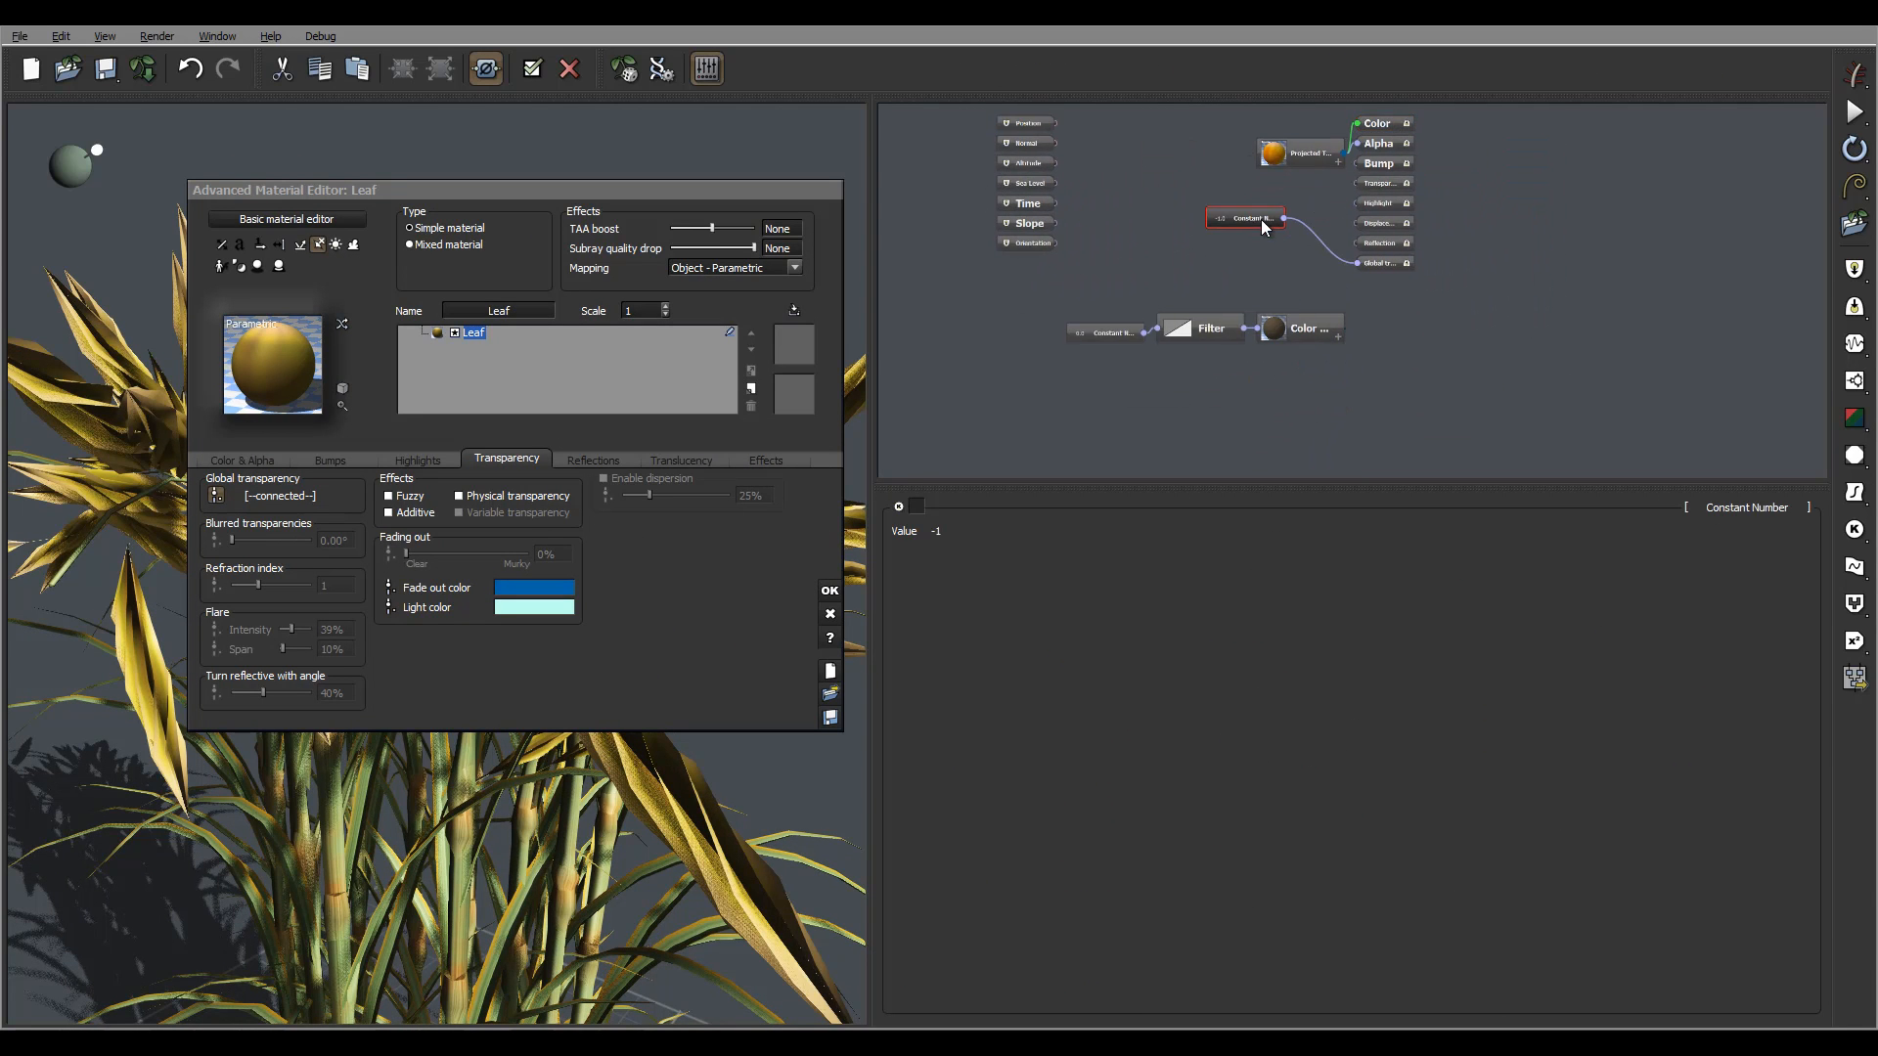
scroll(1330, 262, up, 4)
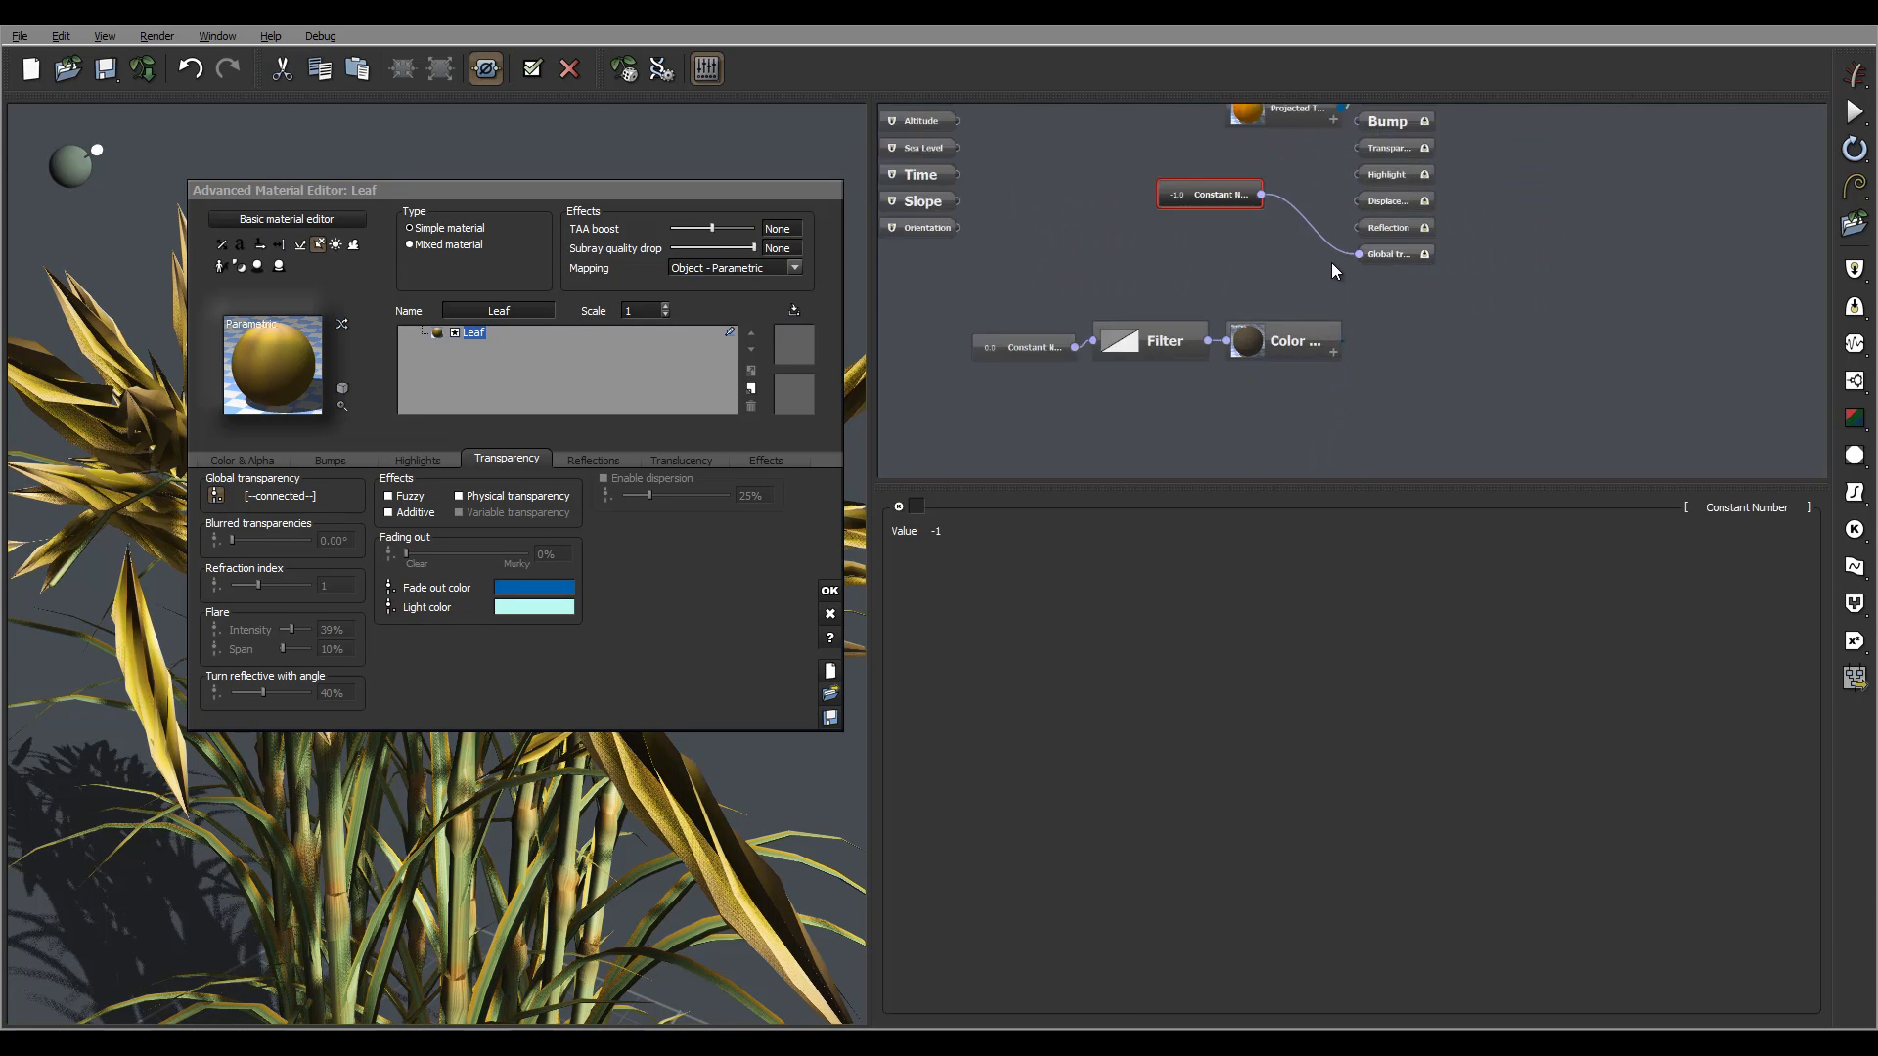
Add a Projected Texture Map node to the graph and place it beside the -1 constant number node
click(1100, 319)
right_click(1099, 321)
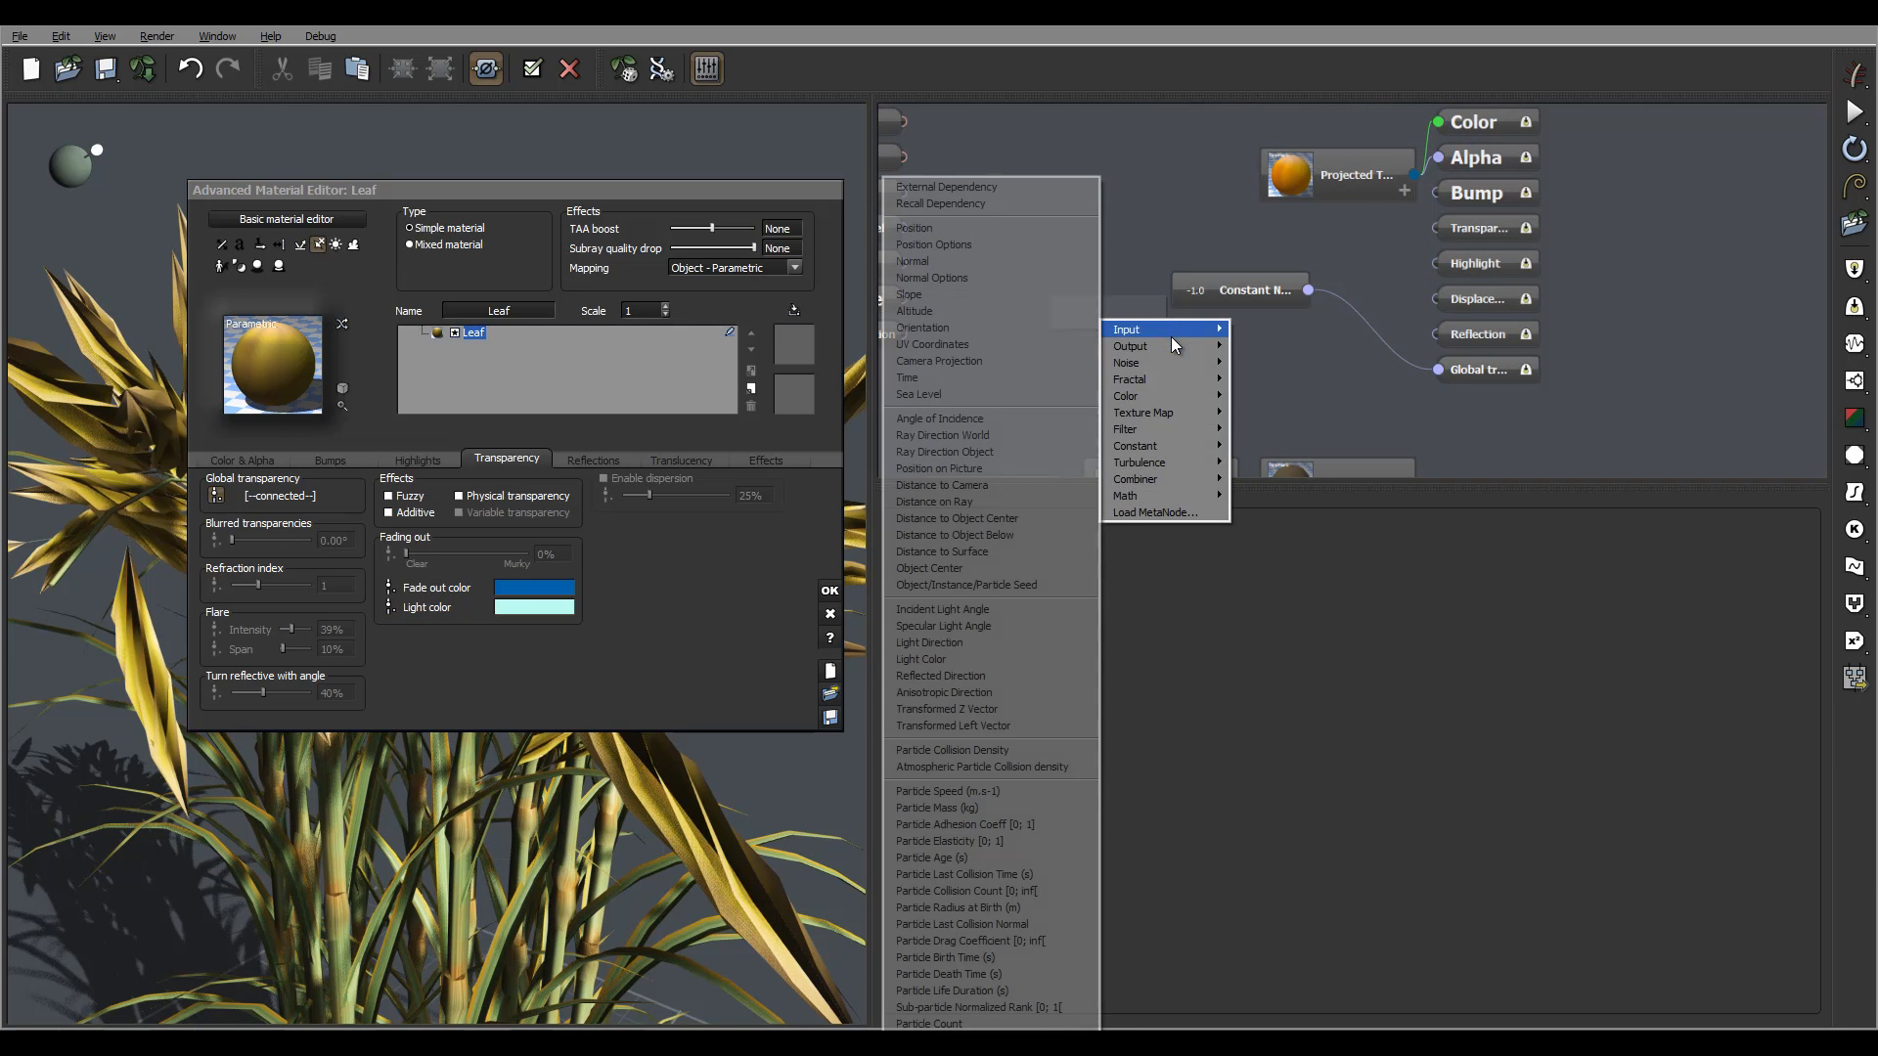
mouse_move(1169, 413)
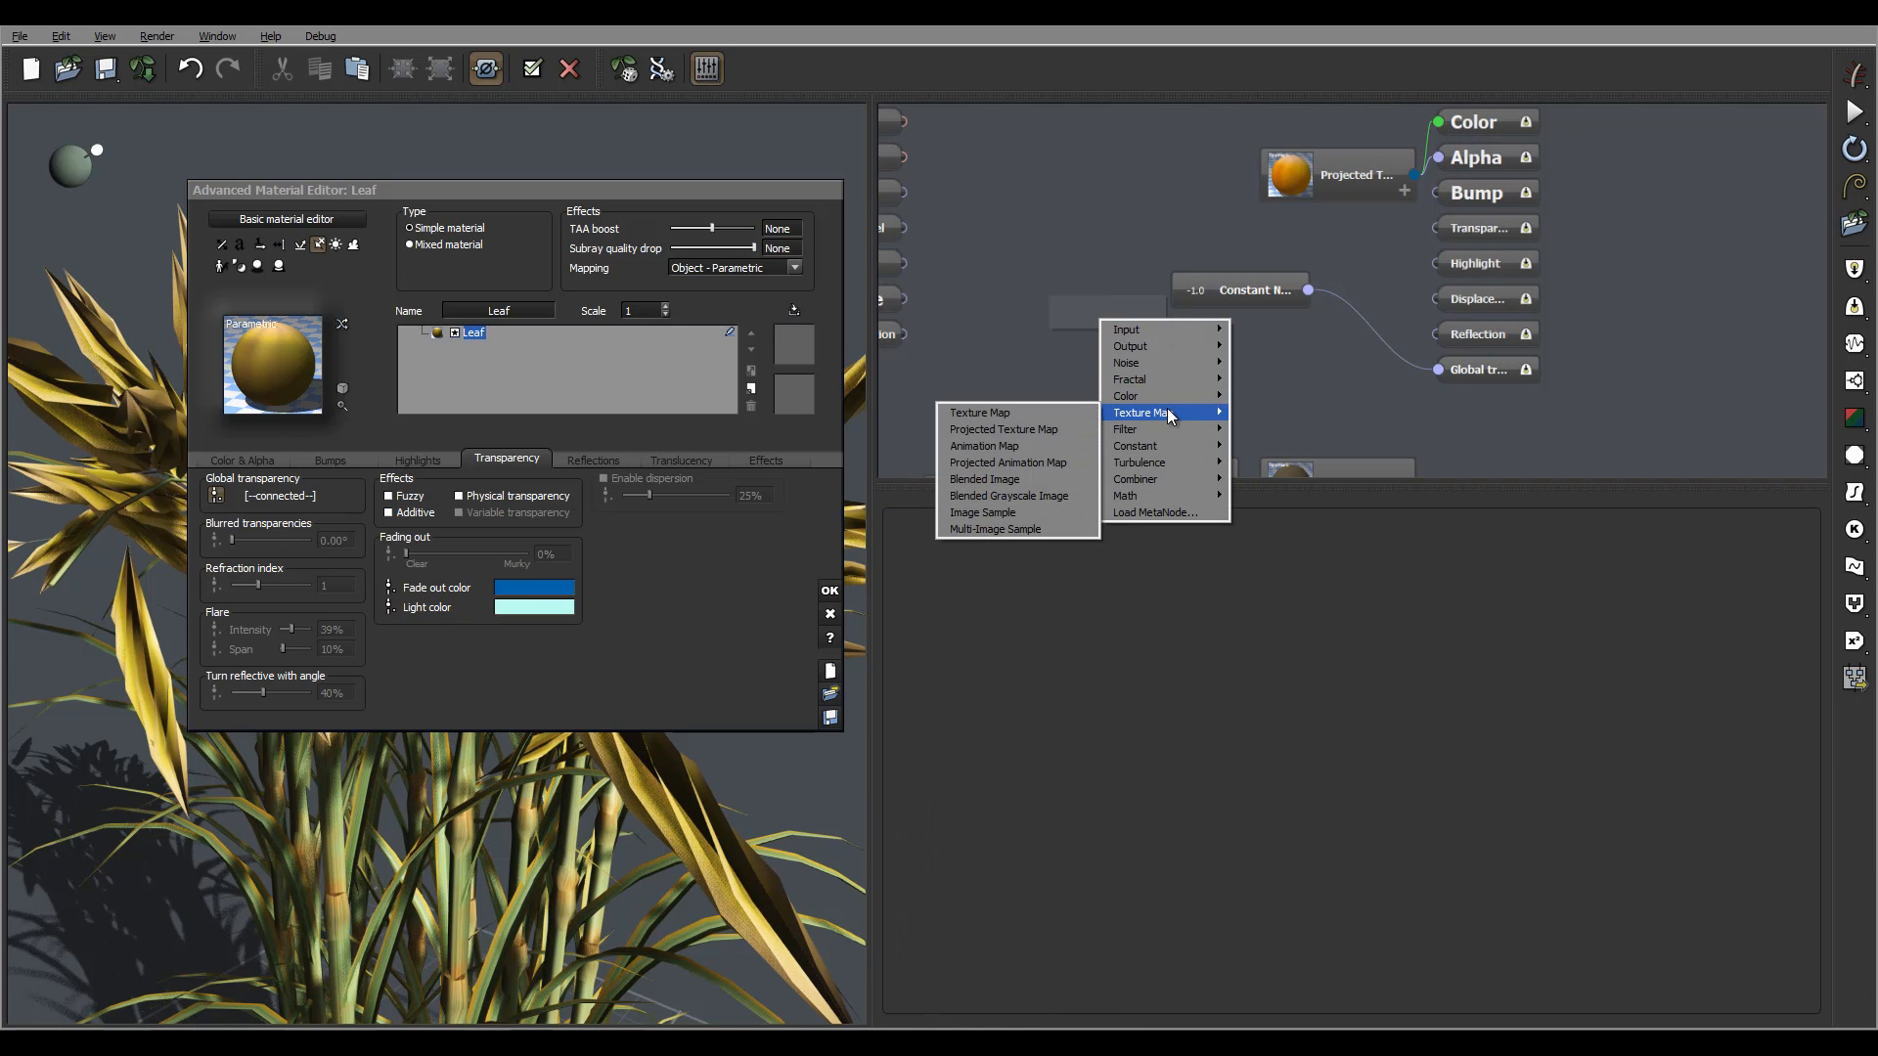
click(1017, 430)
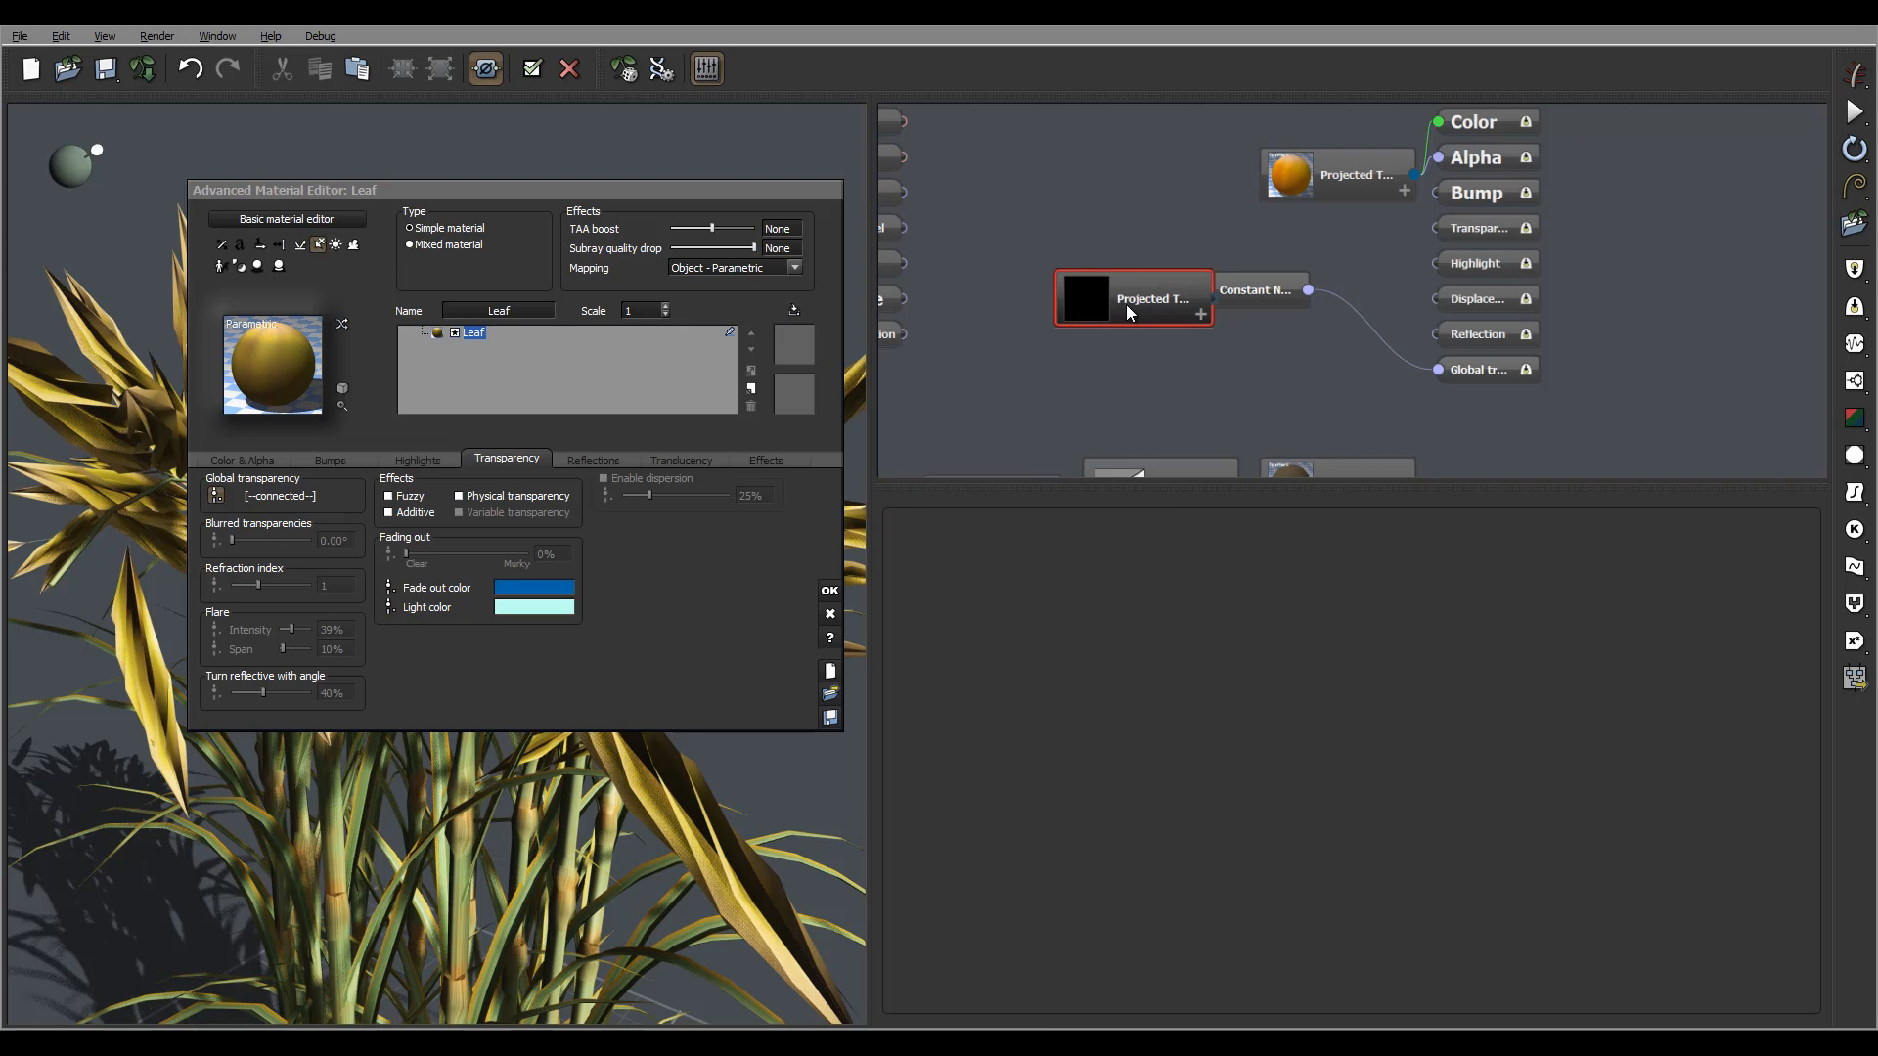
drag(1124, 304, 1088, 331)
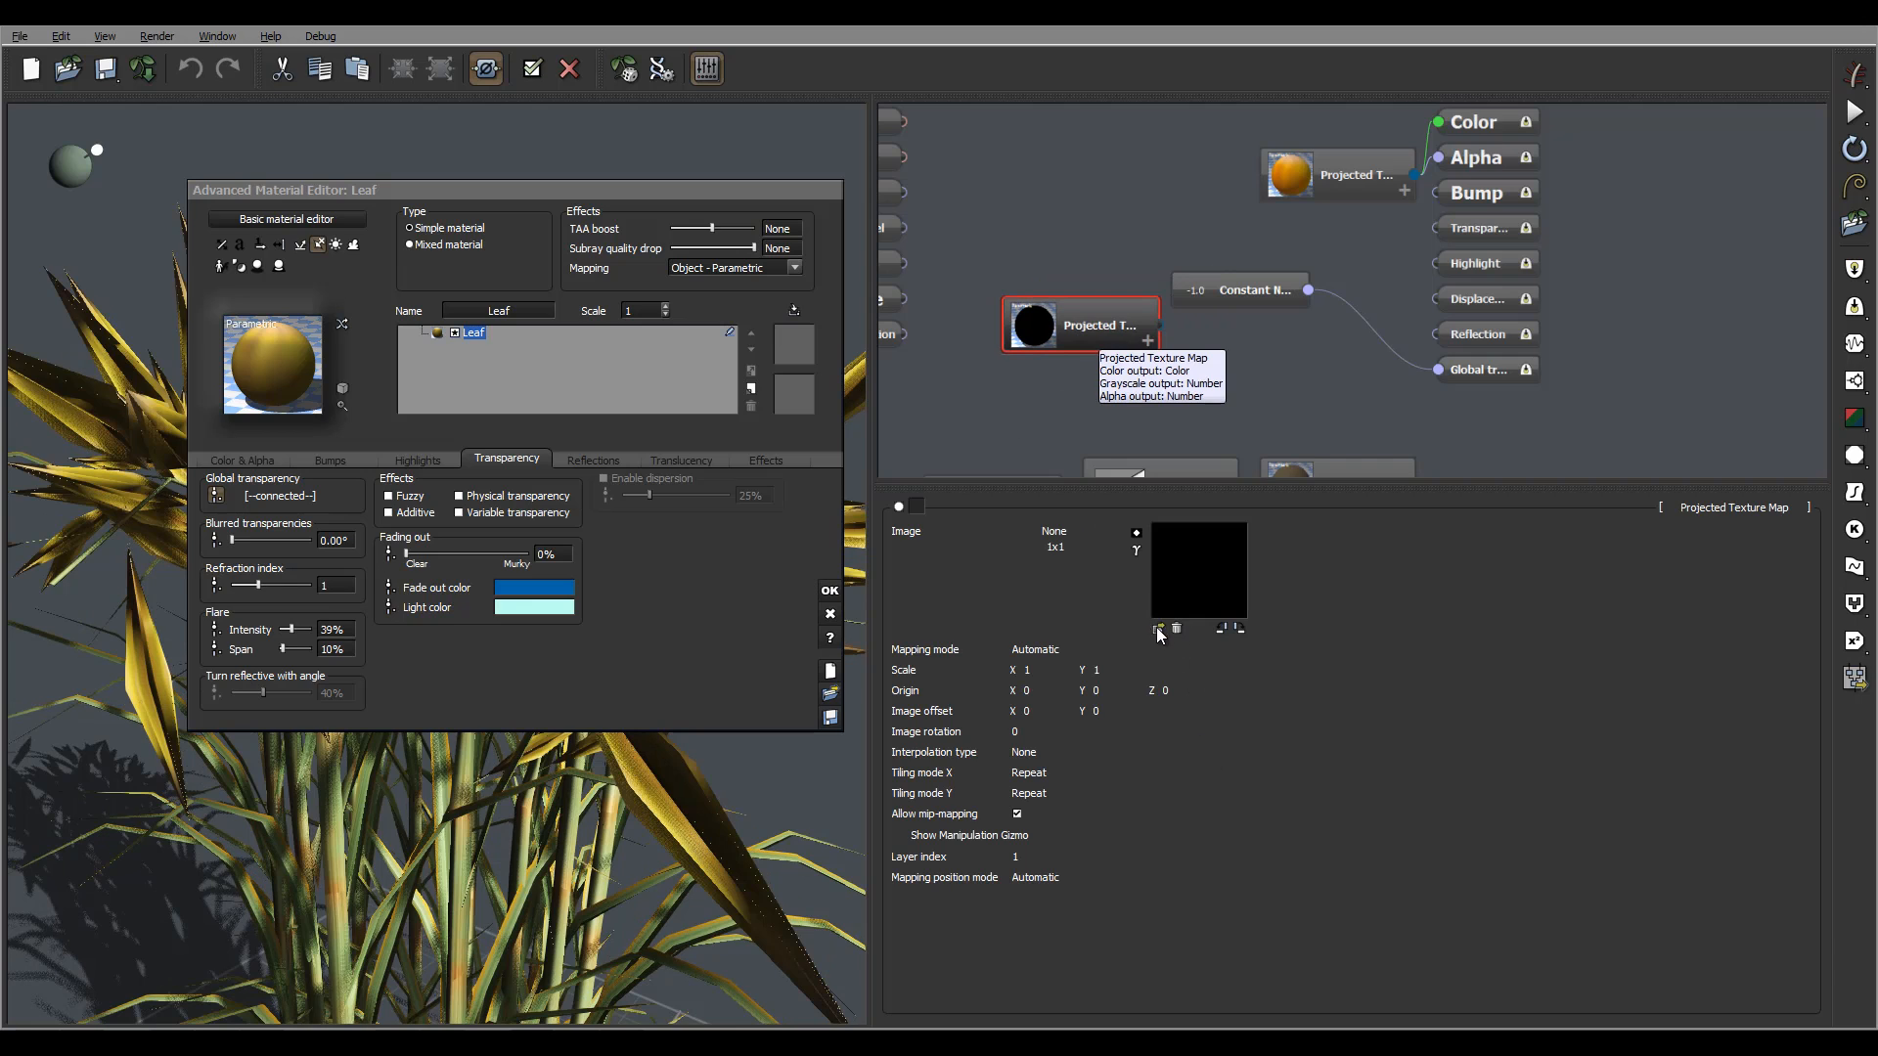
Load alphaBamboo.jpg from the GrowPlant folder into the new Projected Texture Map node
double_click(1191, 559)
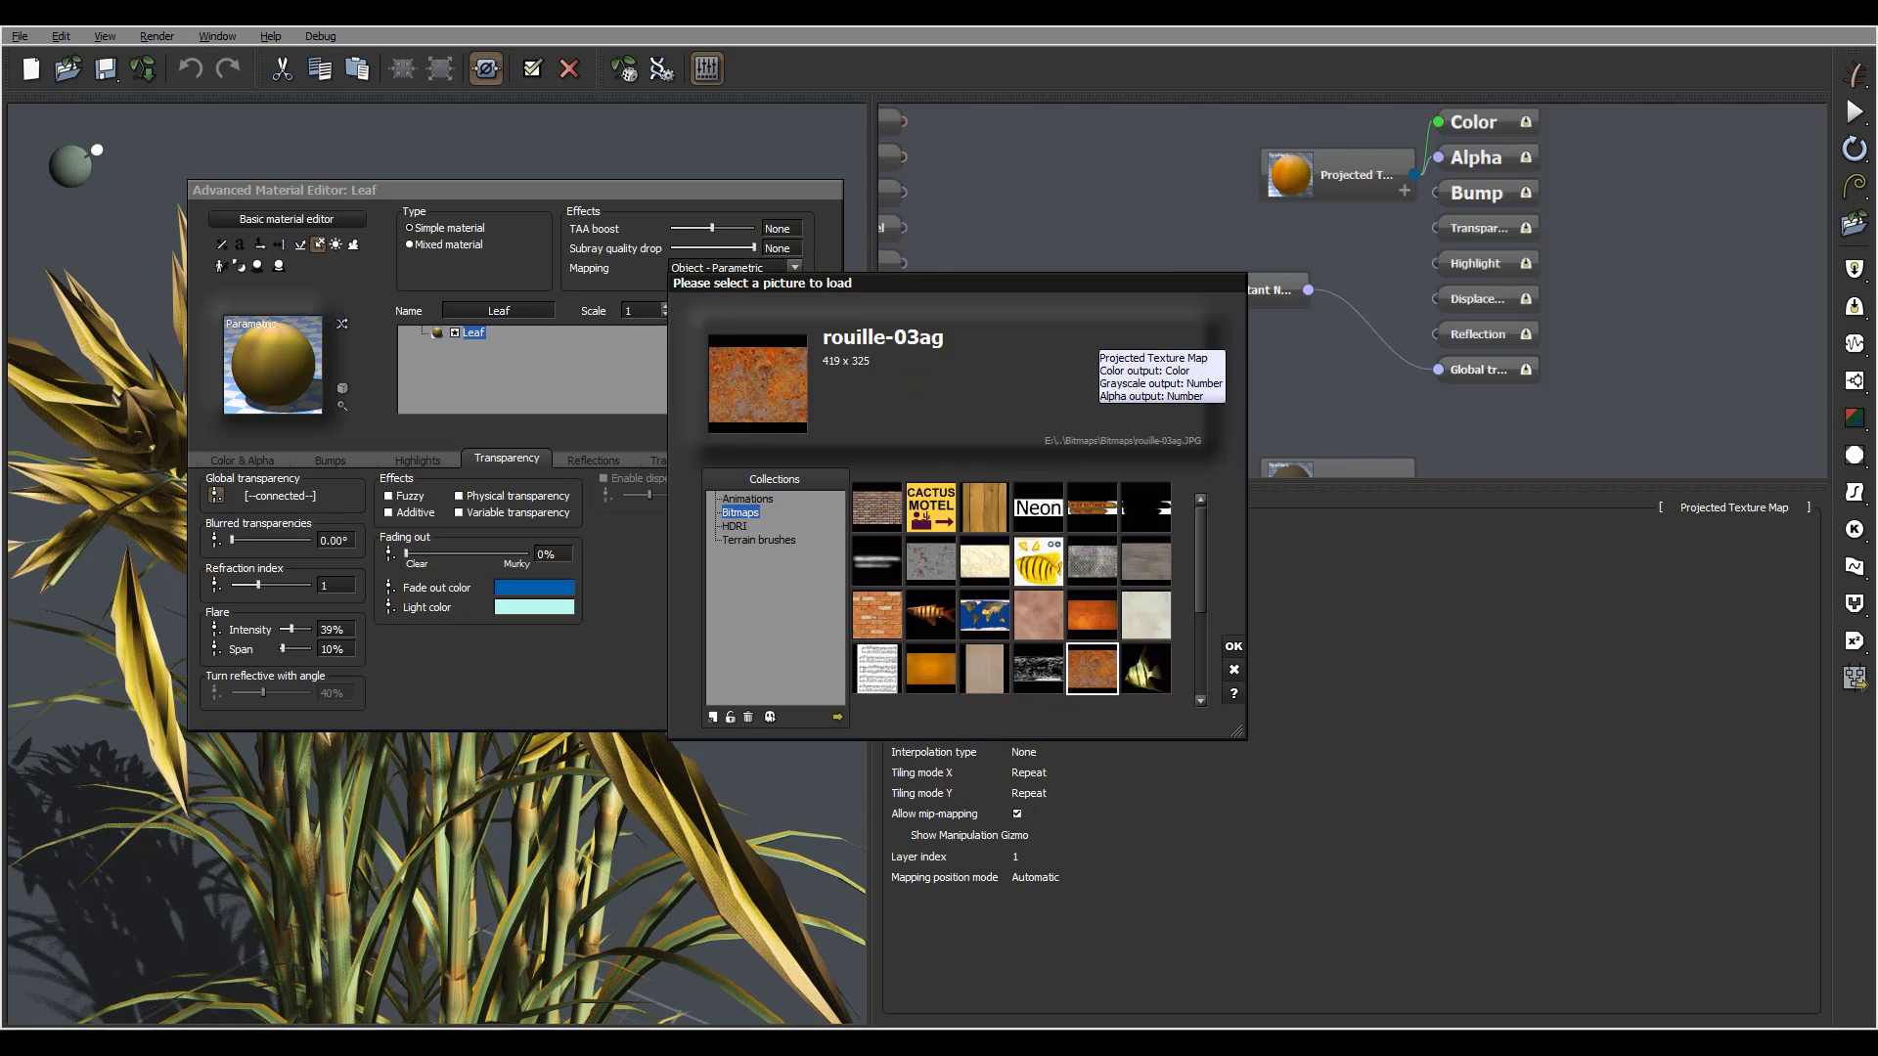
click(838, 717)
click(848, 300)
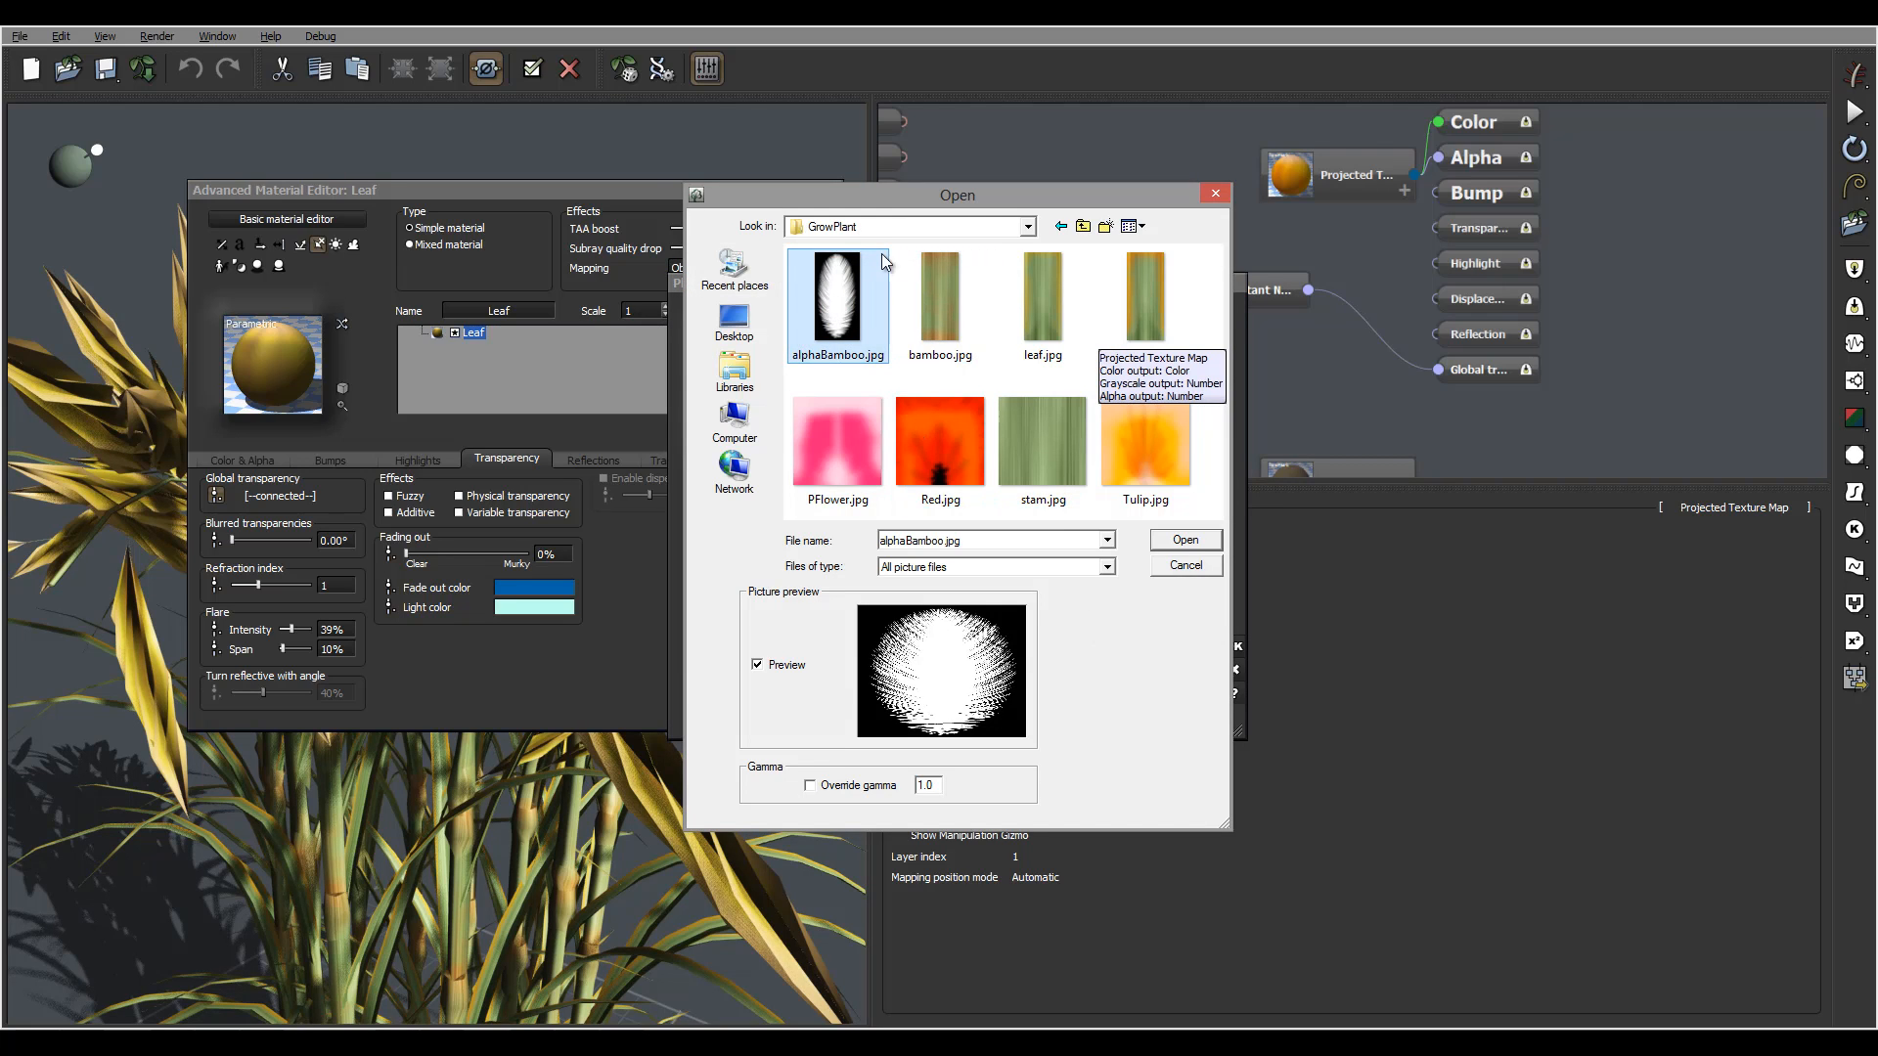
click(1187, 540)
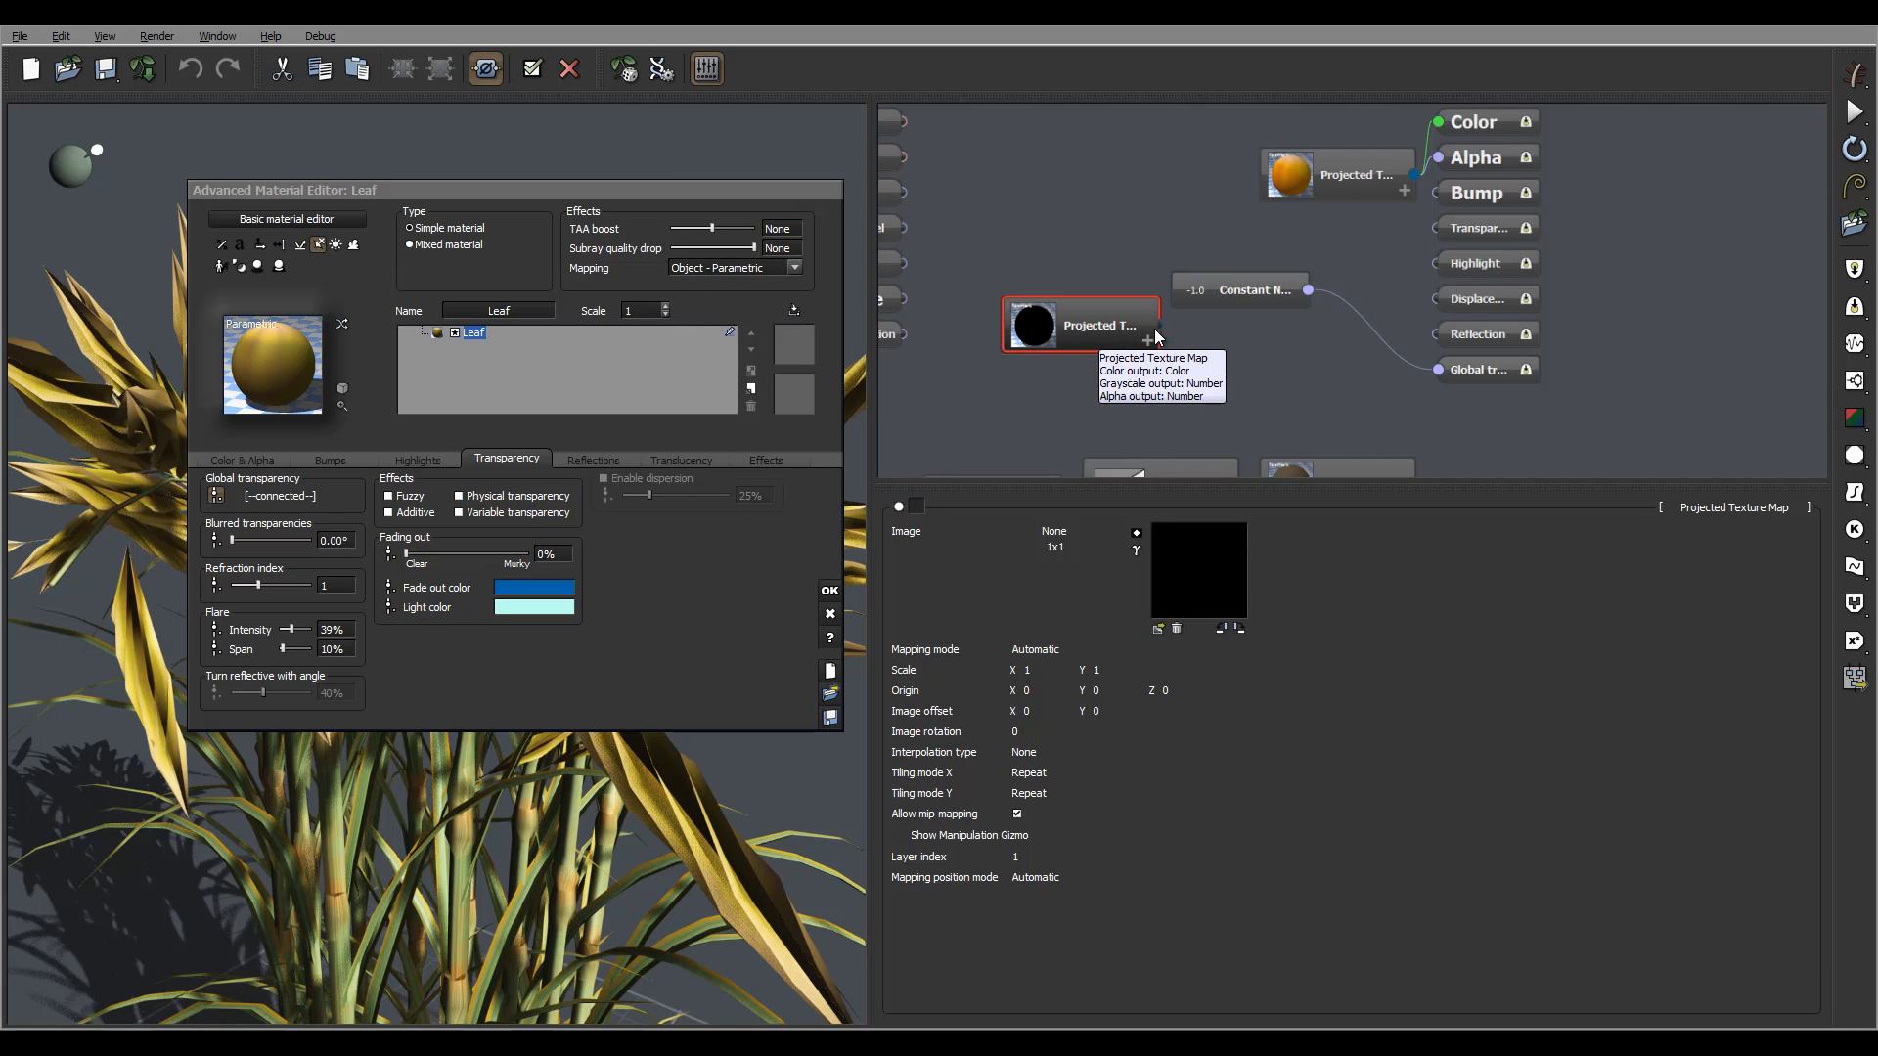
Feed the global transparency output from the alphaBamboo texture map and delete the disconnected -1 constant node
drag(1329, 300, 1158, 324)
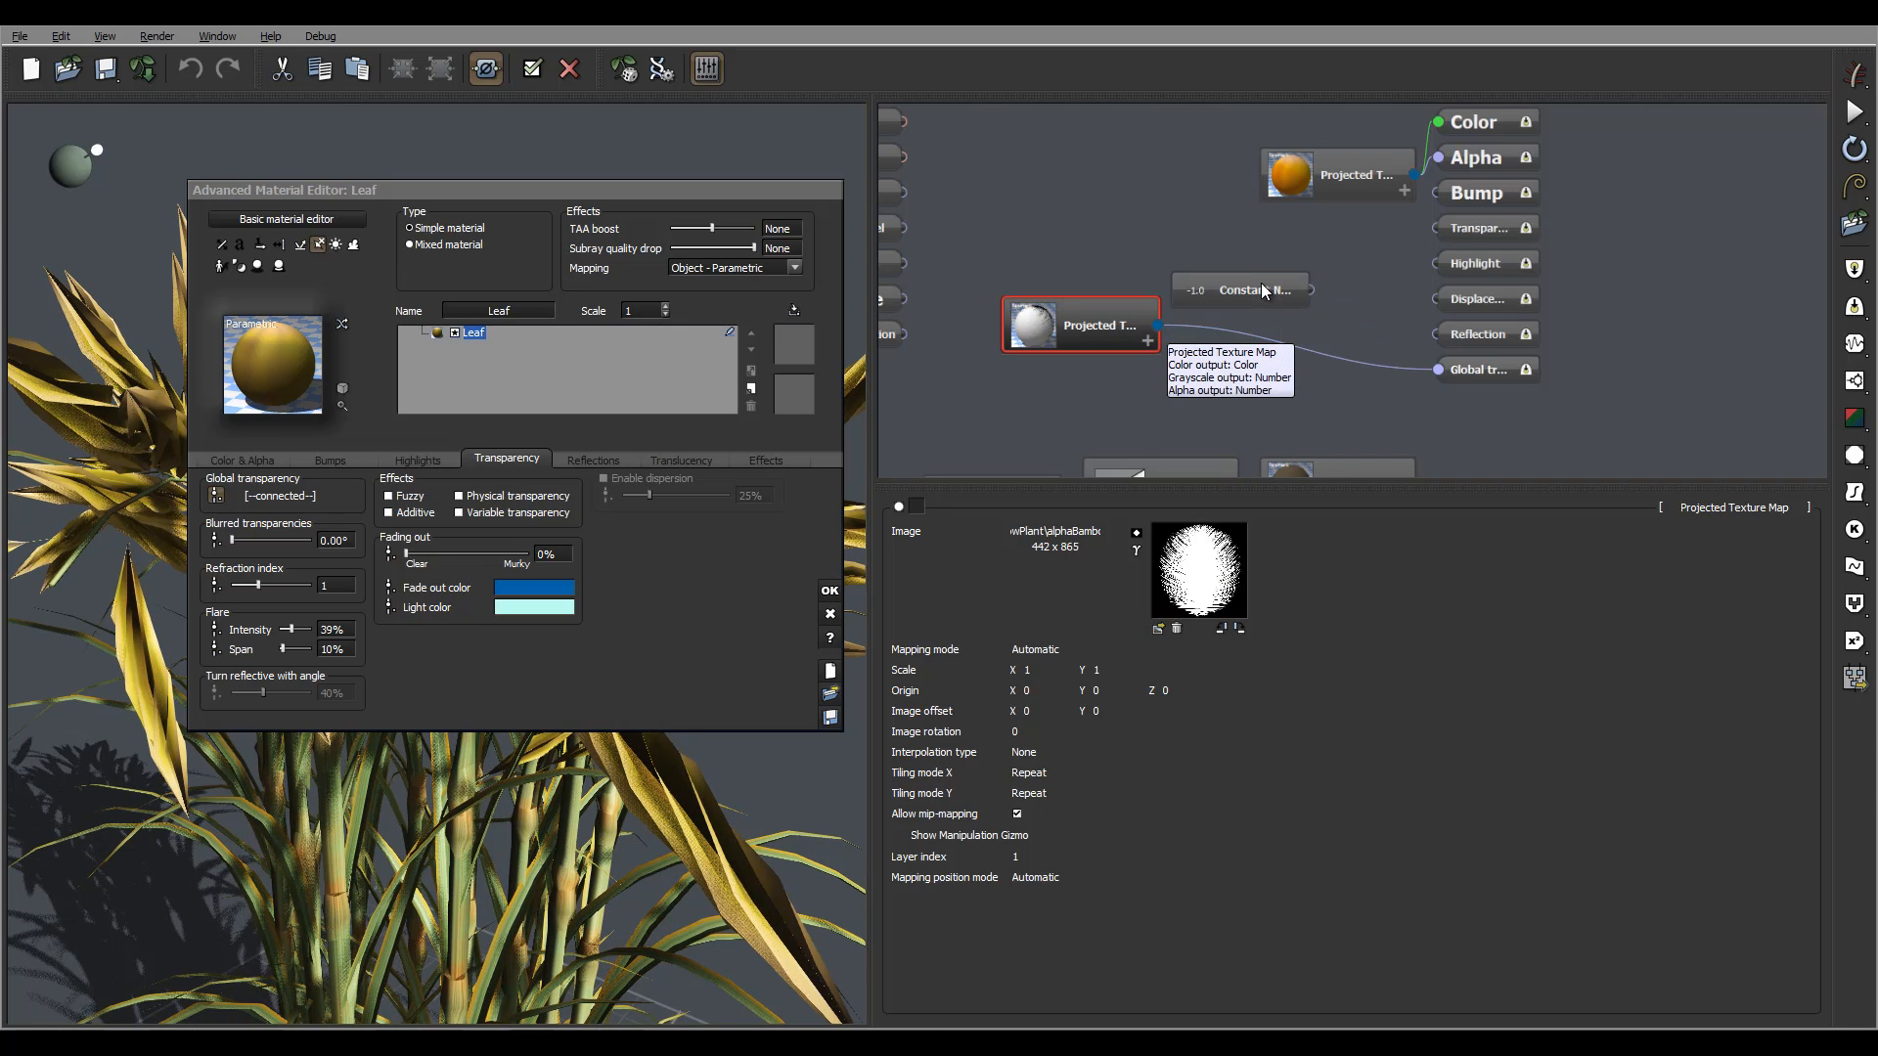
click(1252, 286)
key(Delete)
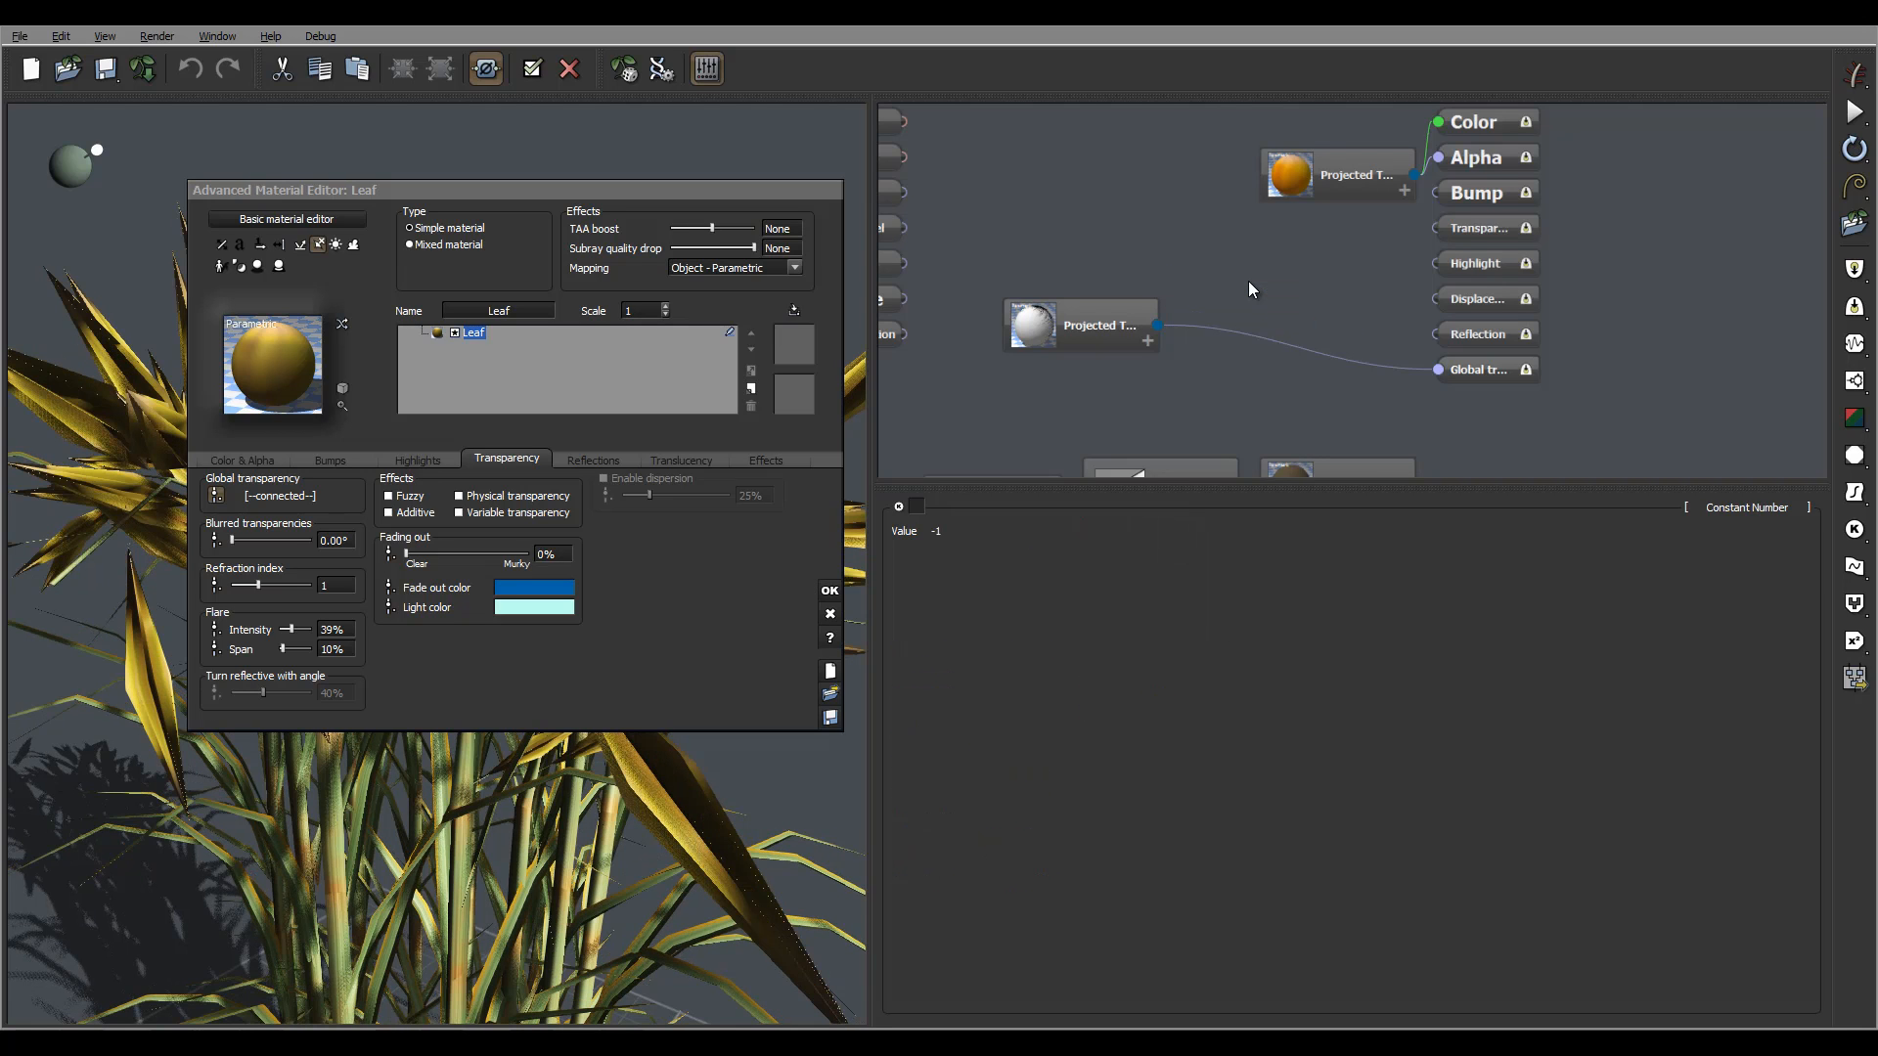
Invert the alphaBamboo image in the Projected Texture Map node and accept the Leaf material changes
click(1113, 316)
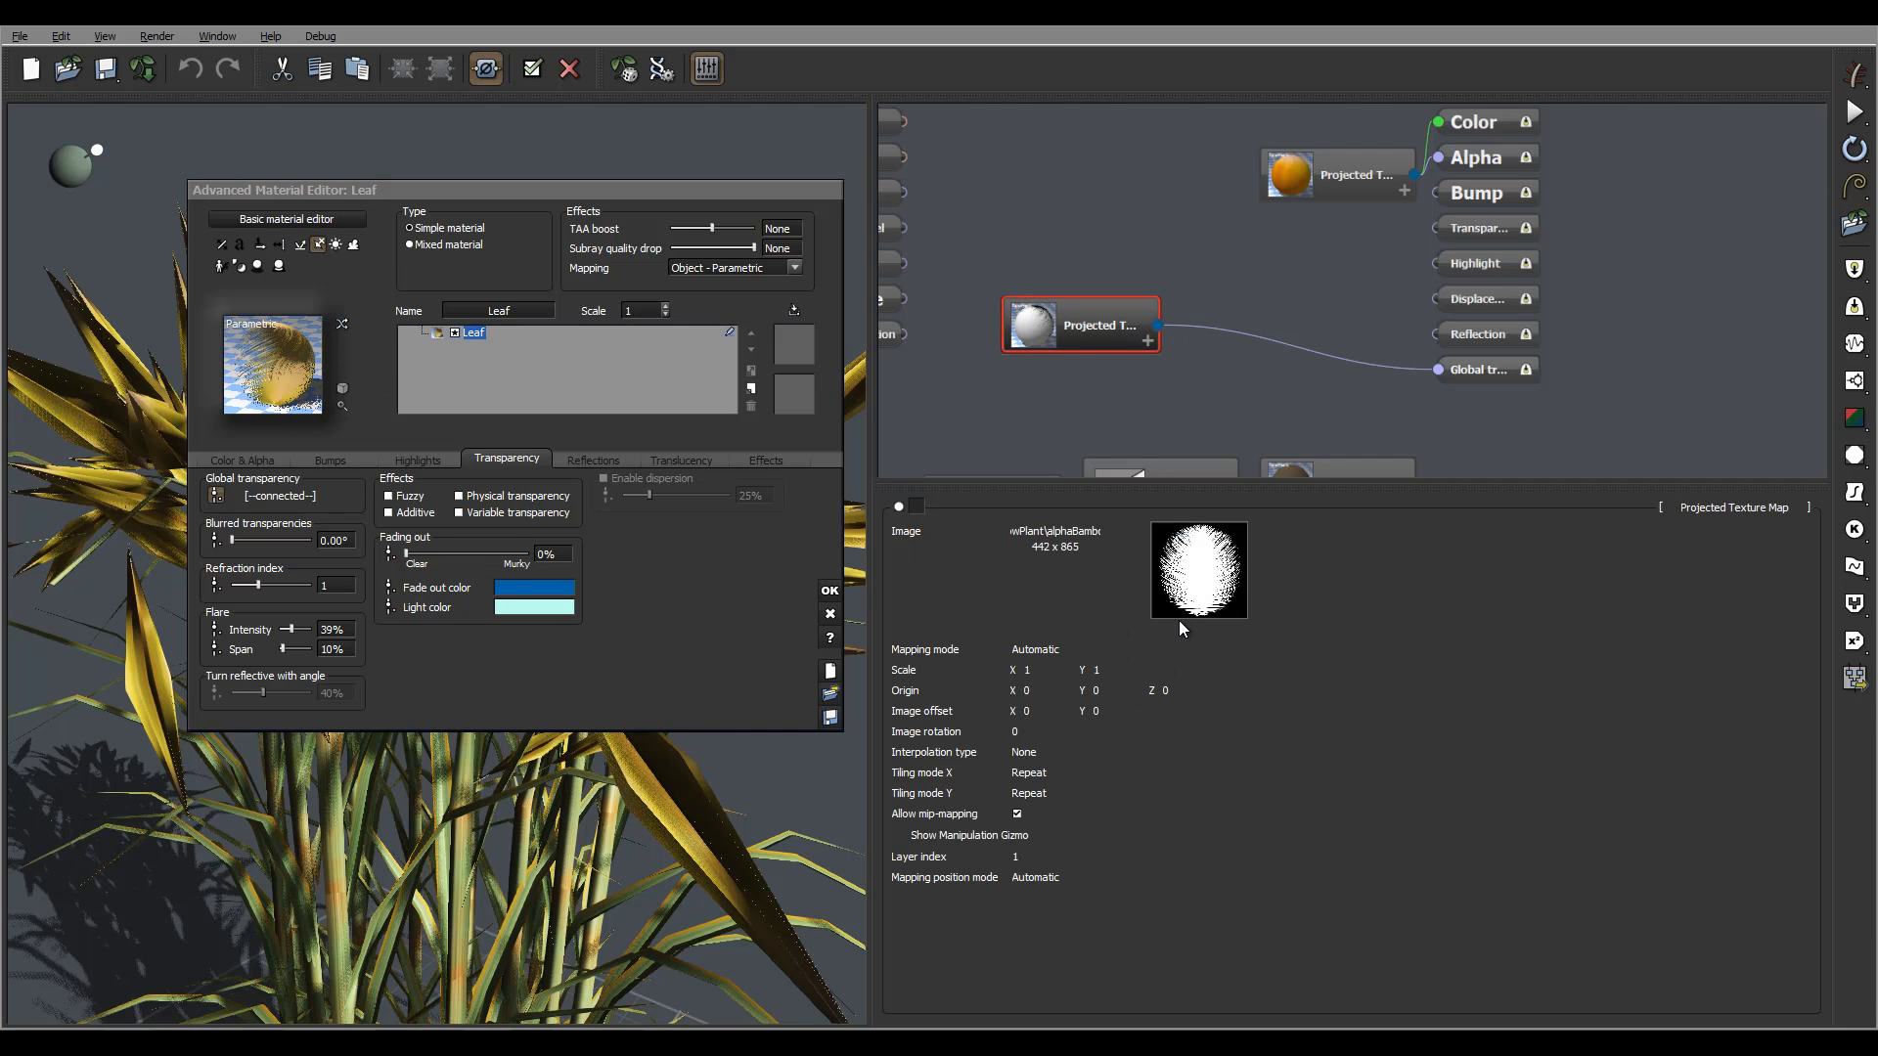
mouse_move(1178, 598)
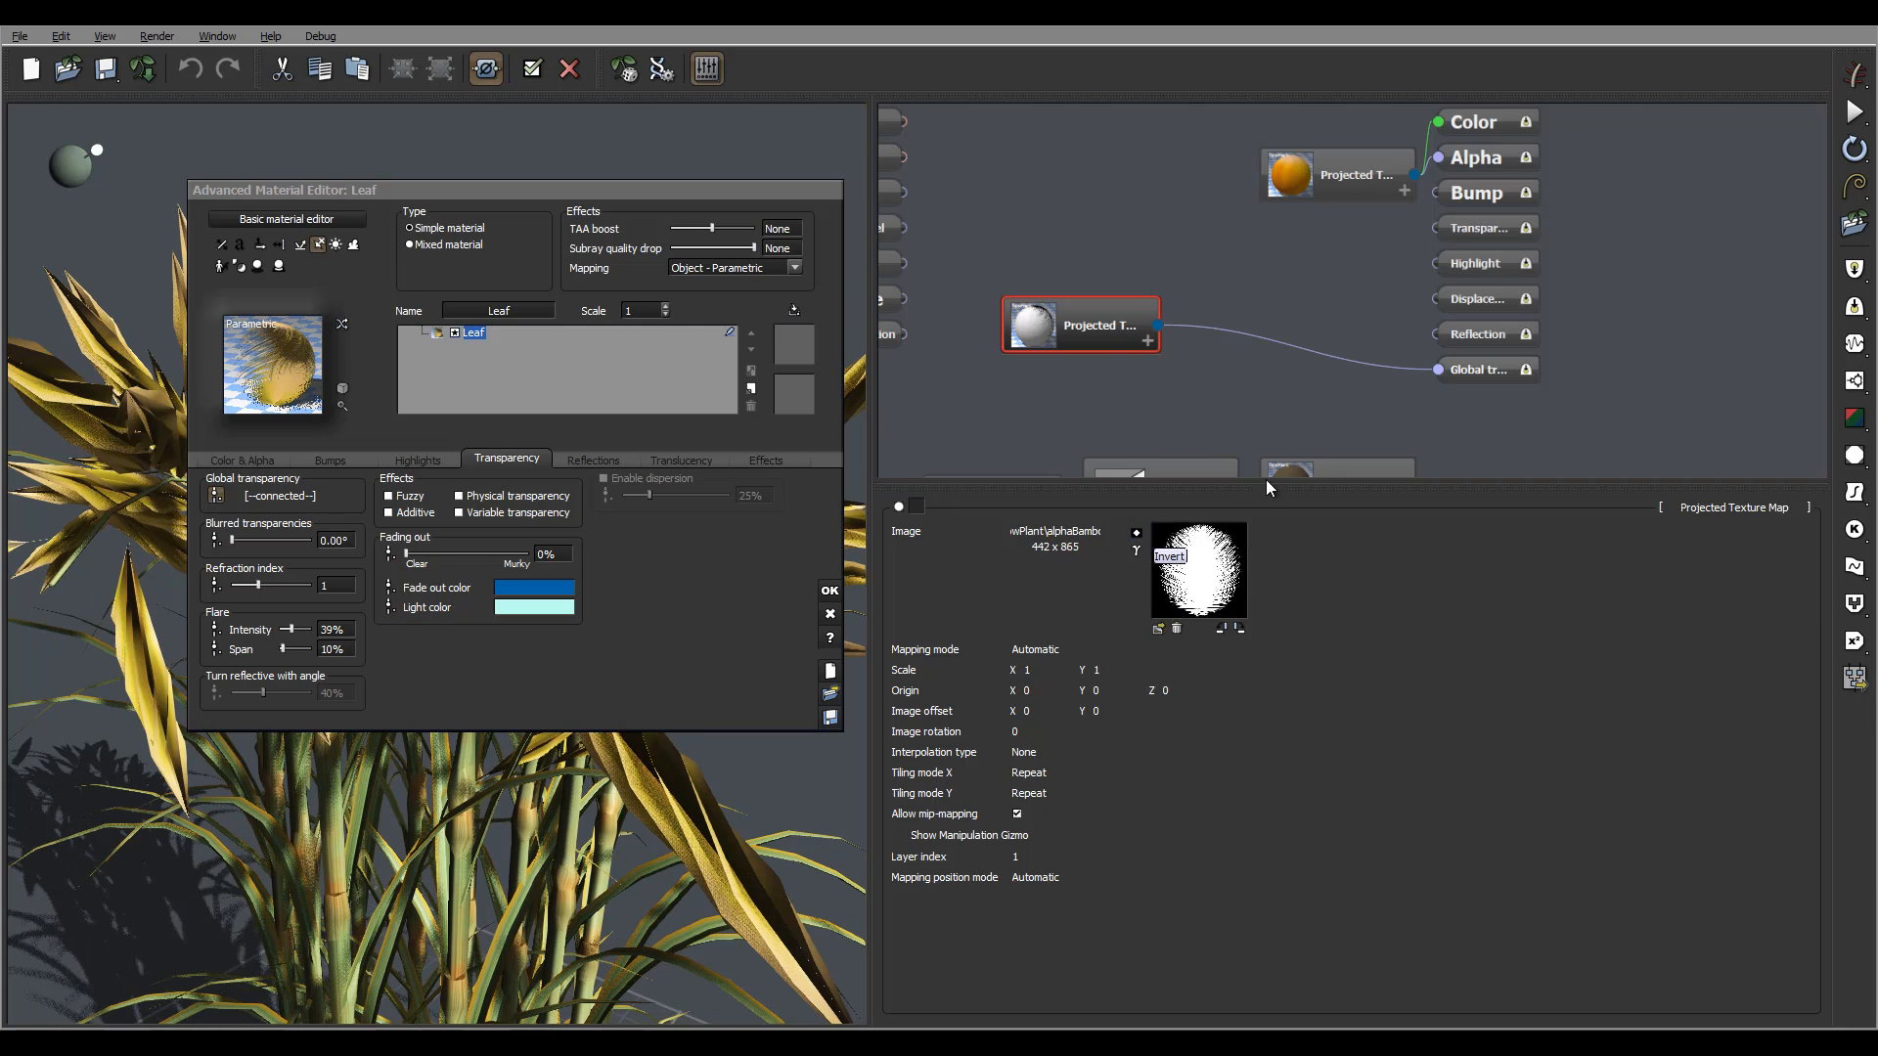
click(1137, 532)
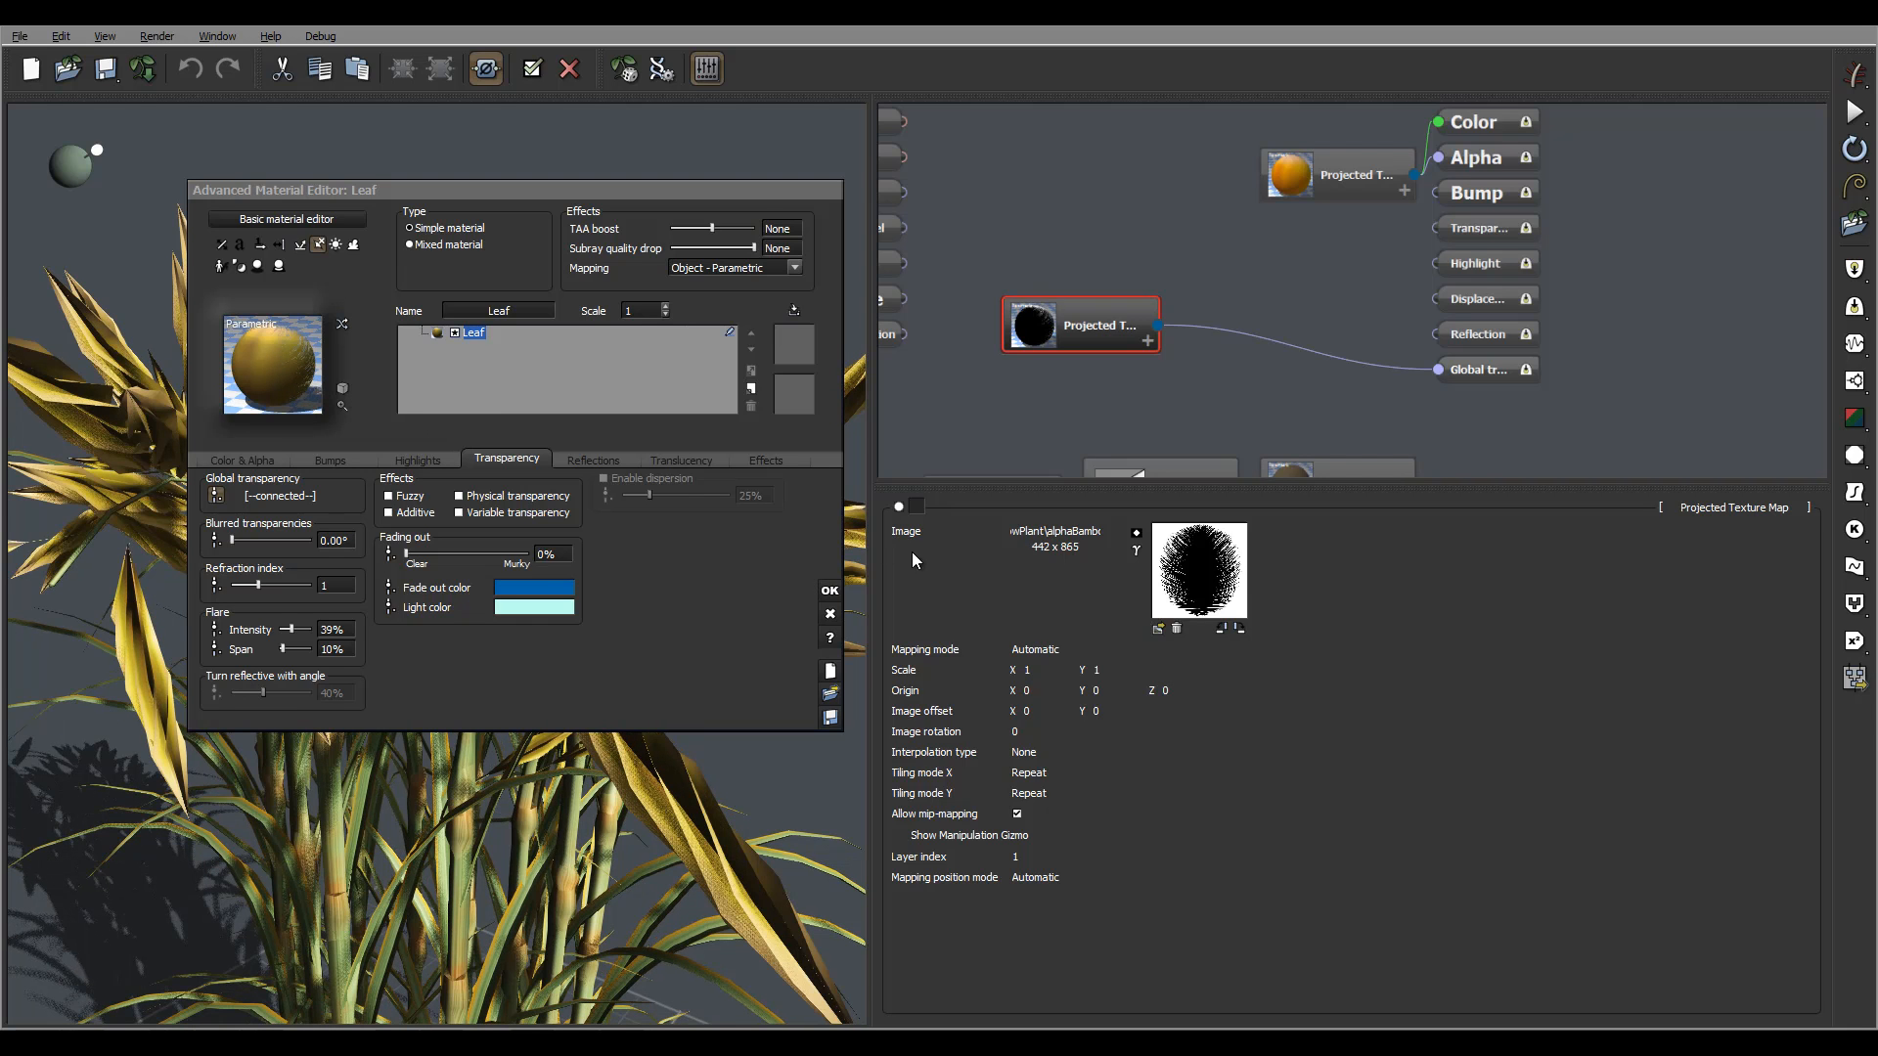
click(830, 590)
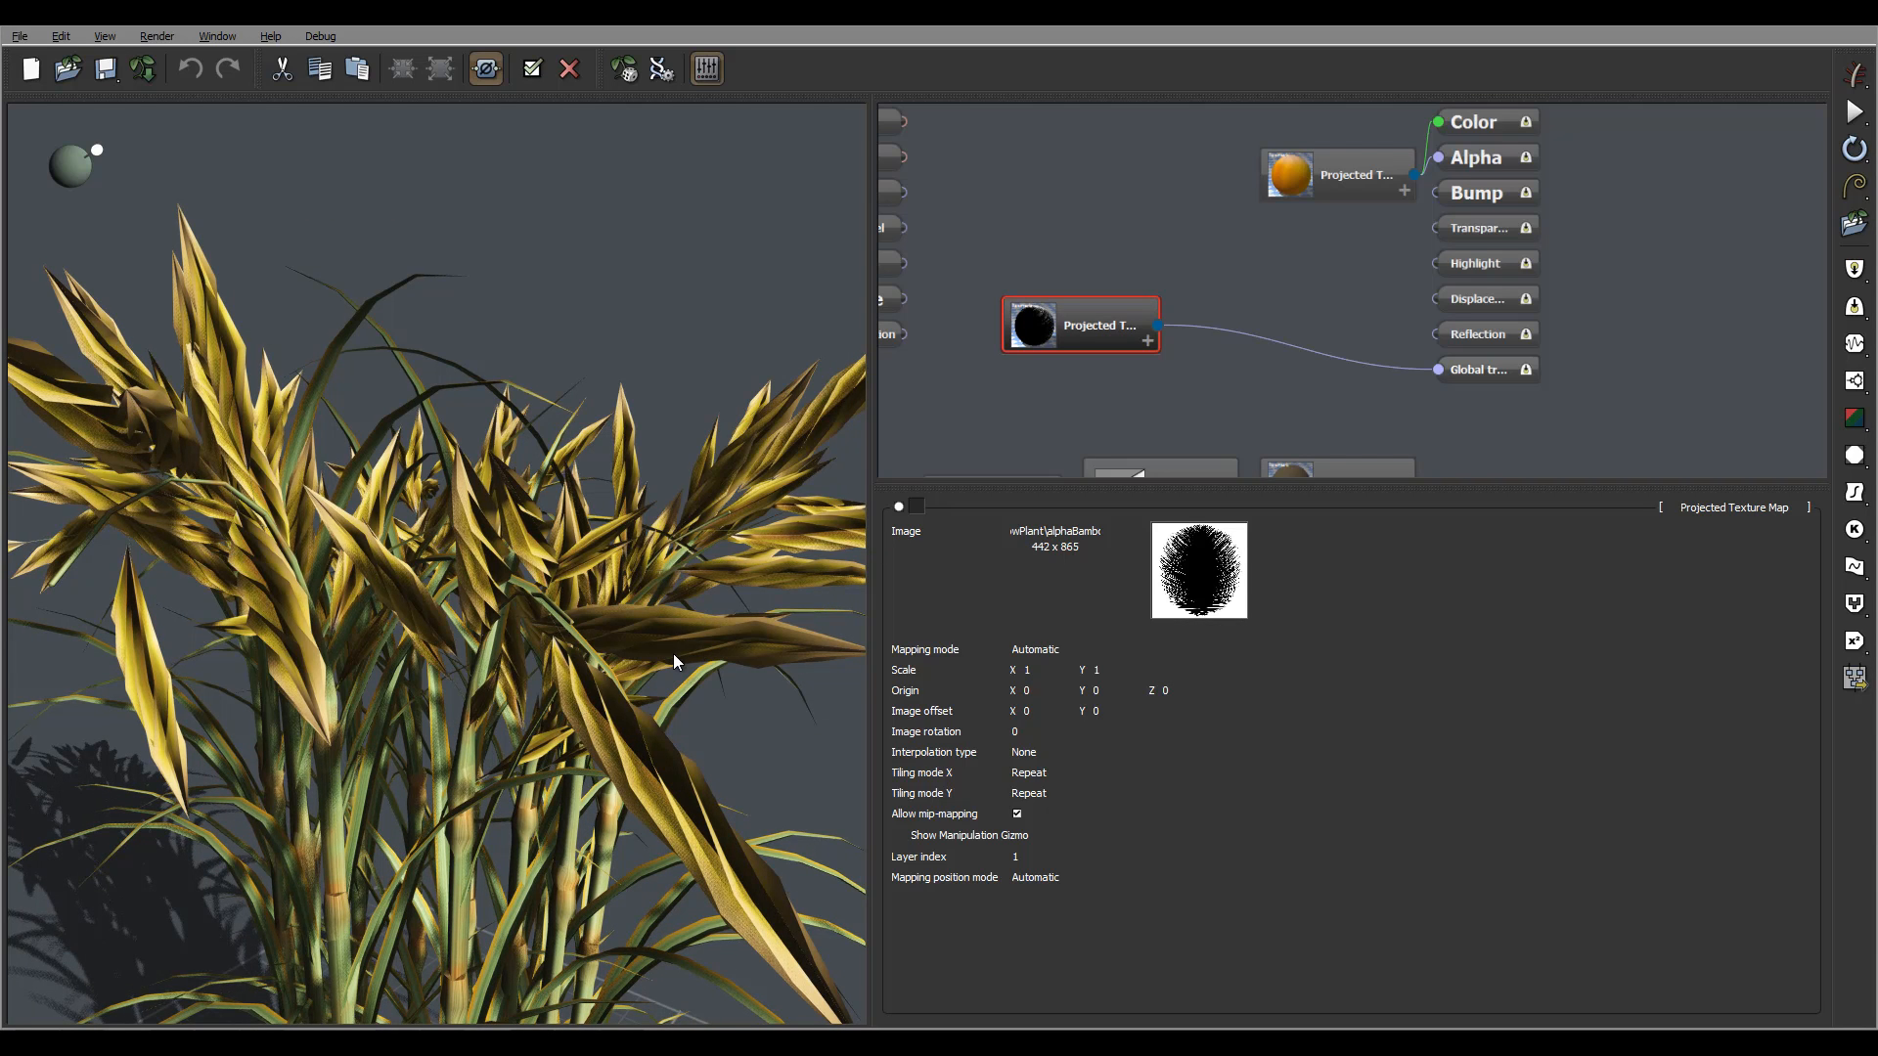
Render the bamboo in the main view to check the flower transparency, accepting the post render options
drag(800, 506, 672, 575)
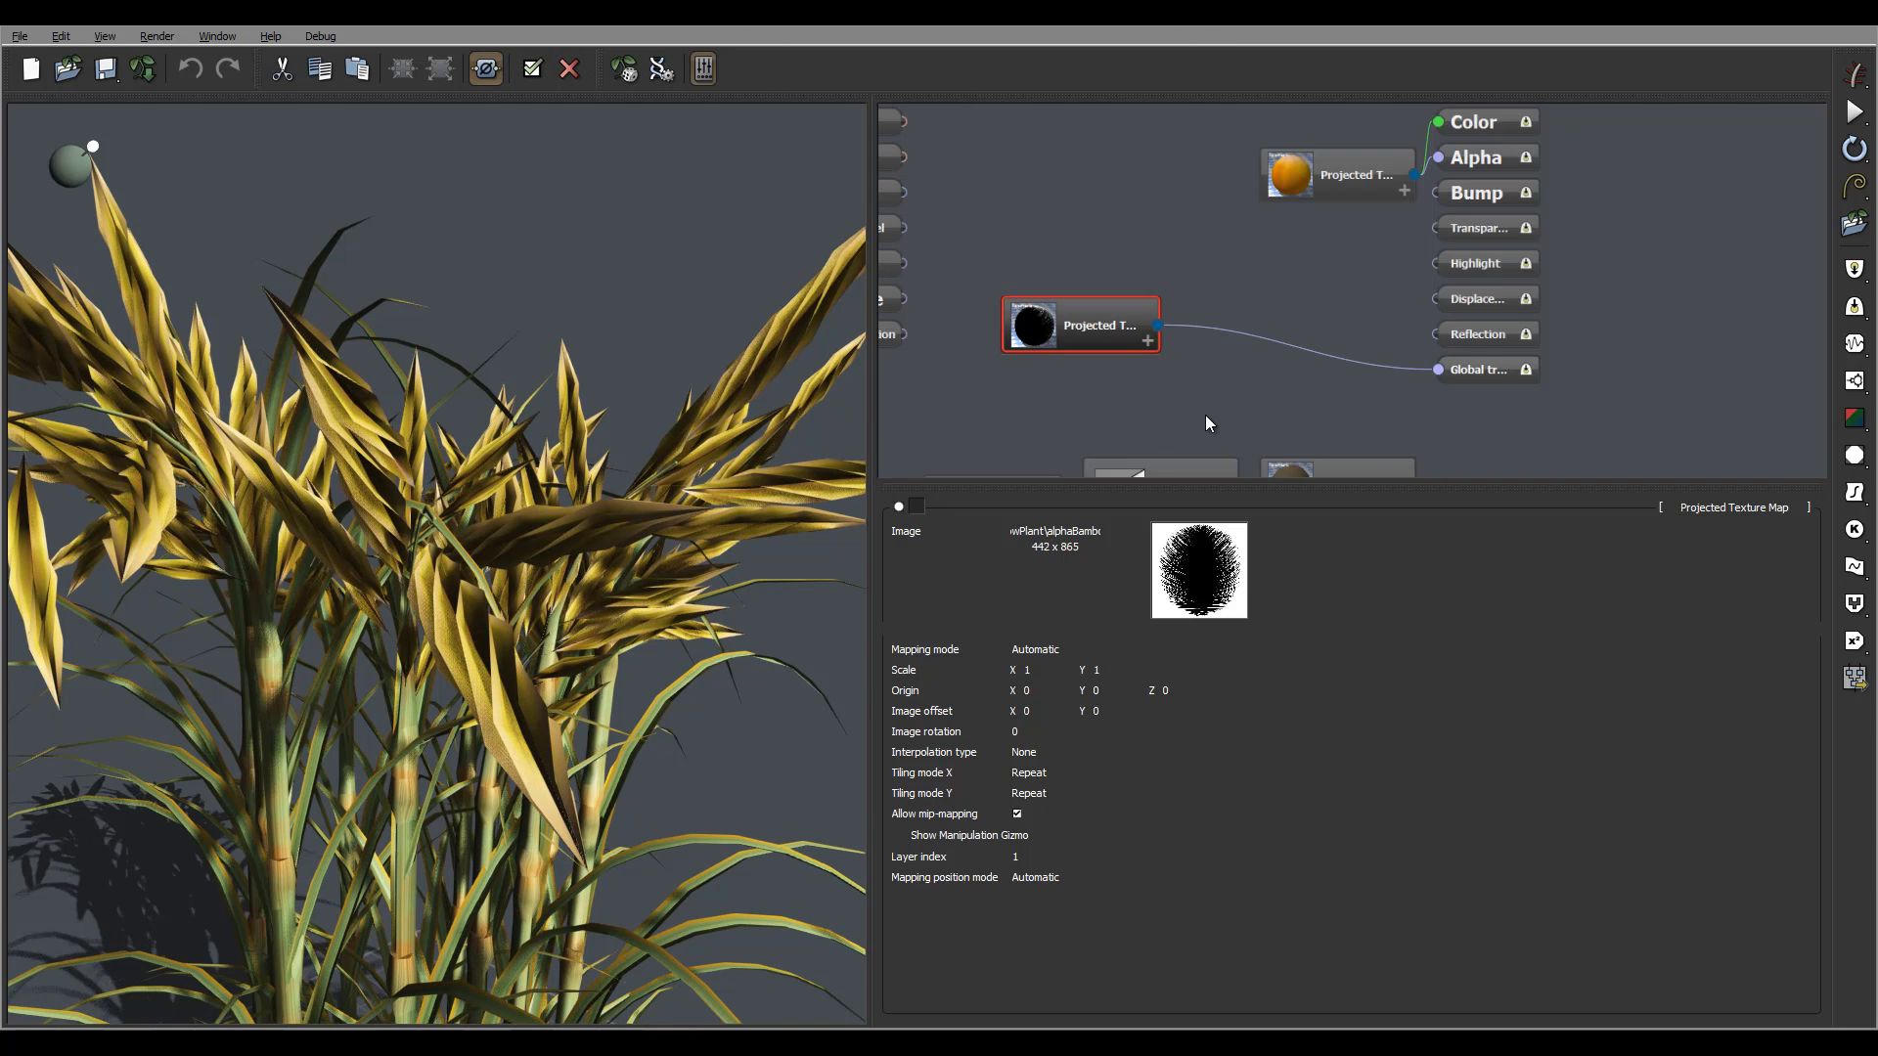
click(692, 600)
mouse_move(643, 424)
right_down()
mouse_move(667, 472)
mouse_move(690, 458)
mouse_move(654, 432)
right_up()
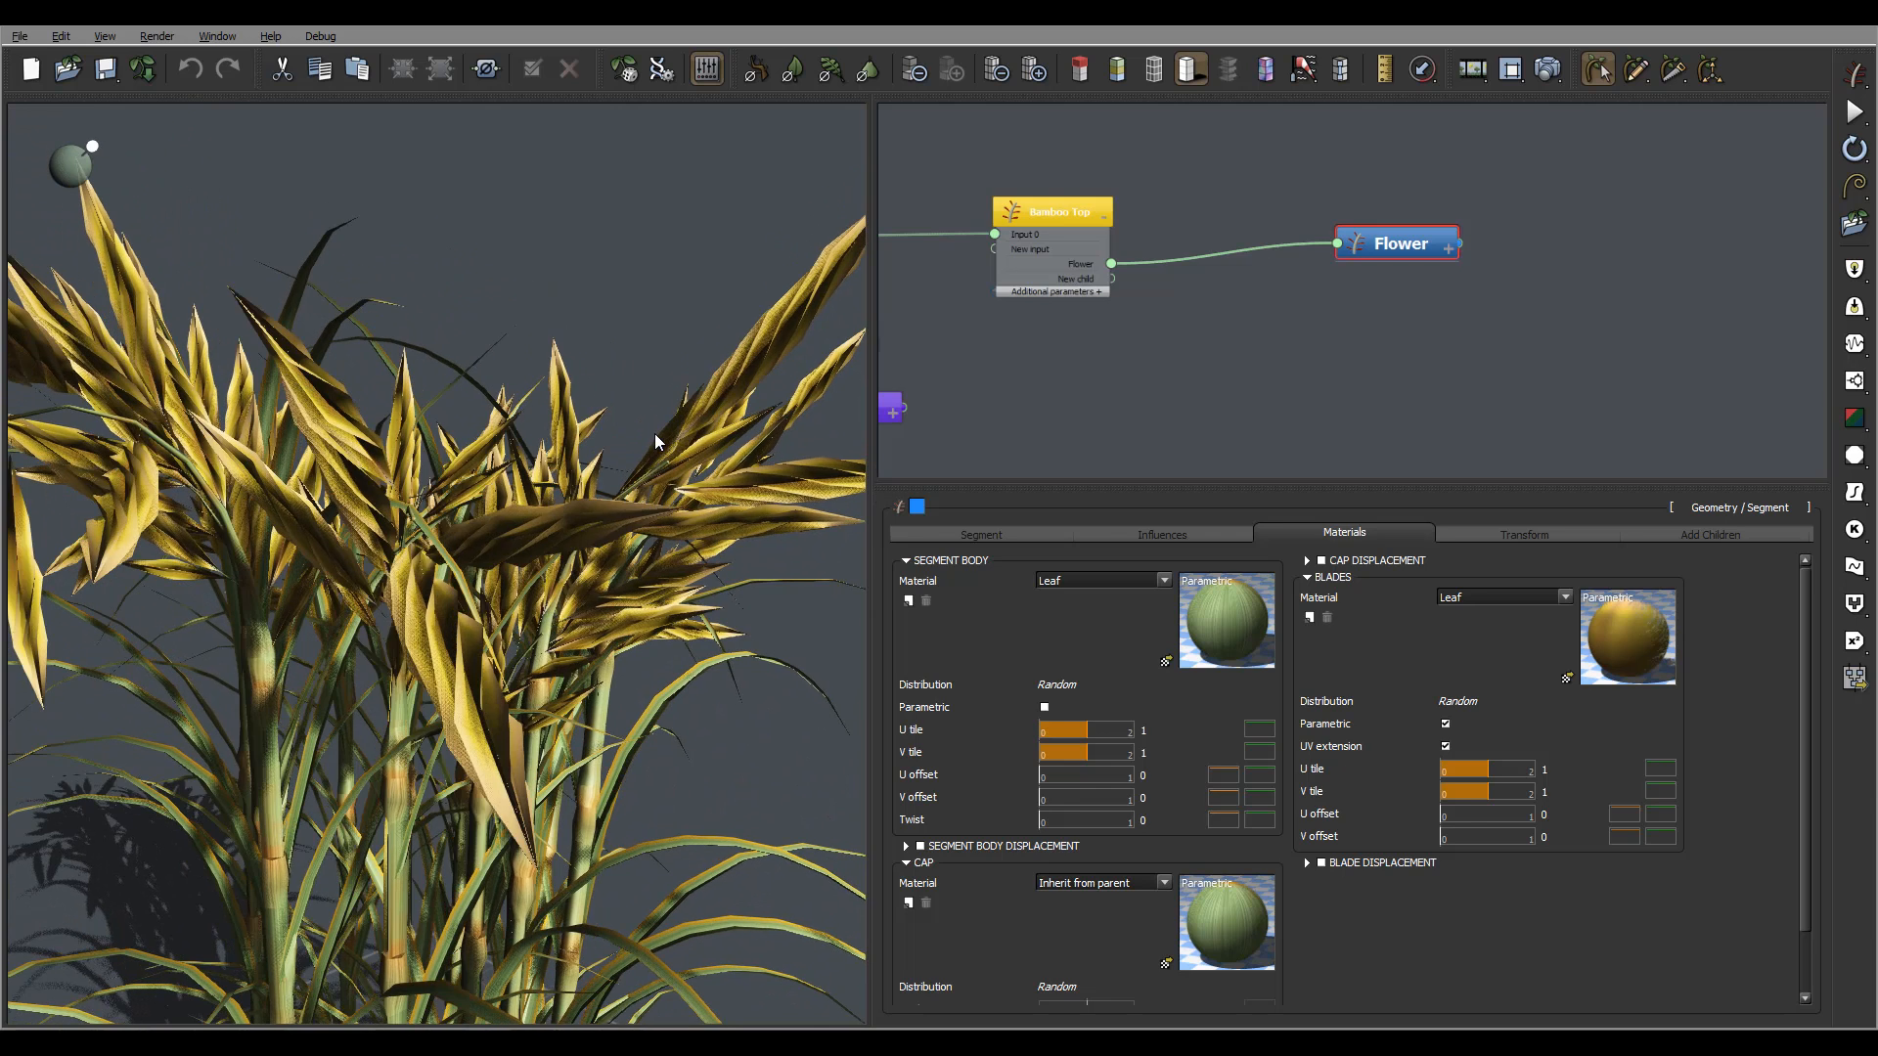
click(1547, 70)
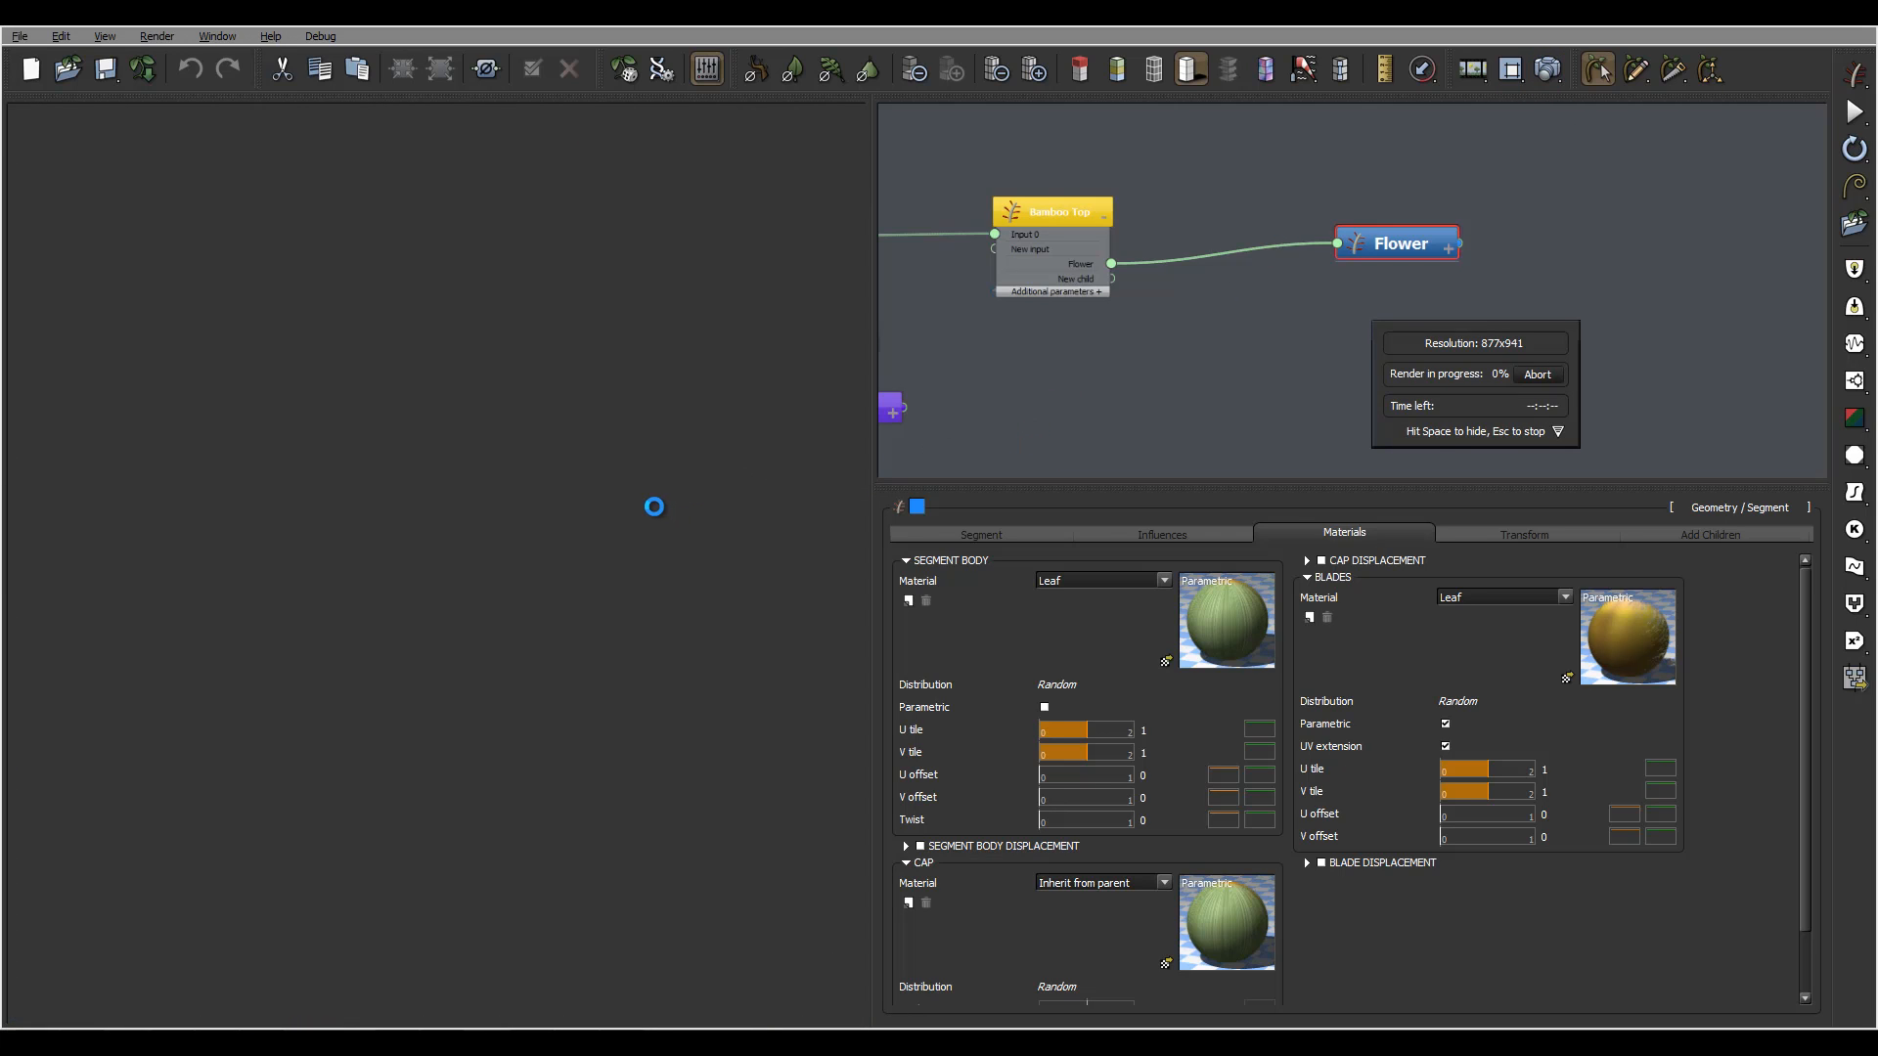
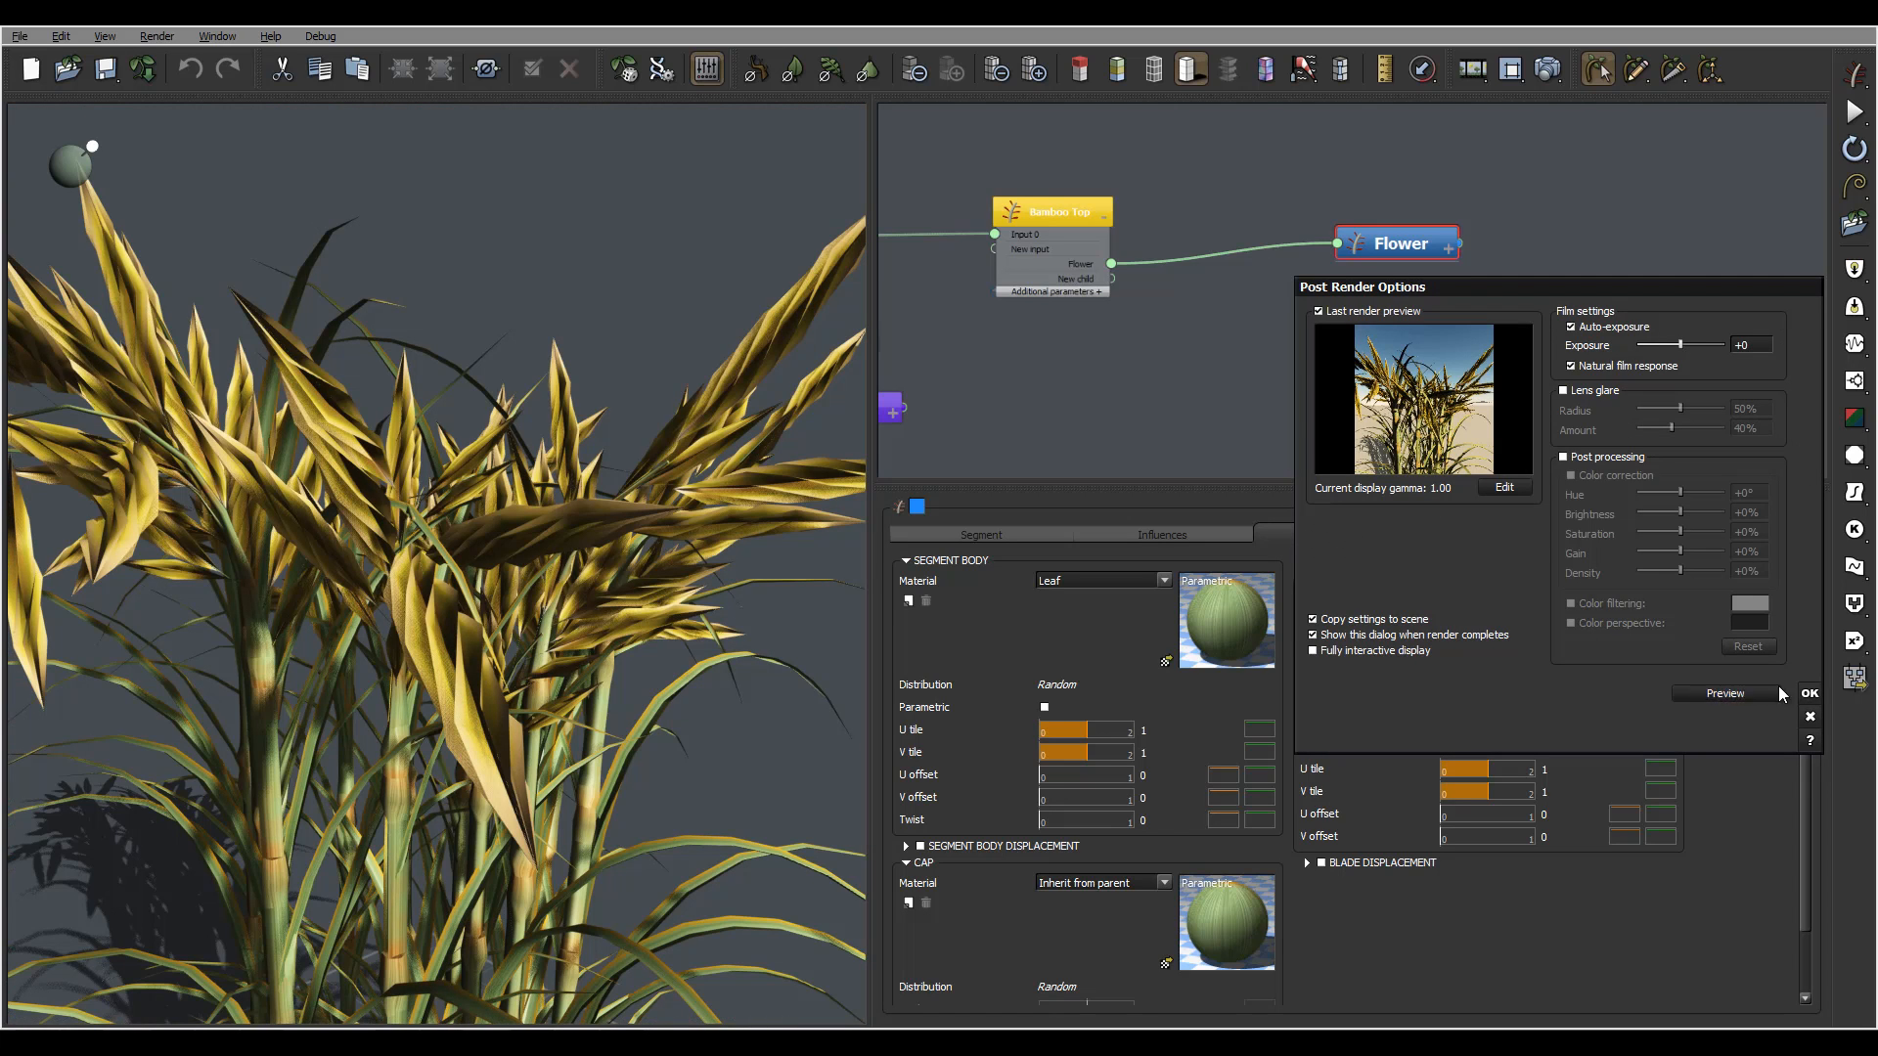
click(1810, 694)
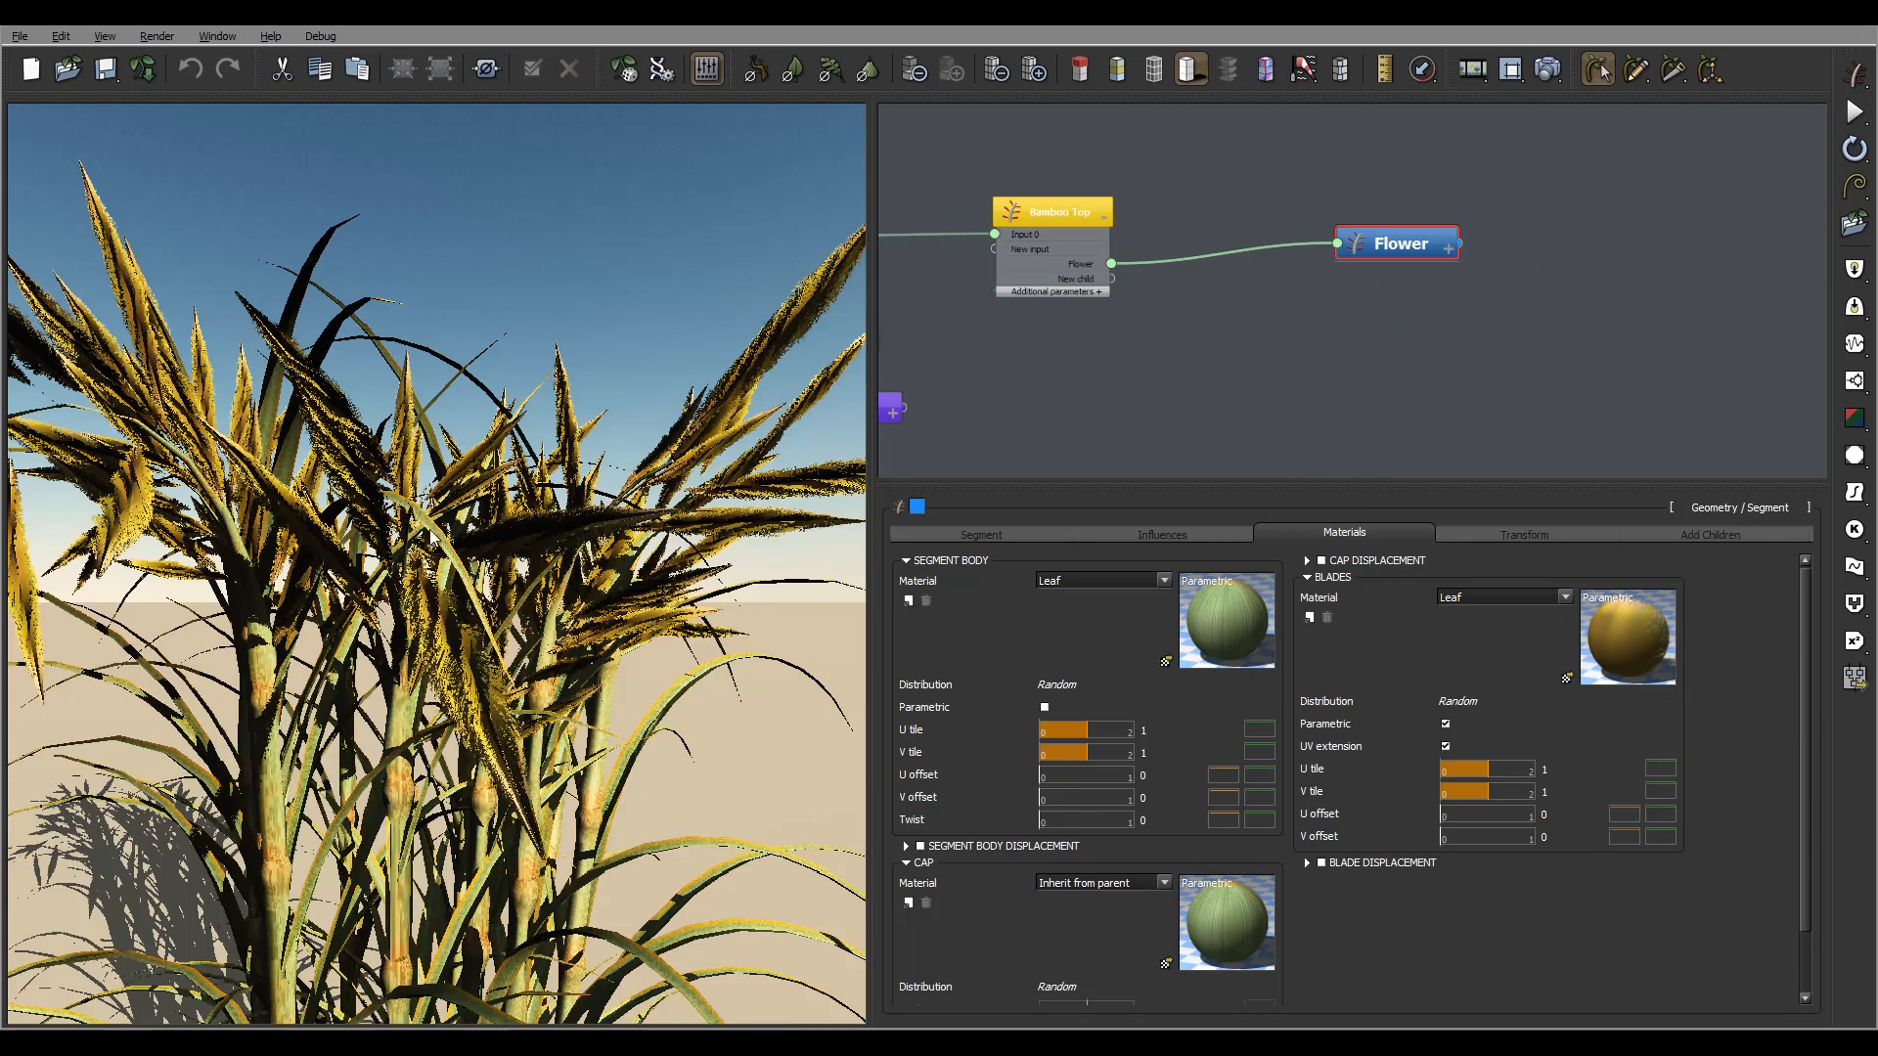
mouse_move(369, 534)
right_down()
mouse_move(431, 537)
mouse_move(402, 535)
right_up()
right_drag(447, 621, 470, 596)
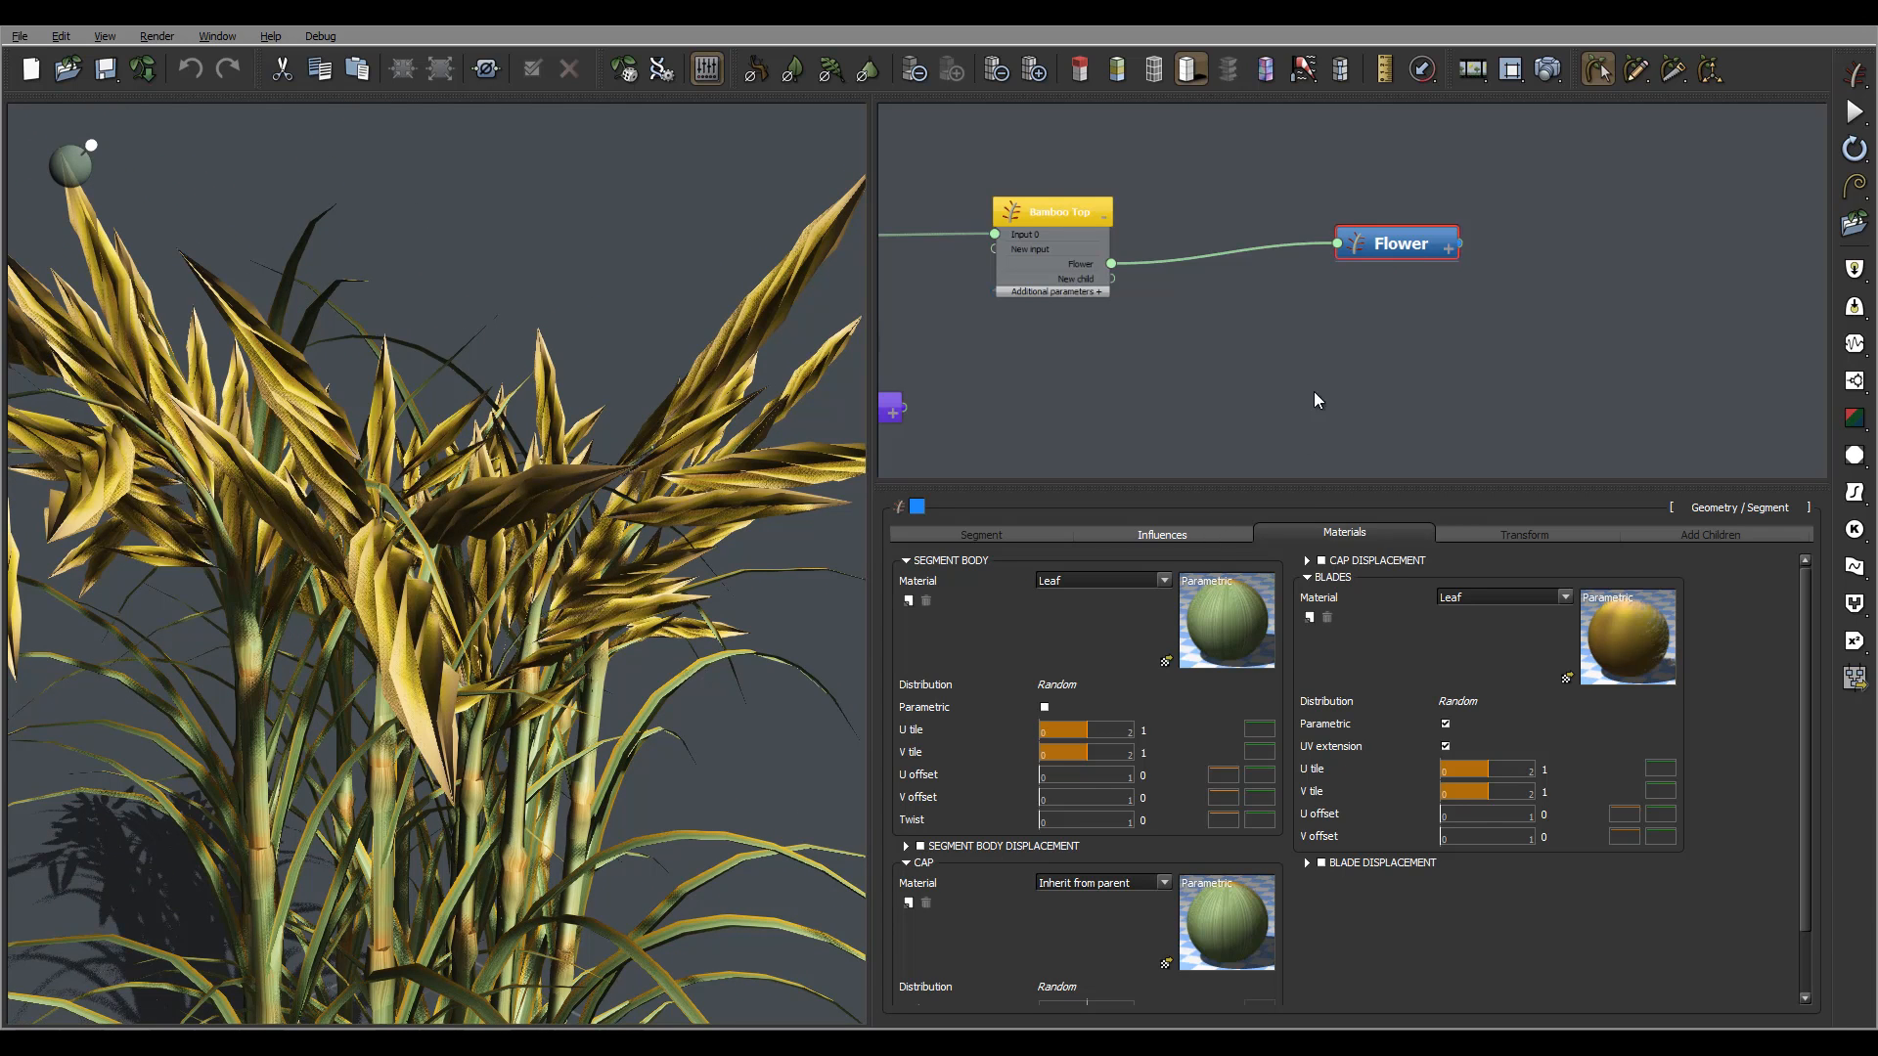
Set the Flower segment's Local Bias 1 twist strength to 4
click(1201, 537)
click(1559, 619)
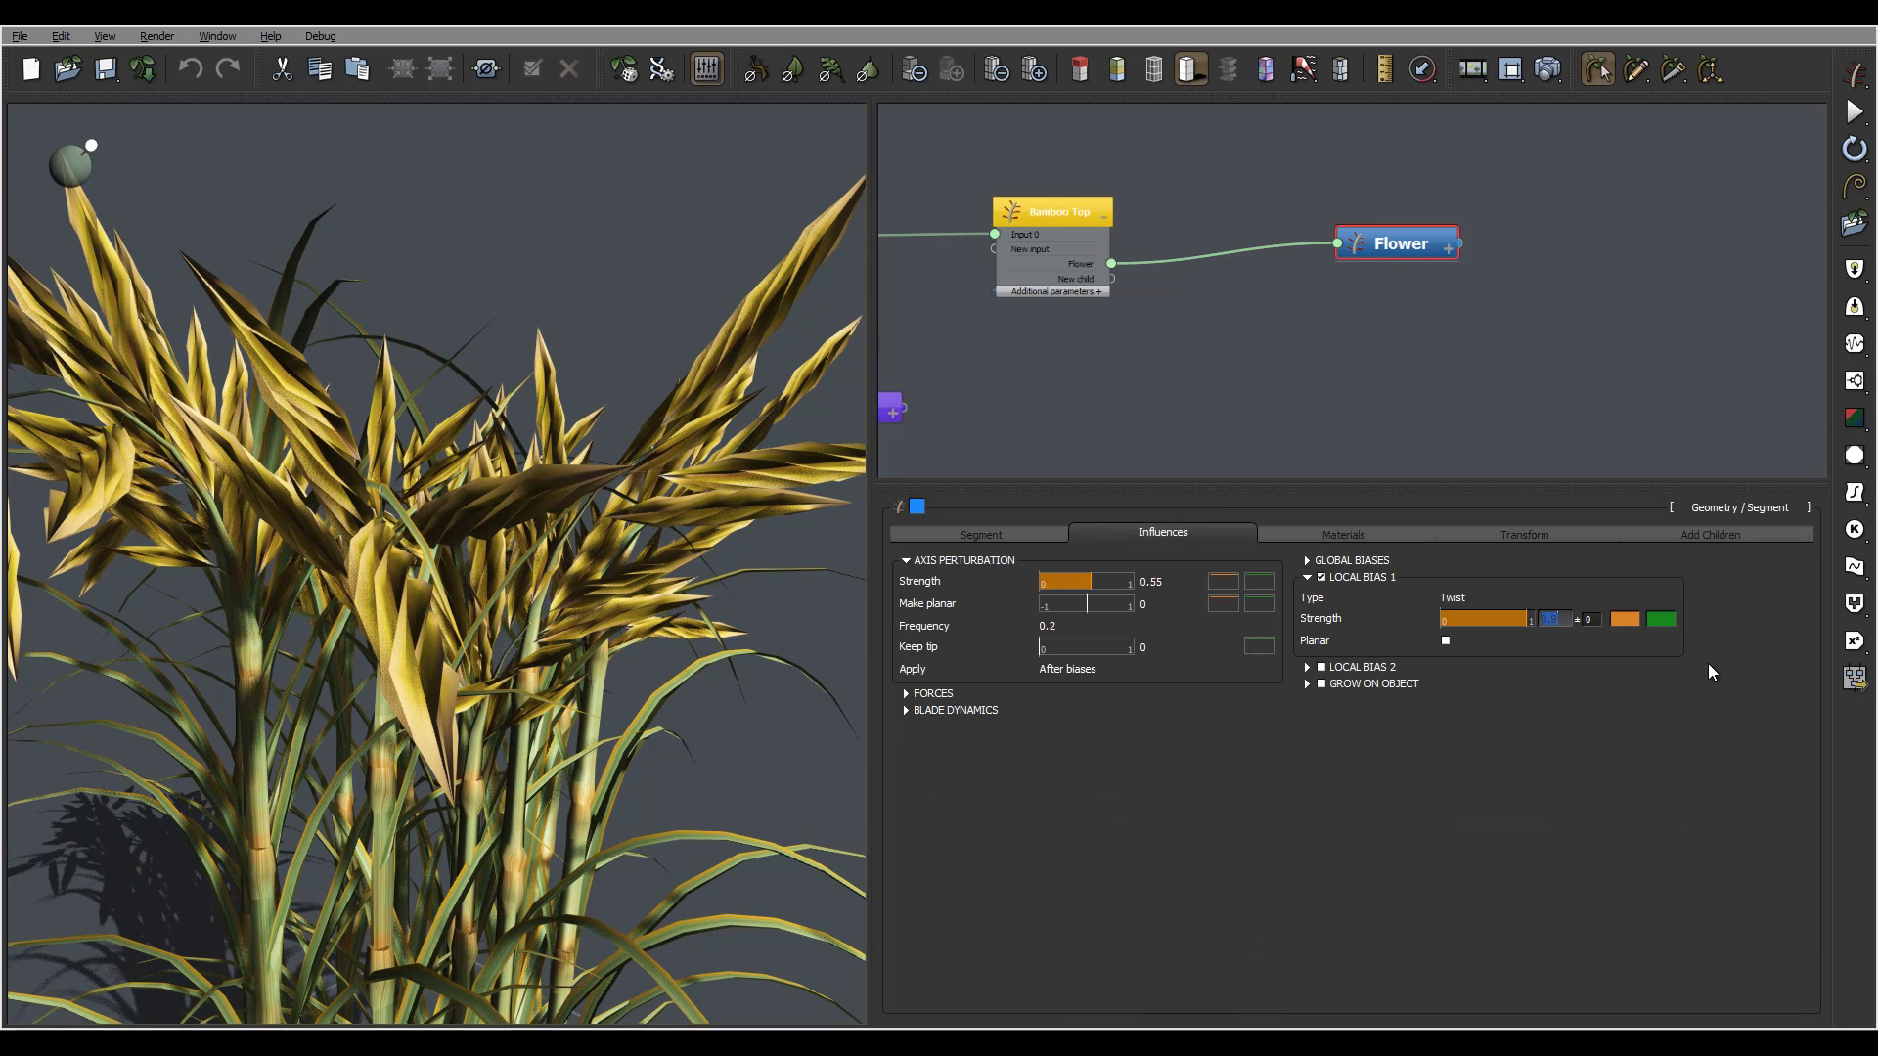
text(4)
key(Return)
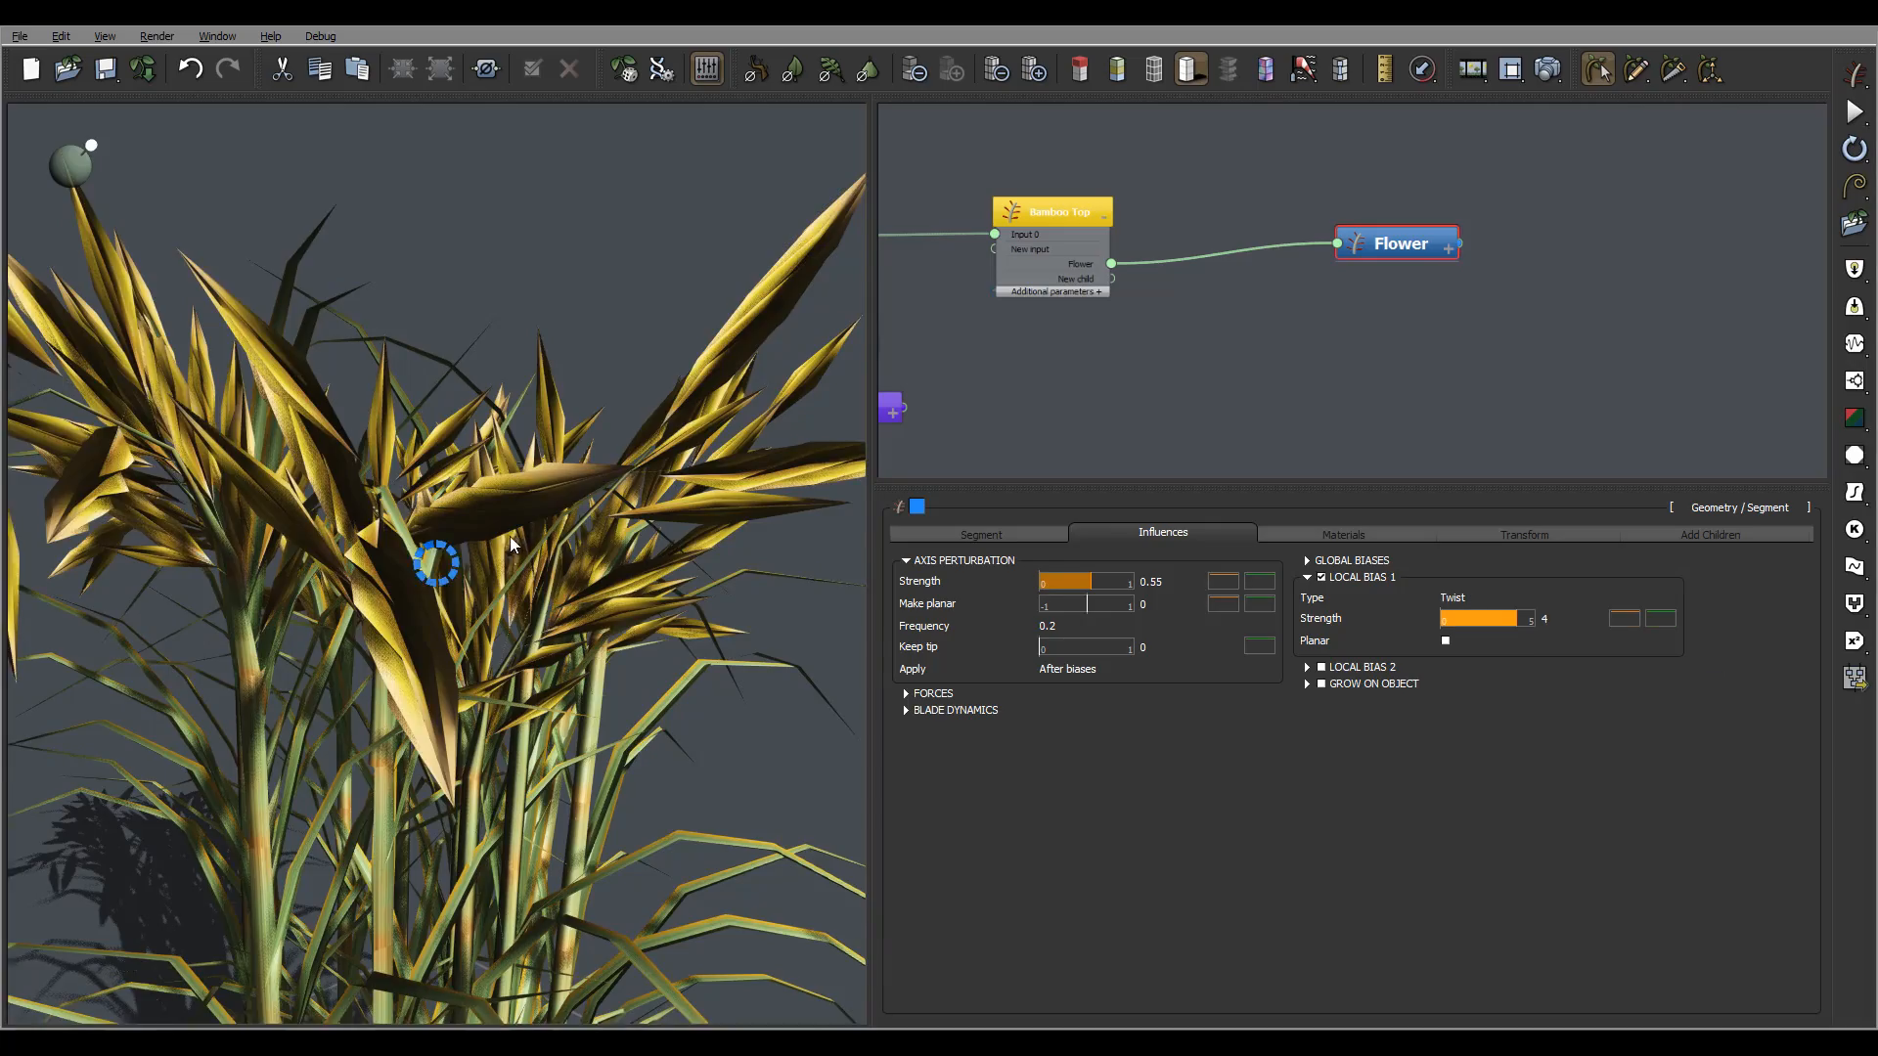
Swing the viewport light direction so the clump's shadow falls shorter behind the plant
drag(506, 532, 543, 559)
scroll(544, 559, down, 6)
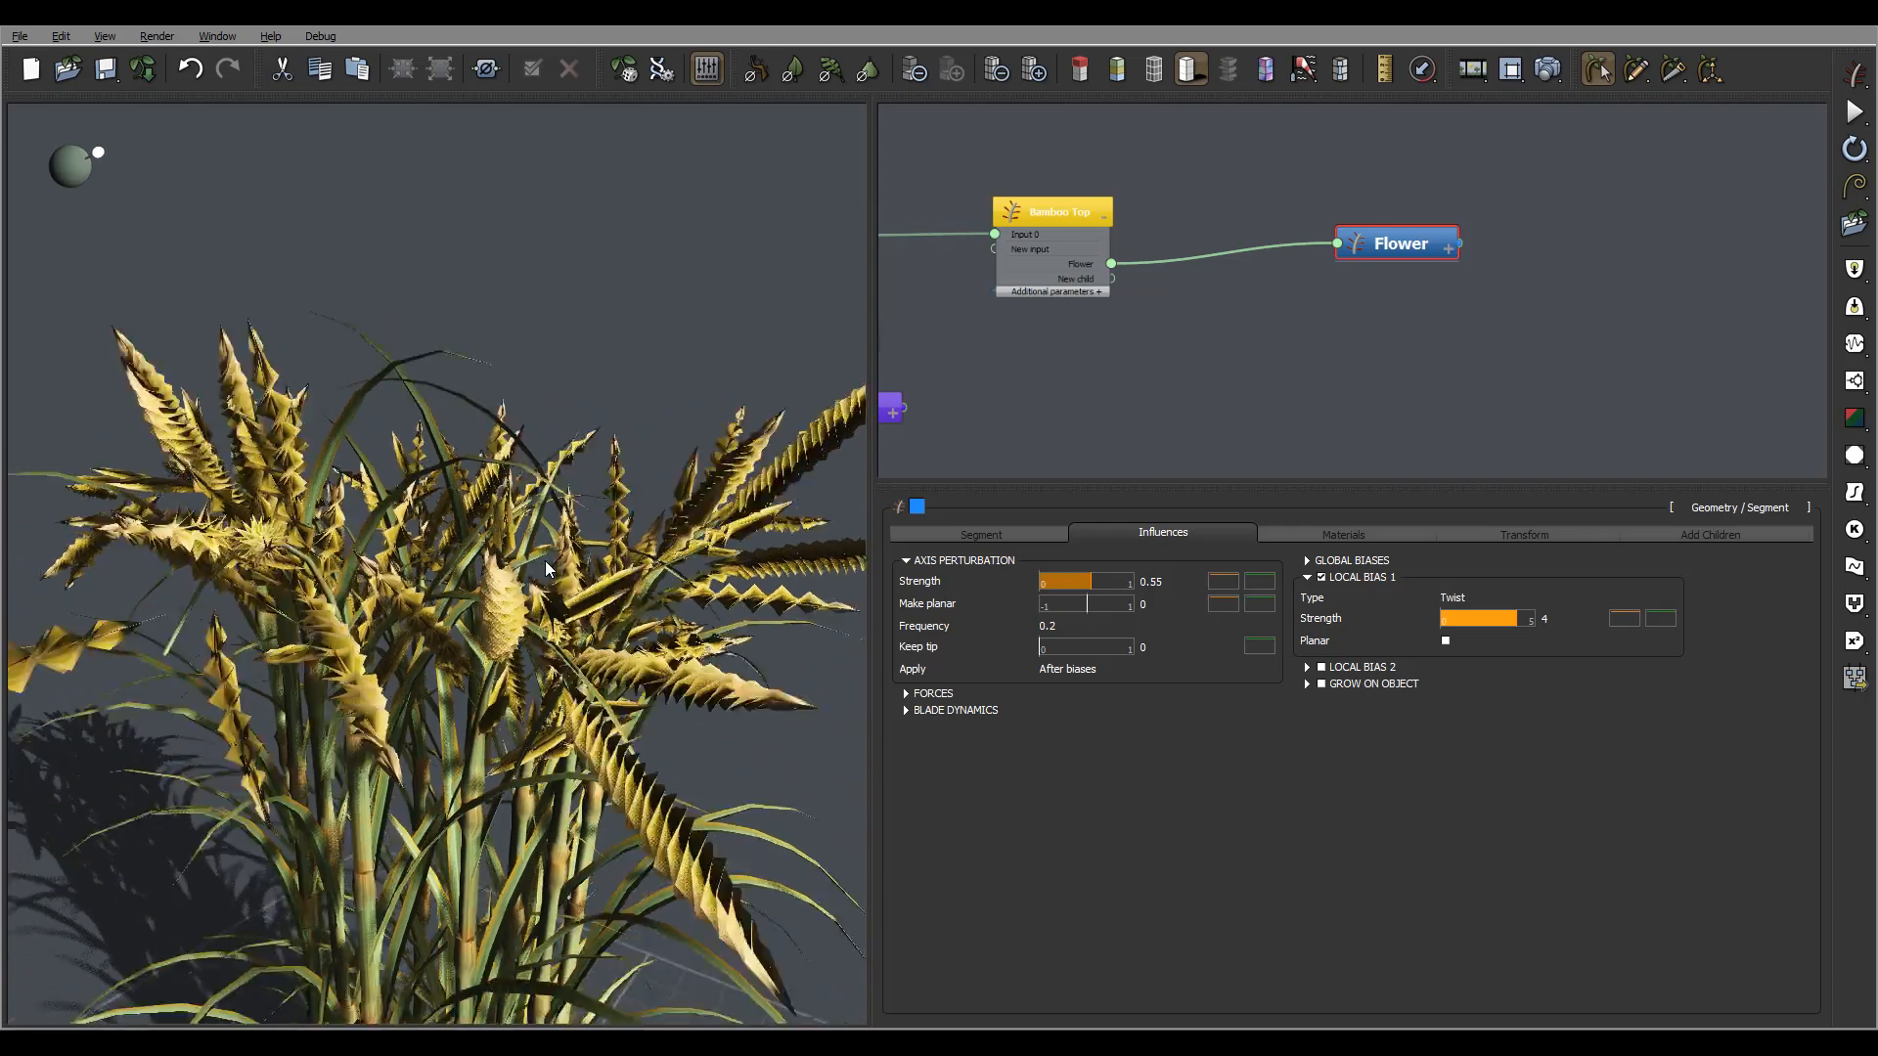
right_drag(544, 560, 613, 542)
drag(612, 542, 671, 606)
right_drag(671, 606, 668, 589)
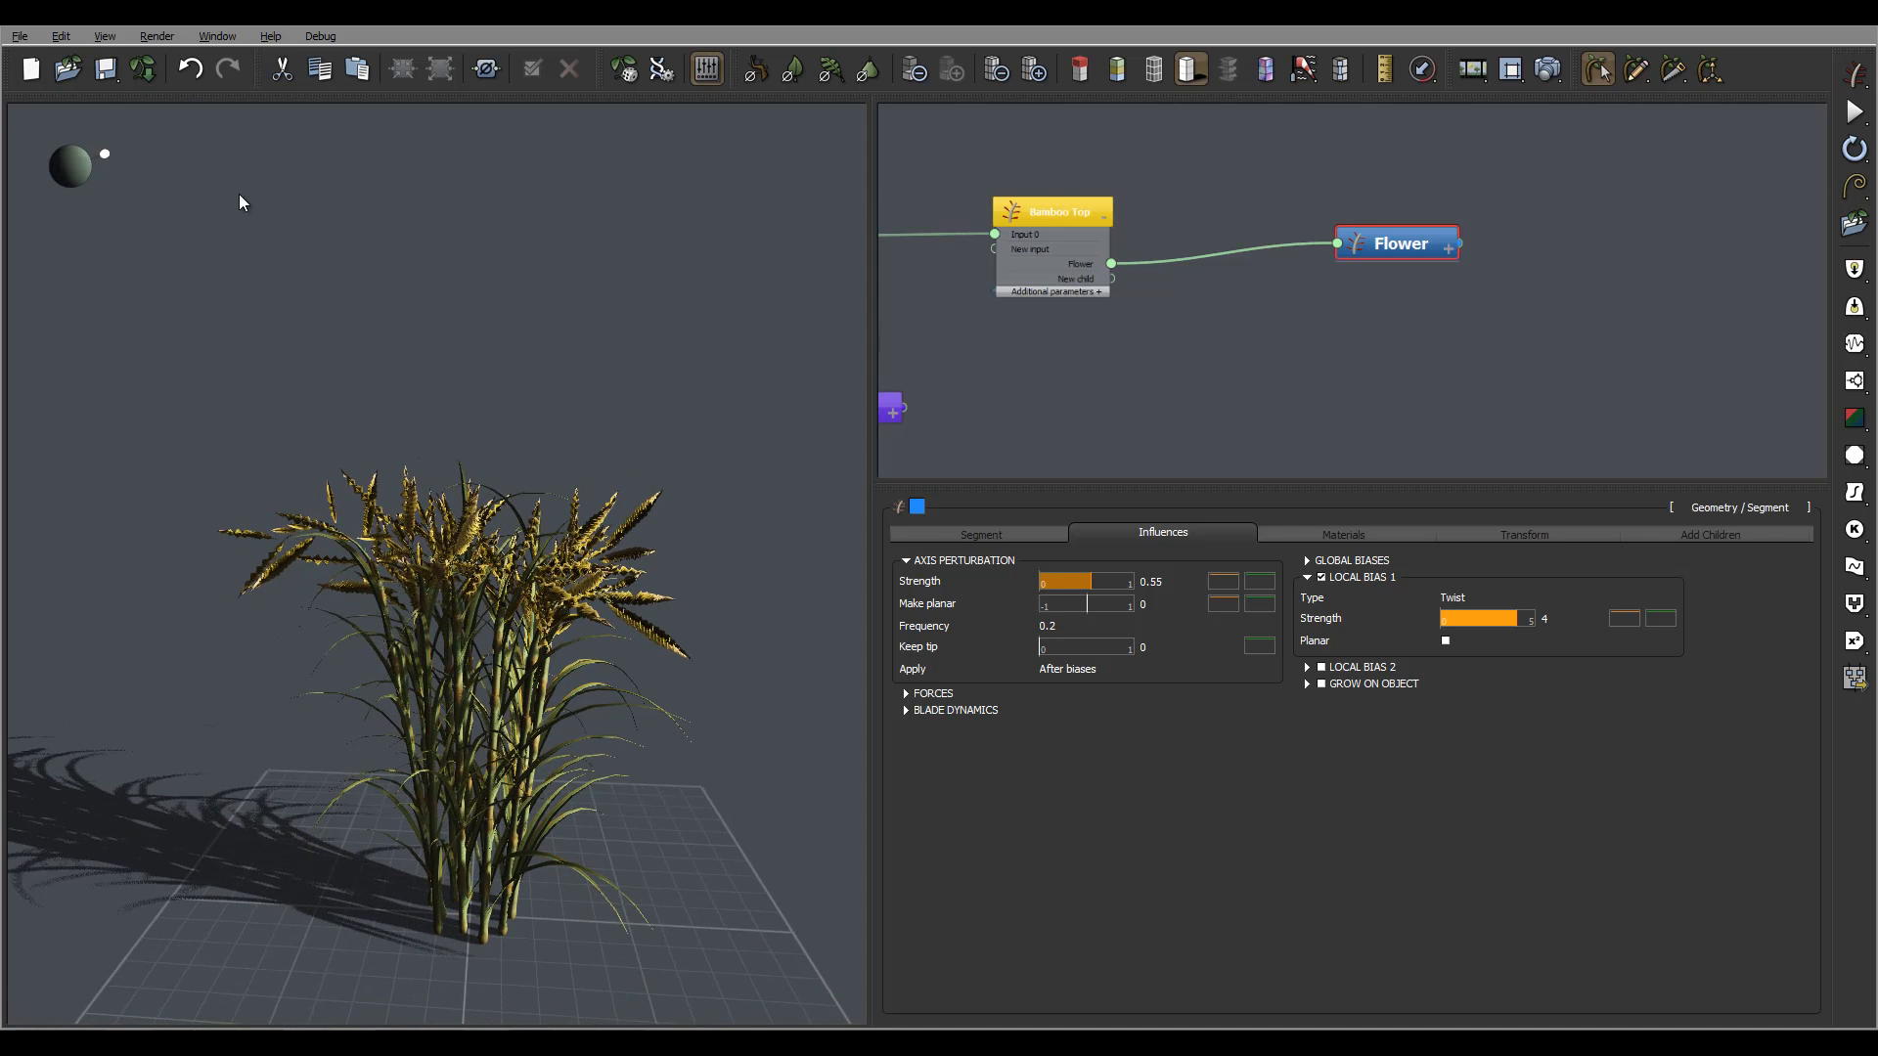
mouse_move(106, 153)
mouse_down()
mouse_move(61, 151)
mouse_move(85, 158)
mouse_up()
right_drag(589, 446, 568, 447)
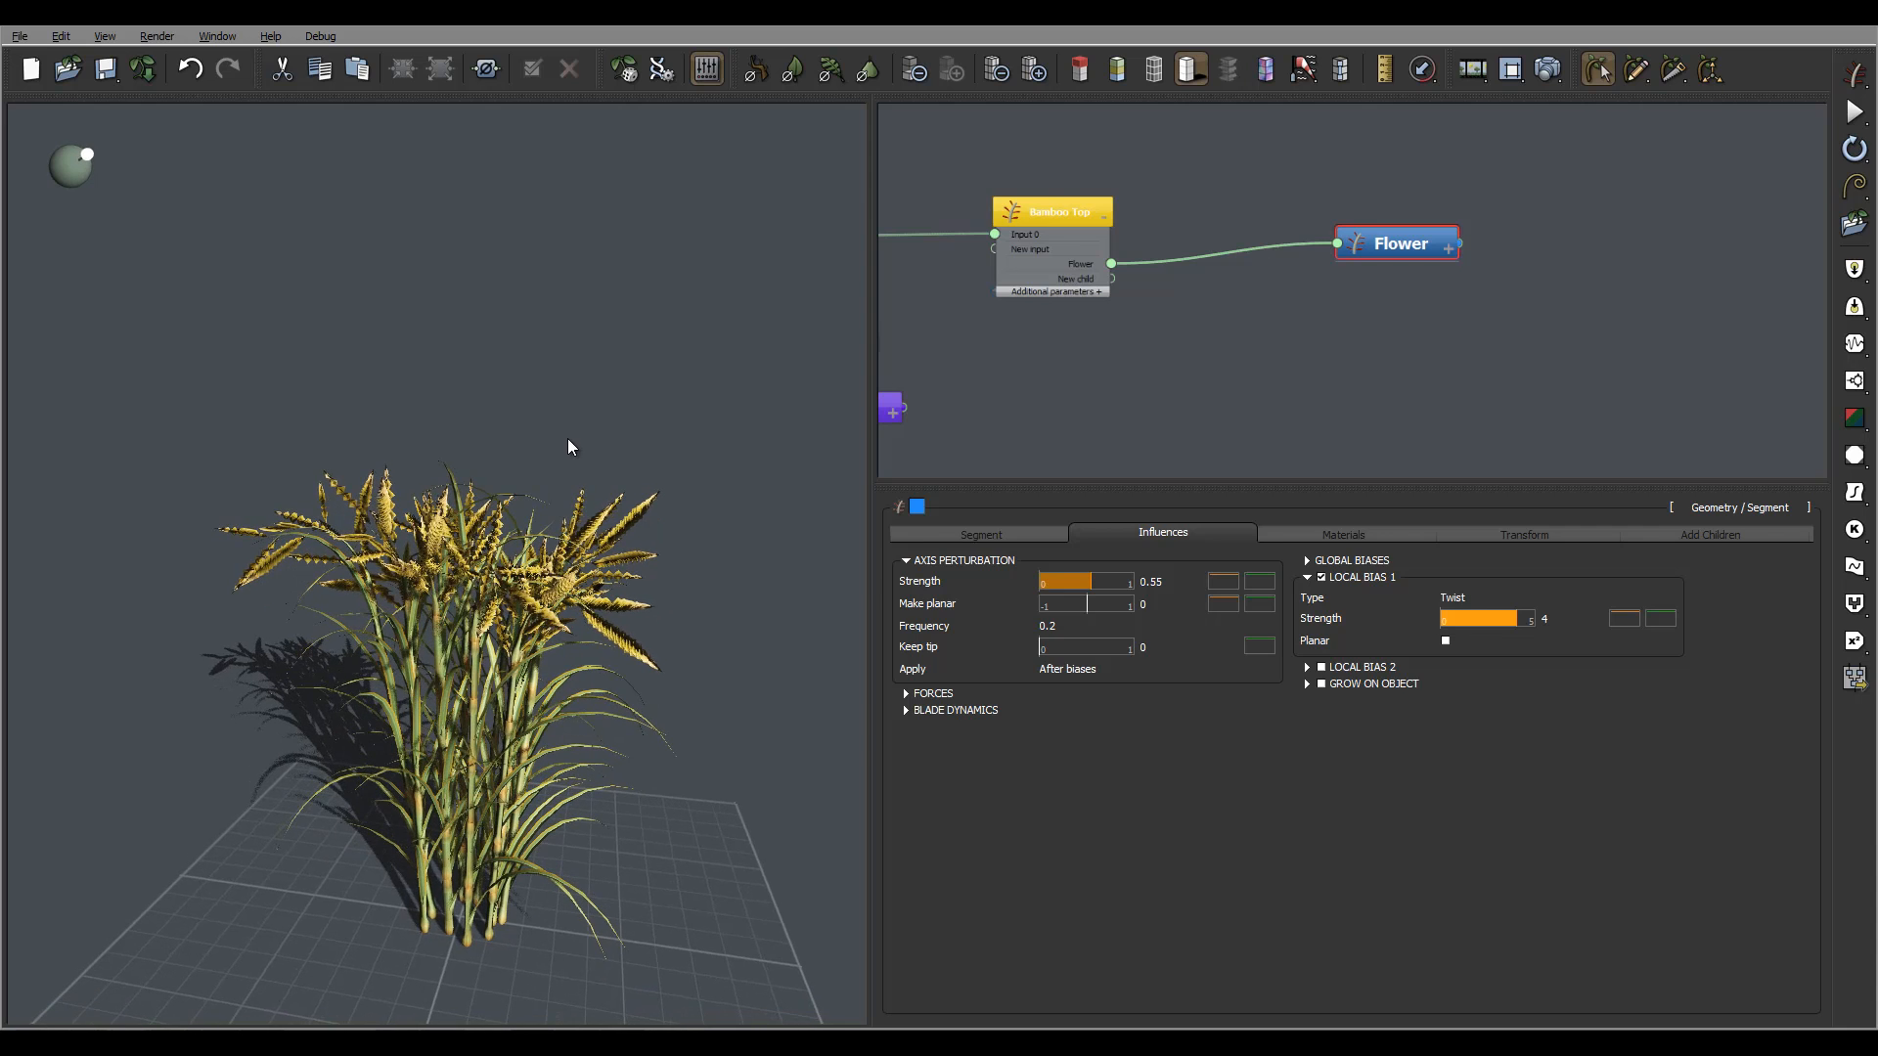
Set the atmosphere's lighting model to Global radiosity and accept the Atmosphere Editor settings
drag(1201, 355, 1438, 302)
click(1550, 70)
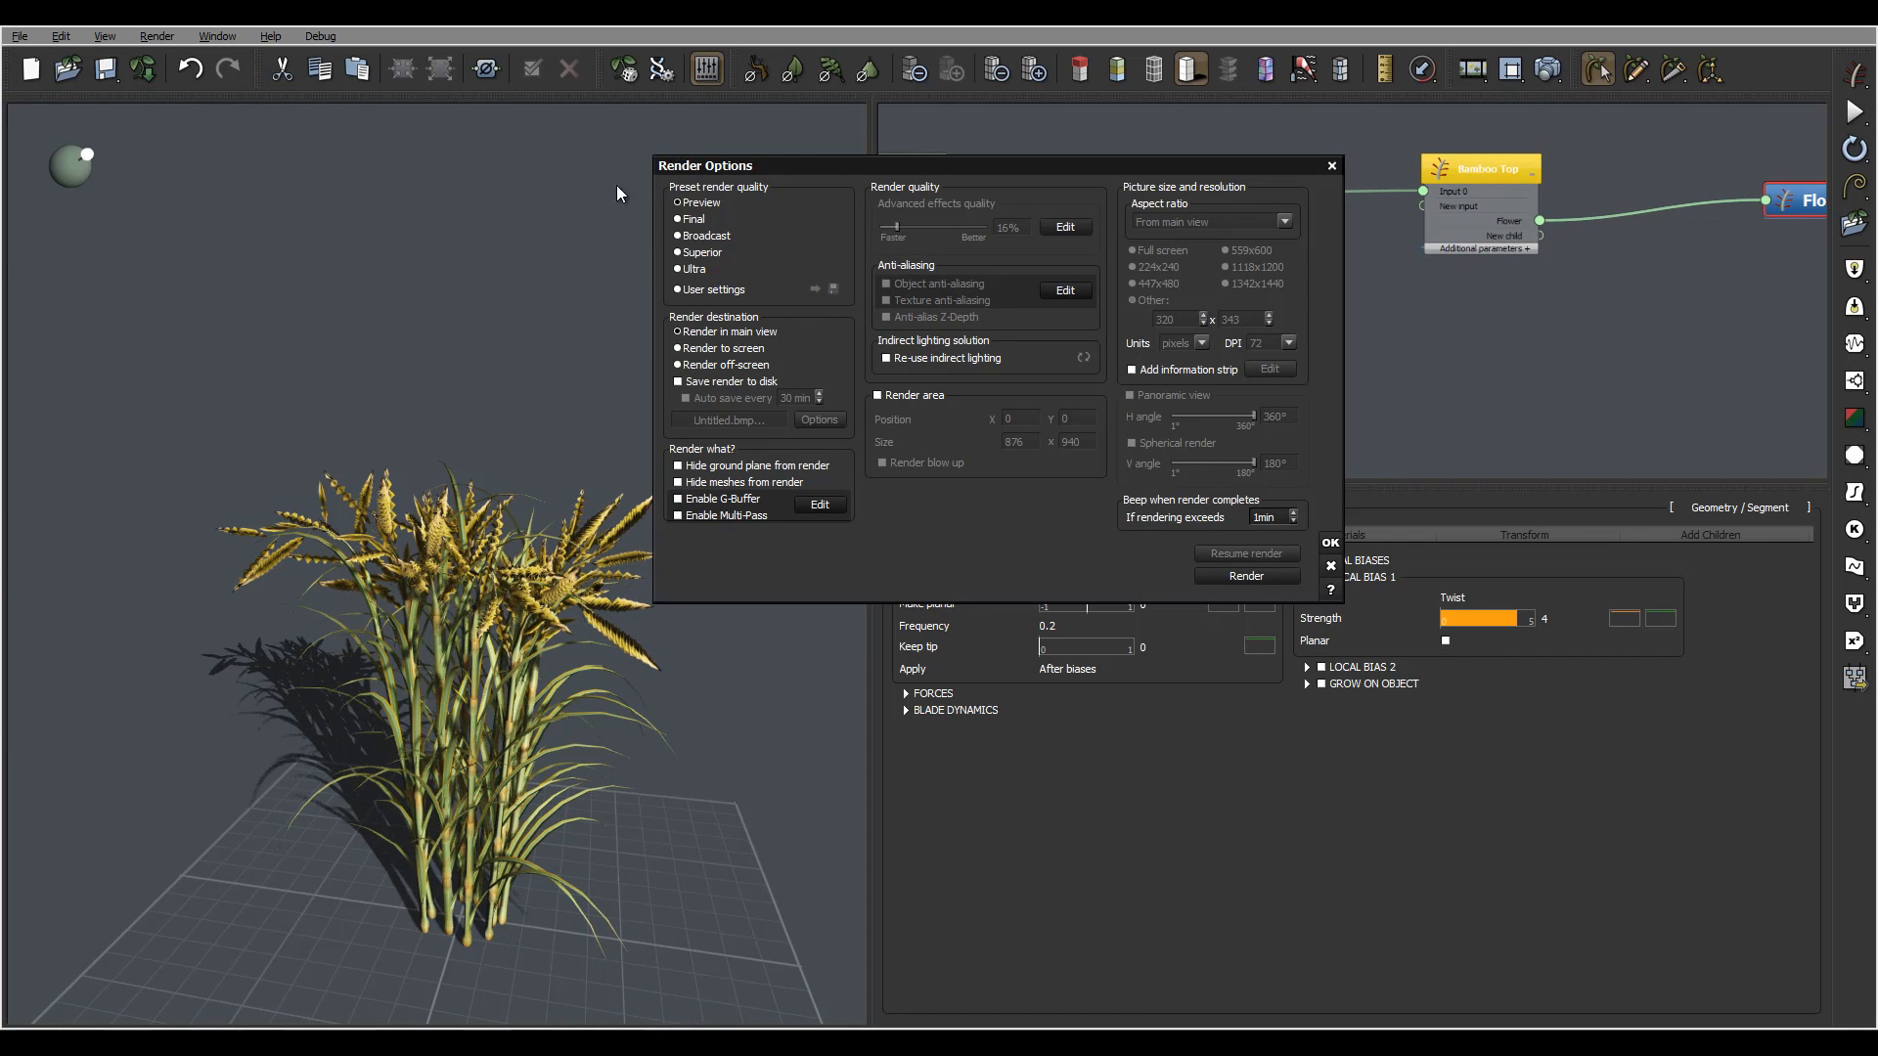
click(1331, 543)
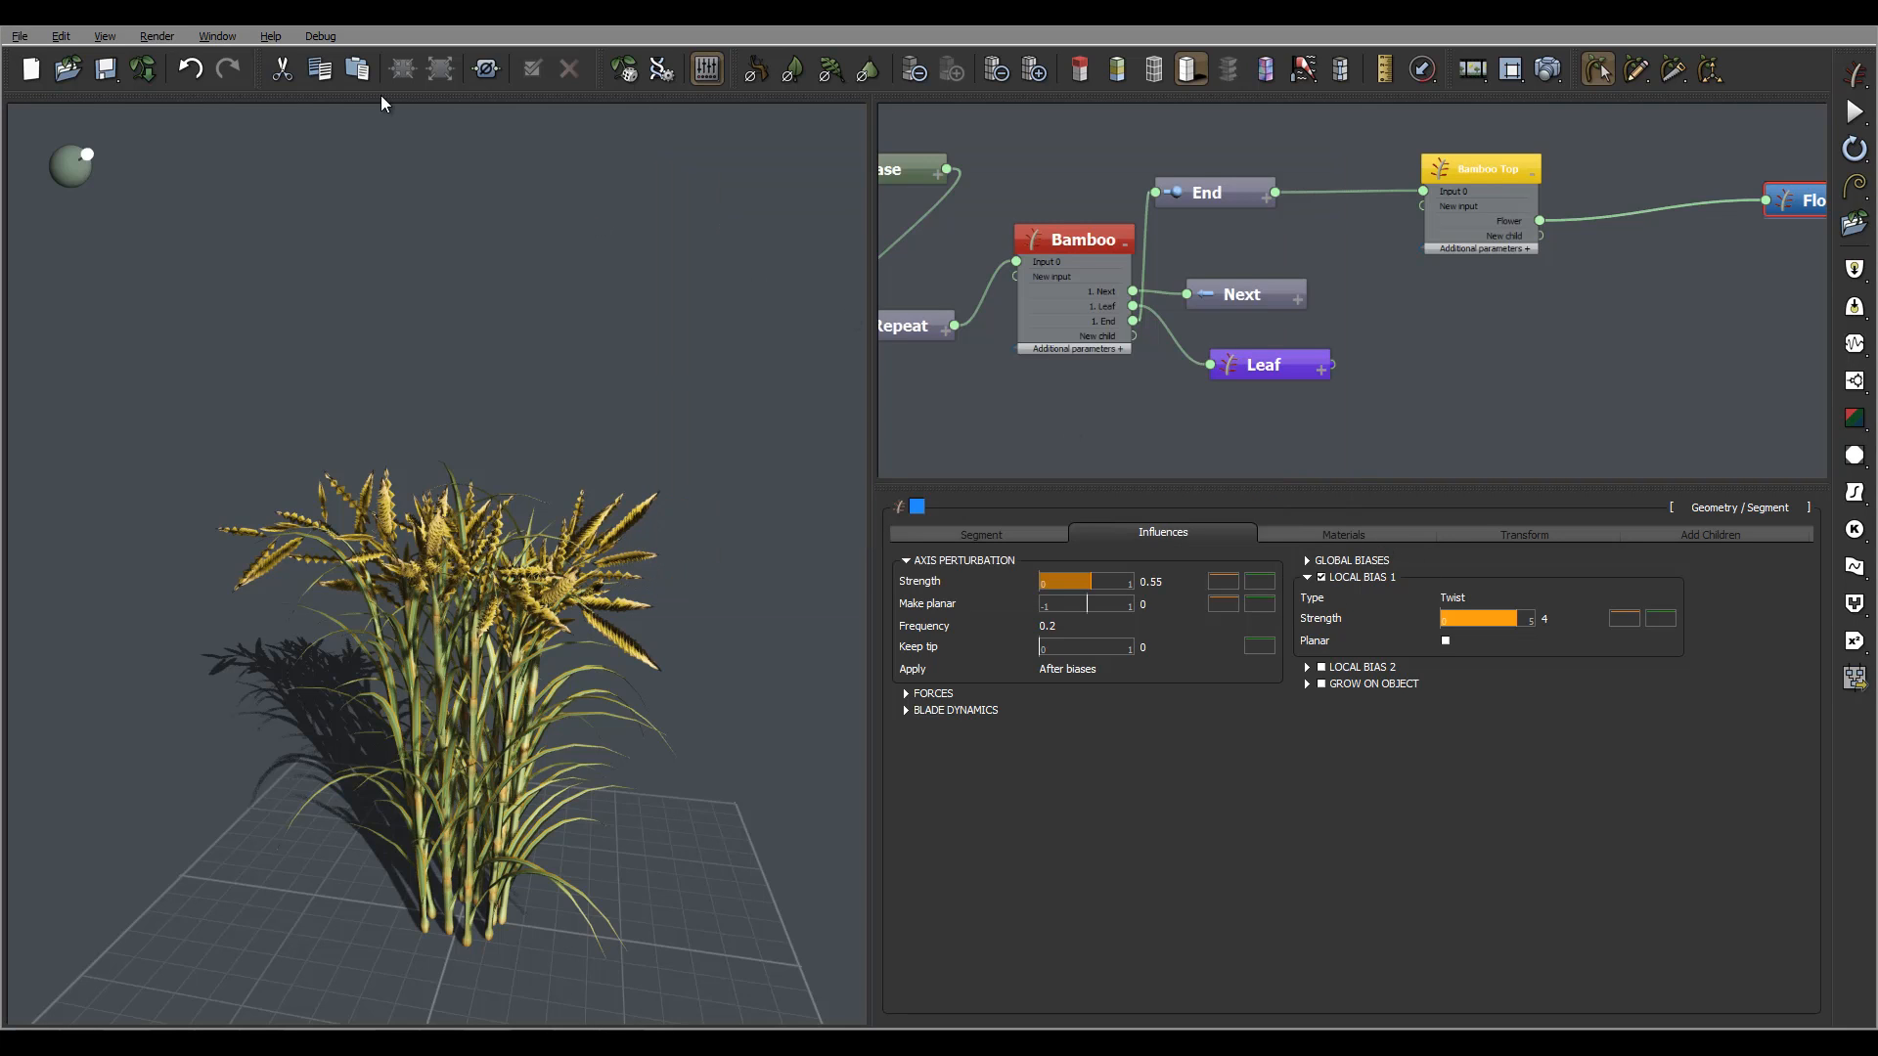
click(157, 36)
click(159, 130)
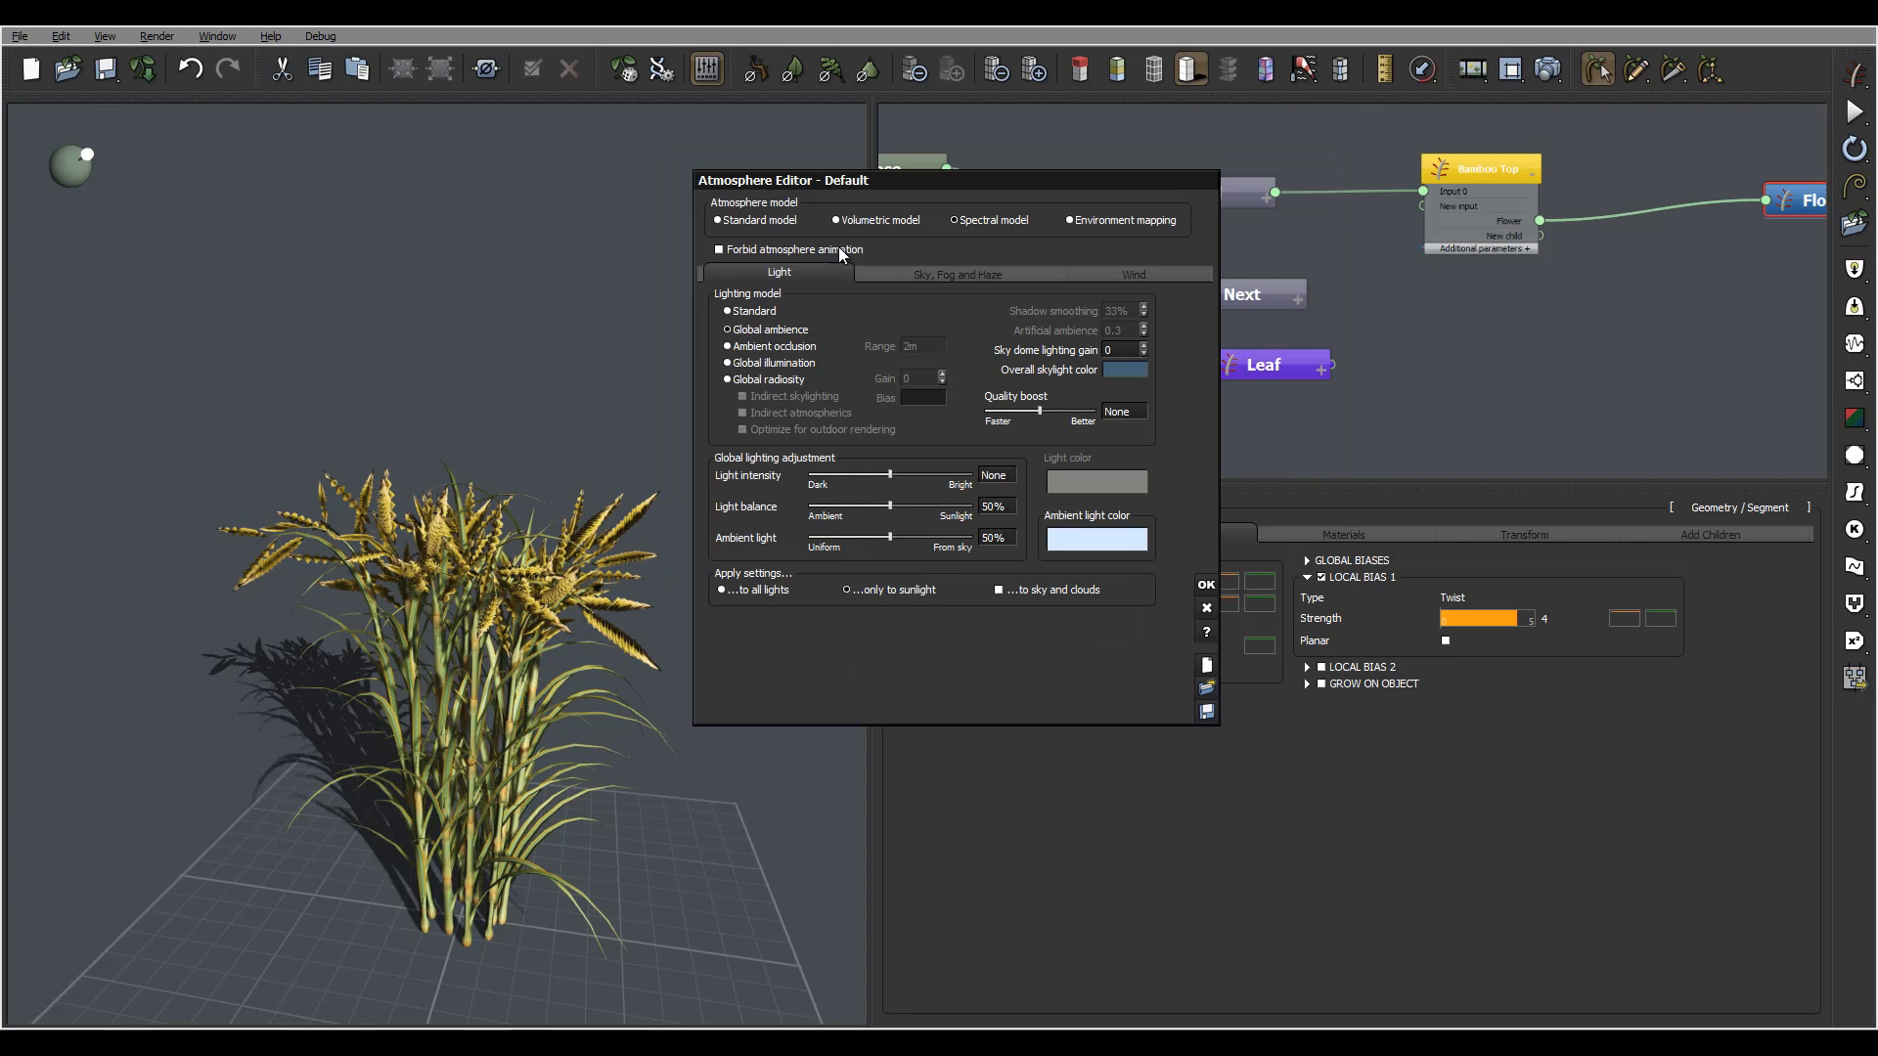
click(773, 380)
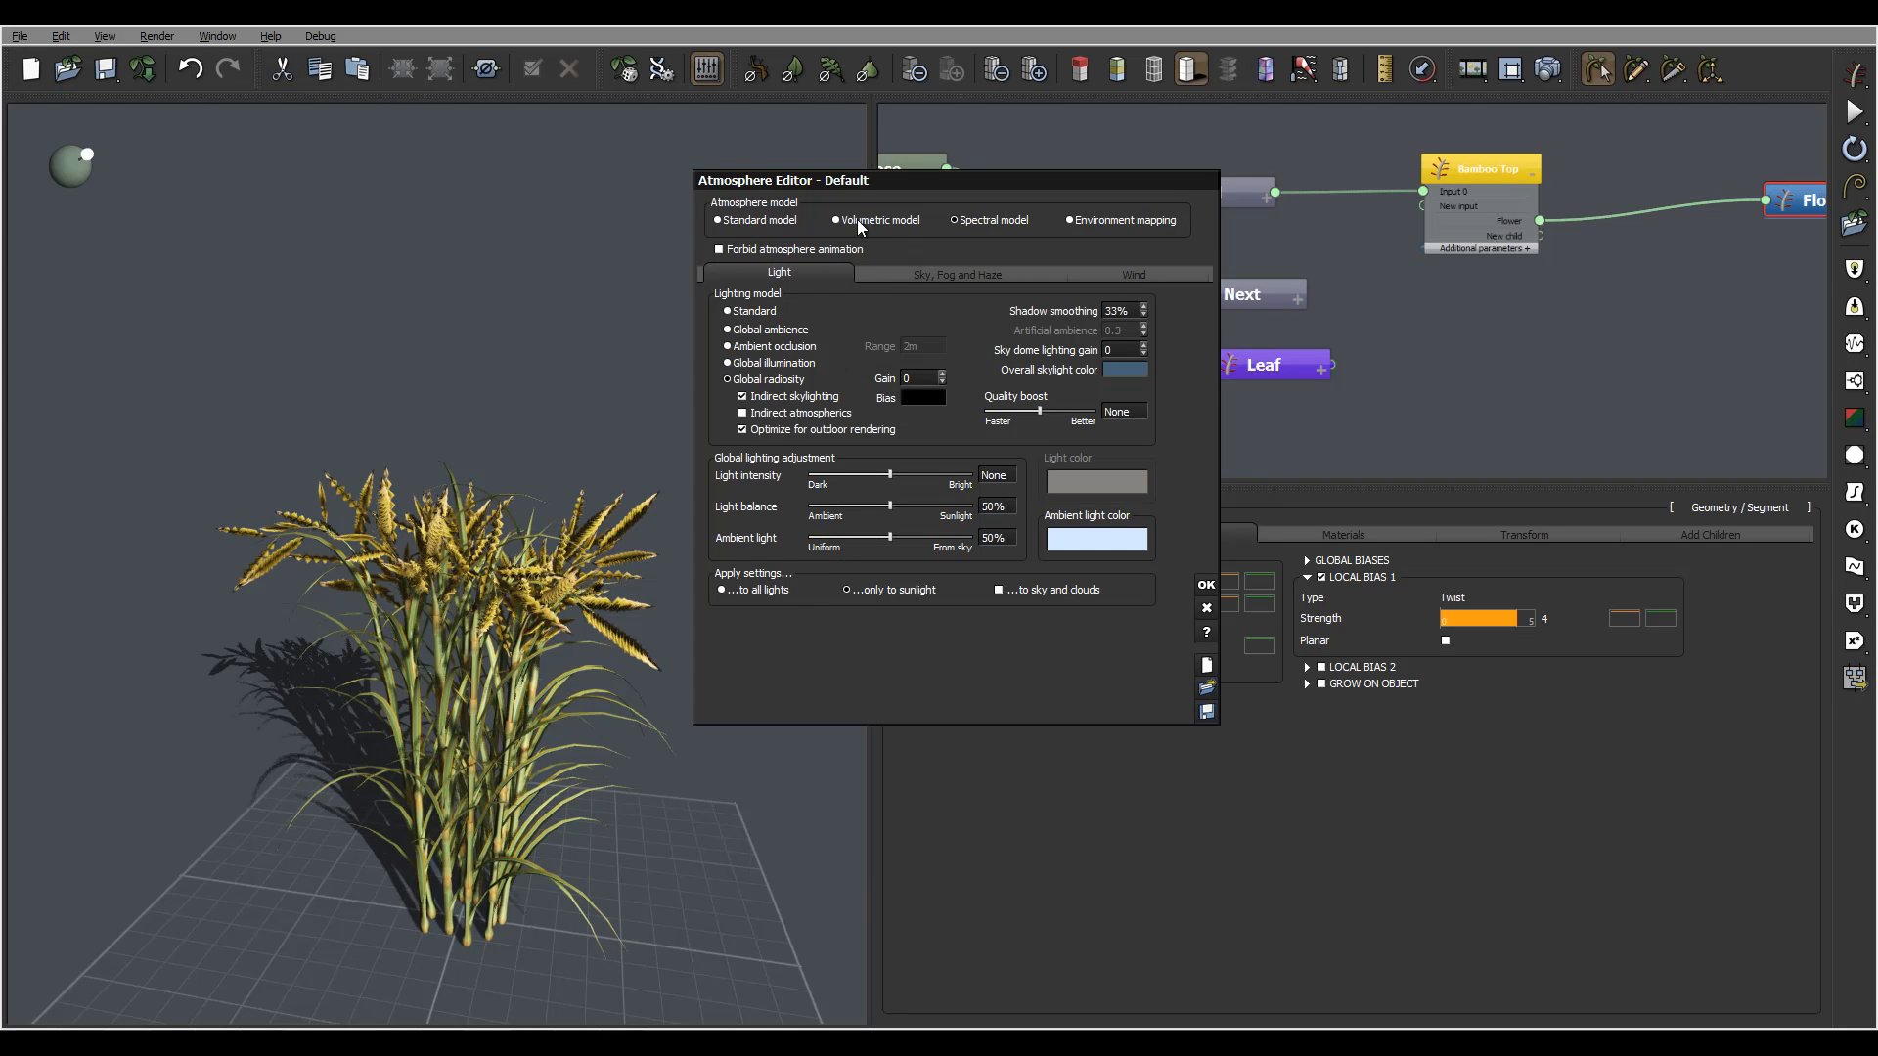
click(1210, 584)
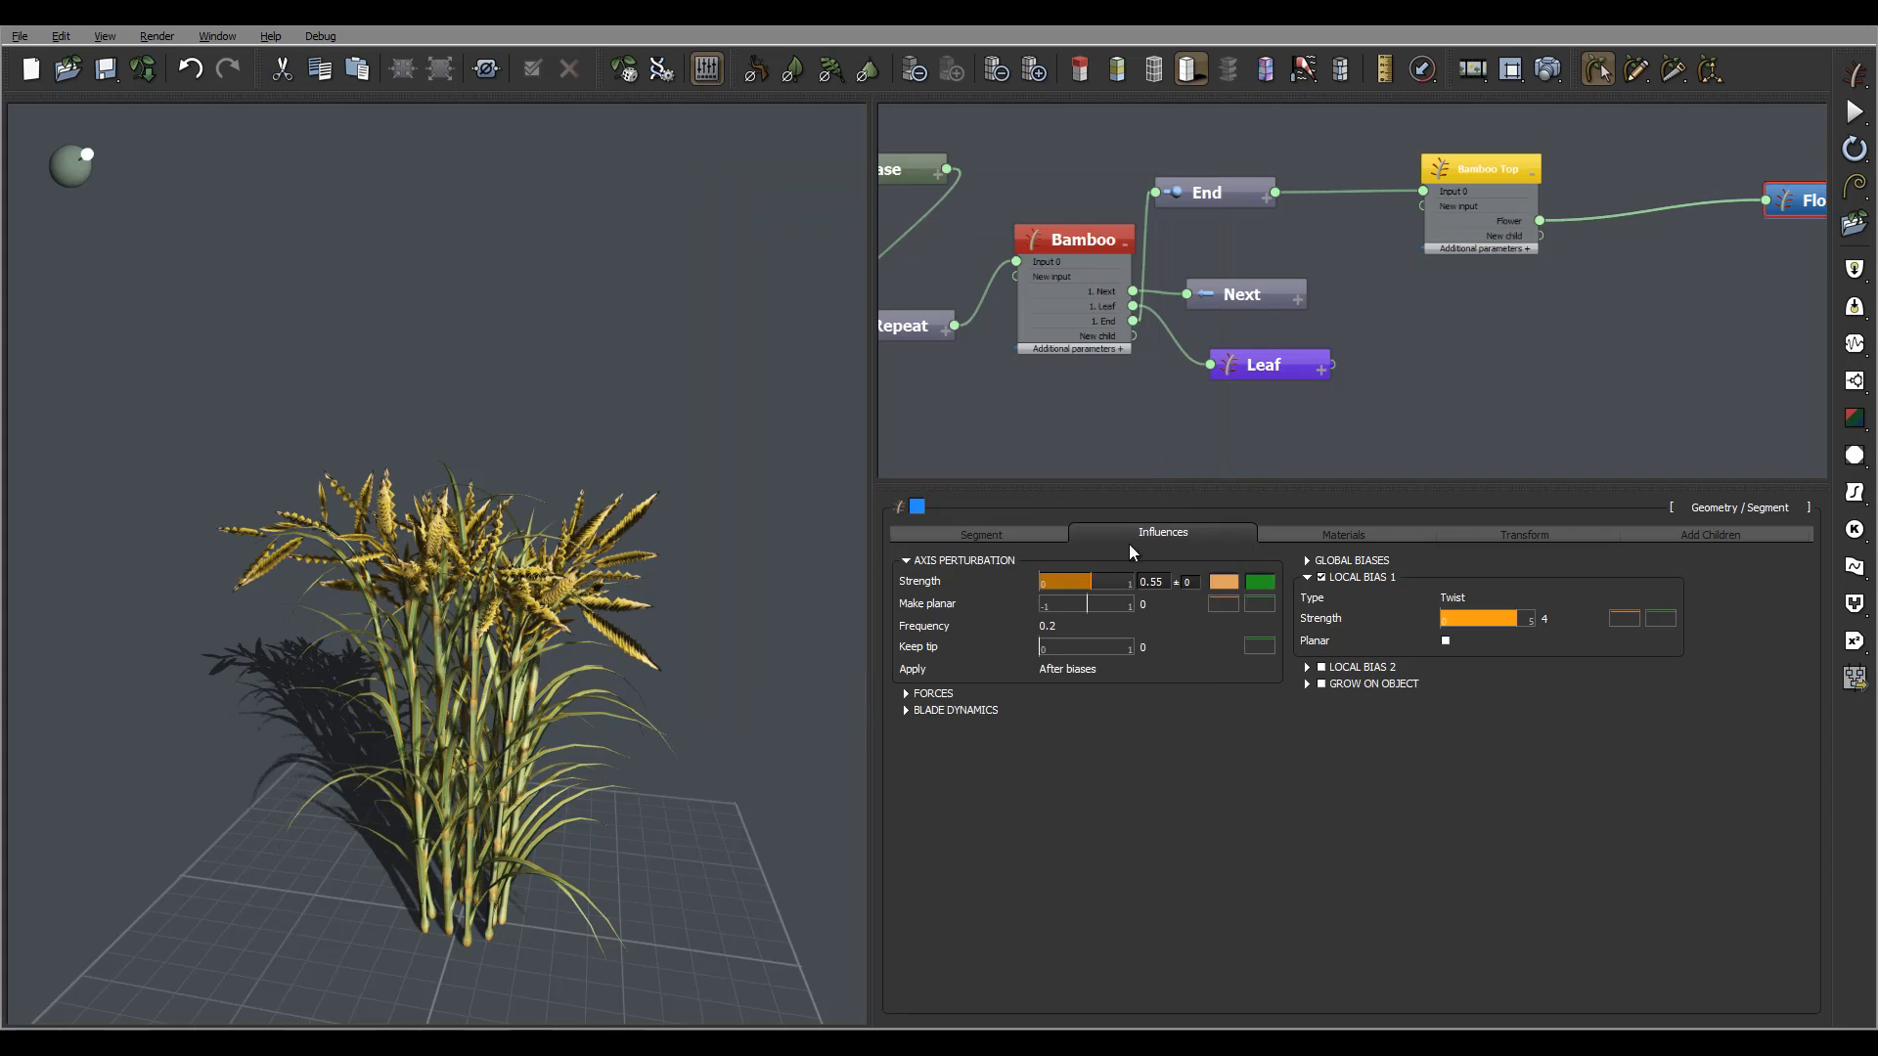
Set the render options to Final quality with render to screen, render the bamboo clump and close the render window
click(1549, 70)
click(720, 348)
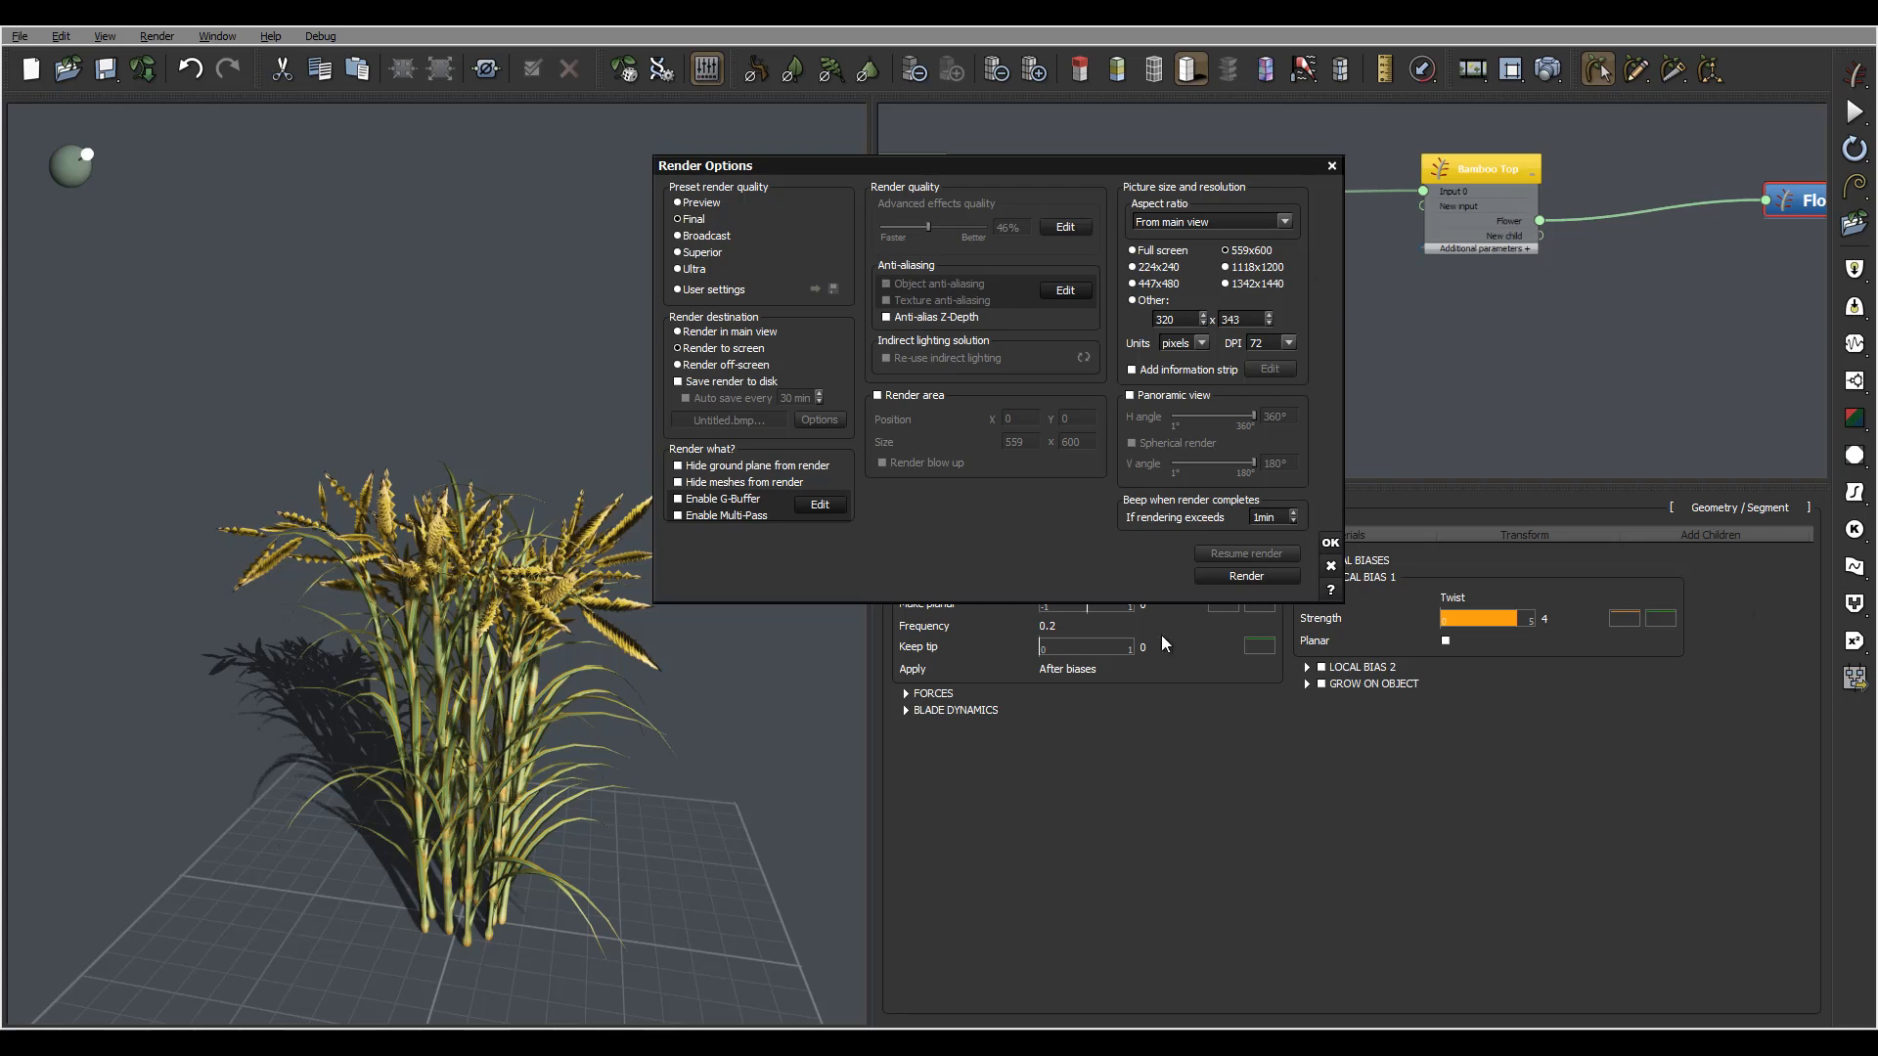
click(1328, 544)
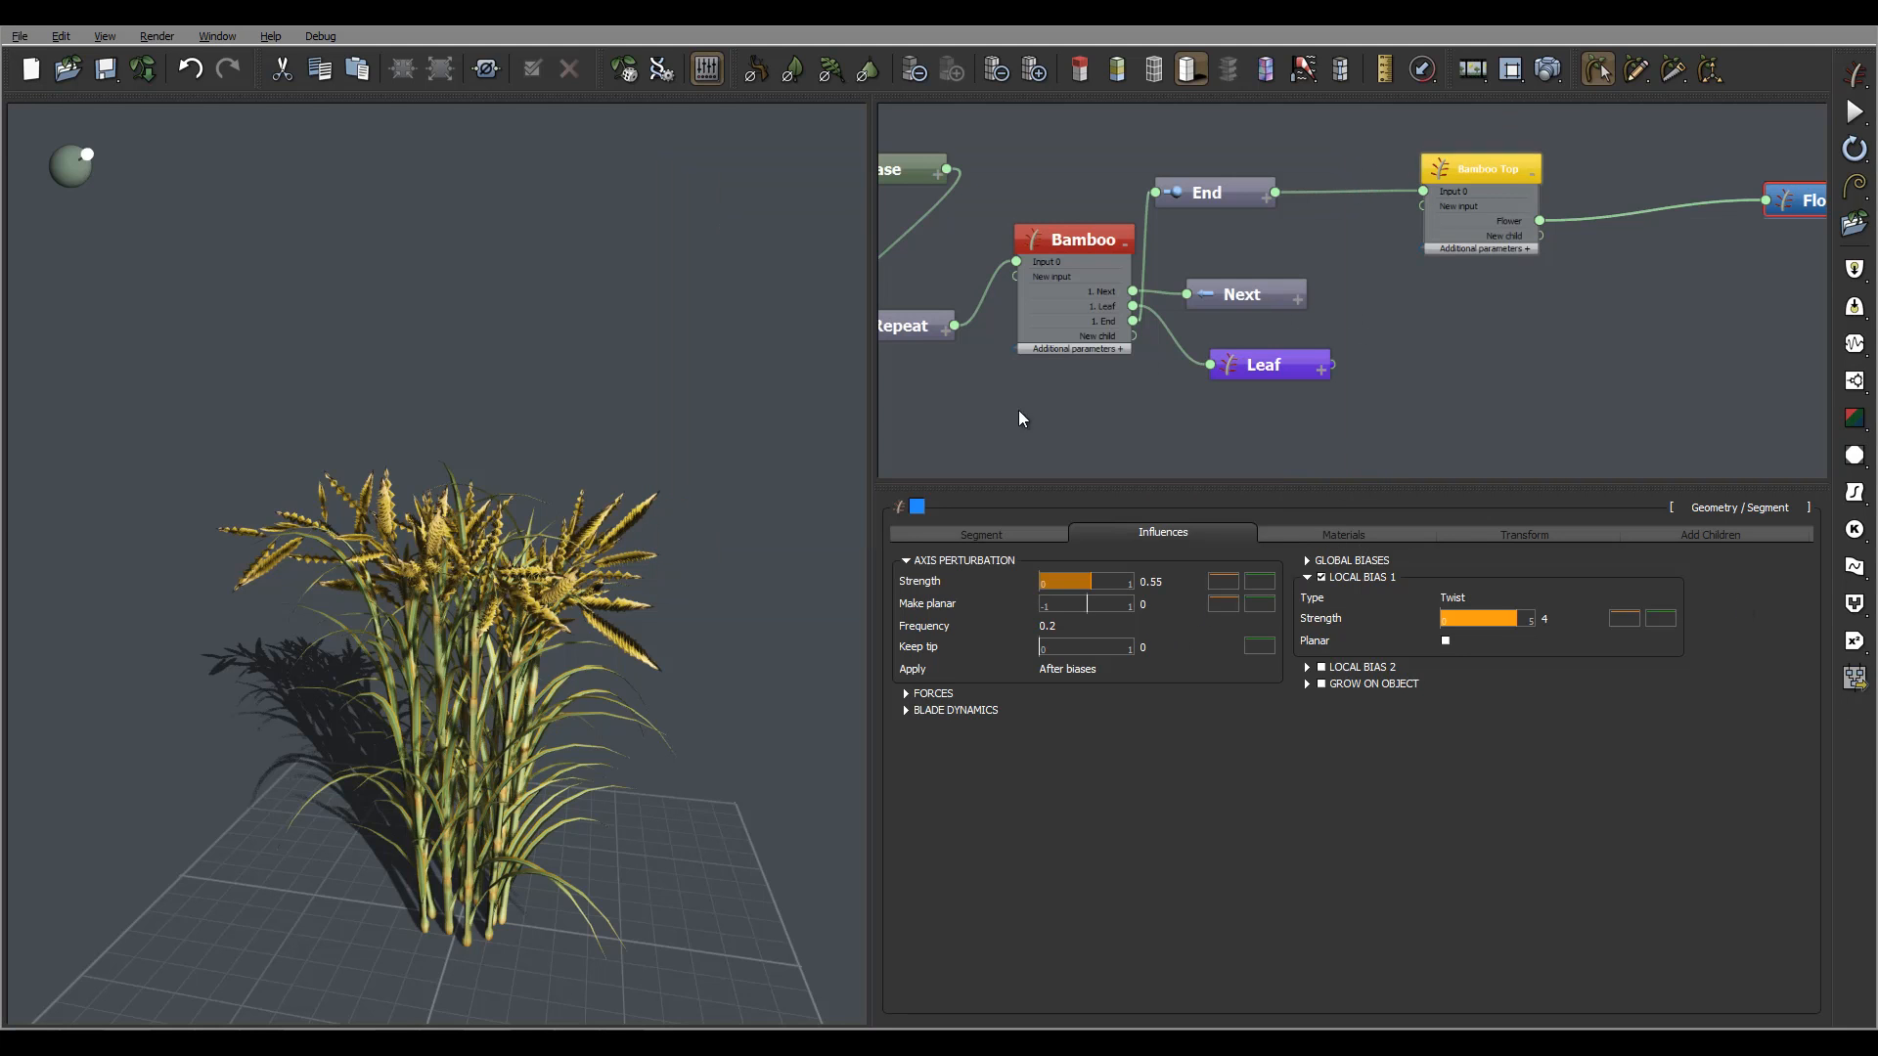
click(1551, 82)
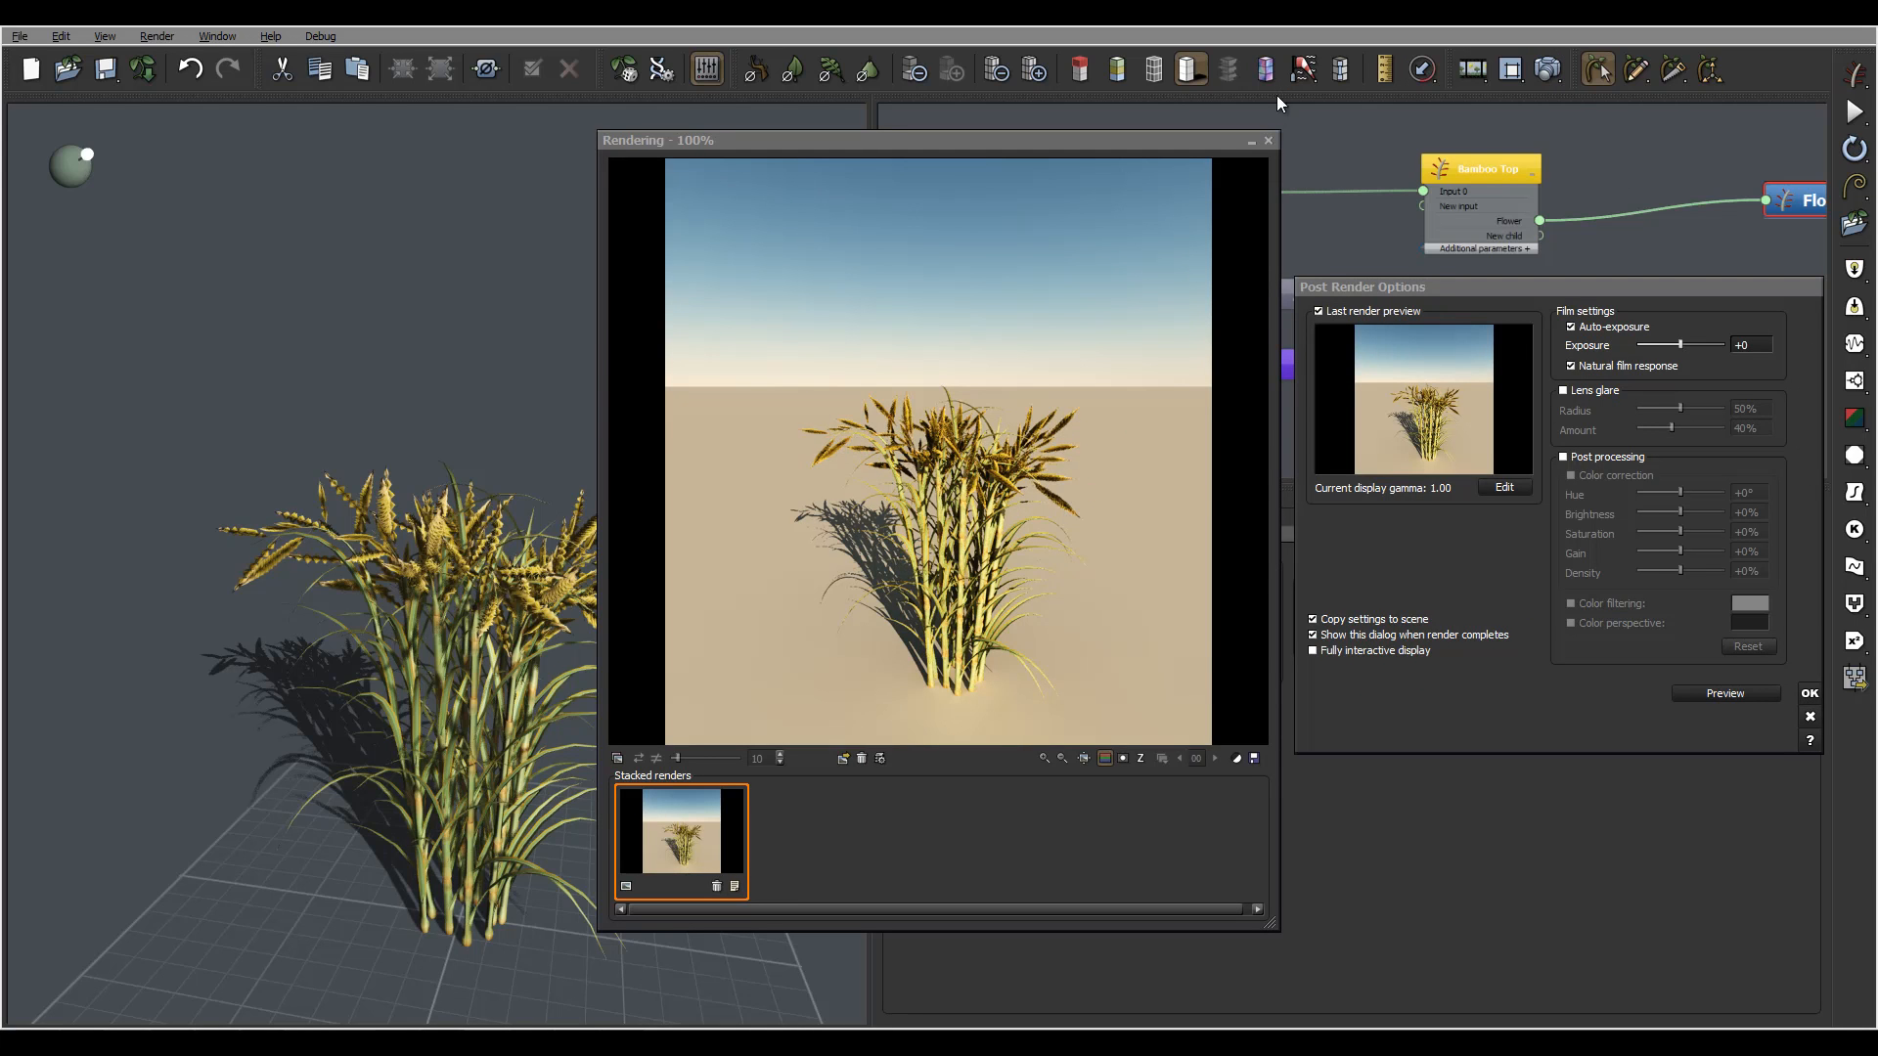
click(1269, 141)
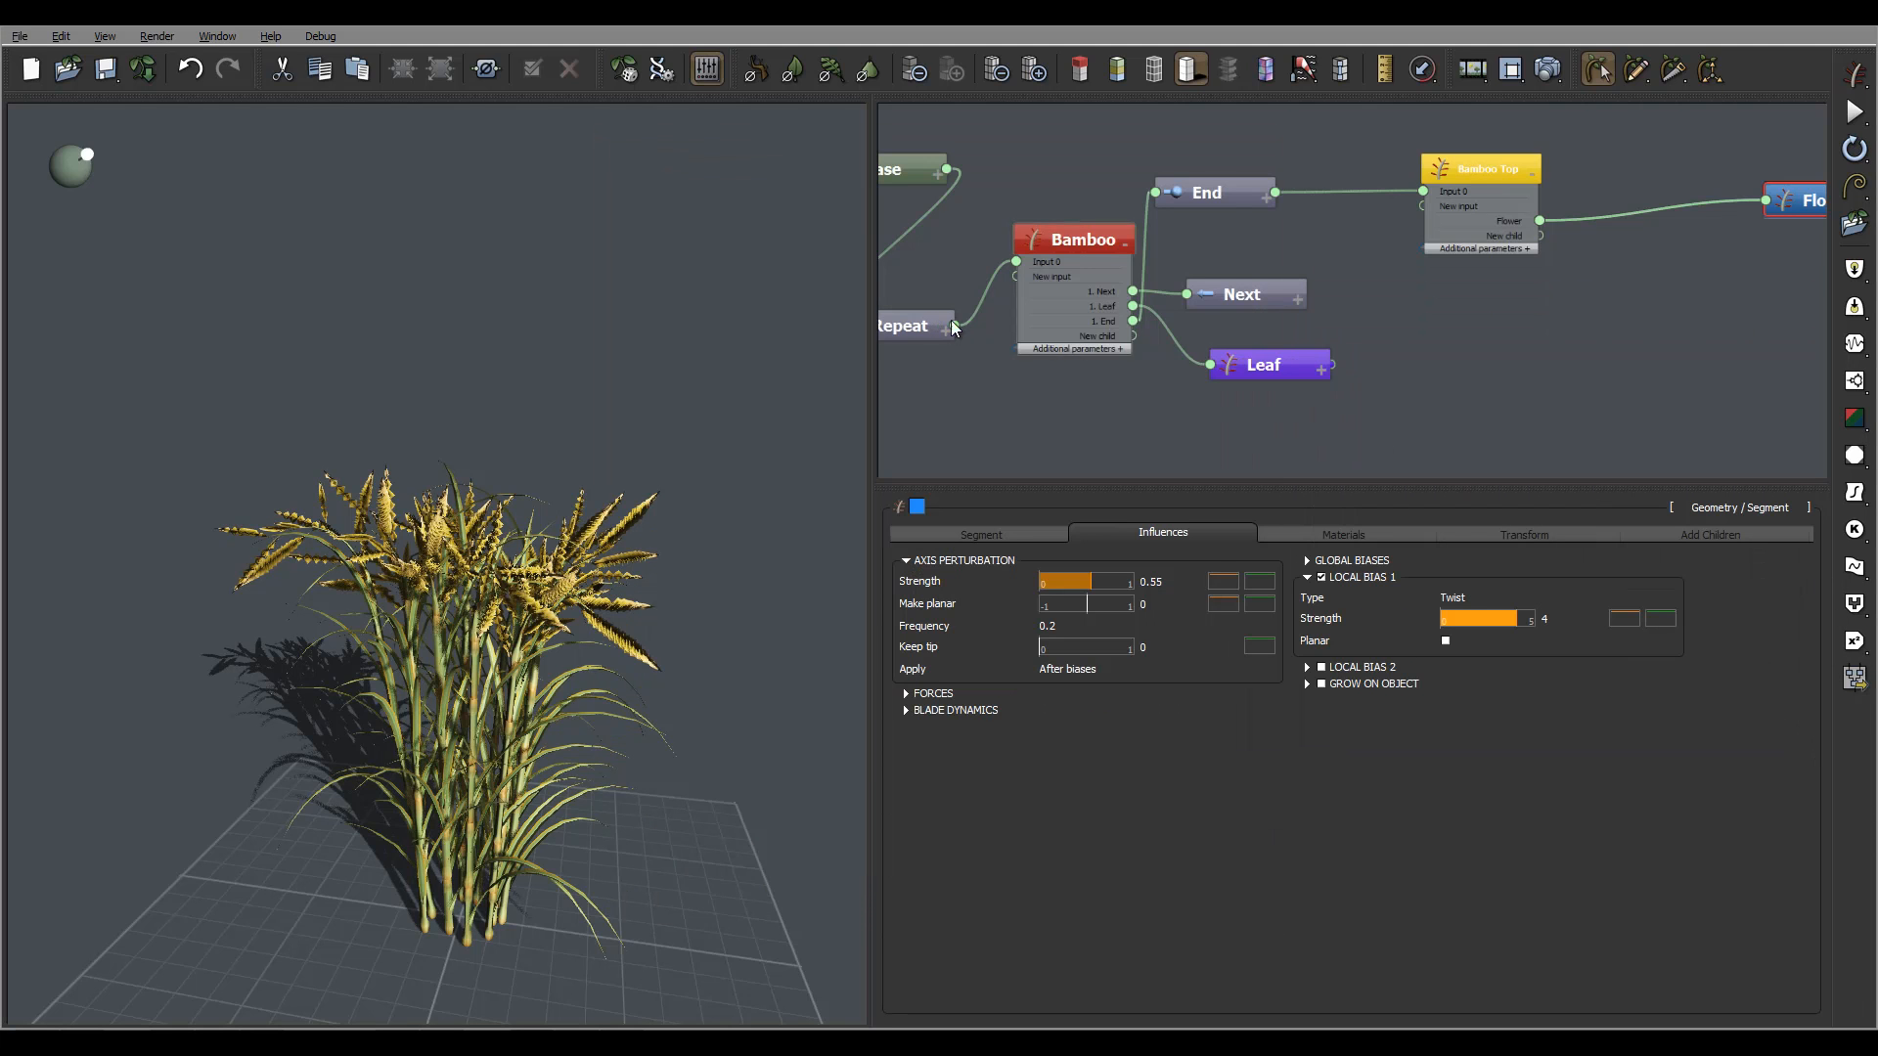
Set the Flower segment's length to 0.5 with a variation of 0.1
middle_drag(1464, 296, 1185, 322)
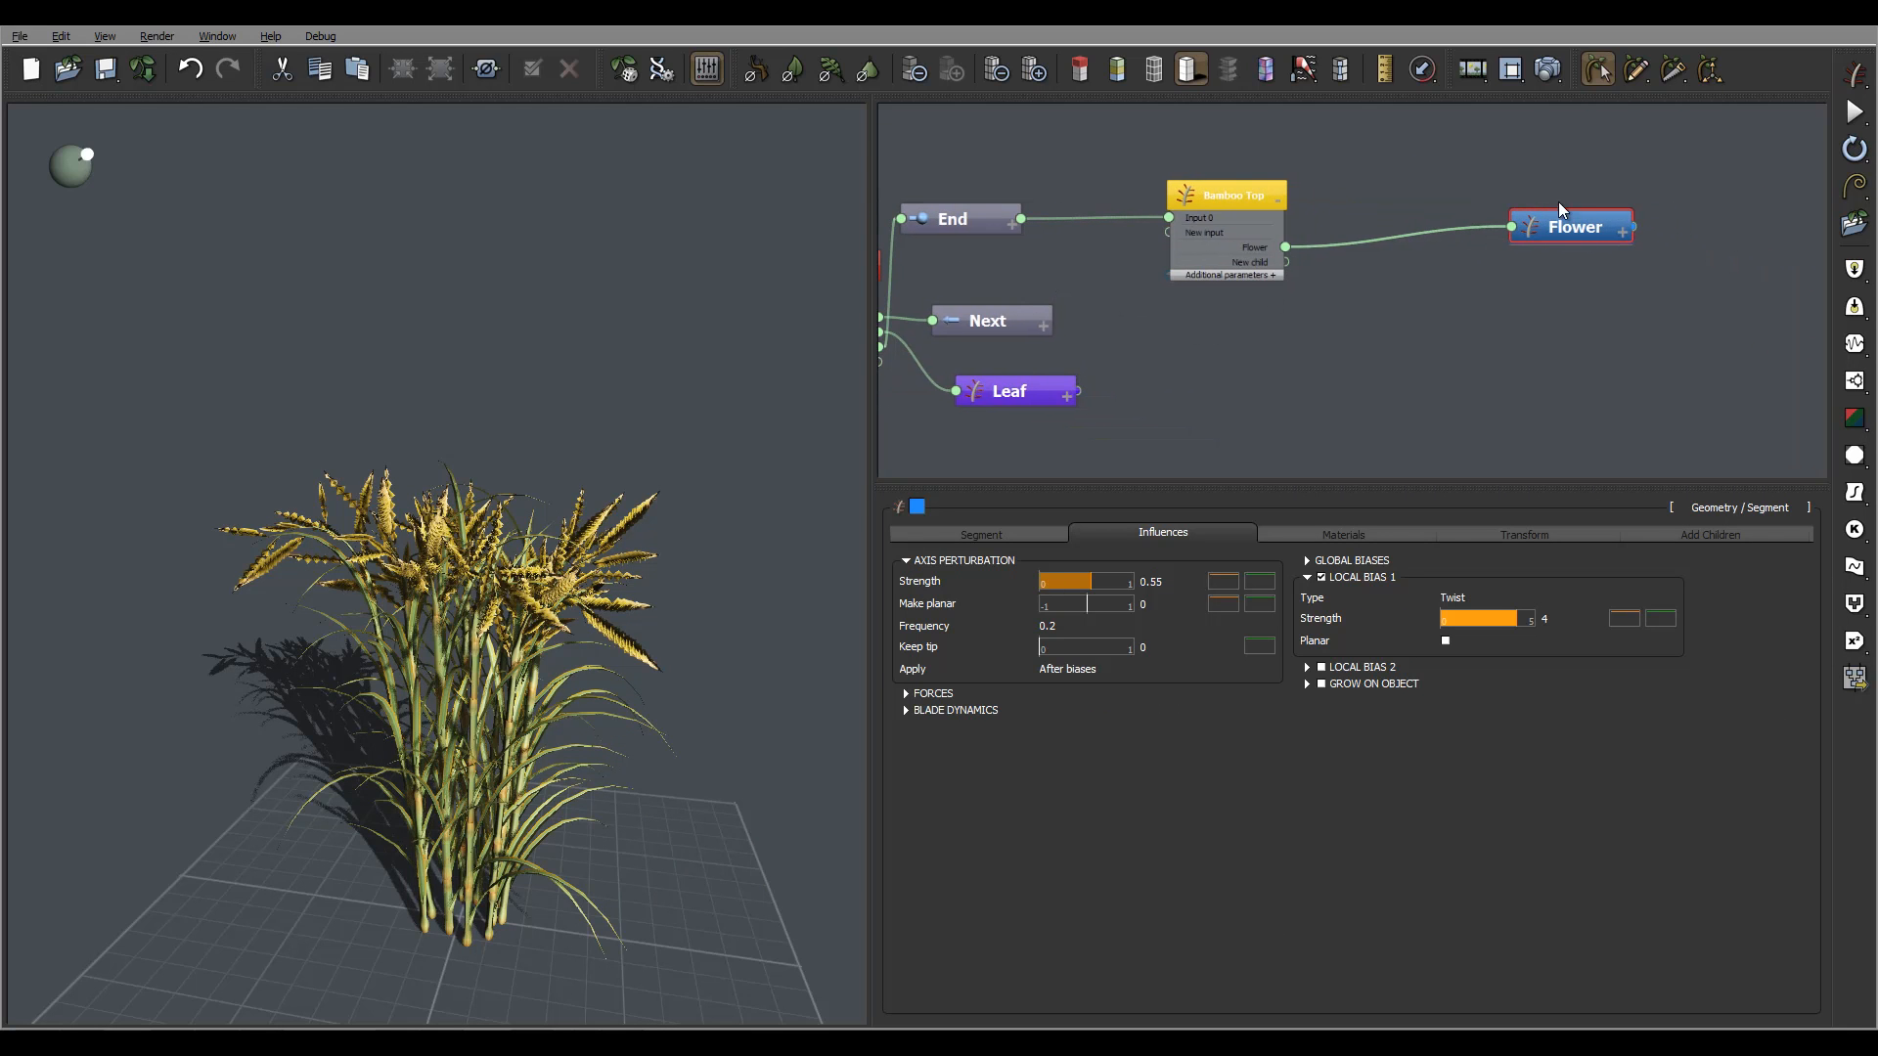
click(1230, 192)
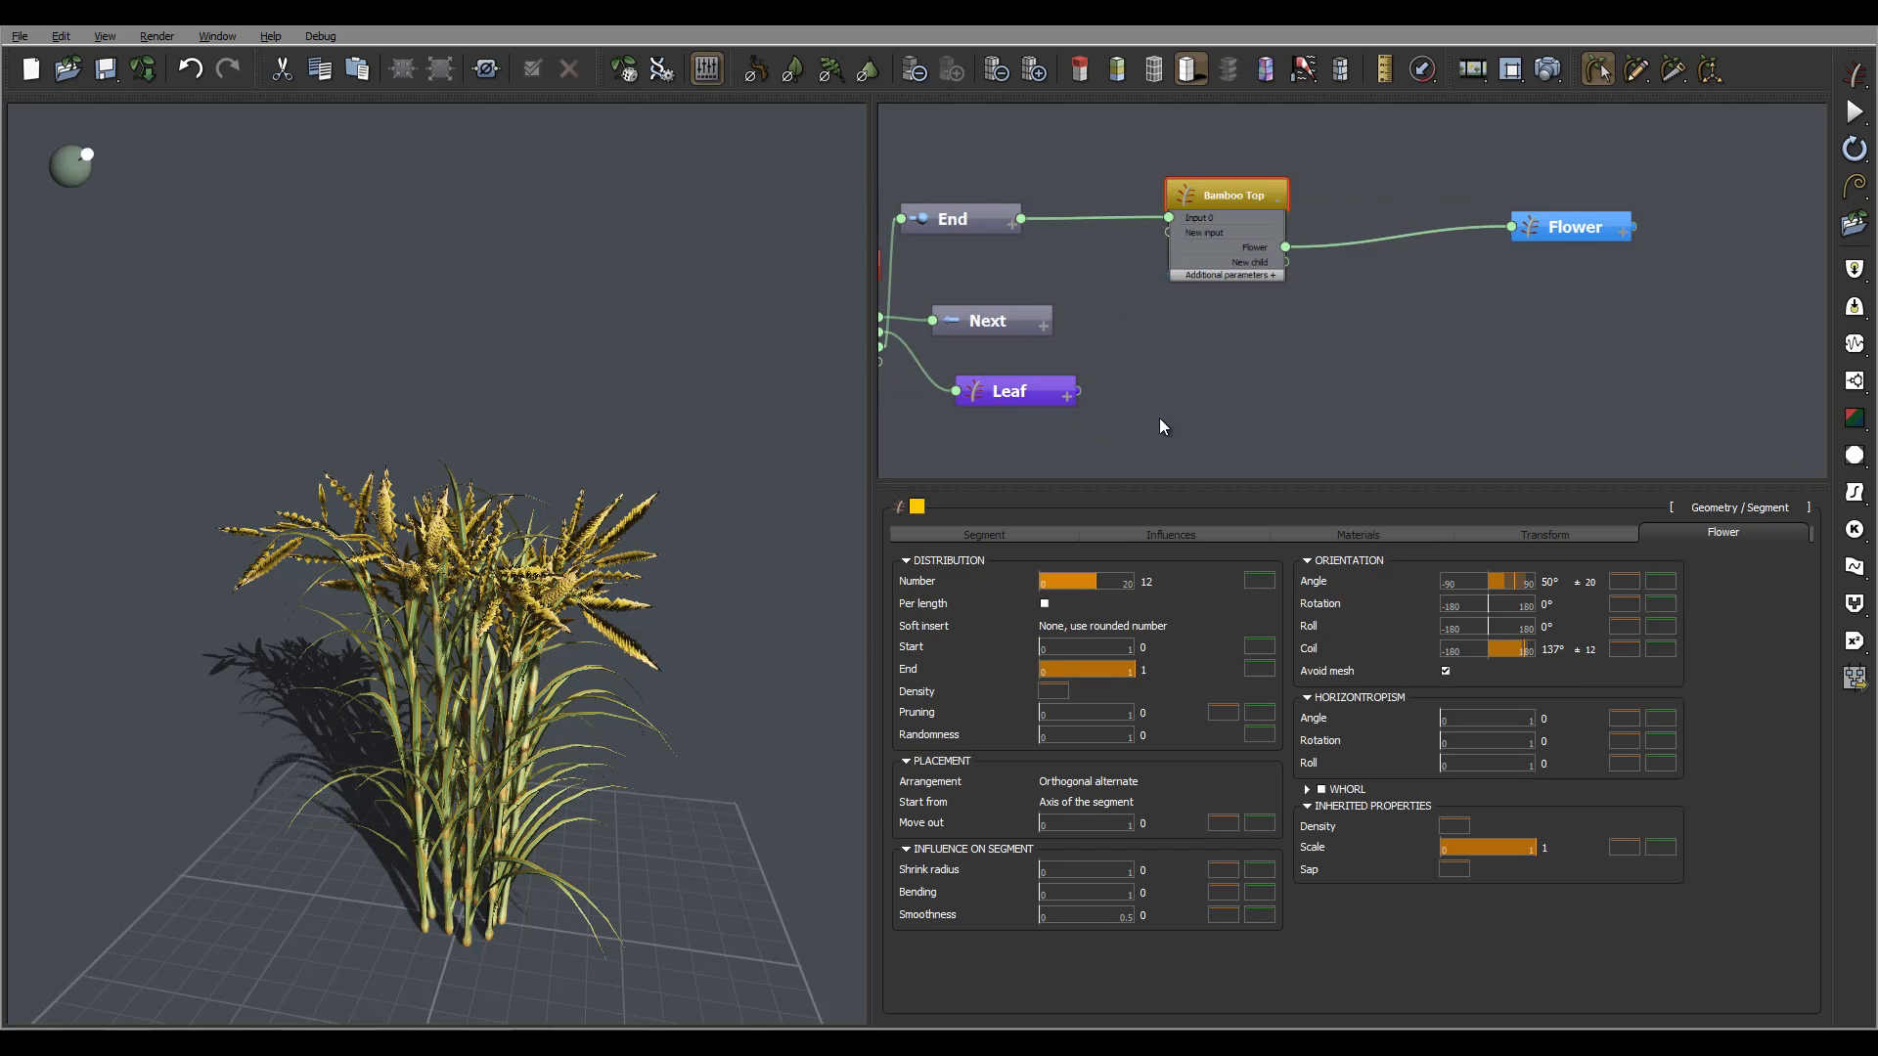
mouse_move(1226, 422)
middle_down()
mouse_move(1299, 325)
mouse_move(1246, 401)
middle_up()
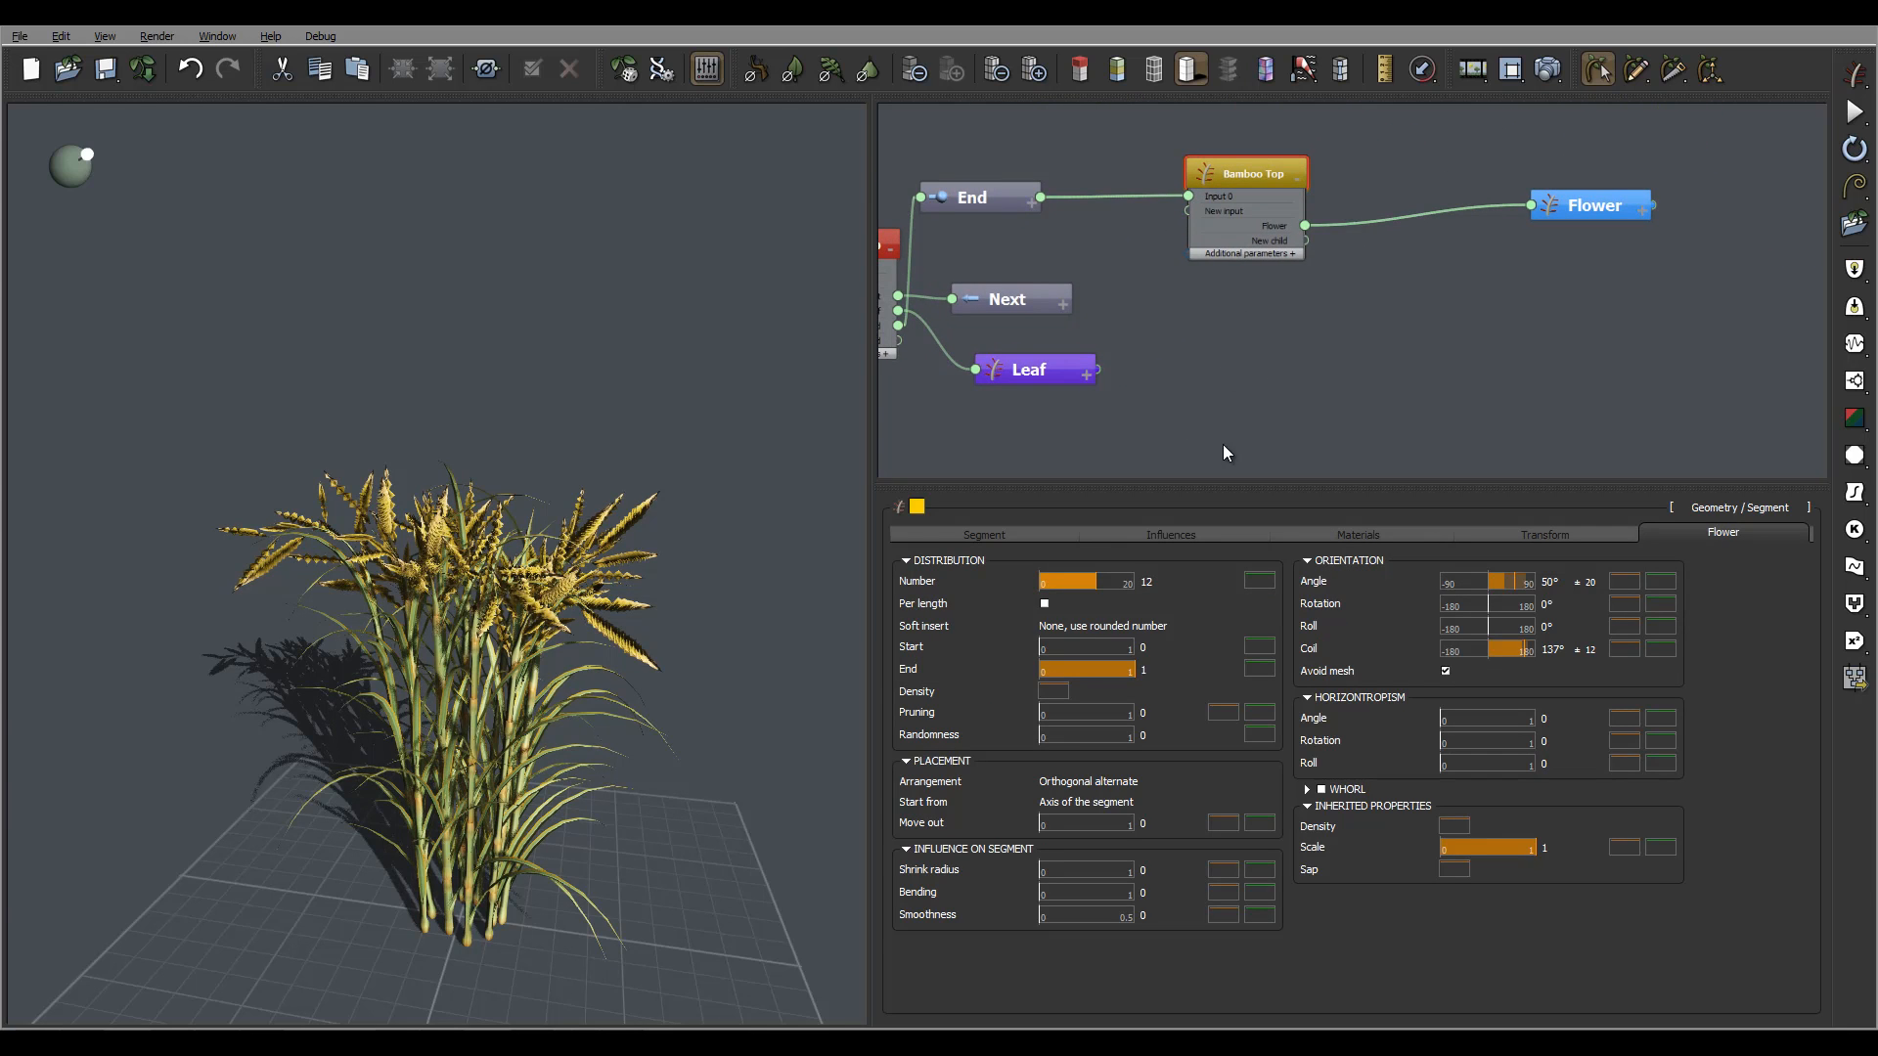
click(1597, 207)
click(1223, 535)
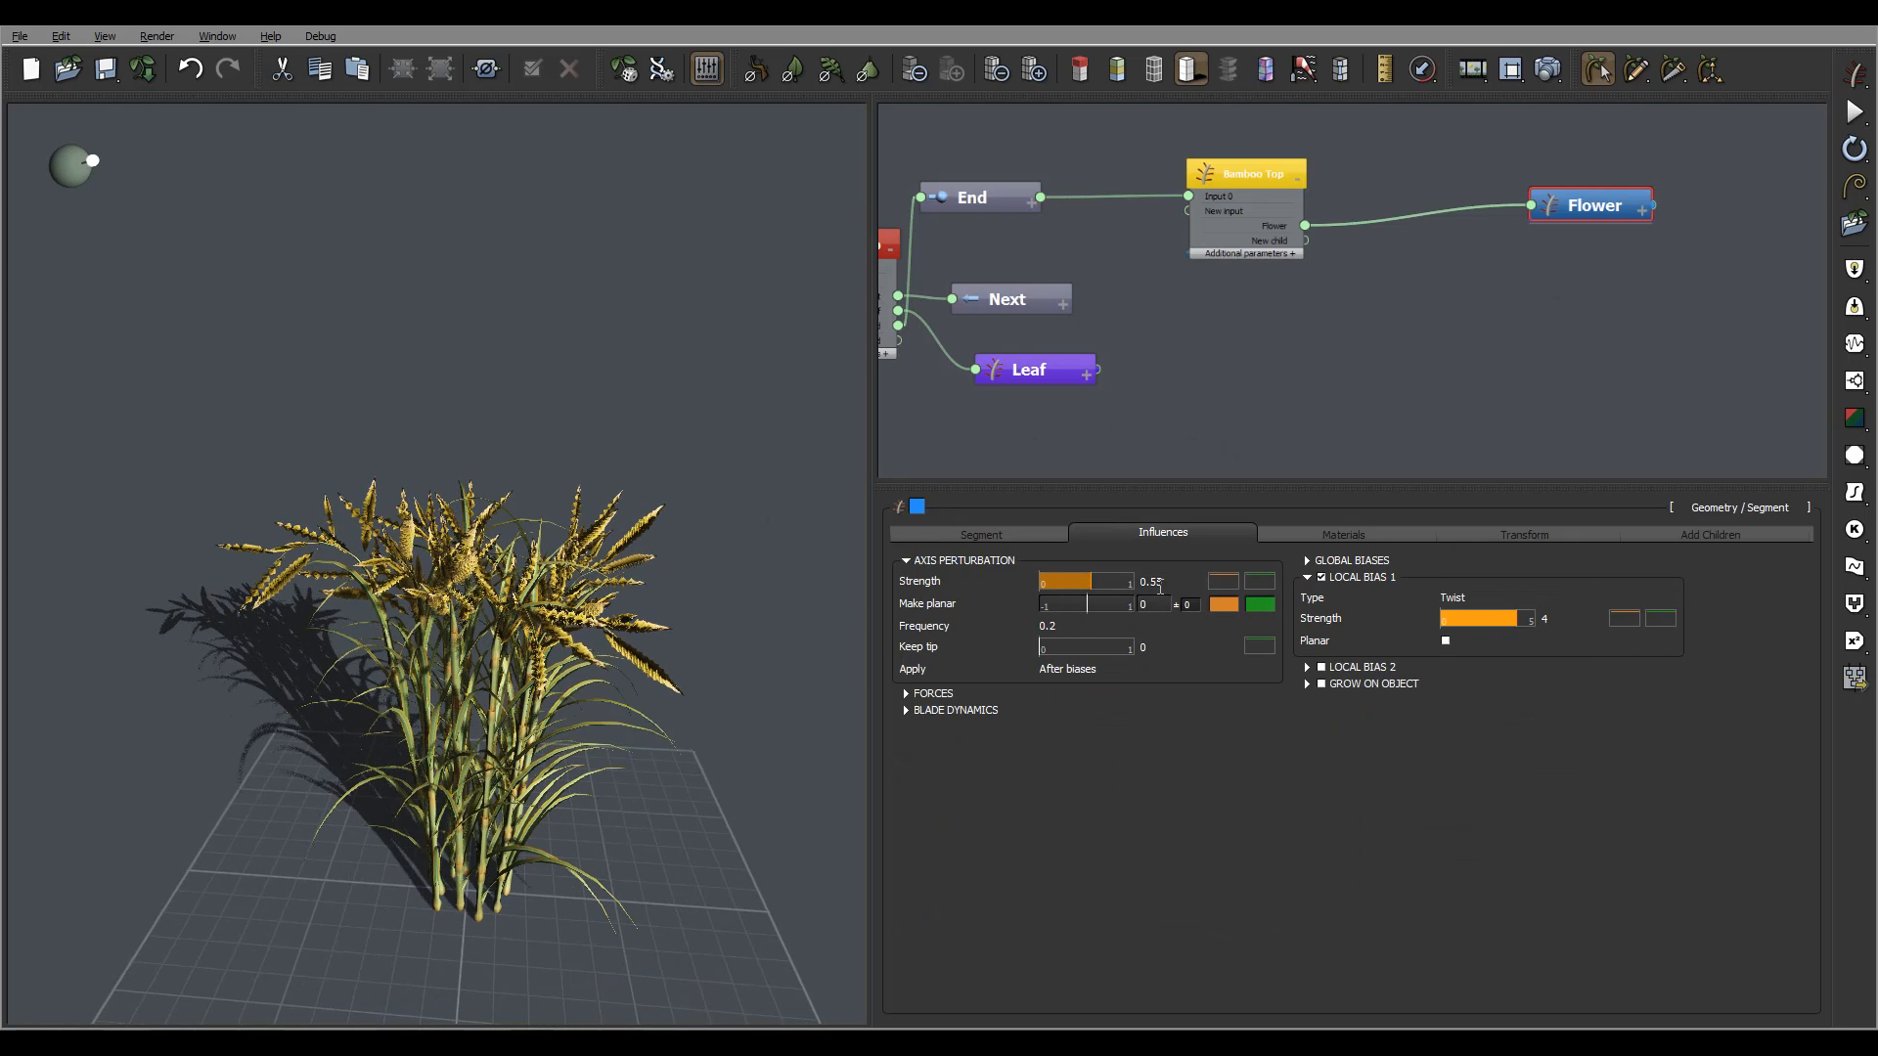
click(983, 533)
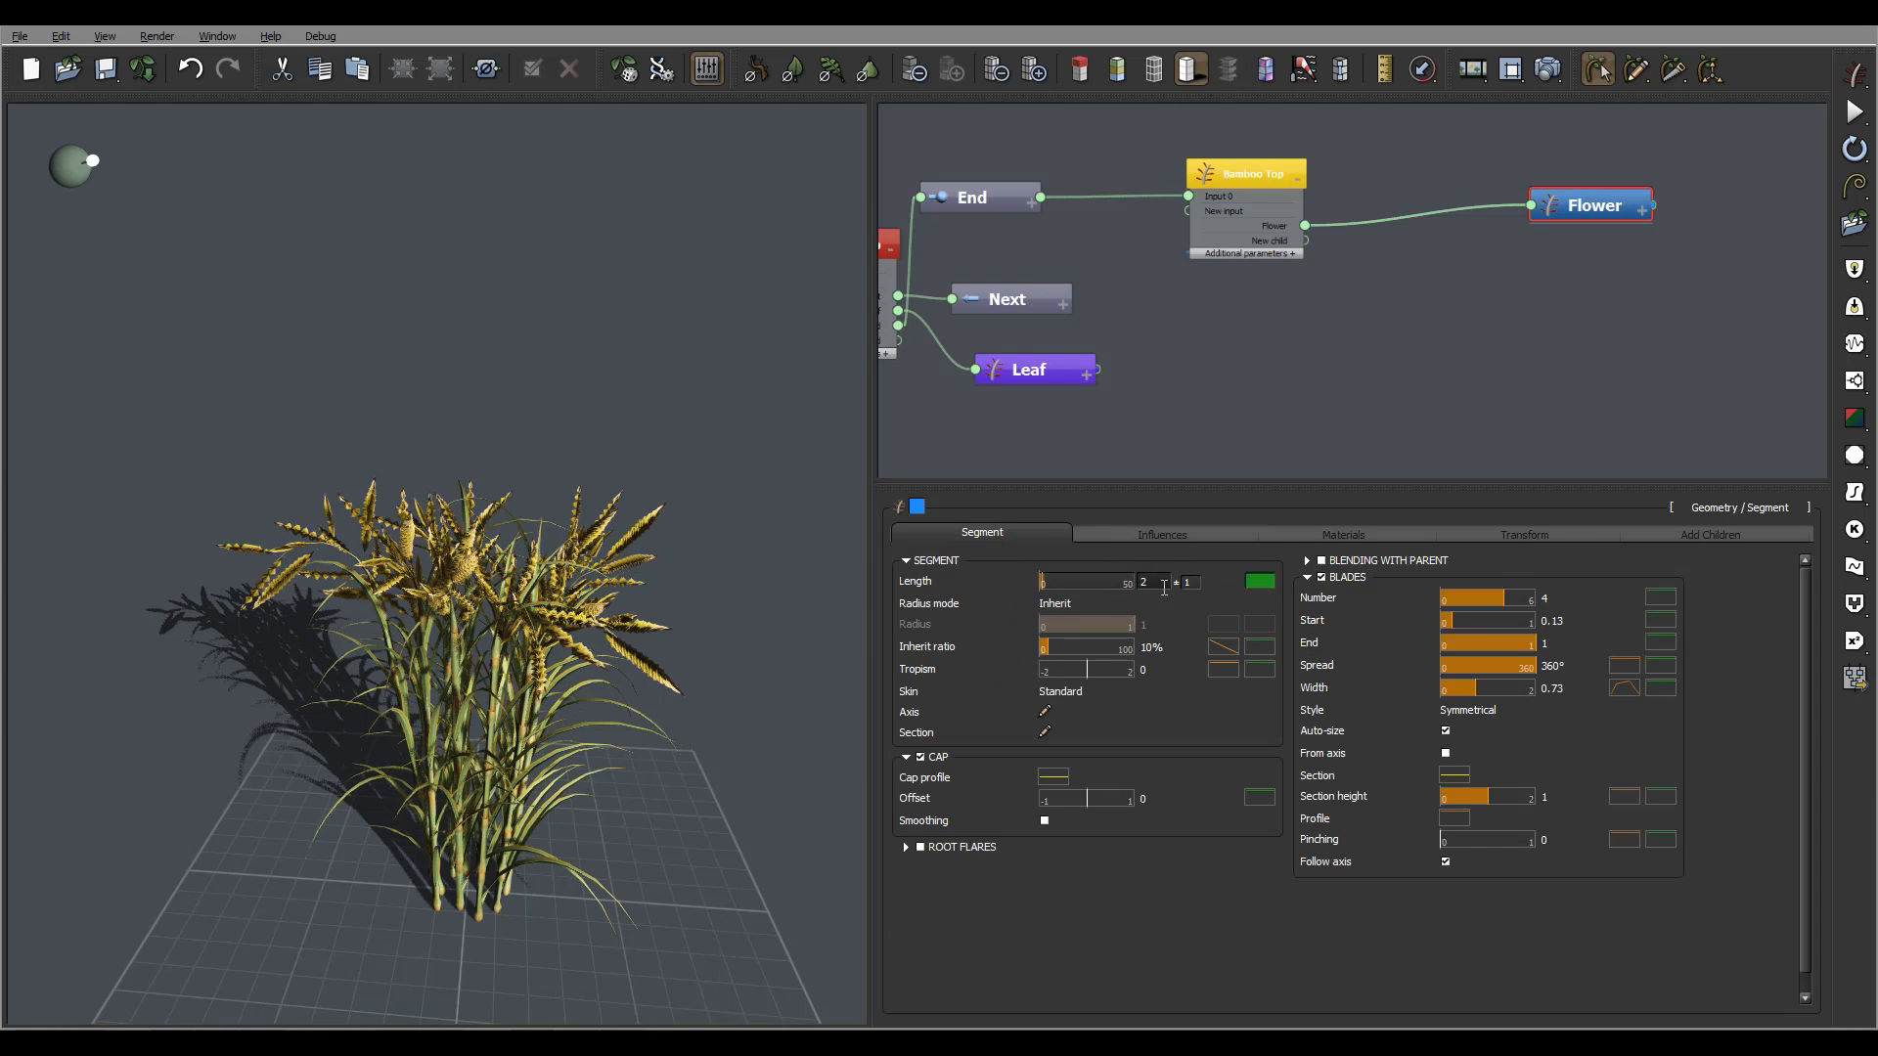
click(1159, 579)
text(0.5)
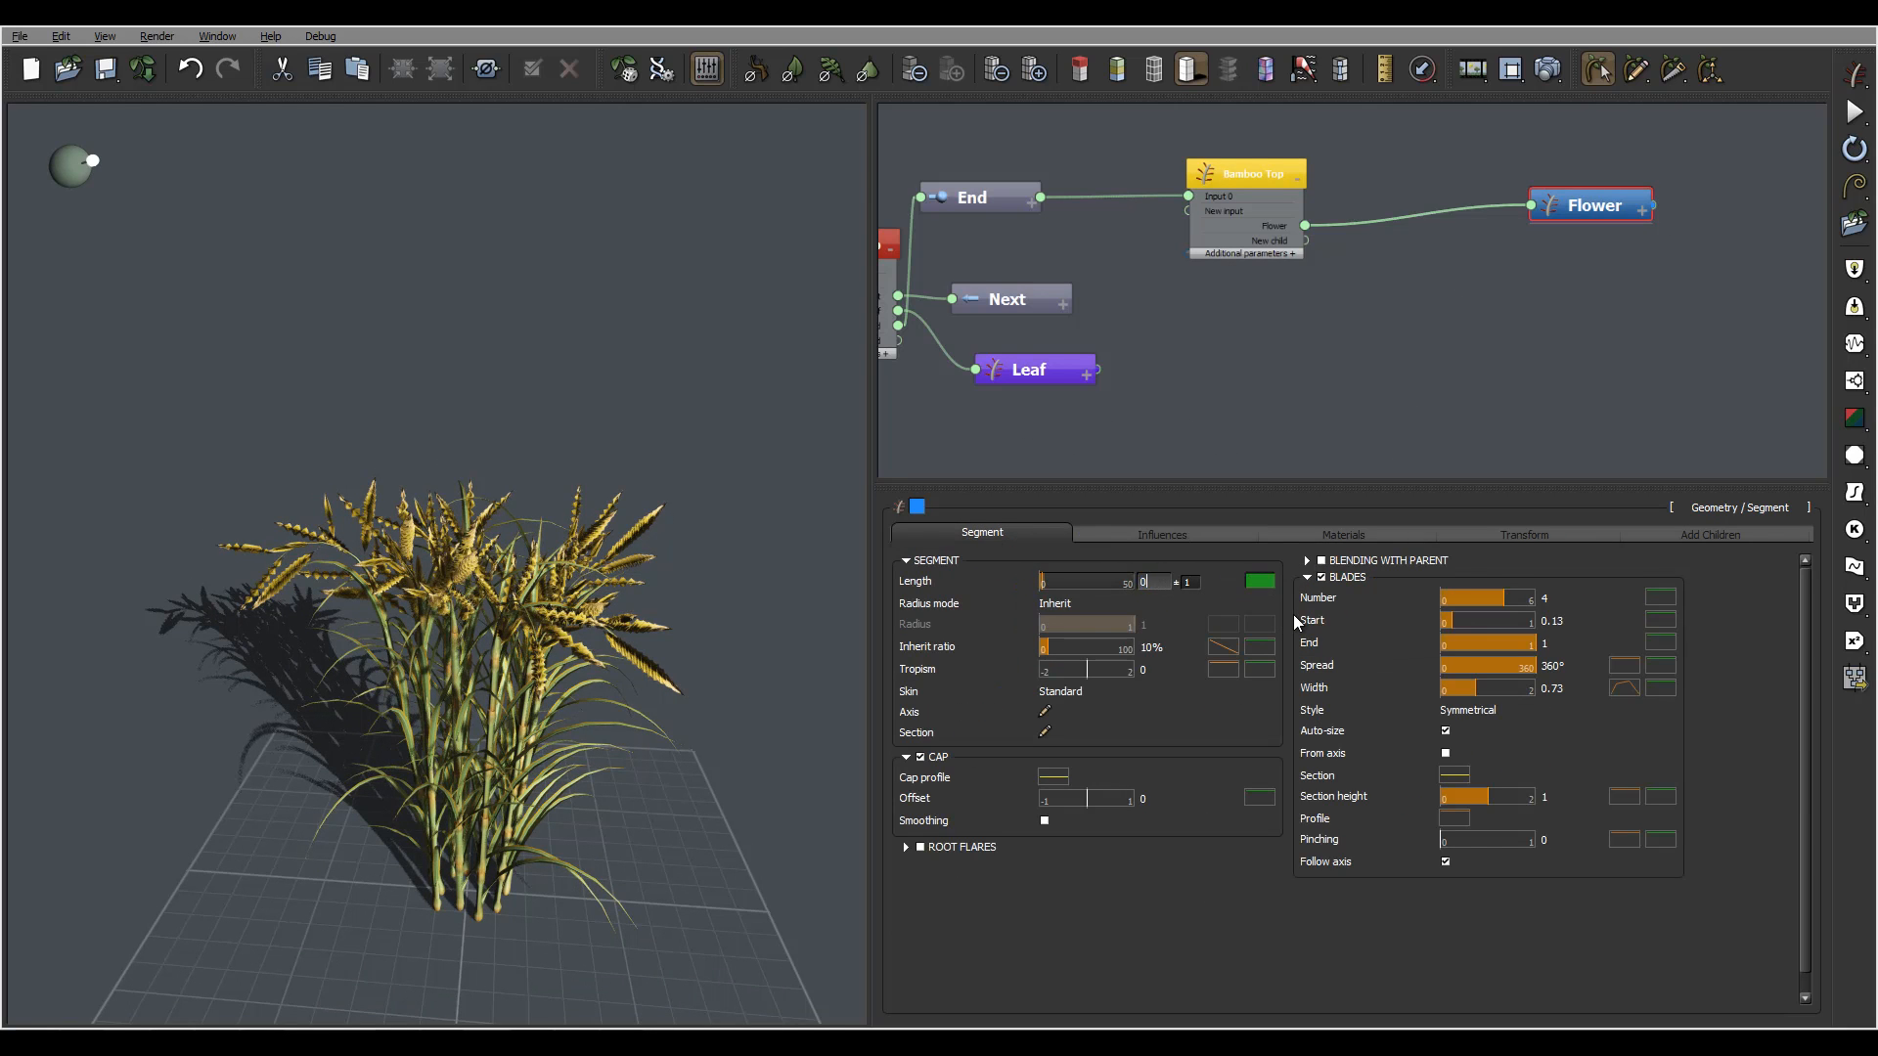
click(1198, 584)
text(0.1)
key(Return)
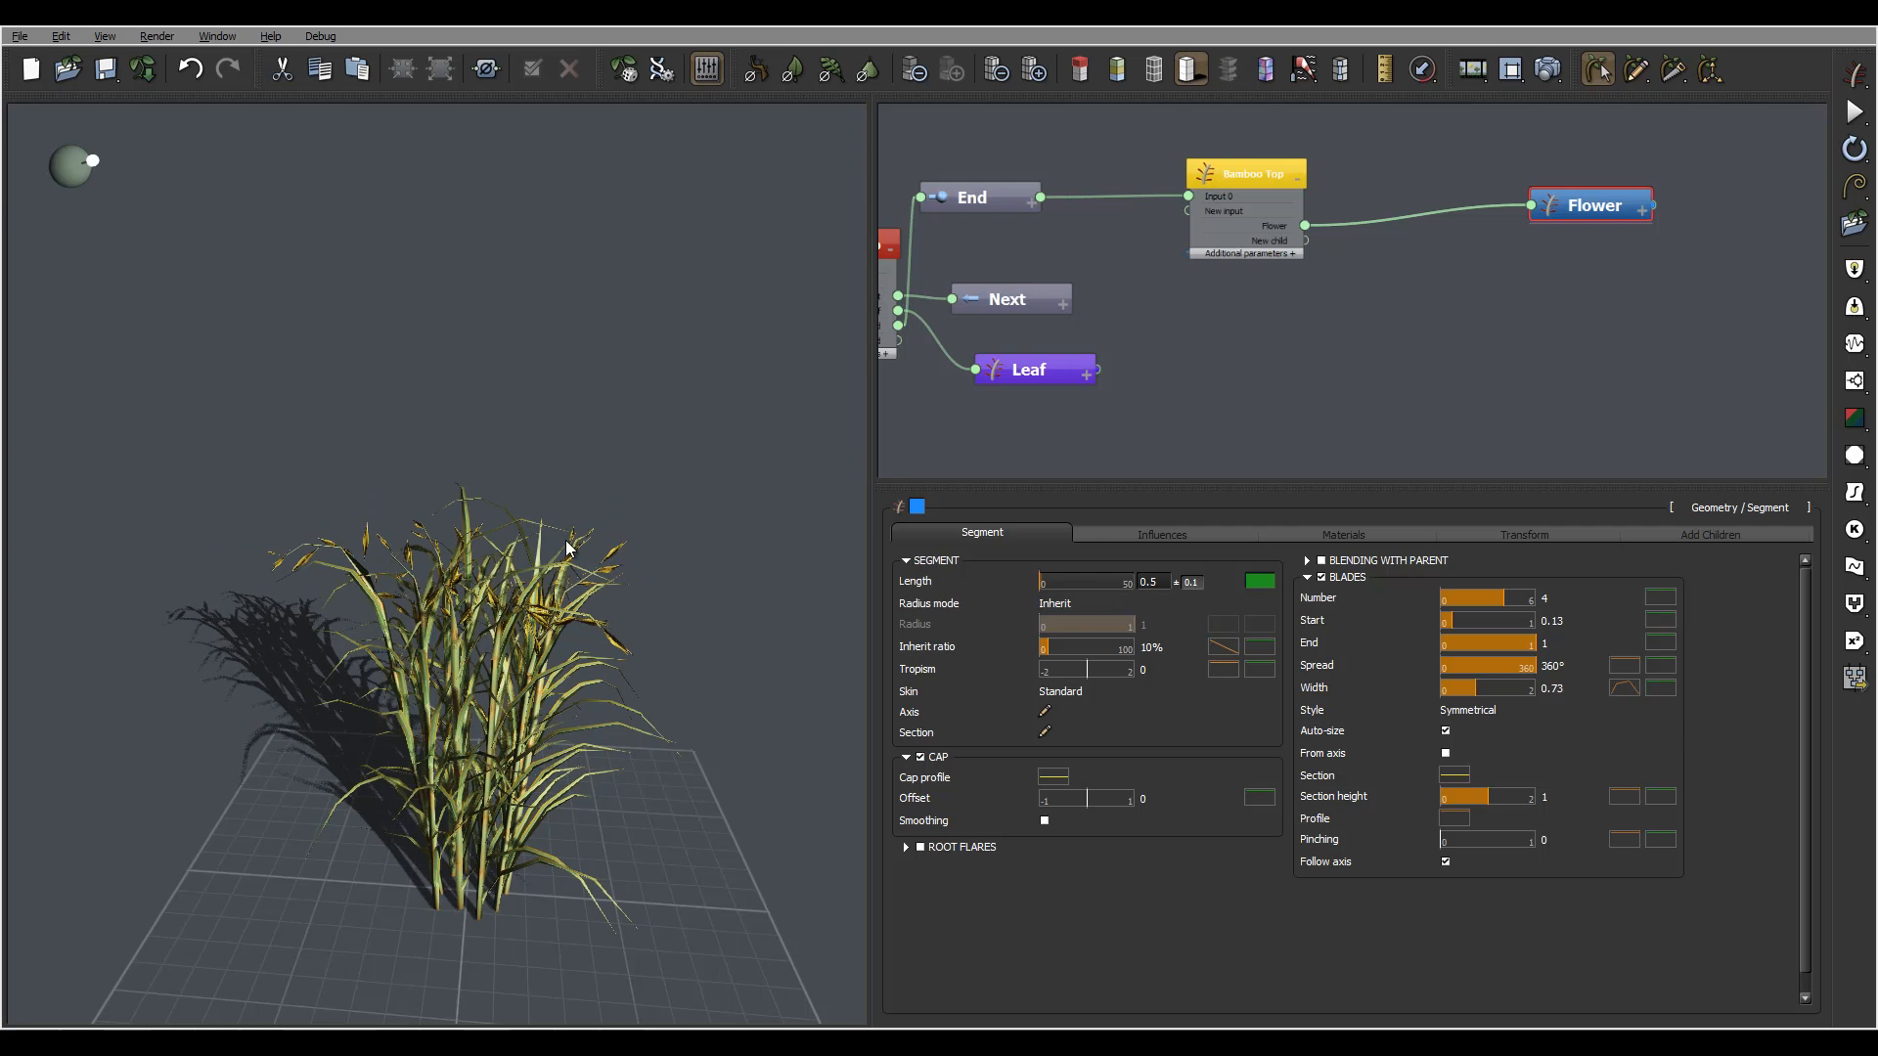
Set the number of flowers distributed along the Bamboo Top segment to 24
click(419, 528)
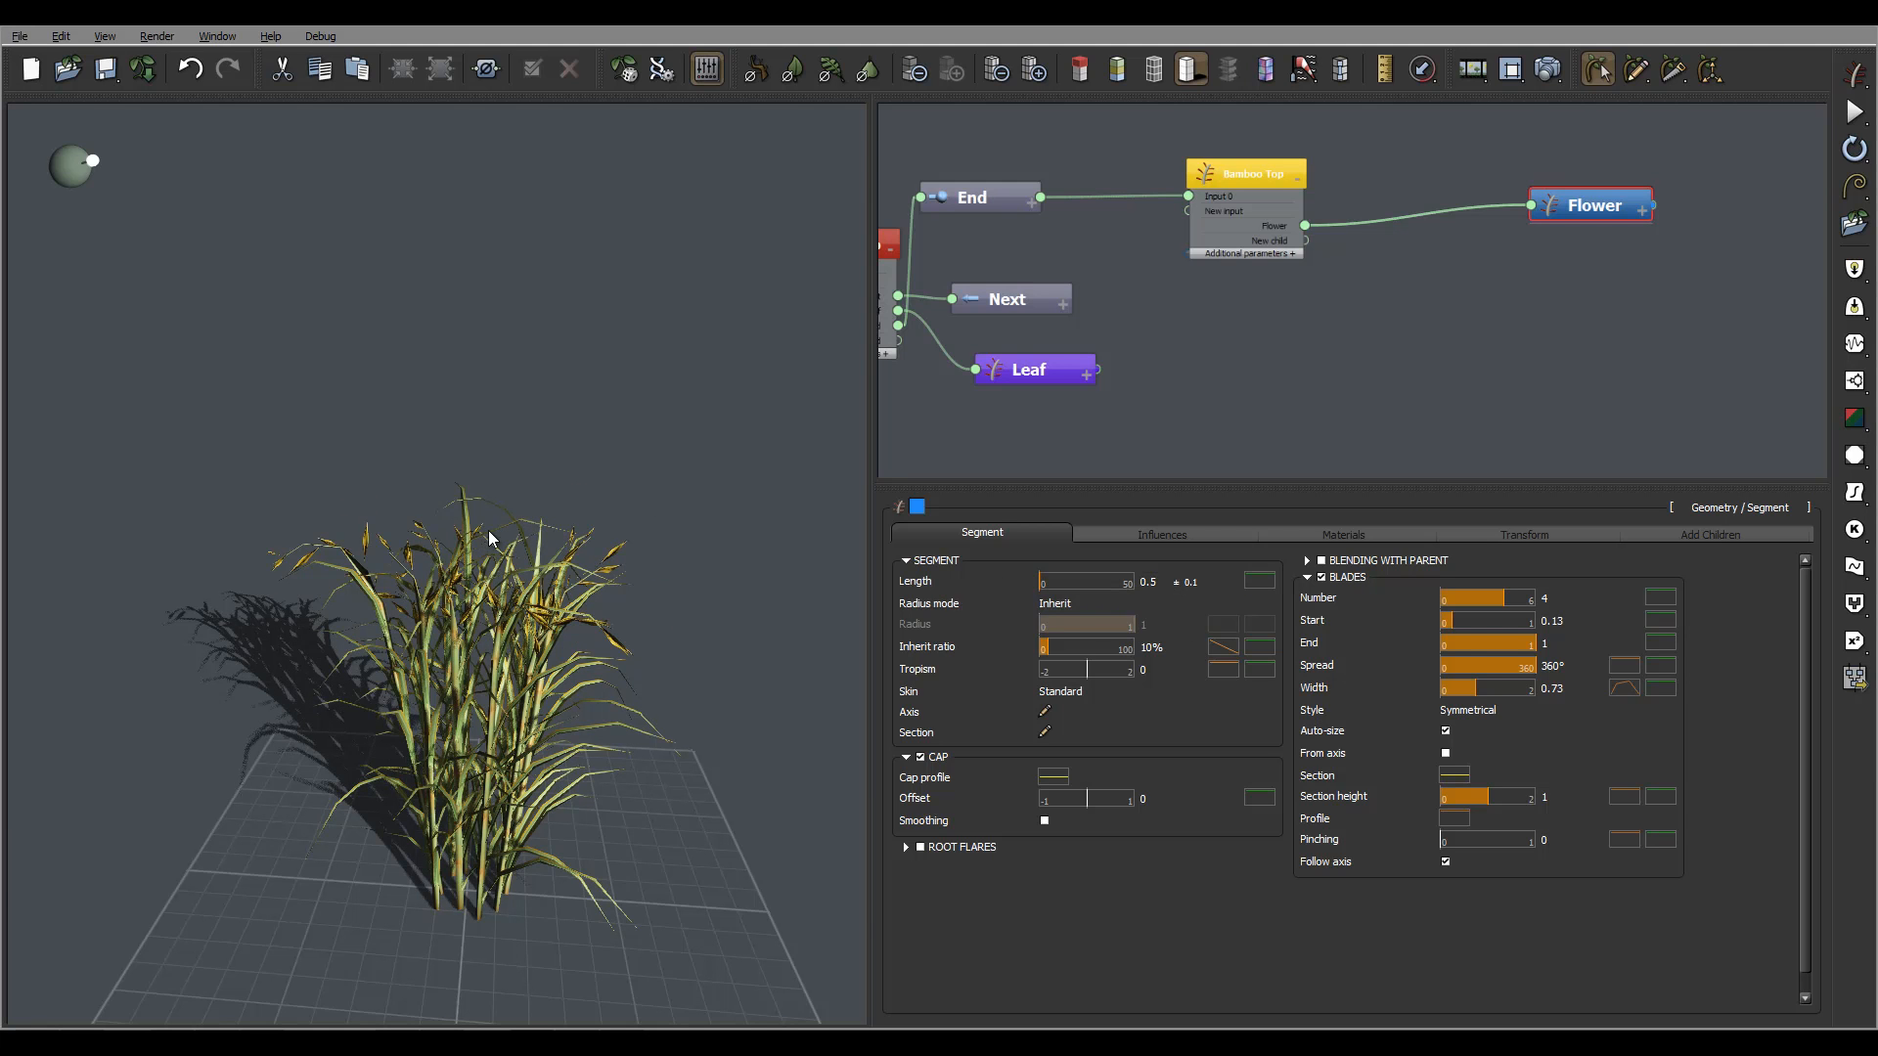
drag(647, 536, 582, 594)
scroll(569, 617, up, 2)
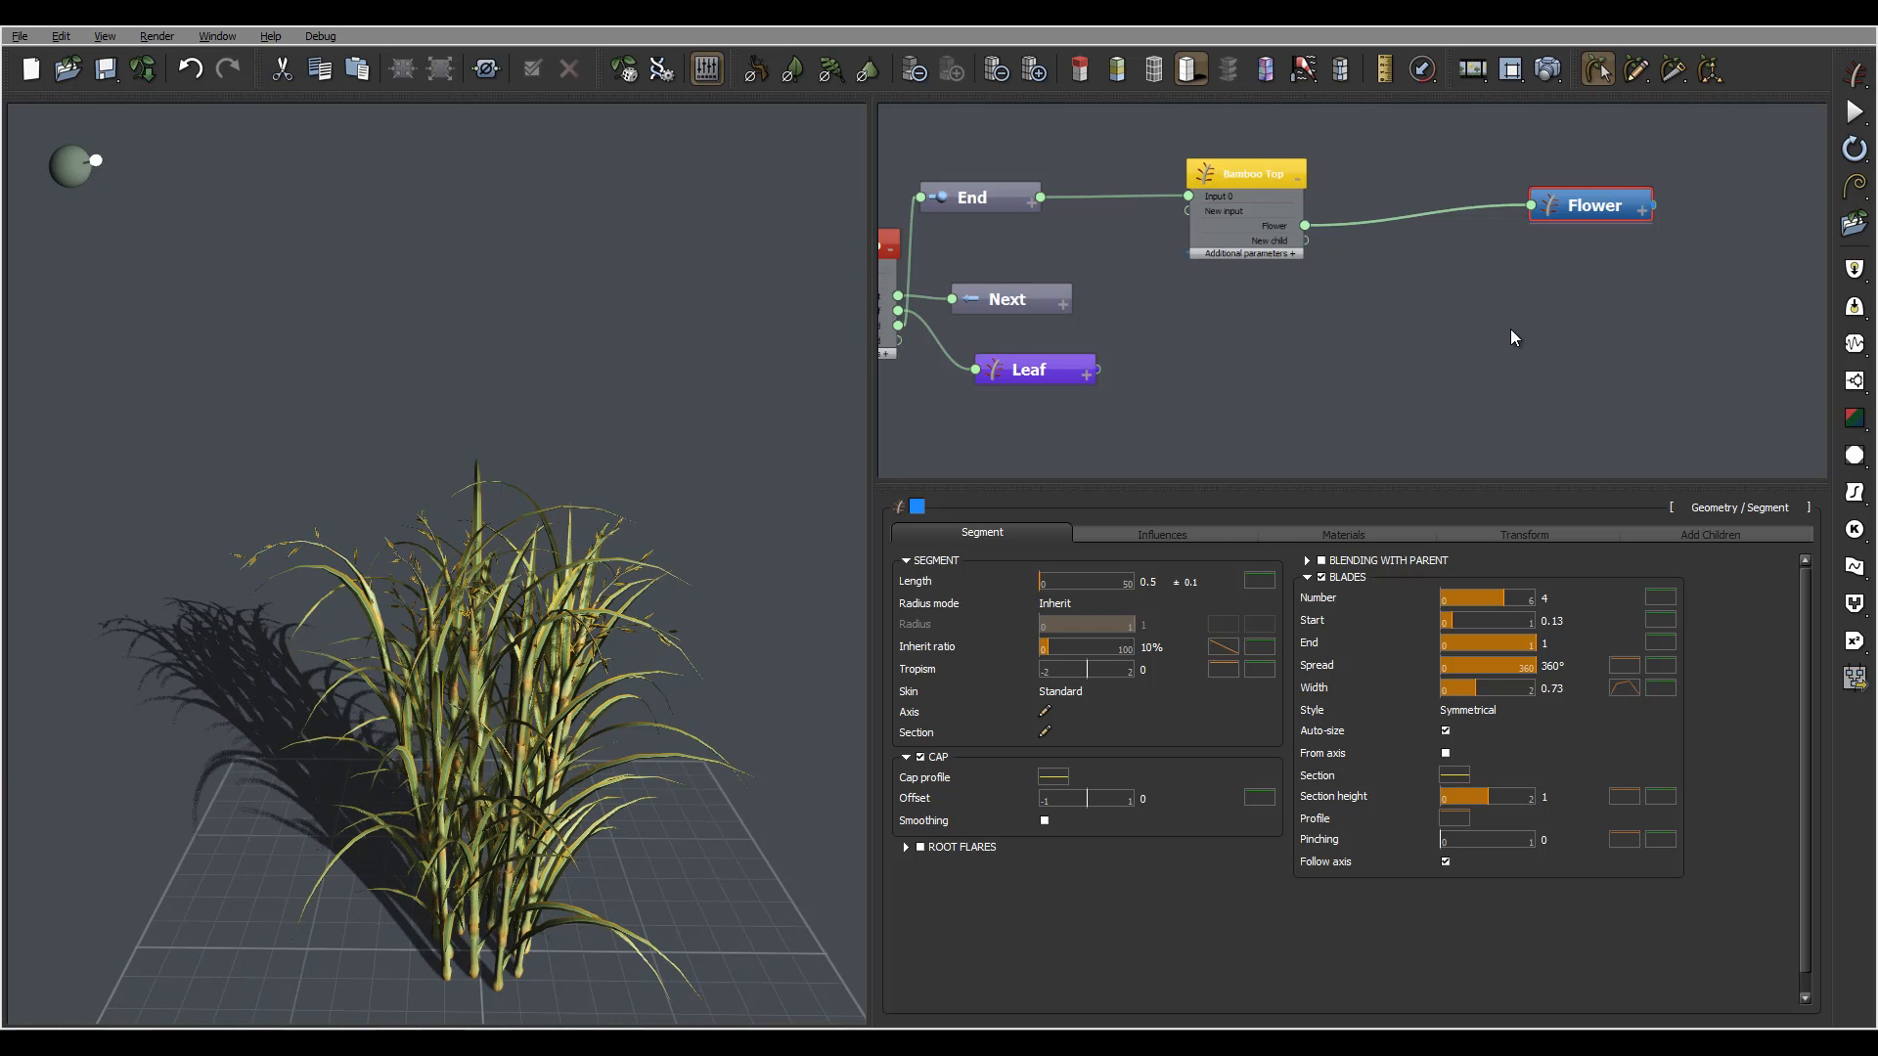
click(1254, 176)
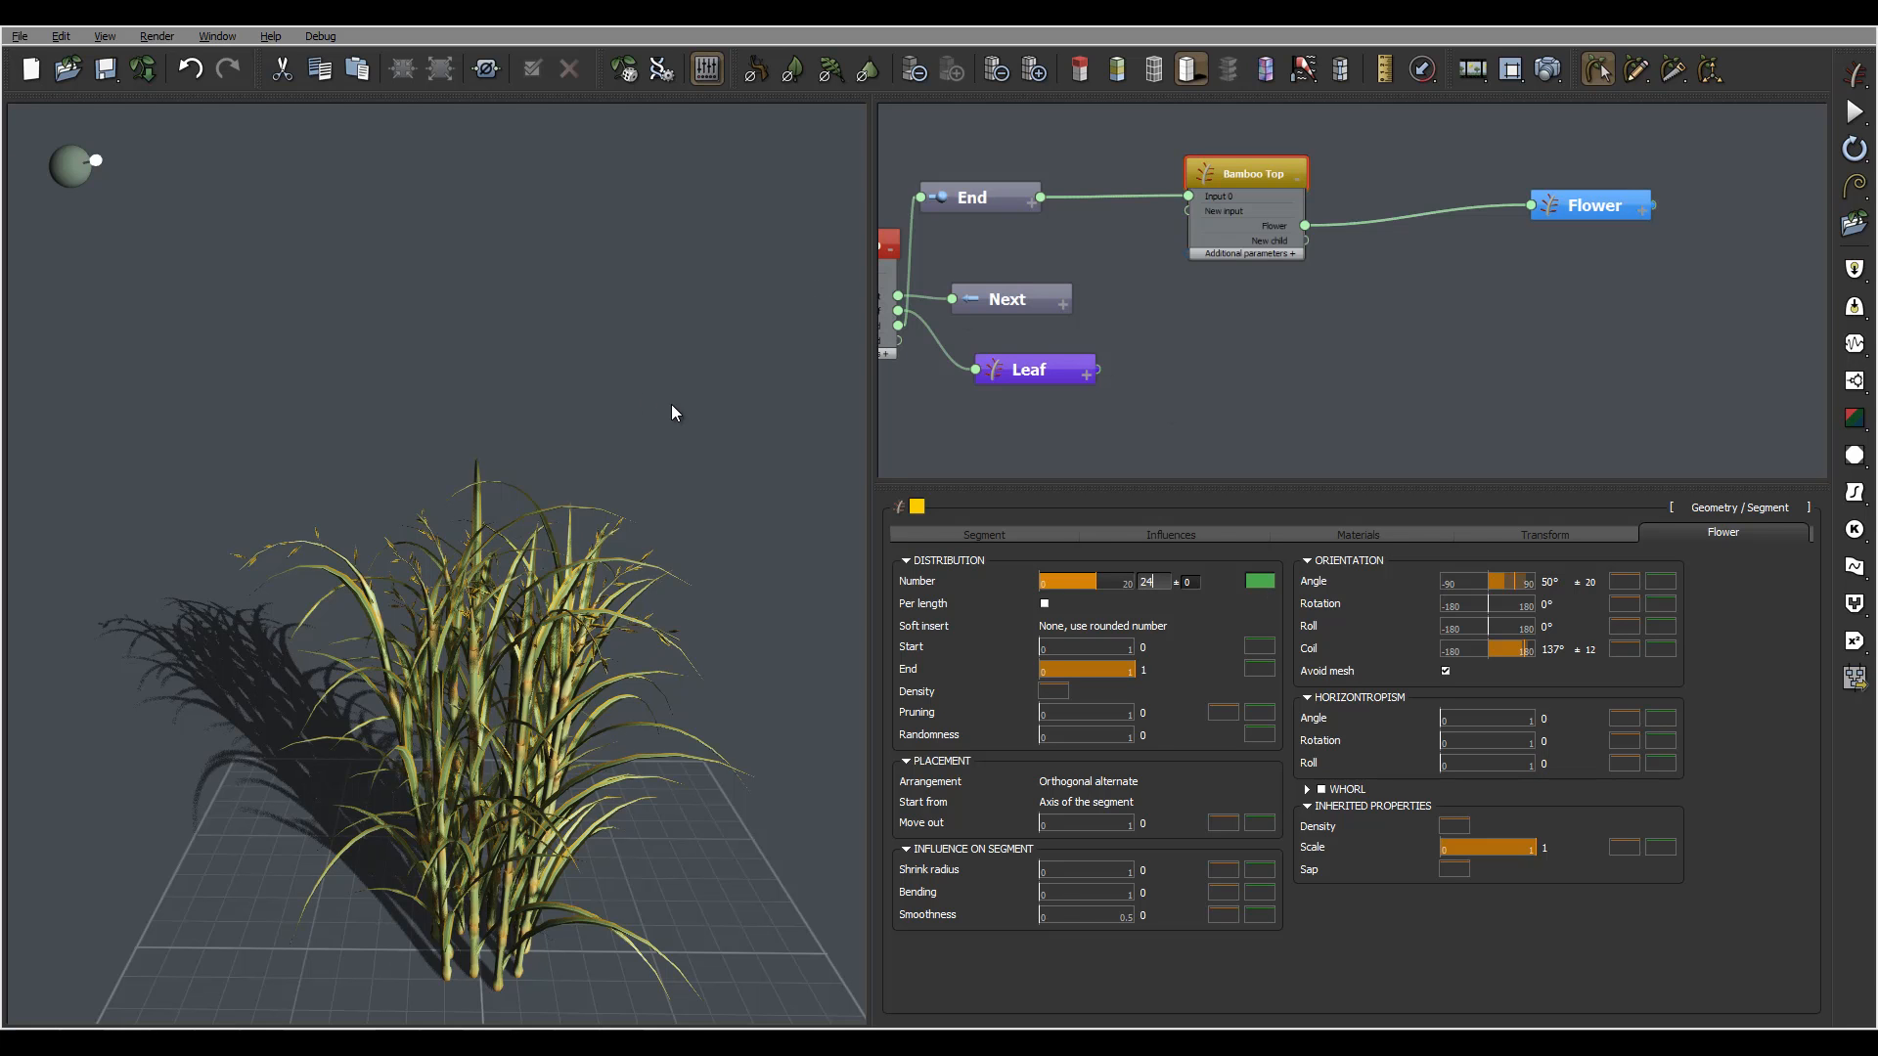
key(Return)
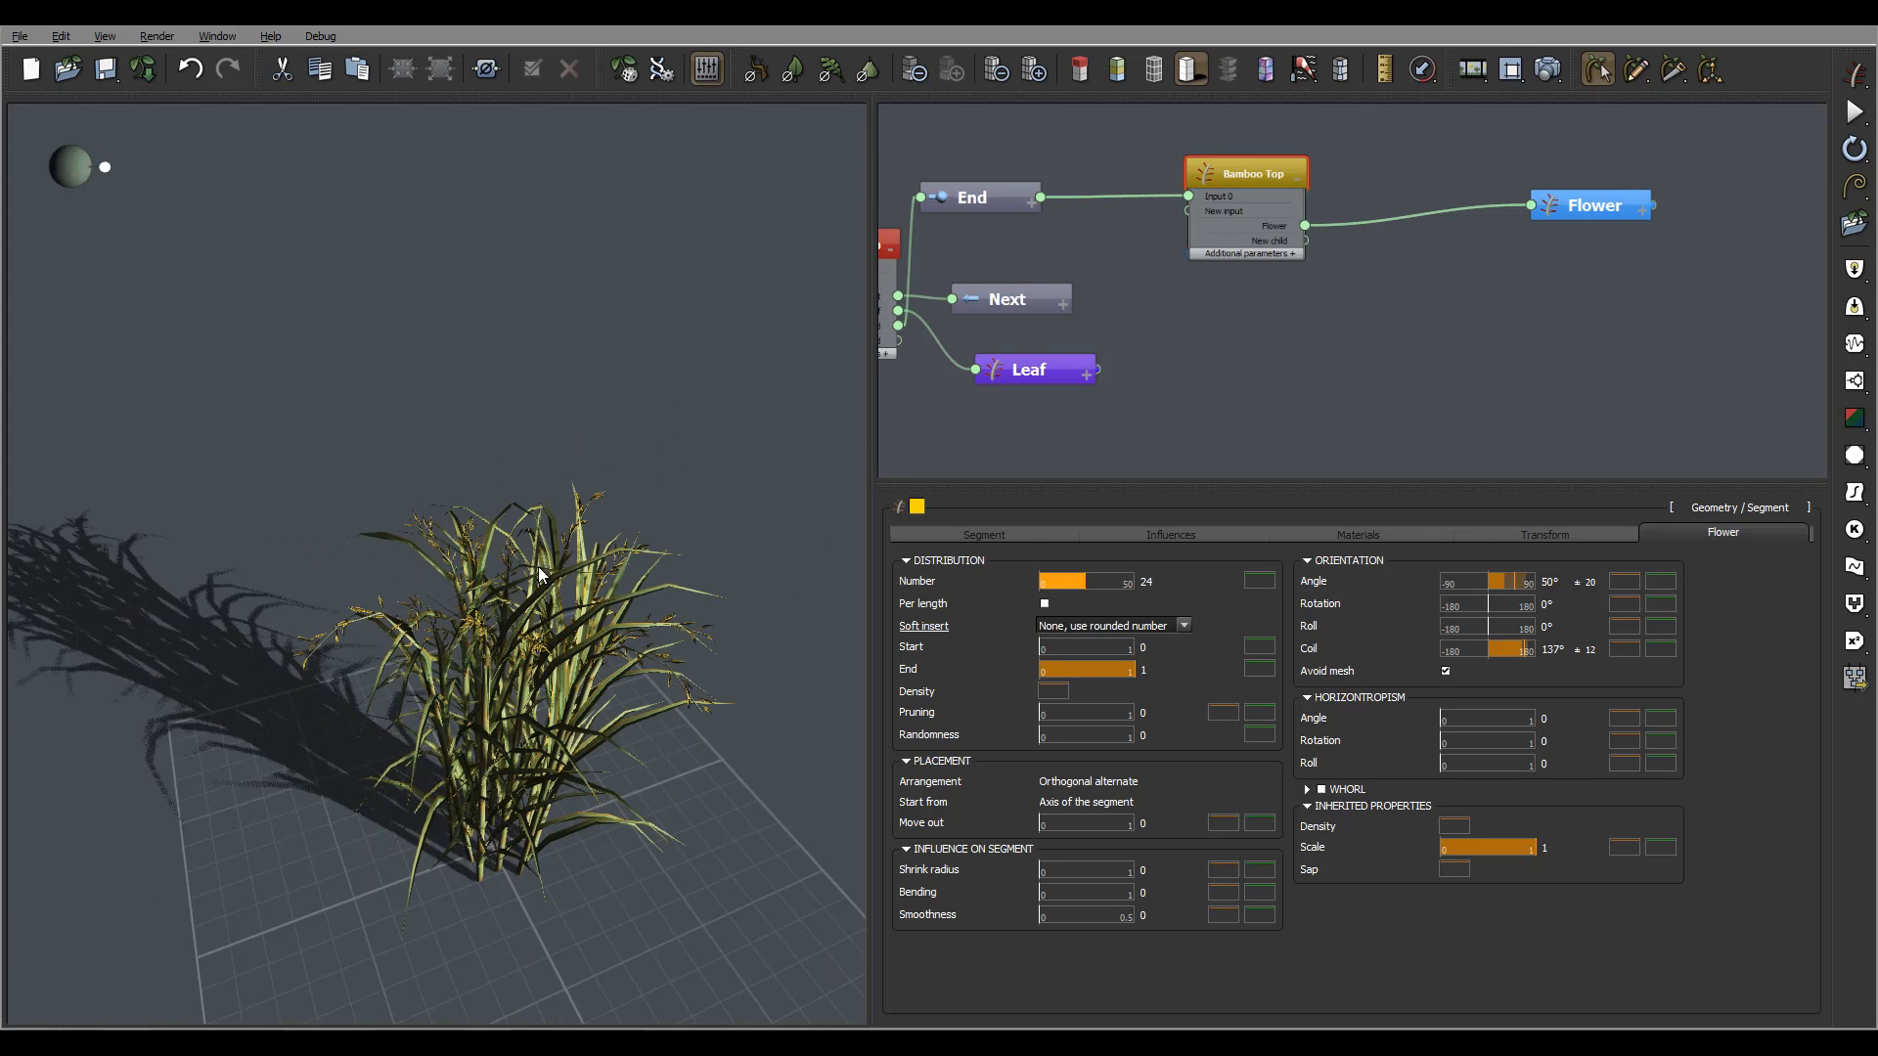
Lower the end keypoint of the Bamboo segment's radius function-of-parent curve to about 0.49 and accept the curve
right_drag(537, 567, 595, 490)
scroll(534, 425, up, 3)
middle_drag(1243, 343, 1446, 320)
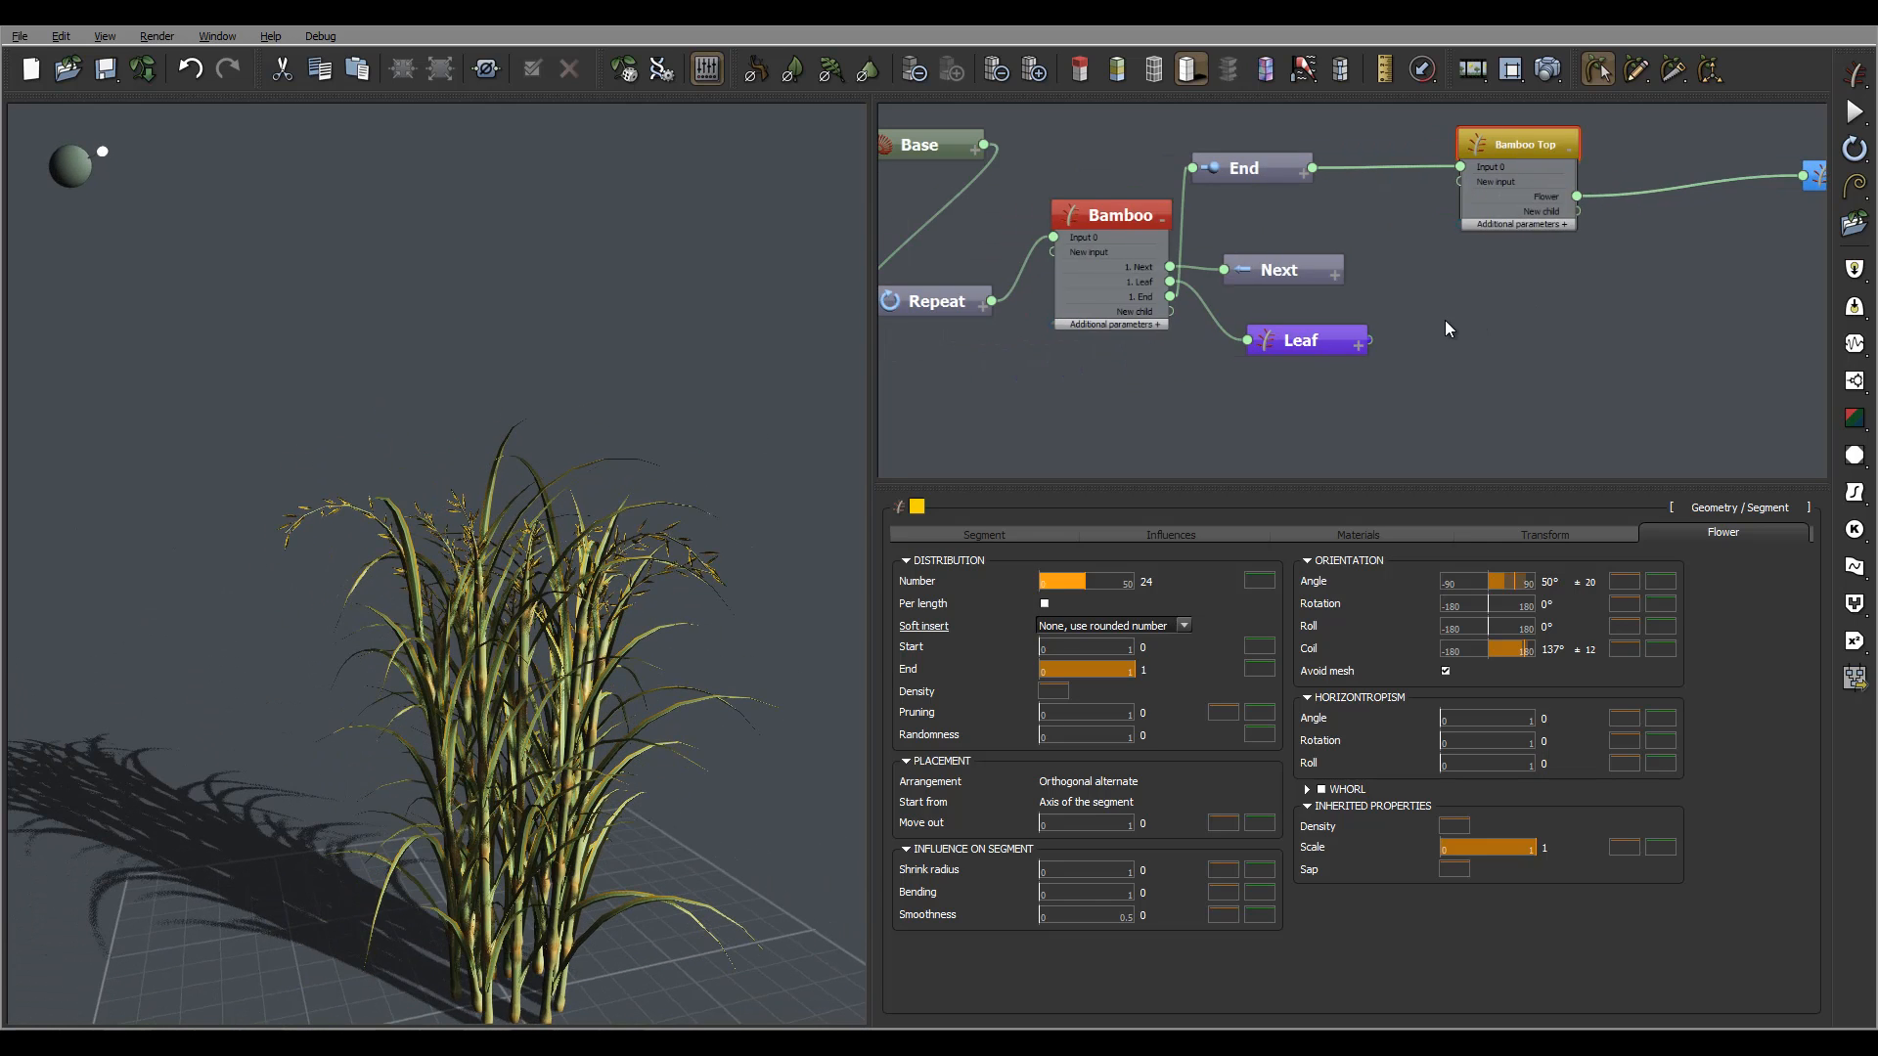
click(1125, 212)
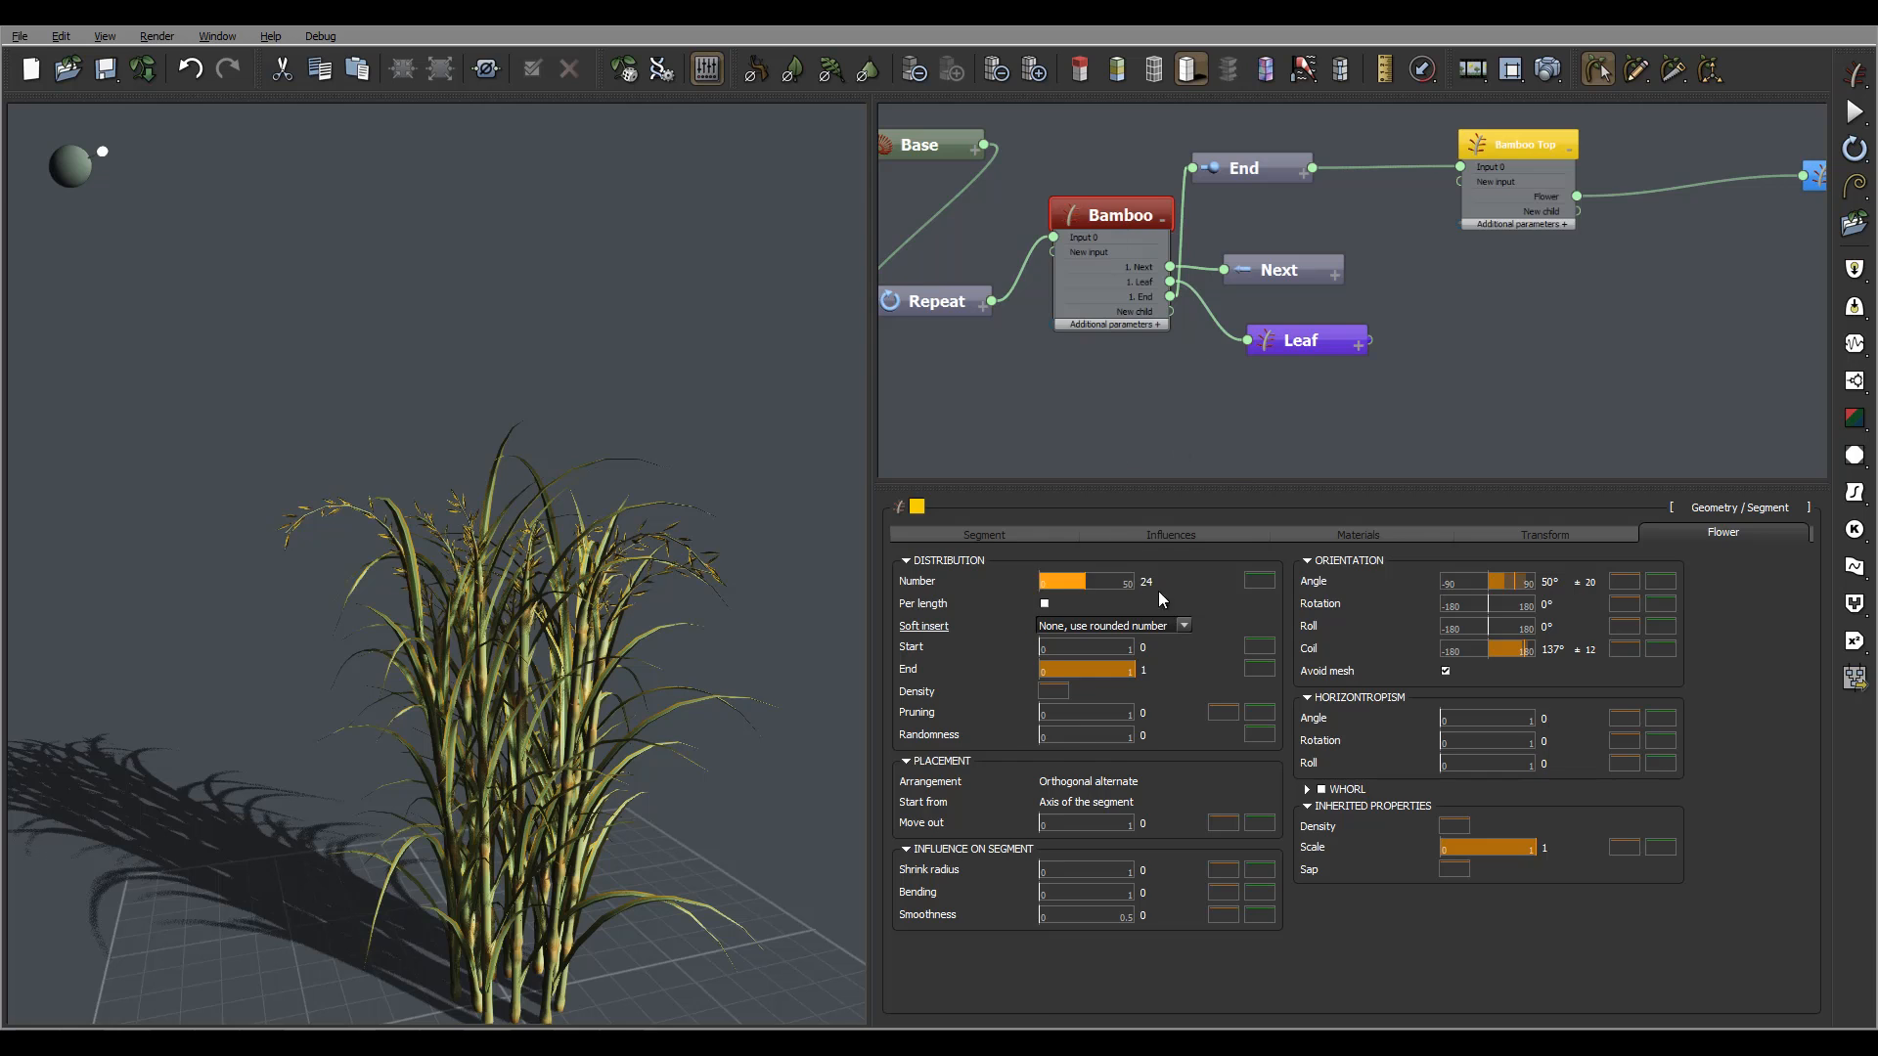
click(950, 533)
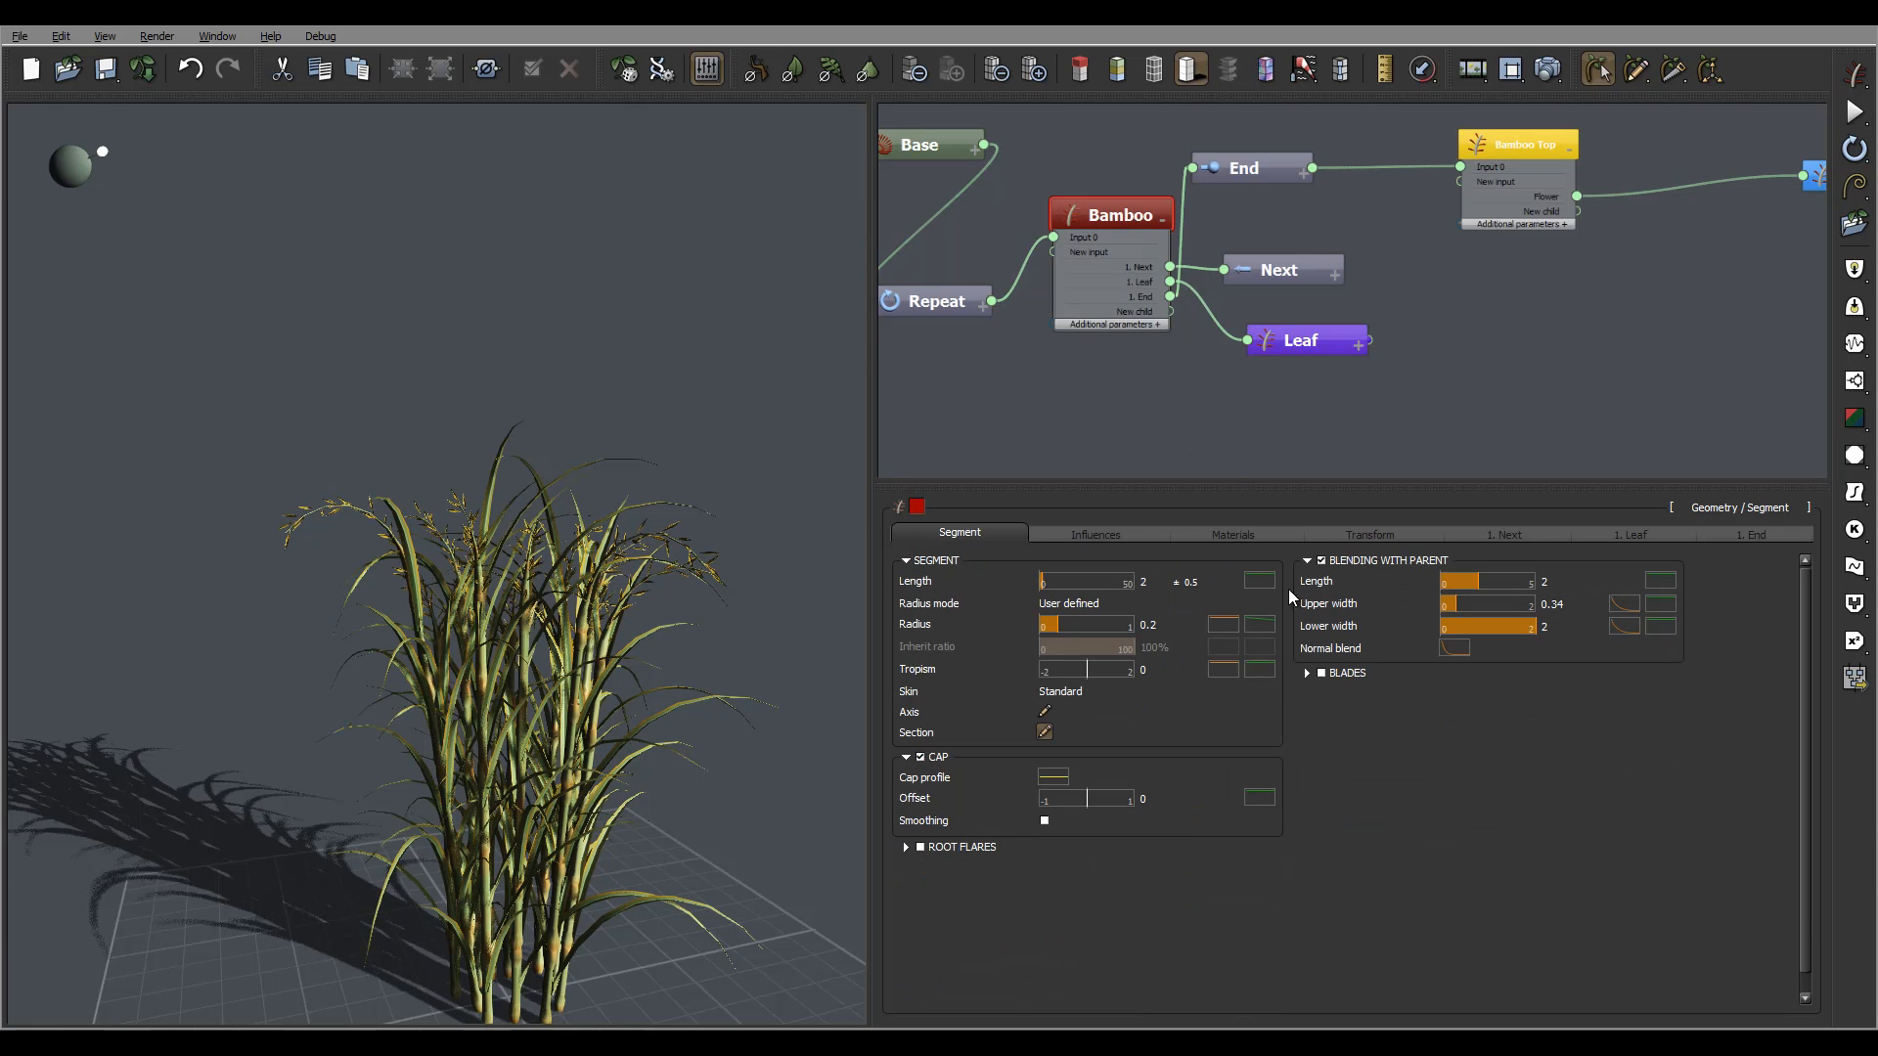
click(1260, 624)
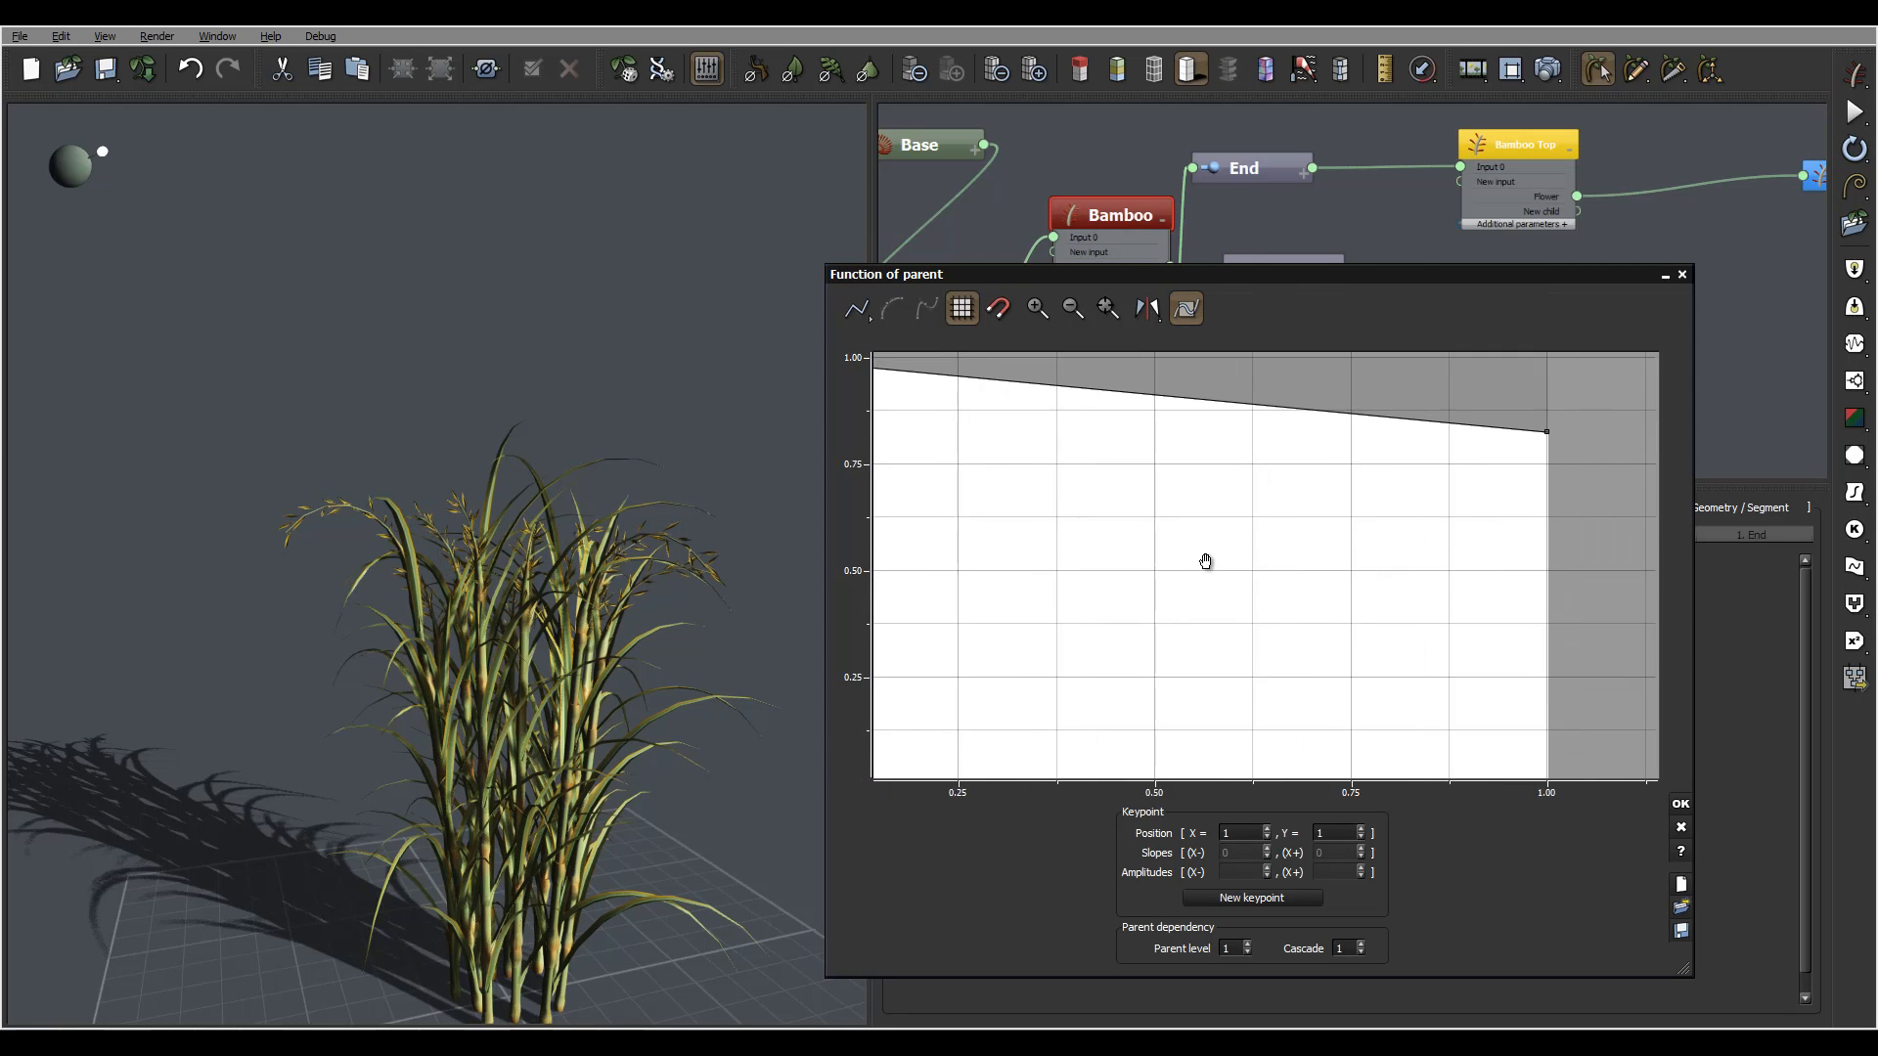
drag(1440, 431, 1440, 513)
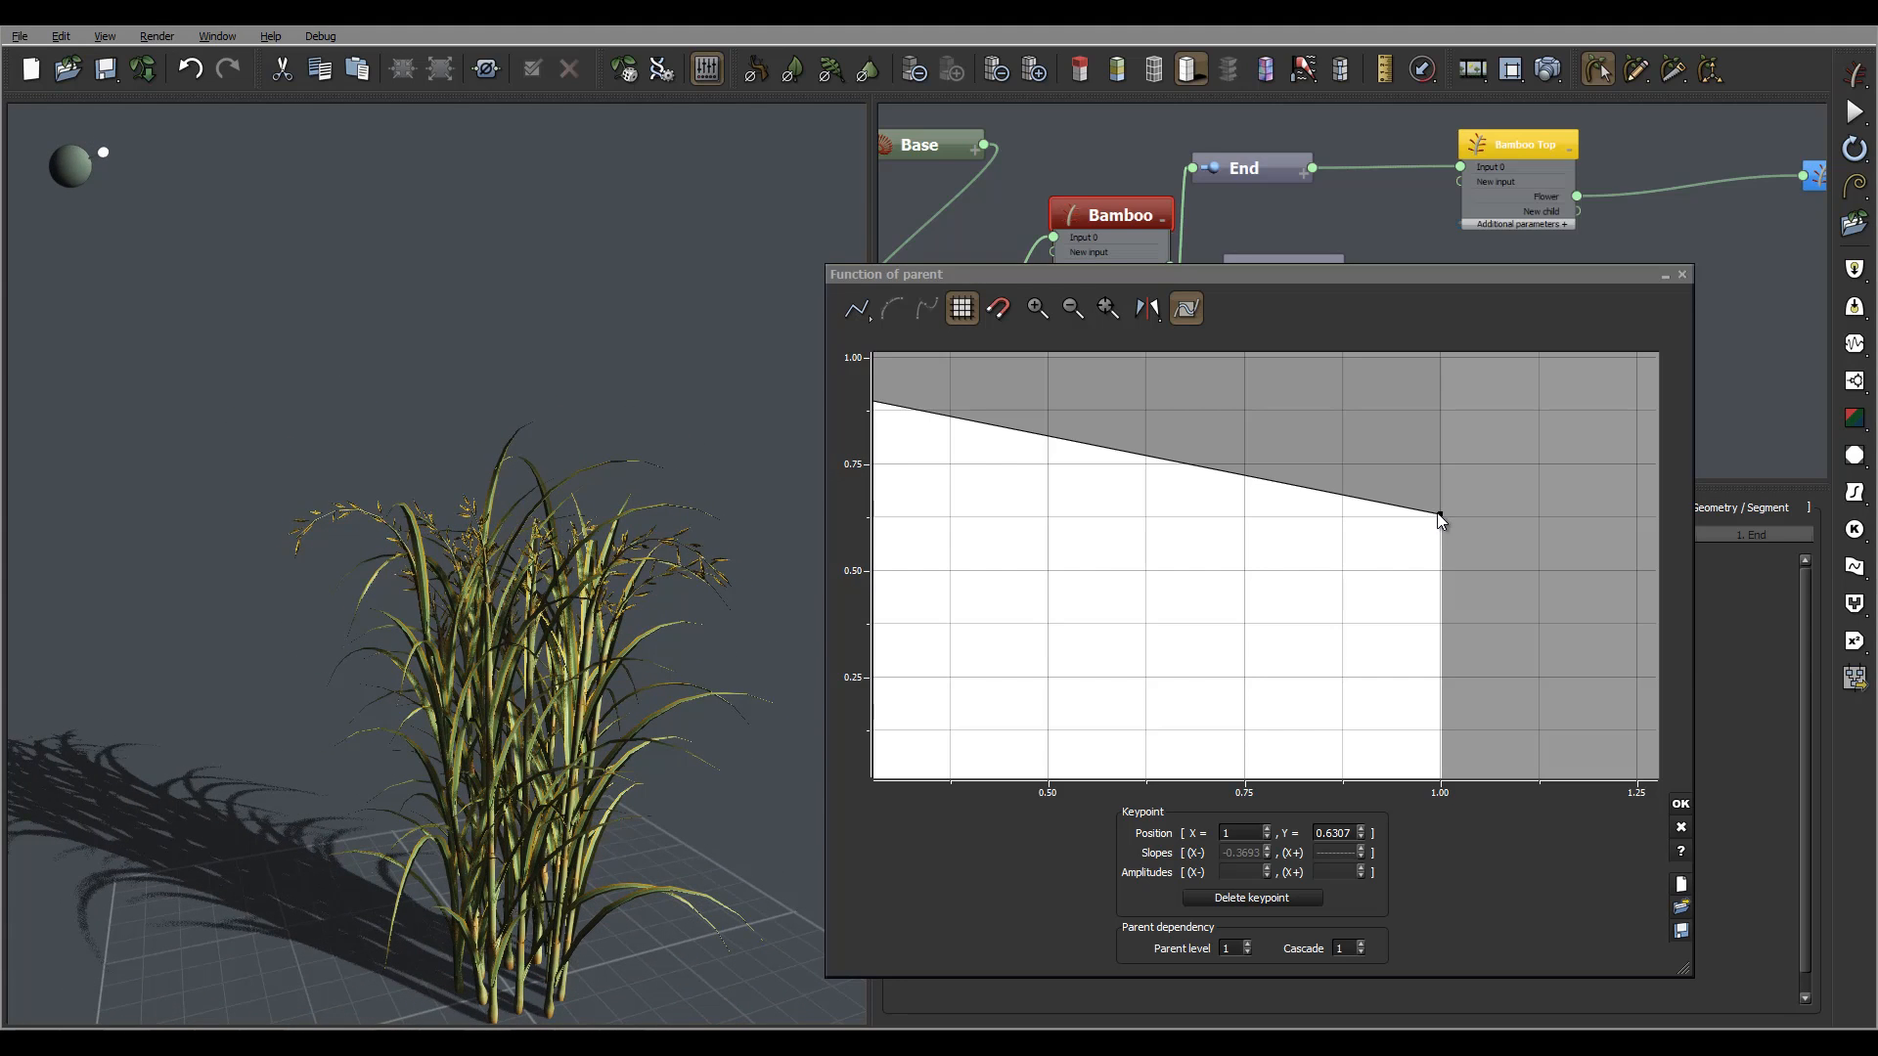
drag(1441, 514, 1441, 575)
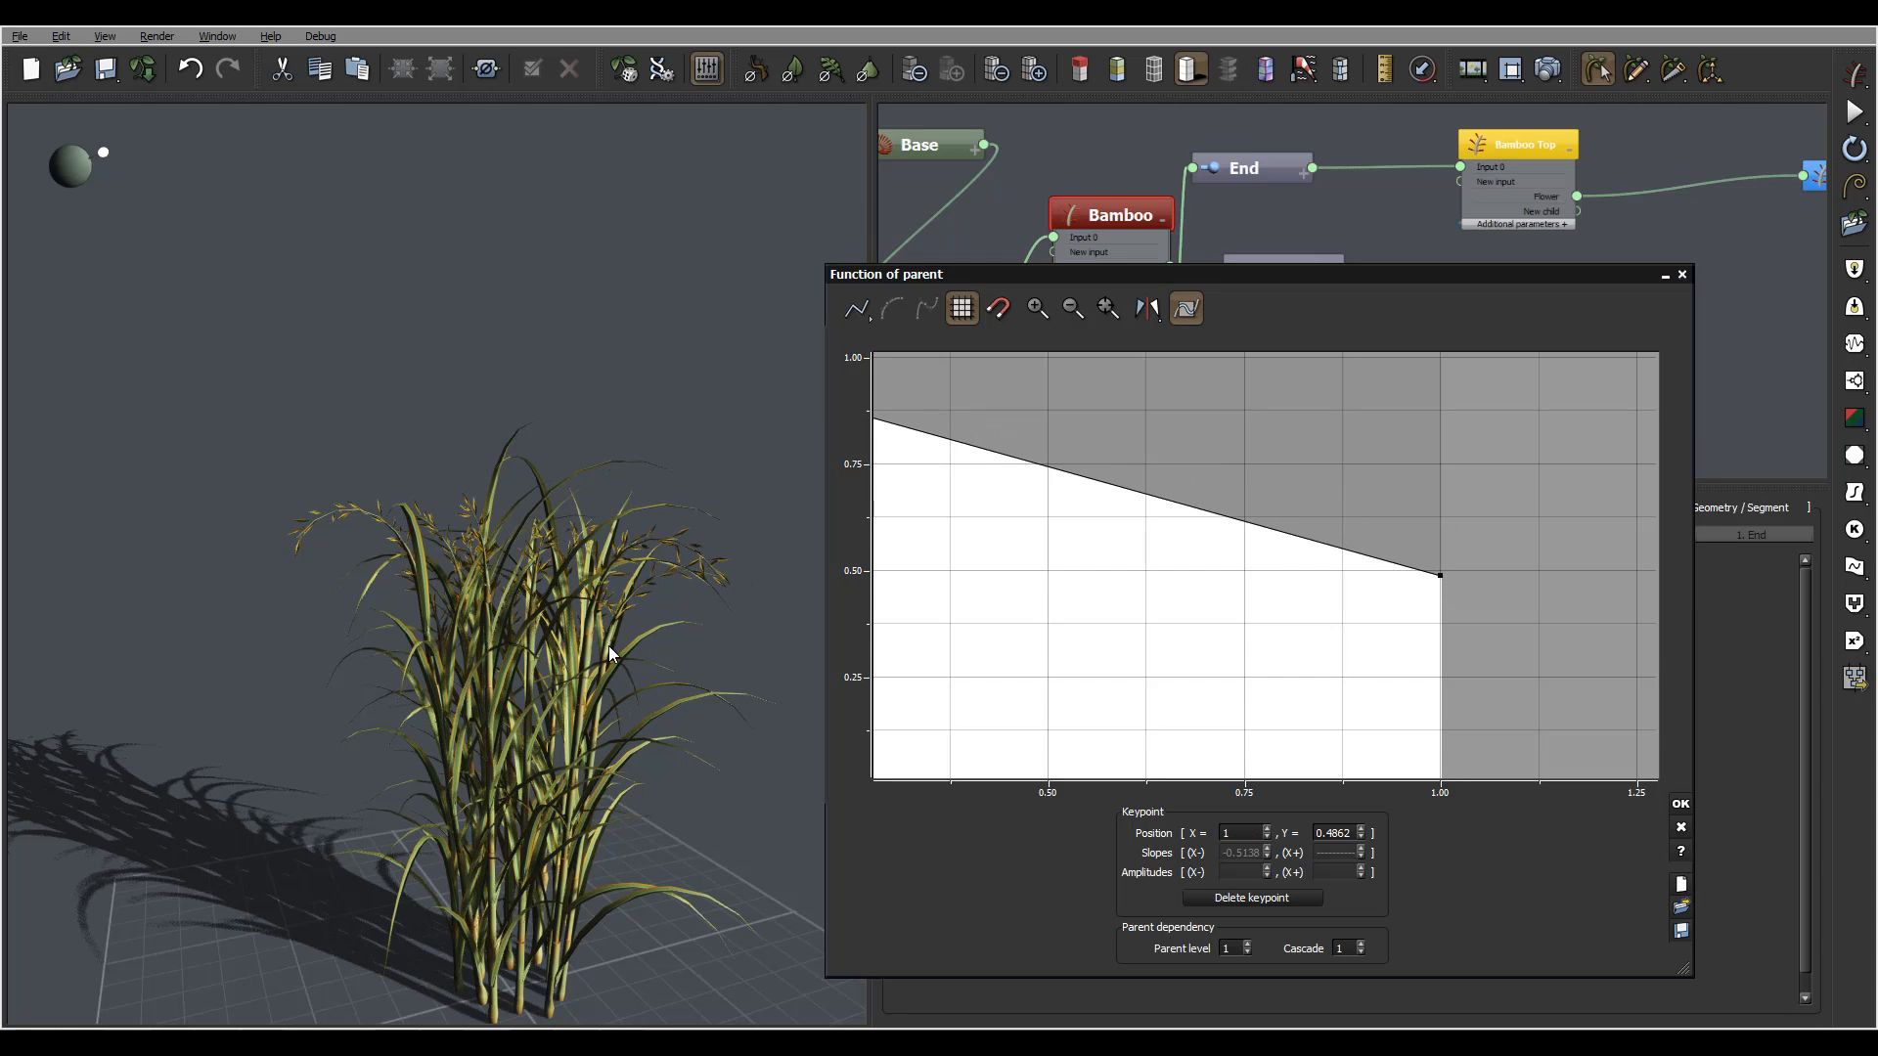
click(1684, 805)
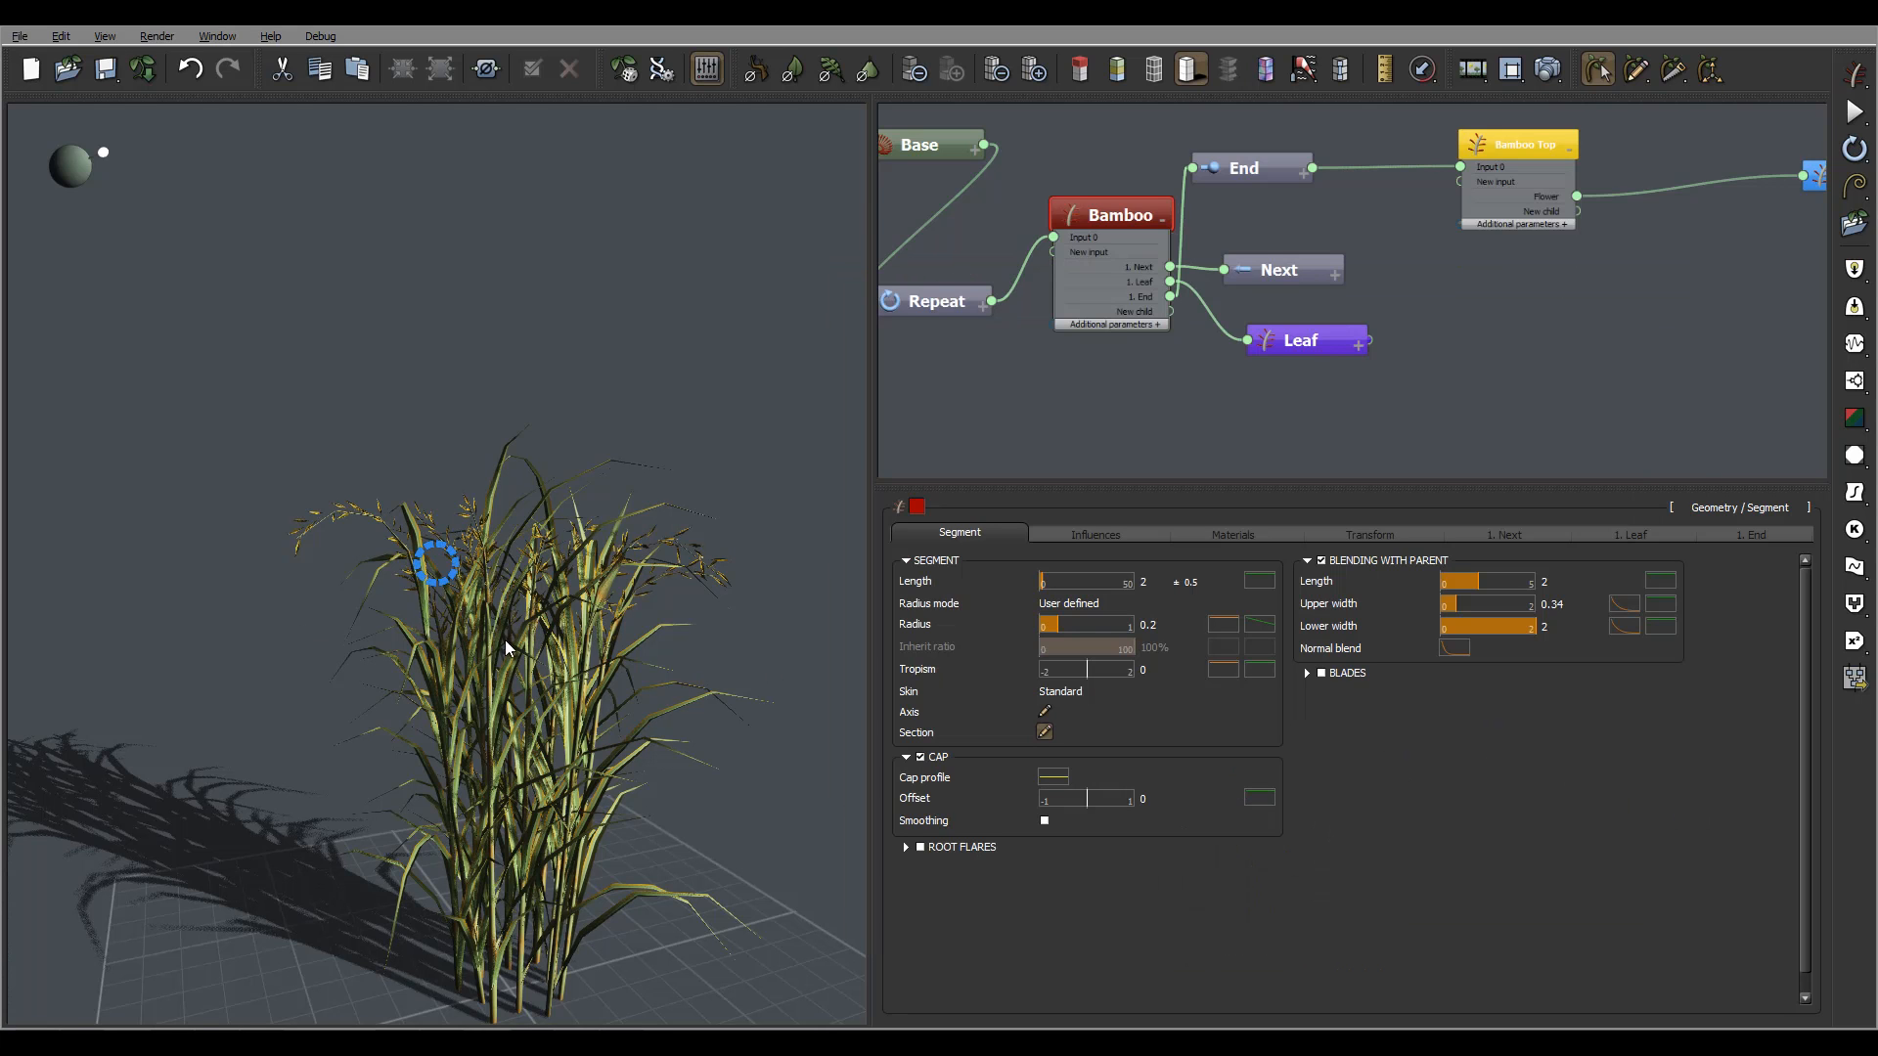
Inspect the thinned bamboo stems from above and from the side, and display the Base node's parameters
drag(694, 488, 577, 607)
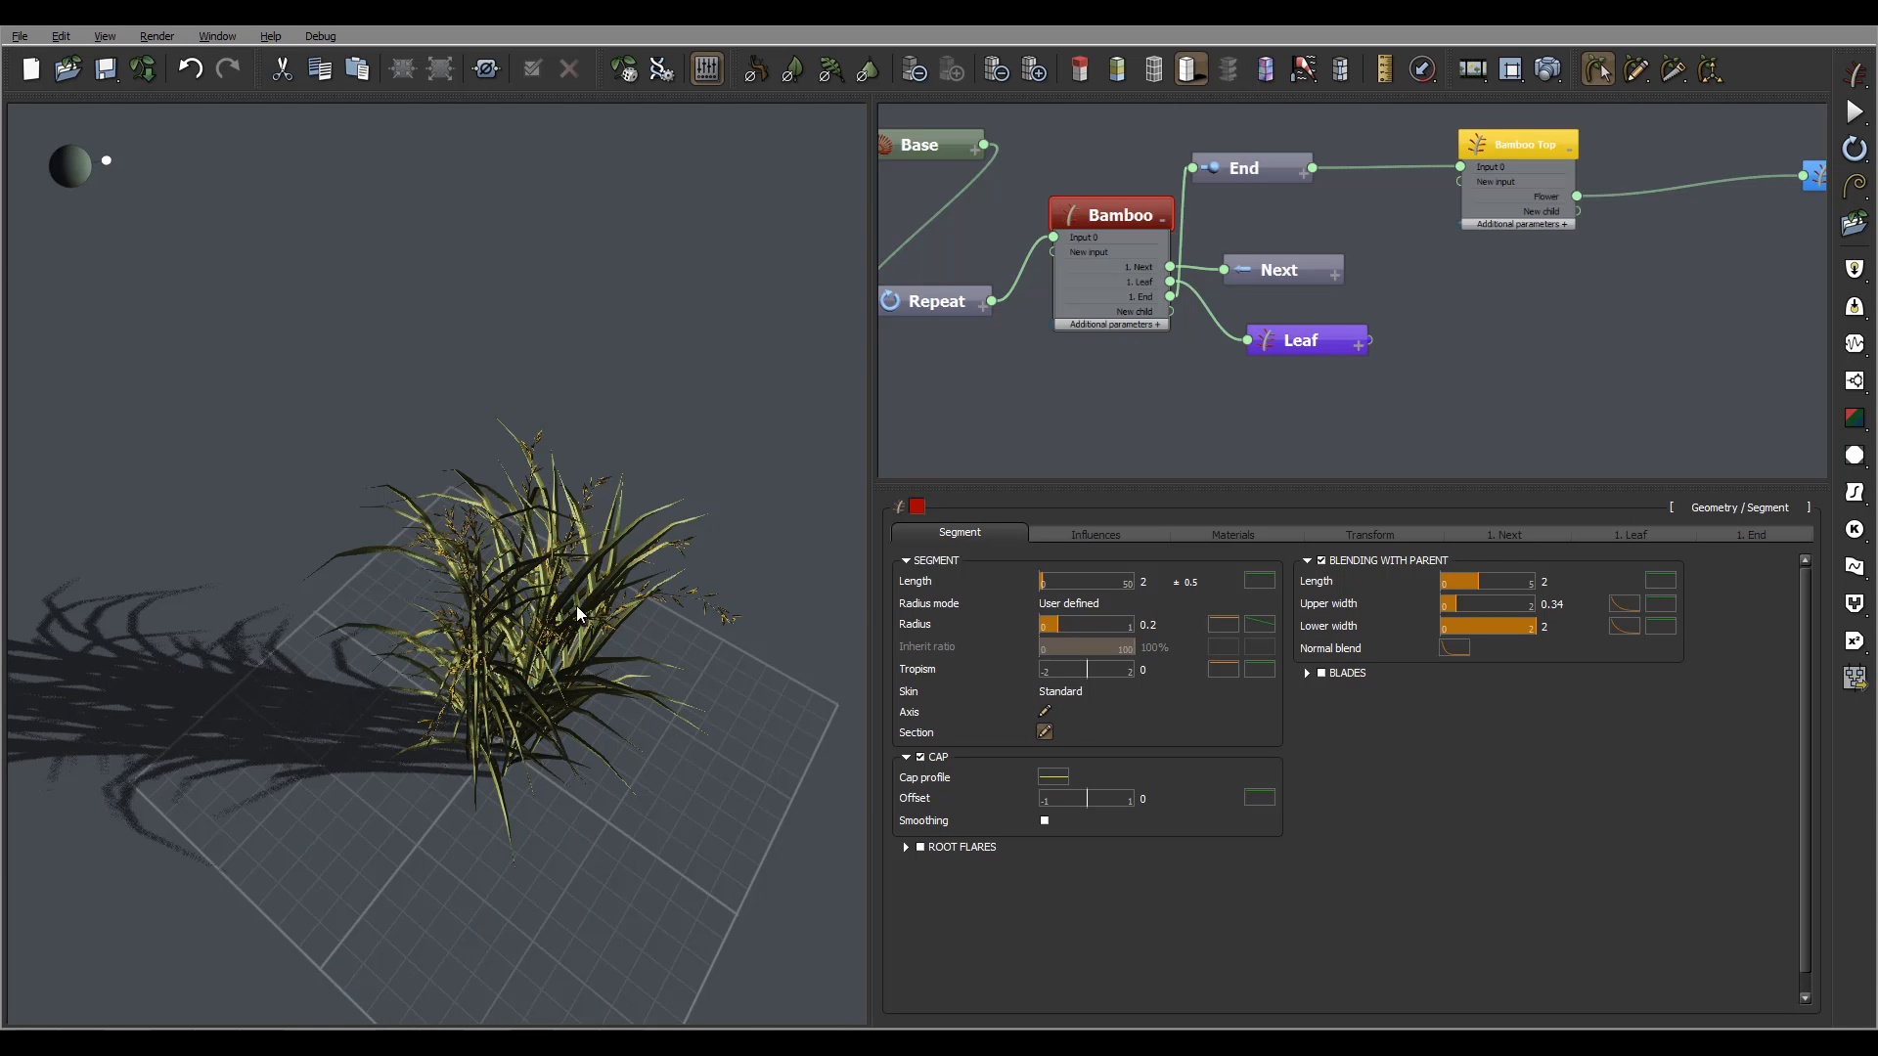
right_drag(555, 534, 391, 433)
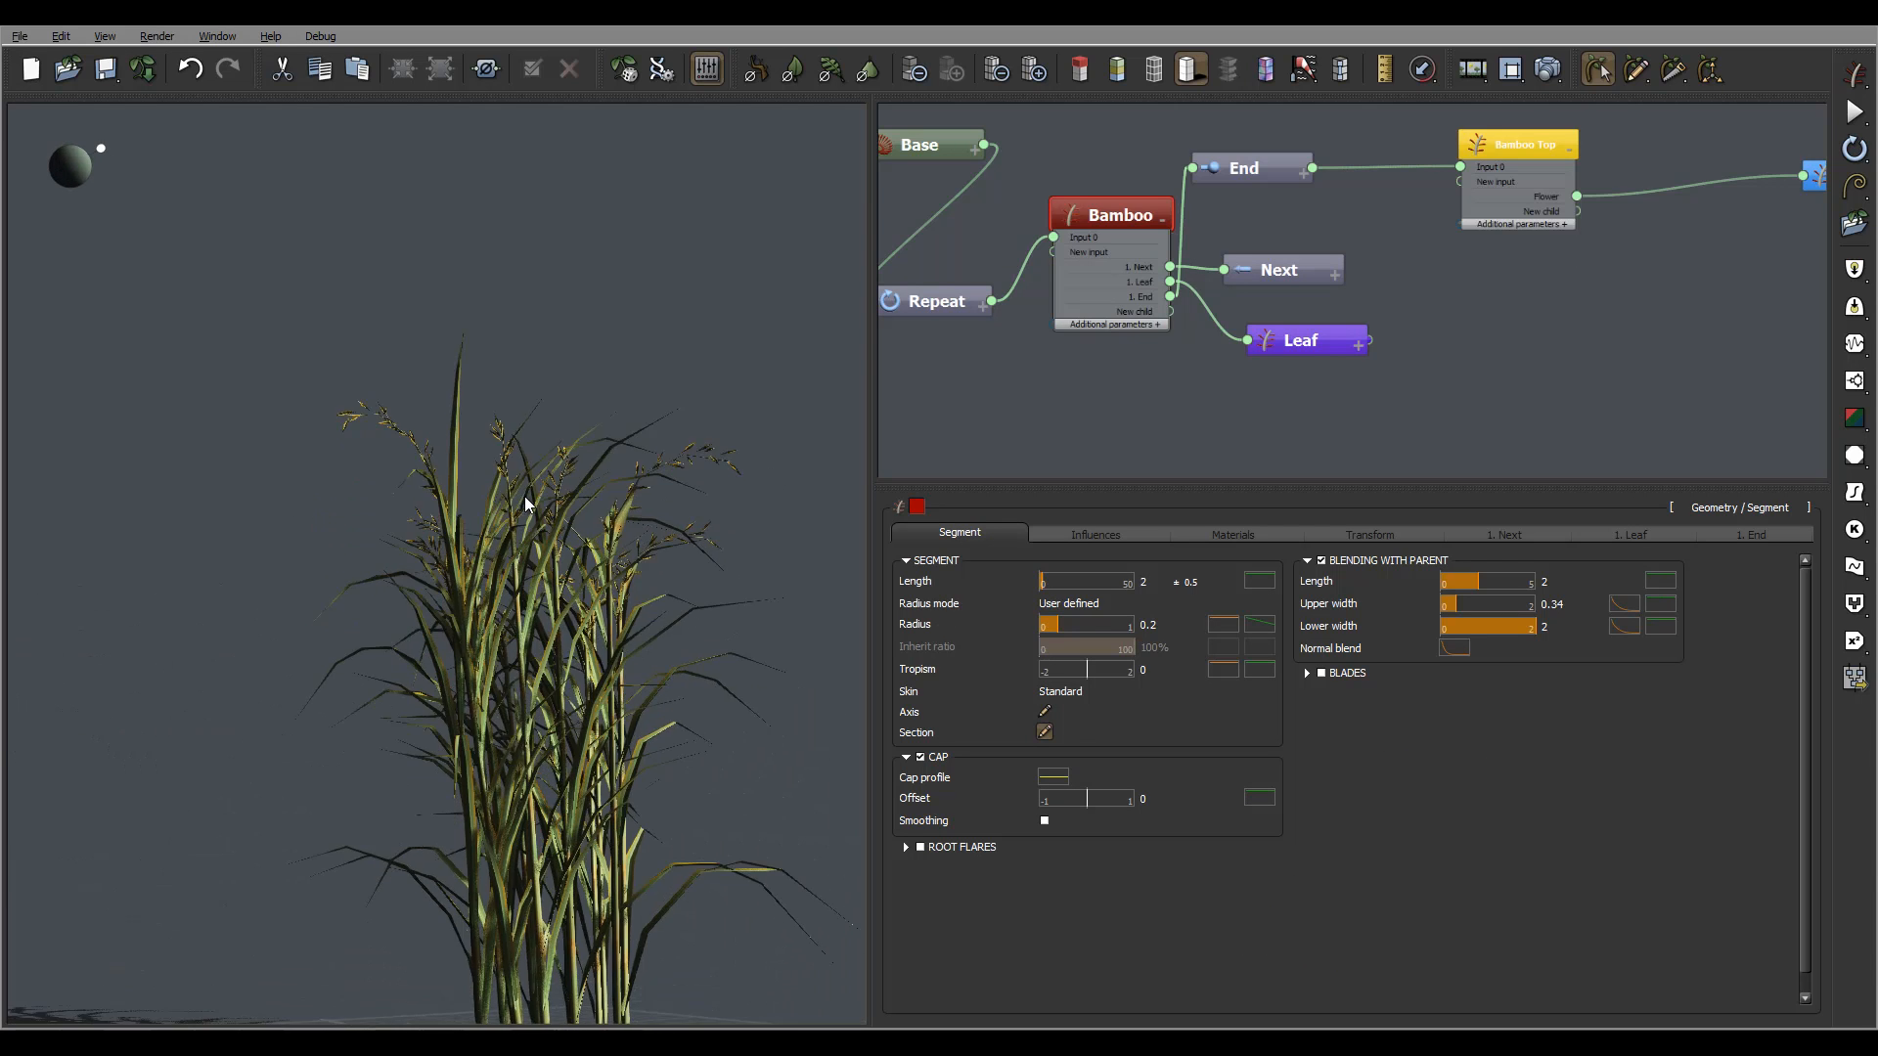
drag(391, 439, 600, 707)
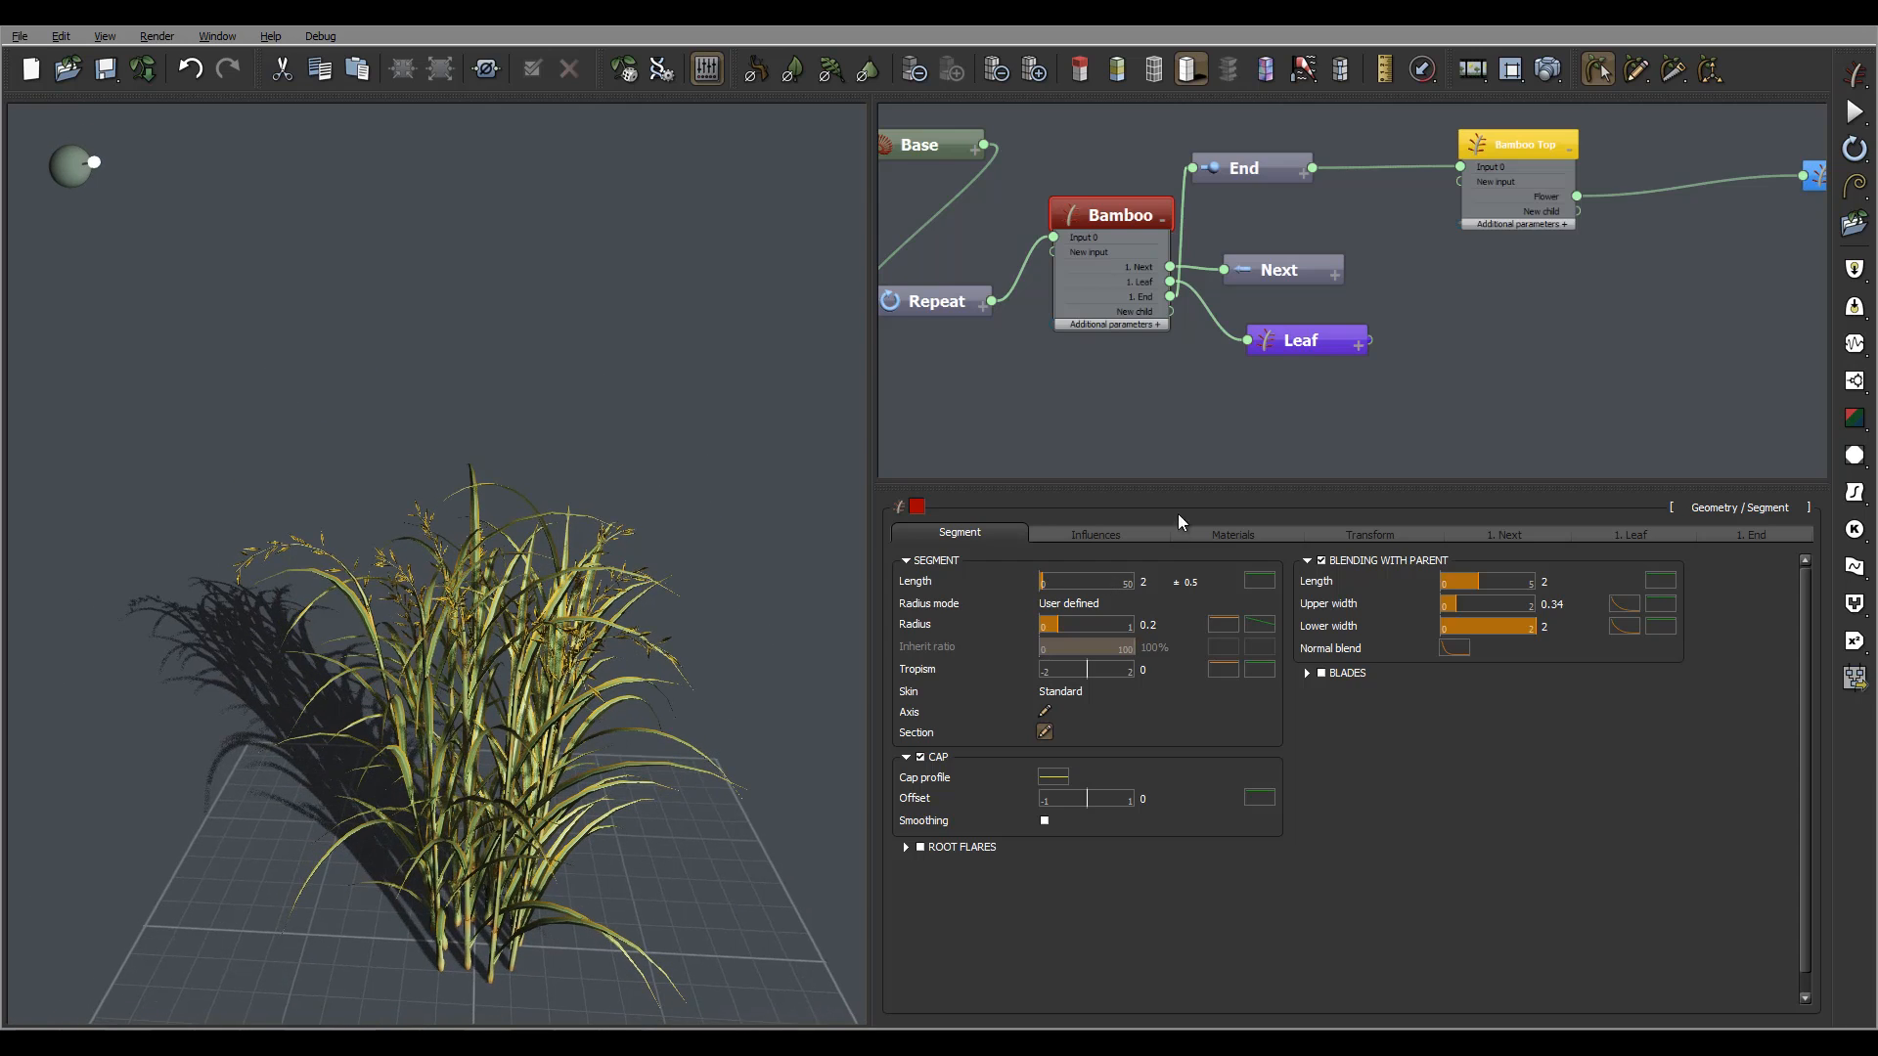
middle_drag(1100, 365, 1272, 391)
click(1154, 145)
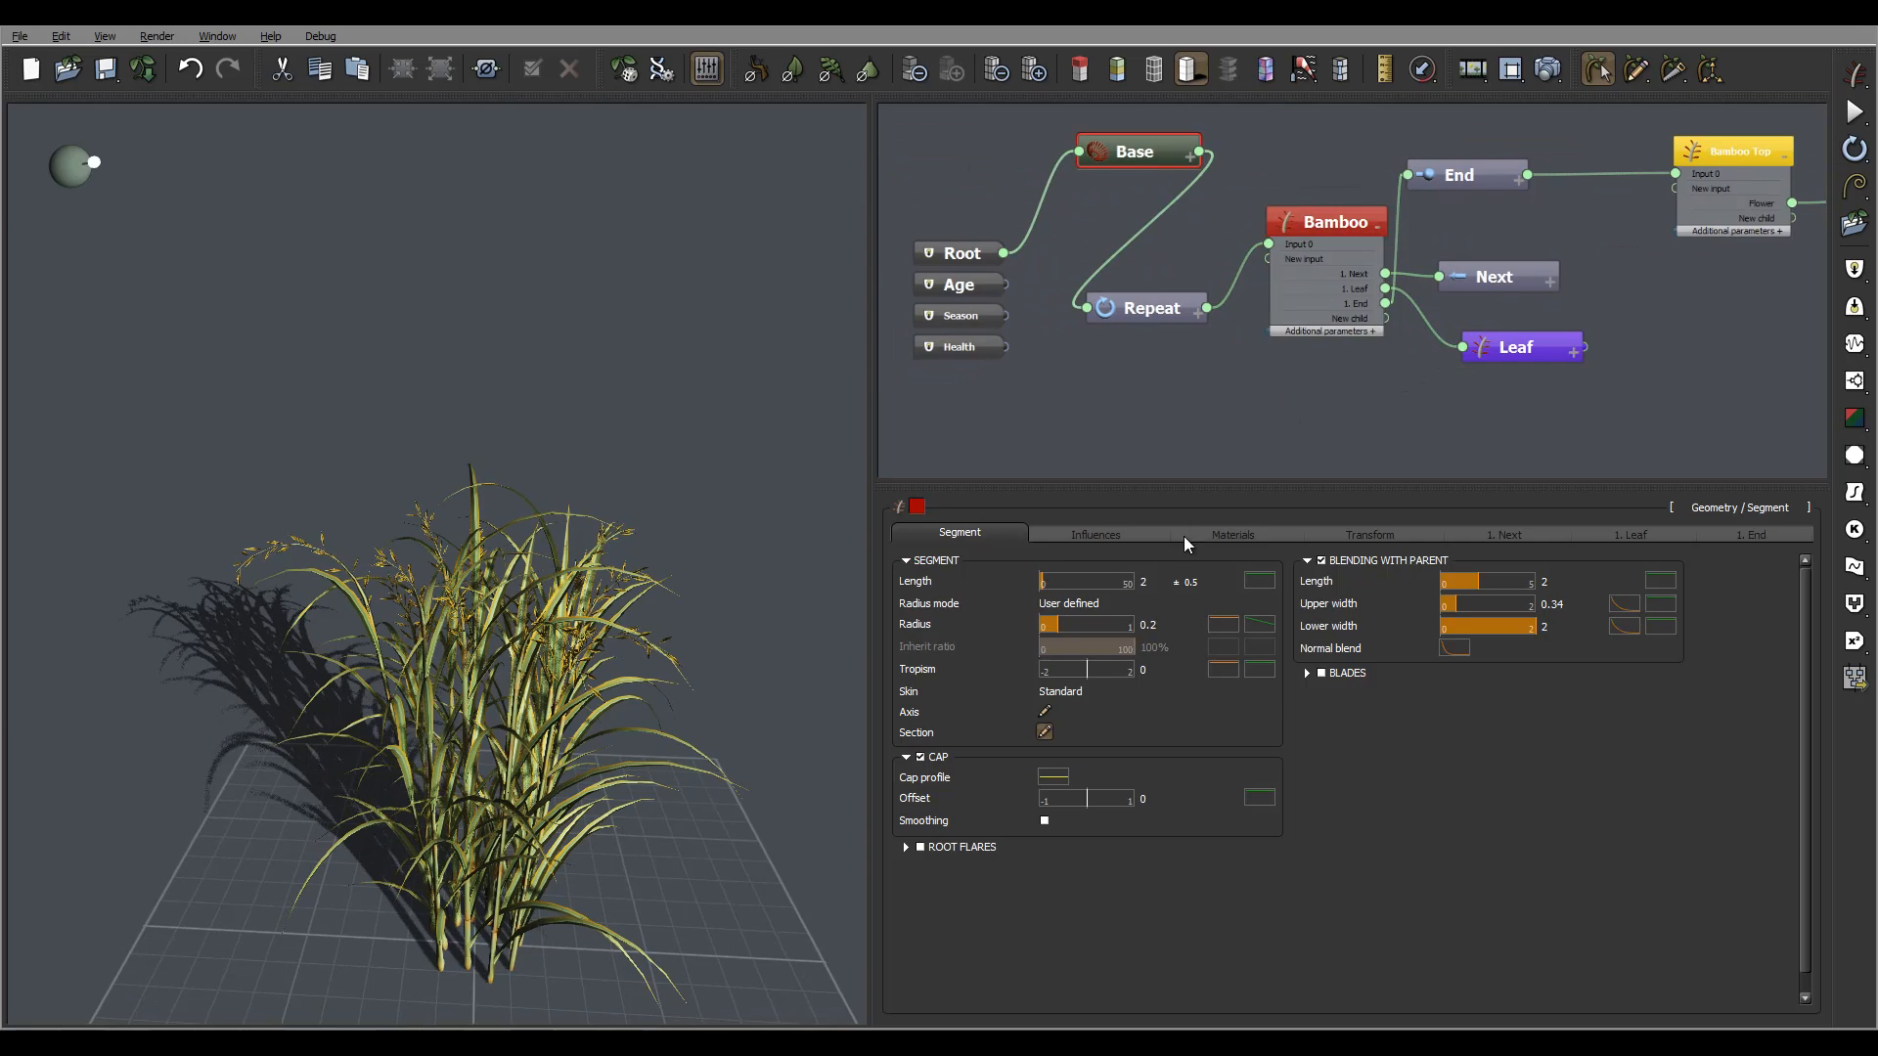
Raise the preview light's direction slightly so the bamboo clump is lit more from above
drag(772, 658, 541, 561)
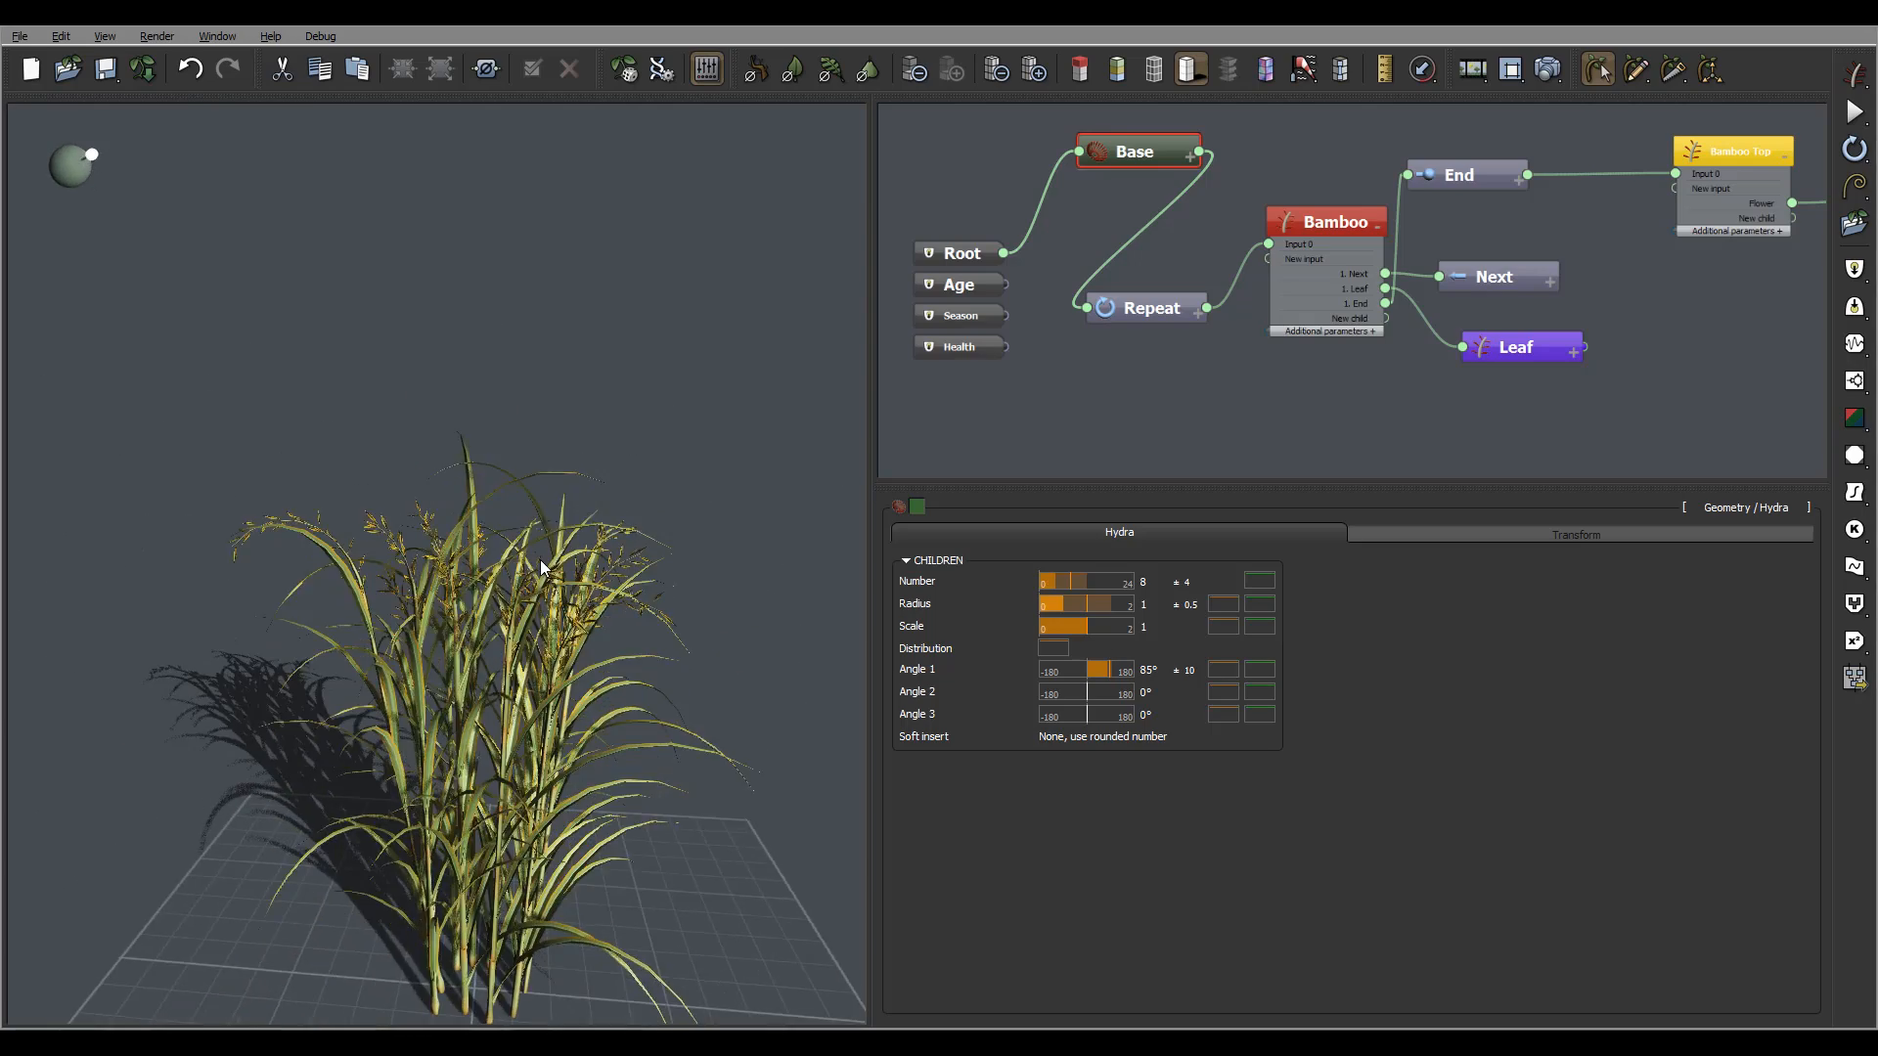
scroll(540, 561, down, 3)
drag(648, 583, 589, 580)
scroll(537, 616, up, 4)
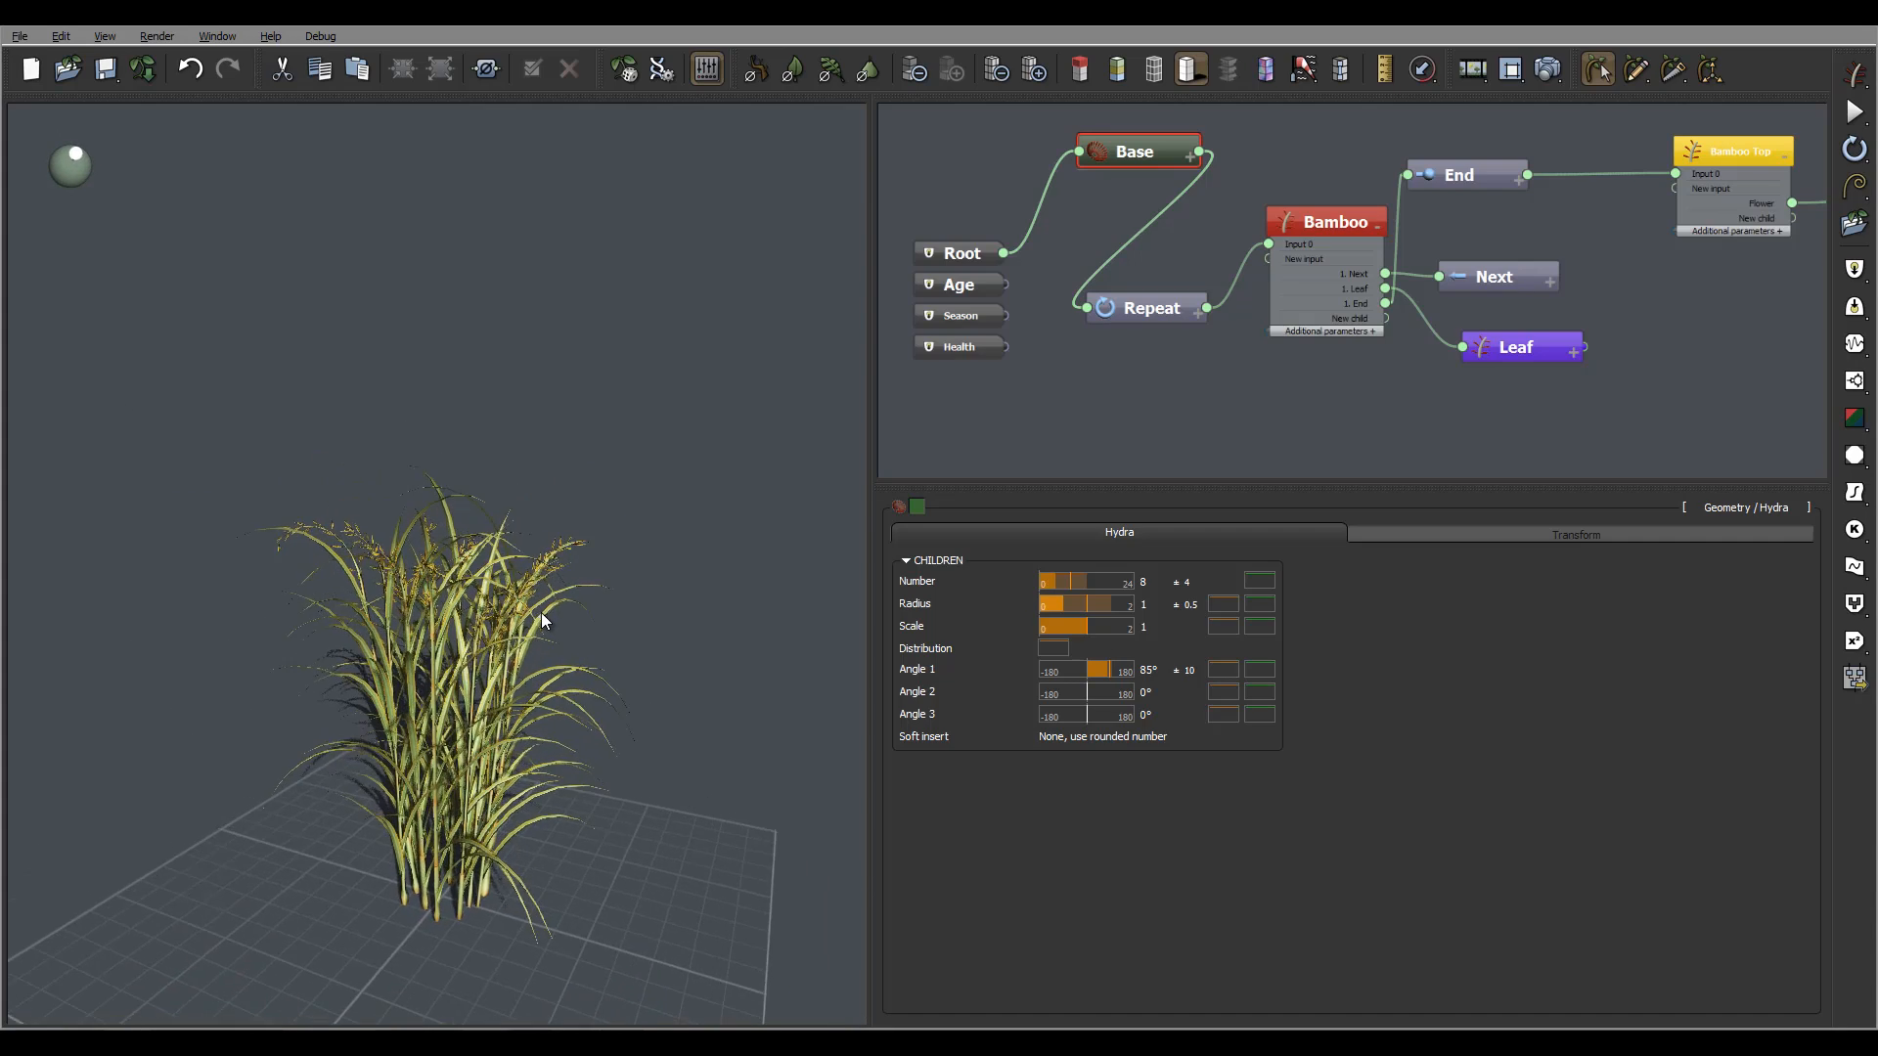
scroll(565, 631, up, 3)
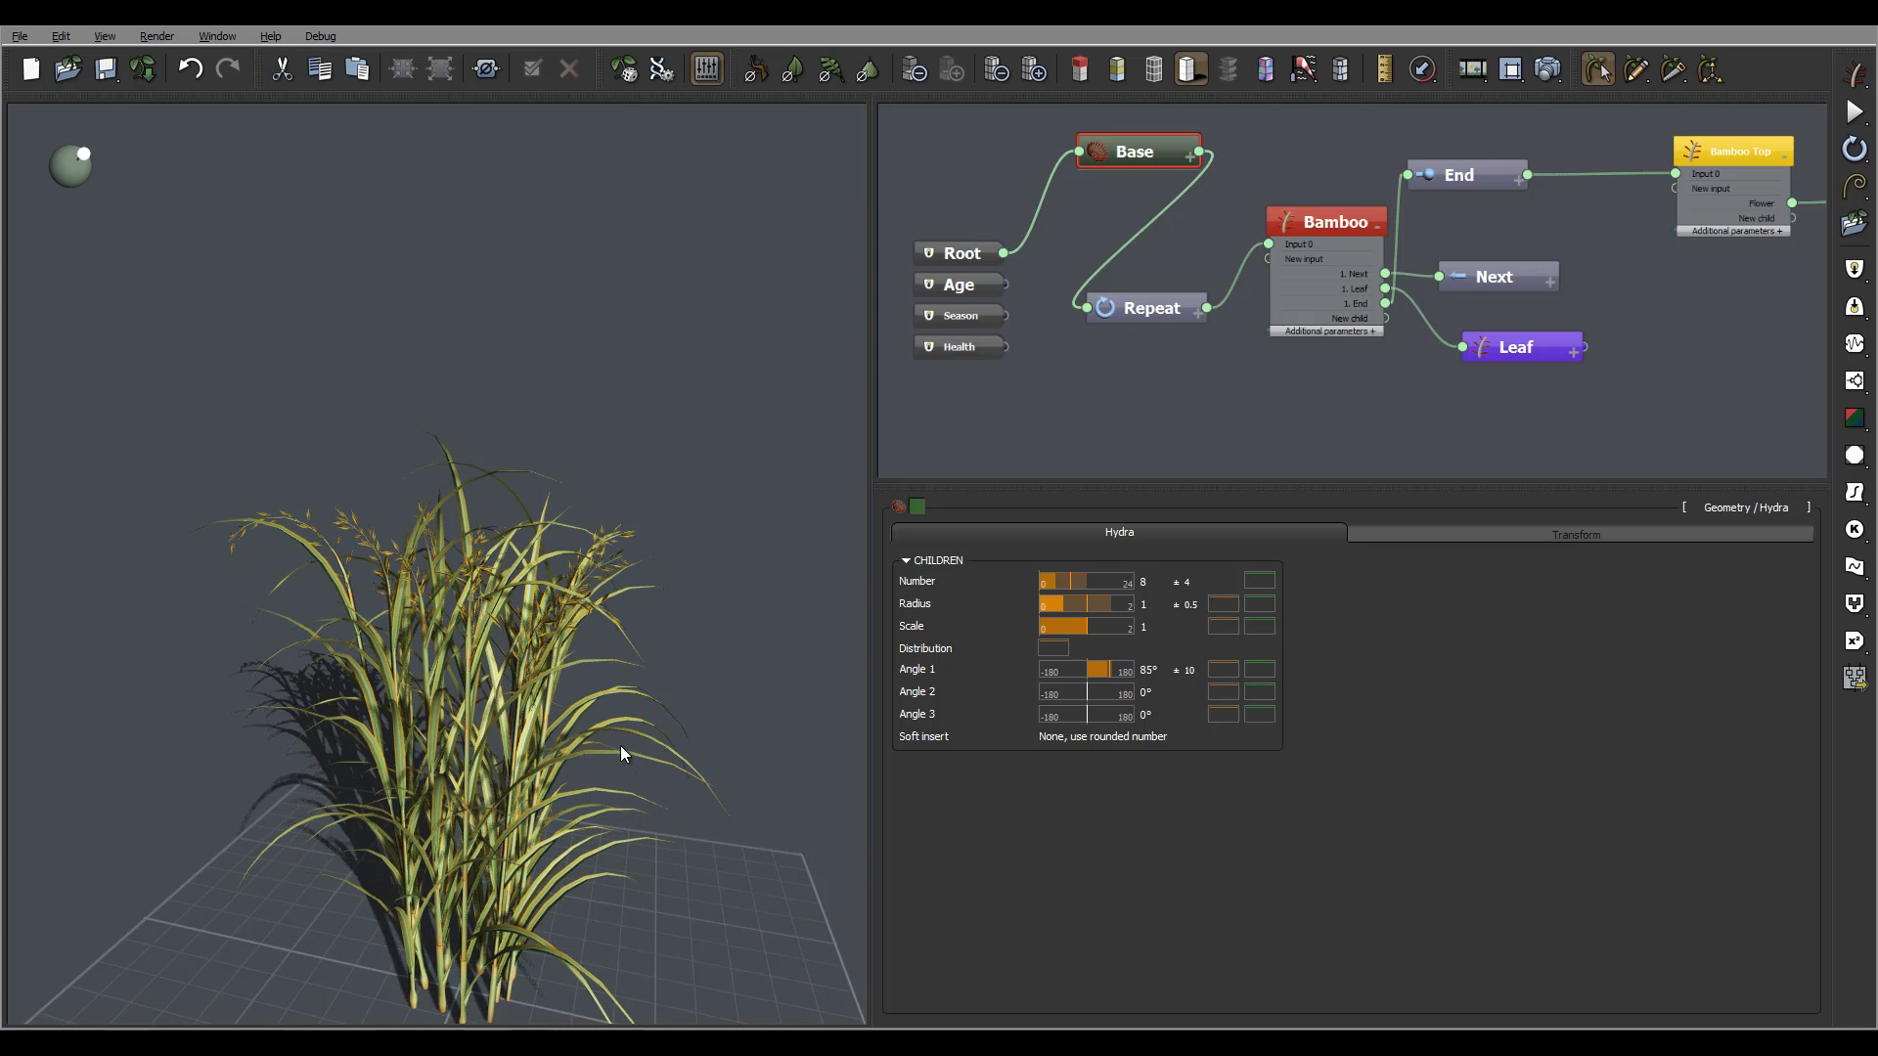
drag(648, 800, 624, 624)
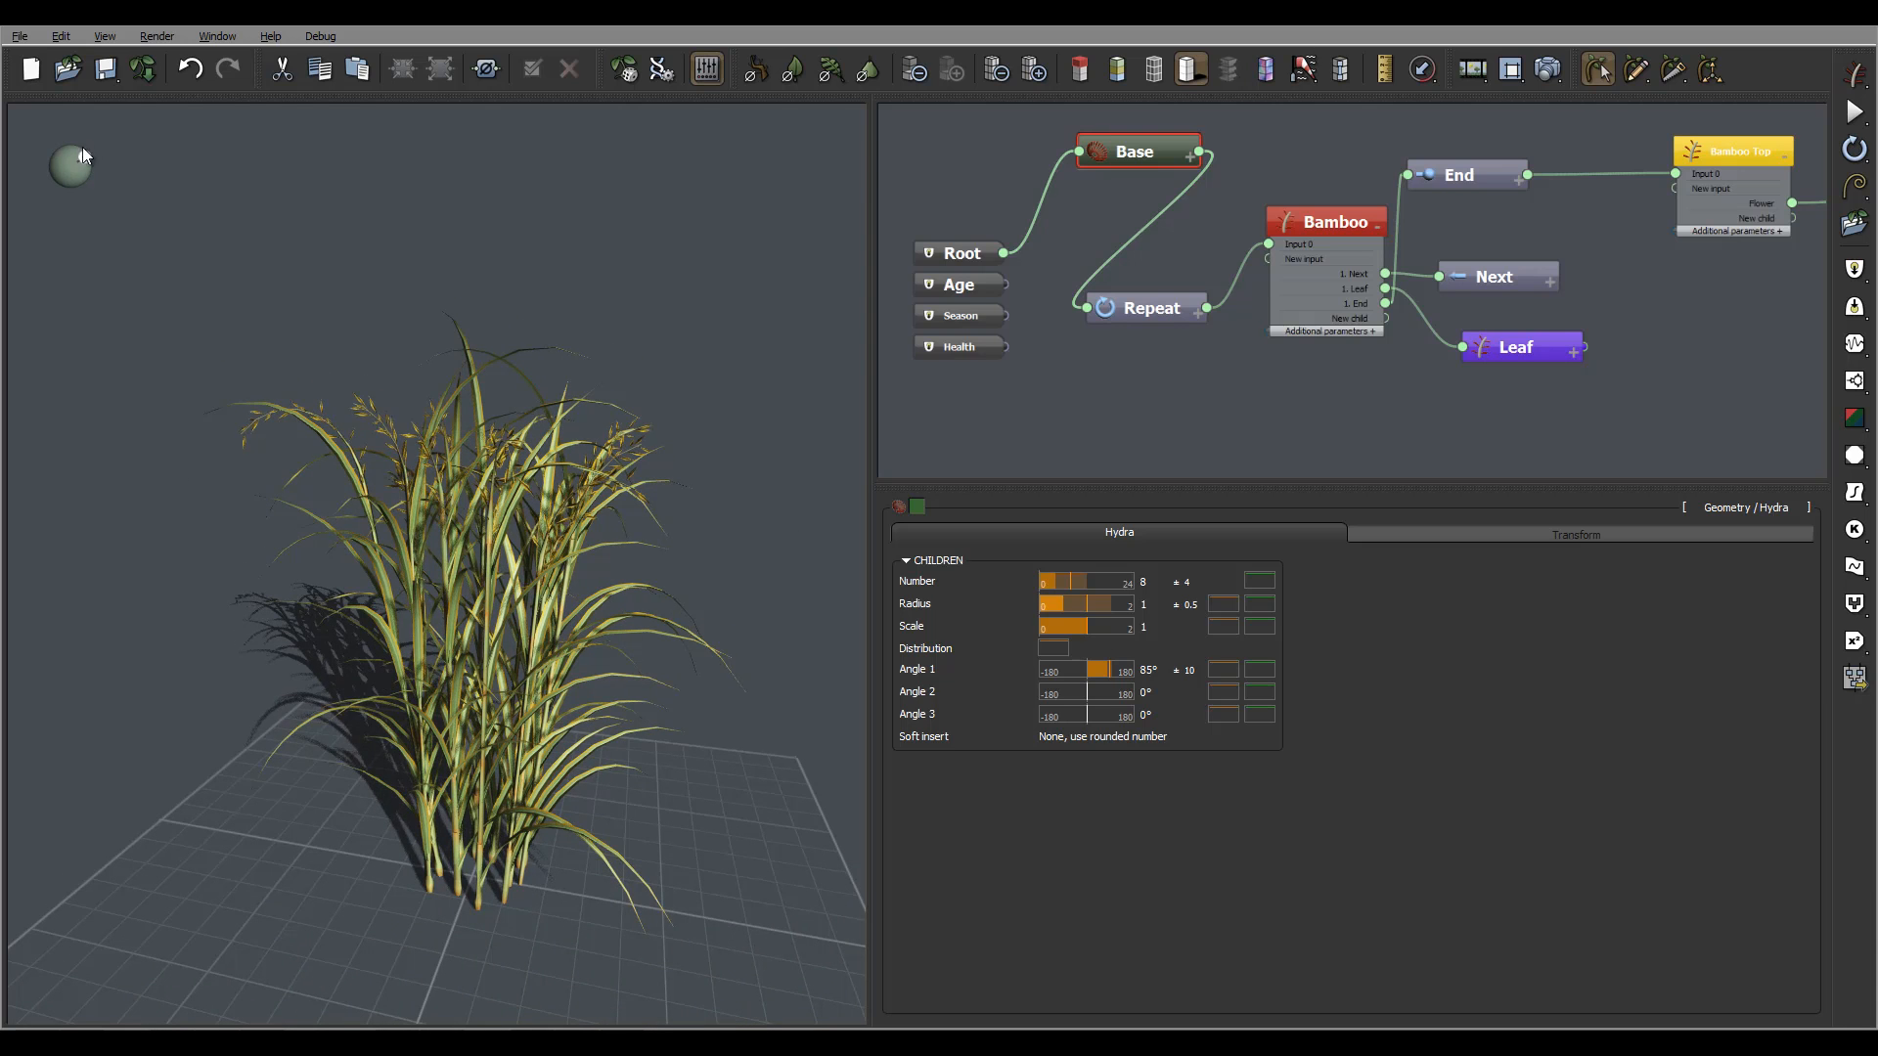
drag(83, 154, 85, 151)
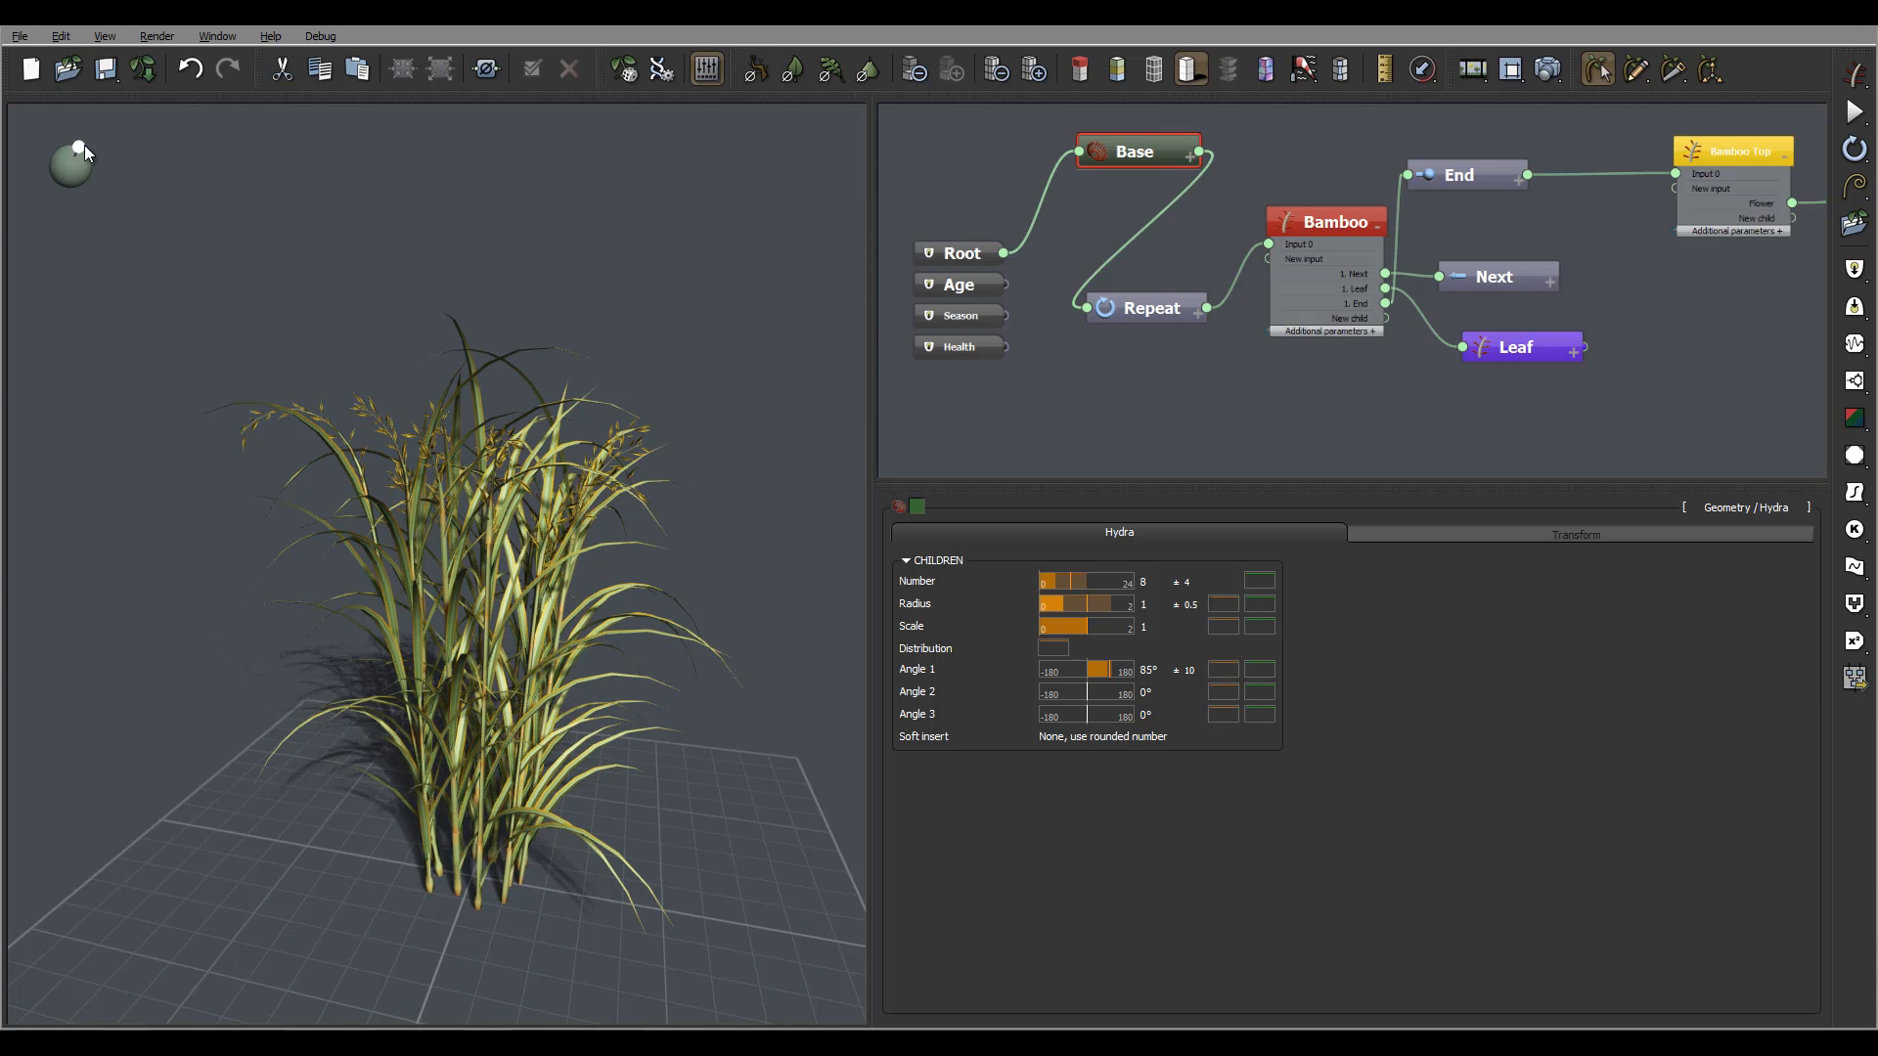
mouse_move(630, 409)
mouse_down()
mouse_move(572, 401)
mouse_move(634, 409)
mouse_up()
Set the Leaf blade material's global transparency to 15% and highlight global size to 13%, and accept the material
middle_drag(1371, 379, 1201, 386)
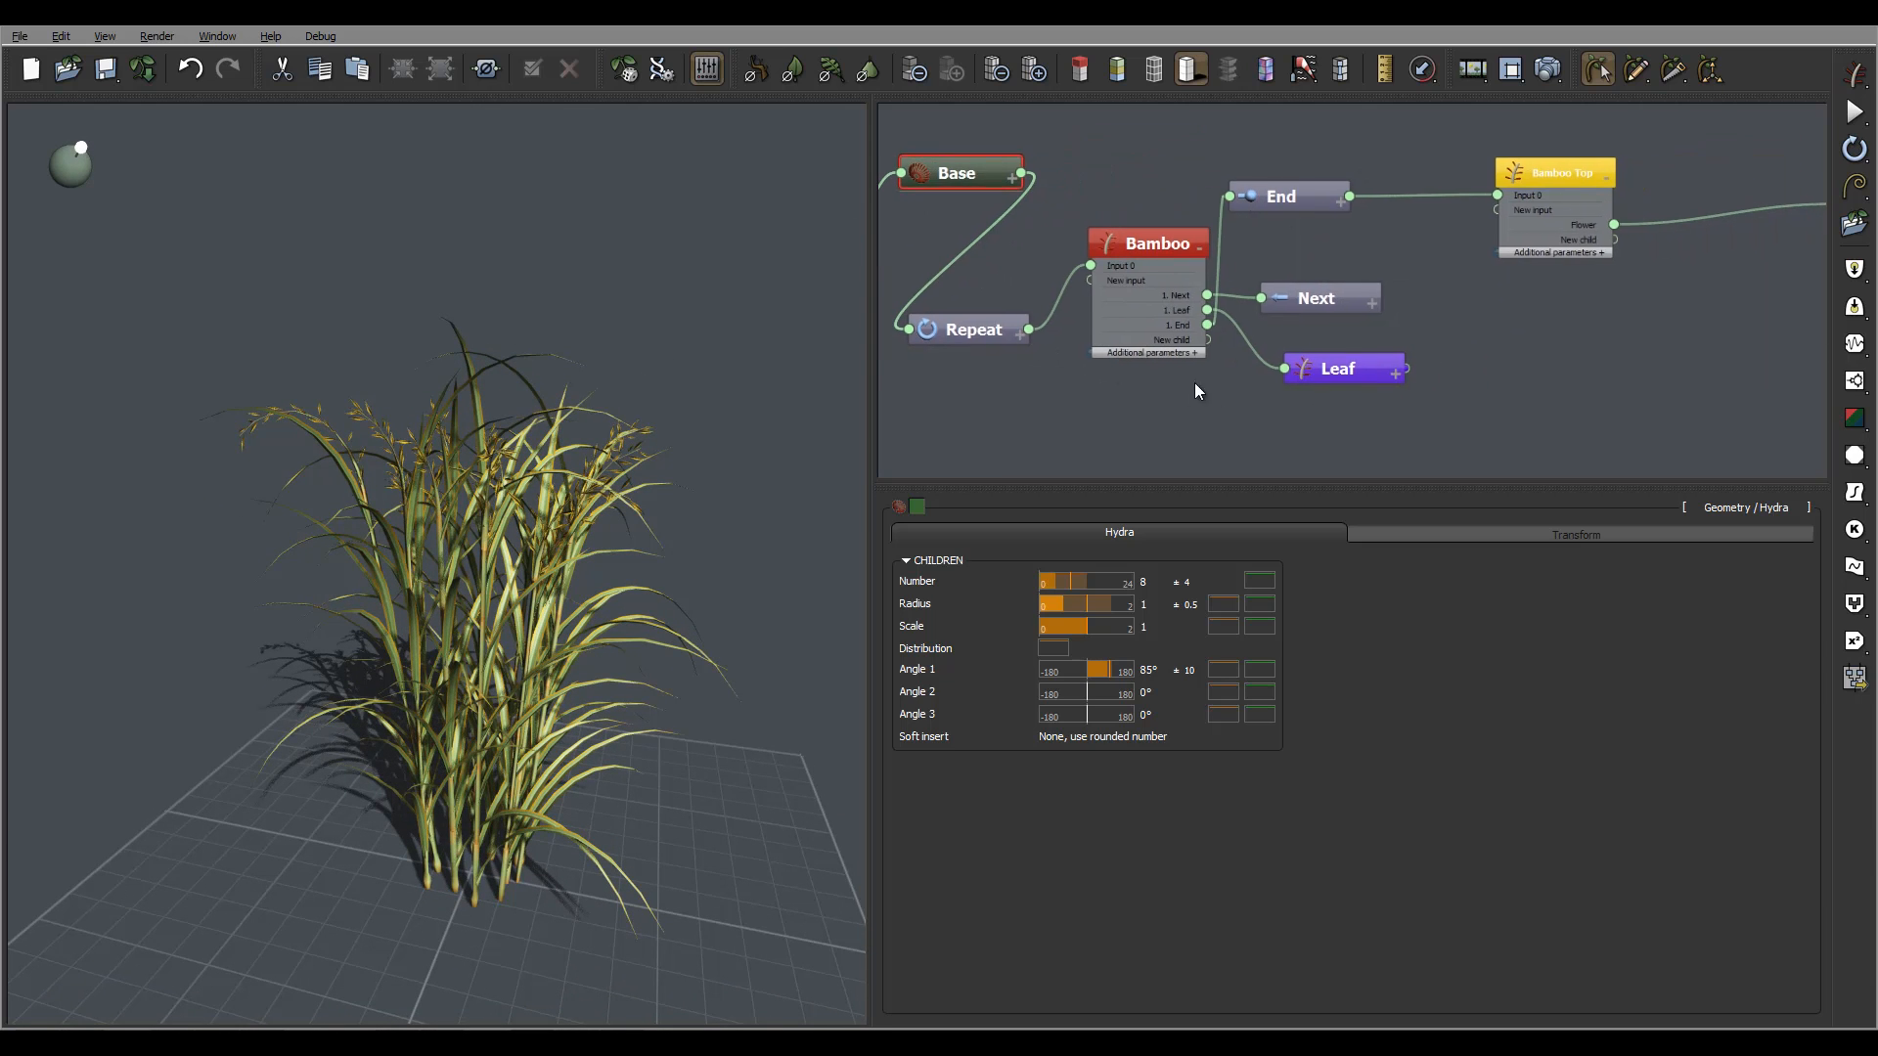
click(1364, 358)
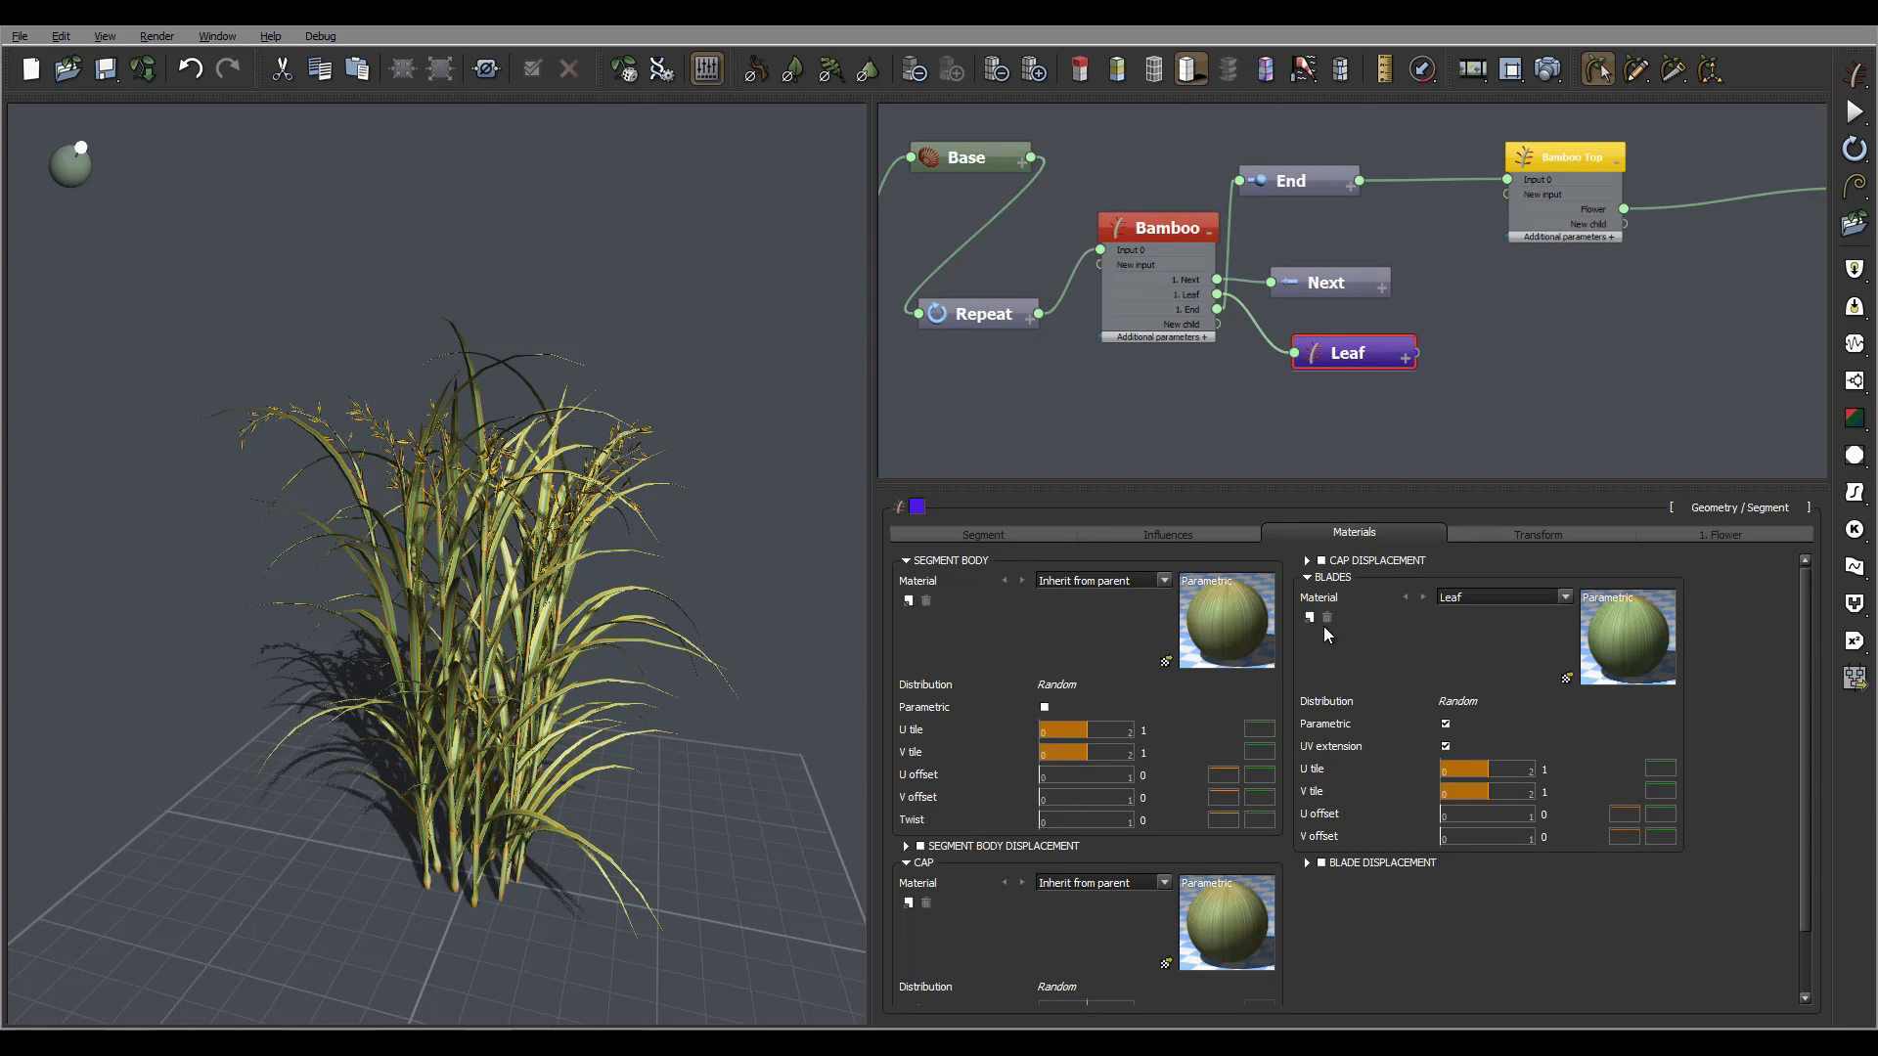
double_click(1590, 648)
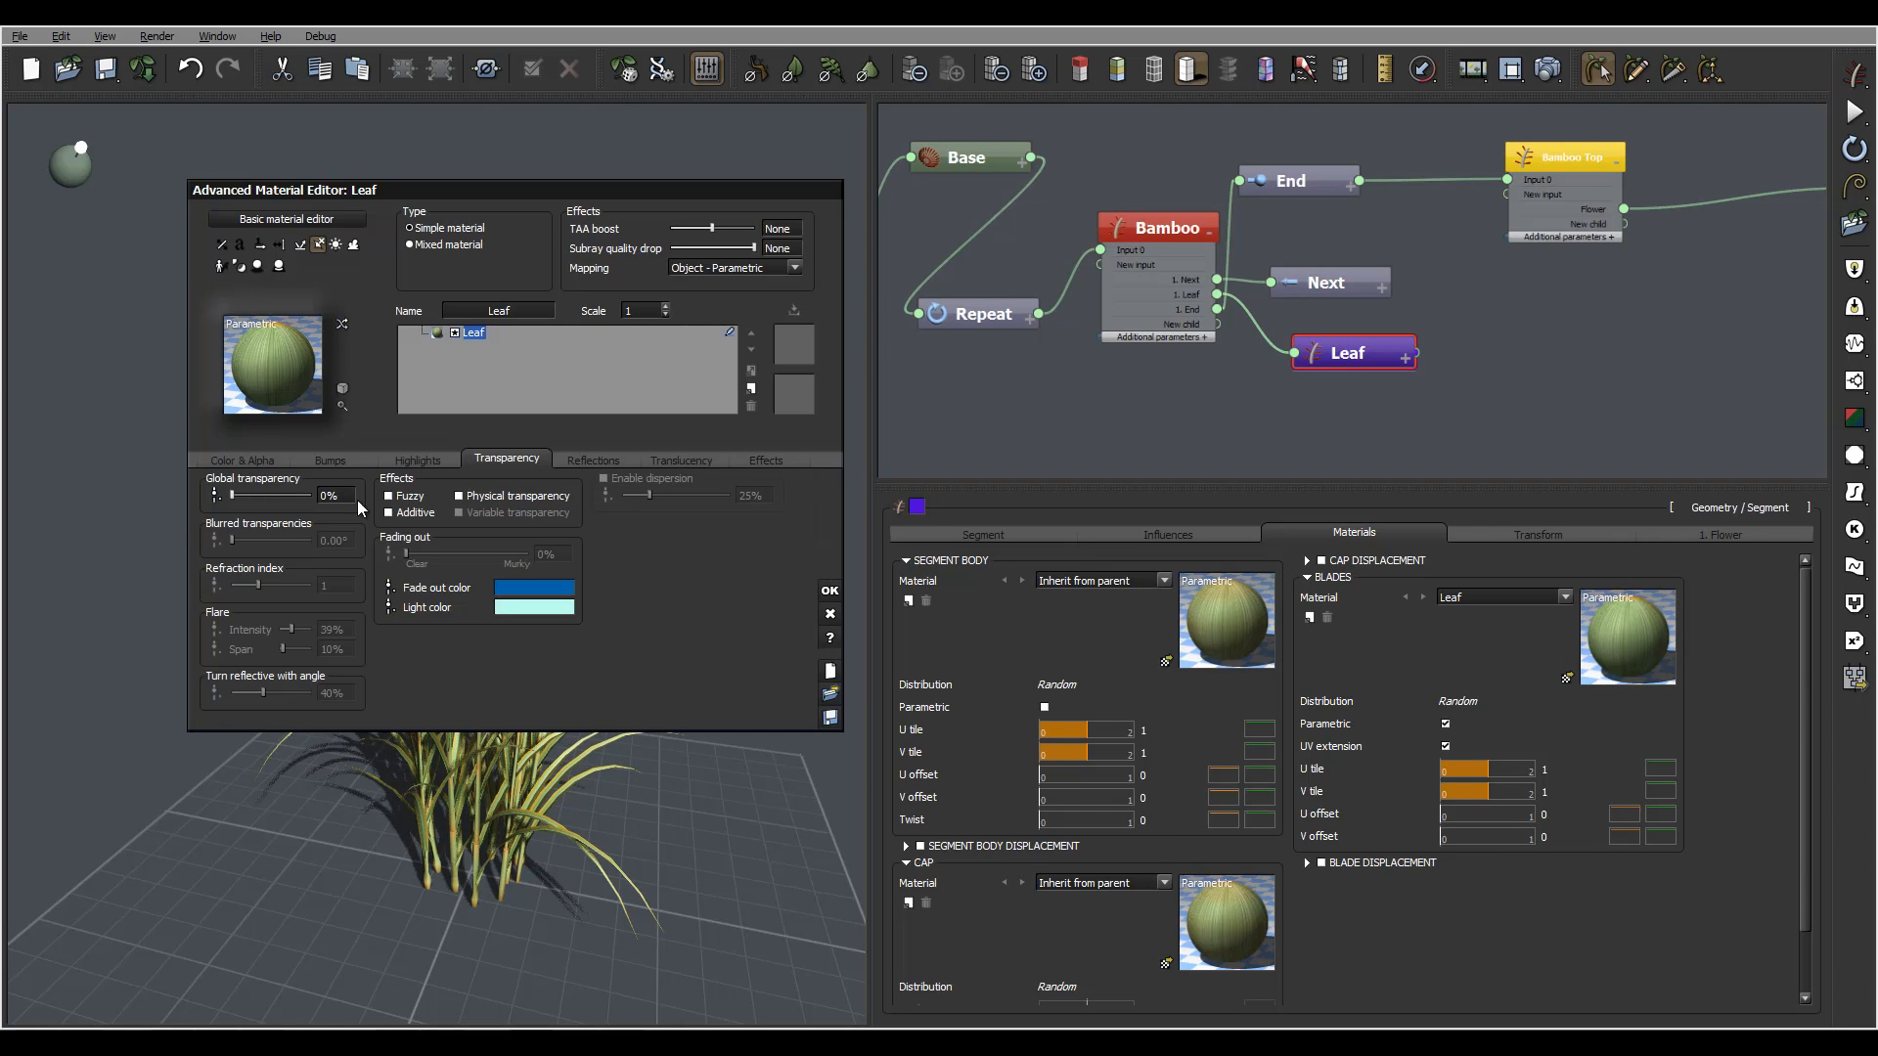
drag(234, 496, 243, 497)
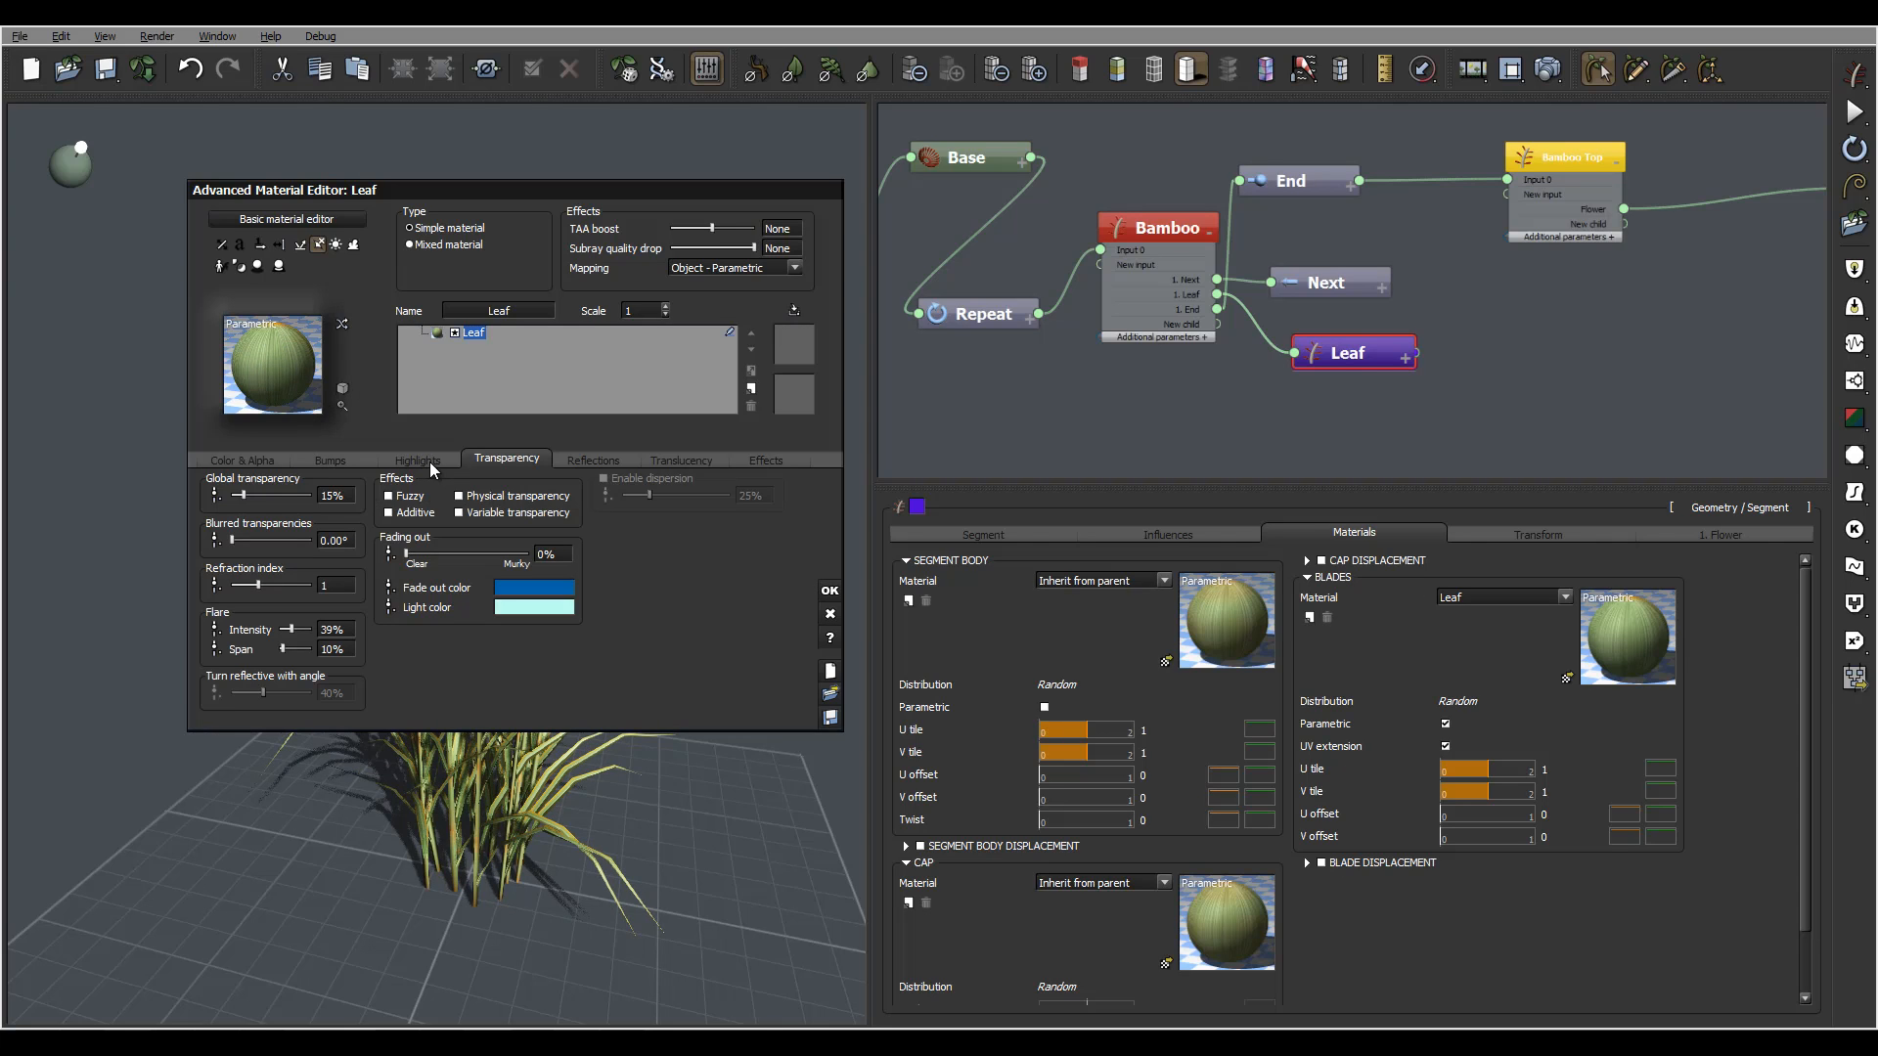
click(420, 460)
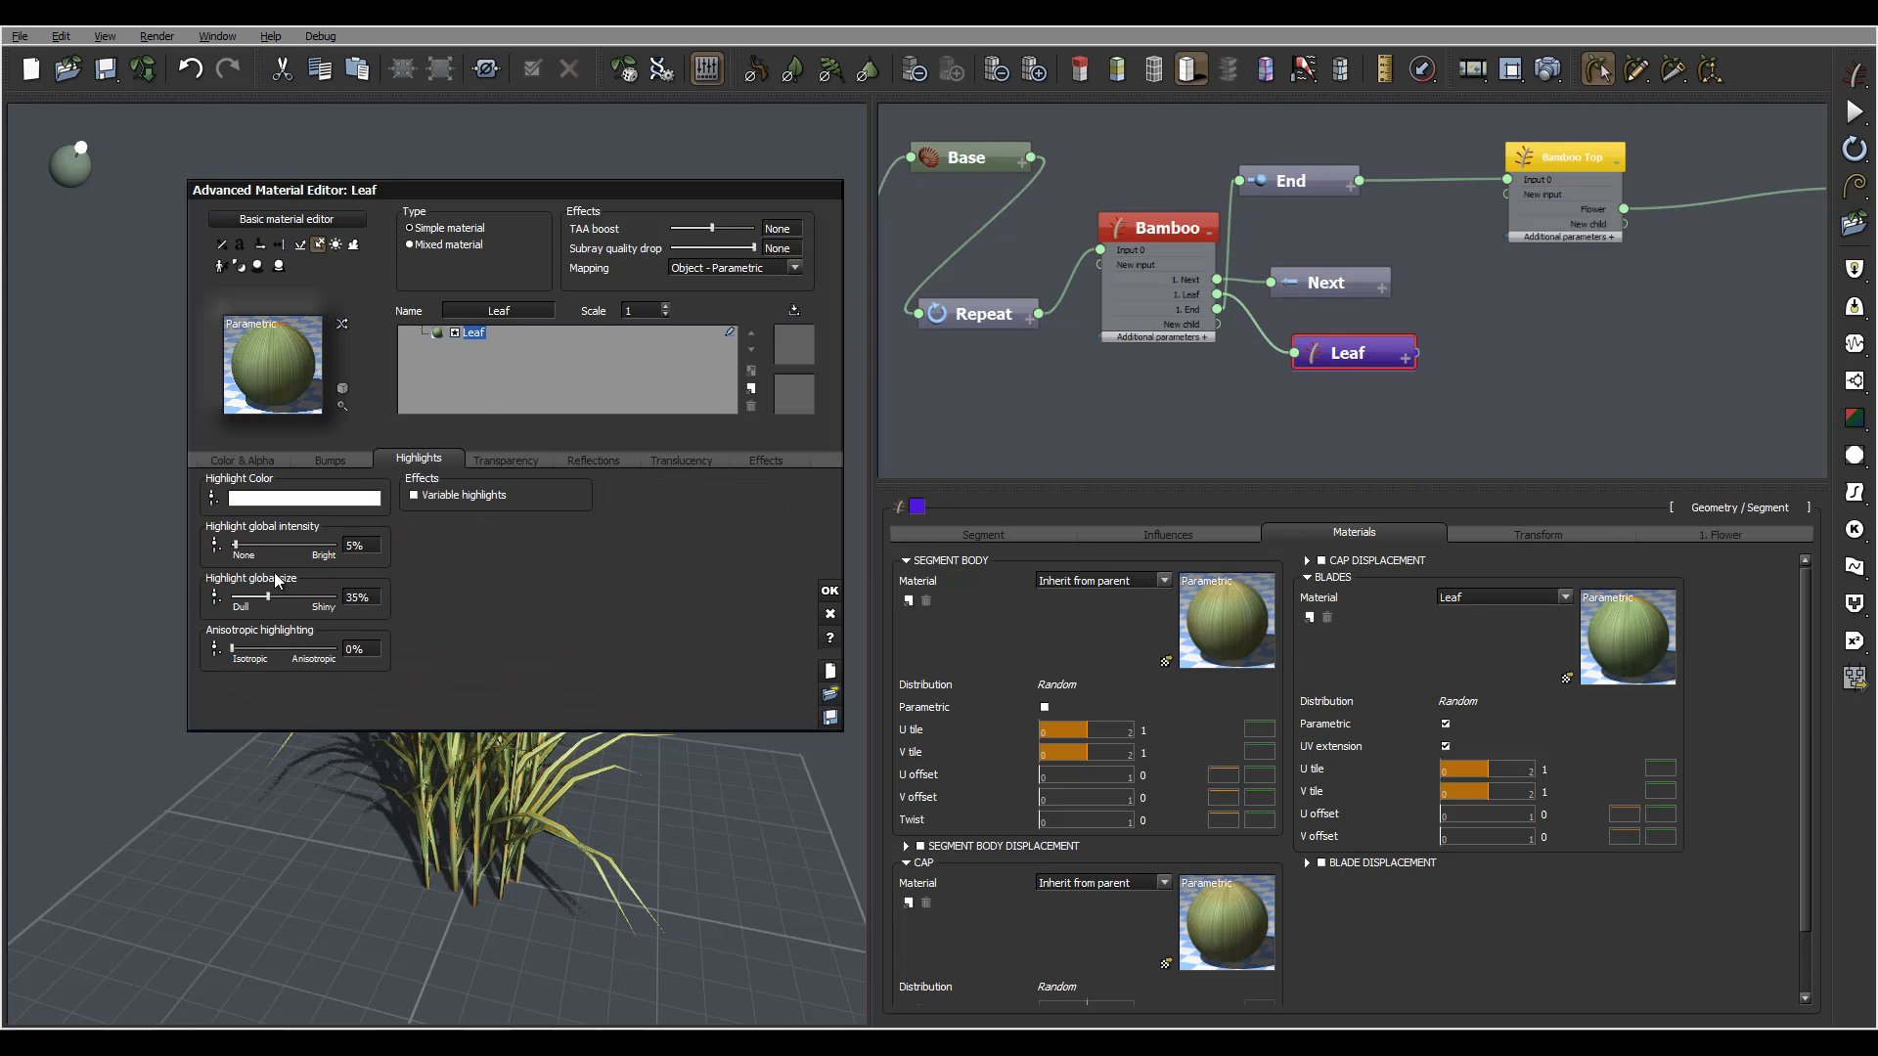
drag(272, 600, 242, 595)
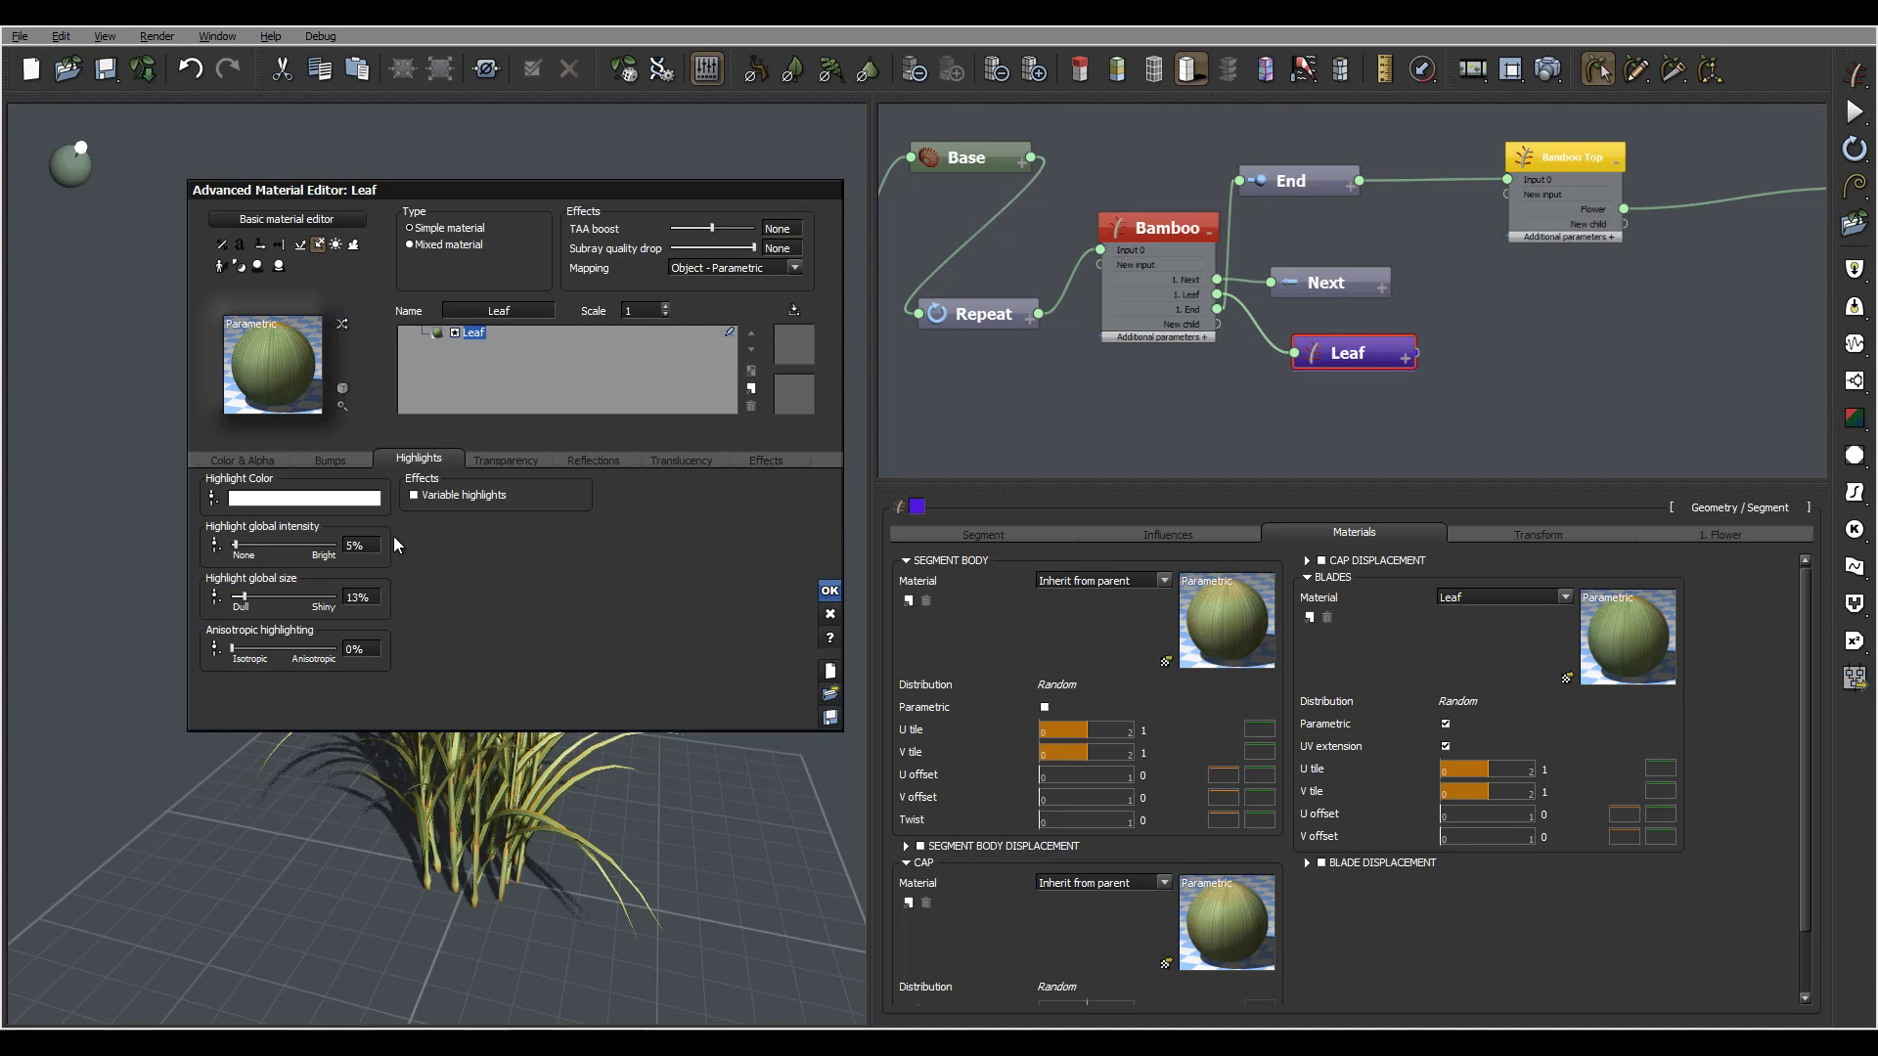
click(829, 595)
Render the bamboo clump to screen at Final quality to check the leaf material, and close the render window
drag(602, 544, 647, 517)
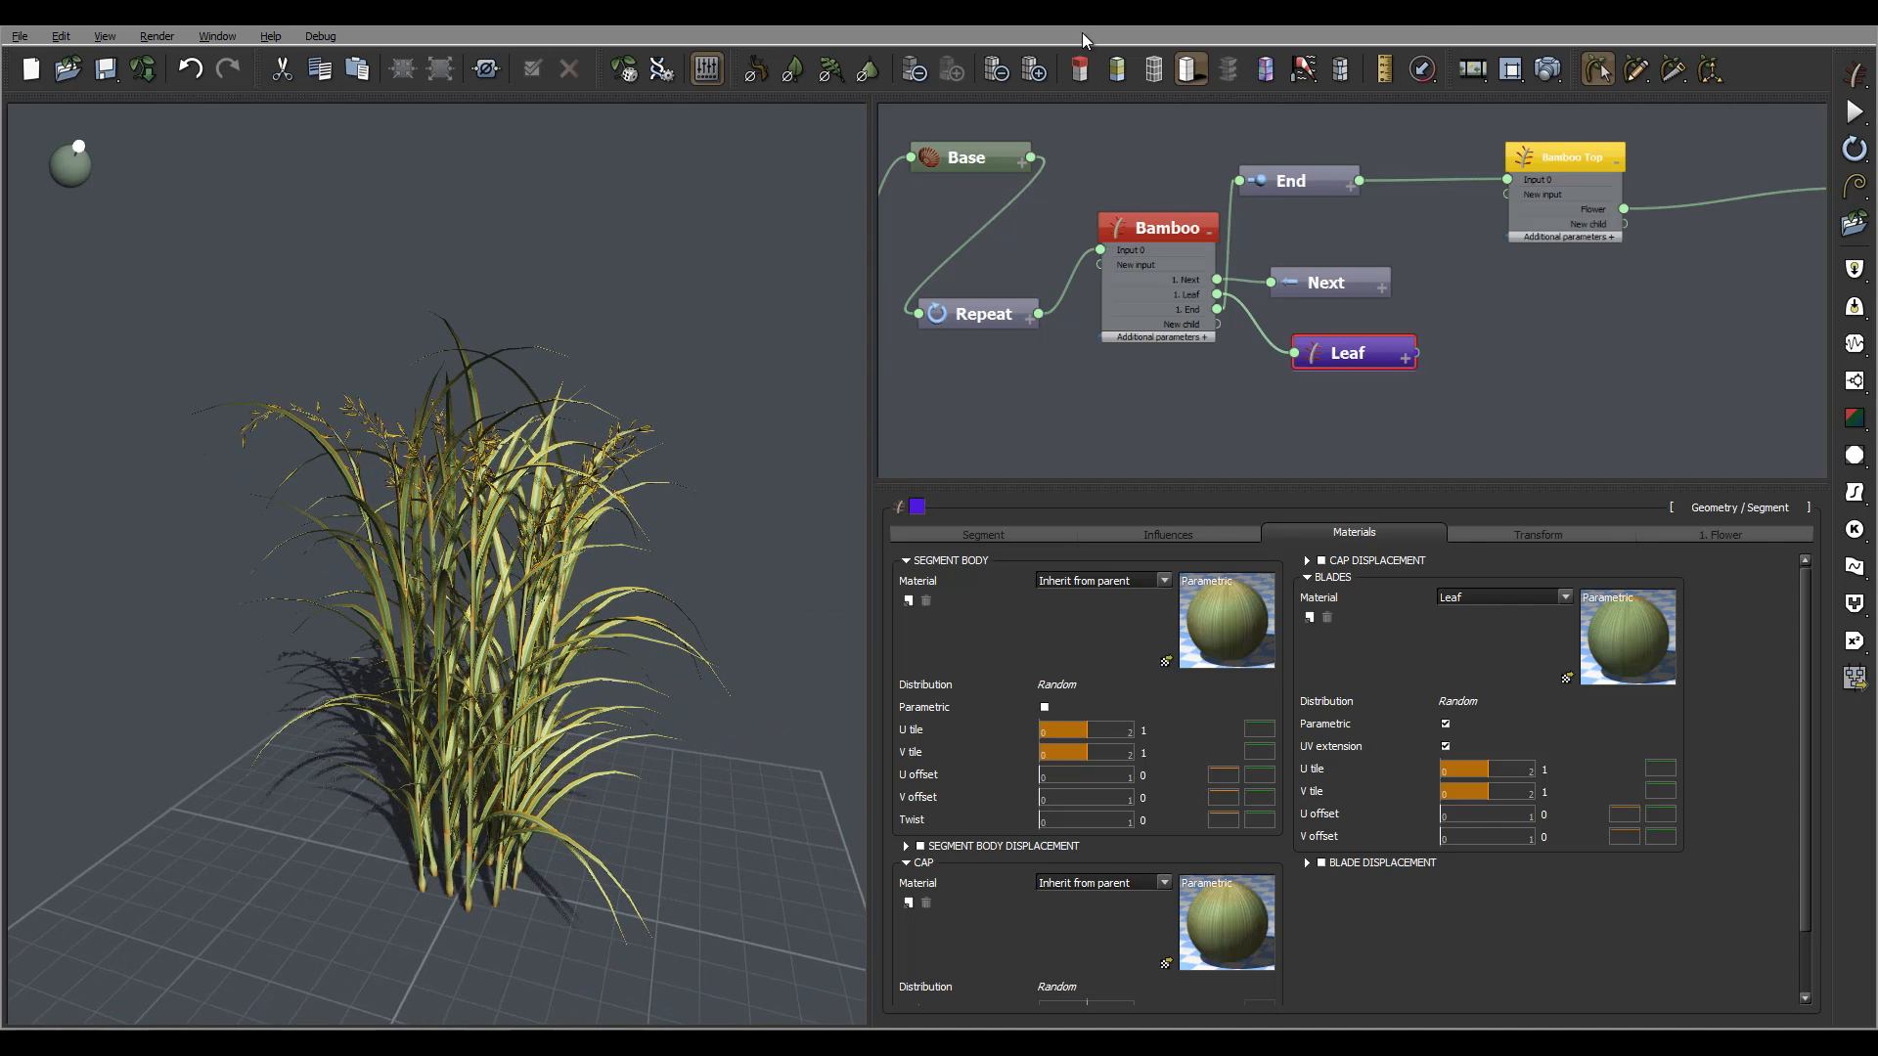
click(1549, 69)
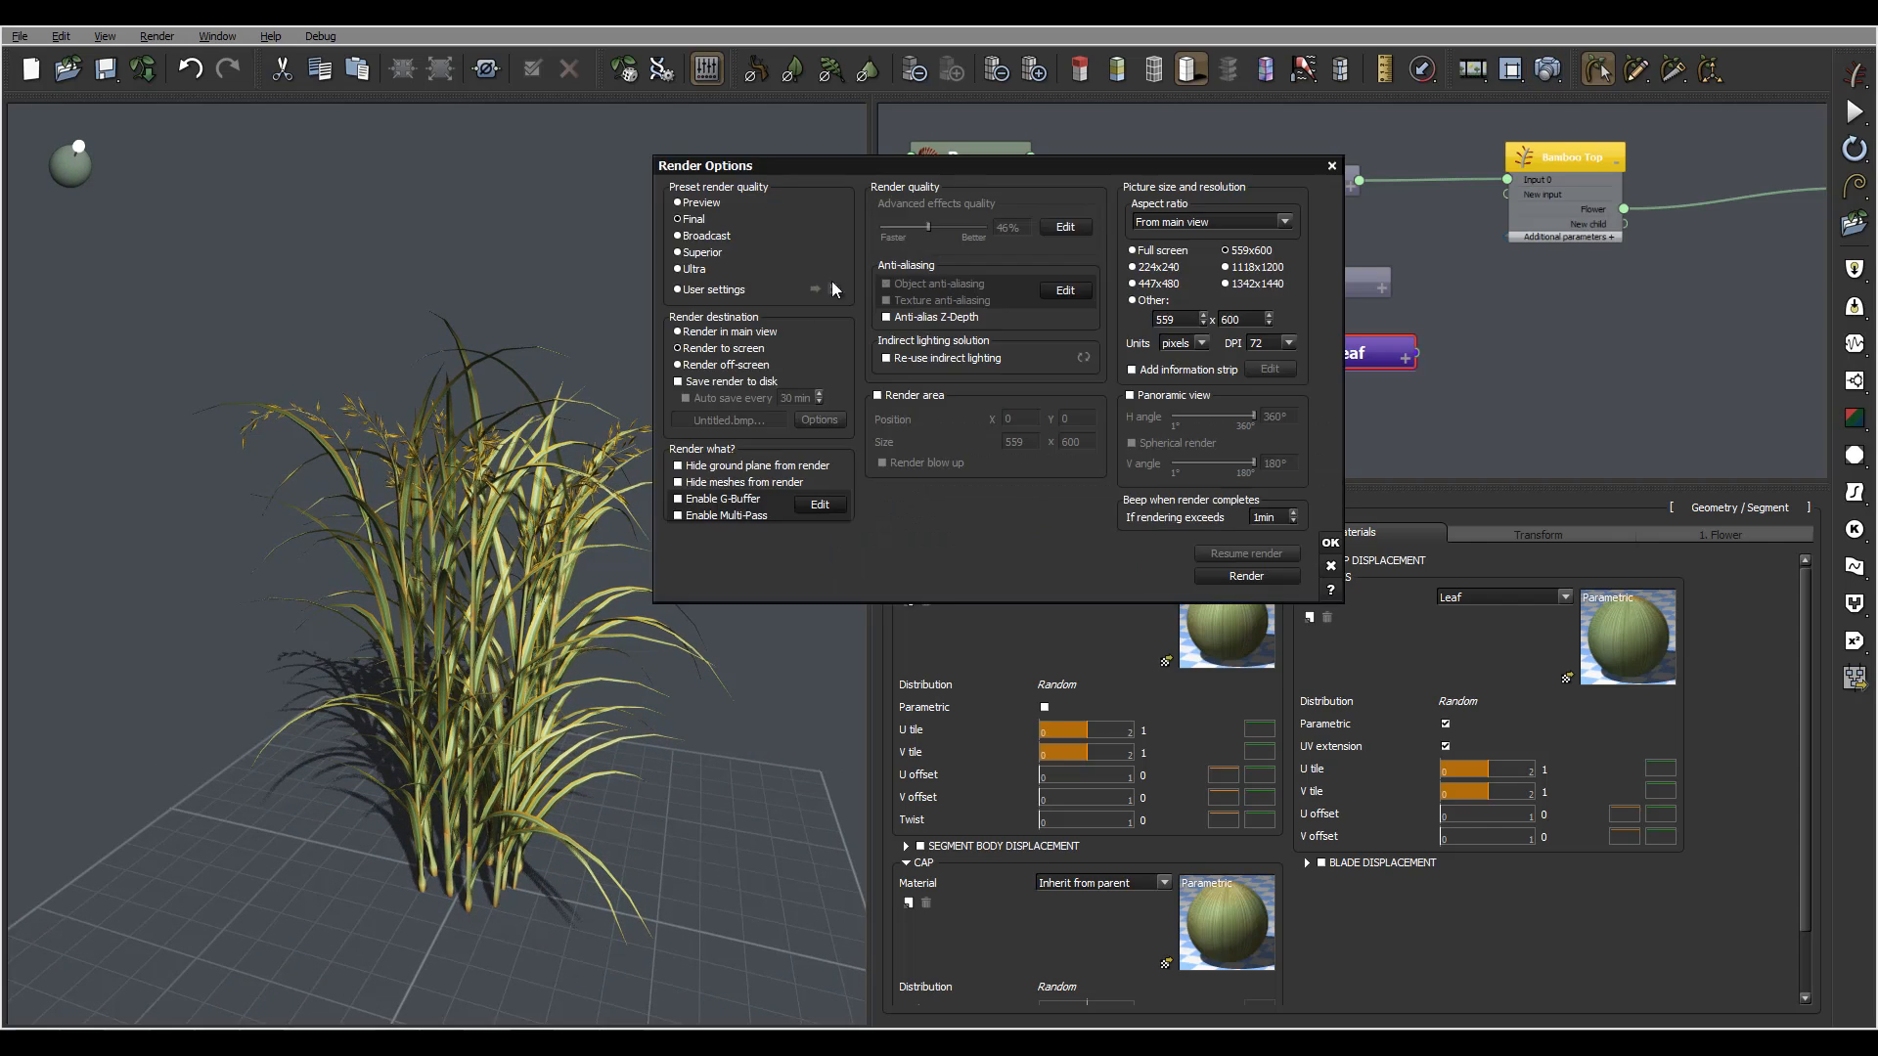
click(1247, 575)
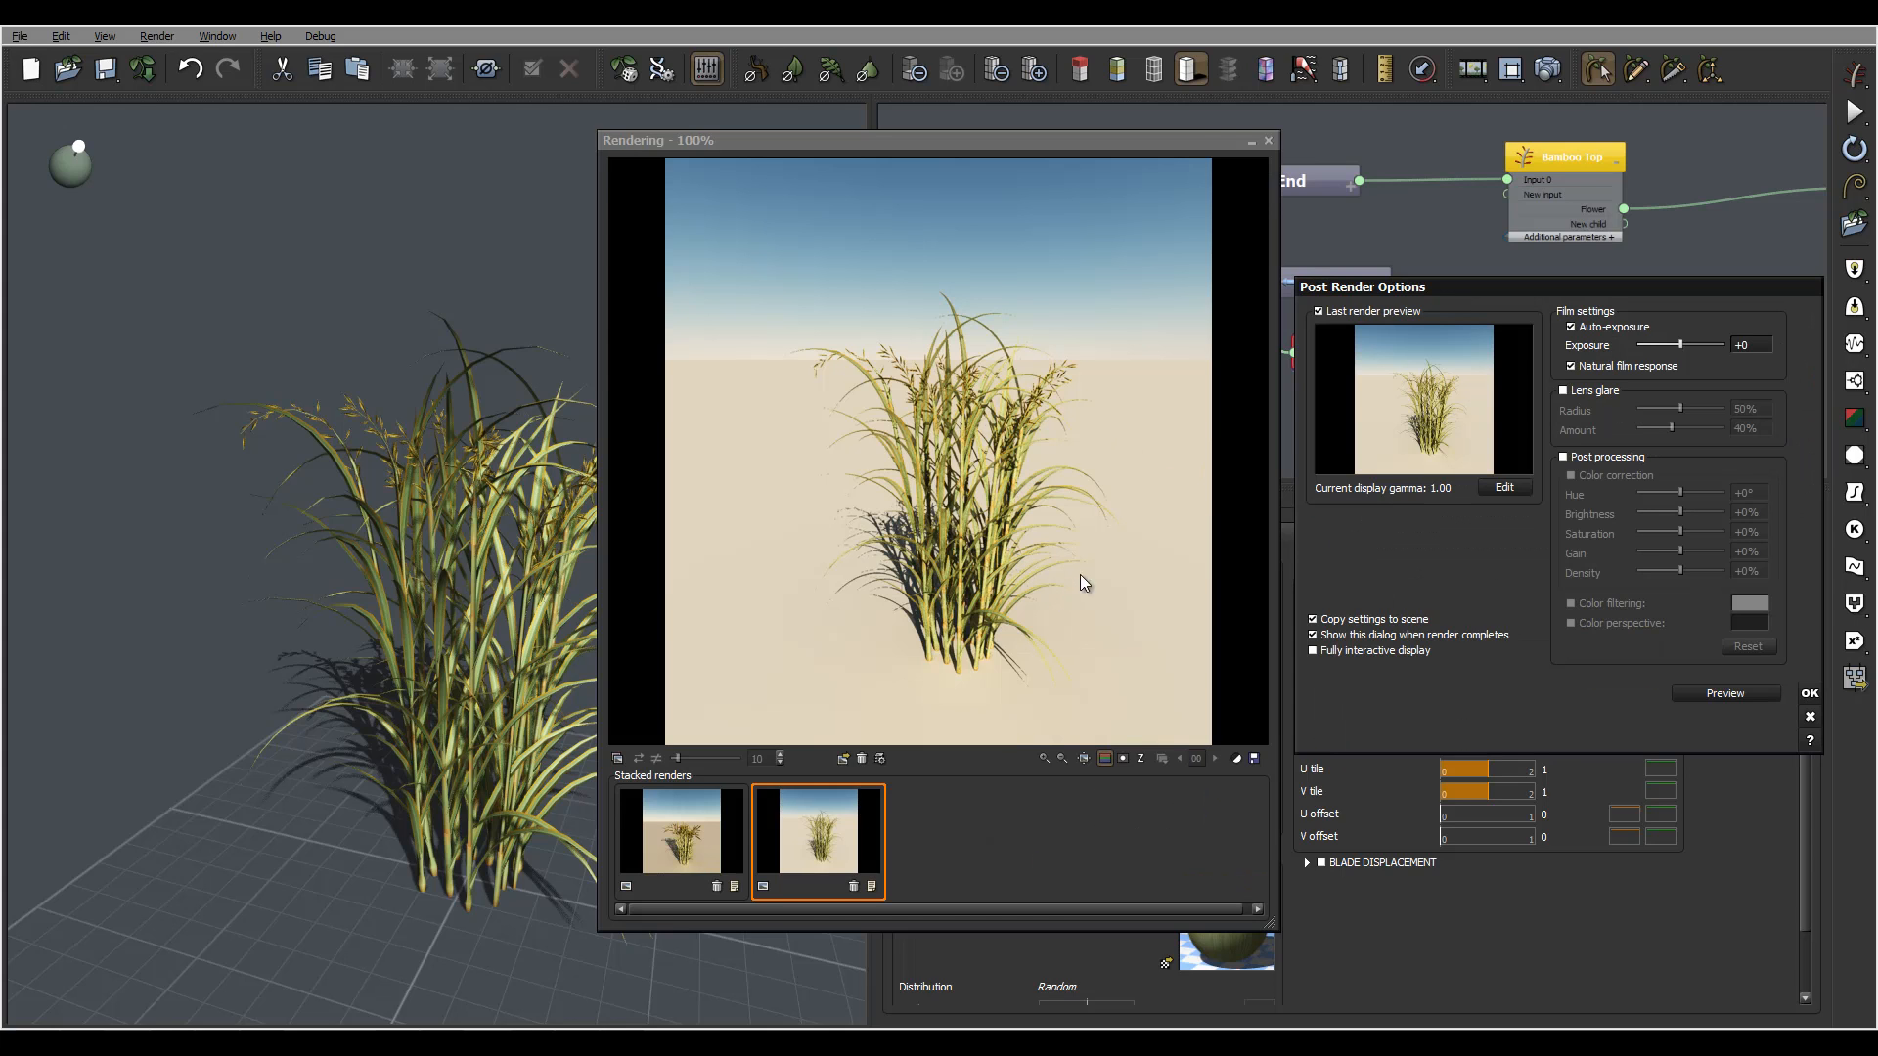
click(1268, 141)
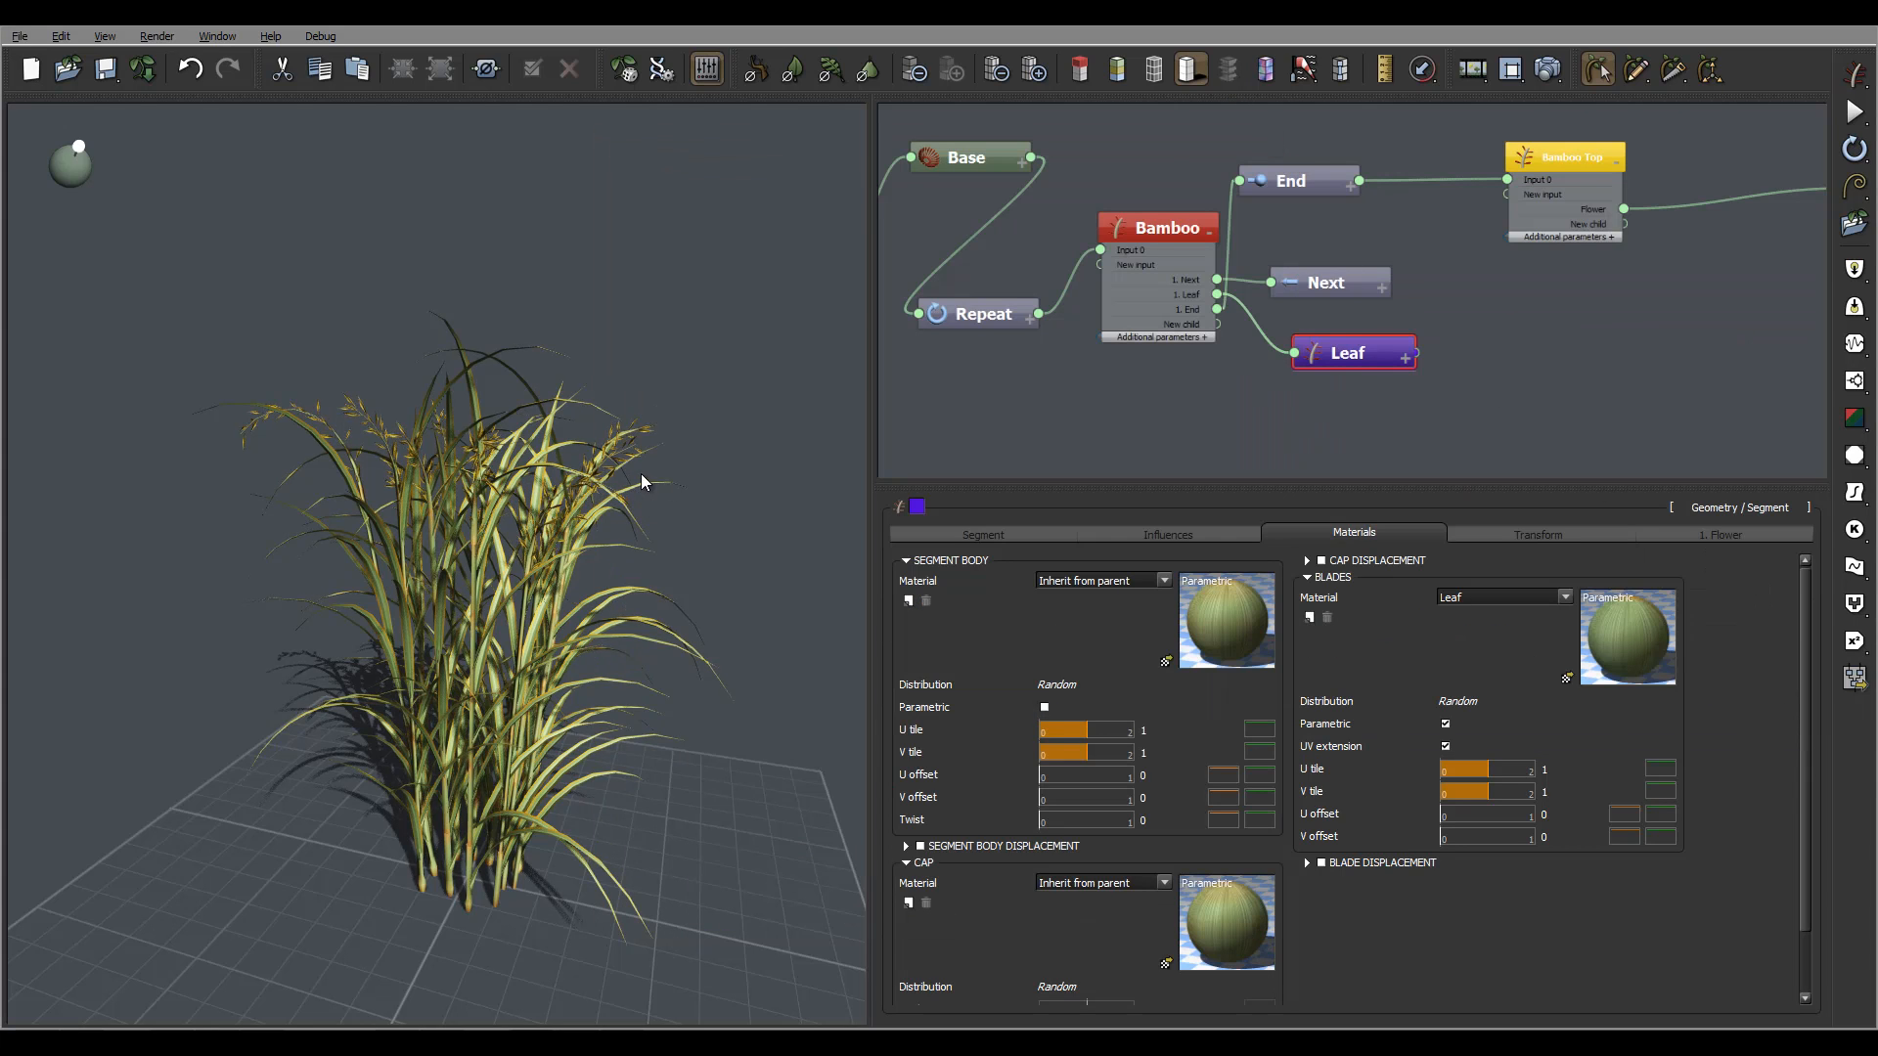
drag(642, 481, 666, 565)
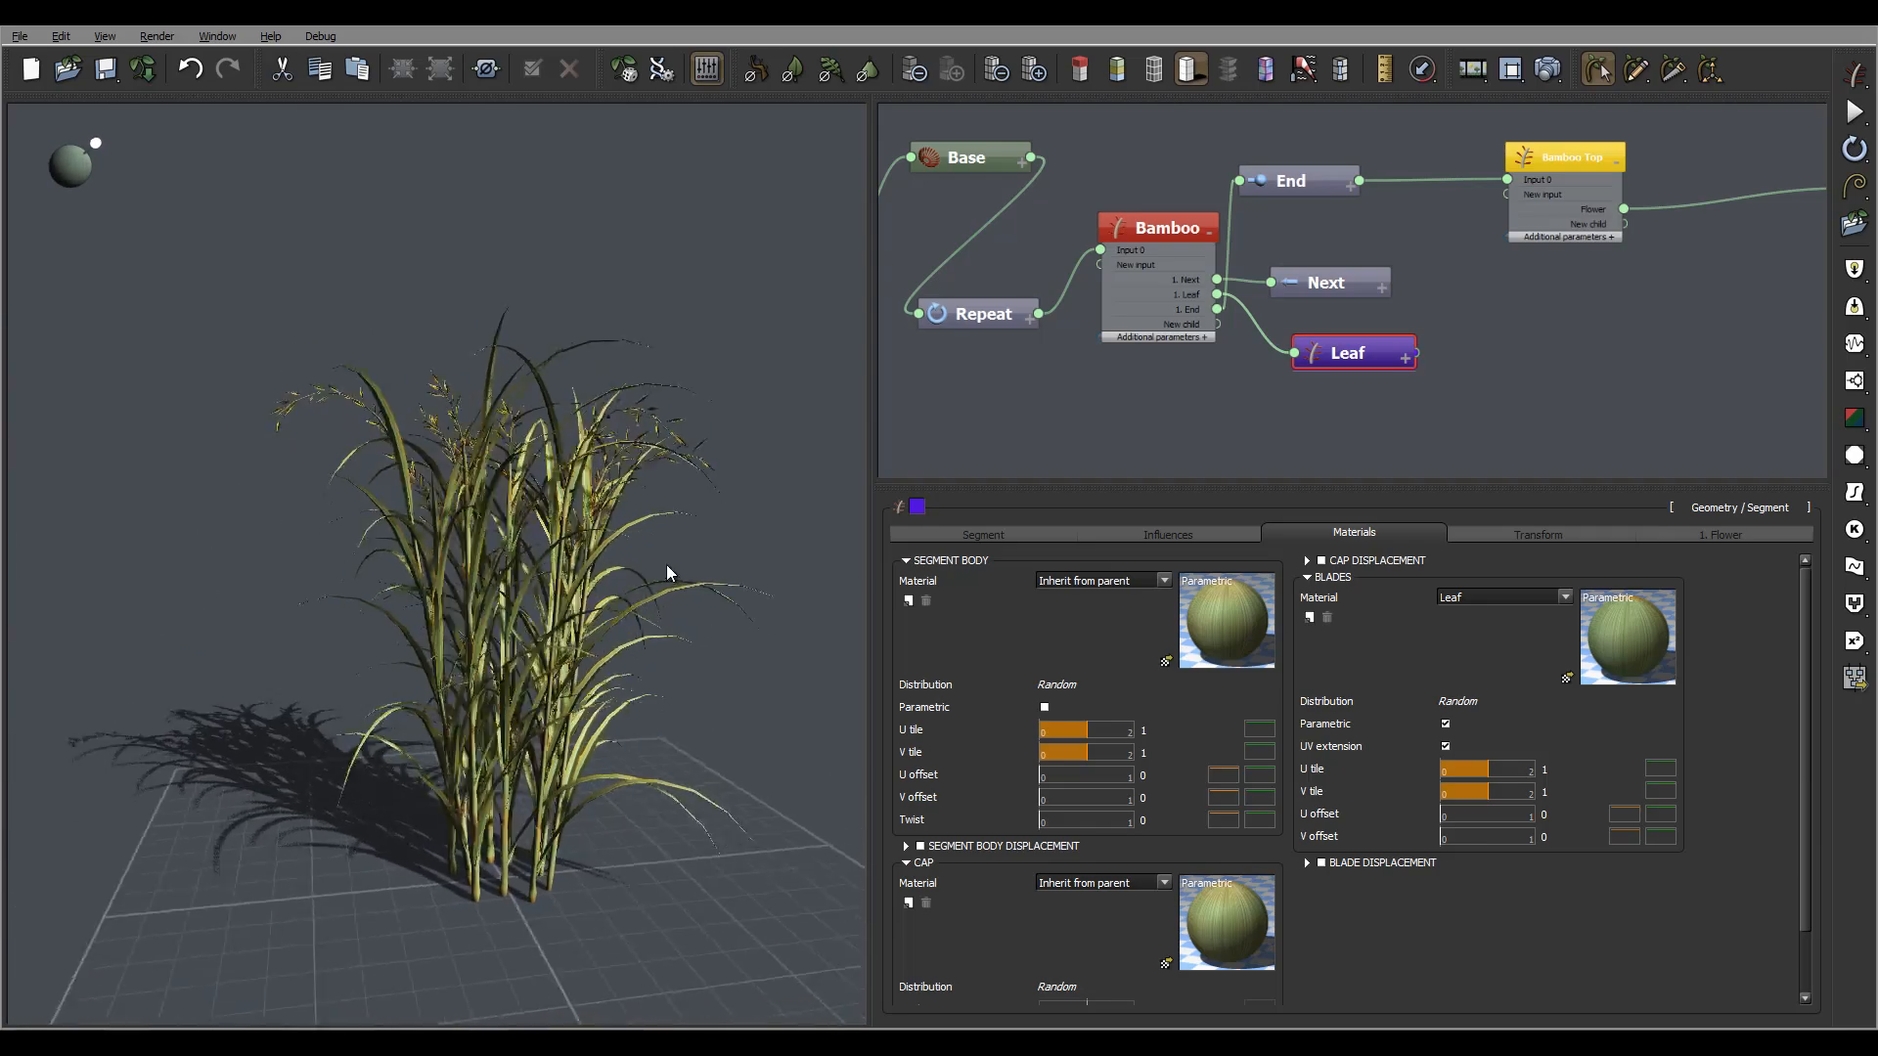